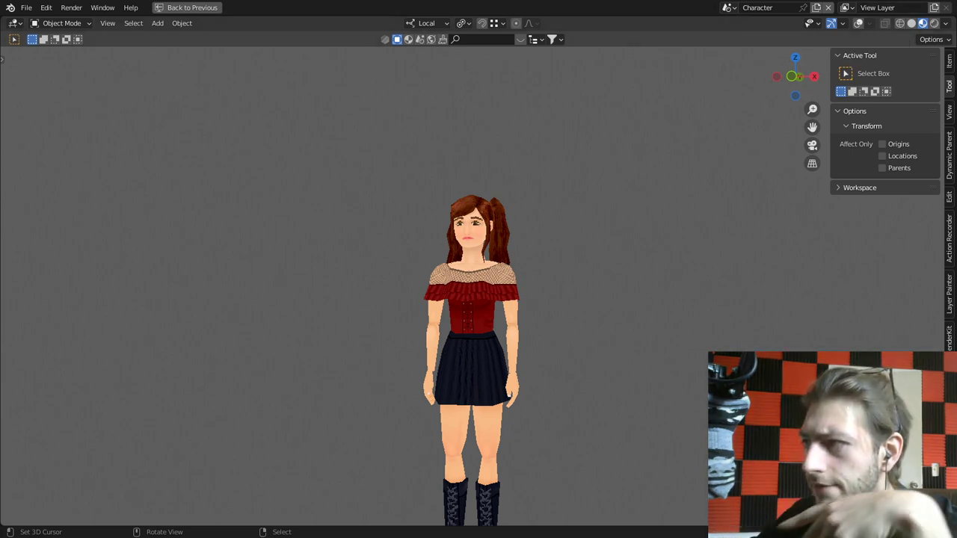
Step: Turn on the viewport overlays and open the Prerender Env scene, looking at the room from outside
{"action": "left_click", "coordinate": [858, 24]}
{"action": "mouse_move", "coordinate": [598, 300]}
{"action": "middle_mouse_down"}
{"action": "mouse_move", "coordinate": [583, 298]}
{"action": "mouse_move", "coordinate": [602, 304]}
{"action": "middle_mouse_up"}
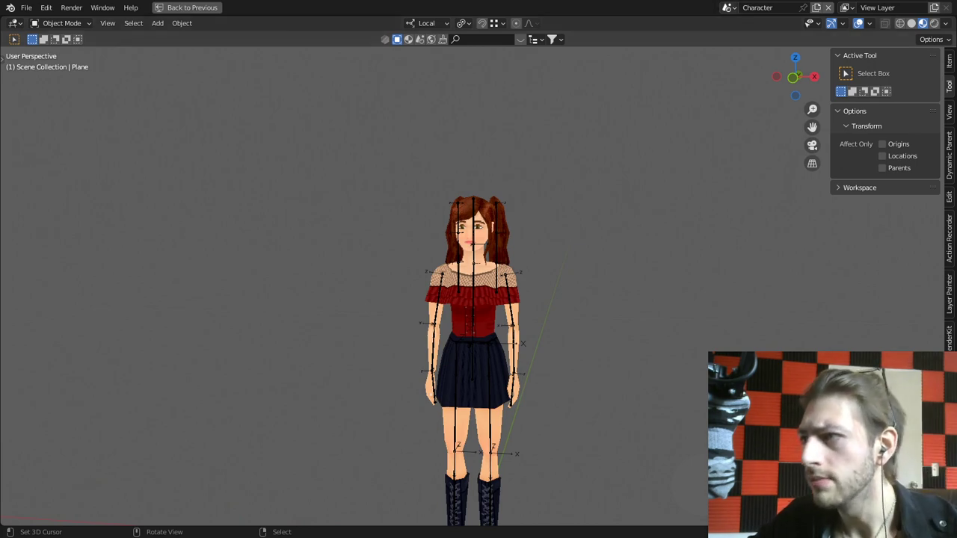
{"action": "left_click", "coordinate": [729, 8]}
{"action": "key", "text": "Down"}
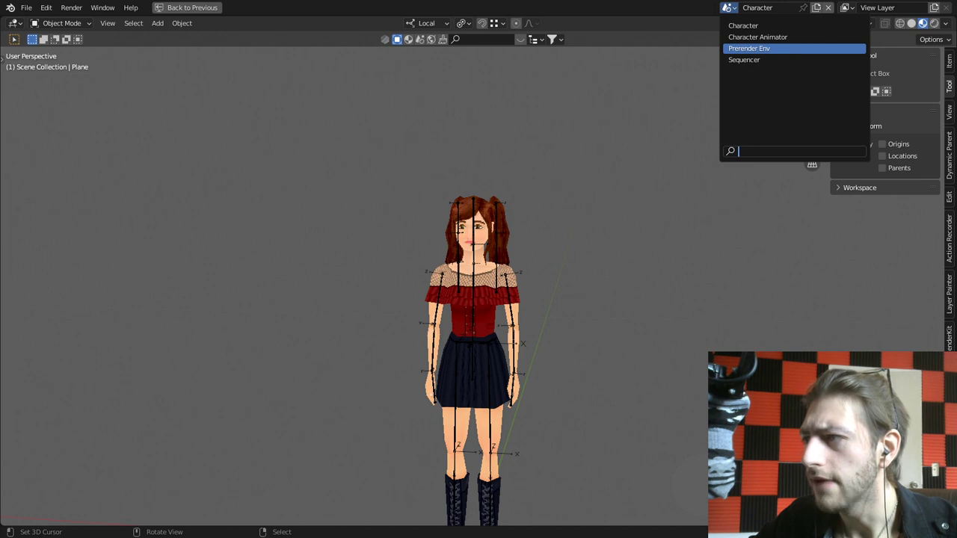
{"action": "left_click", "coordinate": [749, 49]}
{"action": "middle_click_drag", "start_coordinate": [419, 299], "coordinate": [486, 299]}
{"action": "scroll", "coordinate": [419, 299], "scroll_direction": "down", "scroll_amount": 6}
{"action": "middle_click_drag", "start_coordinate": [419, 300], "coordinate": [516, 330]}
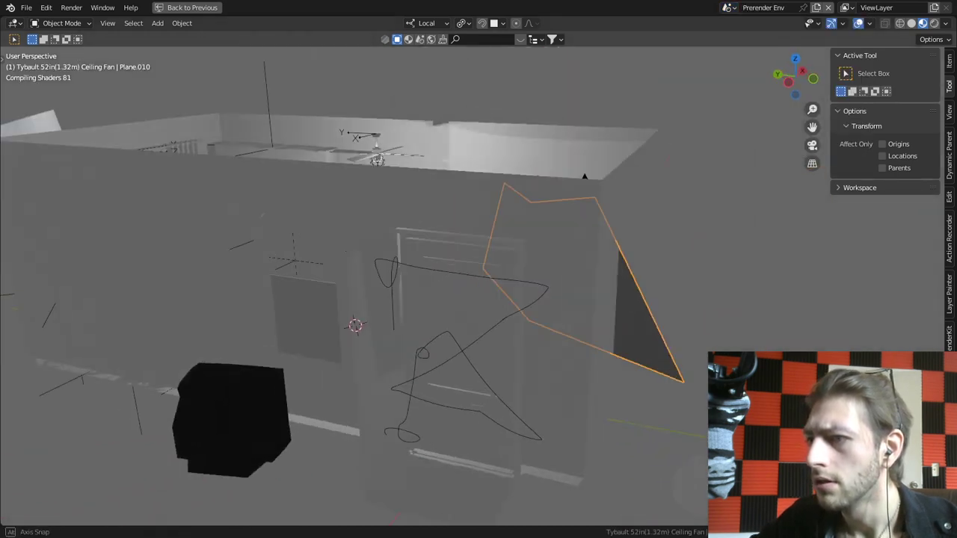
{"action": "left_click_drag", "start_coordinate": [538, 340], "coordinate": [578, 471]}
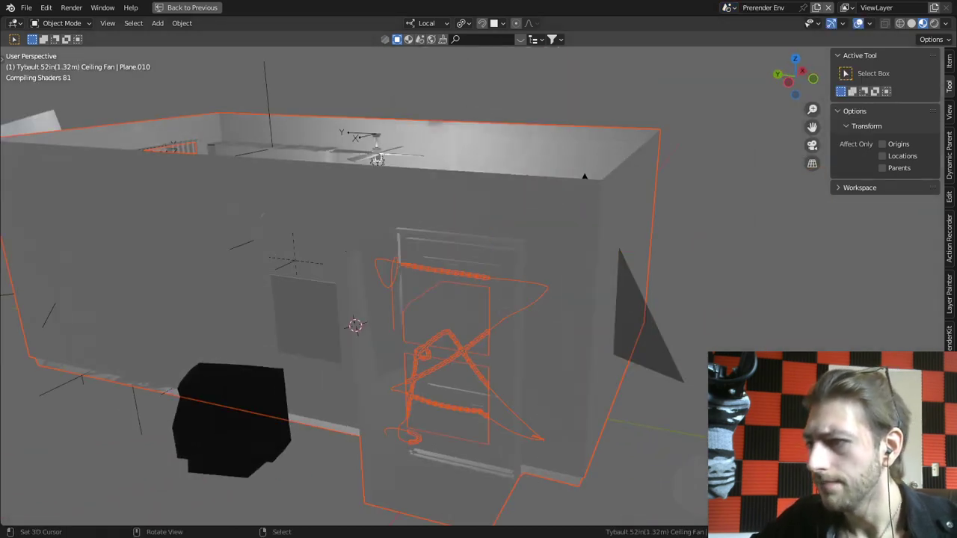
{"action": "key", "text": "alt+a"}
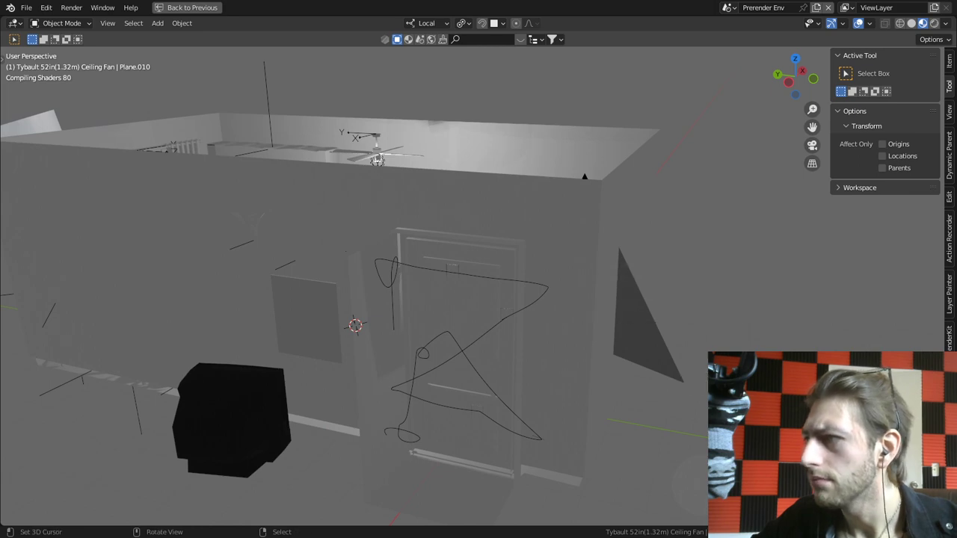
{"action": "right_click", "coordinate": [572, 300]}
{"action": "key", "text": "ctrl+Tab"}
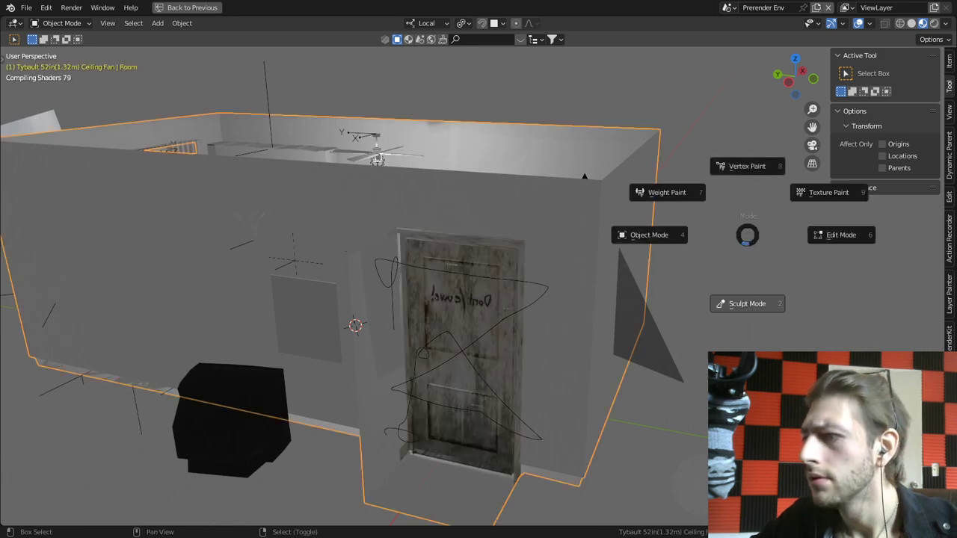
{"action": "left_click", "coordinate": [650, 235]}
{"action": "key", "text": "alt+a"}
{"action": "middle_click_drag", "start_coordinate": [419, 239], "coordinate": [481, 263]}
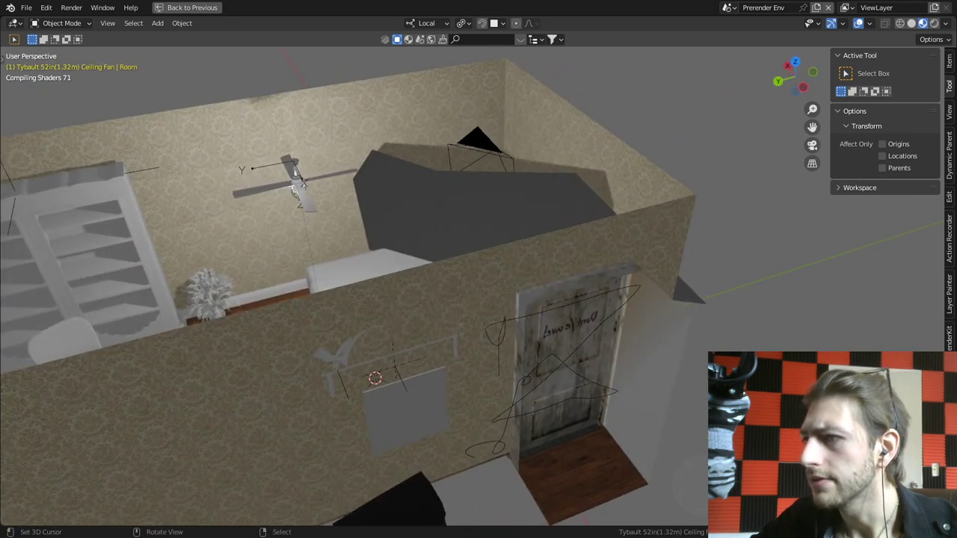
{"action": "right_click", "coordinate": [368, 268]}
{"action": "right_click", "coordinate": [404, 292]}
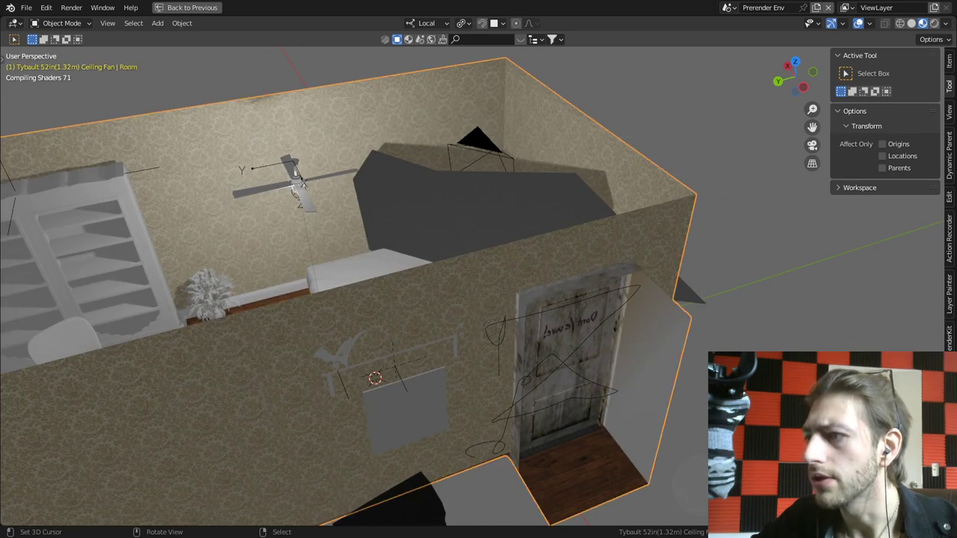
{"action": "key", "text": "alt+a"}
Step: Restore the full Shading layout, look through the scene camera, and delete the object blocking its view of the room
{"action": "key", "text": "ctrl+space"}
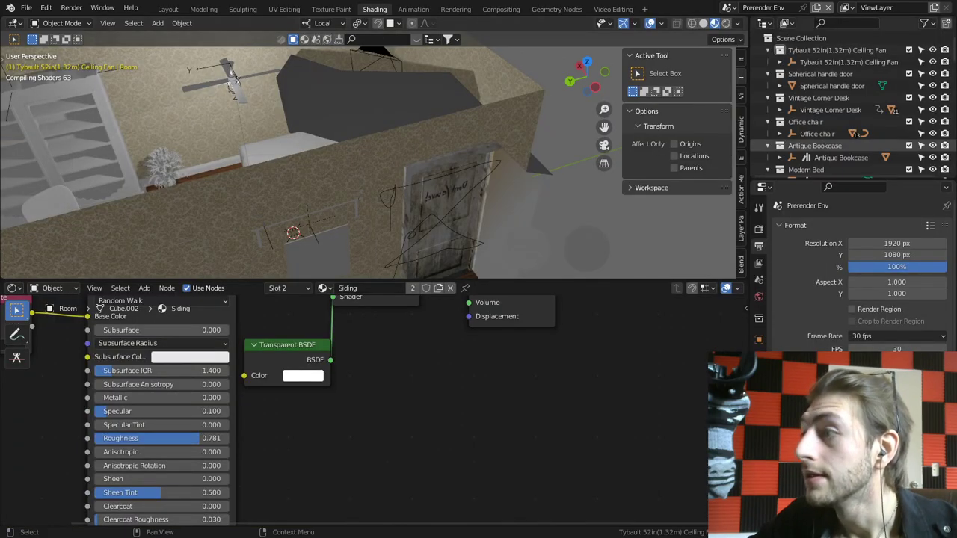
{"action": "scroll", "coordinate": [853, 105], "scroll_direction": "down", "scroll_amount": 10}
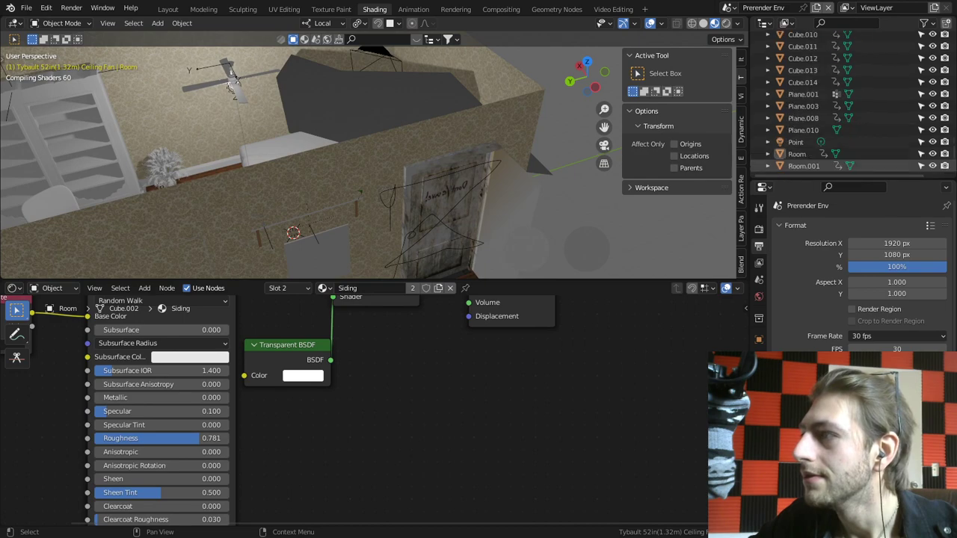
{"action": "scroll", "coordinate": [853, 105], "scroll_direction": "up", "scroll_amount": 5}
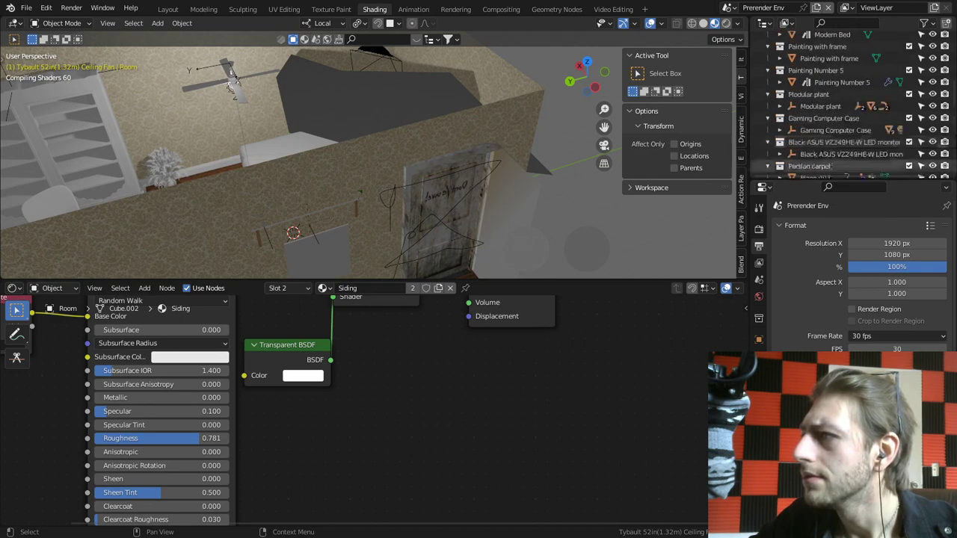
{"action": "key", "text": "KP_0"}
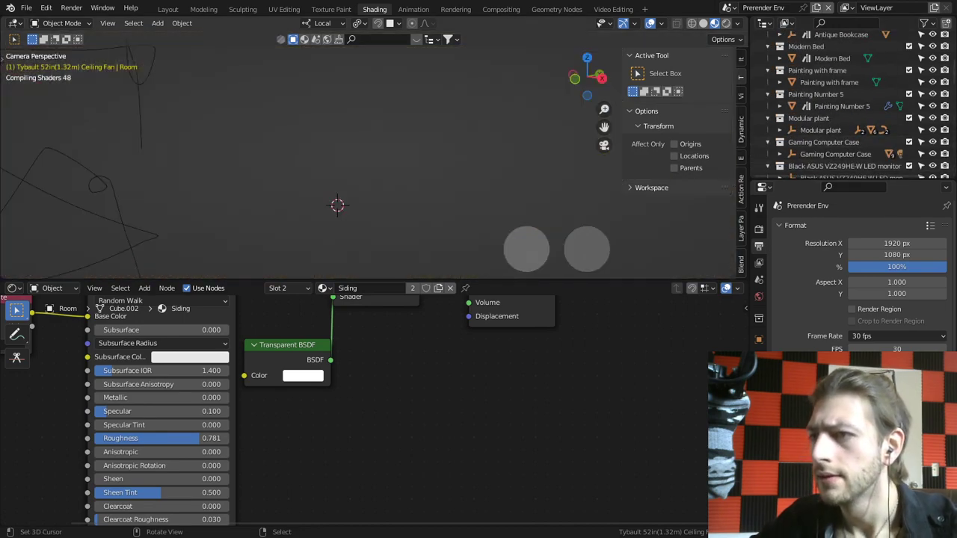
{"action": "right_click", "coordinate": [281, 94]}
{"action": "key", "text": "x"}
{"action": "left_click", "coordinate": [281, 94]}
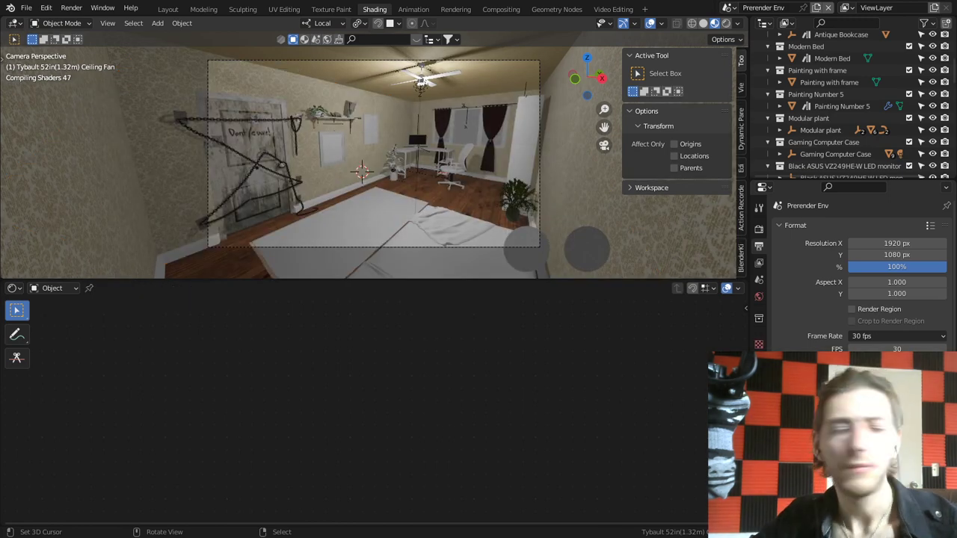
Step: Enlarge the viewport and examine the furnished room up close through the camera
{"action": "key", "text": "ctrl+space"}
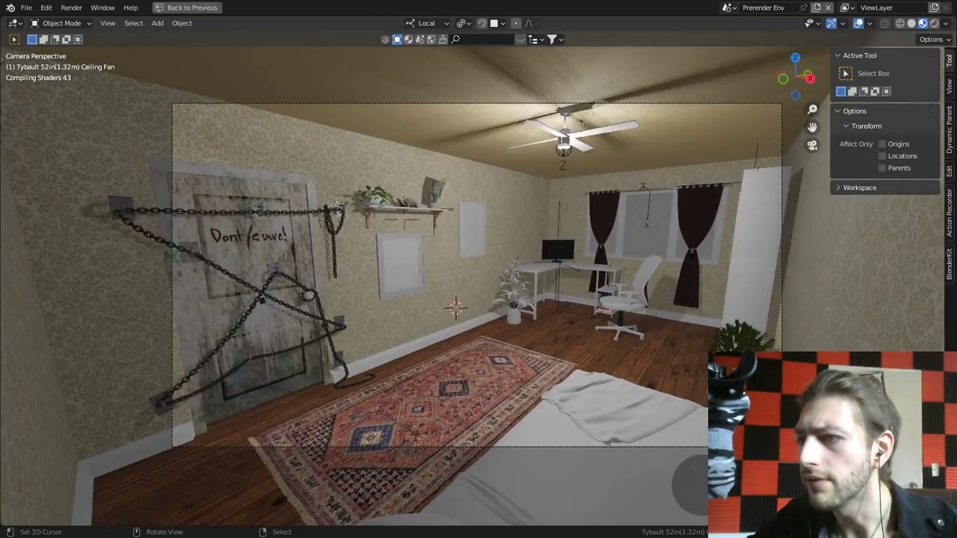
{"action": "scroll", "coordinate": [478, 278], "scroll_direction": "up", "scroll_amount": 2}
{"action": "middle_click_drag", "start_coordinate": [479, 278], "coordinate": [396, 302], "text": "shift"}
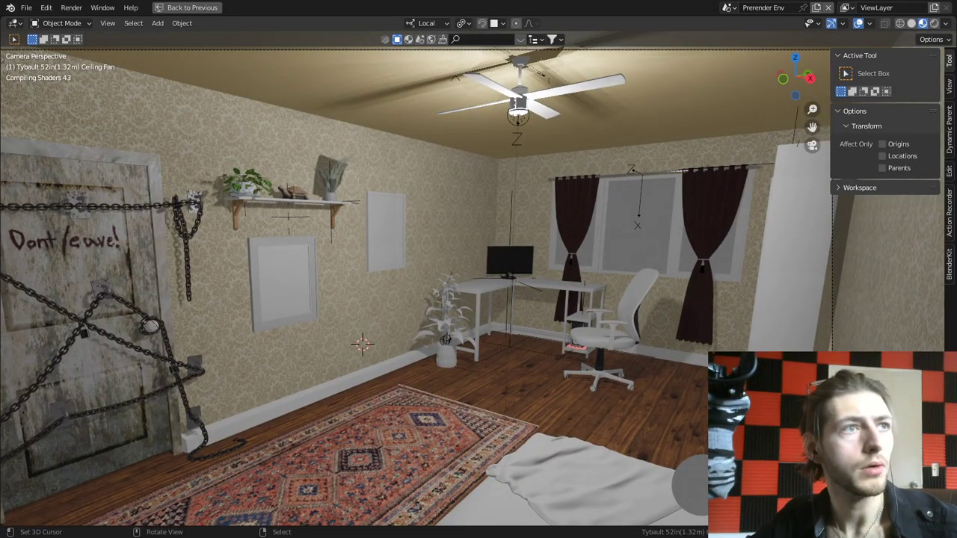
Step: Open the Sequencer scene in the Video Editing workspace and play its sequence in an enlarged preview
{"action": "left_click", "coordinate": [728, 7]}
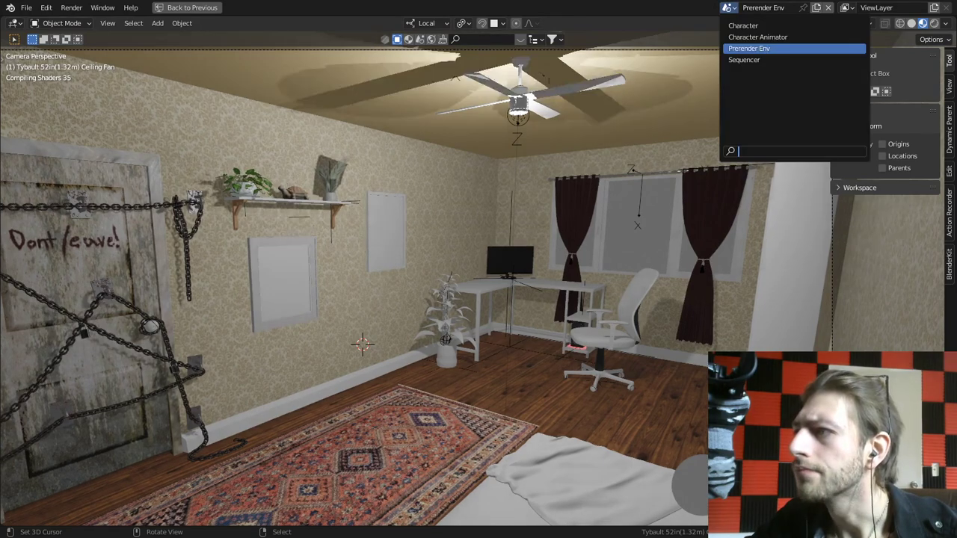
{"action": "left_click", "coordinate": [756, 60]}
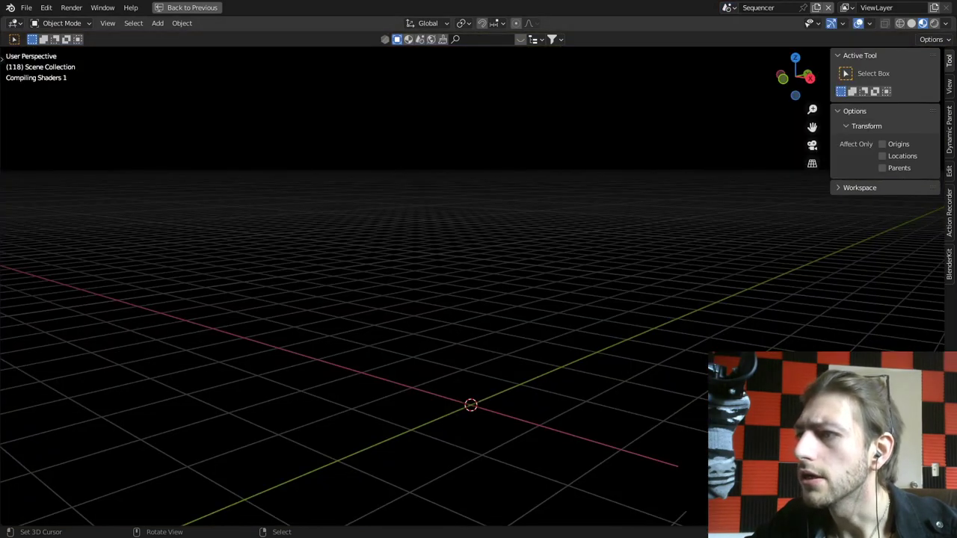
{"action": "key", "text": "ctrl+space"}
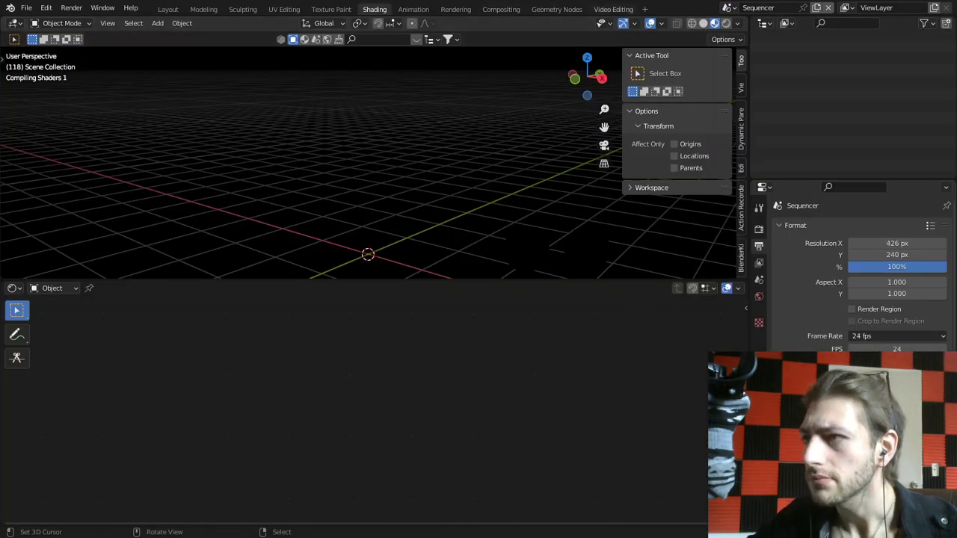
{"action": "left_click", "coordinate": [613, 9]}
{"action": "key", "text": "ctrl+alt+space"}
{"action": "key", "text": "space"}
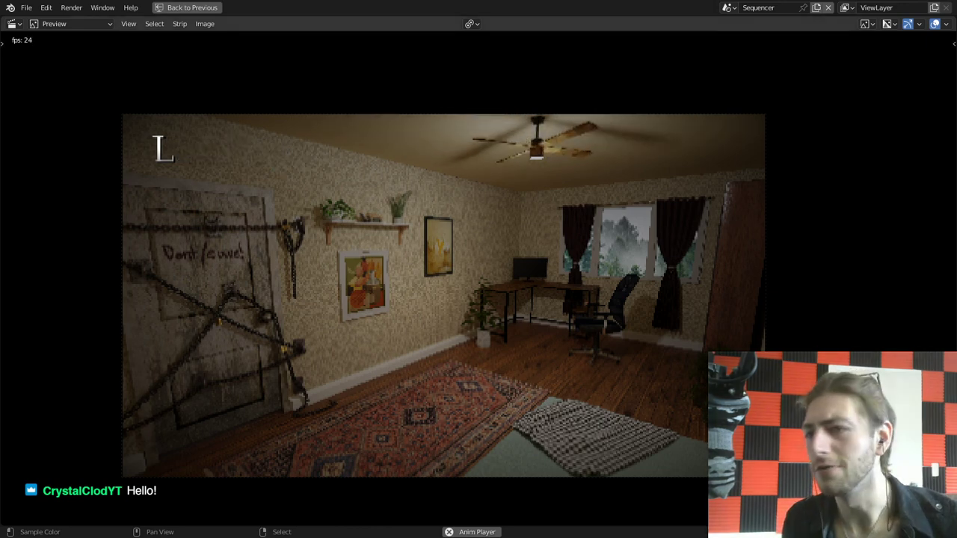
Step: Switch to the project folder in File Explorer and open character in scene test.png in GIMP
{"action": "key", "text": "alt+Tab"}
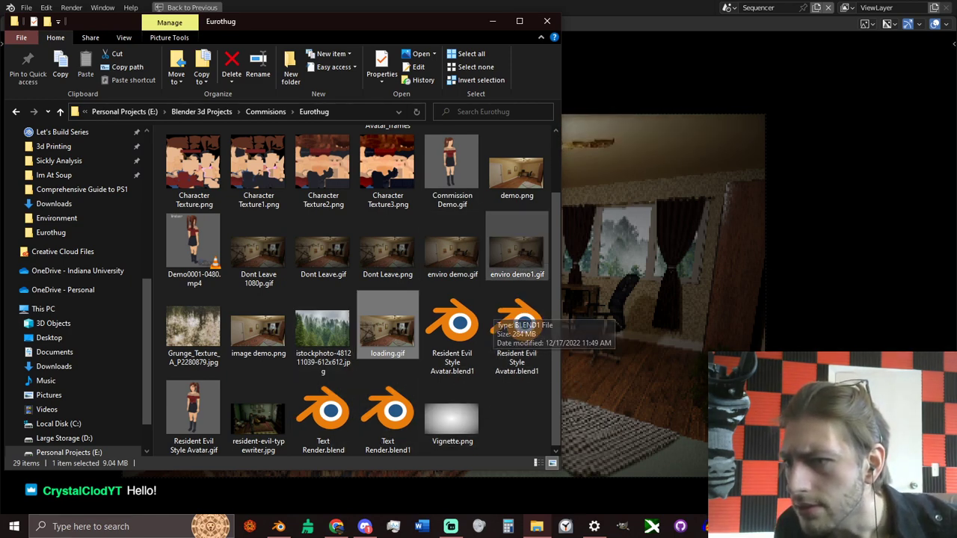
{"action": "scroll", "coordinate": [516, 258], "scroll_direction": "up", "scroll_amount": 1}
{"action": "left_click", "coordinate": [516, 168]}
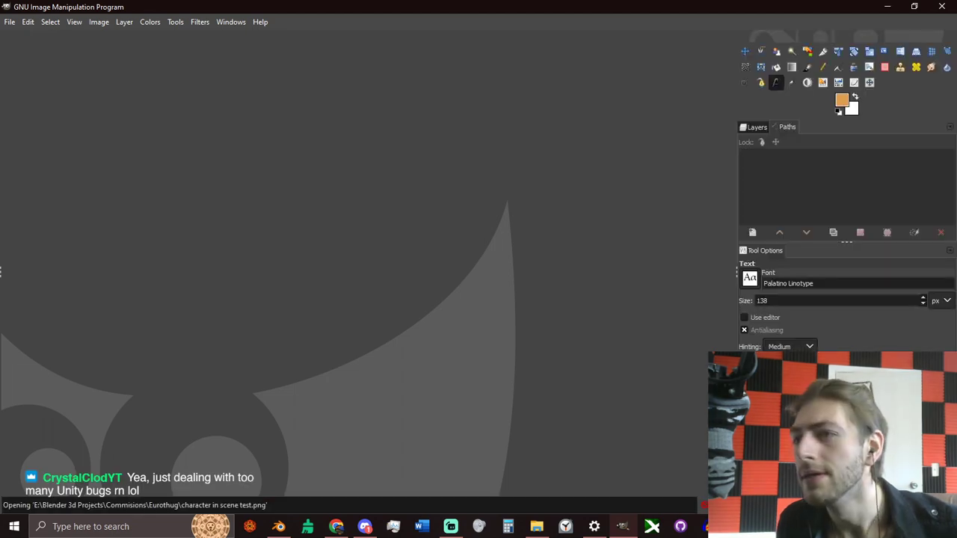
Step: Examine how the pixelated character blends into the pre-rendered room, from her head down to her boots on the rug
{"action": "scroll", "coordinate": [469, 259], "scroll_direction": "up", "scroll_amount": 3, "text": "ctrl"}
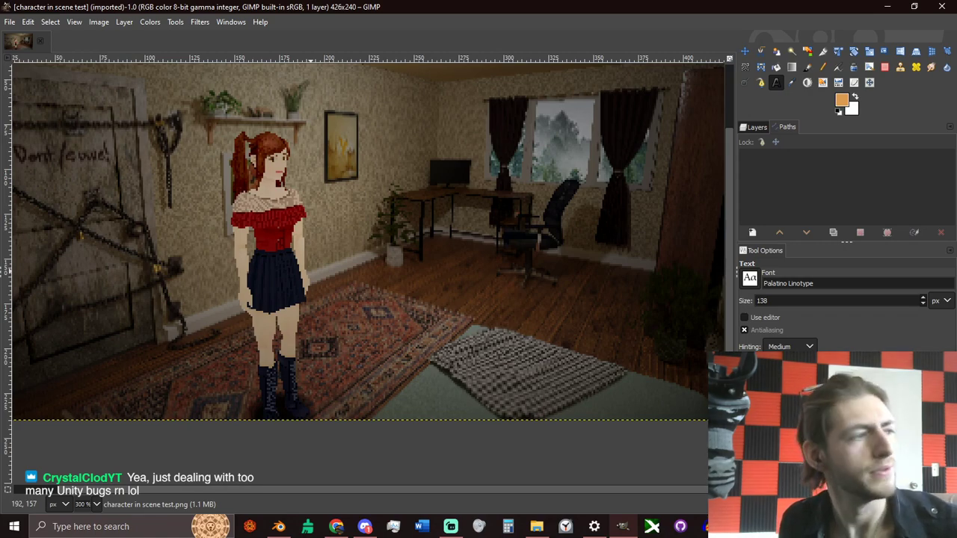
{"action": "middle_click_drag", "start_coordinate": [321, 270], "coordinate": [430, 271]}
{"action": "scroll", "coordinate": [430, 271], "scroll_direction": "up", "scroll_amount": 2}
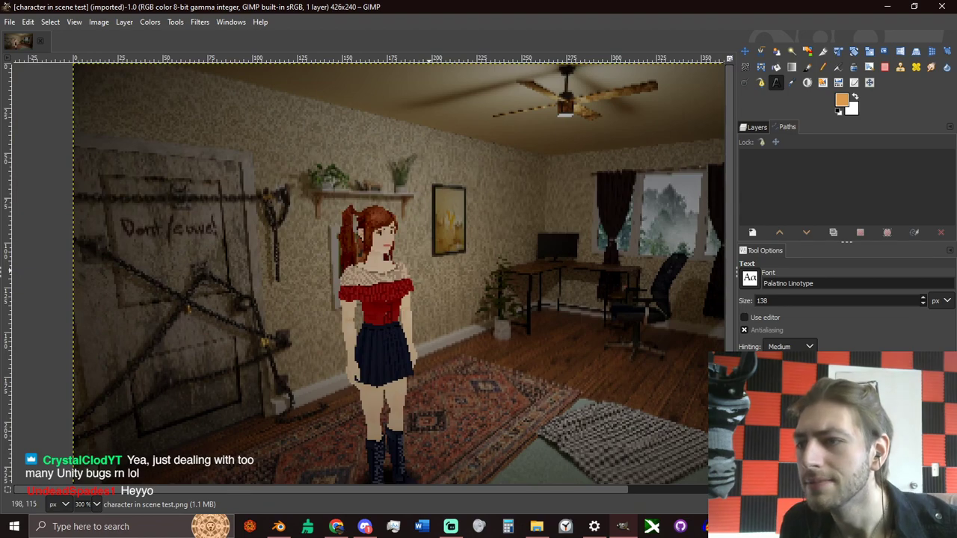
{"action": "scroll", "coordinate": [436, 274], "scroll_direction": "down", "scroll_amount": 1}
{"action": "scroll", "coordinate": [430, 280], "scroll_direction": "up", "scroll_amount": 2, "text": "ctrl"}
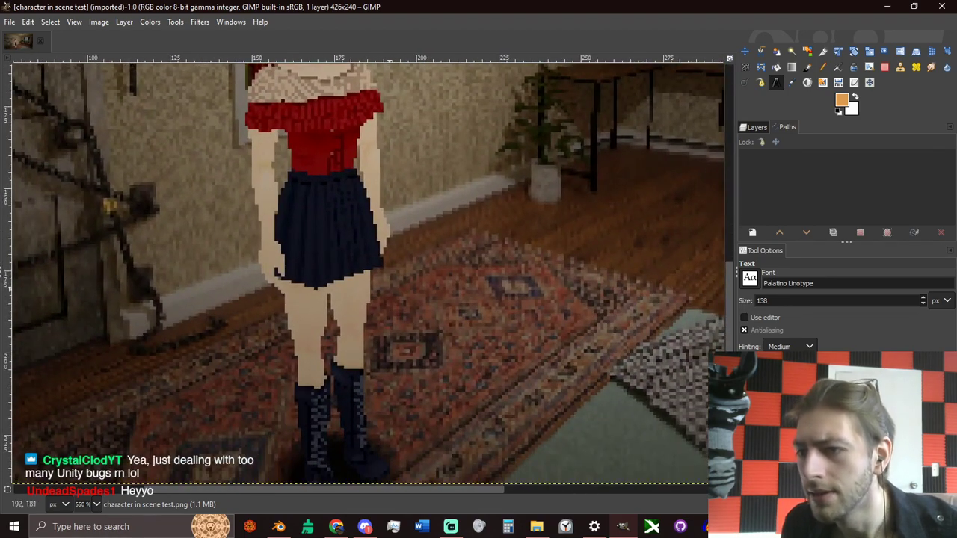
{"action": "middle_click_drag", "start_coordinate": [457, 197], "coordinate": [350, 281]}
{"action": "scroll", "coordinate": [494, 299], "scroll_direction": "down", "scroll_amount": 1, "text": "ctrl"}
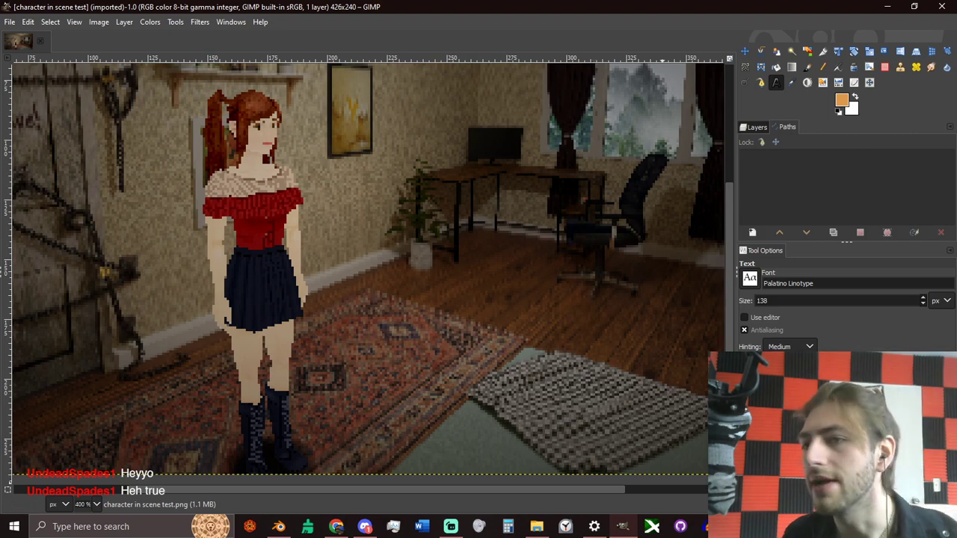
{"action": "middle_click_drag", "start_coordinate": [504, 247], "coordinate": [478, 292], "text": "shift"}
{"action": "key", "text": "shift+1"}
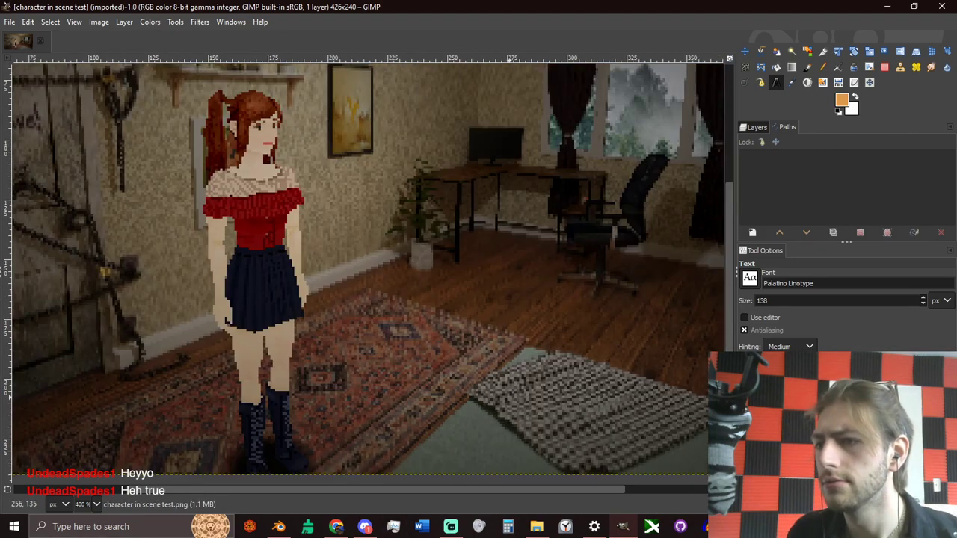
{"action": "key", "text": "ctrl+d"}
{"action": "middle_click_drag", "start_coordinate": [475, 269], "coordinate": [487, 254]}
{"action": "scroll", "coordinate": [487, 254], "scroll_direction": "up", "scroll_amount": 2, "text": "ctrl"}
{"action": "middle_click_drag", "start_coordinate": [274, 310], "coordinate": [462, 267]}
{"action": "scroll", "coordinate": [530, 315], "scroll_direction": "up", "scroll_amount": 2, "text": "ctrl"}
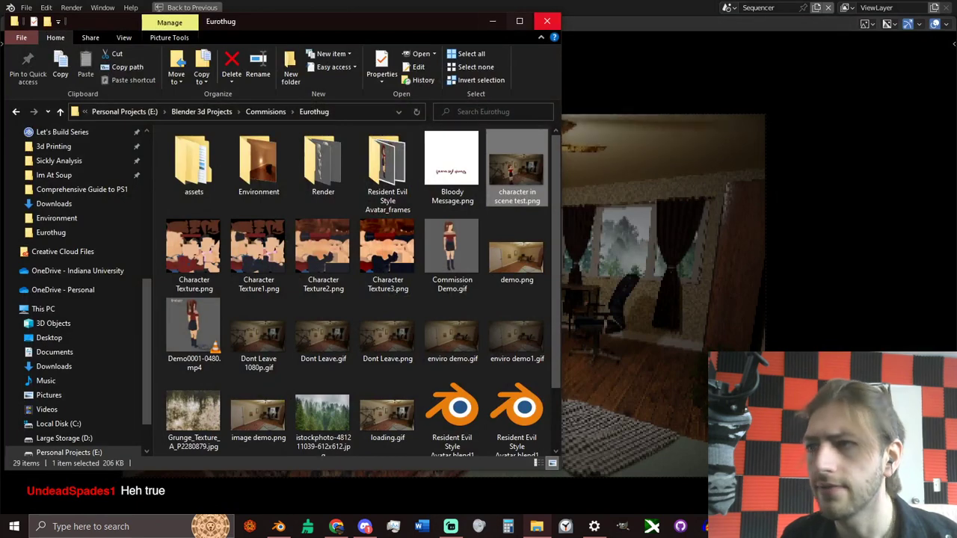
Step: Close the project folder window, return to Blender's full Video Editing layout and stop the sequence playback
{"action": "left_click", "coordinate": [548, 21]}
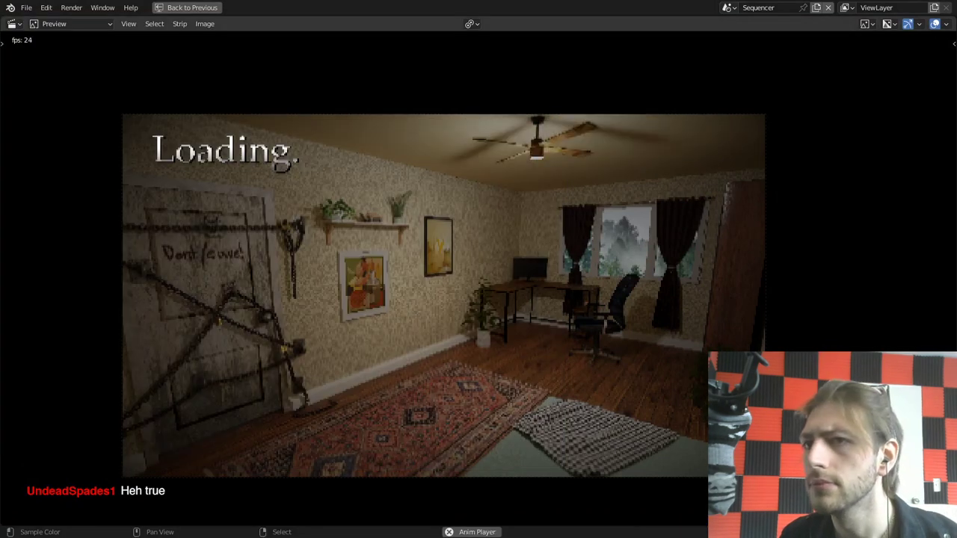
{"action": "key", "text": "ctrl+space"}
{"action": "key", "text": "space"}
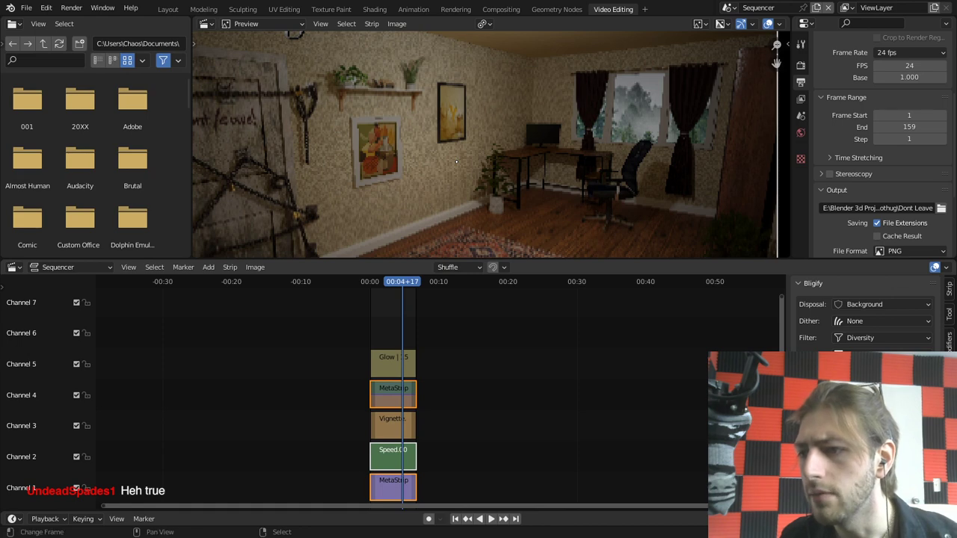
{"action": "scroll", "coordinate": [456, 160], "scroll_direction": "down", "scroll_amount": 2}
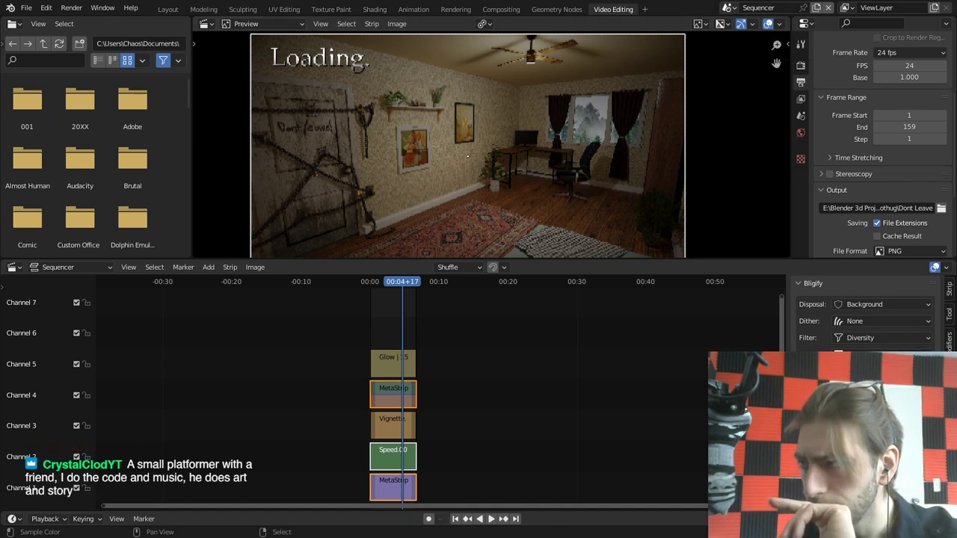
Step: Switch back to the Prerender Env scene in the Layout workspace and show the camera view in an enlarged viewport
{"action": "left_click", "coordinate": [727, 7]}
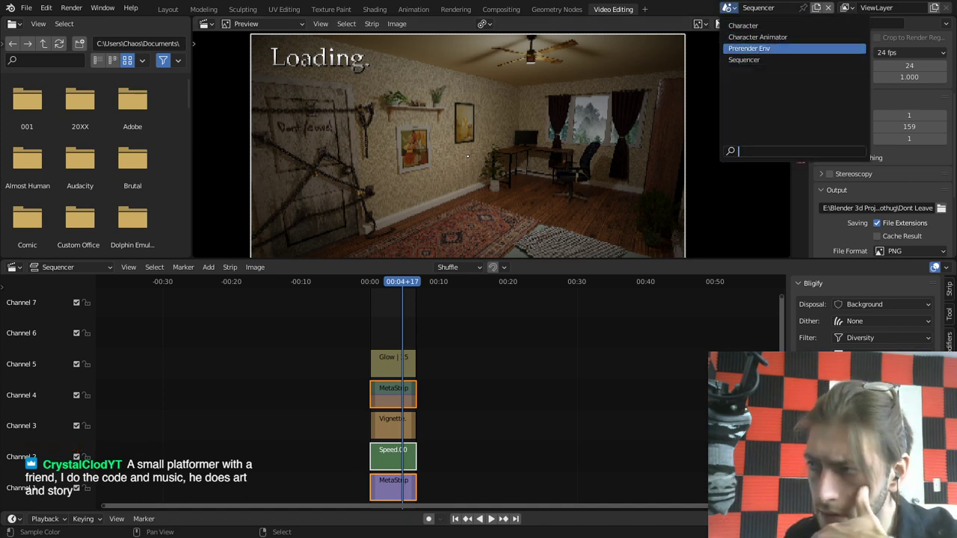
{"action": "key", "text": "Return"}
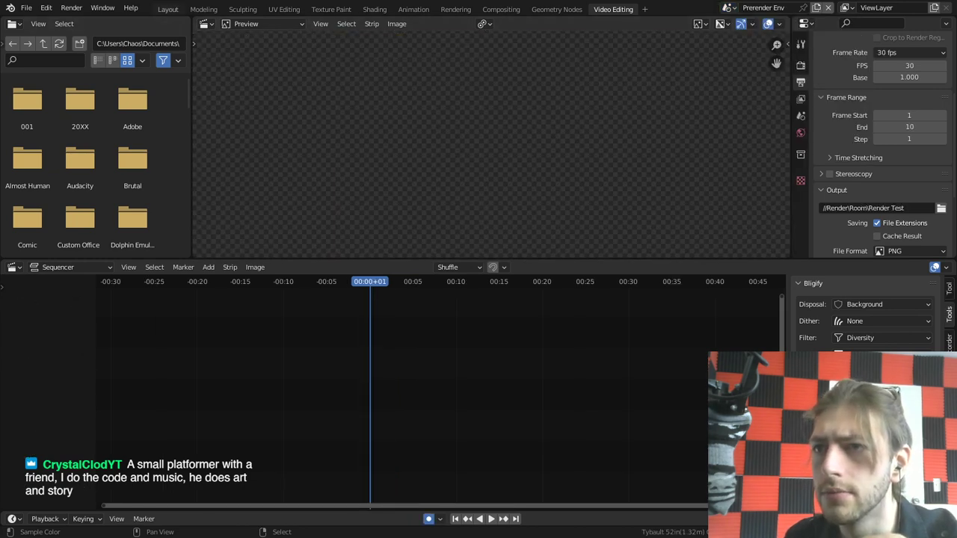
{"action": "left_click", "coordinate": [168, 10]}
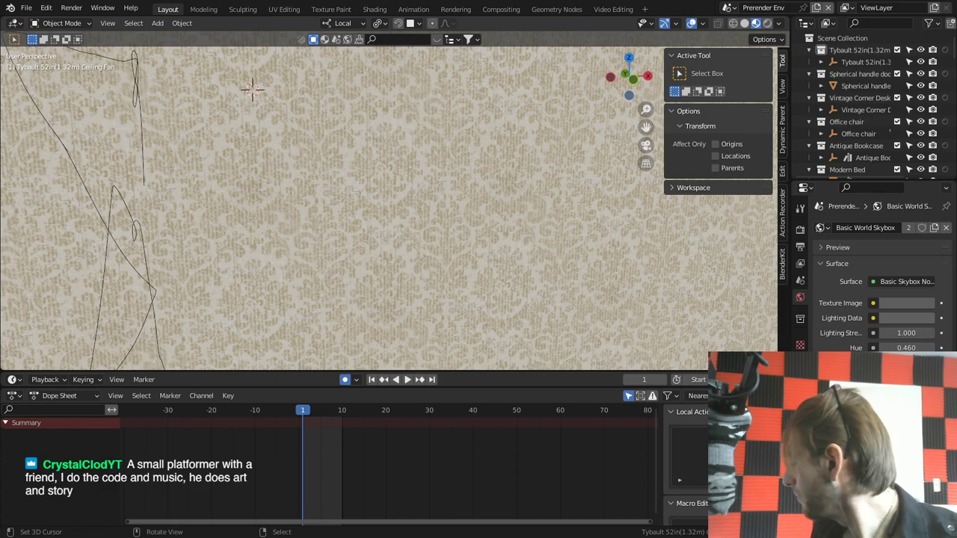
{"action": "scroll", "coordinate": [321, 202], "scroll_direction": "down", "scroll_amount": 3}
{"action": "key", "text": "ctrl+space"}
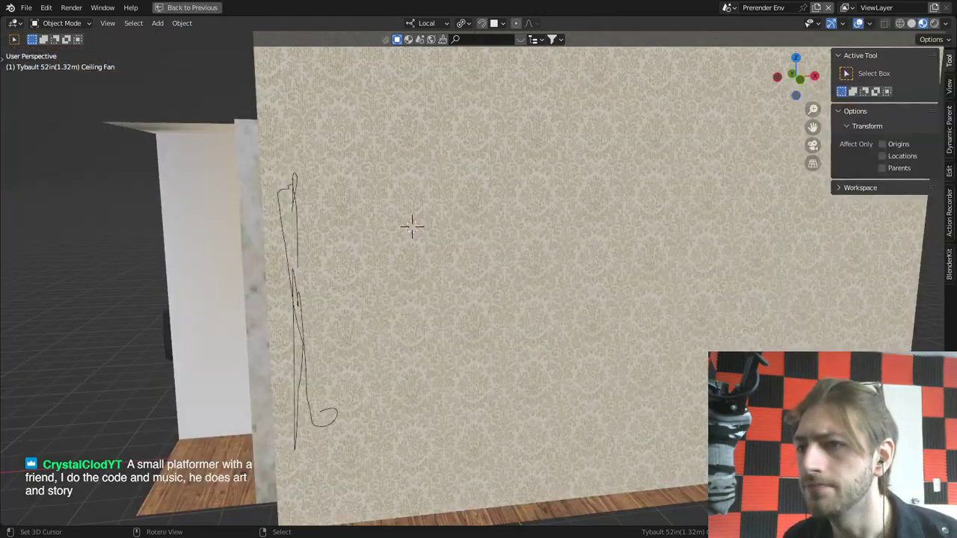
{"action": "key", "text": "KP_0"}
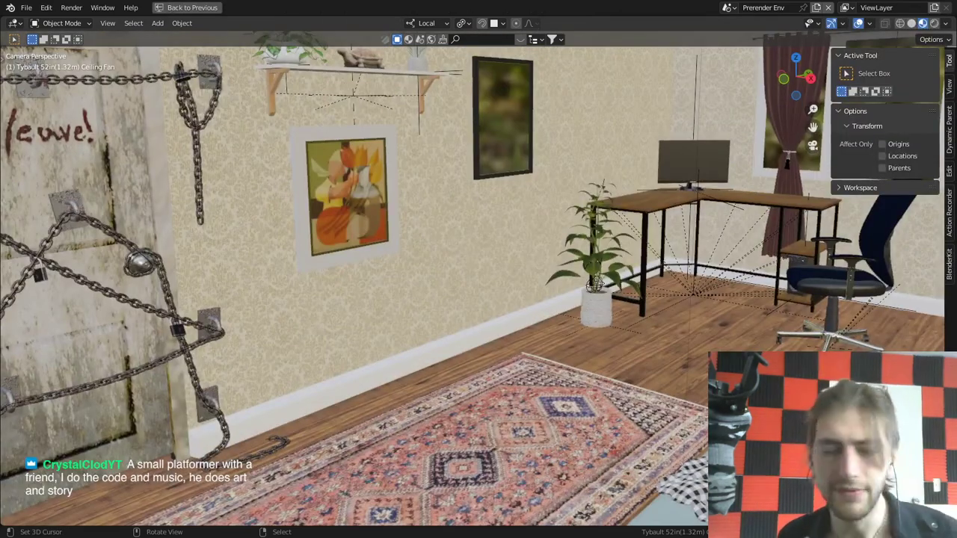
Step: Frame the room in the camera view, and switch to the Character Animator scene with the whole character in frame
{"action": "scroll", "coordinate": [479, 279], "scroll_direction": "down", "scroll_amount": 2}
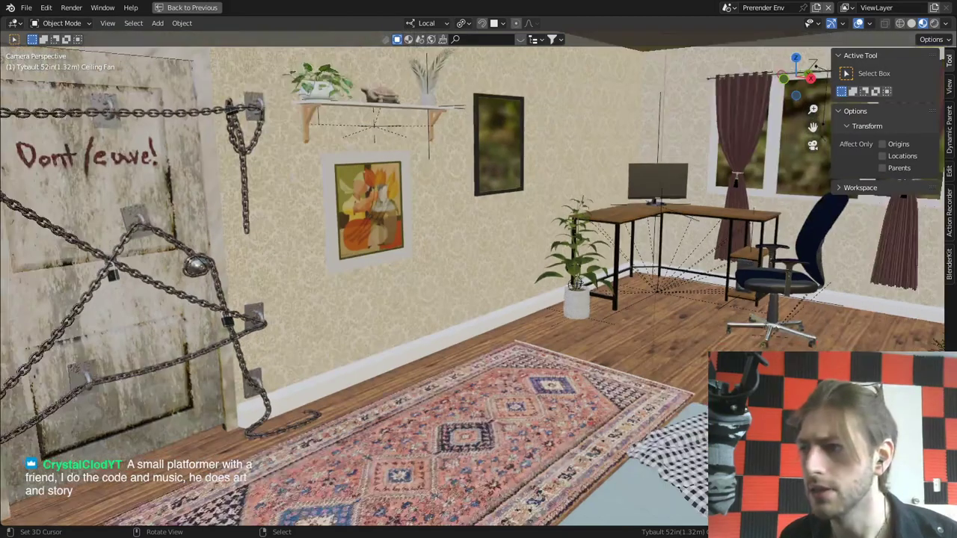
{"action": "middle_click_drag", "start_coordinate": [479, 279], "coordinate": [425, 290], "text": "shift"}
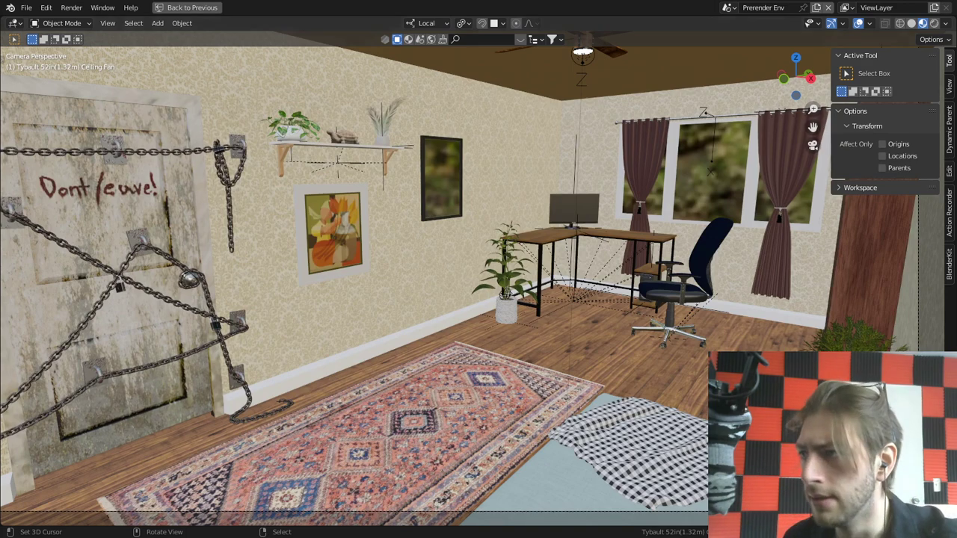
{"action": "left_click", "coordinate": [728, 7]}
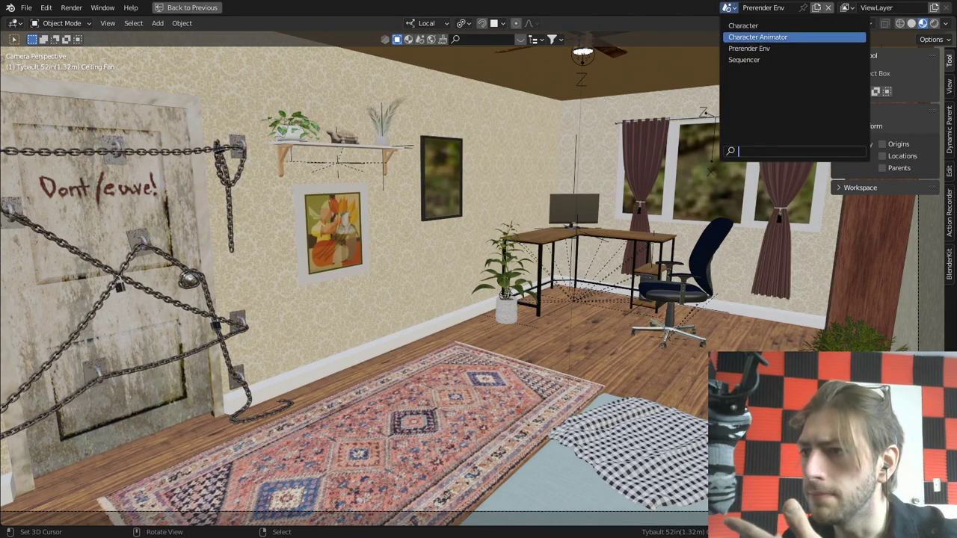
{"action": "left_click", "coordinate": [758, 37]}
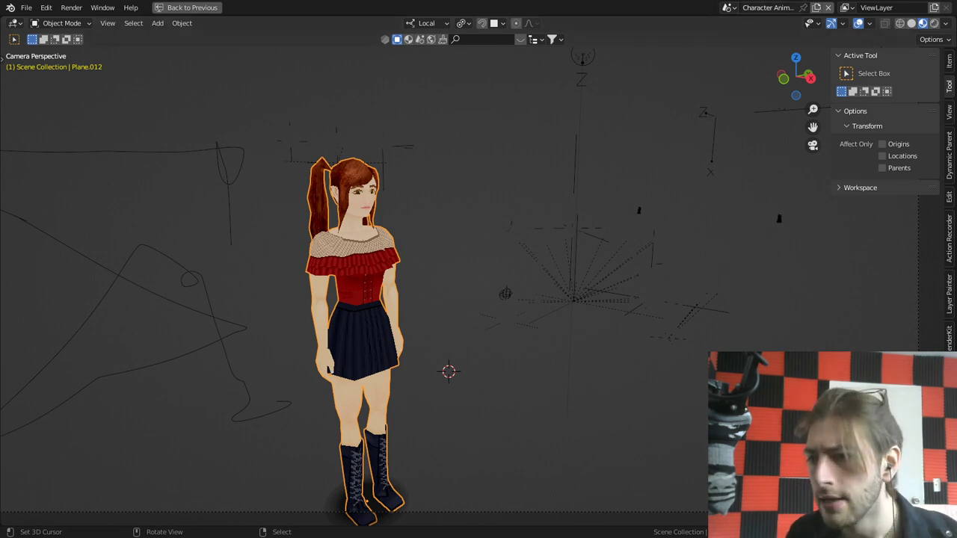
{"action": "scroll", "coordinate": [478, 281], "scroll_direction": "down", "scroll_amount": 2}
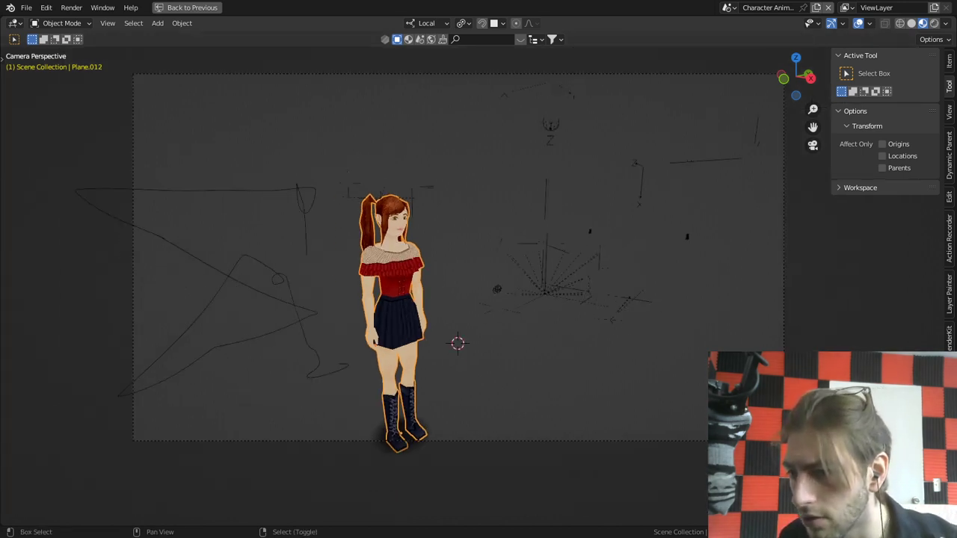
Step: Move the character together with her ground shadow disc across the floor plane by about 2' 2" in X and 3' 3.7" in Y
{"action": "right_click", "coordinate": [383, 445], "text": "shift"}
{"action": "right_click", "coordinate": [383, 448]}
{"action": "right_click", "coordinate": [393, 359], "text": "shift"}
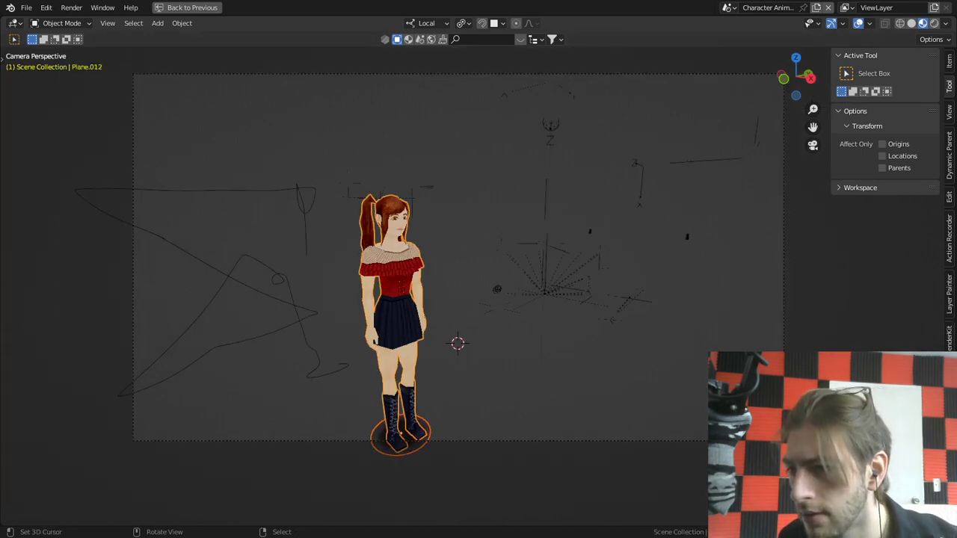
{"action": "key", "text": "g"}
{"action": "key", "text": "shift+z"}
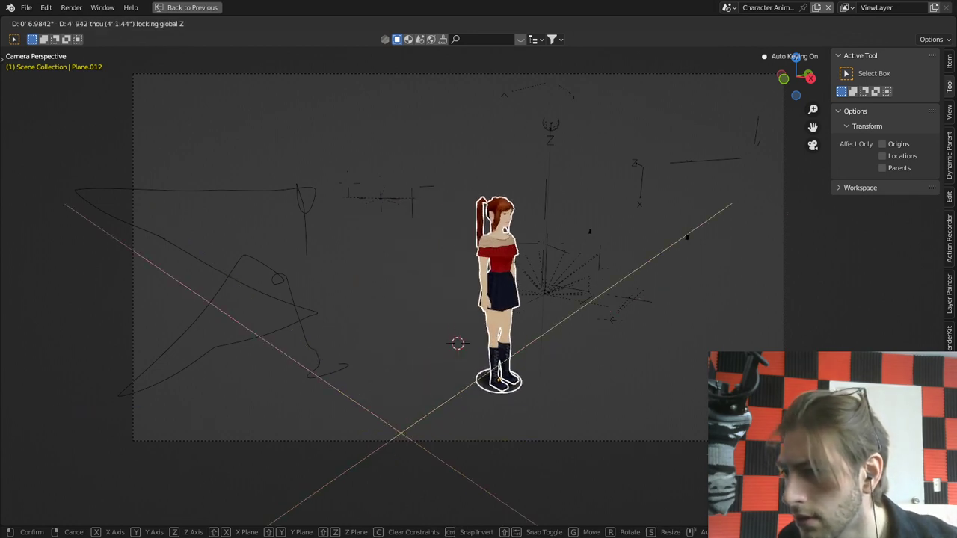
{"action": "left_click", "coordinate": [528, 337]}
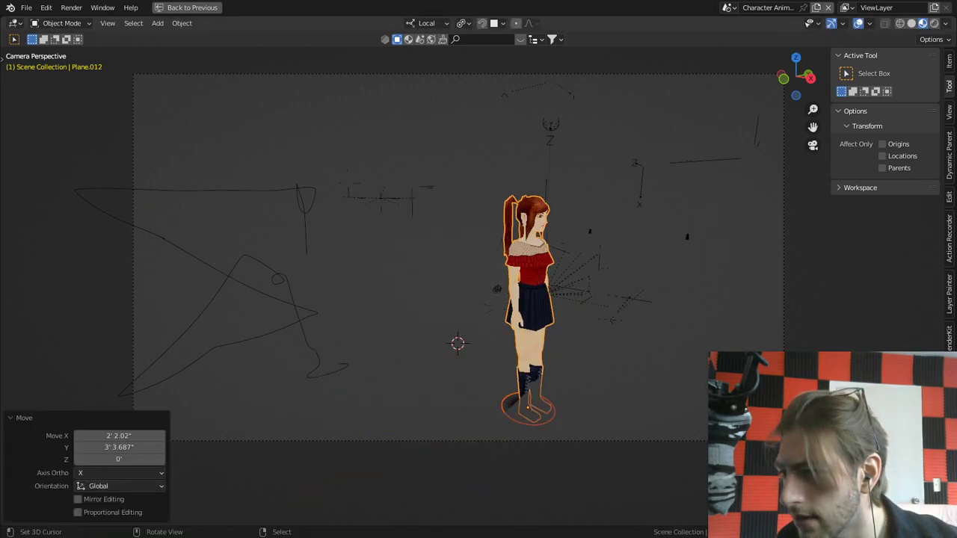
{"action": "middle_click_drag", "start_coordinate": [528, 336], "coordinate": [467, 269], "text": "shift"}
{"action": "scroll", "coordinate": [467, 269], "scroll_direction": "up", "scroll_amount": 4}
{"action": "key", "text": "g"}
{"action": "key", "text": "shift+z"}
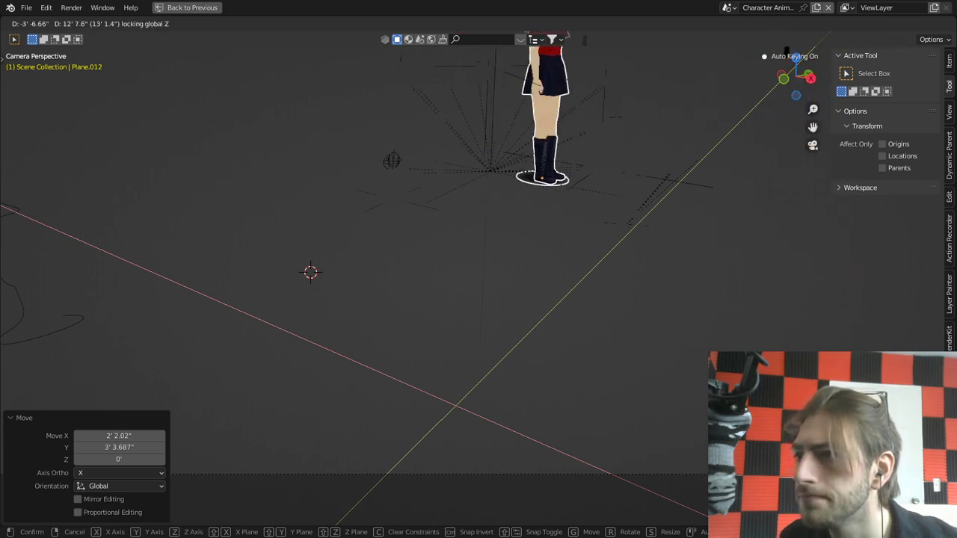
{"action": "key", "text": "Escape"}
{"action": "scroll", "coordinate": [477, 280], "scroll_direction": "down", "scroll_amount": 3}
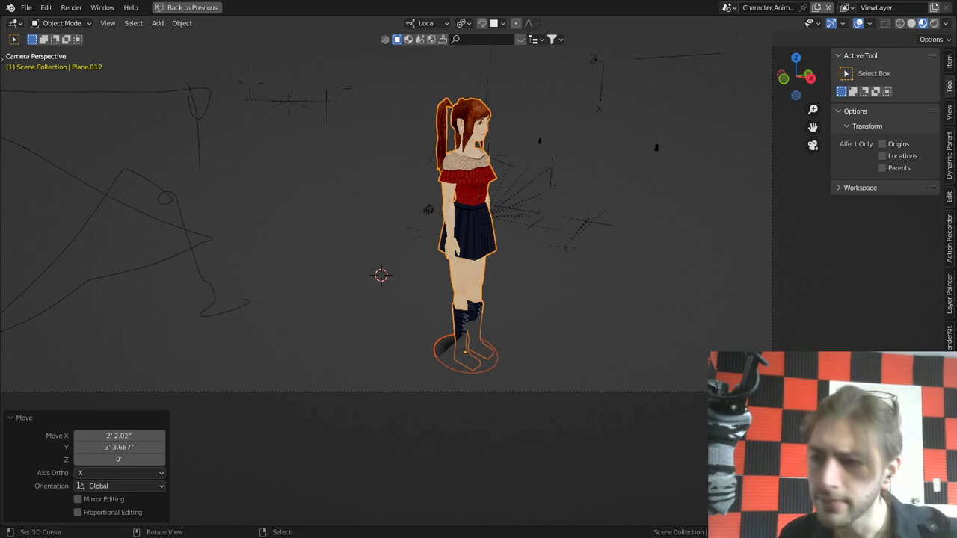
{"action": "scroll", "coordinate": [479, 275], "scroll_direction": "down", "scroll_amount": 2}
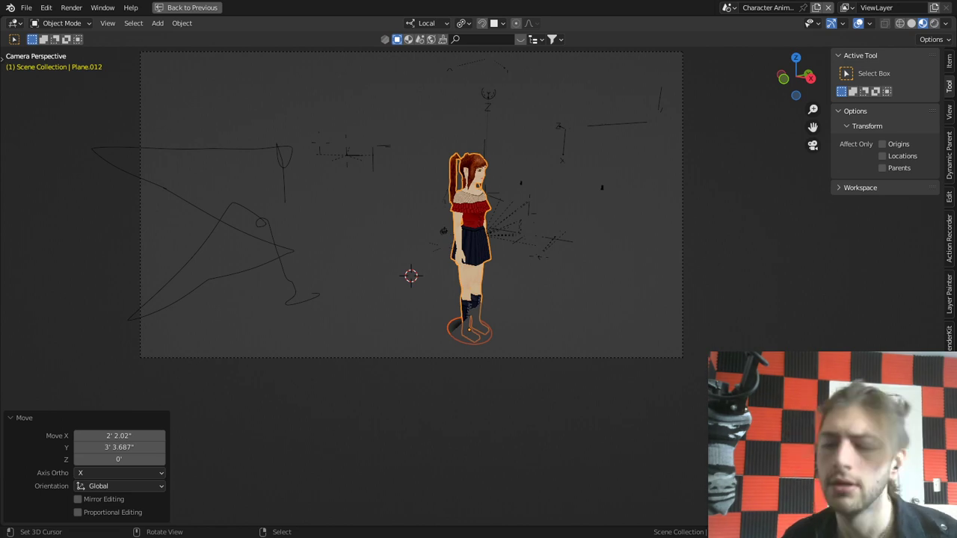
{"action": "scroll", "coordinate": [416, 232], "scroll_direction": "up", "scroll_amount": 3}
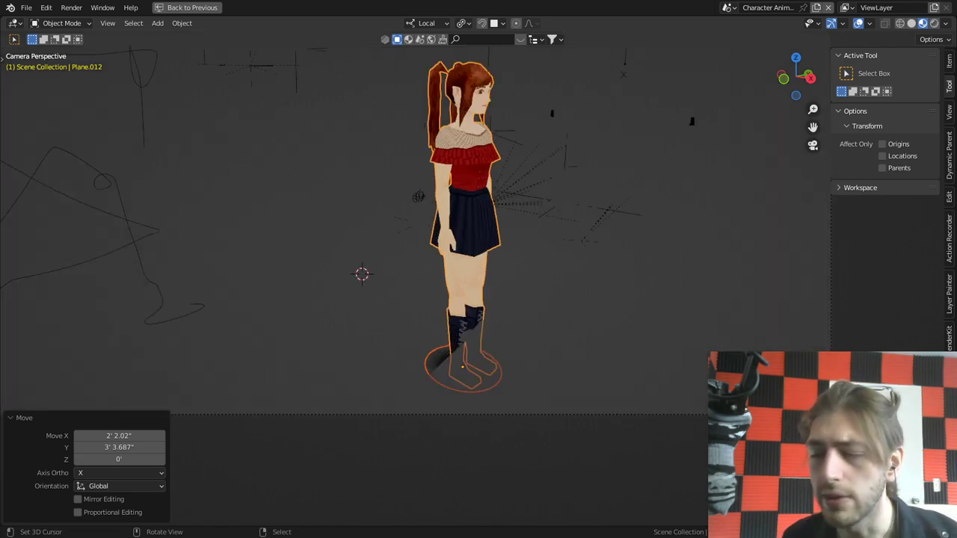
Step: Switch to the Sequencer scene in the Video Editing workspace and show its strips in an enlarged sequencer
{"action": "left_click", "coordinate": [726, 7]}
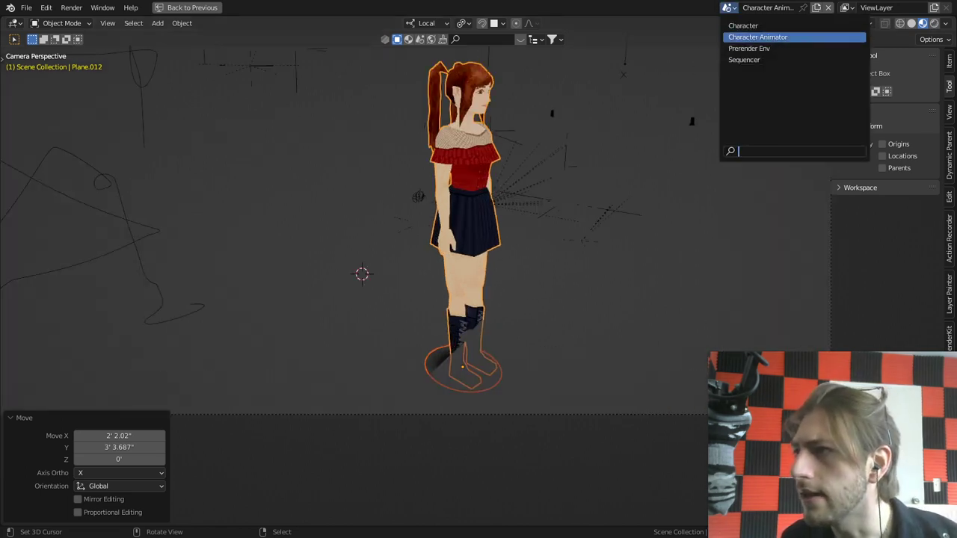
{"action": "left_click", "coordinate": [744, 60]}
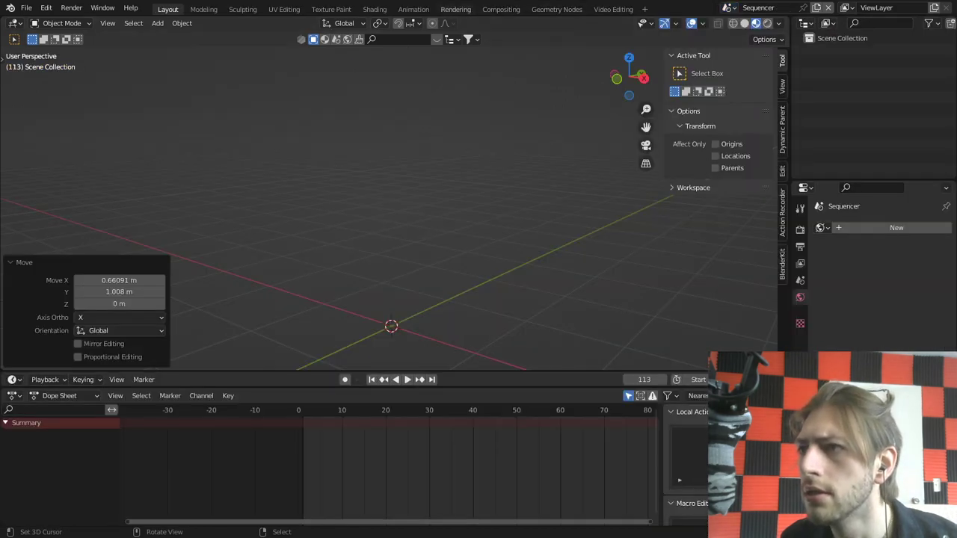
{"action": "left_click", "coordinate": [613, 9]}
{"action": "key", "text": "ctrl+space"}
{"action": "scroll", "coordinate": [444, 344], "scroll_direction": "up", "scroll_amount": 3}
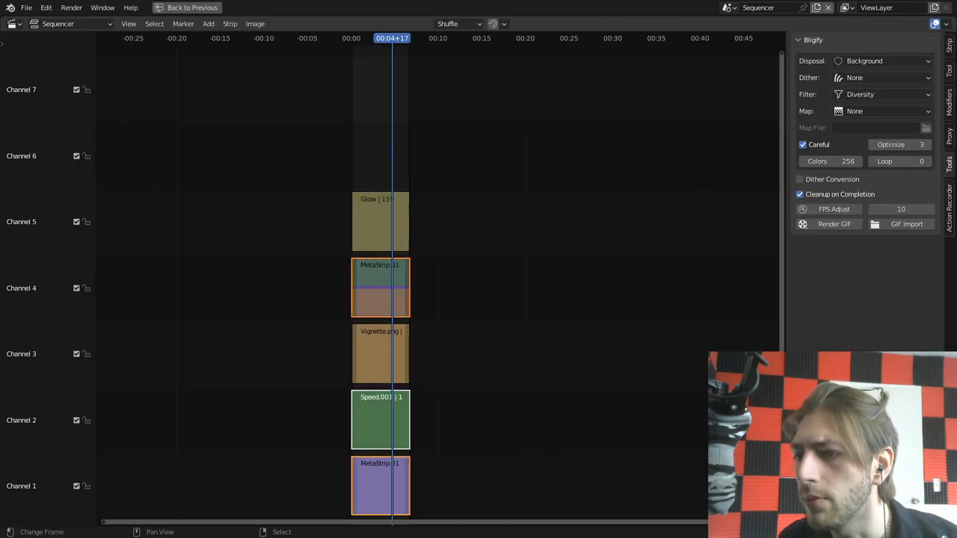
{"action": "scroll", "coordinate": [443, 292], "scroll_direction": "up", "scroll_amount": 9}
{"action": "middle_click_drag", "start_coordinate": [444, 292], "coordinate": [582, 291]}
{"action": "scroll", "coordinate": [582, 291], "scroll_direction": "up", "scroll_amount": 9}
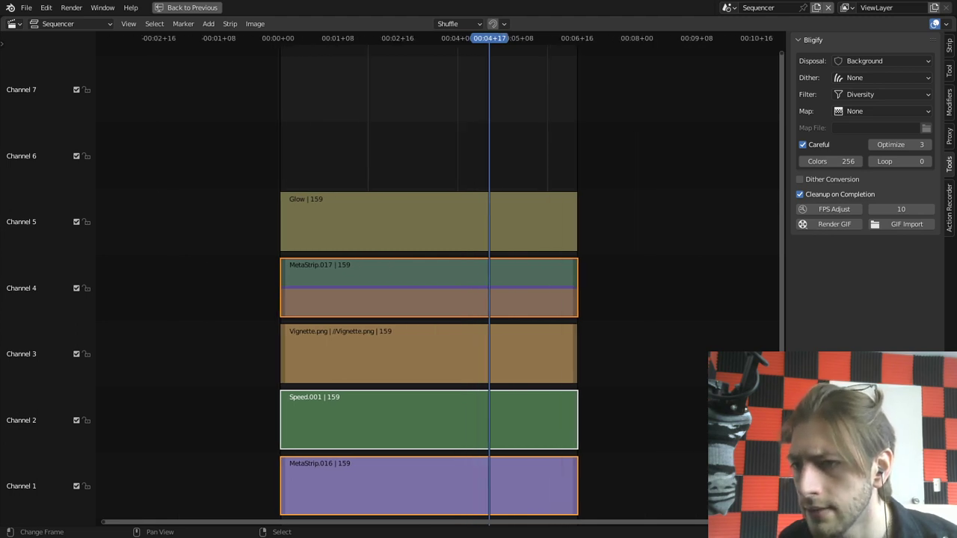
Step: Move the Vignette.png, MetaStrip.017 and Glow strips up one channel each, leaving channel 3 free
{"action": "right_click", "coordinate": [463, 355]}
{"action": "right_click", "coordinate": [463, 289], "text": "shift"}
{"action": "right_click", "coordinate": [463, 223], "text": "shift"}
{"action": "key", "text": "g"}
{"action": "key", "text": "y"}
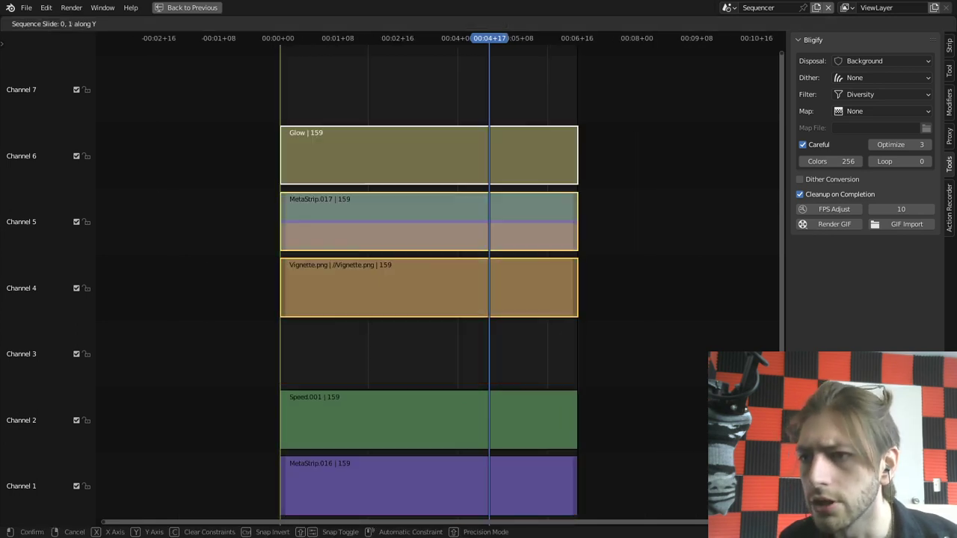
{"action": "left_click", "coordinate": [443, 159]}
Step: Rename the meta strip in channel 5 as Loading
{"action": "scroll", "coordinate": [442, 159], "scroll_direction": "up", "scroll_amount": 5}
{"action": "middle_click_drag", "start_coordinate": [441, 159], "coordinate": [624, 159]}
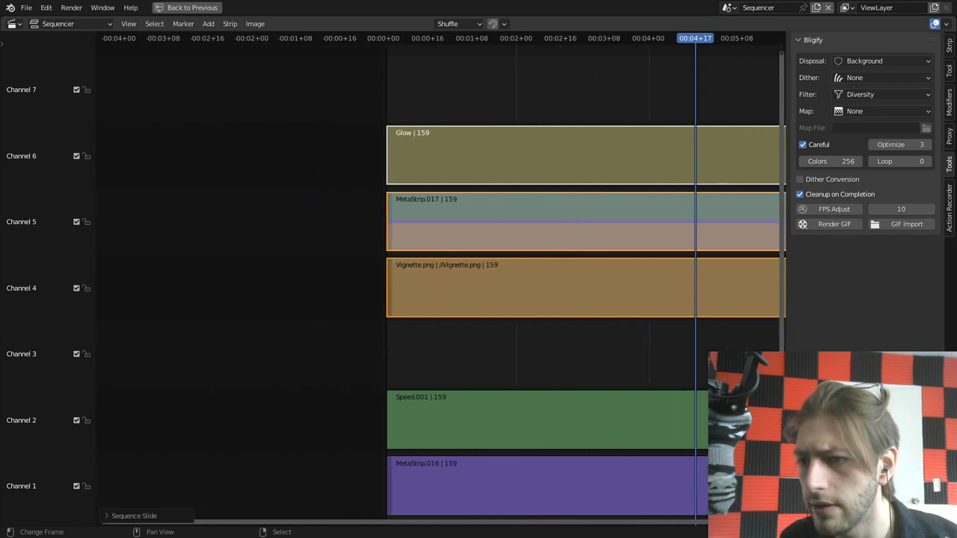
{"action": "scroll", "coordinate": [472, 299], "scroll_direction": "up", "scroll_amount": 3}
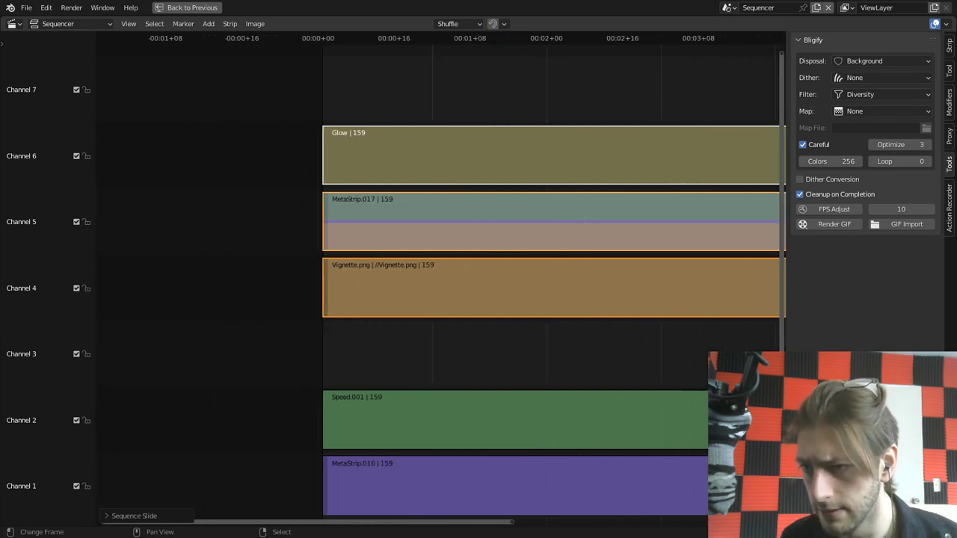
{"action": "right_click", "coordinate": [467, 290]}
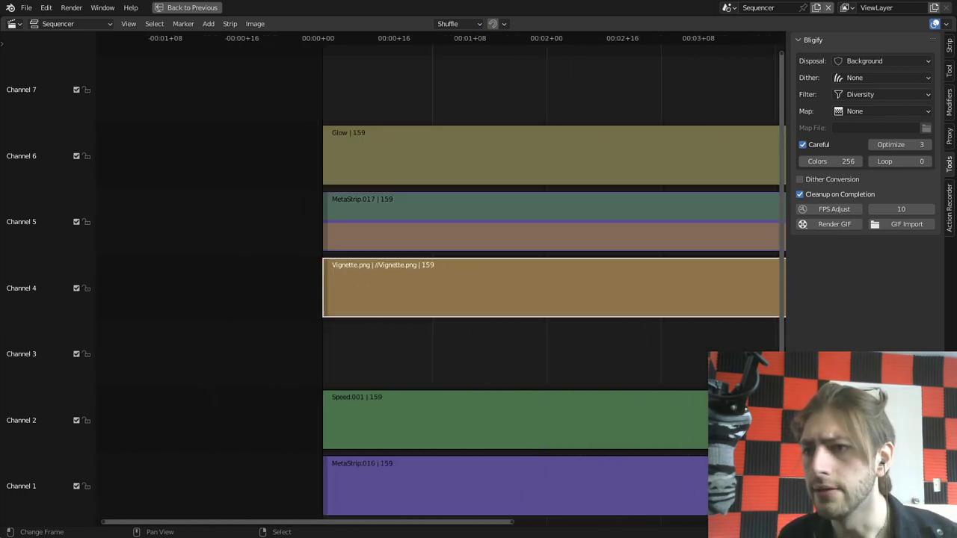
{"action": "right_click", "coordinate": [462, 223]}
{"action": "key", "text": "F2"}
{"action": "type", "text": "L"}
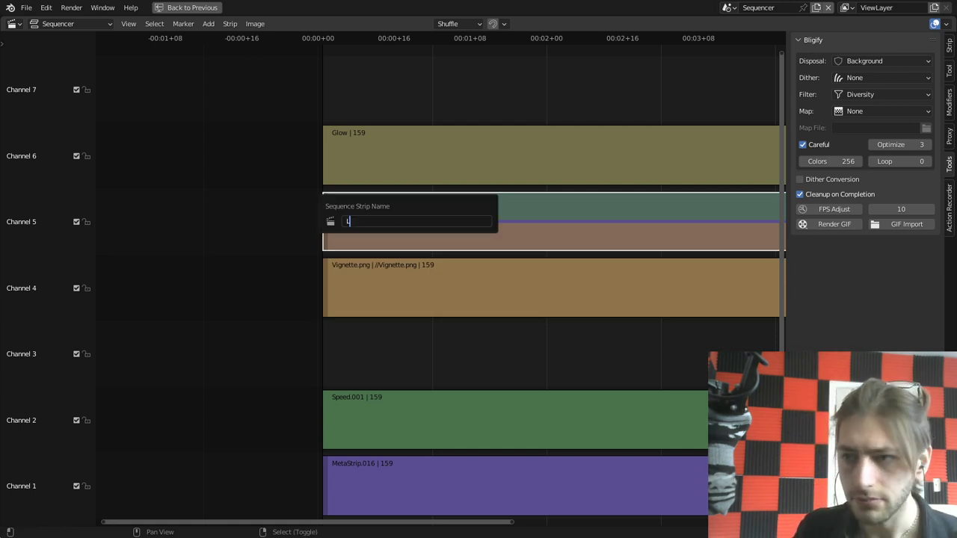
{"action": "type", "text": "oading"}
{"action": "key", "text": "Return"}
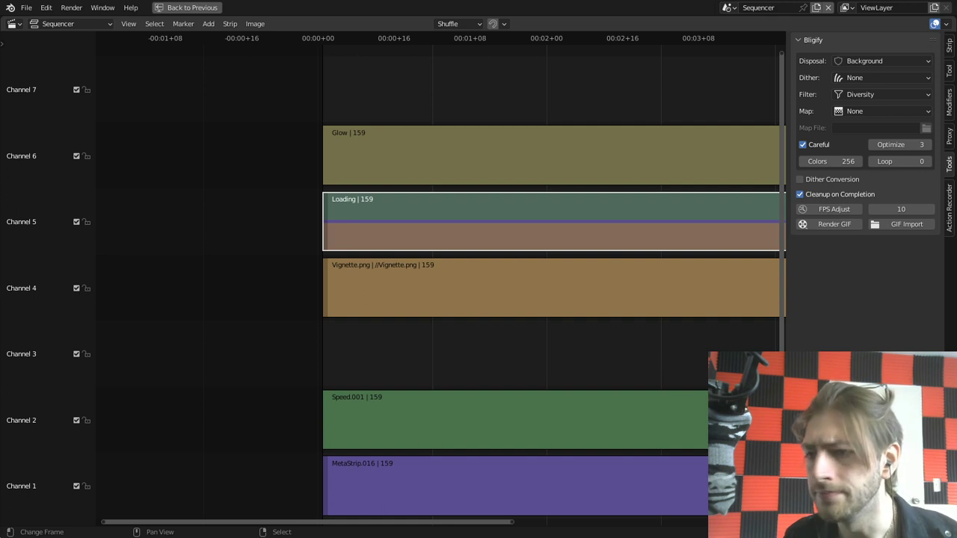
Step: Rename the meta strip in channel 1 as Prerender
{"action": "middle_click_drag", "start_coordinate": [462, 247], "coordinate": [434, 247]}
{"action": "right_click", "coordinate": [434, 421]}
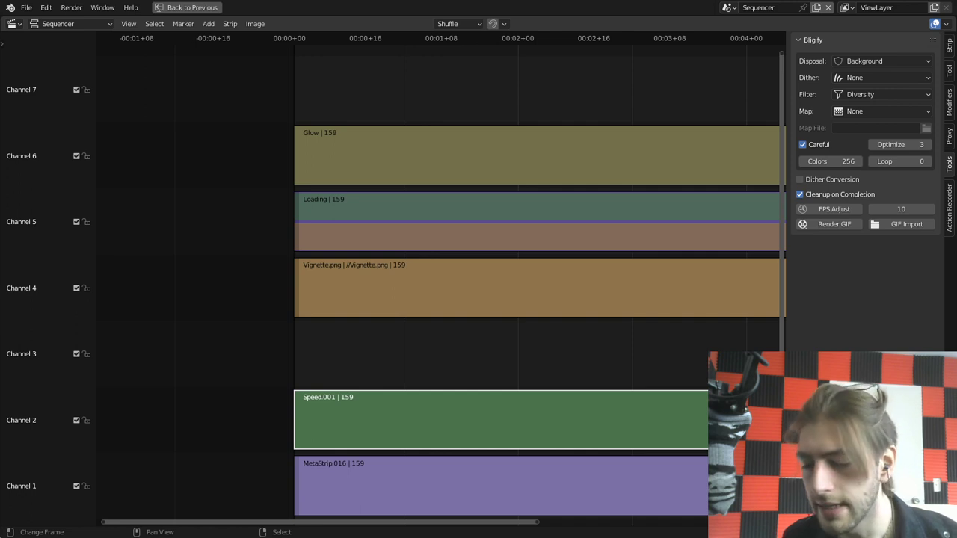
{"action": "right_click", "coordinate": [444, 474]}
{"action": "key", "text": "F2"}
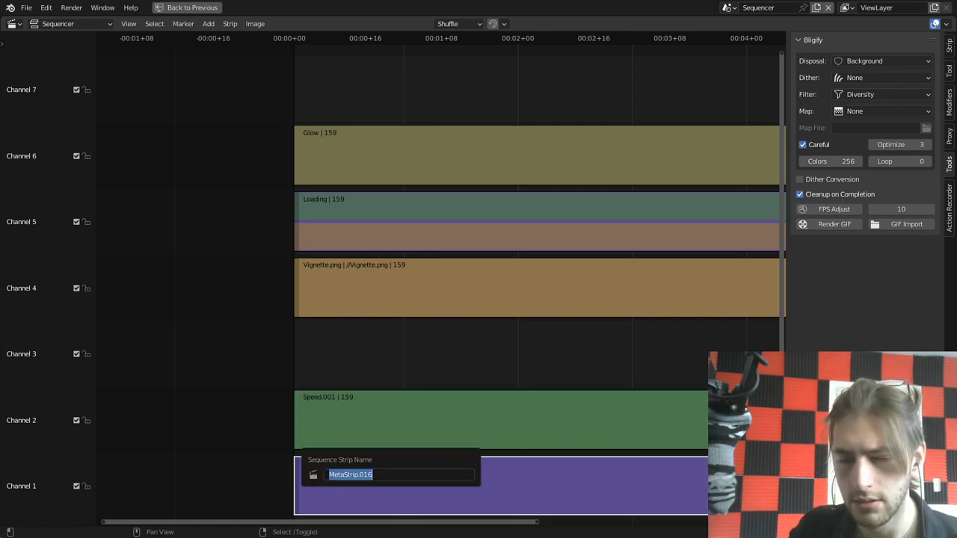
{"action": "type", "text": "PRe"}
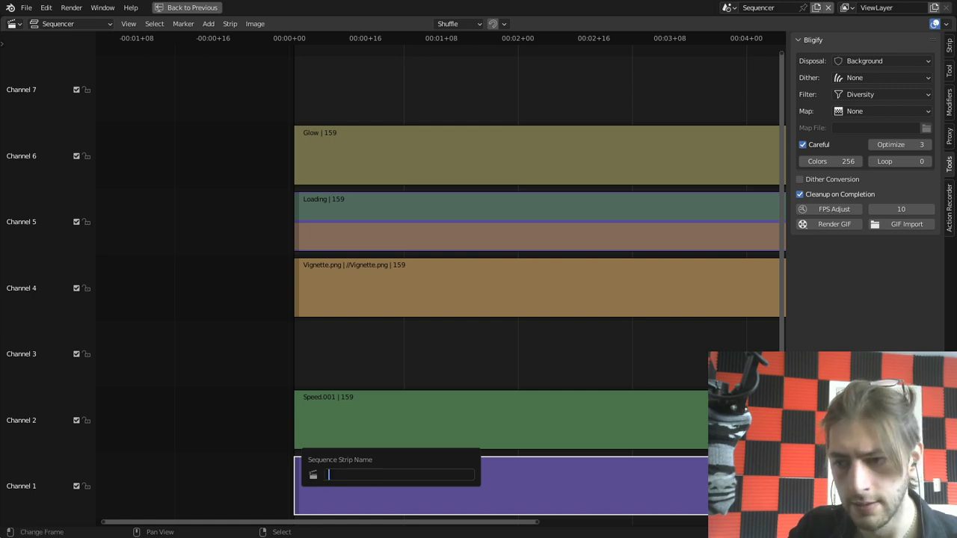
{"action": "key", "text": "BackSpace"}
{"action": "key", "text": "BackSpace"}
{"action": "type", "text": "rerender"}
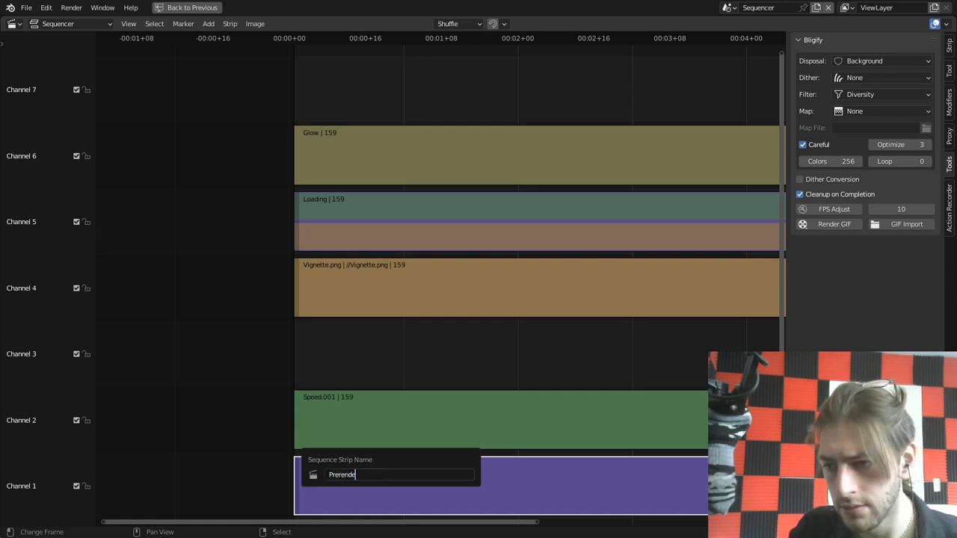
{"action": "key", "text": "Return"}
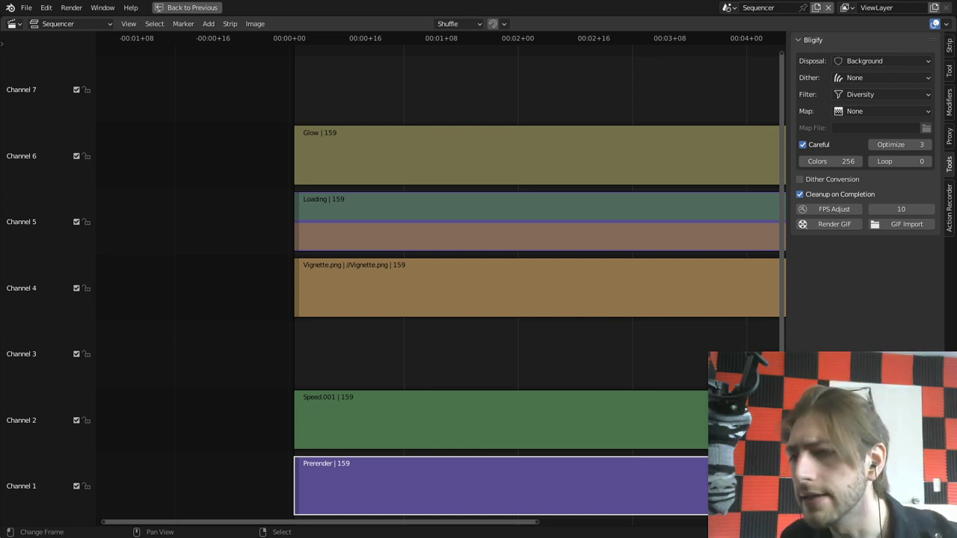
Step: Place the playhead on frame 1 and briefly play the sequence in the full Video Editing layout
{"action": "left_click_drag", "start_coordinate": [313, 366], "coordinate": [294, 367]}
{"action": "key", "text": "shift+a"}
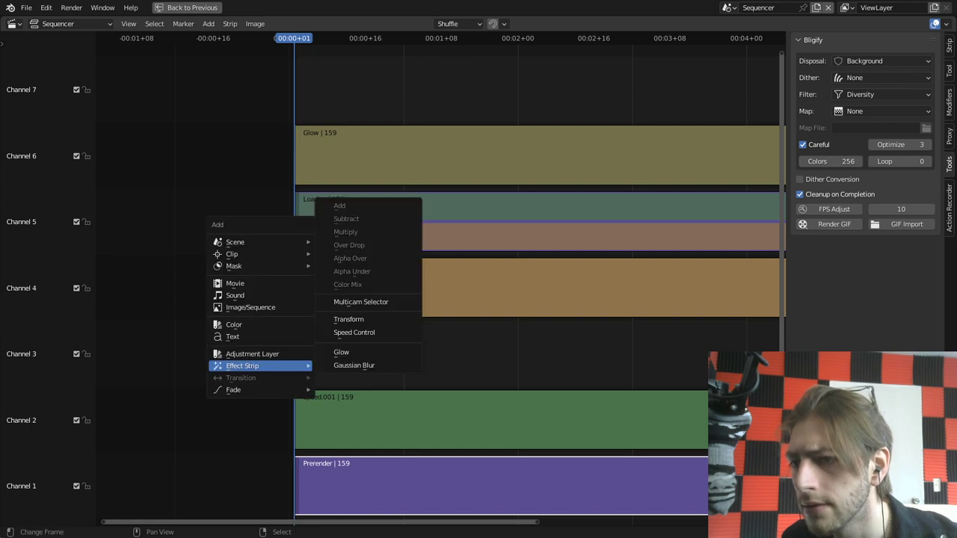
{"action": "key", "text": "Escape"}
{"action": "key", "text": "ctrl+space"}
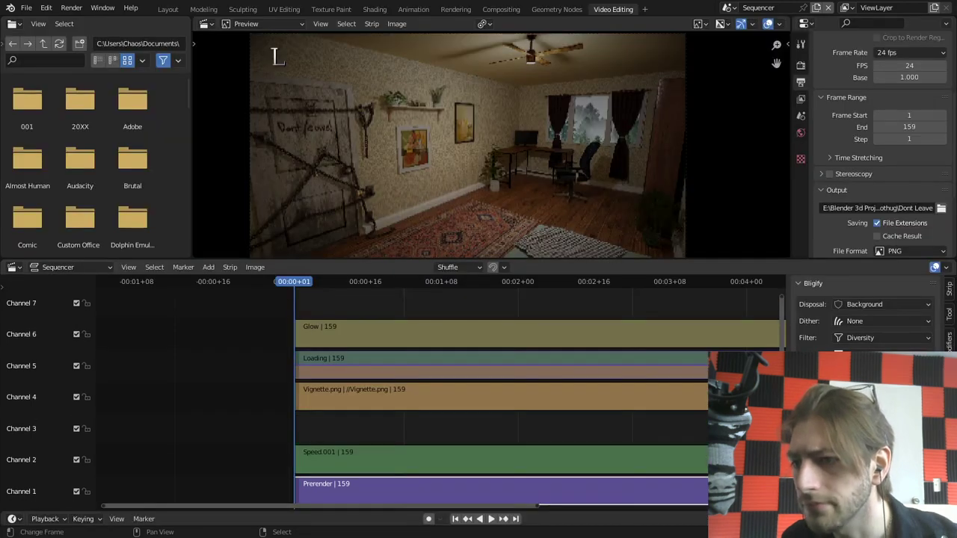
{"action": "key", "text": "space"}
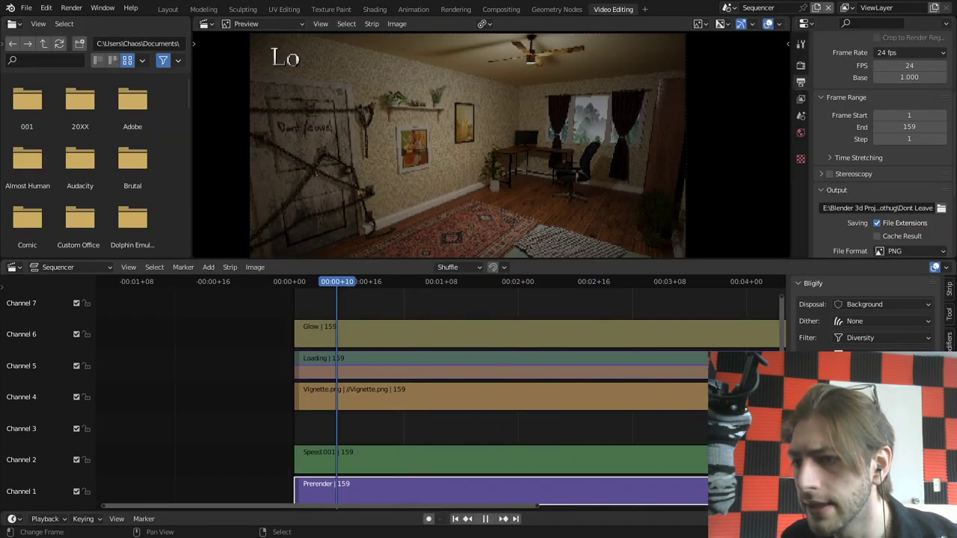
{"action": "key", "text": "space"}
Step: Add the image Test.png from the Render\character overlay folder as a strip at frame 1 and bring the whole character into the preview
{"action": "key", "text": "shift+a"}
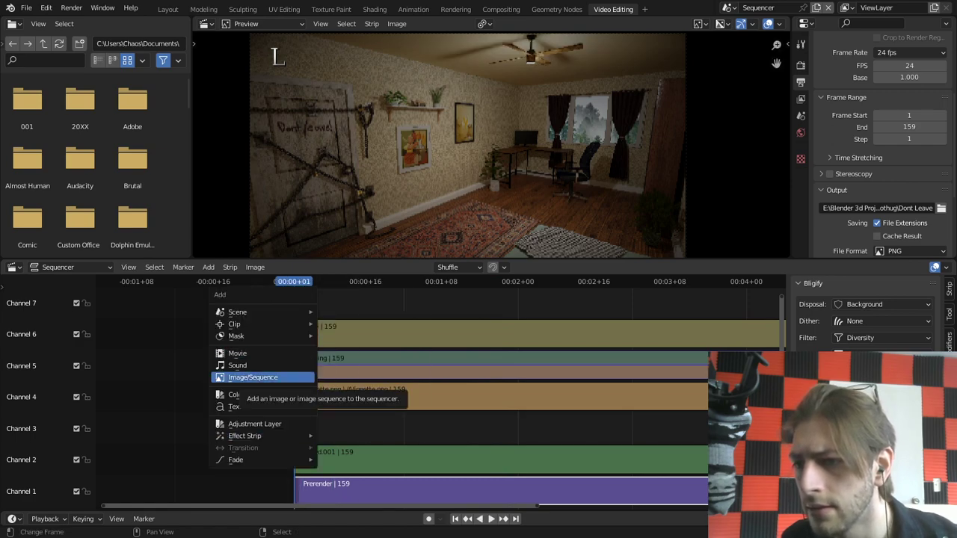
{"action": "left_click", "coordinate": [255, 378]}
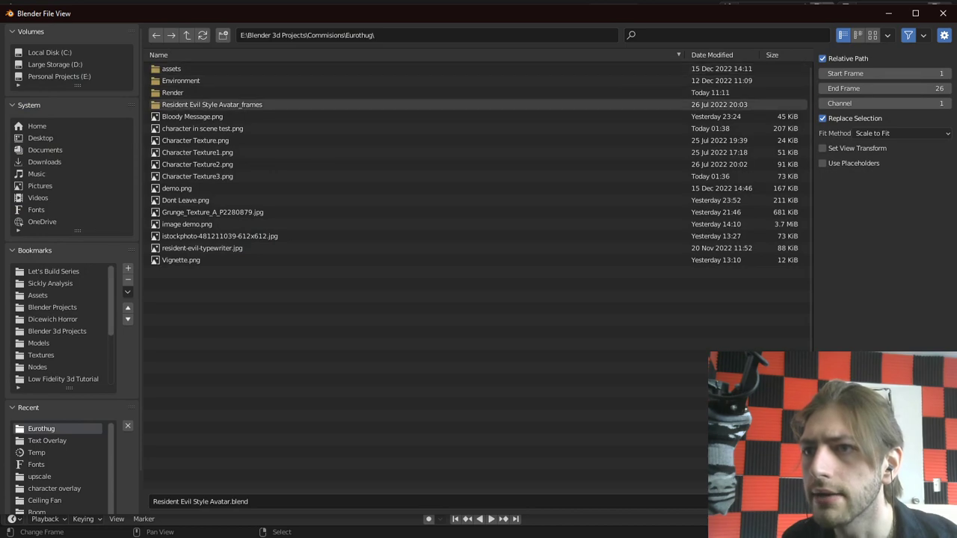
{"action": "double_click", "coordinate": [196, 93]}
{"action": "double_click", "coordinate": [196, 69]}
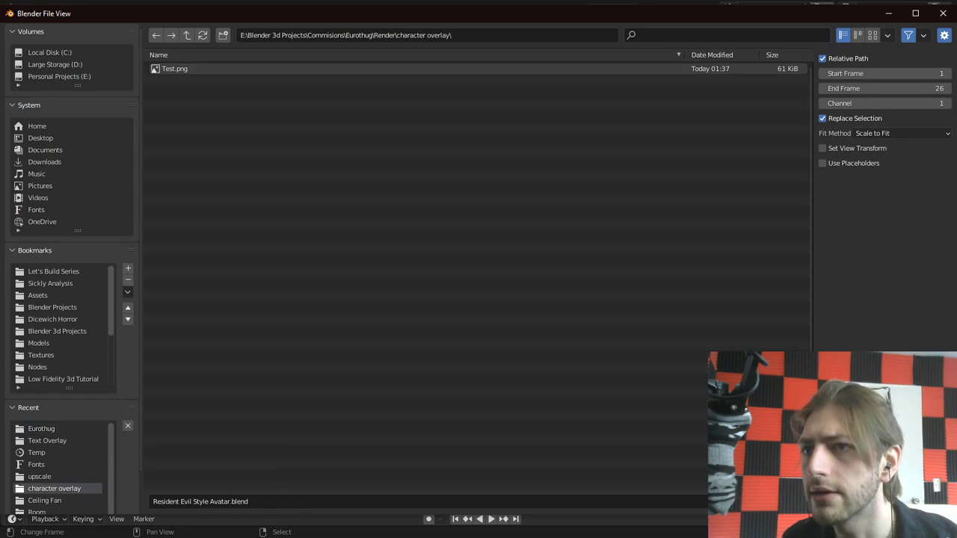
{"action": "double_click", "coordinate": [196, 69]}
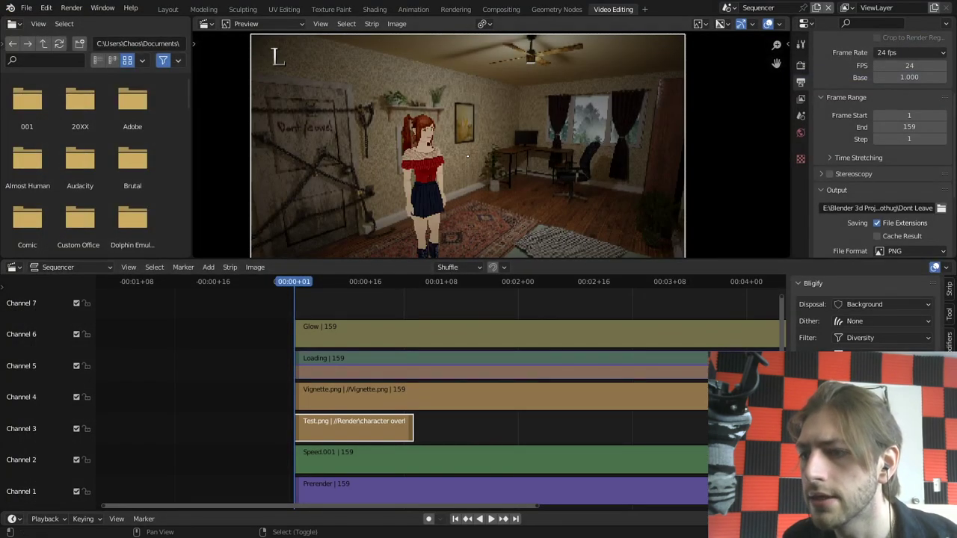
{"action": "middle_click_drag", "start_coordinate": [468, 156], "coordinate": [444, 114]}
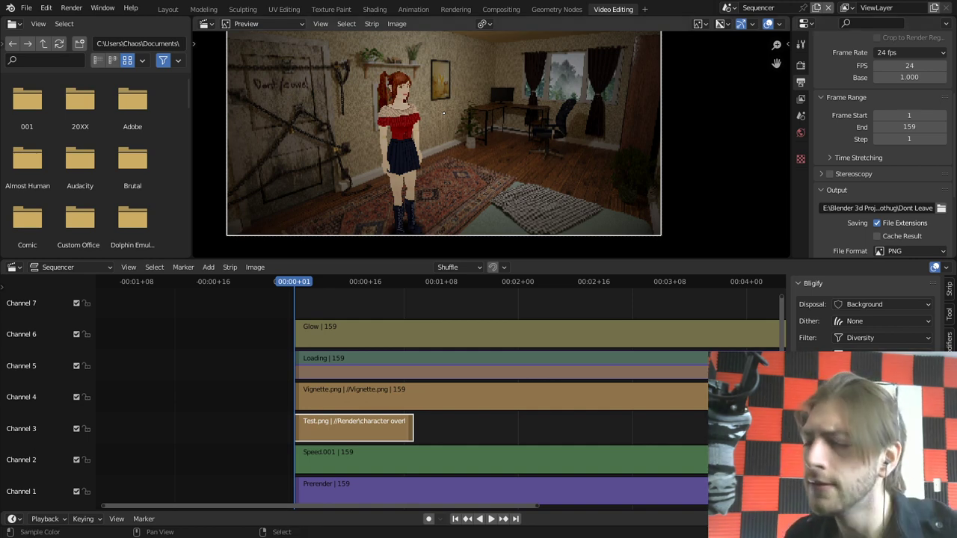
Step: Rename the Test.png image strip in channel 3 as Character
{"action": "middle_click_drag", "start_coordinate": [444, 113], "coordinate": [435, 157]}
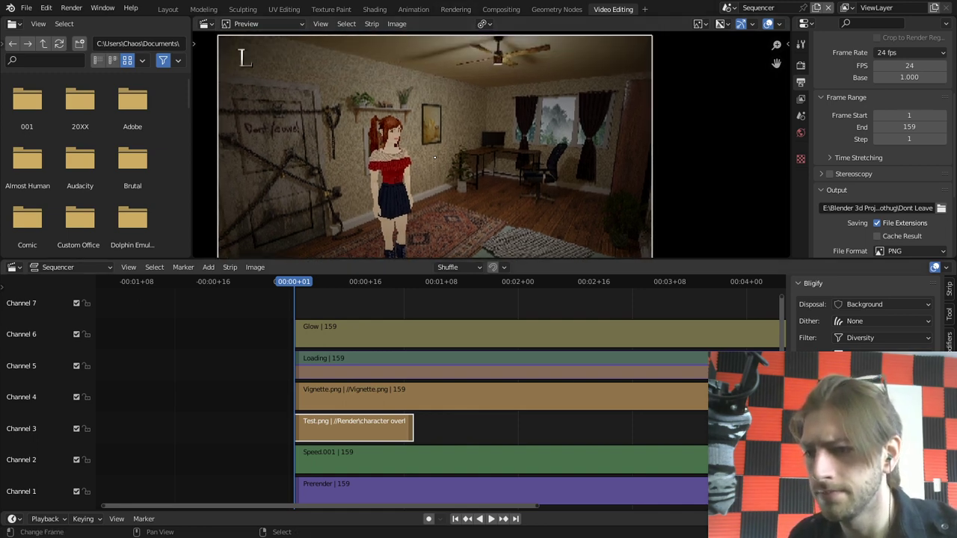
{"action": "key", "text": "F2"}
{"action": "type", "text": "Character"}
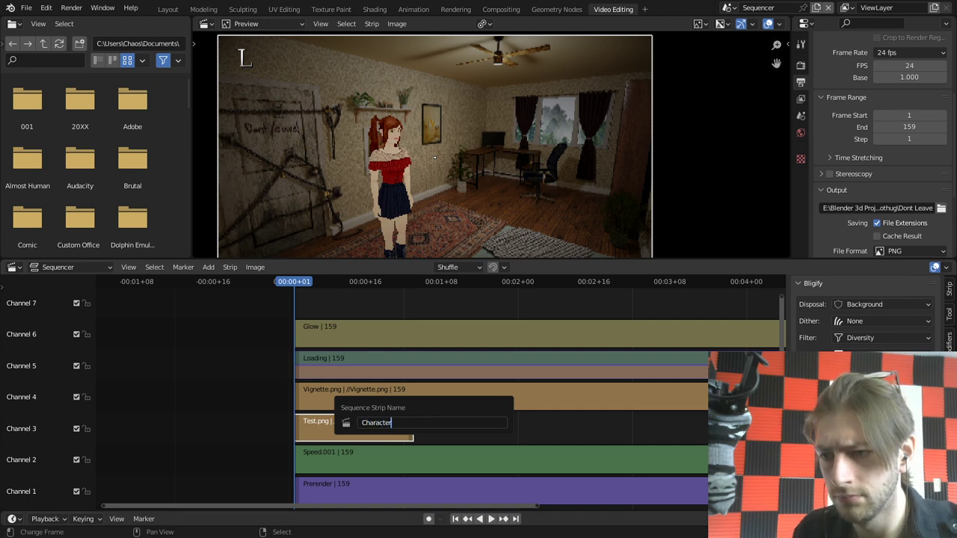
{"action": "key", "text": "Return"}
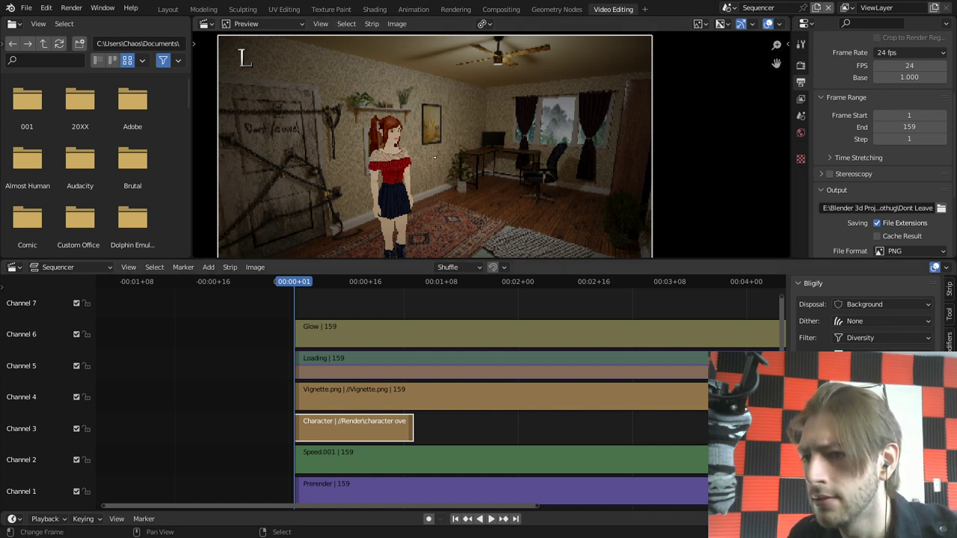
Step: Swap the two image strips so the Vignette.png strip sits in channel 3 and the Character strip in channel 4
{"action": "right_click", "coordinate": [355, 397]}
{"action": "right_click_drag", "start_coordinate": [355, 429], "coordinate": [356, 306]}
{"action": "right_click_drag", "start_coordinate": [355, 403], "coordinate": [355, 435]}
{"action": "right_click", "coordinate": [356, 309]}
{"action": "key", "text": "g"}
{"action": "key", "text": "y"}
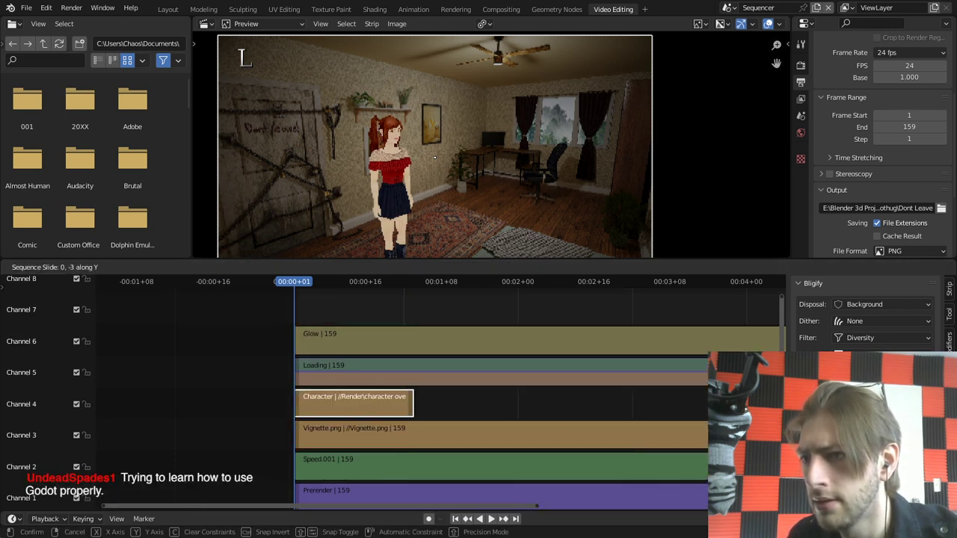
{"action": "left_click_drag", "start_coordinate": [352, 404], "coordinate": [351, 404]}
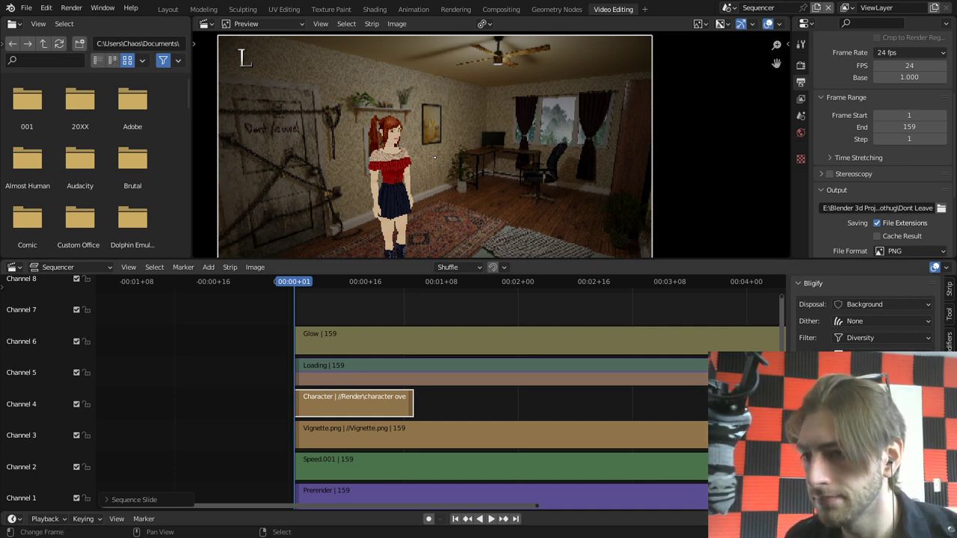
Step: Delete the Character strip from channel 4 of the sequence
{"action": "key", "text": "Delete"}
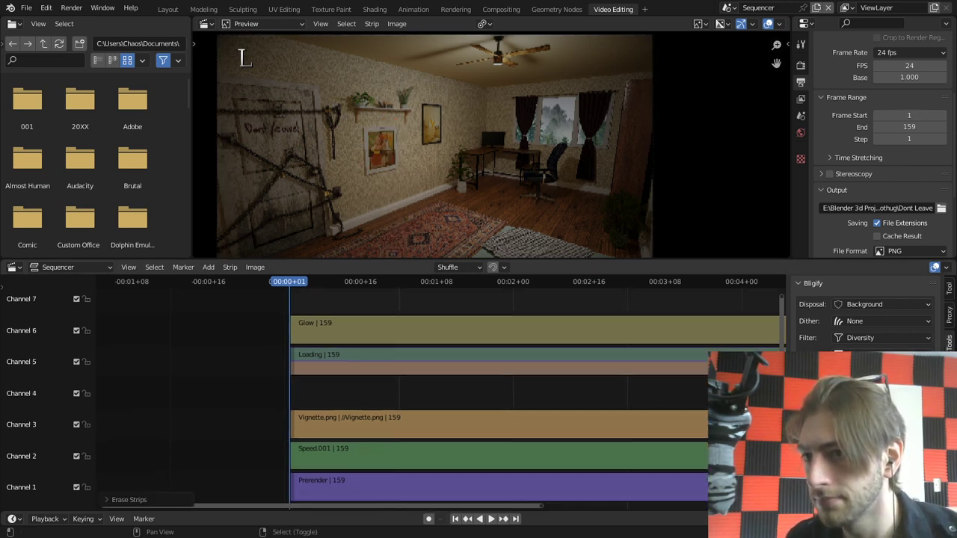
{"action": "middle_click_drag", "start_coordinate": [441, 389], "coordinate": [401, 393]}
{"action": "scroll", "coordinate": [433, 390], "scroll_direction": "down", "scroll_amount": 10}
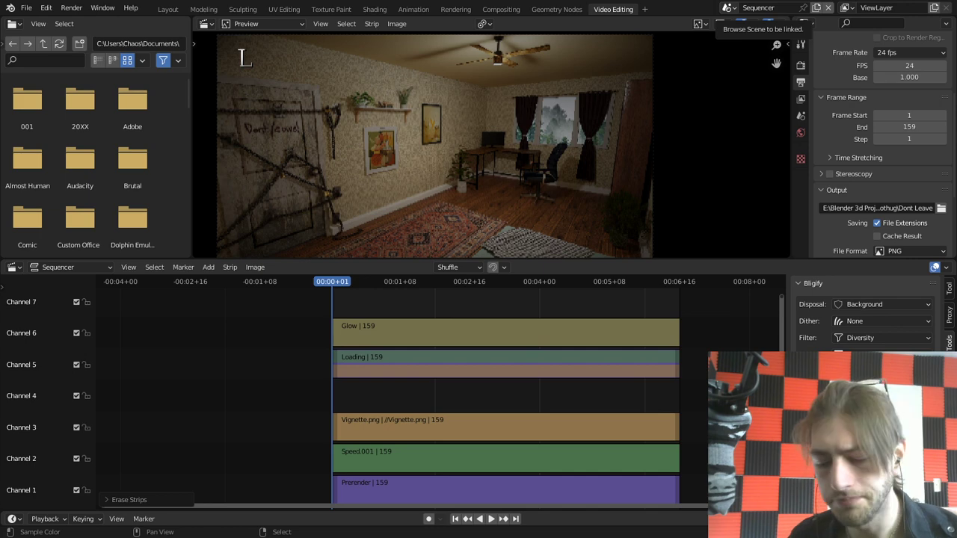
Step: Switch to the Character scene and show it in the Layout workspace
{"action": "left_click", "coordinate": [727, 7]}
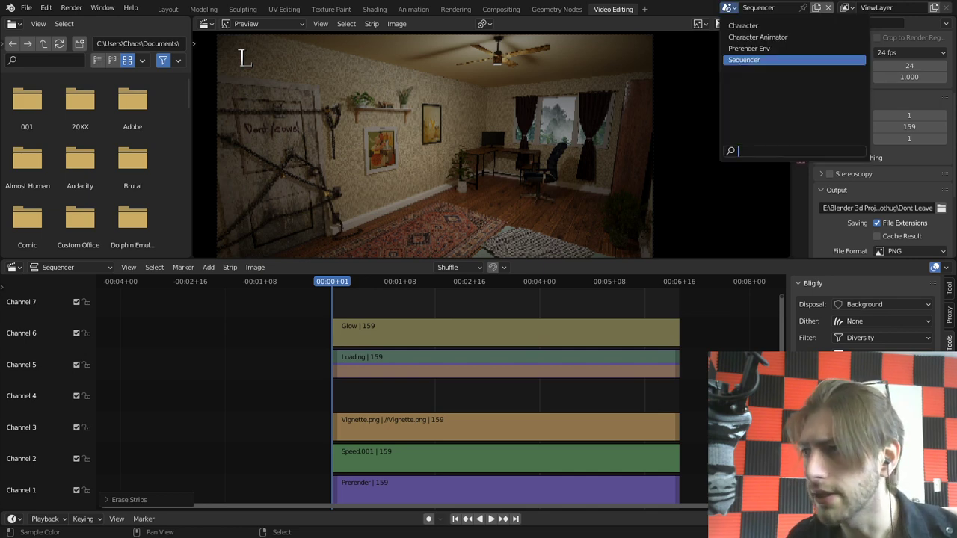
{"action": "left_click", "coordinate": [743, 25]}
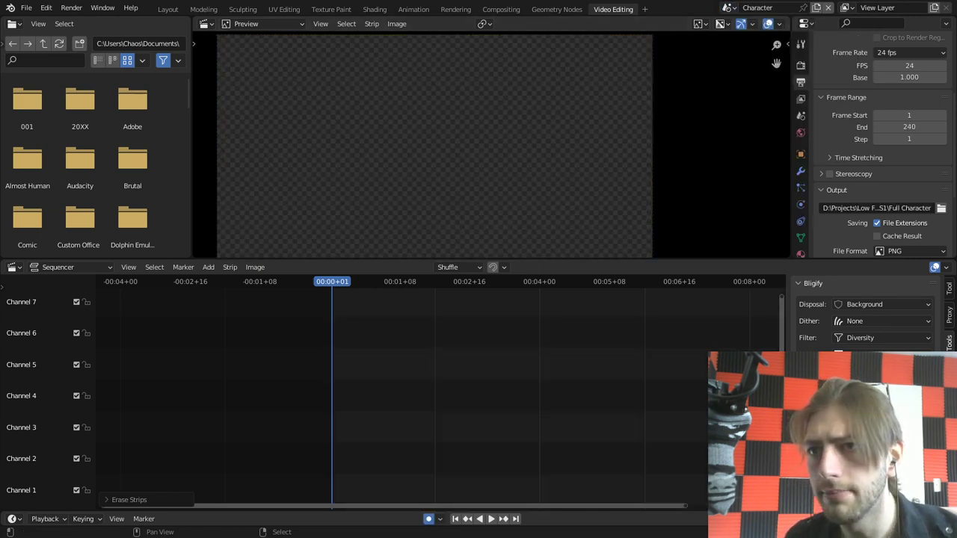
{"action": "left_click", "coordinate": [168, 8]}
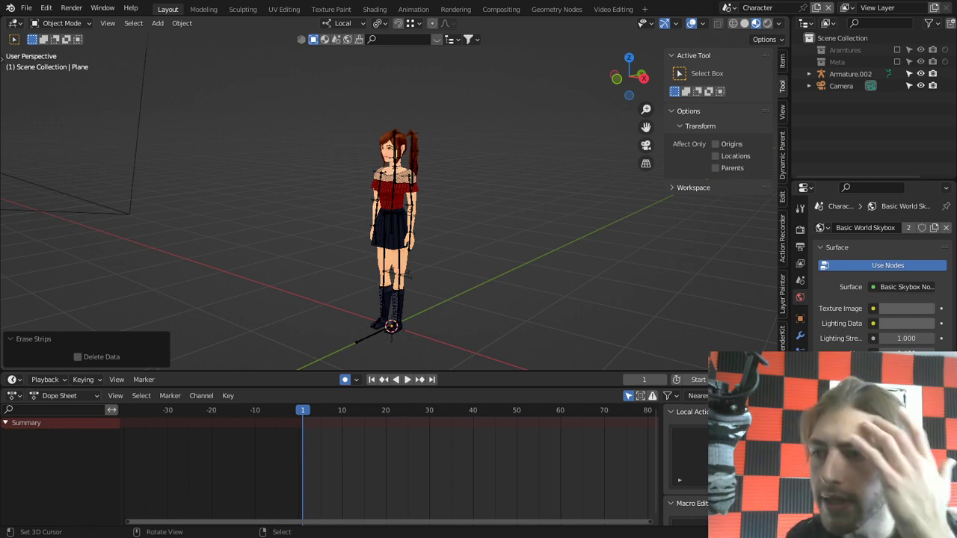
Step: Select the character's armature, enter Edit Mode and view its bones in a maximized 3D viewport
{"action": "right_click", "coordinate": [394, 196]}
{"action": "right_click", "coordinate": [395, 196]}
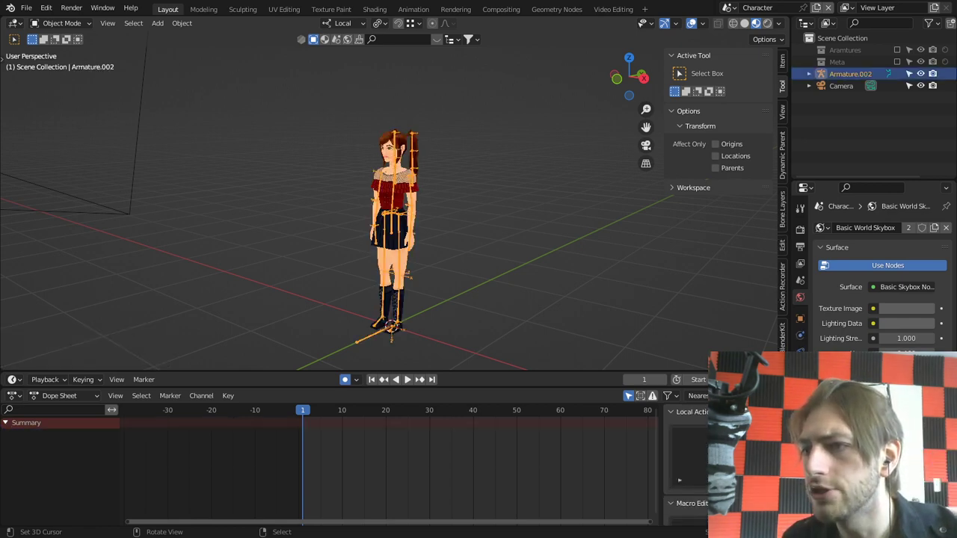
{"action": "scroll", "coordinate": [394, 196], "scroll_direction": "up", "scroll_amount": 4}
{"action": "key", "text": "Tab"}
{"action": "key", "text": "ctrl+space"}
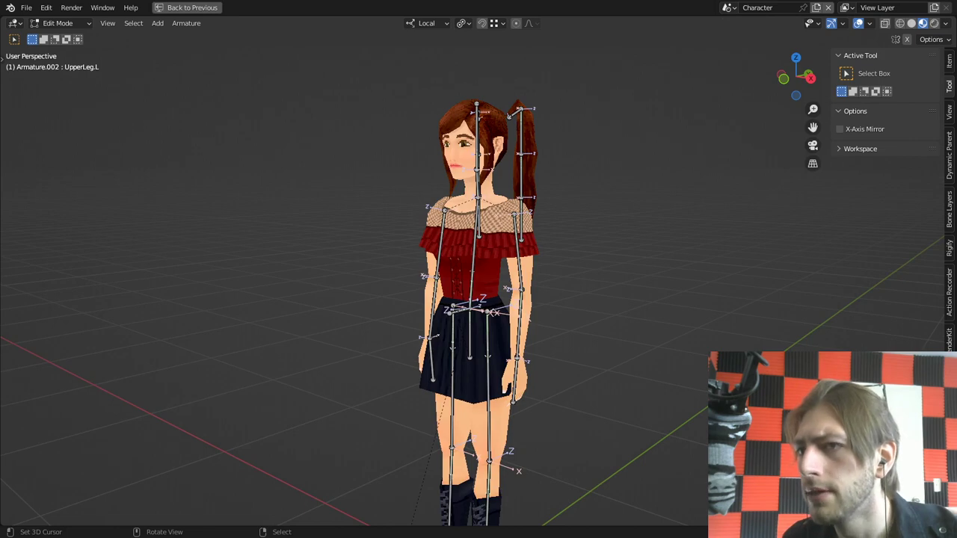
{"action": "scroll", "coordinate": [448, 269], "scroll_direction": "up", "scroll_amount": 1}
{"action": "middle_click_drag", "start_coordinate": [448, 269], "coordinate": [355, 263]}
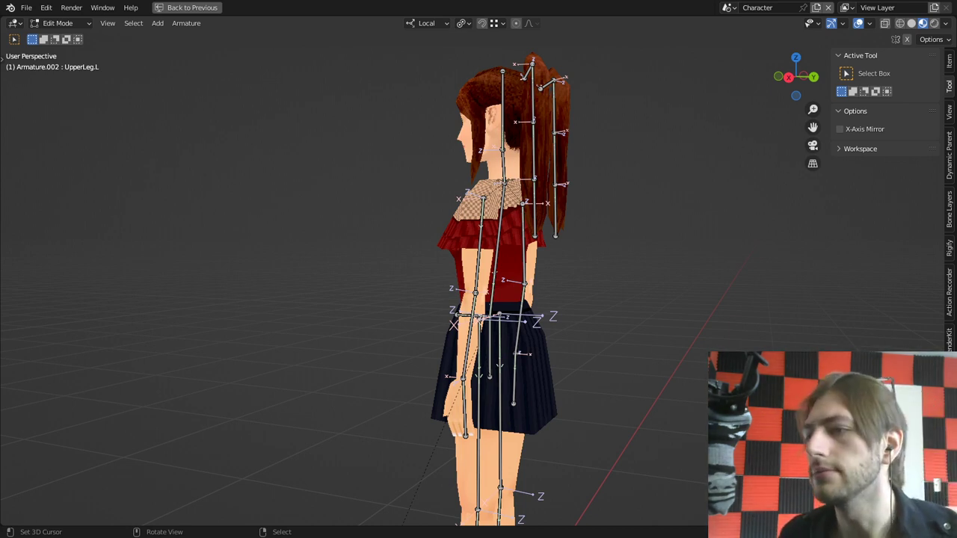
Step: Try rotating the left upper arm bone in Pose Mode, including with free trackball rotation, and cancel it
{"action": "key", "text": "ctrl+Tab"}
{"action": "left_click", "coordinate": [482, 259]}
{"action": "right_click", "coordinate": [480, 254]}
{"action": "key", "text": "r"}
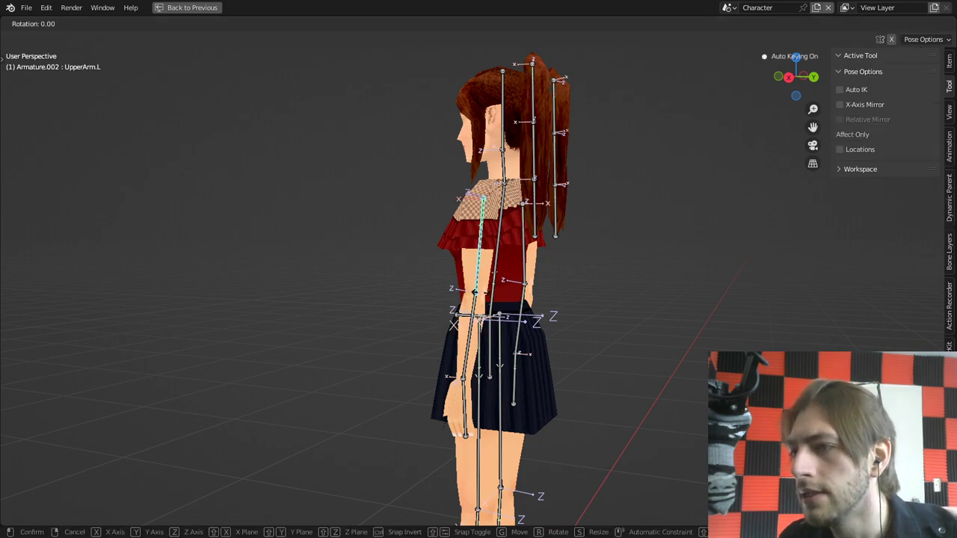
{"action": "right_click", "coordinate": [479, 282]}
{"action": "middle_click_drag", "start_coordinate": [561, 293], "coordinate": [635, 302]}
{"action": "key", "text": "r"}
{"action": "key", "text": "r"}
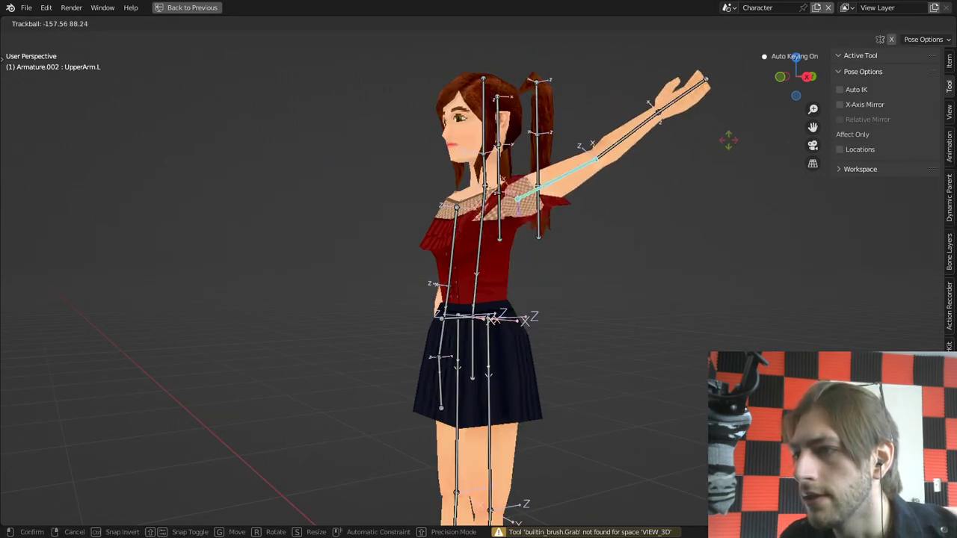
{"action": "right_click", "coordinate": [630, 300]}
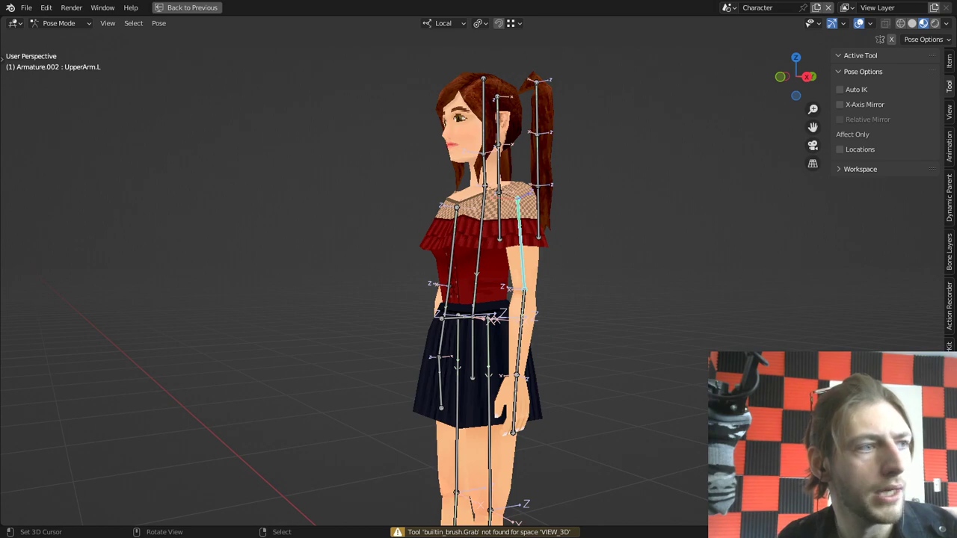
Step: Return the armature to Edit Mode, restore the full Layout workspace and select all of the bones
{"action": "middle_click_drag", "start_coordinate": [629, 300], "coordinate": [658, 307]}
{"action": "scroll", "coordinate": [682, 299], "scroll_direction": "up", "scroll_amount": 1}
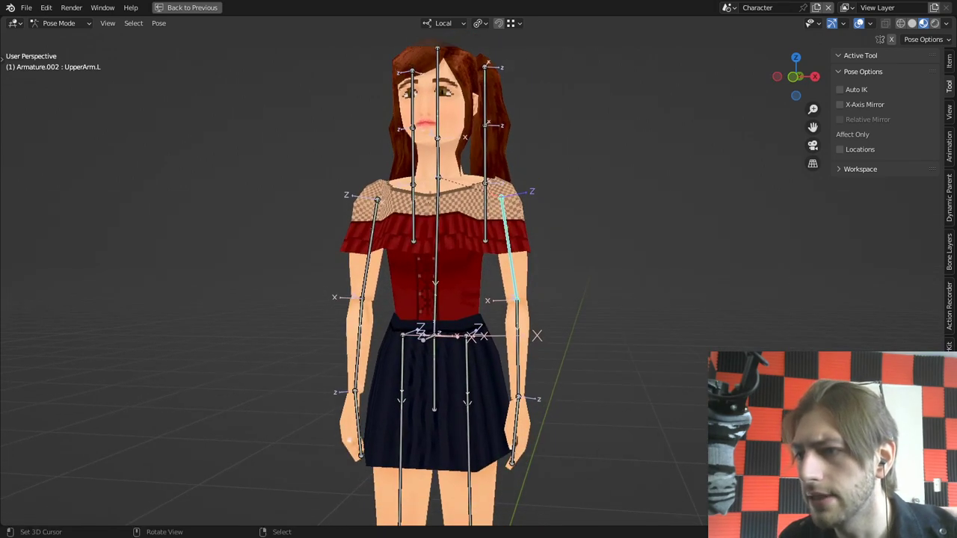
{"action": "mouse_move", "coordinate": [537, 335]}
{"action": "middle_mouse_down"}
{"action": "mouse_move", "coordinate": [449, 336]}
{"action": "mouse_move", "coordinate": [542, 336]}
{"action": "middle_mouse_up"}
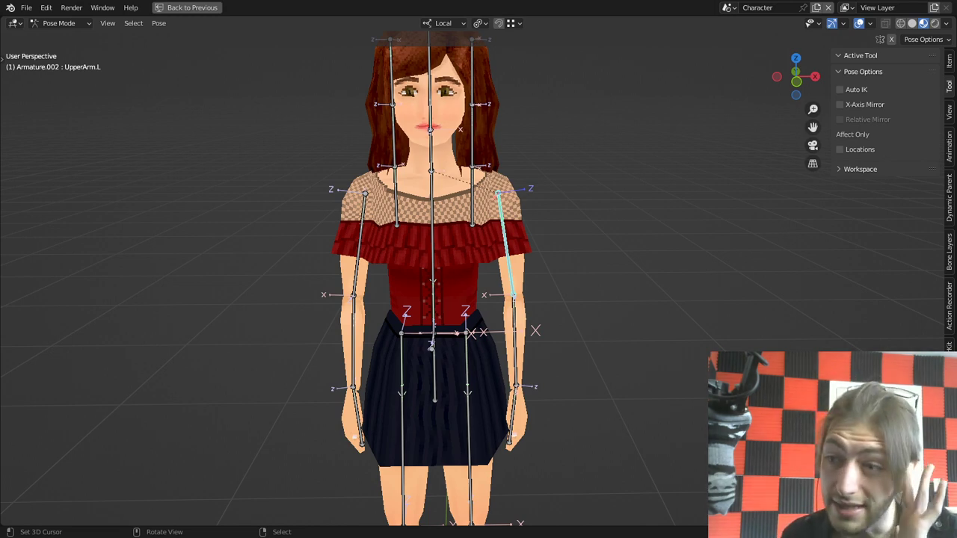
{"action": "middle_click_drag", "start_coordinate": [479, 299], "coordinate": [427, 306]}
{"action": "scroll", "coordinate": [448, 284], "scroll_direction": "up", "scroll_amount": 2}
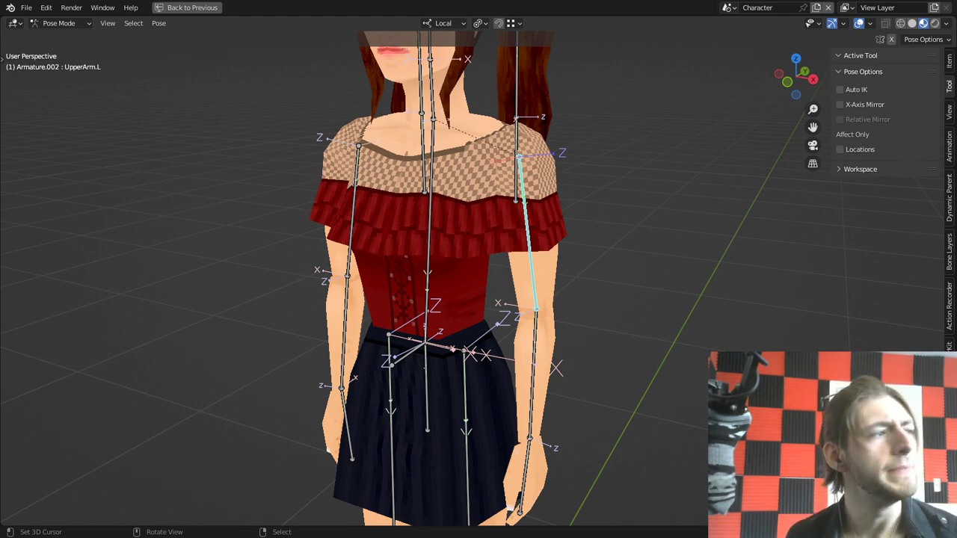
{"action": "key", "text": "alt+a"}
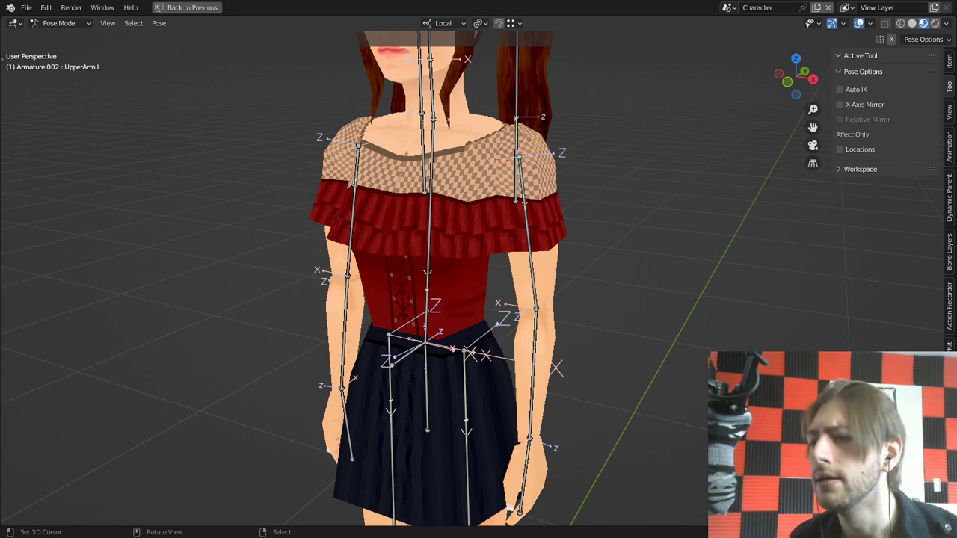
{"action": "key", "text": "Tab"}
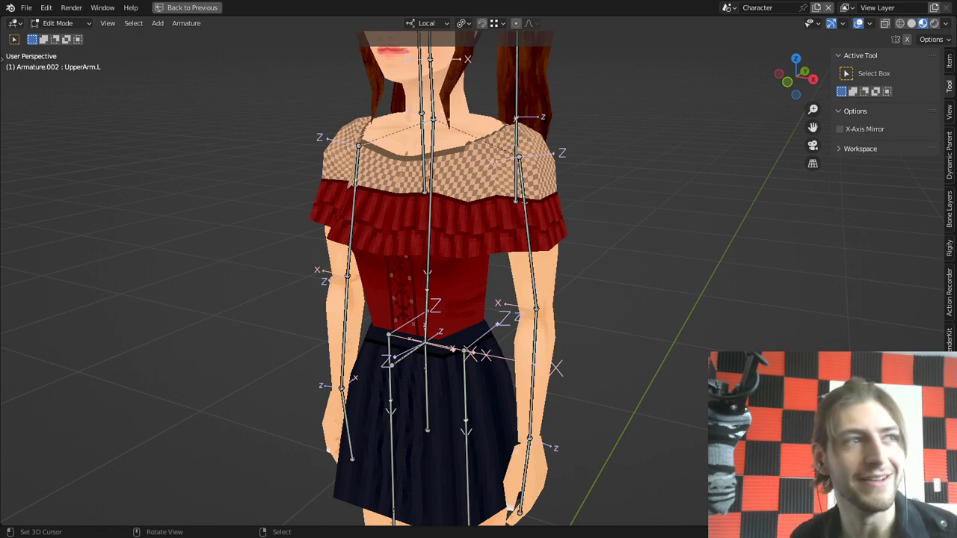
{"action": "right_click", "coordinate": [528, 234]}
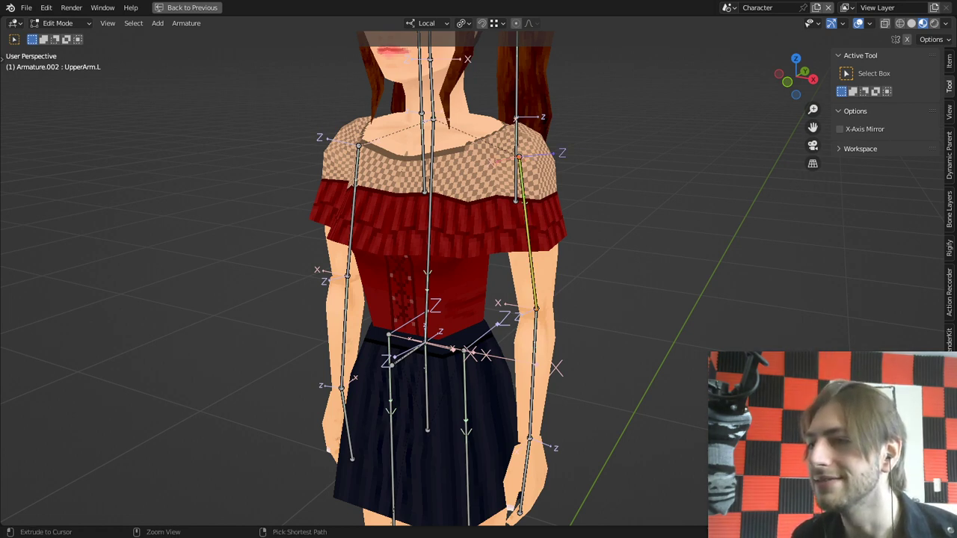
{"action": "key", "text": "ctrl+space"}
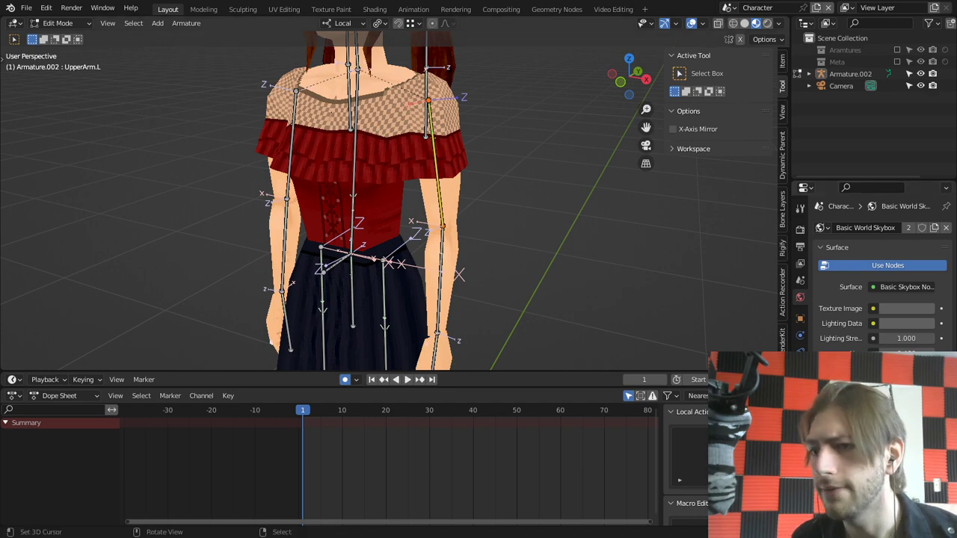
{"action": "scroll", "coordinate": [396, 201], "scroll_direction": "down", "scroll_amount": 2}
{"action": "key", "text": "a"}
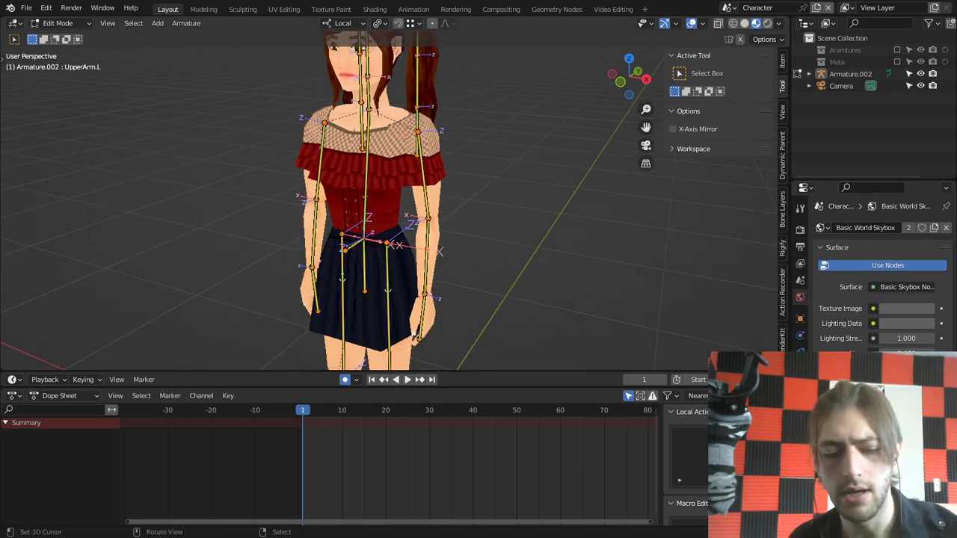
Step: Try to batch-rename the selected bones by adding the prefix DEF- to their names
{"action": "key", "text": "ctrl+F2"}
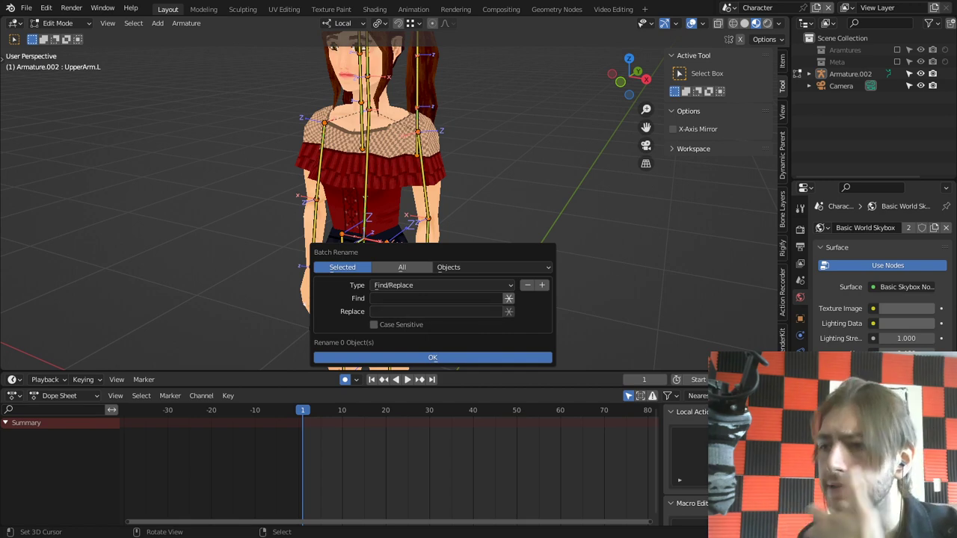
{"action": "left_click", "coordinate": [442, 285]}
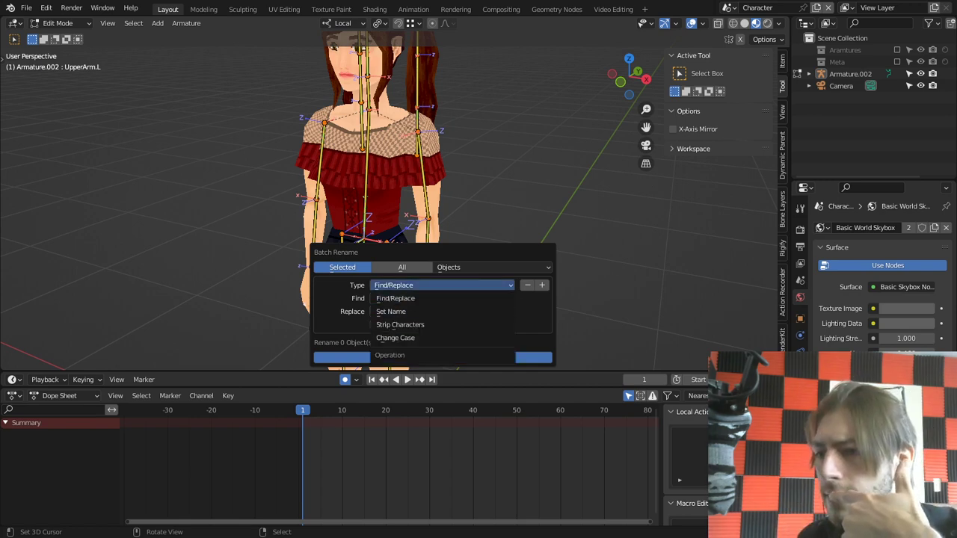
{"action": "left_click", "coordinate": [390, 311]}
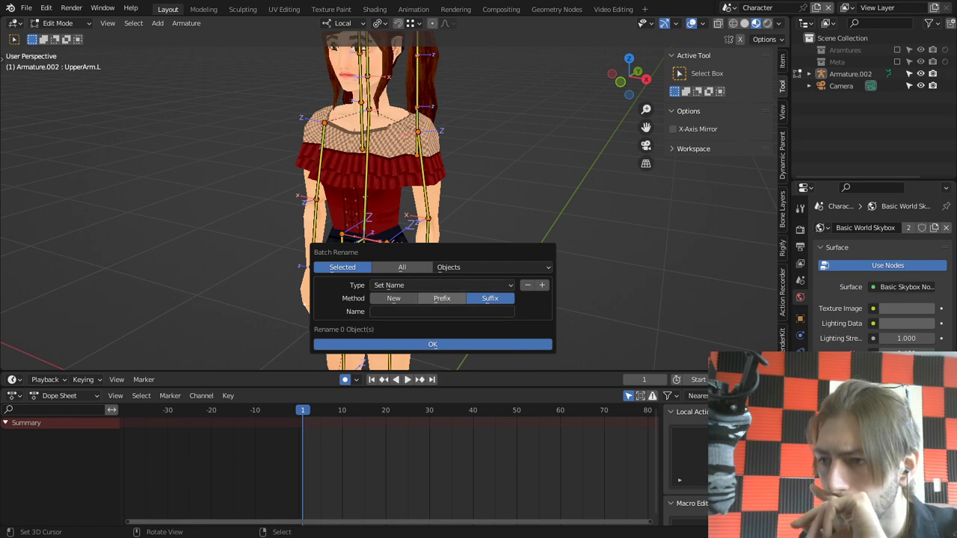
{"action": "left_click", "coordinate": [442, 298]}
{"action": "left_click", "coordinate": [441, 311]}
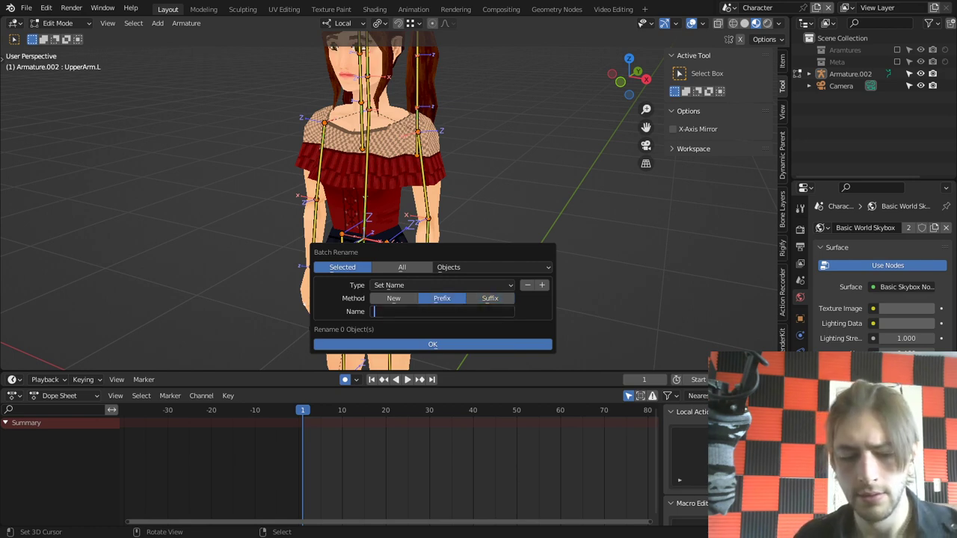
{"action": "type", "text": "DEF"}
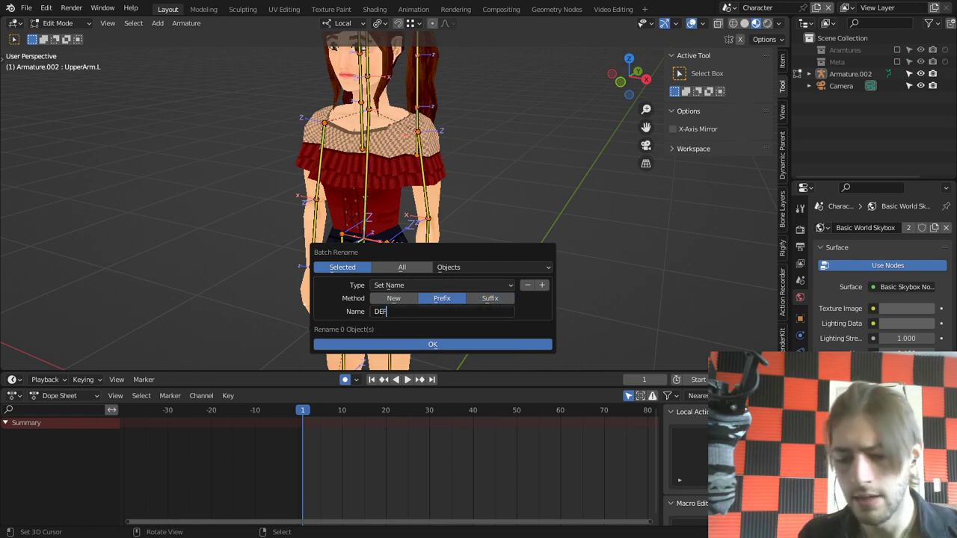
{"action": "type", "text": "--"}
{"action": "key", "text": "Return"}
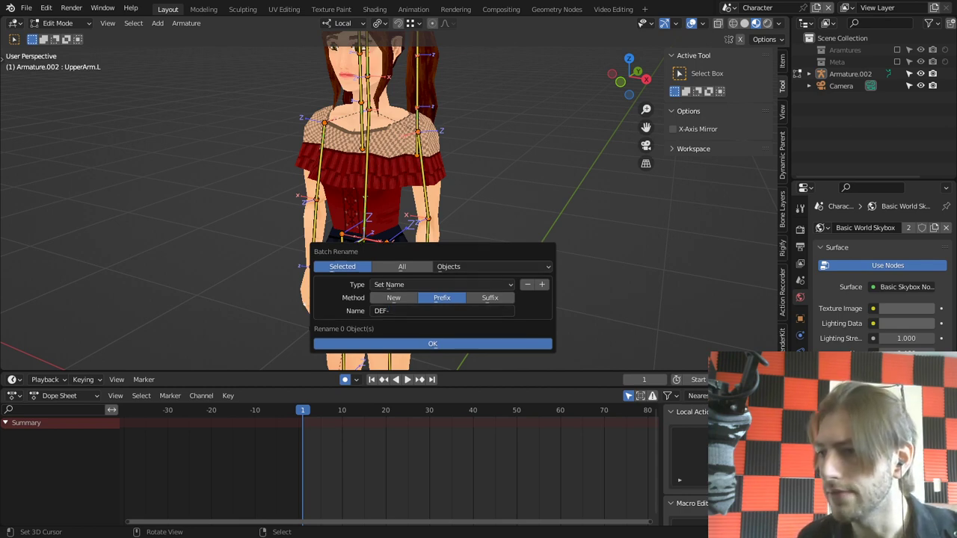
{"action": "left_click", "coordinate": [492, 267]}
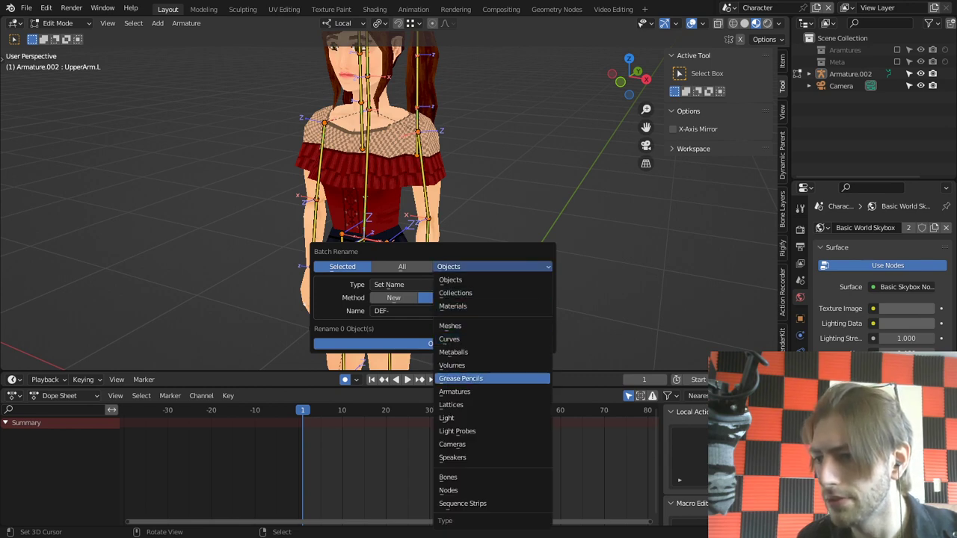
{"action": "left_click", "coordinate": [449, 477]}
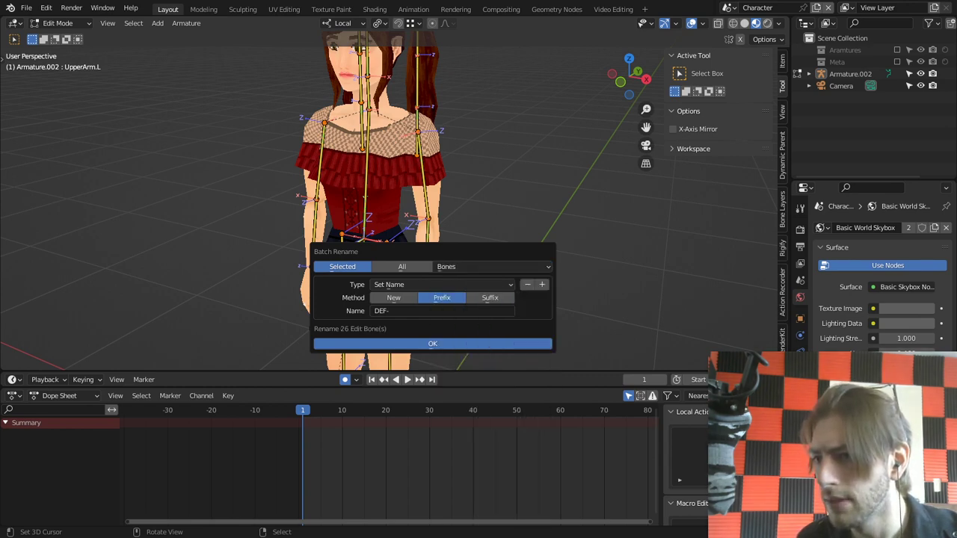
{"action": "left_click_drag", "start_coordinate": [433, 252], "coordinate": [602, 157]}
{"action": "key", "text": "Escape"}
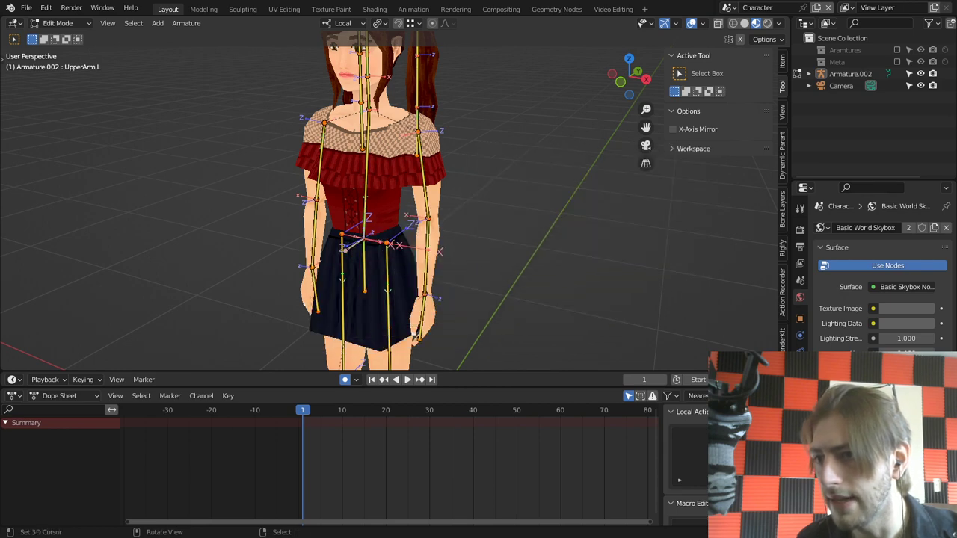
Step: Start a batch rename of the character armature's selected bones with Bones as the data type
{"action": "middle_click_drag", "start_coordinate": [415, 337], "coordinate": [450, 74], "text": "shift"}
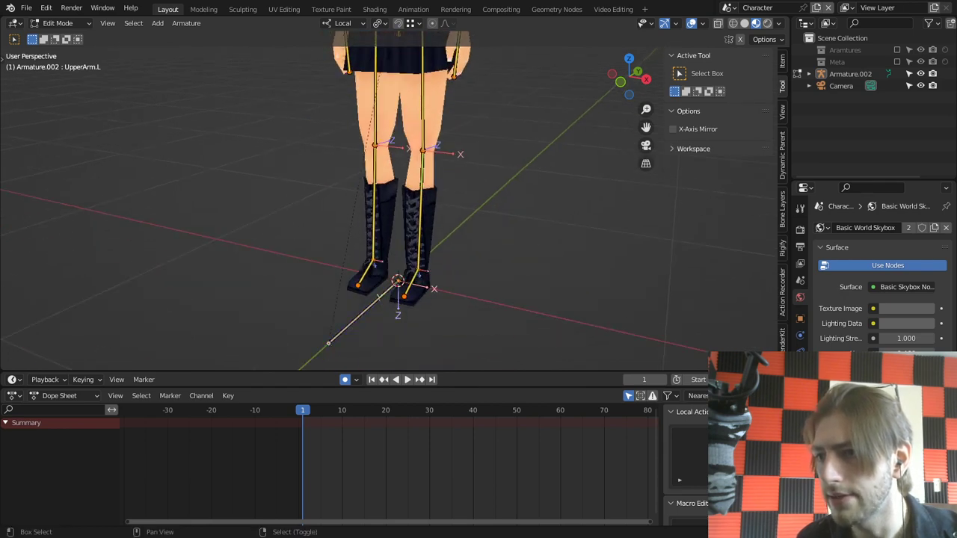
{"action": "scroll", "coordinate": [389, 202], "scroll_direction": "up", "scroll_amount": 8, "text": "shift"}
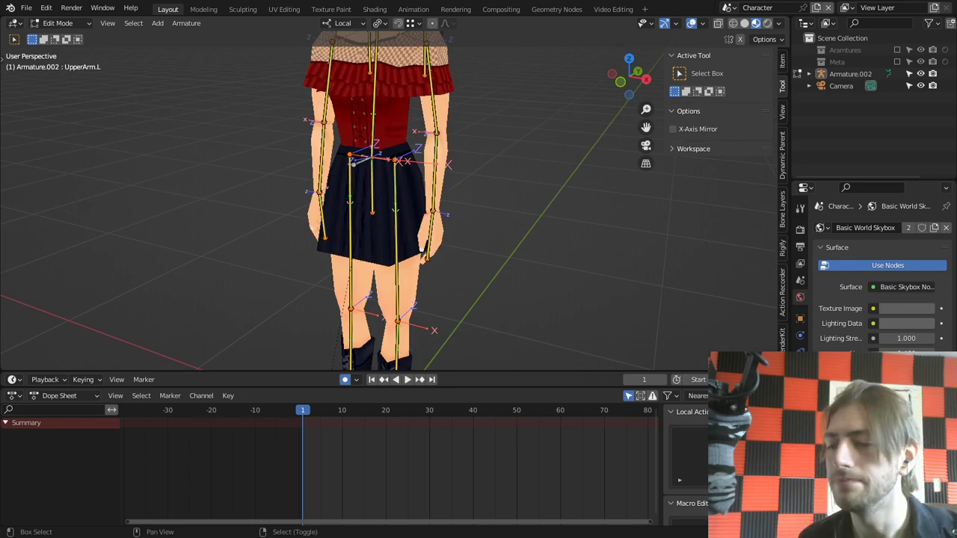
{"action": "scroll", "coordinate": [389, 202], "scroll_direction": "up", "scroll_amount": 5, "text": "shift"}
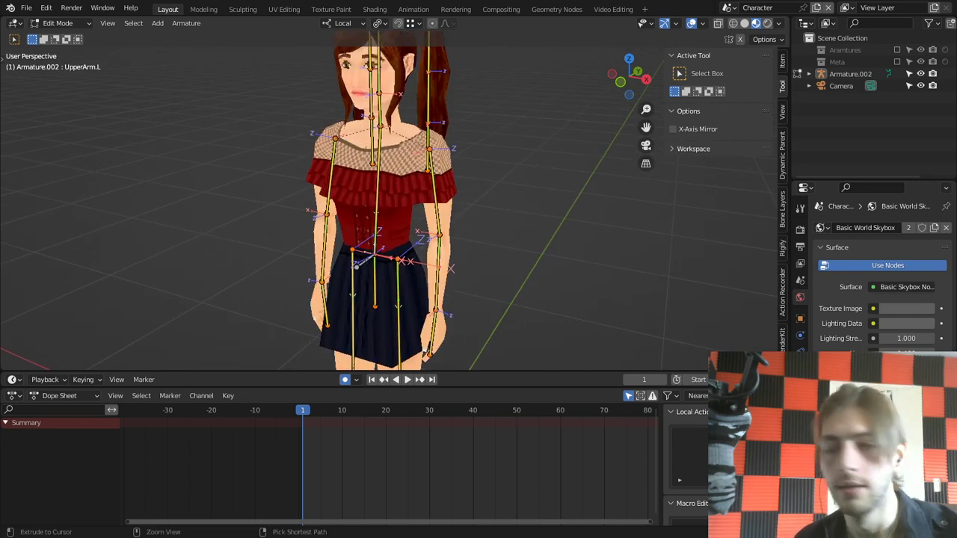
{"action": "key", "text": "ctrl+F2"}
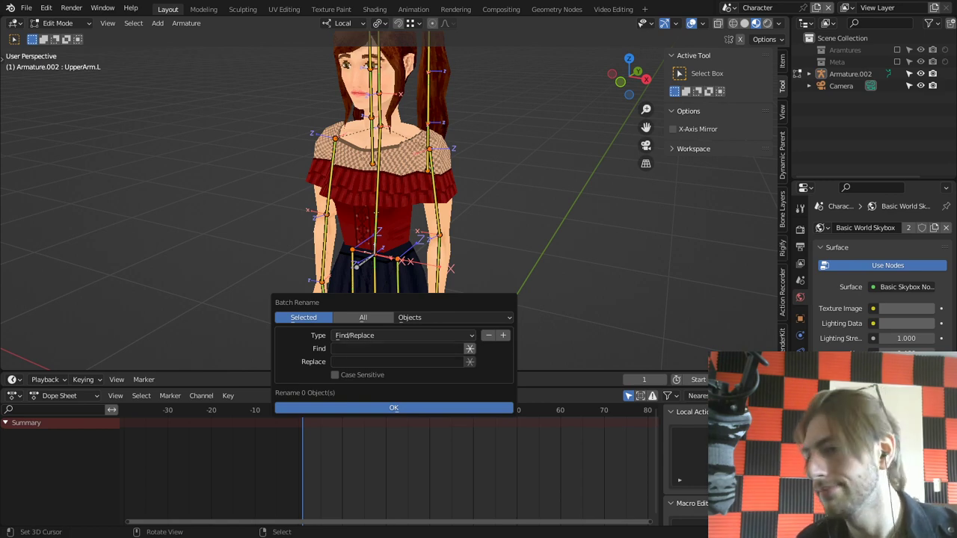
{"action": "left_click", "coordinate": [419, 317]}
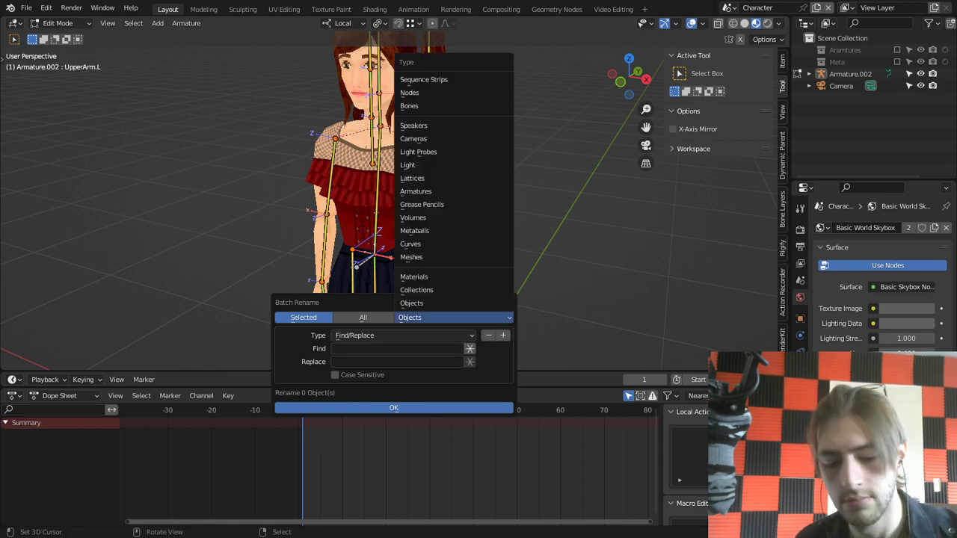
{"action": "key", "text": "Escape"}
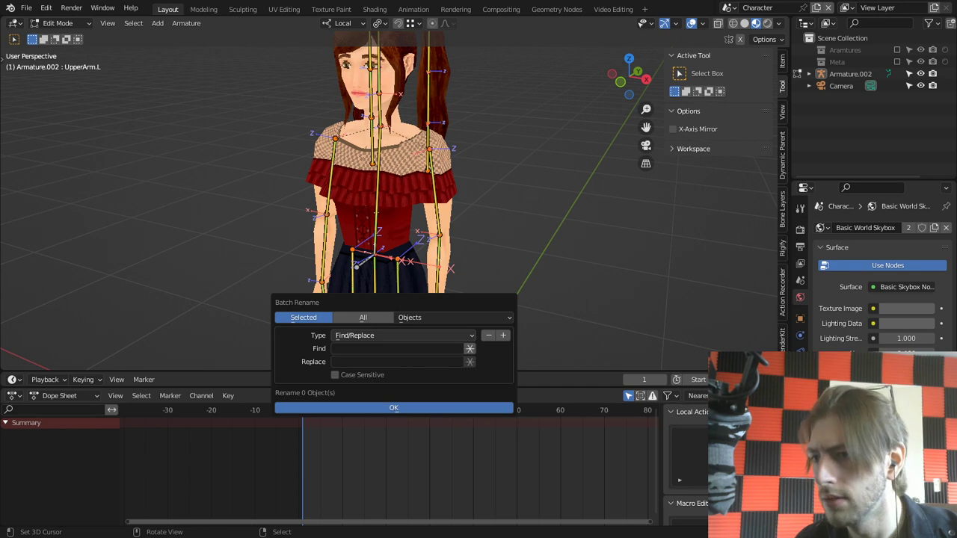
{"action": "left_click", "coordinate": [411, 318]}
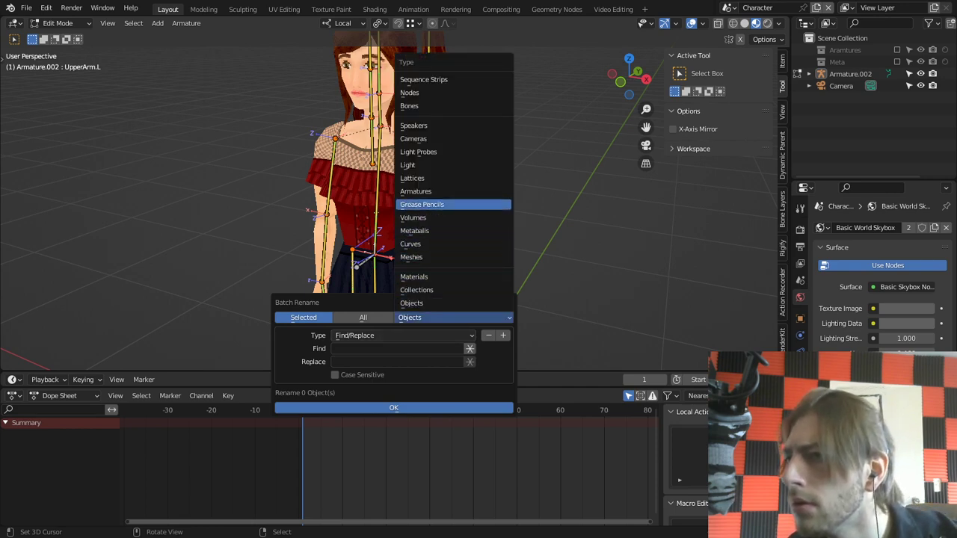
{"action": "left_click", "coordinate": [410, 106]}
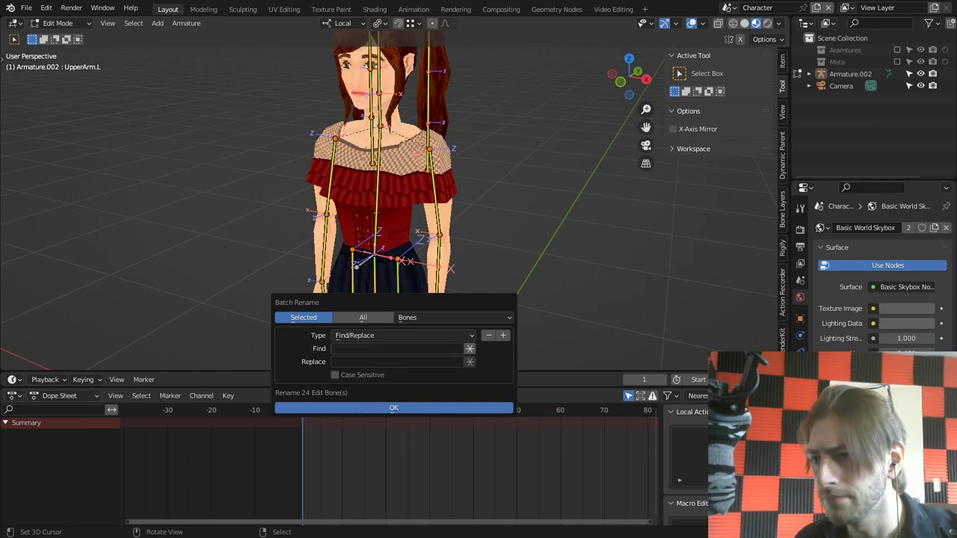
Step: Add the prefix DEF- to the names of all selected bones using the Set Name rename type
{"action": "left_click", "coordinate": [397, 335]}
{"action": "left_click", "coordinate": [392, 362]}
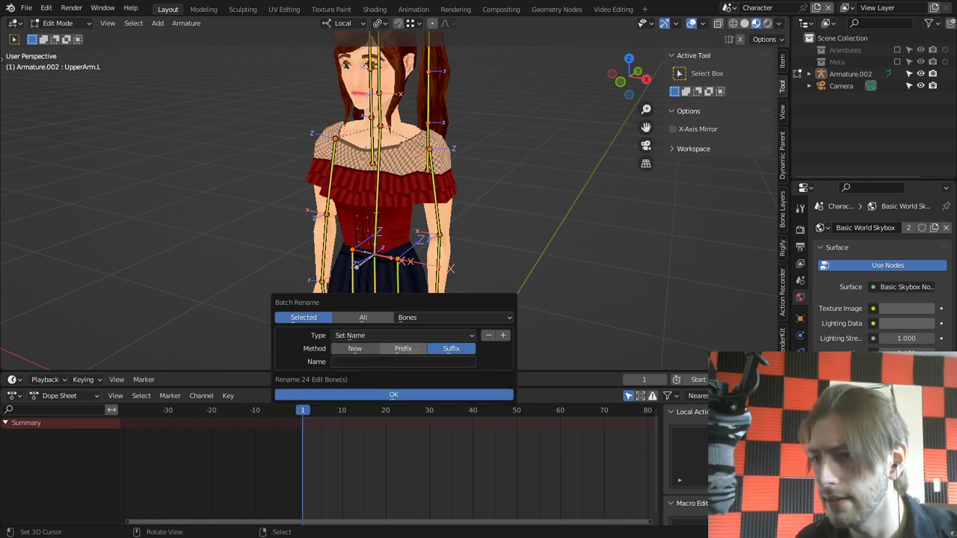
{"action": "left_click", "coordinate": [403, 349]}
{"action": "left_click", "coordinate": [403, 362]}
{"action": "type", "text": "def"}
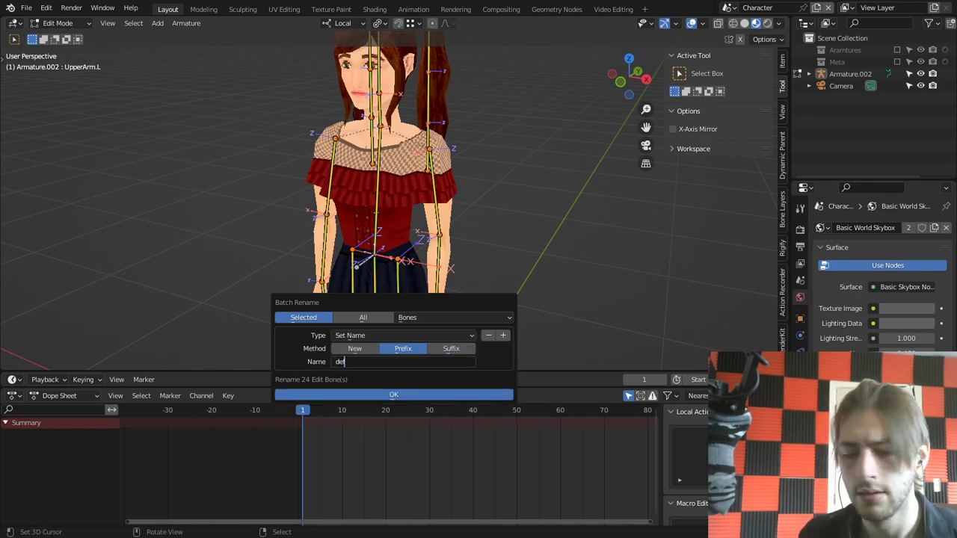
{"action": "key", "text": "BackSpace"}
{"action": "key", "text": "BackSpace"}
{"action": "key", "text": "BackSpace"}
{"action": "type", "text": "DEF-"}
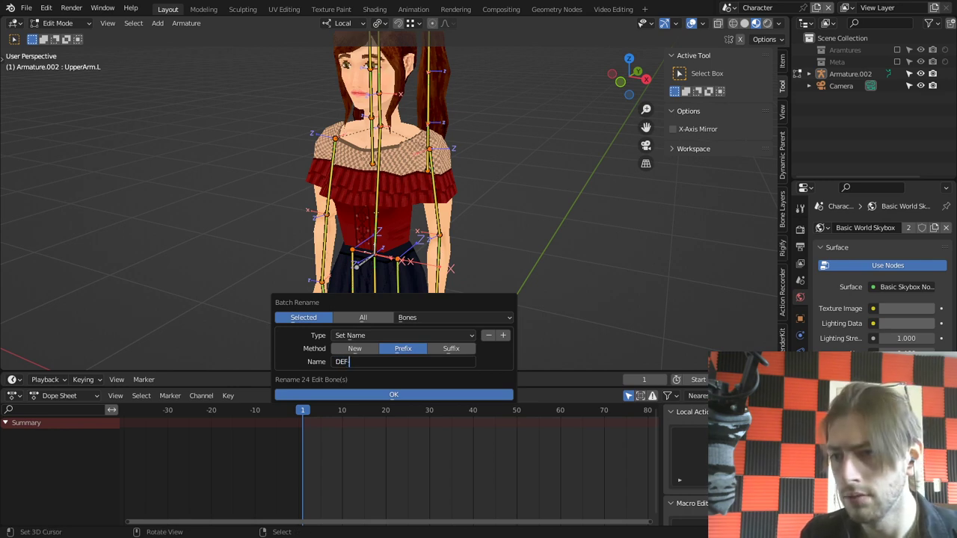
{"action": "key", "text": "Return"}
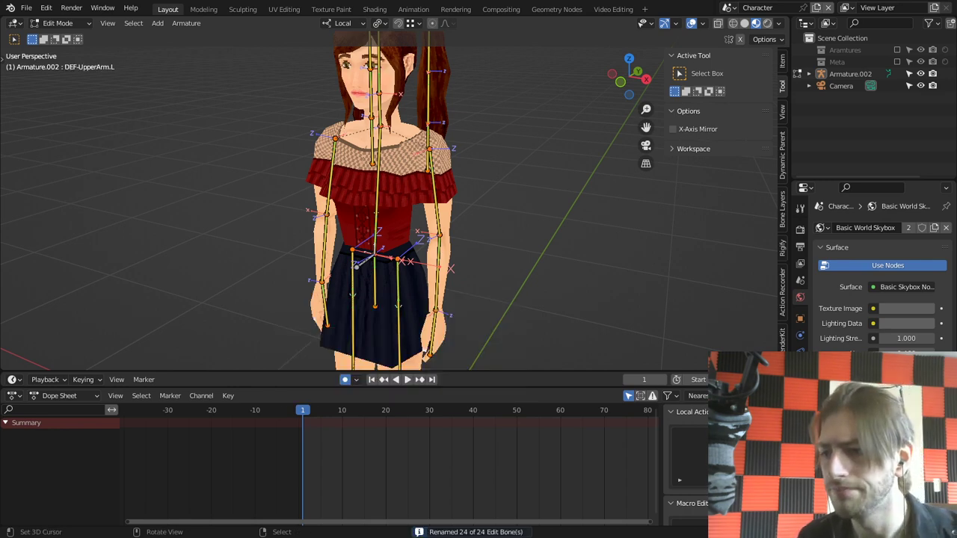
{"action": "middle_click_drag", "start_coordinate": [425, 247], "coordinate": [407, 245]}
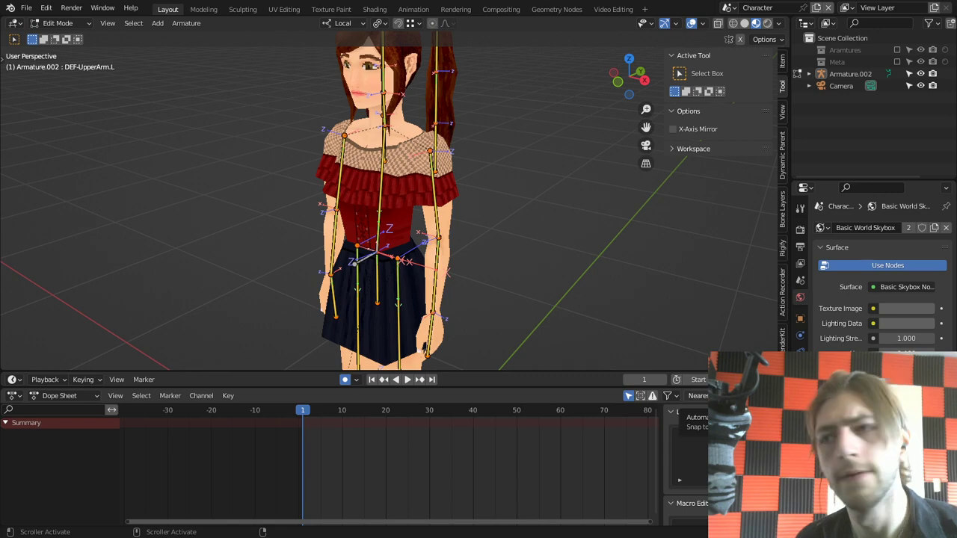
{"action": "middle_click_drag", "start_coordinate": [449, 179], "coordinate": [415, 263], "text": "shift"}
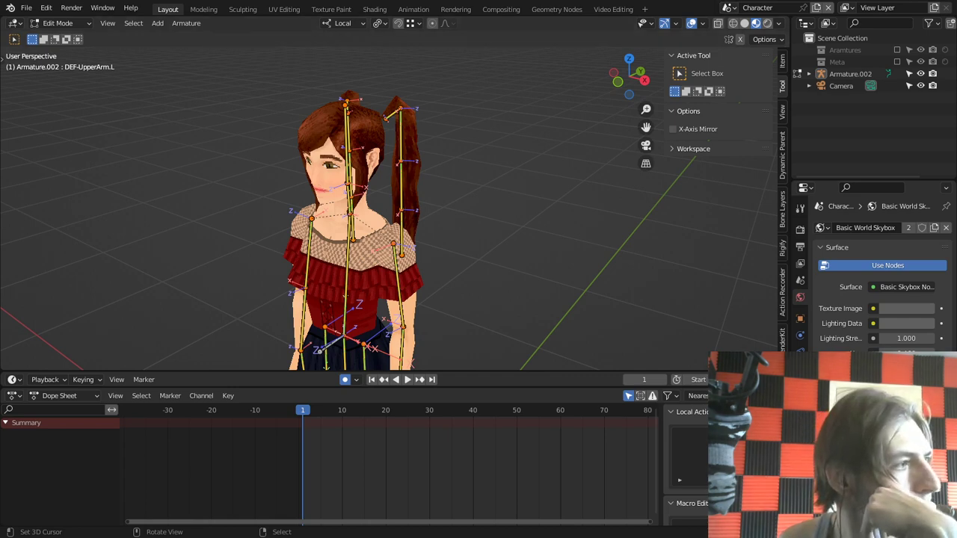
Step: Switch to File Explorer, open the Eurothug folder that holds the project images and view Dont Leave 1080p.gif
{"action": "key", "text": "super+e"}
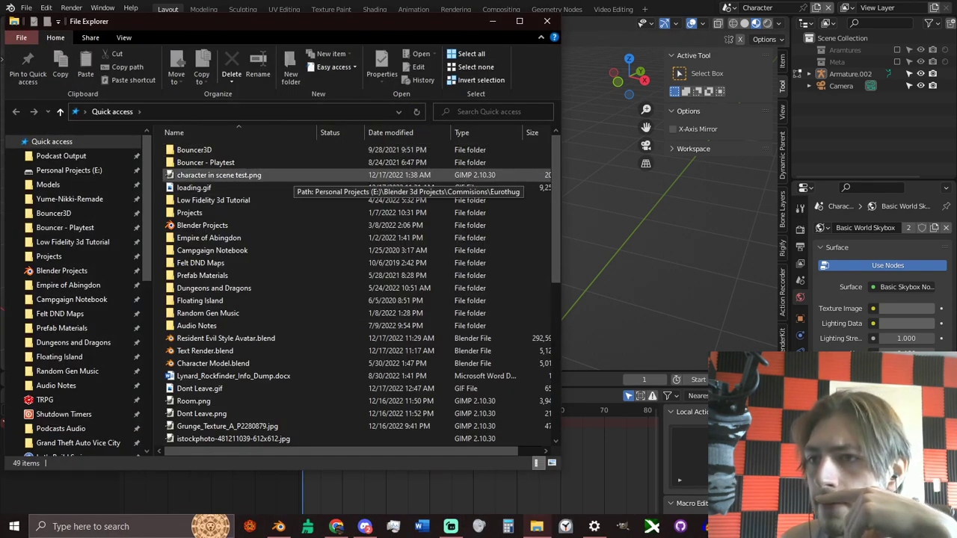
{"action": "right_click", "coordinate": [292, 178]}
{"action": "left_click", "coordinate": [210, 486]}
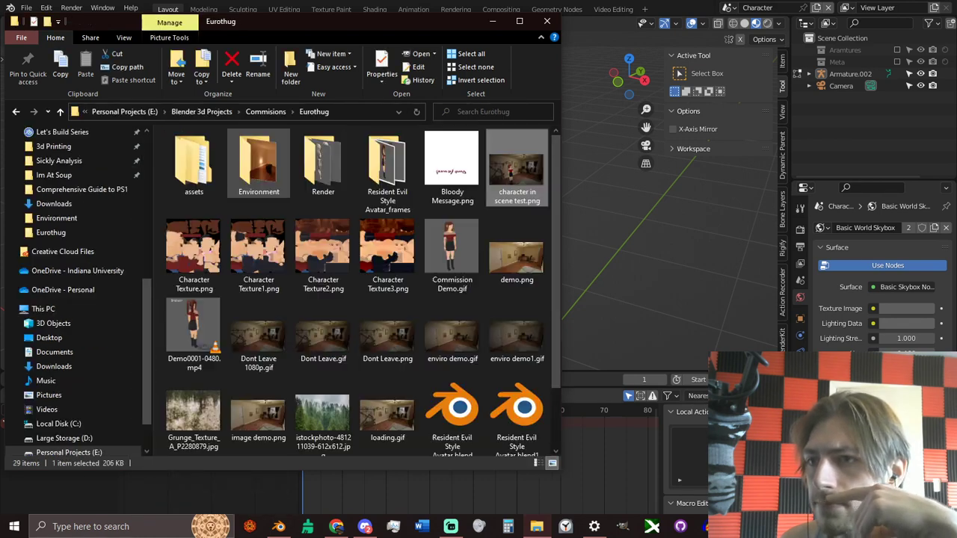
{"action": "scroll", "coordinate": [323, 333], "scroll_direction": "down", "scroll_amount": 2}
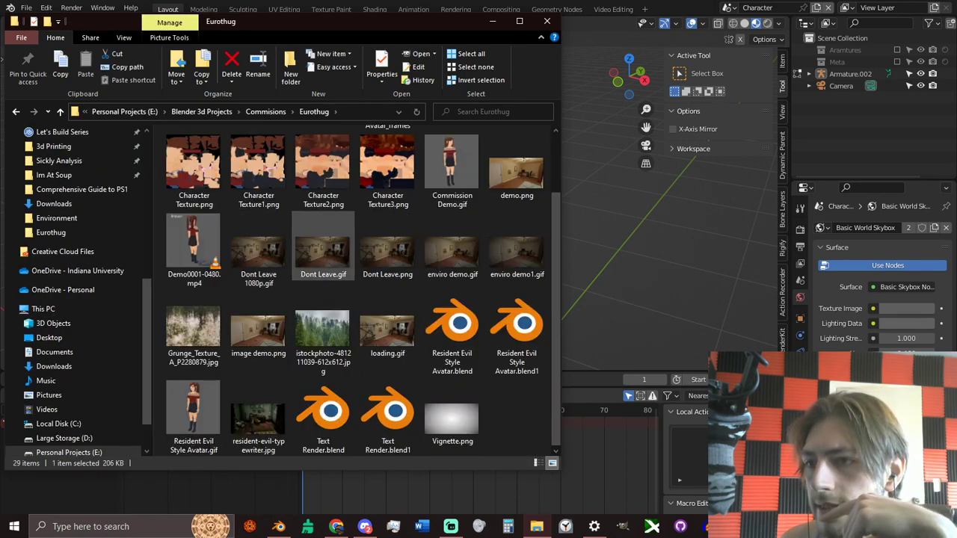
{"action": "double_click", "coordinate": [258, 255]}
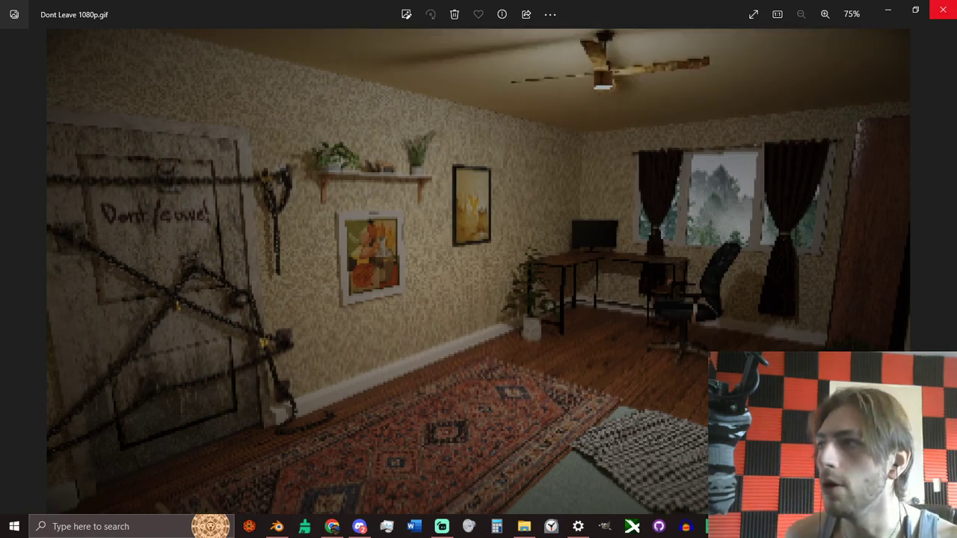
{"action": "left_click", "coordinate": [943, 10]}
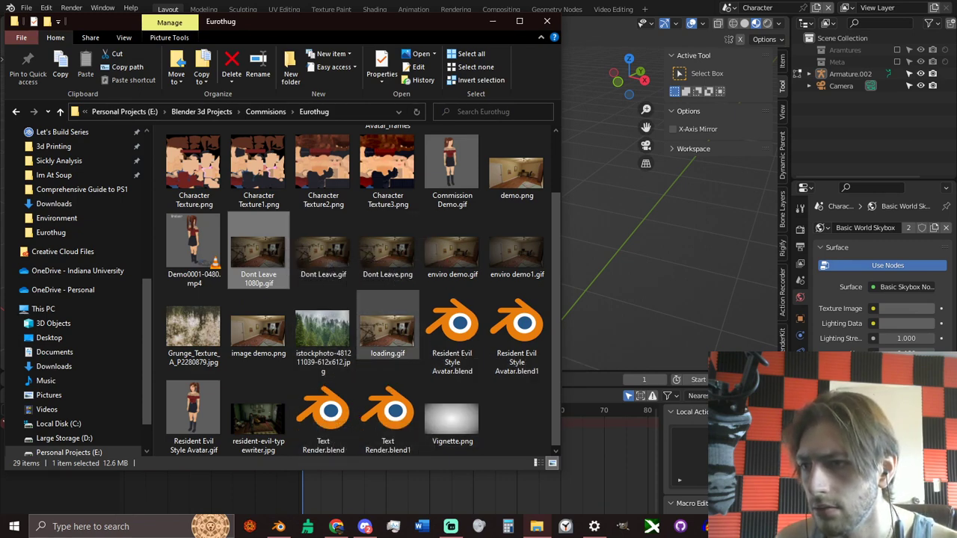
Step: Open character in scene test.png in GIMP, examine the character composited into the room, and return to Blender
{"action": "scroll", "coordinate": [516, 168], "scroll_direction": "up", "scroll_amount": 2}
{"action": "left_click", "coordinate": [517, 168]}
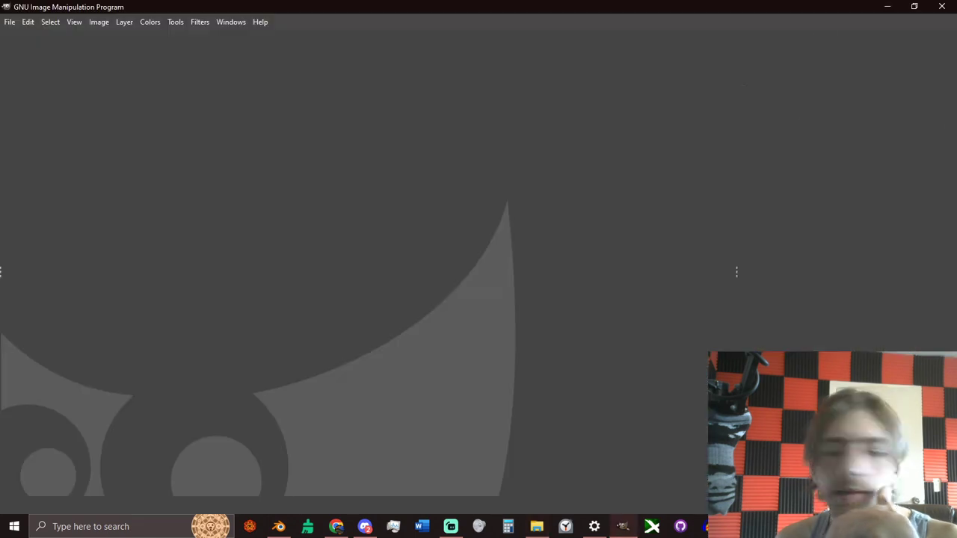
{"action": "scroll", "coordinate": [371, 297], "scroll_direction": "up", "scroll_amount": 4, "text": "ctrl"}
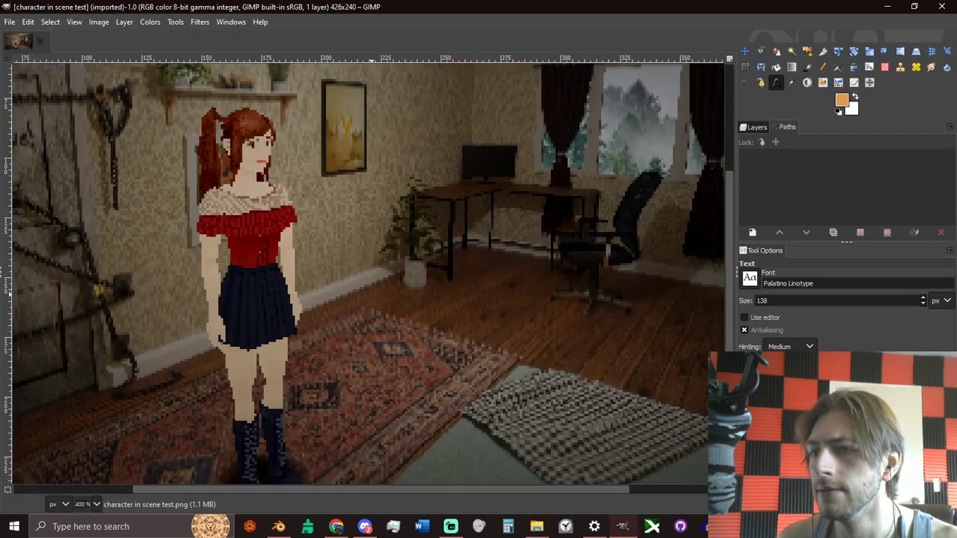
{"action": "middle_click_drag", "start_coordinate": [340, 306], "coordinate": [355, 291]}
{"action": "scroll", "coordinate": [360, 290], "scroll_direction": "down", "scroll_amount": 3, "text": "ctrl"}
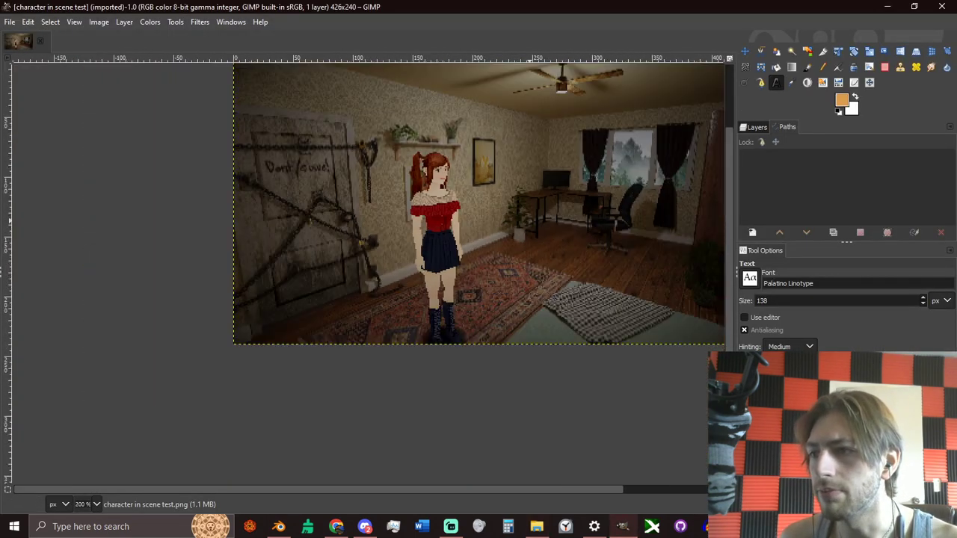
{"action": "middle_click_drag", "start_coordinate": [516, 223], "coordinate": [421, 287]}
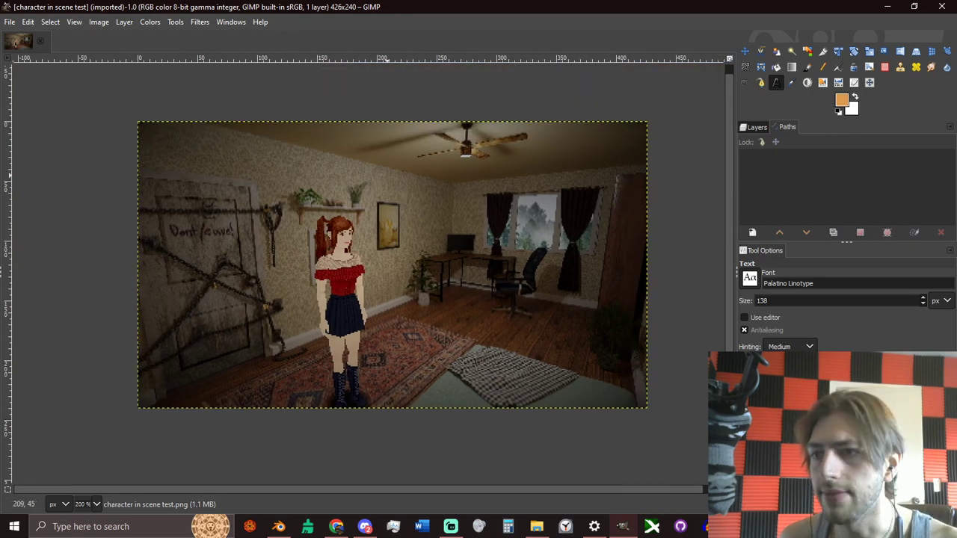
{"action": "left_click", "coordinate": [941, 6]}
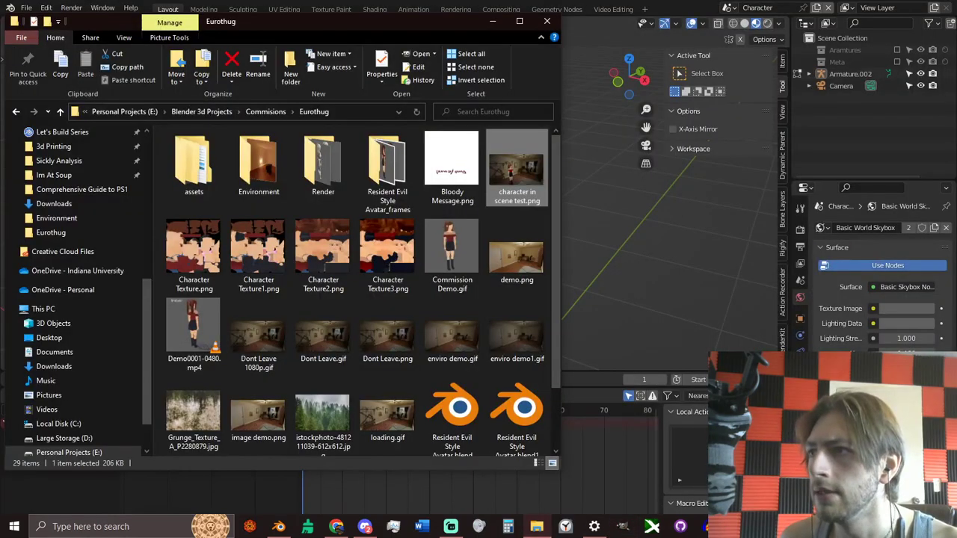
{"action": "left_click", "coordinate": [547, 21]}
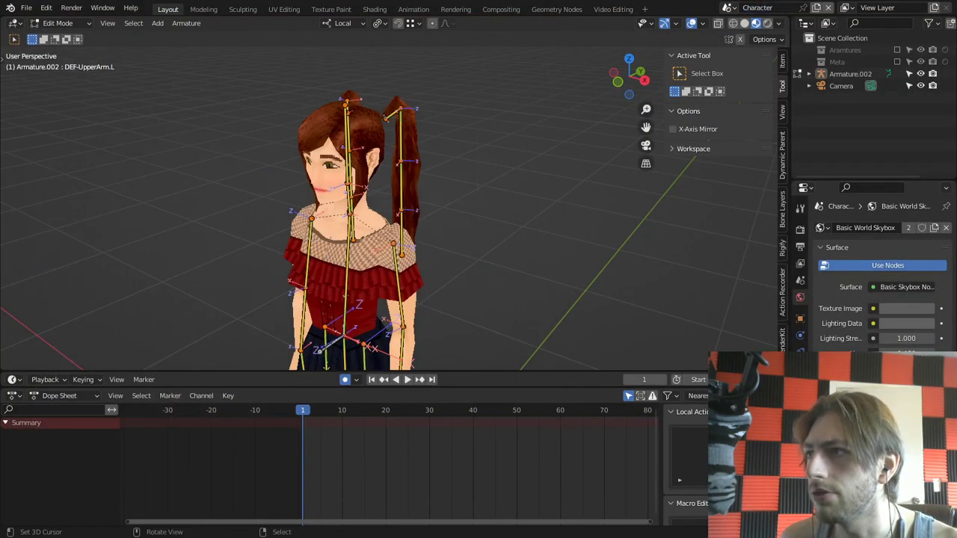
Step: Switch to the Sequencer scene and show it in the Video Editing workspace
{"action": "left_click", "coordinate": [727, 7]}
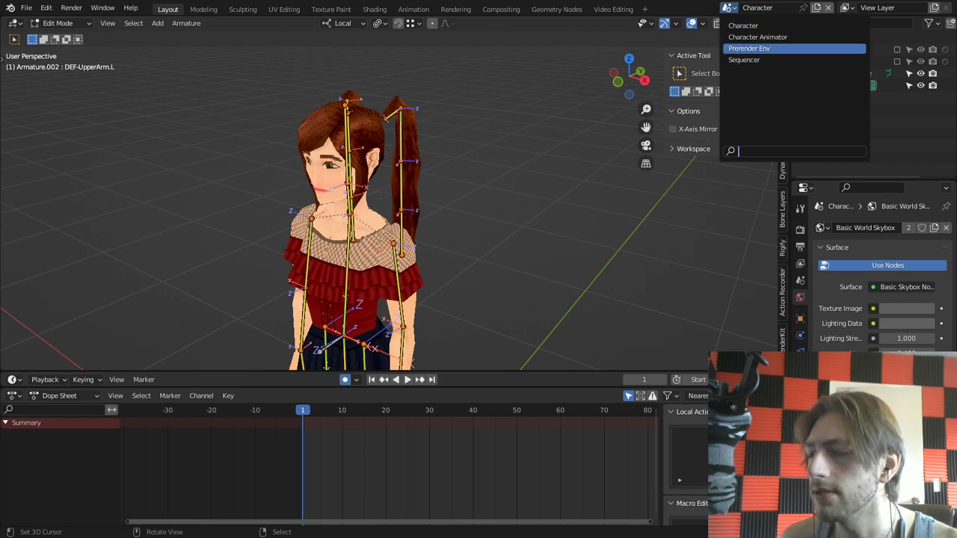
{"action": "left_click", "coordinate": [750, 48]}
{"action": "left_click", "coordinate": [727, 8]}
{"action": "left_click", "coordinate": [745, 60]}
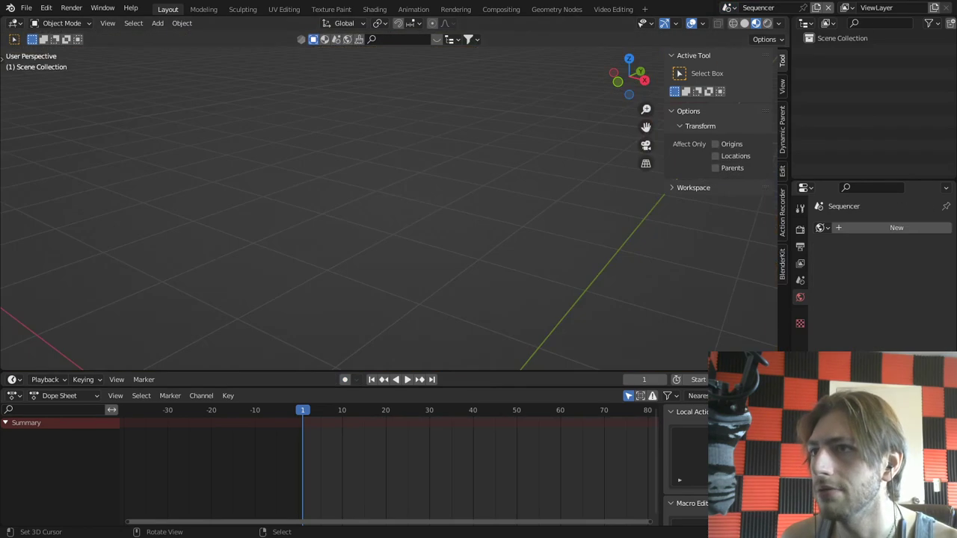
{"action": "left_click", "coordinate": [613, 9]}
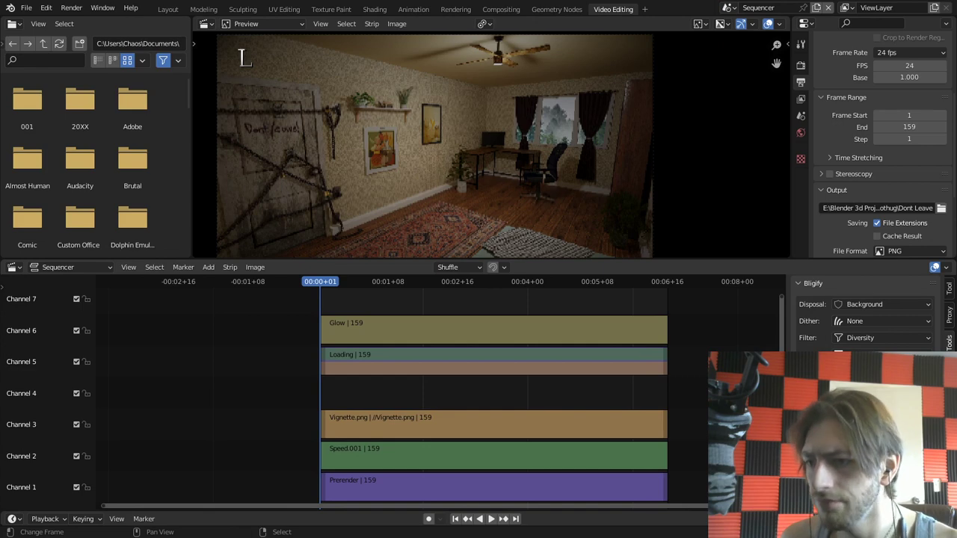
Step: Select the Prerender and Speed.001 strips in turn and preview the loading sequence by playback and scrubbing to 00:01+07
{"action": "right_click", "coordinate": [494, 487]}
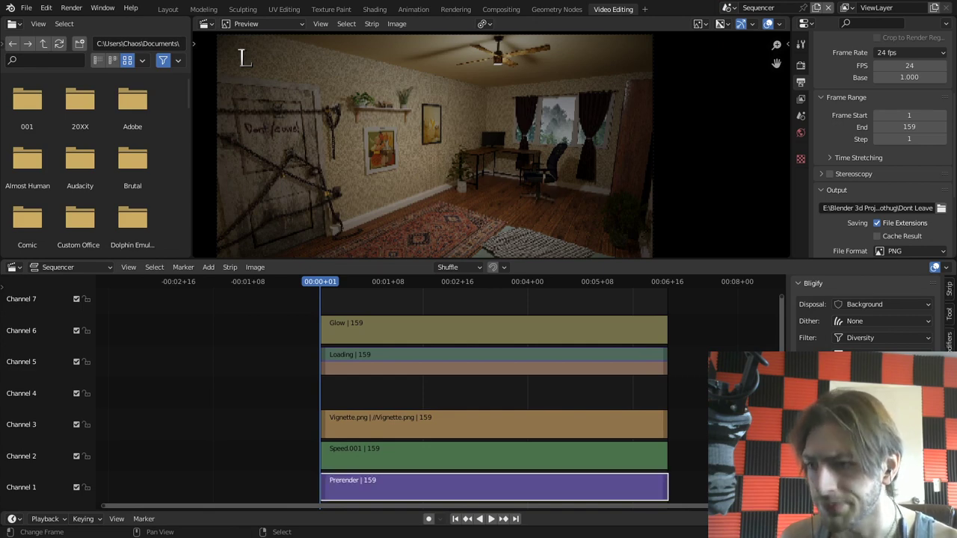
{"action": "right_click", "coordinate": [494, 456]}
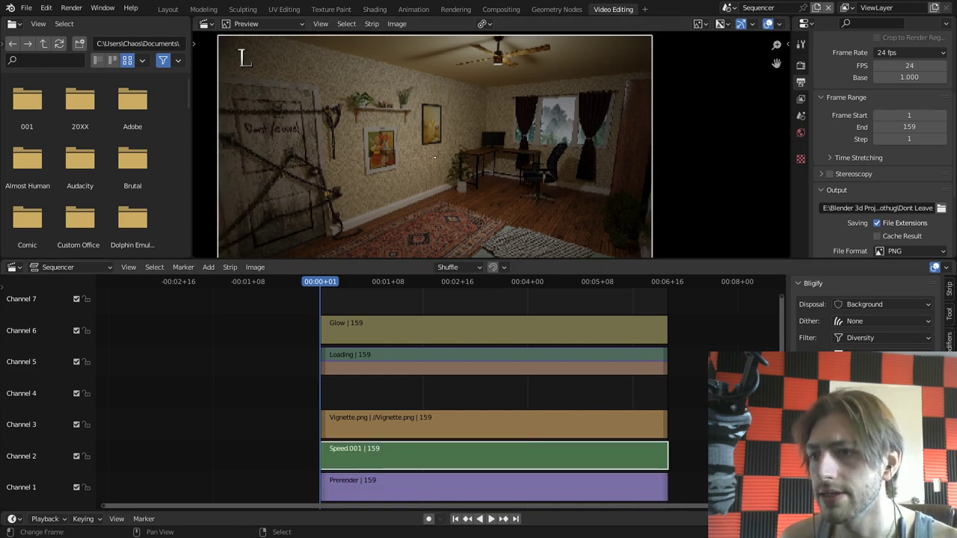
{"action": "key", "text": "space"}
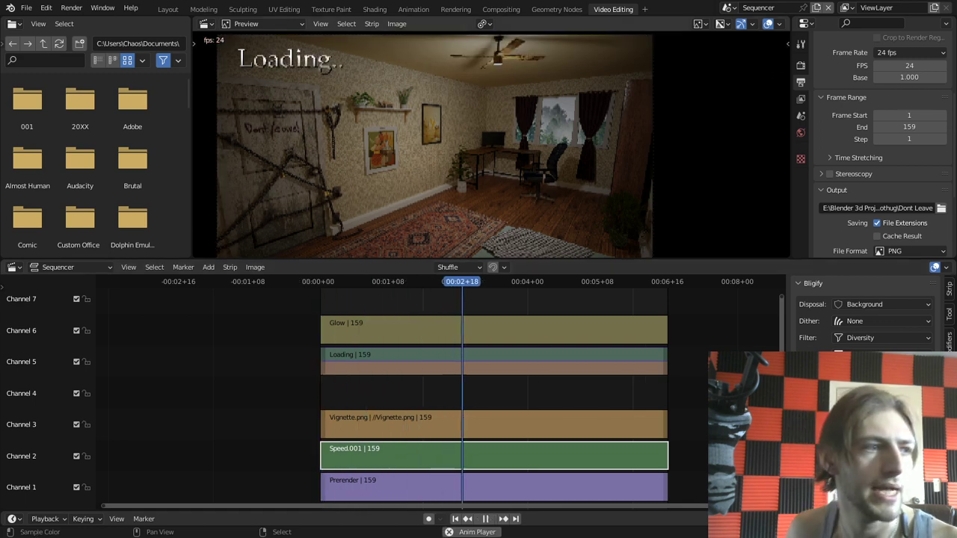
{"action": "key", "text": "space"}
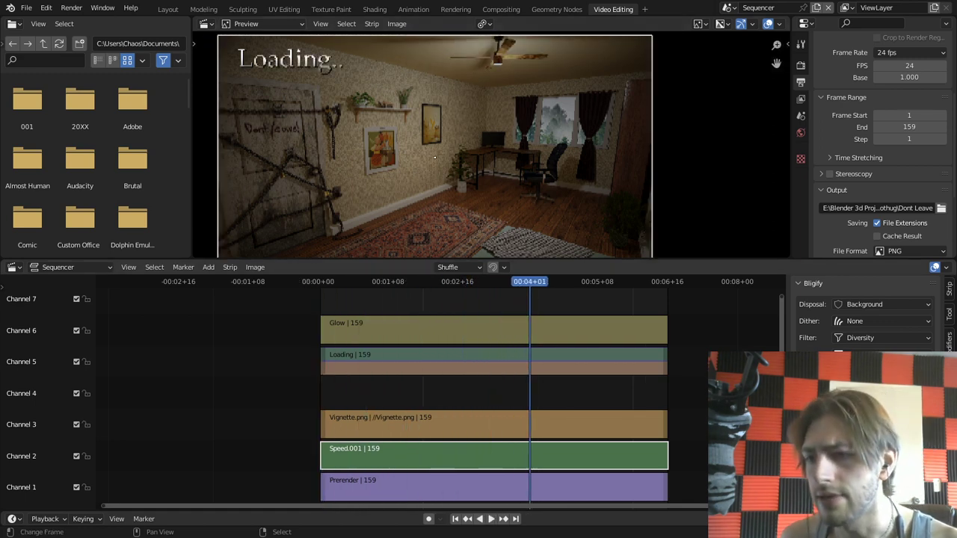
{"action": "left_click_drag", "start_coordinate": [320, 282], "coordinate": [386, 282]}
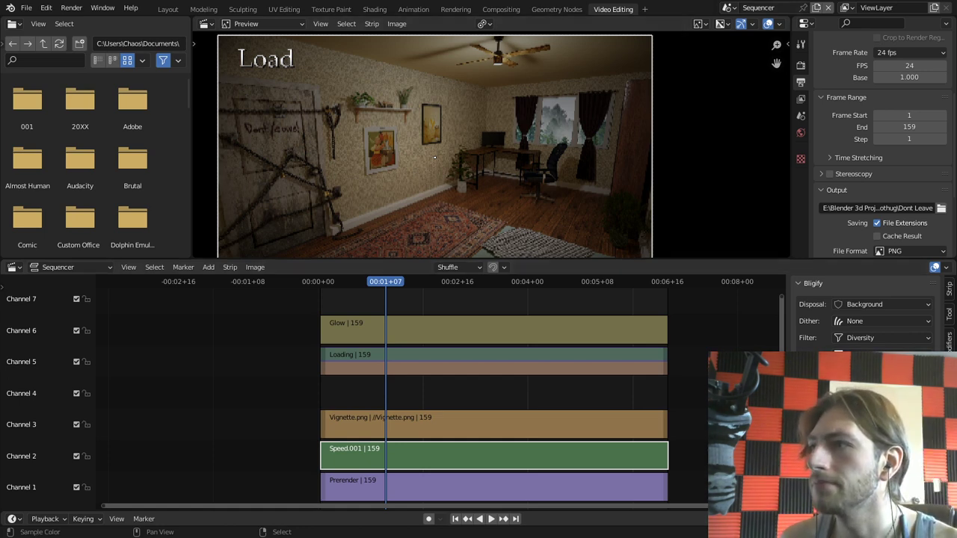
Step: Switch back to the Character scene
{"action": "left_click", "coordinate": [727, 8]}
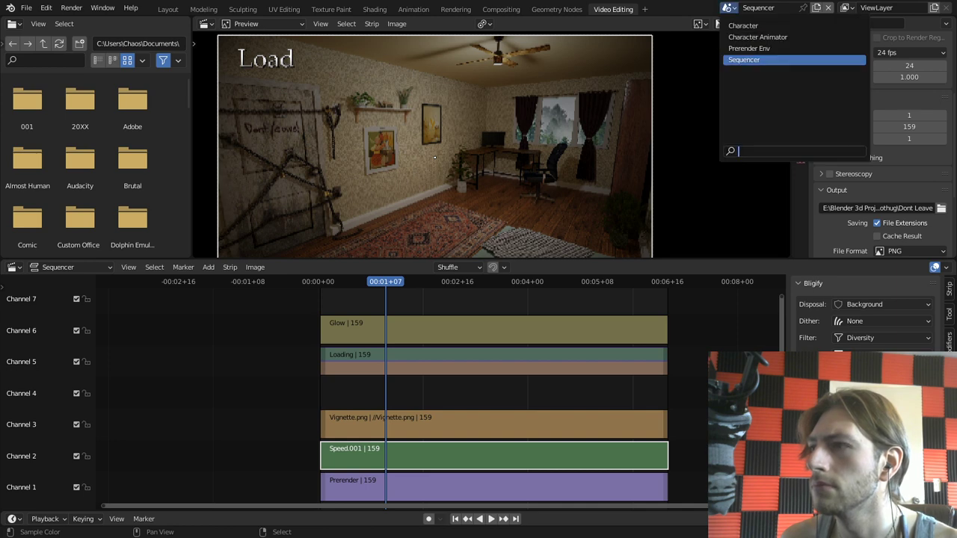
{"action": "left_click", "coordinate": [744, 25]}
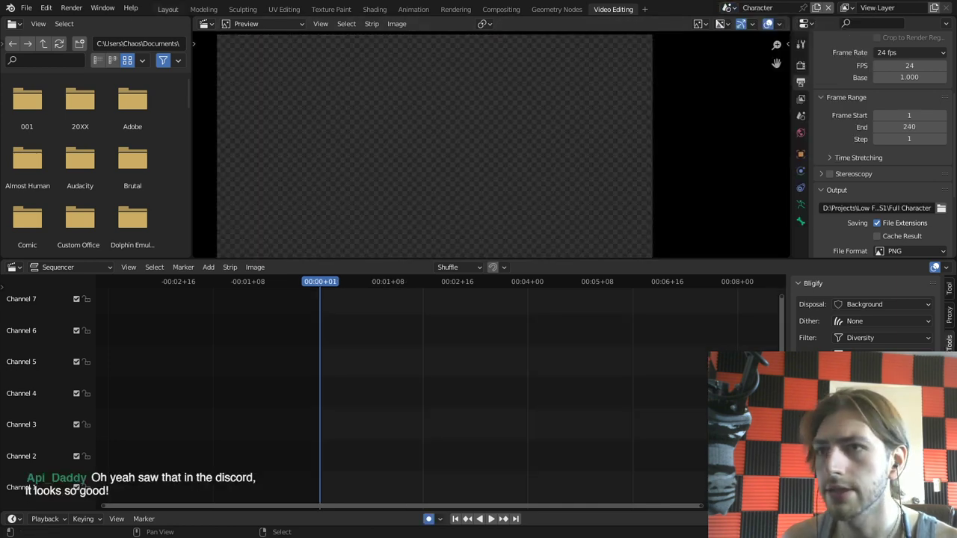
Step: Show the Layout workspace and enlarge the 3D viewport to inspect the character with its armature
{"action": "left_click", "coordinate": [168, 9]}
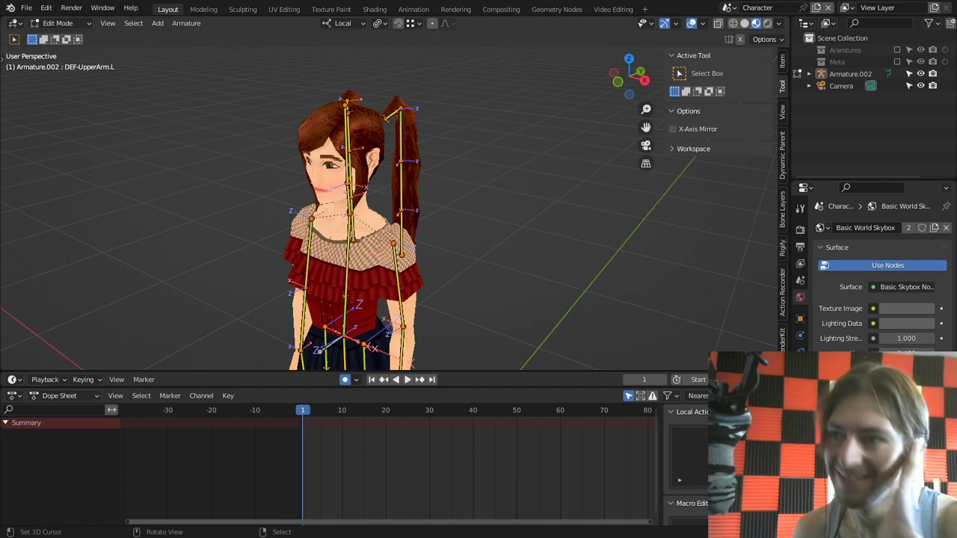
{"action": "middle_click_drag", "start_coordinate": [359, 247], "coordinate": [405, 191], "text": "shift"}
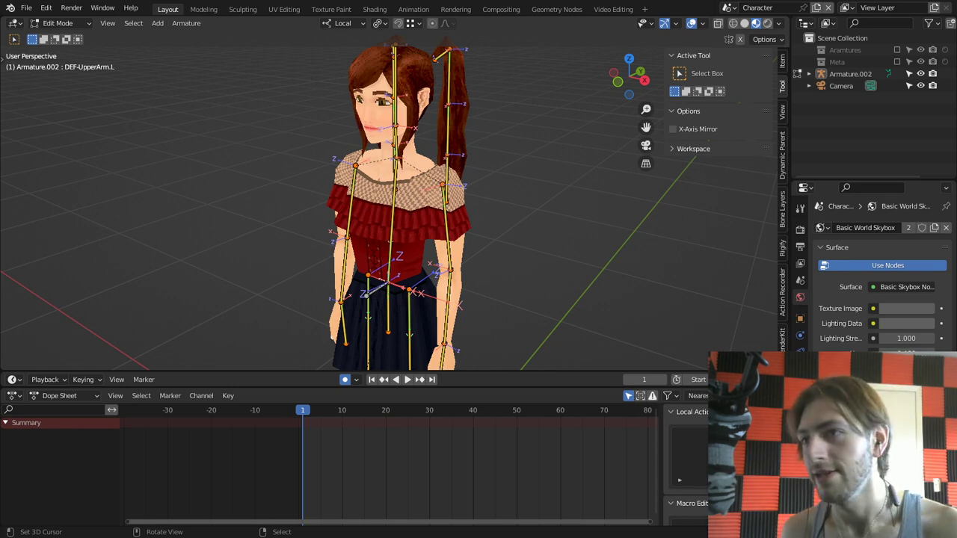
{"action": "middle_click_drag", "start_coordinate": [405, 254], "coordinate": [333, 238], "text": "shift"}
{"action": "key", "text": "ctrl+space"}
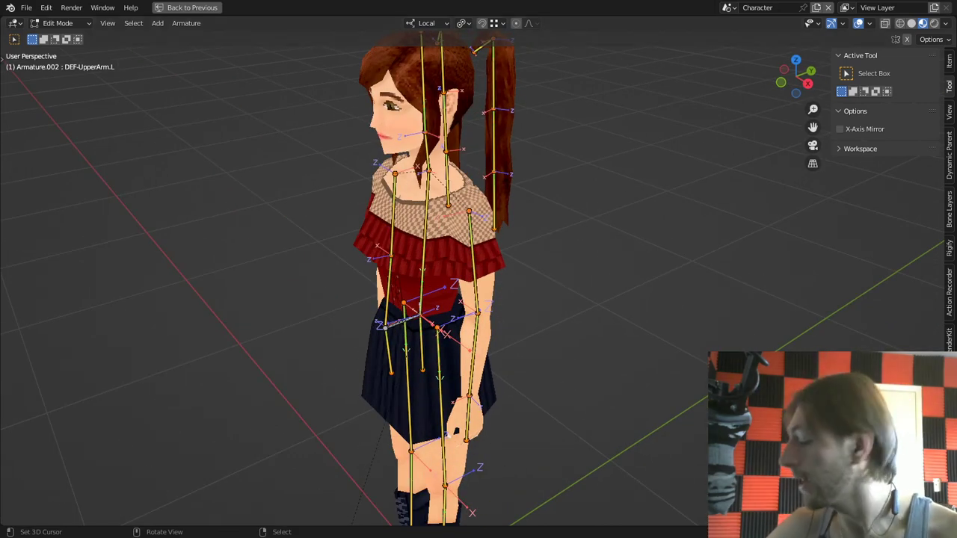
{"action": "middle_click_drag", "start_coordinate": [334, 238], "coordinate": [368, 218]}
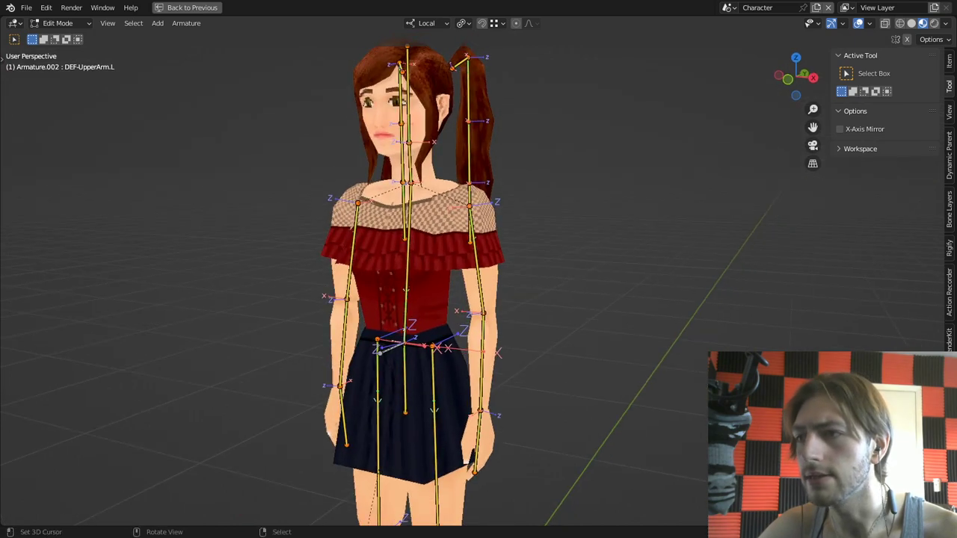
{"action": "middle_click_drag", "start_coordinate": [524, 259], "coordinate": [513, 261]}
Step: Test the ponytail dynamics in Pose Mode by moving the COG bone and rotating it about local Z during playback
{"action": "key", "text": "ctrl+Tab"}
{"action": "left_click", "coordinate": [451, 261]}
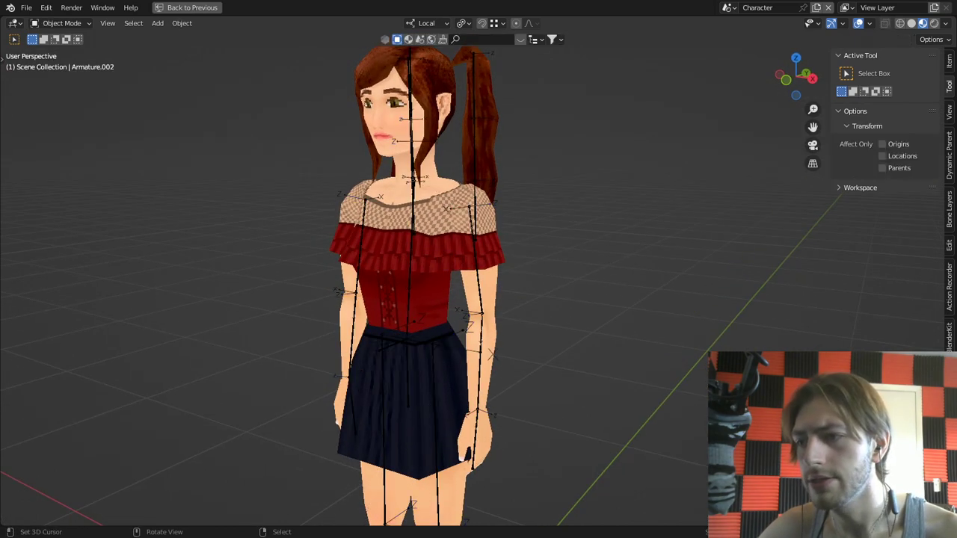
{"action": "key", "text": "space"}
{"action": "key", "text": "ctrl+Tab"}
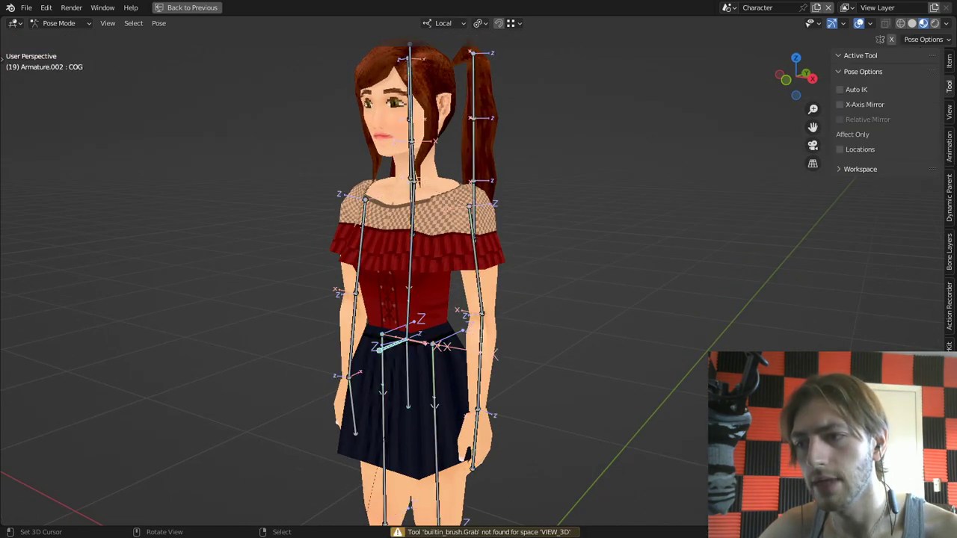
{"action": "key", "text": "space"}
{"action": "key", "text": "g"}
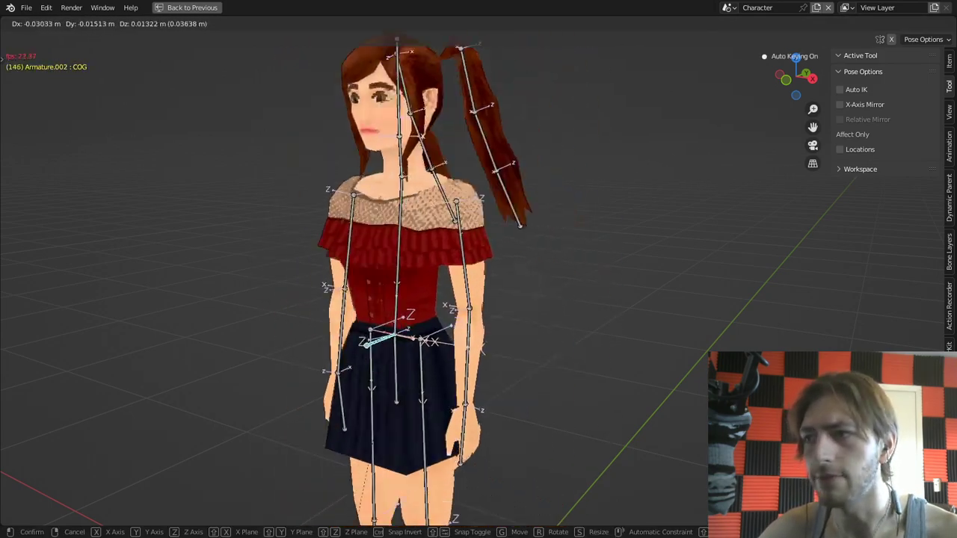
{"action": "key", "text": "Escape"}
{"action": "key", "text": "r"}
{"action": "key", "text": "z"}
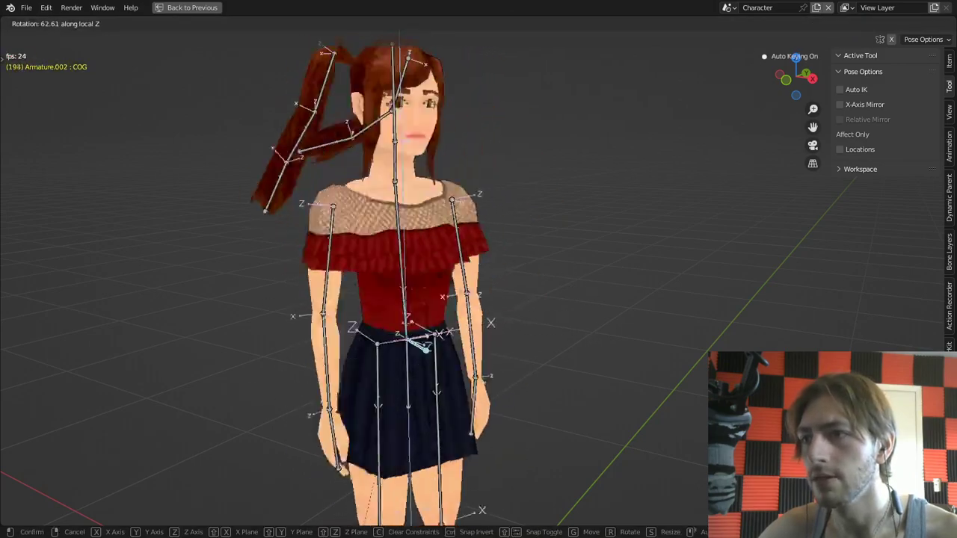
{"action": "key", "text": "Return"}
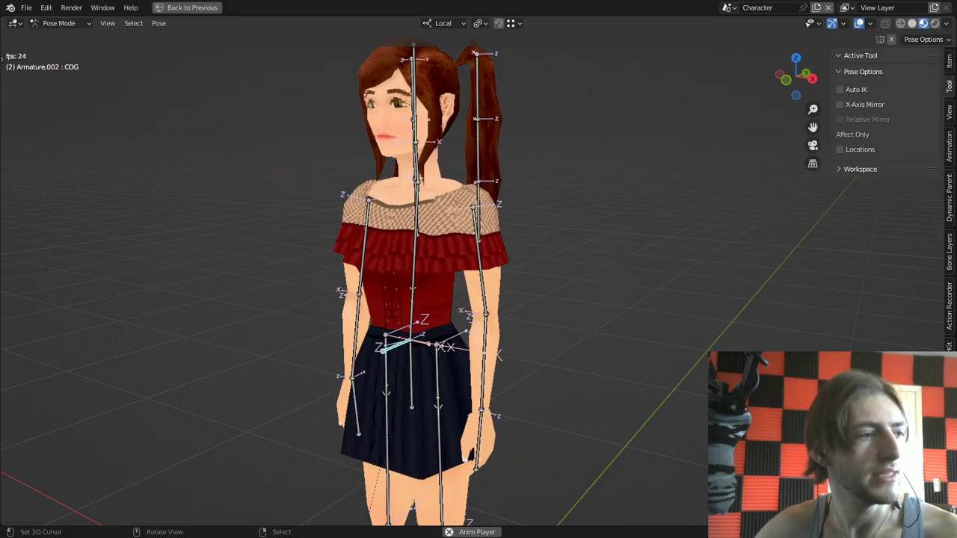
Step: Delete the recorded COG keyframes, clear the test pose on all bones, and return the timeline to frame 1
{"action": "key", "text": "ctrl+space"}
{"action": "key", "text": "space"}
{"action": "key", "text": "x"}
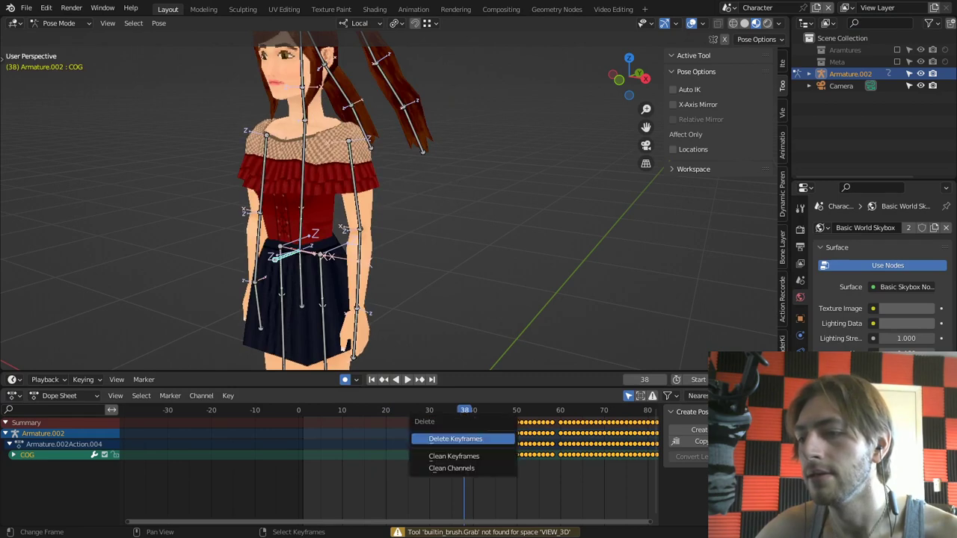
{"action": "left_click", "coordinate": [458, 439]}
{"action": "left_click_drag", "start_coordinate": [457, 440], "coordinate": [373, 442]}
{"action": "key", "text": "space"}
{"action": "key", "text": "a"}
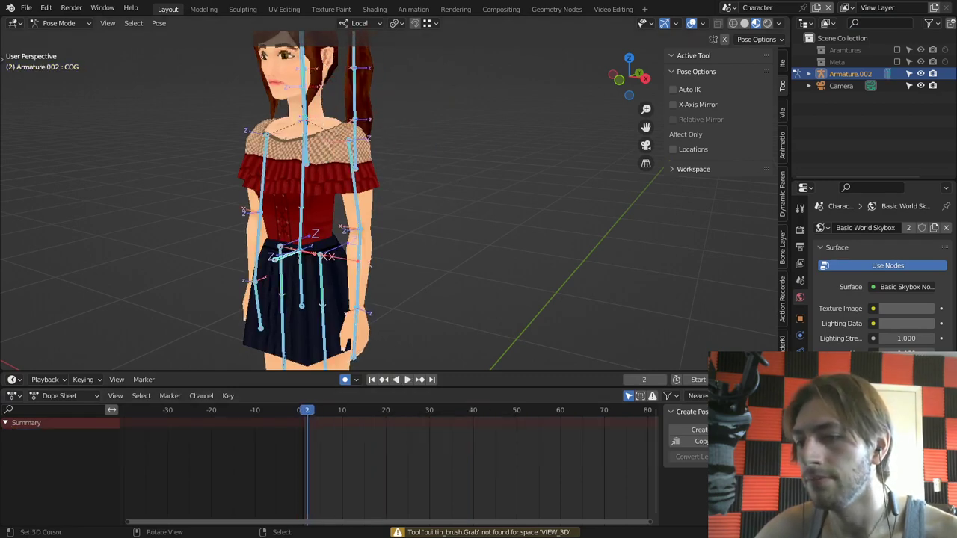
{"action": "key", "text": "i"}
{"action": "key", "text": "x"}
{"action": "key", "text": "Return"}
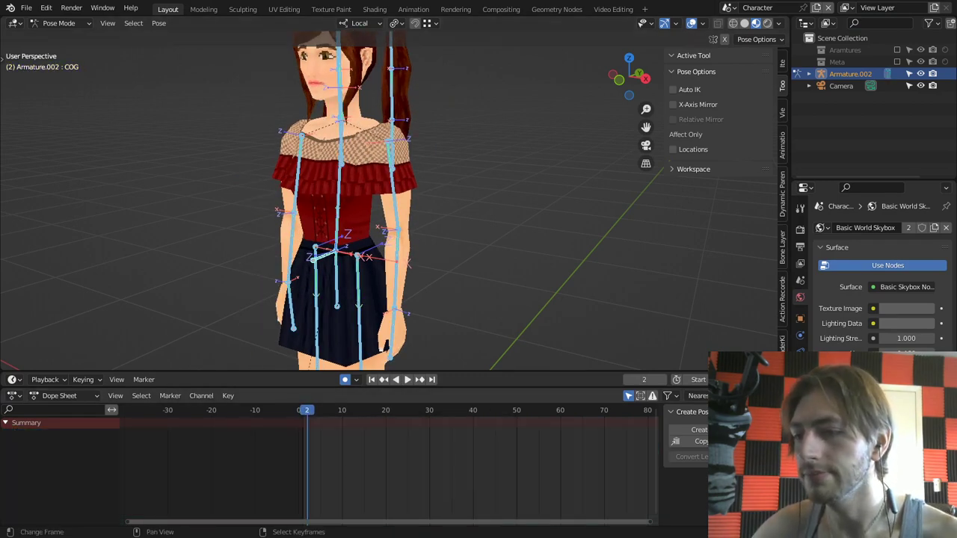
{"action": "key", "text": "space"}
{"action": "key", "text": "space"}
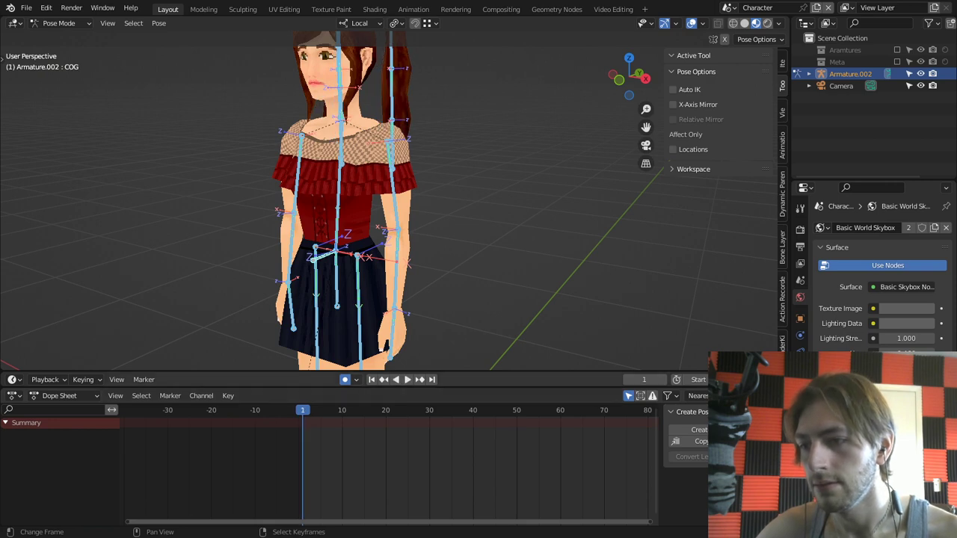
Step: Put the armature in Edit Mode and show its skeleton and bone layer properties
{"action": "key", "text": "ctrl+space"}
{"action": "key", "text": "Tab"}
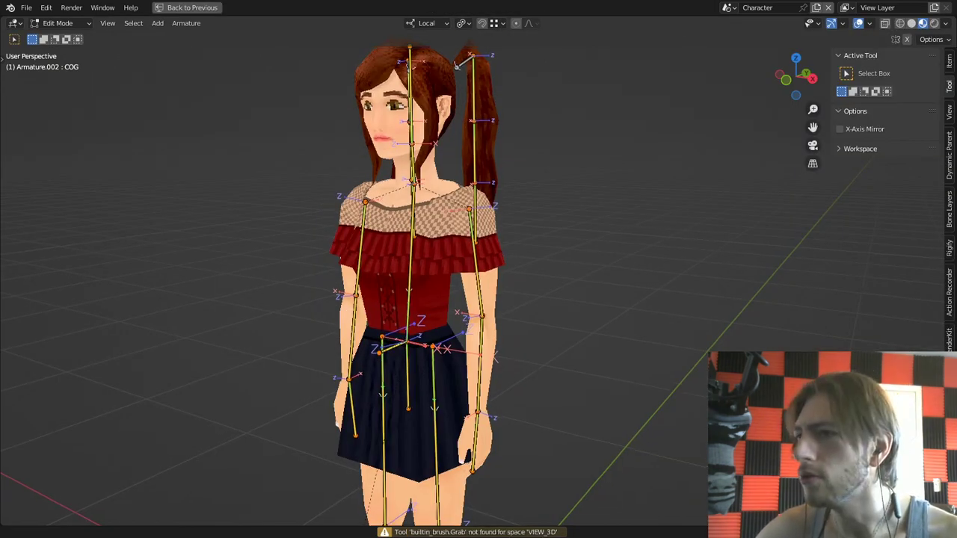
{"action": "middle_click_drag", "start_coordinate": [457, 62], "coordinate": [465, 150], "text": "shift"}
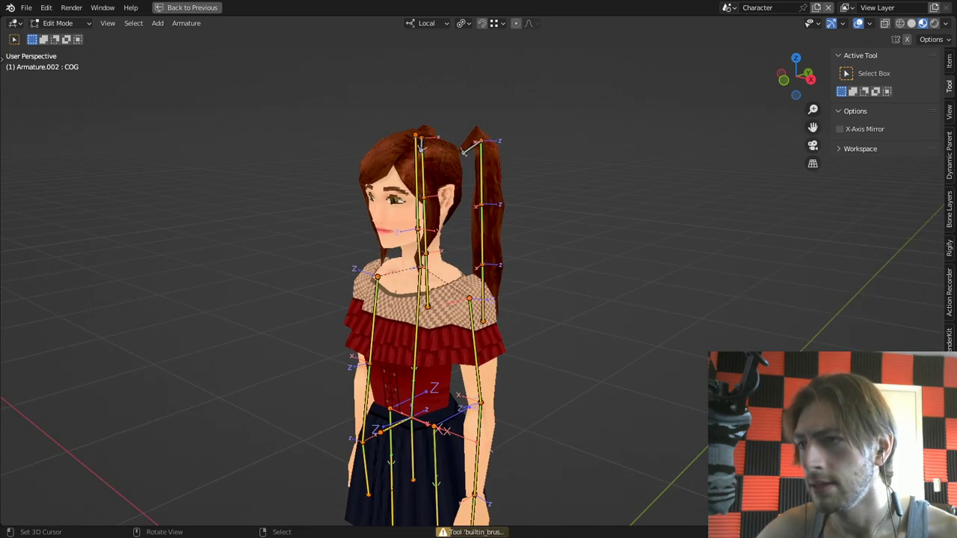
{"action": "key", "text": "ctrl+space"}
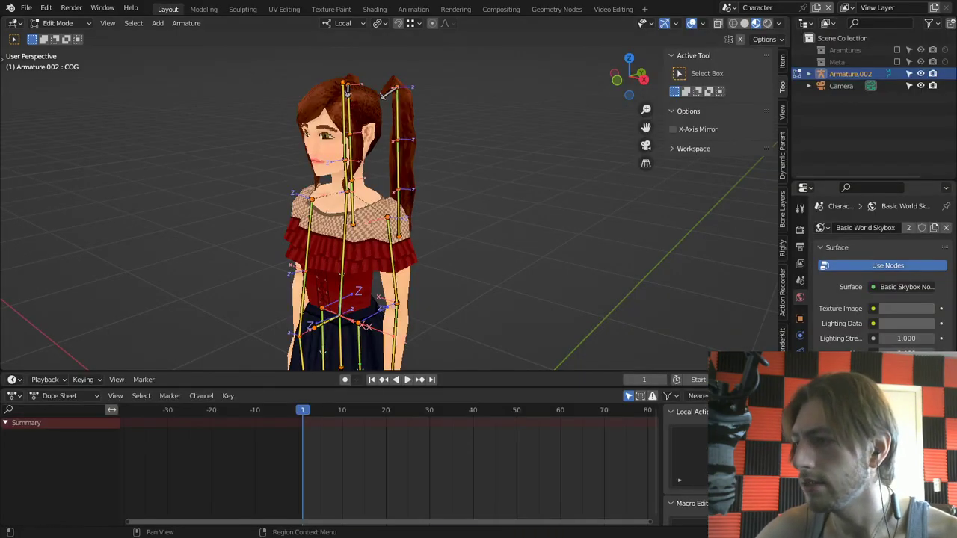
{"action": "left_click", "coordinate": [800, 369]}
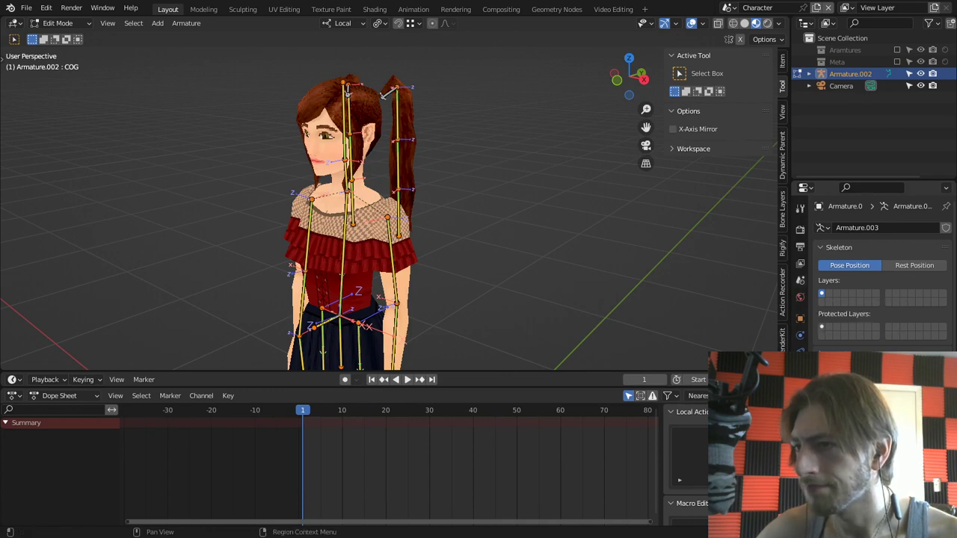
Step: Select both ponytail bone chains and move them to the second bone layer
{"action": "middle_click_drag", "start_coordinate": [539, 232], "coordinate": [497, 248]}
{"action": "key", "text": "alt+a"}
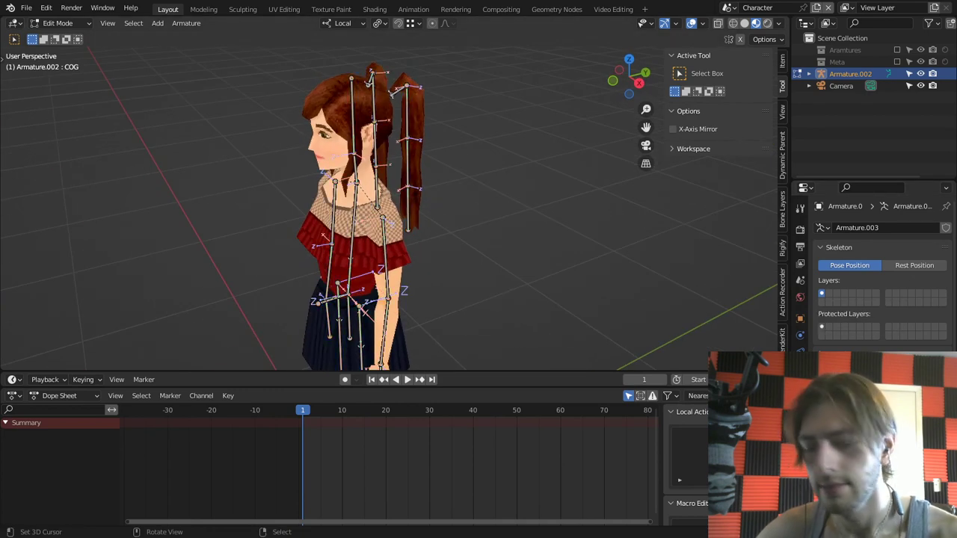
{"action": "key", "text": "l"}
{"action": "key", "text": "l"}
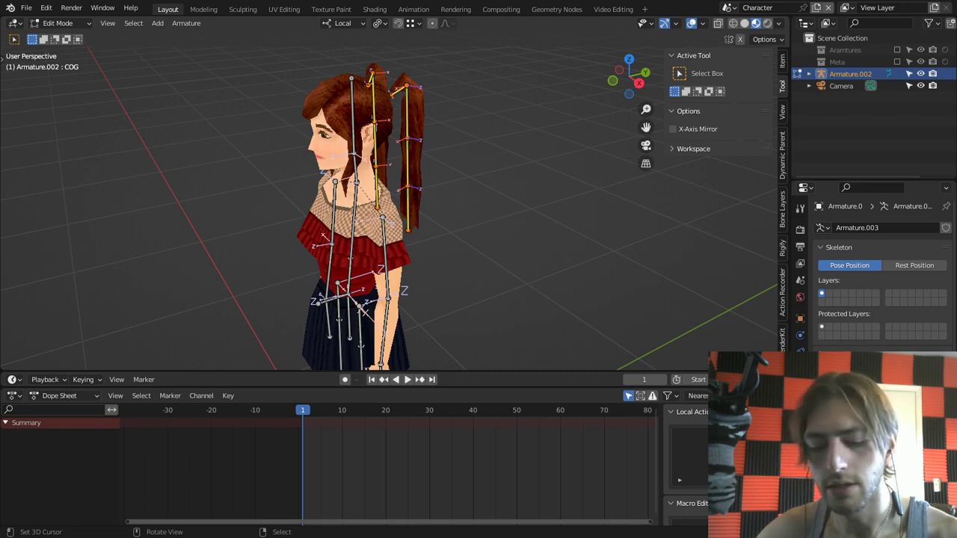
{"action": "key", "text": "m"}
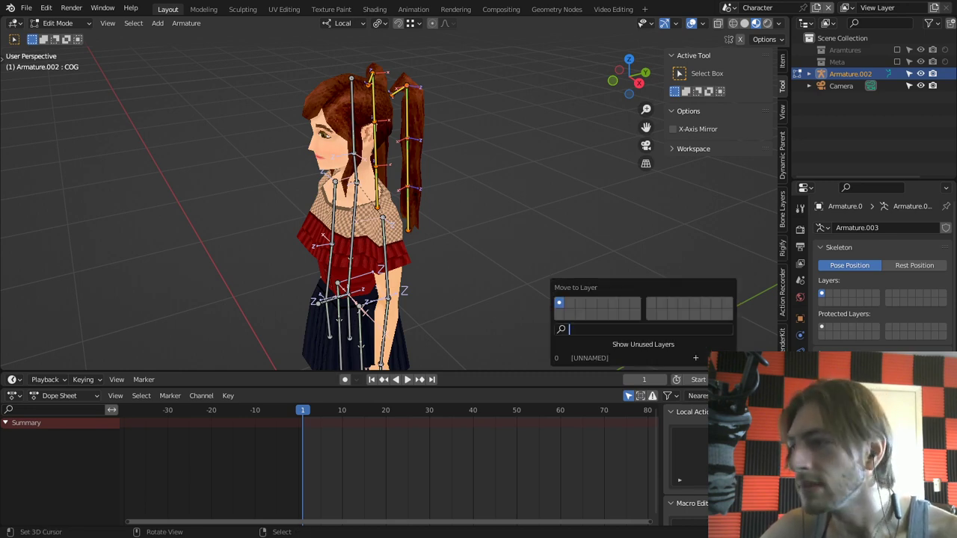
{"action": "left_click", "coordinate": [570, 303]}
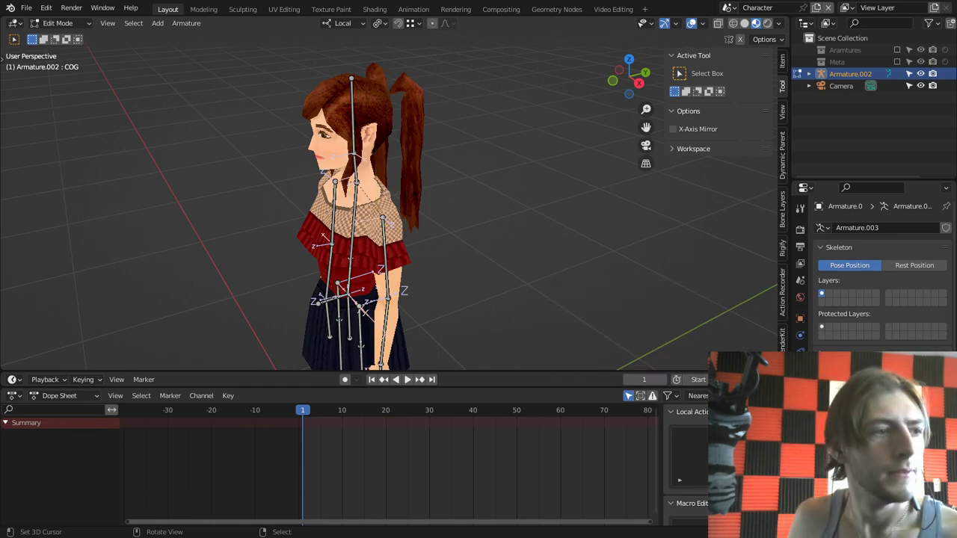
Step: Select the COG and Root bones in Pose Mode and move them to the first bone layer of the lower row
{"action": "middle_click_drag", "start_coordinate": [479, 224], "coordinate": [500, 134], "text": "shift"}
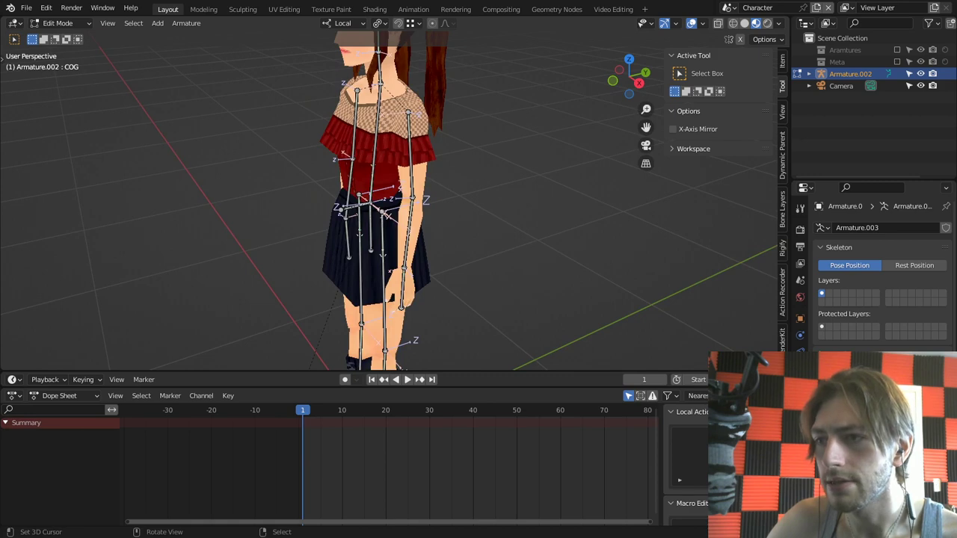
{"action": "key", "text": "ctrl+Tab"}
{"action": "left_click", "coordinate": [349, 277]}
{"action": "middle_click_drag", "start_coordinate": [349, 271], "coordinate": [325, 261]}
{"action": "right_click", "coordinate": [368, 215]}
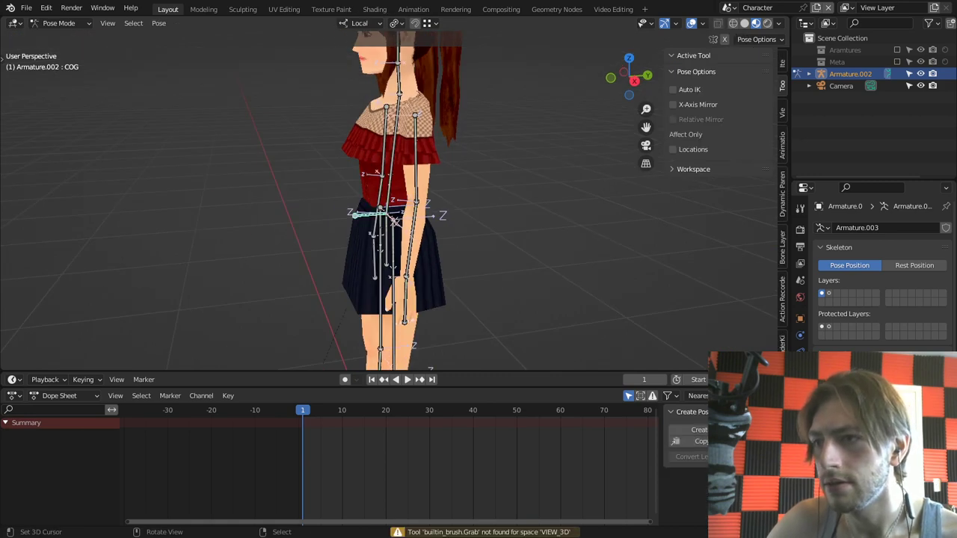
{"action": "middle_click_drag", "start_coordinate": [368, 214], "coordinate": [392, 65], "text": "shift"}
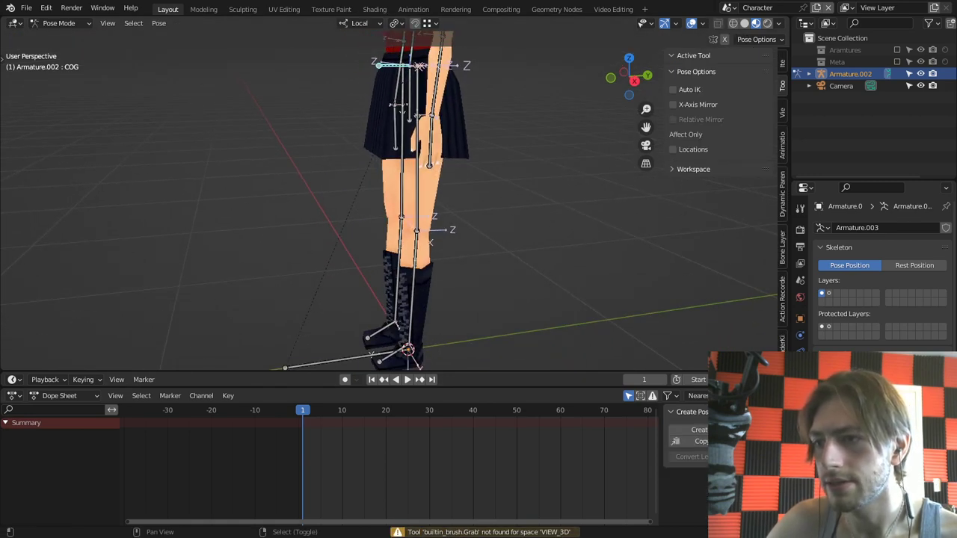
{"action": "left_click", "coordinate": [345, 360], "text": "shift"}
{"action": "key", "text": "m"}
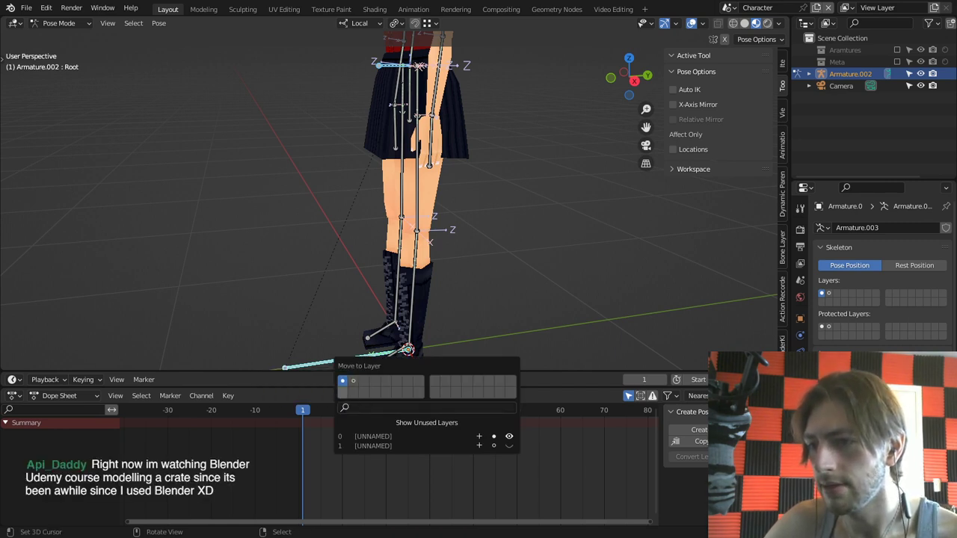
{"action": "left_click", "coordinate": [343, 393]}
Step: Test the skirt and leg deformation by trial-rotating the DEF-Hip bone from the front, then cancel the rotation
{"action": "middle_click_drag", "start_coordinate": [366, 277], "coordinate": [341, 338], "text": "shift"}
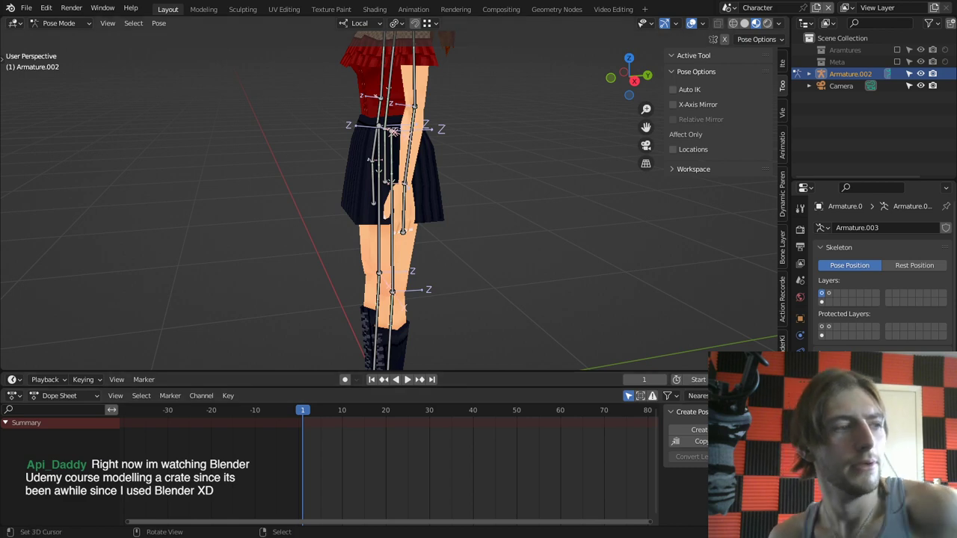
{"action": "key", "text": "alt+a"}
{"action": "middle_click_drag", "start_coordinate": [389, 202], "coordinate": [496, 234]}
{"action": "middle_click_drag", "start_coordinate": [496, 233], "coordinate": [527, 278], "text": "shift"}
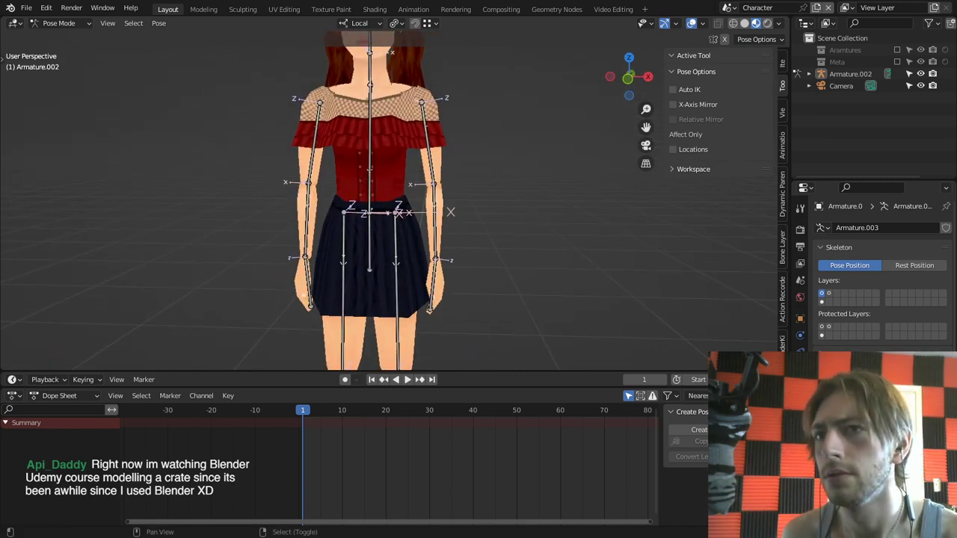
{"action": "right_click", "coordinate": [370, 250]}
{"action": "key", "text": "r"}
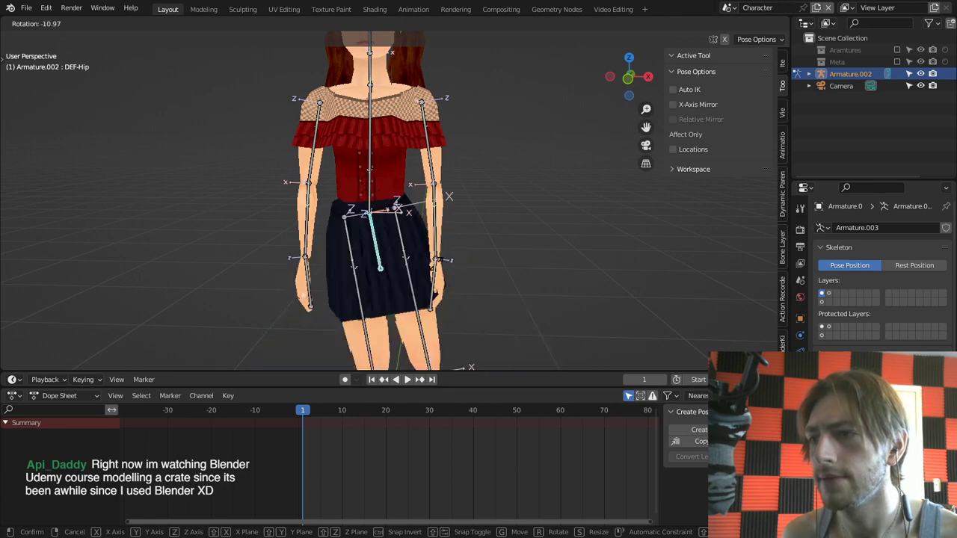
{"action": "key", "text": "Escape"}
Step: Test the upper body deformation by trial-rotating the DEF-Torso bone from the front and side, cancelling each rotation
{"action": "key", "text": "alt+a"}
{"action": "right_click", "coordinate": [370, 154]}
{"action": "key", "text": "r"}
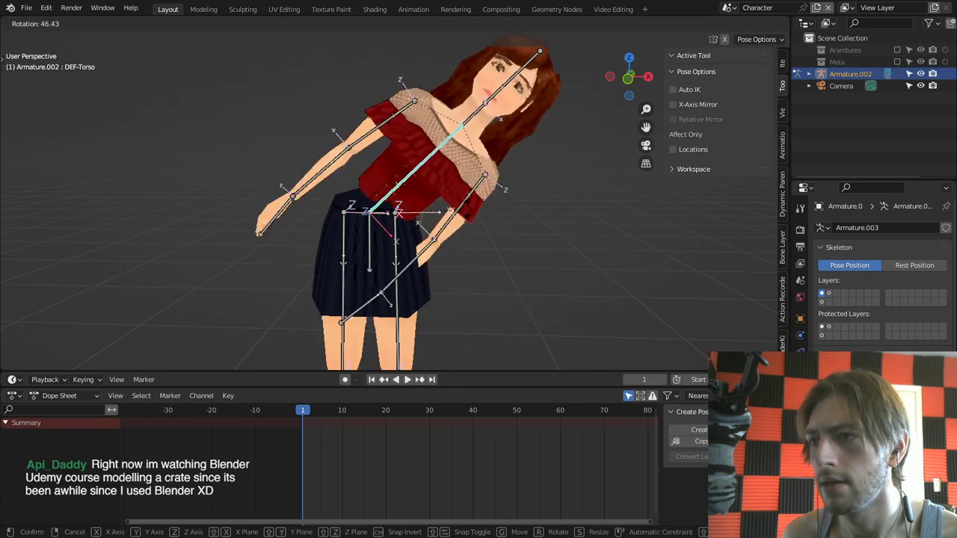
{"action": "key", "text": "Escape"}
{"action": "middle_click_drag", "start_coordinate": [599, 181], "coordinate": [496, 180]}
{"action": "key", "text": "r"}
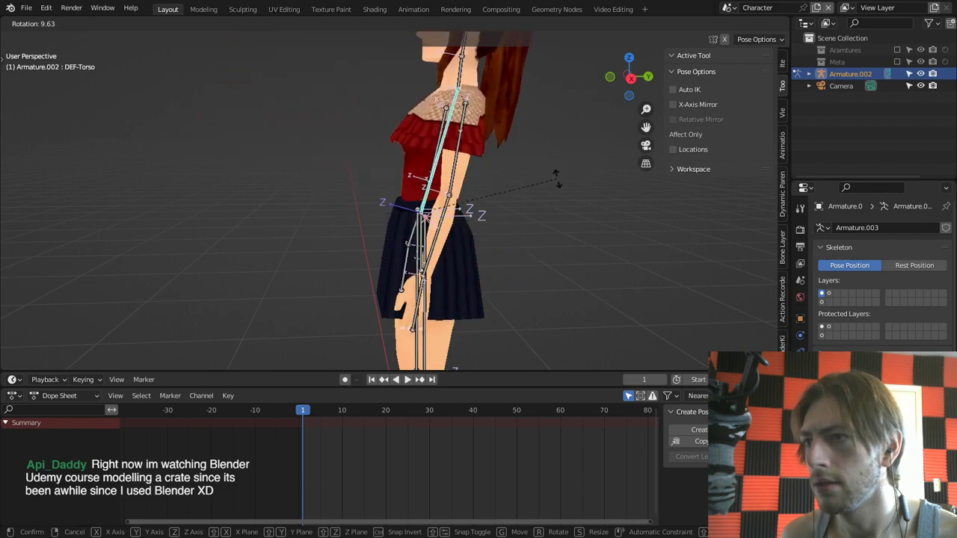
{"action": "key", "text": "Escape"}
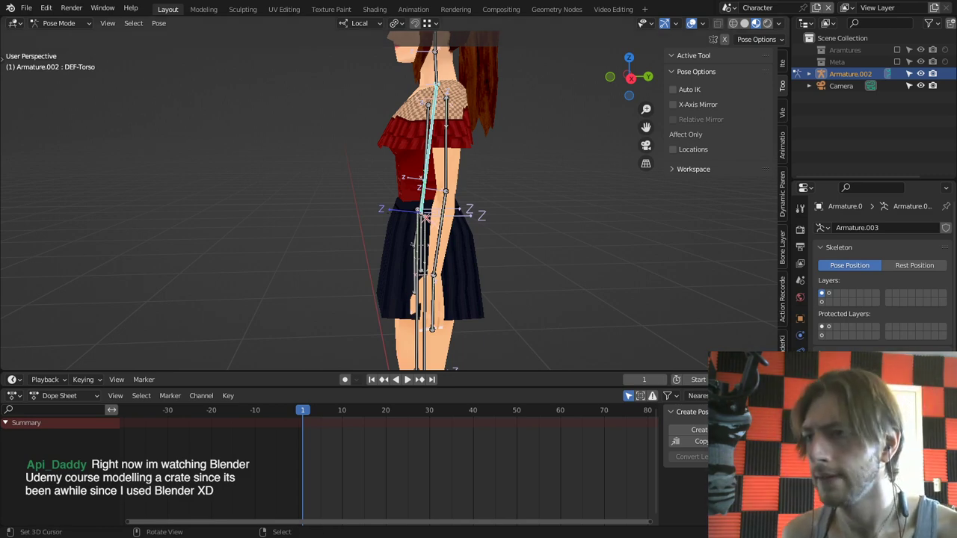
{"action": "middle_click_drag", "start_coordinate": [448, 254], "coordinate": [505, 258]}
{"action": "middle_click_drag", "start_coordinate": [434, 224], "coordinate": [378, 224]}
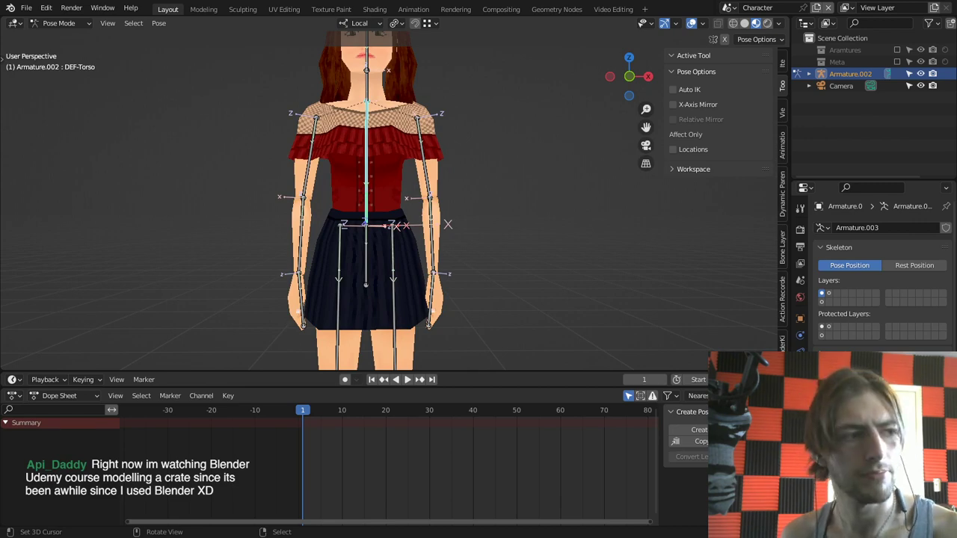
Step: Show the DEF-Hip bone's properties in Pose Mode and trial-rotate the bone, cancelling the rotation
{"action": "key", "text": "Tab"}
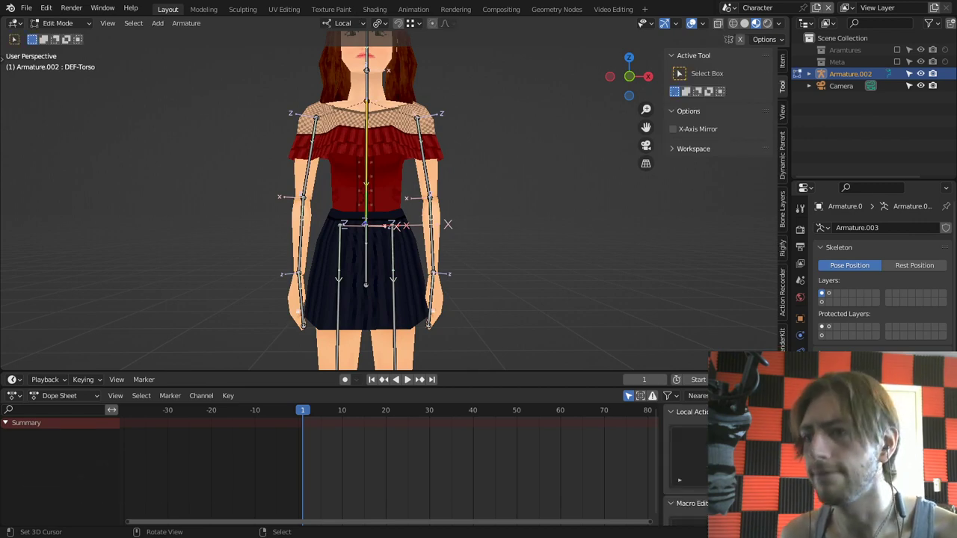
{"action": "middle_click_drag", "start_coordinate": [419, 194], "coordinate": [401, 280]}
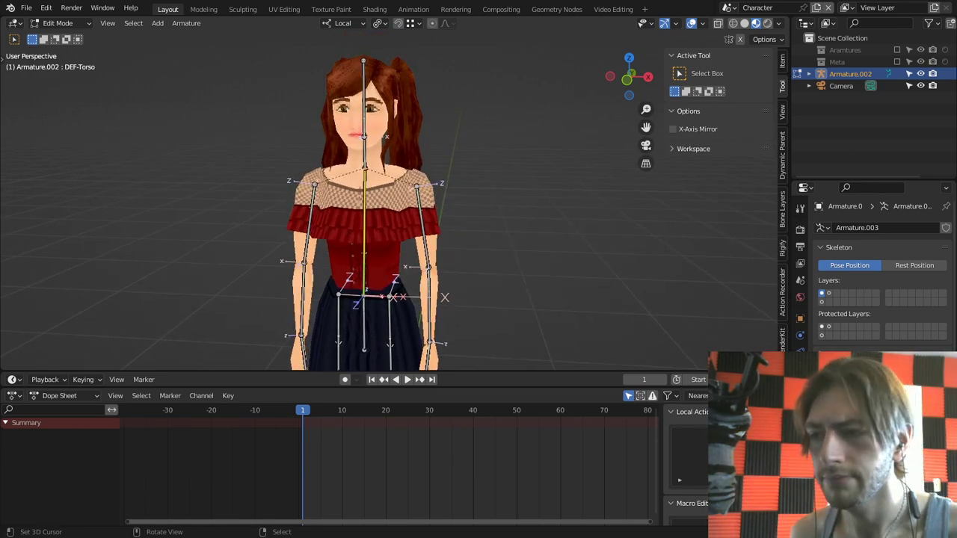
{"action": "middle_click_drag", "start_coordinate": [366, 225], "coordinate": [367, 174], "text": "shift"}
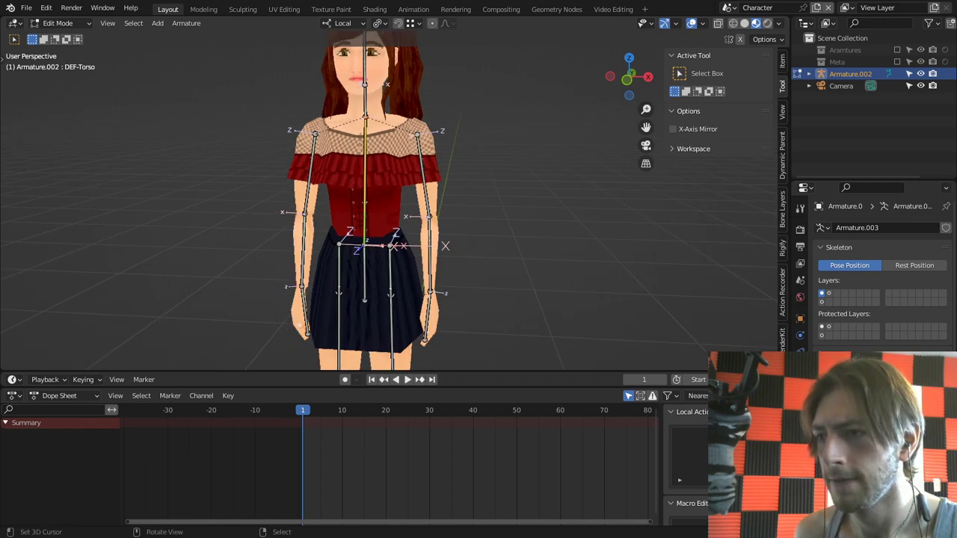
{"action": "key", "text": "ctrl+Tab"}
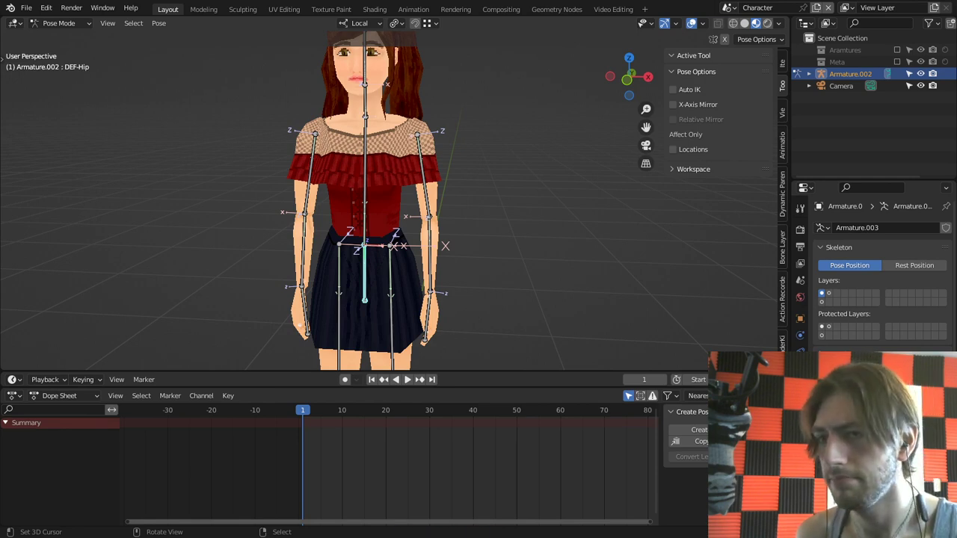
{"action": "left_click", "coordinate": [800, 386]}
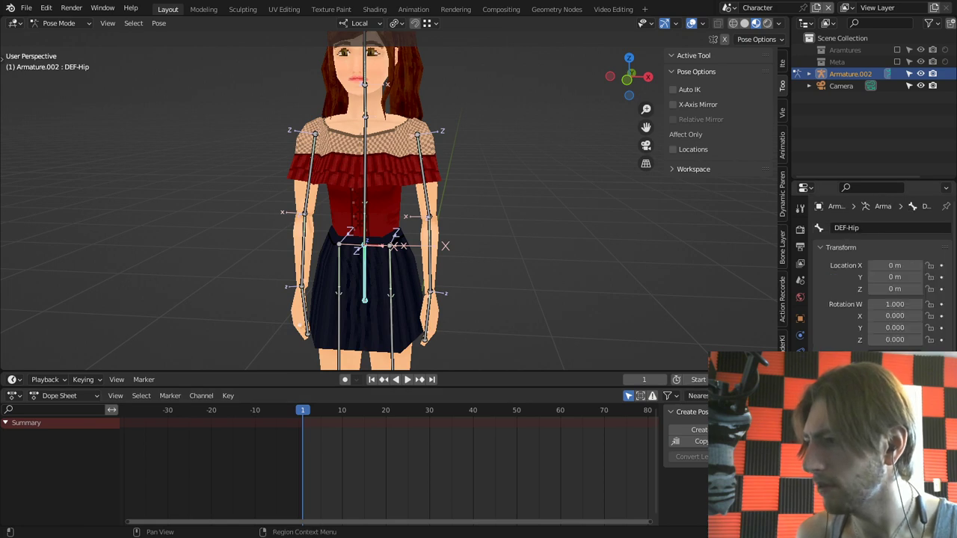
{"action": "key", "text": "r"}
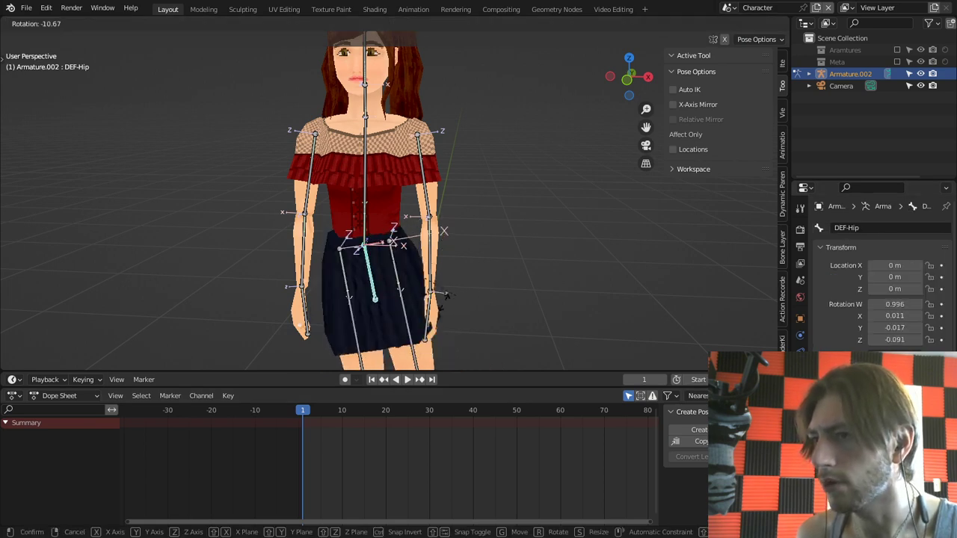
{"action": "key", "text": "Escape"}
Step: Test the skirt and leg deformation by trial-rotating the DEF-UpperLeg.L bone, cancelling each rotation
{"action": "left_click", "coordinate": [390, 273]}
{"action": "key", "text": "r"}
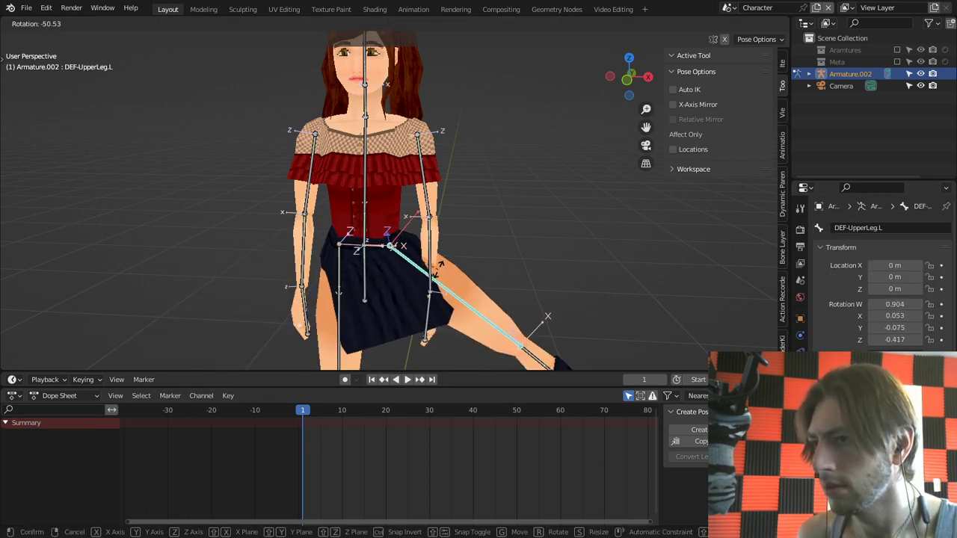
{"action": "right_click", "coordinate": [487, 232]}
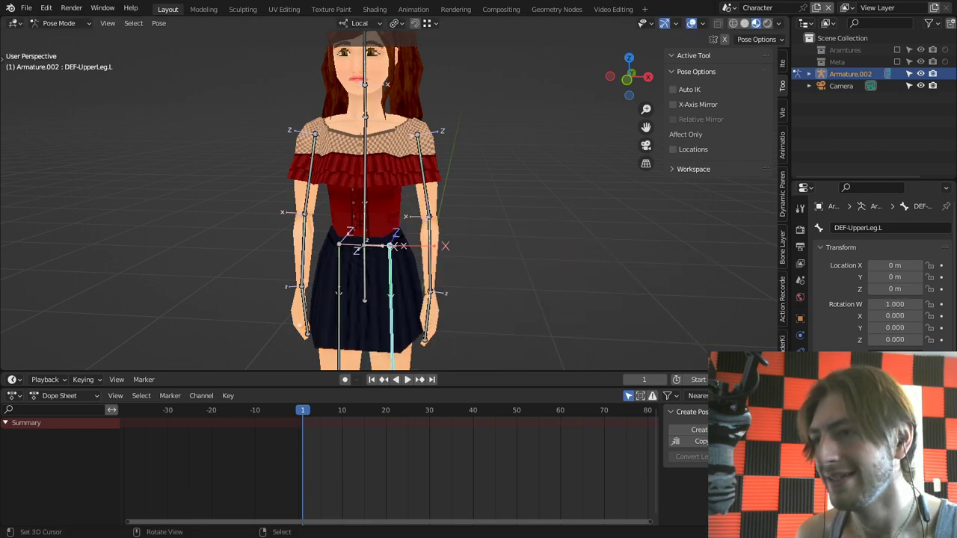
{"action": "middle_click_drag", "start_coordinate": [487, 235], "coordinate": [407, 224]}
{"action": "scroll", "coordinate": [509, 213], "scroll_direction": "down", "scroll_amount": 2}
{"action": "scroll", "coordinate": [407, 225], "scroll_direction": "up", "scroll_amount": 2}
{"action": "key", "text": "r"}
{"action": "key", "text": "Escape"}
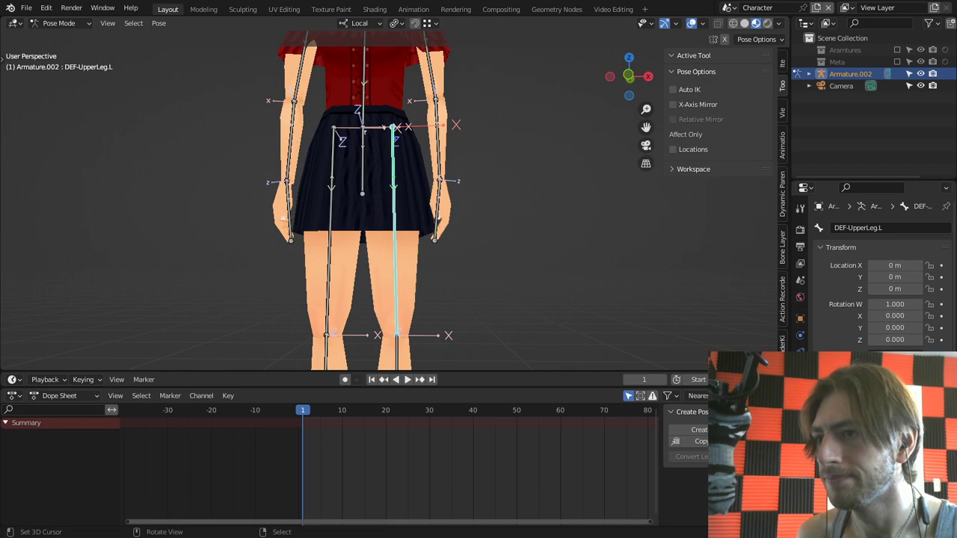
Step: Rotate the DEF-UpperLeg.R bone outward by about 51 degrees so the leg is raised sideways
{"action": "right_click", "coordinate": [479, 228]}
{"action": "right_click", "coordinate": [330, 243]}
{"action": "key", "text": "r"}
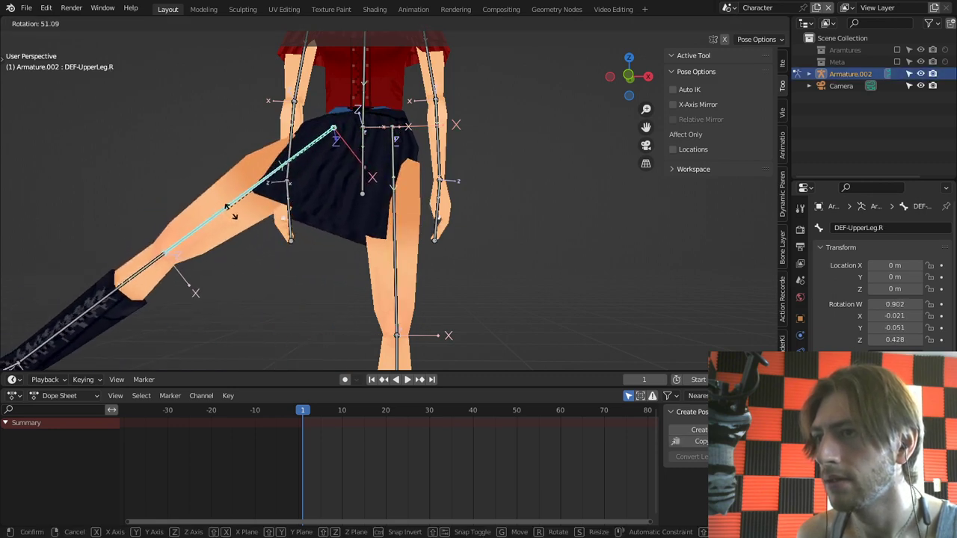
{"action": "left_click", "coordinate": [241, 223]}
Step: Leave Pose Mode, select the character mesh and hide its linked skirt faces in Edit Mode
{"action": "middle_click_drag", "start_coordinate": [329, 135], "coordinate": [341, 173], "text": "shift"}
{"action": "scroll", "coordinate": [359, 196], "scroll_direction": "up", "scroll_amount": 5}
{"action": "key", "text": "ctrl+Tab"}
{"action": "right_click", "coordinate": [336, 216]}
{"action": "left_click", "coordinate": [330, 9]}
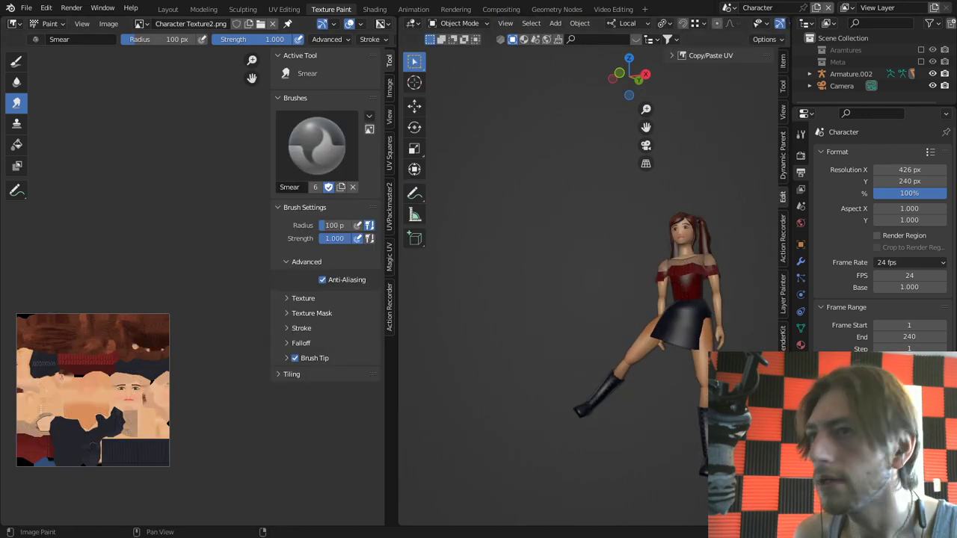
{"action": "left_click", "coordinate": [167, 9]}
{"action": "key", "text": "Tab"}
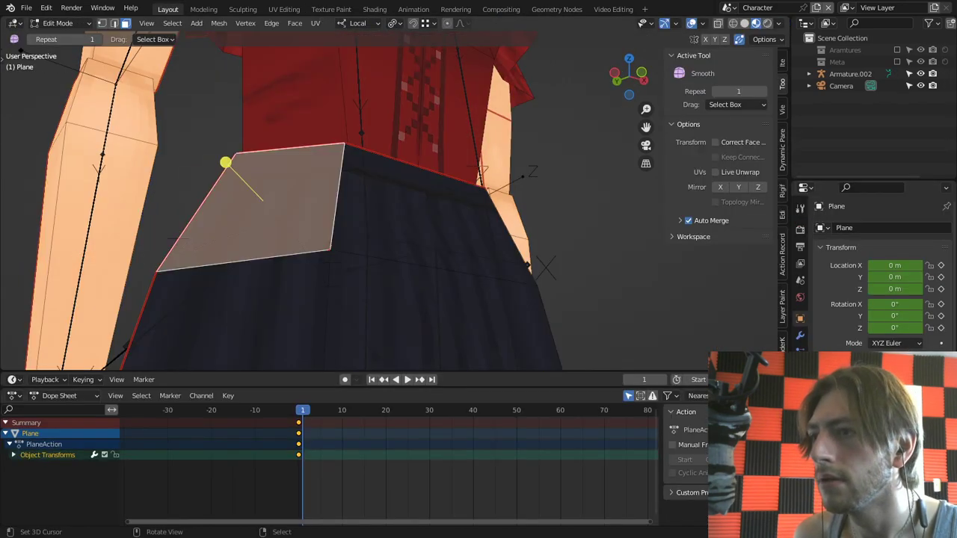
{"action": "key", "text": "l"}
{"action": "key", "text": "h"}
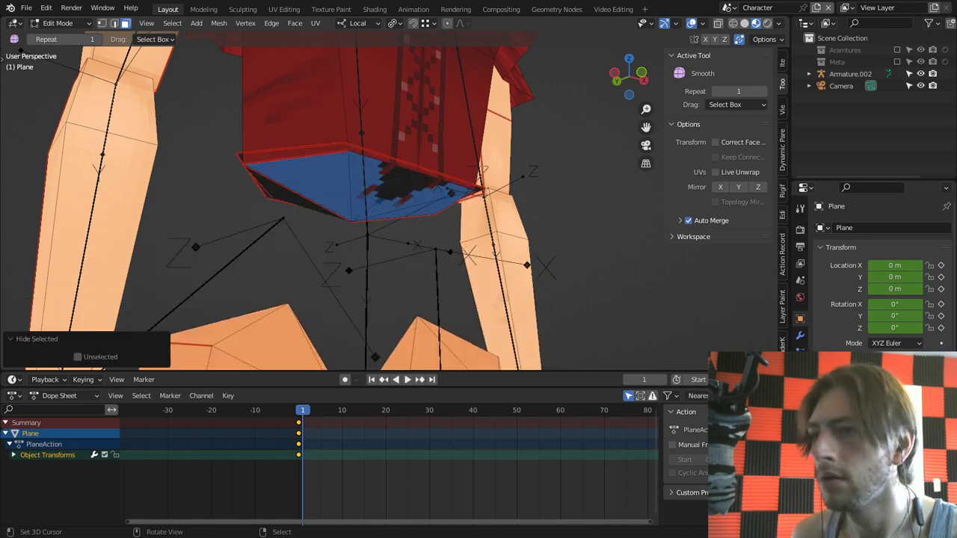
Step: Select the faces closing the underside of the shirt and switch to the Fill tool in Texture Paint mode
{"action": "middle_click_drag", "start_coordinate": [299, 225], "coordinate": [299, 175]}
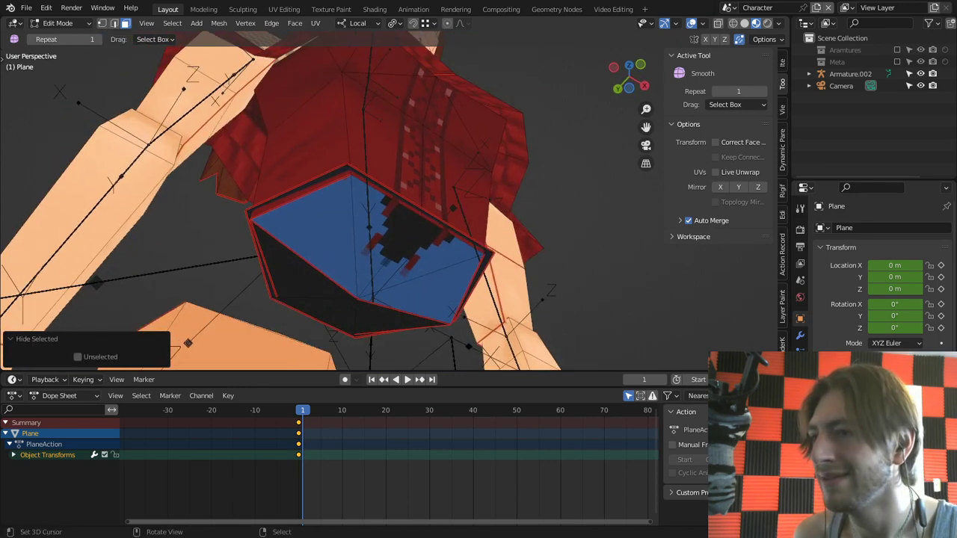
{"action": "left_click", "coordinate": [356, 318]}
{"action": "mouse_move", "coordinate": [357, 325]}
{"action": "middle_mouse_down"}
{"action": "mouse_move", "coordinate": [447, 280]}
{"action": "mouse_move", "coordinate": [444, 301]}
{"action": "mouse_move", "coordinate": [331, 294]}
{"action": "mouse_move", "coordinate": [342, 312]}
{"action": "middle_mouse_up"}
{"action": "mouse_move", "coordinate": [336, 209]}
{"action": "middle_mouse_down"}
{"action": "mouse_move", "coordinate": [348, 258]}
{"action": "mouse_move", "coordinate": [318, 168]}
{"action": "mouse_move", "coordinate": [329, 206]}
{"action": "middle_mouse_up"}
{"action": "left_click", "coordinate": [58, 23]}
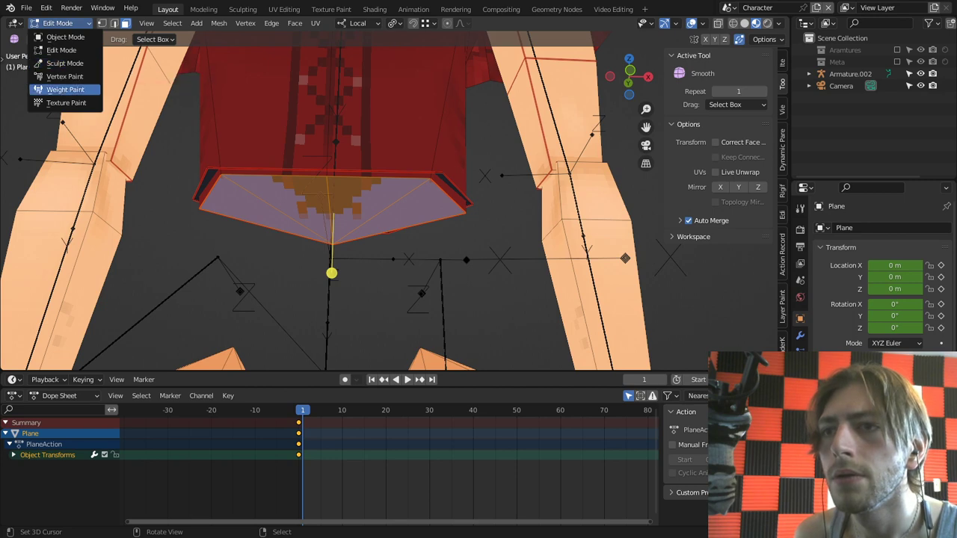
{"action": "left_click", "coordinate": [65, 102]}
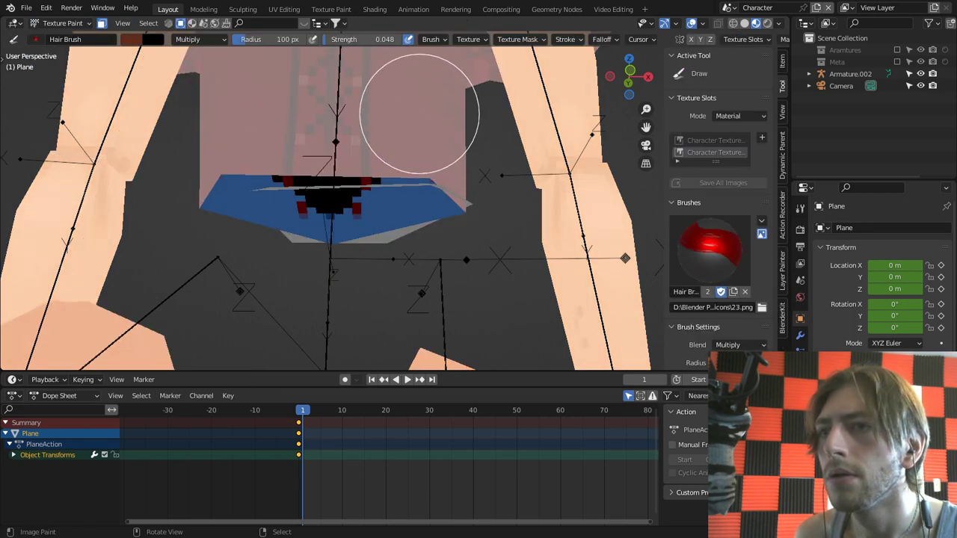
{"action": "key", "text": "t"}
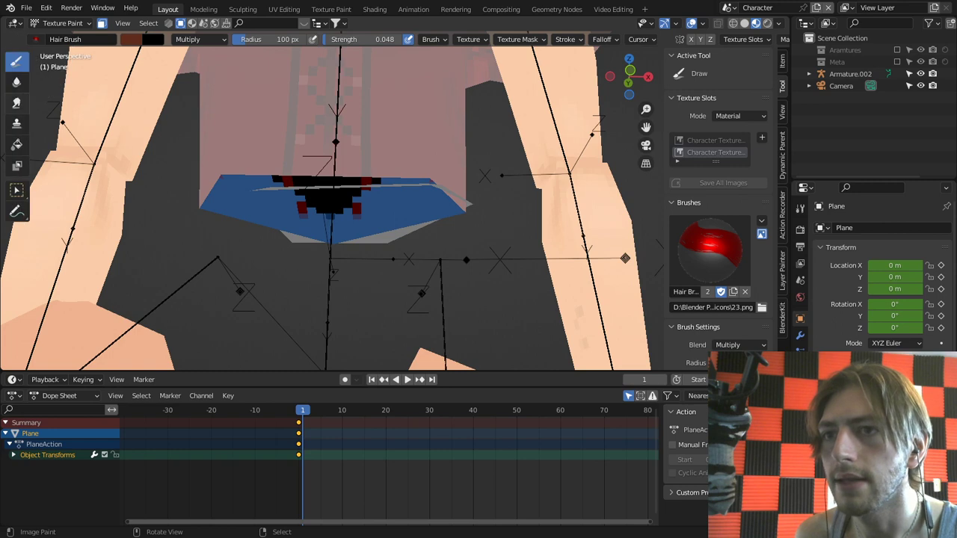
{"action": "left_click", "coordinate": [17, 143]}
{"action": "left_click", "coordinate": [320, 197]}
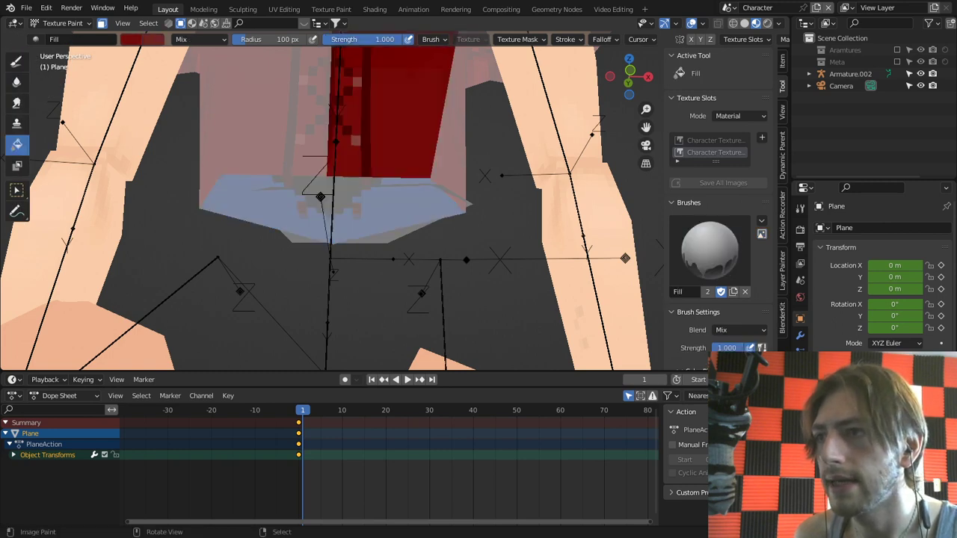
Step: Mask painting to the shirt's underside faces and fill them with the shirt's dark red
{"action": "right_click", "coordinate": [358, 206]}
{"action": "middle_click_drag", "start_coordinate": [356, 217], "coordinate": [348, 180]}
{"action": "key", "text": "c"}
{"action": "left_click_drag", "start_coordinate": [341, 260], "coordinate": [345, 276]}
{"action": "right_click", "coordinate": [345, 276]}
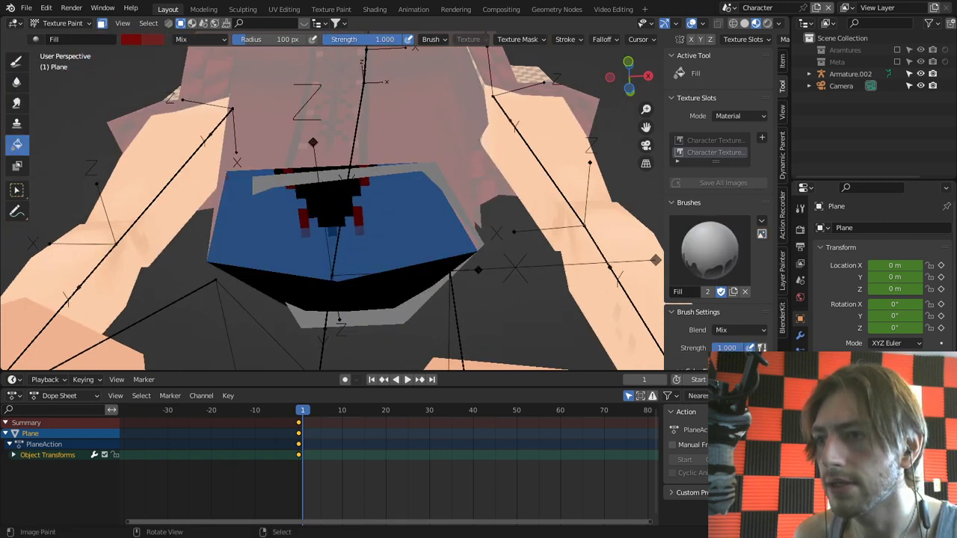
{"action": "key", "text": "Tab"}
{"action": "mouse_move", "coordinate": [344, 276]}
{"action": "middle_mouse_down"}
{"action": "mouse_move", "coordinate": [352, 307]}
{"action": "mouse_move", "coordinate": [404, 303]}
{"action": "middle_mouse_up"}
{"action": "key", "text": "Tab"}
{"action": "left_click", "coordinate": [359, 217]}
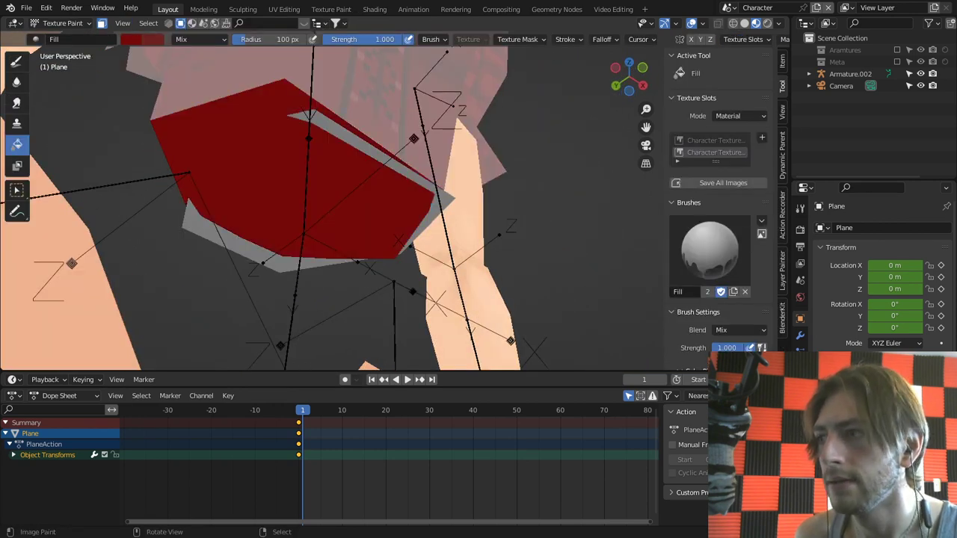
Step: Maximize the 3D viewport in Object Mode and examine the waist and the whole posed character
{"action": "key", "text": "ctrl+space"}
{"action": "key", "text": "ctrl+Tab"}
{"action": "left_click", "coordinate": [380, 218]}
{"action": "scroll", "coordinate": [380, 217], "scroll_direction": "down", "scroll_amount": 3}
{"action": "middle_click_drag", "start_coordinate": [380, 218], "coordinate": [322, 262]}
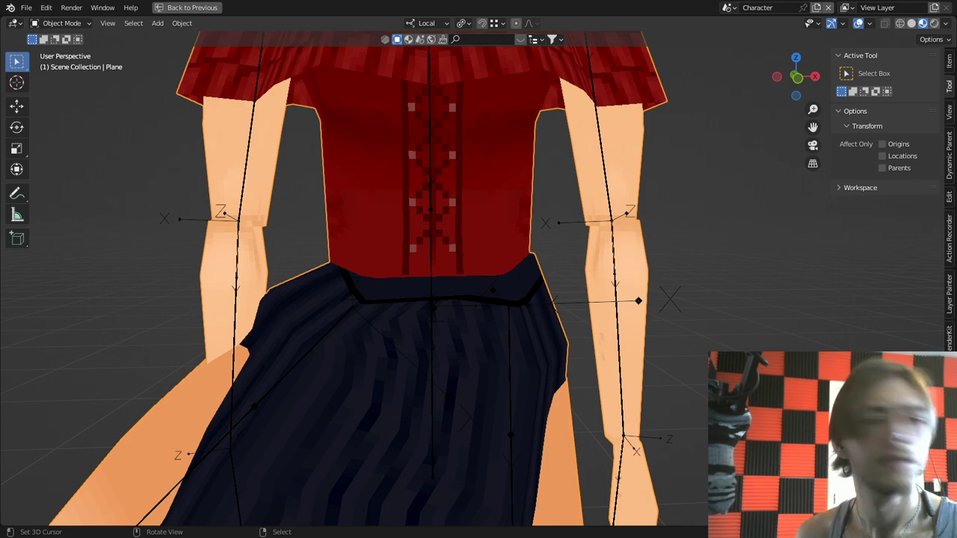
{"action": "scroll", "coordinate": [448, 292], "scroll_direction": "down", "scroll_amount": 6}
{"action": "middle_click_drag", "start_coordinate": [449, 291], "coordinate": [486, 258]}
{"action": "mouse_move", "coordinate": [437, 322]}
{"action": "middle_mouse_down"}
{"action": "mouse_move", "coordinate": [445, 373]}
{"action": "mouse_move", "coordinate": [436, 321]}
{"action": "middle_mouse_up"}
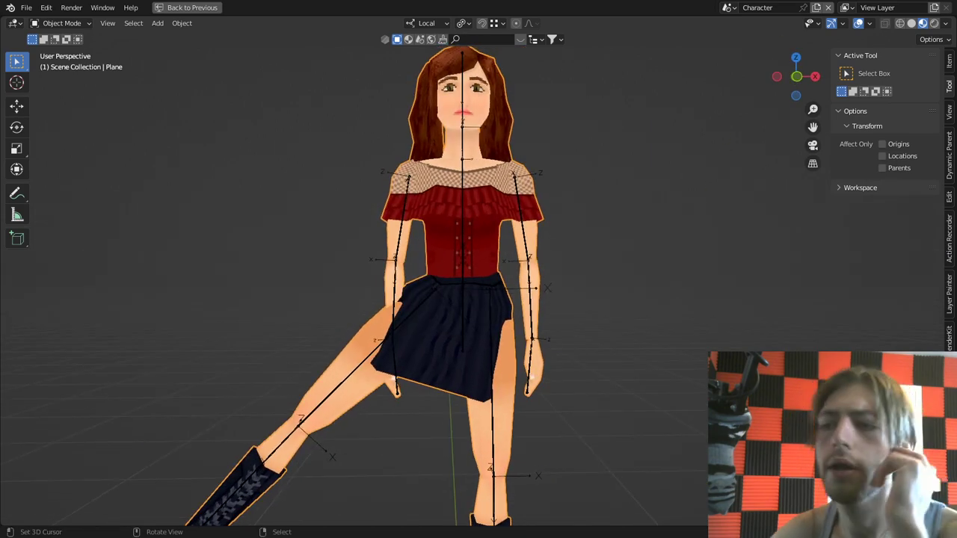
Step: Reveal the hidden skirt in Edit Mode and clear the selection
{"action": "key", "text": "Tab"}
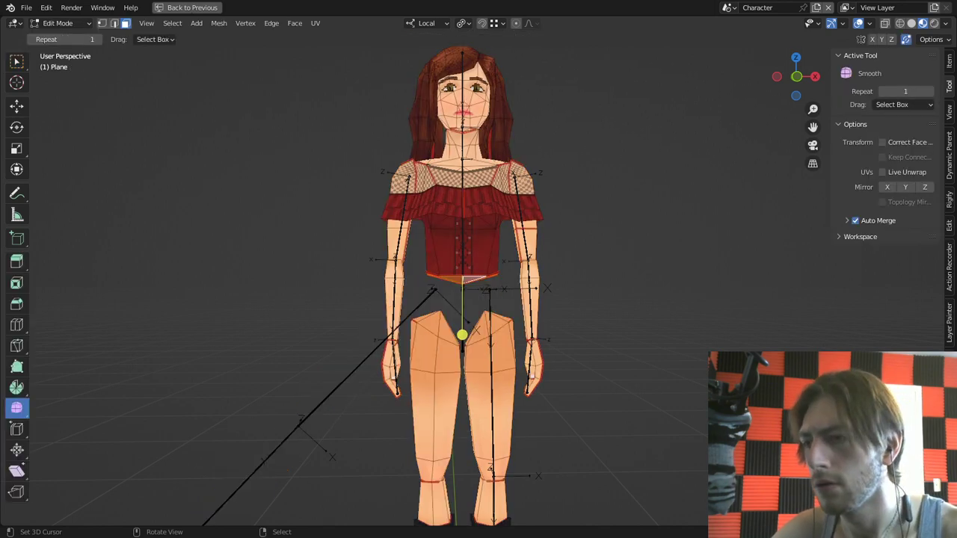
{"action": "key", "text": "alt+h"}
{"action": "key", "text": "alt+a"}
{"action": "middle_click_drag", "start_coordinate": [451, 315], "coordinate": [559, 314]}
{"action": "scroll", "coordinate": [464, 299], "scroll_direction": "up", "scroll_amount": 5}
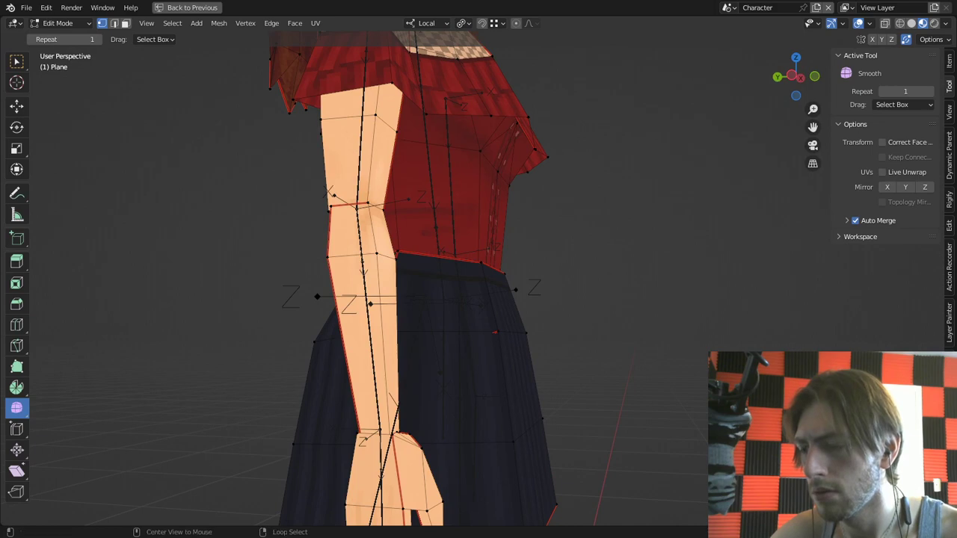
Step: Examine the vertex at the small red mark on the skirt by temporarily hiding it, and reveal the geometry again
{"action": "middle_click", "coordinate": [508, 338], "text": "alt"}
{"action": "scroll", "coordinate": [508, 337], "scroll_direction": "up", "scroll_amount": 5}
{"action": "middle_click_drag", "start_coordinate": [508, 337], "coordinate": [427, 398]}
{"action": "scroll", "coordinate": [419, 284], "scroll_direction": "up", "scroll_amount": 2}
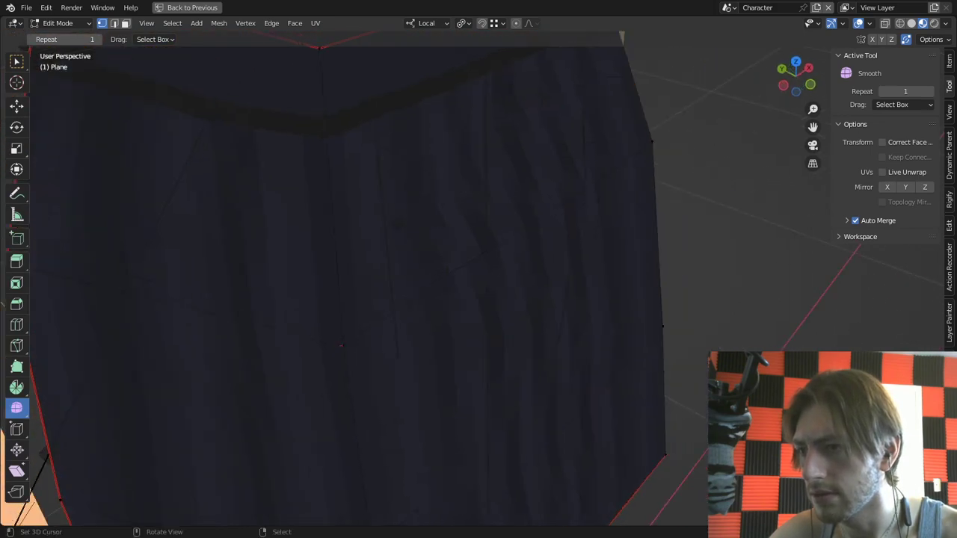
{"action": "left_click", "coordinate": [145, 479]}
{"action": "key", "text": "1"}
{"action": "left_click", "coordinate": [349, 386]}
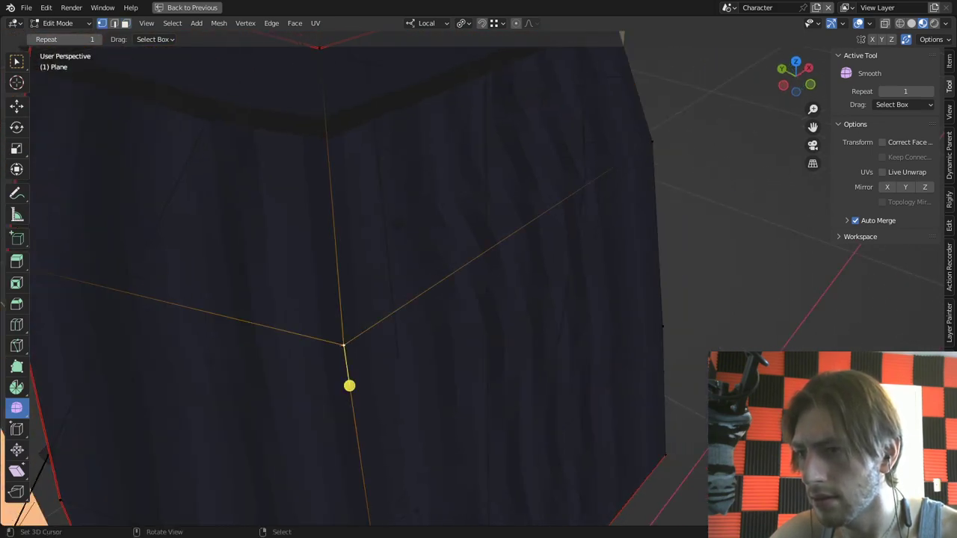
{"action": "key", "text": "h"}
{"action": "middle_click_drag", "start_coordinate": [350, 386], "coordinate": [484, 335]}
{"action": "key", "text": "alt+h"}
{"action": "key", "text": "alt+a"}
Step: Try moving the skirt vertex at the red mark, cancel, and isolate its stray edge before revealing the whole mesh
{"action": "scroll", "coordinate": [485, 335], "scroll_direction": "down", "scroll_amount": 1}
{"action": "key", "text": "3"}
{"action": "right_click", "coordinate": [441, 277]}
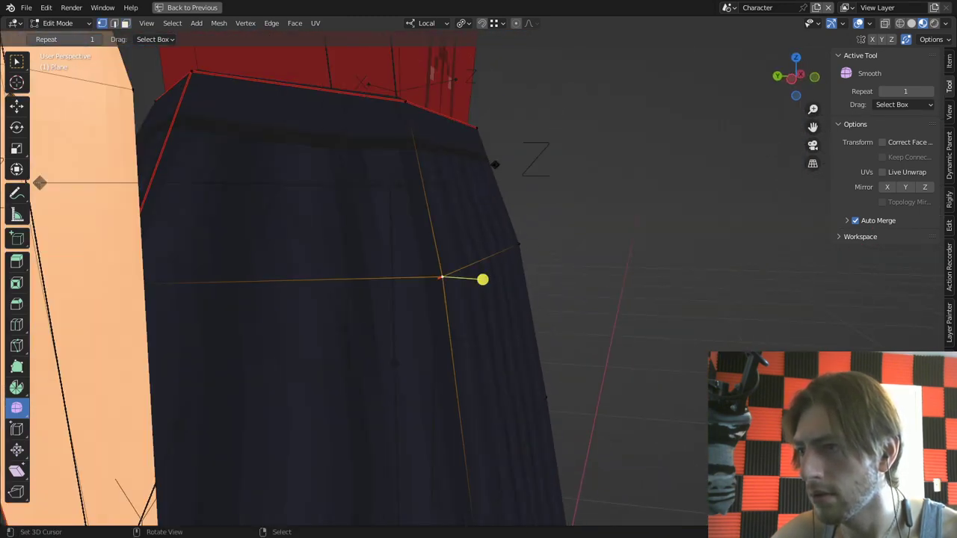
{"action": "key", "text": "g"}
{"action": "key", "text": "Escape"}
{"action": "scroll", "coordinate": [441, 277], "scroll_direction": "up", "scroll_amount": 1}
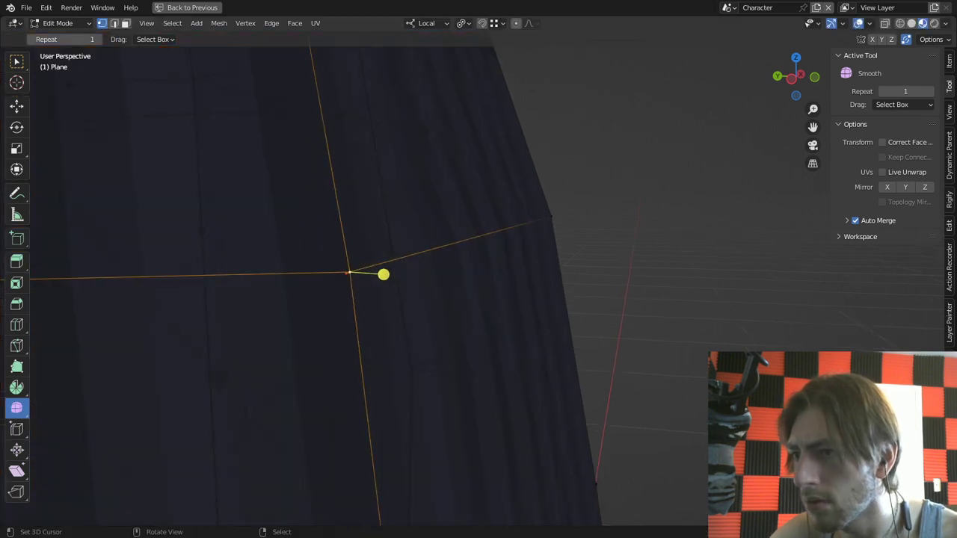
{"action": "key", "text": "2"}
{"action": "key", "text": "shift+h"}
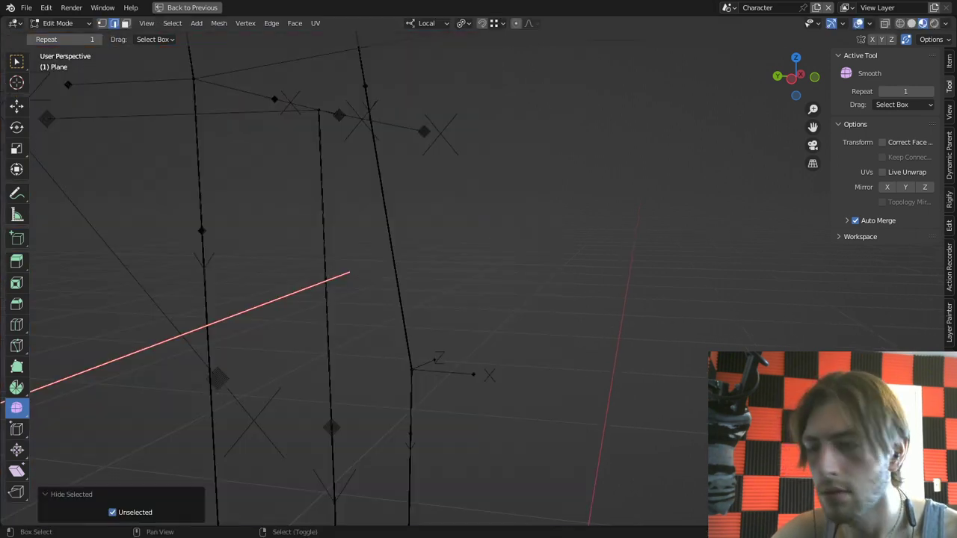
{"action": "scroll", "coordinate": [449, 284], "scroll_direction": "down", "scroll_amount": 5}
{"action": "key", "text": "alt+h"}
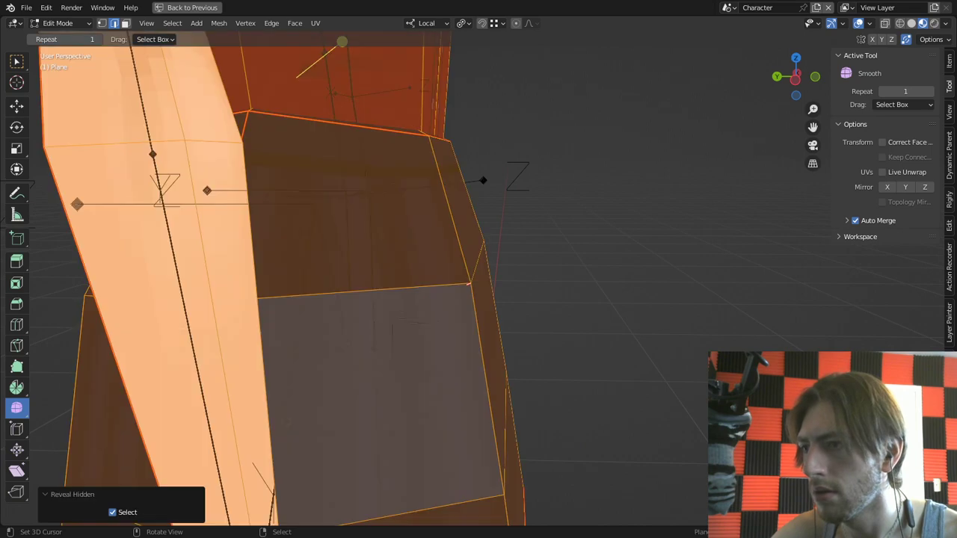
{"action": "key", "text": "alt+a"}
Step: Temporarily hide a side face of the skirt to inspect the stray edge running inside, and reveal the mesh again
{"action": "mouse_move", "coordinate": [449, 284]}
{"action": "middle_mouse_down"}
{"action": "mouse_move", "coordinate": [483, 282]}
{"action": "mouse_move", "coordinate": [408, 282]}
{"action": "mouse_move", "coordinate": [447, 280]}
{"action": "middle_mouse_up"}
{"action": "scroll", "coordinate": [460, 285], "scroll_direction": "down", "scroll_amount": 2}
{"action": "scroll", "coordinate": [460, 284], "scroll_direction": "up", "scroll_amount": 1}
{"action": "key", "text": "3"}
{"action": "right_click", "coordinate": [337, 355]}
{"action": "key", "text": "h"}
{"action": "middle_click_drag", "start_coordinate": [337, 356], "coordinate": [389, 355]}
{"action": "scroll", "coordinate": [281, 310], "scroll_direction": "up", "scroll_amount": 2}
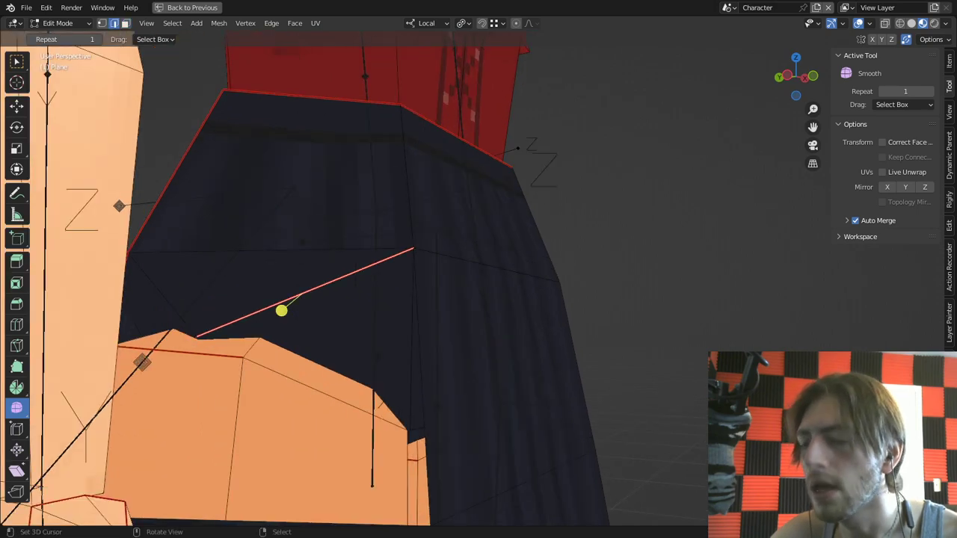
{"action": "key", "text": "alt+h"}
{"action": "key", "text": "alt+a"}
Step: Temporarily hide a face loop around the skirt to check the geometry underneath, reveal it and inspect the full figure
{"action": "scroll", "coordinate": [449, 299], "scroll_direction": "down", "scroll_amount": 3}
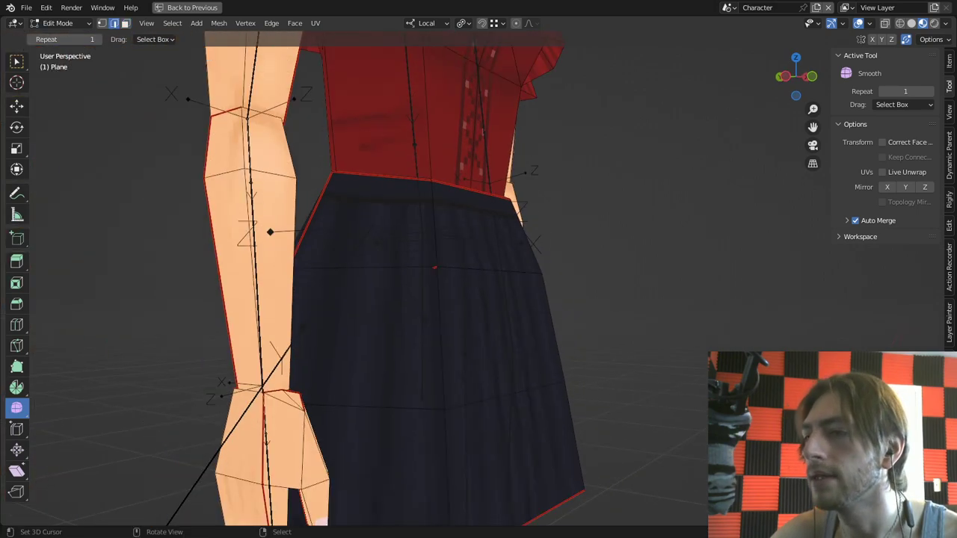
{"action": "key", "text": "3"}
{"action": "right_click", "coordinate": [552, 327], "text": "alt"}
{"action": "key", "text": "h"}
{"action": "middle_click_drag", "start_coordinate": [551, 328], "coordinate": [510, 329]}
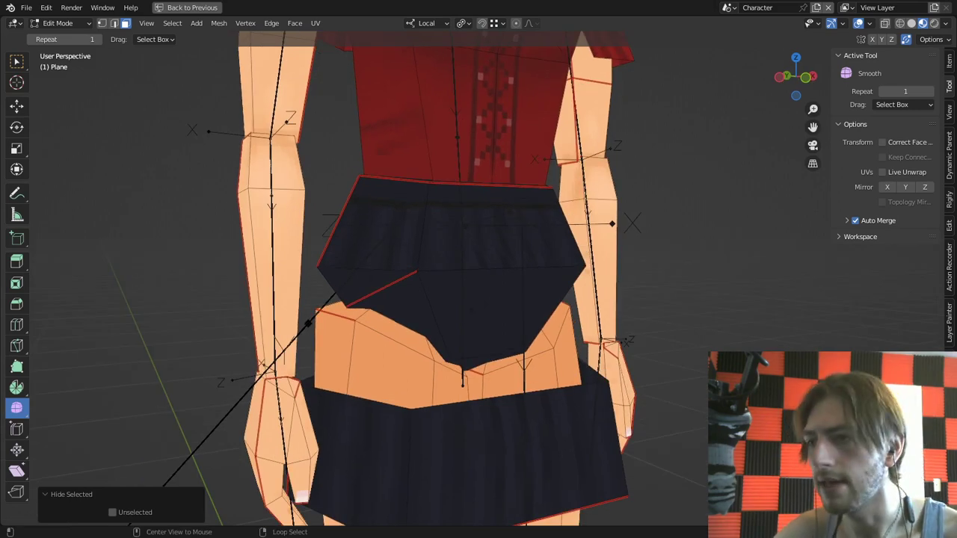
{"action": "key", "text": "alt+h"}
{"action": "key", "text": "alt+a"}
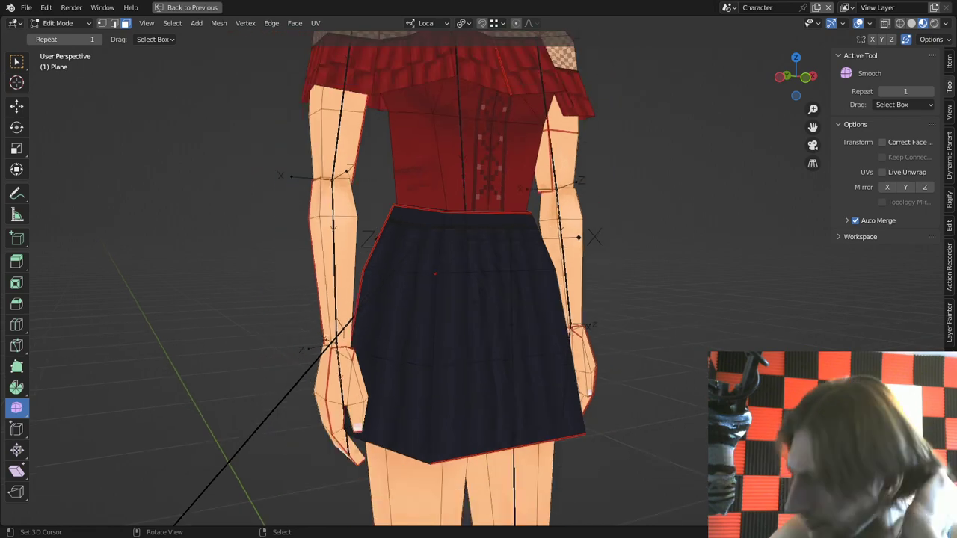
{"action": "scroll", "coordinate": [433, 276], "scroll_direction": "down", "scroll_amount": 2}
{"action": "middle_click_drag", "start_coordinate": [435, 274], "coordinate": [420, 434]}
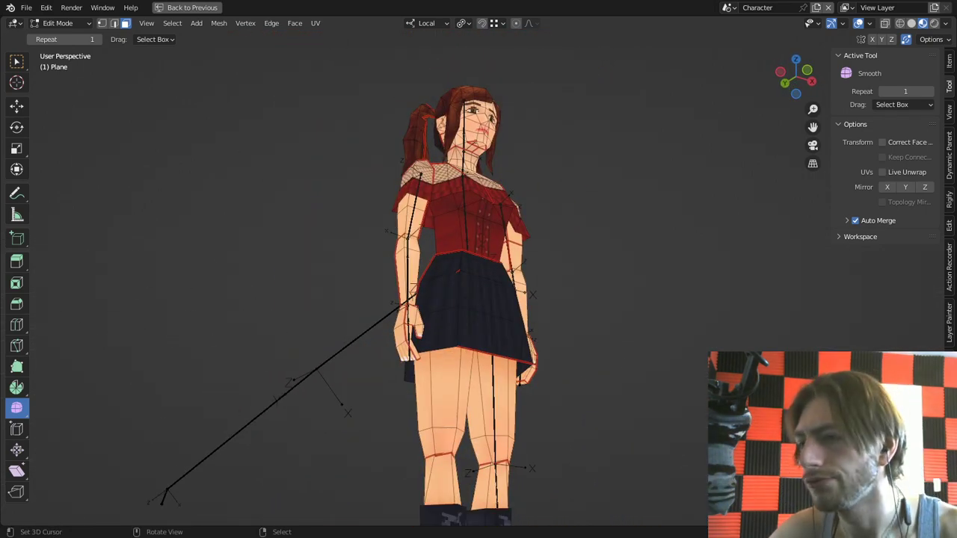
Step: Compare the mesh with its posed leg and skirt deformation from the front
{"action": "key", "text": "Tab"}
{"action": "middle_click_drag", "start_coordinate": [449, 284], "coordinate": [410, 301]}
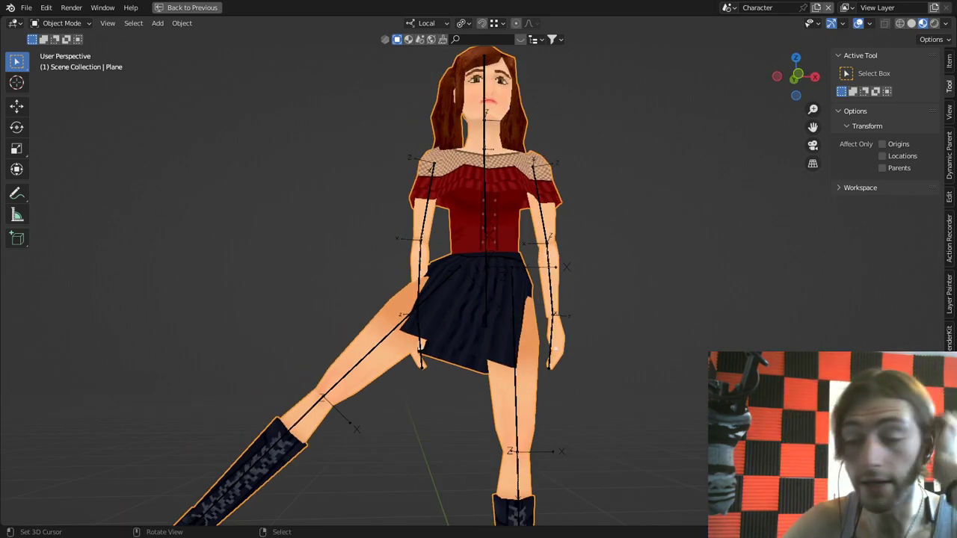
{"action": "middle_click_drag", "start_coordinate": [448, 284], "coordinate": [456, 311]}
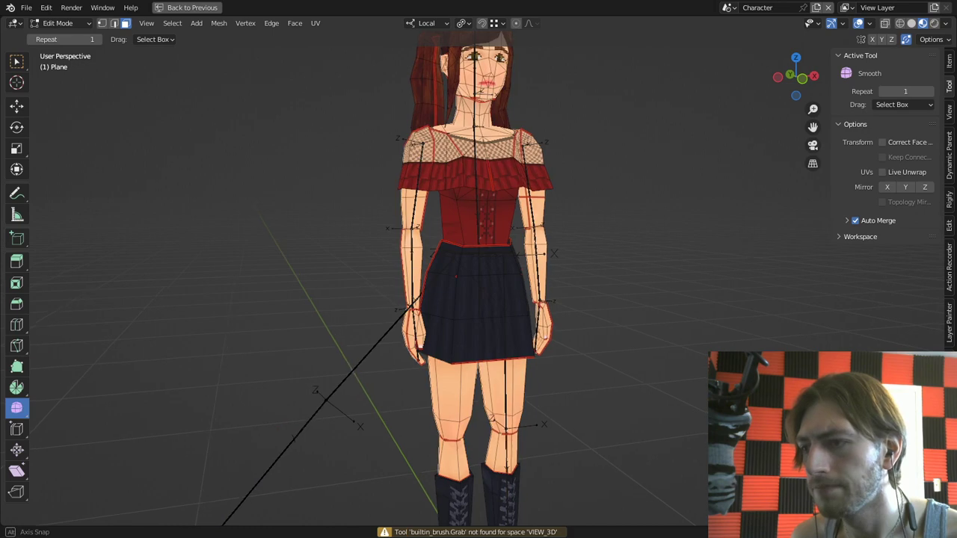
Step: Circle-select the skirt faces on the character's right side and restore the full Layout workspace view
{"action": "middle_click_drag", "start_coordinate": [344, 321], "coordinate": [370, 317]}
{"action": "key", "text": "c"}
{"action": "left_click", "coordinate": [471, 313]}
{"action": "key", "text": "Escape"}
{"action": "key", "text": "ctrl+space"}
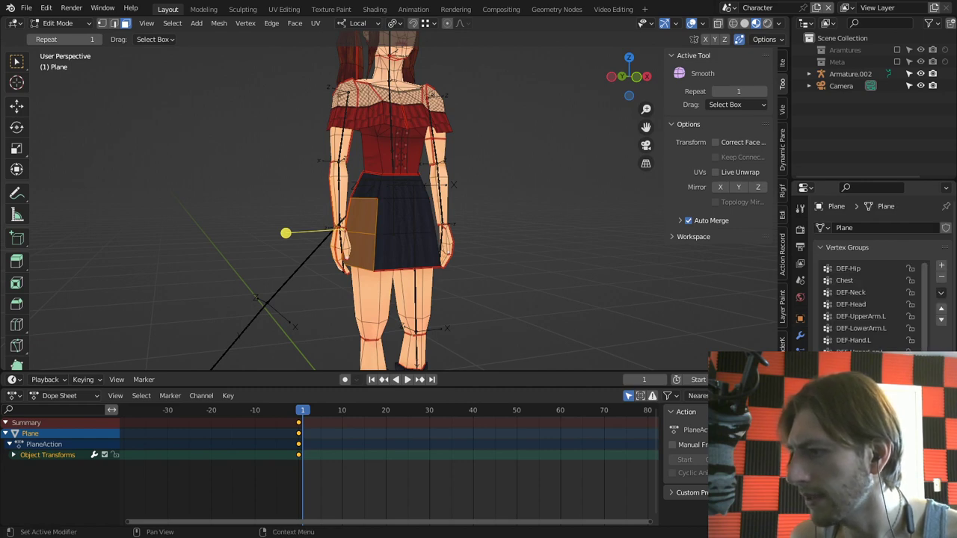
Step: Compare the posed and undeformed skirt from the front and side by switching between Object and Edit Mode
{"action": "key", "text": "Tab"}
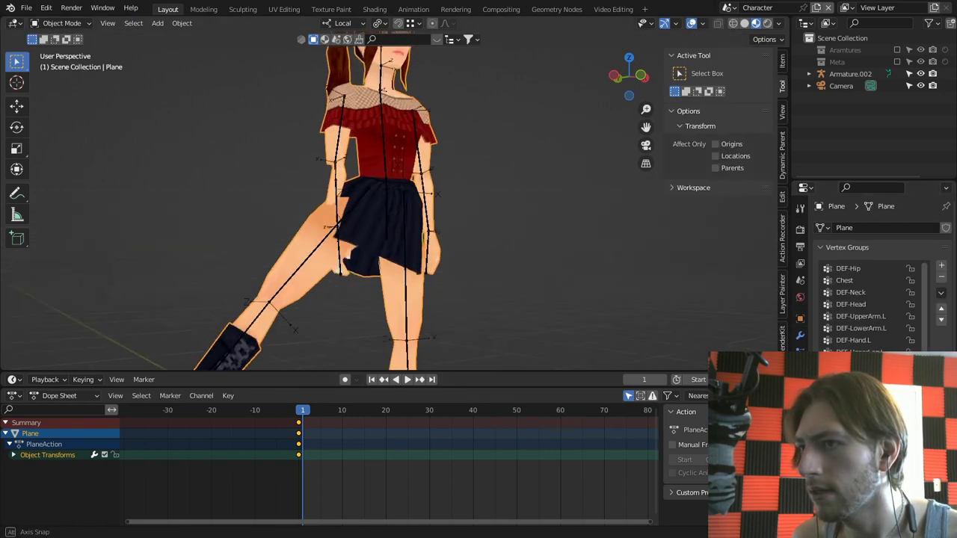
{"action": "key", "text": "Tab"}
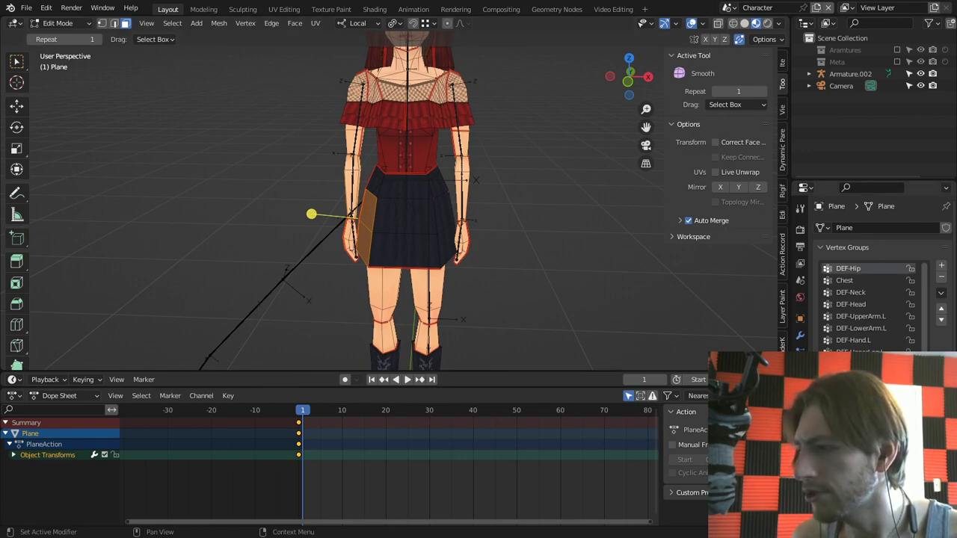
{"action": "key", "text": "Tab"}
{"action": "middle_click_drag", "start_coordinate": [419, 217], "coordinate": [475, 211]}
{"action": "key", "text": "Tab"}
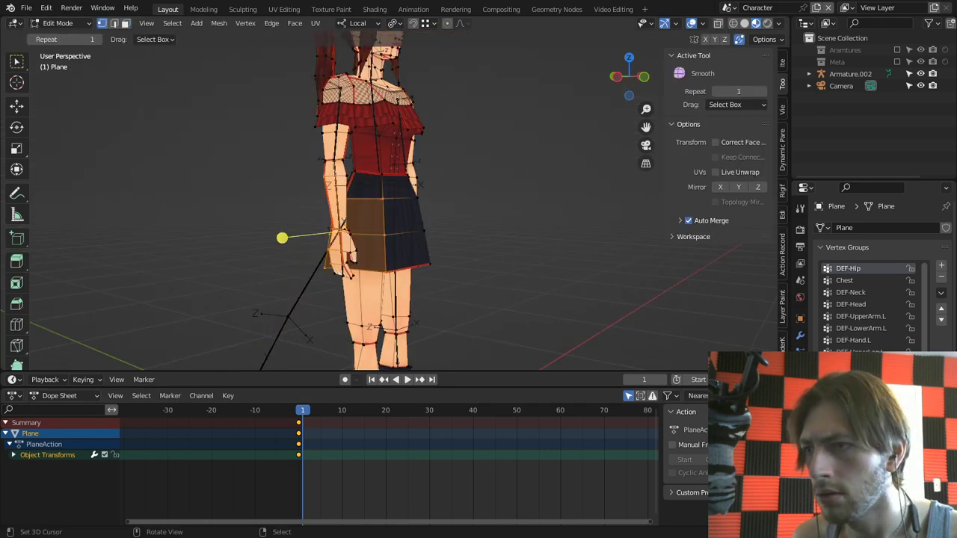
Step: Select a front vertex on the right half of the skirt and show its vertex weights in a widened sidebar
{"action": "left_click", "coordinate": [403, 228]}
{"action": "left_click", "coordinate": [782, 63]}
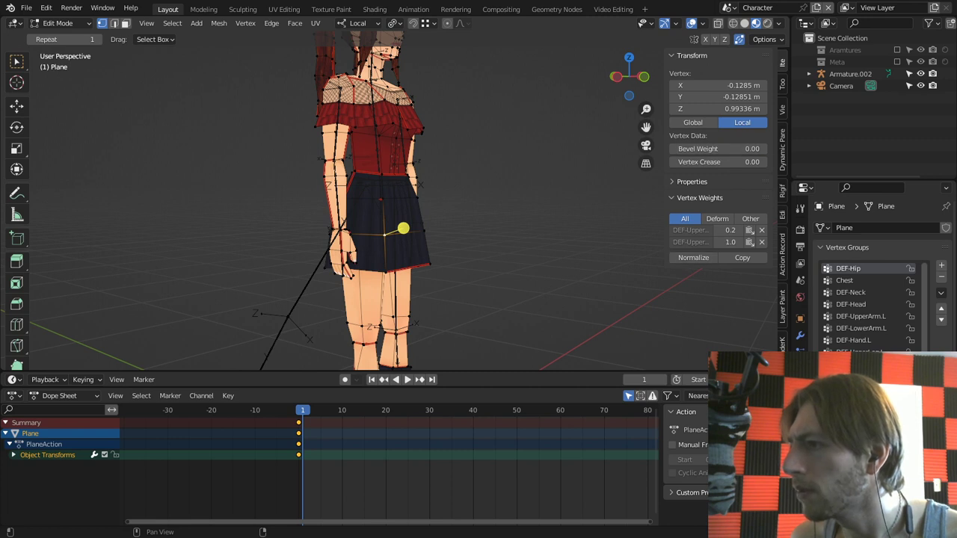
{"action": "left_click_drag", "start_coordinate": [667, 299], "coordinate": [593, 299]}
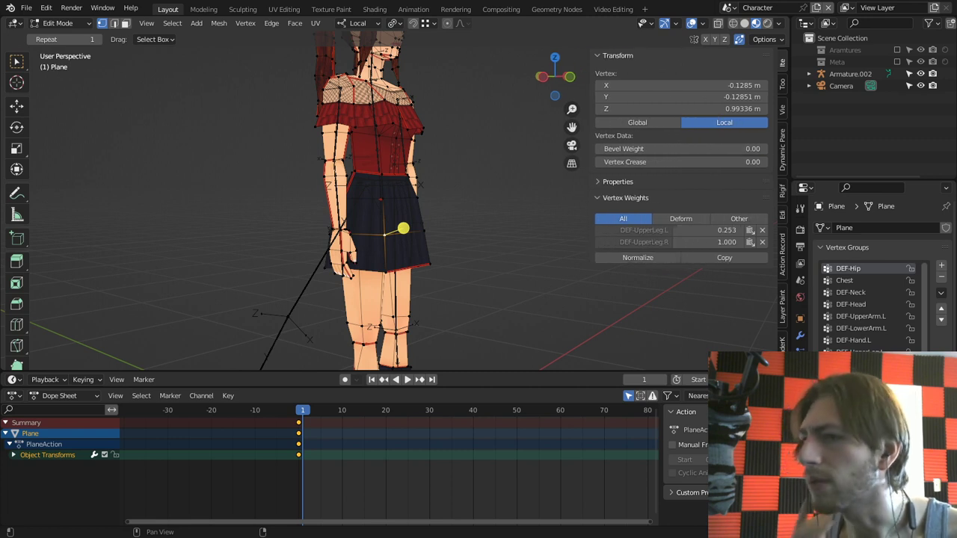
Step: Examine the vertex weights on the skirt's right side by selecting its middle vertex and growing the selection
{"action": "middle_click_drag", "start_coordinate": [479, 232], "coordinate": [559, 226]}
{"action": "key", "text": "alt+a"}
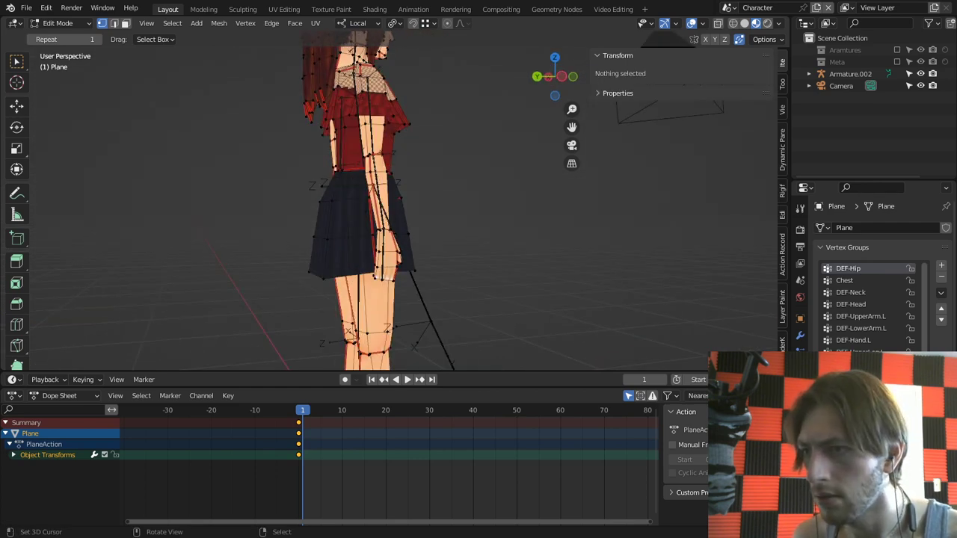
{"action": "left_click", "coordinate": [384, 227]}
{"action": "key", "text": "ctrl+KP_Add"}
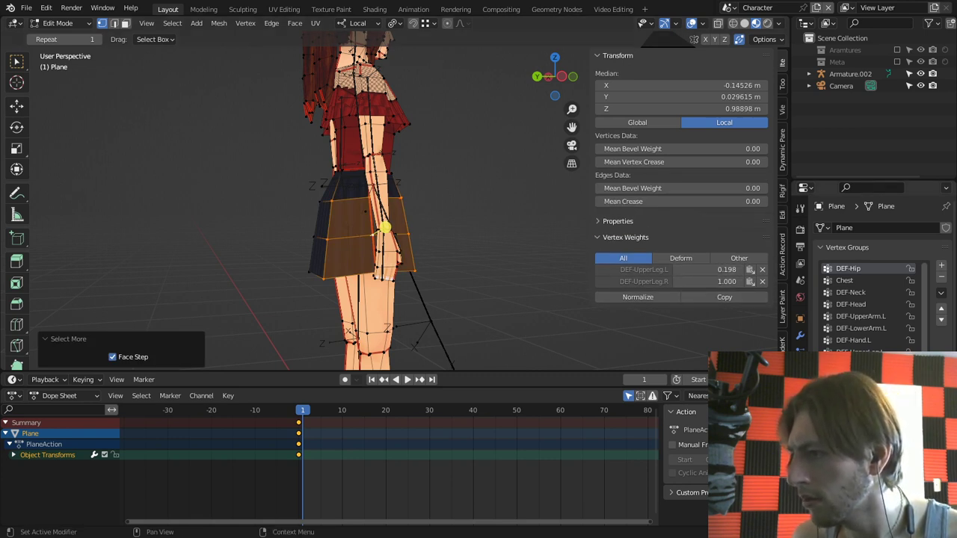
Step: Hide the character's left forearm to expose the skirt's left side, and set vertex selection mode
{"action": "middle_click_drag", "start_coordinate": [419, 224], "coordinate": [224, 228]}
{"action": "right_click", "coordinate": [443, 238]}
{"action": "middle_click_drag", "start_coordinate": [442, 238], "coordinate": [475, 241]}
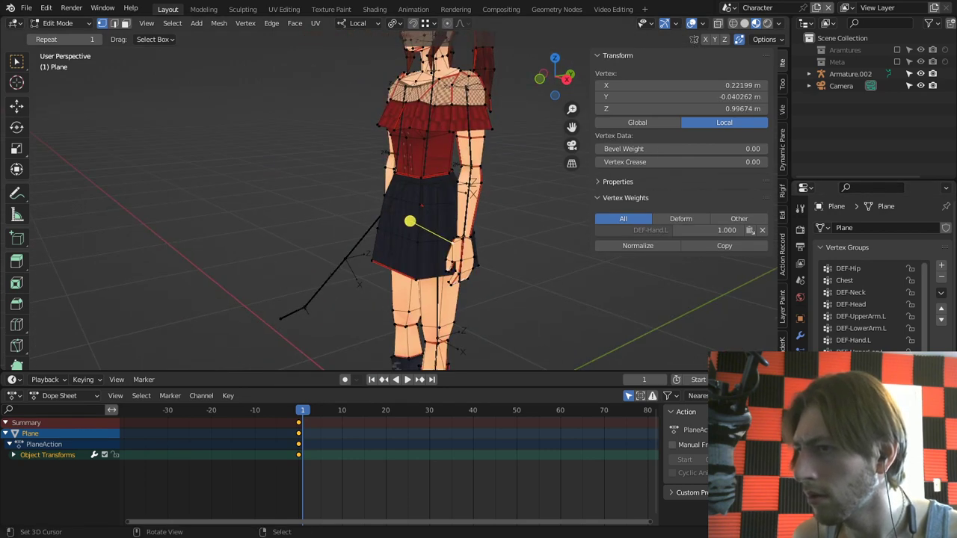
{"action": "scroll", "coordinate": [476, 241], "scroll_direction": "up", "scroll_amount": 3}
{"action": "key", "text": "3"}
{"action": "key", "text": "l"}
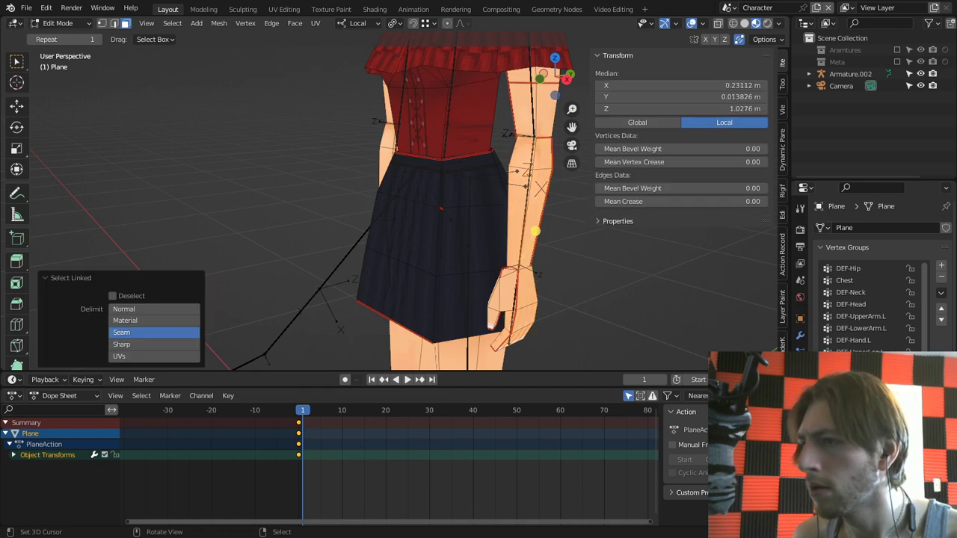
{"action": "key", "text": "h"}
{"action": "middle_click_drag", "start_coordinate": [532, 247], "coordinate": [493, 248]}
{"action": "key", "text": "1"}
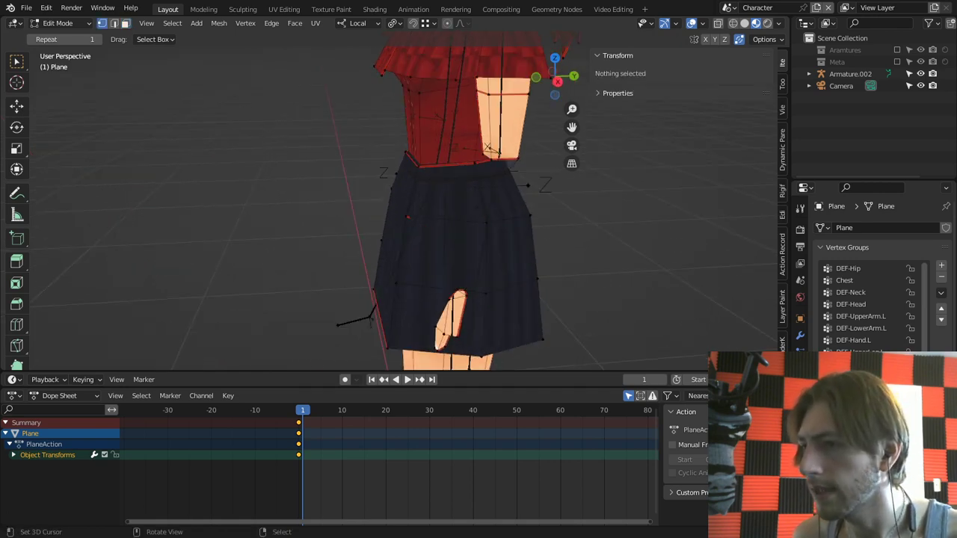
Step: Select the patch around the middle vertex on the skirt's left side and remove the DEF-UpperLeg.R and DEF-Hip weights
{"action": "right_click", "coordinate": [486, 294]}
{"action": "key", "text": "ctrl+KP_Add"}
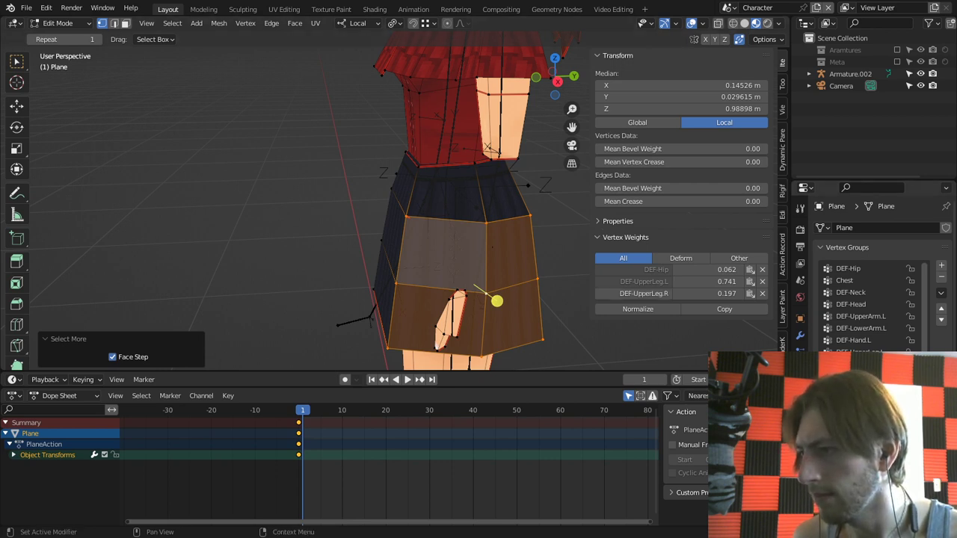
{"action": "left_click", "coordinate": [763, 293]}
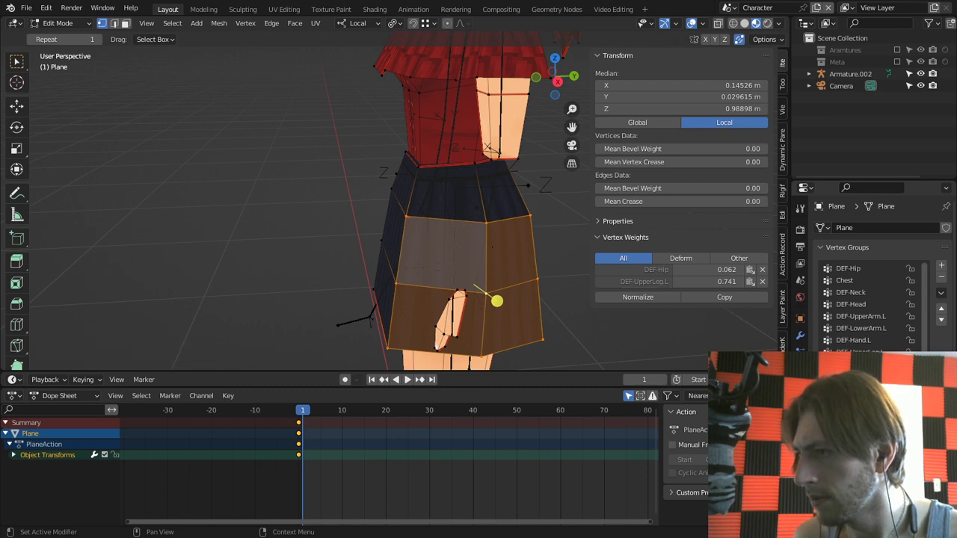
{"action": "left_click", "coordinate": [651, 270]}
{"action": "left_click", "coordinate": [762, 270]}
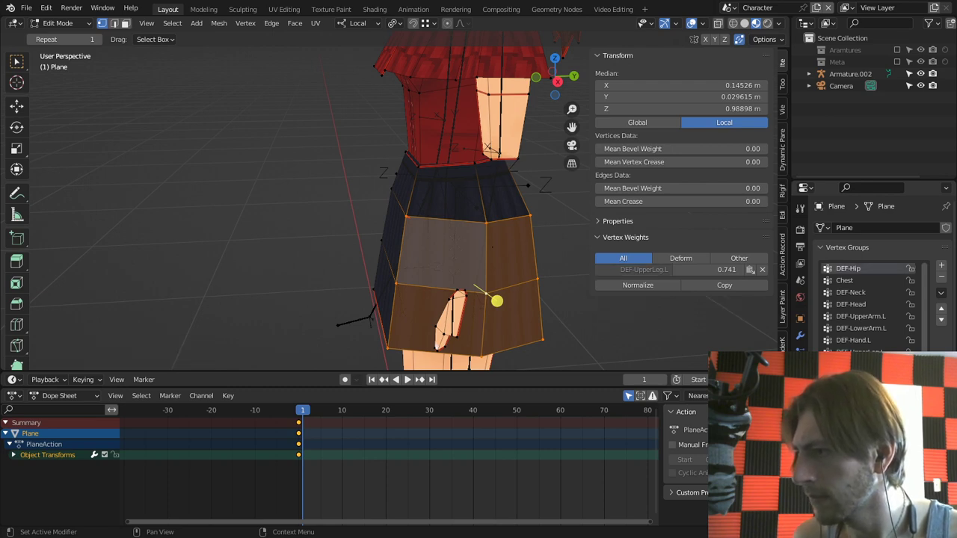
Step: Select the matching patch on the skirt's right side and remove the DEF-UpperLeg.L weight
{"action": "middle_click_drag", "start_coordinate": [374, 239], "coordinate": [561, 239]}
{"action": "middle_click_drag", "start_coordinate": [380, 204], "coordinate": [289, 250]}
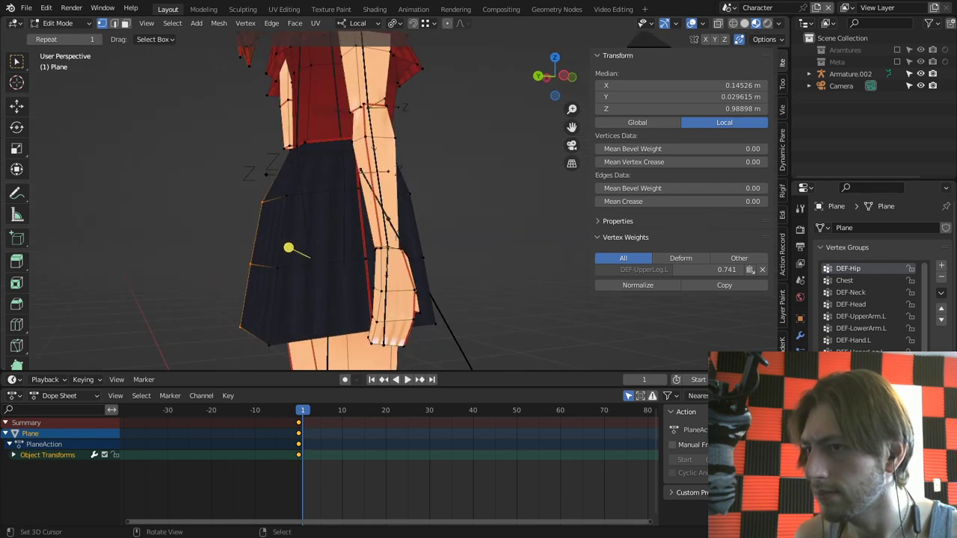
{"action": "left_click", "coordinate": [385, 252]}
{"action": "key", "text": "ctrl+KP_Add"}
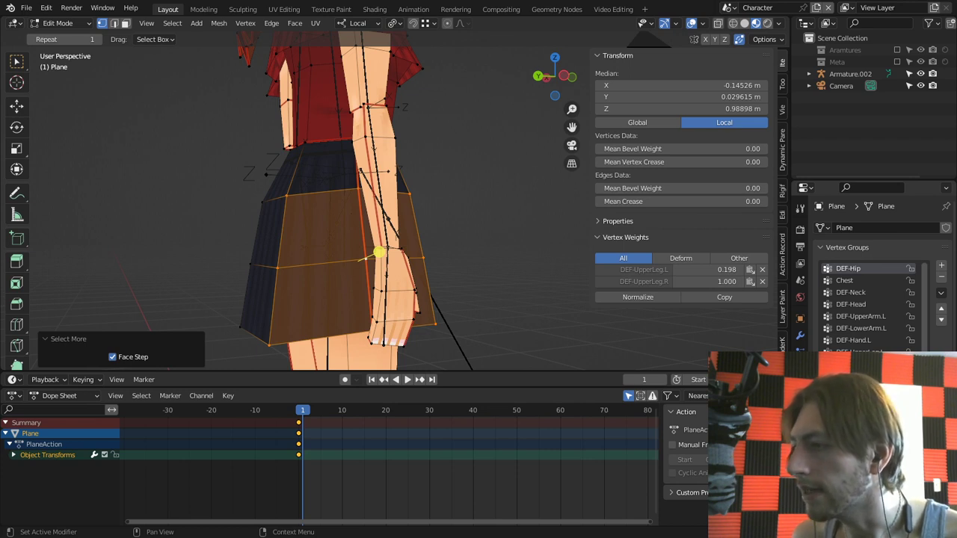
{"action": "left_click", "coordinate": [860, 353]}
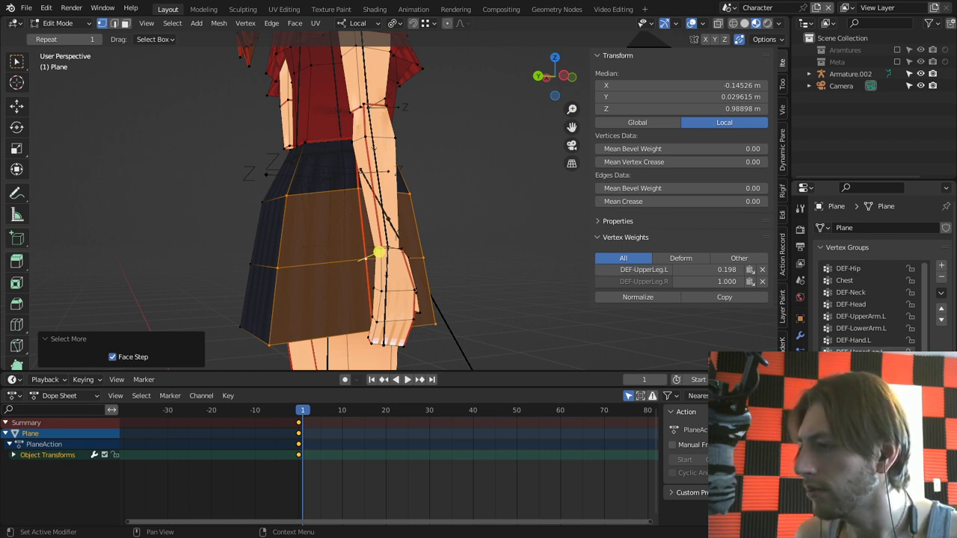
{"action": "left_click", "coordinate": [762, 269]}
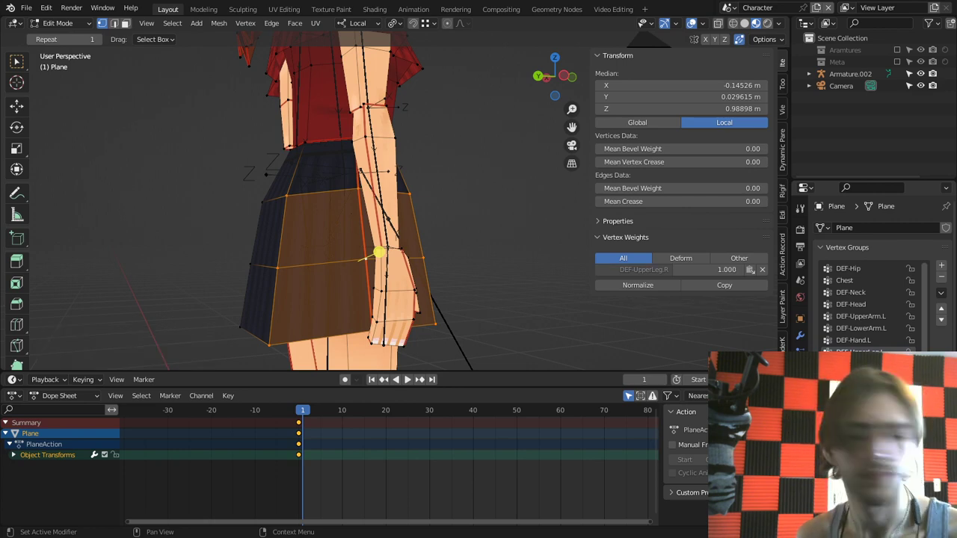
Step: Inspect the reweighted skirt in Object Mode and clear the rotation of the DEF-UpperLeg.R bone in Pose Mode
{"action": "key", "text": "Tab"}
{"action": "middle_click_drag", "start_coordinate": [372, 220], "coordinate": [218, 219]}
{"action": "scroll", "coordinate": [219, 219], "scroll_direction": "down", "scroll_amount": 2}
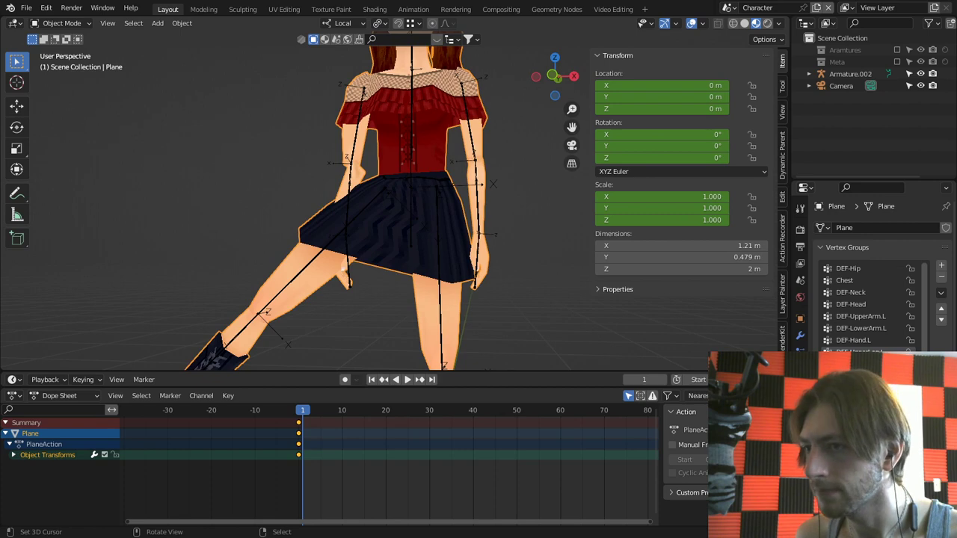
{"action": "right_click", "coordinate": [325, 251]}
{"action": "key", "text": "ctrl+Tab"}
{"action": "key", "text": "alt+r"}
Step: Test-rotate the DEF-UpperLeg.R bone backward, forward and inward to check the skirt's deformation, cancelling each rotation
{"action": "middle_click_drag", "start_coordinate": [351, 303], "coordinate": [474, 307]}
{"action": "key", "text": "r"}
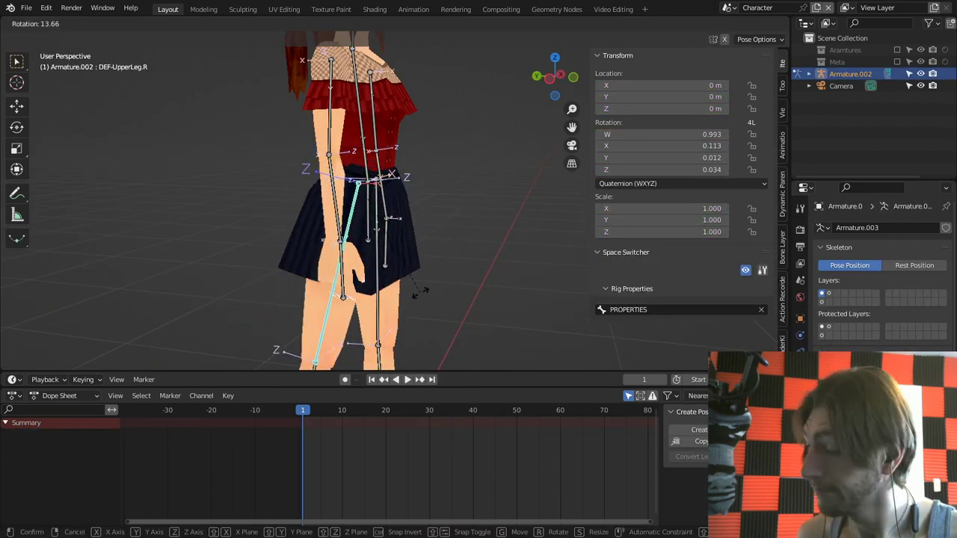
{"action": "key", "text": "Escape"}
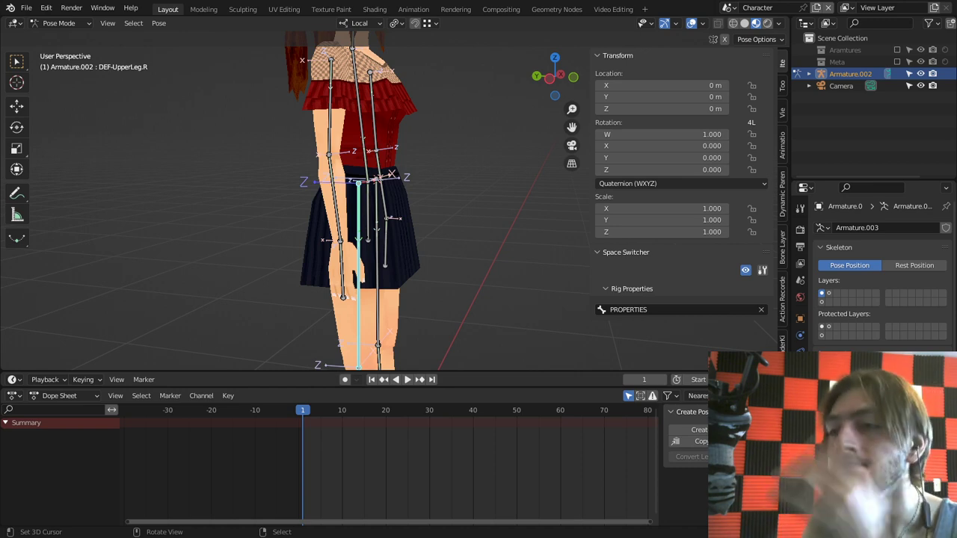
{"action": "scroll", "coordinate": [359, 202], "scroll_direction": "down", "scroll_amount": 4}
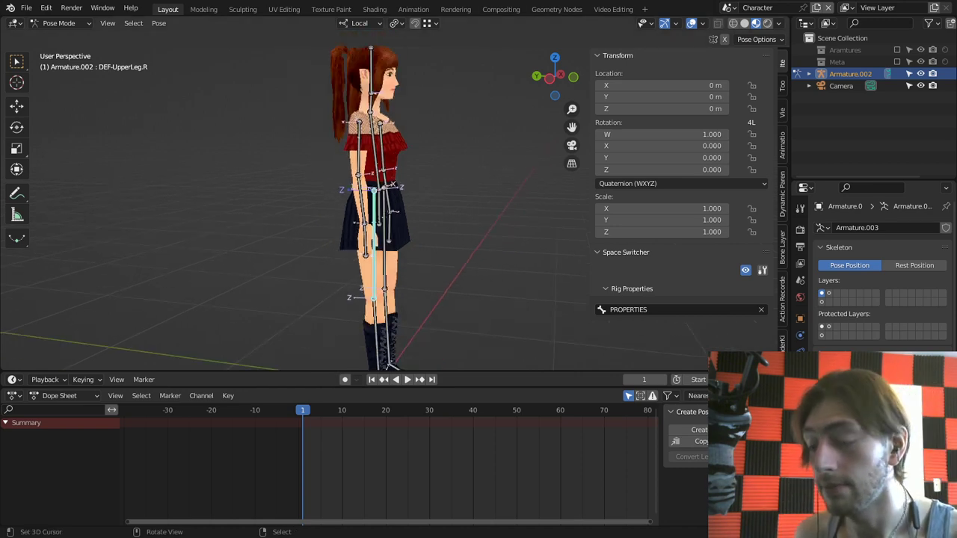
{"action": "key", "text": "r"}
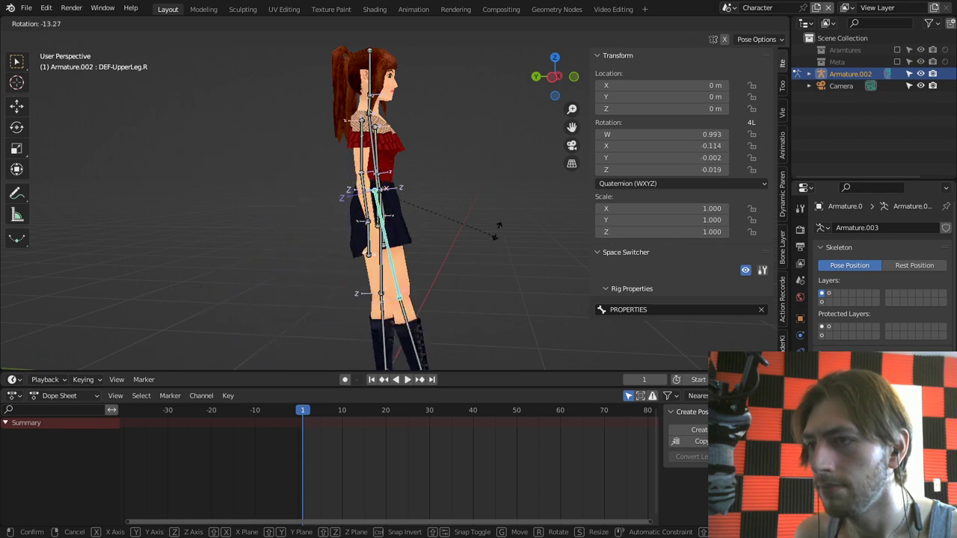
{"action": "key", "text": "Escape"}
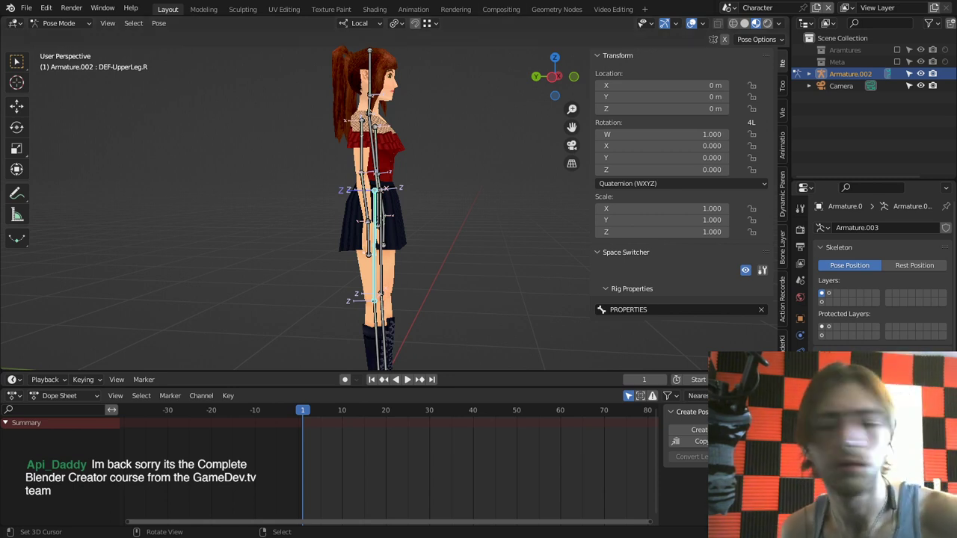
{"action": "scroll", "coordinate": [362, 210], "scroll_direction": "up", "scroll_amount": 3}
{"action": "middle_click_drag", "start_coordinate": [404, 210], "coordinate": [325, 210]}
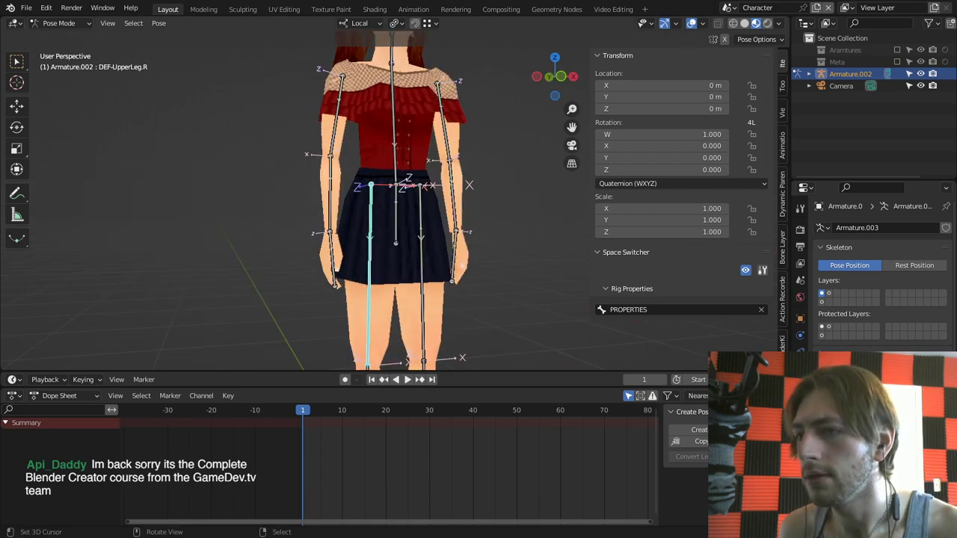
{"action": "key", "text": "r"}
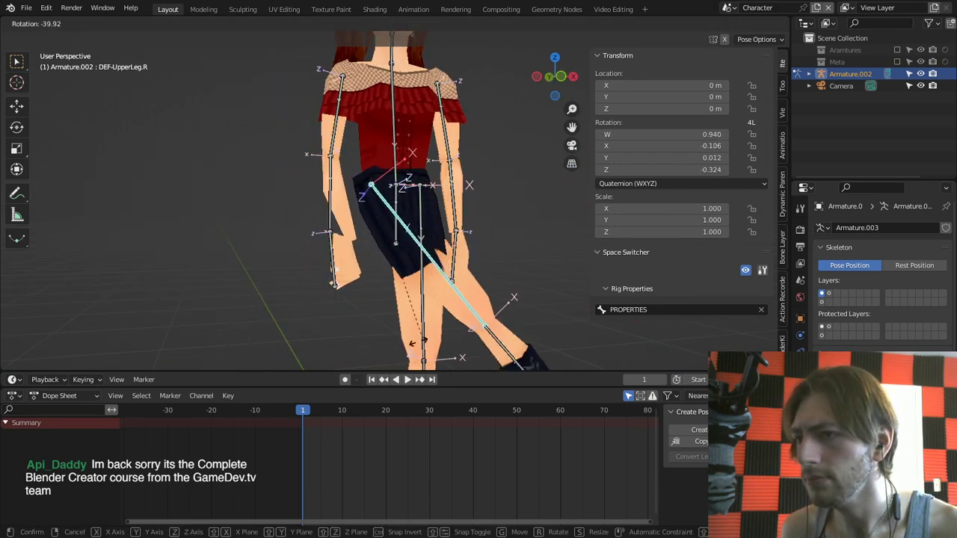
{"action": "key", "text": "Escape"}
Step: Test-rotate the DEF-UpperLeg.L bone and the left hand bone, cancelling each rotation
{"action": "right_click", "coordinate": [424, 258]}
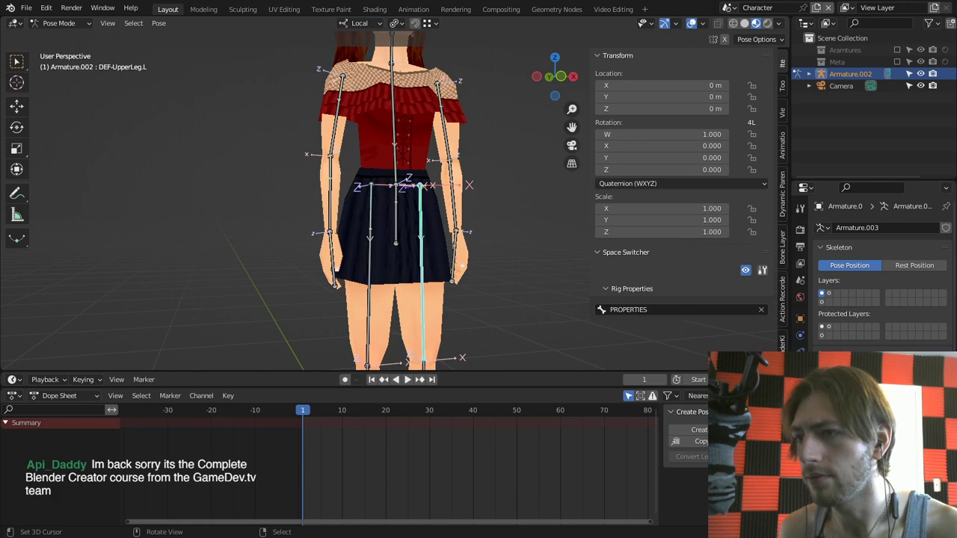
{"action": "scroll", "coordinate": [424, 258], "scroll_direction": "down", "scroll_amount": 2}
{"action": "key", "text": "r"}
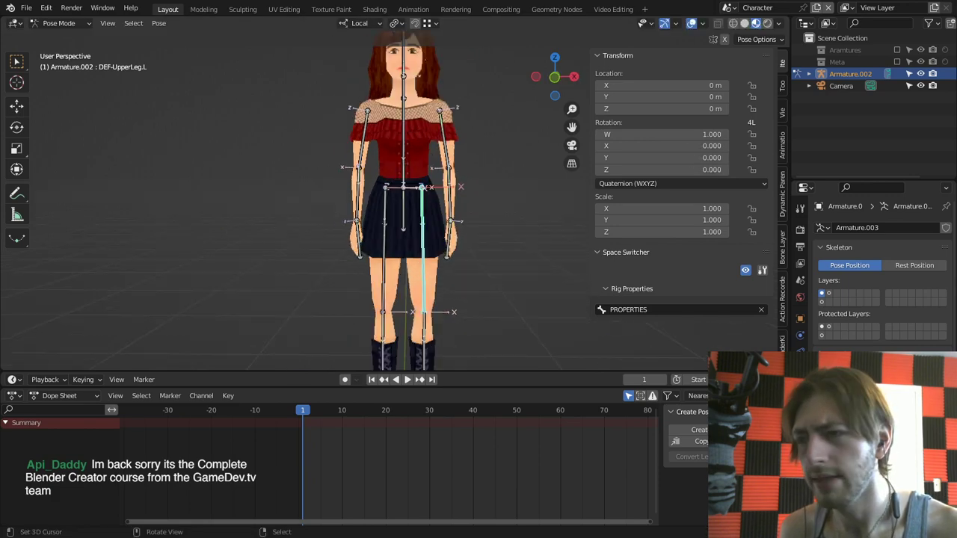
{"action": "right_click", "coordinate": [428, 324]}
{"action": "right_click", "coordinate": [450, 241]}
{"action": "key", "text": "r"}
{"action": "right_click", "coordinate": [495, 224]}
Step: Test-rotate the DEF-LowerArm.L and DEF-LowerArm.R bones, cancelling each rotation
{"action": "right_click", "coordinate": [450, 197]}
{"action": "key", "text": "r"}
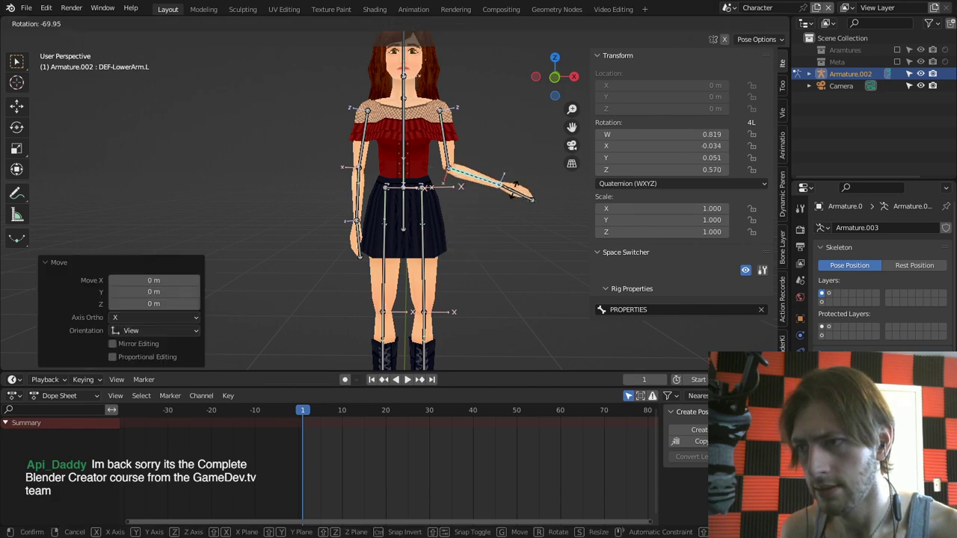
{"action": "right_click", "coordinate": [503, 196]}
{"action": "right_click", "coordinate": [352, 209]}
{"action": "right_click", "coordinate": [354, 212]}
{"action": "key", "text": "r"}
{"action": "right_click", "coordinate": [321, 211]}
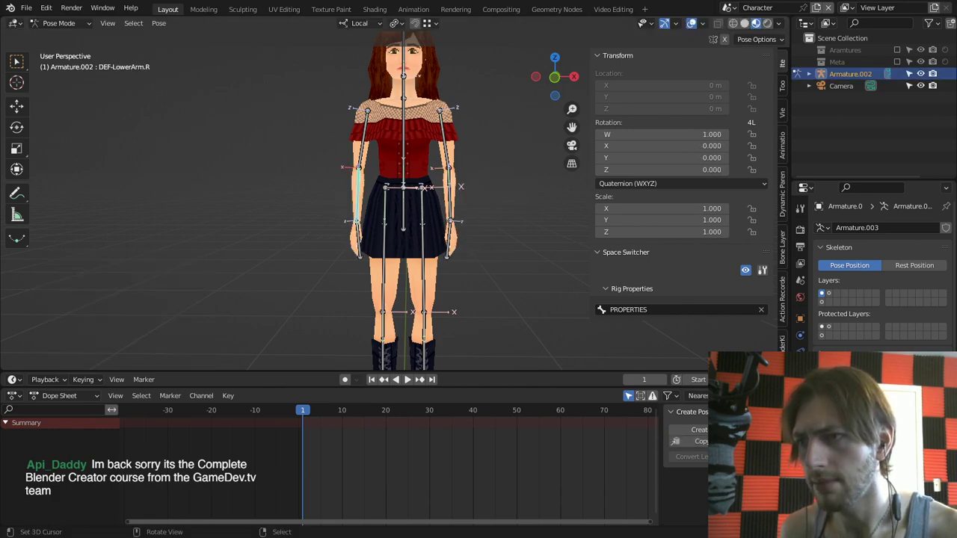
Step: Put the character mesh in Edit Mode with face selection and select the right forearm's linked faces to check their properties
{"action": "key", "text": "ctrl+Tab"}
{"action": "scroll", "coordinate": [321, 211], "scroll_direction": "up", "scroll_amount": 3}
{"action": "key", "text": "Tab"}
{"action": "key", "text": "Tab"}
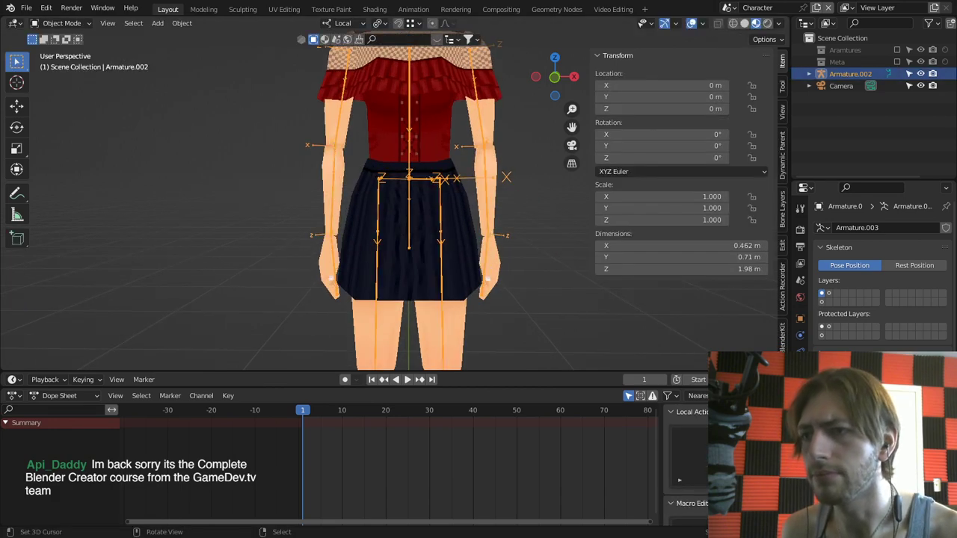
{"action": "right_click", "coordinate": [357, 217]}
{"action": "key", "text": "Tab"}
{"action": "key", "text": "3"}
{"action": "key", "text": "alt+a"}
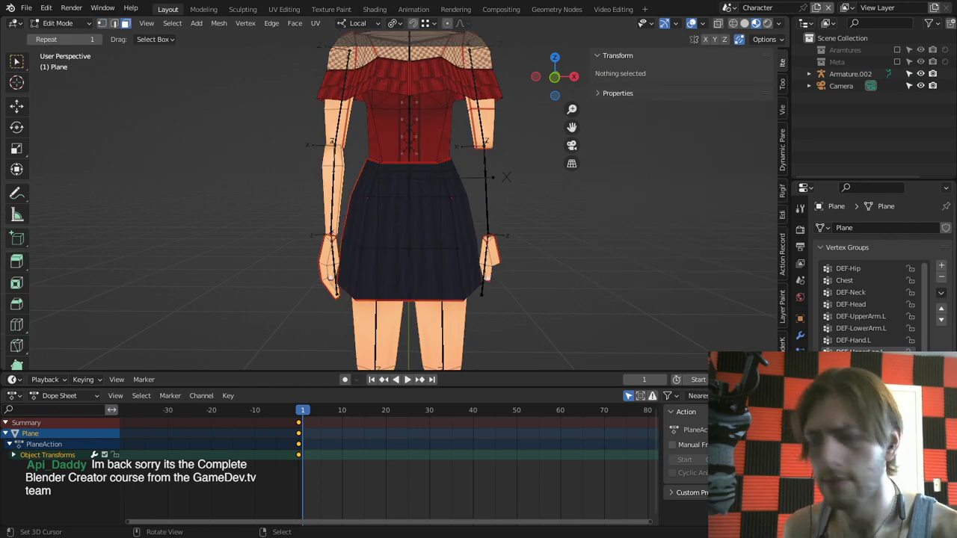
{"action": "key", "text": "l"}
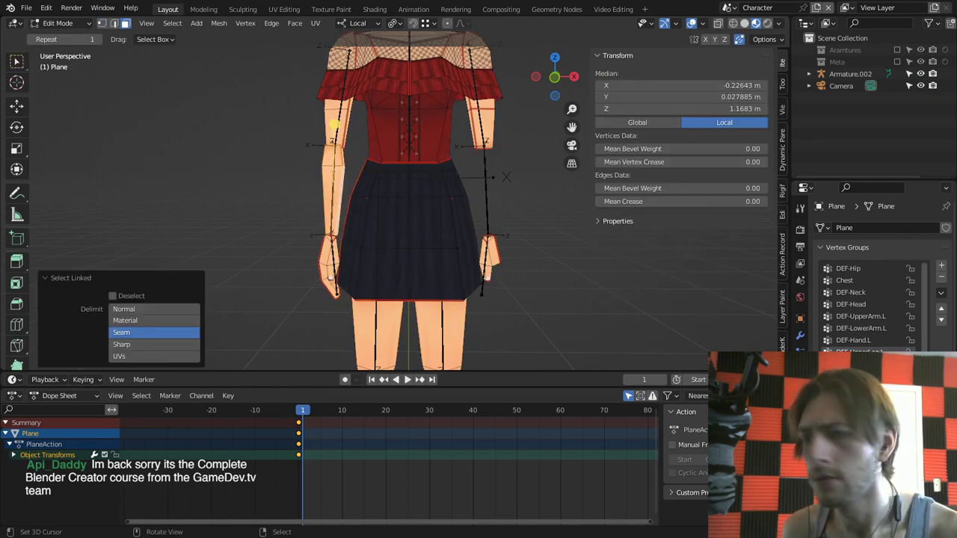
{"action": "left_click", "coordinate": [617, 220]}
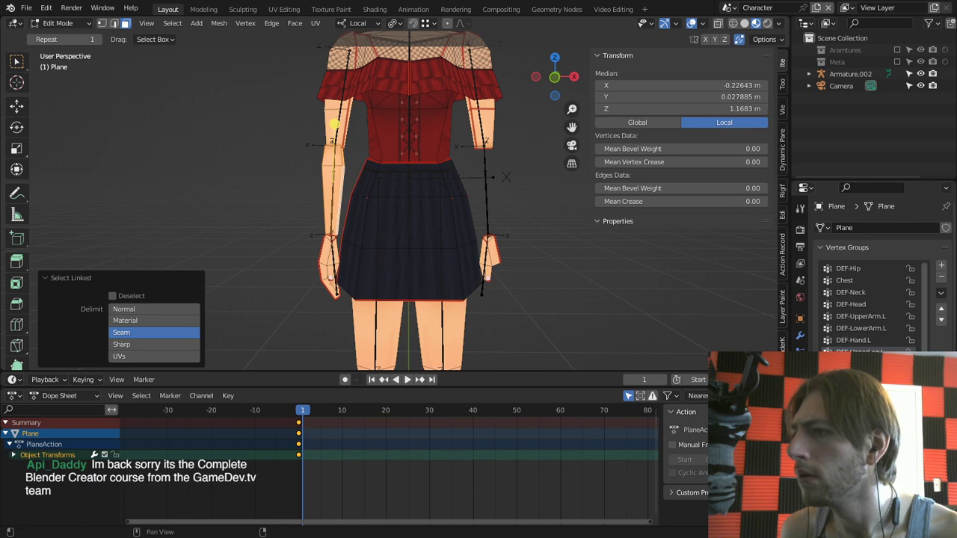
{"action": "middle_click_drag", "start_coordinate": [419, 195], "coordinate": [539, 195]}
{"action": "key", "text": "alt+a"}
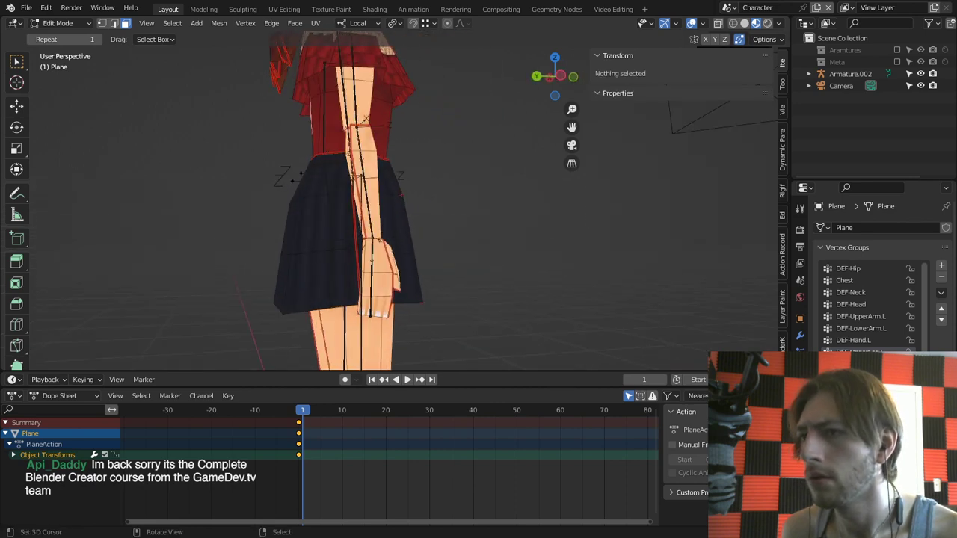
Step: Select the right forearm's linked vertices and remove their DEF-UpperLeg.R vertex weight
{"action": "left_click", "coordinate": [385, 194]}
{"action": "key", "text": "1"}
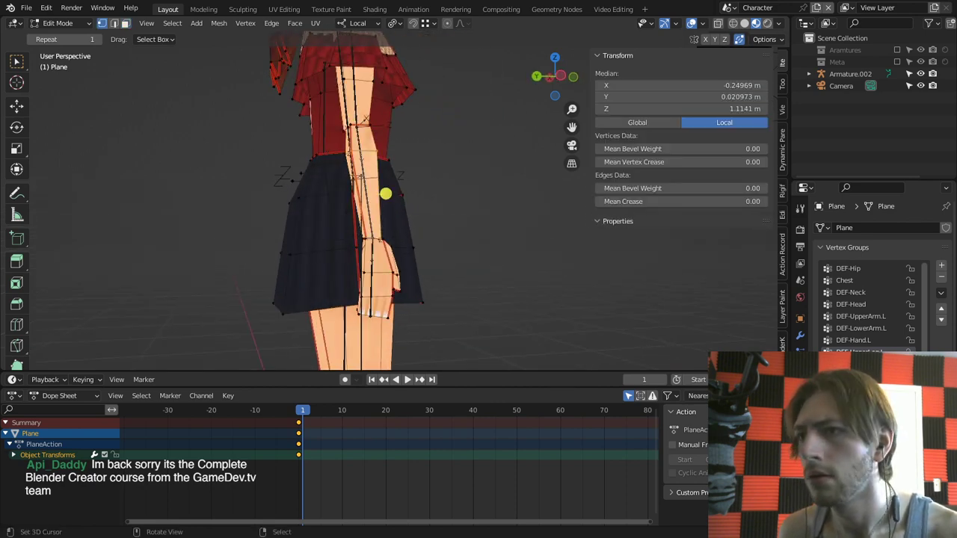
{"action": "left_click", "coordinate": [379, 149]}
{"action": "key", "text": "ctrl+l"}
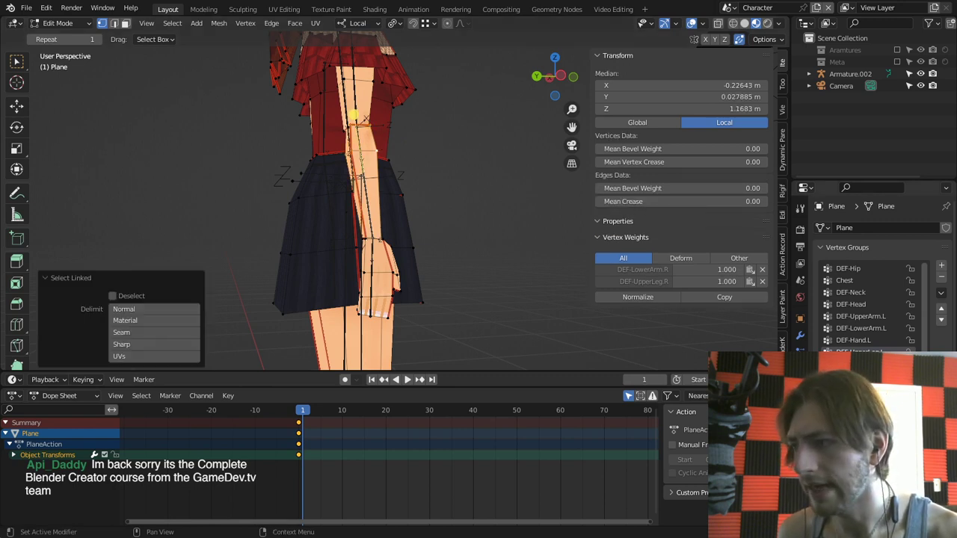
{"action": "left_click", "coordinate": [643, 282]}
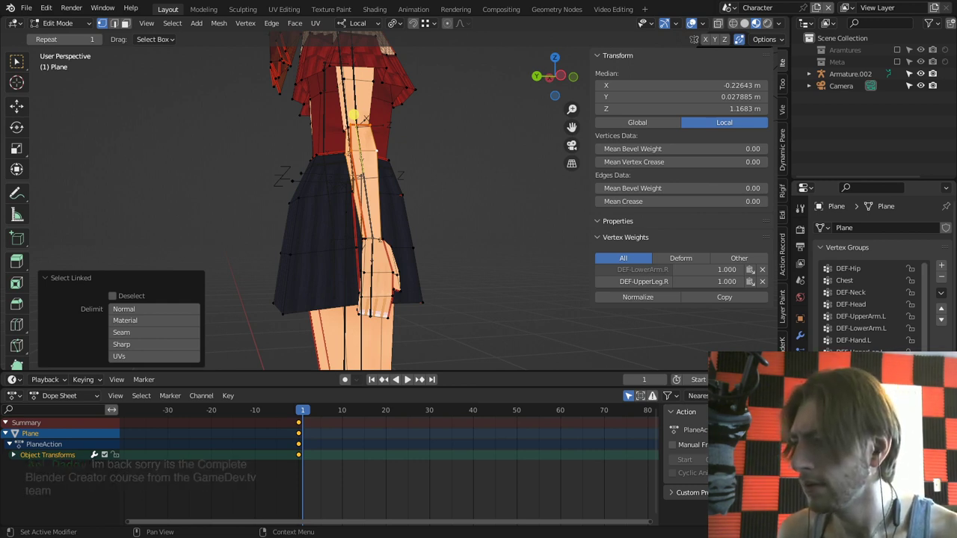
{"action": "left_click", "coordinate": [763, 282]}
{"action": "key", "text": "alt+a"}
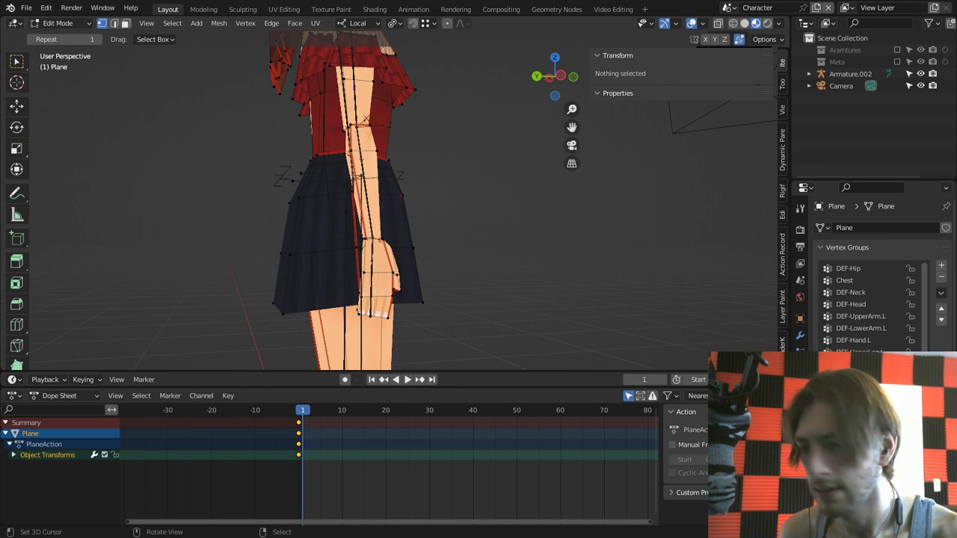
Step: Check the right hand's linked vertices, and test-rotate the DEF-LowerArm.R bone in Pose Mode, cancelling the rotation
{"action": "key", "text": "l"}
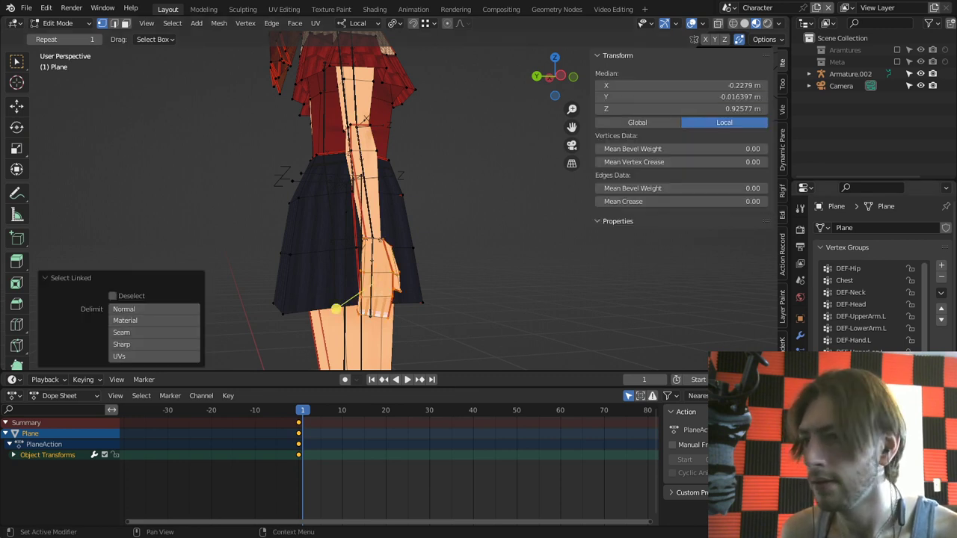
{"action": "left_click", "coordinate": [834, 389]}
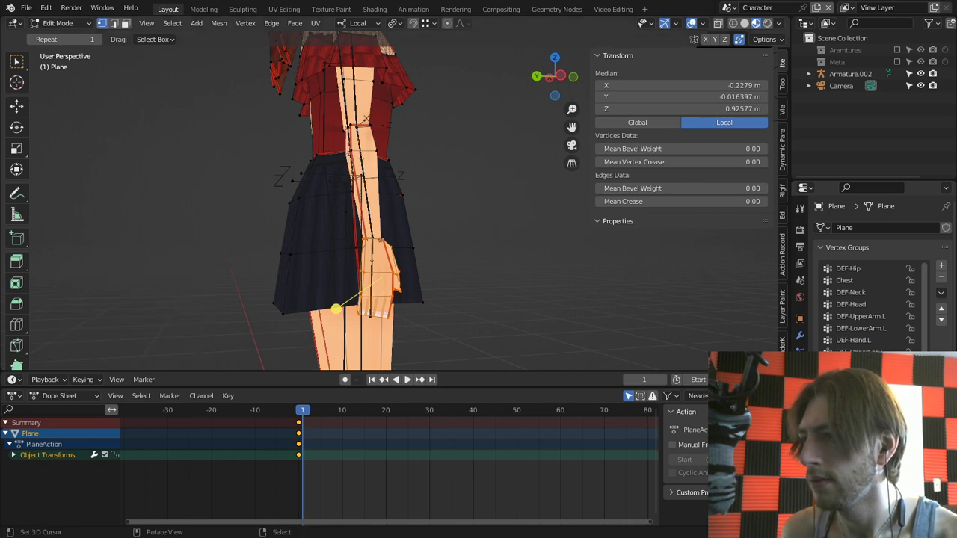
{"action": "key", "text": "ctrl+Tab"}
{"action": "left_click", "coordinate": [385, 242]}
{"action": "left_click", "coordinate": [371, 258]}
{"action": "key", "text": "ctrl+Tab"}
{"action": "key", "text": "r"}
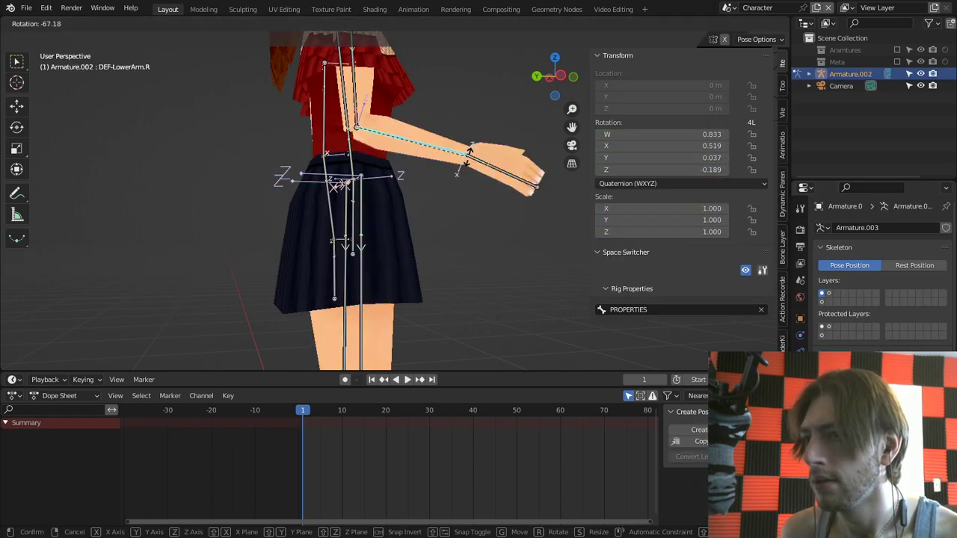
{"action": "key", "text": "Escape"}
Step: Test-rotate the right hand bone, cancelling the rotation
{"action": "right_click", "coordinate": [364, 294]}
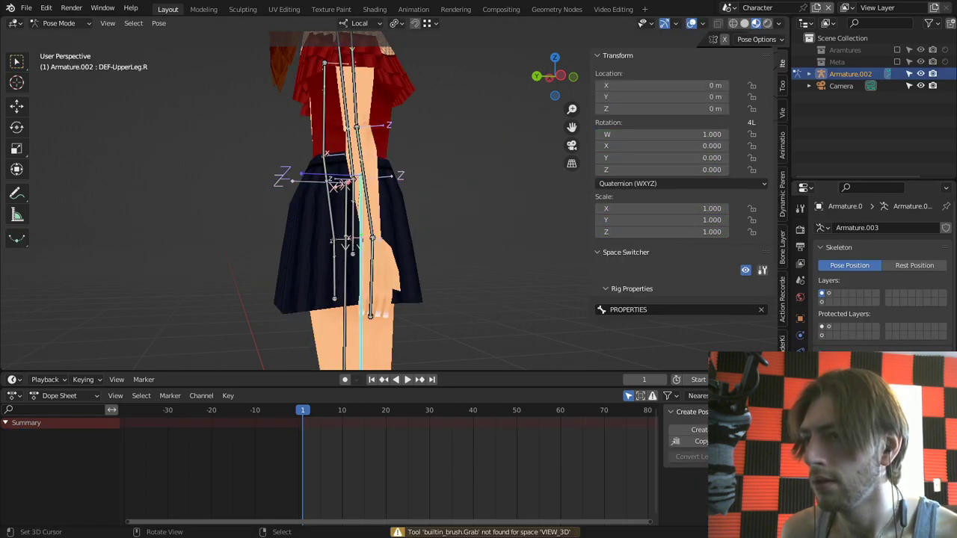
{"action": "right_click", "coordinate": [370, 288]}
{"action": "key", "text": "r"}
{"action": "key", "text": "Escape"}
Step: Rotate the DEF-UpperLeg.R bone forward by 57.5° and the DEF-UpperLeg.L bone backward by 34.1° to check the skirt's deformation
{"action": "right_click", "coordinate": [362, 314]}
{"action": "key", "text": "r"}
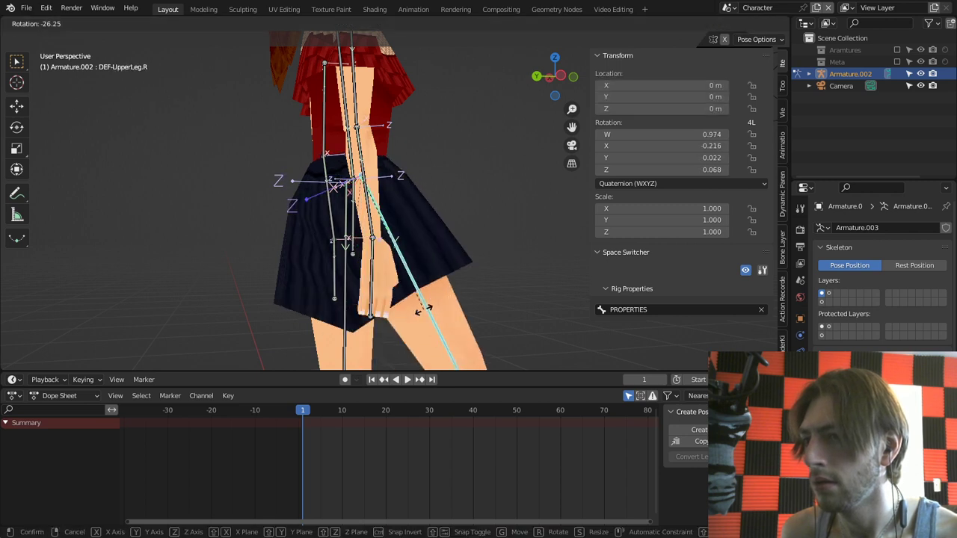
{"action": "key", "text": "Return"}
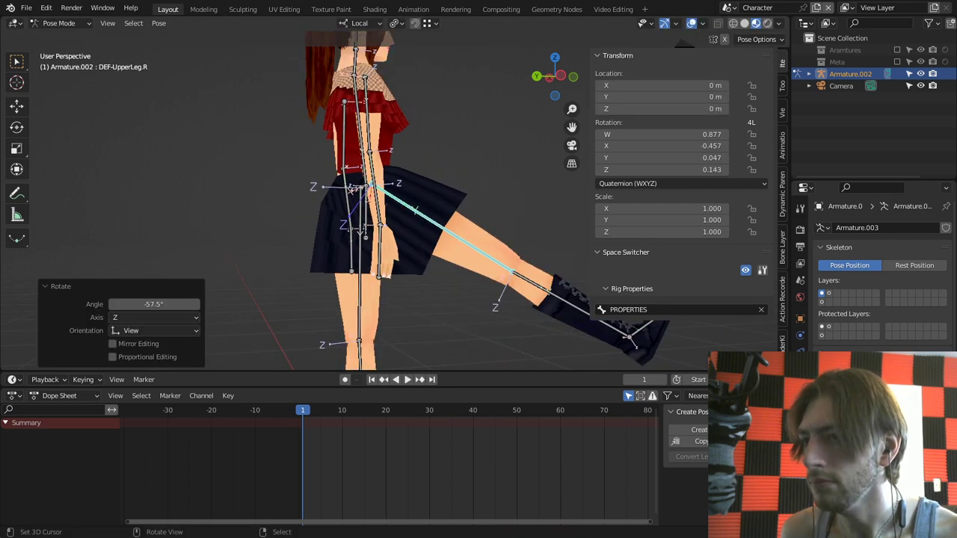
{"action": "right_click", "coordinate": [359, 307]}
{"action": "key", "text": "r"}
{"action": "left_click", "coordinate": [294, 292]}
{"action": "middle_click_drag", "start_coordinate": [295, 292], "coordinate": [217, 293]}
{"action": "key", "text": "r"}
{"action": "right_click", "coordinate": [321, 292]}
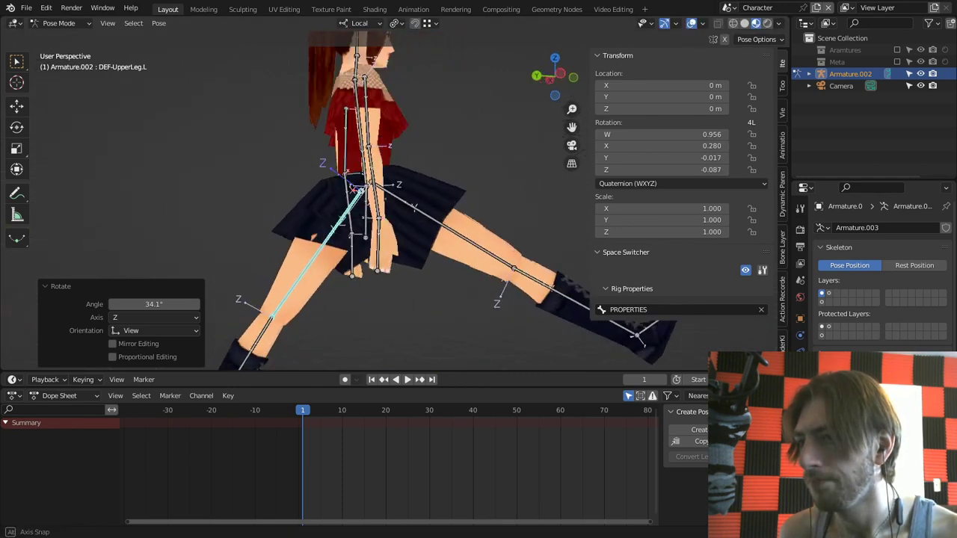
Step: Select all bones of the armature and clear their rotation
{"action": "middle_click_drag", "start_coordinate": [419, 213], "coordinate": [449, 214]}
{"action": "key", "text": "a"}
{"action": "key", "text": "alt+r"}
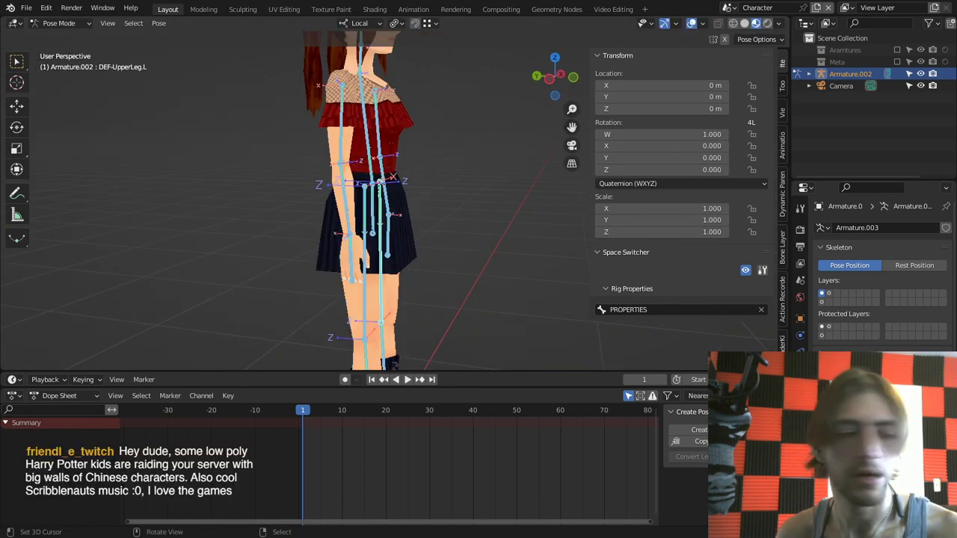
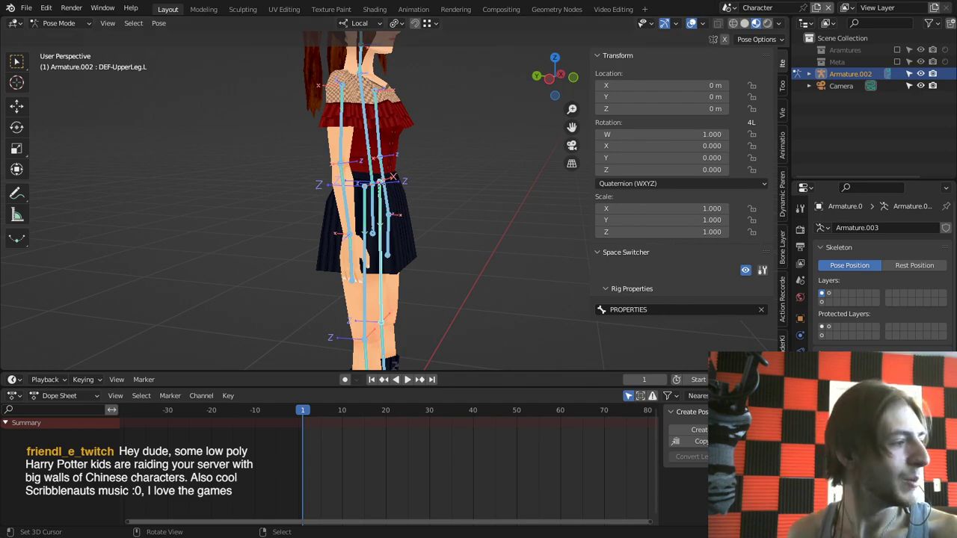
Step: Switch to Discord and open the ban dialog for the member flooding the wip channel with repeated Chinese text
{"action": "key", "text": "alt+Tab"}
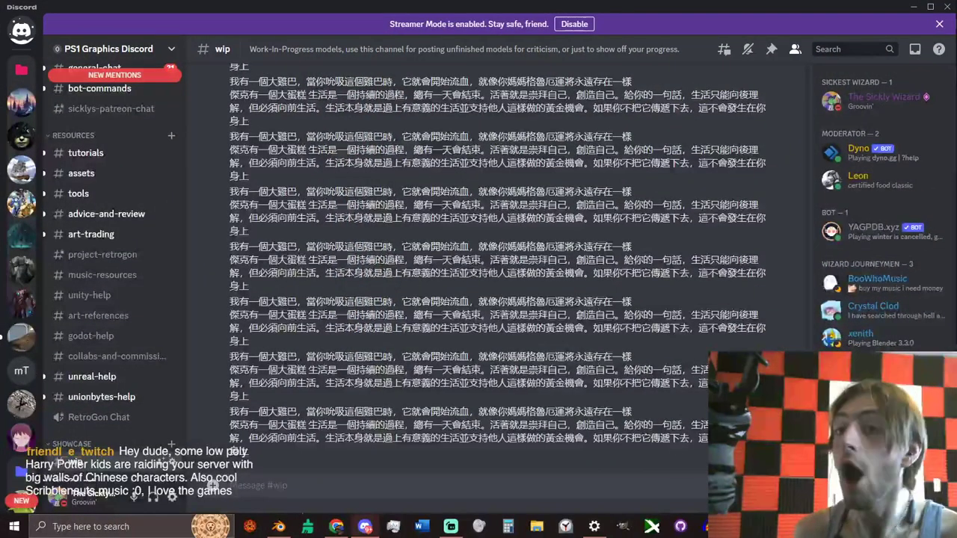
{"action": "scroll", "coordinate": [478, 269], "scroll_direction": "up", "scroll_amount": 10}
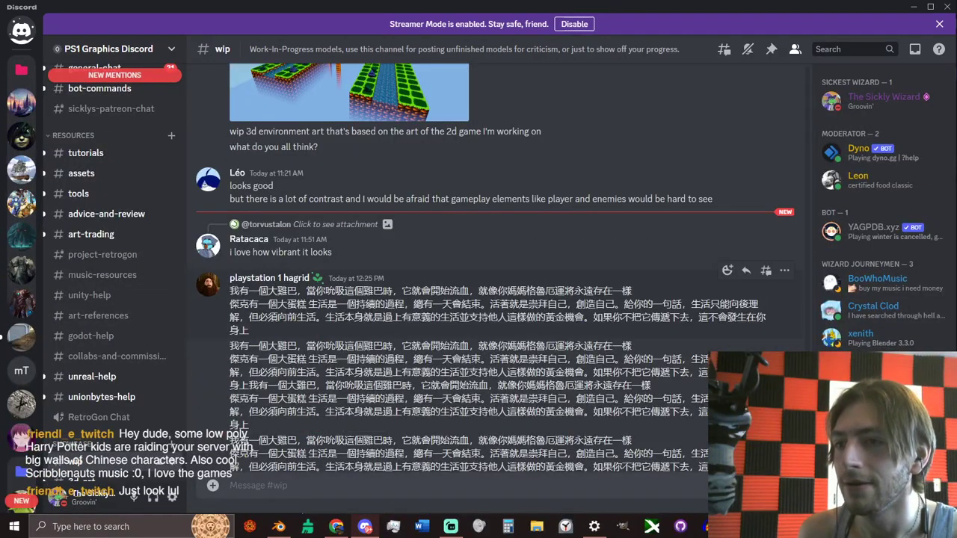
{"action": "right_click", "coordinate": [225, 279]}
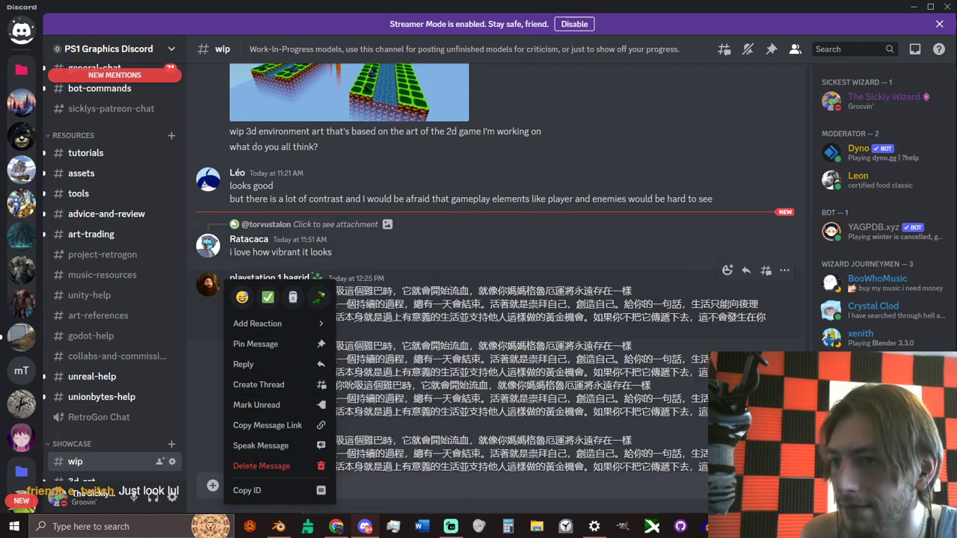
{"action": "left_click", "coordinate": [299, 269]}
{"action": "right_click", "coordinate": [296, 272]}
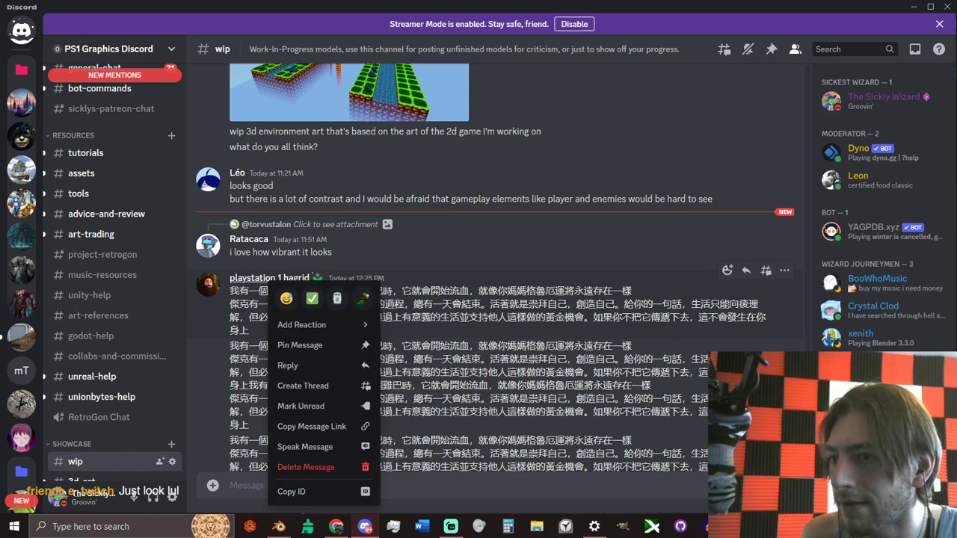
{"action": "right_click", "coordinate": [250, 279]}
{"action": "left_click", "coordinate": [299, 443]}
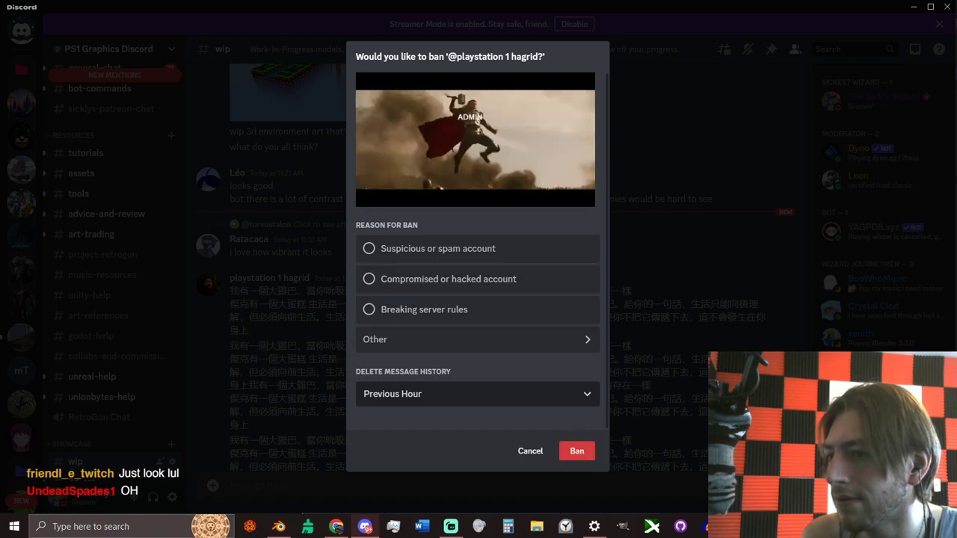
Step: Set the message history deletion to Previous 7 Days and ban the member
{"action": "left_click", "coordinate": [478, 393]}
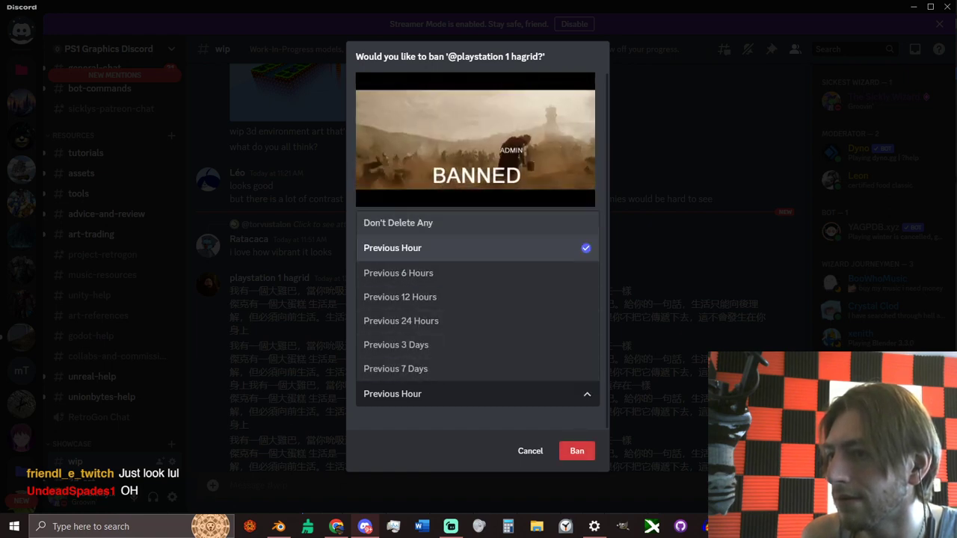
{"action": "left_click", "coordinate": [477, 394]}
{"action": "left_click", "coordinate": [477, 394]}
{"action": "left_click", "coordinate": [396, 369]}
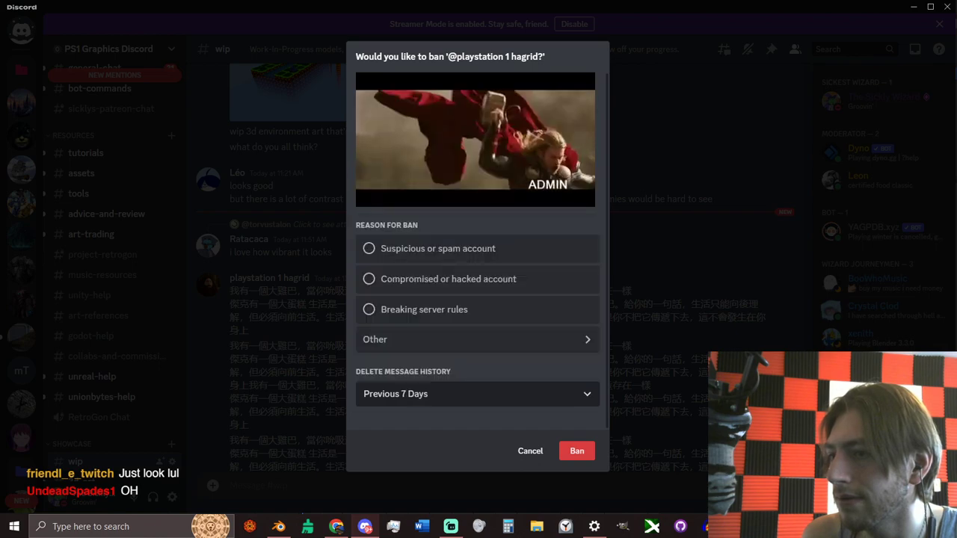
{"action": "left_click", "coordinate": [576, 451]}
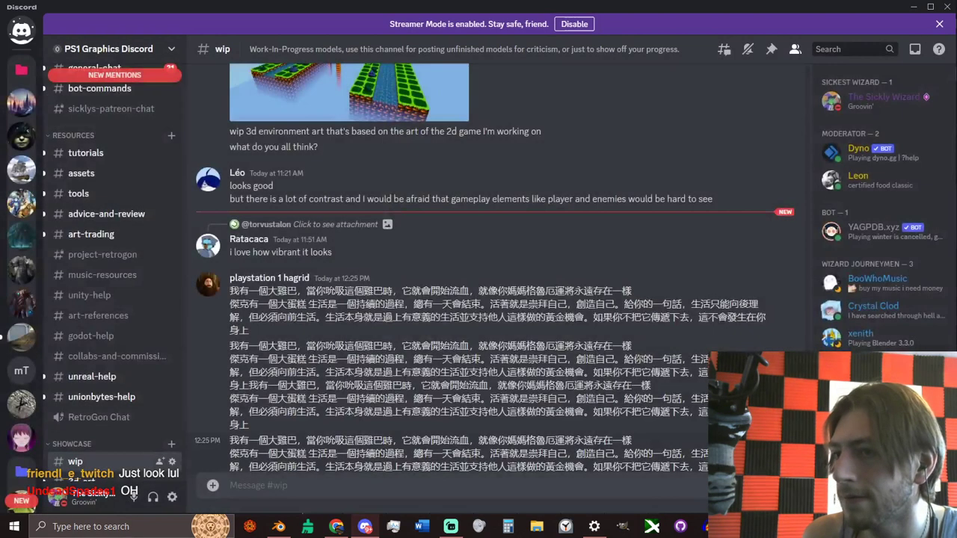
Step: Open the general-chat channel and ban the member spamming bearded-face emojis below the 12:23 PM pale-face emoji post
{"action": "scroll", "coordinate": [112, 176], "scroll_direction": "up", "scroll_amount": 5}
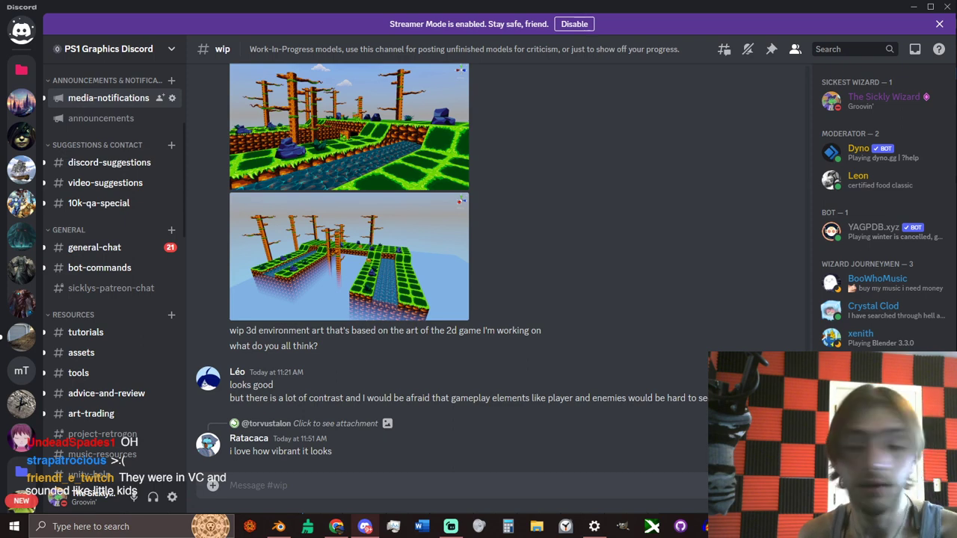
{"action": "left_click", "coordinate": [94, 248]}
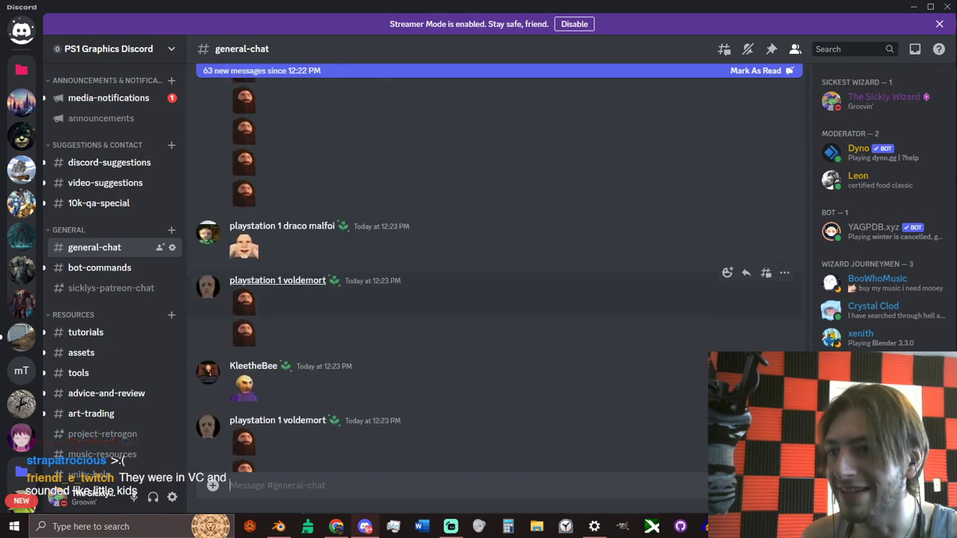
{"action": "right_click", "coordinate": [278, 281]}
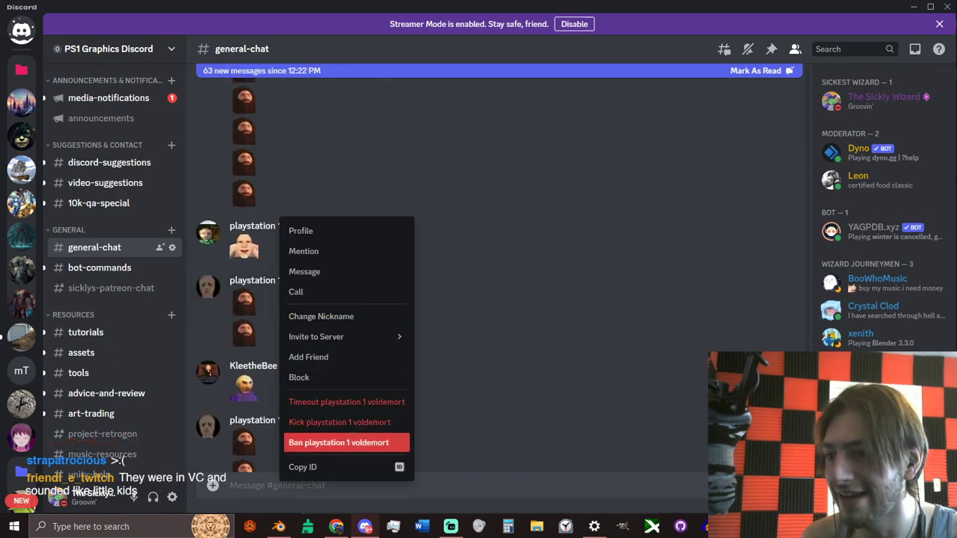
{"action": "left_click", "coordinate": [338, 443]}
{"action": "left_click", "coordinate": [575, 451]}
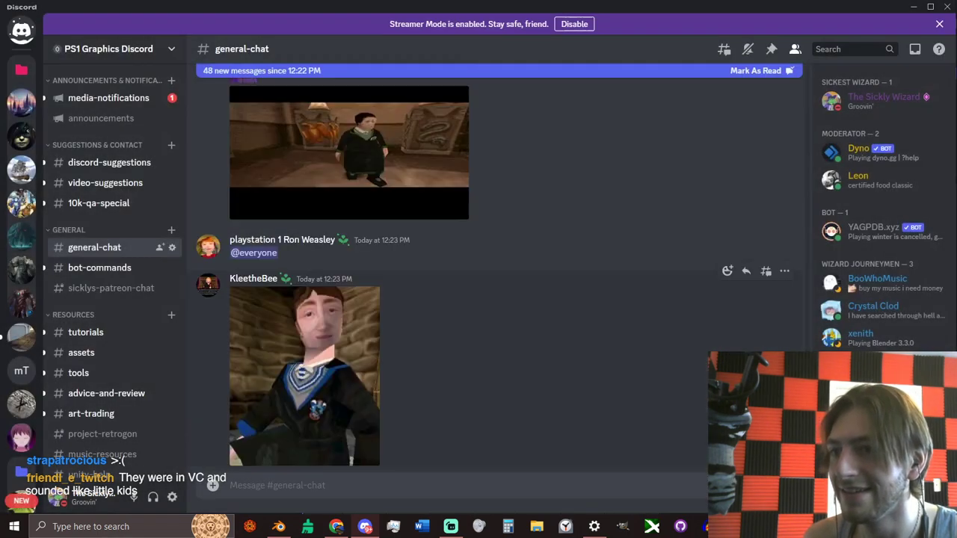
Step: Ban the member who posted the robed student image in general-chat, deleting their message history for the Previous Hour
{"action": "right_click", "coordinate": [264, 279]}
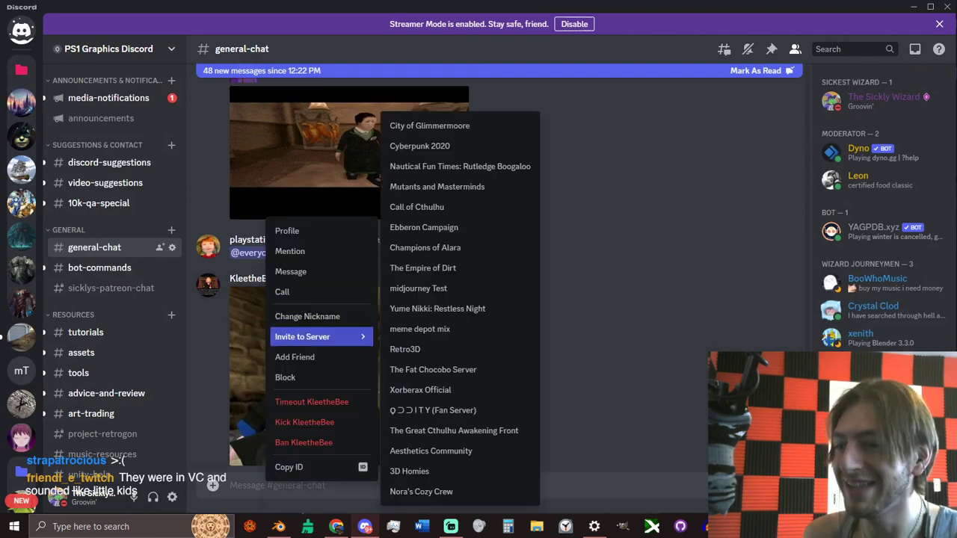
{"action": "left_click", "coordinate": [322, 443]}
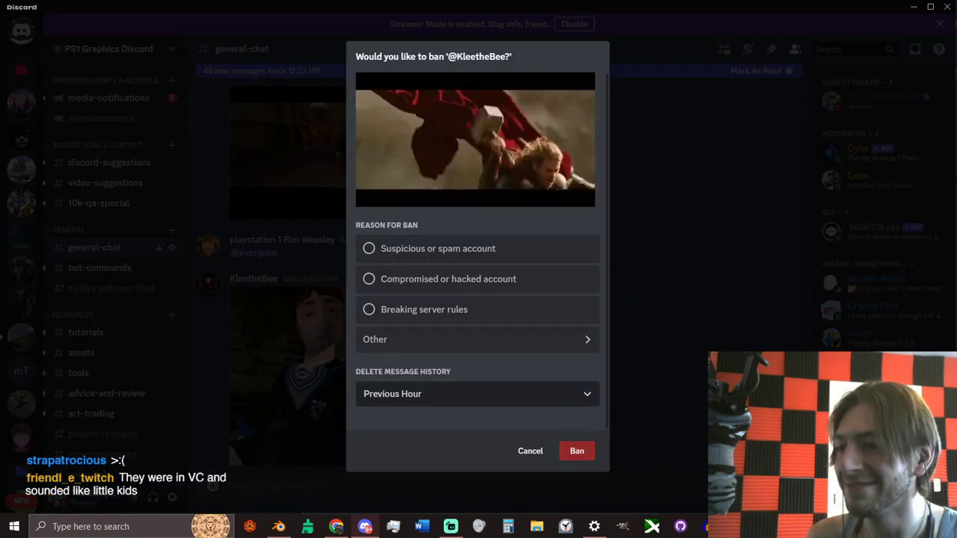
{"action": "left_click", "coordinate": [576, 451]}
{"action": "scroll", "coordinate": [448, 336], "scroll_direction": "up", "scroll_amount": 3}
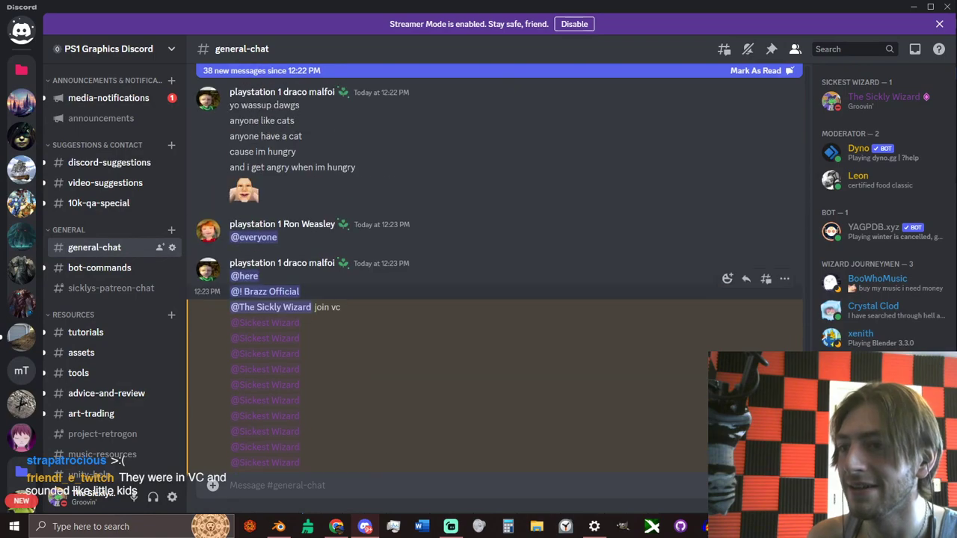
{"action": "right_click", "coordinate": [322, 263]}
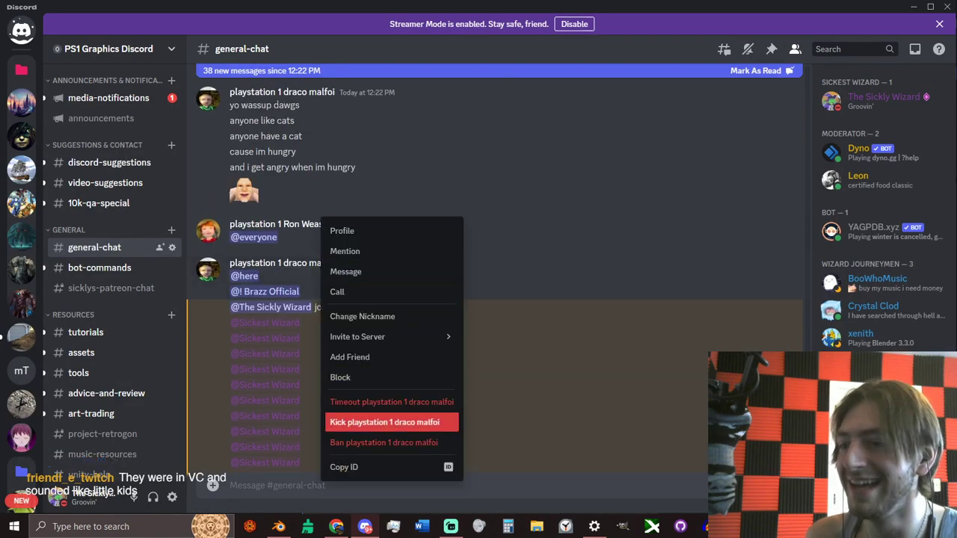
{"action": "left_click", "coordinate": [384, 443]}
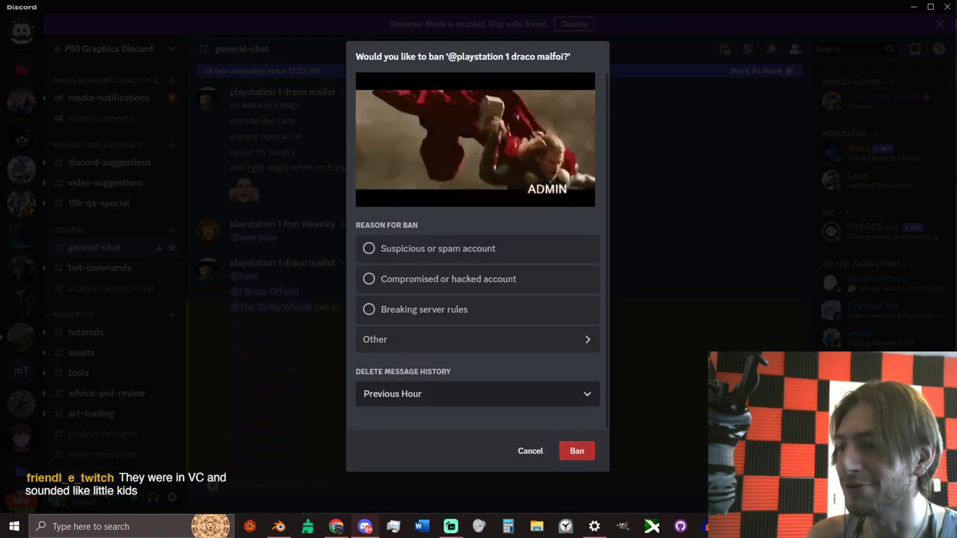
{"action": "left_click", "coordinate": [577, 451]}
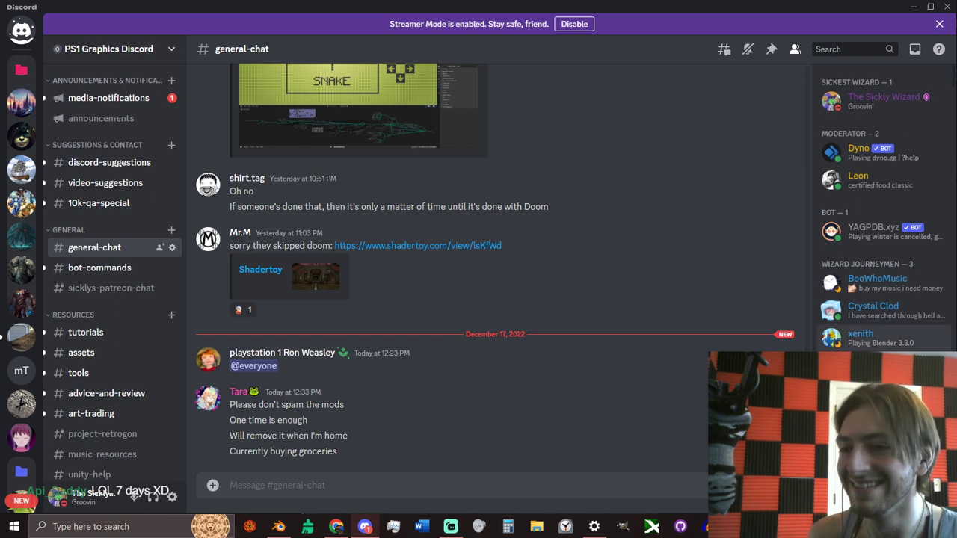
{"action": "scroll", "coordinate": [112, 284], "scroll_direction": "down", "scroll_amount": 3}
{"action": "scroll", "coordinate": [112, 224], "scroll_direction": "down", "scroll_amount": 1}
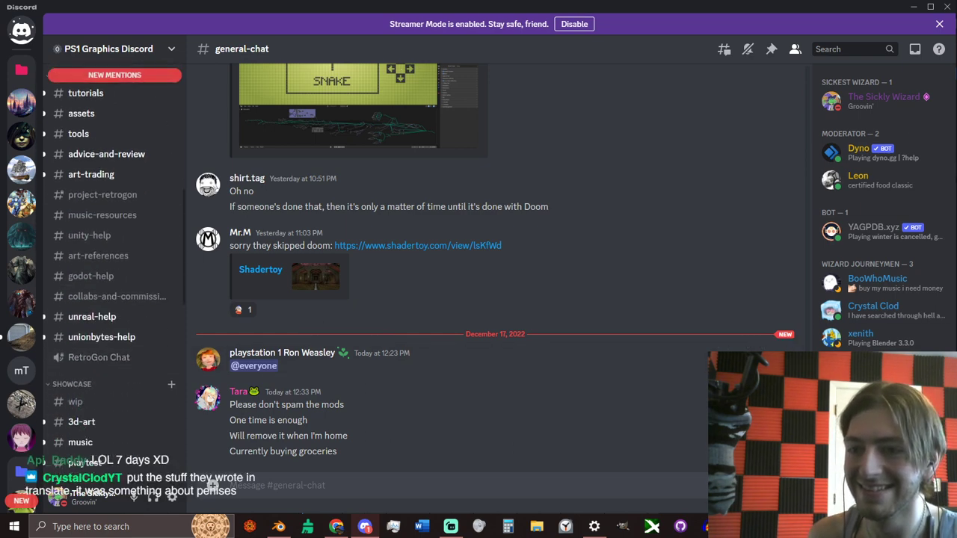
{"action": "scroll", "coordinate": [112, 225], "scroll_direction": "up", "scroll_amount": 4}
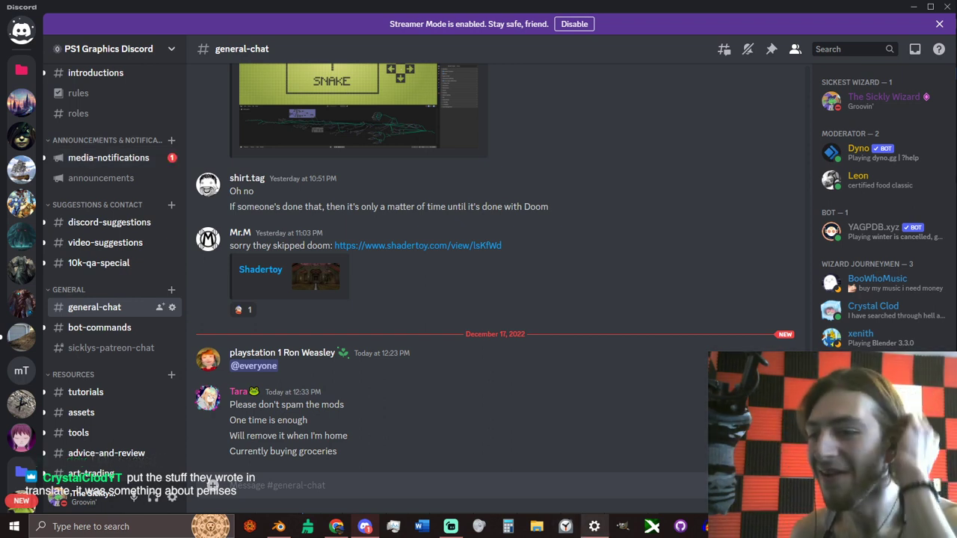
{"action": "mouse_move", "coordinate": [594, 526]}
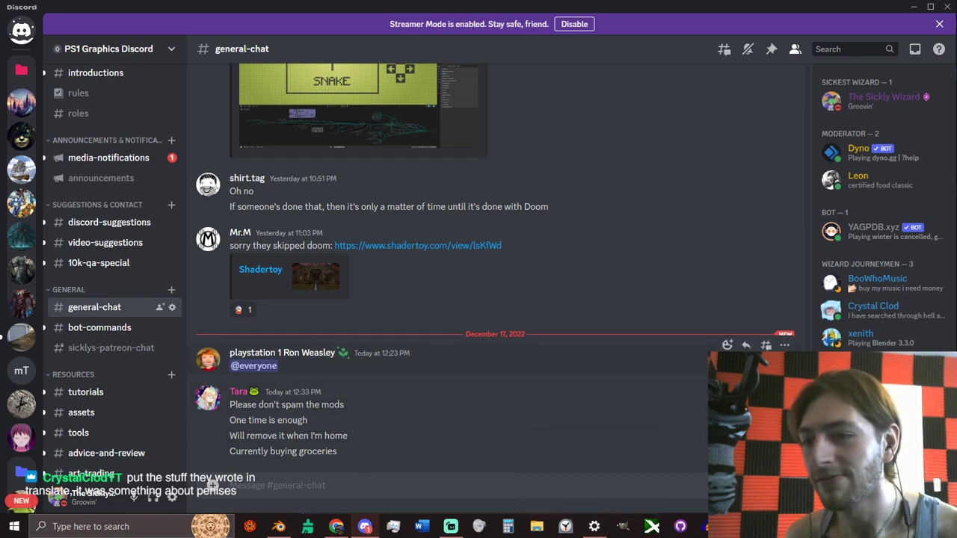
{"action": "right_click", "coordinate": [319, 353]}
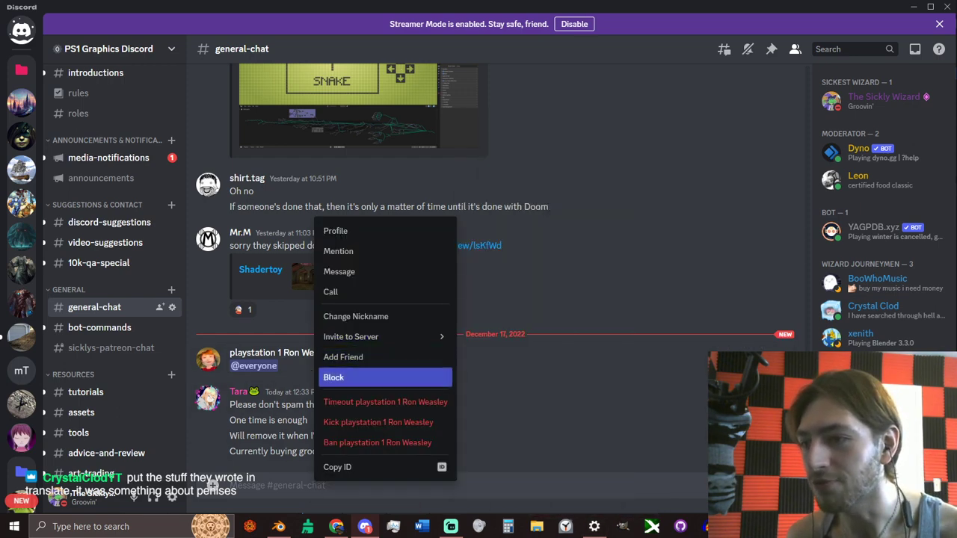
{"action": "left_click", "coordinate": [377, 443]}
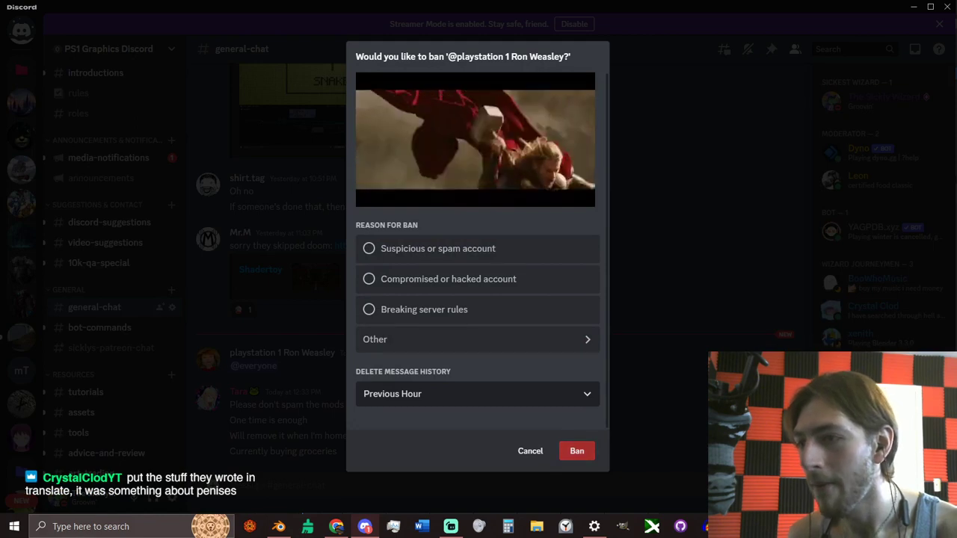
{"action": "left_click", "coordinate": [577, 451]}
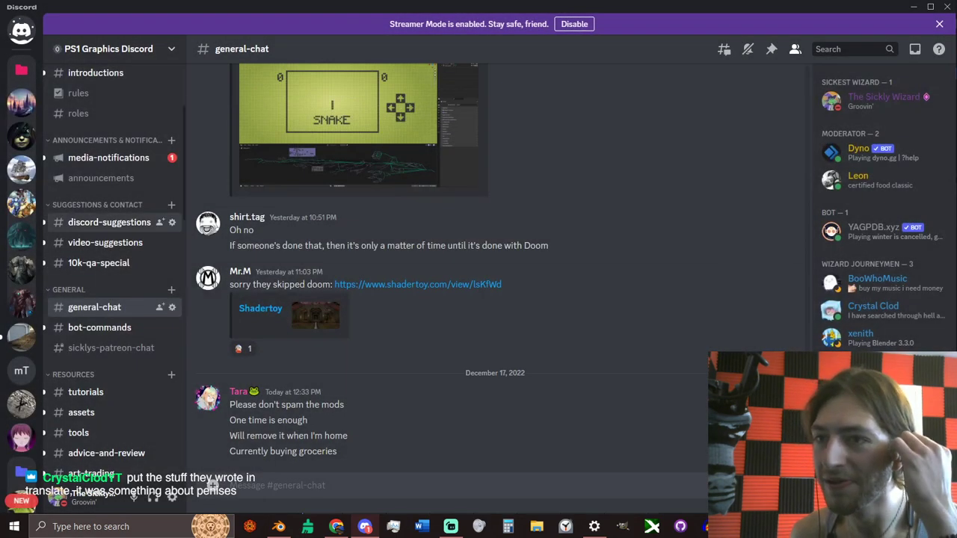
Step: Check the media-notifications, discord-suggestions, video-suggestions and 10k-qa-special channels for leftover spam
{"action": "scroll", "coordinate": [112, 411], "scroll_direction": "down", "scroll_amount": 2}
{"action": "scroll", "coordinate": [112, 334], "scroll_direction": "down", "scroll_amount": 3}
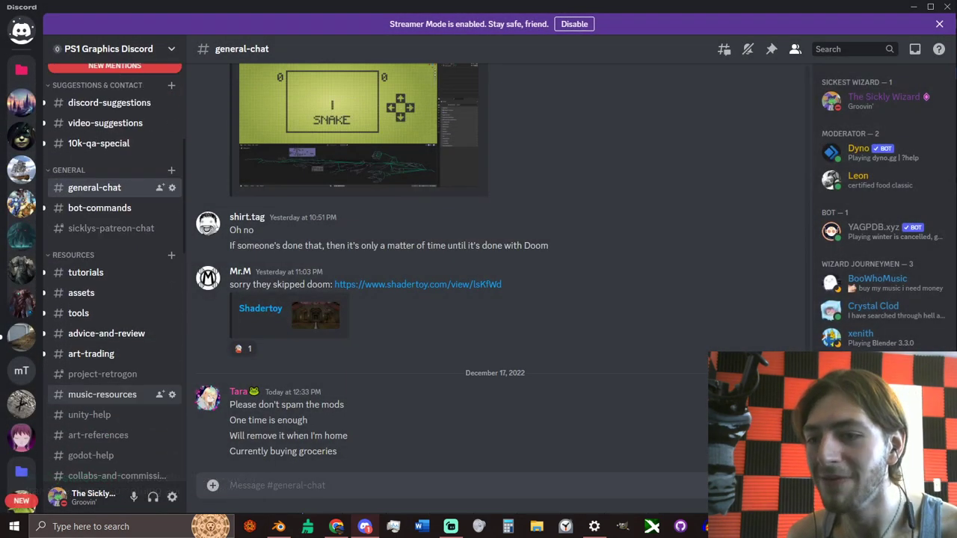
{"action": "scroll", "coordinate": [112, 217], "scroll_direction": "up", "scroll_amount": 6}
{"action": "left_click", "coordinate": [108, 217]}
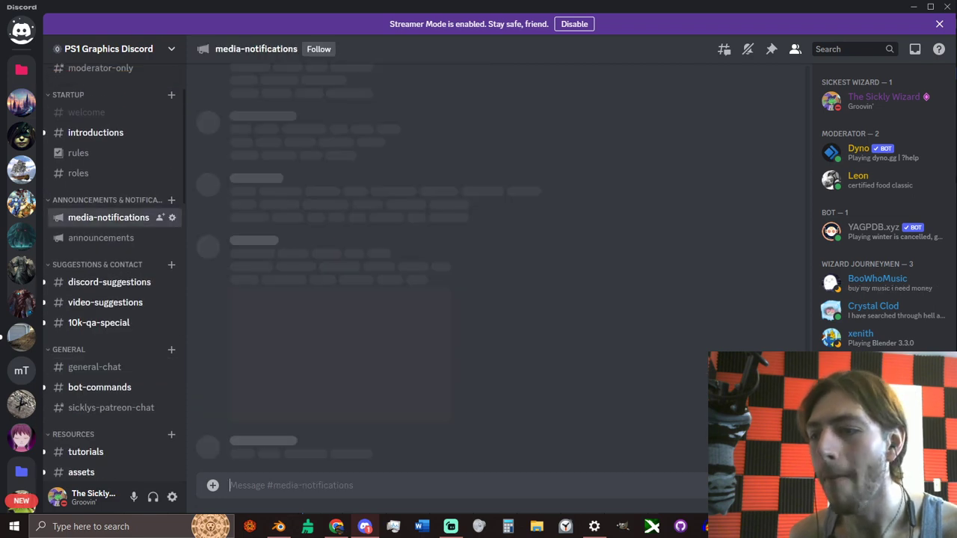
{"action": "scroll", "coordinate": [112, 209], "scroll_direction": "down", "scroll_amount": 3}
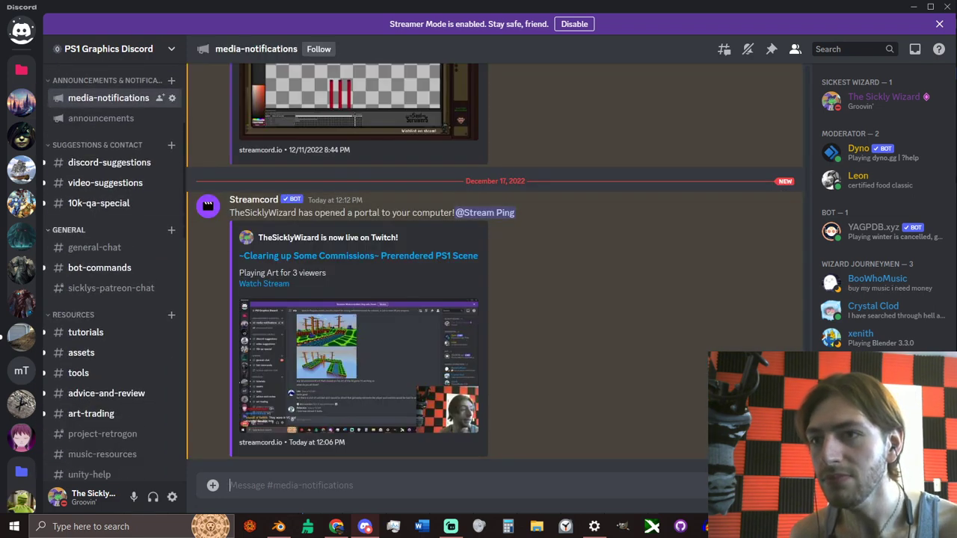
{"action": "left_click", "coordinate": [109, 162]}
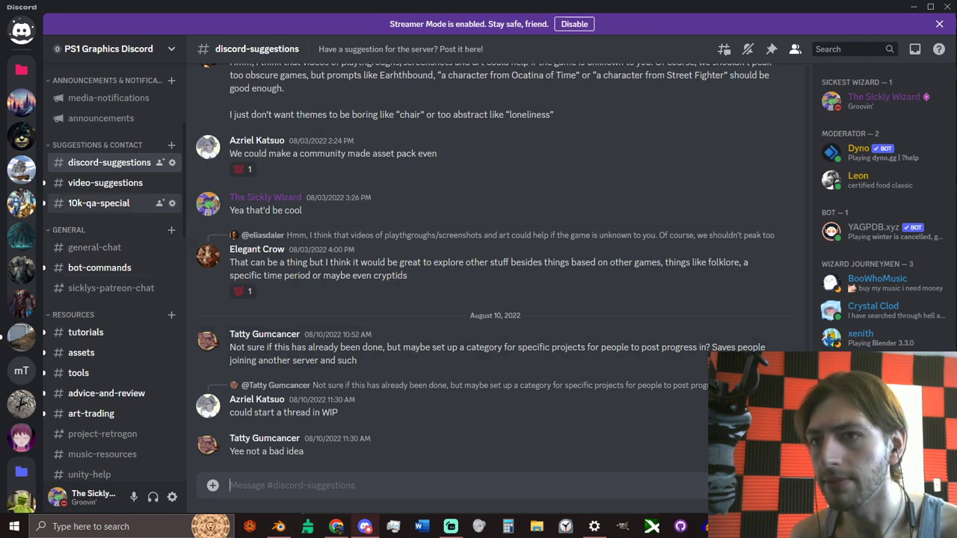
{"action": "left_click", "coordinate": [103, 183]}
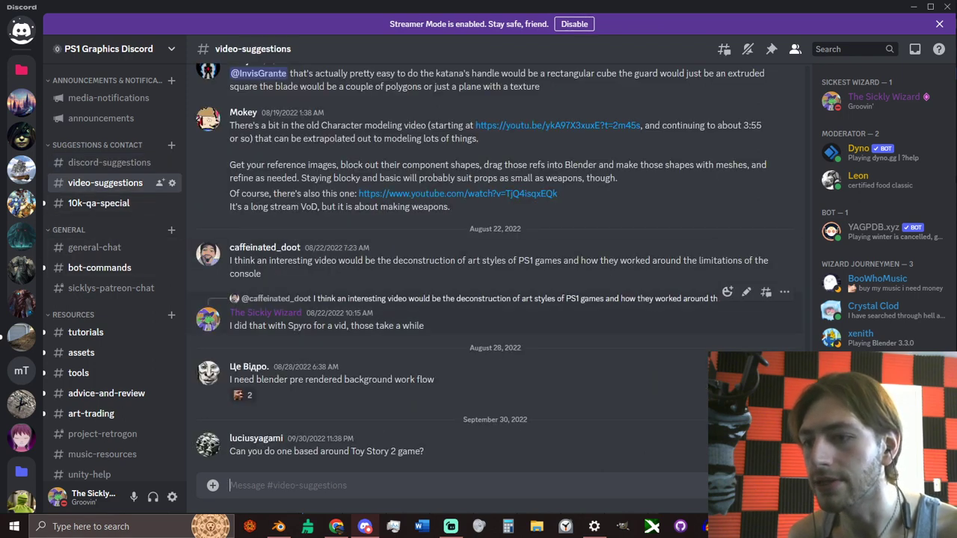
{"action": "left_click", "coordinate": [99, 203]}
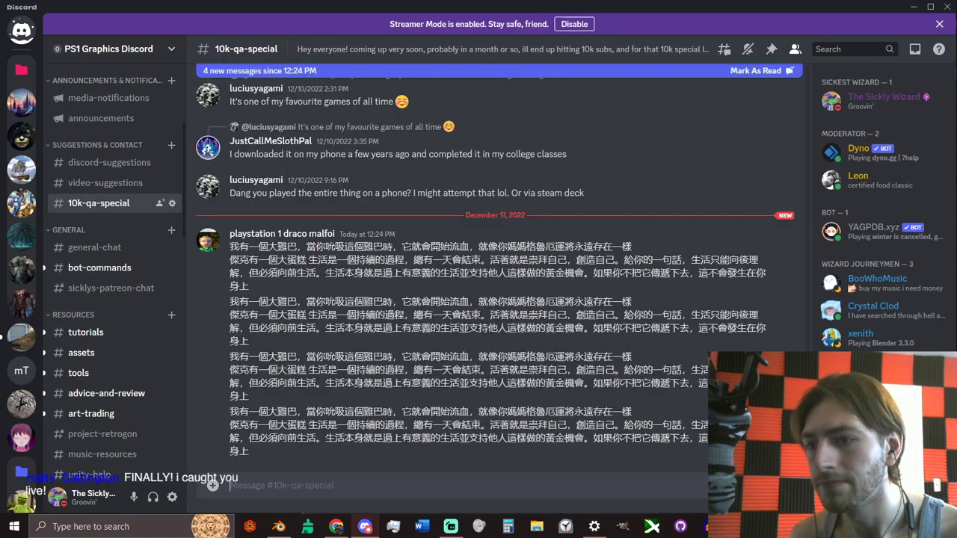
Step: Try twice to ban the member flooding 10k-qa-special with repeated Chinese text, deleting their message history for the Previous Hour
{"action": "right_click", "coordinate": [303, 235]}
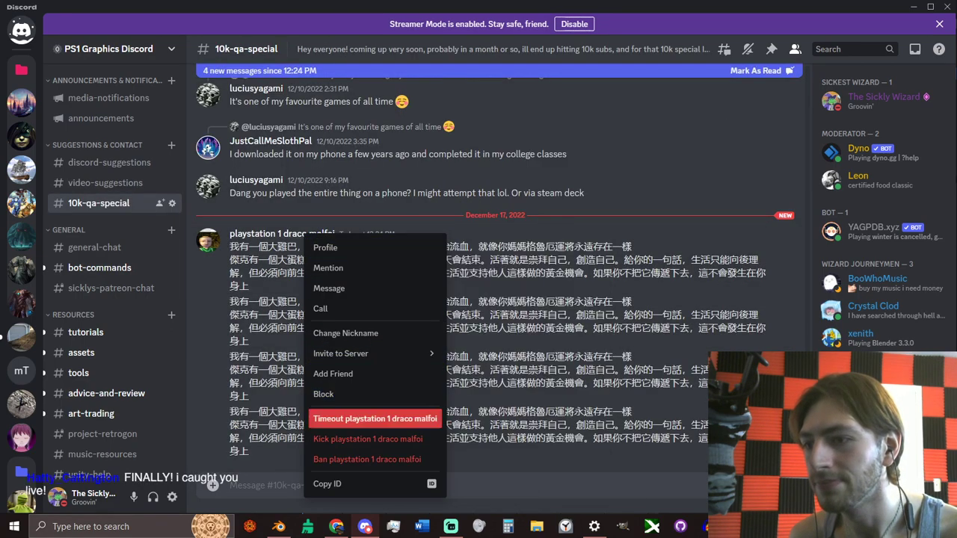
{"action": "left_click", "coordinate": [367, 460]}
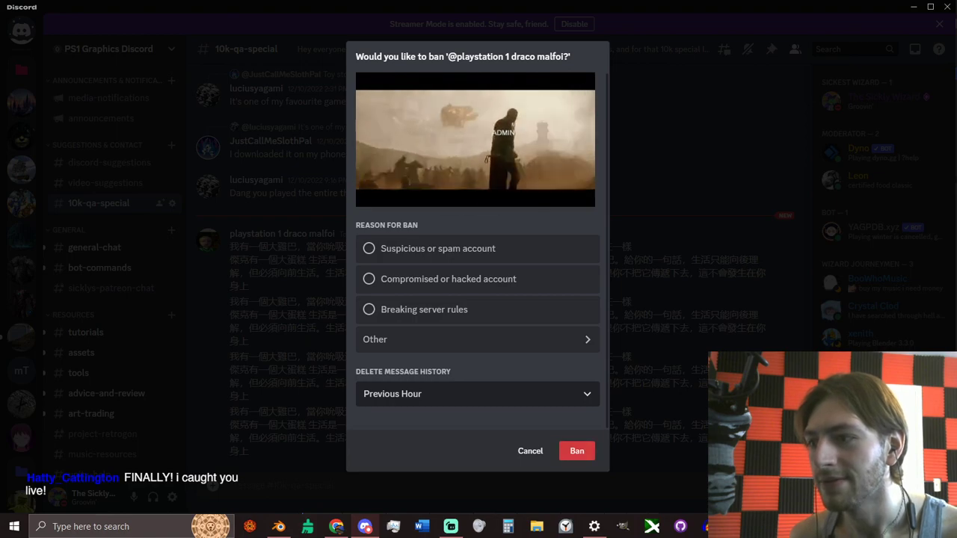
{"action": "left_click", "coordinate": [577, 451]}
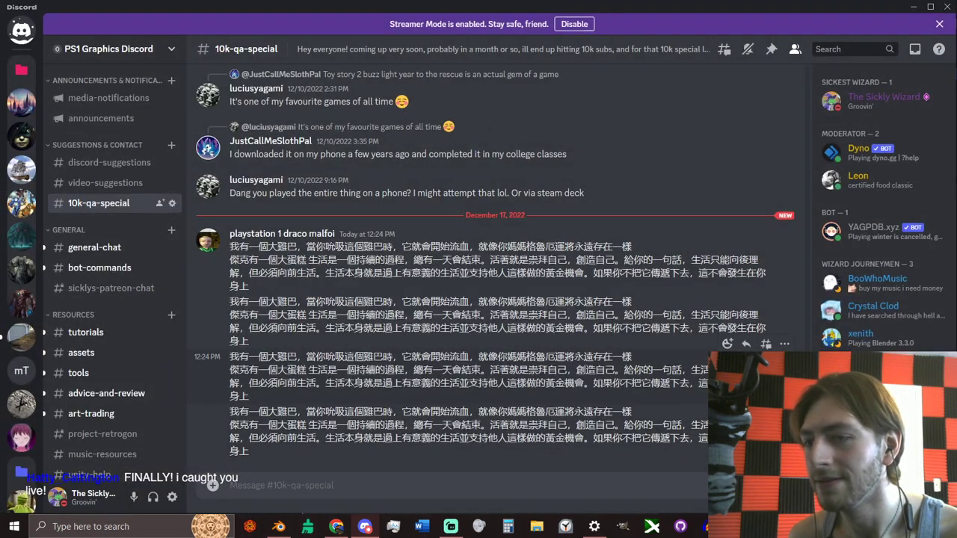
{"action": "right_click", "coordinate": [337, 234]}
{"action": "right_click", "coordinate": [323, 236]}
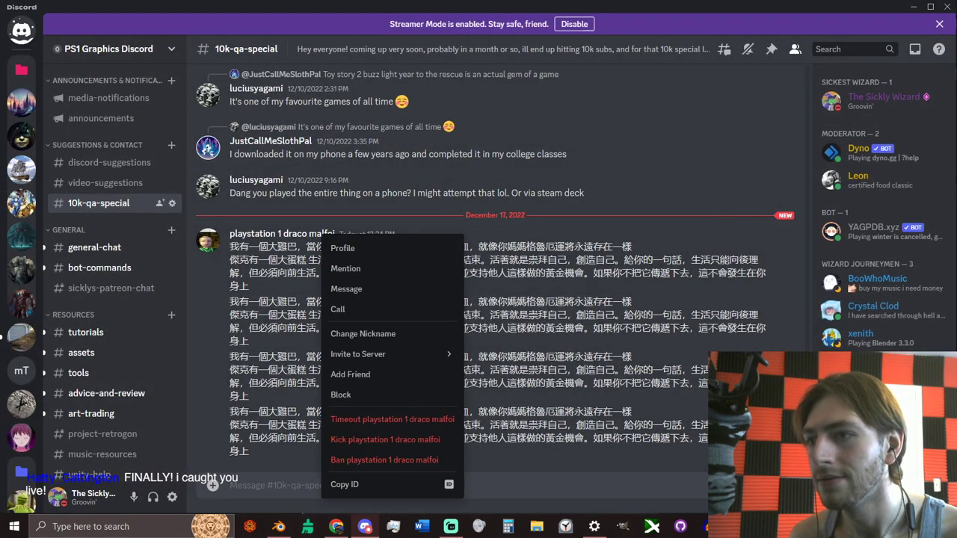
{"action": "left_click", "coordinate": [385, 460]}
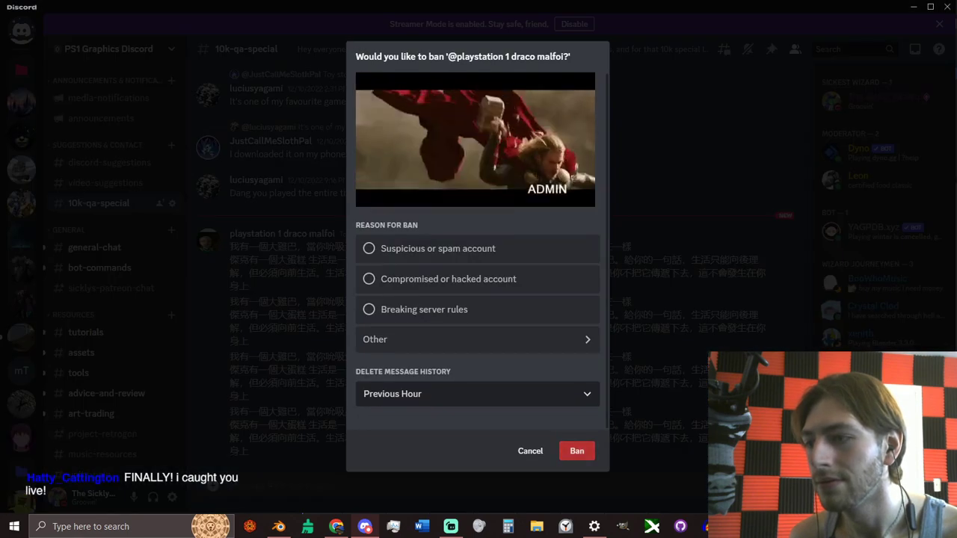
{"action": "left_click", "coordinate": [577, 451]}
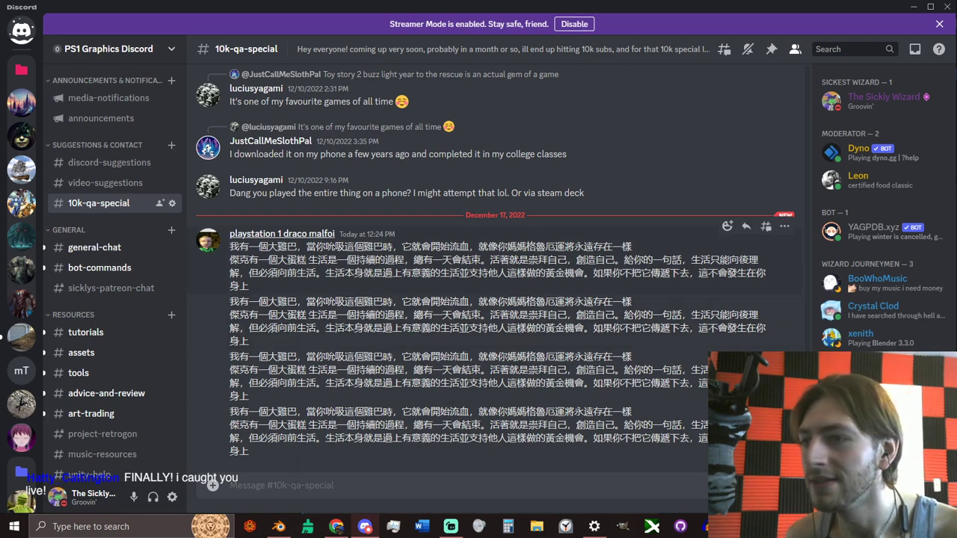
Step: Try to kick the member who posted the repeated Chinese text in 10k-qa-special
{"action": "right_click", "coordinate": [302, 234]}
{"action": "left_click", "coordinate": [366, 437]}
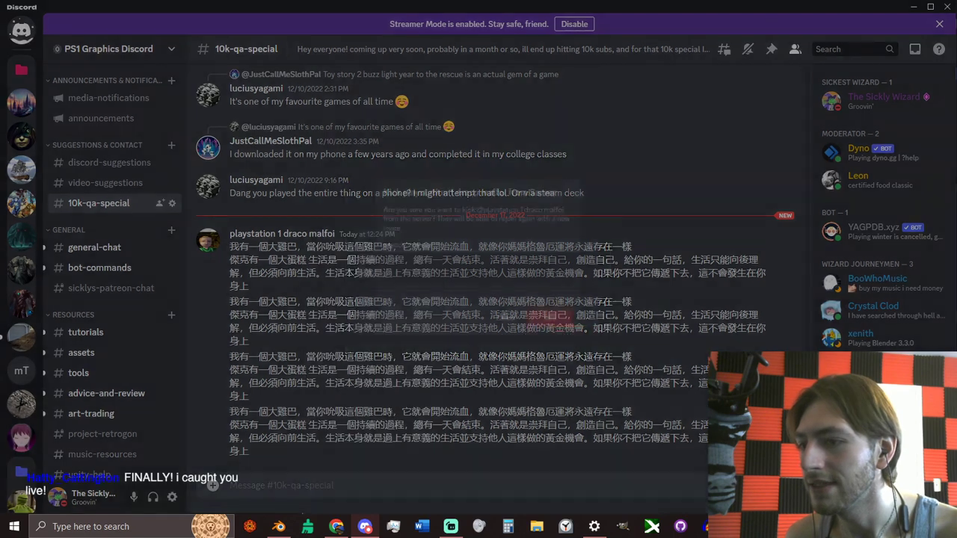
{"action": "left_click", "coordinate": [571, 336]}
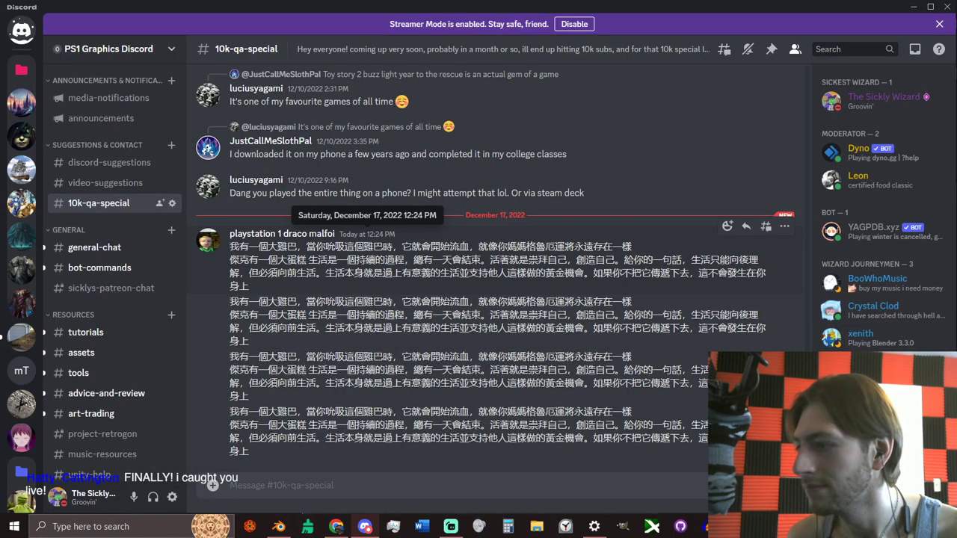
Step: Delete the first Chinese spam message in 10k-qa-special and report it to Discord's Trust & Safety team as Spam
{"action": "right_click", "coordinate": [417, 233]}
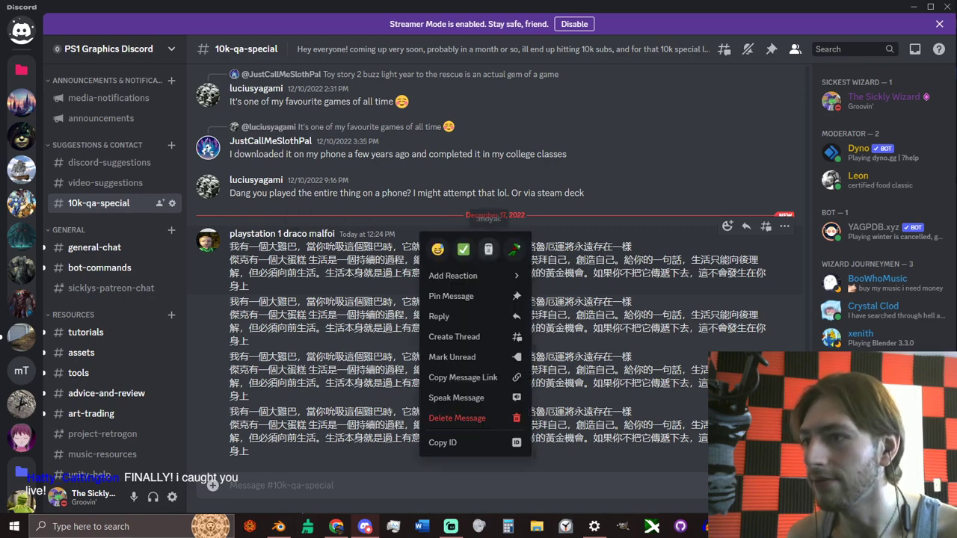
{"action": "left_click", "coordinate": [471, 418]}
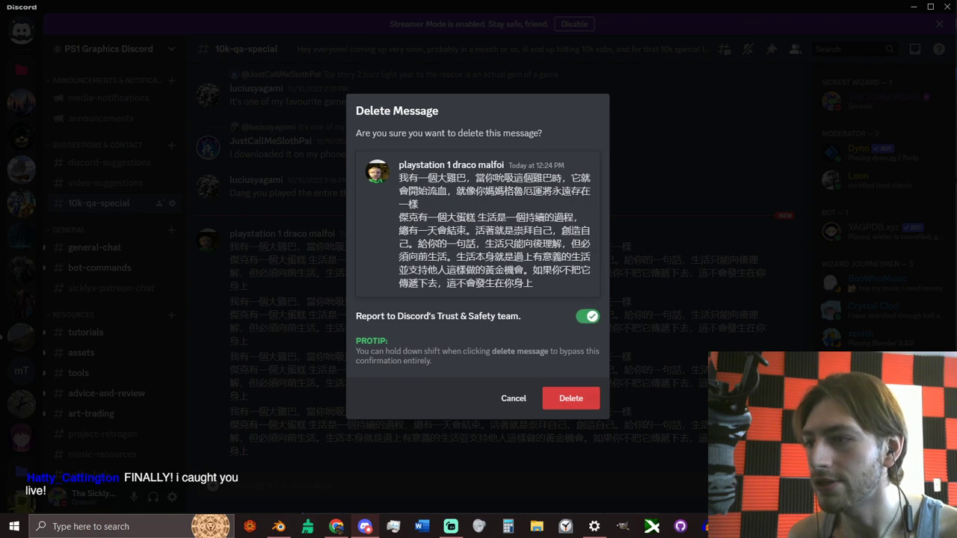
{"action": "left_click", "coordinate": [571, 398]}
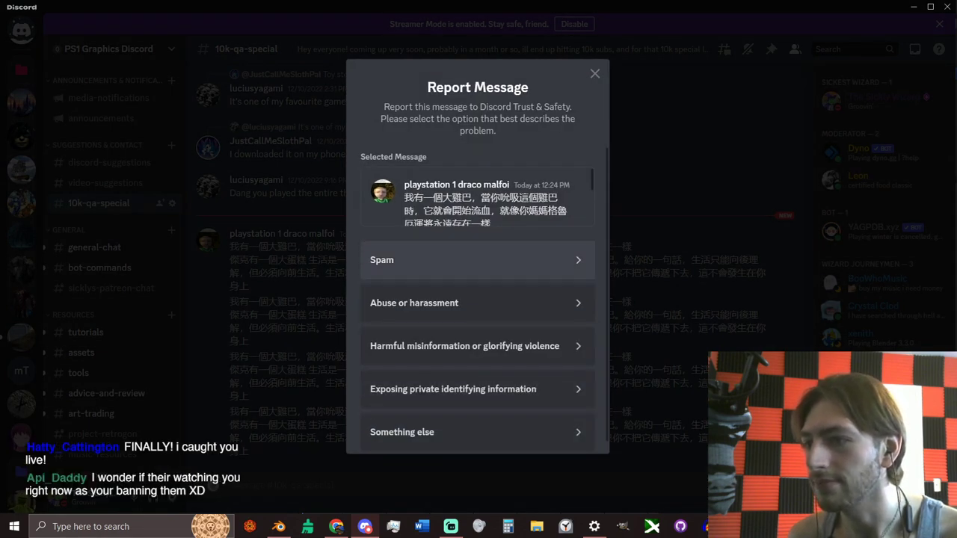
{"action": "left_click", "coordinate": [478, 260]}
{"action": "left_click", "coordinate": [564, 379]}
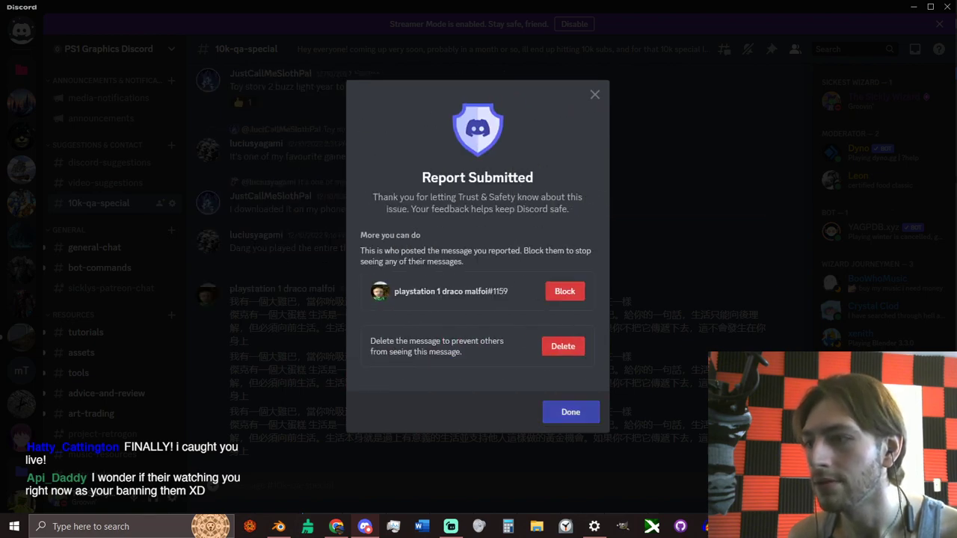
{"action": "left_click", "coordinate": [572, 411]}
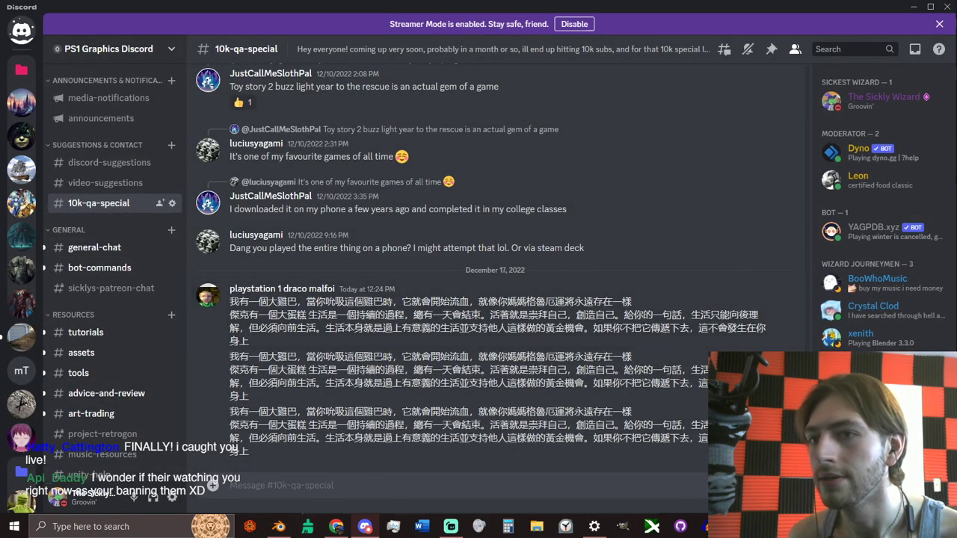
Step: Reply "np" to the moderator's thank-you message in general-chat
{"action": "left_click", "coordinate": [105, 247]}
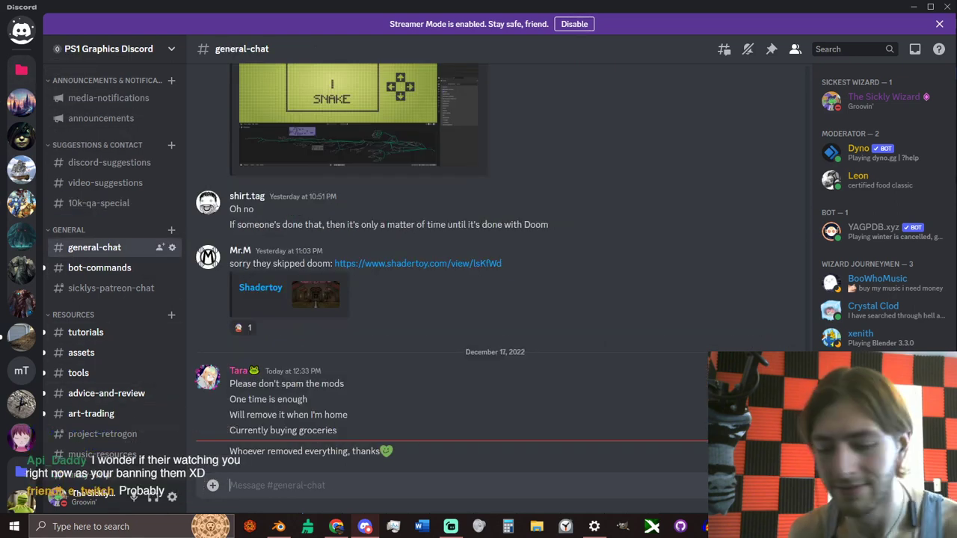
{"action": "type", "text": "np"}
{"action": "key", "text": "Return"}
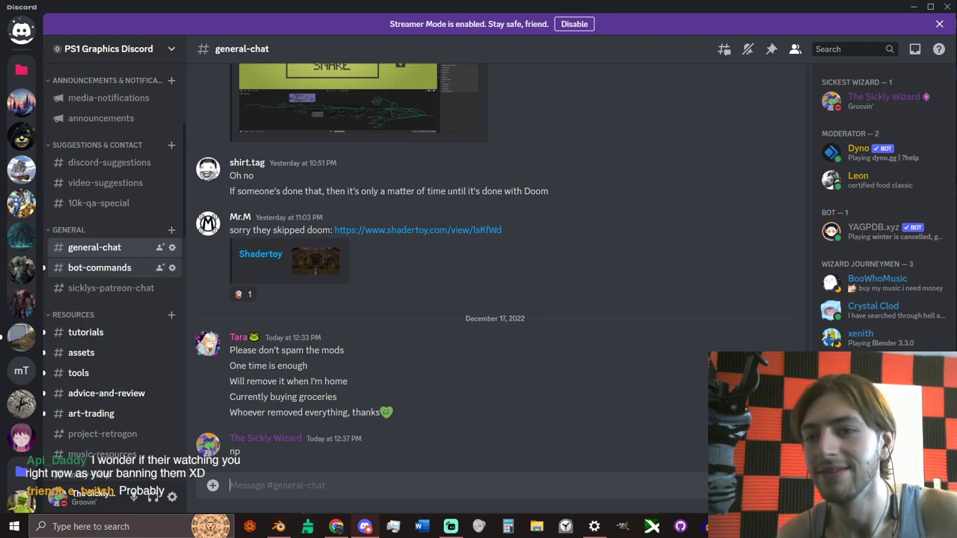
Step: Check the unread bot-commands, tutorials and assets channels for leftover raid spam
{"action": "left_click", "coordinate": [99, 268]}
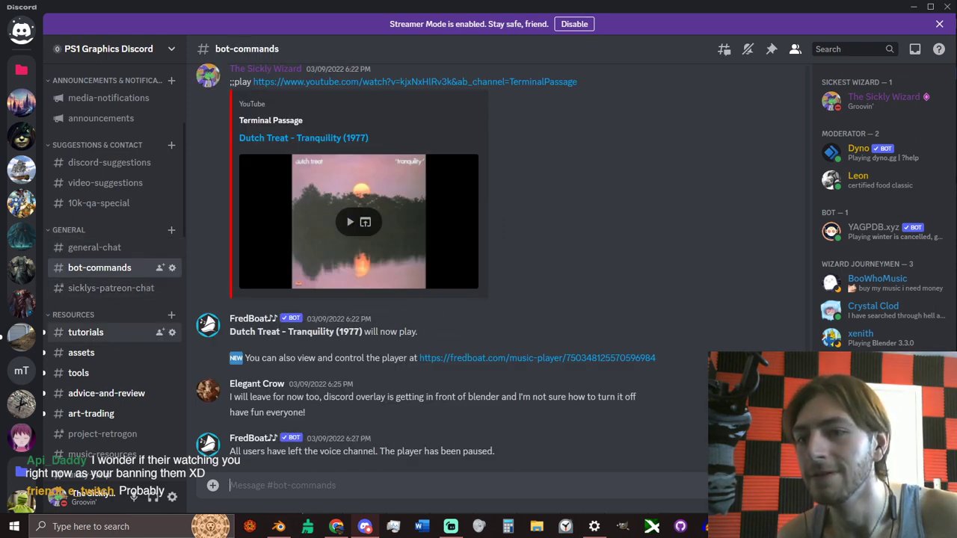
{"action": "left_click", "coordinate": [86, 332]}
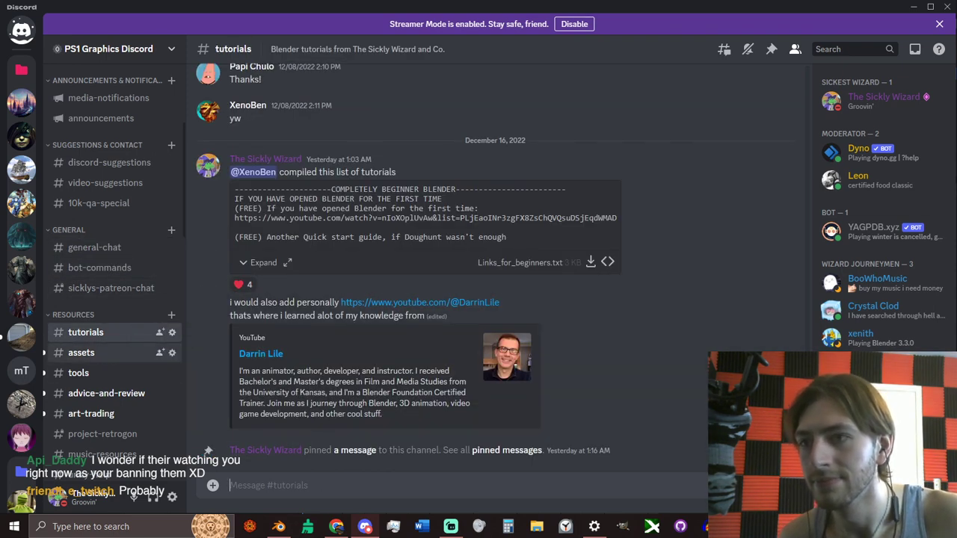
{"action": "left_click", "coordinate": [81, 352]}
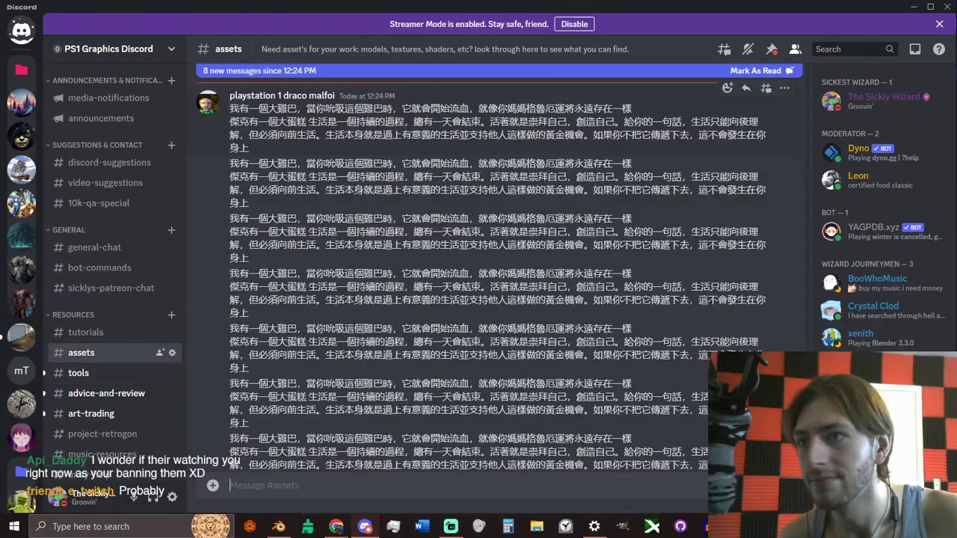
Step: Delete the first Chinese spam message in the assets channel and select the text of the second remaining one
{"action": "right_click", "coordinate": [416, 102]}
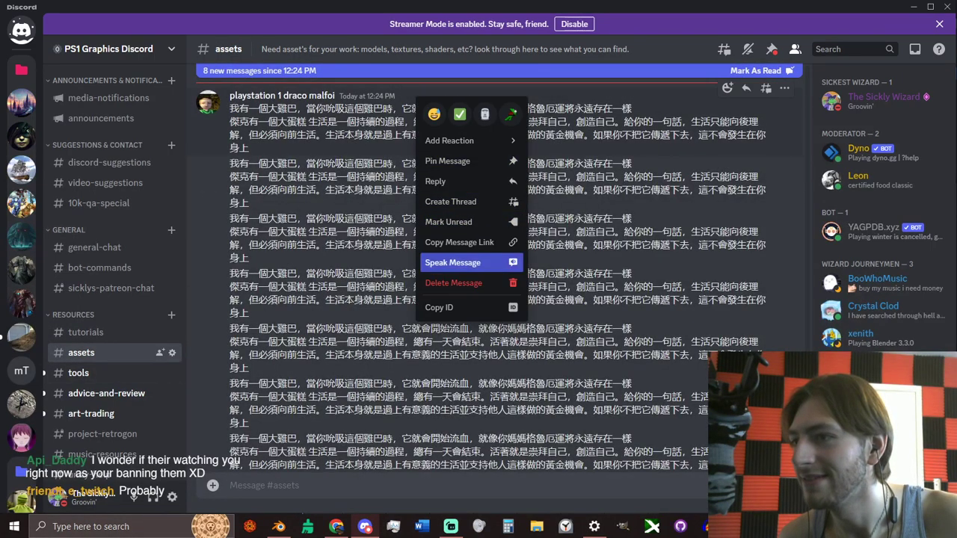
{"action": "left_click", "coordinate": [453, 283]}
{"action": "left_click", "coordinate": [570, 398]}
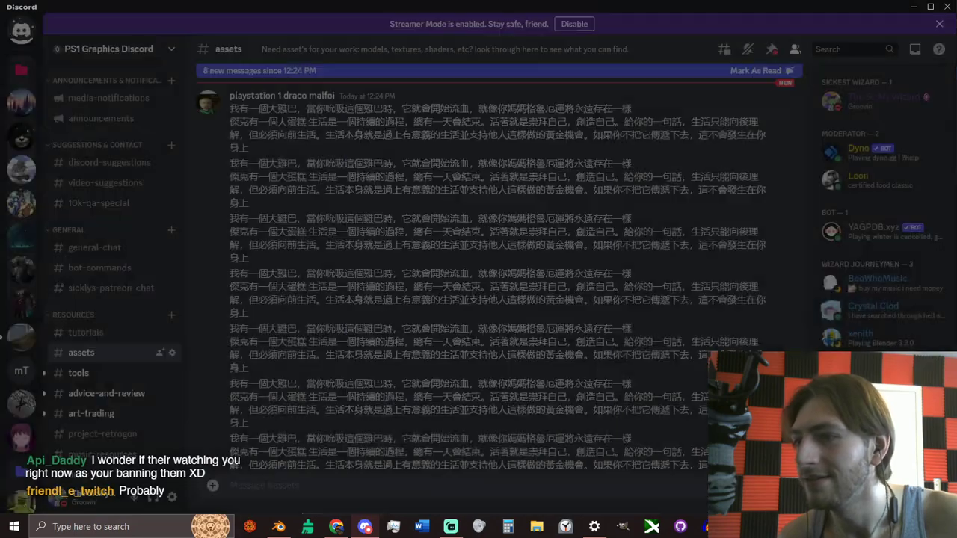
{"action": "scroll", "coordinate": [494, 225], "scroll_direction": "down", "scroll_amount": 1}
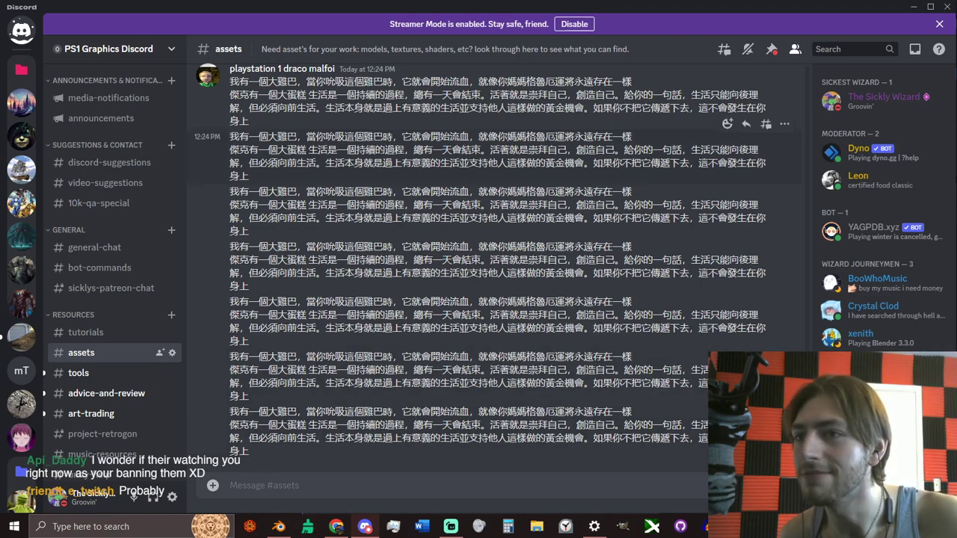
{"action": "left_click_drag", "start_coordinate": [250, 175], "coordinate": [229, 134]}
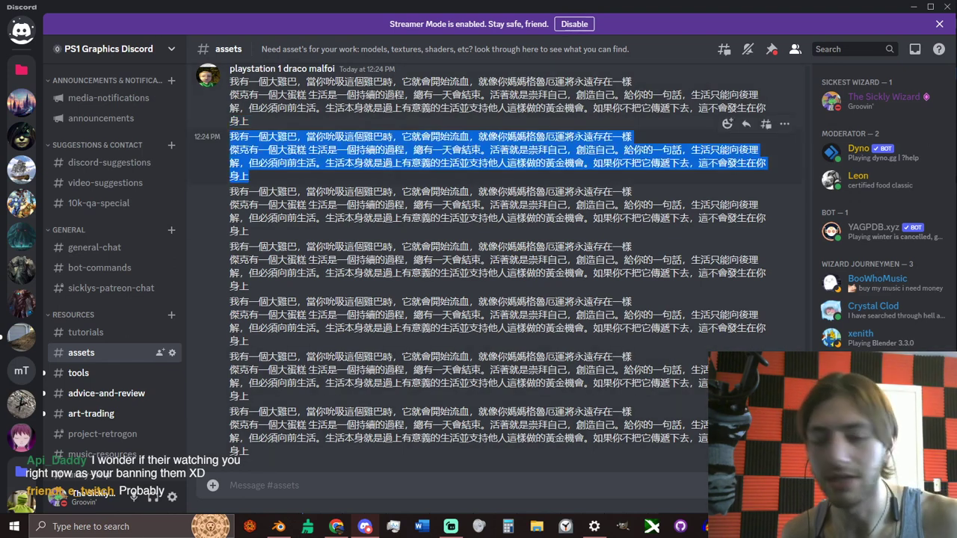
Step: Switch to Chrome, move the Sickly Wizard Twitter tab out of the YouTube window, and return to Discord
{"action": "left_click", "coordinate": [337, 526]}
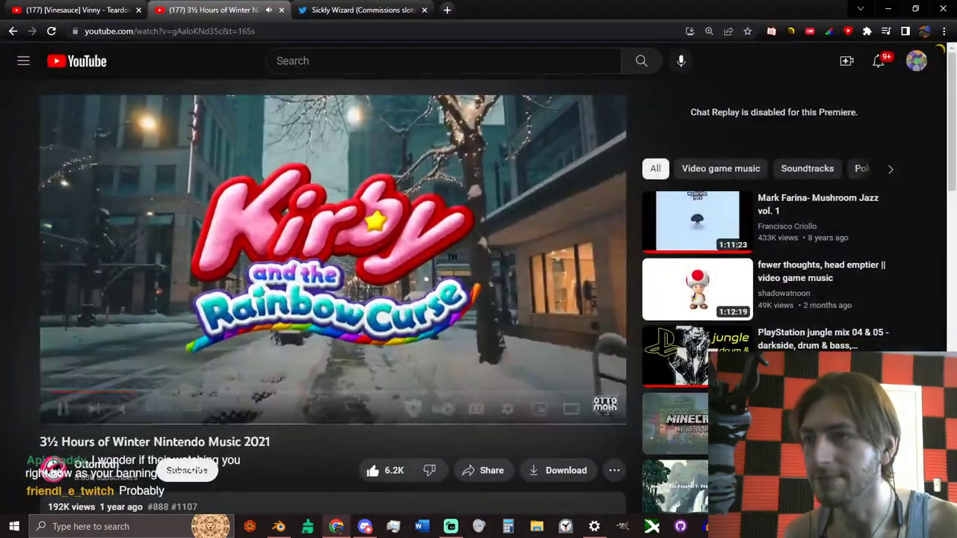
{"action": "left_click_drag", "start_coordinate": [355, 10], "coordinate": [0, 45]}
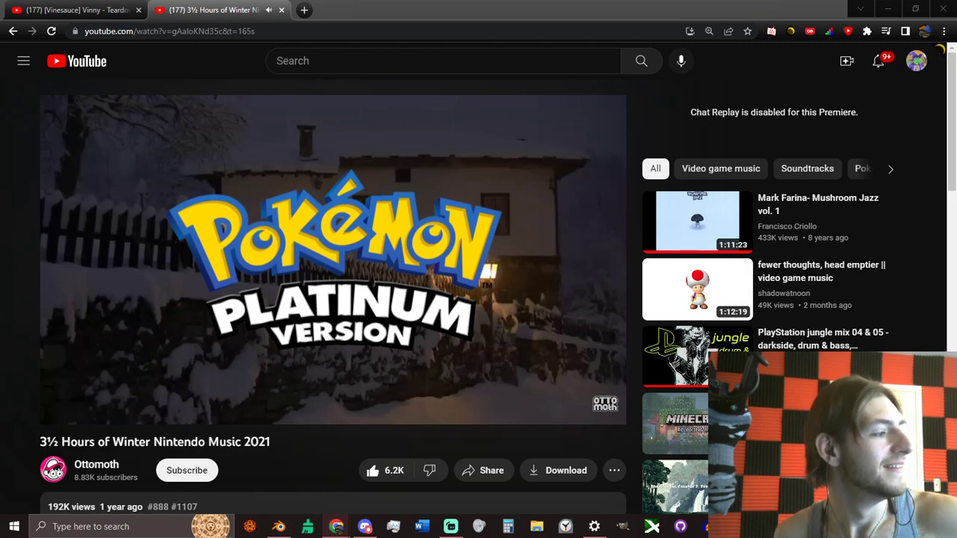
{"action": "key", "text": "alt+Tab"}
{"action": "key", "text": "alt+Tab"}
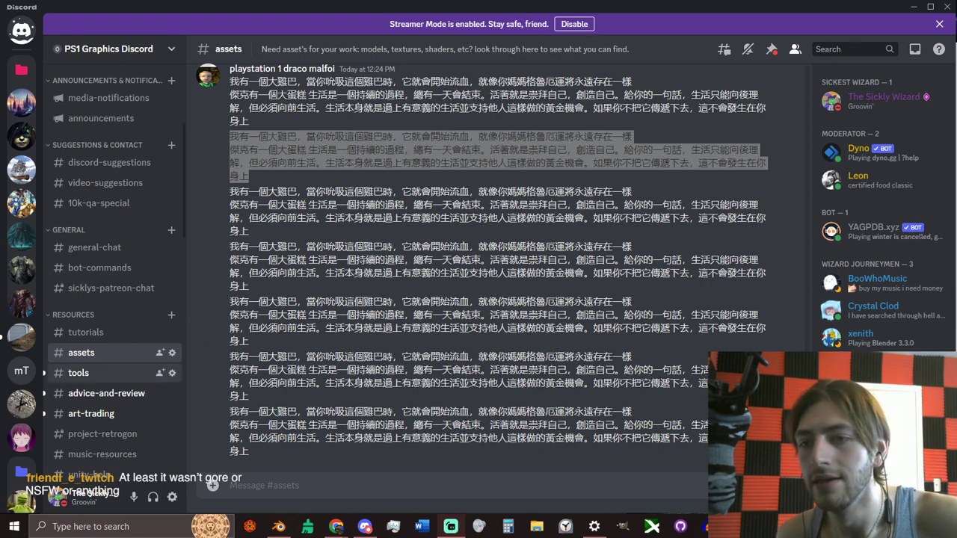
Step: Check the tools, advice-and-review and art-trading channels for raid spam, reading art-trading to its newest messages
{"action": "left_click", "coordinate": [90, 374]}
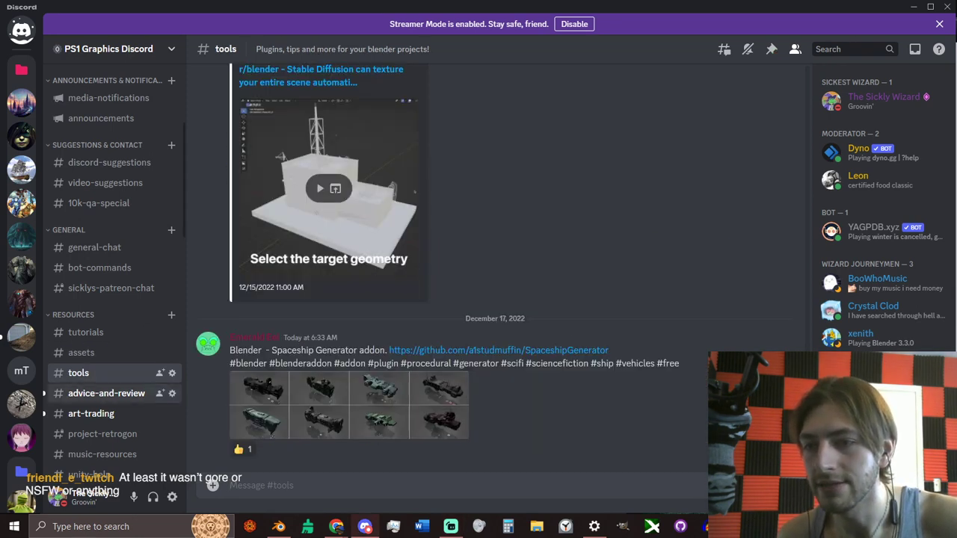
{"action": "left_click", "coordinate": [107, 394]}
{"action": "left_click", "coordinate": [91, 414]}
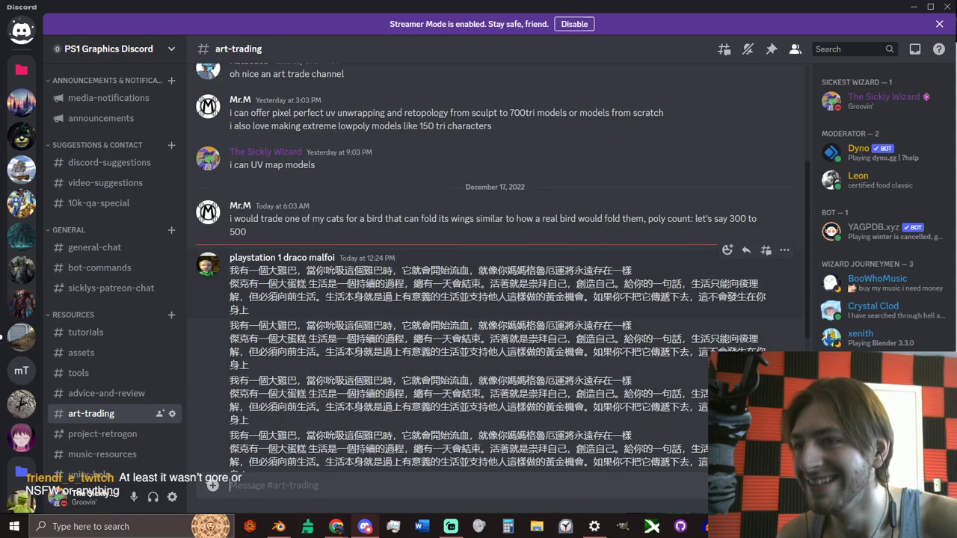
{"action": "scroll", "coordinate": [494, 284], "scroll_direction": "down", "scroll_amount": 5}
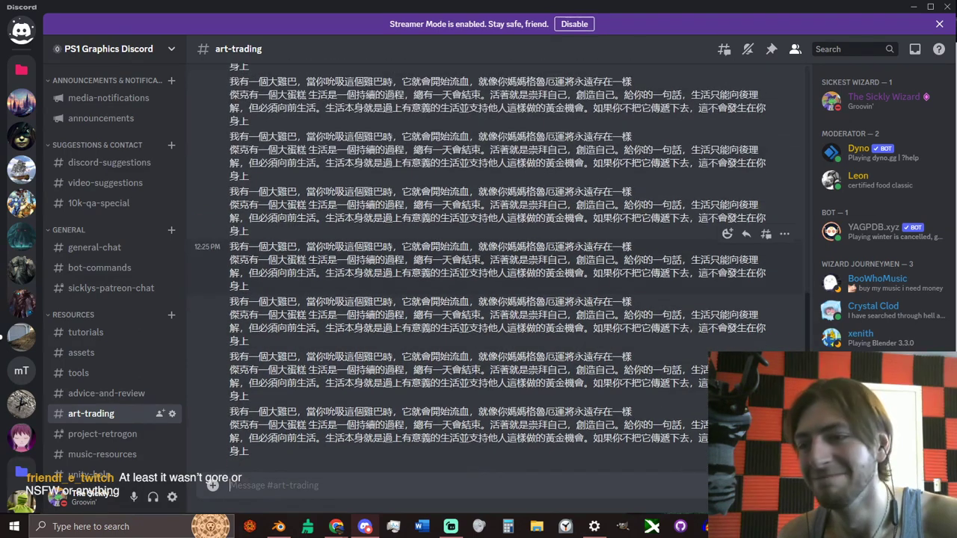
{"action": "scroll", "coordinate": [112, 353], "scroll_direction": "down", "scroll_amount": 3}
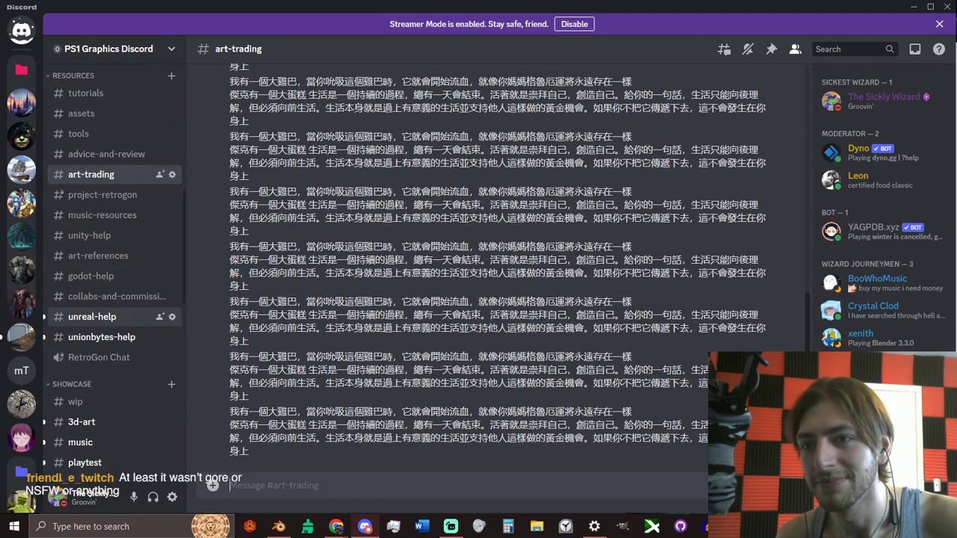
Step: Check the unread unreal-help, unionbytes-help, 3d-art, music and playtest channels for raid spam
{"action": "left_click", "coordinate": [92, 316]}
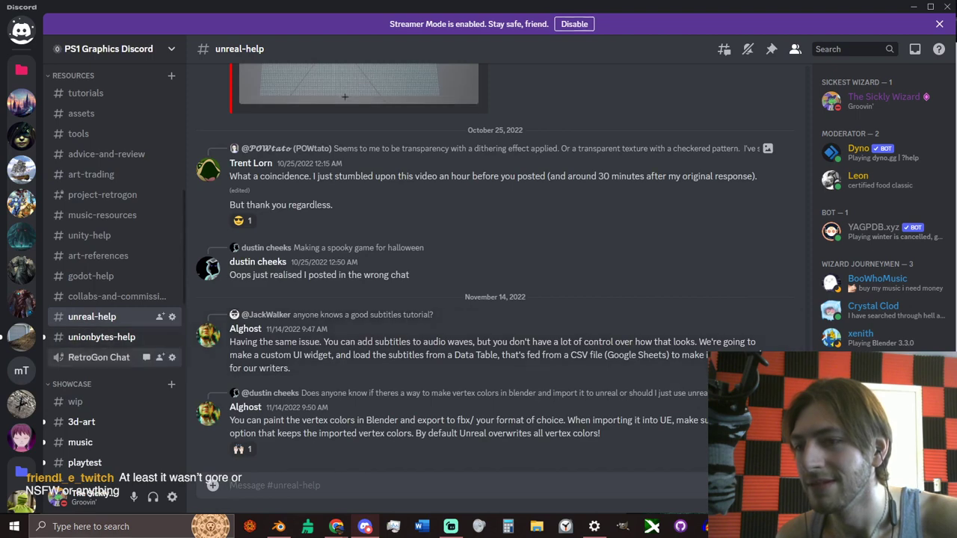
{"action": "left_click", "coordinate": [102, 337]}
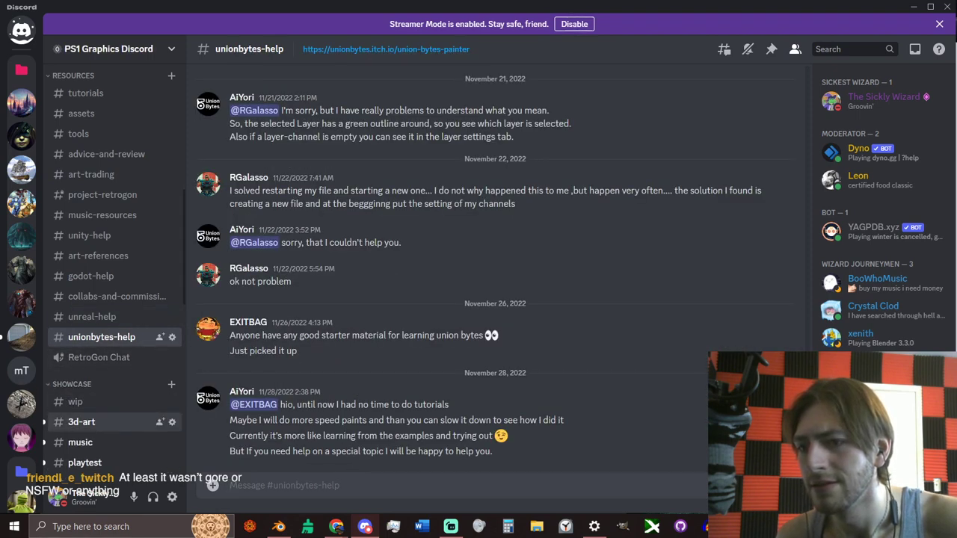
{"action": "left_click", "coordinate": [82, 422]}
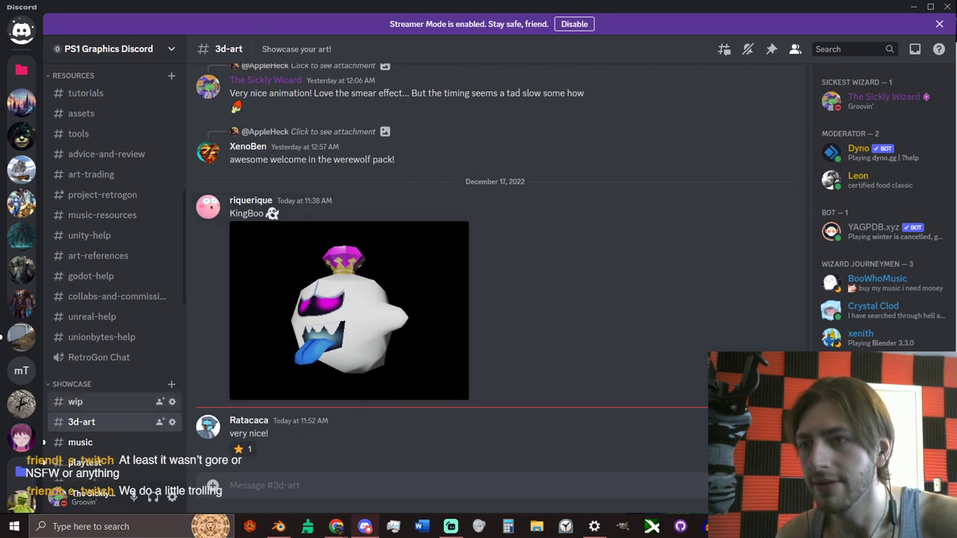
{"action": "scroll", "coordinate": [112, 299], "scroll_direction": "down", "scroll_amount": 3}
{"action": "left_click", "coordinate": [80, 322]}
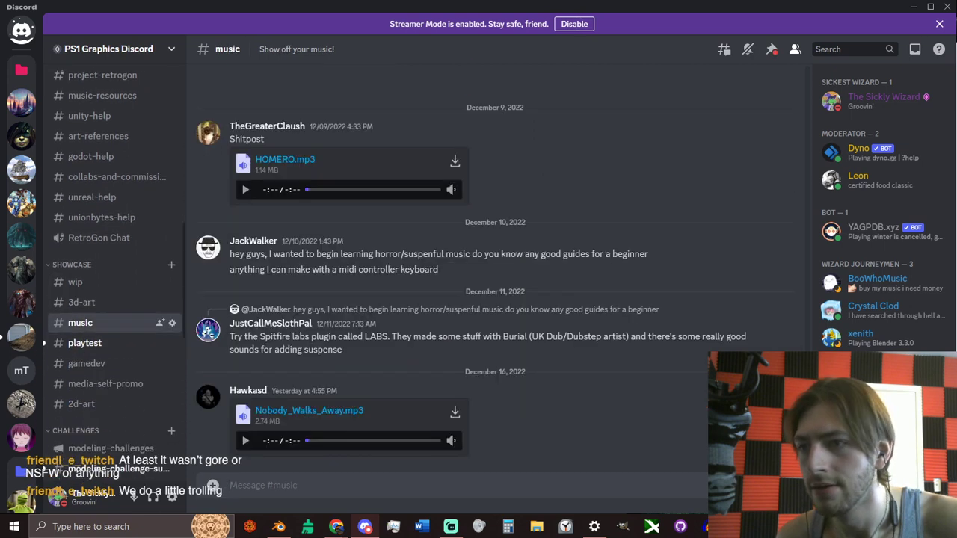
{"action": "left_click", "coordinate": [85, 342]}
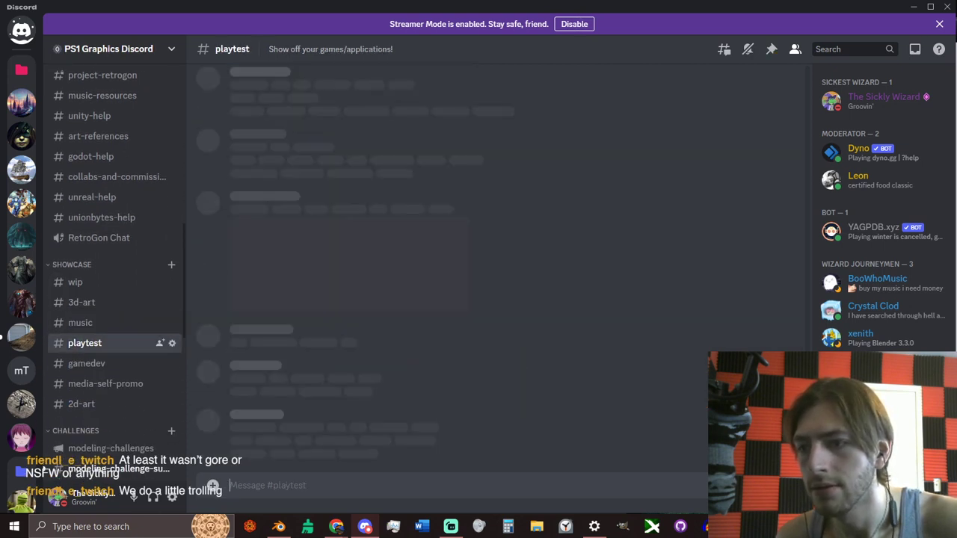
Step: Check the modeling-challenge submissions and suggestions, gartic-blend, server-sticker-submissions and memes channels for raid spam
{"action": "scroll", "coordinate": [112, 299], "scroll_direction": "down", "scroll_amount": 3}
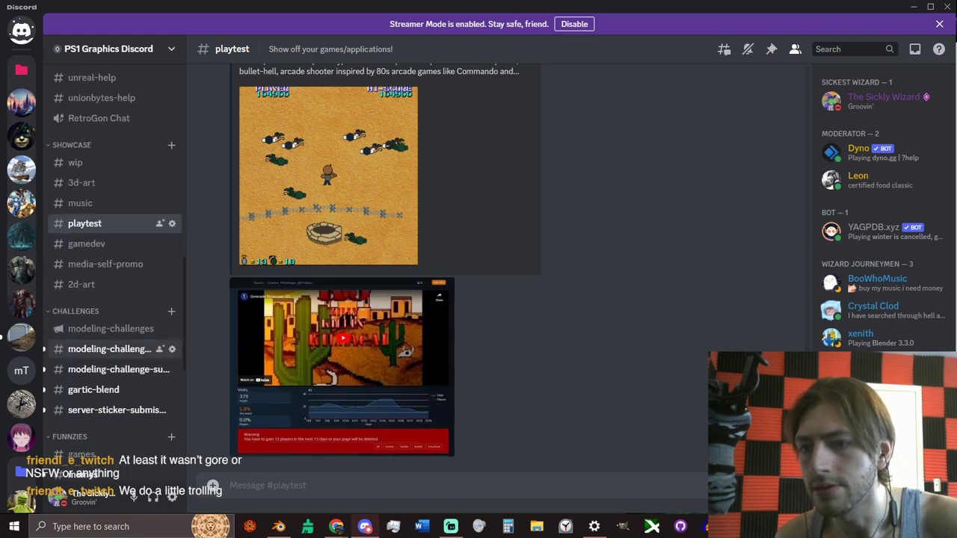
{"action": "left_click", "coordinate": [109, 349]}
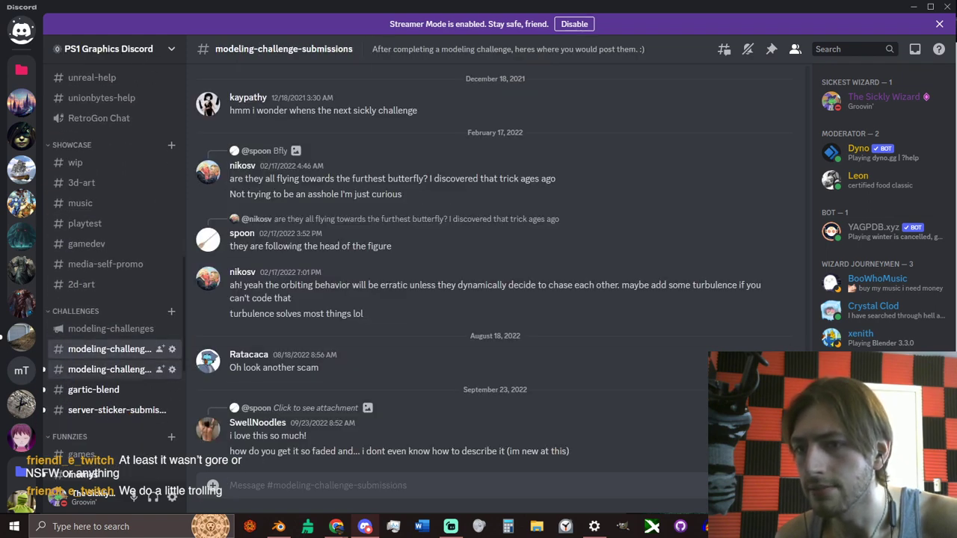
{"action": "left_click", "coordinate": [124, 370]}
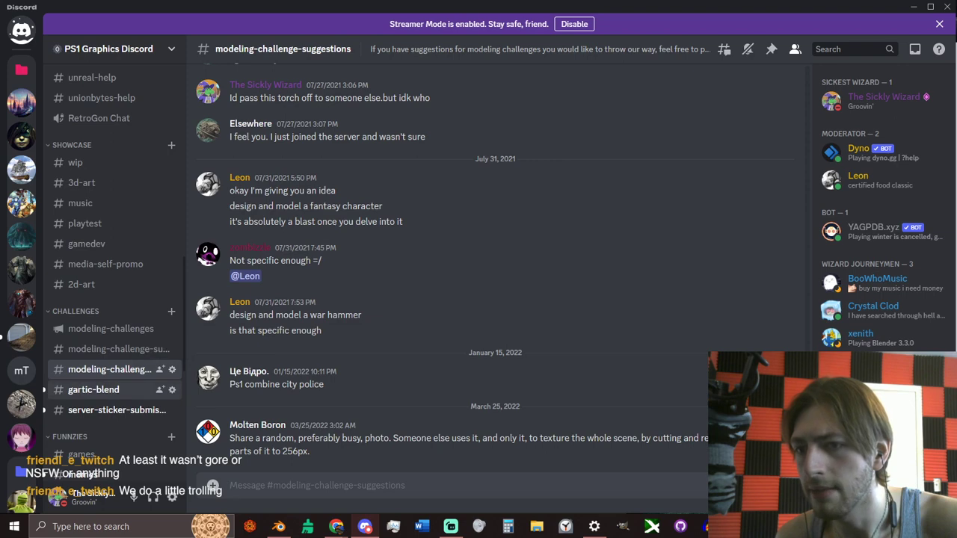
{"action": "left_click", "coordinate": [93, 390]}
{"action": "left_click", "coordinate": [109, 409]}
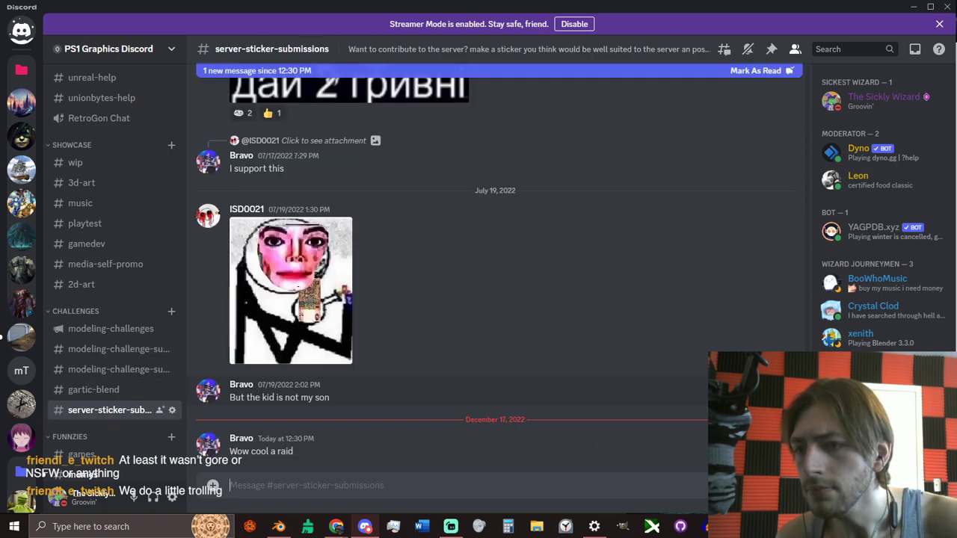
{"action": "scroll", "coordinate": [112, 381], "scroll_direction": "down", "scroll_amount": 3}
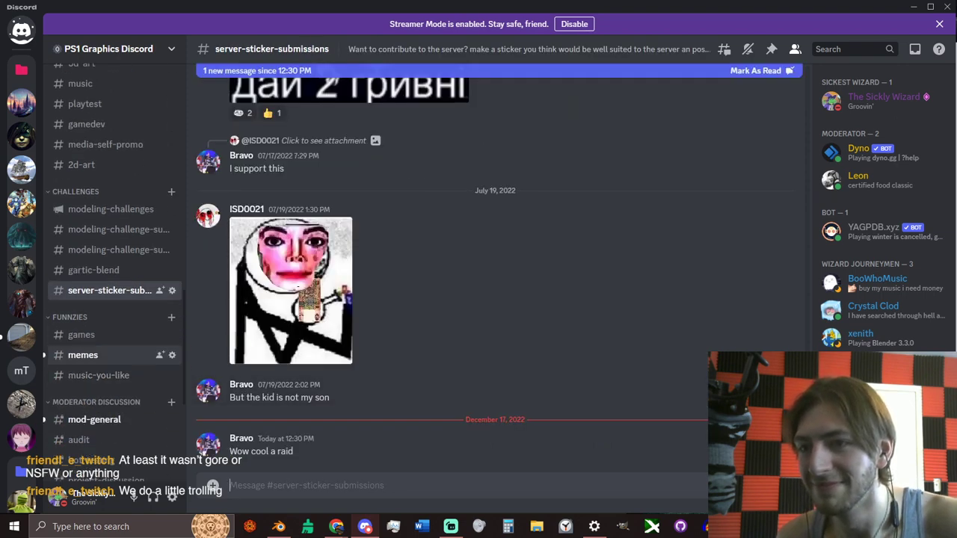
{"action": "left_click", "coordinate": [82, 355]}
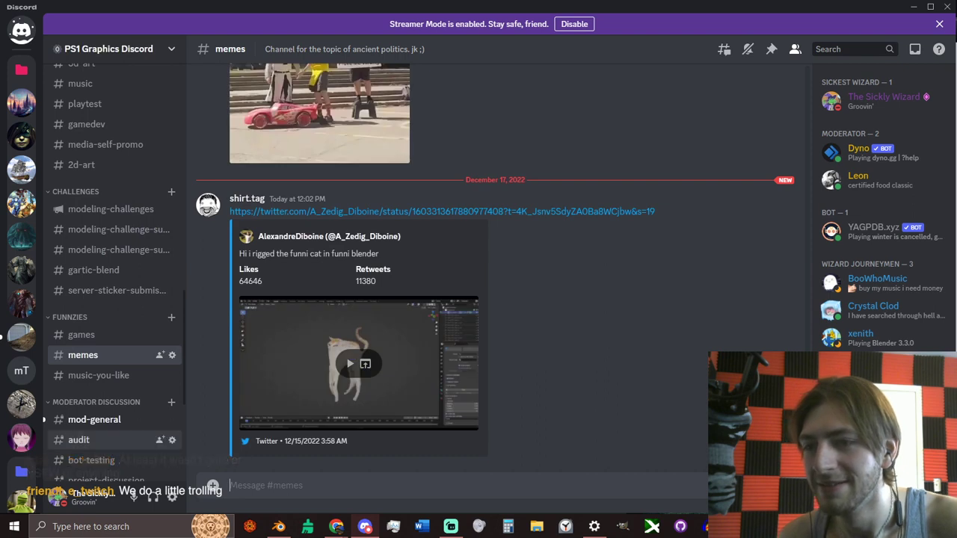
Step: Post "yeah we got raided" with a shrug emoji in the moderators' mod-general channel
{"action": "left_click", "coordinate": [94, 420]}
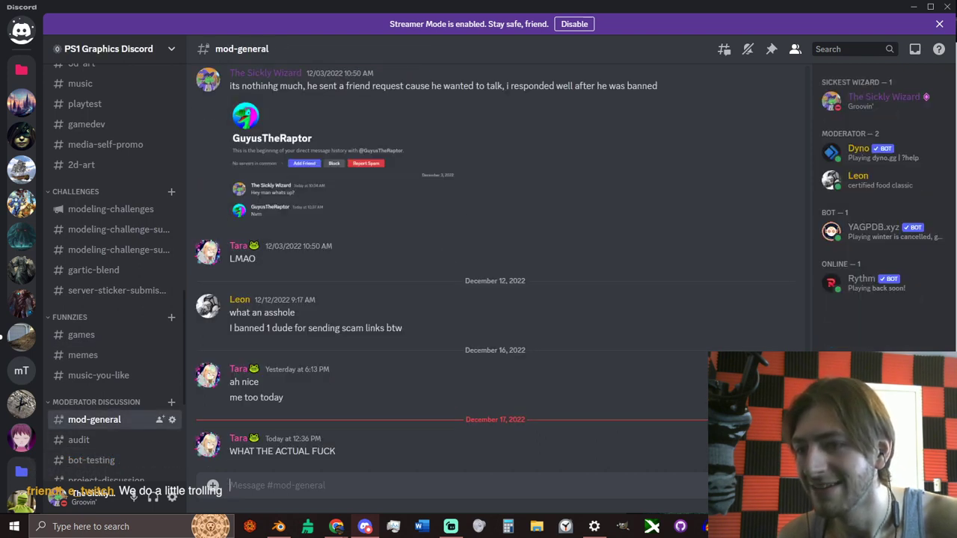
{"action": "scroll", "coordinate": [112, 299], "scroll_direction": "up", "scroll_amount": 4}
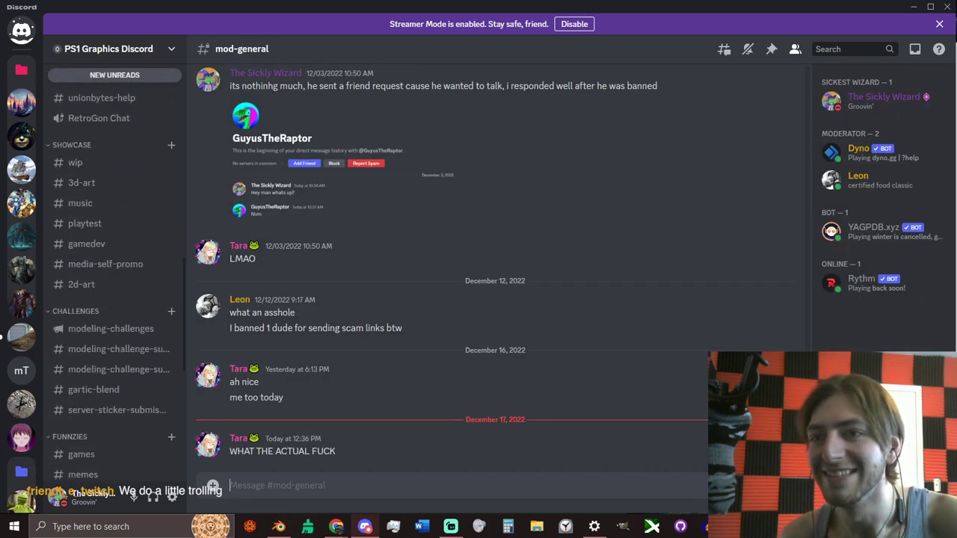
{"action": "scroll", "coordinate": [112, 299], "scroll_direction": "up", "scroll_amount": 5}
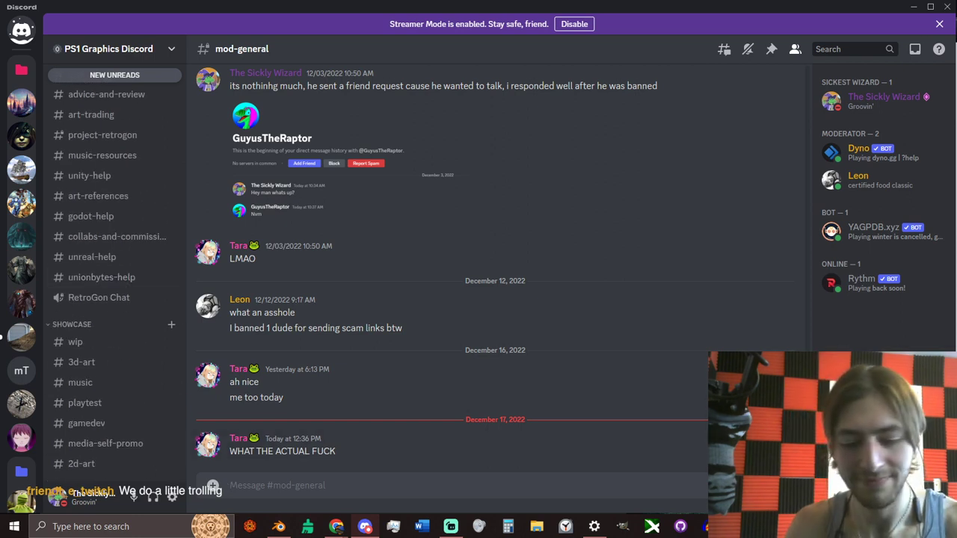
{"action": "type", "text": "yeah i got"}
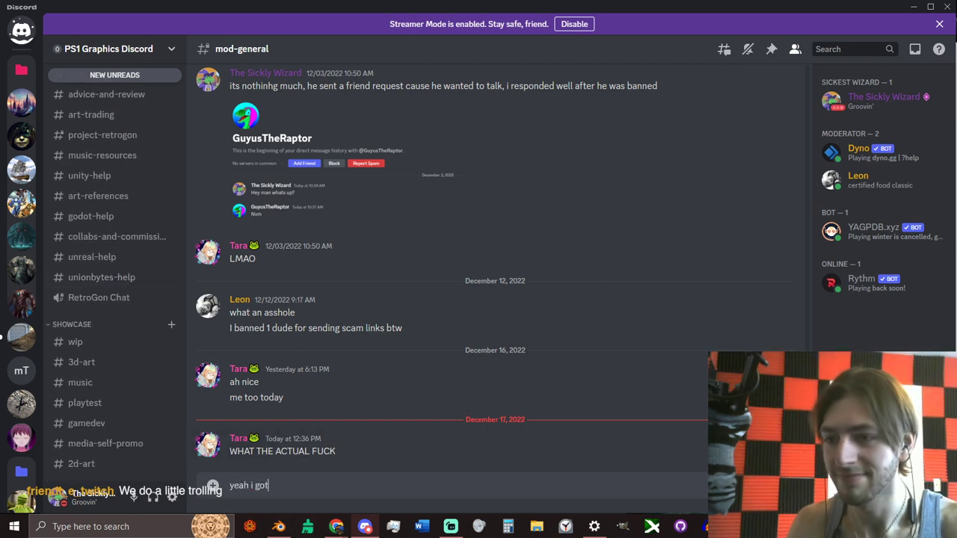
{"action": "key", "text": "BackSpace"}
{"action": "key", "text": "BackSpace"}
{"action": "key", "text": "BackSpace"}
{"action": "key", "text": "BackSpace"}
{"action": "key", "text": "BackSpace"}
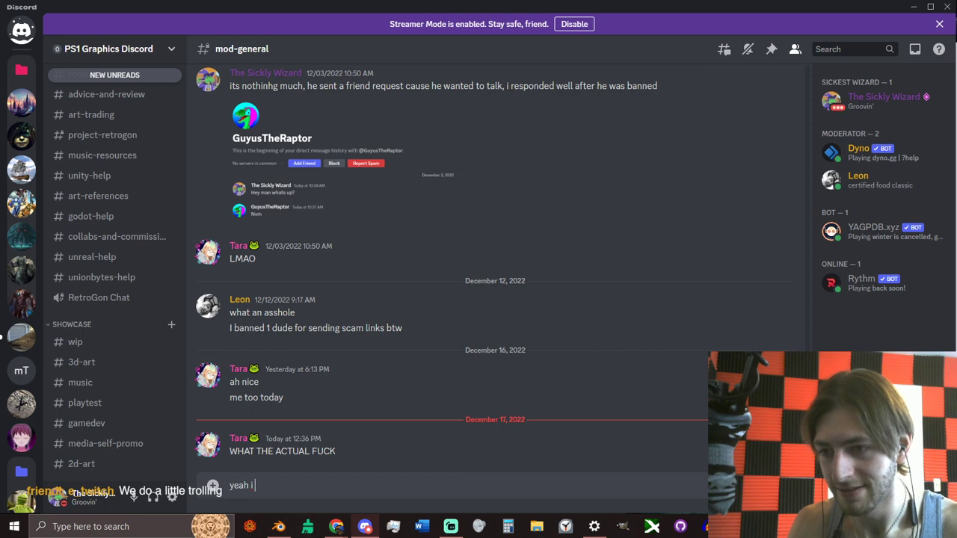
{"action": "type", "text": "we got raided :sjh"}
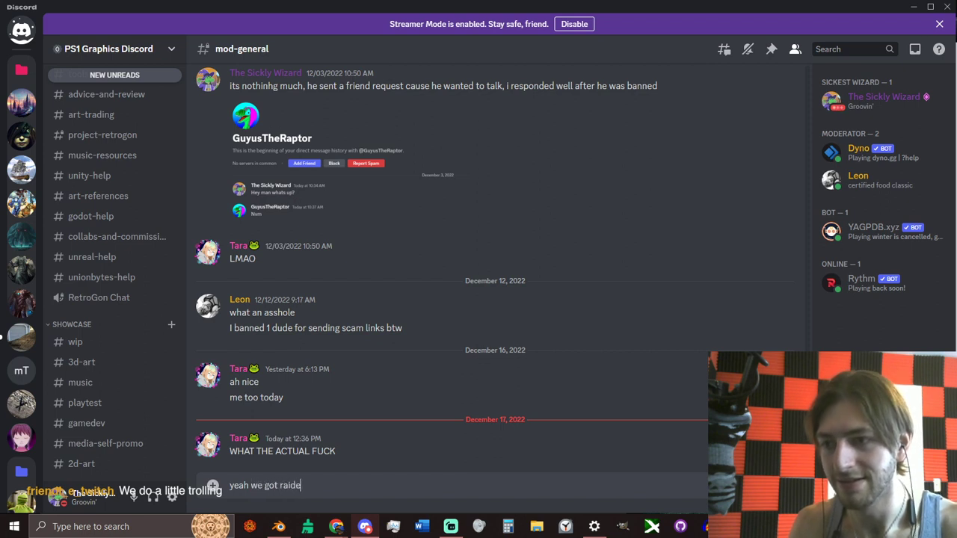
{"action": "key", "text": "BackSpace"}
{"action": "key", "text": "BackSpace"}
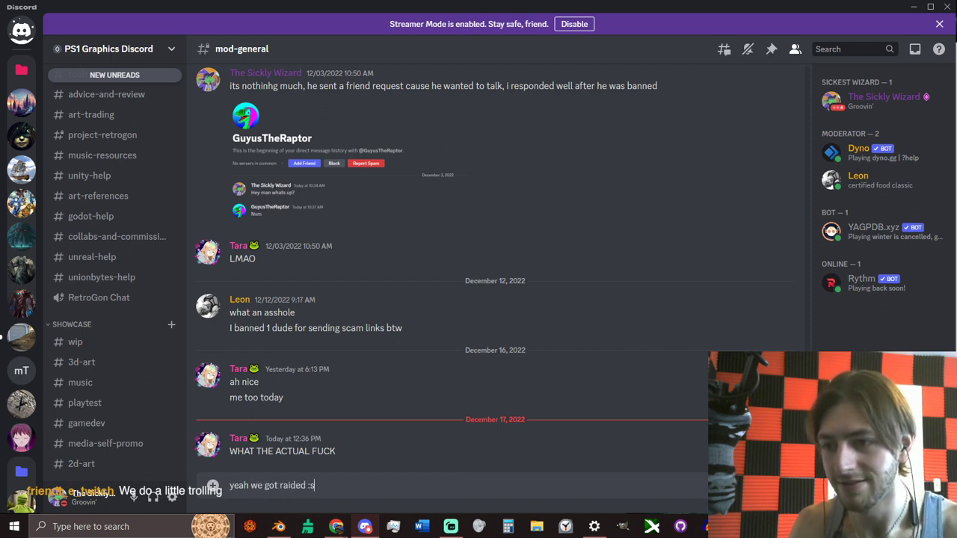
{"action": "type", "text": "hr"}
{"action": "key", "text": "Down"}
{"action": "key", "text": "Down"}
{"action": "key", "text": "Return"}
{"action": "key", "text": "Return"}
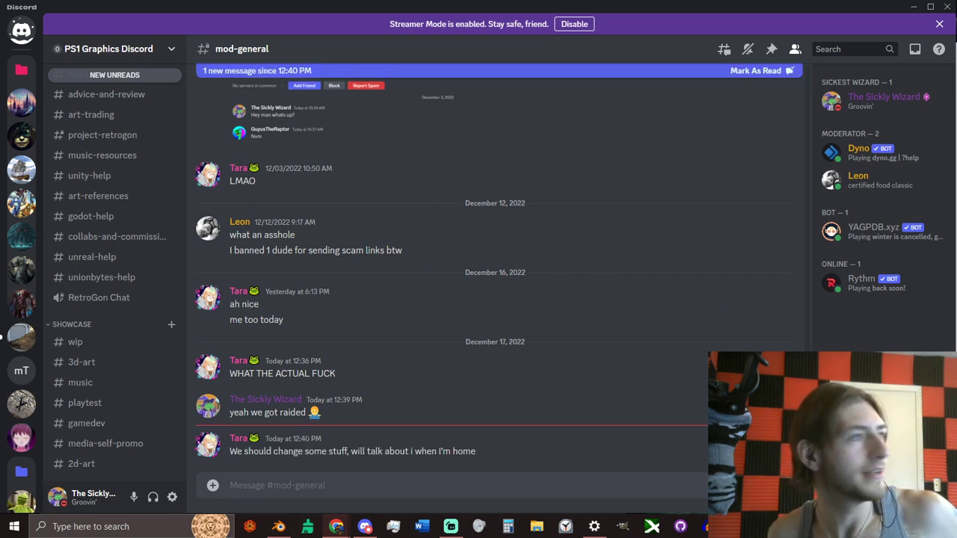
Step: Switch back to Blender with the character's armature in Pose Mode
{"action": "key", "text": "alt+Tab"}
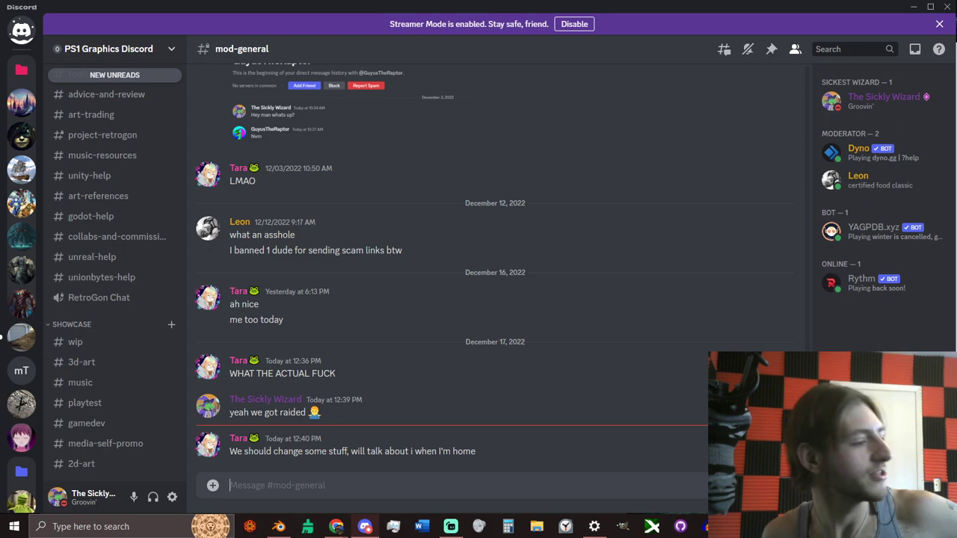
{"action": "key", "text": "alt+Tab"}
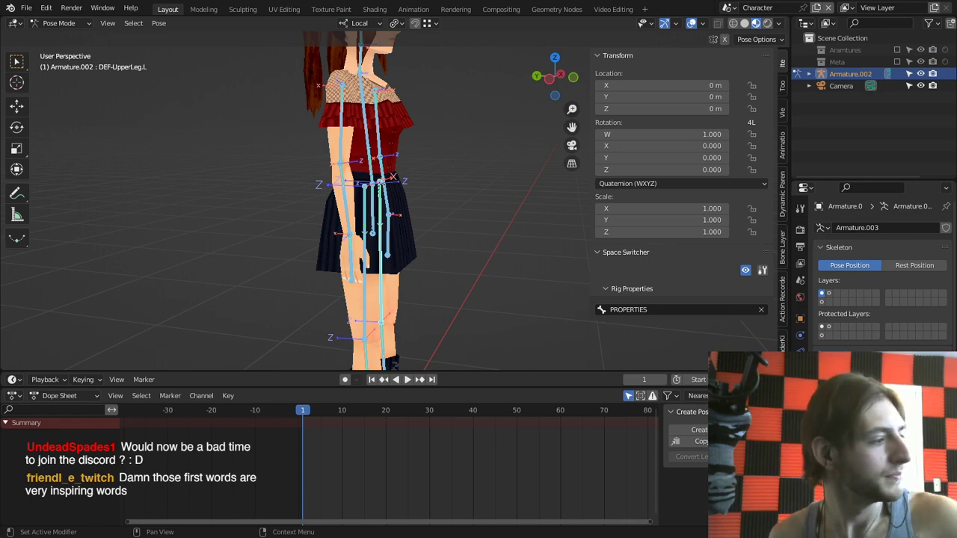
Step: Switch to Discord and browse the emoji picker in the mod-general channel for a reply emoji
{"action": "key", "text": "alt+Tab"}
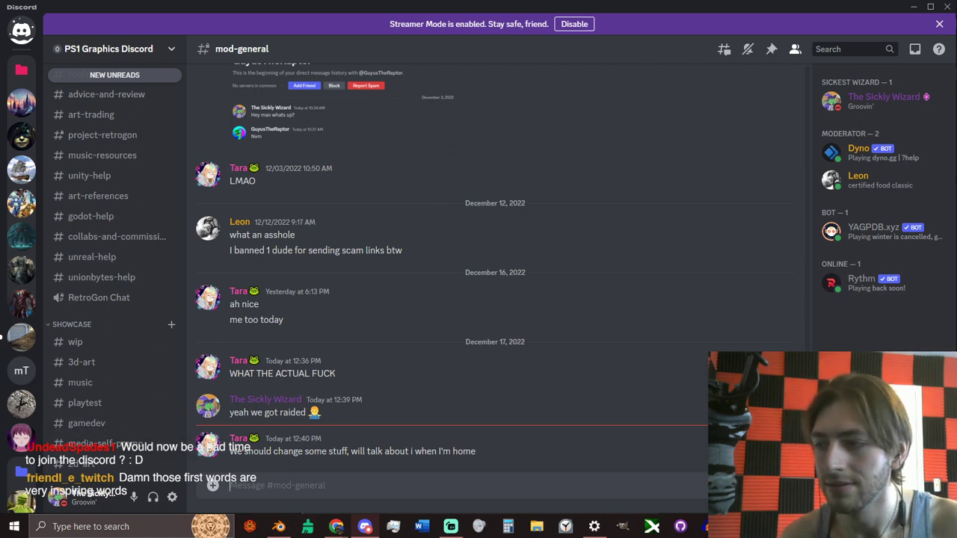
{"action": "left_click", "coordinate": [780, 485]}
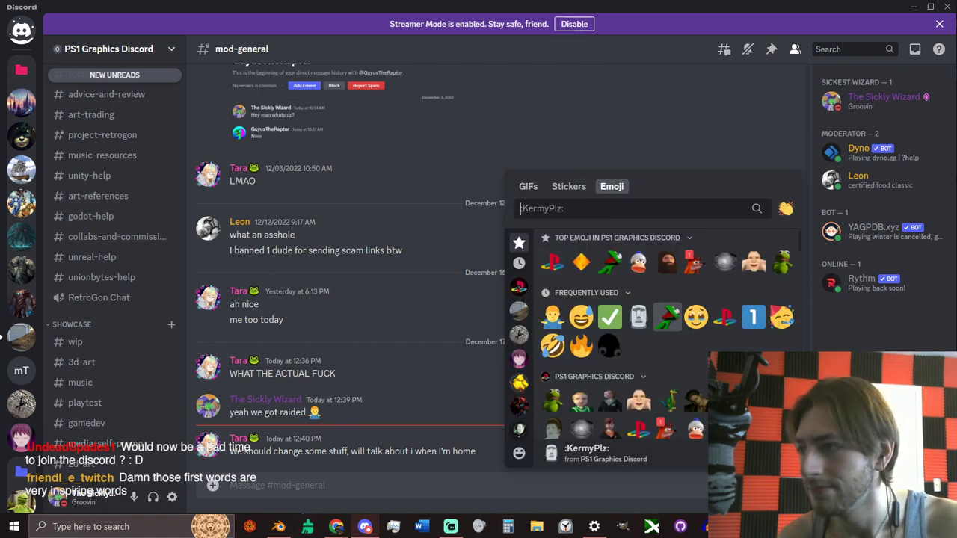
{"action": "scroll", "coordinate": [668, 308], "scroll_direction": "down", "scroll_amount": 1}
{"action": "scroll", "coordinate": [667, 329], "scroll_direction": "down", "scroll_amount": 5}
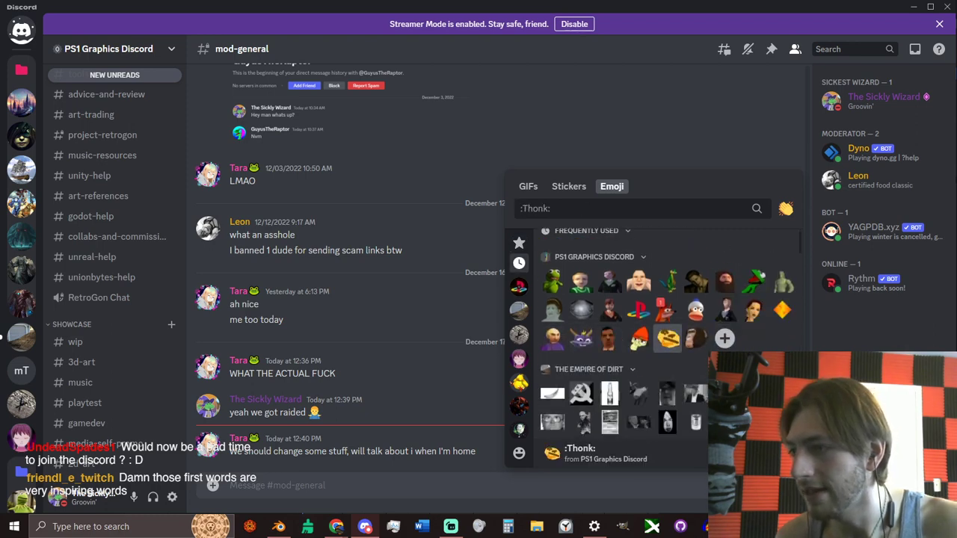
{"action": "scroll", "coordinate": [695, 338], "scroll_direction": "down", "scroll_amount": 3}
{"action": "scroll", "coordinate": [668, 338], "scroll_direction": "down", "scroll_amount": 8}
{"action": "scroll", "coordinate": [668, 338], "scroll_direction": "up", "scroll_amount": 15}
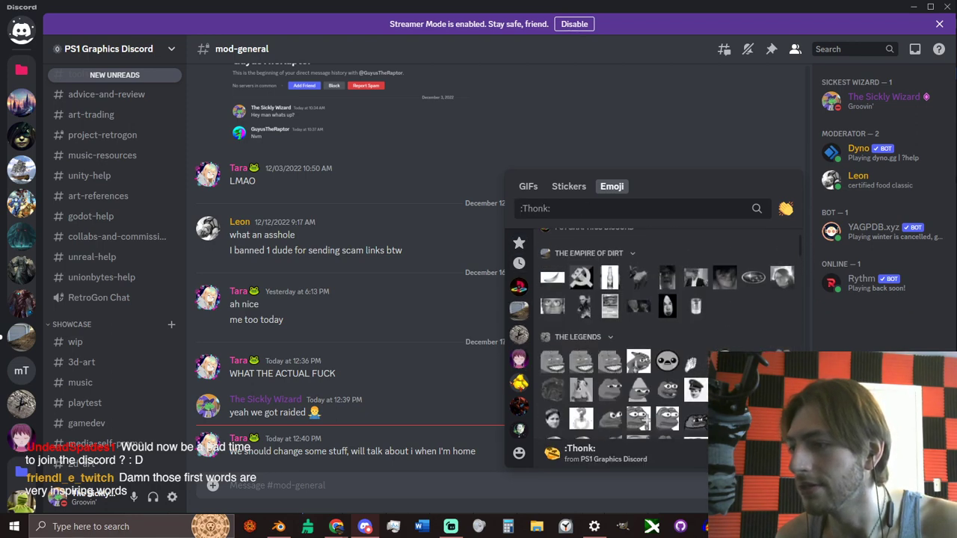
{"action": "left_click", "coordinate": [519, 452]}
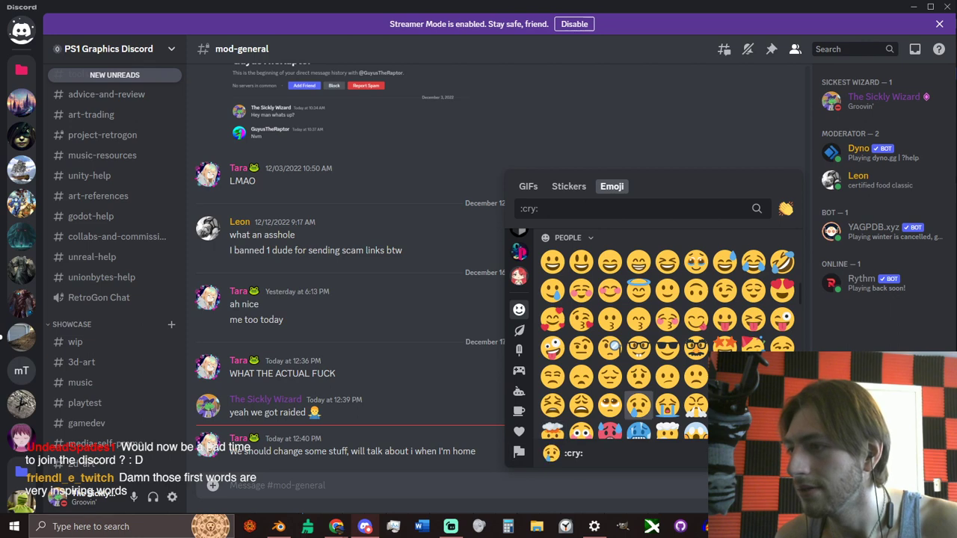
{"action": "left_click", "coordinate": [724, 153]}
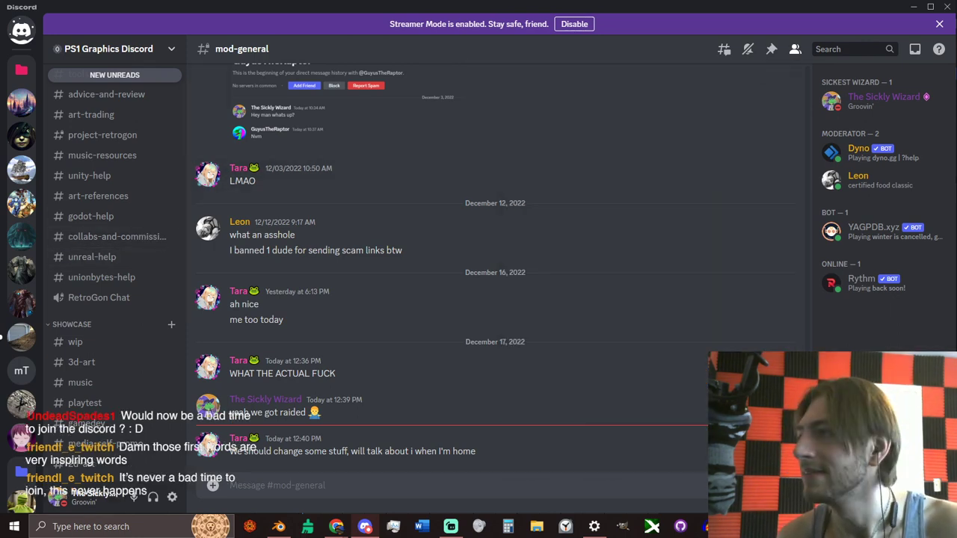
Step: Check the introductions and general-chat channels for leftover raid messages and switch back to Blender
{"action": "scroll", "coordinate": [97, 196], "scroll_direction": "up", "scroll_amount": 8}
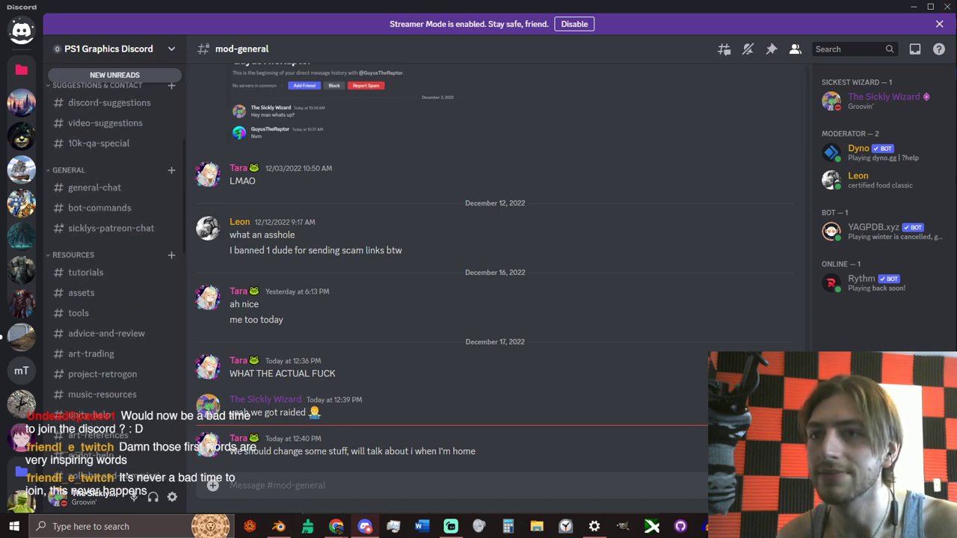
{"action": "scroll", "coordinate": [98, 218], "scroll_direction": "up", "scroll_amount": 3}
{"action": "left_click", "coordinate": [95, 221]}
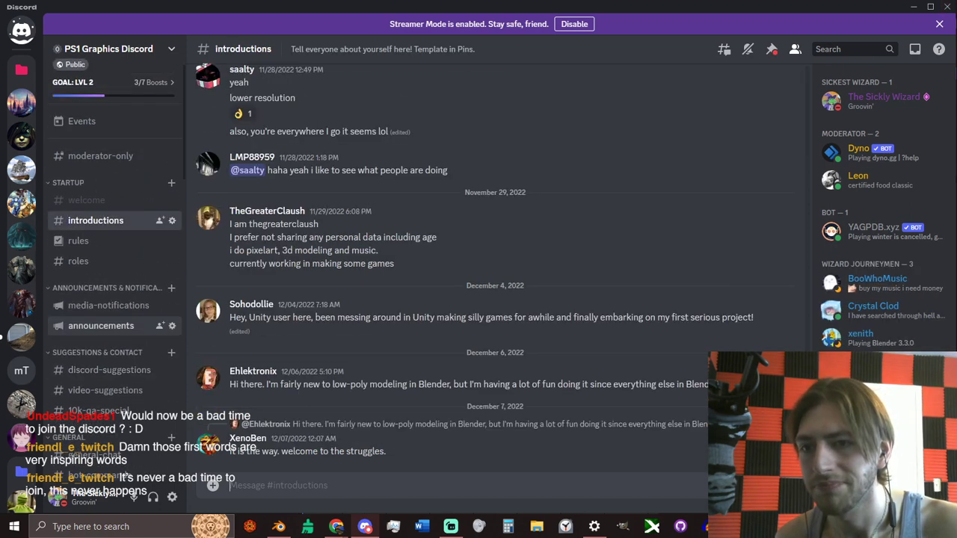
{"action": "left_click", "coordinate": [94, 455]}
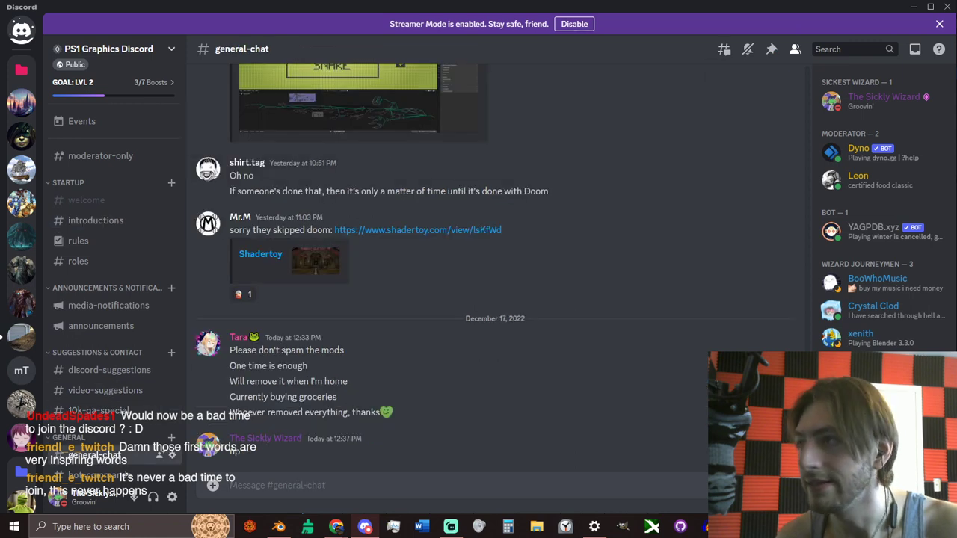
{"action": "left_click", "coordinate": [913, 7]}
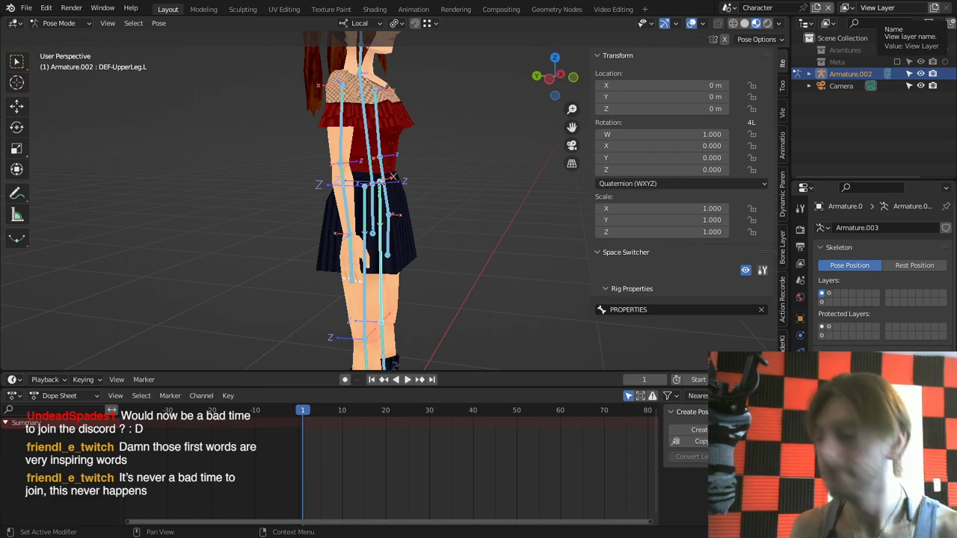
Step: Rotate the left upper-leg bone -24.5° about its local X axis to test the skirt's deformation
{"action": "scroll", "coordinate": [366, 202], "scroll_direction": "down", "scroll_amount": 2}
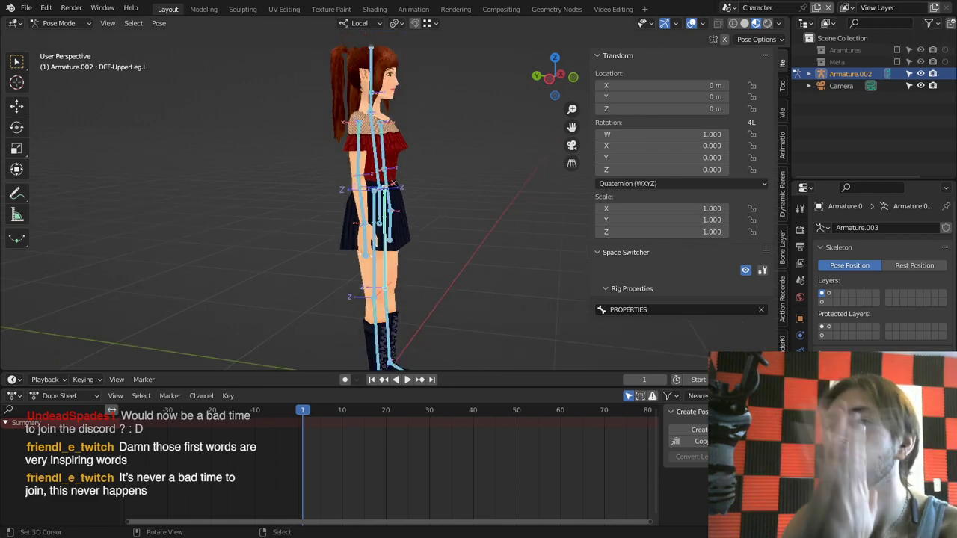
{"action": "scroll", "coordinate": [382, 202], "scroll_direction": "up", "scroll_amount": 2}
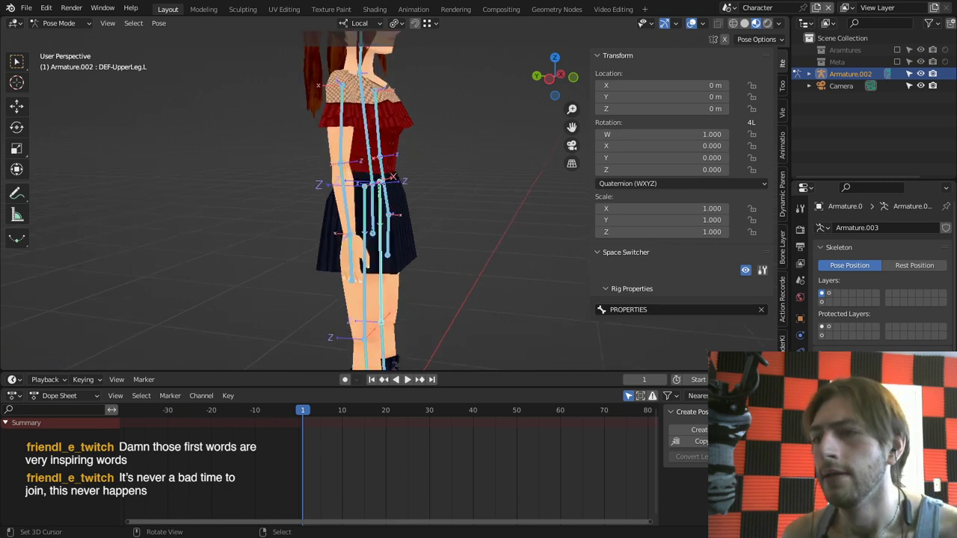
{"action": "middle_click_drag", "start_coordinate": [404, 202], "coordinate": [337, 203]}
{"action": "right_click", "coordinate": [403, 246]}
{"action": "middle_click_drag", "start_coordinate": [404, 247], "coordinate": [482, 263]}
{"action": "key", "text": "r"}
{"action": "key", "text": "x"}
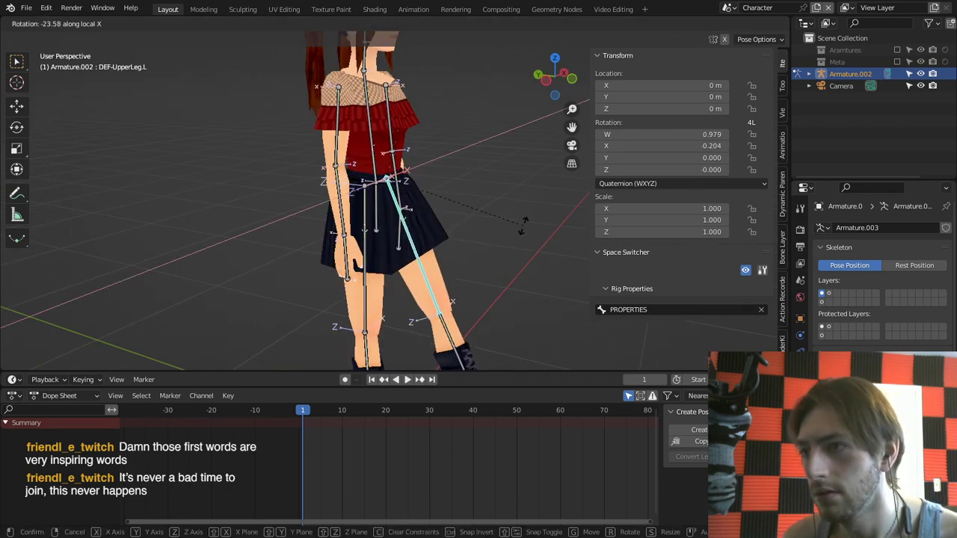
{"action": "left_click", "coordinate": [523, 223]}
Step: Try a further local X rotation of the left upper-leg bone and clear the bone's rotation
{"action": "middle_click_drag", "start_coordinate": [523, 224], "coordinate": [306, 216]}
{"action": "key", "text": "r"}
{"action": "key", "text": "x"}
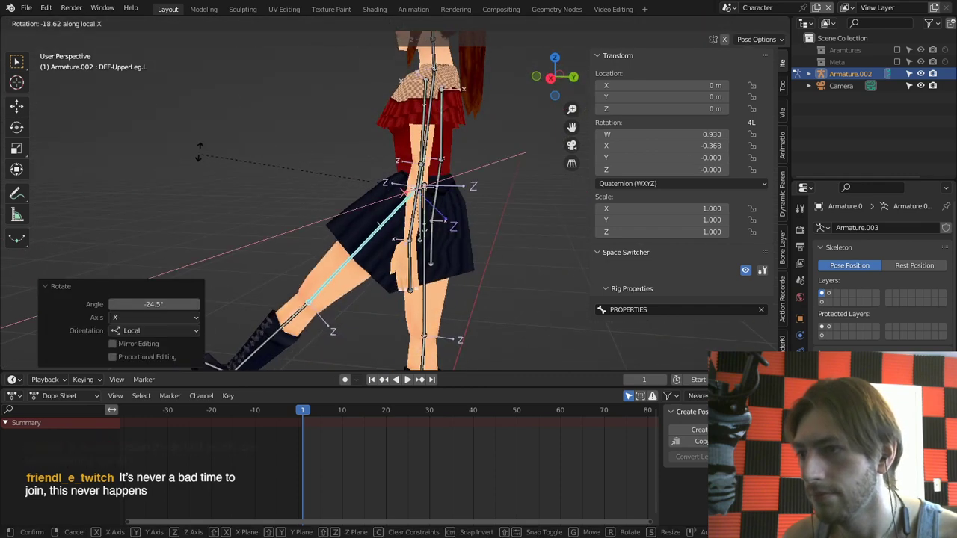
{"action": "key", "text": "Escape"}
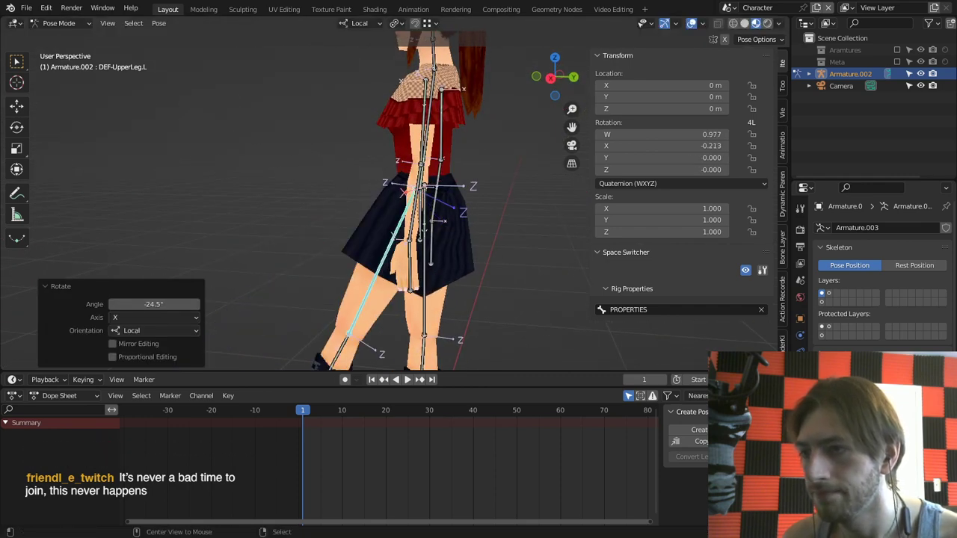
{"action": "key", "text": "alt+r"}
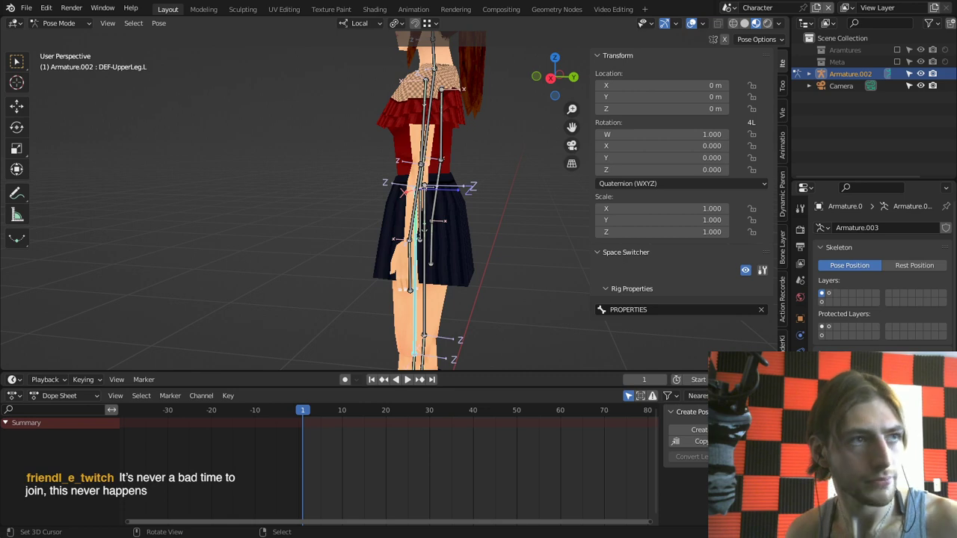
Step: Move the DEF-Hip bone to bone layer 16
{"action": "middle_click_drag", "start_coordinate": [449, 214], "coordinate": [378, 208]}
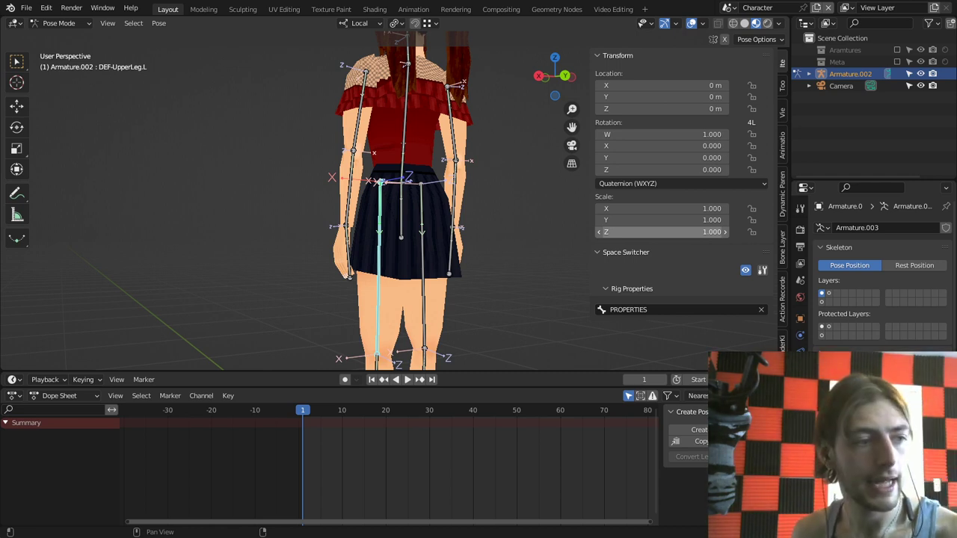
{"action": "right_click", "coordinate": [402, 215]}
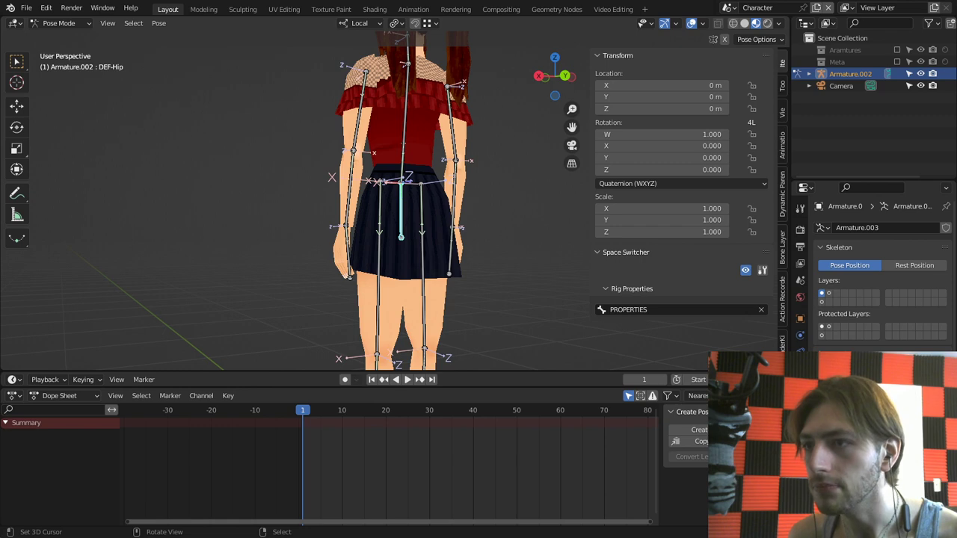
{"action": "key", "text": "r"}
{"action": "key", "text": "Escape"}
{"action": "key", "text": "m"}
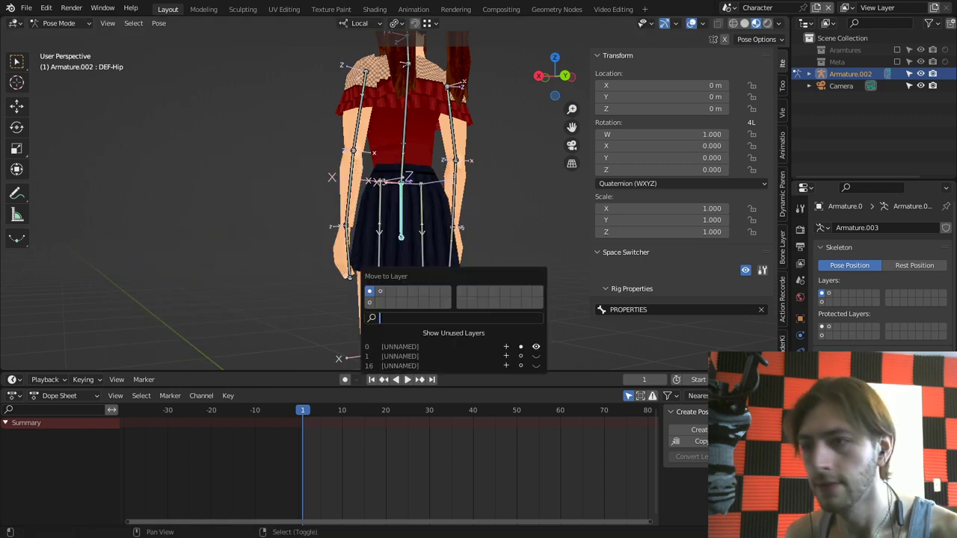
{"action": "left_click", "coordinate": [369, 303]}
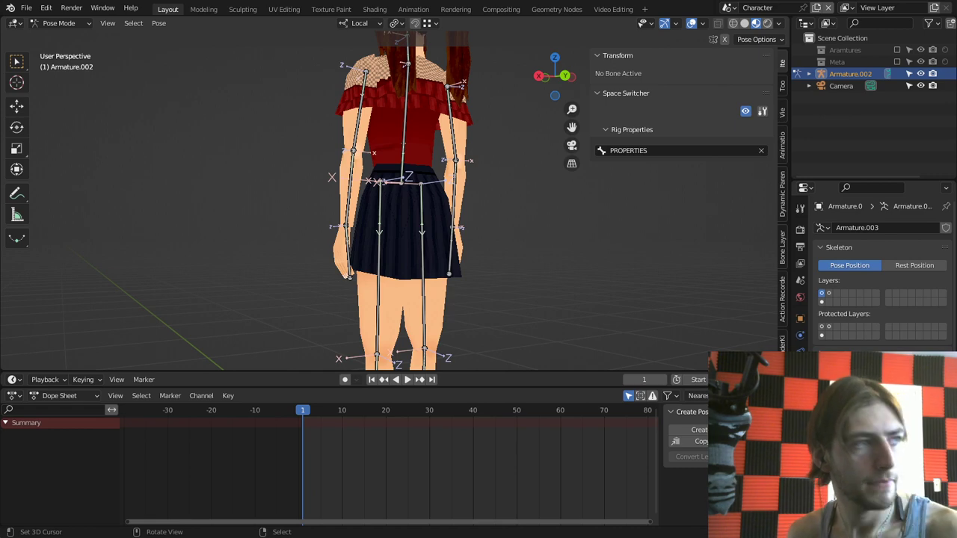
Step: Enter the armature's Edit Mode and duplicate all the visible deform bones in place
{"action": "mouse_move", "coordinate": [404, 217]}
{"action": "middle_mouse_down"}
{"action": "mouse_move", "coordinate": [494, 219]}
{"action": "mouse_move", "coordinate": [422, 217]}
{"action": "middle_mouse_up"}
{"action": "middle_click_drag", "start_coordinate": [695, 228], "coordinate": [733, 228]}
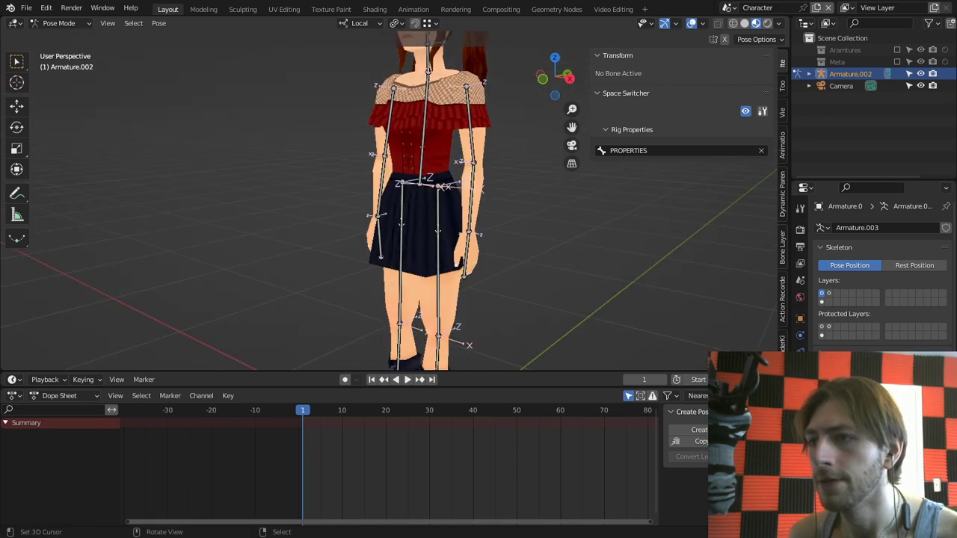
{"action": "key", "text": "Tab"}
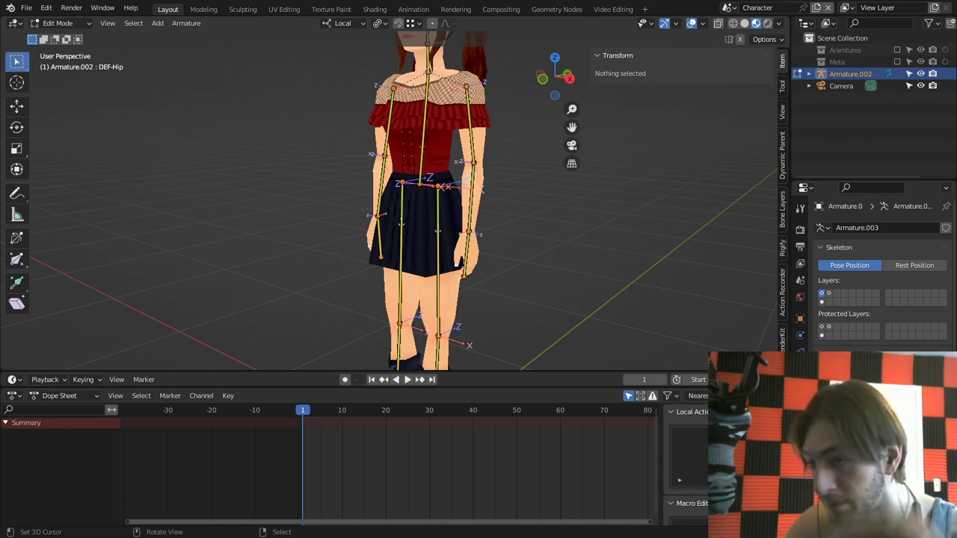
{"action": "scroll", "coordinate": [389, 202], "scroll_direction": "down", "scroll_amount": 3}
{"action": "key", "text": "ctrl+space"}
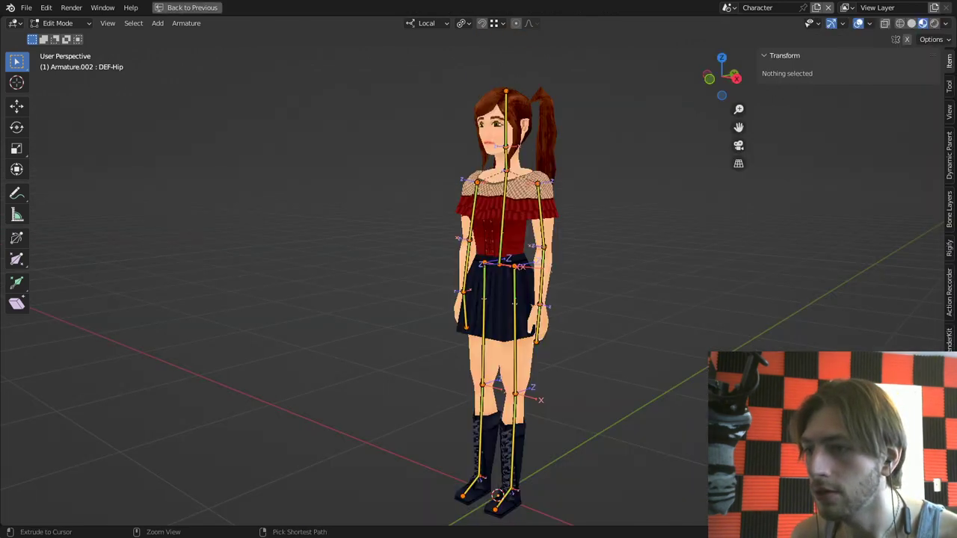
{"action": "scroll", "coordinate": [479, 269], "scroll_direction": "up", "scroll_amount": 2}
{"action": "key", "text": "shift+d"}
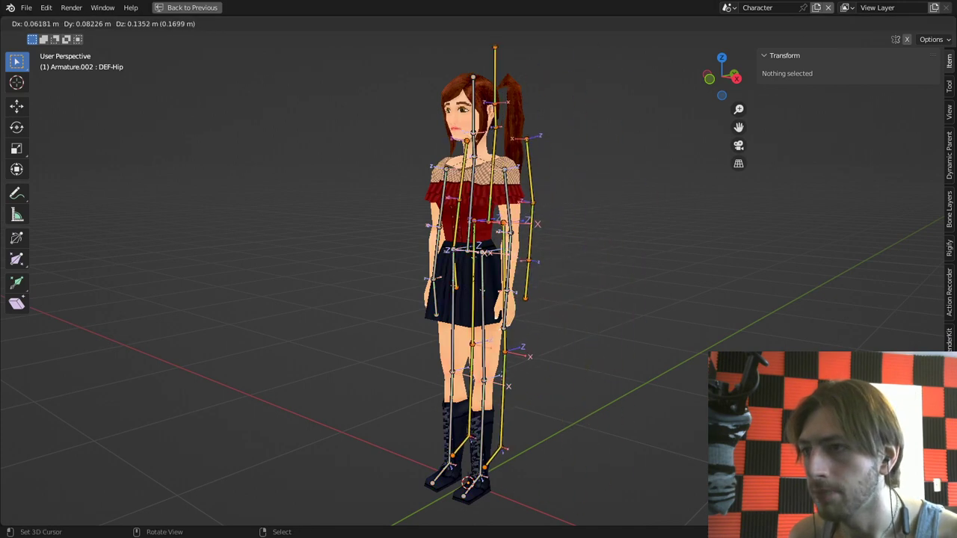
{"action": "key", "text": "Escape"}
Step: Move the duplicated bones to bone layer 8 and display only that layer
{"action": "key", "text": "m"}
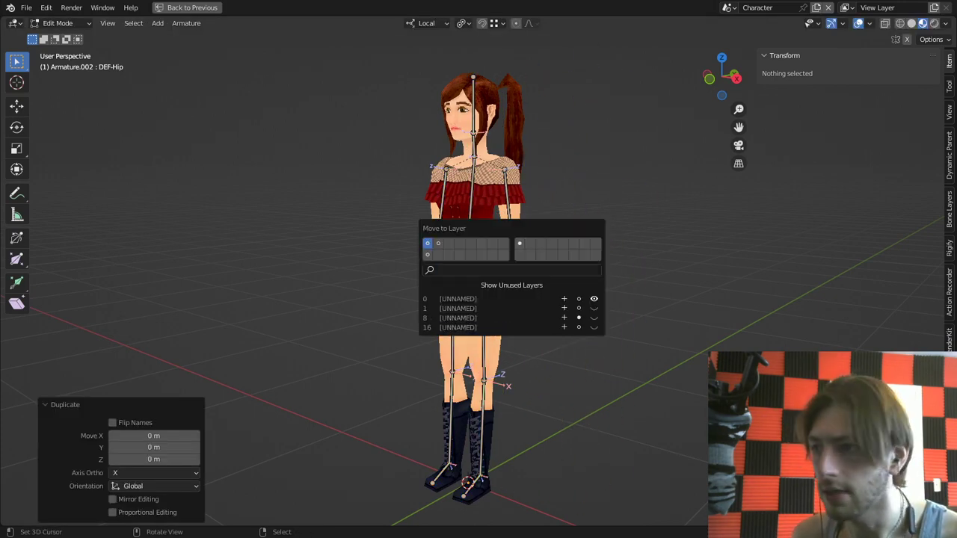
{"action": "left_click", "coordinate": [531, 243]}
{"action": "key", "text": "ctrl+space"}
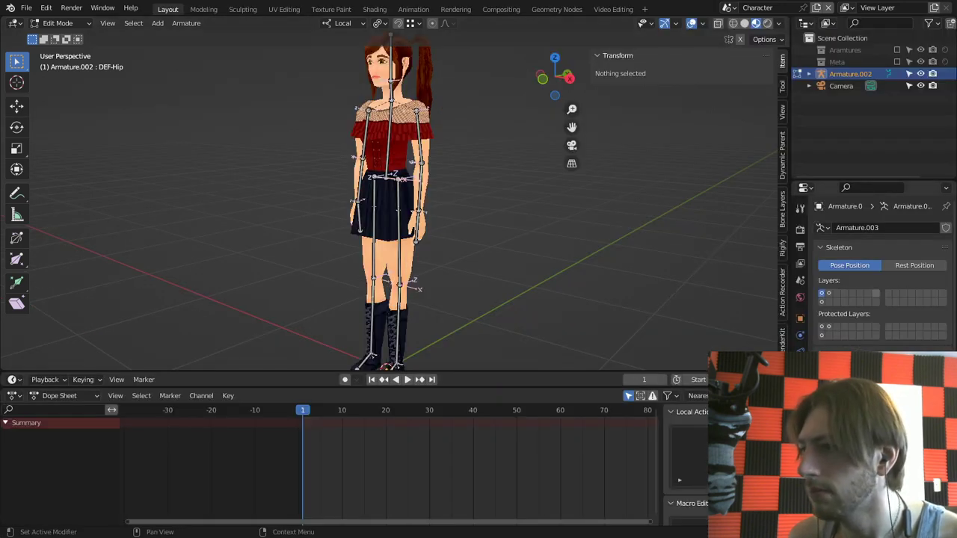
{"action": "left_click", "coordinate": [889, 293]}
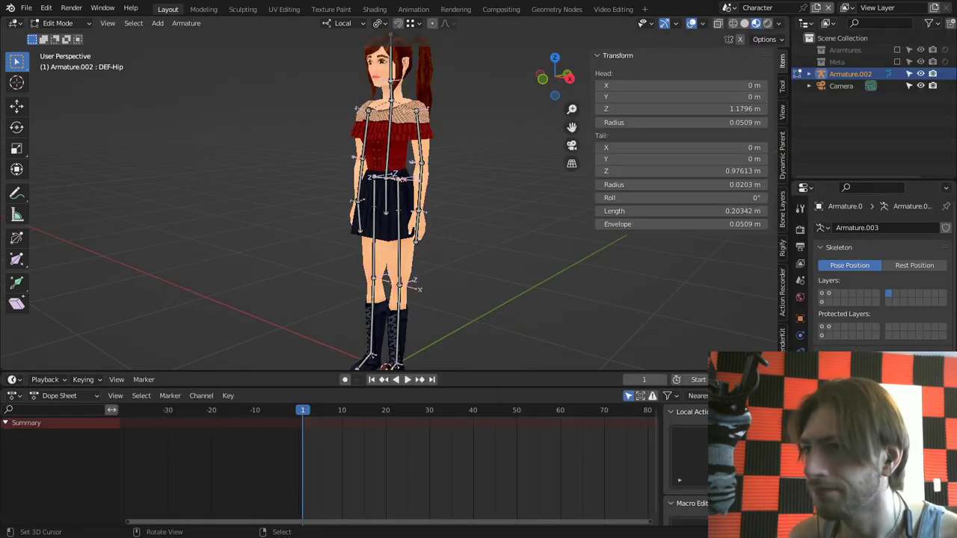
Step: Select all the duplicated bones on the displayed layer and open Batch Rename for them
{"action": "right_click", "coordinate": [419, 137]}
{"action": "key", "text": "ctrl+space"}
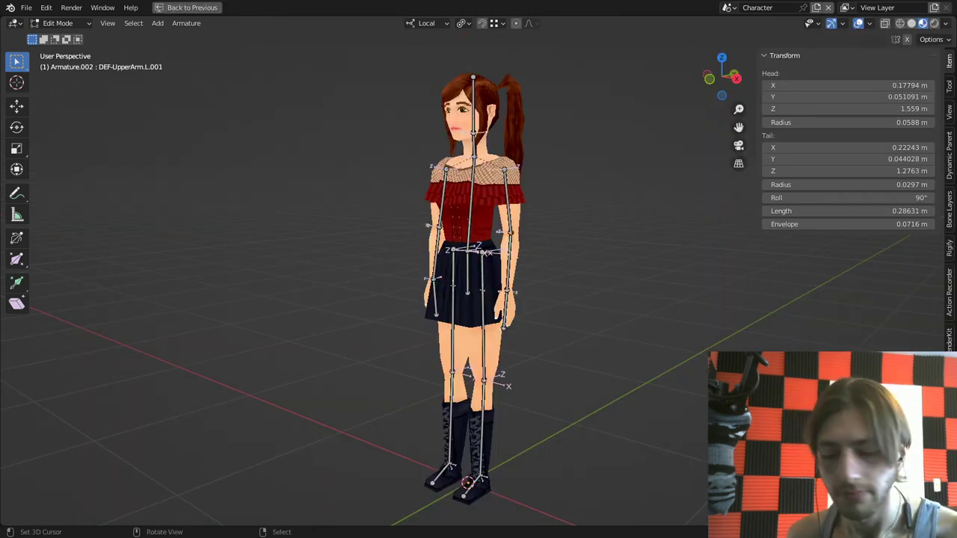
{"action": "key", "text": "a"}
{"action": "key", "text": "ctrl+F2"}
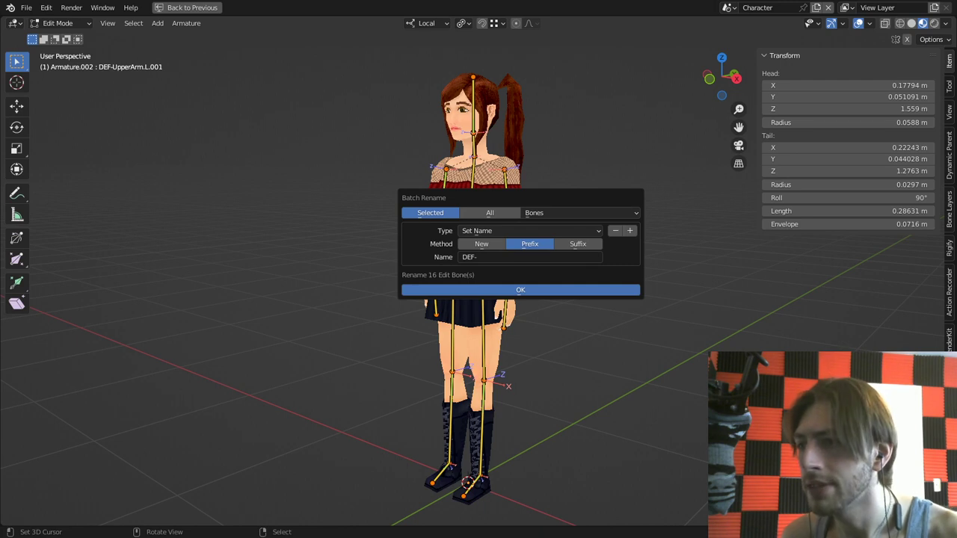
Step: Batch-rename the selected bones by finding DEF and replacing it with Mech
{"action": "left_click", "coordinate": [486, 231]}
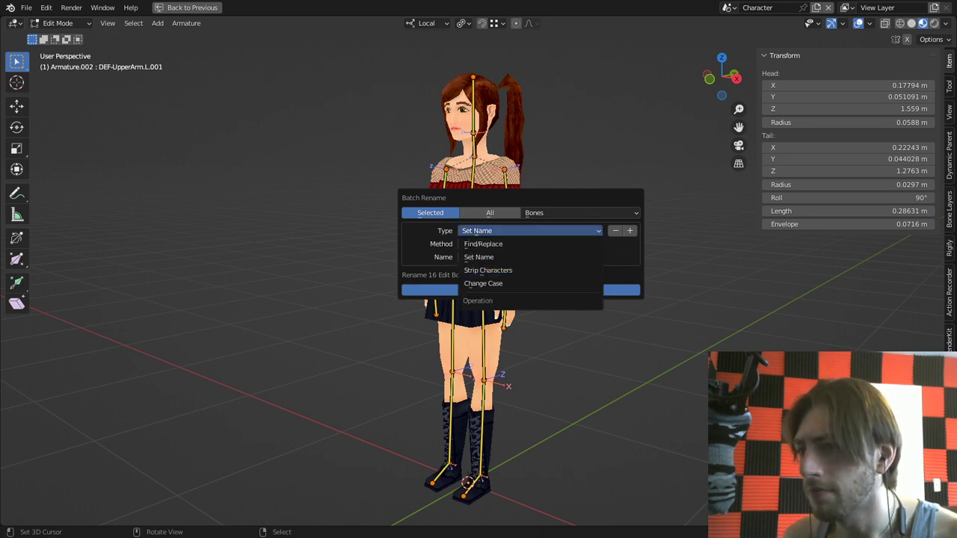
{"action": "left_click", "coordinate": [479, 244]}
{"action": "left_click", "coordinate": [468, 244]}
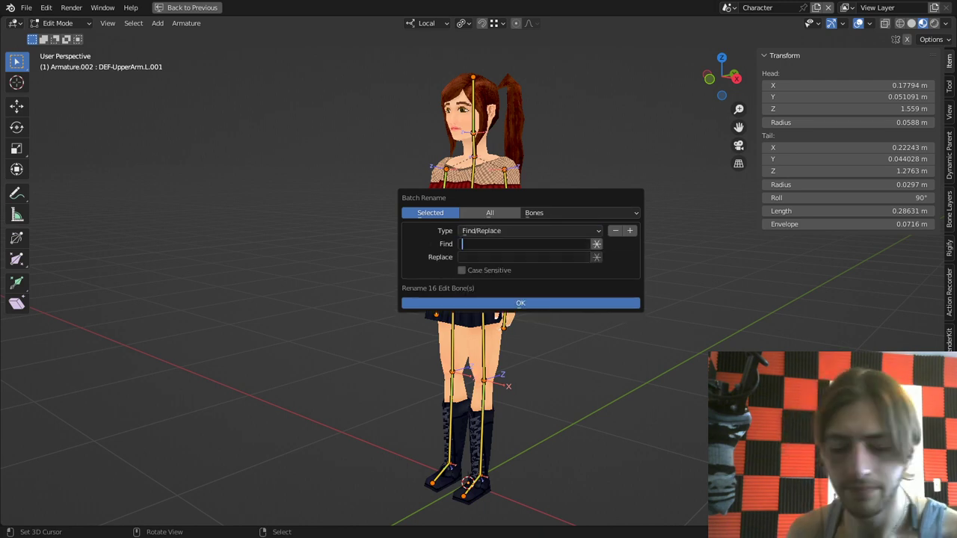
{"action": "type", "text": "DEF"}
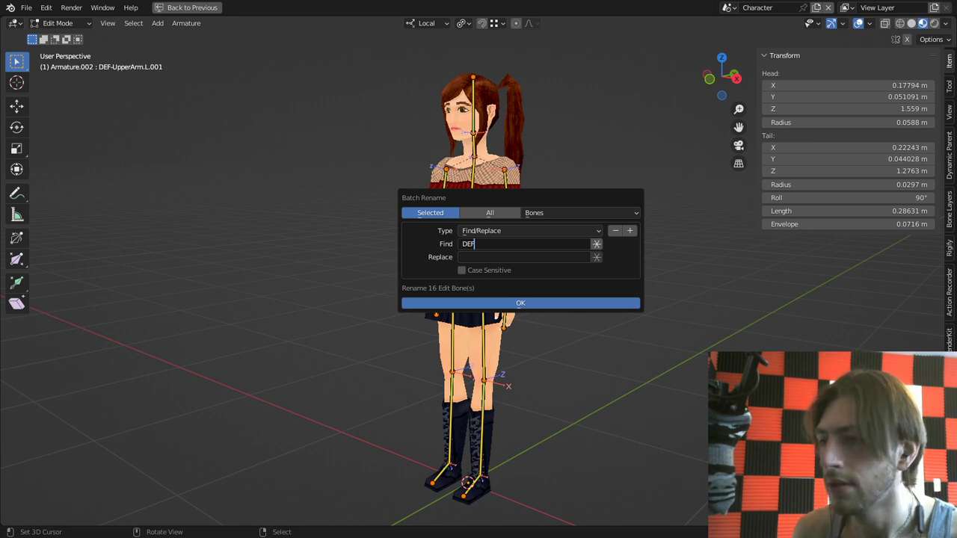
{"action": "key", "text": "Tab"}
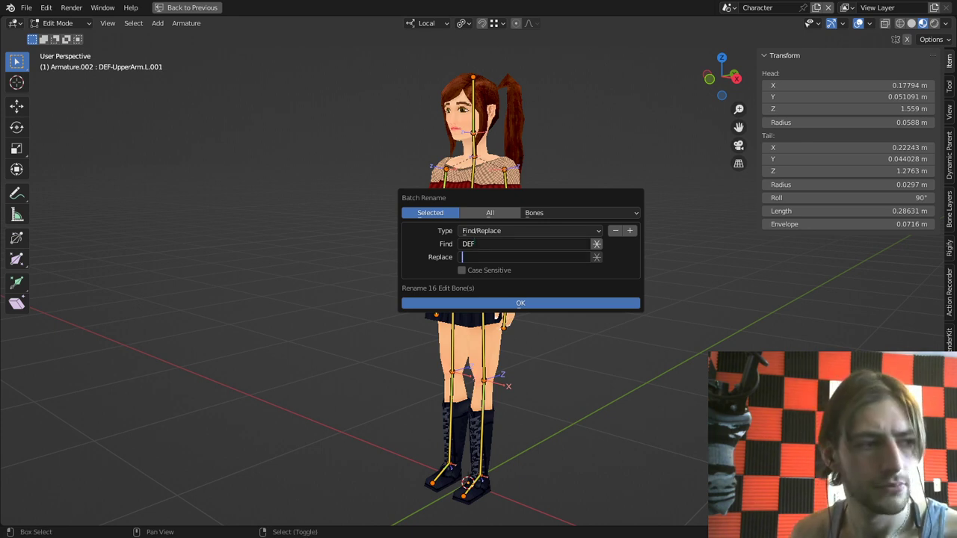
{"action": "type", "text": "Mech"}
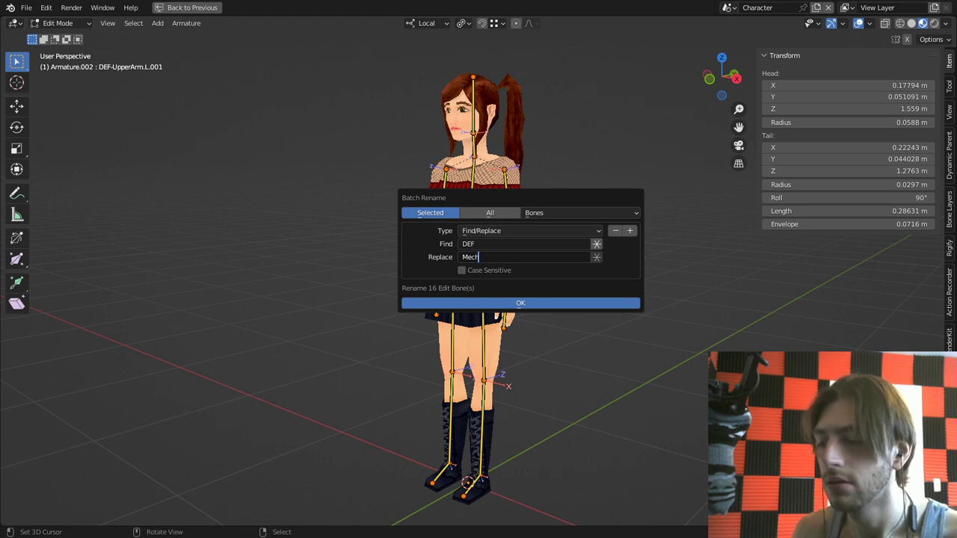
{"action": "key", "text": "BackSpace"}
{"action": "key", "text": "BackSpace"}
{"action": "key", "text": "BackSpace"}
{"action": "type", "text": "ech"}
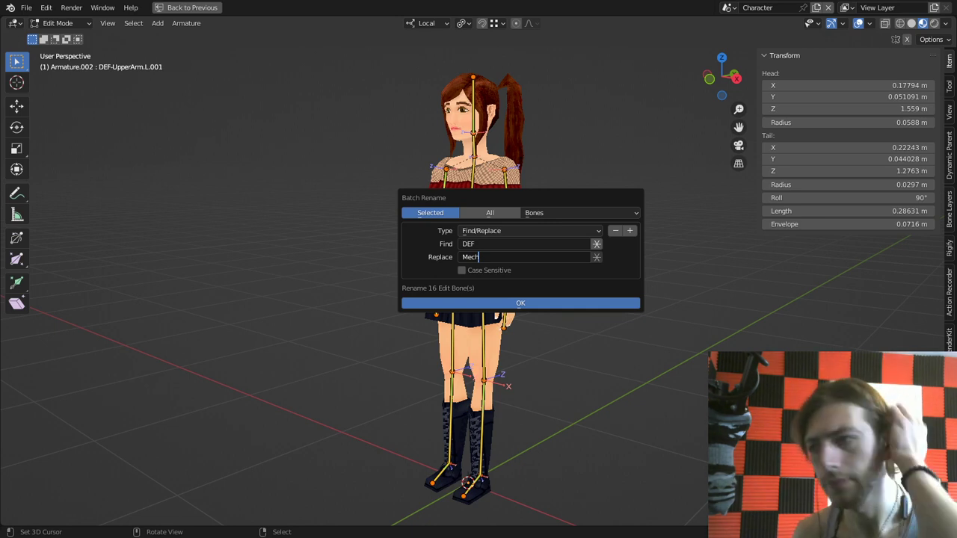
{"action": "key", "text": "Return"}
{"action": "key", "text": "Return"}
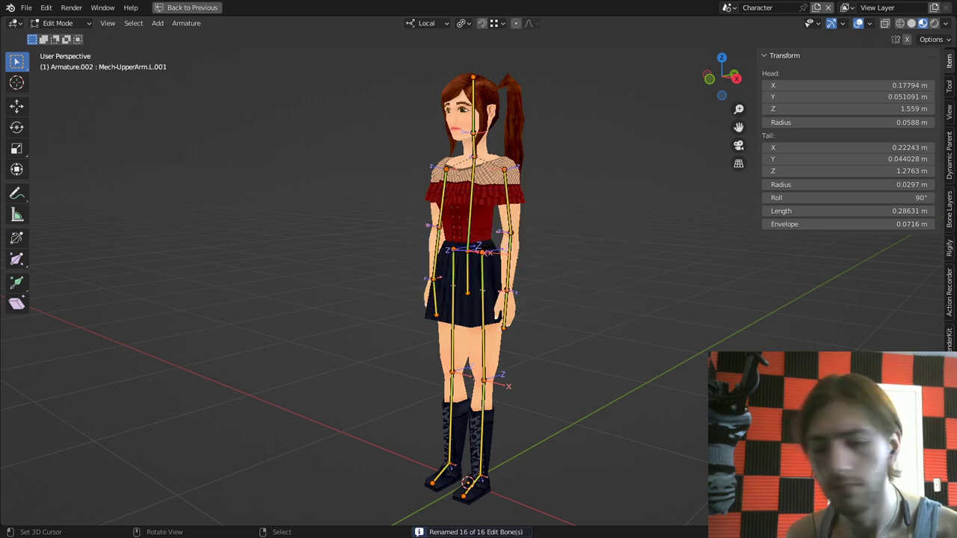
Step: Batch-rename the selected bones again, stripping digits and punctuation from the end of their names
{"action": "key", "text": "ctrl+F2"}
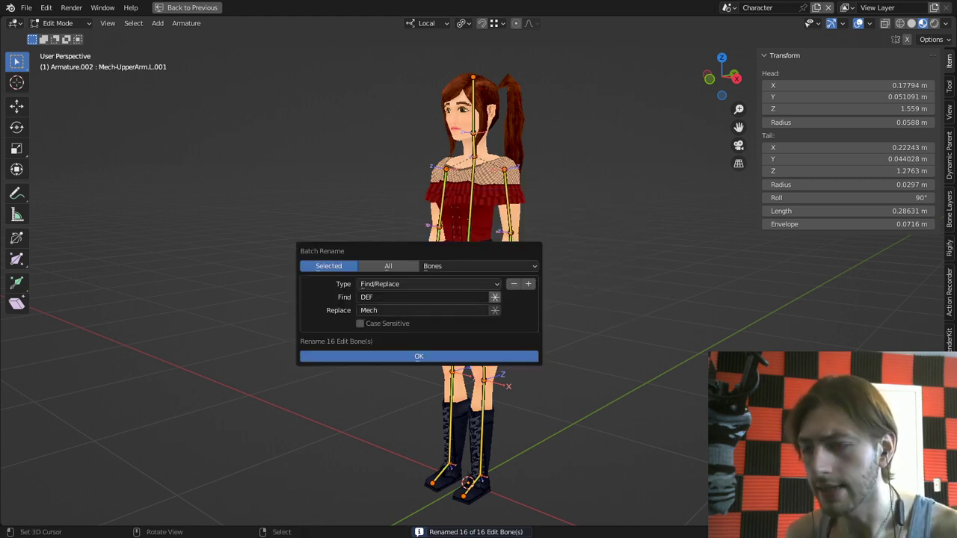
{"action": "left_click", "coordinate": [380, 285]}
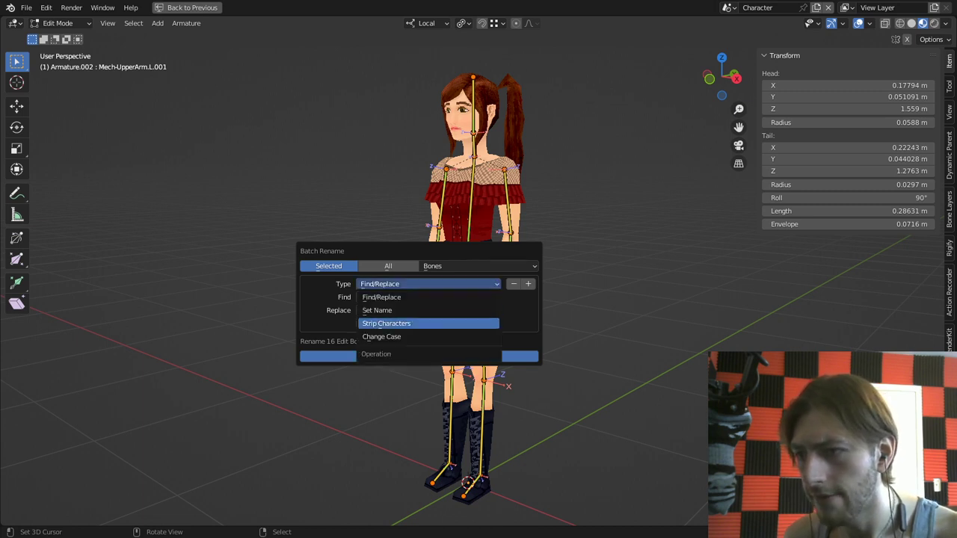
{"action": "left_click", "coordinate": [387, 324]}
{"action": "left_click", "coordinate": [428, 297]}
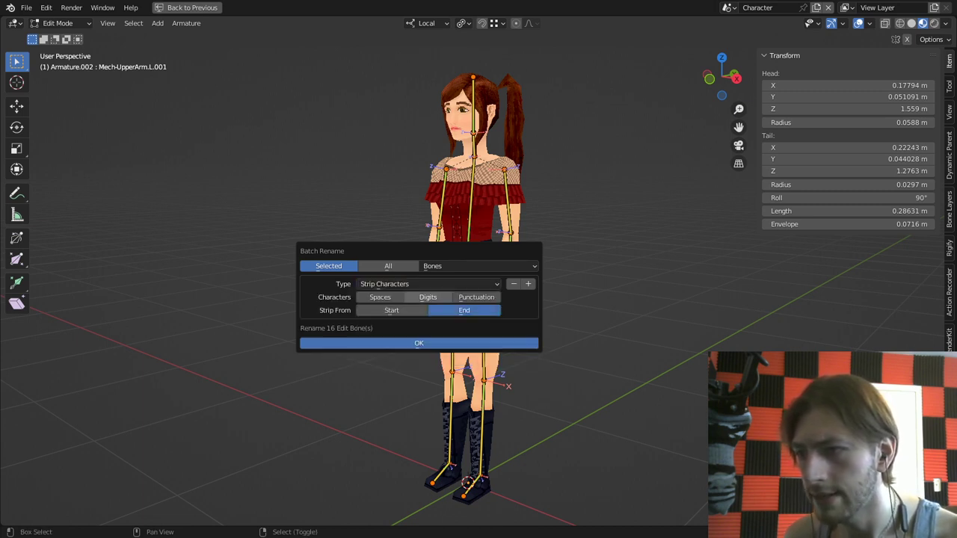
{"action": "left_click", "coordinate": [477, 297], "text": "shift"}
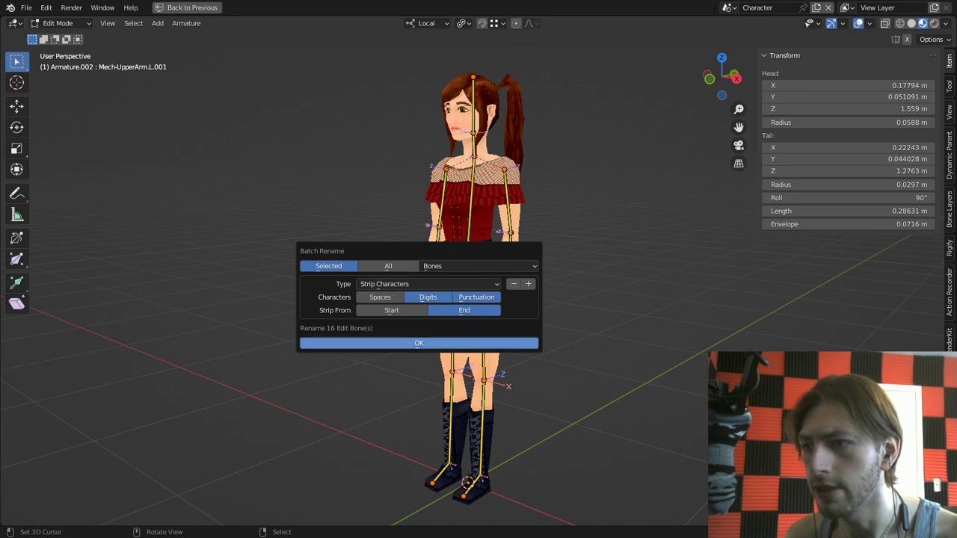
{"action": "left_click", "coordinate": [419, 344]}
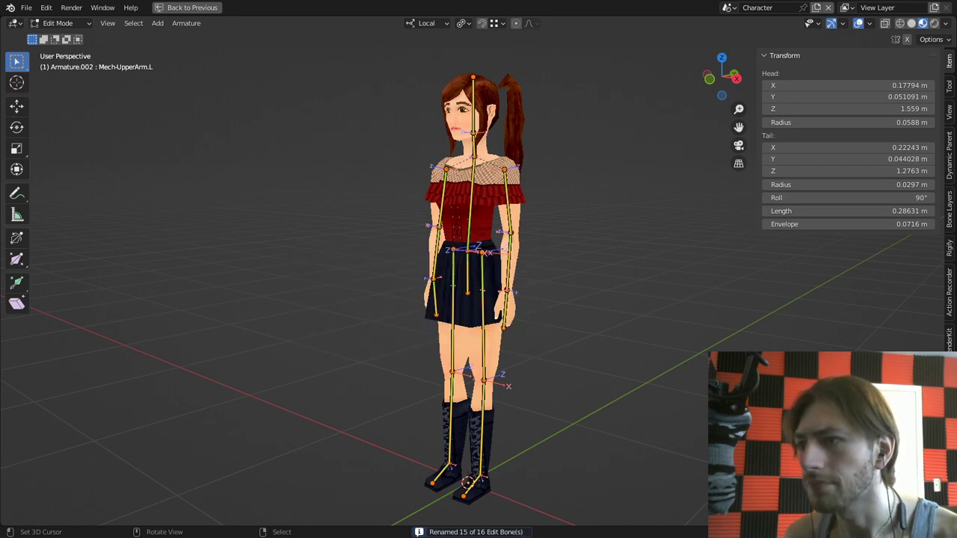
Step: Switch to Pose Mode and select individual arm, leg and hip bones to check their names
{"action": "key", "text": "ctrl+Tab"}
{"action": "key", "text": "ctrl+Tab"}
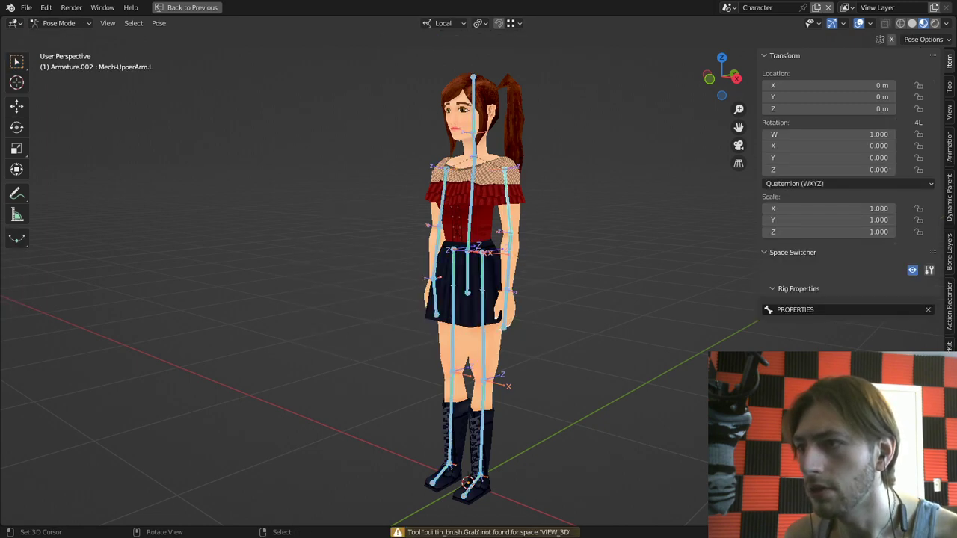
{"action": "right_click", "coordinate": [471, 218]}
{"action": "key", "text": "alt+a"}
{"action": "right_click", "coordinate": [508, 262]}
{"action": "right_click", "coordinate": [483, 322]}
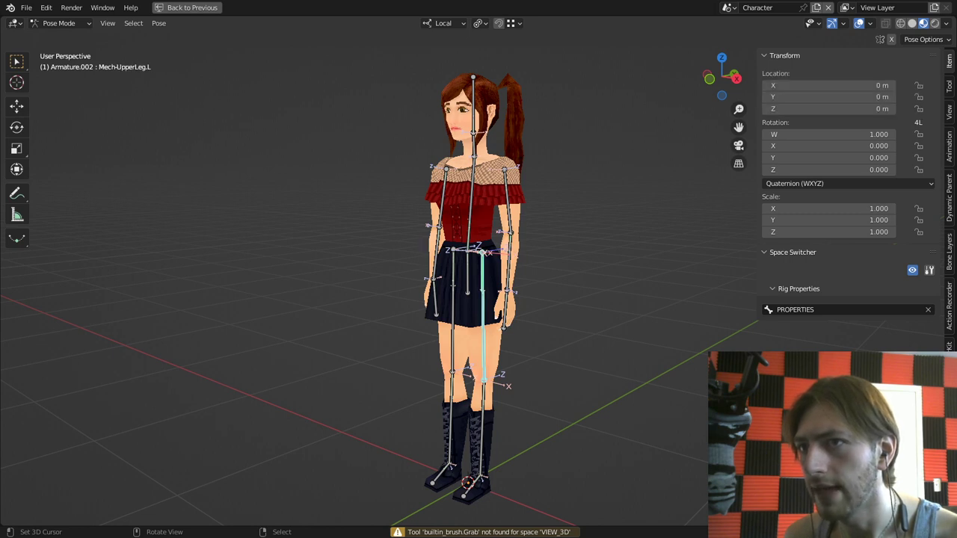
{"action": "right_click", "coordinate": [451, 419]}
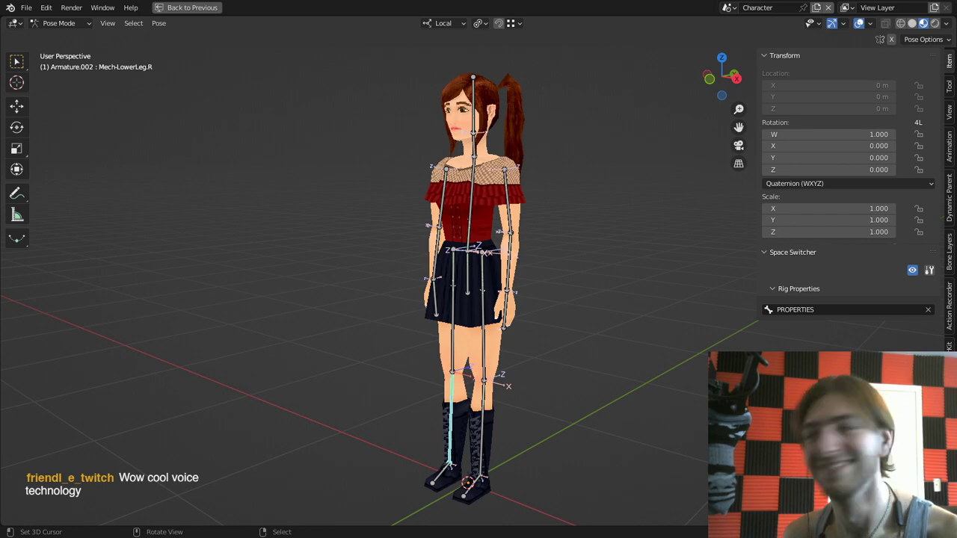
{"action": "middle_click_drag", "start_coordinate": [426, 299], "coordinate": [501, 297]}
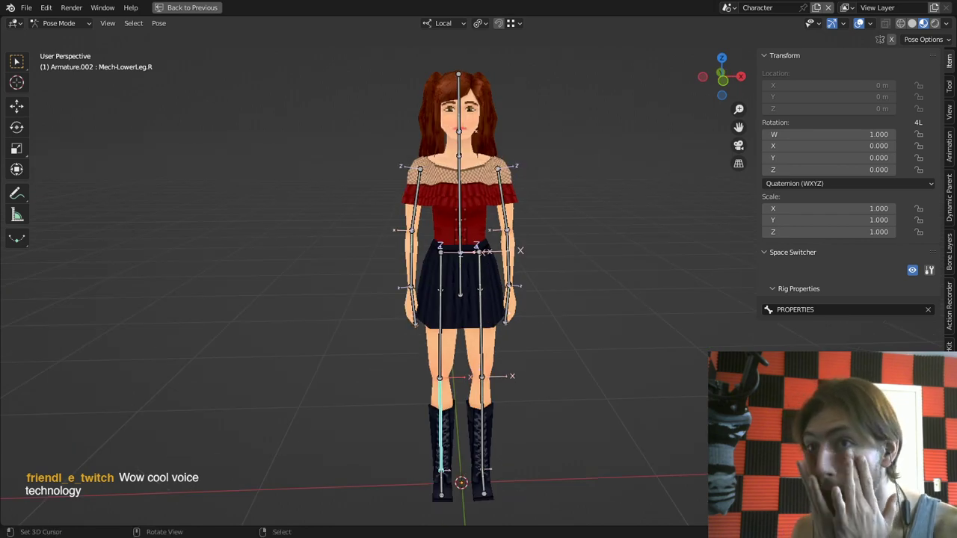
{"action": "scroll", "coordinate": [477, 281], "scroll_direction": "up", "scroll_amount": 4}
{"action": "right_click", "coordinate": [441, 274]}
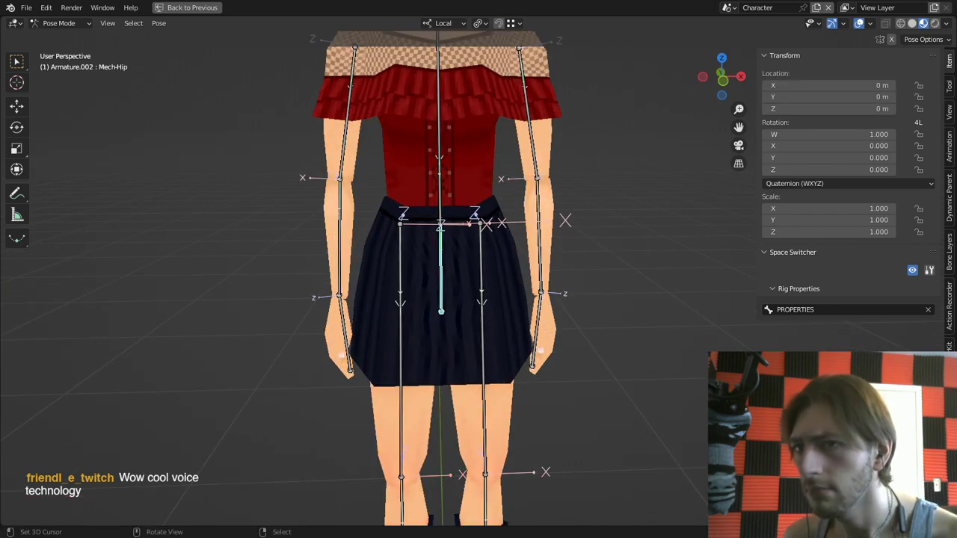
Step: Return to Edit Mode, undo the bone renames to get back to the original DEF bones, and select all of them
{"action": "key", "text": "Tab"}
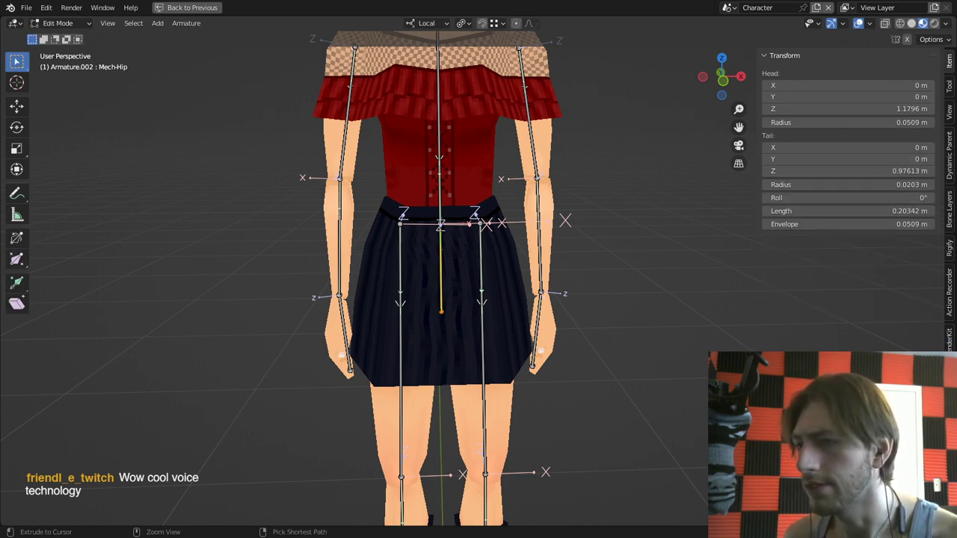
{"action": "key", "text": "Tab"}
{"action": "key", "text": "Tab"}
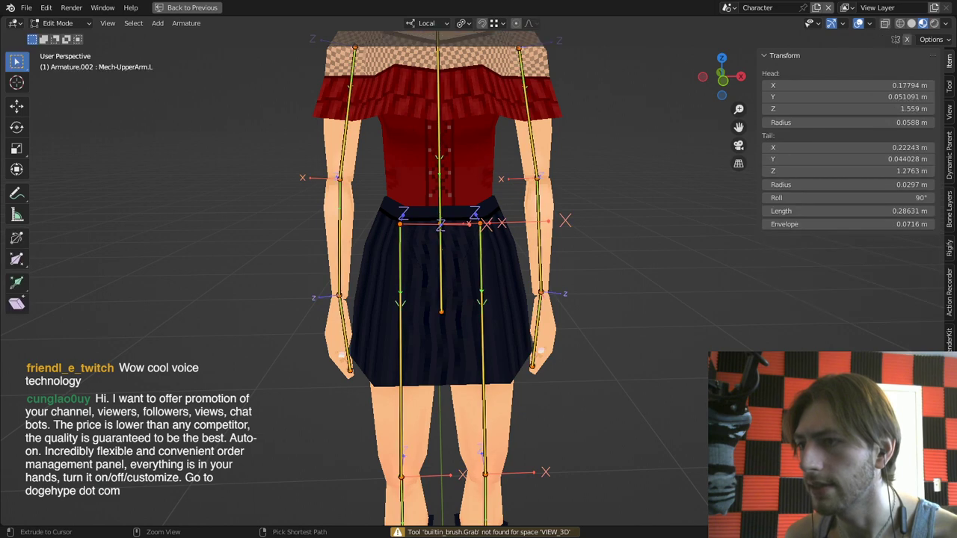
{"action": "key", "text": "alt+a"}
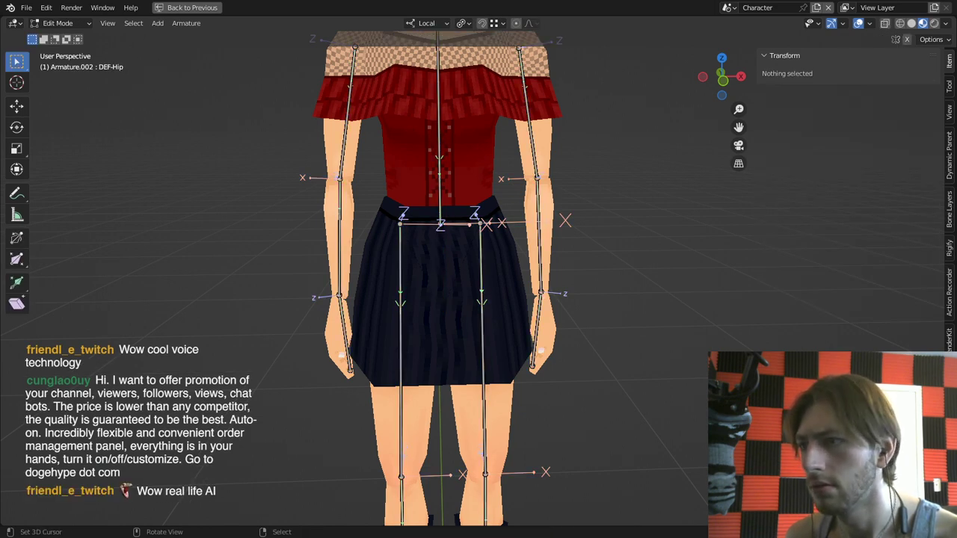
{"action": "right_click", "coordinate": [539, 237]}
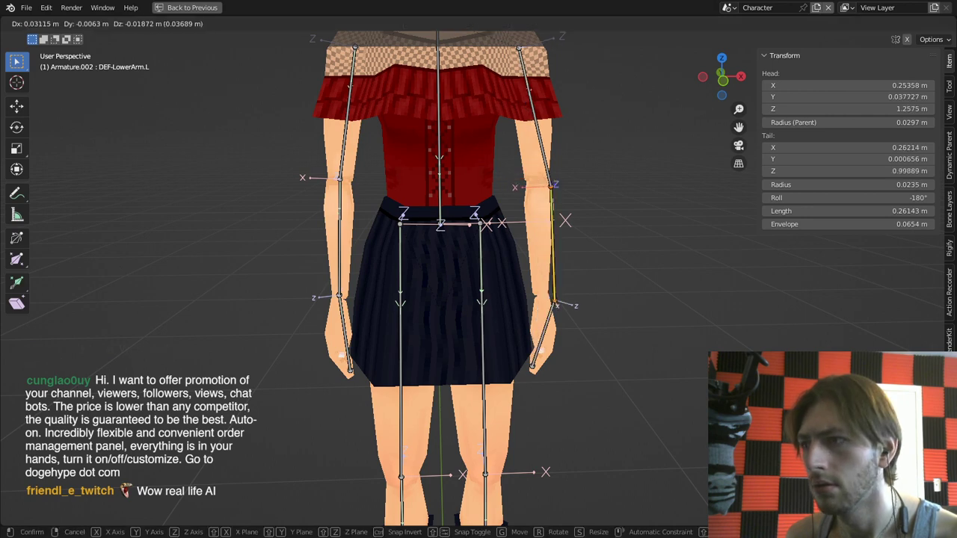
{"action": "key", "text": "a"}
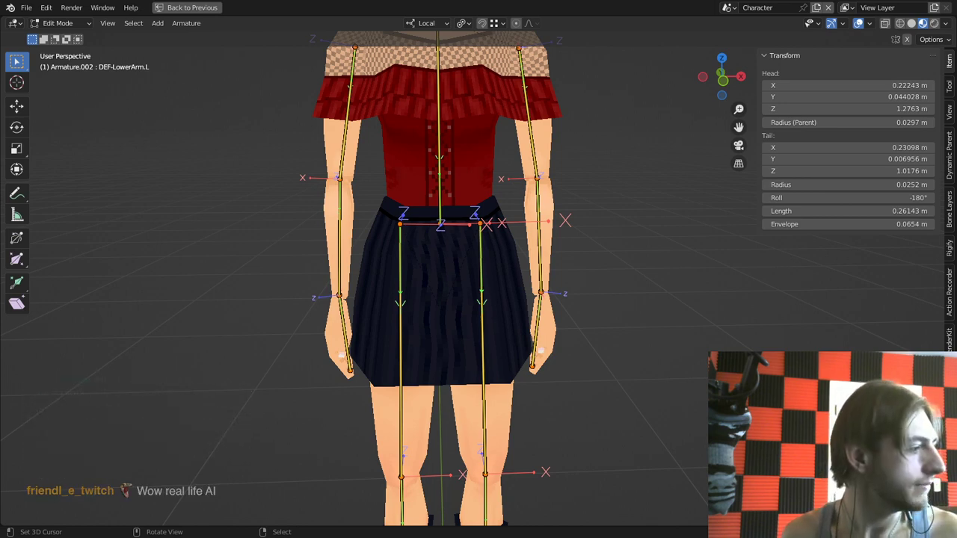
{"action": "key", "text": "super+d"}
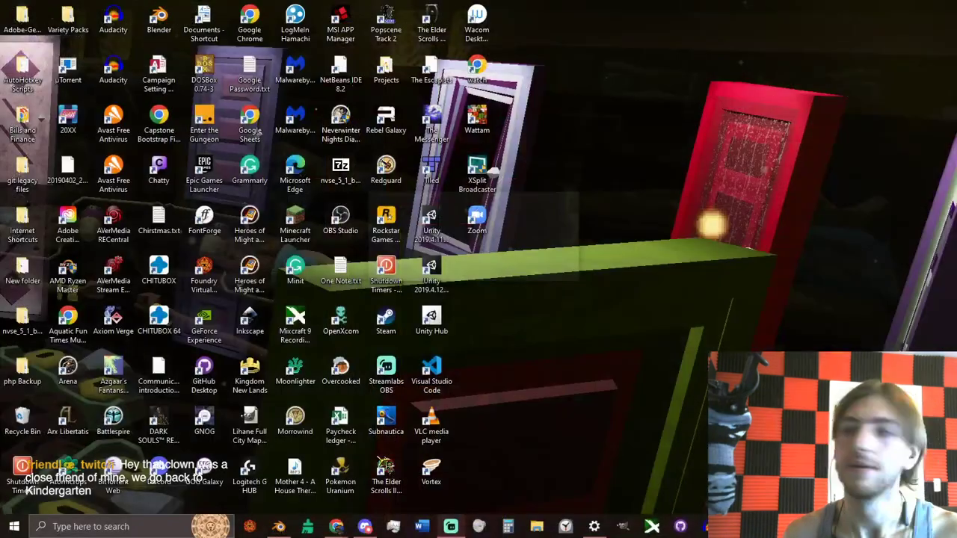
{"action": "key", "text": "super+d"}
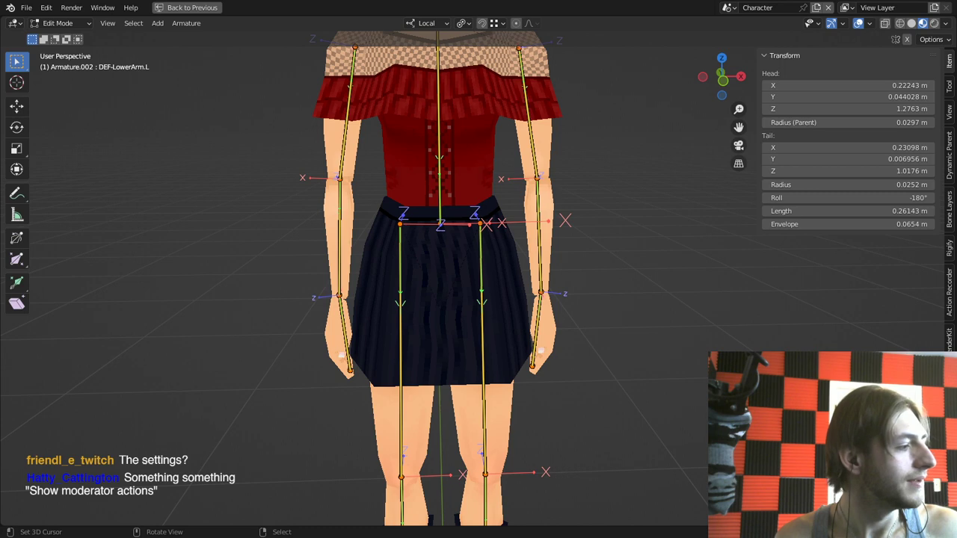
{"action": "key", "text": "alt+Tab"}
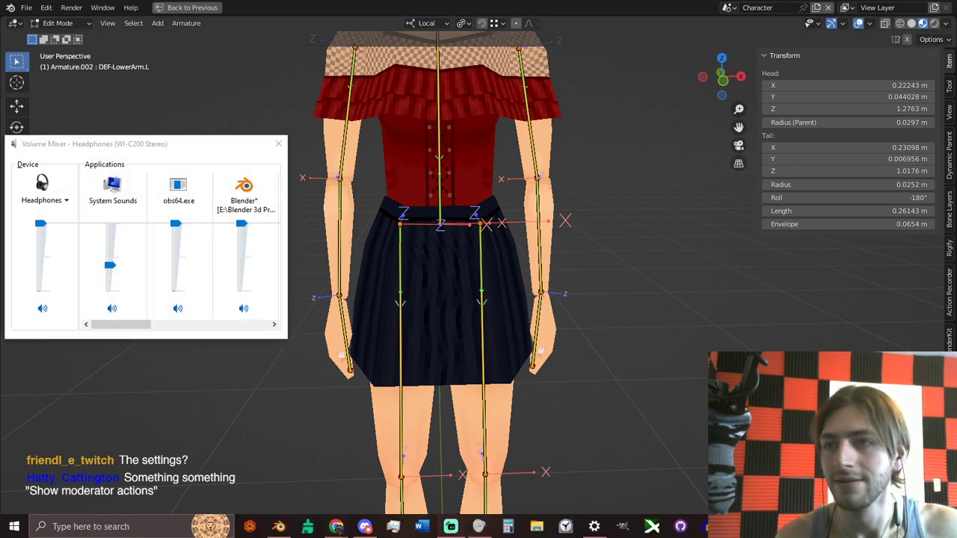
{"action": "left_click", "coordinate": [279, 143]}
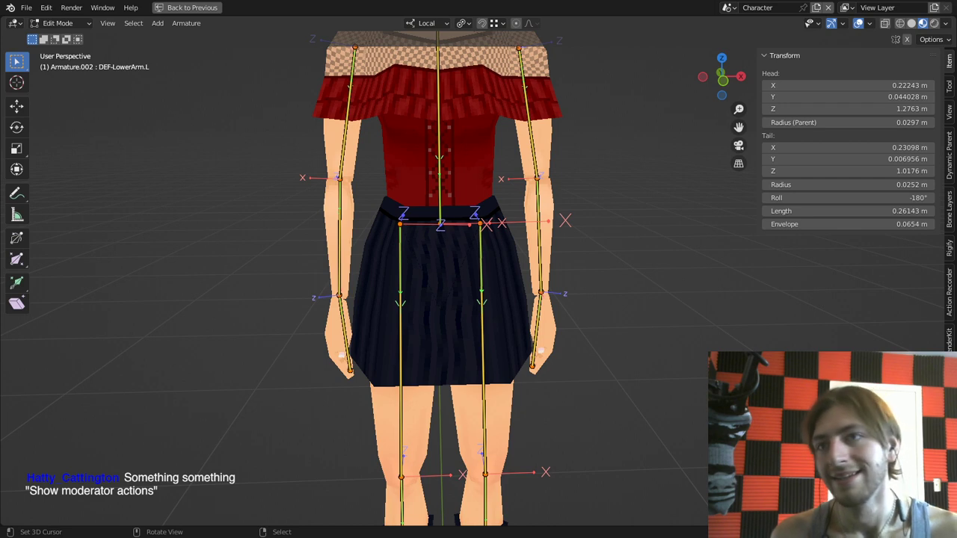
Step: Duplicate all the visible DEF bones in place and move the copies to the second layer of the second layer block
{"action": "key", "text": "alt+a"}
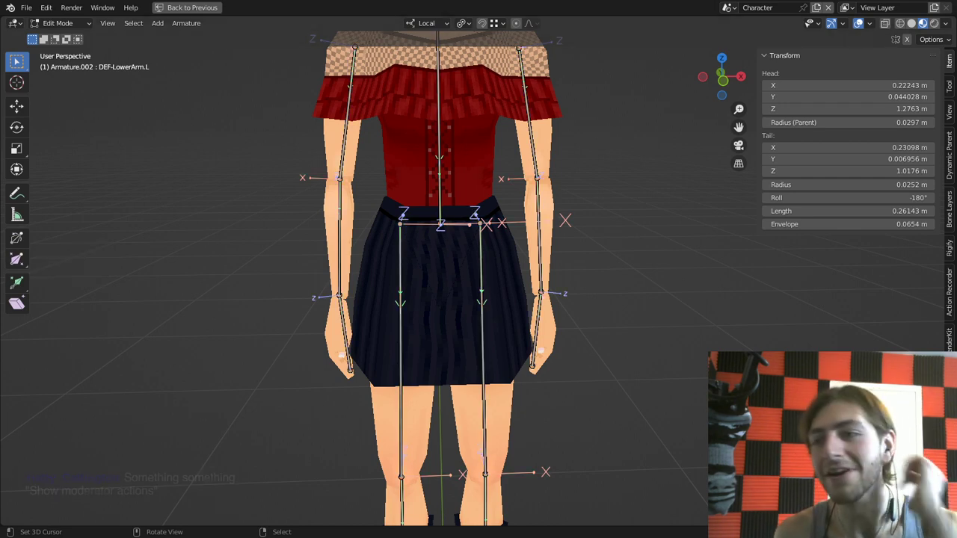
{"action": "key", "text": "a"}
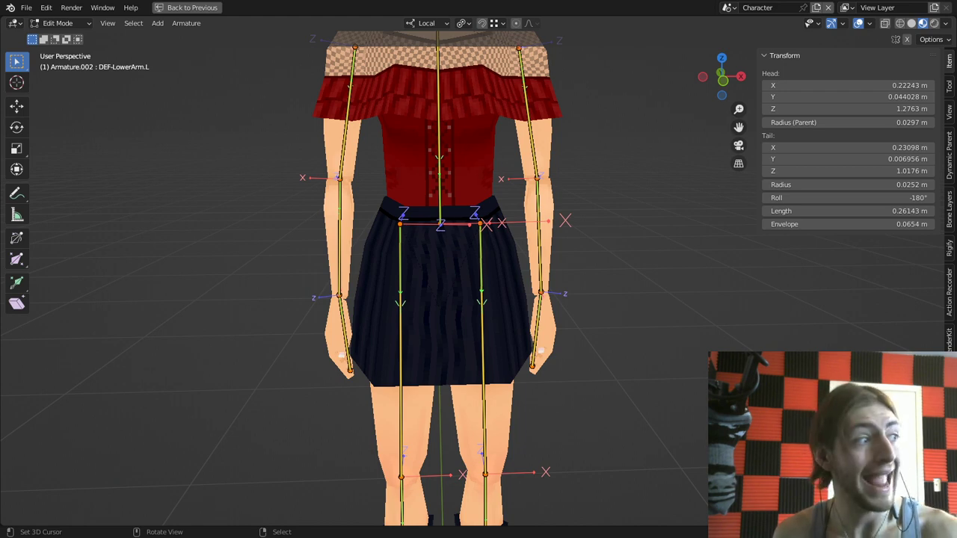
{"action": "scroll", "coordinate": [420, 278], "scroll_direction": "down", "scroll_amount": 5}
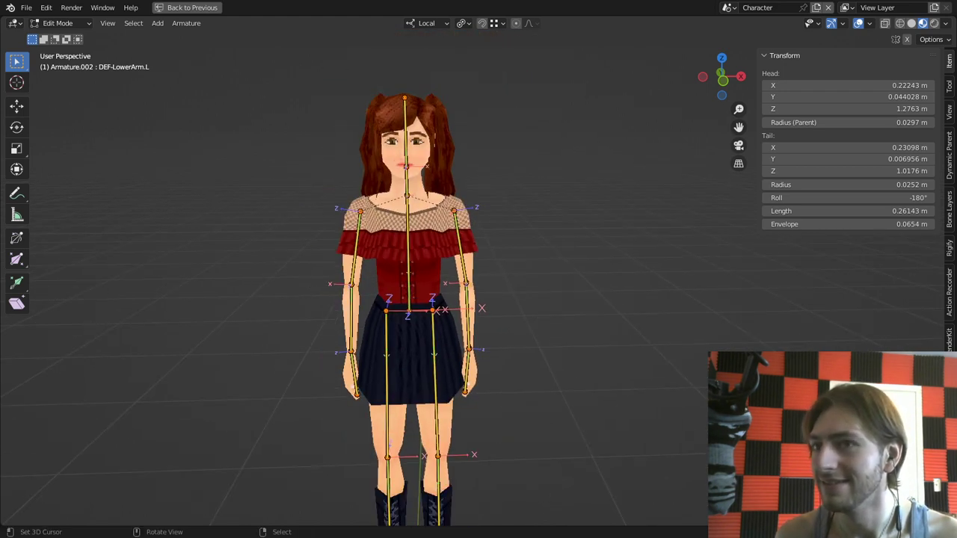
{"action": "key", "text": "shift+d"}
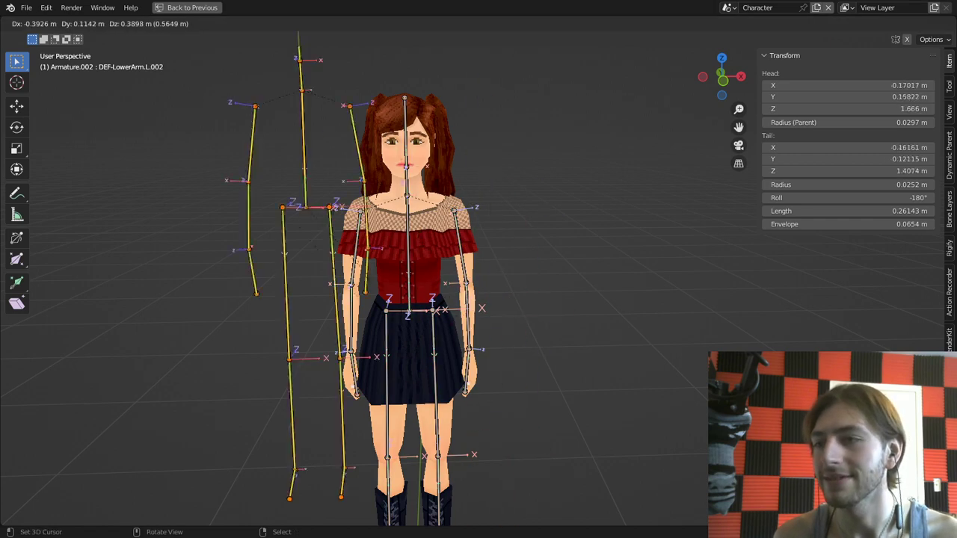
{"action": "key", "text": "Escape"}
{"action": "key", "text": "m"}
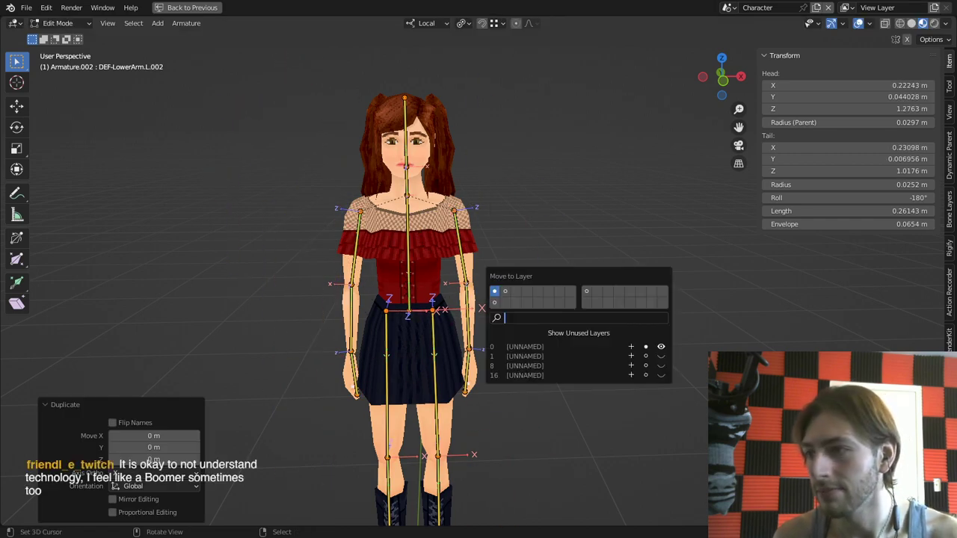
{"action": "left_click", "coordinate": [597, 291]}
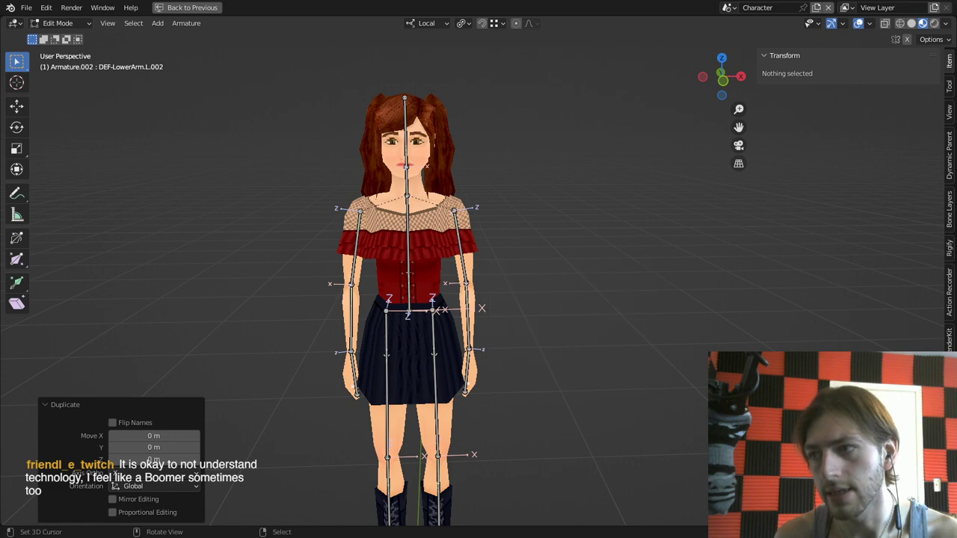
Step: Show only the first layer of the second layer block and select its hip and right upper leg bones to check their names
{"action": "key", "text": "shift+m"}
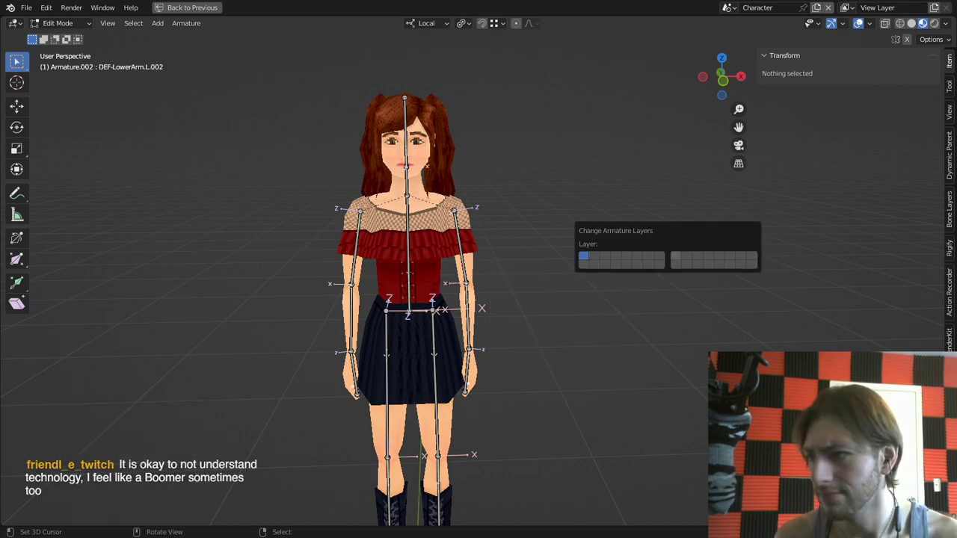
{"action": "left_click", "coordinate": [676, 256]}
{"action": "right_click", "coordinate": [410, 337]}
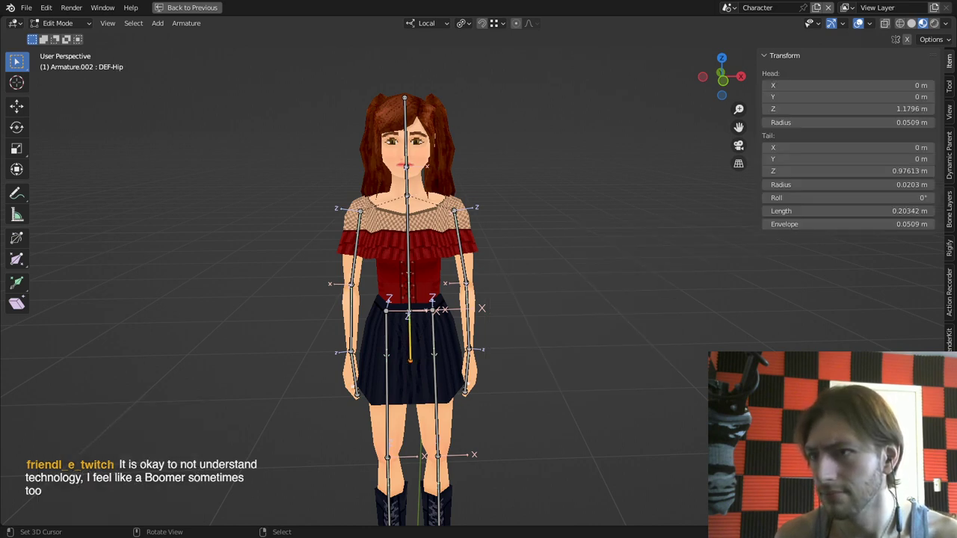
{"action": "right_click", "coordinate": [388, 378]}
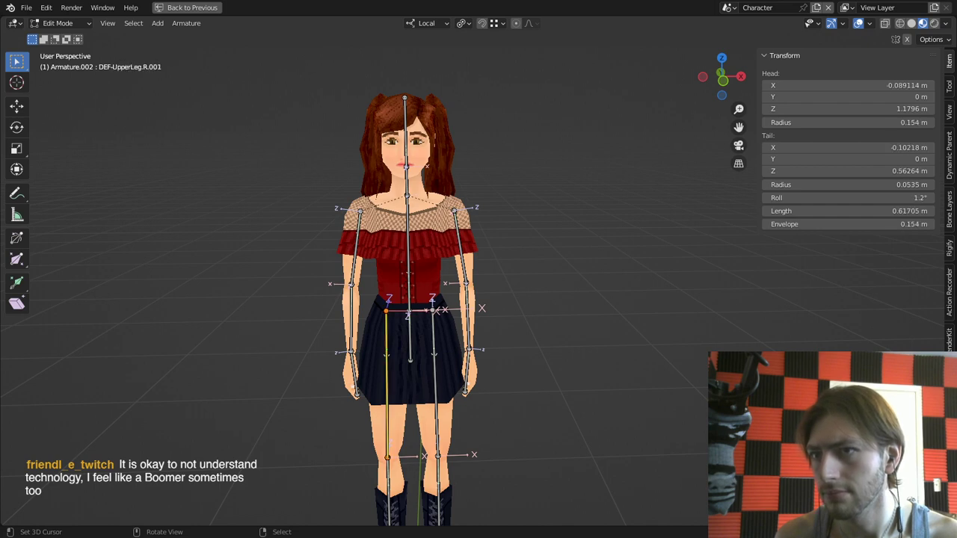
Step: Restore the full window layout and display the hip bone's properties, leaving no bones selected
{"action": "right_click", "coordinate": [410, 338]}
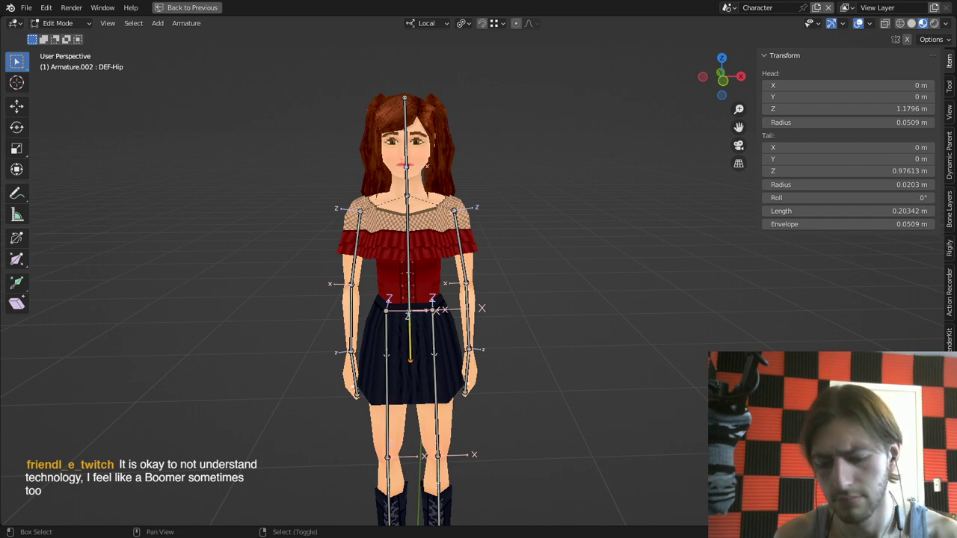
{"action": "key", "text": "shift+m"}
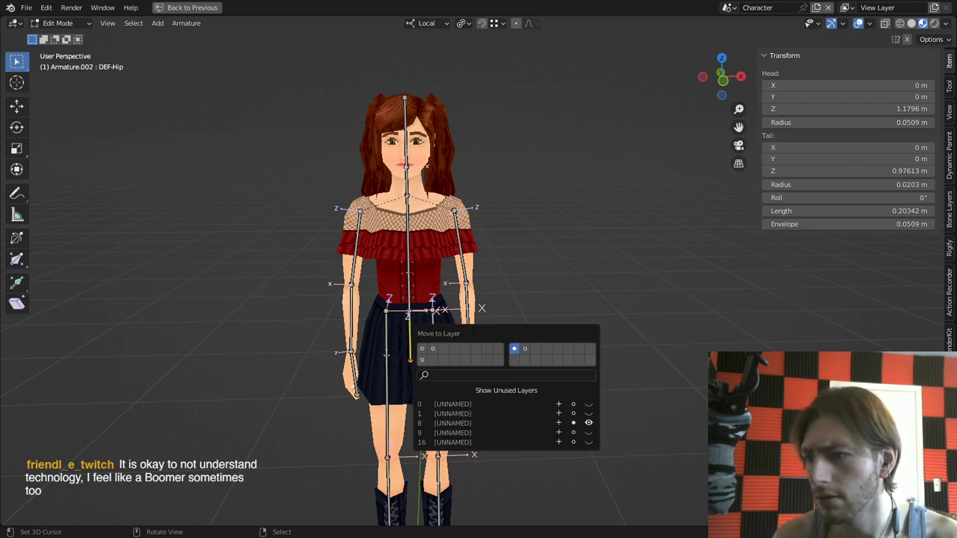
{"action": "key", "text": "Escape"}
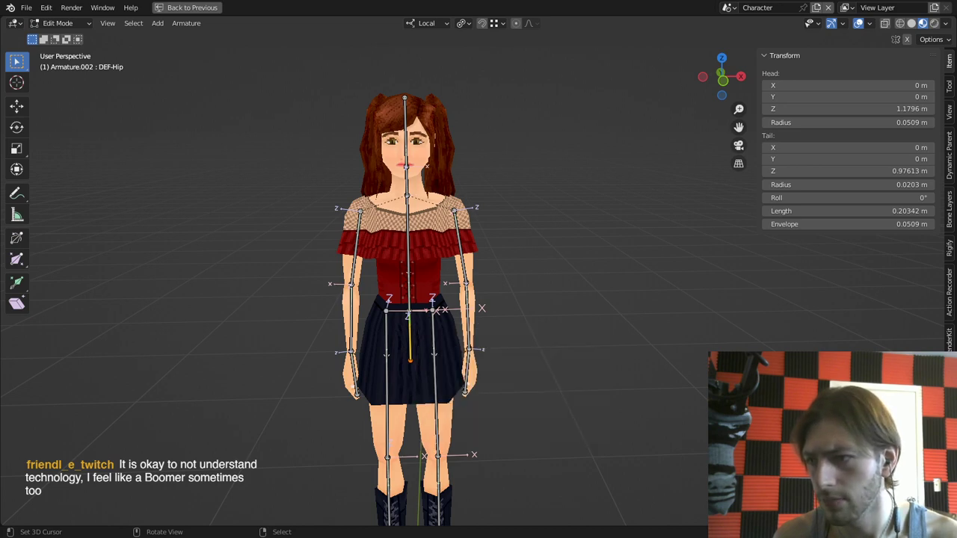
{"action": "key", "text": "ctrl+space"}
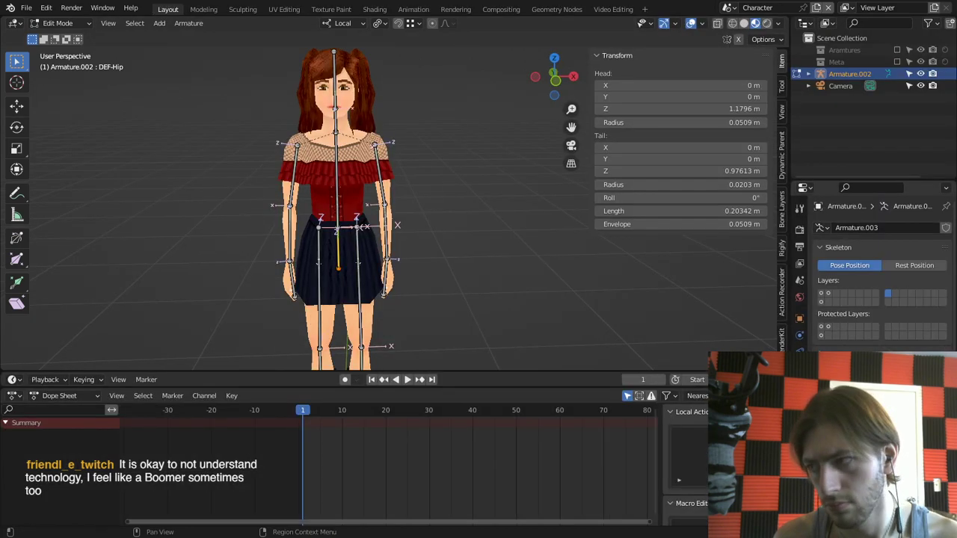
{"action": "left_click", "coordinate": [800, 387]}
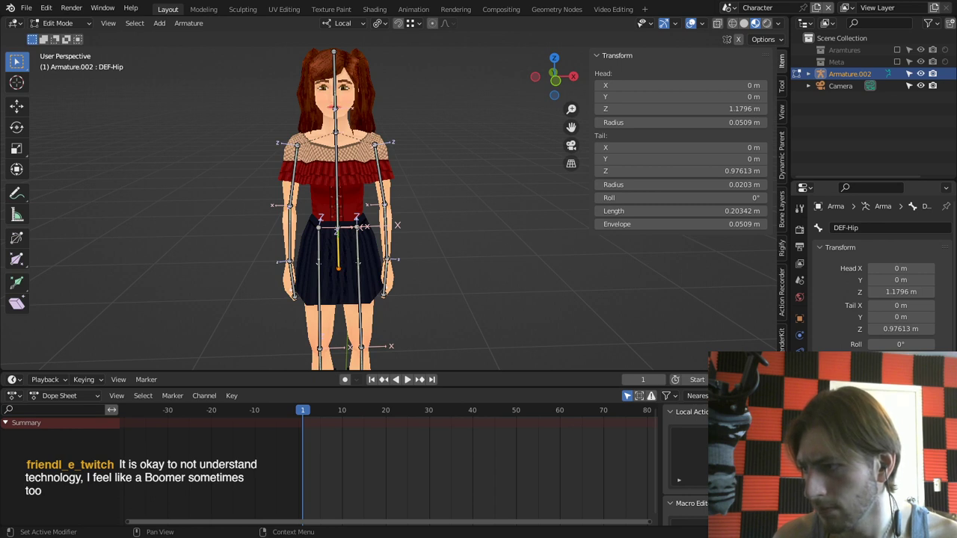
{"action": "key", "text": "alt+a"}
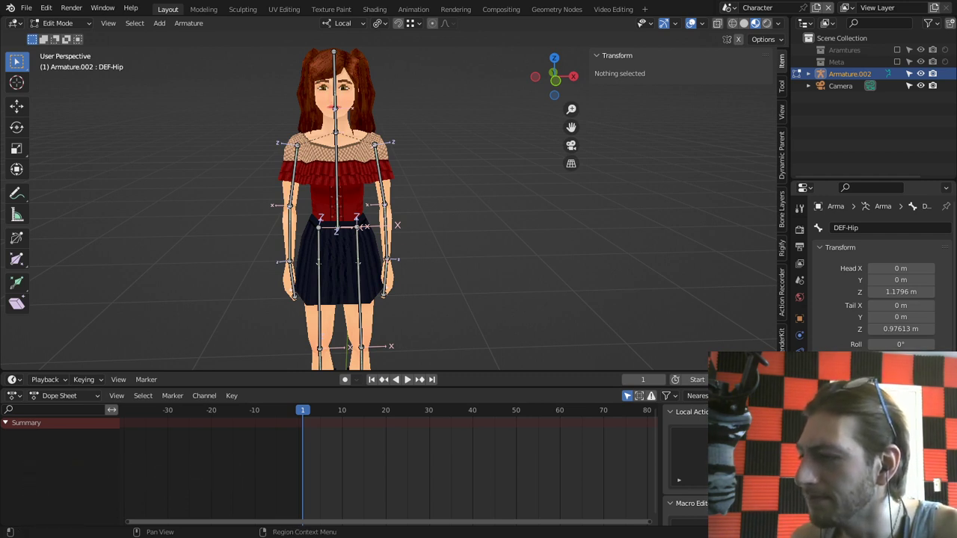
Step: Show the armature's used layers one at a time and check a left lower arm bone on the second block's first layer
{"action": "left_click", "coordinate": [799, 369]}
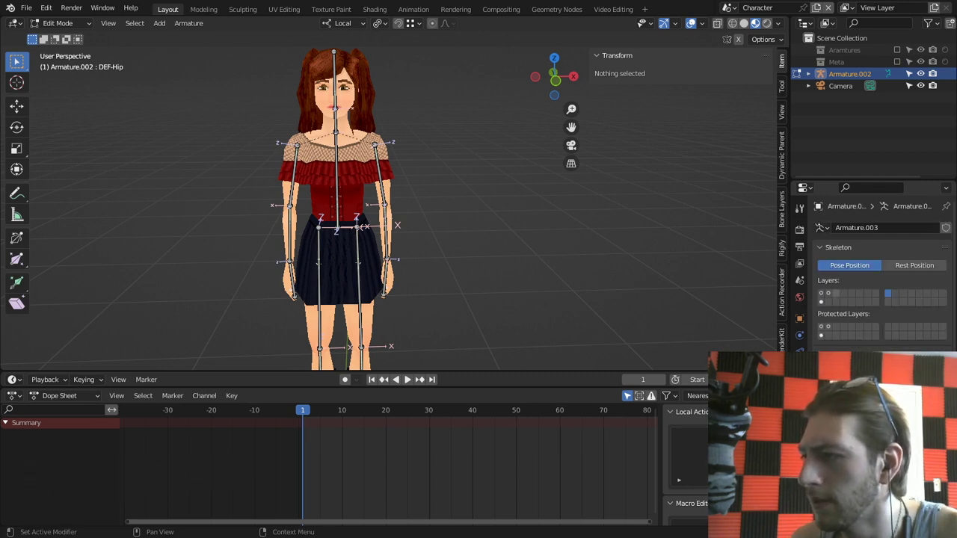
{"action": "left_click", "coordinate": [630, 274]}
{"action": "left_click", "coordinate": [821, 294]}
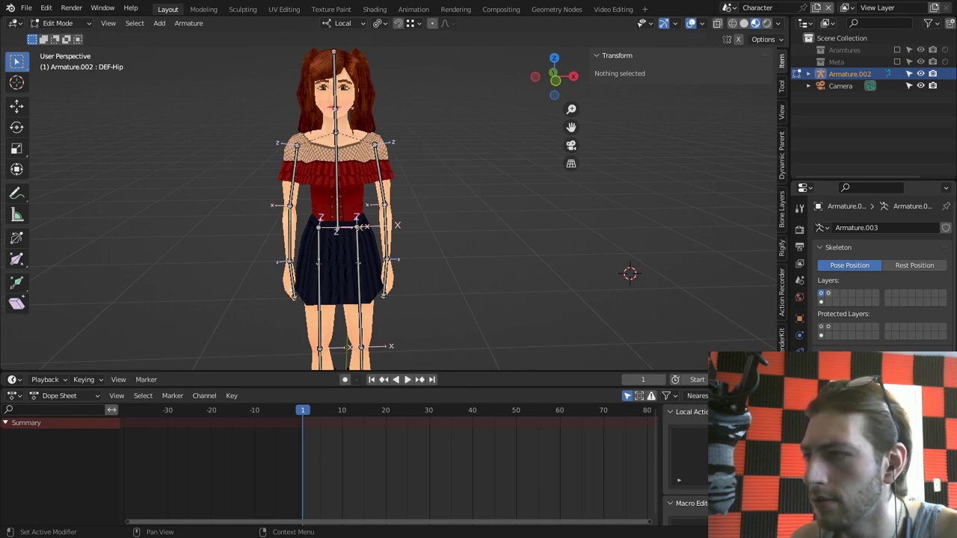
{"action": "left_click", "coordinate": [829, 294]}
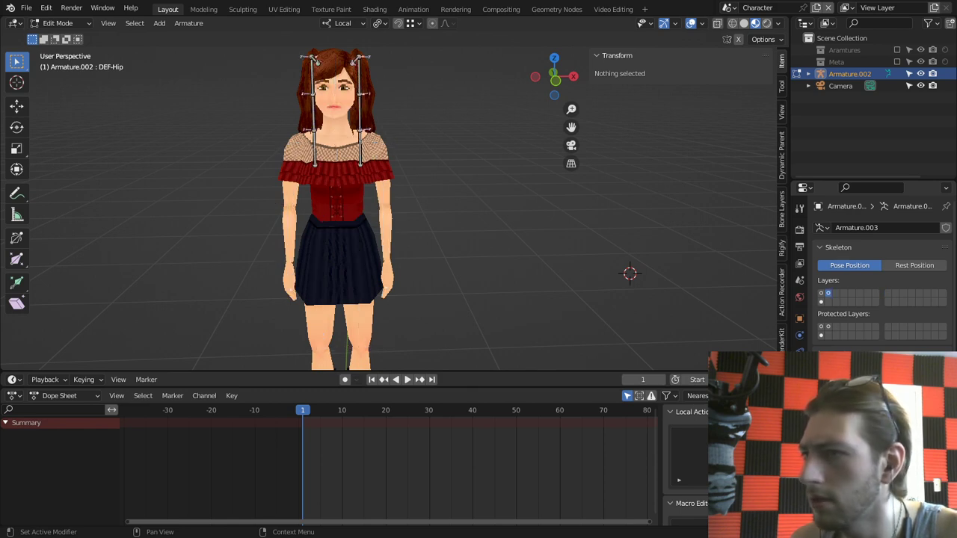
{"action": "left_click", "coordinate": [821, 302]}
{"action": "middle_click_drag", "start_coordinate": [494, 224], "coordinate": [413, 169]}
{"action": "left_click", "coordinate": [888, 293]}
{"action": "right_click", "coordinate": [365, 155]}
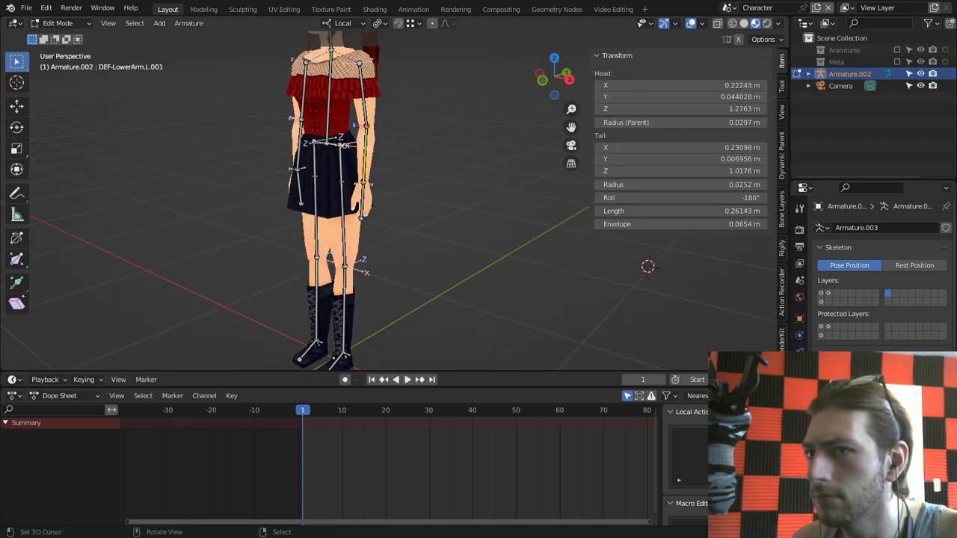
Step: Delete all the duplicate bones on the second layer of the second layer block
{"action": "left_click", "coordinate": [895, 293]}
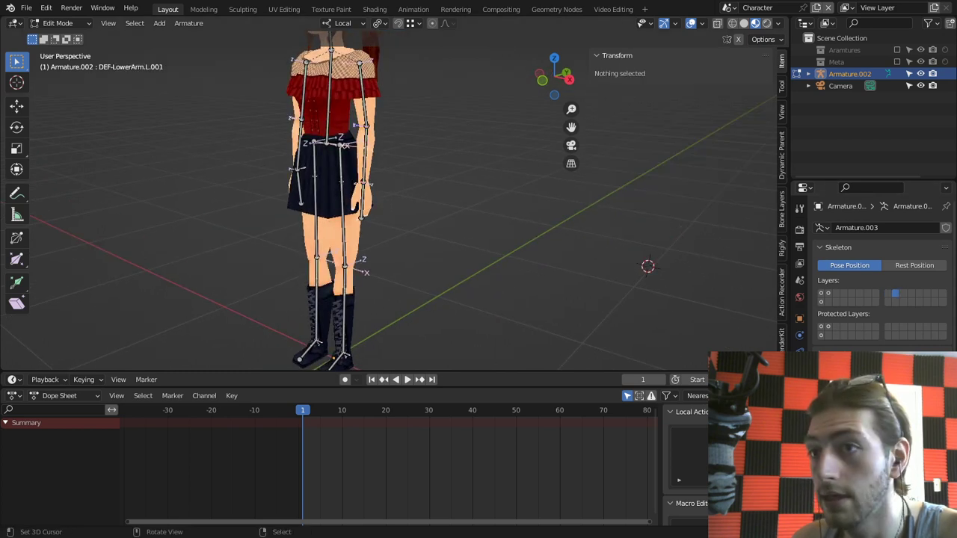
{"action": "right_click", "coordinate": [364, 95]}
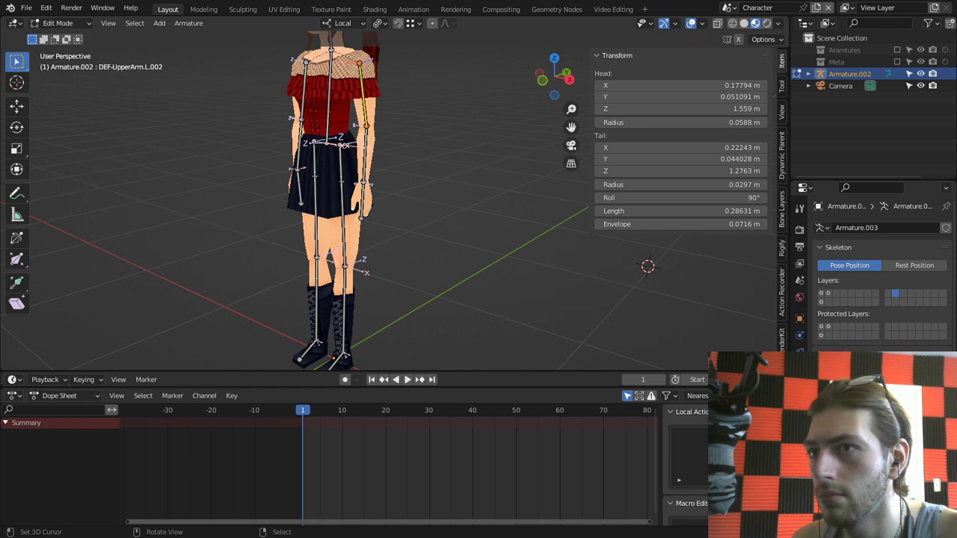
{"action": "key", "text": "a"}
{"action": "key", "text": "m"}
{"action": "left_click", "coordinate": [336, 124]}
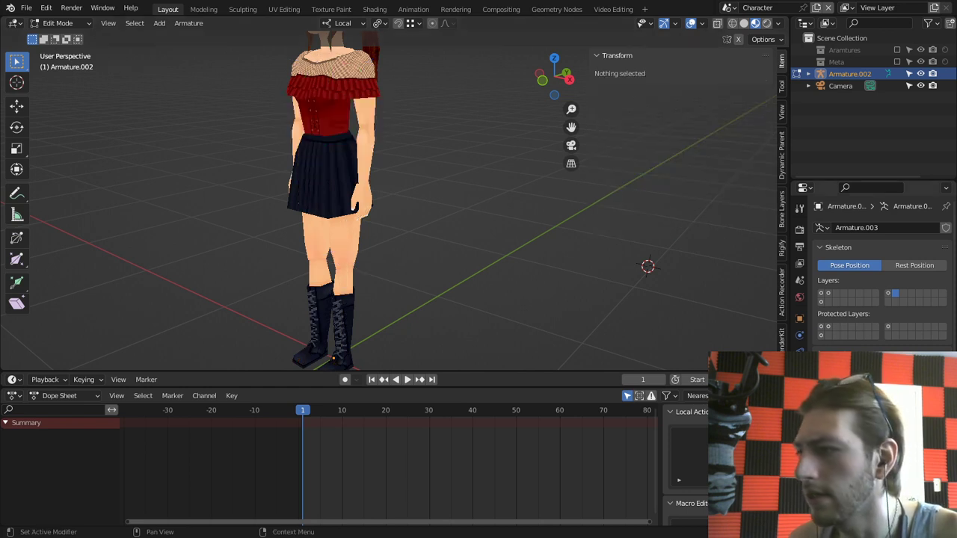
Step: Show only the first layer of the second layer block, select its left upper leg bone and save the file
{"action": "left_click", "coordinate": [889, 293]}
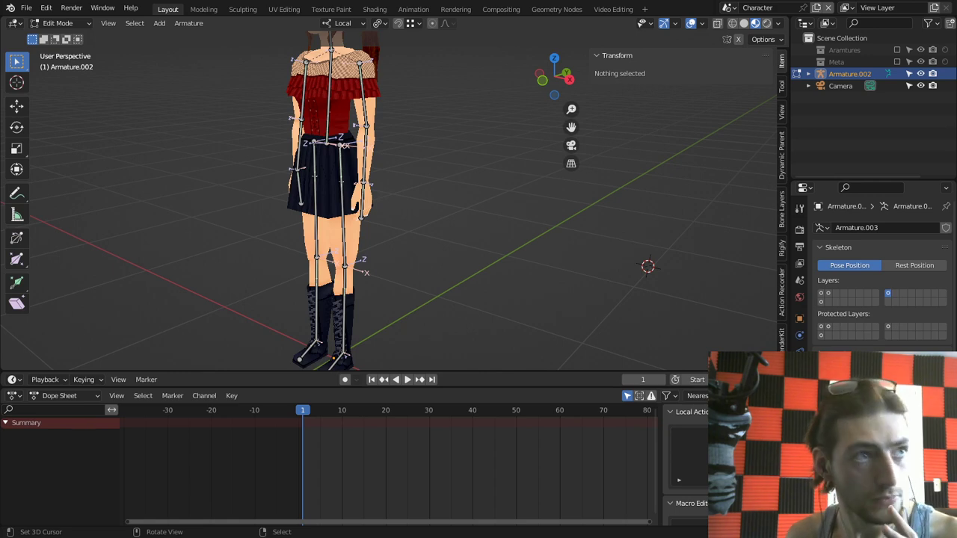
{"action": "middle_click_drag", "start_coordinate": [299, 217], "coordinate": [390, 231]}
{"action": "right_click", "coordinate": [336, 211]}
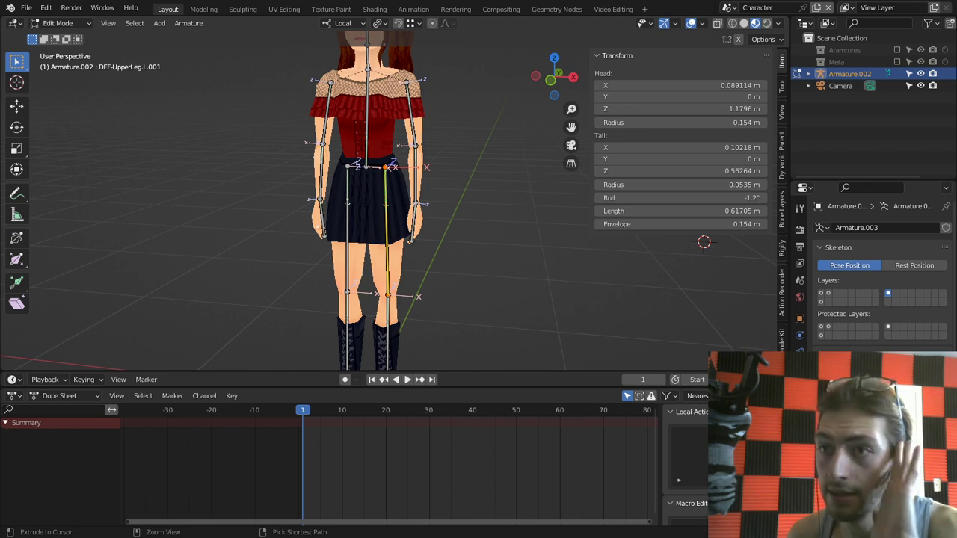
{"action": "key", "text": "ctrl+s"}
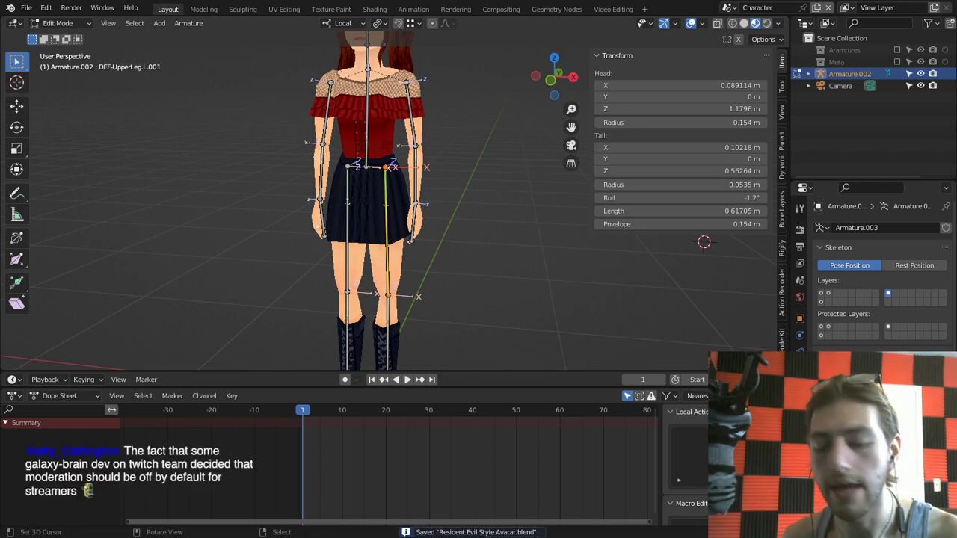
Step: Select all the visible duplicate bones and batch rename them with Find/Replace, changing the DEF prefix to Mech
{"action": "key", "text": "n"}
{"action": "key", "text": "ctrl+F2"}
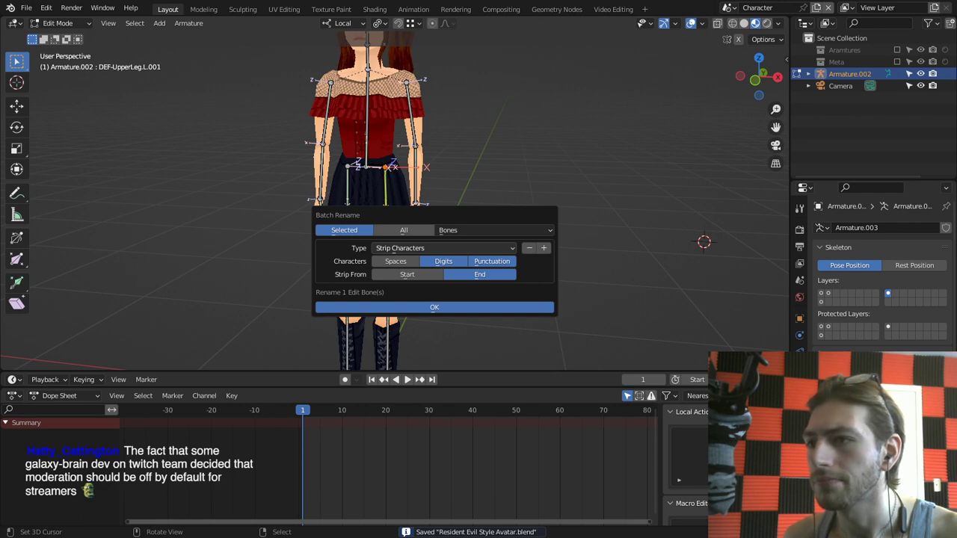
{"action": "key", "text": "Escape"}
{"action": "key", "text": "a"}
{"action": "key", "text": "ctrl+F2"}
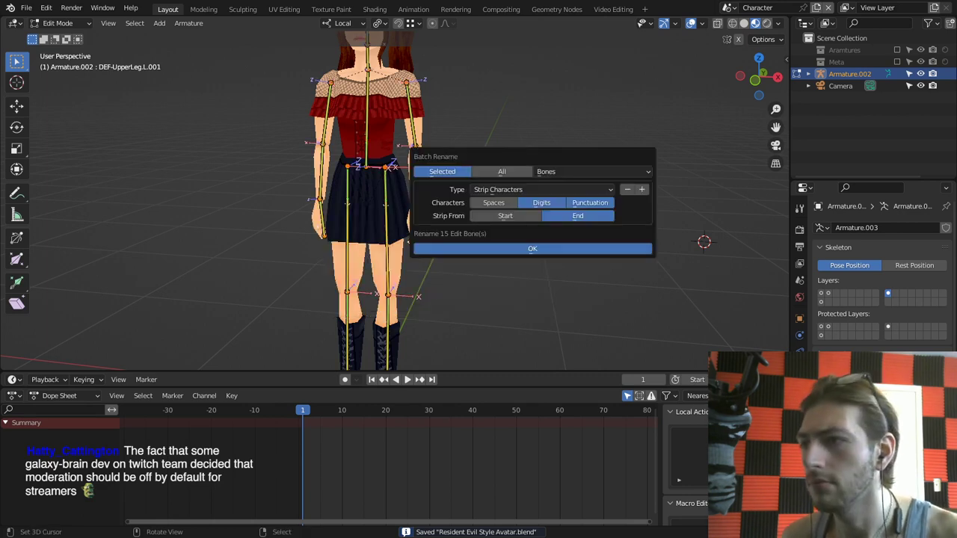
{"action": "left_click", "coordinate": [543, 190]}
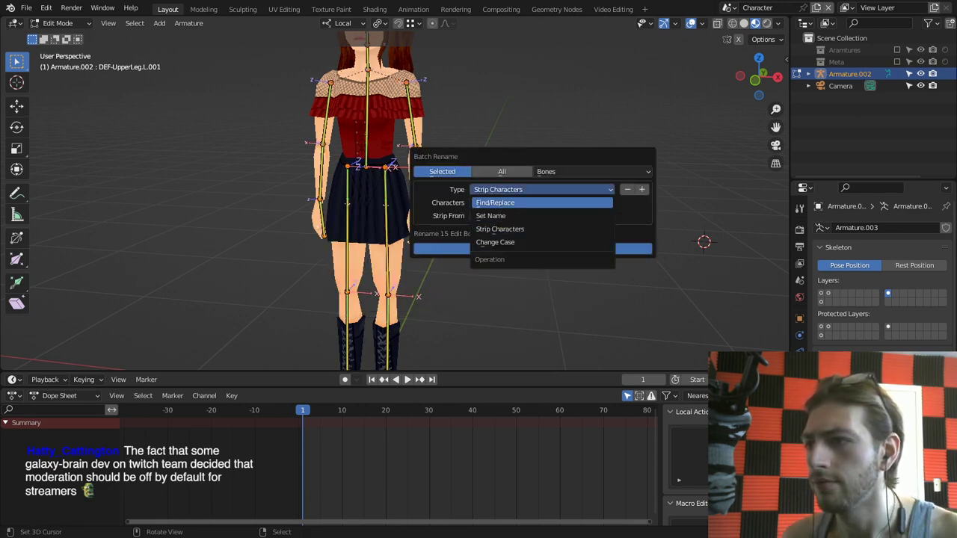
{"action": "left_click", "coordinate": [495, 202]}
{"action": "key", "text": "Return"}
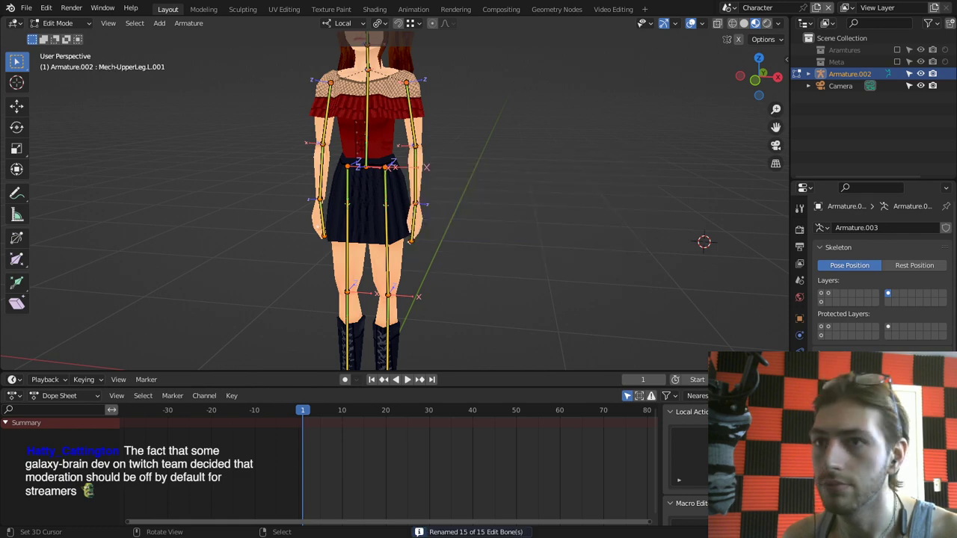
Step: Batch rename the selected Mech bones, stripping digits and punctuation from the end of their names
{"action": "scroll", "coordinate": [395, 201], "scroll_direction": "down", "scroll_amount": 2}
{"action": "scroll", "coordinate": [395, 200], "scroll_direction": "up", "scroll_amount": 2}
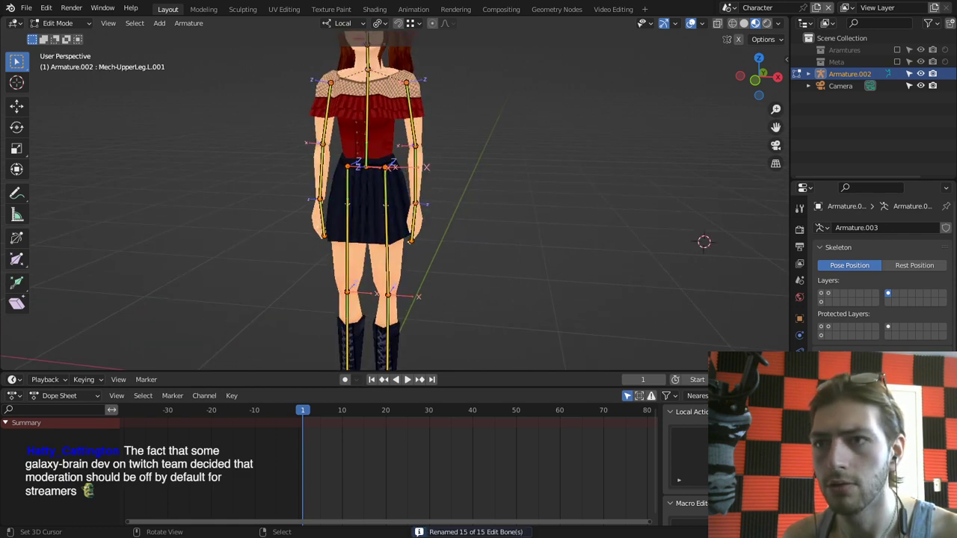
{"action": "key", "text": "ctrl+F2"}
{"action": "left_click", "coordinate": [460, 289]}
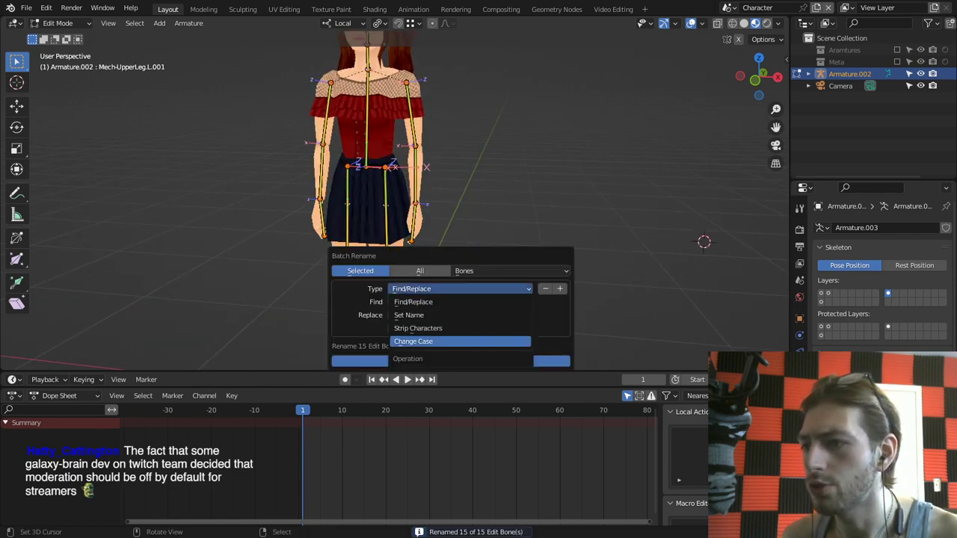
{"action": "left_click", "coordinate": [418, 328]}
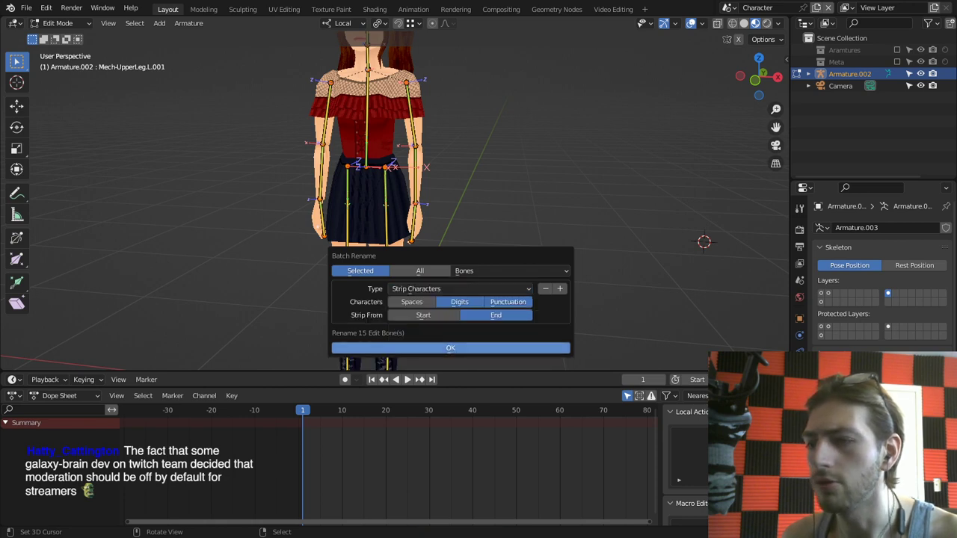
{"action": "key", "text": "Return"}
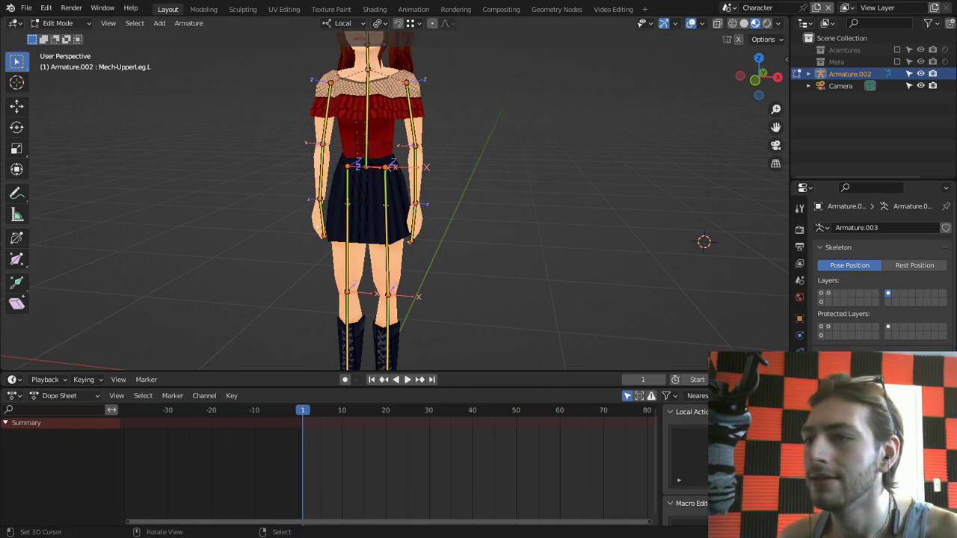
Step: Show the first layers of both layer blocks together so the DEF and Mech bones are displayed at once
{"action": "middle_click_drag", "start_coordinate": [318, 226], "coordinate": [325, 130], "text": "shift"}
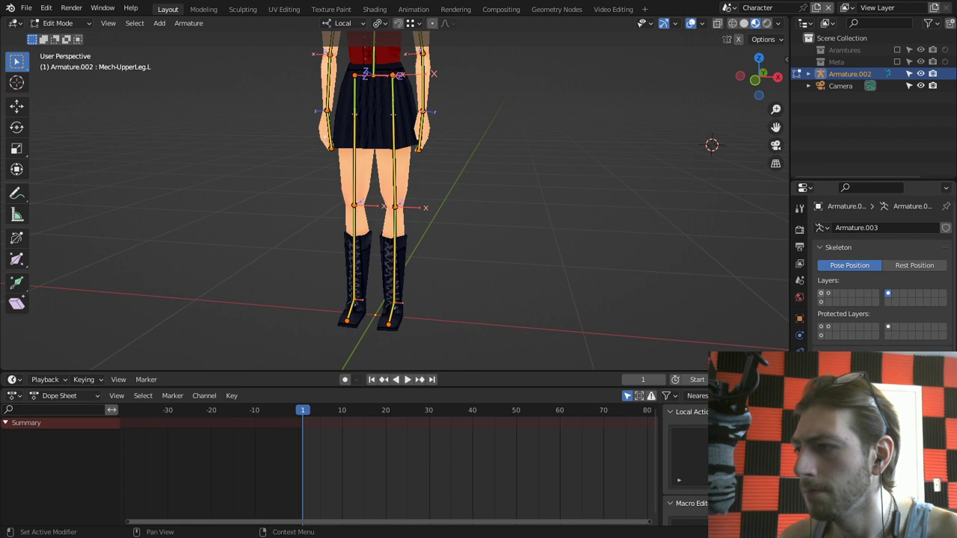
{"action": "left_click", "coordinate": [821, 294]}
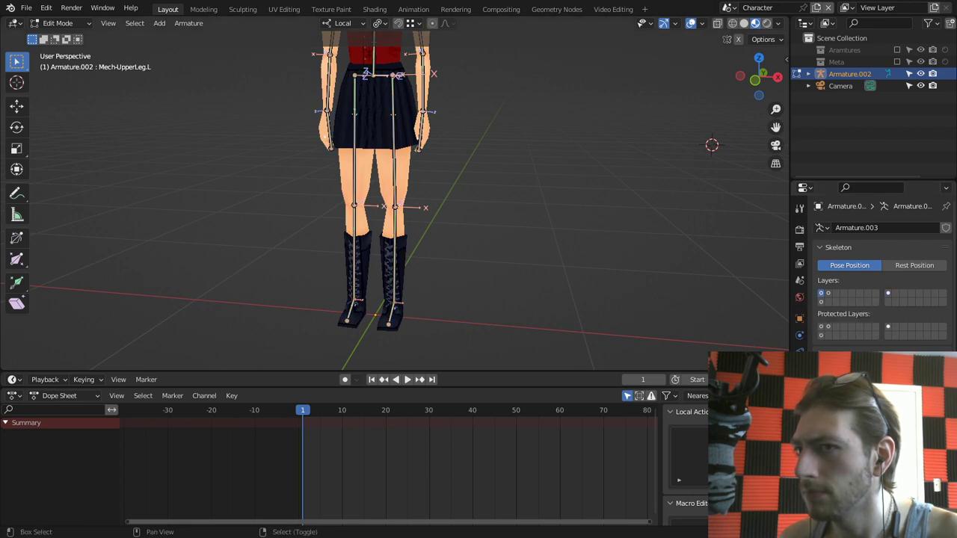
{"action": "middle_click_drag", "start_coordinate": [636, 246], "coordinate": [632, 273], "text": "shift"}
{"action": "left_click", "coordinate": [889, 293]}
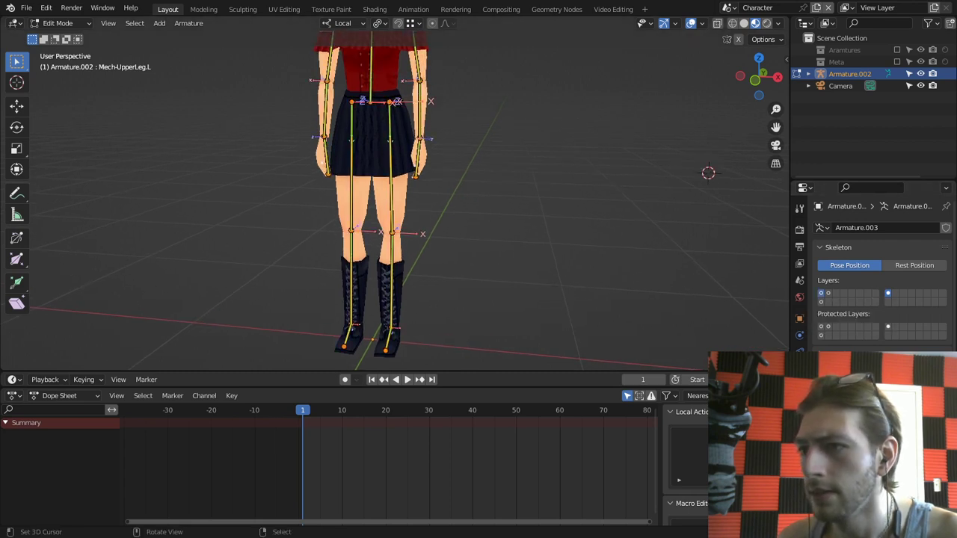
Step: Cycle the selection through the overlapping left upper leg bones to check both names, and undo the last selection
{"action": "right_click", "coordinate": [390, 168]}
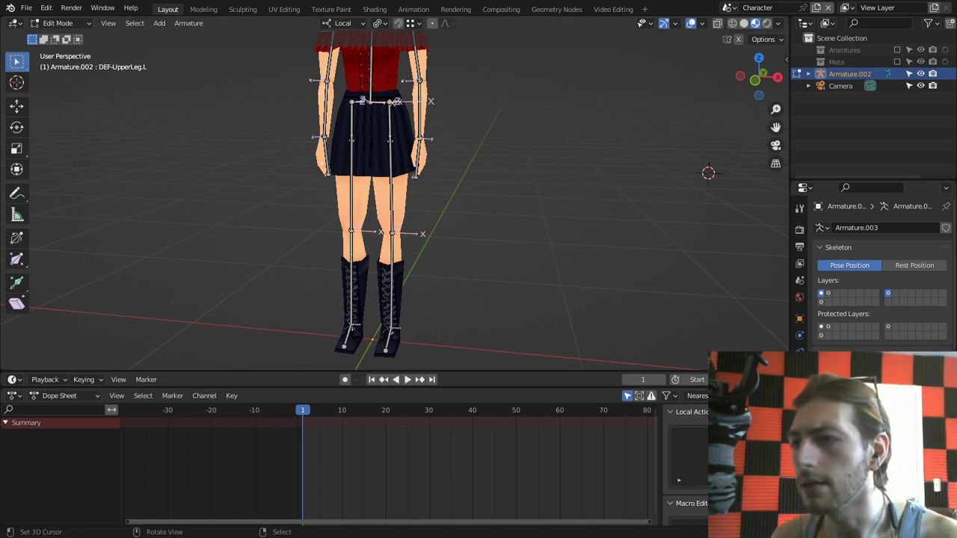
{"action": "right_click", "coordinate": [391, 173]}
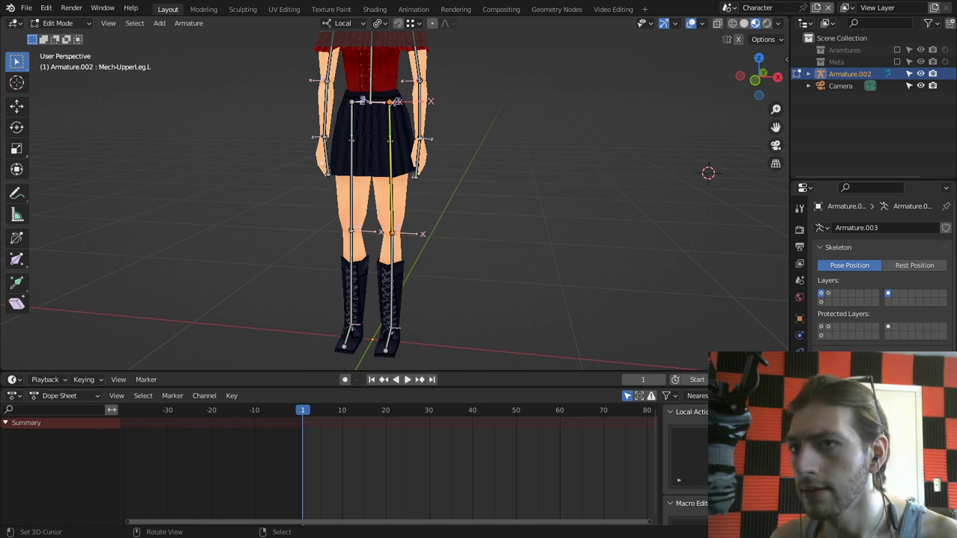
{"action": "key", "text": "ctrl+z"}
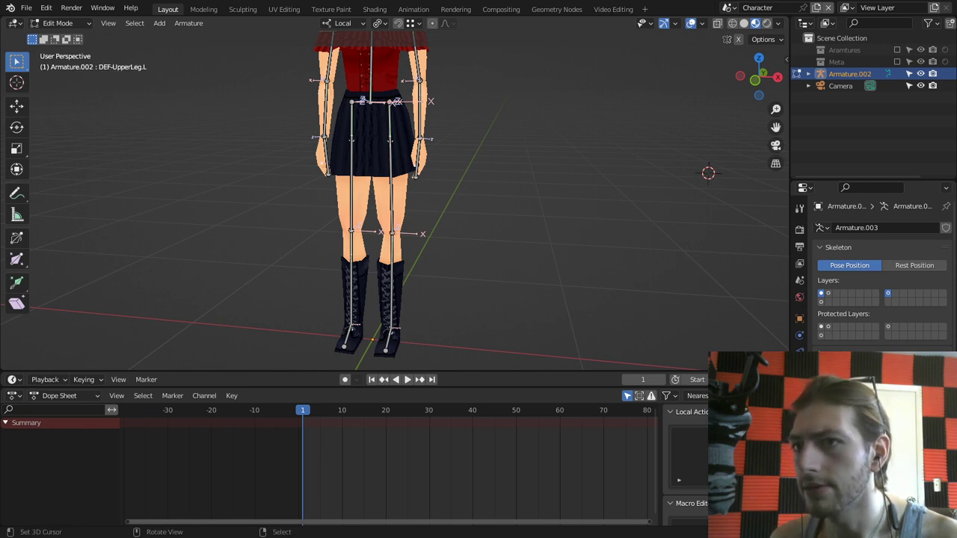
Step: Change the armature's bone display to Octahedral
{"action": "scroll", "coordinate": [396, 105], "scroll_direction": "up", "scroll_amount": 3}
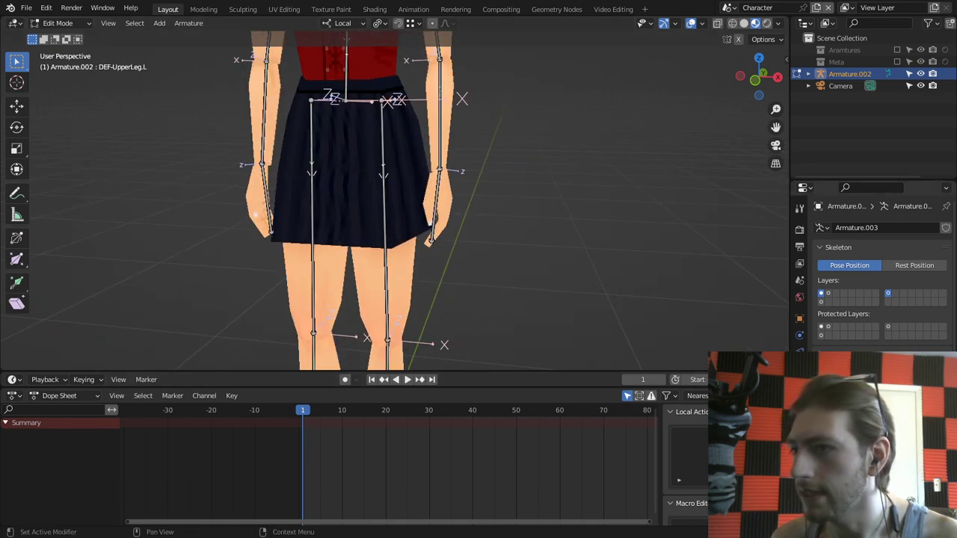
{"action": "left_click", "coordinate": [890, 427]}
{"action": "middle_click_drag", "start_coordinate": [333, 151], "coordinate": [336, 179], "text": "shift"}
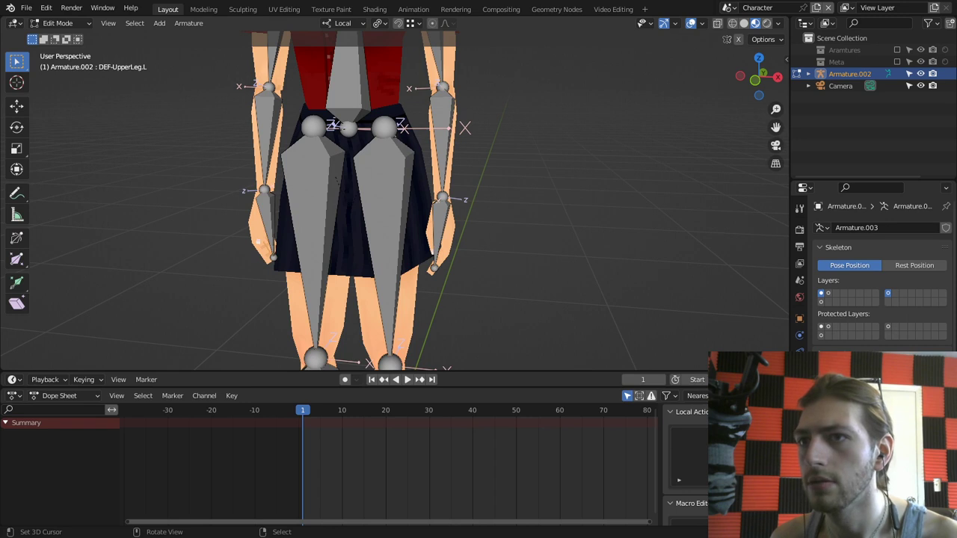
Step: Select the Mech-UpperLeg.L bone from the overlapping left upper leg bones
{"action": "left_click", "coordinate": [386, 199]}
{"action": "left_click", "coordinate": [385, 199]}
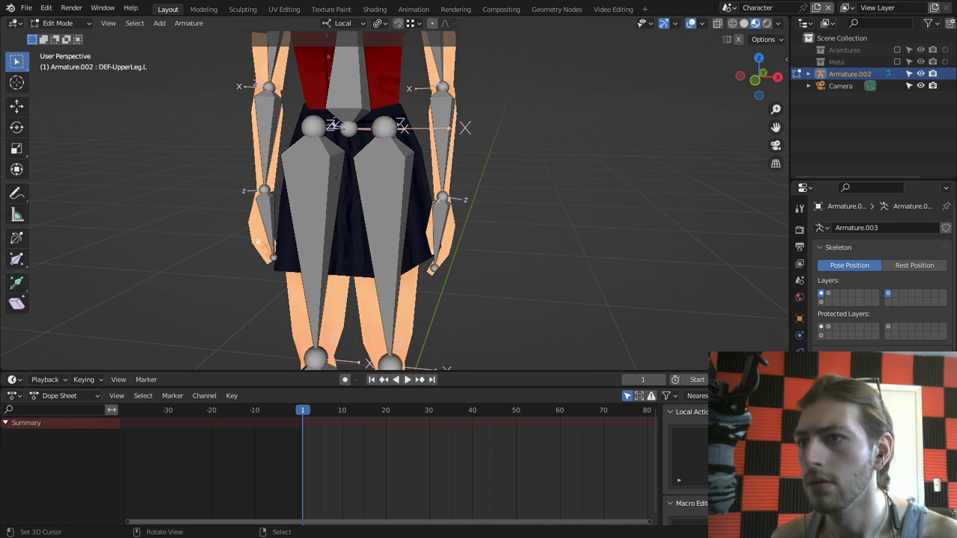
{"action": "left_click", "coordinate": [350, 158], "text": "alt"}
{"action": "left_click", "coordinate": [374, 159]}
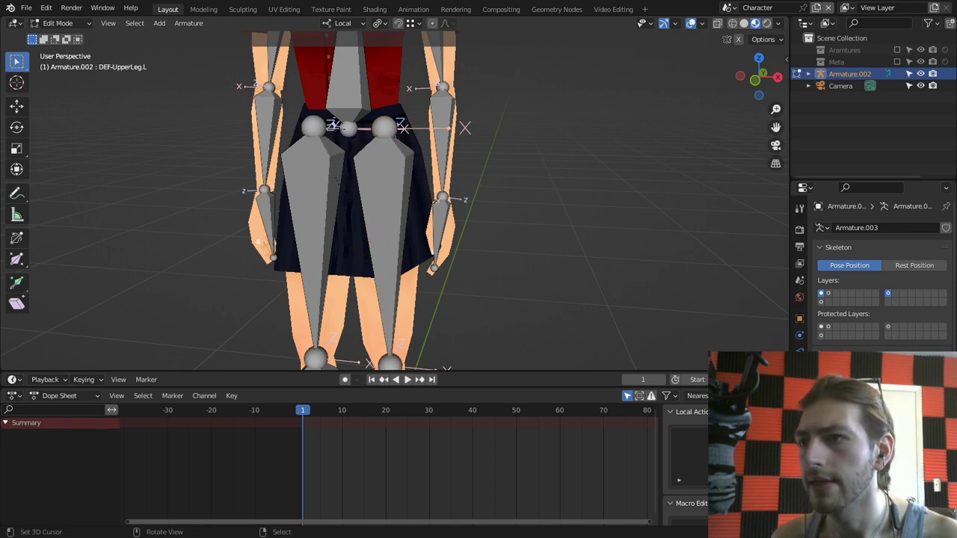
{"action": "left_click", "coordinate": [388, 185], "text": "alt+shift"}
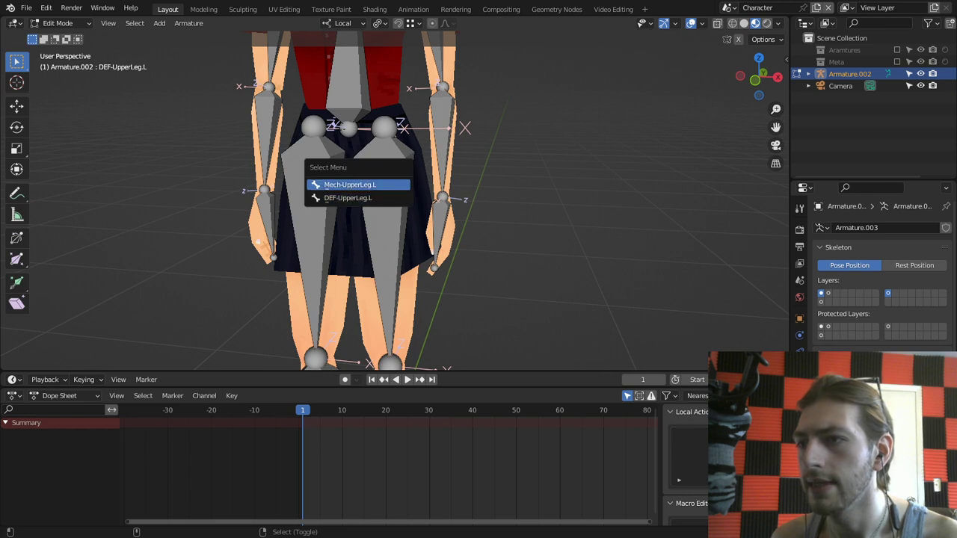
{"action": "left_click", "coordinate": [348, 185]}
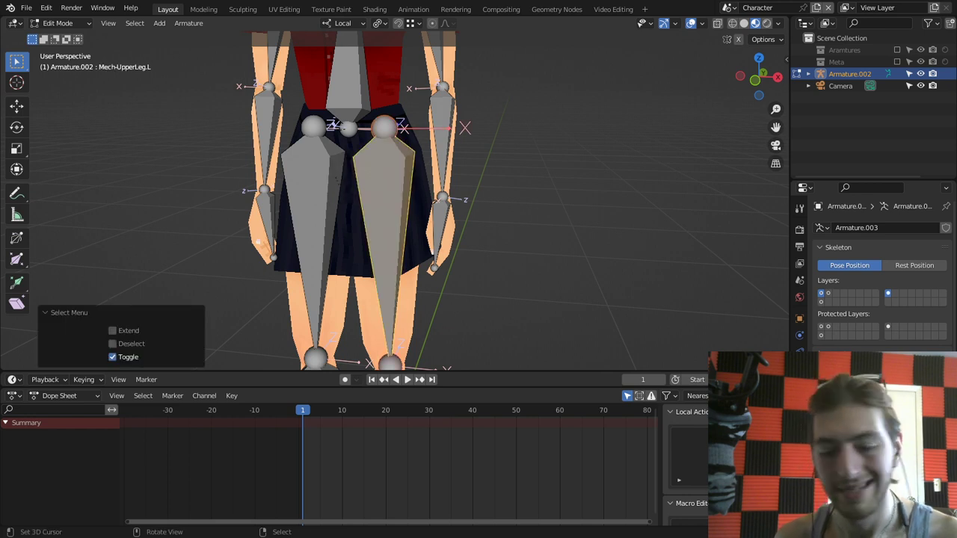
Step: Copy the selected Mech-UpperLeg.L bone and switch the armature to Pose Mode
{"action": "key", "text": "ctrl+c"}
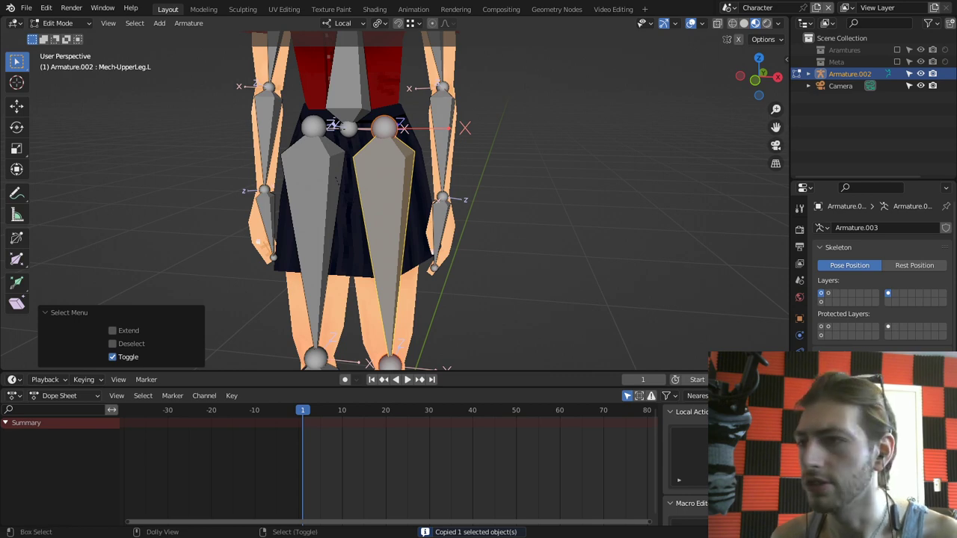
{"action": "scroll", "coordinate": [374, 207], "scroll_direction": "down", "scroll_amount": 13}
{"action": "scroll", "coordinate": [395, 206], "scroll_direction": "up", "scroll_amount": 4}
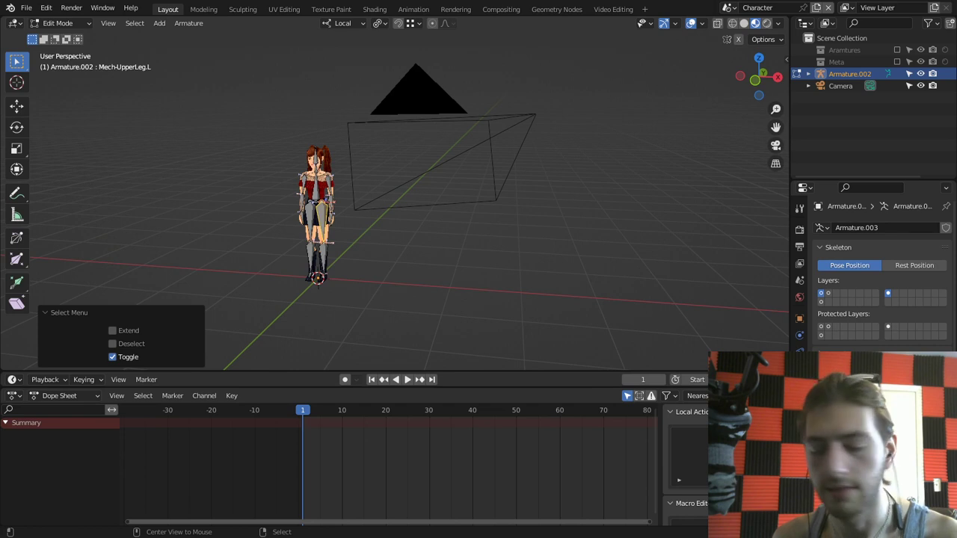
{"action": "key", "text": "KP_Decimal"}
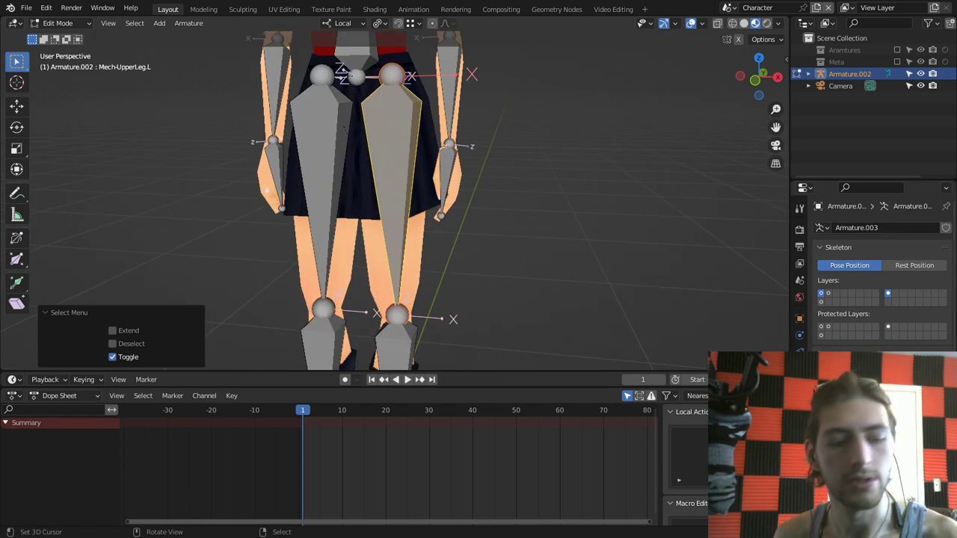
{"action": "key", "text": "ctrl+c"}
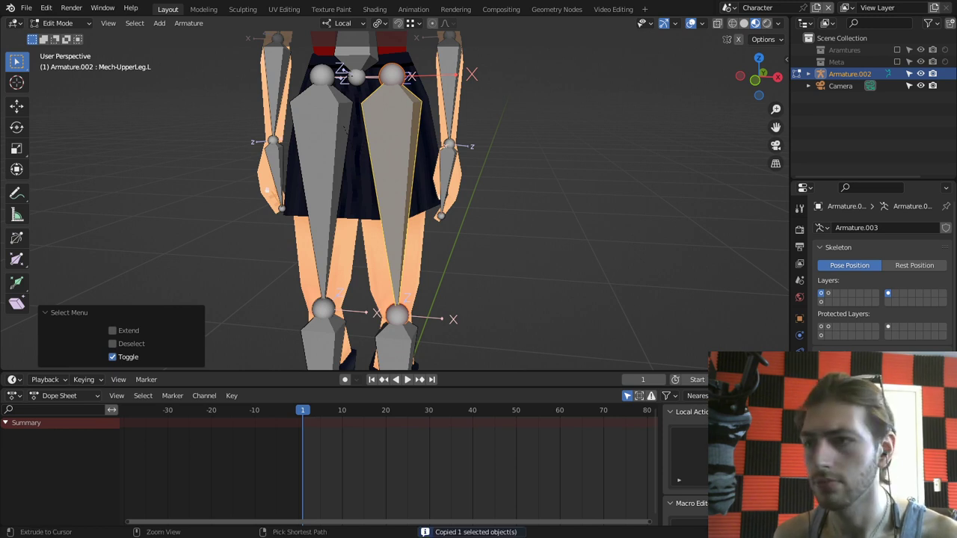
{"action": "key", "text": "ctrl+Tab"}
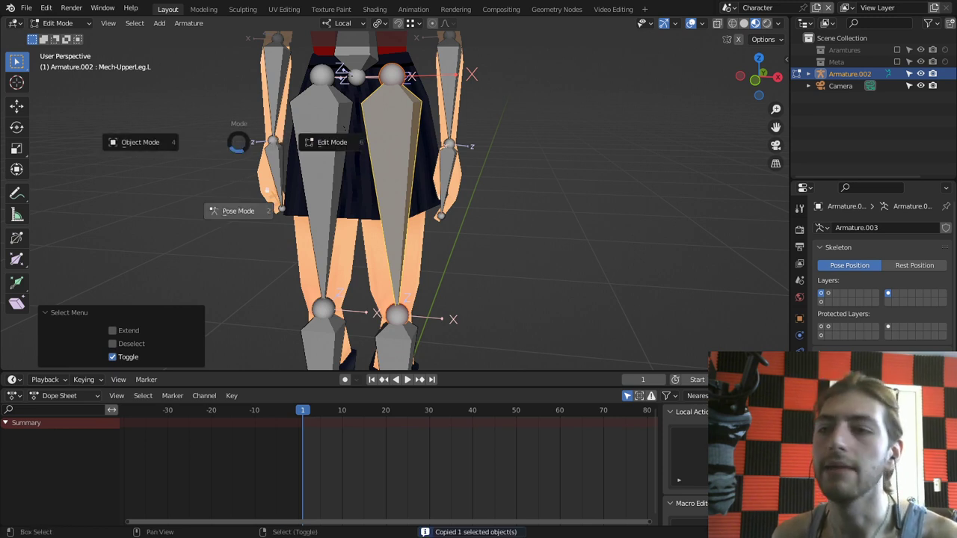
{"action": "left_click", "coordinate": [258, 202]}
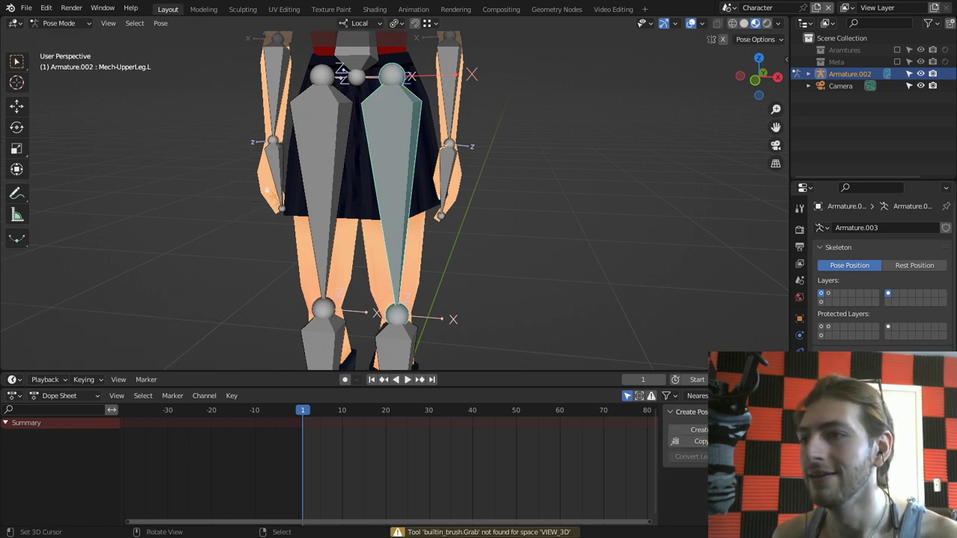
Step: Try to constrain Mech-UpperLeg.L to the overlapping DEF-UpperLeg.L bone with a Copy Transforms constraint
{"action": "right_click", "coordinate": [394, 194]}
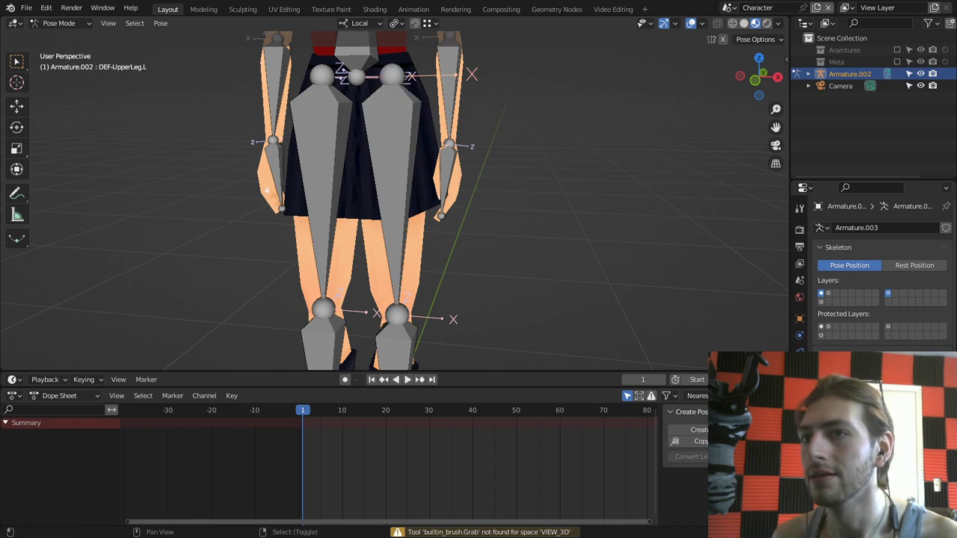
{"action": "right_click", "coordinate": [392, 187], "text": "shift"}
{"action": "key", "text": "shift+ctrl+c"}
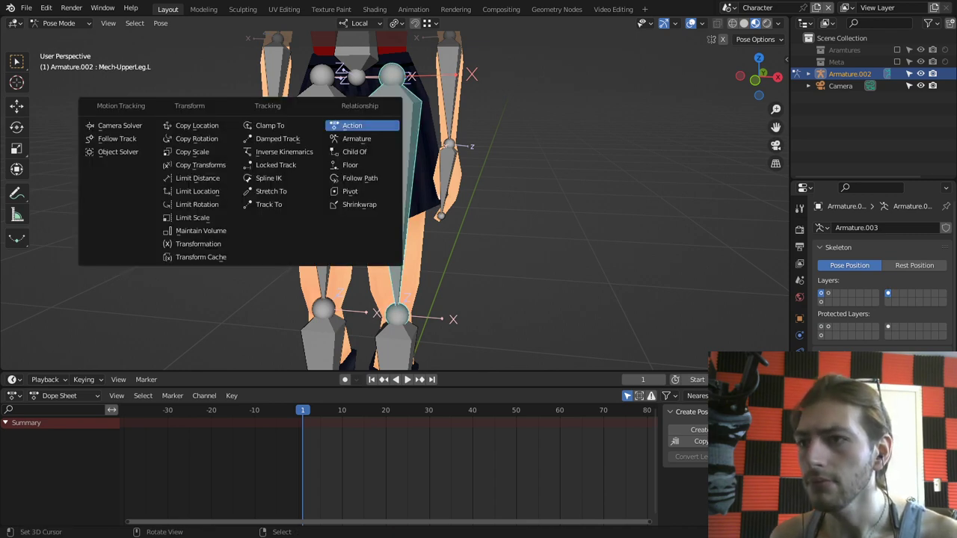
{"action": "left_click", "coordinate": [201, 165]}
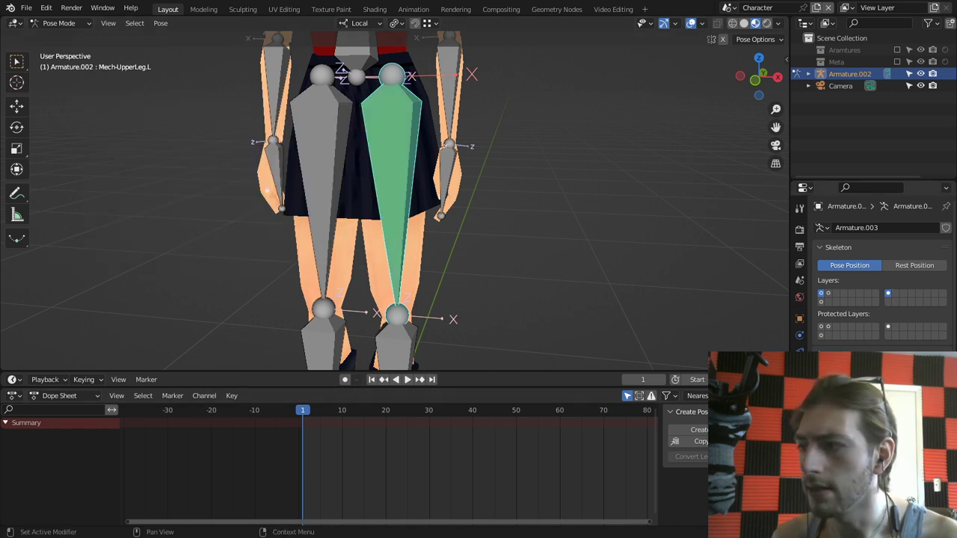
Step: Test the new constraint by rotating the left upper leg bone, cancelling each rotation
{"action": "right_click", "coordinate": [490, 180]}
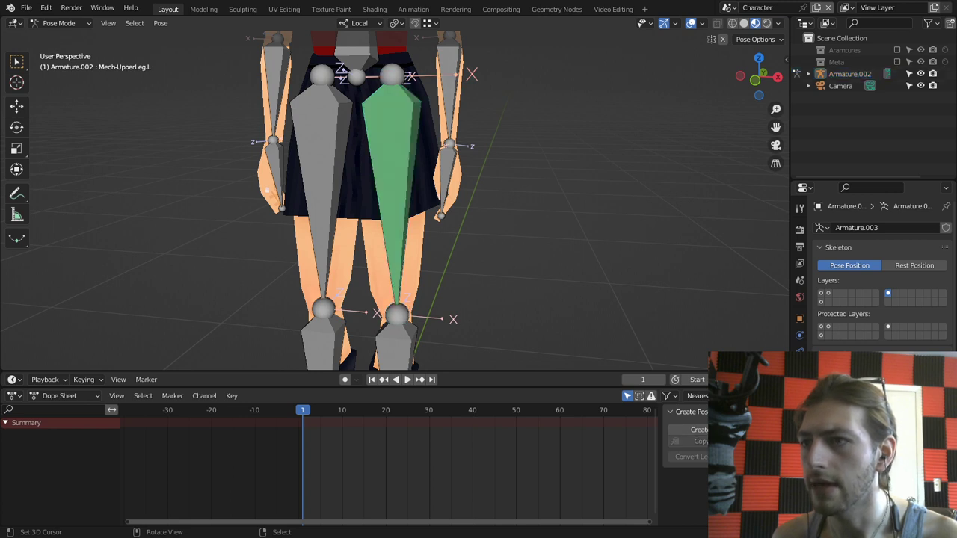
{"action": "right_click", "coordinate": [396, 172]}
{"action": "key", "text": "r"}
{"action": "right_click", "coordinate": [489, 175]}
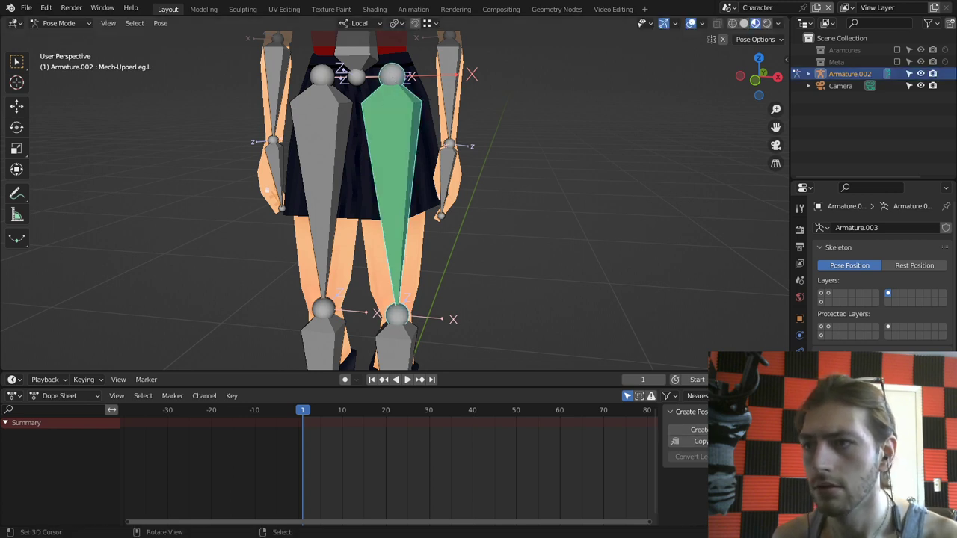
{"action": "key", "text": "r"}
{"action": "key", "text": "r"}
{"action": "right_click", "coordinate": [402, 138]}
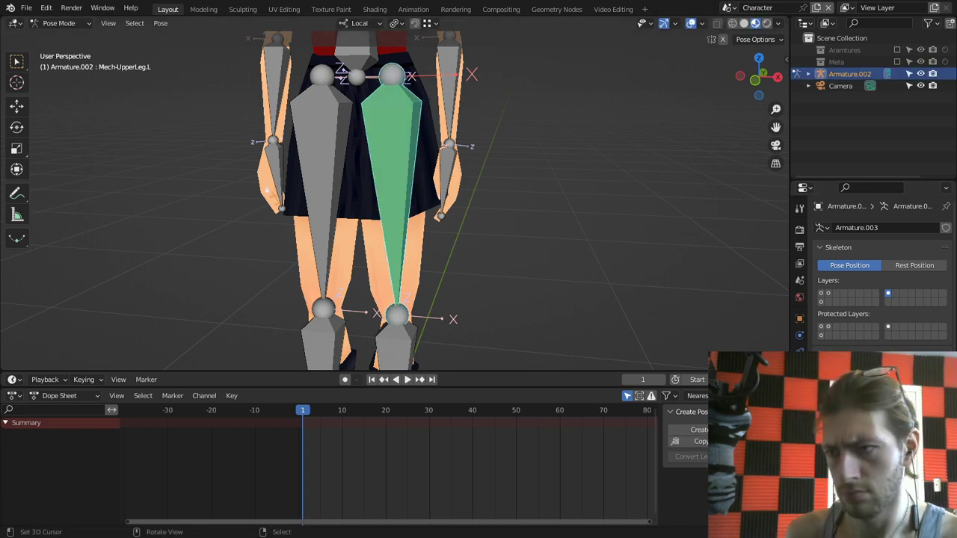
{"action": "key", "text": "r"}
{"action": "key", "text": "Escape"}
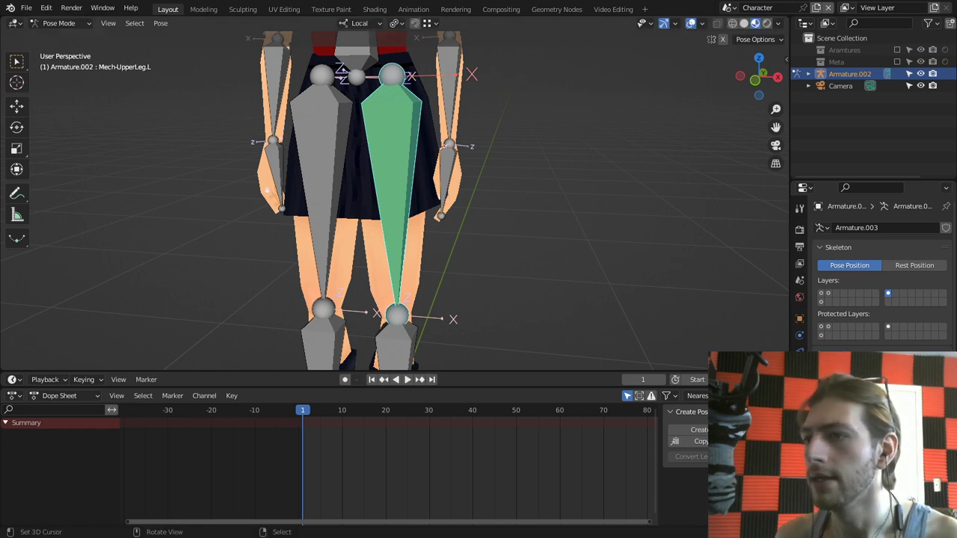
Step: Undo the Copy Transforms constraint on Mech-UpperLeg.L and the bone selection made for it
{"action": "key", "text": "ctrl+z"}
{"action": "key", "text": "ctrl+z"}
{"action": "key", "text": "ctrl+z"}
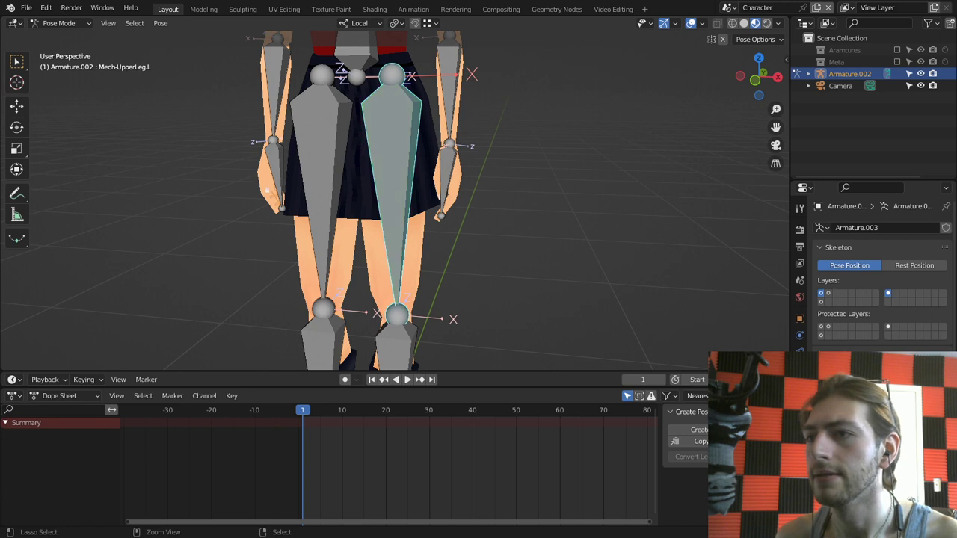
{"action": "key", "text": "ctrl+z"}
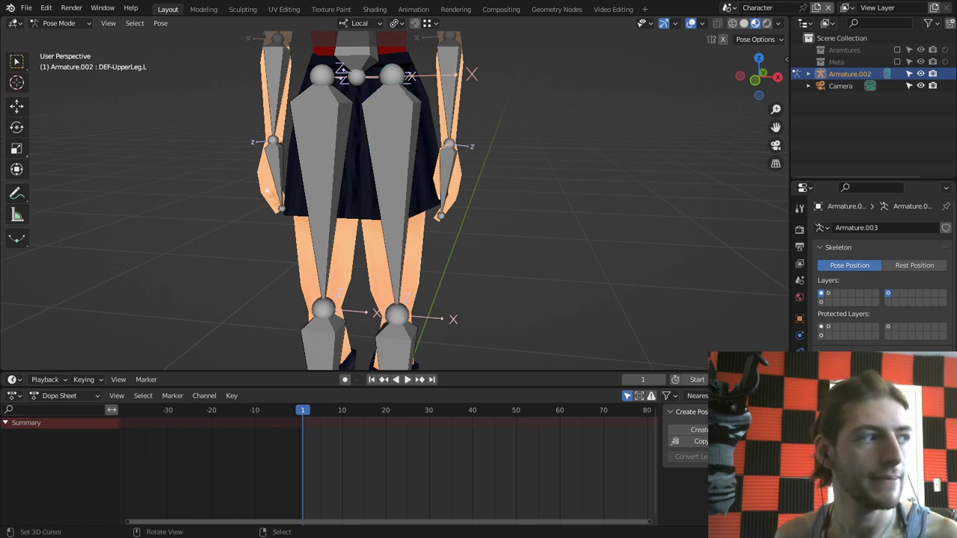
Step: Try rotating the Mech-UpperLeg.L bone away from the overlapping DEF bone, and cancel the rotation
{"action": "scroll", "coordinate": [396, 172], "scroll_direction": "down", "scroll_amount": 1}
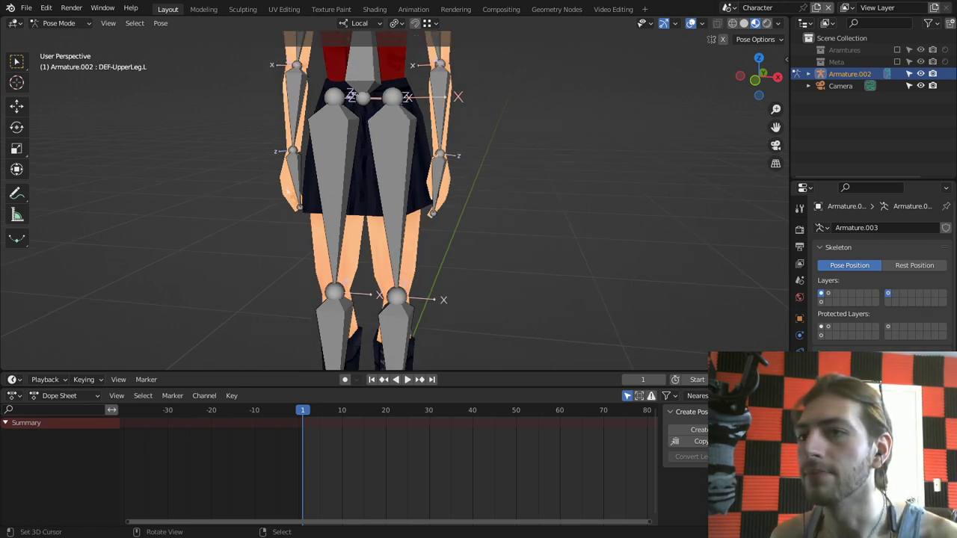
{"action": "right_click", "coordinate": [396, 168]}
{"action": "middle_click_drag", "start_coordinate": [396, 168], "coordinate": [414, 325], "text": "shift"}
{"action": "middle_click_drag", "start_coordinate": [524, 314], "coordinate": [524, 160], "text": "shift"}
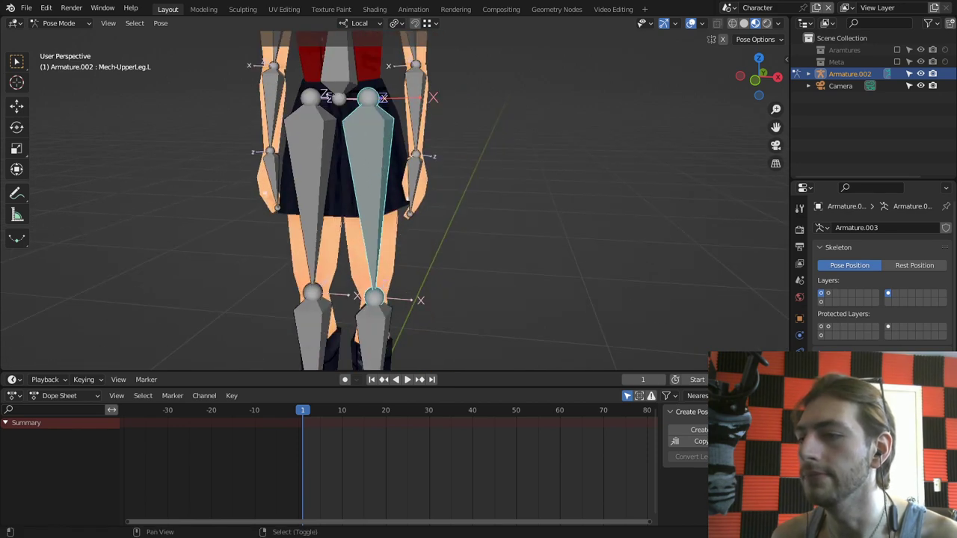
{"action": "key", "text": "r"}
{"action": "right_click", "coordinate": [469, 199]}
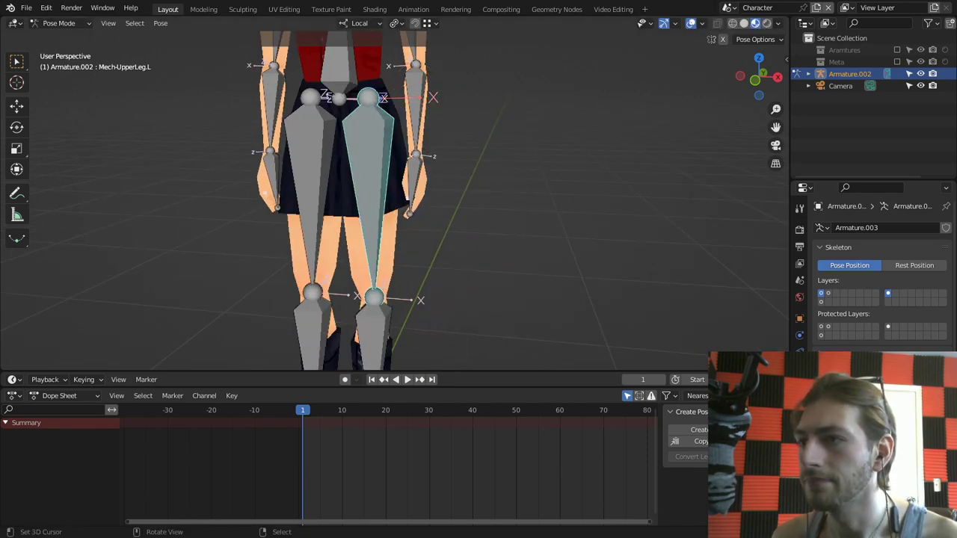
Step: Show only the Mech bone layer and rotate the Mech-Torso bone by -15° in the side view
{"action": "middle_click_drag", "start_coordinate": [470, 199], "coordinate": [461, 295]}
{"action": "left_click", "coordinate": [888, 293]}
{"action": "scroll", "coordinate": [553, 210], "scroll_direction": "down", "scroll_amount": 1}
{"action": "right_click", "coordinate": [364, 145]}
{"action": "middle_click_drag", "start_coordinate": [364, 146], "coordinate": [255, 146]}
{"action": "key", "text": "r"}
{"action": "left_click", "coordinate": [457, 157]}
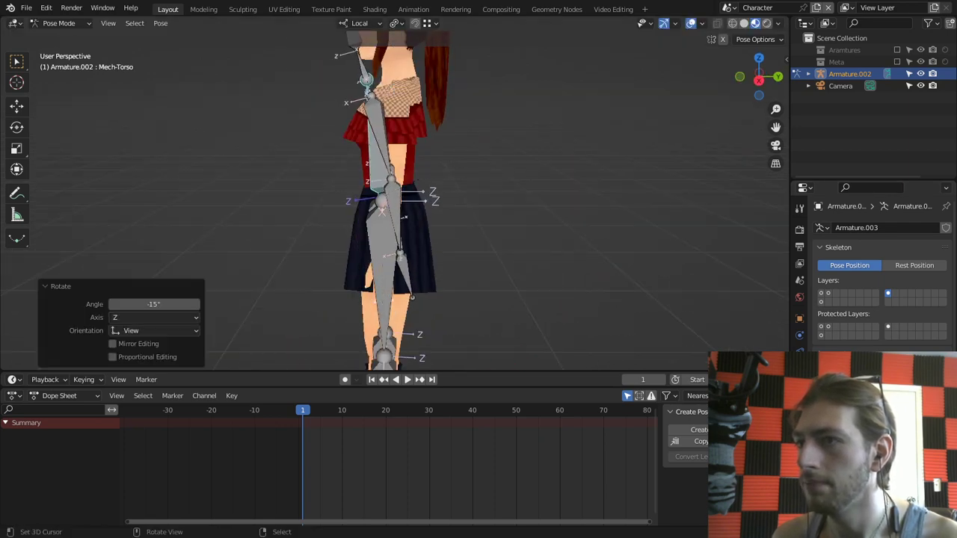
Step: Rotate the left and right Mech upper arm bones outward, away from the body
{"action": "middle_click_drag", "start_coordinate": [457, 156], "coordinate": [490, 264], "text": "shift"}
{"action": "right_click", "coordinate": [421, 258]}
{"action": "middle_click_drag", "start_coordinate": [421, 258], "coordinate": [494, 269]}
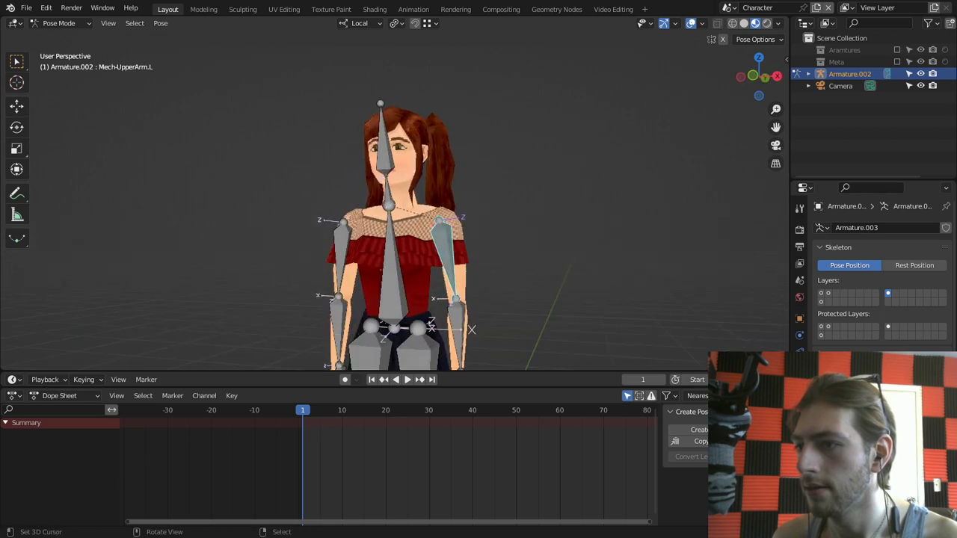
{"action": "key", "text": "r"}
{"action": "left_click", "coordinate": [576, 192]}
{"action": "key", "text": "alt+a"}
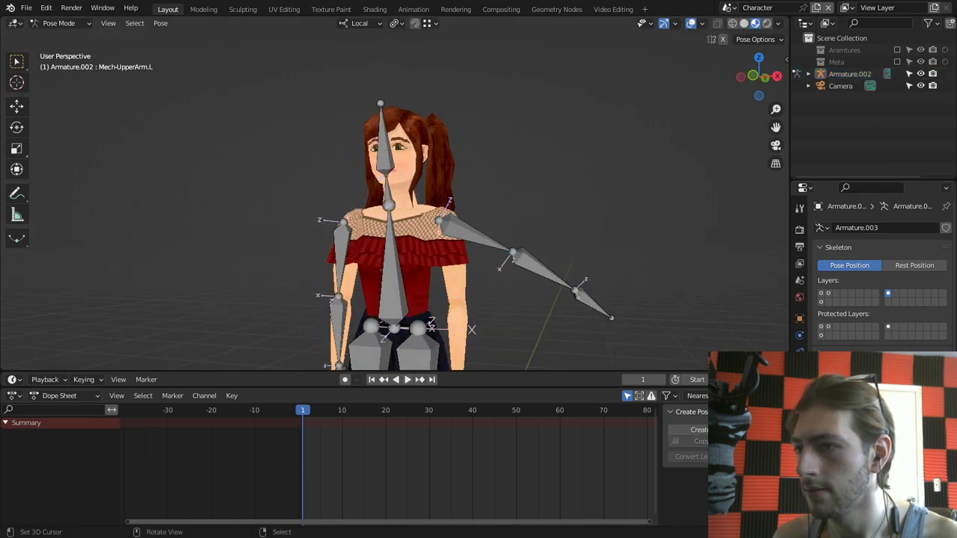
{"action": "right_click", "coordinate": [341, 254]}
{"action": "key", "text": "r"}
{"action": "left_click", "coordinate": [308, 292]}
Step: Rotate the right Mech upper leg bone backward and the left one forward by -28.1°
{"action": "middle_click_drag", "start_coordinate": [314, 299], "coordinate": [314, 222], "text": "shift"}
{"action": "right_click", "coordinate": [362, 300]}
{"action": "middle_click_drag", "start_coordinate": [362, 300], "coordinate": [359, 329]}
{"action": "key", "text": "r"}
{"action": "left_click", "coordinate": [486, 317]}
{"action": "right_click", "coordinate": [417, 329]}
{"action": "key", "text": "r"}
{"action": "left_click", "coordinate": [451, 329]}
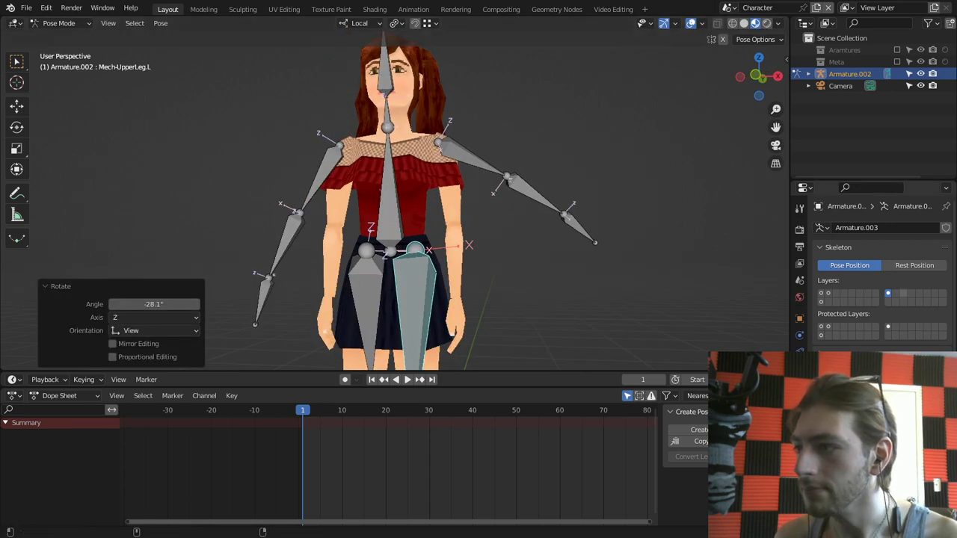
Step: Show the DEF bone layer together with the Mech layer and maximize the 3D viewport around the legs
{"action": "left_click", "coordinate": [821, 293], "text": "shift"}
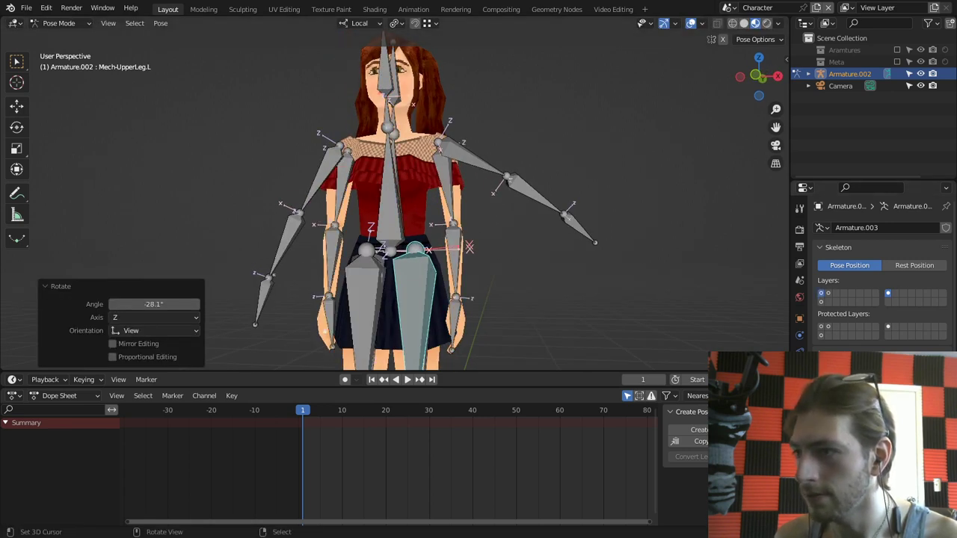
{"action": "middle_click_drag", "start_coordinate": [478, 247], "coordinate": [397, 256]}
{"action": "key", "text": "ctrl+space"}
{"action": "middle_click_drag", "start_coordinate": [449, 314], "coordinate": [465, 252], "text": "shift"}
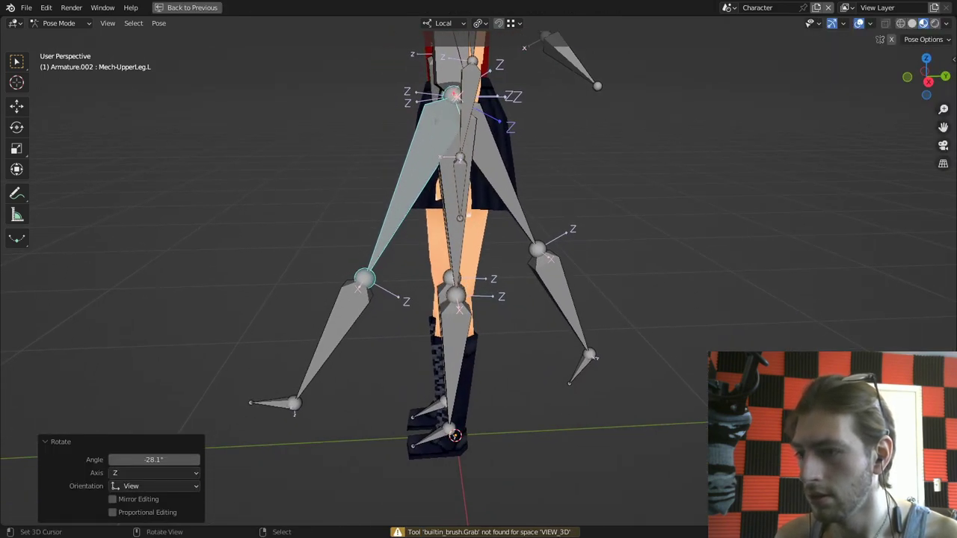
Step: Add a Copy Transforms constraint to DEF-Foot.L that targets the left Mech foot bone
{"action": "right_click", "coordinate": [273, 403]}
{"action": "right_click", "coordinate": [431, 437], "text": "shift"}
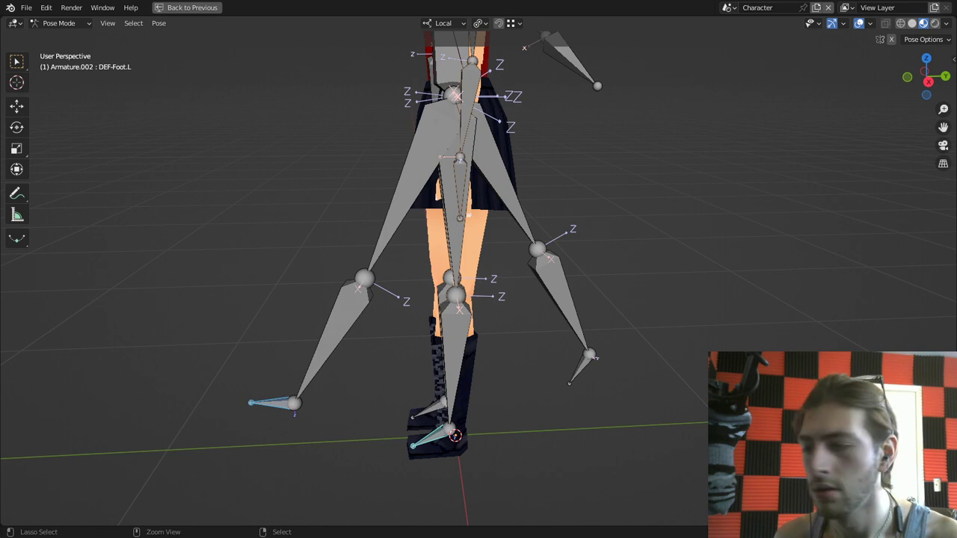
{"action": "key", "text": "ctrl+c"}
{"action": "key", "text": "Escape"}
{"action": "key", "text": "ctrl+shift+c"}
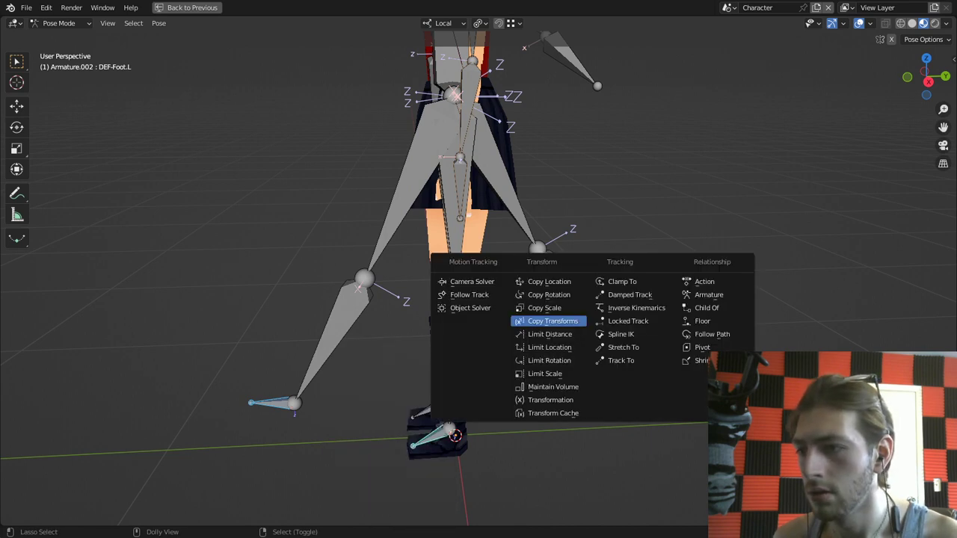
{"action": "left_click", "coordinate": [553, 321]}
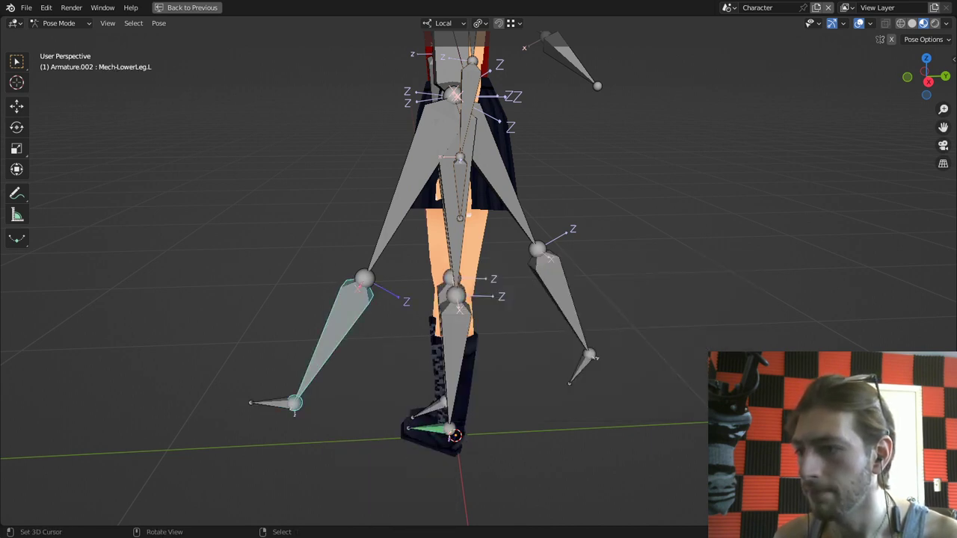
Step: Add a Copy Transforms constraint to DEF-LowerLeg.L that targets Mech-LowerLeg.L
{"action": "right_click", "coordinate": [452, 365], "text": "shift"}
{"action": "key", "text": "ctrl+shift+c"}
{"action": "left_click", "coordinate": [452, 366]}
{"action": "middle_click_drag", "start_coordinate": [452, 365], "coordinate": [468, 365]}
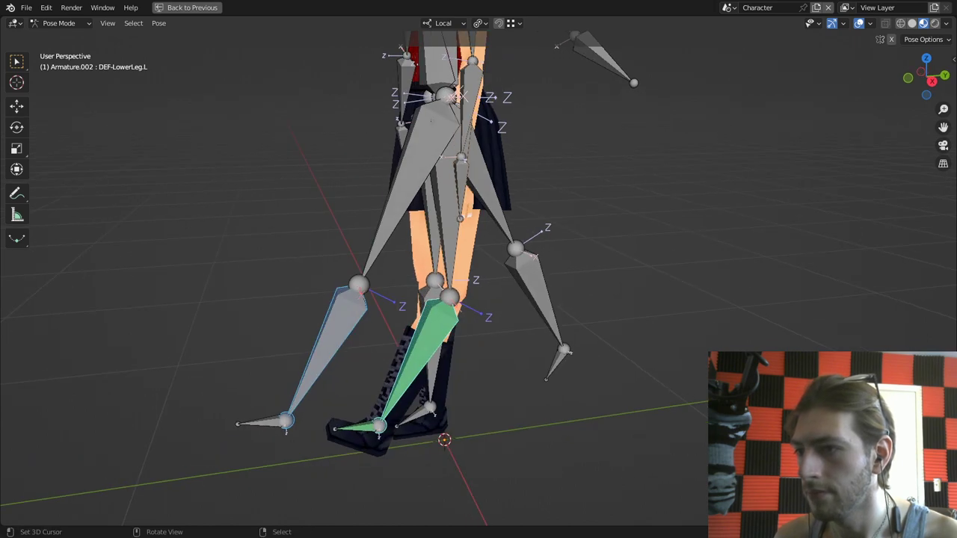
Step: Add a Copy Transforms constraint to DEF-UpperLeg.L that targets Mech-UpperLeg.L
{"action": "right_click", "coordinate": [407, 199]}
{"action": "right_click", "coordinate": [448, 235], "text": "shift"}
{"action": "key", "text": "ctrl+shift+c"}
{"action": "left_click", "coordinate": [449, 234]}
Step: Add a Copy Transforms constraint to DEF-Foot.R that targets Mech-Foot.R
{"action": "middle_click_drag", "start_coordinate": [448, 235], "coordinate": [614, 238]}
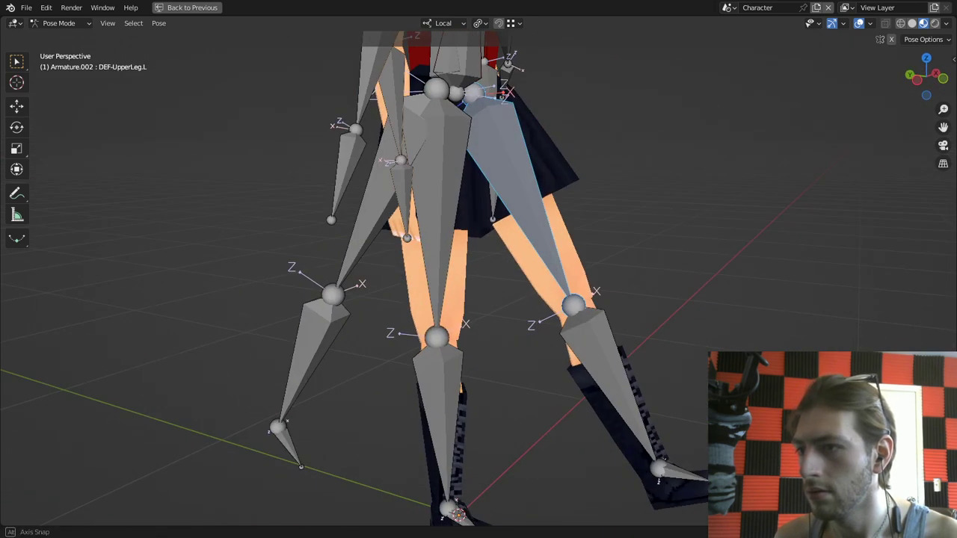
{"action": "middle_click_drag", "start_coordinate": [419, 247], "coordinate": [460, 216]}
{"action": "left_click", "coordinate": [327, 397]}
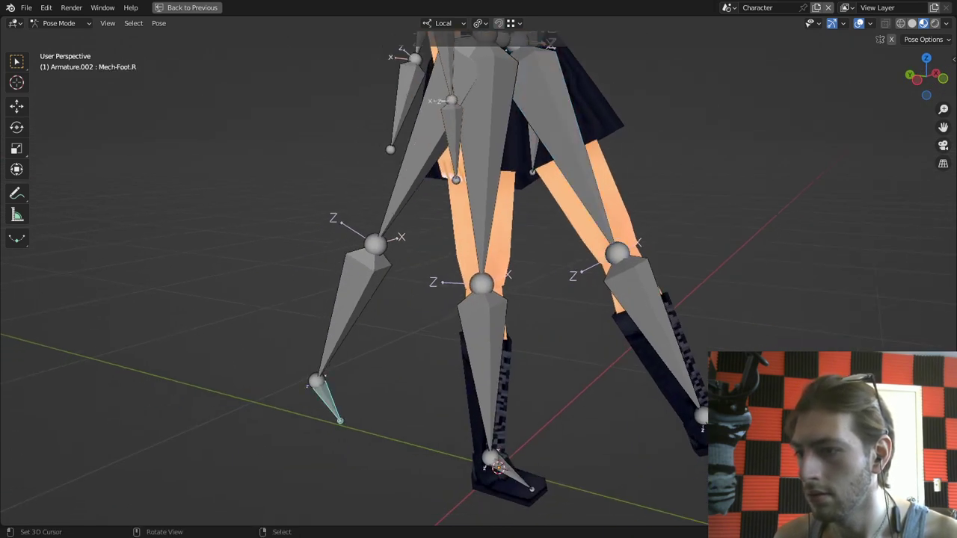
{"action": "left_click", "coordinate": [509, 473], "text": "shift"}
{"action": "key", "text": "ctrl+shift+c"}
{"action": "left_click", "coordinate": [509, 472]}
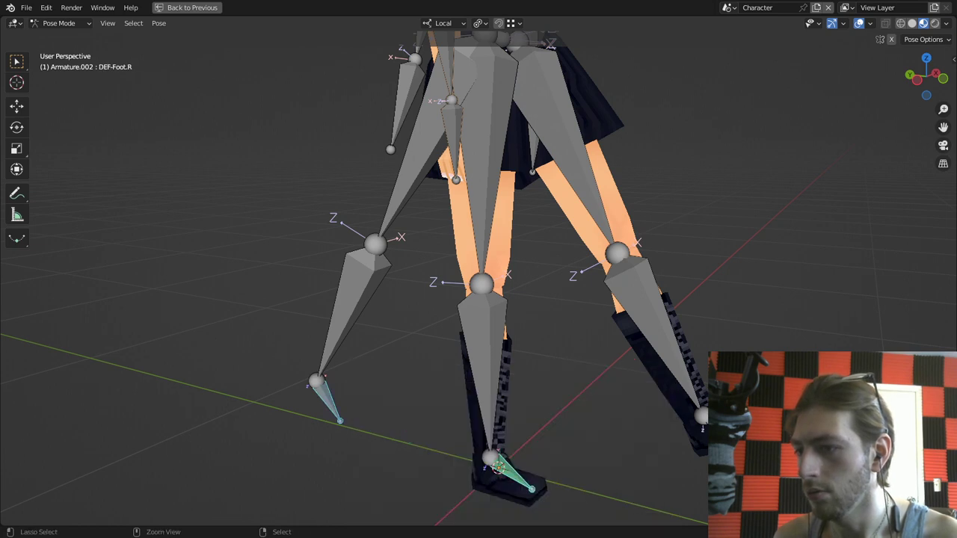
Step: Add Copy Transforms constraints to DEF-Foot.R and DEF-LowerLeg.R that target their matching Mech bones
{"action": "key", "text": "ctrl+shift+c"}
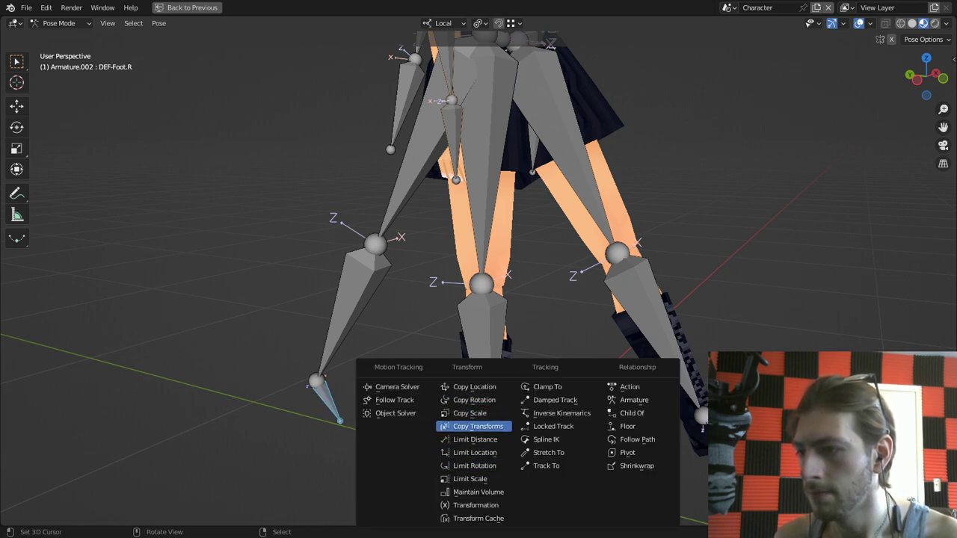
{"action": "left_click", "coordinate": [472, 427]}
{"action": "left_click", "coordinate": [352, 314]}
{"action": "left_click", "coordinate": [470, 336], "text": "shift"}
{"action": "key", "text": "ctrl+shift+c"}
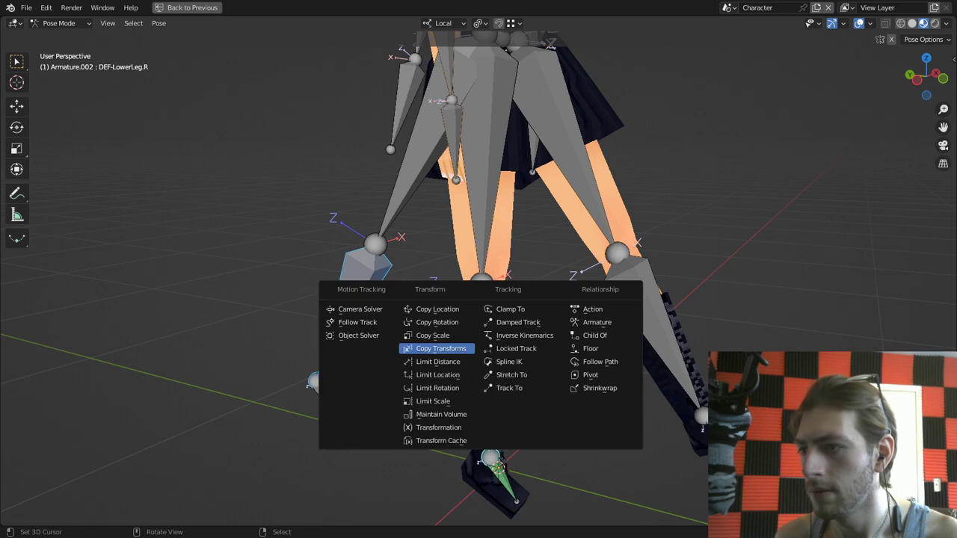
{"action": "left_click", "coordinate": [441, 348]}
Step: Add a Copy Transforms constraint to DEF-UpperLeg.R that targets Mech-UpperLeg.R
{"action": "left_click", "coordinate": [411, 157]}
{"action": "left_click", "coordinate": [490, 164], "text": "shift"}
{"action": "key", "text": "ctrl+shift+c"}
{"action": "left_click", "coordinate": [473, 220]}
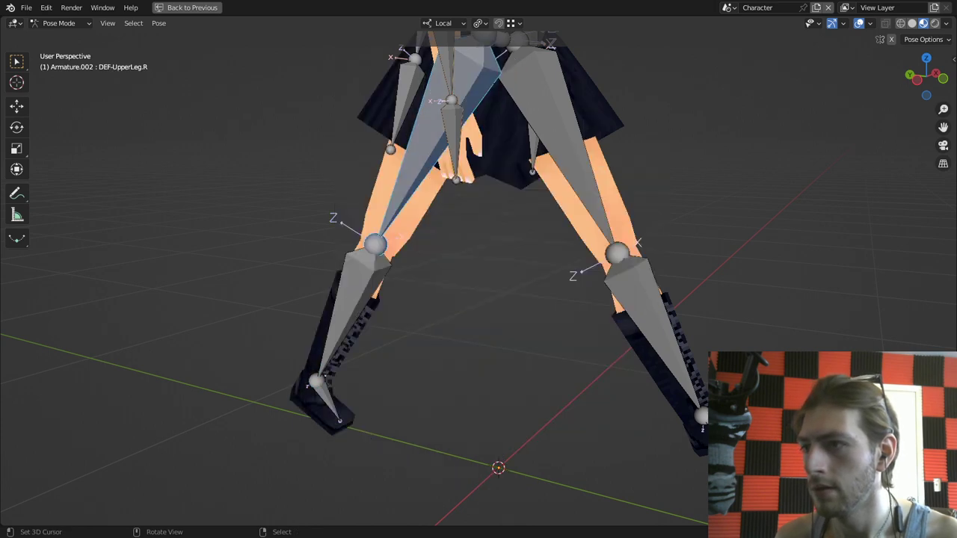
Step: Try to add a Copy Transforms constraint to DEF-UpperArm.L that targets Mech-UpperArm.L, and undo it
{"action": "middle_click_drag", "start_coordinate": [473, 220], "coordinate": [359, 410], "text": "shift"}
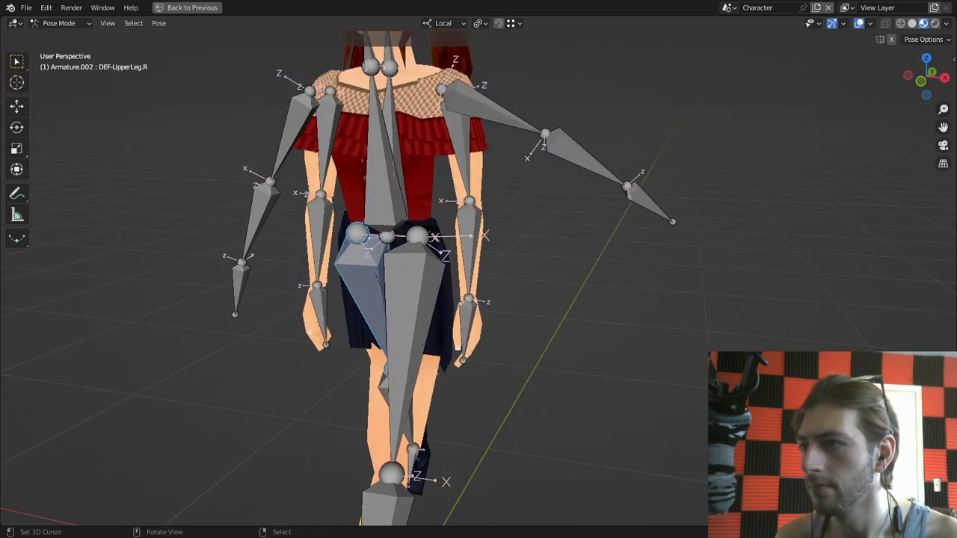
{"action": "right_click", "coordinate": [488, 108]}
{"action": "right_click", "coordinate": [458, 147], "text": "shift"}
{"action": "key", "text": "ctrl+shift+c"}
{"action": "left_click", "coordinate": [457, 148]}
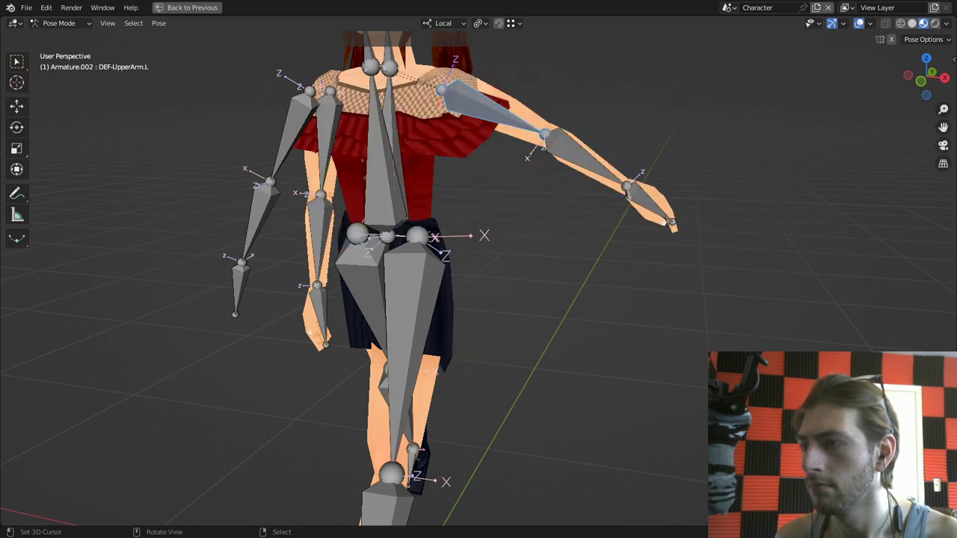
{"action": "key", "text": "ctrl+z"}
{"action": "key", "text": "alt+a"}
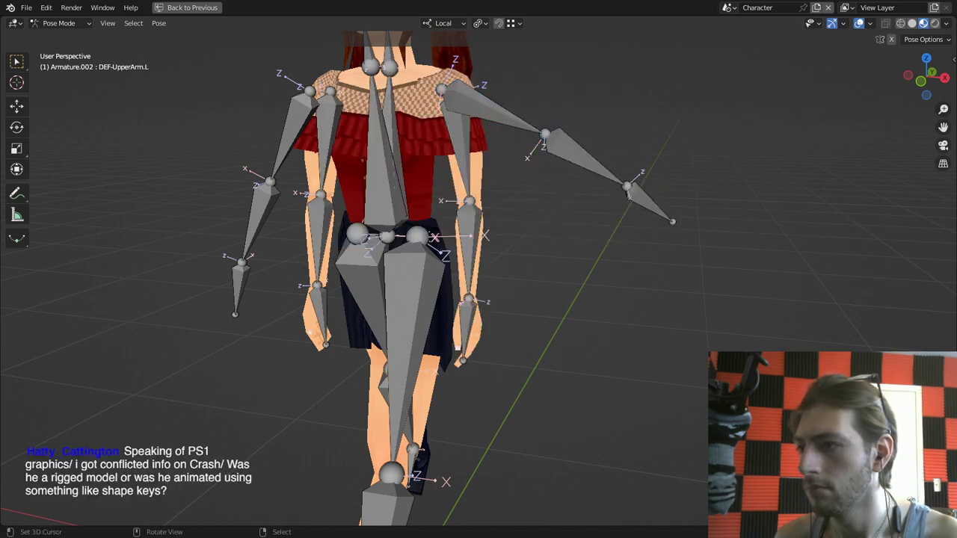
Step: Add a Copy Transforms constraint to DEF-Hand.L that targets Mech-Hand.L
{"action": "right_click", "coordinate": [649, 203]}
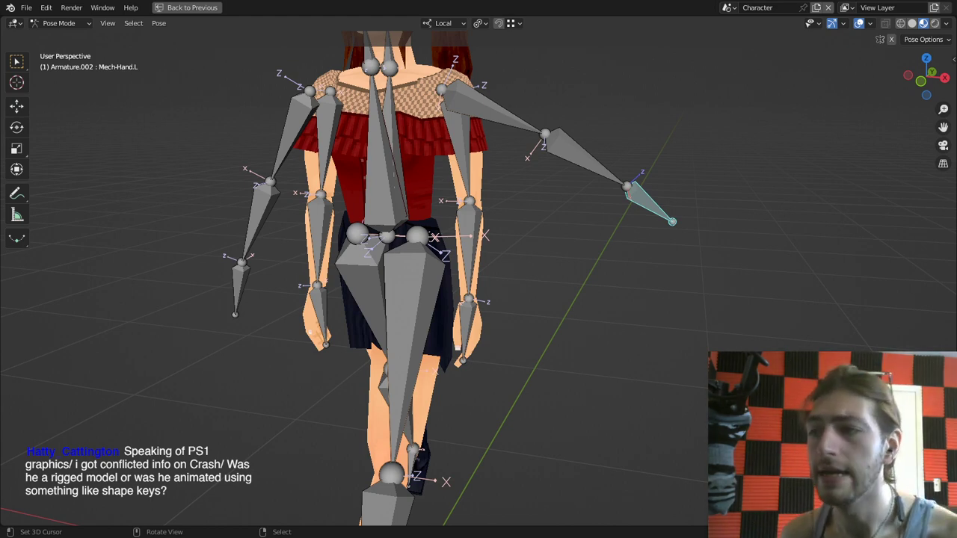
{"action": "key", "text": "shift"}
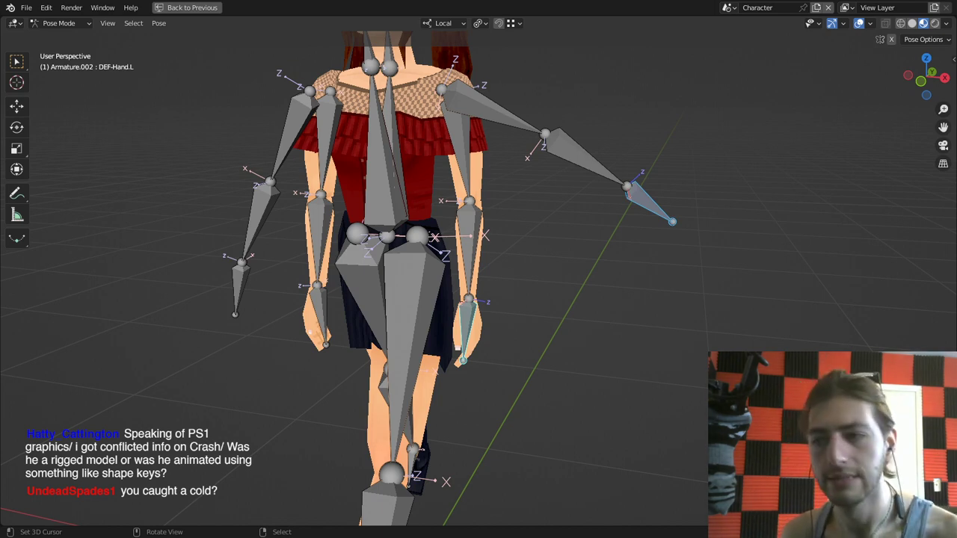
{"action": "key", "text": "ctrl+shift+c"}
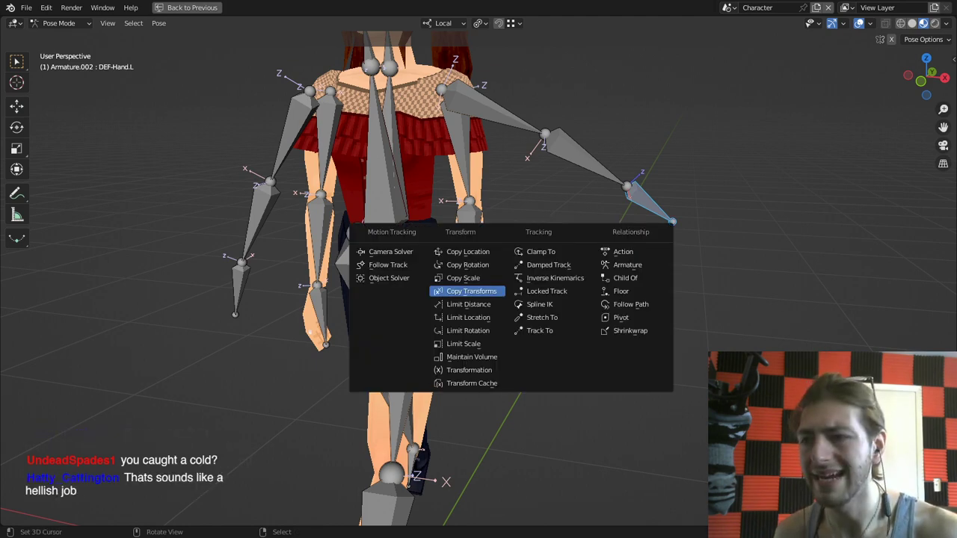
{"action": "key", "text": "Return"}
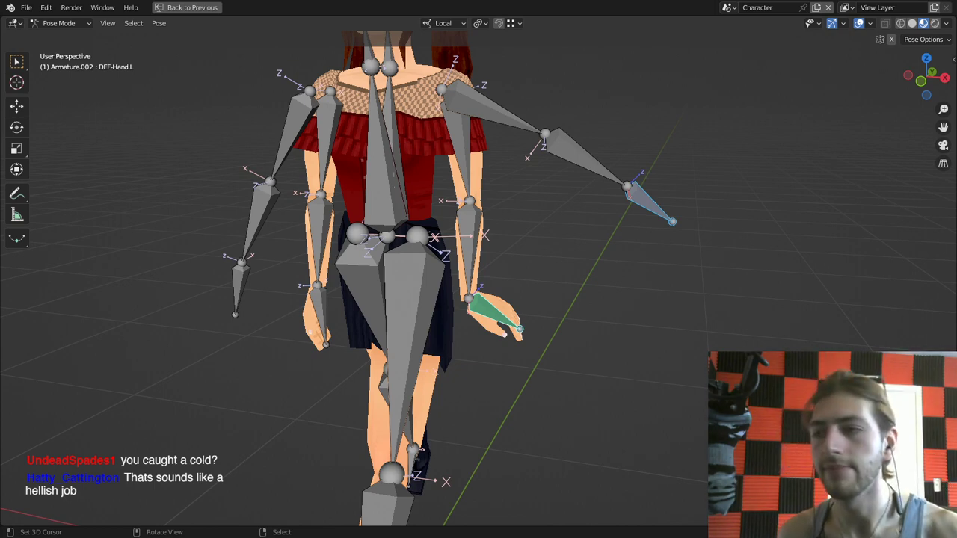
Step: Add a Copy Transforms constraint to DEF-LowerArm.L that targets Mech-LowerArm.L
{"action": "right_click", "coordinate": [586, 158]}
{"action": "right_click", "coordinate": [469, 243], "text": "shift"}
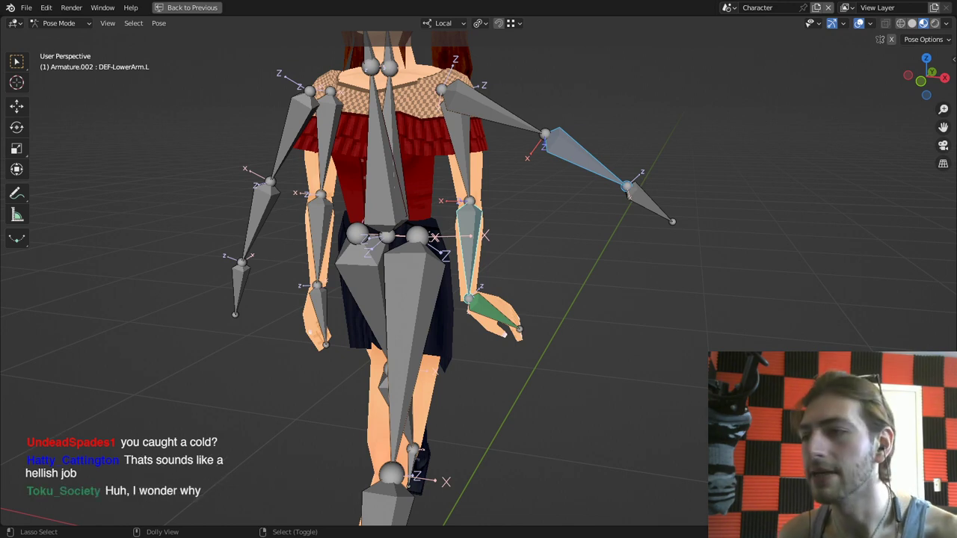
{"action": "key", "text": "ctrl+shift+c"}
{"action": "left_click", "coordinate": [468, 243]}
Step: Add a Copy Transforms constraint to DEF-UpperArm.L that targets Mech-UpperArm.L
{"action": "right_click", "coordinate": [494, 109]}
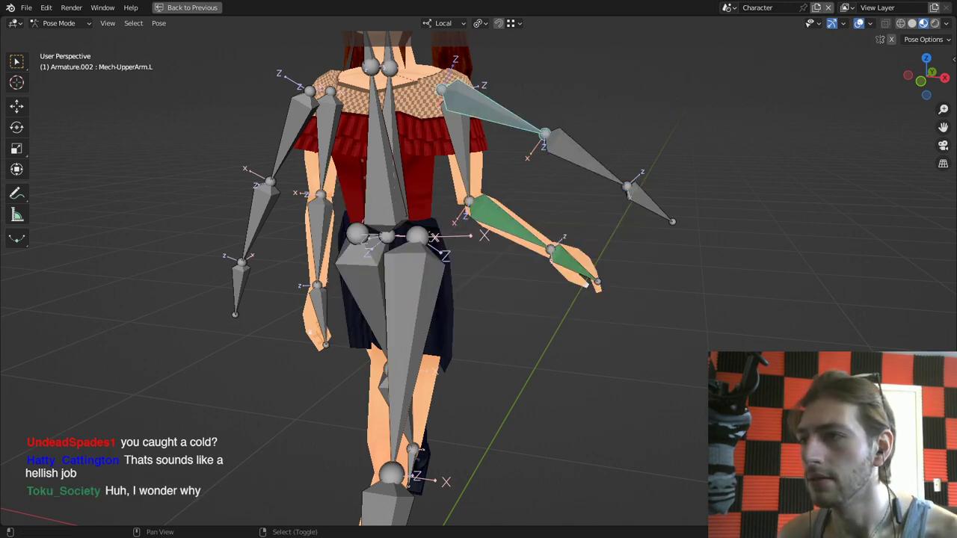
{"action": "right_click", "coordinate": [458, 148], "text": "shift"}
{"action": "key", "text": "ctrl+shift+c"}
{"action": "left_click", "coordinate": [458, 147]}
Step: Add a Copy Transforms constraint to DEF-Torso that targets Mech-Torso
{"action": "middle_click_drag", "start_coordinate": [458, 147], "coordinate": [571, 201], "text": "shift"}
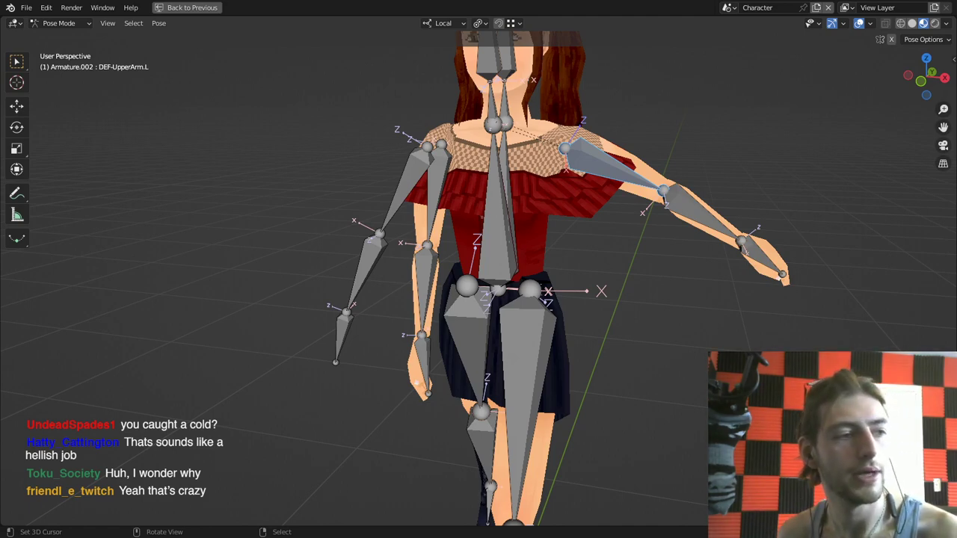
{"action": "middle_click_drag", "start_coordinate": [518, 189], "coordinate": [495, 194]}
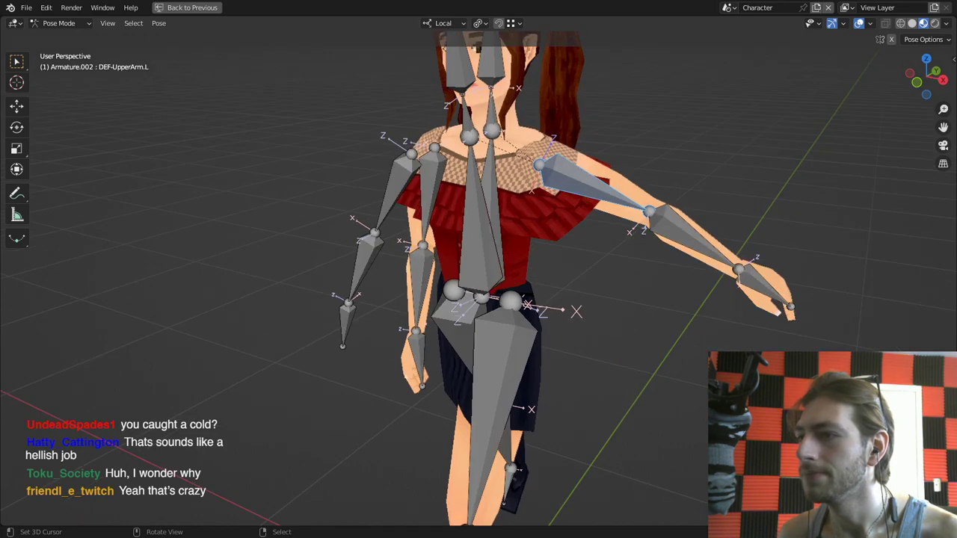
{"action": "right_click", "coordinate": [494, 196]}
{"action": "right_click", "coordinate": [477, 198], "text": "shift"}
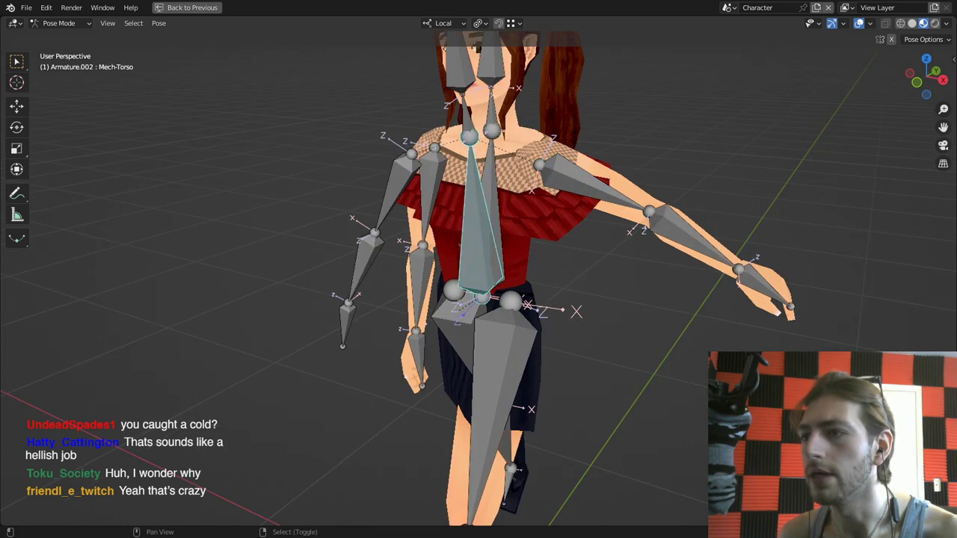
{"action": "right_click", "coordinate": [491, 179], "text": "shift"}
{"action": "key", "text": "ctrl+shift+c"}
{"action": "left_click", "coordinate": [482, 175]}
Step: Add a Copy Transforms constraint to DEF-Hand.R that targets Mech-Hand.R
{"action": "middle_click_drag", "start_coordinate": [448, 112], "coordinate": [464, 112]}
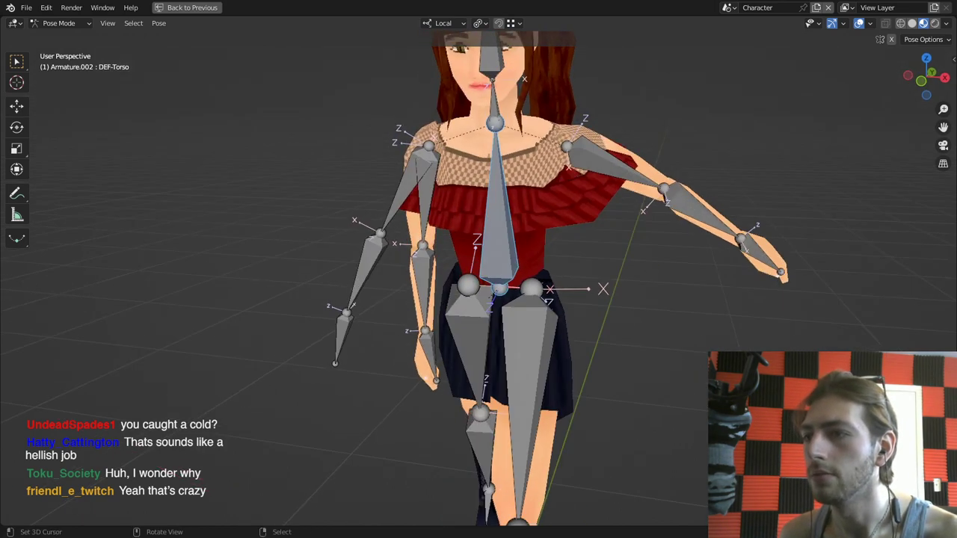
{"action": "right_click", "coordinate": [343, 334]}
{"action": "right_click", "coordinate": [426, 346], "text": "shift"}
{"action": "key", "text": "ctrl+shift+c"}
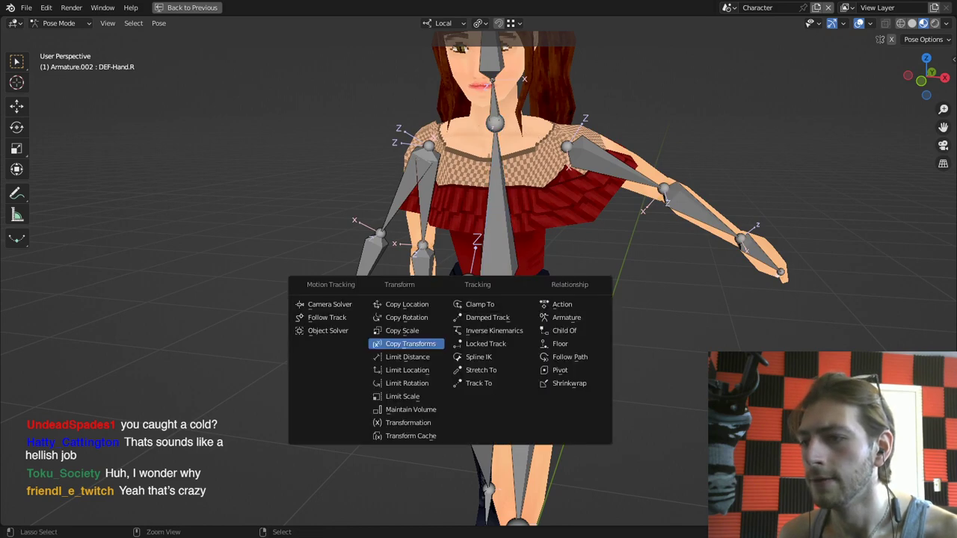
{"action": "left_click", "coordinate": [425, 344]}
Step: Add a Copy Transforms constraint to DEF-LowerArm.R that targets Mech-LowerArm.R
{"action": "right_click", "coordinate": [368, 263]}
{"action": "right_click", "coordinate": [422, 279], "text": "shift"}
{"action": "key", "text": "ctrl+shift+c"}
{"action": "left_click", "coordinate": [421, 279]}
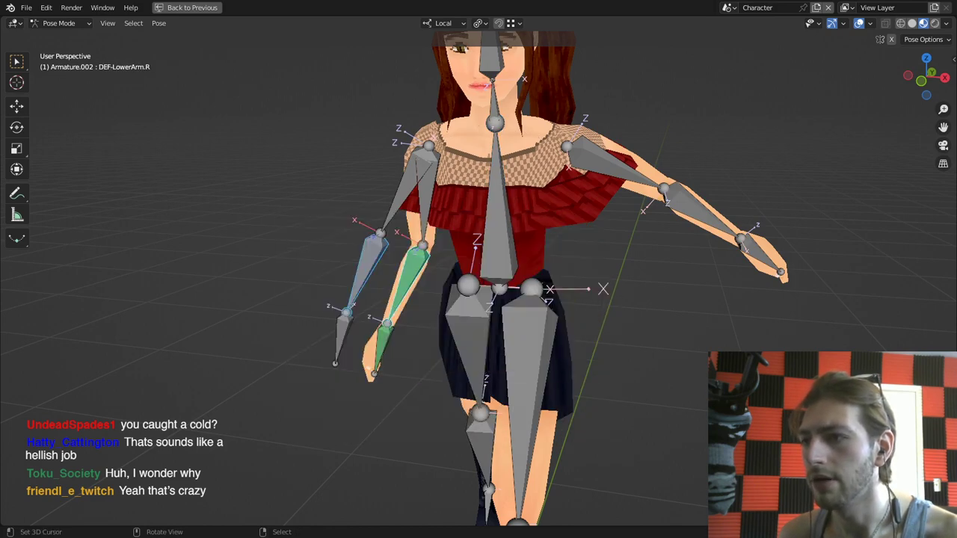
Step: Add a Copy Transforms constraint to DEF-UpperArm.R that targets Mech-UpperArm.R
{"action": "key", "text": "alt+a"}
{"action": "right_click", "coordinate": [401, 191]}
{"action": "right_click", "coordinate": [425, 202], "text": "shift"}
{"action": "key", "text": "ctrl+shift+c"}
{"action": "left_click", "coordinate": [419, 202]}
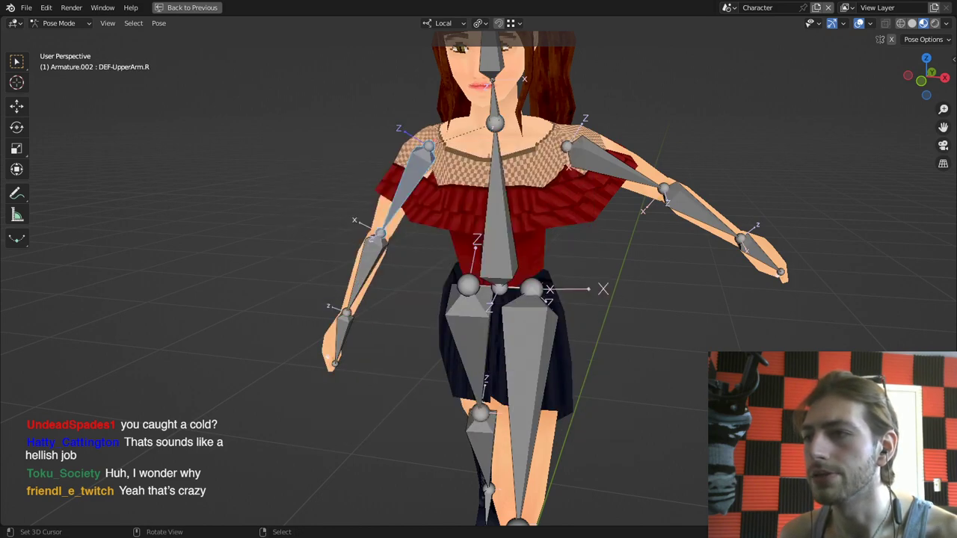
Step: Rotate Mech-Neck about -17° and Mech-Head -19.5° in side view to separate them from the overlapping DEF bones
{"action": "middle_click_drag", "start_coordinate": [421, 202], "coordinate": [339, 368], "text": "shift"}
{"action": "scroll", "coordinate": [339, 367], "scroll_direction": "up", "scroll_amount": 2}
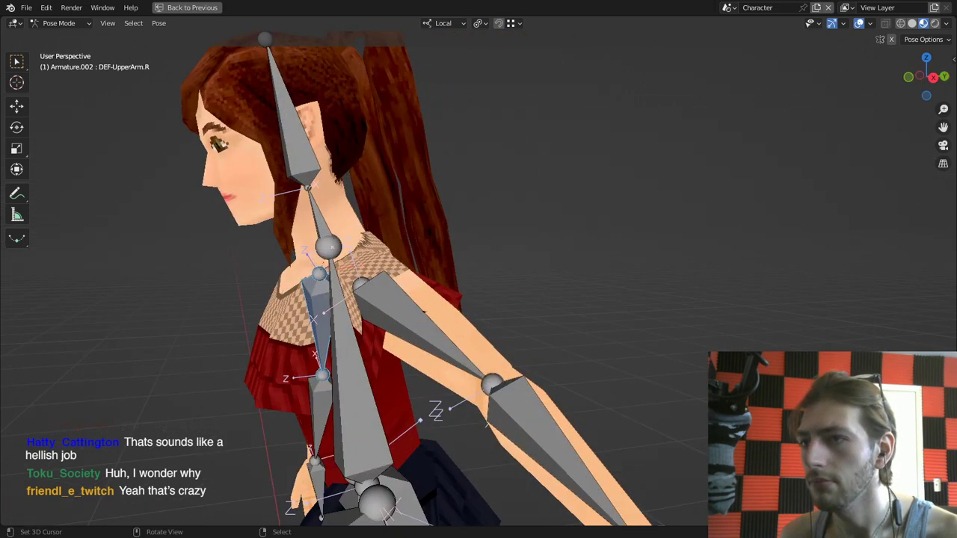
{"action": "right_click", "coordinate": [320, 220]}
{"action": "key", "text": "r"}
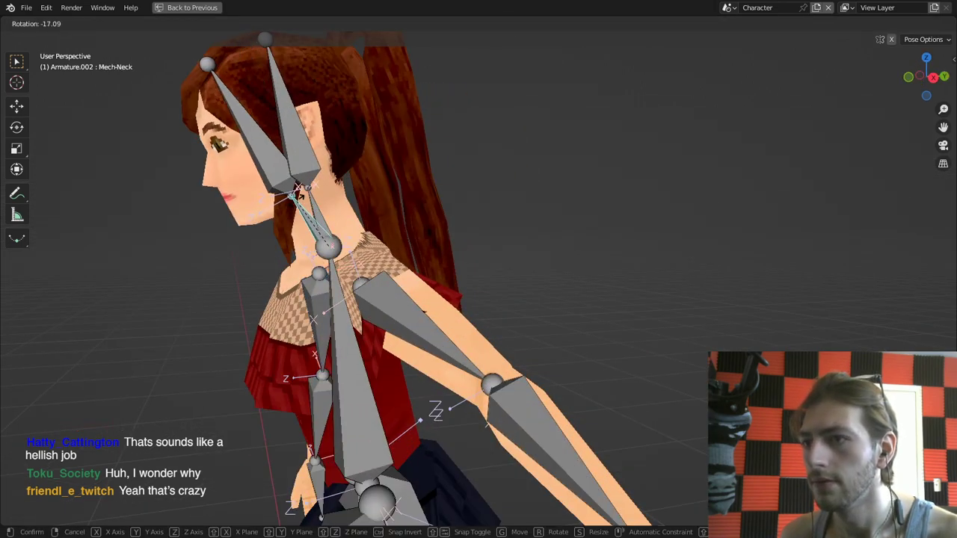
{"action": "left_click", "coordinate": [290, 197]}
{"action": "right_click", "coordinate": [271, 175]}
{"action": "key", "text": "r"}
{"action": "left_click", "coordinate": [258, 187]}
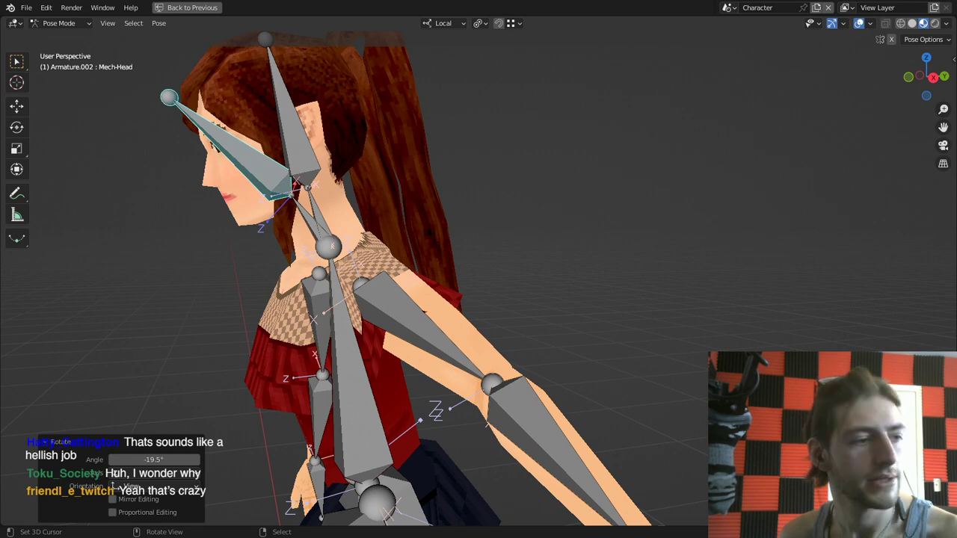
Step: Try a Copy Transforms constraint on Mech-Head that targets DEF-Head, and undo it
{"action": "key", "text": "alt+a"}
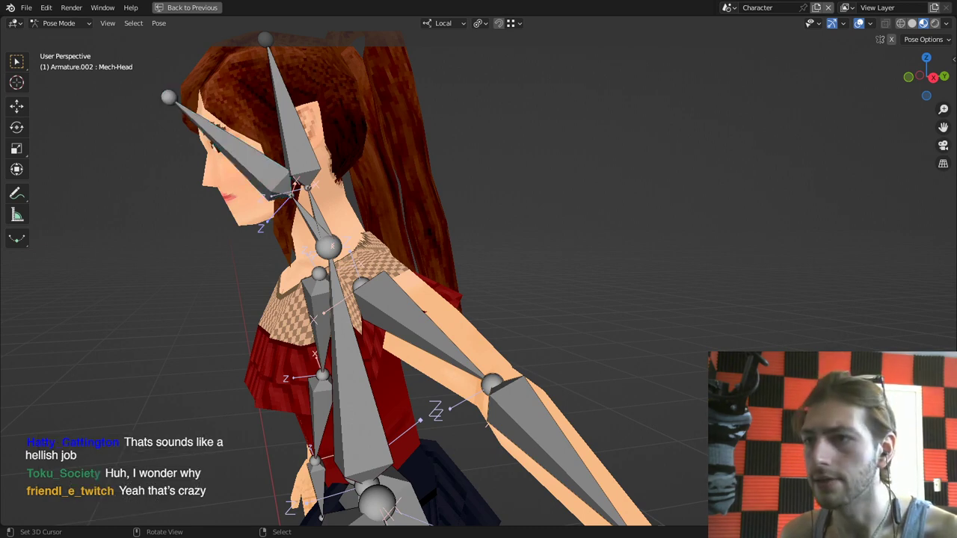
{"action": "right_click", "coordinate": [293, 139]}
{"action": "right_click", "coordinate": [232, 146], "text": "shift"}
{"action": "key", "text": "ctrl+shift+c"}
{"action": "left_click", "coordinate": [227, 142]}
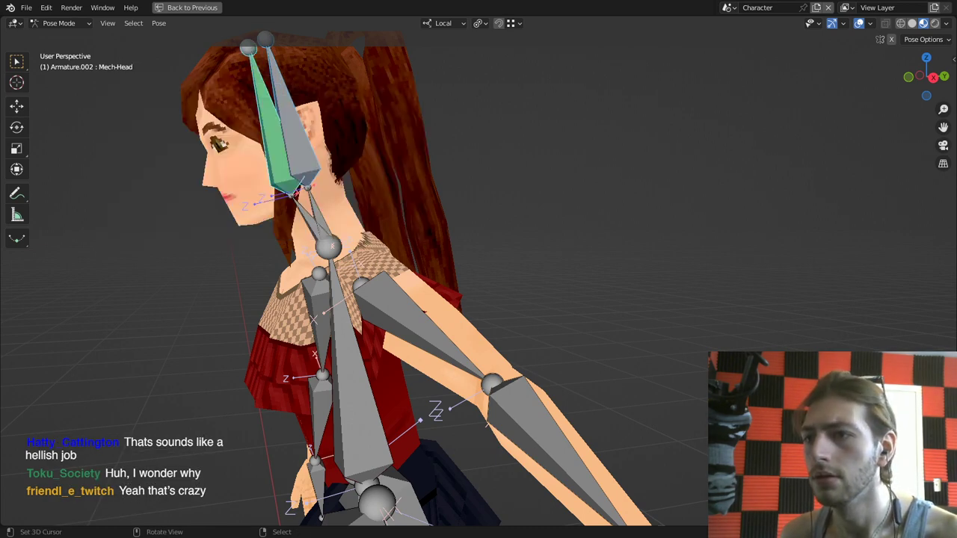
{"action": "key", "text": "ctrl+z"}
Step: Add a Copy Transforms constraint to DEF-Head that targets Mech-Head
{"action": "right_click", "coordinate": [243, 154]}
{"action": "right_click", "coordinate": [297, 139], "text": "shift"}
{"action": "key", "text": "ctrl+shift+c"}
{"action": "left_click", "coordinate": [298, 140]}
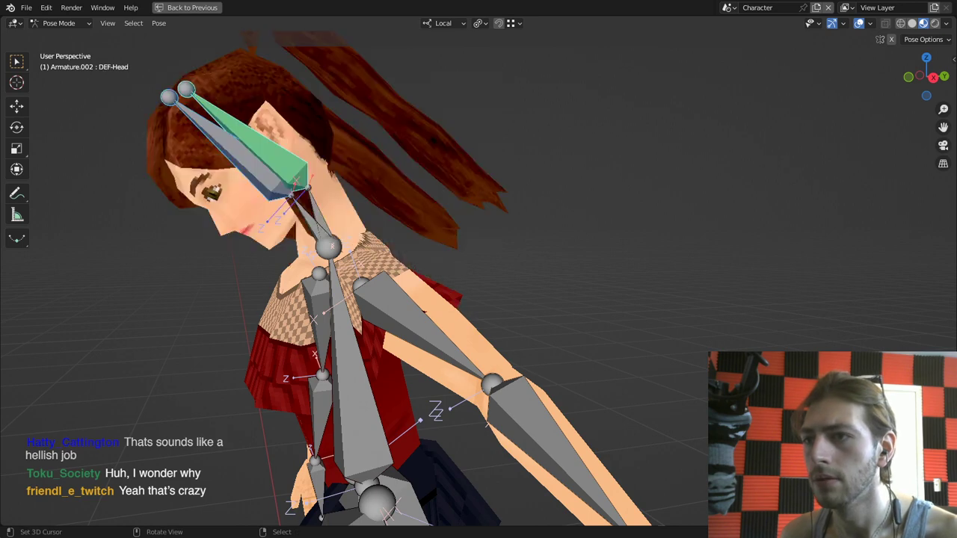
Step: Add a Copy Transforms constraint to DEF-Neck that targets Mech-Neck
{"action": "right_click", "coordinate": [304, 213]}
{"action": "right_click", "coordinate": [314, 214], "text": "shift"}
{"action": "key", "text": "ctrl+shift+c"}
{"action": "left_click", "coordinate": [314, 215]}
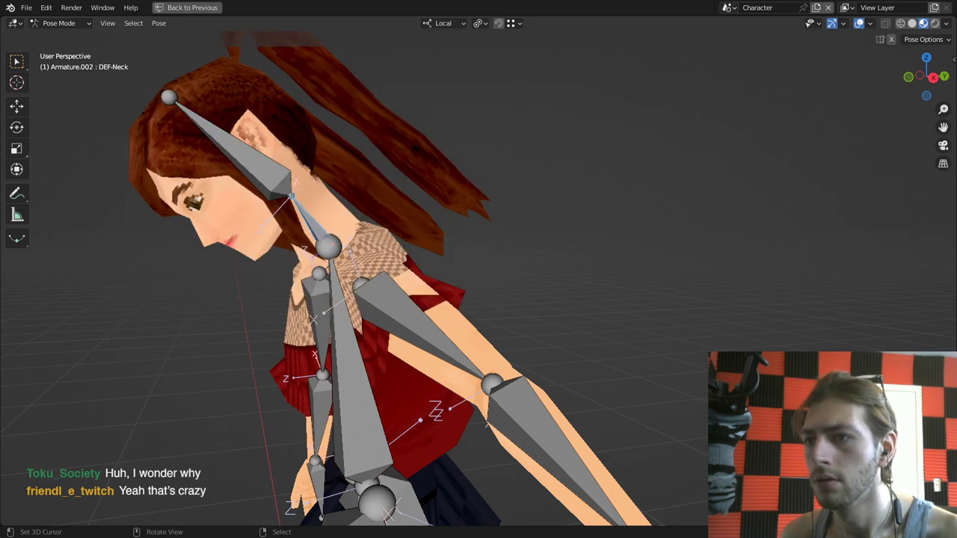
Step: Clear the rotation of all bones to return the character to its rest pose
{"action": "scroll", "coordinate": [315, 215], "scroll_direction": "down", "scroll_amount": 3}
{"action": "middle_click_drag", "start_coordinate": [314, 215], "coordinate": [355, 206]}
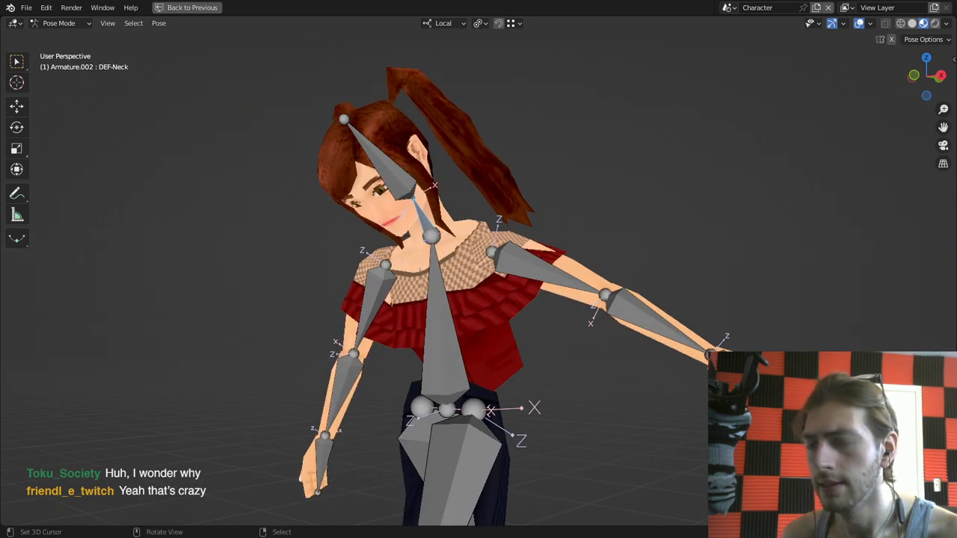
{"action": "key", "text": "shift+m"}
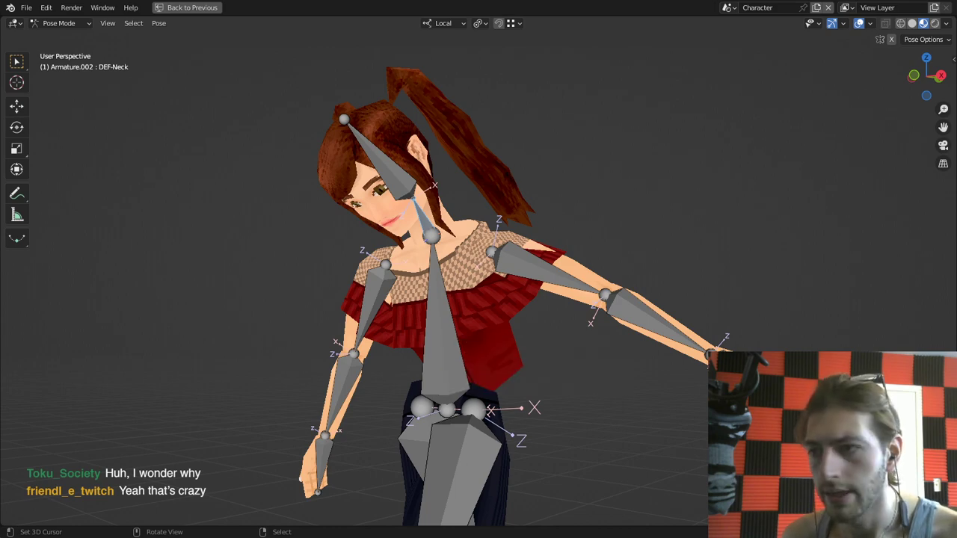
{"action": "key", "text": "a"}
{"action": "key", "text": "alt+r"}
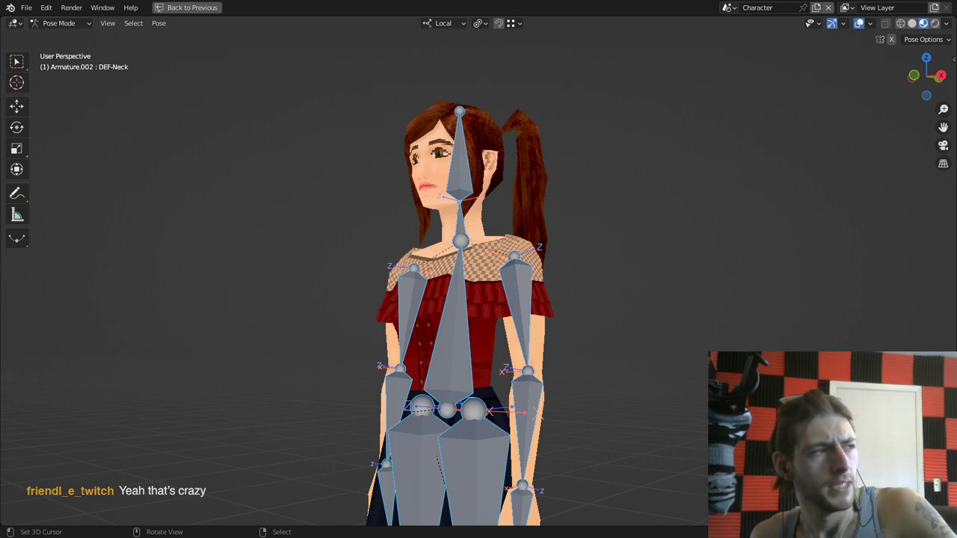
{"action": "key", "text": "r"}
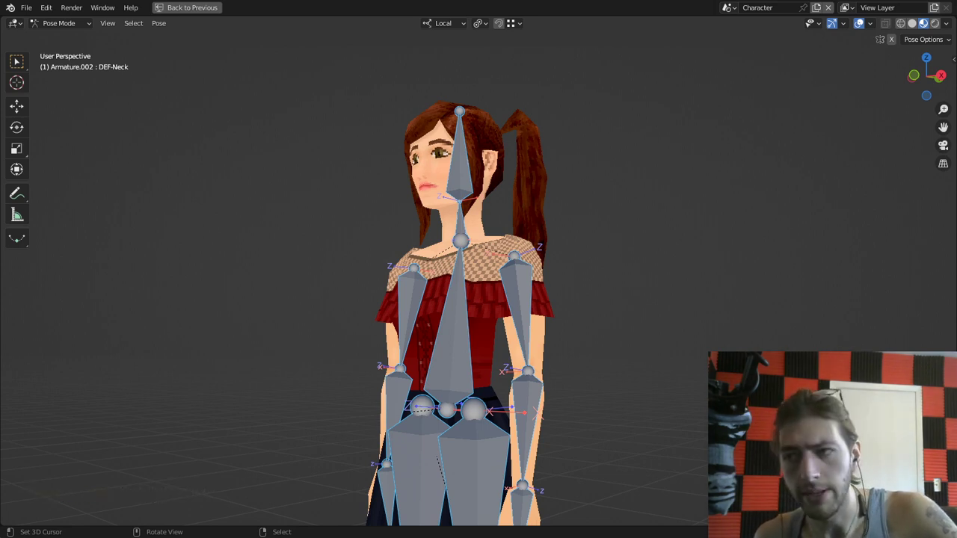
{"action": "key", "text": "Escape"}
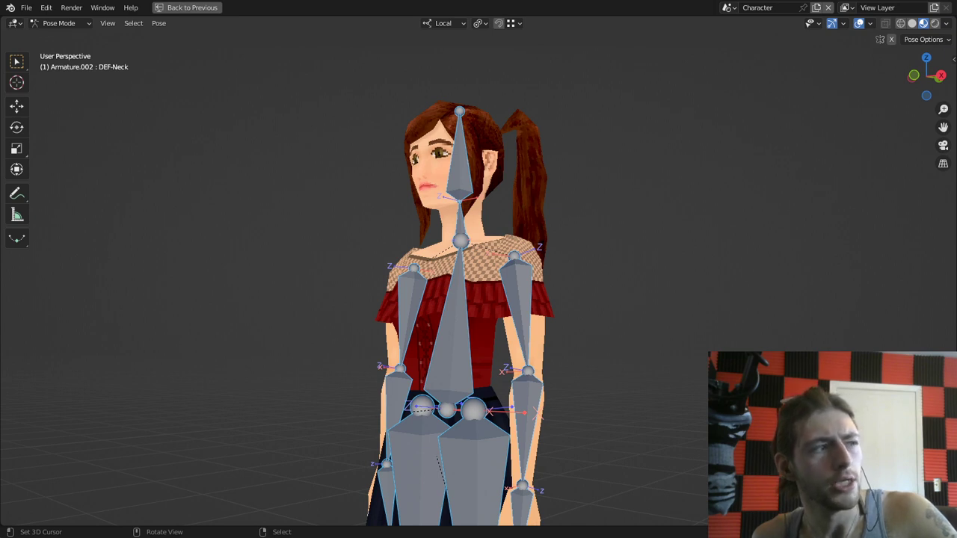
{"action": "key", "text": "r"}
{"action": "key", "text": "Escape"}
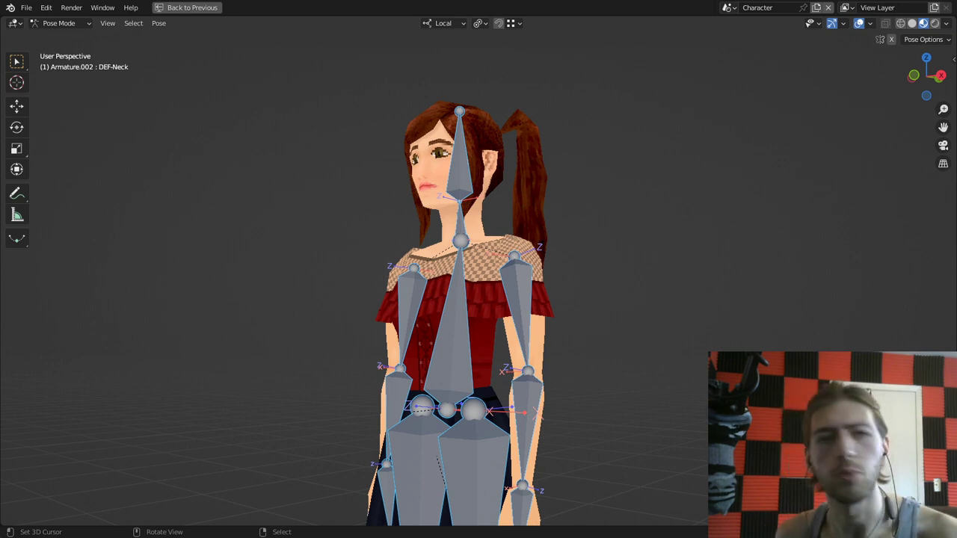
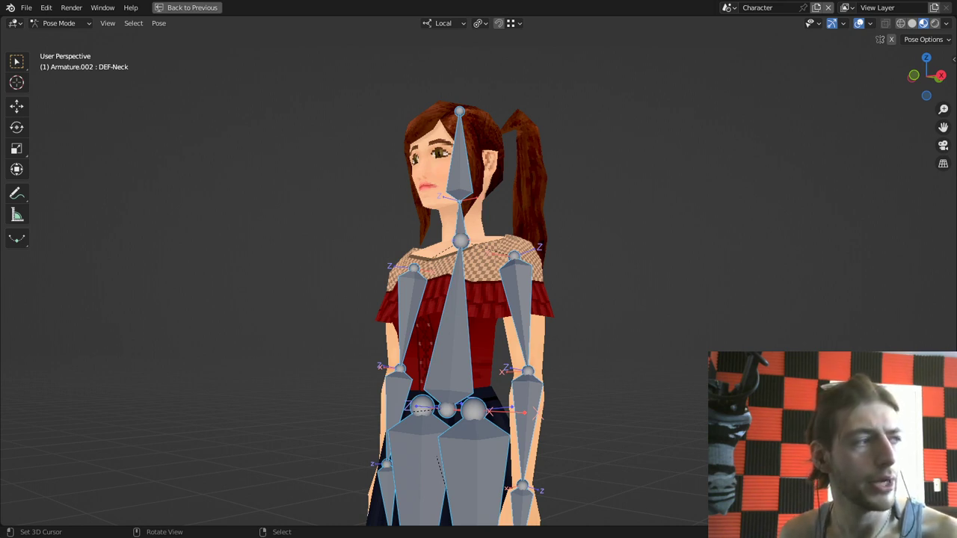
Step: View the character from the front and restore the full workspace layout from the maximized 3D viewport
{"action": "middle_click_drag", "start_coordinate": [458, 374], "coordinate": [470, 320]}
{"action": "key", "text": "shift+m"}
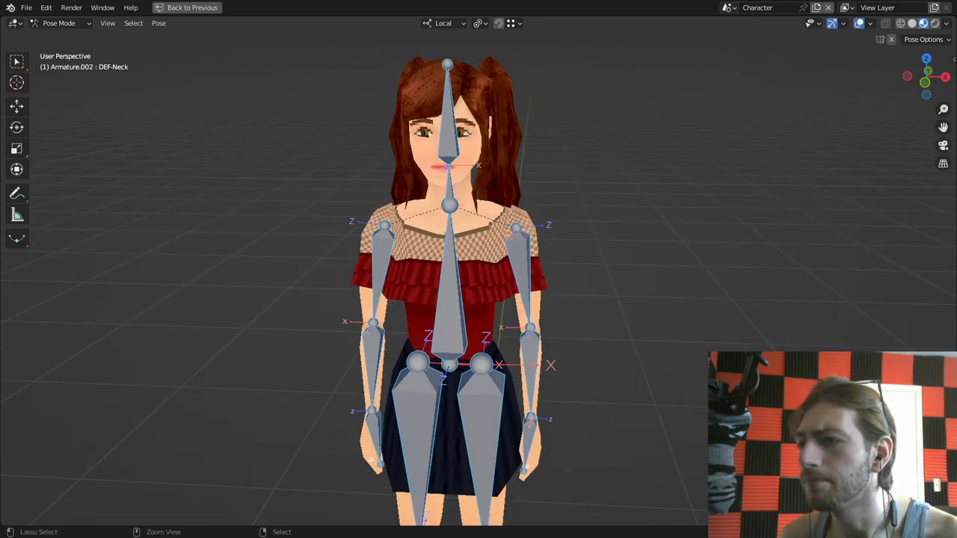
{"action": "key", "text": "ctrl+space"}
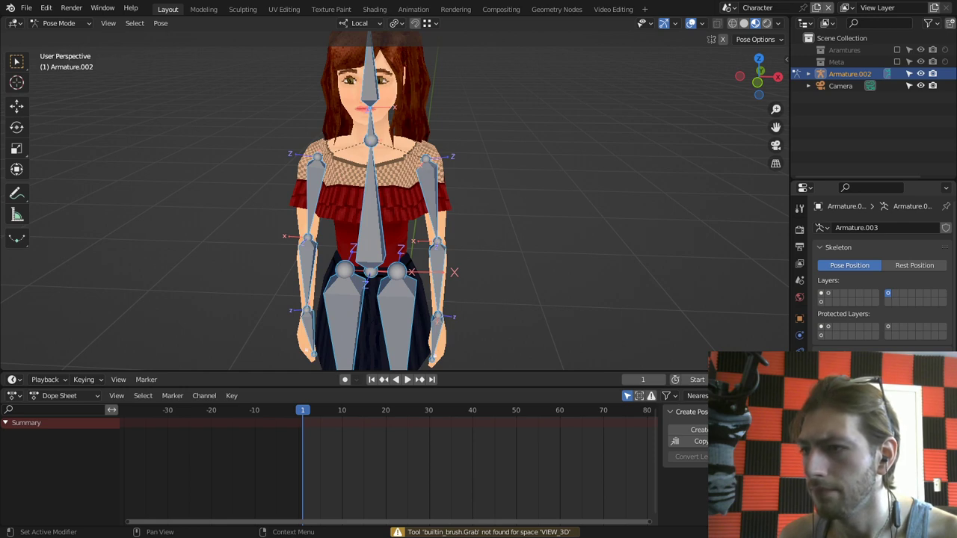
Step: In Edit Mode, duplicate all Mech bones in place and move the copies to bone layer 9
{"action": "key", "text": "Tab"}
{"action": "right_click", "coordinate": [430, 196]}
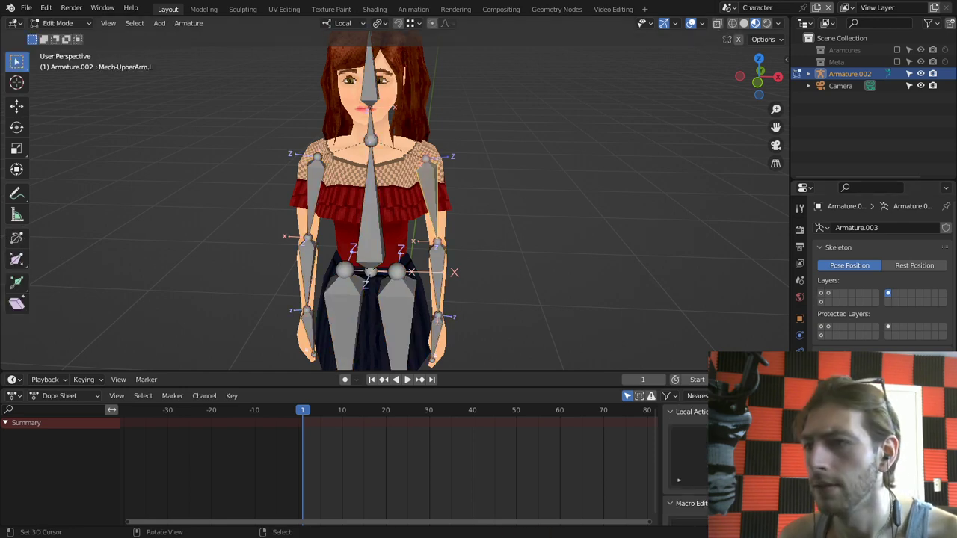
{"action": "mouse_move", "coordinate": [430, 196]}
{"action": "middle_mouse_down", "text": "shift"}
{"action": "mouse_move", "coordinate": [418, 121]}
{"action": "mouse_move", "coordinate": [432, 194]}
{"action": "middle_mouse_up", "text": "shift"}
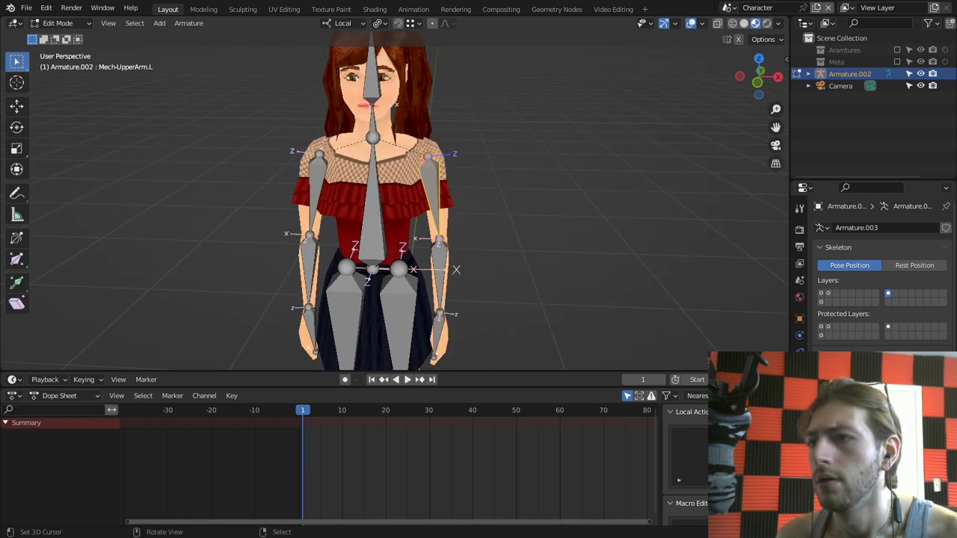
{"action": "key", "text": "a"}
{"action": "key", "text": "a"}
{"action": "key", "text": "shift+d"}
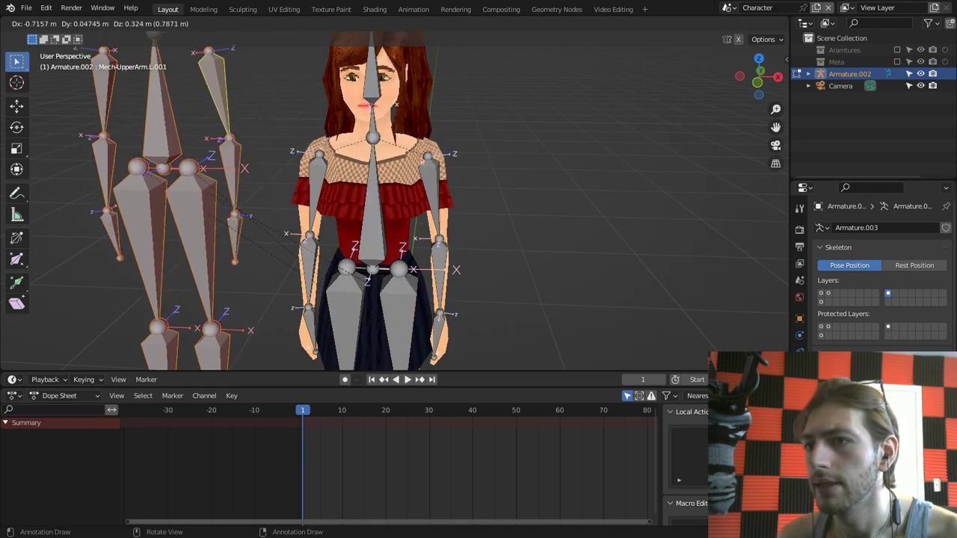
{"action": "key", "text": "Escape"}
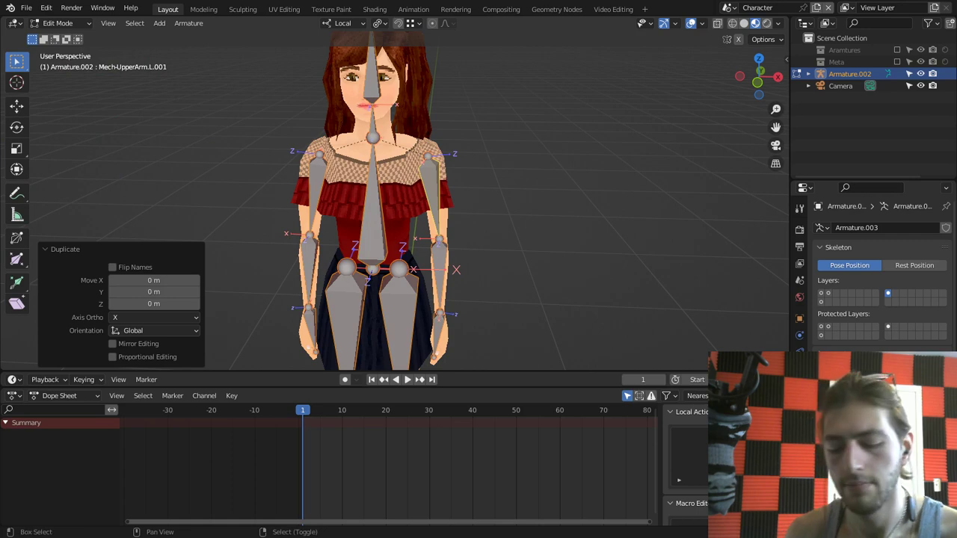
{"action": "key", "text": "m"}
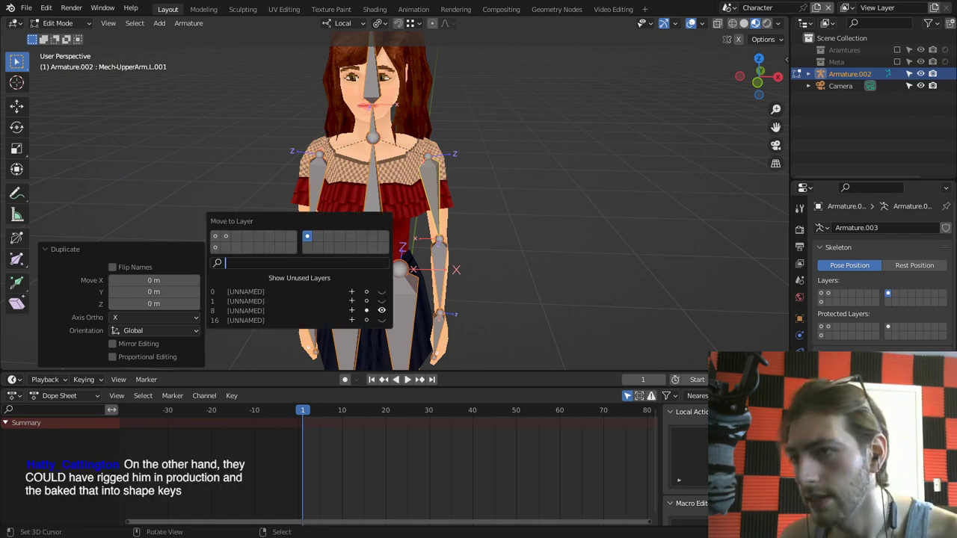
{"action": "left_click", "coordinate": [318, 237]}
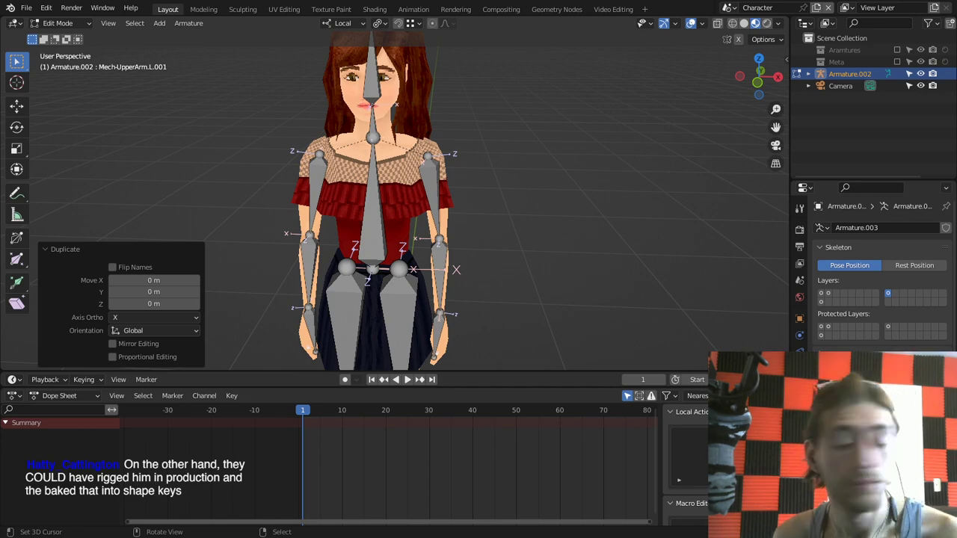
Step: Duplicate all the original Mech bones in place once more and move this second set to bone layer 10
{"action": "key", "text": "ctrl+z"}
{"action": "right_click", "coordinate": [373, 213]}
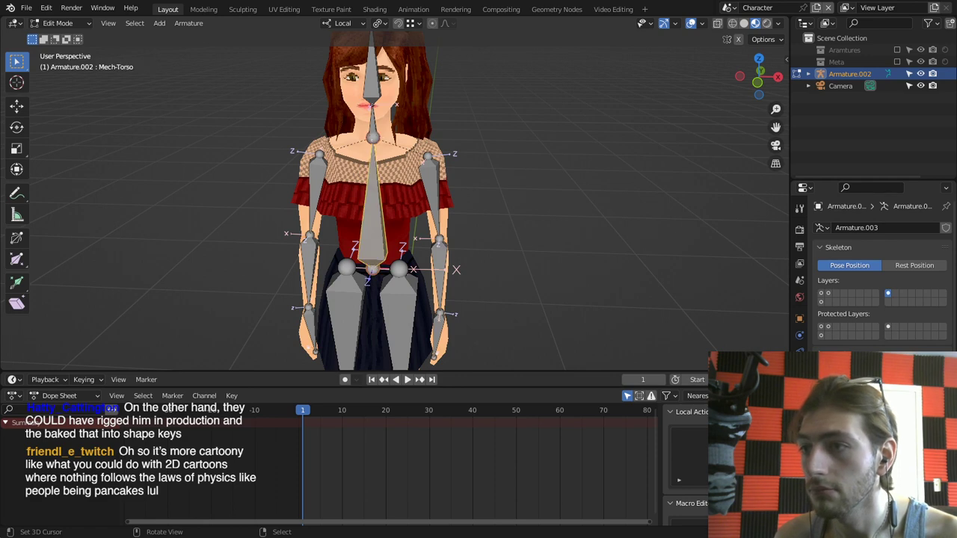
{"action": "key", "text": "shift+d"}
{"action": "key", "text": "Escape"}
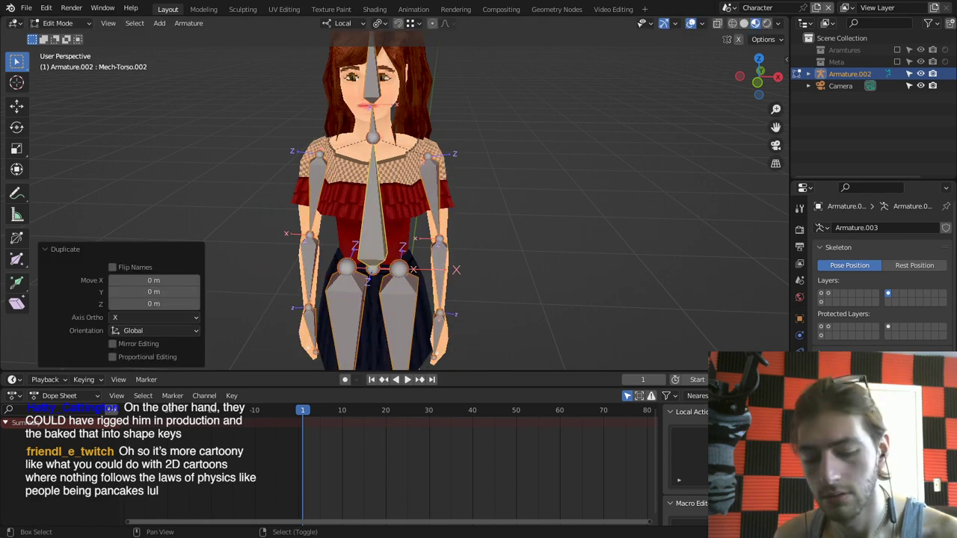
{"action": "key", "text": "m"}
{"action": "left_click", "coordinate": [496, 208]}
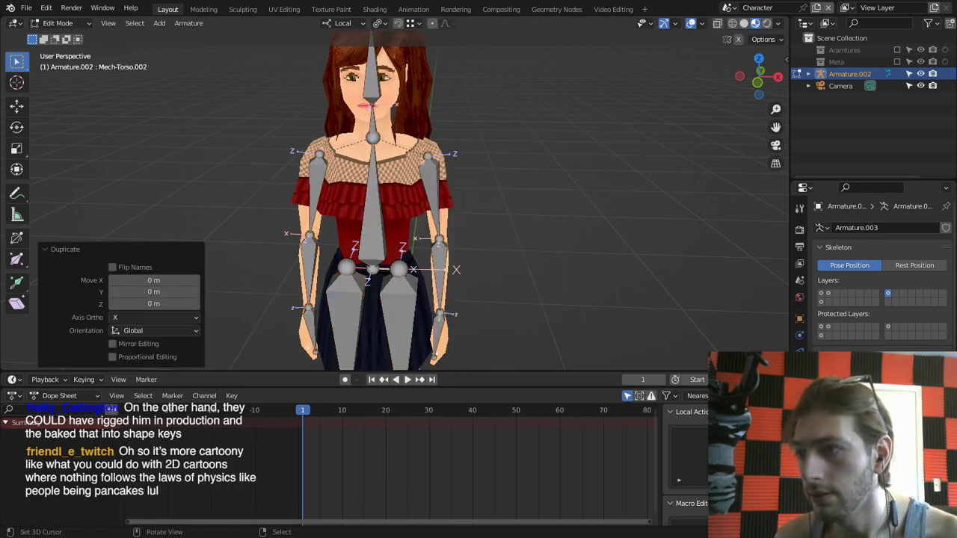
Step: Show bone layer 9 and batch rename all its bones, replacing "Mech" with "FK" in their names
{"action": "left_click", "coordinate": [896, 294]}
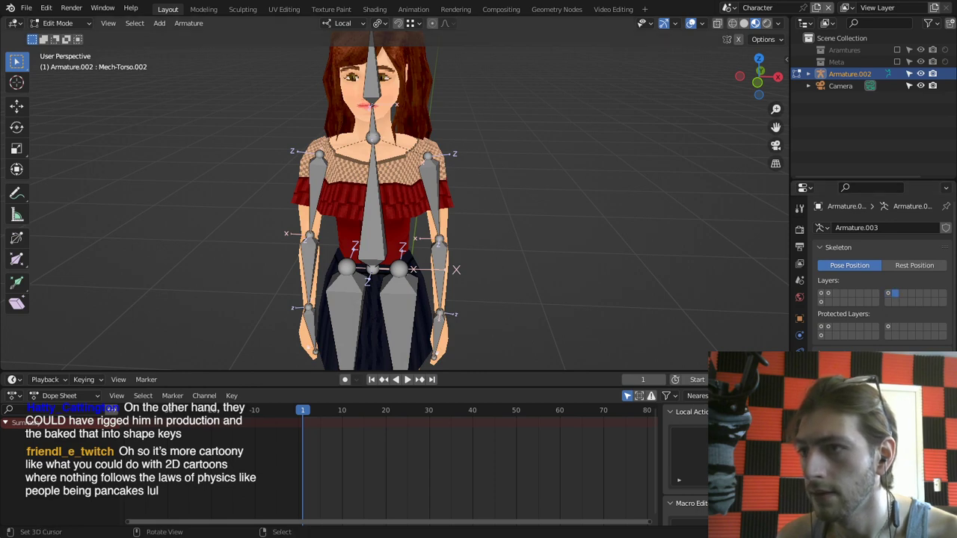
{"action": "right_click", "coordinate": [373, 217]}
{"action": "key", "text": "a"}
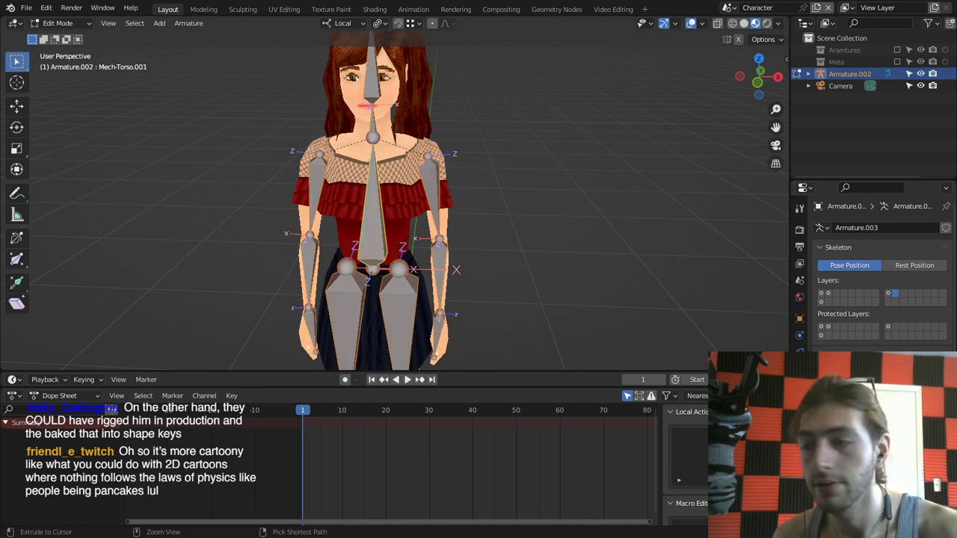
{"action": "key", "text": "ctrl+F2"}
{"action": "left_click", "coordinate": [396, 258]}
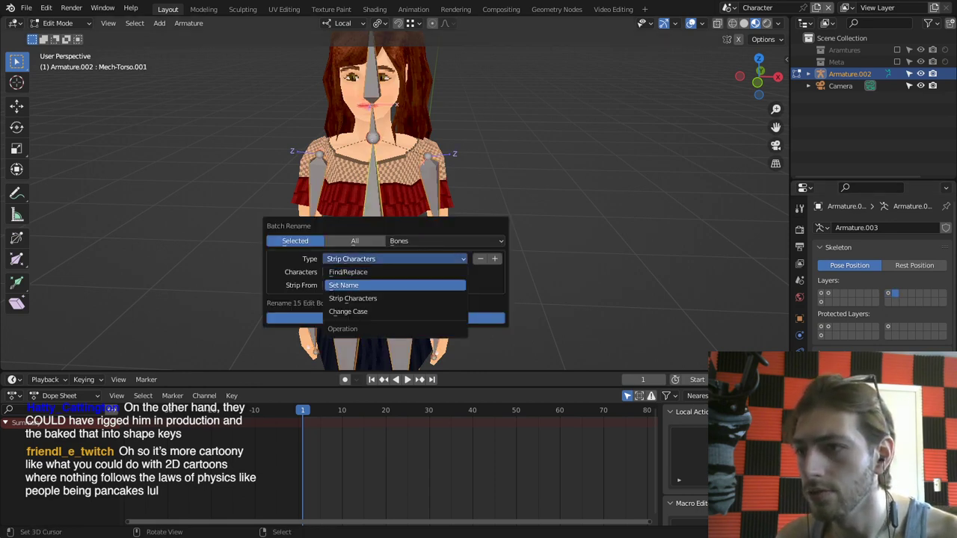
{"action": "left_click", "coordinate": [347, 272]}
{"action": "left_click", "coordinate": [349, 272]}
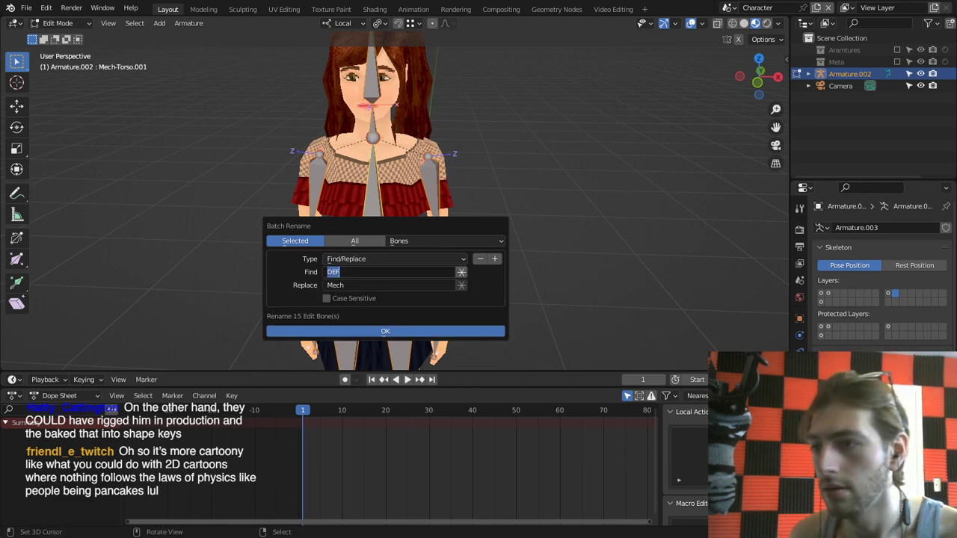
{"action": "type", "text": "DEF"}
{"action": "key", "text": "Tab"}
{"action": "type", "text": "Mech"}
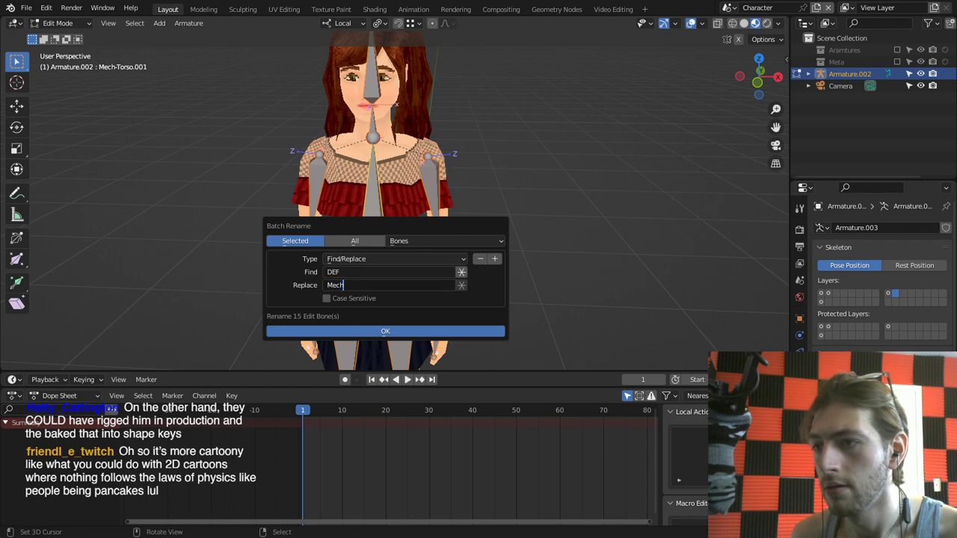
{"action": "key", "text": "shift+Tab"}
{"action": "type", "text": "Mech"}
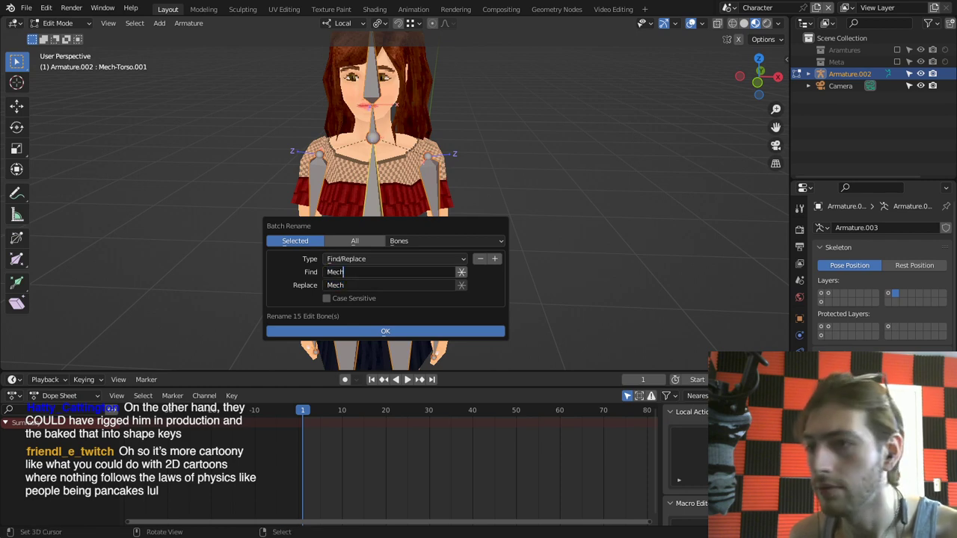
{"action": "key", "text": "Tab"}
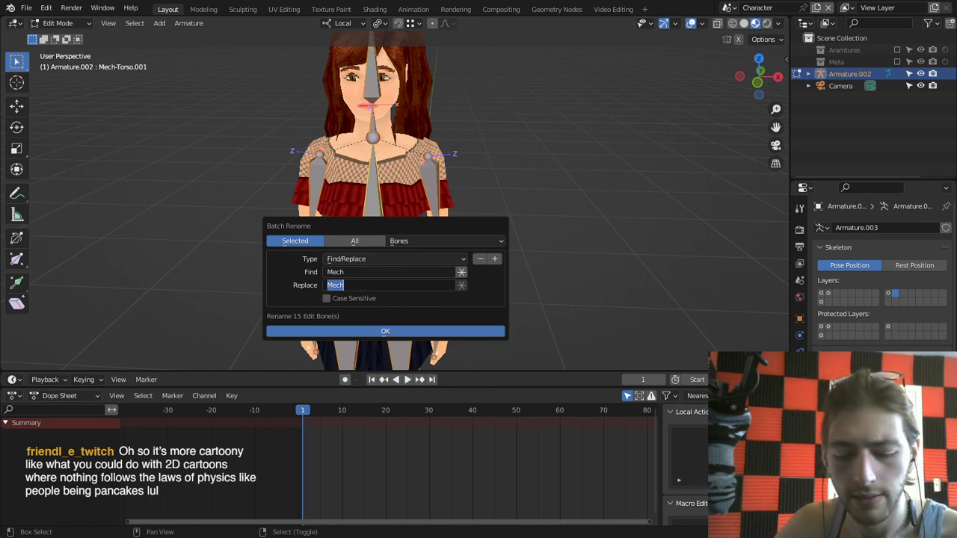
{"action": "type", "text": "fk"}
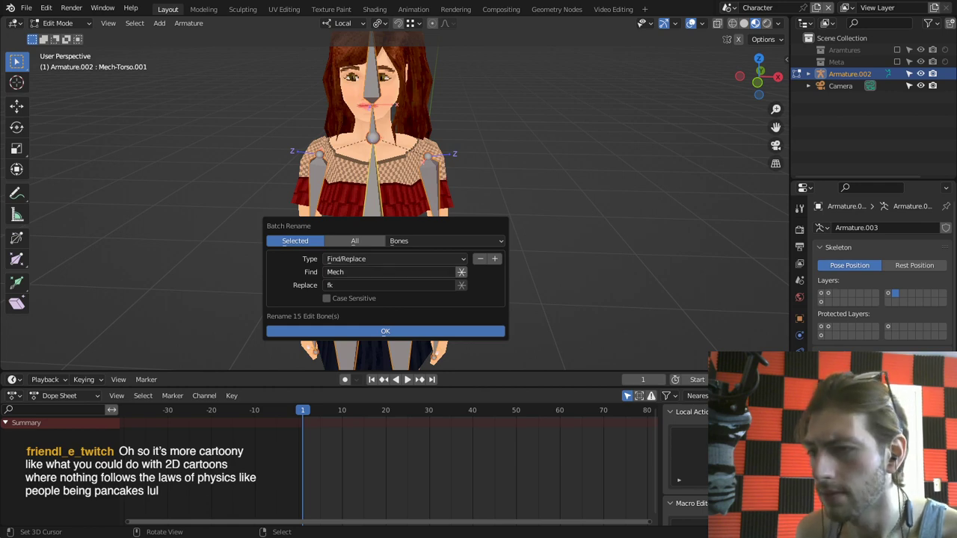
{"action": "left_click", "coordinate": [388, 285]}
{"action": "type", "text": "FK"}
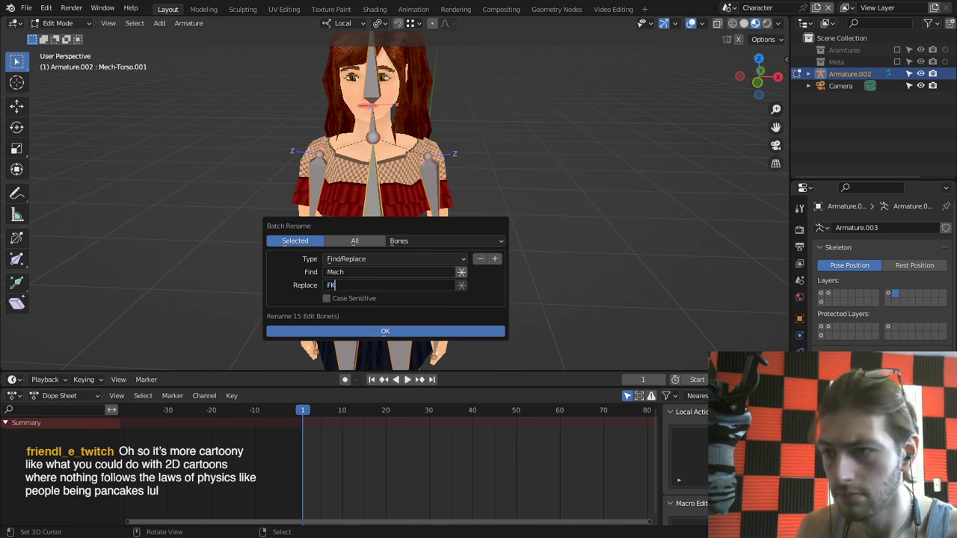
{"action": "key", "text": "Return"}
{"action": "key", "text": "Return"}
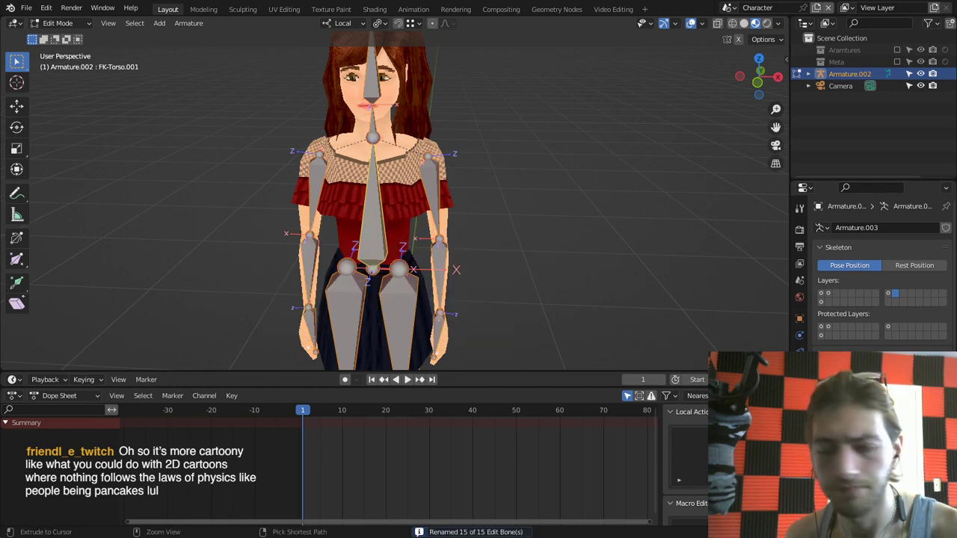
Step: Strip the digits and punctuation from the end of all FK bone names with Batch Rename
{"action": "key", "text": "ctrl+F2"}
{"action": "left_click", "coordinate": [411, 325]}
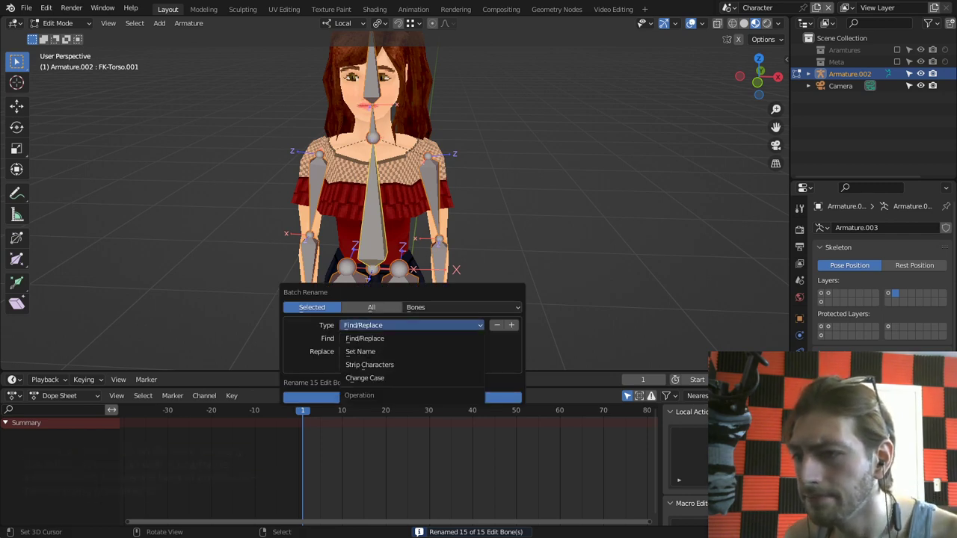
{"action": "left_click", "coordinate": [370, 365]}
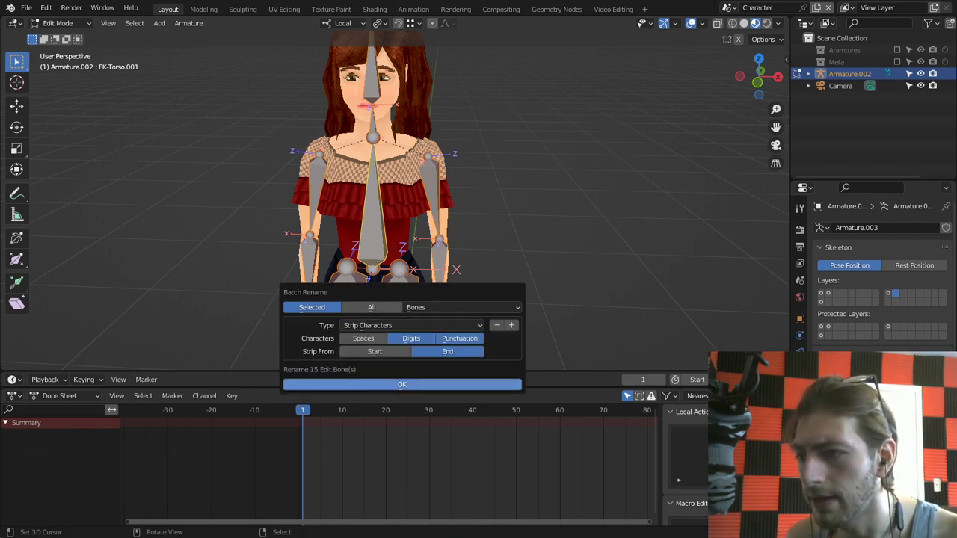
{"action": "left_click", "coordinate": [382, 384]}
Step: Show bone layer 10 and batch rename all its bones, replacing "Mech" with "IK" in their names
{"action": "left_click", "coordinate": [903, 293]}
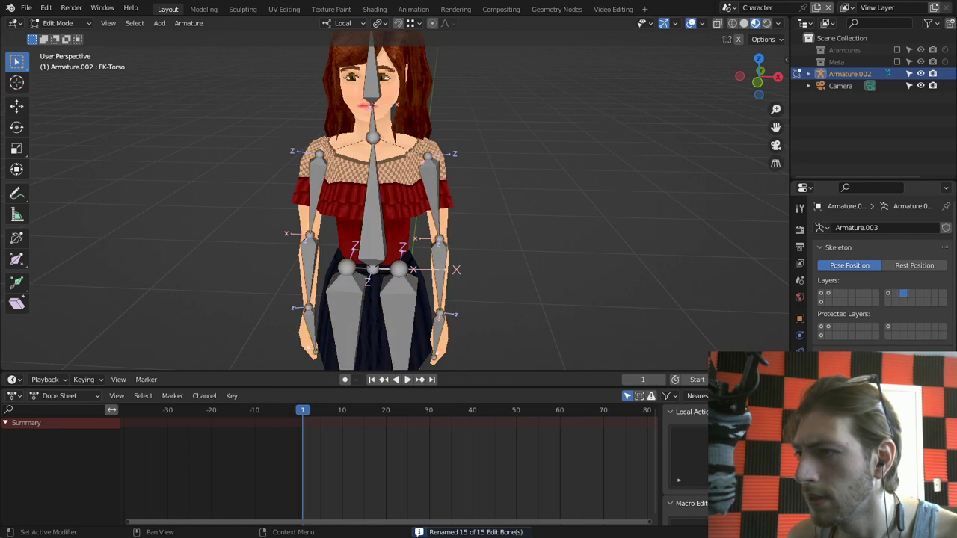
{"action": "key", "text": "a"}
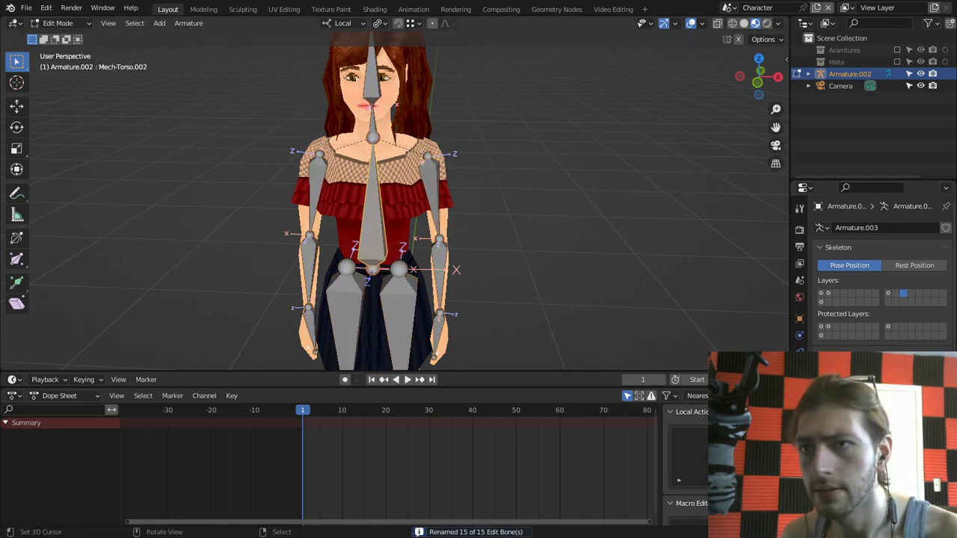
{"action": "key", "text": "ctrl+F2"}
{"action": "left_click", "coordinate": [383, 259]}
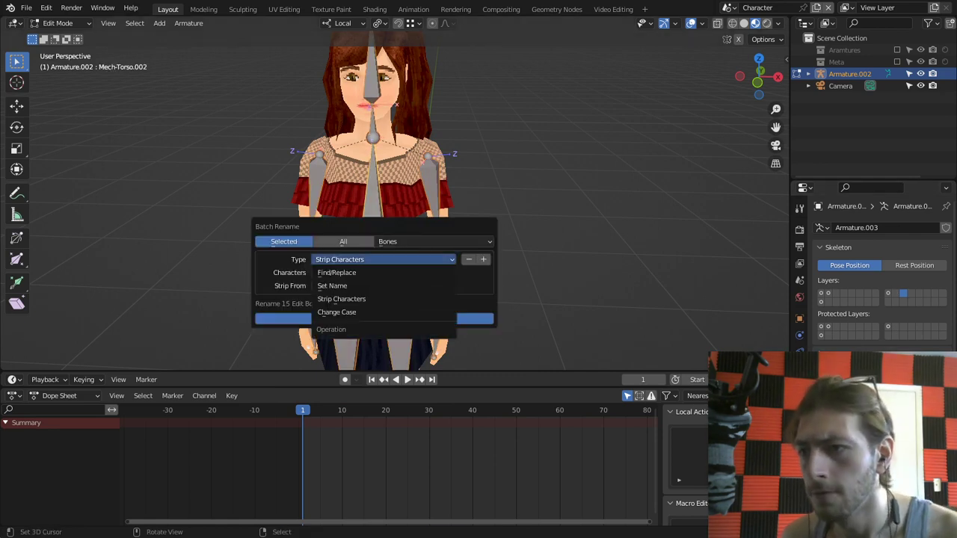
{"action": "left_click", "coordinate": [347, 272]}
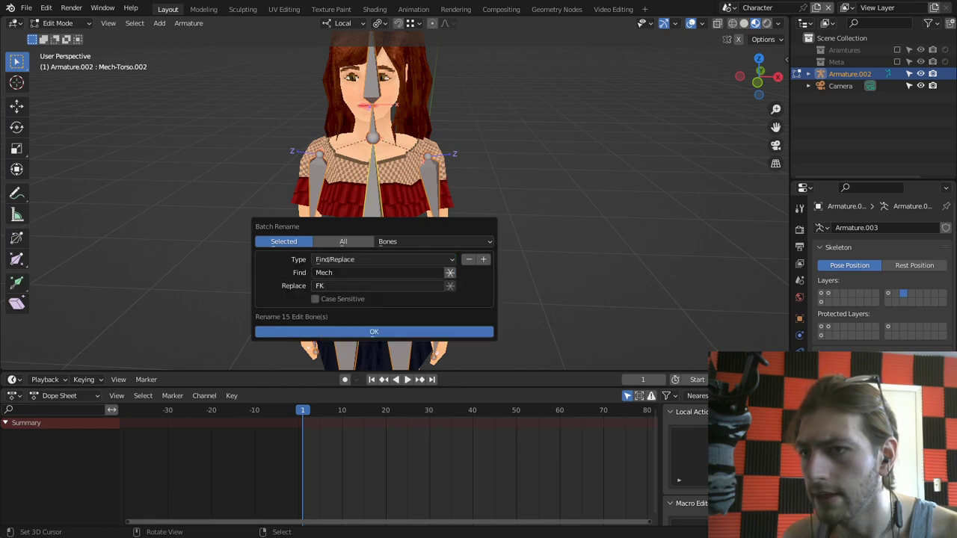
{"action": "left_click", "coordinate": [357, 286]}
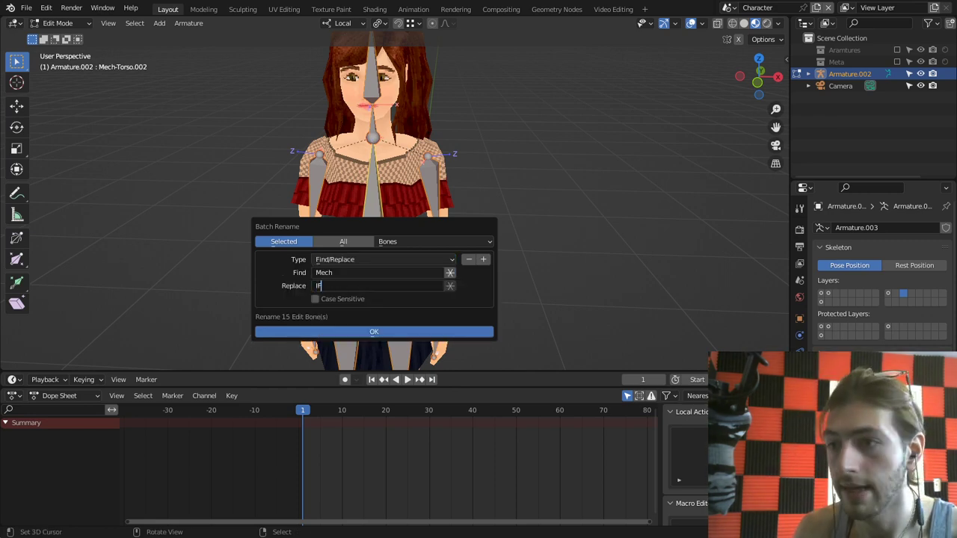
{"action": "type", "text": "IK"}
{"action": "key", "text": "Return"}
{"action": "key", "text": "Return"}
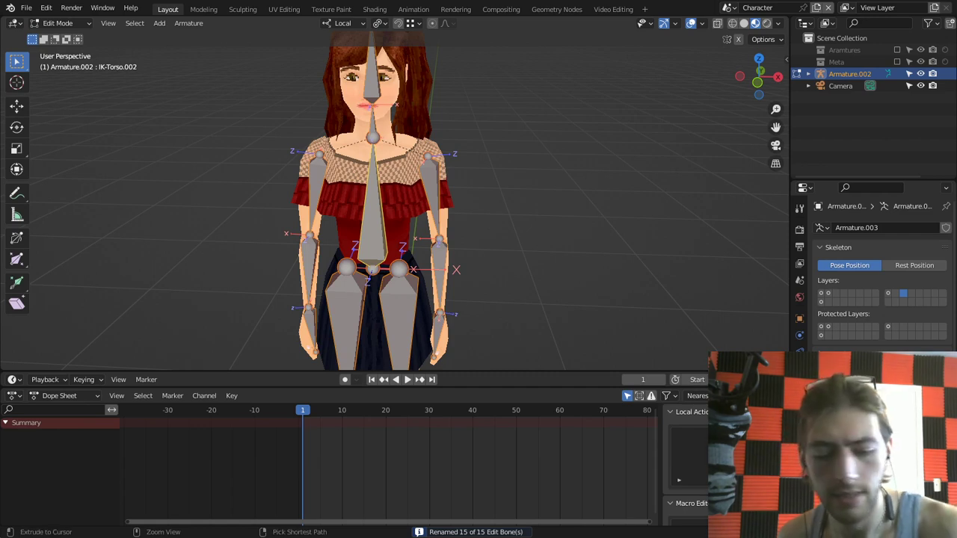
Step: Strip the digits and punctuation from the end of all IK bone names with Batch Rename
{"action": "key", "text": "ctrl+F2"}
{"action": "left_click", "coordinate": [352, 323]}
{"action": "left_click", "coordinate": [324, 362]}
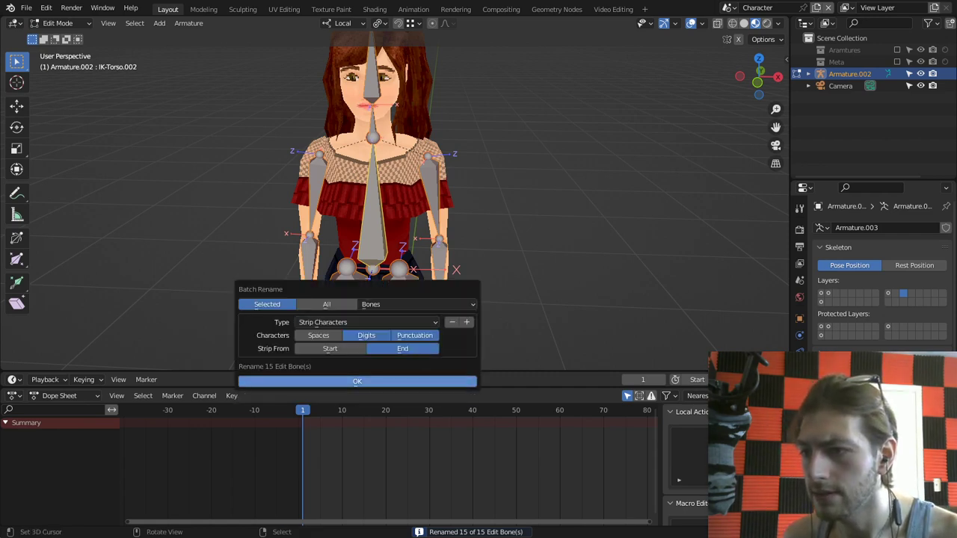
{"action": "left_click", "coordinate": [358, 382]}
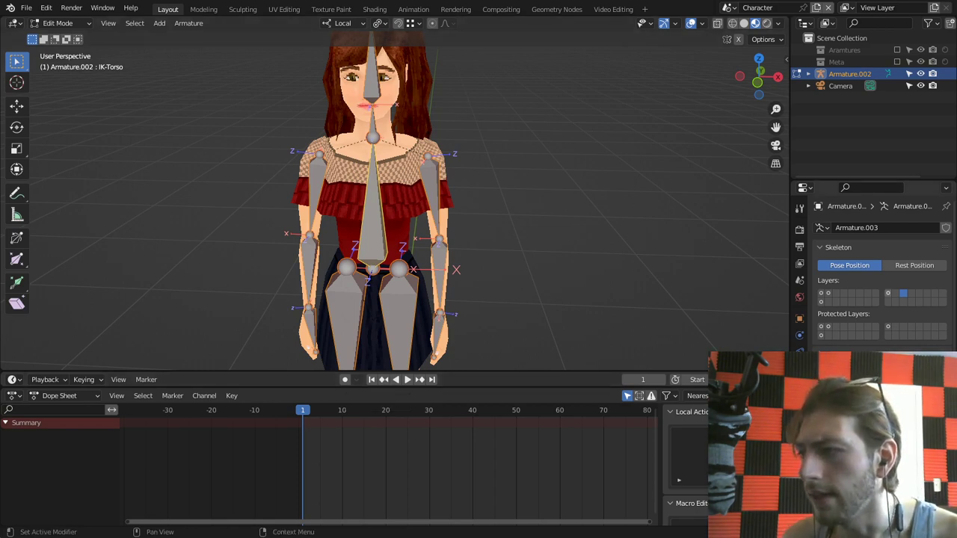
Step: Switch the armature to Pose Mode and show only the original Mech bones on layer 8
{"action": "left_click", "coordinate": [889, 293]}
{"action": "left_click", "coordinate": [895, 293]}
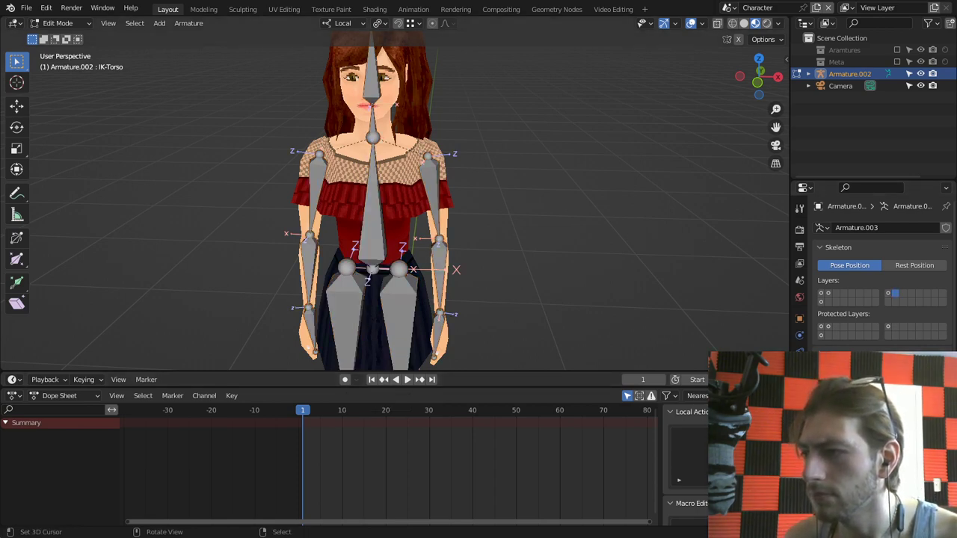
{"action": "key", "text": "ctrl+Tab"}
{"action": "left_click", "coordinate": [506, 314]}
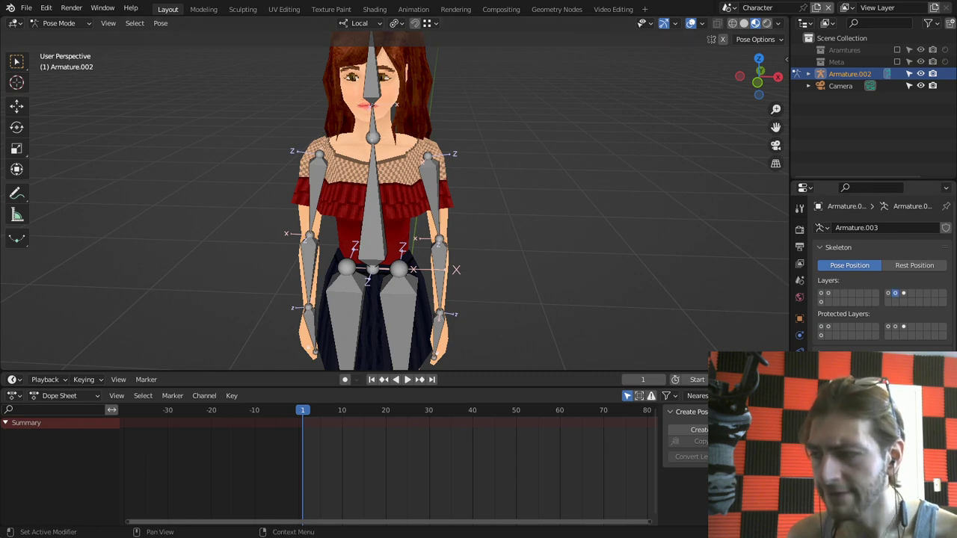
{"action": "middle_click_drag", "start_coordinate": [382, 202], "coordinate": [396, 191], "text": "shift"}
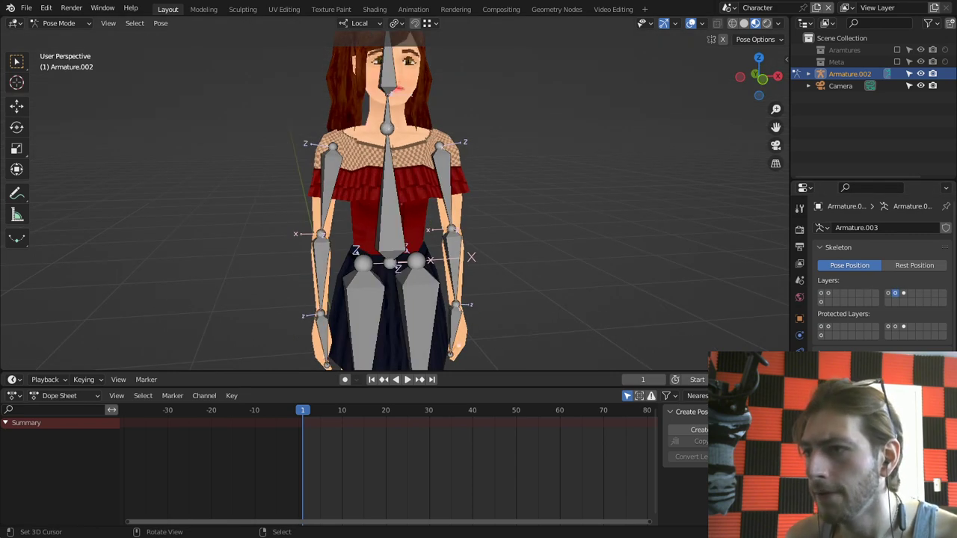
{"action": "left_click", "coordinate": [889, 293]}
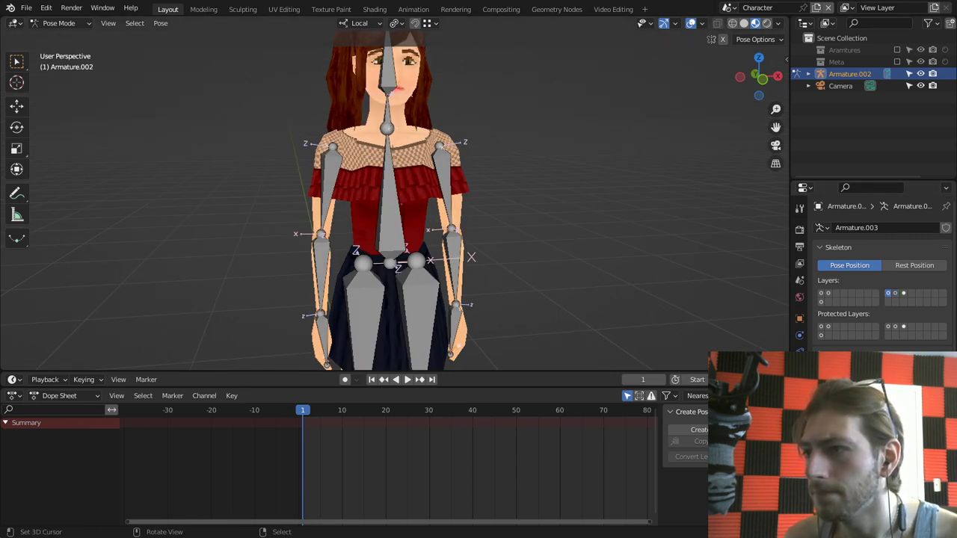
Step: Rotate the Mech-UpperArm.L bone by about -79° in the front view, raising both arms outward
{"action": "right_click", "coordinate": [445, 179]}
{"action": "key", "text": "KP_1"}
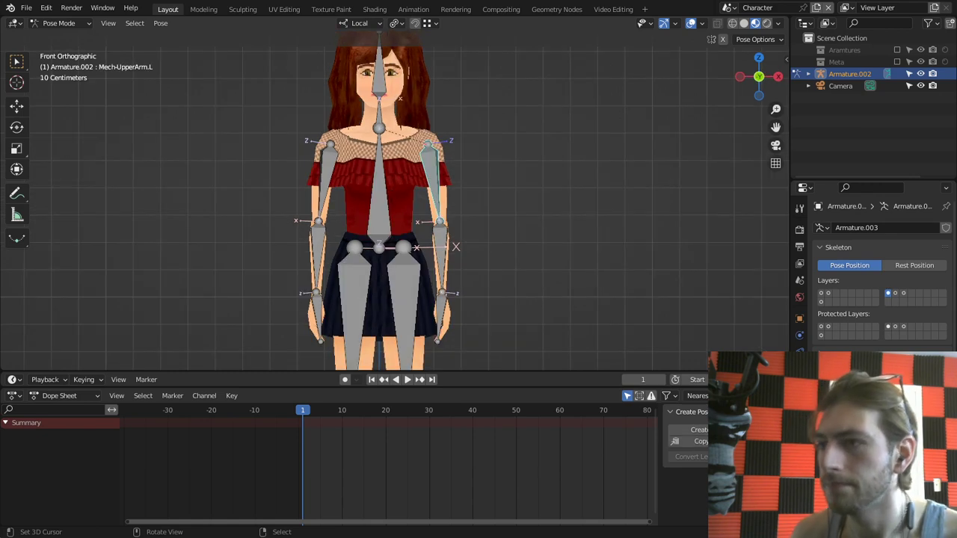
{"action": "key", "text": "r"}
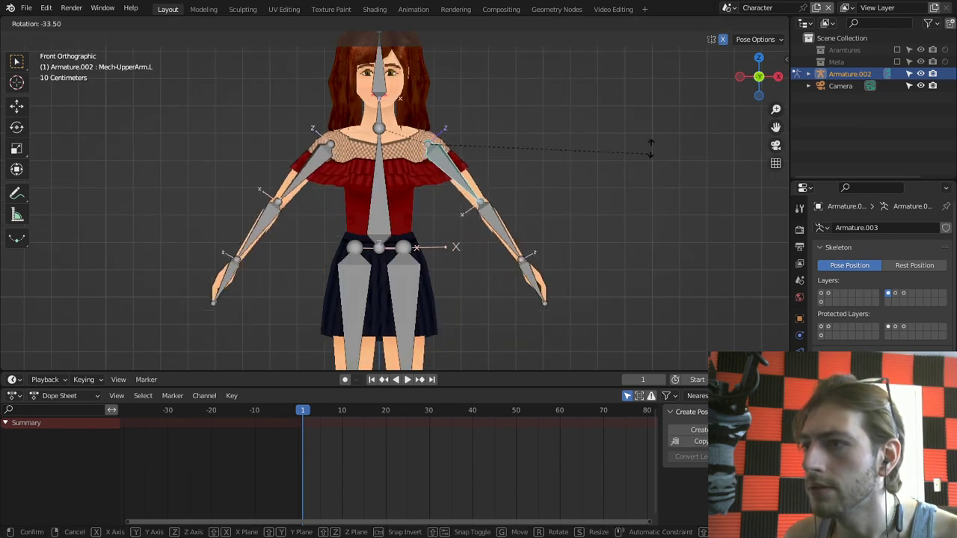
{"action": "left_click", "coordinate": [564, 348]}
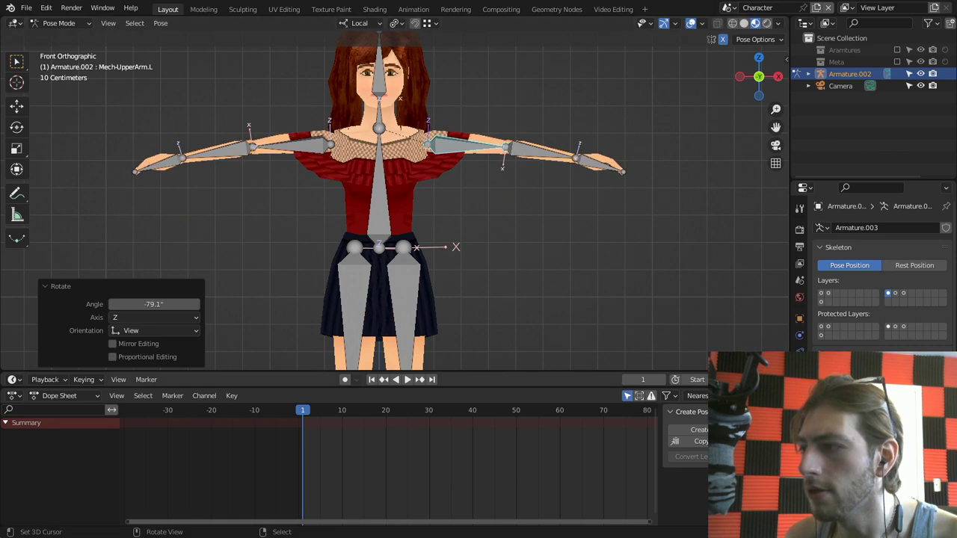
Step: Show only the FK bone layer and rotate the FK-UpperArm.L bone by about -35° in the front view
{"action": "left_click", "coordinate": [896, 293]}
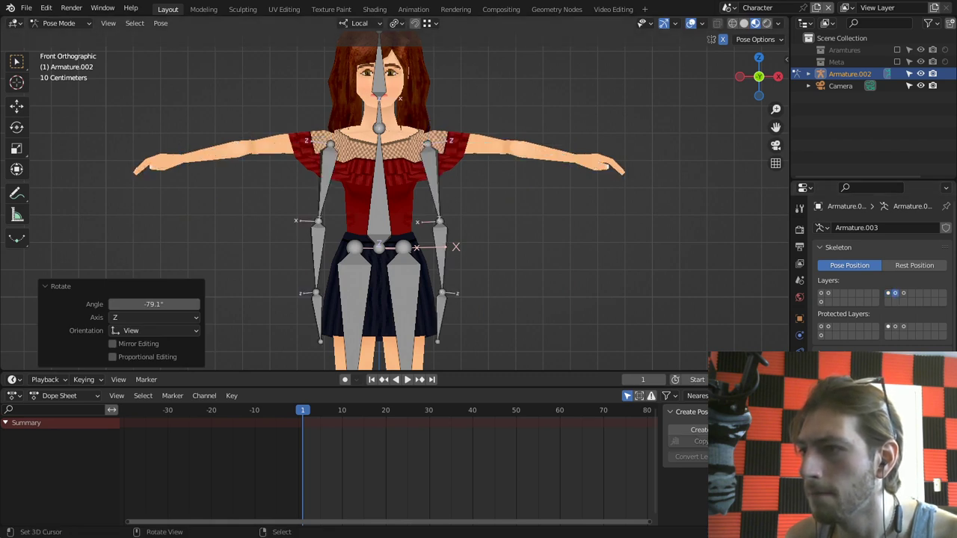
{"action": "right_click", "coordinate": [436, 182]}
{"action": "key", "text": "r"}
{"action": "left_click", "coordinate": [511, 156]}
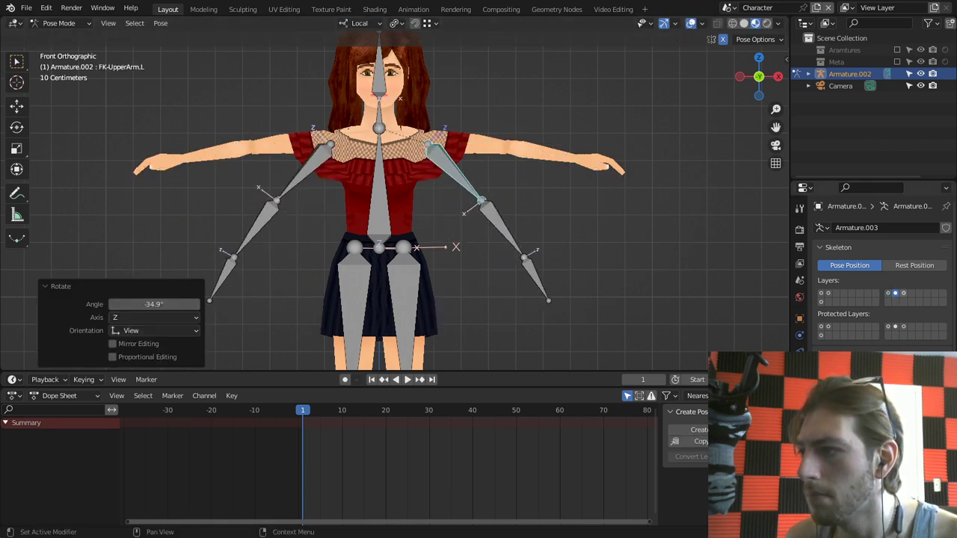
Step: Show only the IK bone layer and rotate the IK-UpperArm.L bone by about -122° in the front view
{"action": "left_click", "coordinate": [904, 293]}
{"action": "right_click", "coordinate": [439, 184]}
{"action": "key", "text": "r"}
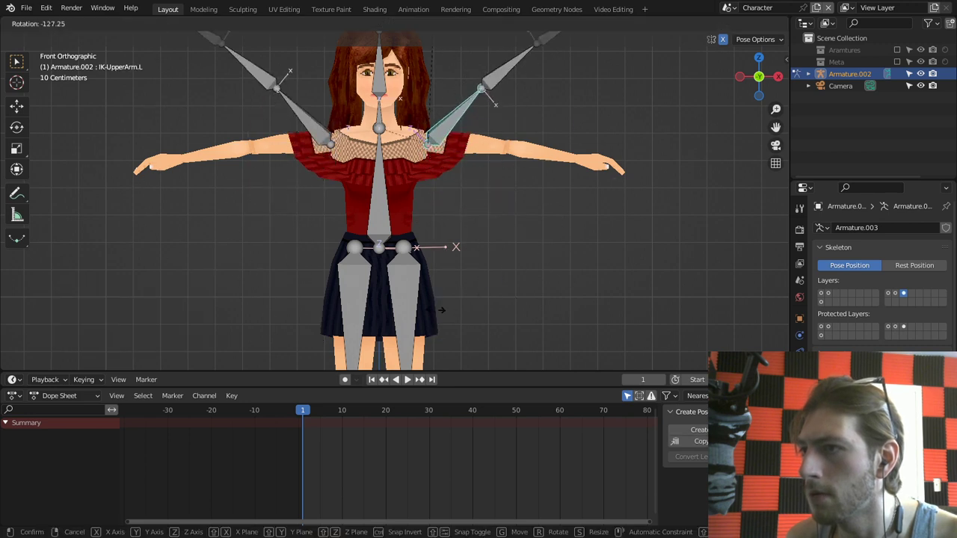
{"action": "left_click", "coordinate": [447, 314]}
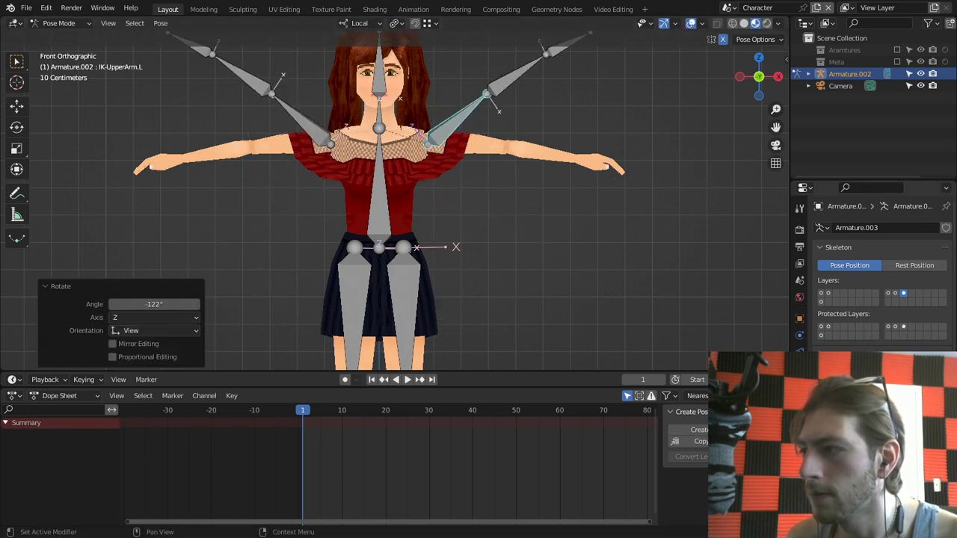
Step: Return to the FK bone layer and rotate the FK-Torso bone by about -24° in the right view
{"action": "left_click", "coordinate": [895, 293]}
{"action": "left_click", "coordinate": [379, 183]}
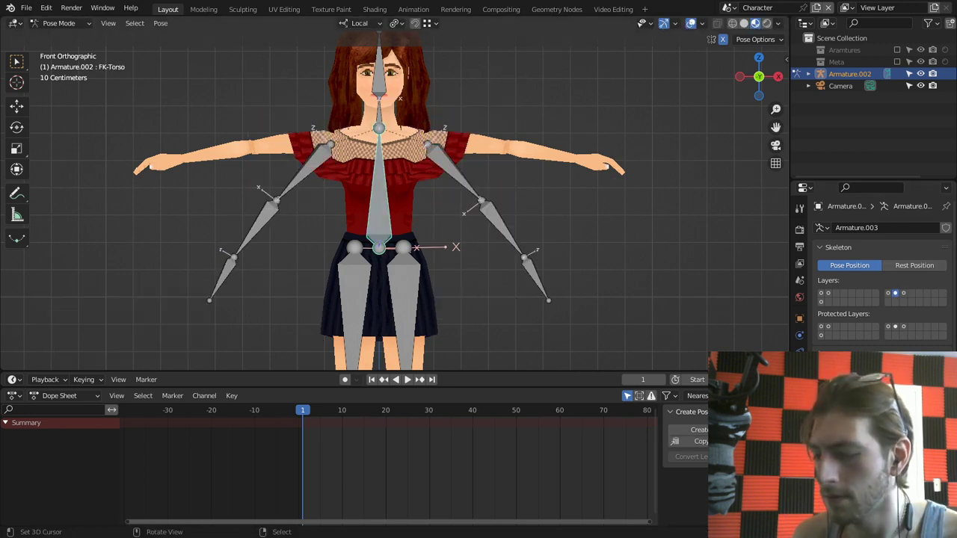
{"action": "key", "text": "KP_3"}
{"action": "key", "text": "r"}
{"action": "key", "text": "Return"}
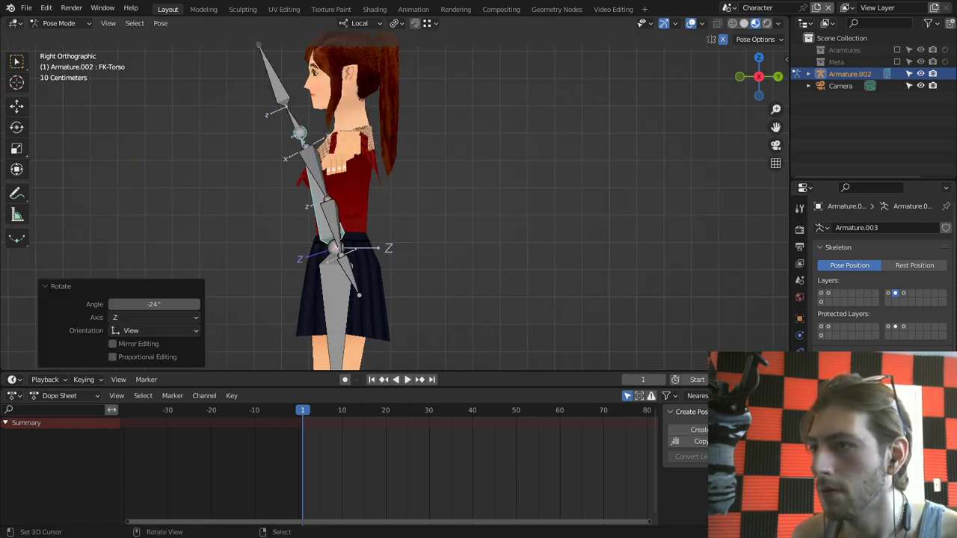
Step: Show only the IK bone layer and rotate the IK-Torso bone by about 21.6° in the right view
{"action": "left_click", "coordinate": [904, 294]}
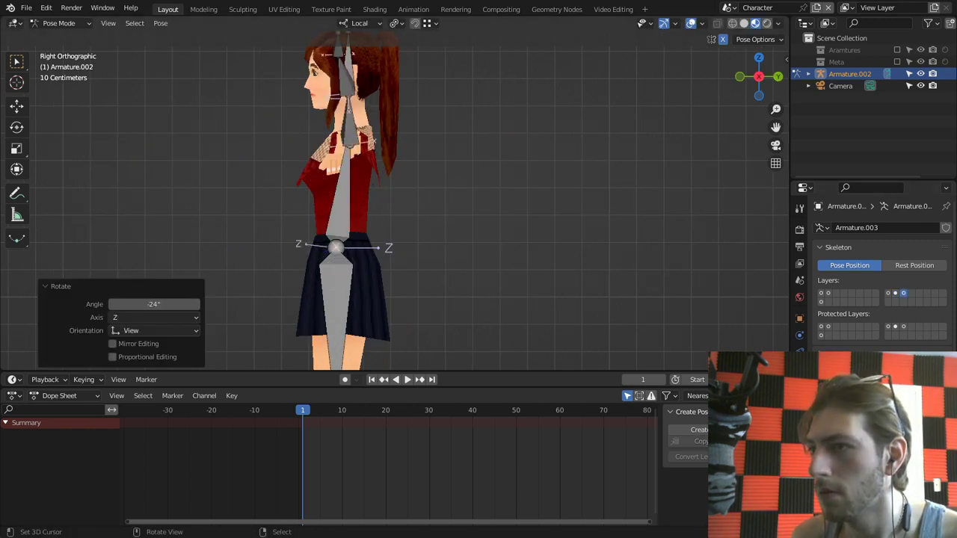
{"action": "right_click", "coordinate": [346, 183]}
{"action": "key", "text": "r"}
{"action": "left_click", "coordinate": [430, 185]}
Step: Rotate the IK-UpperLeg.L bone by about 24.5° in the right view
{"action": "middle_click_drag", "start_coordinate": [430, 185], "coordinate": [432, 77], "text": "shift"}
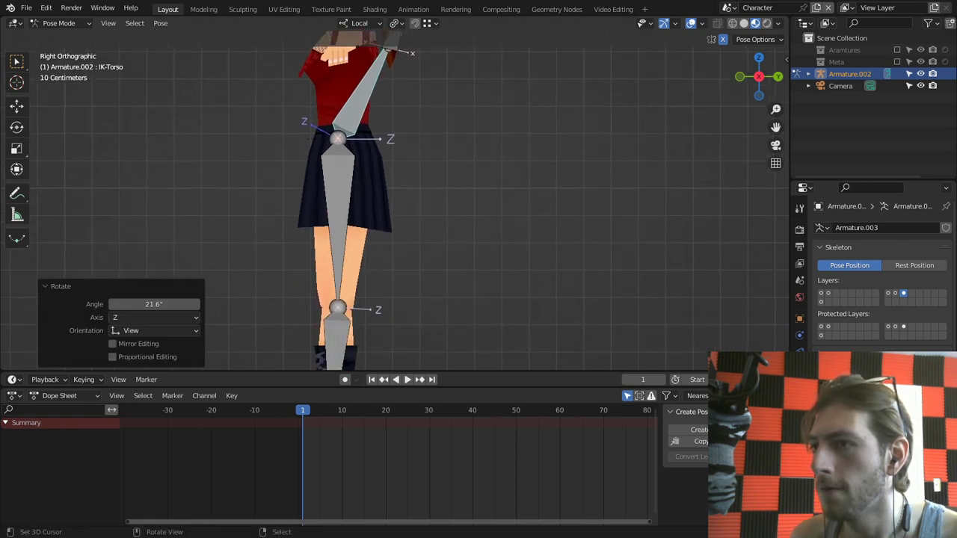
{"action": "left_click", "coordinate": [338, 225]}
{"action": "key", "text": "r"}
{"action": "key", "text": "Return"}
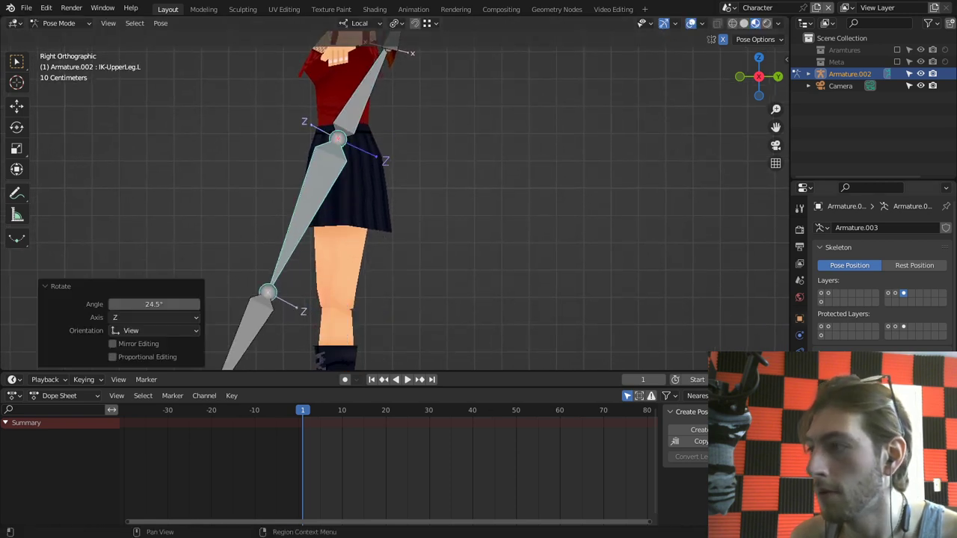
Step: Show only the FK bone layer and rotate the FK-UpperLeg.L bone by about -24° in the right view
{"action": "left_click", "coordinate": [896, 294]}
{"action": "right_click", "coordinate": [345, 218]}
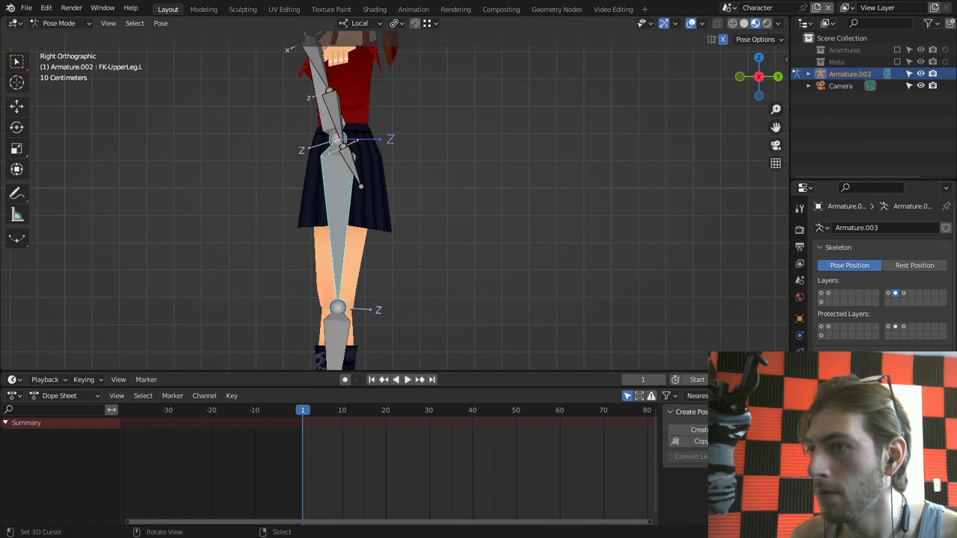
{"action": "key", "text": "r"}
{"action": "left_click", "coordinate": [399, 240]}
Step: Display the Mech, FK and IK layers together to compare poses, and return to the FK layer with all its bones selected
{"action": "middle_click_drag", "start_coordinate": [398, 240], "coordinate": [314, 240]}
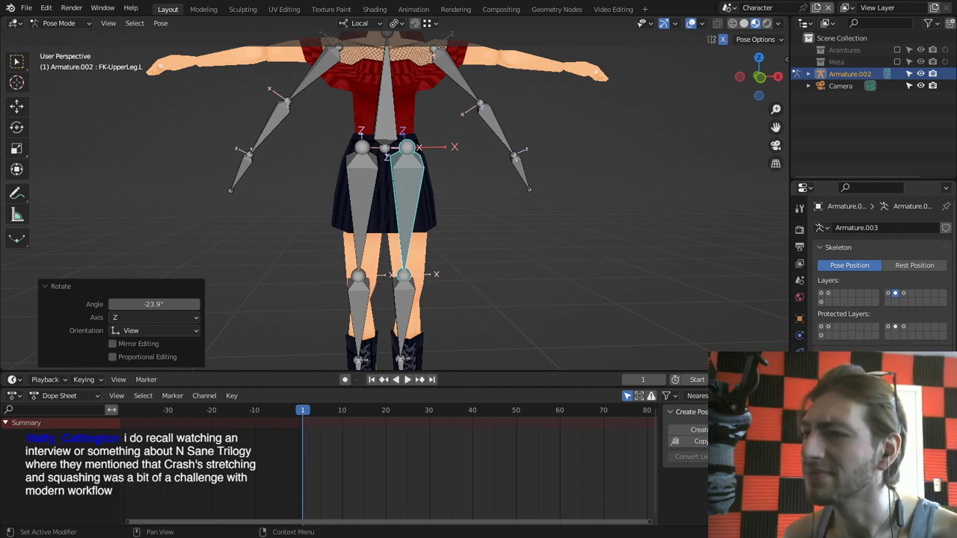
{"action": "scroll", "coordinate": [449, 217], "scroll_direction": "down", "scroll_amount": 3}
{"action": "middle_click_drag", "start_coordinate": [449, 216], "coordinate": [495, 219]}
{"action": "left_click", "coordinate": [888, 293], "text": "shift"}
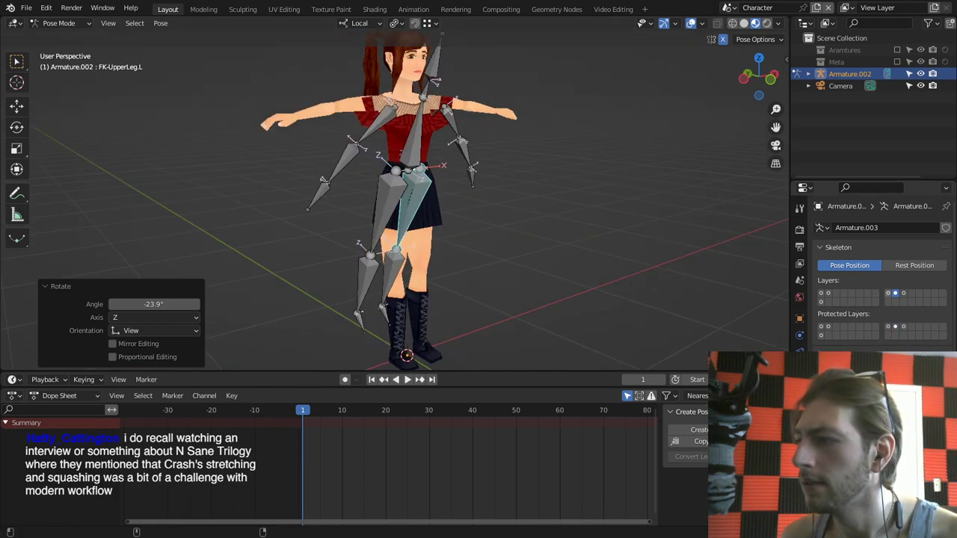
{"action": "left_click", "coordinate": [904, 293], "text": "shift"}
{"action": "middle_click_drag", "start_coordinate": [449, 187], "coordinate": [486, 220], "text": "shift"}
{"action": "left_click", "coordinate": [896, 293]}
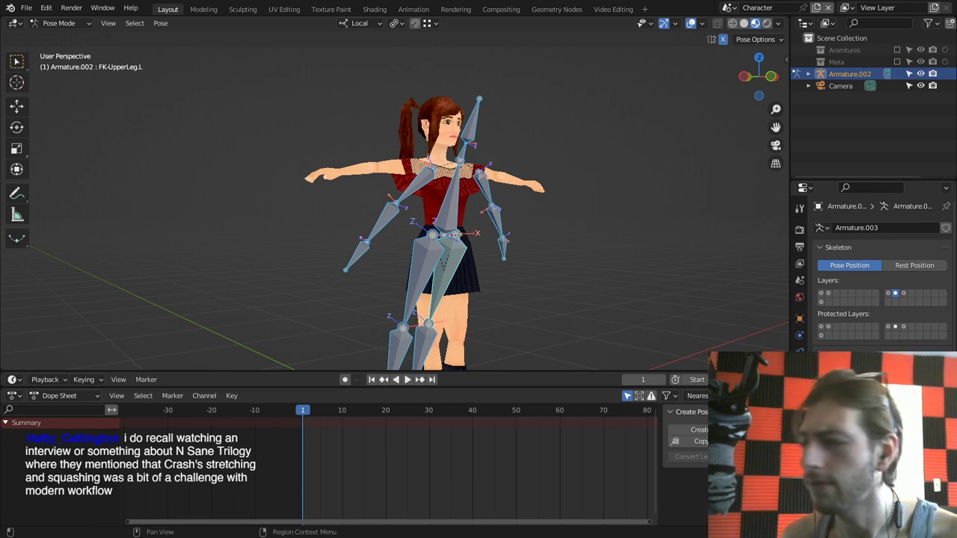
Step: Look through the bone constraint, armature data and texture properties for the bone group settings
{"action": "left_click", "coordinate": [800, 404]}
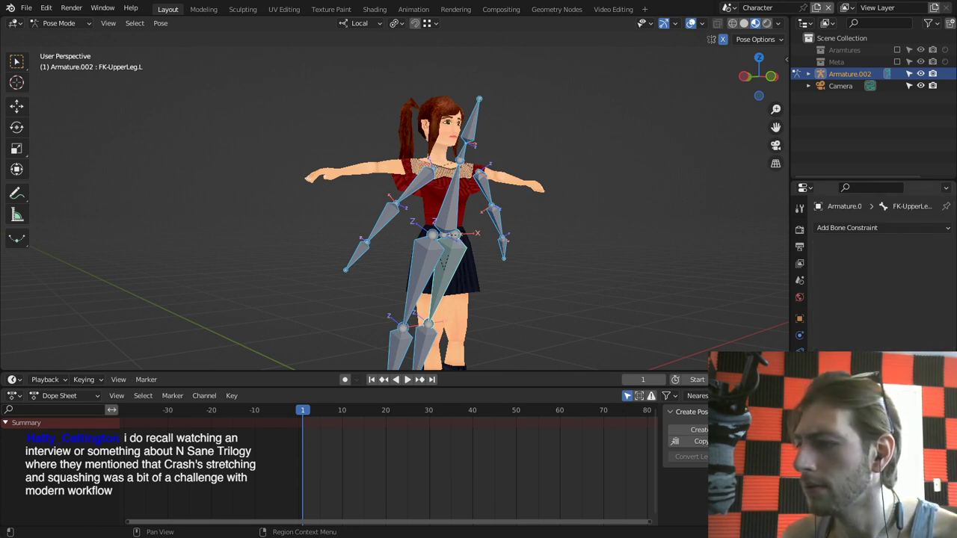
{"action": "left_click", "coordinate": [800, 369]}
{"action": "scroll", "coordinate": [879, 270], "scroll_direction": "down", "scroll_amount": 4}
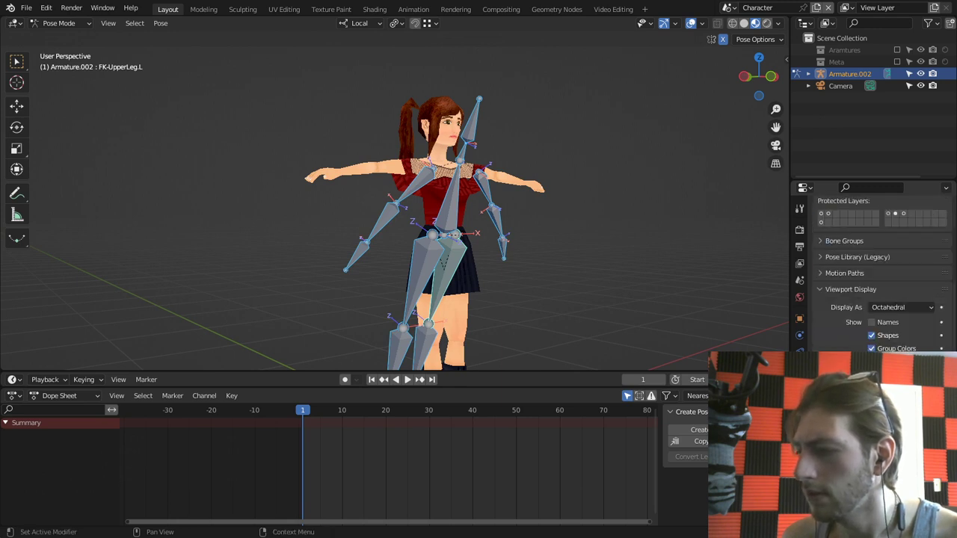
{"action": "scroll", "coordinate": [879, 273], "scroll_direction": "down", "scroll_amount": 4}
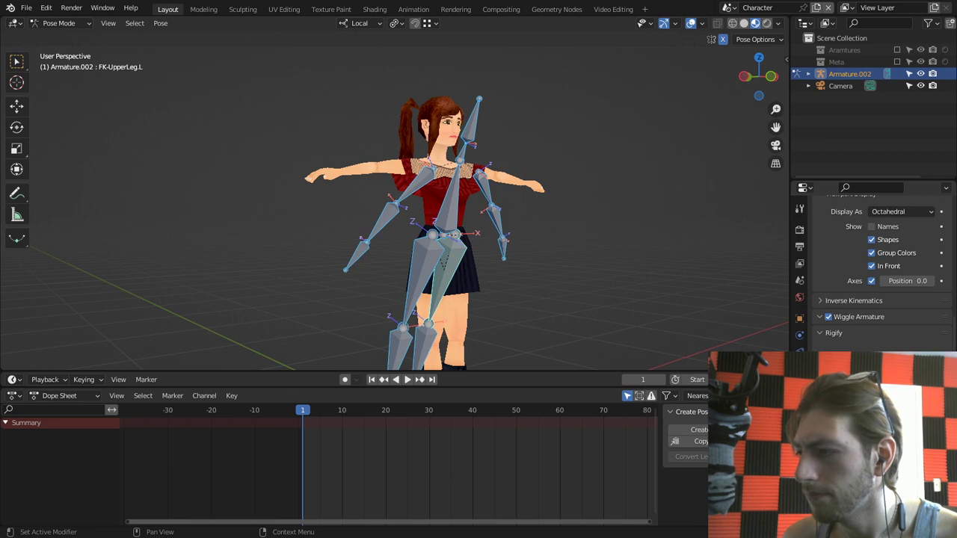
{"action": "scroll", "coordinate": [883, 267], "scroll_direction": "down", "scroll_amount": 1}
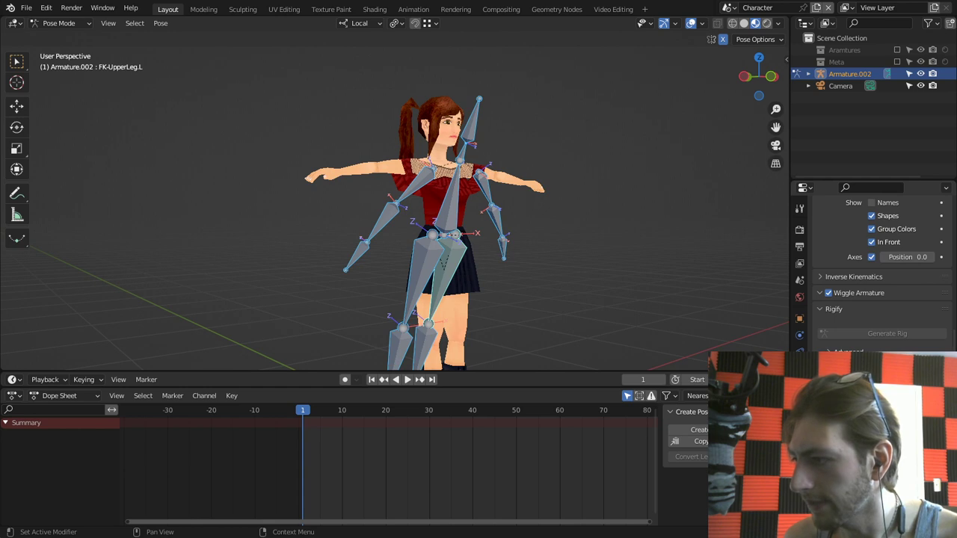
{"action": "left_click", "coordinate": [800, 424]}
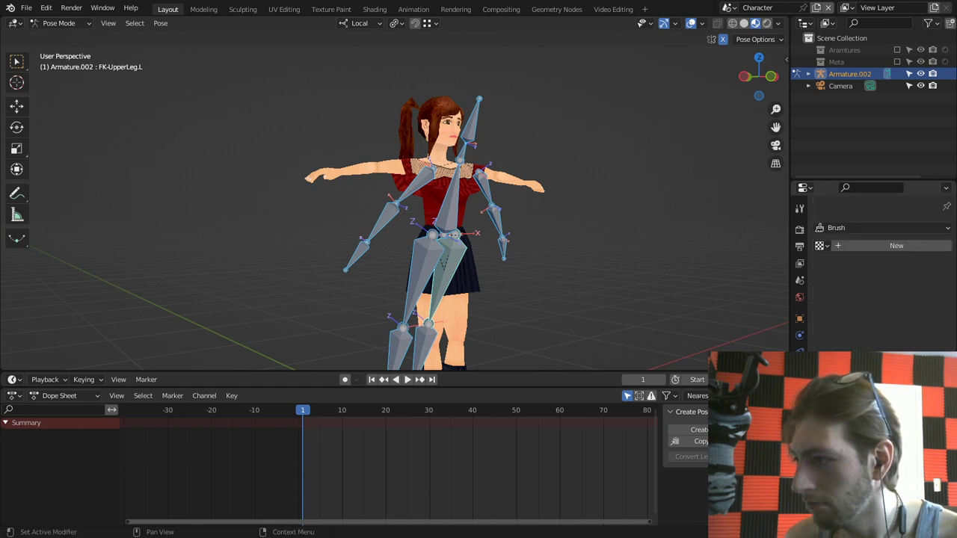
{"action": "left_click", "coordinate": [799, 371]}
{"action": "scroll", "coordinate": [879, 273], "scroll_direction": "down", "scroll_amount": 5}
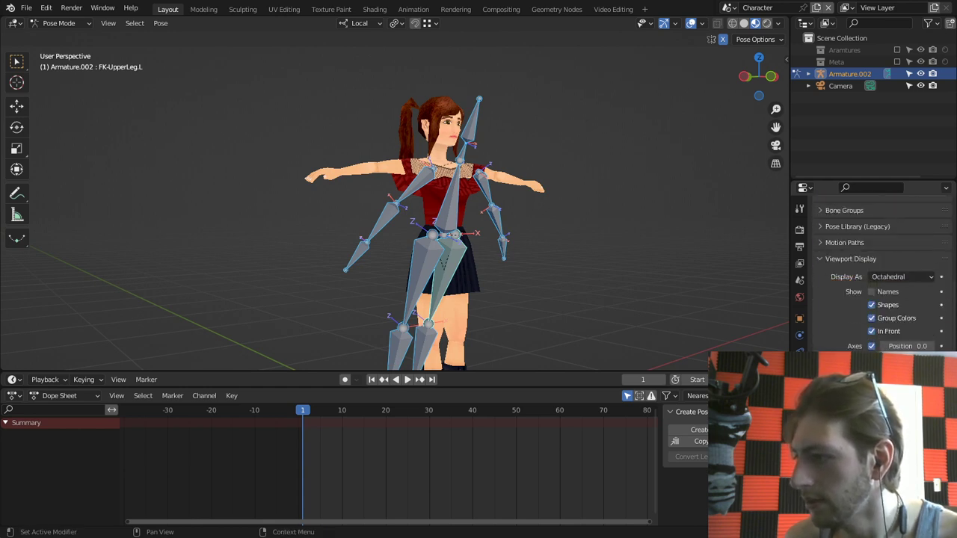
{"action": "scroll", "coordinate": [875, 269], "scroll_direction": "down", "scroll_amount": 3}
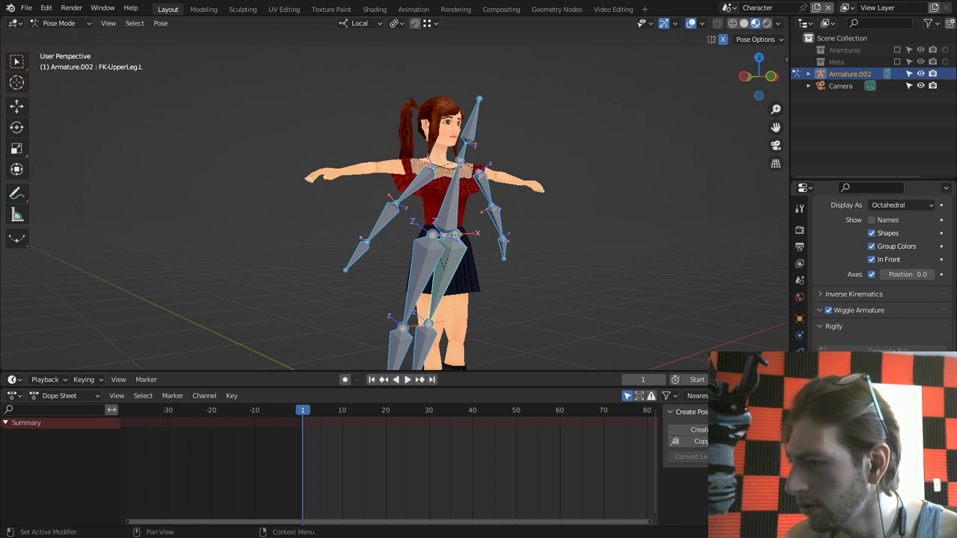
{"action": "scroll", "coordinate": [875, 269], "scroll_direction": "down", "scroll_amount": 2}
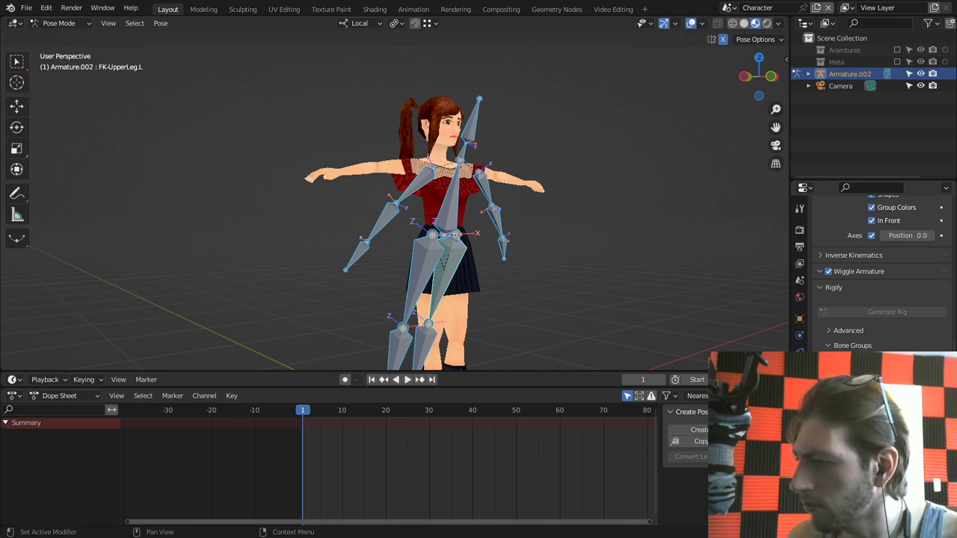
{"action": "scroll", "coordinate": [875, 269], "scroll_direction": "up", "scroll_amount": 8}
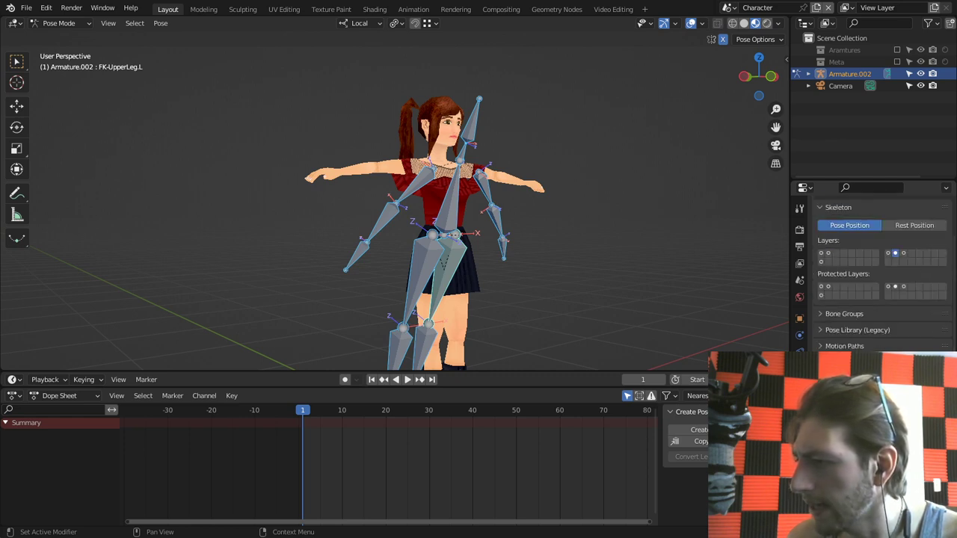
Step: Add new bone groups to the armature and rename the first two FK and IK
{"action": "left_click", "coordinate": [844, 314]}
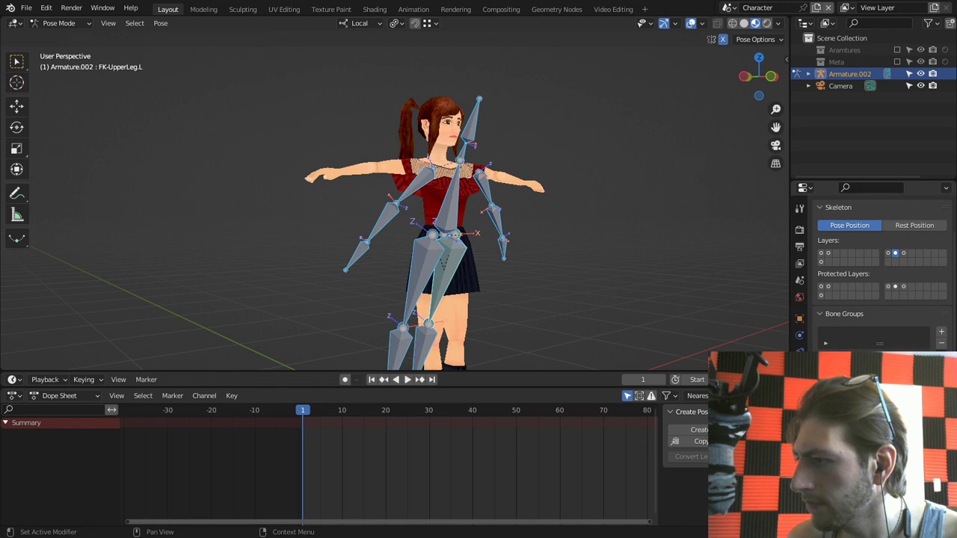
{"action": "left_click", "coordinate": [942, 332]}
{"action": "left_click", "coordinate": [941, 332]}
{"action": "left_click", "coordinate": [942, 332]}
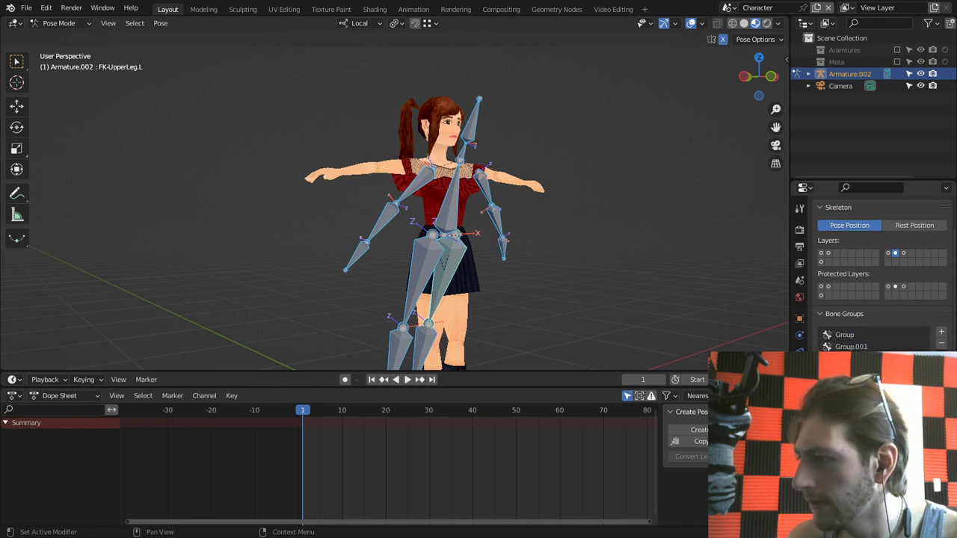
{"action": "double_click", "coordinate": [844, 334]}
{"action": "type", "text": "FK"}
{"action": "key", "text": "Return"}
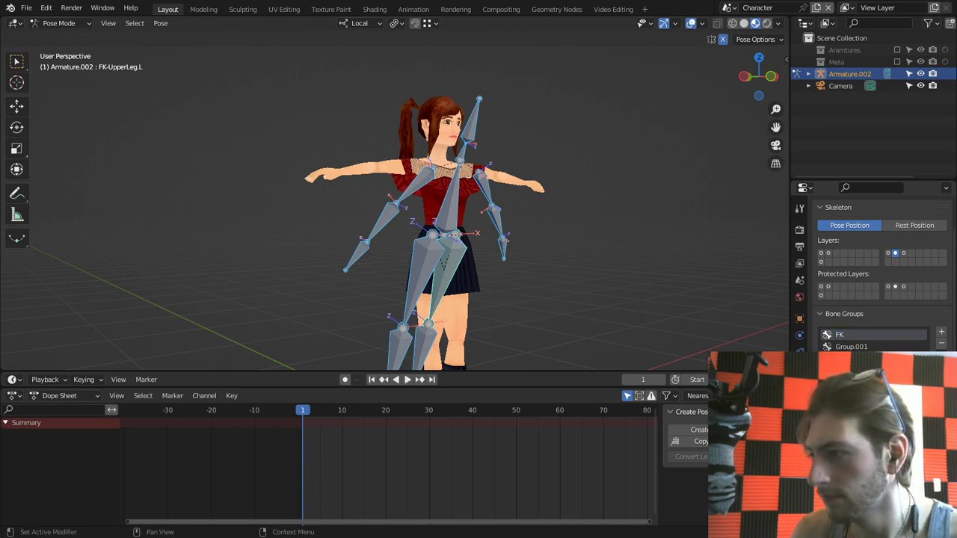
{"action": "double_click", "coordinate": [851, 346]}
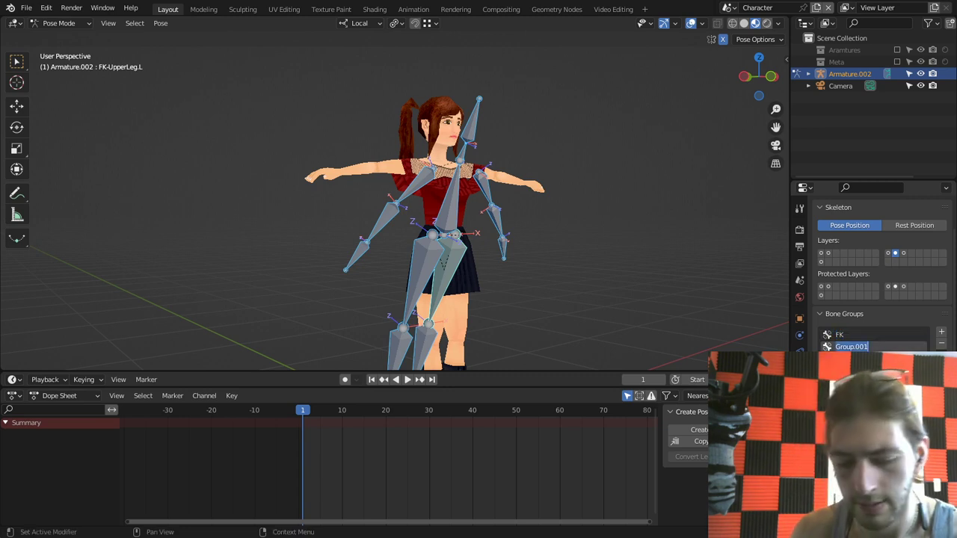
{"action": "type", "text": "IK"}
{"action": "key", "text": "Return"}
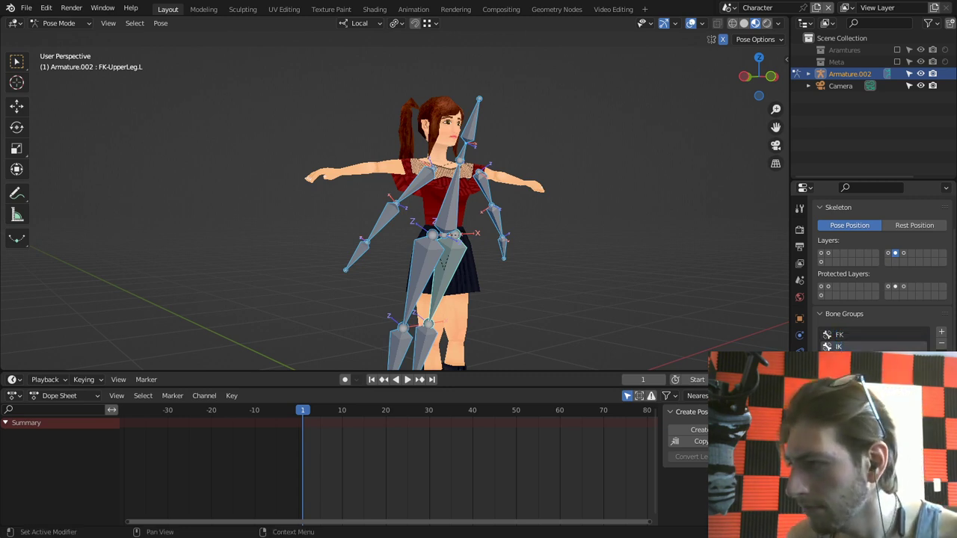
Step: Assign the 01 - Theme Color Set to the FK bone group
{"action": "left_click", "coordinate": [851, 335]}
{"action": "left_click", "coordinate": [801, 392]}
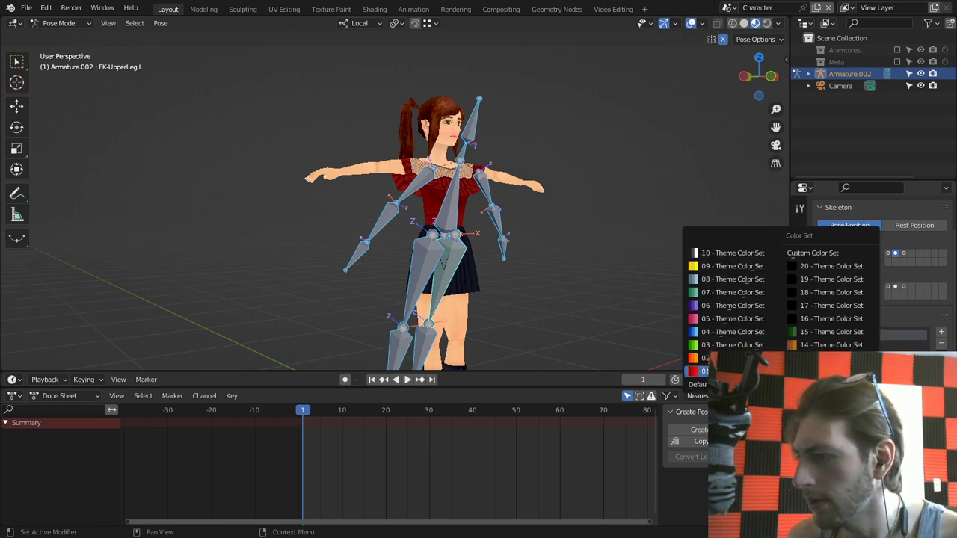
{"action": "left_click", "coordinate": [703, 371]}
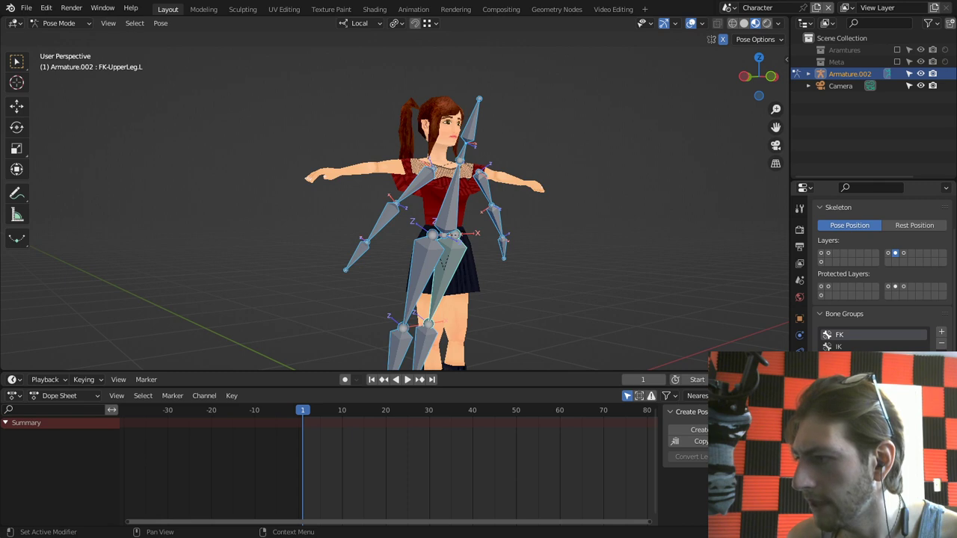
{"action": "left_click", "coordinate": [859, 398]}
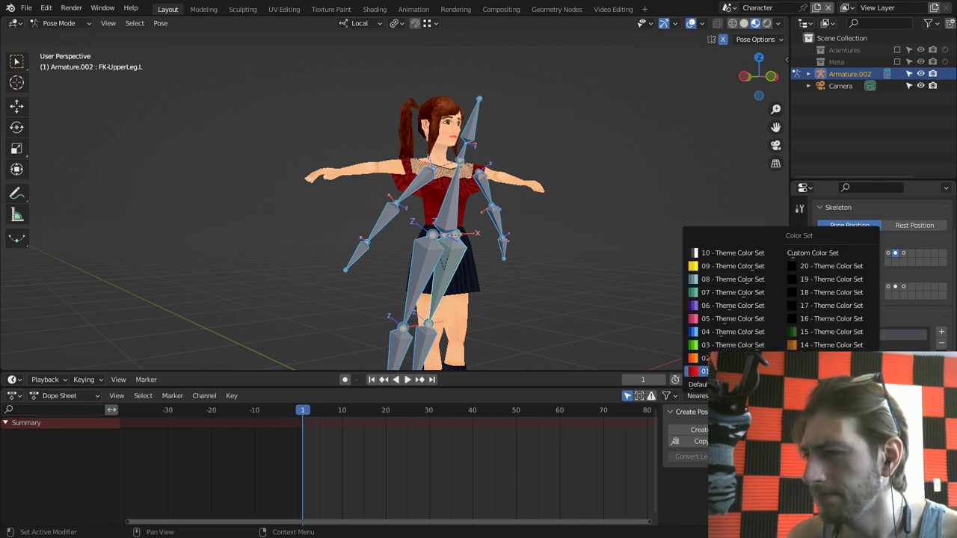
{"action": "left_click", "coordinate": [729, 358]}
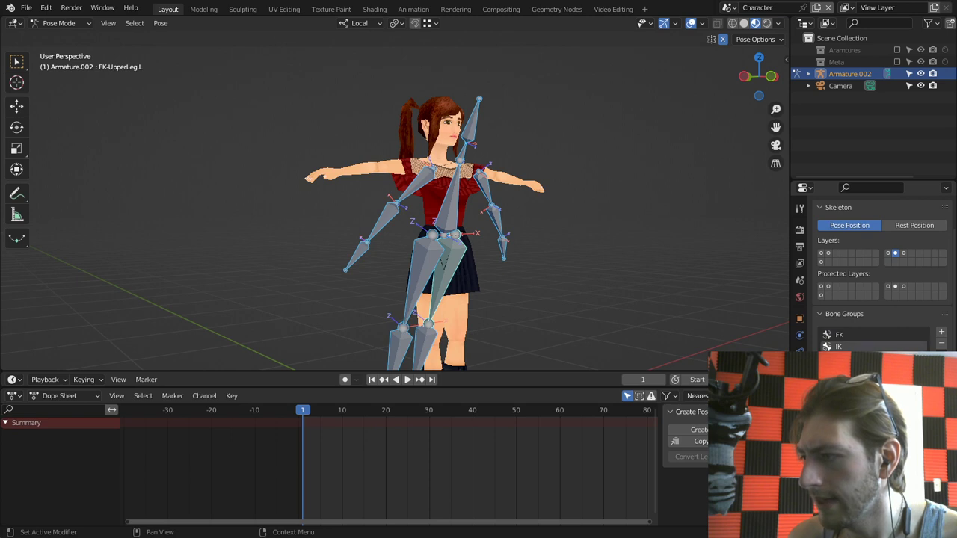
Step: Set the IK bone group to 01 - Theme Color Set and assign the selected FK-layer bones to the FK bone group
{"action": "left_click", "coordinate": [849, 400]}
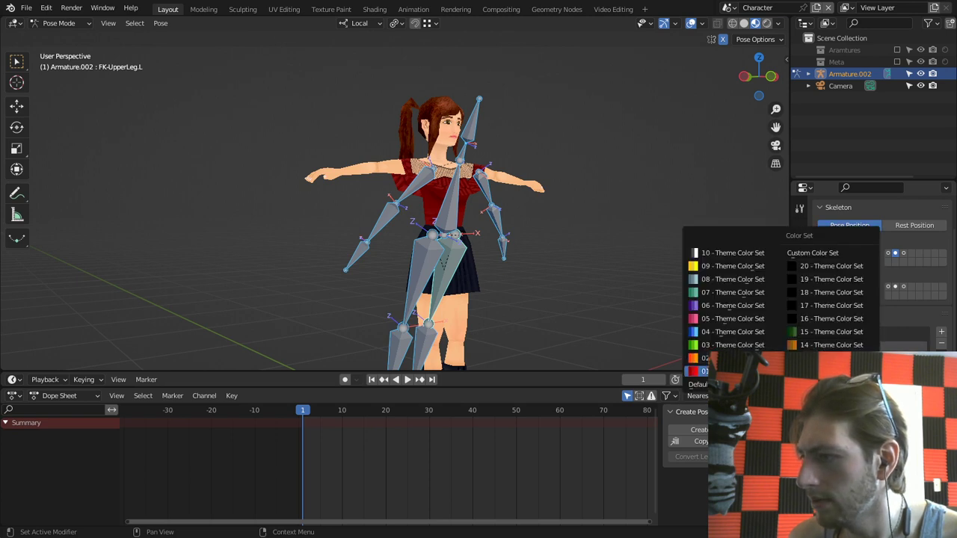
{"action": "left_click", "coordinate": [748, 371]}
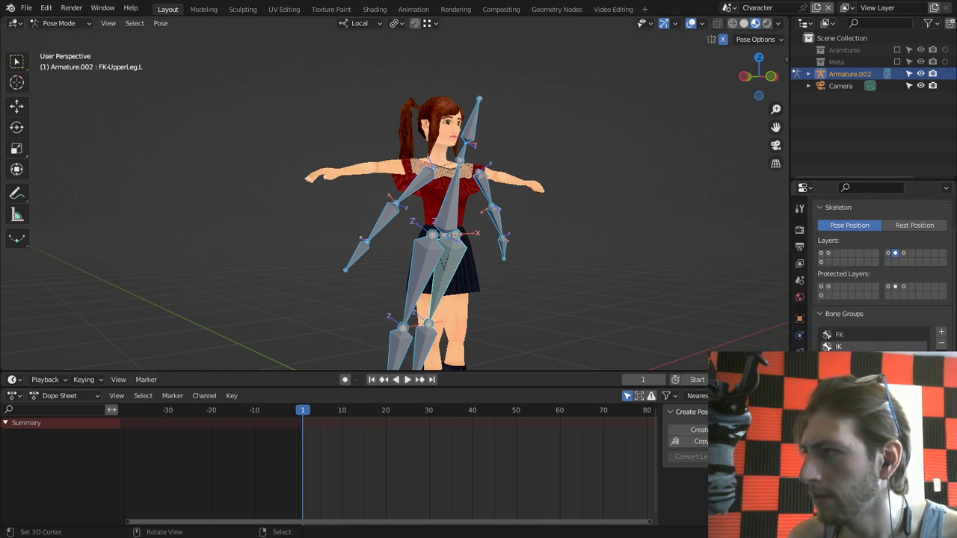
{"action": "left_click", "coordinate": [860, 335]}
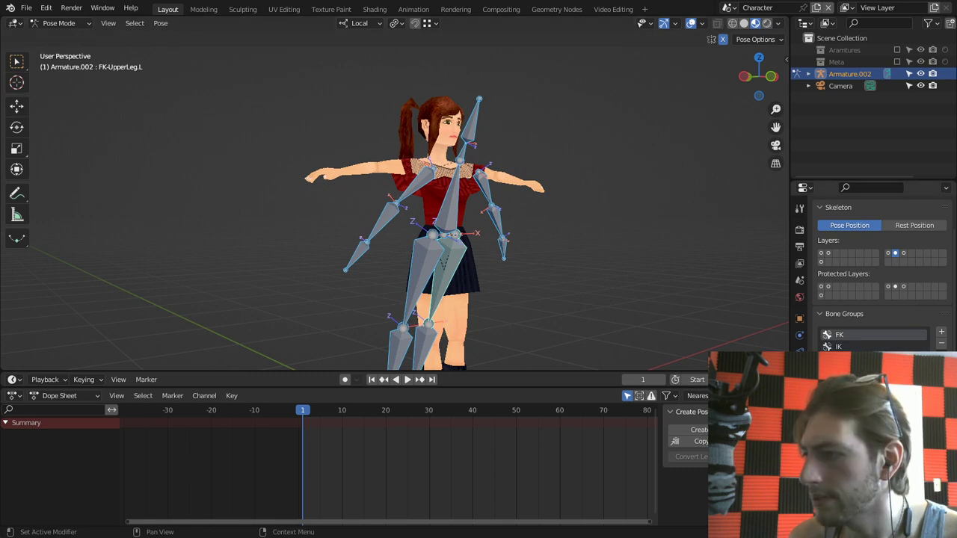
{"action": "left_click", "coordinate": [834, 416]}
{"action": "key", "text": "alt+a"}
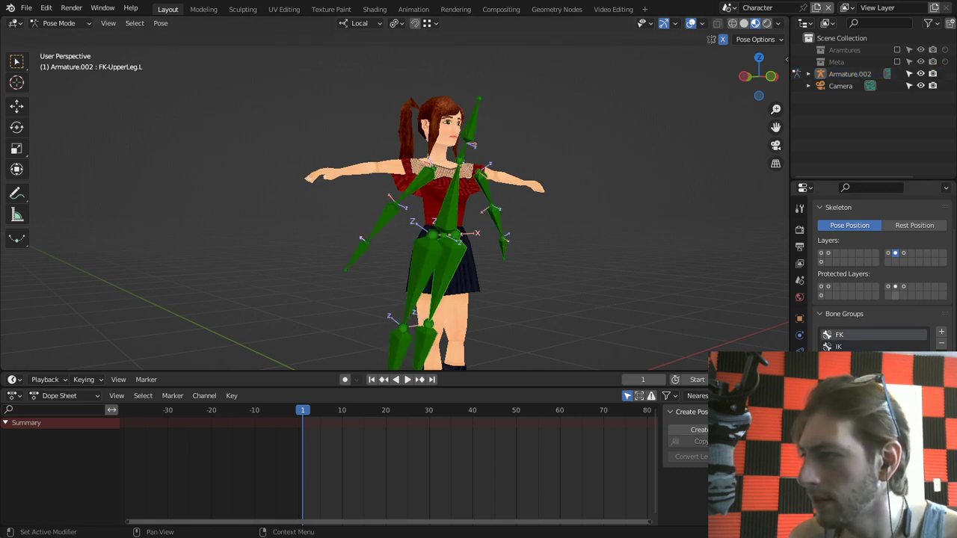
Step: Show only the IK layer, select all its bones and assign them to the IK bone group
{"action": "left_click", "coordinate": [904, 254]}
{"action": "key", "text": "a"}
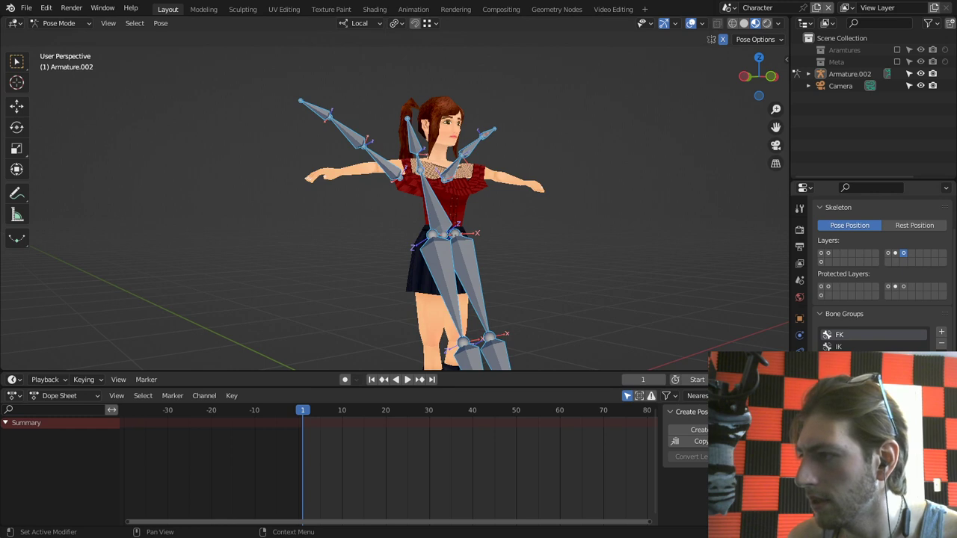
{"action": "left_click", "coordinate": [860, 347]}
{"action": "left_click", "coordinate": [834, 416]}
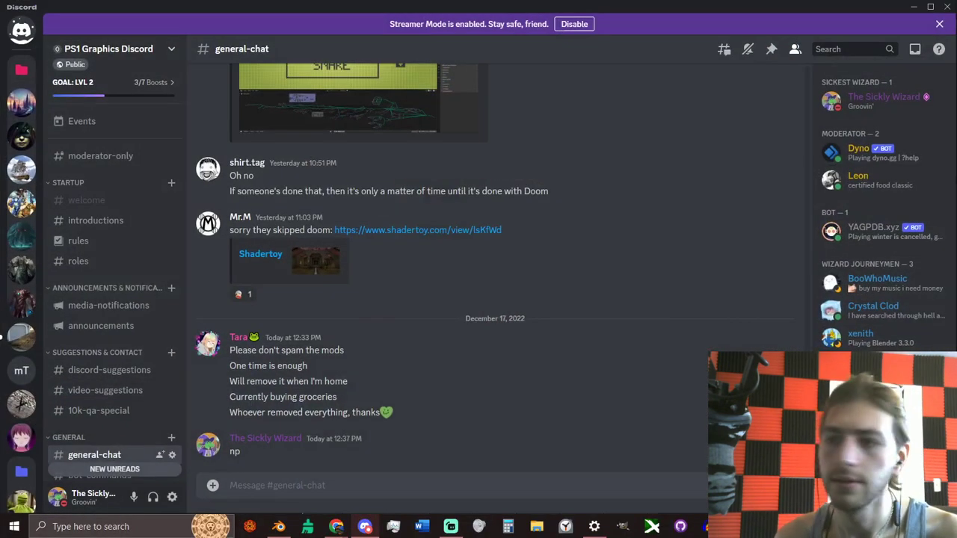
{"action": "scroll", "coordinate": [115, 306], "scroll_direction": "down", "scroll_amount": 1}
{"action": "scroll", "coordinate": [116, 300], "scroll_direction": "down", "scroll_amount": 10}
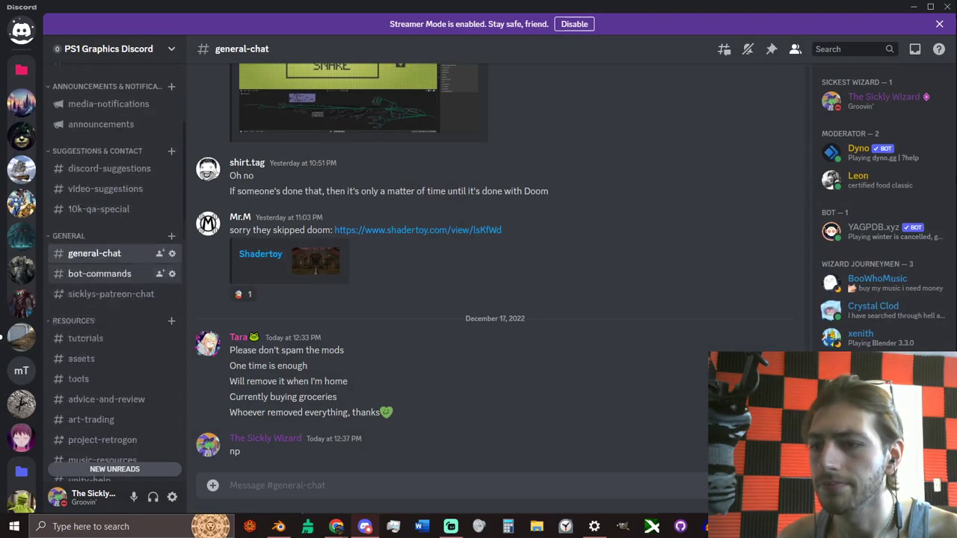
{"action": "scroll", "coordinate": [115, 350], "scroll_direction": "down", "scroll_amount": 3}
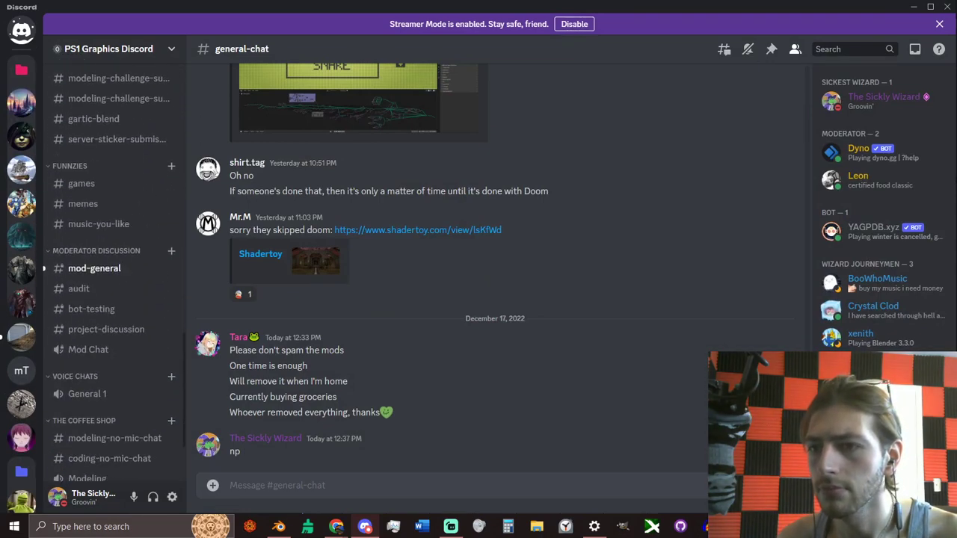
{"action": "scroll", "coordinate": [115, 350], "scroll_direction": "up", "scroll_amount": 14}
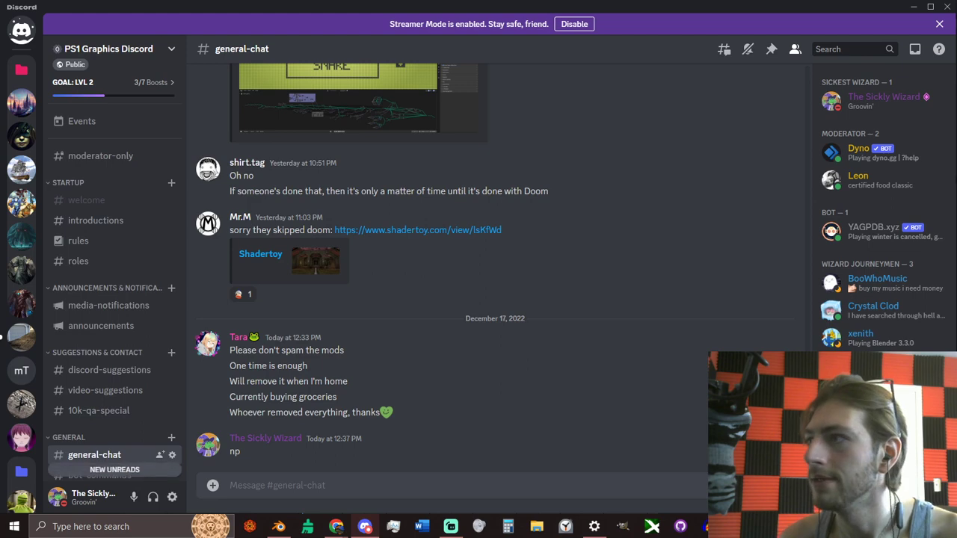
{"action": "key", "text": "alt+Tab"}
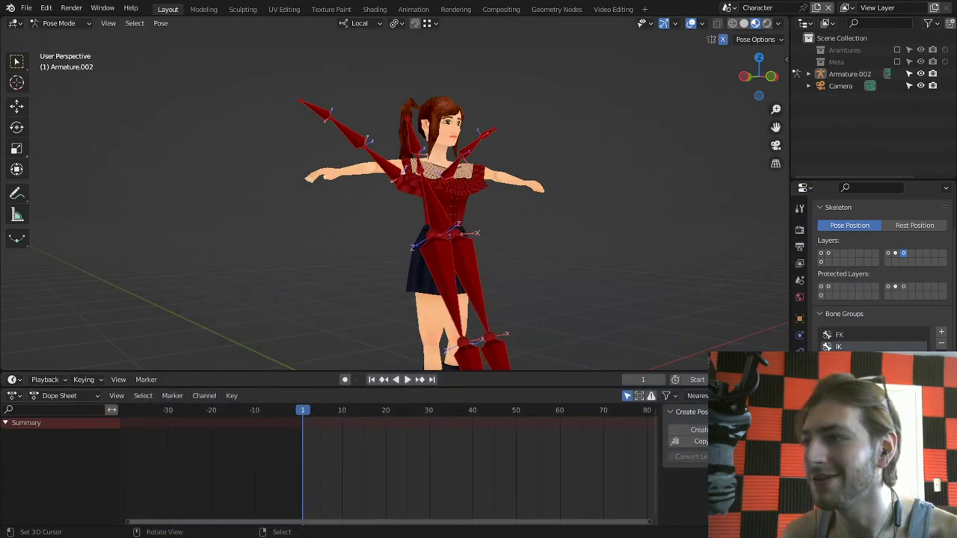
Step: Display the Mech and FK layers together with the IK layer, bringing the lower legs of all three chains into view
{"action": "left_click", "coordinate": [888, 254], "text": "shift"}
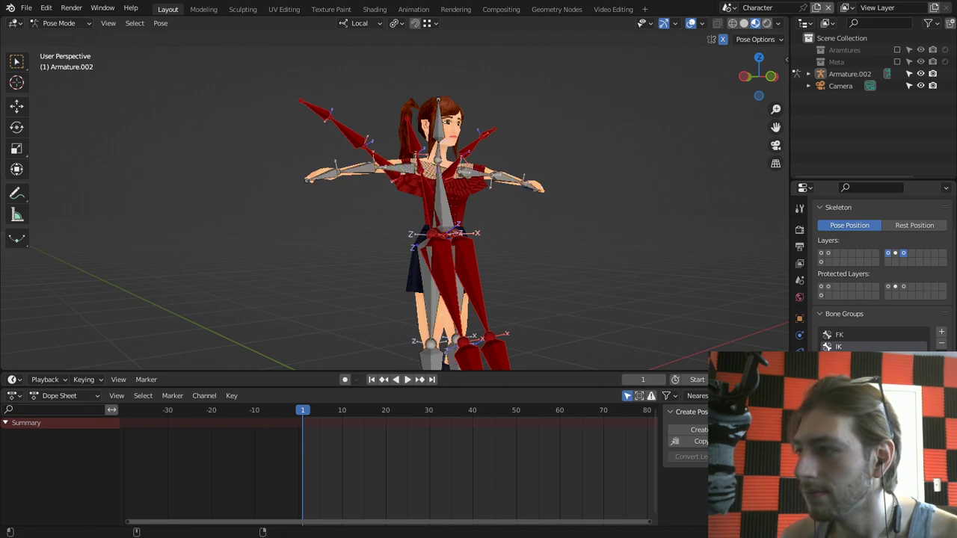
{"action": "left_click", "coordinate": [895, 254], "text": "shift"}
{"action": "middle_click_drag", "start_coordinate": [479, 224], "coordinate": [372, 48]}
{"action": "scroll", "coordinate": [374, 202], "scroll_direction": "up", "scroll_amount": 3}
{"action": "middle_click_drag", "start_coordinate": [374, 224], "coordinate": [380, 179], "text": "shift"}
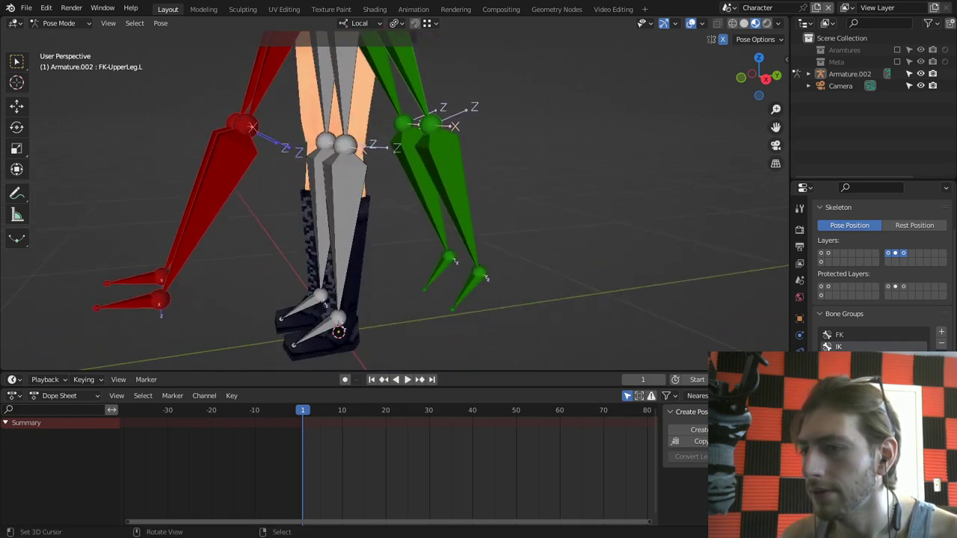
Step: Add Copy Transforms constraints so that Mech-Foot.L and Mech-LowerLeg.L follow FK-Foot.L and FK-LowerLeg.L
{"action": "left_click", "coordinate": [465, 293], "text": "shift"}
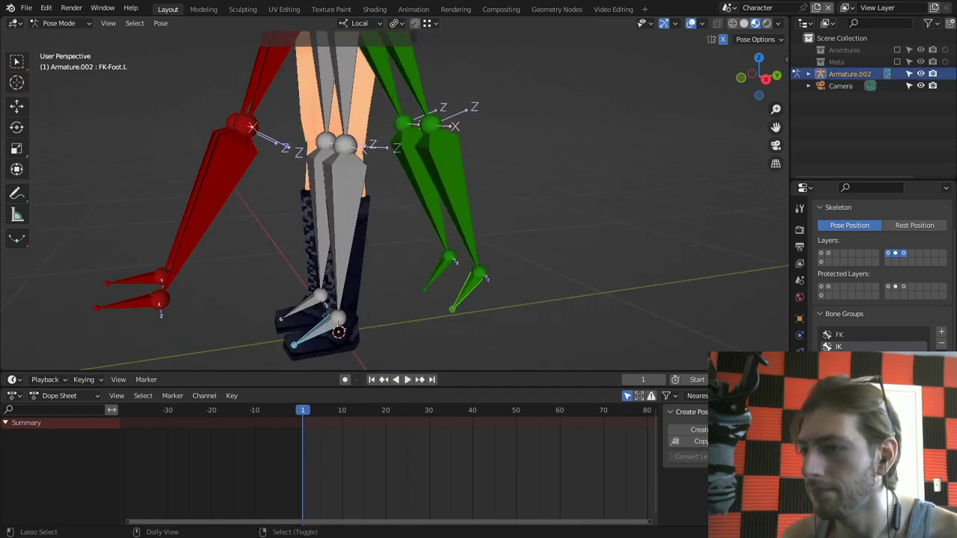
{"action": "key", "text": "ctrl+shift+c"}
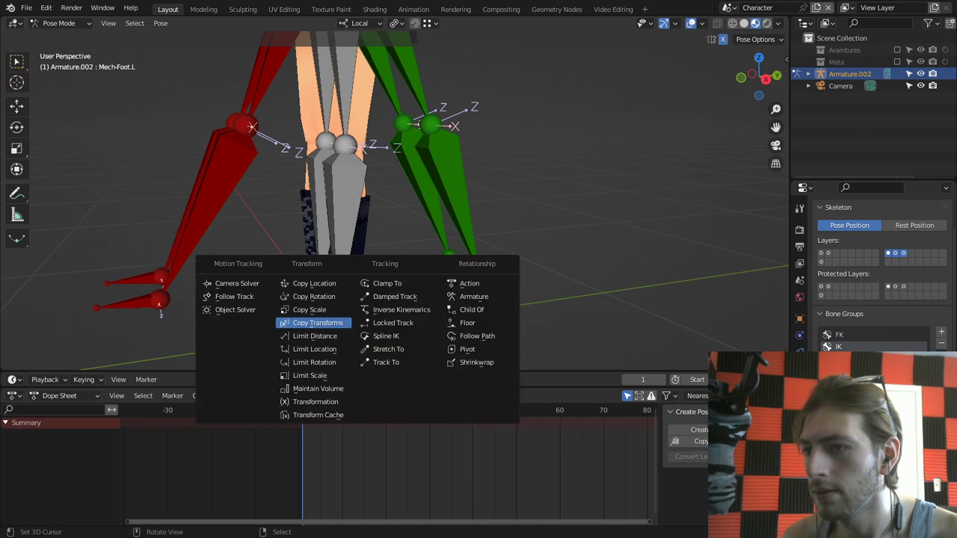
{"action": "left_click", "coordinate": [318, 323]}
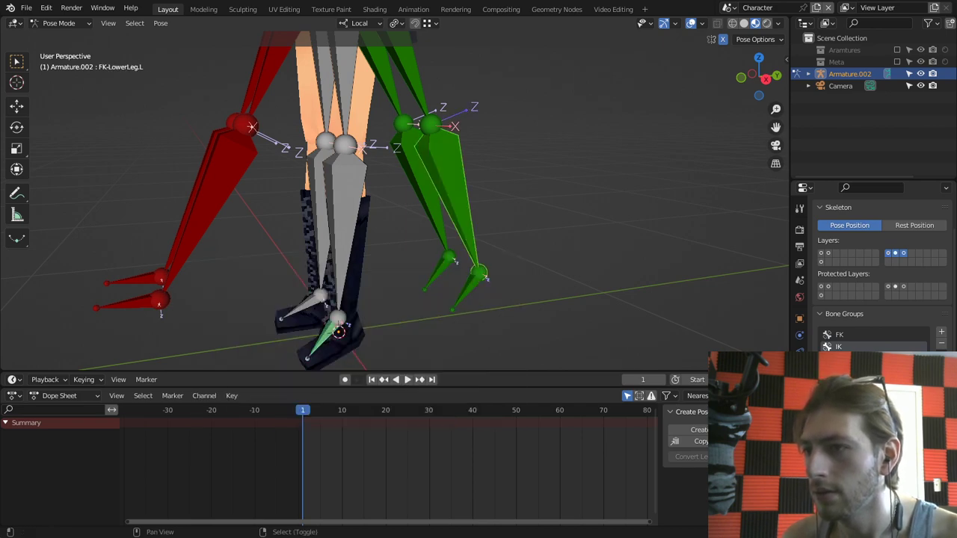
{"action": "right_click", "coordinate": [348, 228], "text": "shift"}
{"action": "key", "text": "ctrl+shift+c"}
{"action": "left_click", "coordinate": [347, 228]}
Step: Add a Copy Transforms constraint to Mech-UpperLeg.L targeting the matching left FK upper leg bone
{"action": "middle_click_drag", "start_coordinate": [359, 209], "coordinate": [373, 282], "text": "shift"}
{"action": "right_click", "coordinate": [427, 153]}
{"action": "right_click", "coordinate": [361, 163], "text": "shift"}
{"action": "key", "text": "ctrl+shift+c"}
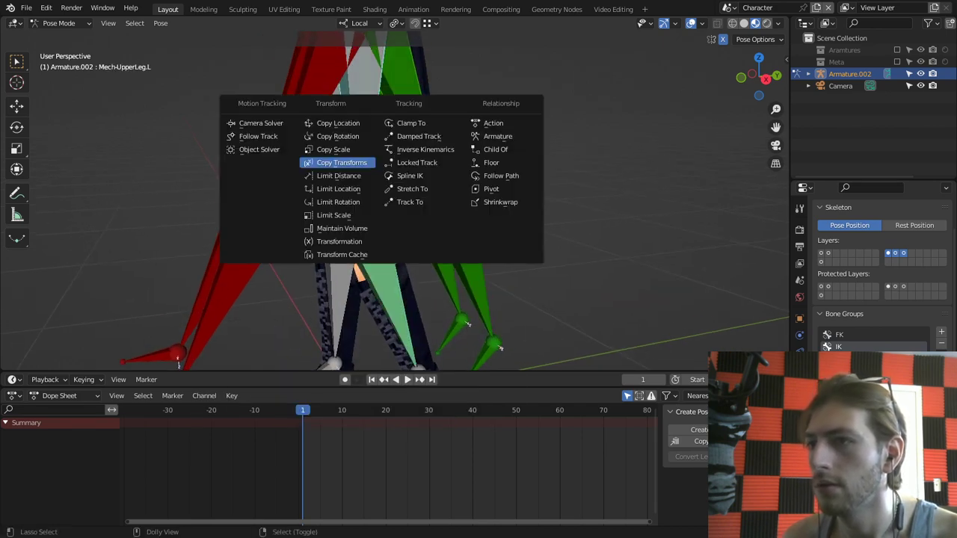
{"action": "left_click", "coordinate": [361, 163]}
{"action": "middle_click_drag", "start_coordinate": [363, 221], "coordinate": [361, 157], "text": "shift"}
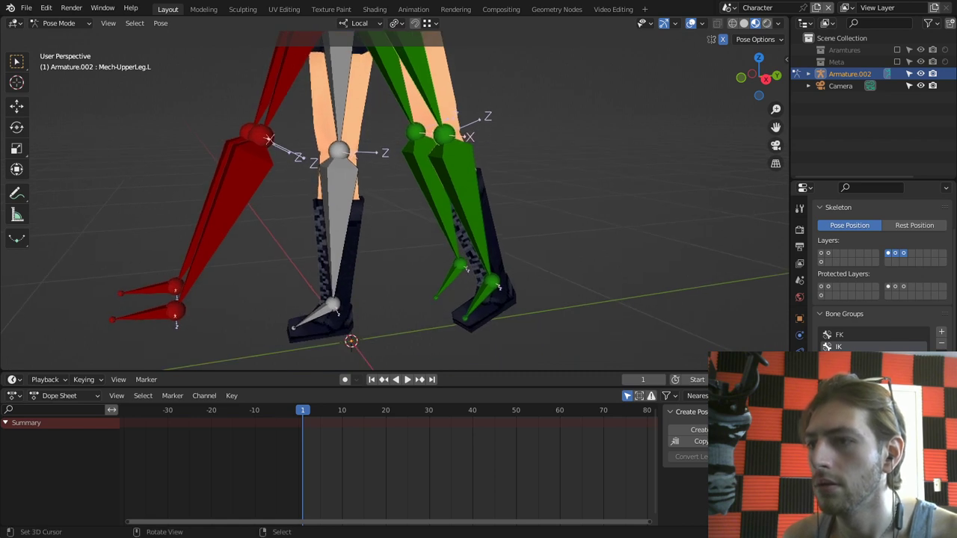
{"action": "right_click", "coordinate": [149, 290]}
{"action": "left_click", "coordinate": [317, 309], "text": "shift"}
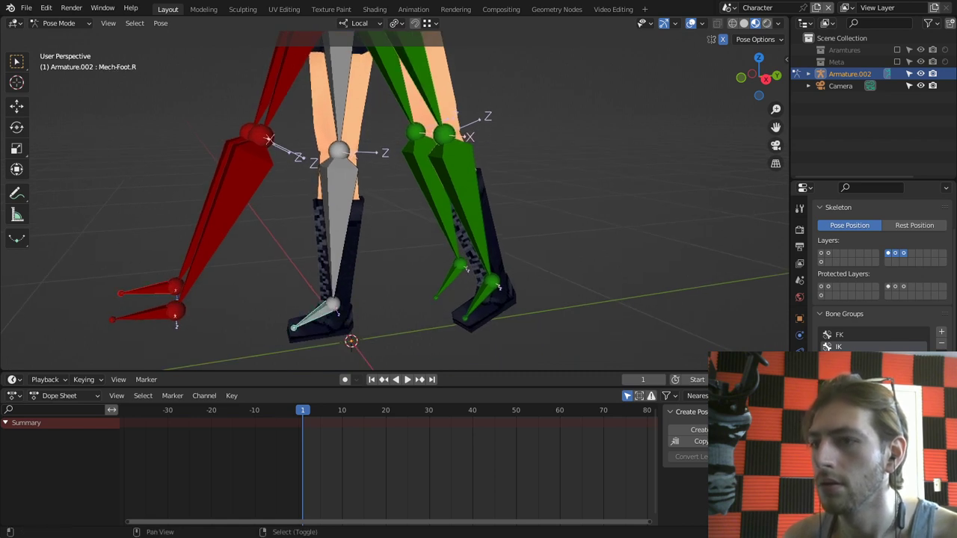
{"action": "key", "text": "ctrl+shift+c"}
{"action": "left_click", "coordinate": [318, 309]}
{"action": "middle_click_drag", "start_coordinate": [318, 309], "coordinate": [331, 313]}
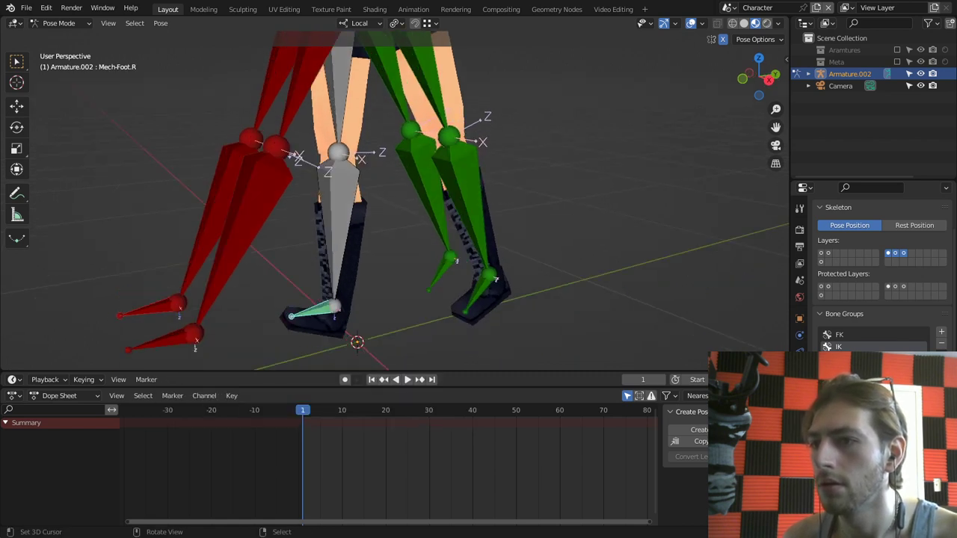
{"action": "right_click", "coordinate": [186, 280]}
{"action": "key", "text": "ctrl+z"}
{"action": "key", "text": "ctrl+z"}
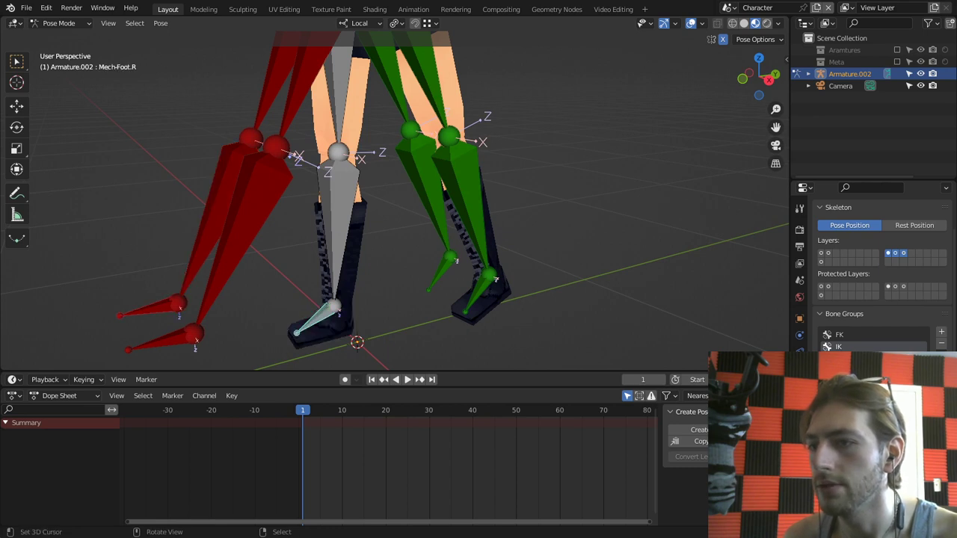
Step: Try to link the right foot bones with a Copy Transforms constraint on FK-Foot.R targeting Mech-Foot.R
{"action": "left_click", "coordinate": [441, 273], "text": "shift"}
{"action": "key", "text": "ctrl+shift+c"}
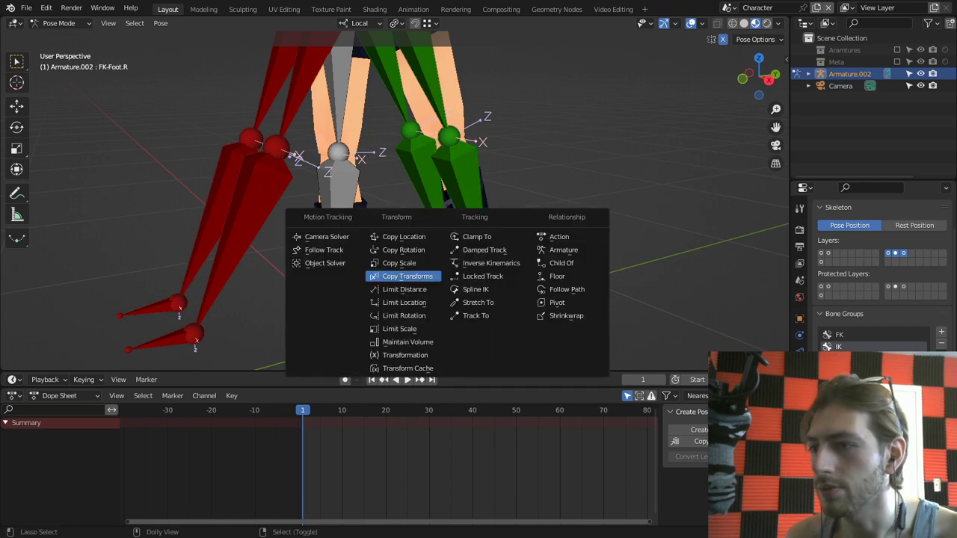
{"action": "left_click", "coordinate": [438, 276]}
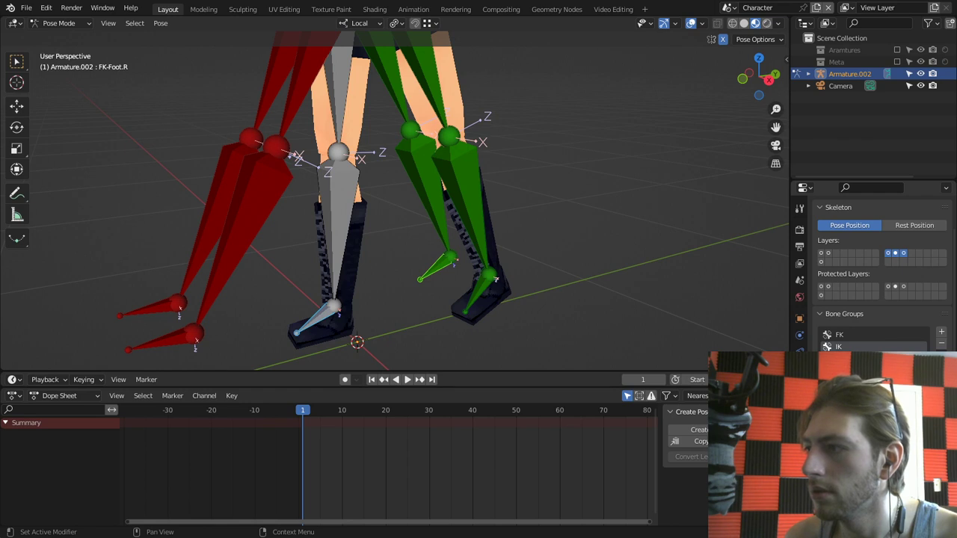
Step: Hide the IK layer and delete the Copy Transforms constraint from FK-Foot.R
{"action": "left_click", "coordinate": [903, 254], "text": "shift"}
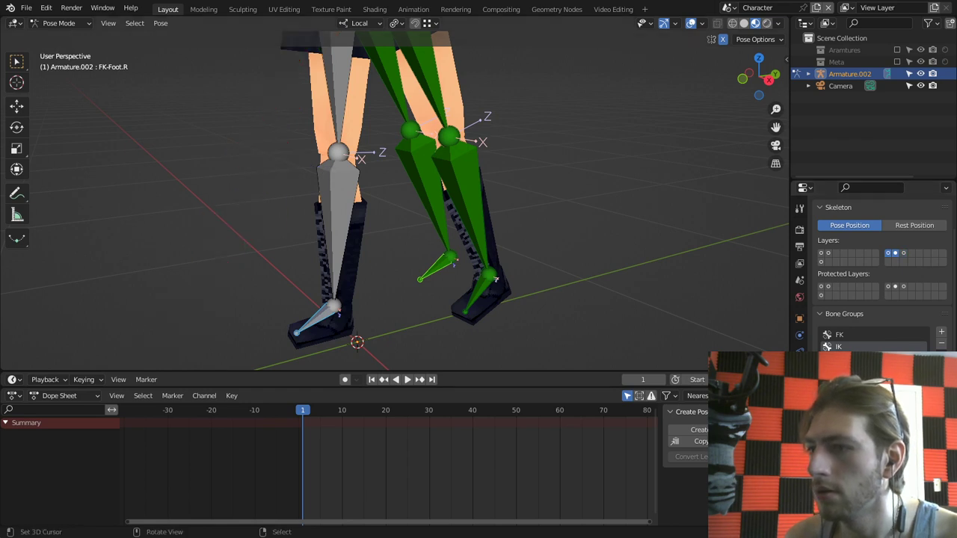
{"action": "left_click", "coordinate": [800, 404]}
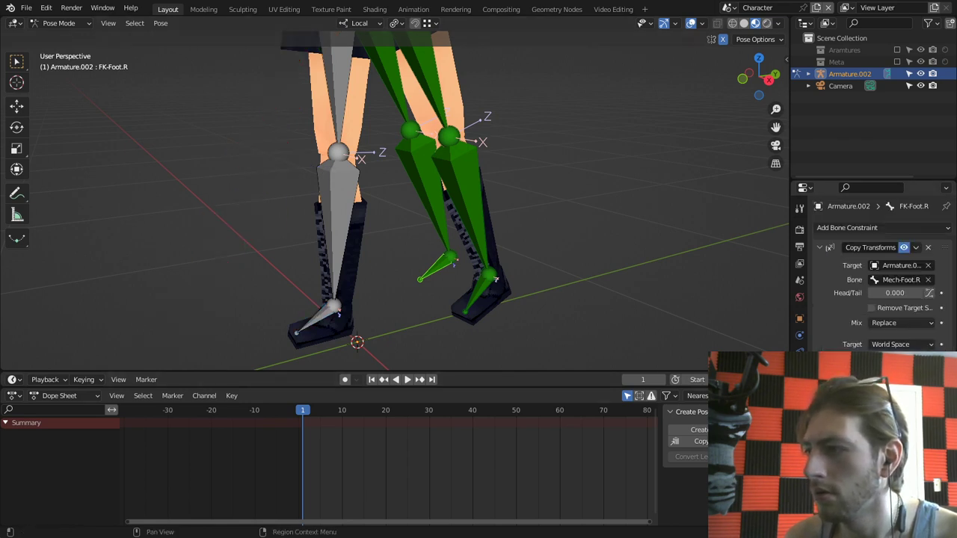
{"action": "left_click", "coordinate": [928, 247]}
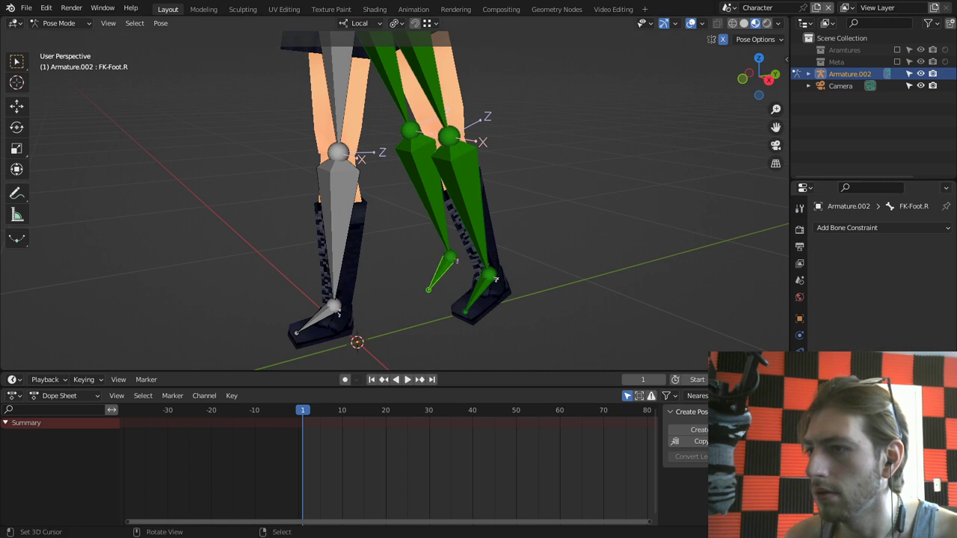
Step: Add Copy Transforms constraints so that the right Mech foot and lower leg follow FK-Foot.R and the right FK lower leg
{"action": "left_click", "coordinate": [334, 311], "text": "shift"}
{"action": "key", "text": "ctrl+shift+c"}
{"action": "left_click", "coordinate": [284, 331]}
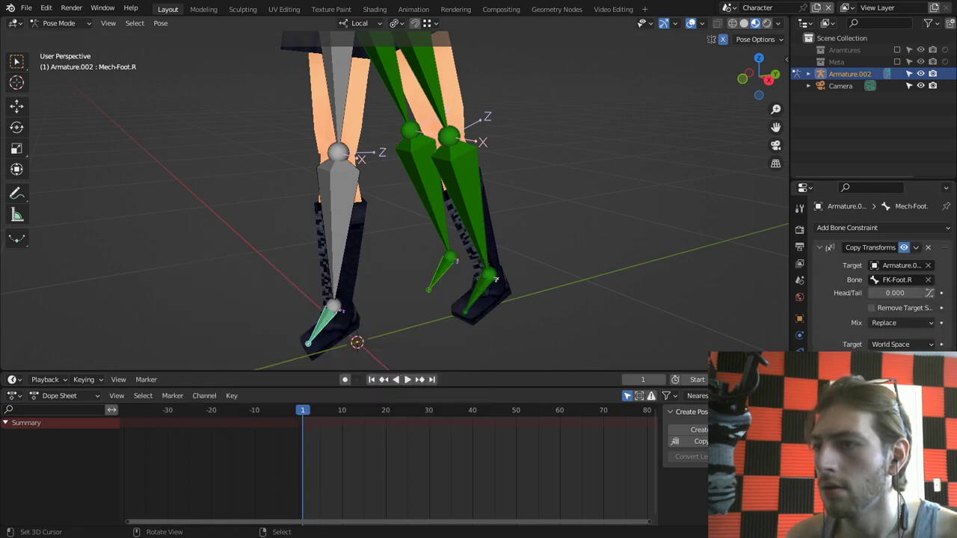
{"action": "right_click", "coordinate": [427, 184]}
{"action": "right_click", "coordinate": [338, 213], "text": "shift"}
{"action": "key", "text": "ctrl+shift+c"}
{"action": "left_click", "coordinate": [329, 233]}
Step: Add a Copy Transforms constraint to Mech-UpperLeg.R targeting FK-UpperLeg.R
{"action": "middle_click_drag", "start_coordinate": [340, 201], "coordinate": [371, 291], "text": "shift"}
{"action": "right_click", "coordinate": [415, 165]}
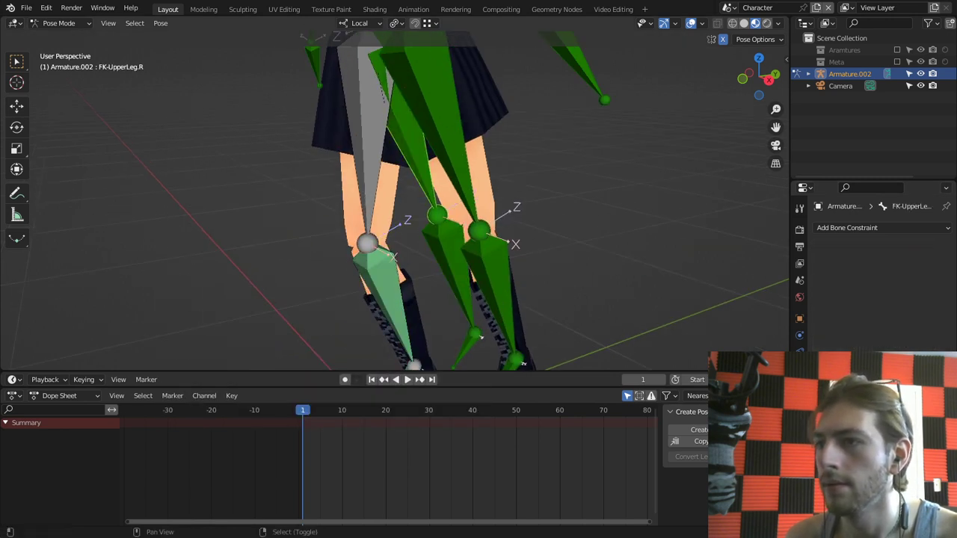
{"action": "key", "text": "ctrl+shift+c"}
{"action": "left_click", "coordinate": [341, 194]}
Step: Add a Copy Transforms constraint to Mech-Head targeting the FK head bone
{"action": "middle_click_drag", "start_coordinate": [341, 195], "coordinate": [346, 359], "text": "shift"}
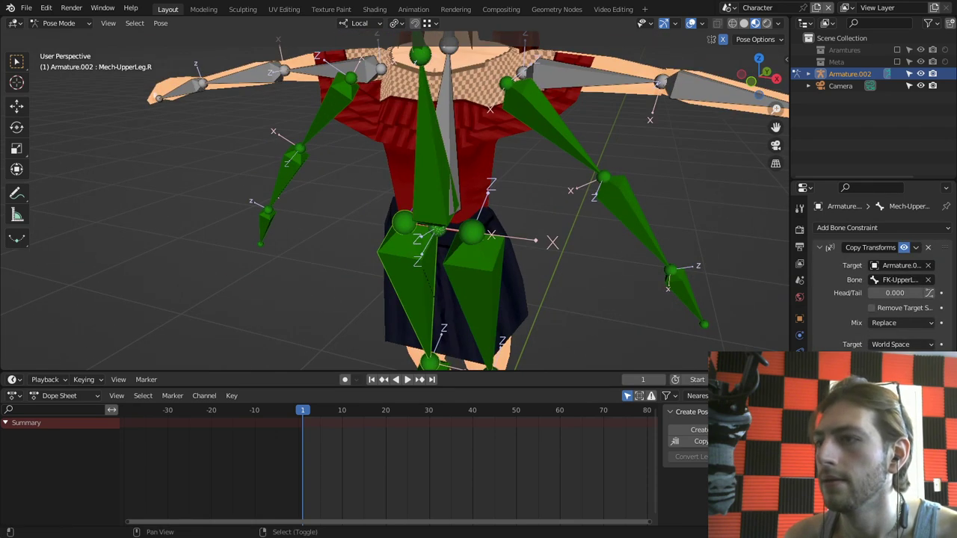
{"action": "middle_click_drag", "start_coordinate": [441, 172], "coordinate": [437, 259], "text": "shift"}
{"action": "right_click", "coordinate": [448, 160]}
{"action": "right_click", "coordinate": [434, 88]}
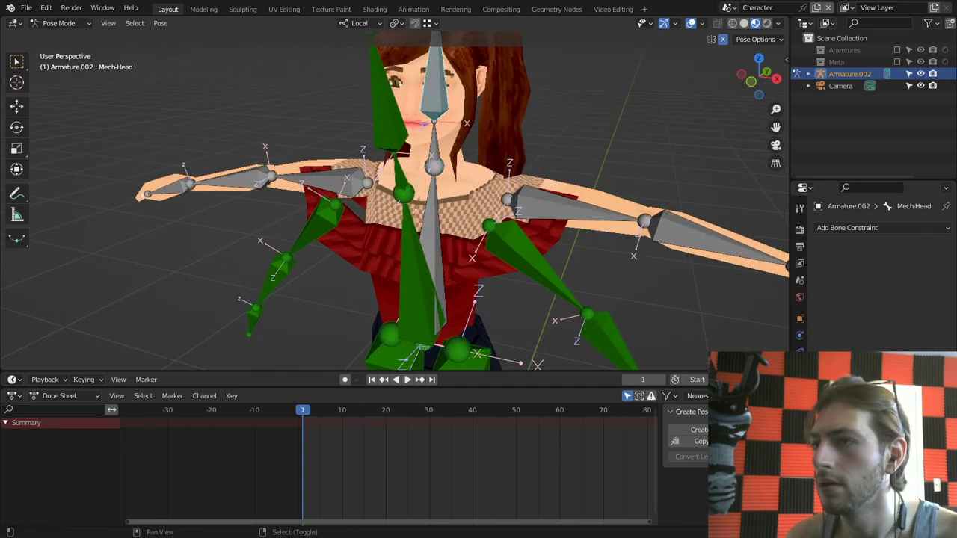
{"action": "right_click", "coordinate": [389, 112]}
{"action": "right_click", "coordinate": [432, 96], "text": "shift"}
{"action": "key", "text": "ctrl+shift+c"}
{"action": "left_click", "coordinate": [430, 99]}
Step: Add Copy Transforms constraints so that the Mech neck follows FK-Neck and Mech-Torso follows the FK torso bone
{"action": "right_click", "coordinate": [400, 171]}
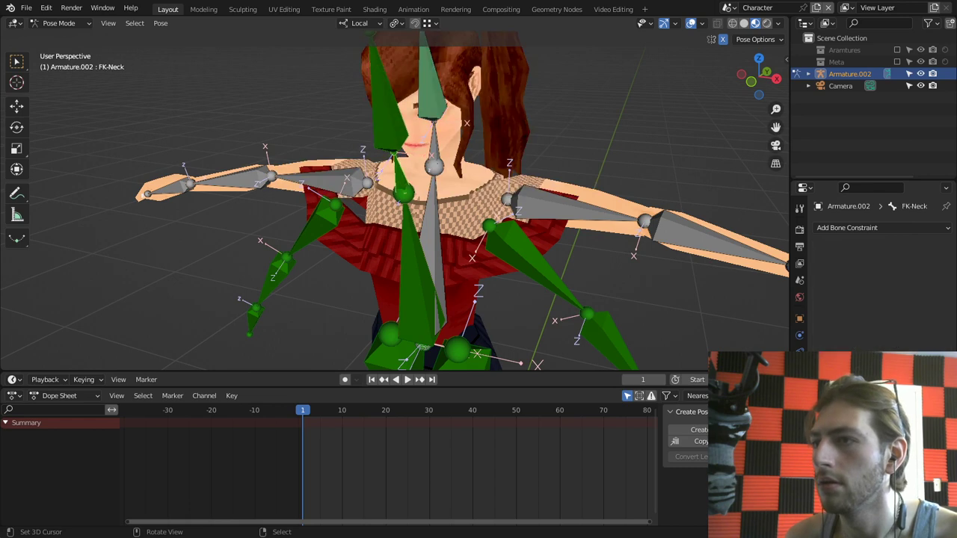
{"action": "right_click", "coordinate": [433, 145], "text": "shift"}
{"action": "key", "text": "ctrl+shift+c"}
{"action": "left_click", "coordinate": [434, 146]}
{"action": "middle_click_drag", "start_coordinate": [434, 147], "coordinate": [410, 126], "text": "shift"}
{"action": "right_click", "coordinate": [378, 202]}
{"action": "right_click", "coordinate": [408, 194], "text": "shift"}
{"action": "key", "text": "ctrl+shift+c"}
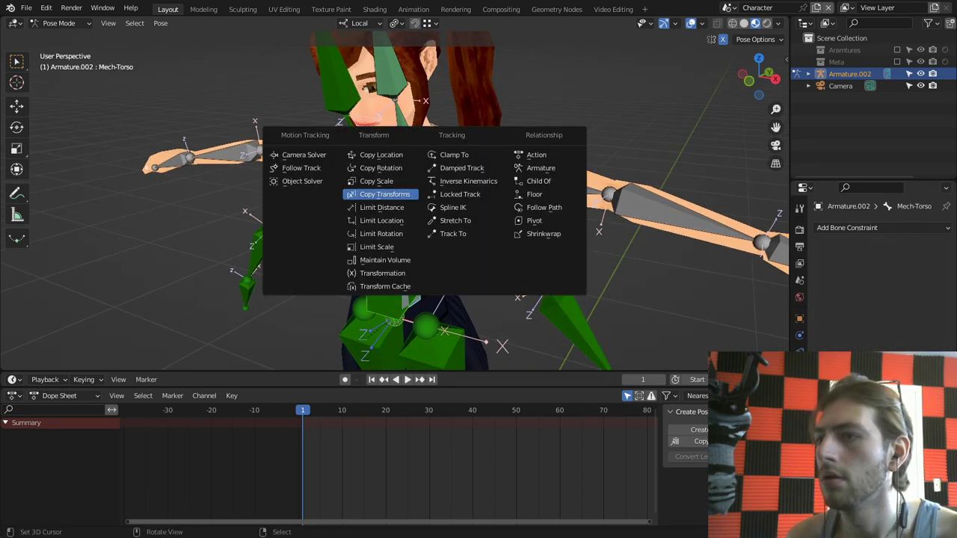
{"action": "left_click", "coordinate": [408, 194]}
{"action": "scroll", "coordinate": [409, 195], "scroll_direction": "down", "scroll_amount": 1}
{"action": "left_click", "coordinate": [458, 212]}
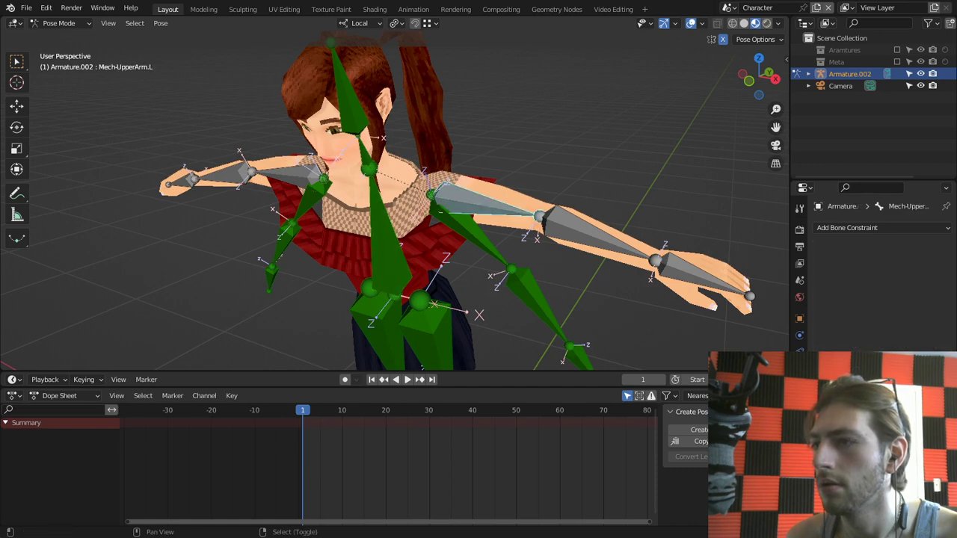
{"action": "left_click", "coordinate": [457, 212], "text": "shift"}
{"action": "key", "text": "ctrl+shift+c"}
{"action": "left_click", "coordinate": [459, 211]}
{"action": "key", "text": "ctrl+z"}
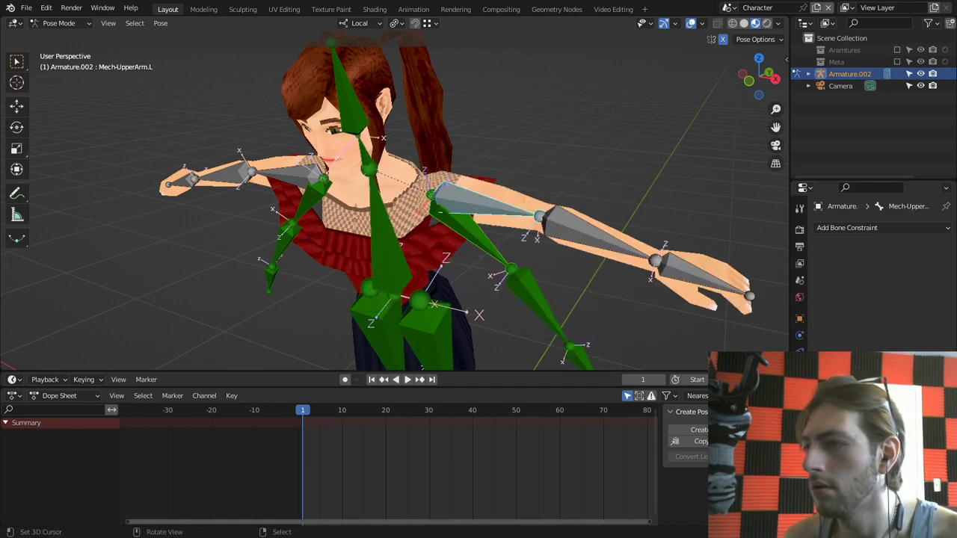
{"action": "right_click", "coordinate": [697, 275]}
{"action": "right_click", "coordinate": [581, 355], "text": "shift"}
{"action": "key", "text": "ctrl+shift+c"}
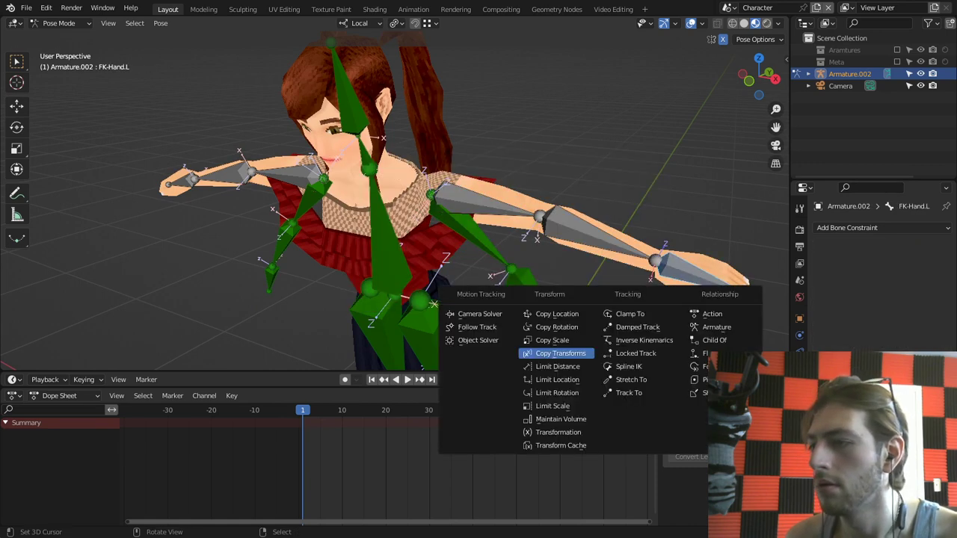
{"action": "left_click", "coordinate": [580, 353]}
{"action": "key", "text": "ctrl+z"}
Step: Add a Copy Transforms constraint to the left Mech hand bone targeting FK-Hand.L
{"action": "right_click", "coordinate": [581, 354]}
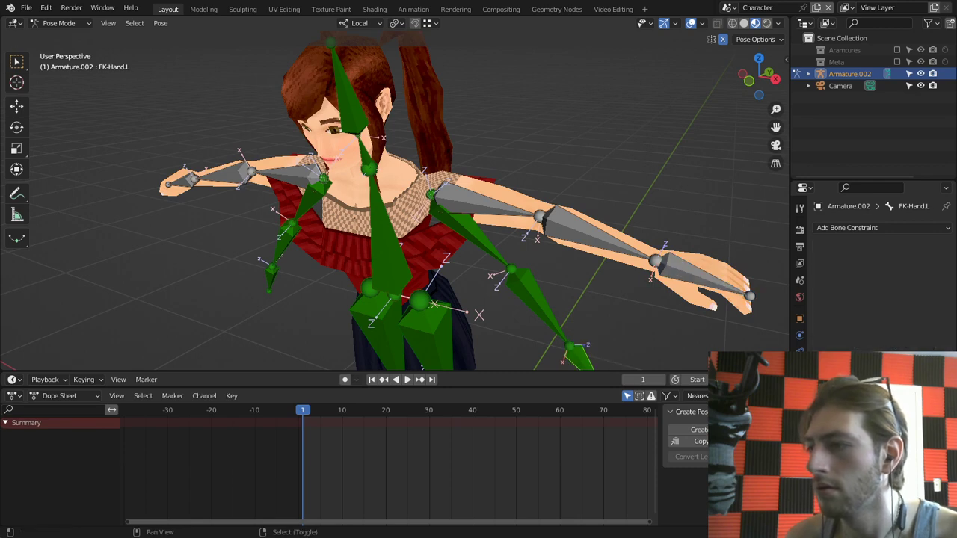
{"action": "right_click", "coordinate": [696, 276], "text": "shift"}
{"action": "key", "text": "ctrl+shift+c"}
{"action": "left_click", "coordinate": [695, 275]}
{"action": "middle_click_drag", "start_coordinate": [636, 299], "coordinate": [620, 268], "text": "shift"}
Step: Add a Copy Transforms constraint to the left Mech lower arm bone targeting FK-LowerArm.L
{"action": "right_click", "coordinate": [526, 274]}
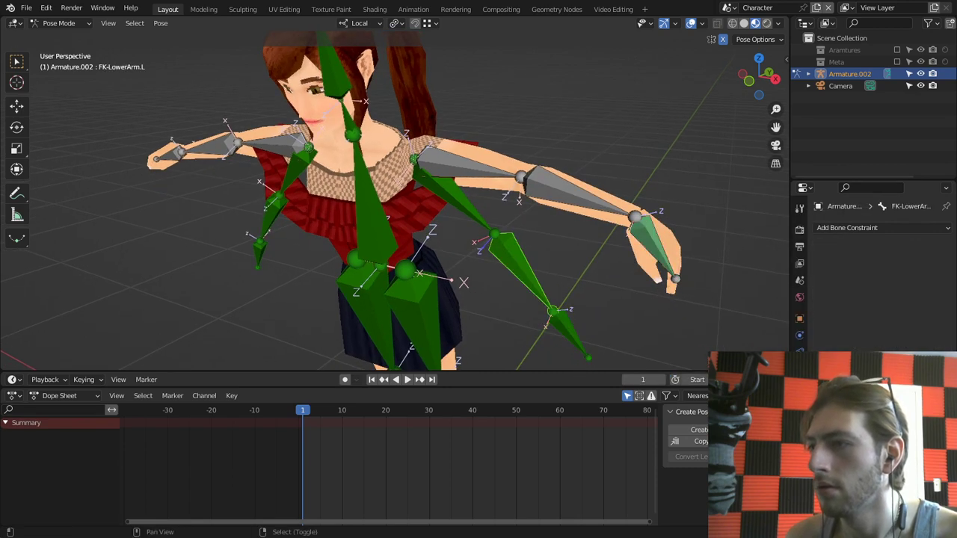
{"action": "right_click", "coordinate": [573, 191], "text": "shift"}
{"action": "key", "text": "ctrl+shift+c"}
{"action": "left_click", "coordinate": [574, 192]}
Step: Add a Copy Transforms constraint to Mech-UpperArm.L targeting the left FK upper arm bone
{"action": "right_click", "coordinate": [462, 204]}
{"action": "right_click", "coordinate": [463, 171], "text": "shift"}
{"action": "key", "text": "ctrl+shift+c"}
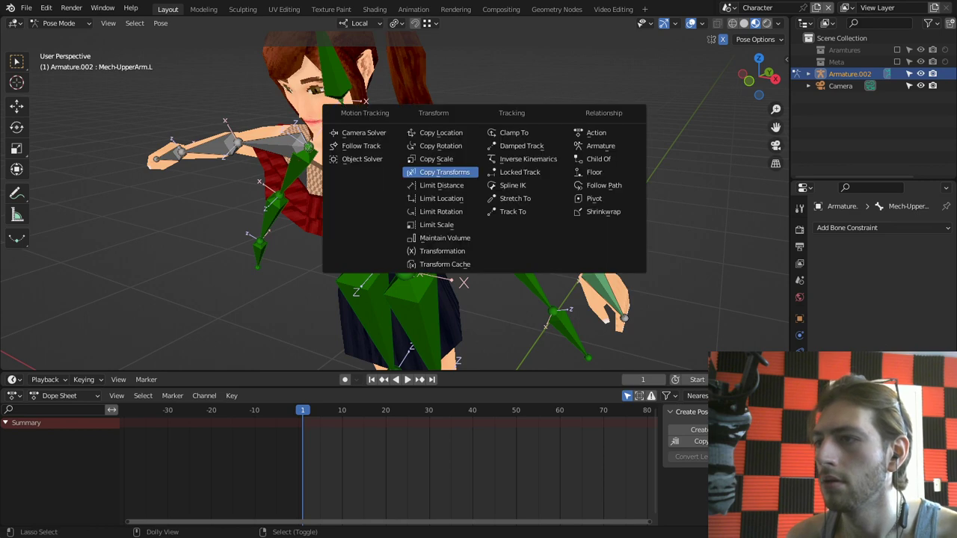
{"action": "left_click", "coordinate": [457, 172]}
{"action": "middle_click_drag", "start_coordinate": [458, 172], "coordinate": [610, 108], "text": "shift"}
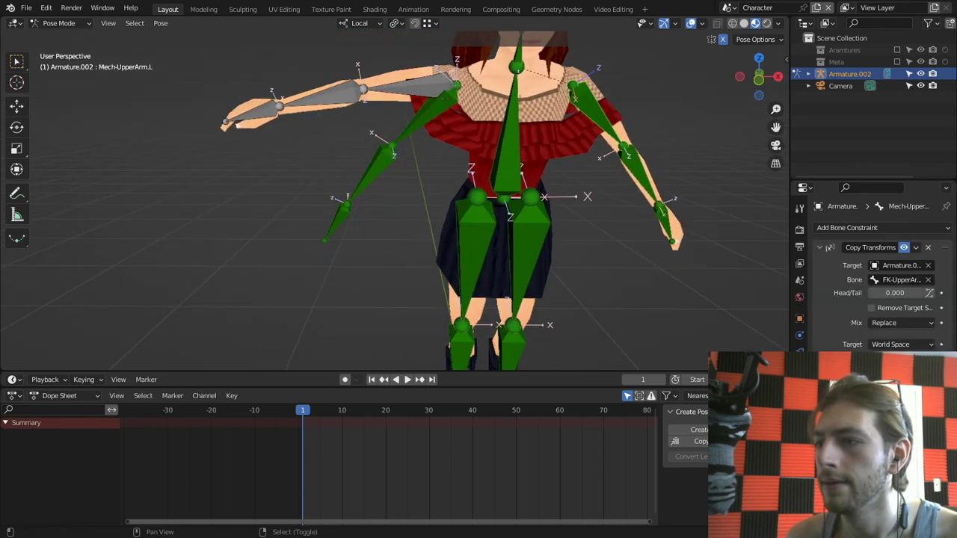
{"action": "left_click", "coordinate": [251, 113]}
{"action": "left_click", "coordinate": [336, 218], "text": "shift"}
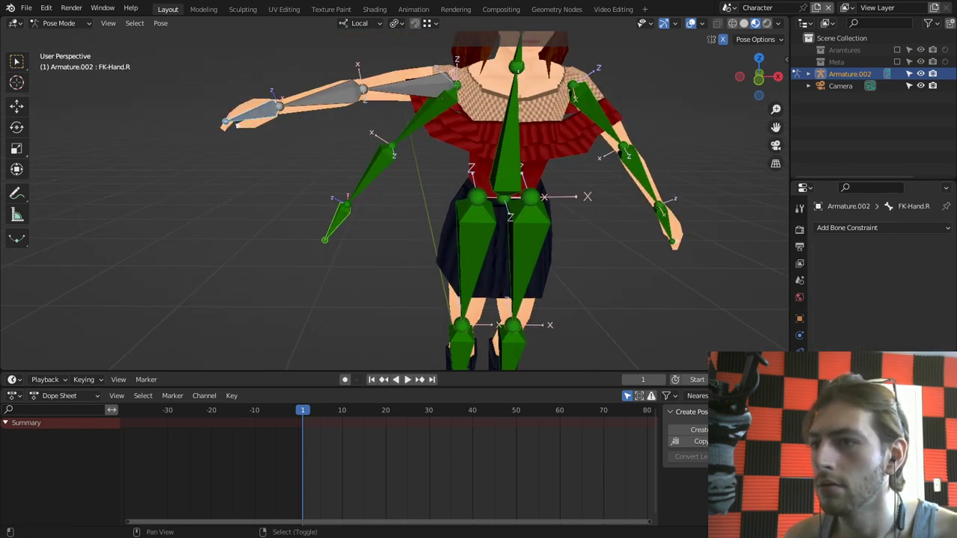
{"action": "key", "text": "ctrl+shift+c"}
{"action": "left_click", "coordinate": [335, 218]}
{"action": "key", "text": "ctrl+z"}
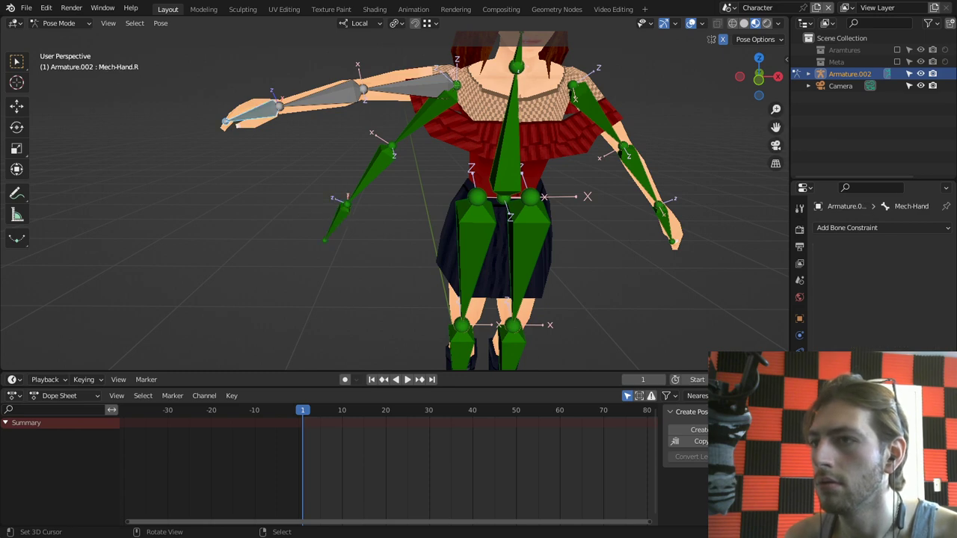
Step: Add Copy Transforms constraints so that Mech-Hand.R follows FK-Hand.R and the right Mech lower arm follows the right FK lower arm
{"action": "right_click", "coordinate": [253, 112], "text": "shift"}
{"action": "key", "text": "ctrl+shift+c"}
{"action": "left_click", "coordinate": [247, 110]}
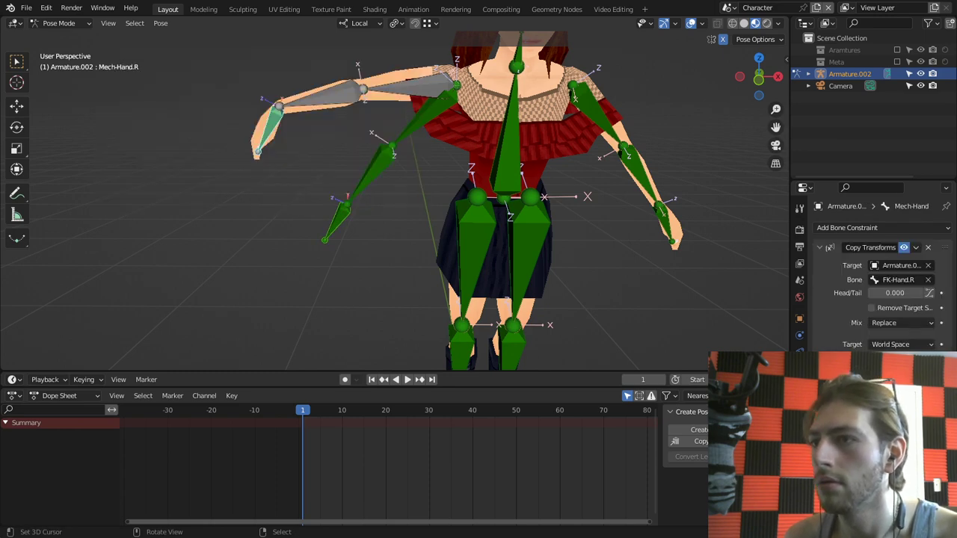
{"action": "right_click", "coordinate": [370, 172]}
{"action": "right_click", "coordinate": [323, 97], "text": "shift"}
{"action": "key", "text": "ctrl+shift+c"}
{"action": "left_click", "coordinate": [315, 100]}
Step: Add a Copy Transforms constraint to Mech-UpperArm.R targeting FK-UpperArm.R
{"action": "right_click", "coordinate": [425, 114]}
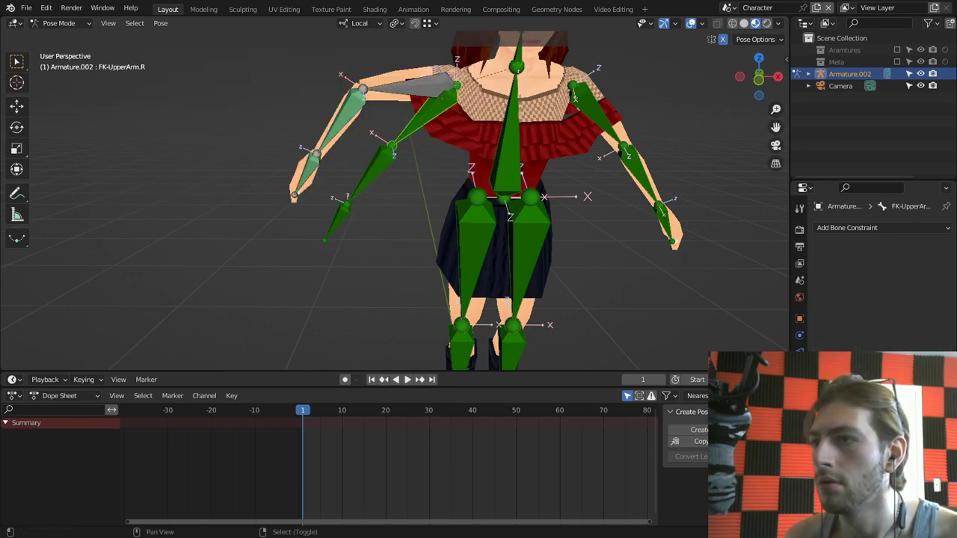
{"action": "right_click", "coordinate": [394, 84], "text": "shift"}
{"action": "key", "text": "ctrl+shift+c"}
{"action": "left_click", "coordinate": [392, 83]}
{"action": "scroll", "coordinate": [395, 194], "scroll_direction": "down", "scroll_amount": 3}
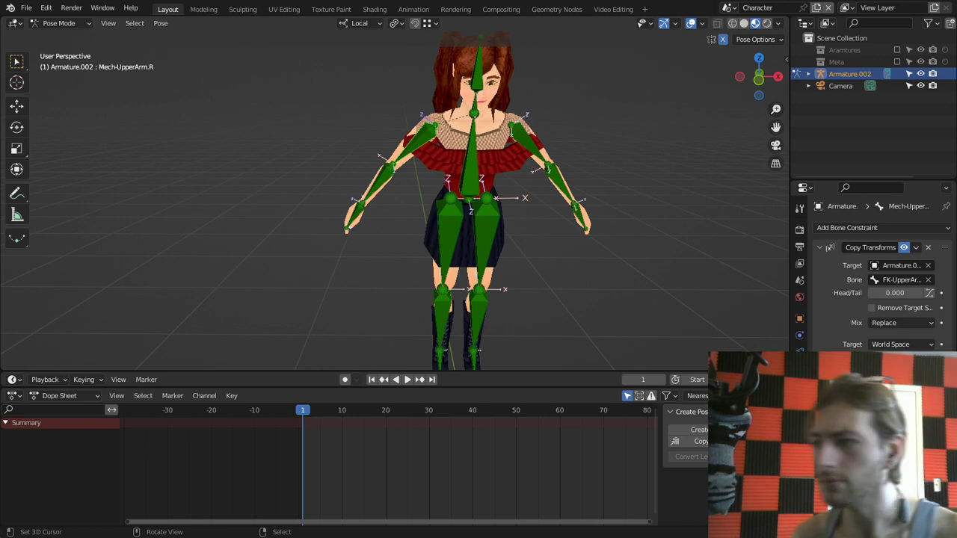
Step: Hide the armature layer with the green FK bones and show the red IK bone layer alongside the Mech bones
{"action": "left_click", "coordinate": [799, 369]}
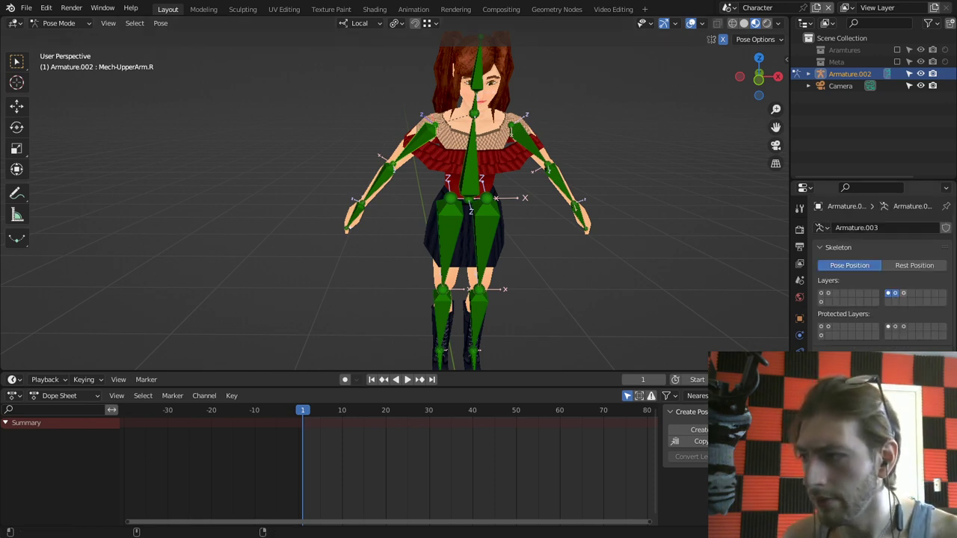
{"action": "left_click", "coordinate": [895, 293], "text": "shift"}
{"action": "left_click", "coordinate": [903, 294], "text": "shift"}
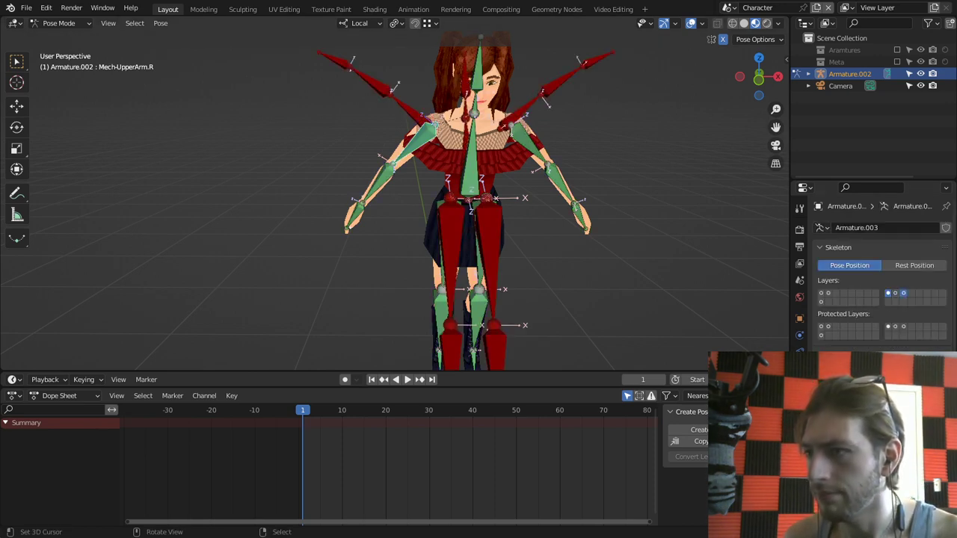
Step: Add a Copy Transforms constraint to Mech-Foot.L targeting the left IK foot bone
{"action": "middle_click_drag", "start_coordinate": [569, 217], "coordinate": [457, 217]}
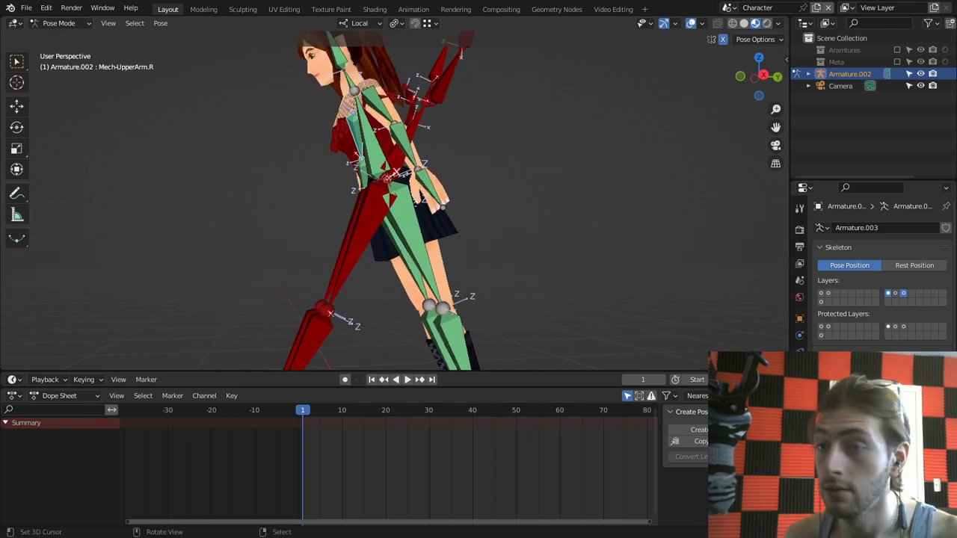
{"action": "middle_click_drag", "start_coordinate": [456, 284], "coordinate": [463, 178], "text": "shift"}
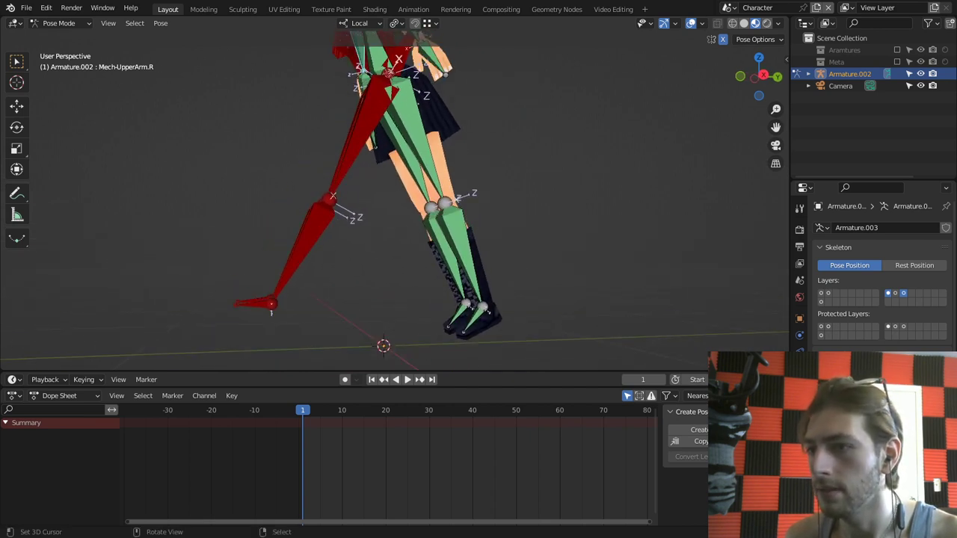
{"action": "scroll", "coordinate": [395, 201], "scroll_direction": "up", "scroll_amount": 5}
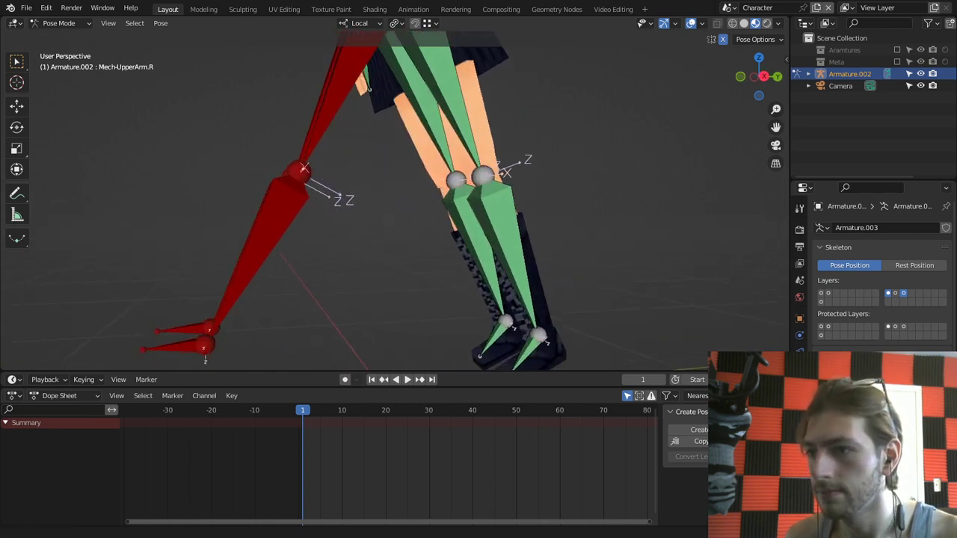
{"action": "left_click", "coordinate": [183, 277], "text": "shift"}
{"action": "left_click", "coordinate": [531, 295], "text": "shift"}
{"action": "key", "text": "ctrl+shift+c"}
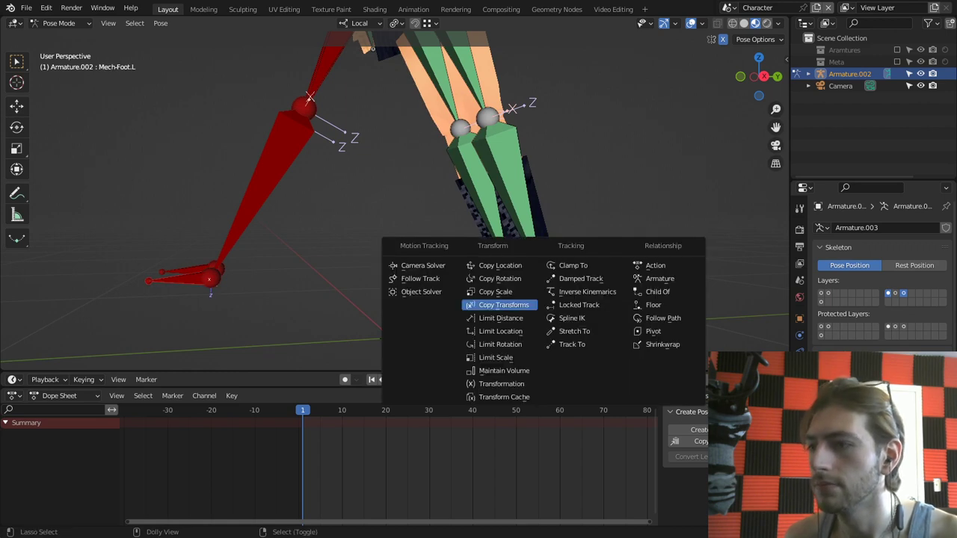
{"action": "left_click", "coordinate": [504, 305]}
Step: Add a Copy Transforms constraint to Mech-LowerLeg.L targeting the left IK lower leg bone
{"action": "mouse_move", "coordinate": [497, 296]}
{"action": "middle_mouse_down"}
{"action": "mouse_move", "coordinate": [485, 311]}
{"action": "mouse_move", "coordinate": [509, 308]}
{"action": "middle_mouse_up"}
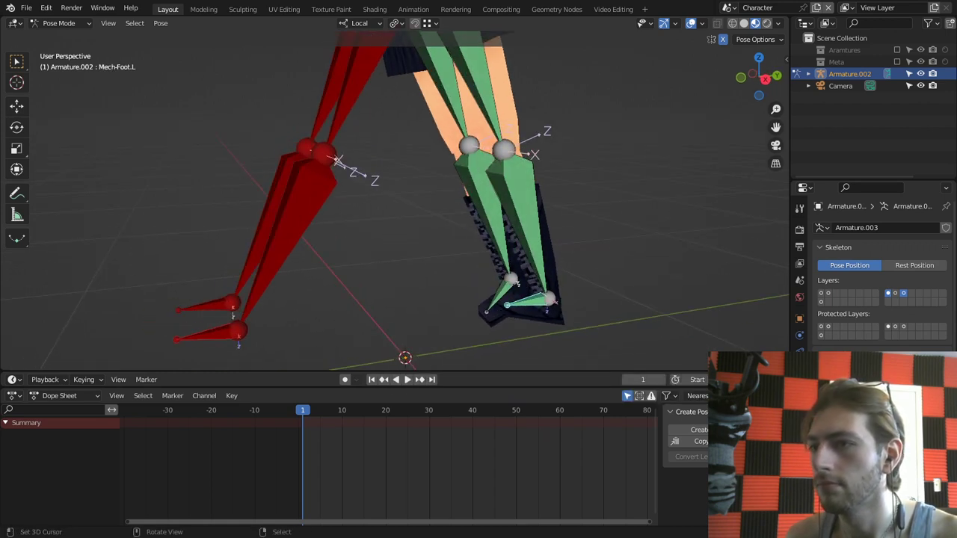
{"action": "right_click", "coordinate": [290, 224]}
{"action": "right_click", "coordinate": [518, 200], "text": "shift"}
{"action": "key", "text": "ctrl+shift+c"}
{"action": "left_click", "coordinate": [516, 199]}
Step: Add a Copy Transforms constraint to the left Mech upper leg bone targeting the left IK upper leg bone
{"action": "middle_click_drag", "start_coordinate": [517, 199], "coordinate": [503, 296], "text": "shift"}
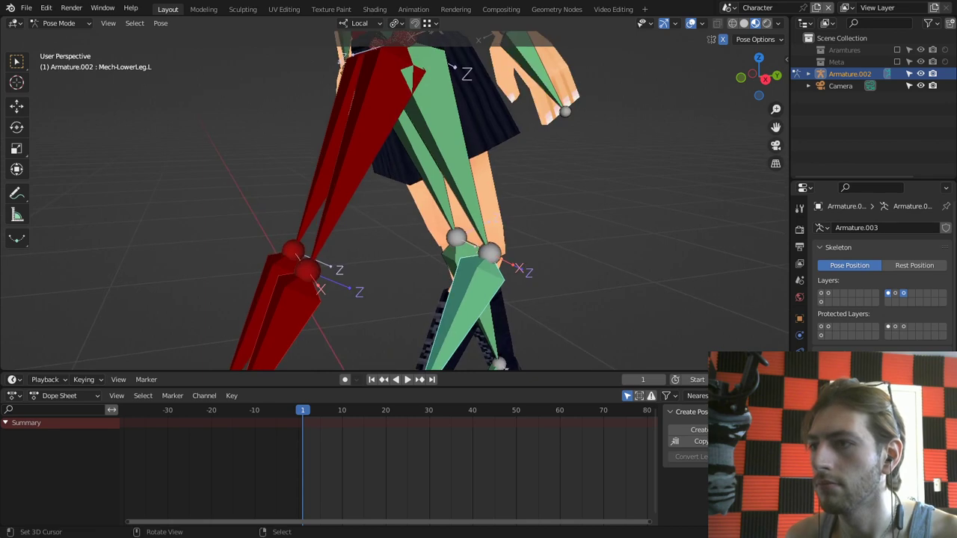
{"action": "right_click", "coordinate": [358, 150]}
{"action": "right_click", "coordinate": [439, 176], "text": "shift"}
{"action": "key", "text": "ctrl+shift+c"}
{"action": "left_click", "coordinate": [441, 175]}
Step: Add a Copy Transforms constraint to the right Mech foot bone targeting IK-Foot.R
{"action": "middle_click_drag", "start_coordinate": [441, 176], "coordinate": [543, 145]}
{"action": "right_click", "coordinate": [561, 286]}
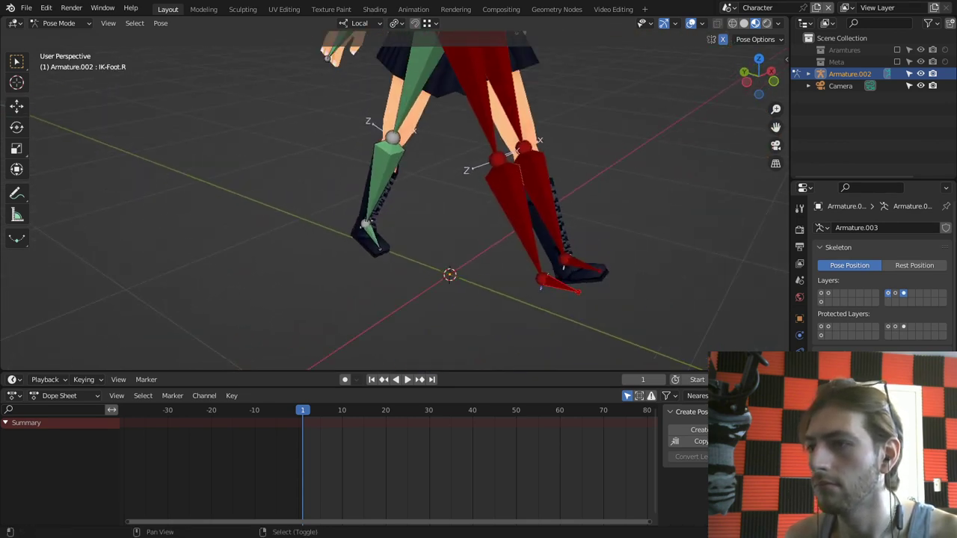
{"action": "key", "text": "ctrl+shift+c"}
{"action": "left_click", "coordinate": [372, 241]}
Step: Add a Copy Transforms constraint to the right Mech lower leg bone targeting IK-LowerLeg.R
{"action": "middle_click_drag", "start_coordinate": [374, 241], "coordinate": [374, 268], "text": "shift"}
{"action": "right_click", "coordinate": [515, 241]}
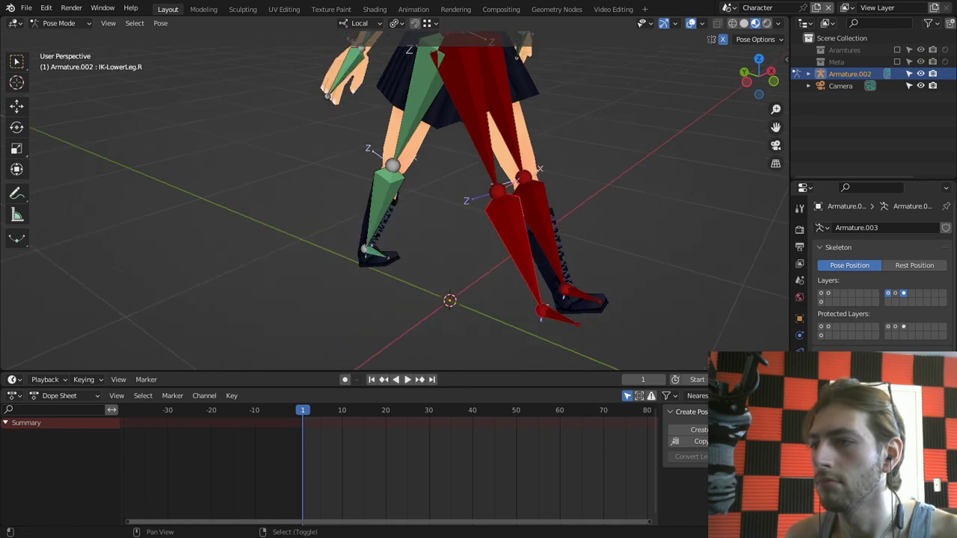
{"action": "right_click", "coordinate": [384, 206], "text": "shift"}
{"action": "key", "text": "ctrl+shift+c"}
{"action": "left_click", "coordinate": [385, 195]}
Step: Add a Copy Transforms constraint to Mech-UpperLeg.R targeting IK-UpperLeg.R
{"action": "middle_click_drag", "start_coordinate": [385, 194], "coordinate": [376, 242], "text": "shift"}
{"action": "right_click", "coordinate": [457, 177]}
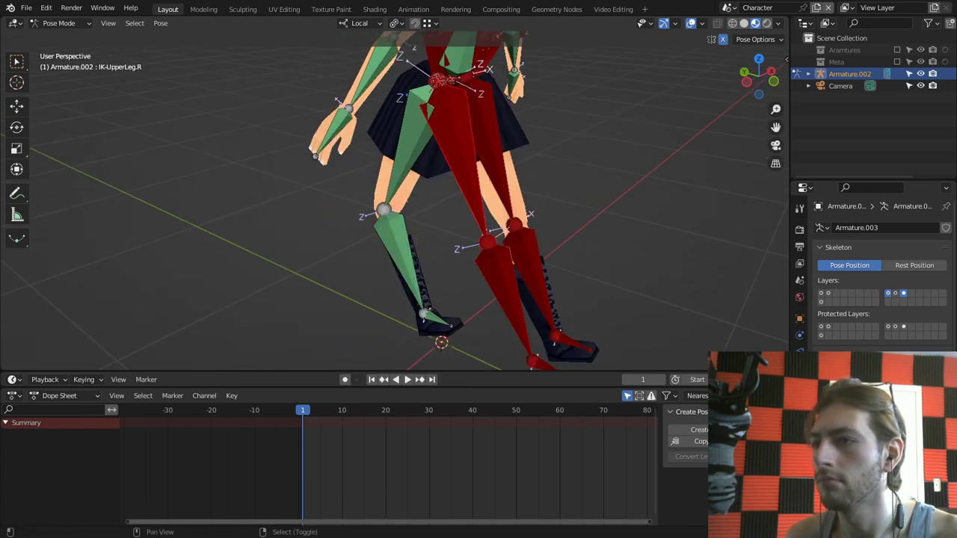
{"action": "right_click", "coordinate": [398, 165], "text": "shift"}
{"action": "key", "text": "ctrl+shift+c"}
{"action": "left_click", "coordinate": [372, 164]}
{"action": "middle_click_drag", "start_coordinate": [373, 165], "coordinate": [303, 337], "text": "shift"}
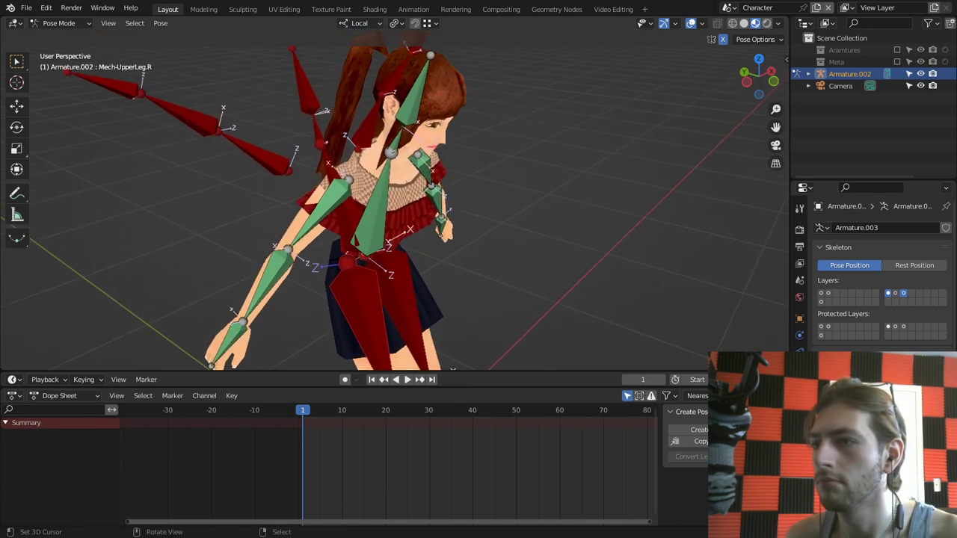
{"action": "right_click", "coordinate": [398, 72]}
{"action": "right_click", "coordinate": [413, 95]}
{"action": "right_click", "coordinate": [305, 86], "text": "shift"}
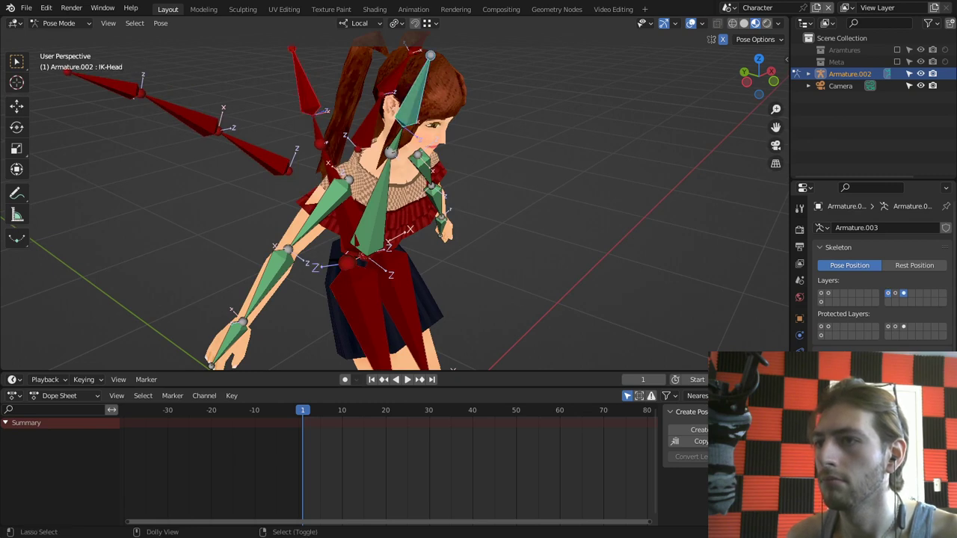
{"action": "key", "text": "ctrl+shift+c"}
{"action": "left_click", "coordinate": [305, 85]}
{"action": "key", "text": "ctrl+z"}
Step: Add a Copy Transforms constraint to the Mech head bone targeting IK-Head
{"action": "right_click", "coordinate": [305, 85]}
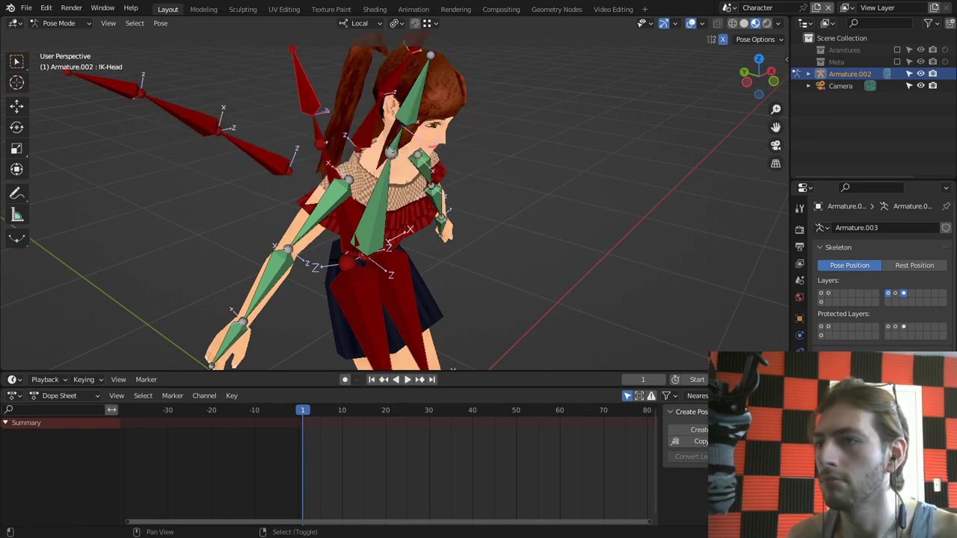
{"action": "right_click", "coordinate": [413, 99], "text": "shift"}
{"action": "key", "text": "ctrl+shift+c"}
{"action": "left_click", "coordinate": [412, 100]}
Step: Add a Copy Transforms constraint to Mech-Neck targeting the IK neck bone
{"action": "right_click", "coordinate": [318, 129]}
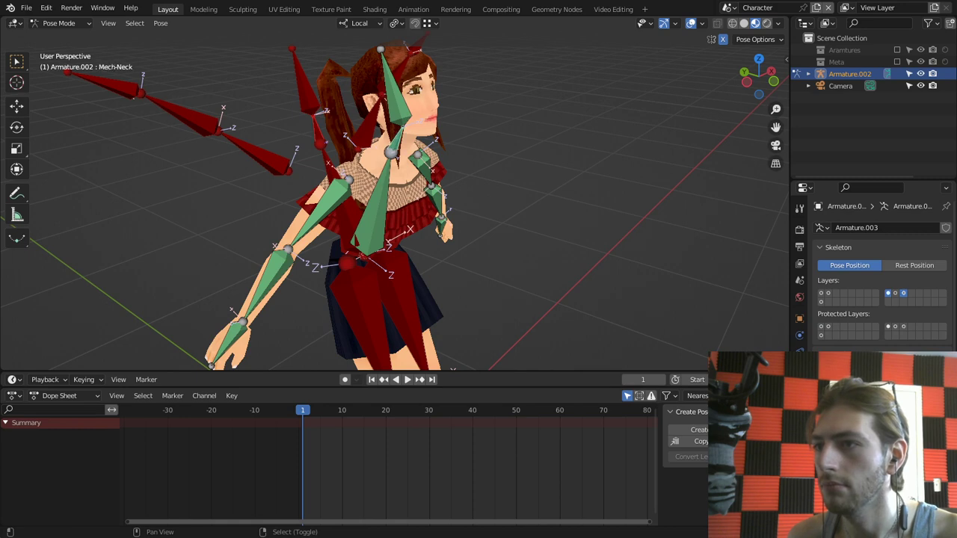
{"action": "key", "text": "ctrl+shift+c"}
{"action": "left_click", "coordinate": [393, 133]}
{"action": "middle_click_drag", "start_coordinate": [393, 133], "coordinate": [419, 119]}
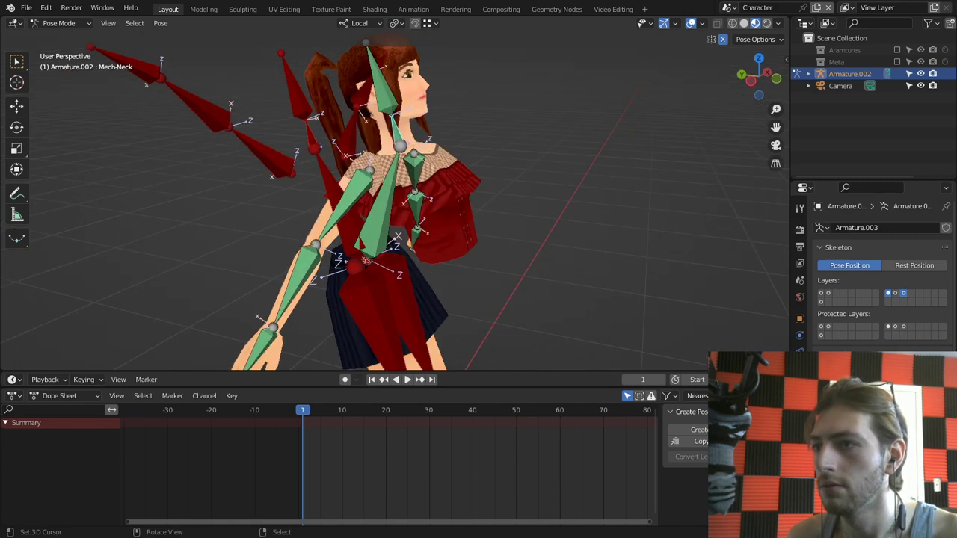
{"action": "middle_click_drag", "start_coordinate": [314, 135], "coordinate": [228, 139]}
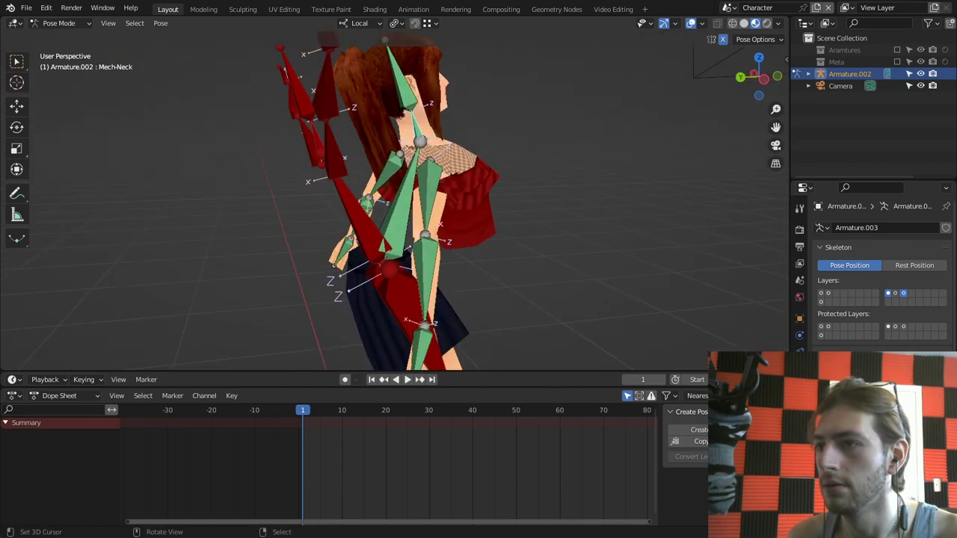
{"action": "right_click", "coordinate": [402, 205]}
{"action": "right_click", "coordinate": [356, 213], "text": "shift"}
{"action": "key", "text": "ctrl+shift+c"}
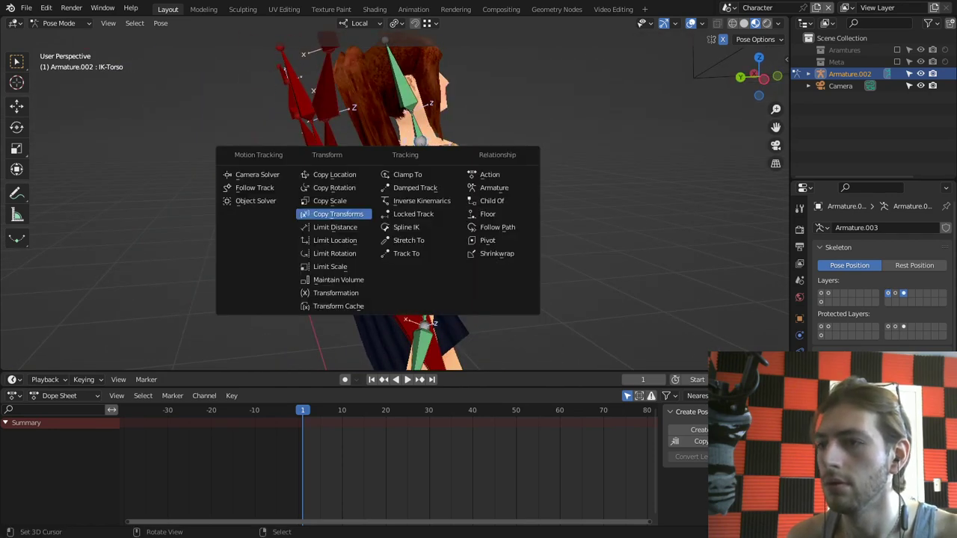
{"action": "left_click", "coordinate": [338, 214]}
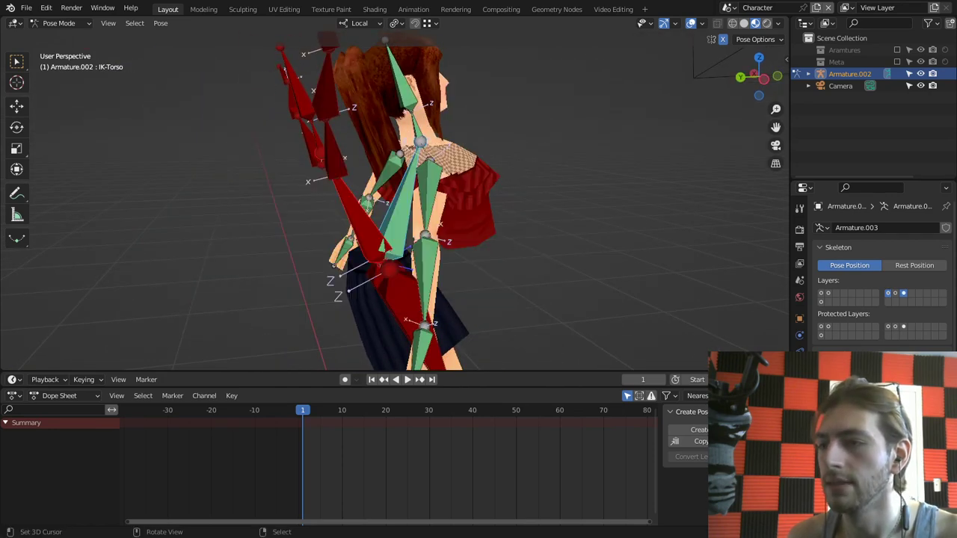
Step: Add a Copy Transforms constraint to Mech-Torso targeting IK-Torso
{"action": "right_click", "coordinate": [356, 214]}
{"action": "right_click", "coordinate": [400, 212], "text": "shift"}
{"action": "key", "text": "ctrl+shift+c"}
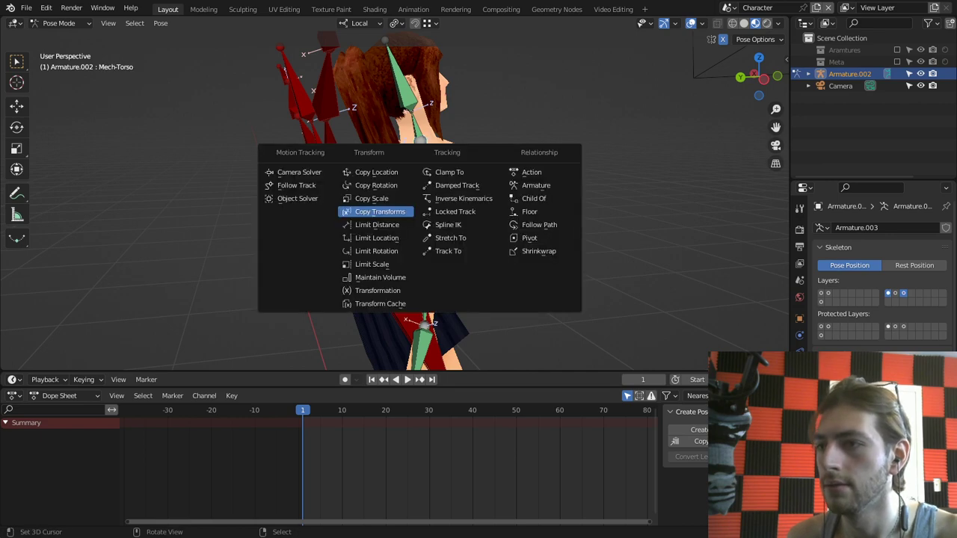
{"action": "left_click", "coordinate": [398, 211]}
{"action": "middle_click_drag", "start_coordinate": [399, 212], "coordinate": [179, 220]}
{"action": "middle_click_drag", "start_coordinate": [359, 217], "coordinate": [374, 248]}
{"action": "scroll", "coordinate": [312, 217], "scroll_direction": "up", "scroll_amount": 1}
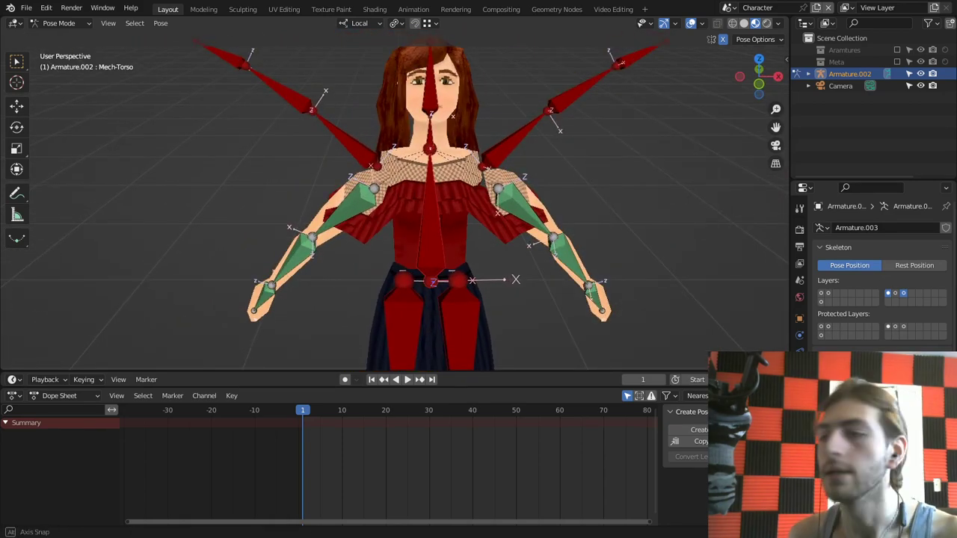
{"action": "middle_click_drag", "start_coordinate": [161, 225], "coordinate": [240, 213]}
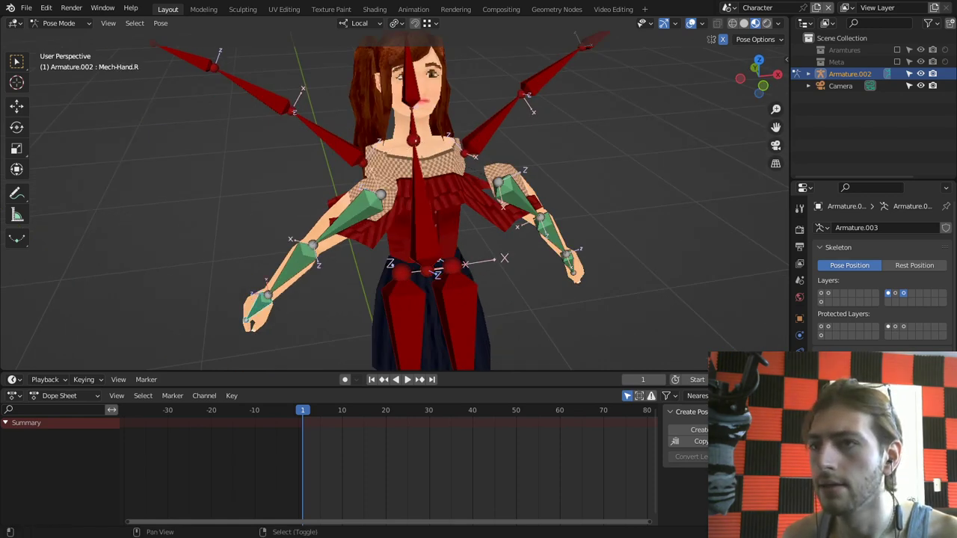
{"action": "key", "text": "ctrl+shift+c"}
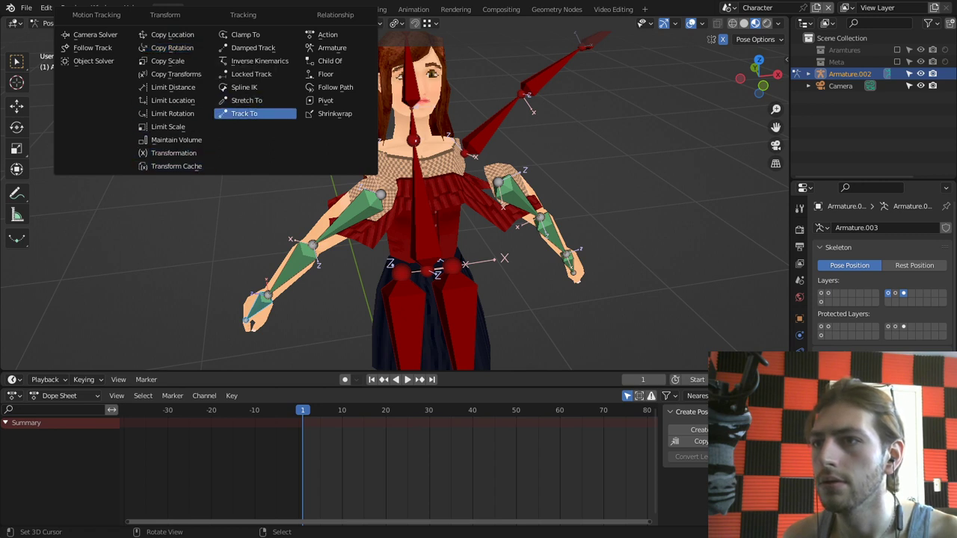
{"action": "left_click", "coordinate": [176, 74]}
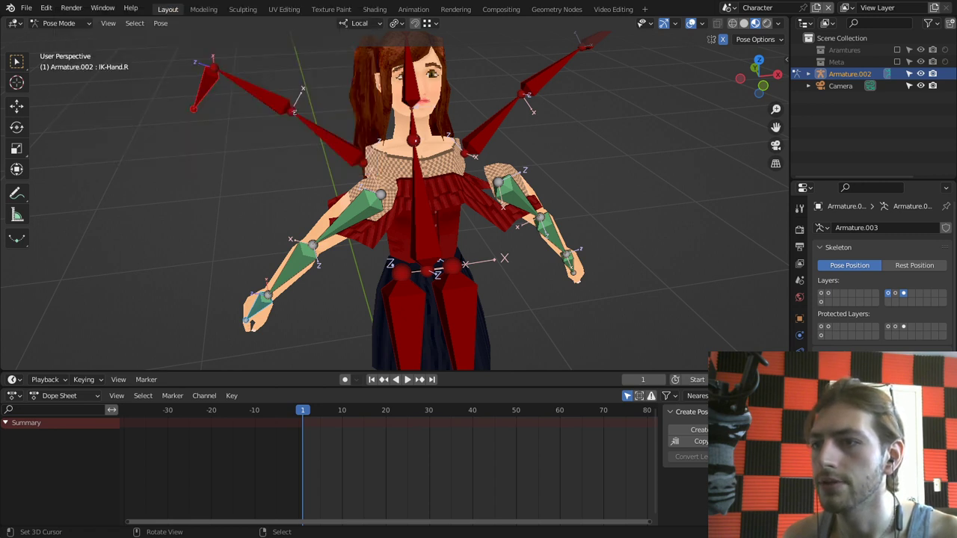
{"action": "key", "text": "ctrl+z"}
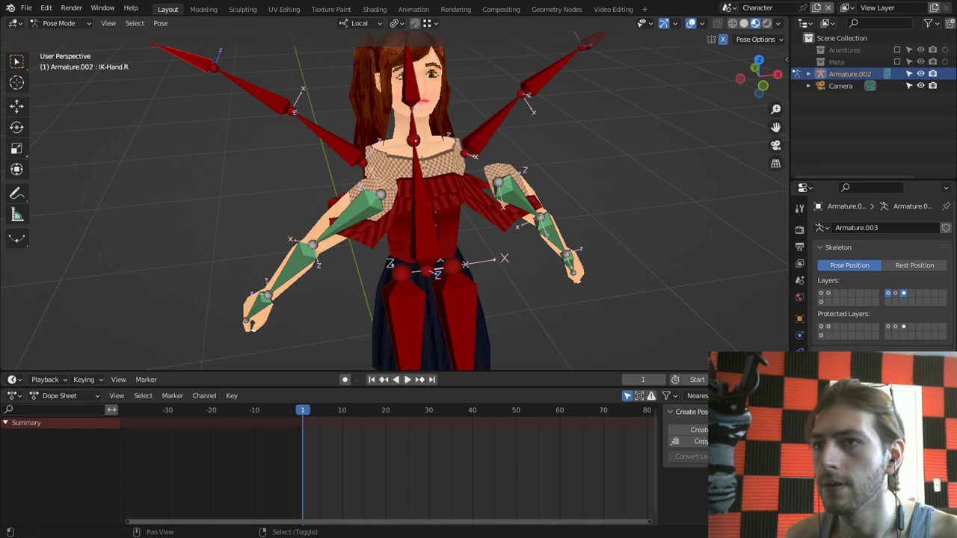
Step: Add a Copy Transforms constraint to Mech-Hand.R targeting IK-Hand.R
{"action": "left_click", "coordinate": [251, 307], "text": "shift"}
{"action": "key", "text": "ctrl+shift+c"}
{"action": "left_click", "coordinate": [248, 307]}
Step: Add a Copy Transforms constraint to Mech-LowerArm.R targeting IK-LowerArm.R
{"action": "left_click", "coordinate": [253, 90]}
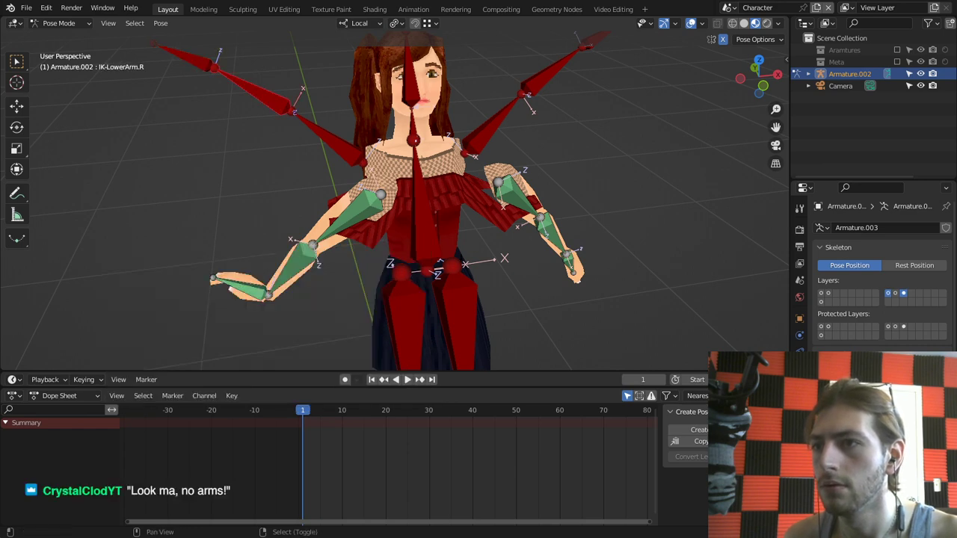
{"action": "left_click", "coordinate": [287, 266], "text": "shift"}
{"action": "key", "text": "ctrl+shift+c"}
{"action": "left_click", "coordinate": [273, 265]}
Step: Add a Copy Transforms constraint to Mech-UpperArm.R targeting IK-UpperArm.R
{"action": "left_click", "coordinate": [327, 137]}
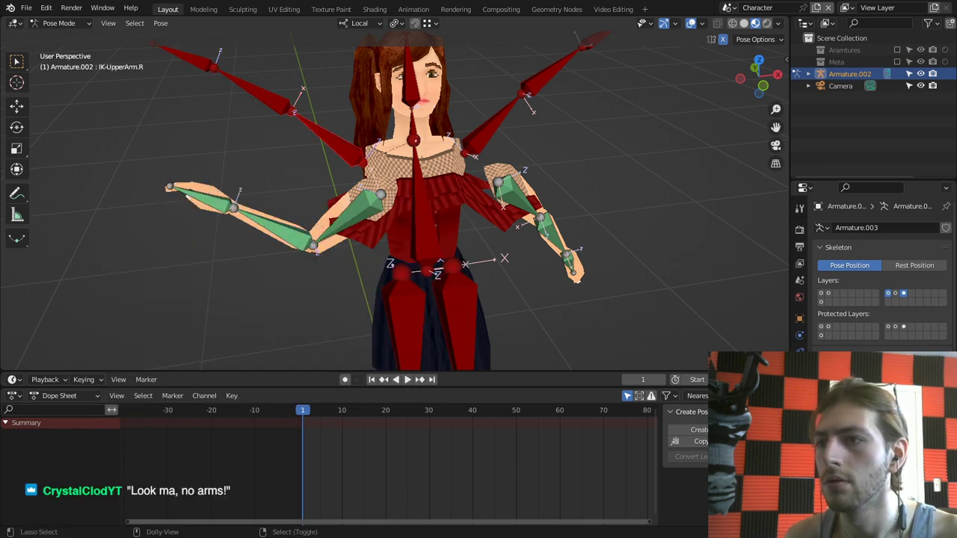
{"action": "left_click", "coordinate": [336, 223], "text": "shift"}
{"action": "key", "text": "ctrl+shift+c"}
{"action": "left_click", "coordinate": [327, 220]}
Step: Add a Copy Transforms constraint to Mech-Hand.L targeting IK-Hand.L
{"action": "middle_click_drag", "start_coordinate": [388, 216], "coordinate": [340, 217]}
{"action": "left_click", "coordinate": [546, 147]}
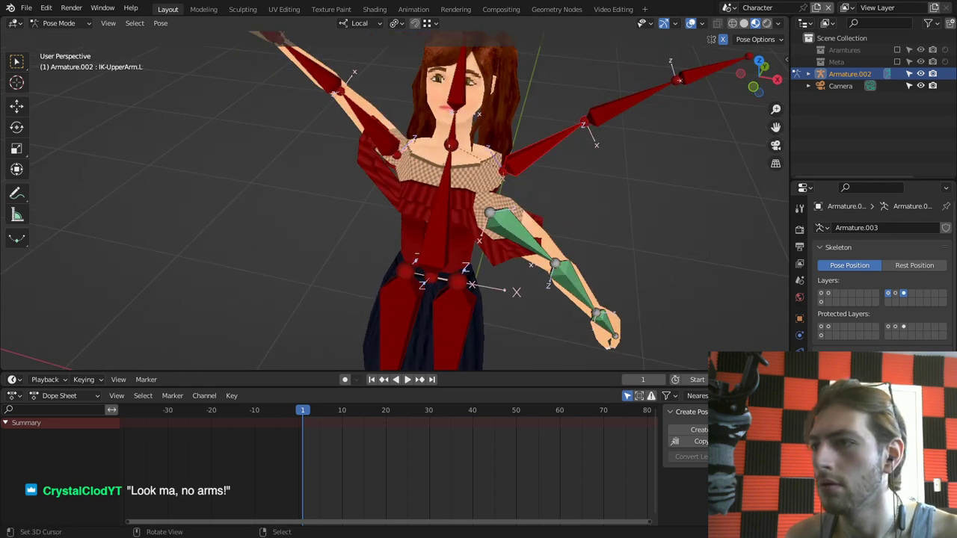
{"action": "middle_click_drag", "start_coordinate": [684, 76], "coordinate": [613, 57], "text": "shift"}
{"action": "right_click", "coordinate": [626, 47]}
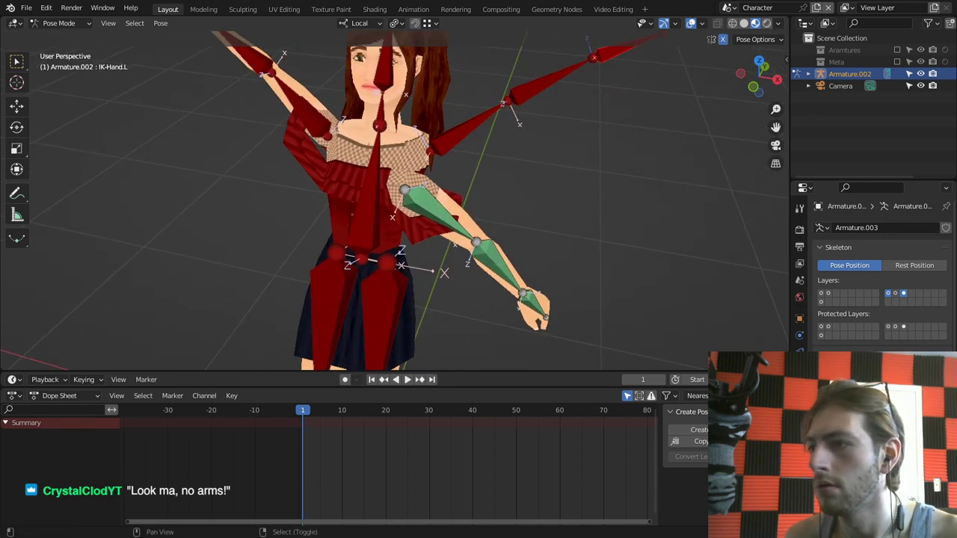
{"action": "left_click", "coordinate": [505, 283]}
{"action": "key", "text": "shift+ctrl+c"}
{"action": "left_click", "coordinate": [507, 312]}
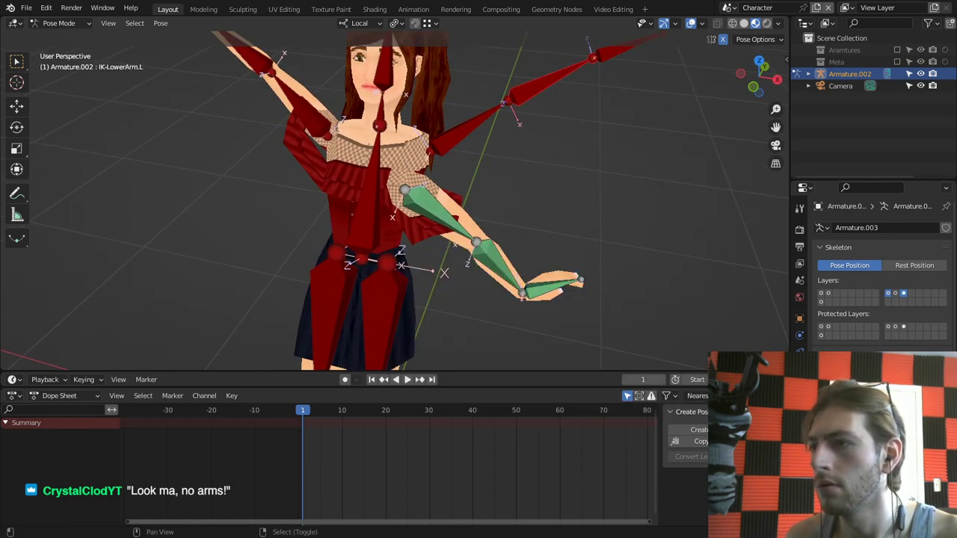
Step: Add a Copy Transforms constraint to Mech-LowerArm.L targeting IK-LowerArm.L
{"action": "right_click", "coordinate": [496, 268], "text": "shift"}
{"action": "scroll", "coordinate": [396, 172], "scroll_direction": "down", "scroll_amount": 13}
{"action": "scroll", "coordinate": [396, 198], "scroll_direction": "up", "scroll_amount": 5}
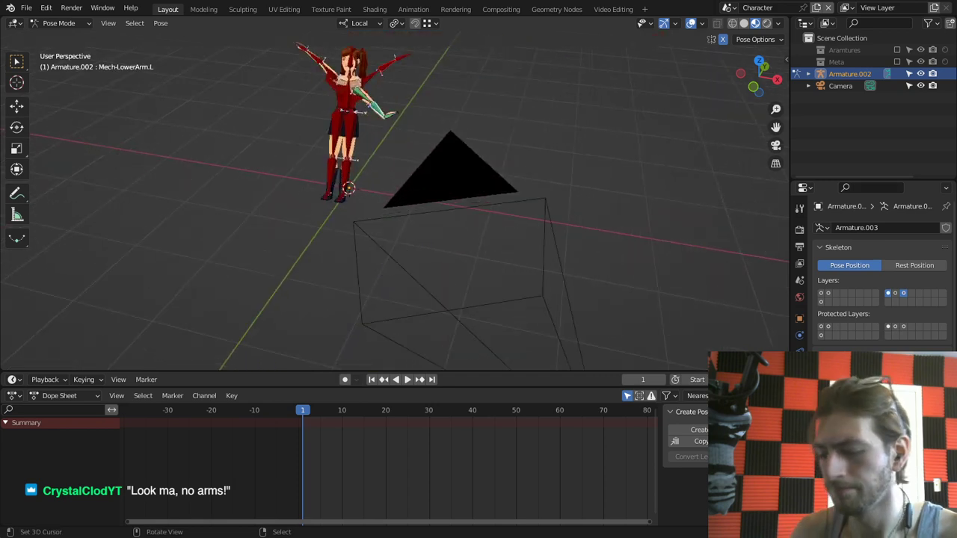
{"action": "scroll", "coordinate": [381, 65], "scroll_direction": "up", "scroll_amount": 9}
{"action": "key", "text": "shift+ctrl+c"}
{"action": "left_click", "coordinate": [434, 222]}
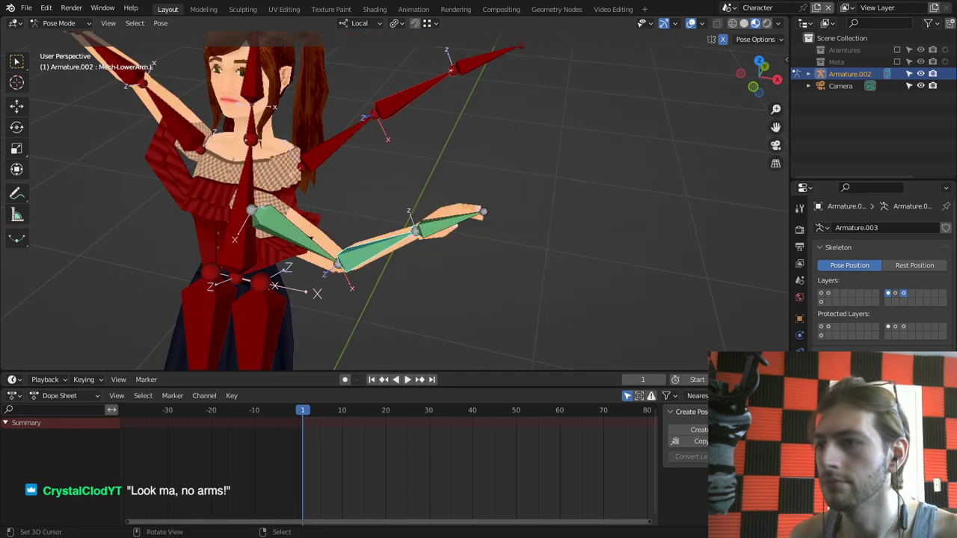
Step: Add a Copy Transforms constraint to Mech-UpperArm.L targeting IK-UpperArm.L
{"action": "right_click", "coordinate": [336, 144]}
{"action": "right_click", "coordinate": [287, 233], "text": "shift"}
{"action": "key", "text": "shift+ctrl+c"}
{"action": "left_click", "coordinate": [286, 236]}
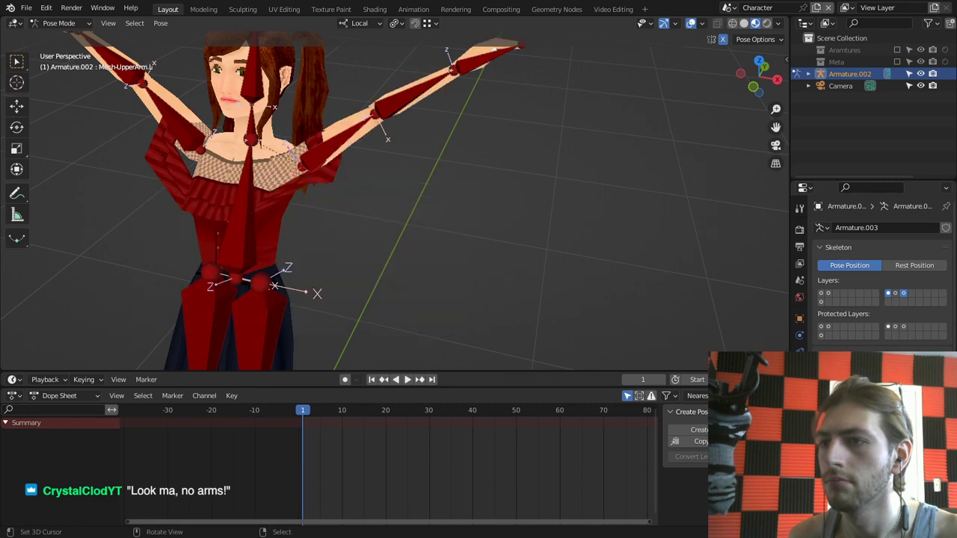
Step: Clear the rotations of the posed IK bones
{"action": "middle_click_drag", "start_coordinate": [288, 237], "coordinate": [385, 199], "text": "shift"}
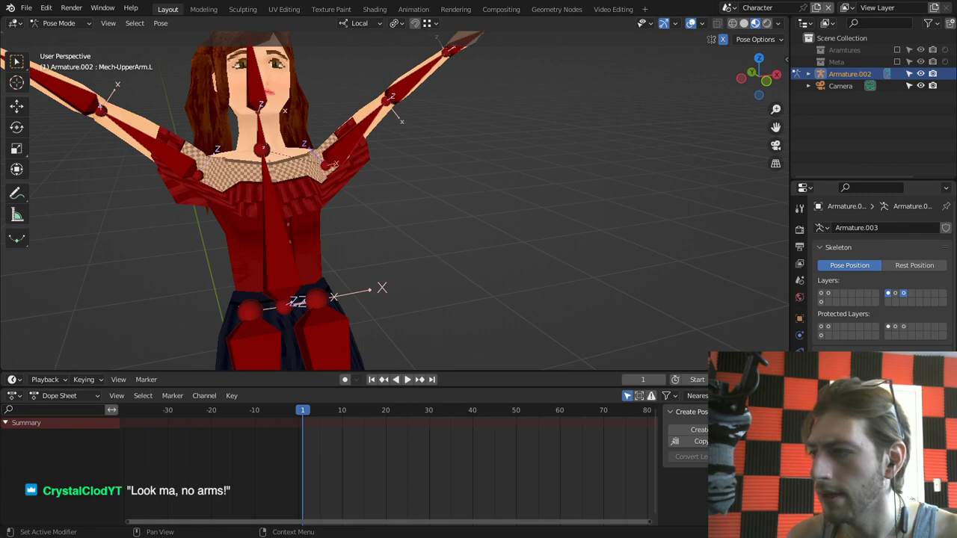
{"action": "key", "text": "alt+r"}
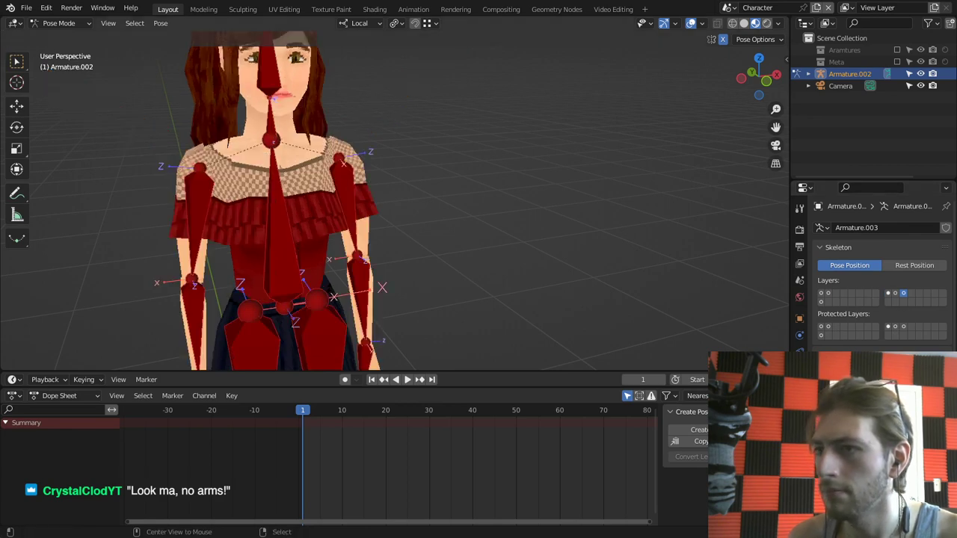
Step: Test-rotate the IK-Neck bone about its local X axis to check the mesh deformation, then cancel the rotation
{"action": "right_click", "coordinate": [286, 255]}
{"action": "middle_click_drag", "start_coordinate": [286, 254], "coordinate": [363, 258]}
{"action": "key", "text": "r"}
{"action": "key", "text": "x"}
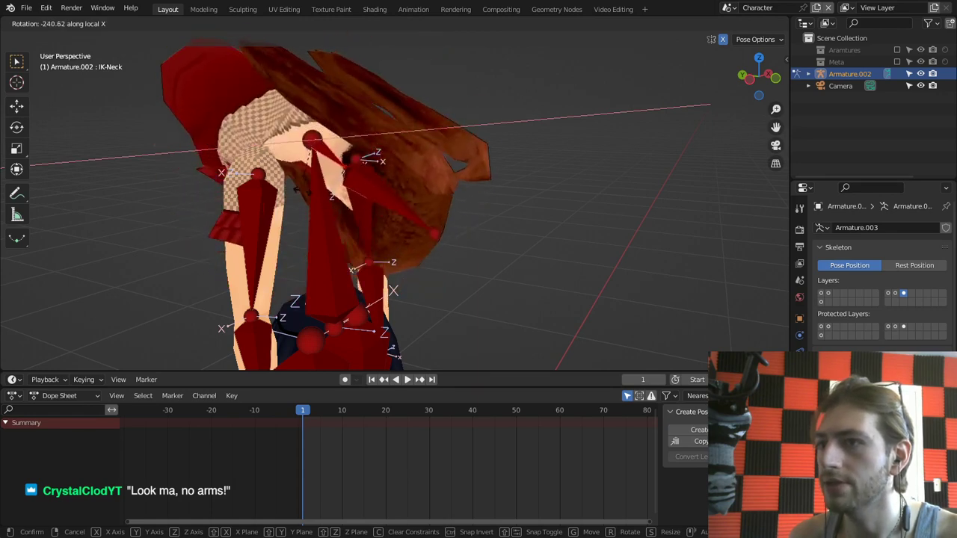
{"action": "key", "text": "Escape"}
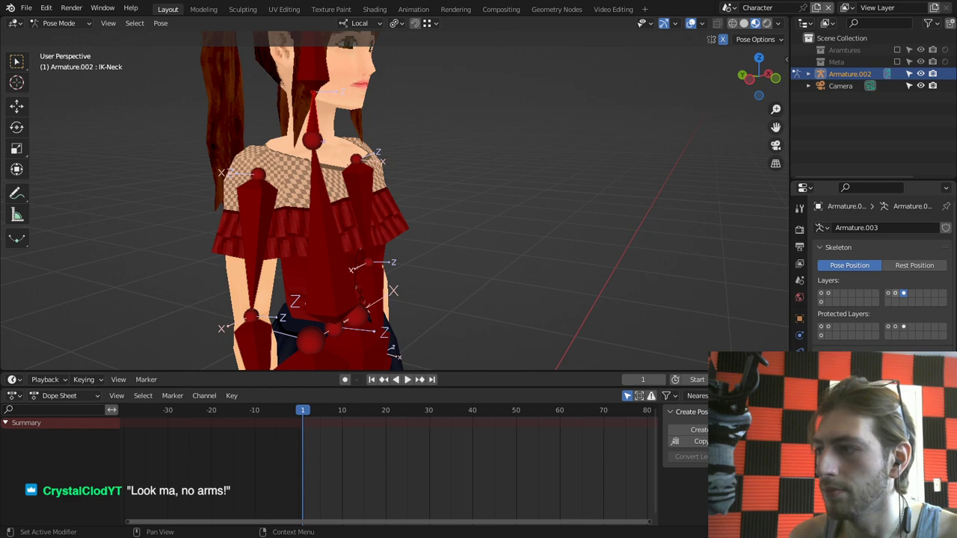
Step: Examine the torso area of the character mesh in Edit Mode
{"action": "key", "text": "ctrl+Tab"}
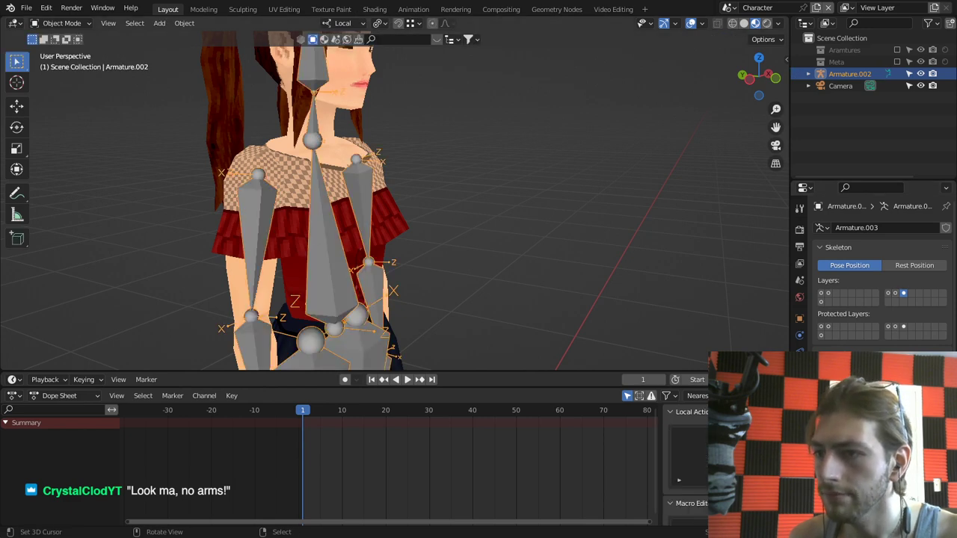
{"action": "key", "text": "Tab"}
{"action": "key", "text": "ctrl+Tab"}
{"action": "left_click", "coordinate": [596, 265]}
{"action": "right_click", "coordinate": [392, 217]}
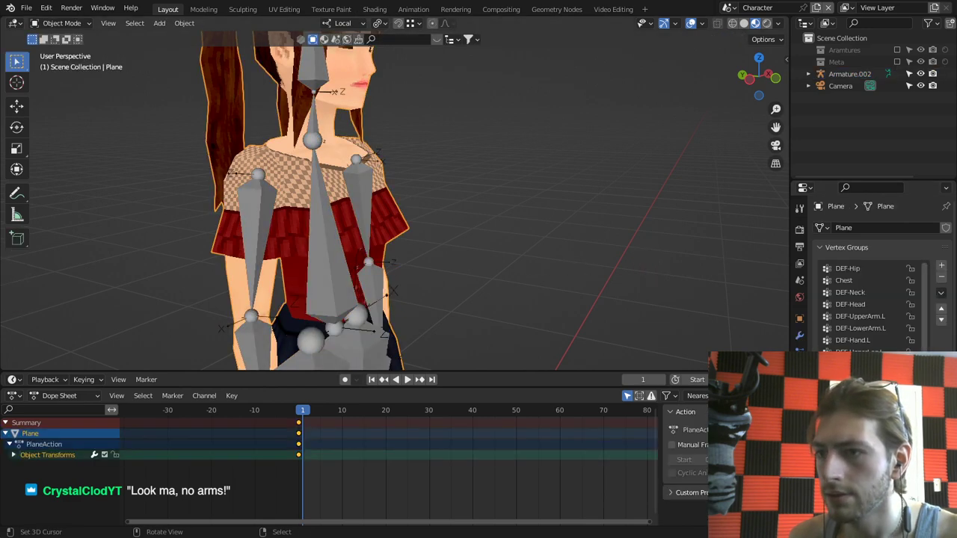
{"action": "key", "text": "Tab"}
{"action": "mouse_move", "coordinate": [393, 217]}
{"action": "middle_mouse_down"}
{"action": "mouse_move", "coordinate": [340, 183]}
{"action": "mouse_move", "coordinate": [340, 200]}
{"action": "mouse_move", "coordinate": [380, 226]}
{"action": "middle_mouse_up"}
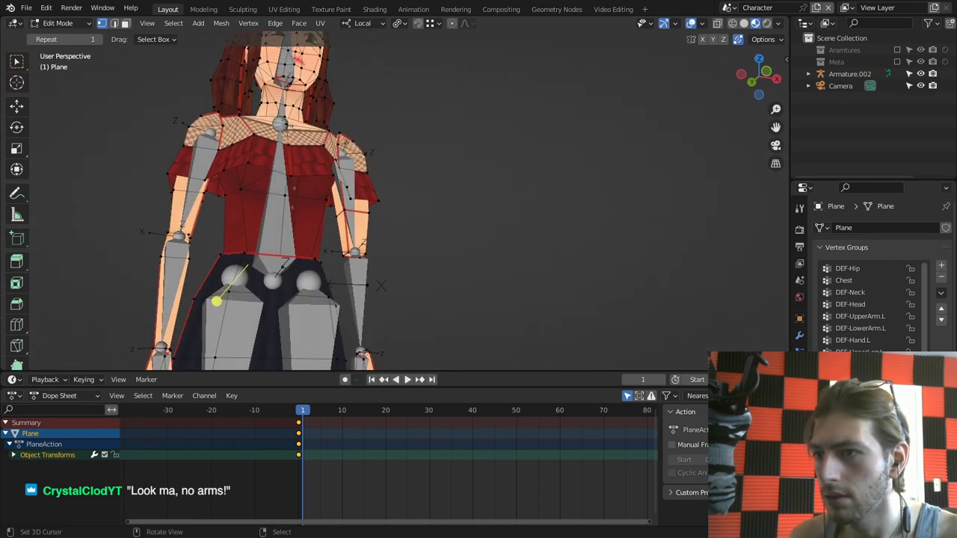
Step: Test-rotate the IK-Torso bone in Pose Mode to check how the upper body follows, and cancel the rotation
{"action": "key", "text": "Tab"}
{"action": "right_click", "coordinate": [349, 214]}
{"action": "key", "text": "ctrl+Tab"}
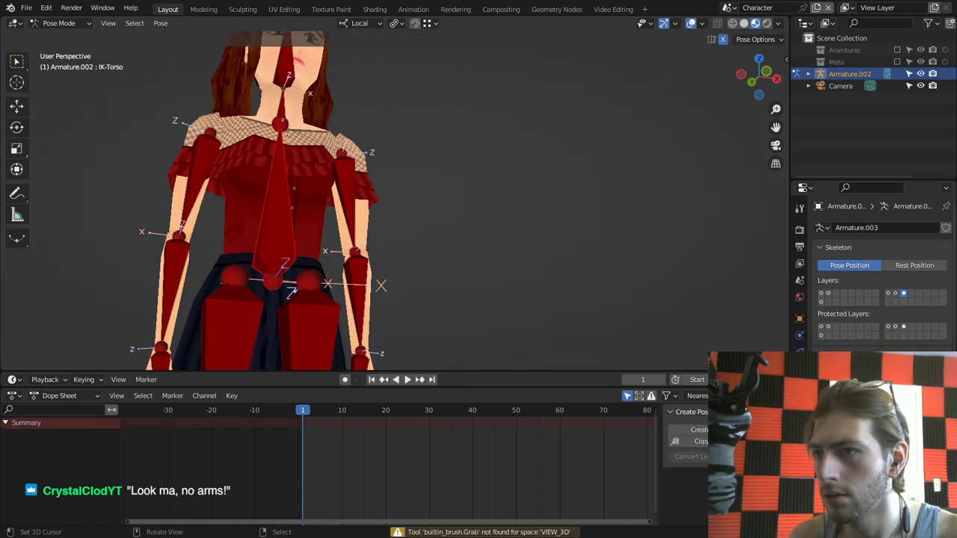
{"action": "key", "text": "r"}
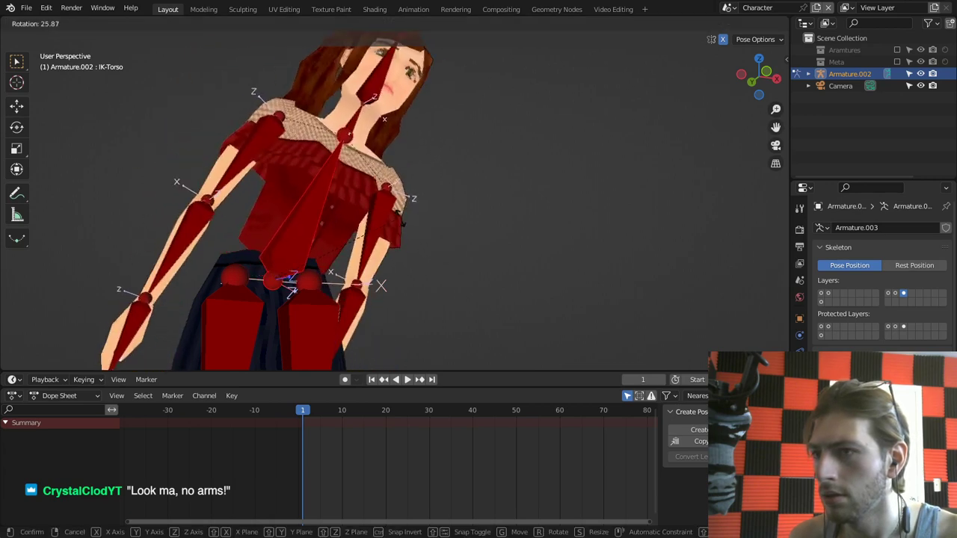
{"action": "key", "text": "Escape"}
Step: Open the character mesh in Edit Mode with face selection active
{"action": "key", "text": "Tab"}
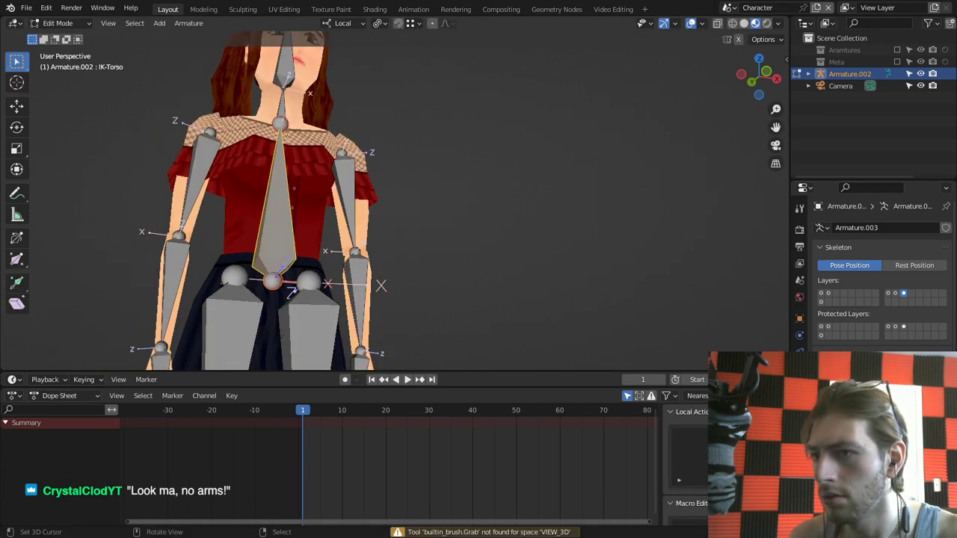
{"action": "key", "text": "Tab"}
{"action": "key", "text": "ctrl+Tab"}
{"action": "right_click", "coordinate": [313, 216]}
{"action": "key", "text": "Tab"}
{"action": "key", "text": "3"}
{"action": "key", "text": "space"}
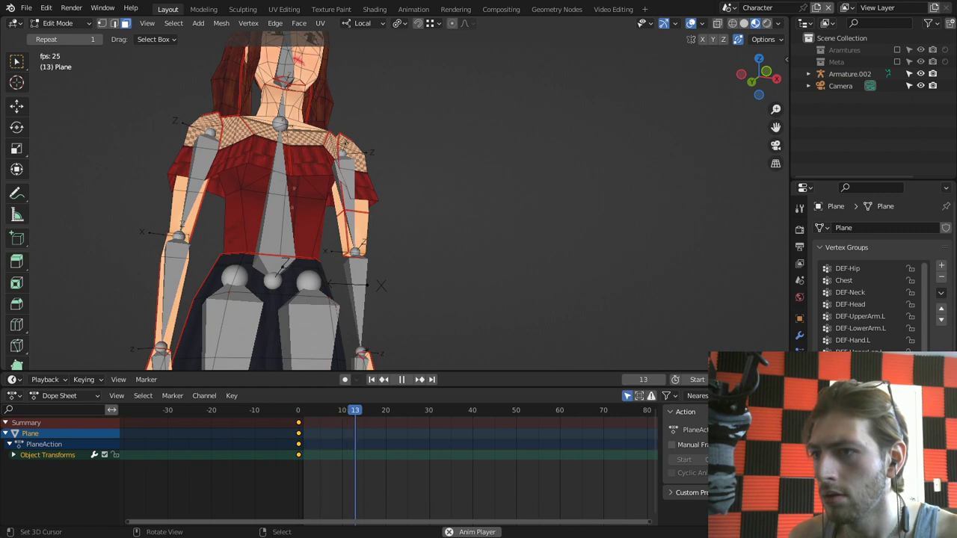
{"action": "key", "text": "space"}
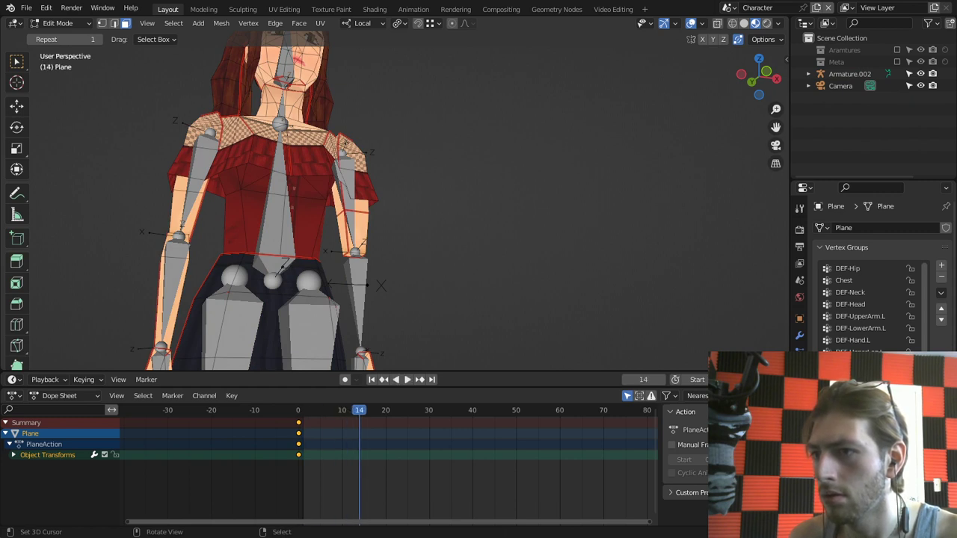
Step: Select the face loop around the waist and inspect the vertex weights of a vertex on its upper edge
{"action": "right_click", "coordinate": [314, 219], "text": "alt"}
{"action": "key", "text": "1"}
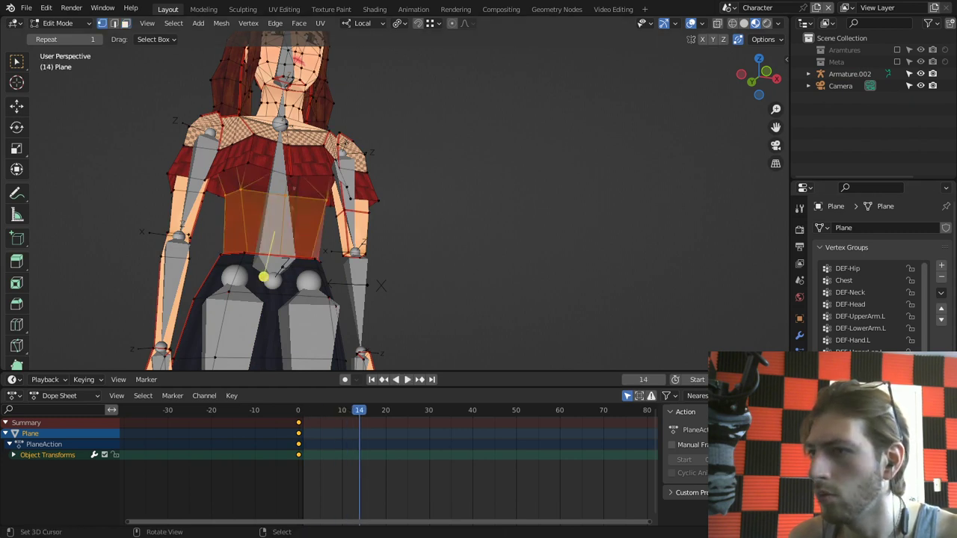
{"action": "key", "text": "n"}
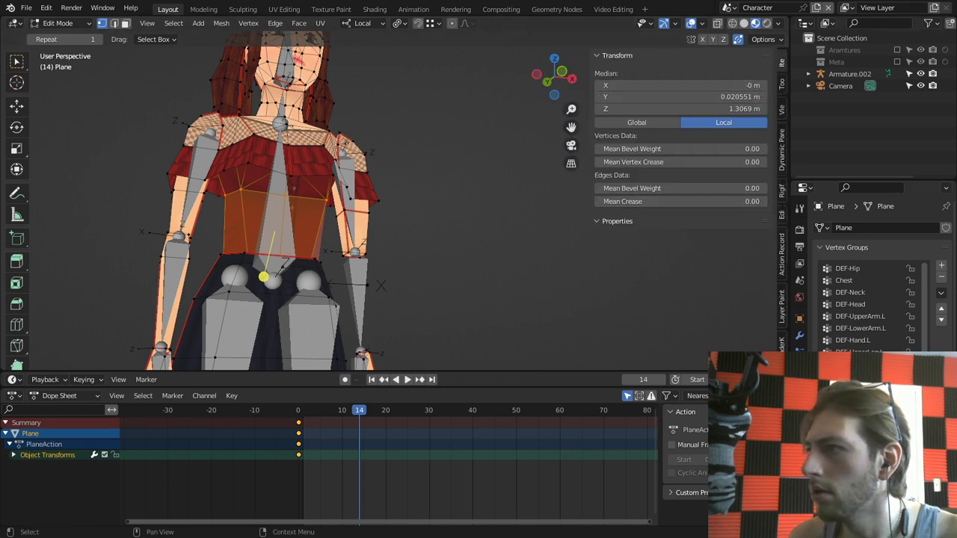
{"action": "left_click", "coordinate": [378, 209]}
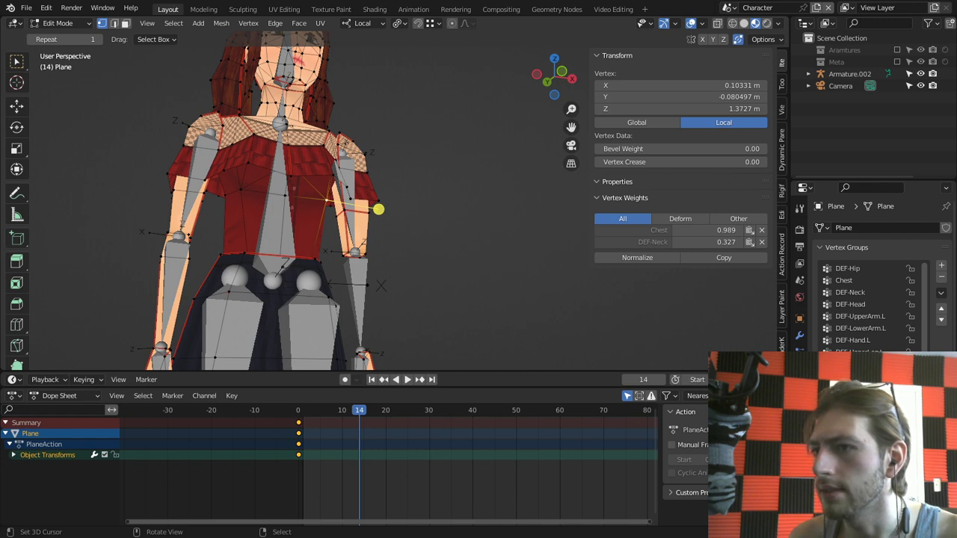
Step: Isolate the shirt by selecting its linked geometry from the waist edge loop and hiding all unselected geometry
{"action": "key", "text": "2"}
{"action": "right_click", "coordinate": [307, 258]}
{"action": "right_click", "coordinate": [307, 259], "text": "alt"}
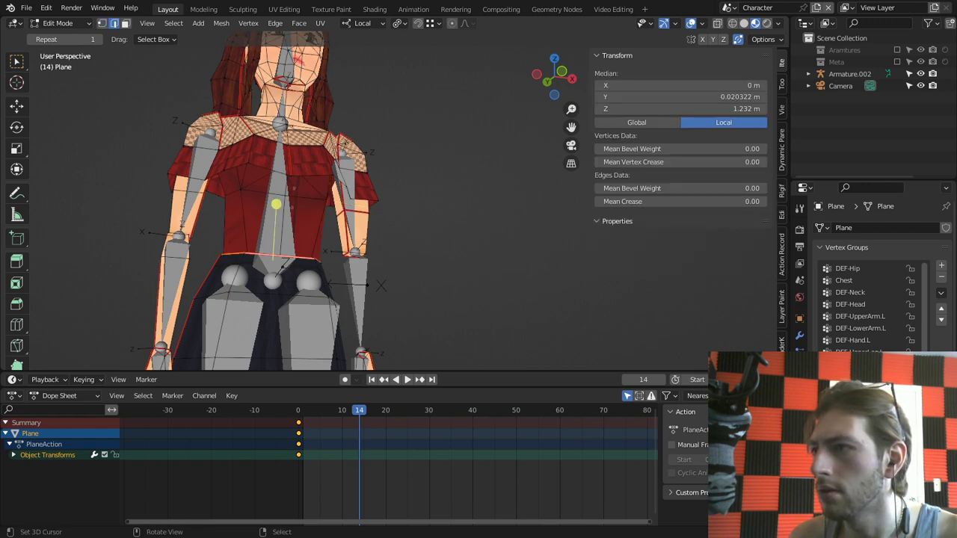
{"action": "key", "text": "1"}
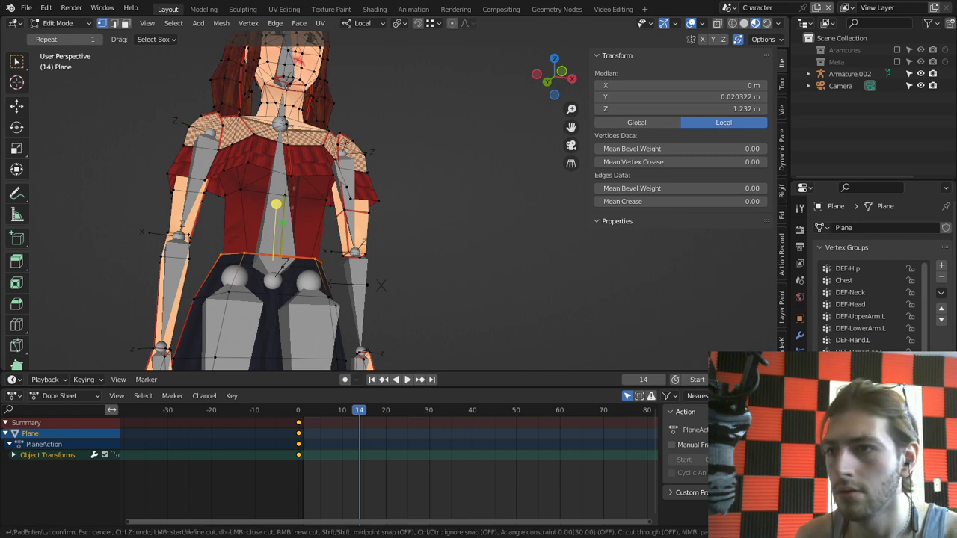
{"action": "key", "text": "l"}
{"action": "key", "text": "shift+h"}
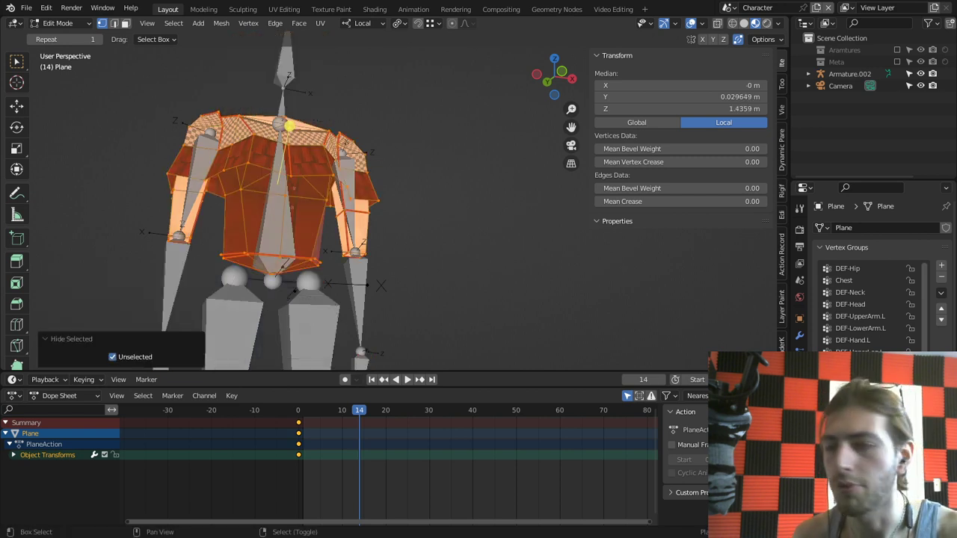
{"action": "key", "text": "alt+a"}
Step: Select the shirt's lower edge loop, with one of its vertices active to show the vertex weights
{"action": "middle_click_drag", "start_coordinate": [305, 251], "coordinate": [367, 251]}
{"action": "scroll", "coordinate": [304, 236], "scroll_direction": "up", "scroll_amount": 3}
{"action": "scroll", "coordinate": [351, 247], "scroll_direction": "up", "scroll_amount": 4}
{"action": "middle_click_drag", "start_coordinate": [359, 217], "coordinate": [310, 202]}
{"action": "key", "text": "2"}
{"action": "right_click", "coordinate": [224, 265], "text": "alt"}
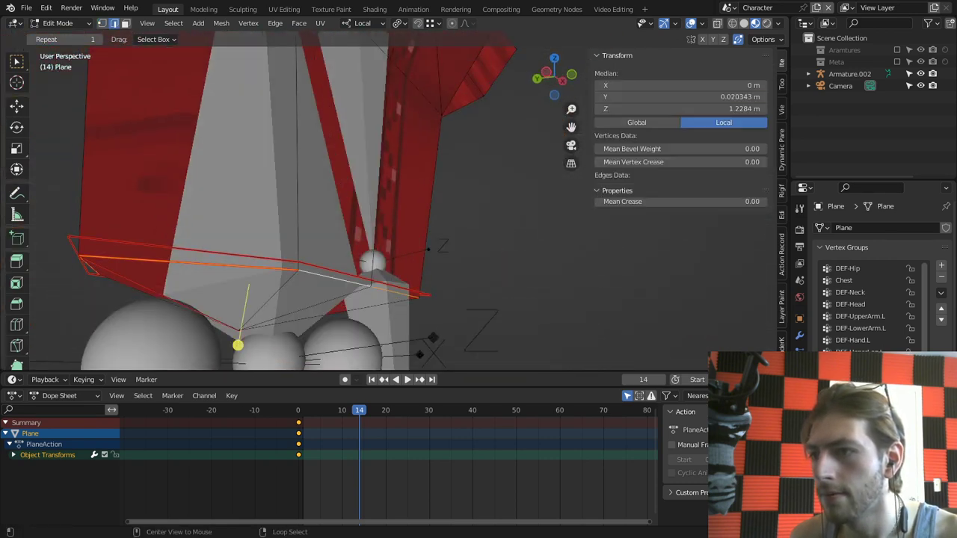
{"action": "key", "text": "1"}
{"action": "left_click", "coordinate": [299, 269]}
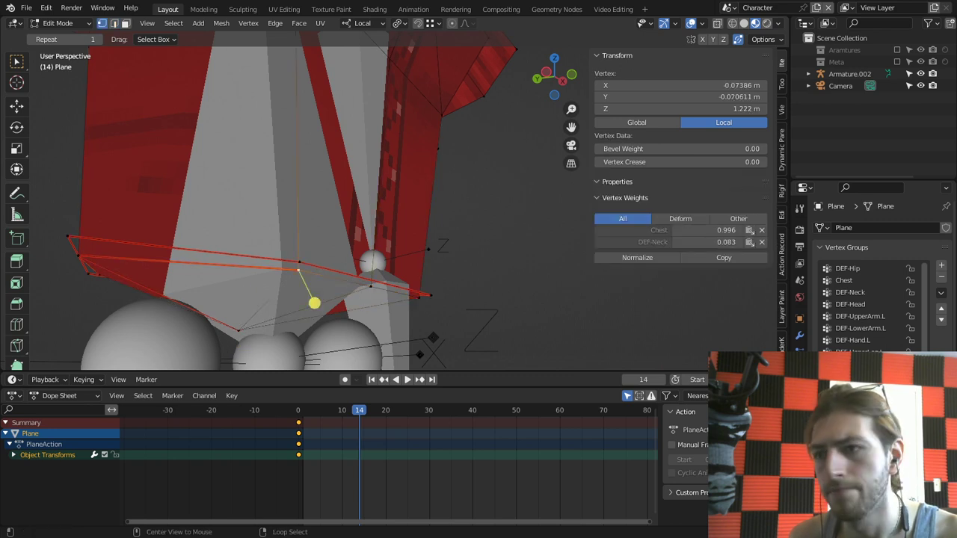
{"action": "right_click", "coordinate": [238, 342], "text": "shift"}
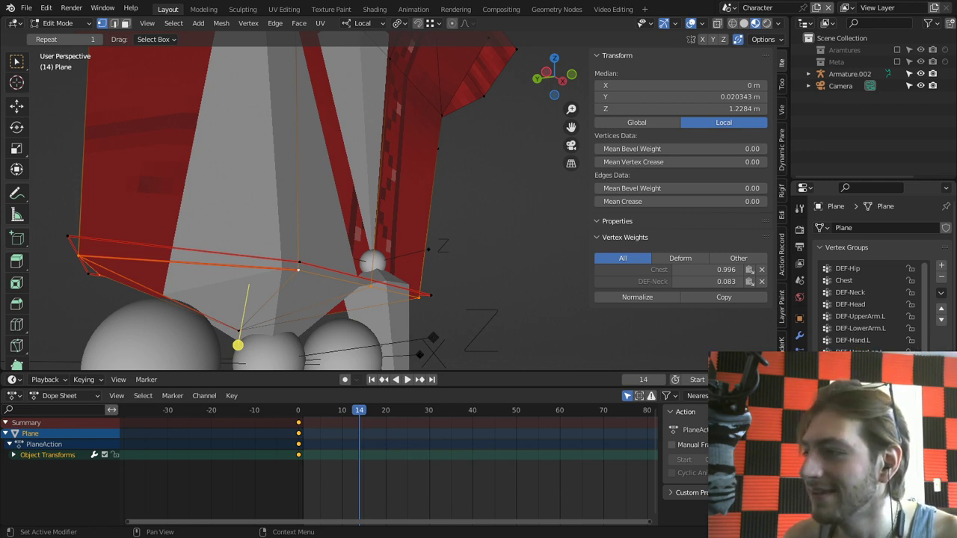
Step: Remove the DEF-Neck and Chest weights from the shirt's lower edge loop
{"action": "left_click", "coordinate": [851, 292]}
{"action": "left_click", "coordinate": [762, 282]}
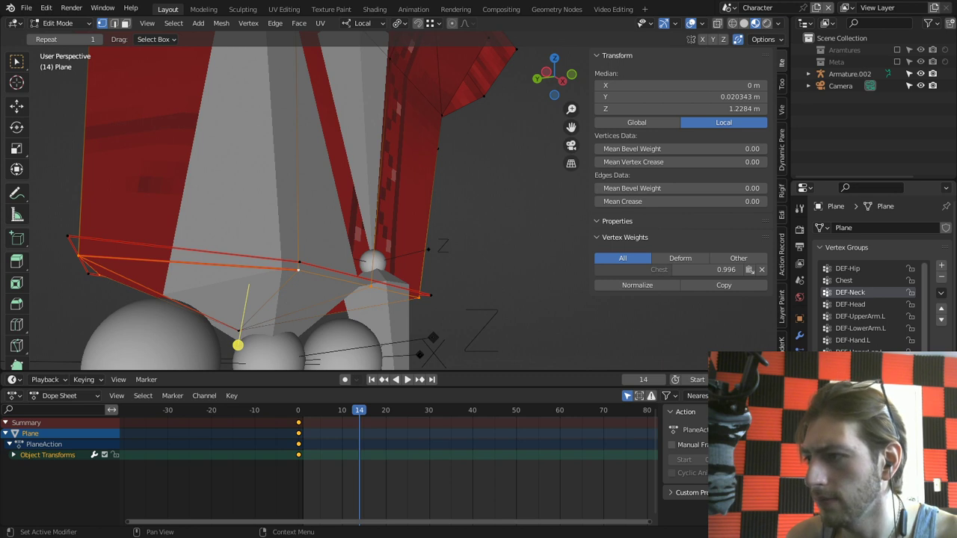
{"action": "left_click", "coordinate": [851, 280]}
{"action": "left_click", "coordinate": [762, 270]}
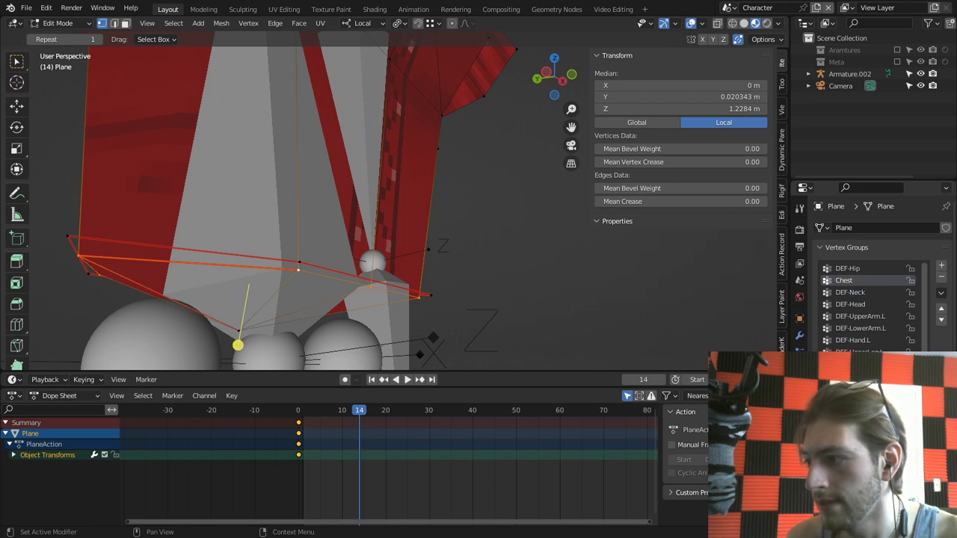
Step: Assign the shirt's lower edge loop to the DEF-Hip vertex group and leave Edit Mode
{"action": "left_click", "coordinate": [849, 268]}
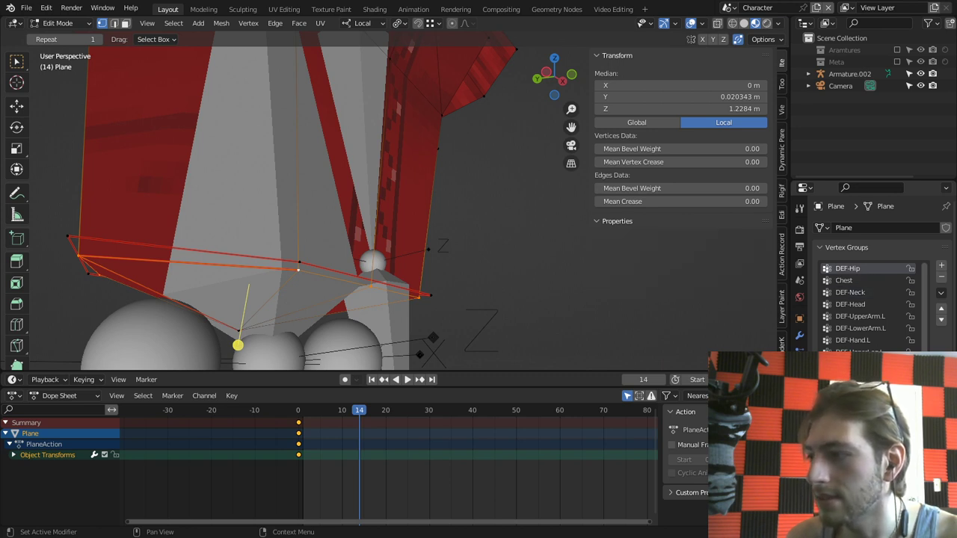
{"action": "left_click", "coordinate": [837, 397]}
{"action": "scroll", "coordinate": [395, 202], "scroll_direction": "down", "scroll_amount": 4}
{"action": "key", "text": "Tab"}
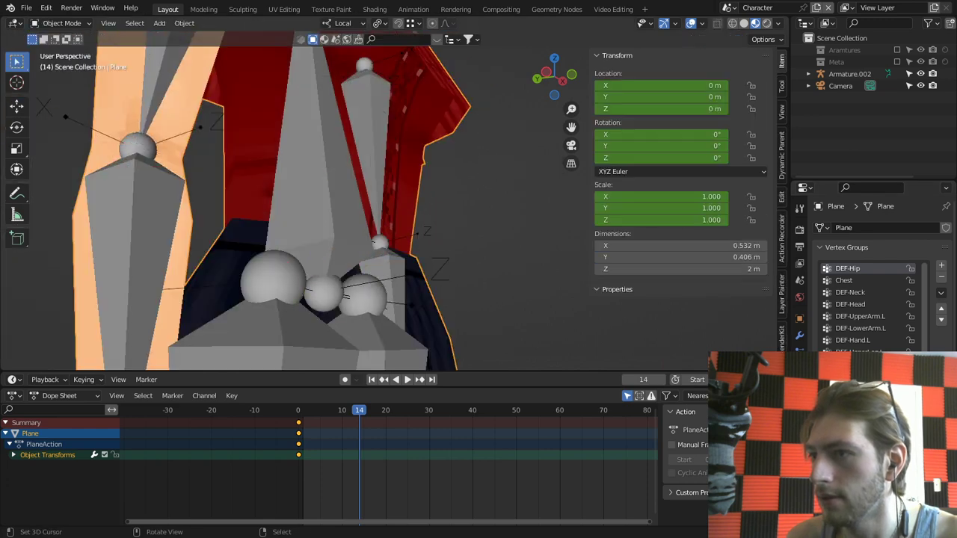
Step: Test-rotate the armature's IK-Neck bone in Pose Mode to examine how the shirt deforms, and cancel the rotation
{"action": "scroll", "coordinate": [395, 202], "scroll_direction": "down", "scroll_amount": 4}
{"action": "middle_click_drag", "start_coordinate": [359, 120], "coordinate": [362, 230], "text": "shift"}
{"action": "right_click", "coordinate": [346, 98]}
{"action": "key", "text": "ctrl+Tab"}
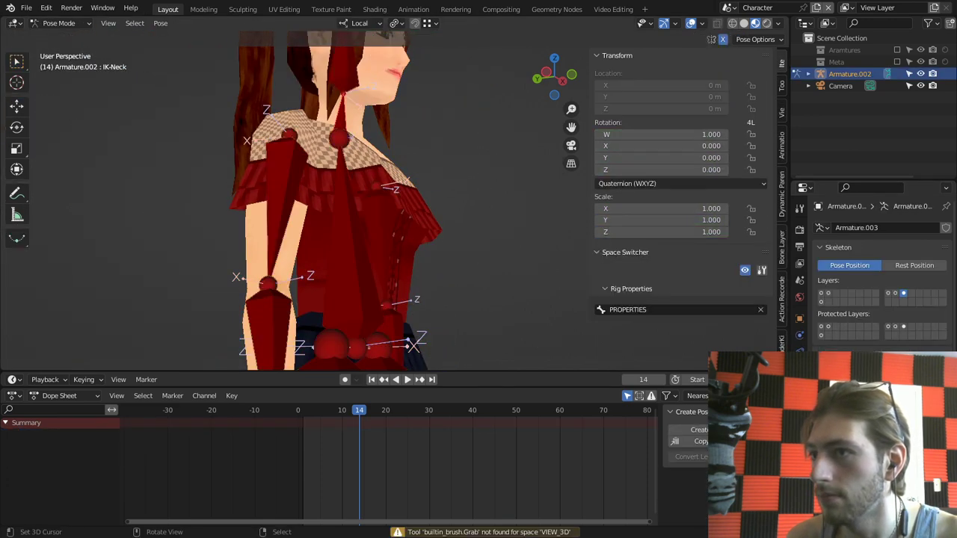
{"action": "key", "text": "r"}
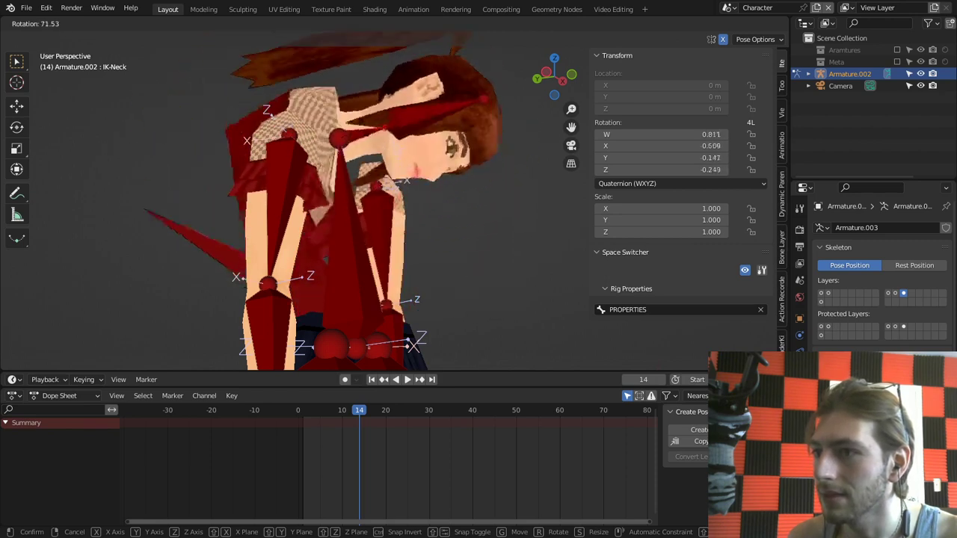
{"action": "right_click", "coordinate": [359, 109]}
Step: Switch from the armature to editing the character mesh, reveal all hidden geometry and clear the selection
{"action": "middle_click_drag", "start_coordinate": [360, 109], "coordinate": [387, 109]}
{"action": "key", "text": "Tab"}
{"action": "key", "text": "Tab"}
{"action": "key", "text": "Tab"}
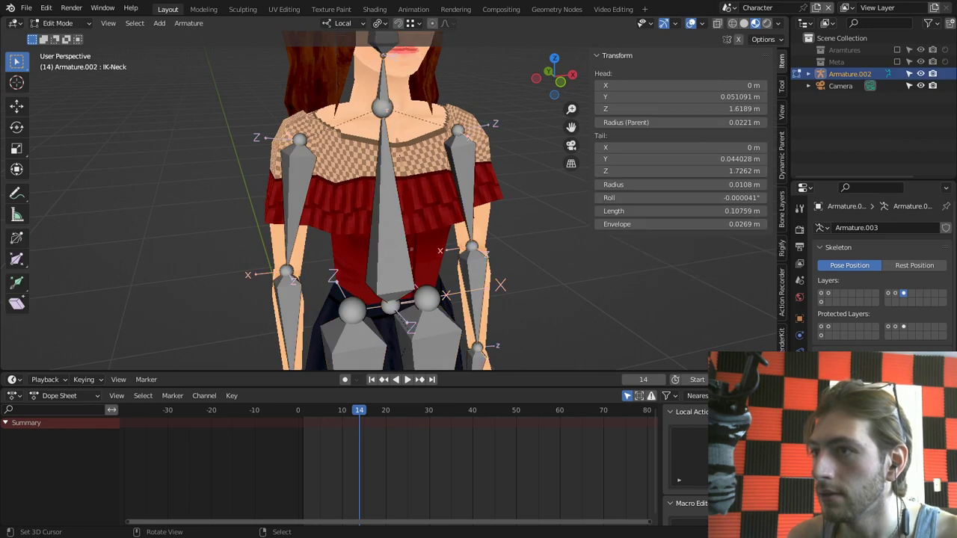
{"action": "key", "text": "ctrl+Tab"}
{"action": "key", "text": "ctrl+Tab"}
{"action": "left_click", "coordinate": [348, 110]}
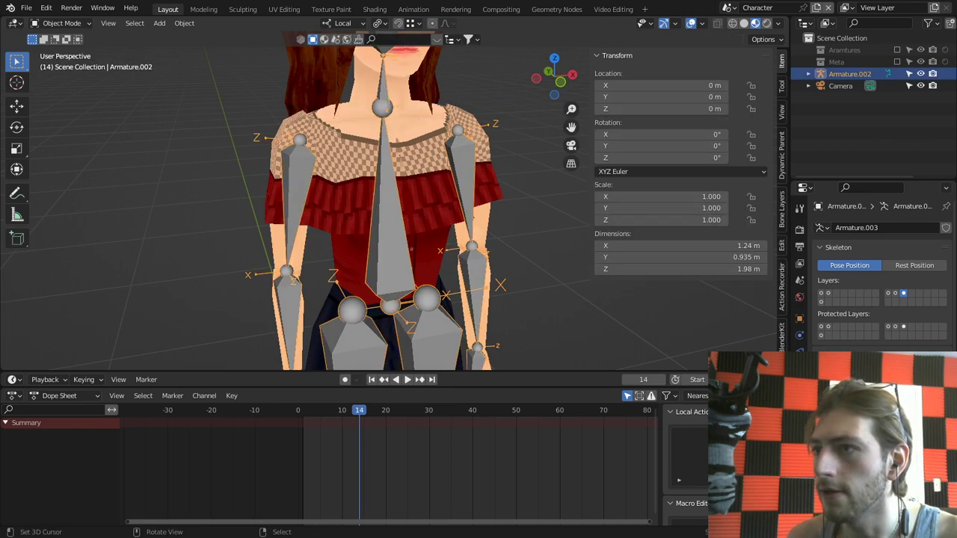
{"action": "key", "text": "Tab"}
{"action": "key", "text": "Tab"}
{"action": "right_click", "coordinate": [361, 150]}
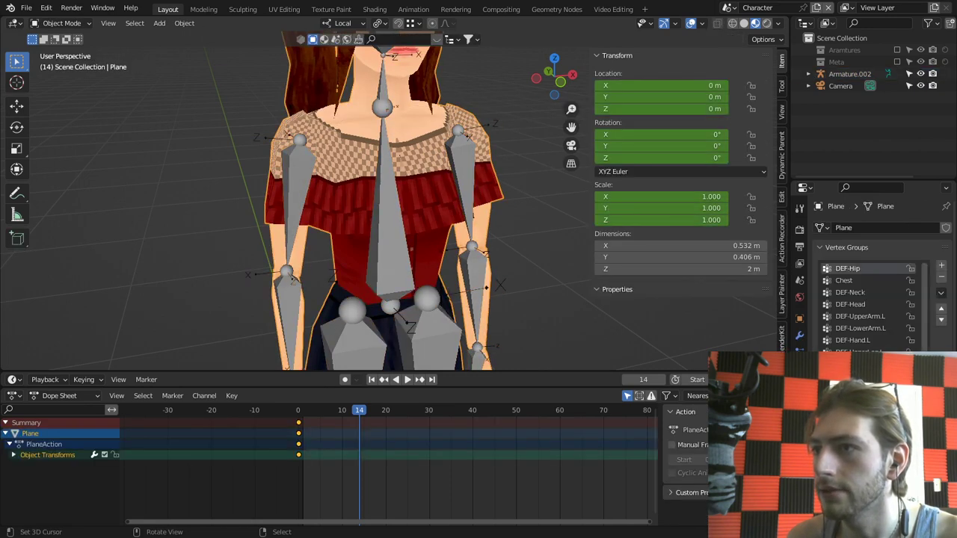
{"action": "key", "text": "Tab"}
{"action": "key", "text": "alt+h"}
{"action": "key", "text": "alt+a"}
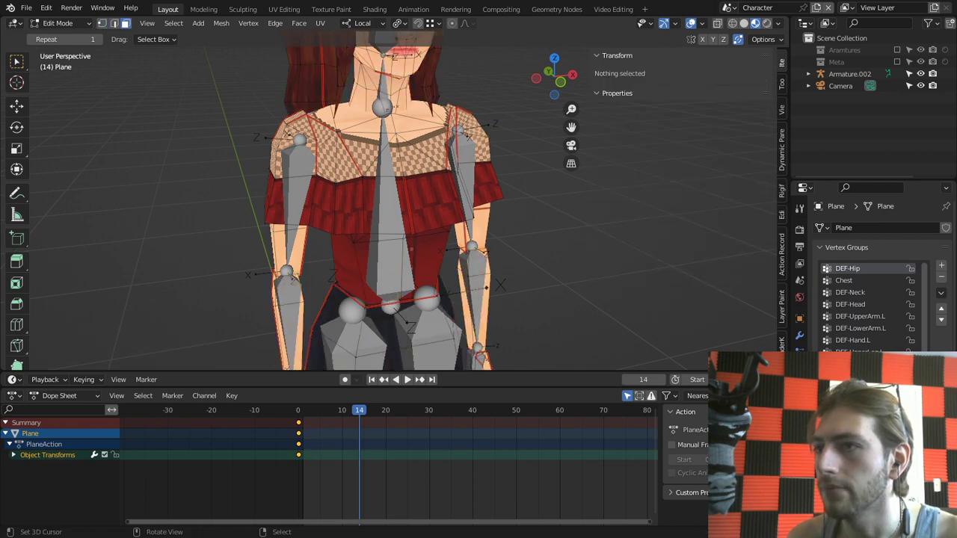
Step: Select the shirt's linked geometry delimited by seams and remove it from the DEF-Neck vertex group
{"action": "key", "text": "l"}
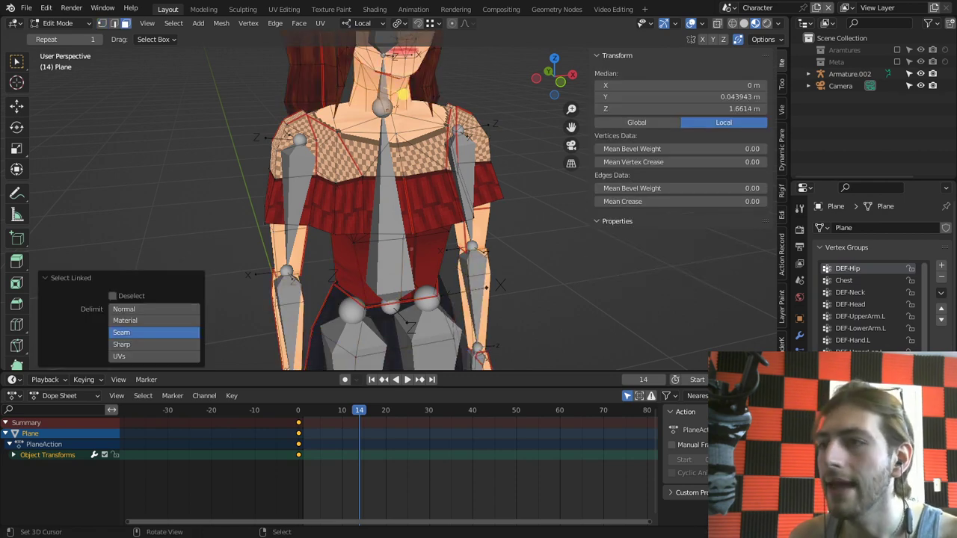
{"action": "middle_click_drag", "start_coordinate": [418, 99], "coordinate": [465, 103]}
{"action": "key", "text": "alt+a"}
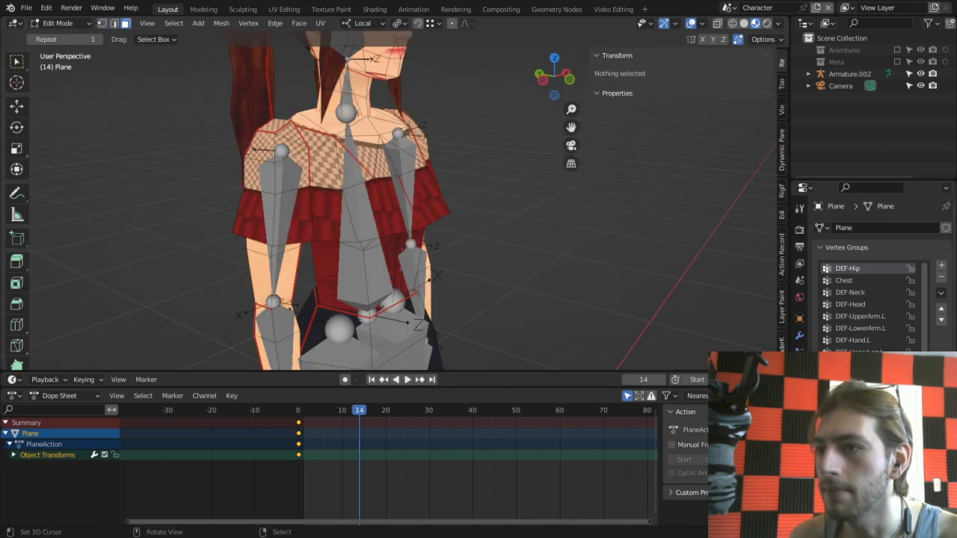
{"action": "key", "text": "l"}
{"action": "middle_click_drag", "start_coordinate": [337, 217], "coordinate": [303, 168]}
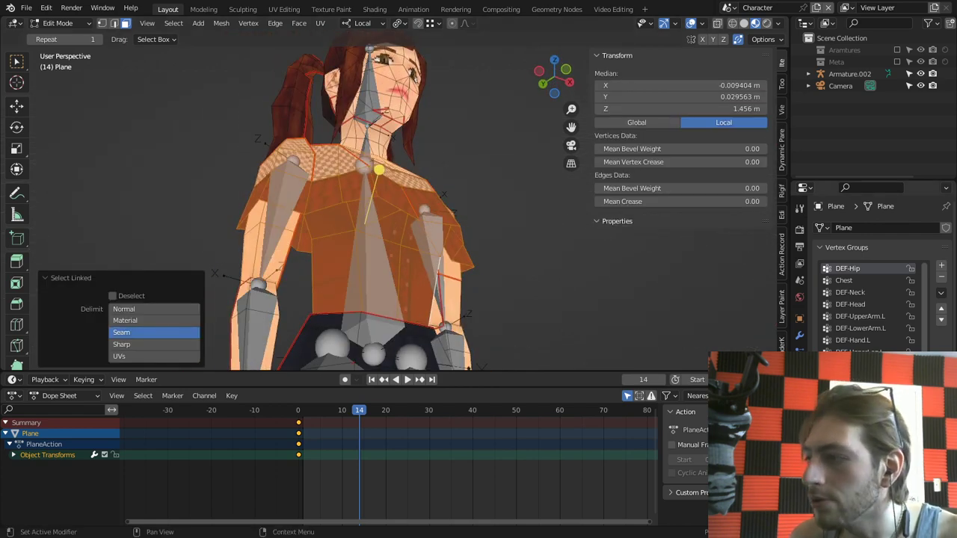
{"action": "left_click", "coordinate": [853, 293]}
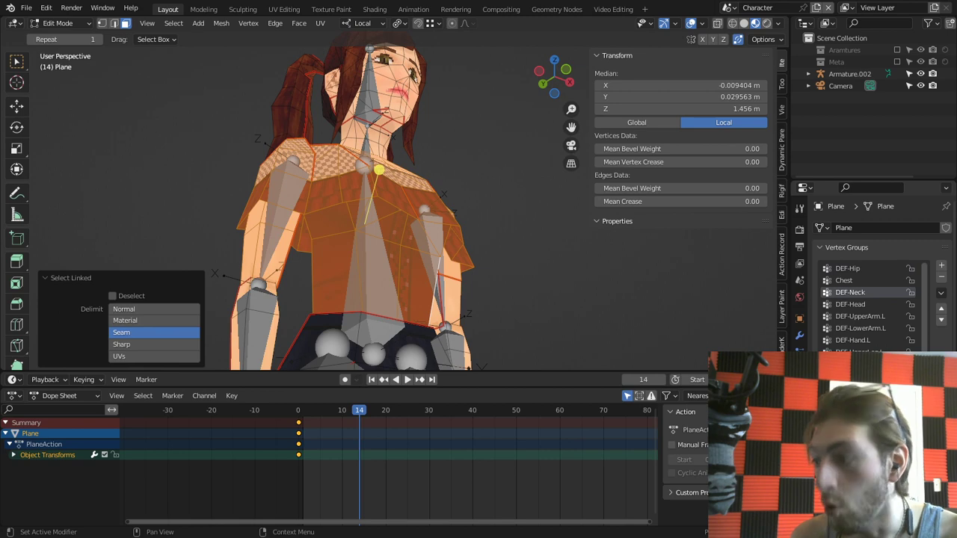
{"action": "left_click", "coordinate": [836, 383]}
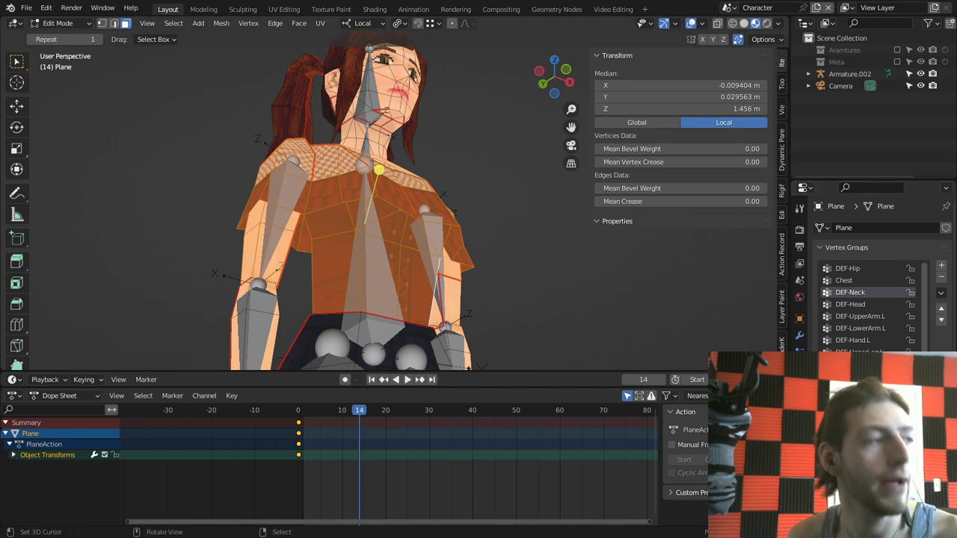
Step: Test-rotate the IK-Torso bone in Pose Mode to examine the shirt's deformation, and cancel the rotation
{"action": "key", "text": "ctrl+Tab"}
{"action": "left_click", "coordinate": [407, 218]}
{"action": "right_click", "coordinate": [430, 239]}
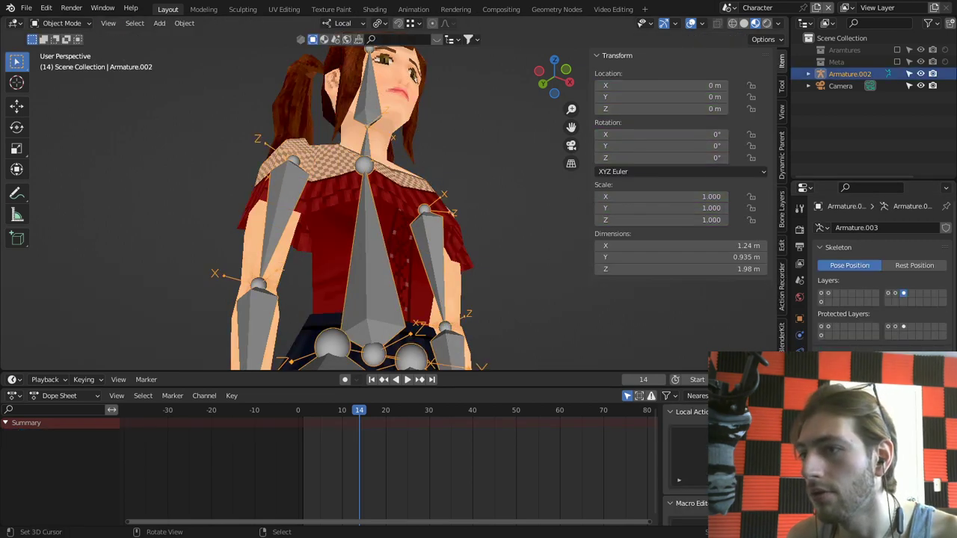
{"action": "key", "text": "ctrl+Tab"}
{"action": "key", "text": "r"}
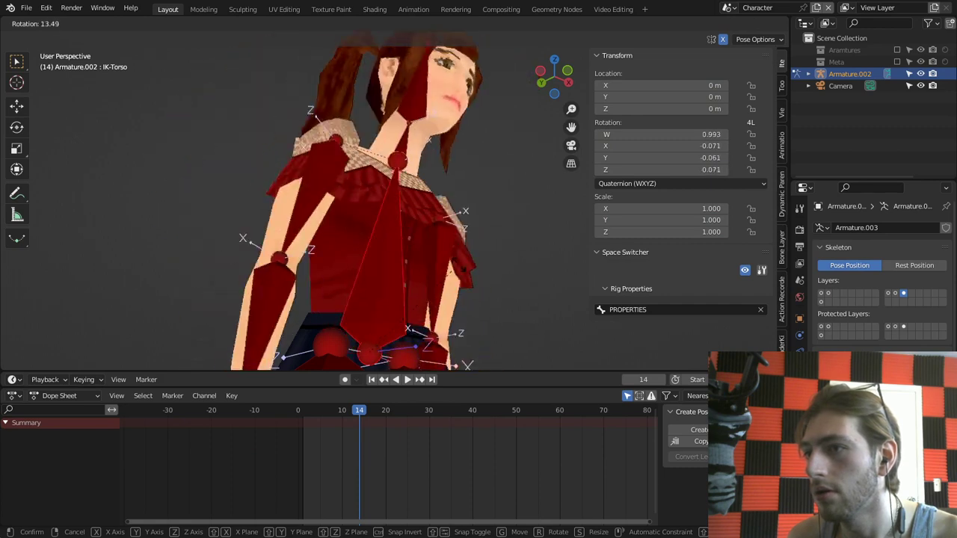
{"action": "key", "text": "Escape"}
{"action": "key", "text": "ctrl+Tab"}
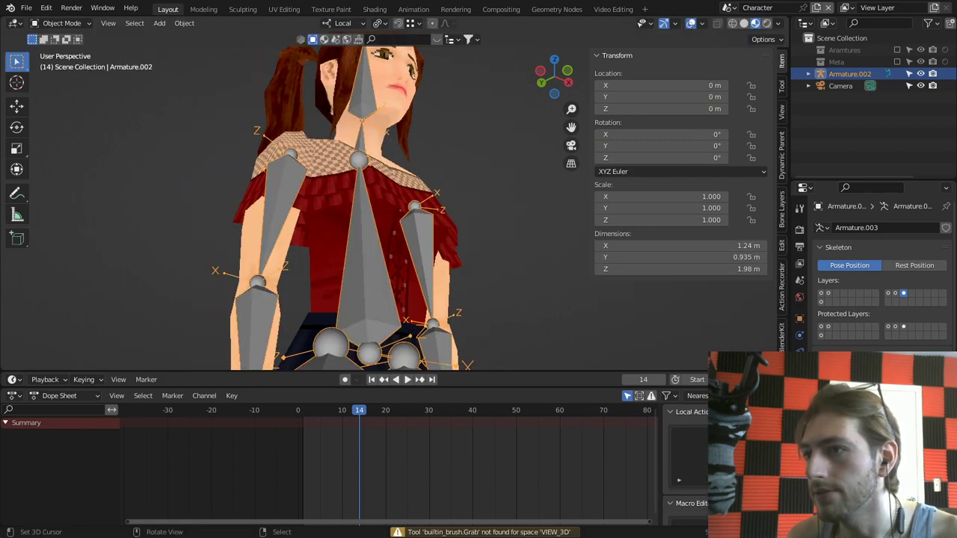
Step: Leave the armature in Object Mode and reopen the character mesh in Edit Mode
{"action": "key", "text": "Tab"}
{"action": "middle_click_drag", "start_coordinate": [426, 202], "coordinate": [359, 220]}
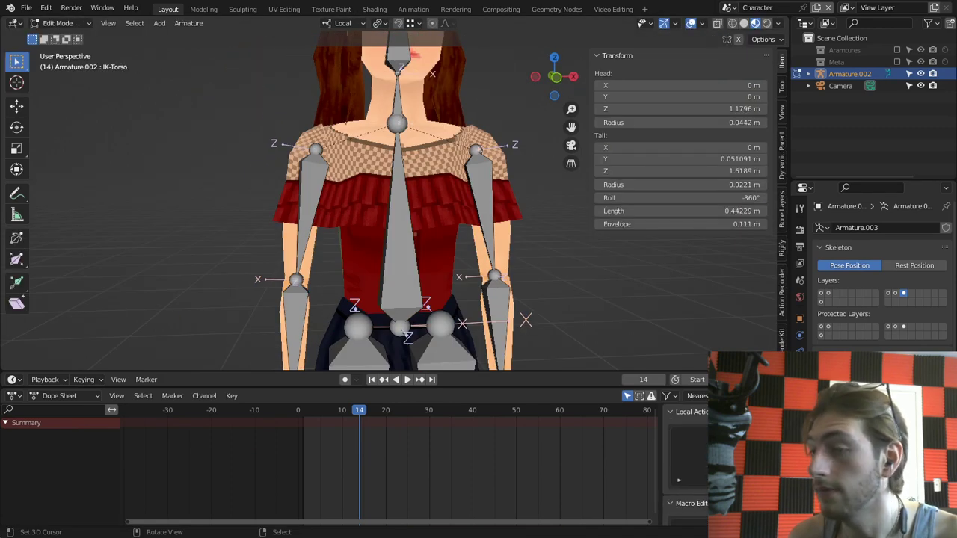
{"action": "key", "text": "ctrl+Tab"}
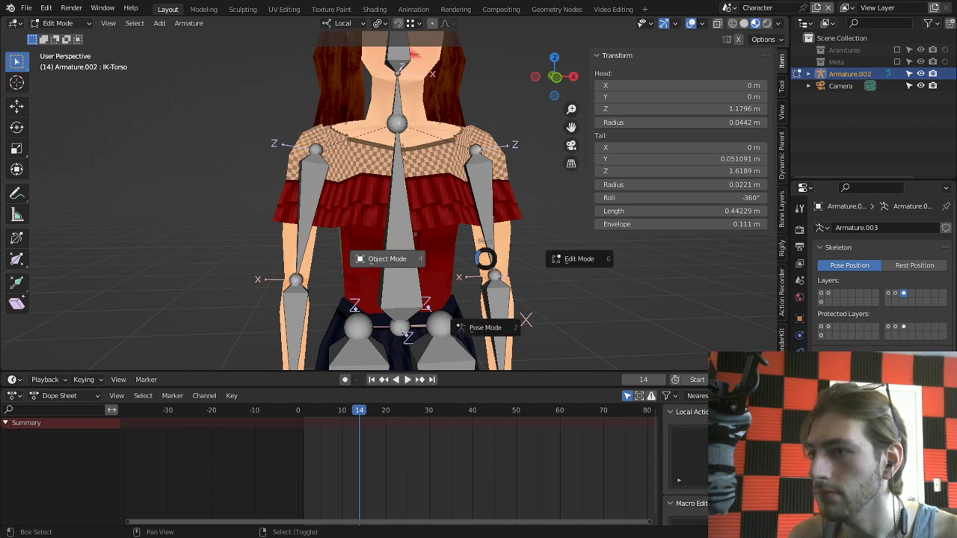
{"action": "left_click", "coordinate": [389, 258]}
{"action": "right_click", "coordinate": [439, 250]}
{"action": "key", "text": "Tab"}
{"action": "middle_click_drag", "start_coordinate": [374, 225], "coordinate": [524, 247]}
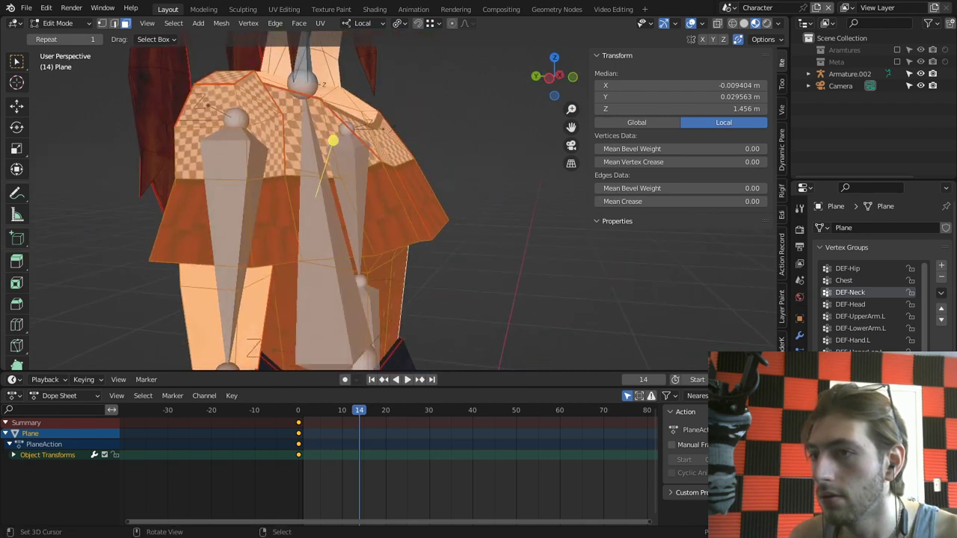
Step: Try to isolate the sleeve ruffle by deselecting its faces from the shirt selection and selecting the ruffle's face loop
{"action": "key", "text": "shift"}
{"action": "left_click", "coordinate": [201, 224], "text": "shift"}
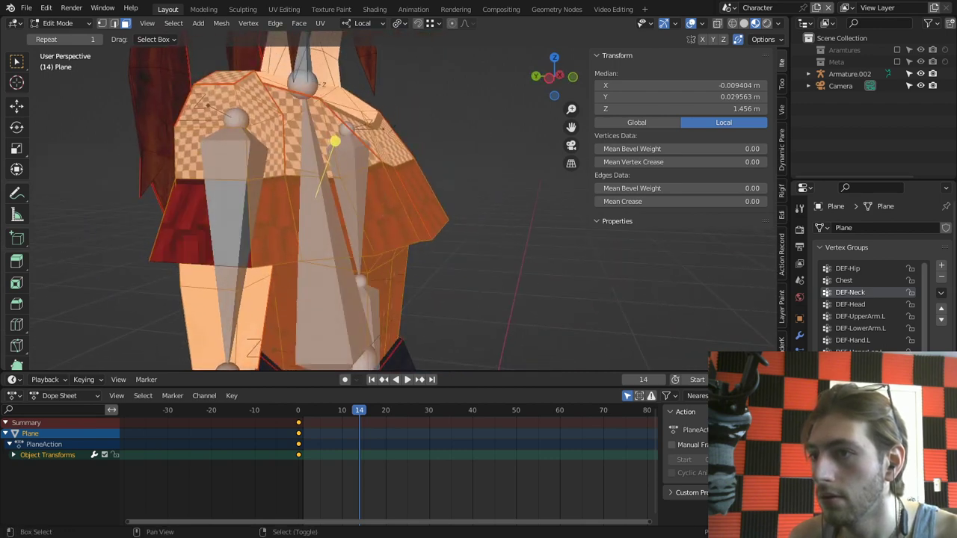
{"action": "left_click", "coordinate": [275, 222], "text": "shift"}
{"action": "middle_click_drag", "start_coordinate": [275, 223], "coordinate": [155, 249]}
{"action": "left_click", "coordinate": [303, 236], "text": "shift"}
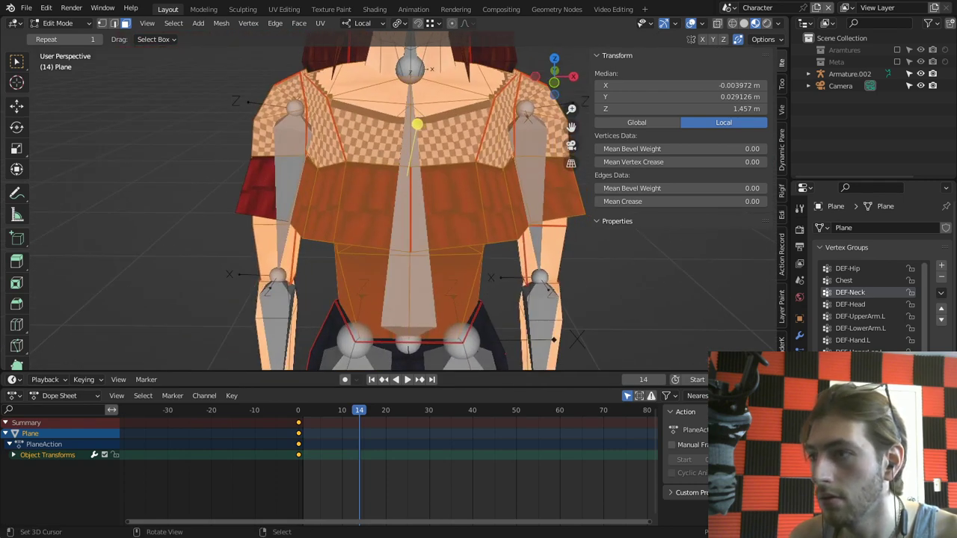
{"action": "key", "text": "alt+a"}
{"action": "key", "text": "l"}
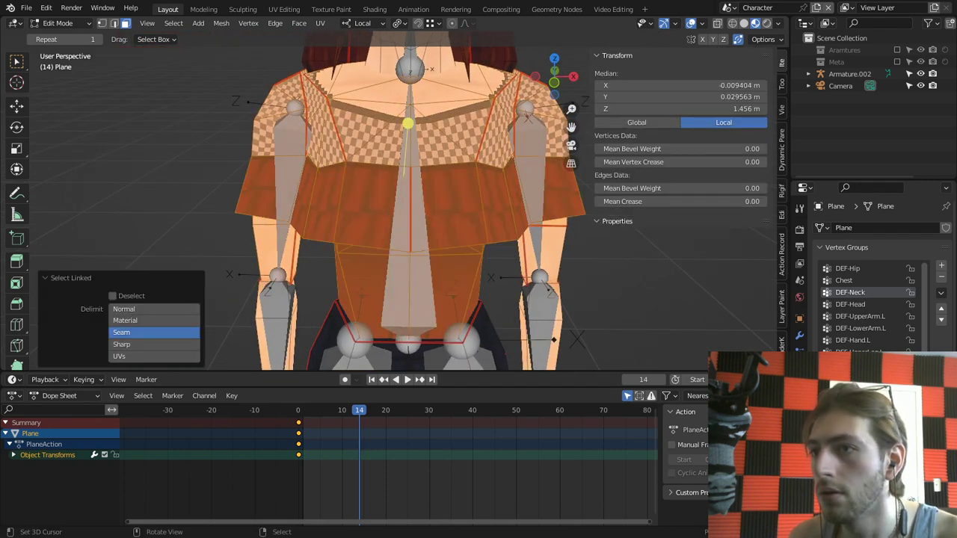
{"action": "left_click", "coordinate": [323, 200]}
{"action": "left_click", "coordinate": [339, 202], "text": "alt"}
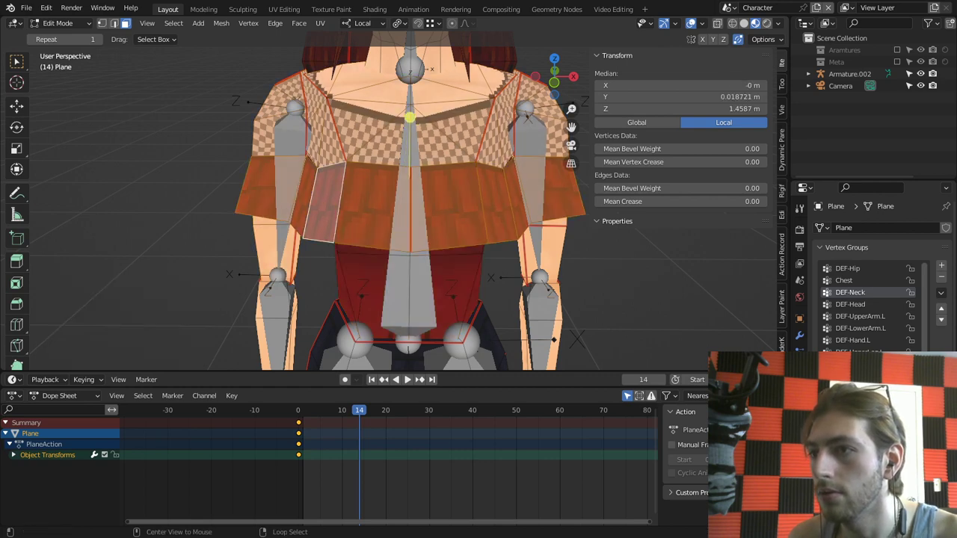
{"action": "middle_click_drag", "start_coordinate": [338, 202], "coordinate": [396, 202]}
Step: Hide the outer ruffle faces of both sleeves
{"action": "left_click", "coordinate": [124, 212]}
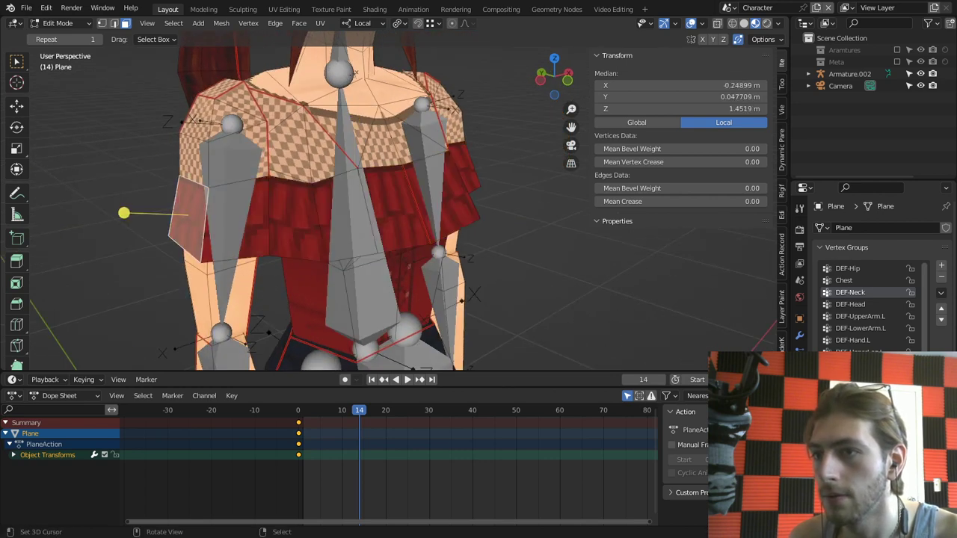
{"action": "key", "text": "1"}
{"action": "key", "text": "h"}
{"action": "middle_click_drag", "start_coordinate": [285, 215], "coordinate": [168, 217]}
{"action": "key", "text": "l"}
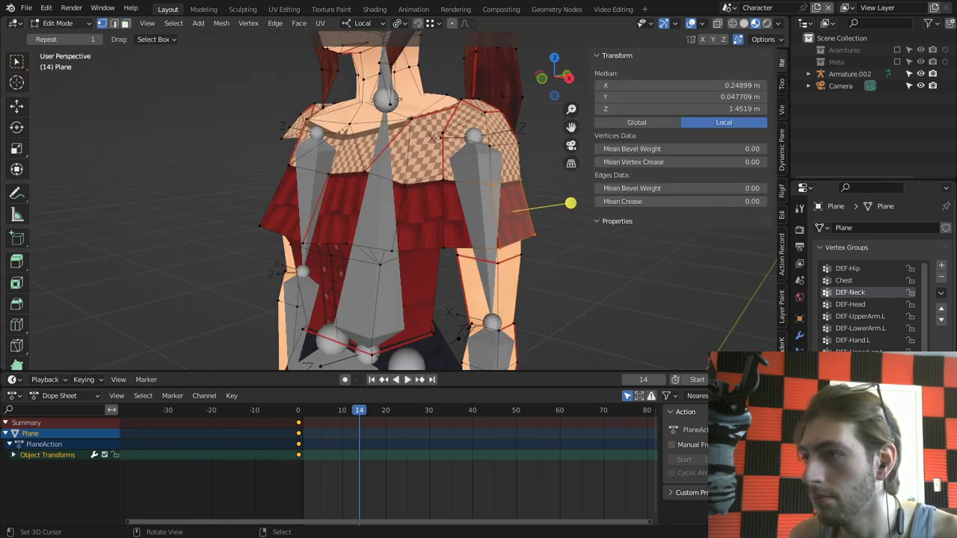
{"action": "key", "text": "h"}
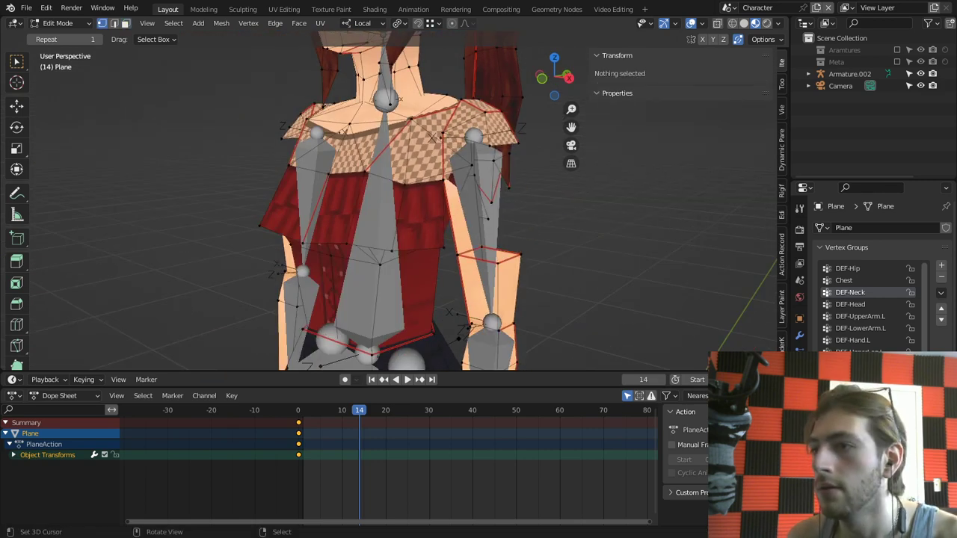
Step: Try to select the shirt's linked geometry in vertex select mode, and clear the selection
{"action": "key", "text": "l"}
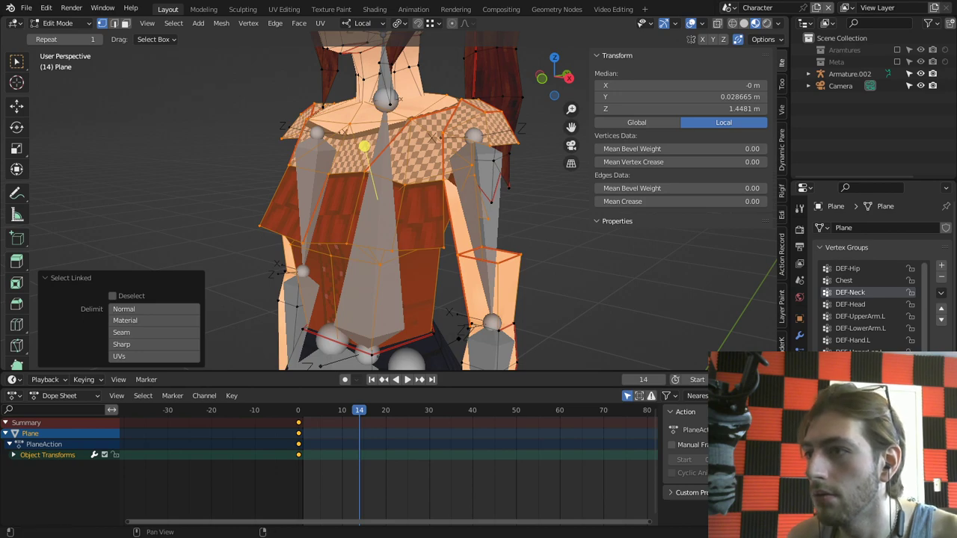
{"action": "key", "text": "Tab"}
{"action": "middle_click_drag", "start_coordinate": [381, 226], "coordinate": [307, 179]}
{"action": "scroll", "coordinate": [438, 233], "scroll_direction": "up", "scroll_amount": 1}
{"action": "key", "text": "Tab"}
{"action": "key", "text": "alt+a"}
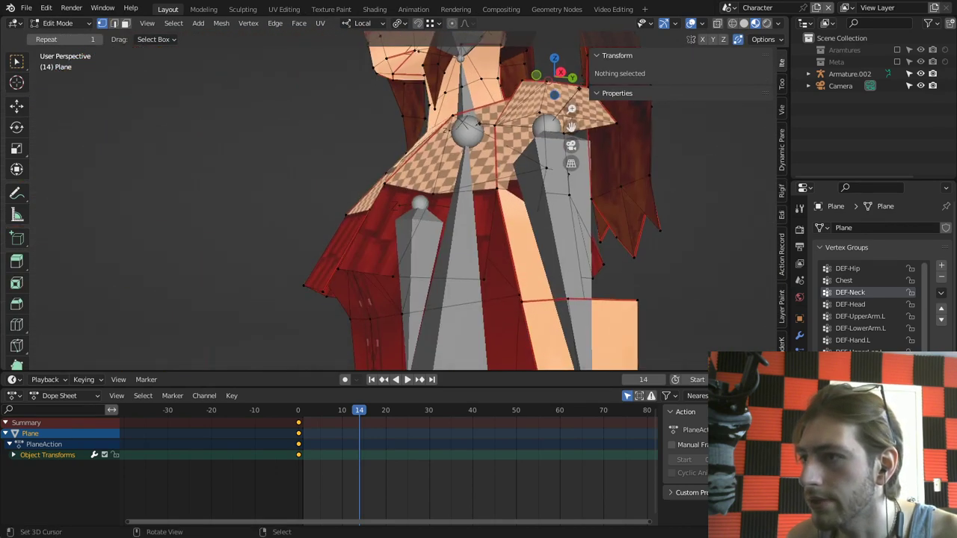
Step: Select the remaining ruffle faces that join the sleeves to the shirt in face select mode and hide them
{"action": "key", "text": "3"}
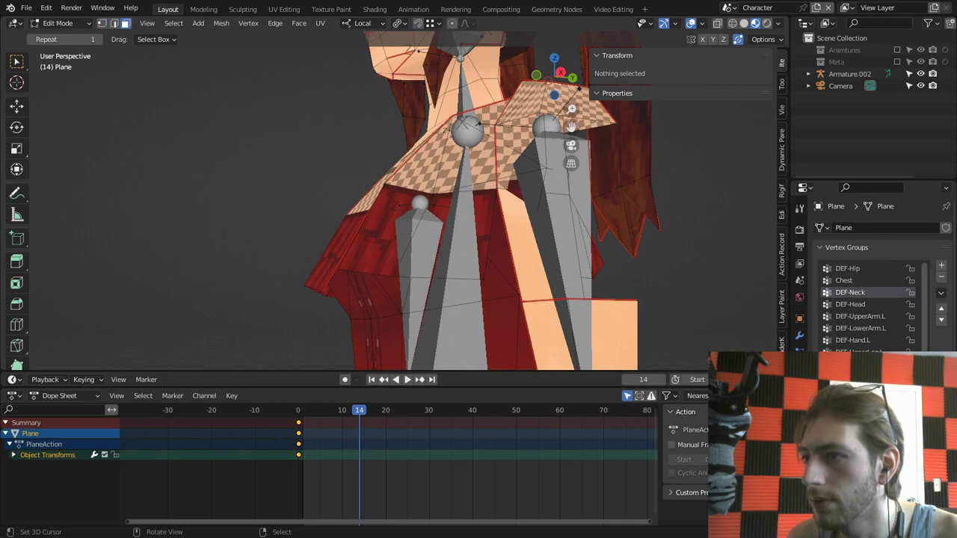
{"action": "left_click", "coordinate": [448, 228]}
{"action": "middle_click_drag", "start_coordinate": [448, 228], "coordinate": [344, 241]}
{"action": "left_click", "coordinate": [412, 247], "text": "shift"}
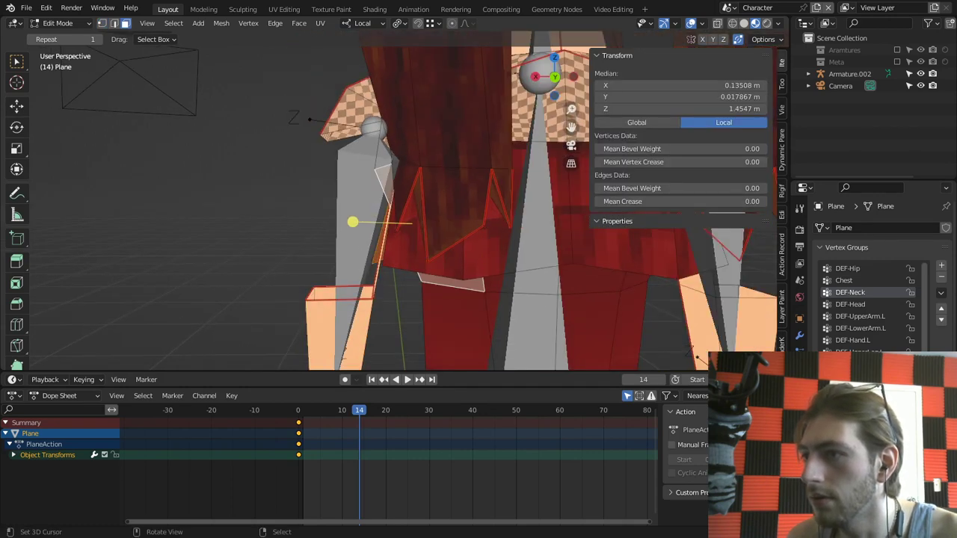
{"action": "left_click", "coordinate": [450, 283], "text": "shift"}
{"action": "left_click", "coordinate": [423, 243], "text": "shift"}
{"action": "middle_click_drag", "start_coordinate": [422, 243], "coordinate": [348, 243]}
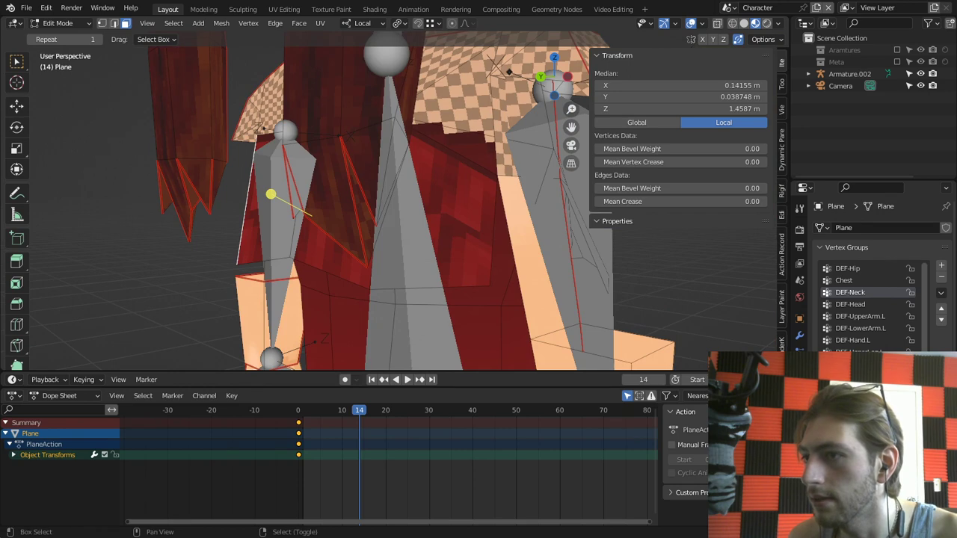
{"action": "middle_click_drag", "start_coordinate": [271, 195], "coordinate": [197, 178]}
{"action": "left_click", "coordinate": [214, 172], "text": "shift"}
{"action": "key", "text": "h"}
Step: Select the visible shirt's linked geometry up to its seams, make Chest the active vertex group and leave Edit Mode
{"action": "key", "text": "l"}
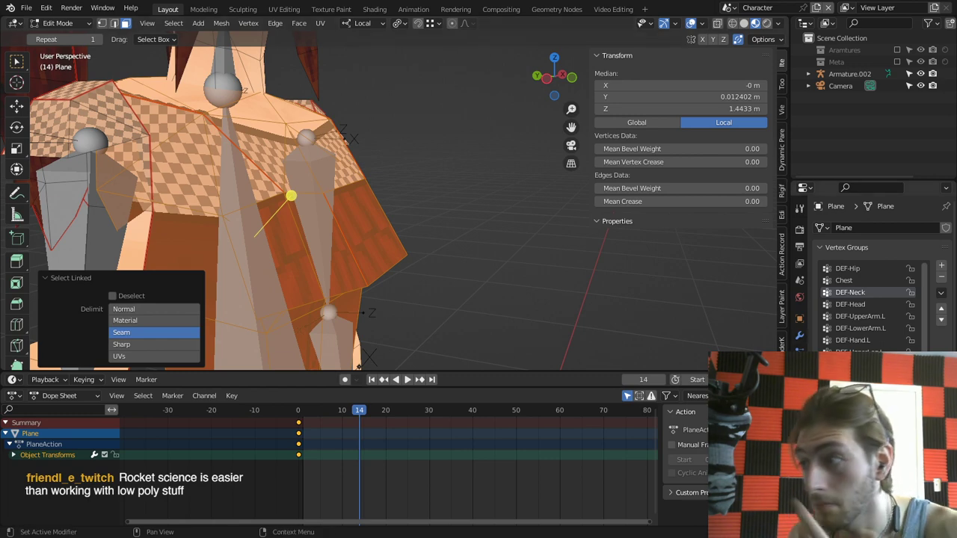
{"action": "scroll", "coordinate": [868, 307], "scroll_direction": "down", "scroll_amount": 1}
{"action": "scroll", "coordinate": [868, 307], "scroll_direction": "up", "scroll_amount": 1}
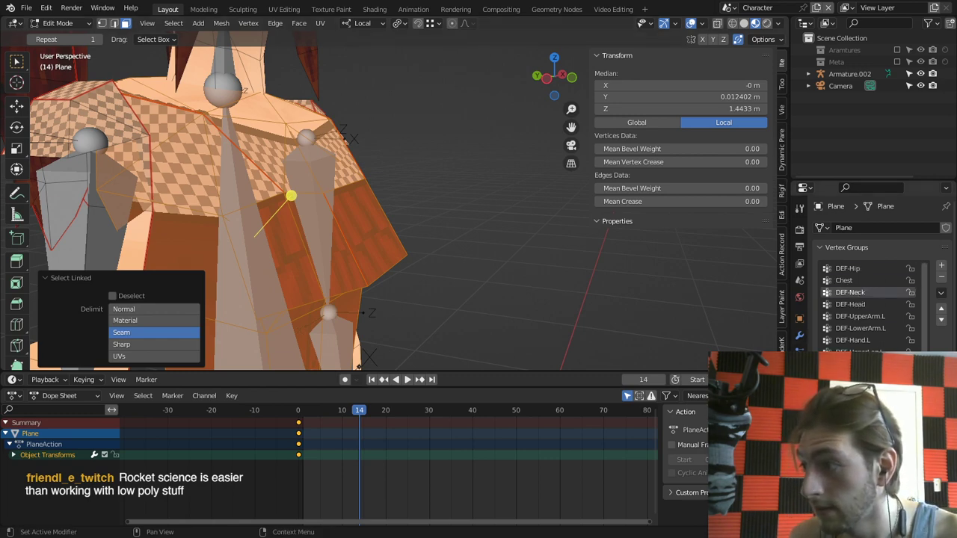
{"action": "left_click", "coordinate": [854, 281]}
{"action": "middle_click_drag", "start_coordinate": [416, 329], "coordinate": [460, 193], "text": "shift"}
{"action": "scroll", "coordinate": [460, 193], "scroll_direction": "down", "scroll_amount": 4}
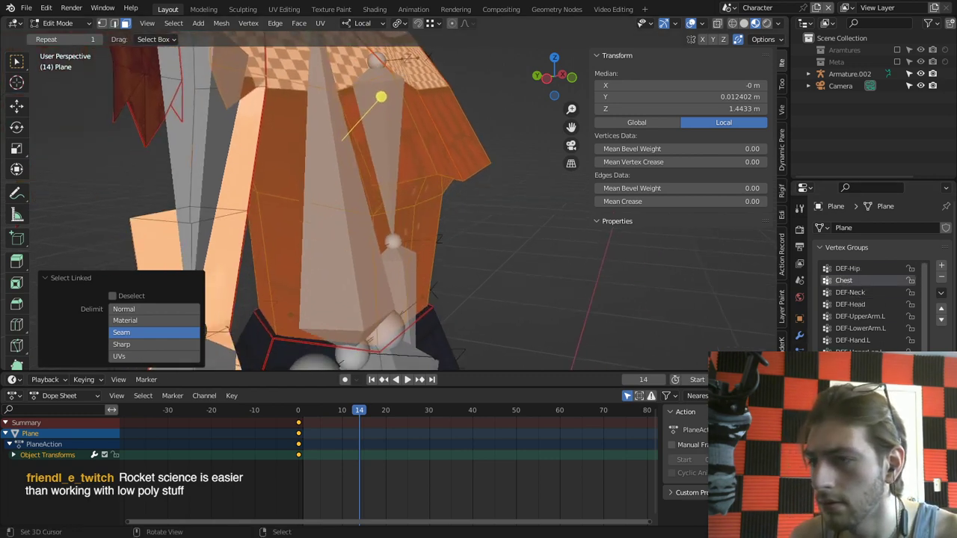
{"action": "key", "text": "Tab"}
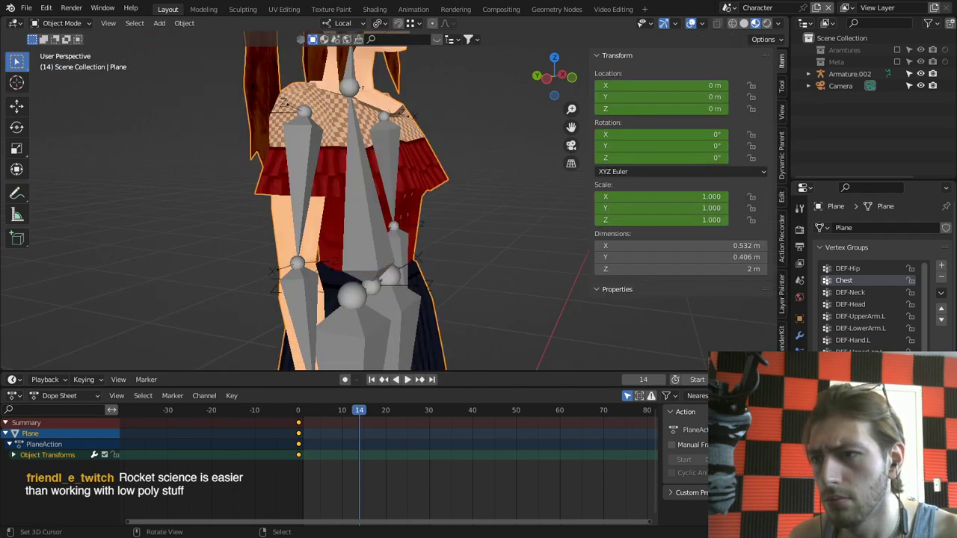
Step: Put the armature in Pose Mode, show its deform bone layer and select the DEF-Torso bone
{"action": "right_click", "coordinate": [363, 210]}
{"action": "key", "text": "ctrl+Tab"}
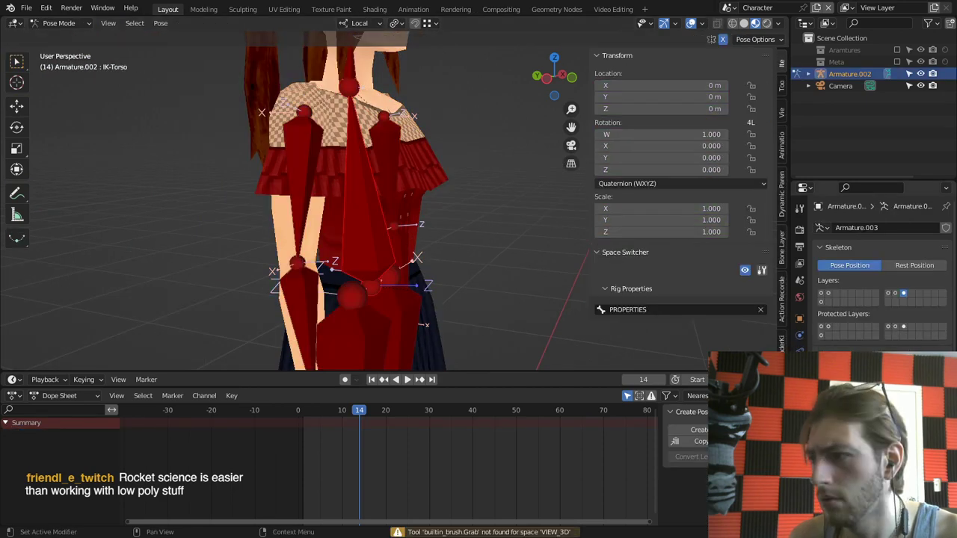
{"action": "left_click", "coordinate": [822, 293]}
{"action": "right_click", "coordinate": [363, 211]}
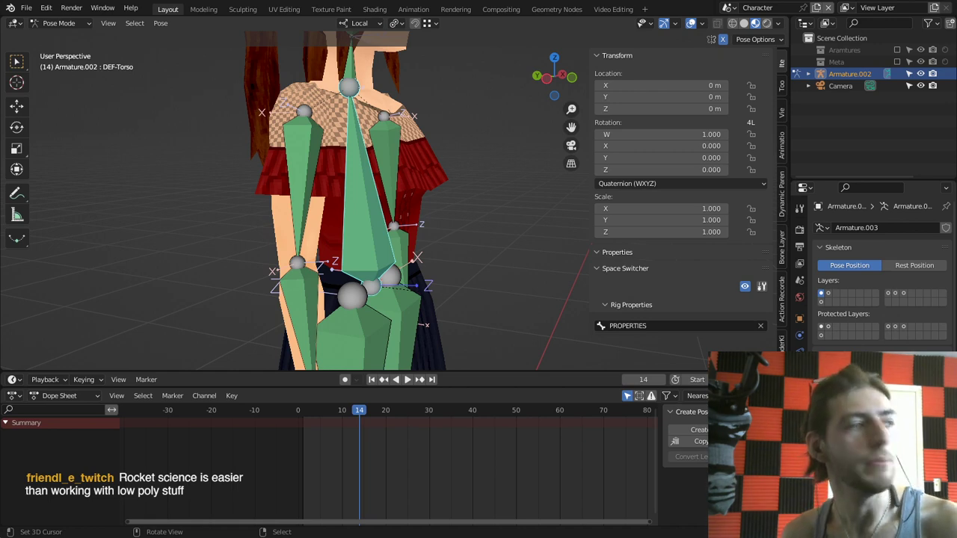
Step: Leave Pose Mode, select the character mesh and rename its Chest vertex group to DEF-Chest
{"action": "key", "text": "ctrl+Tab"}
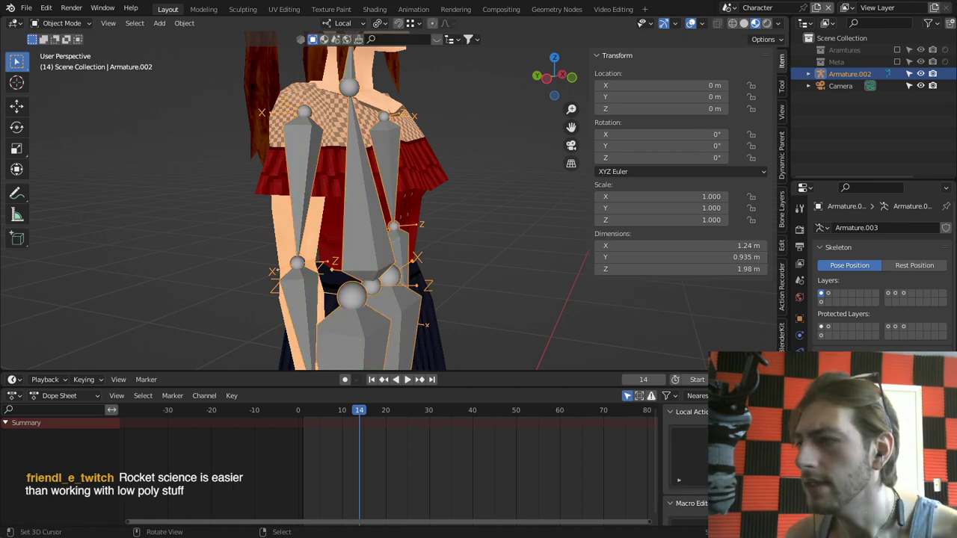
{"action": "right_click", "coordinate": [335, 169]}
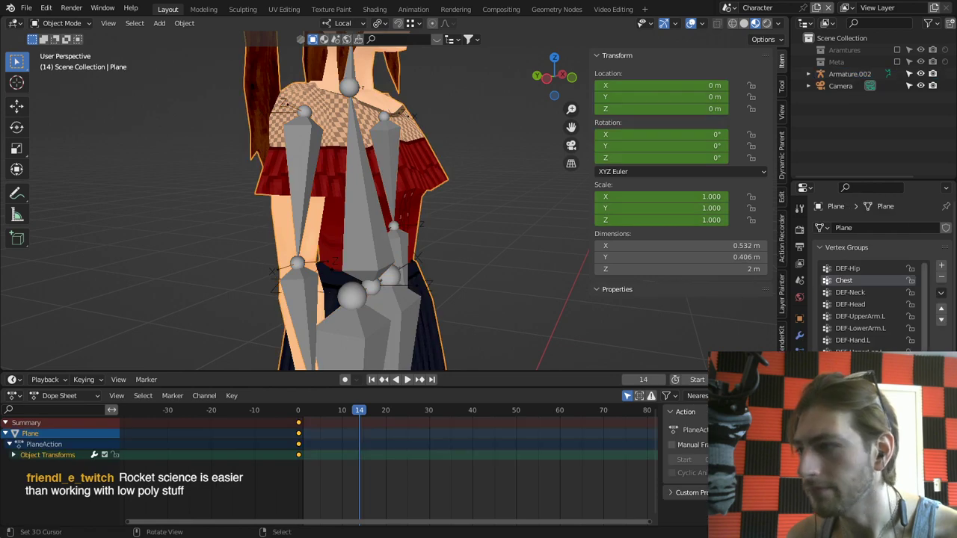
{"action": "scroll", "coordinate": [868, 307], "scroll_direction": "down", "scroll_amount": 8}
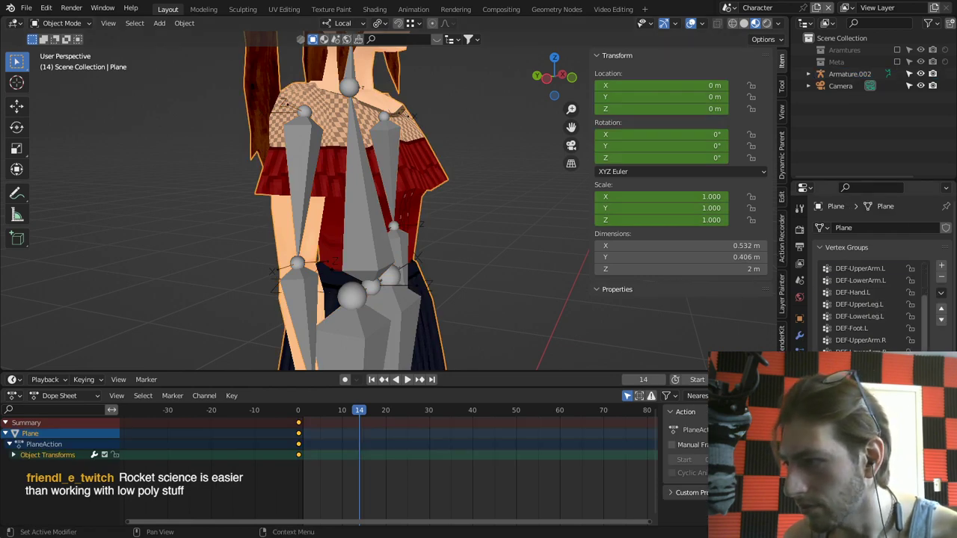
{"action": "scroll", "coordinate": [868, 307], "scroll_direction": "up", "scroll_amount": 8}
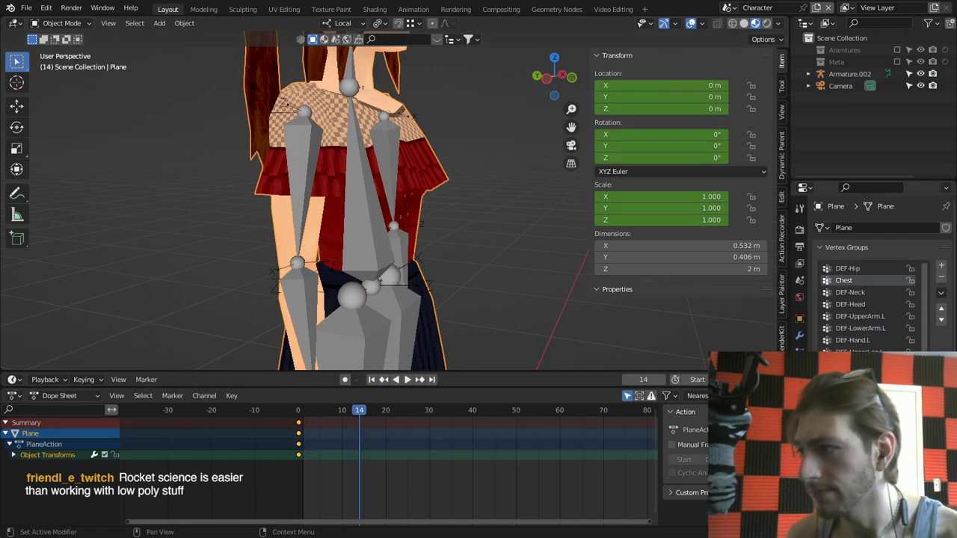
{"action": "key", "text": "F2"}
{"action": "key", "text": "Escape"}
{"action": "key", "text": "Escape"}
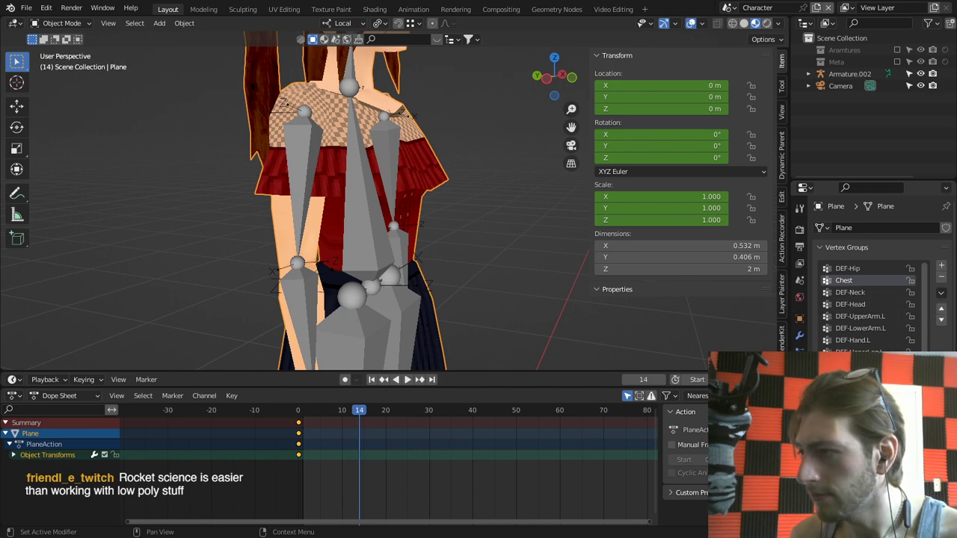
{"action": "double_click", "coordinate": [845, 281]}
{"action": "key", "text": "Home"}
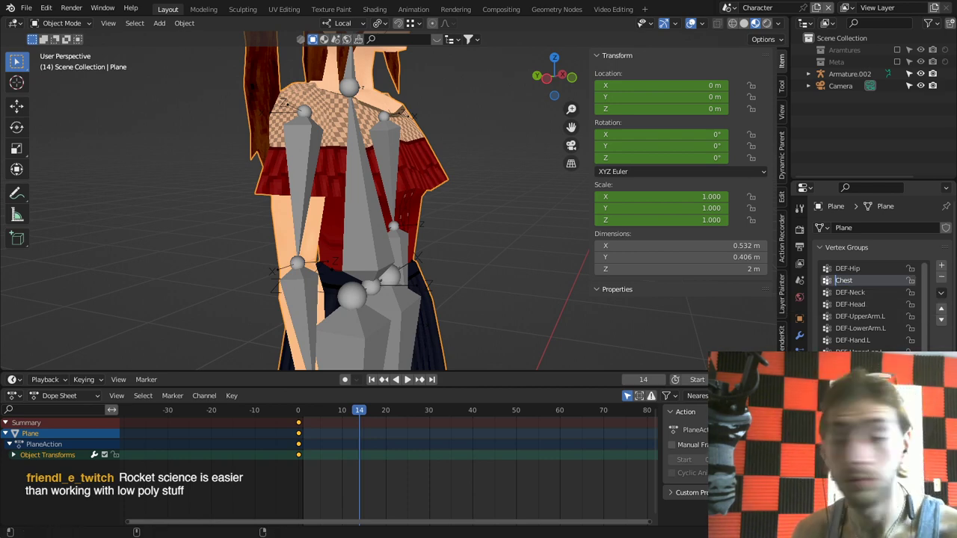
{"action": "type", "text": "DEF-"}
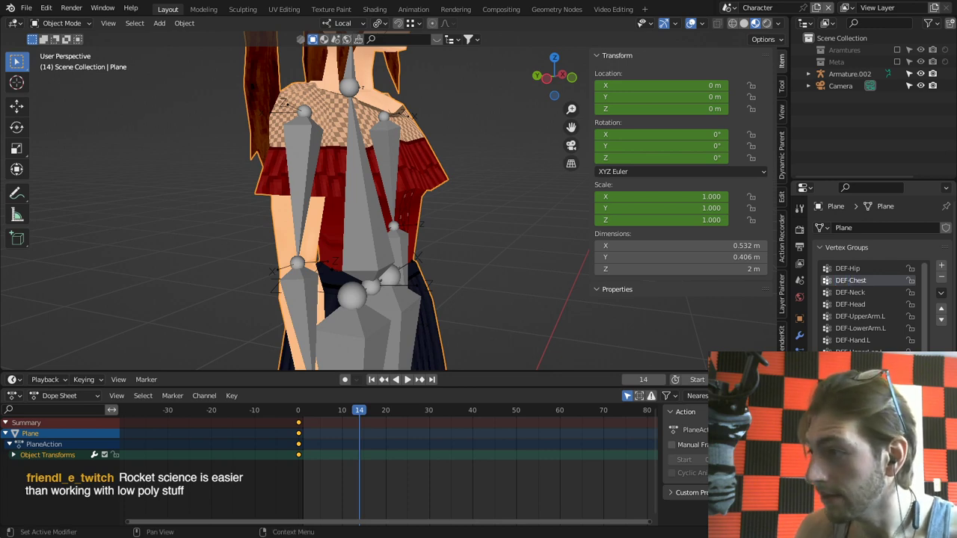
Step: In the armature's Pose Mode, show the IK bone layer and test the shirt's deformation by rotating IK-Torso about 16°, cancelling the rotation
{"action": "left_click", "coordinate": [850, 73]}
{"action": "key", "text": "ctrl+Tab"}
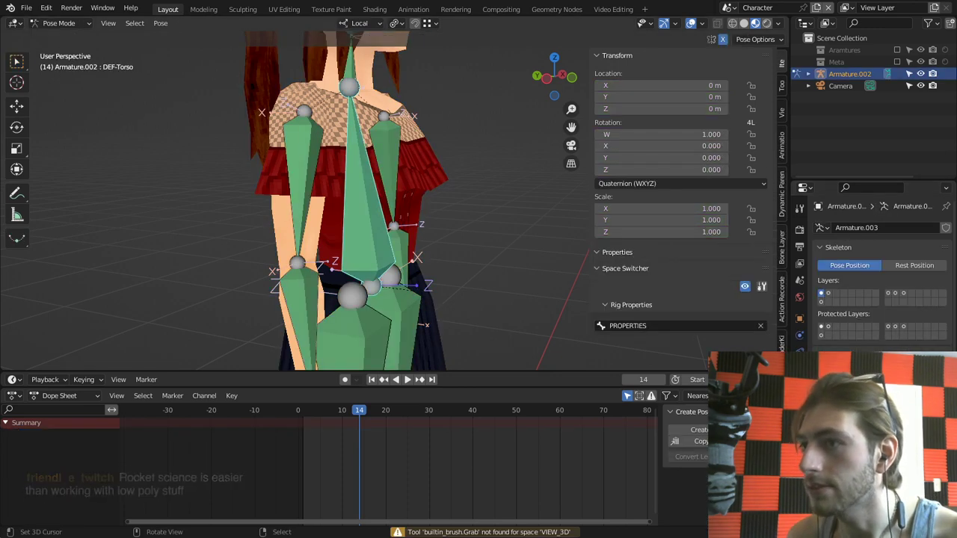
{"action": "key", "text": "r"}
{"action": "right_click", "coordinate": [451, 198]}
{"action": "left_click", "coordinate": [896, 293]}
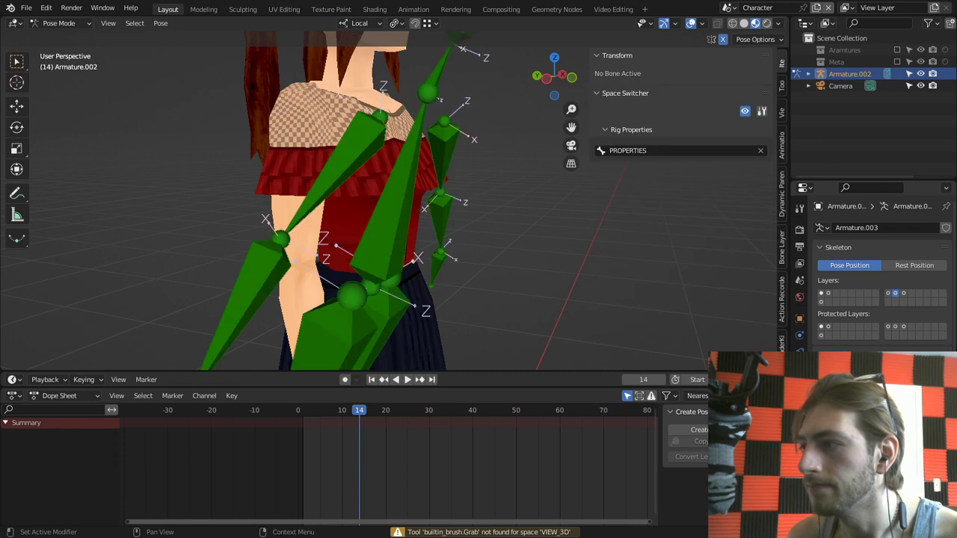
{"action": "left_click", "coordinate": [904, 302]}
{"action": "left_click", "coordinate": [911, 302]}
{"action": "left_click", "coordinate": [904, 293]}
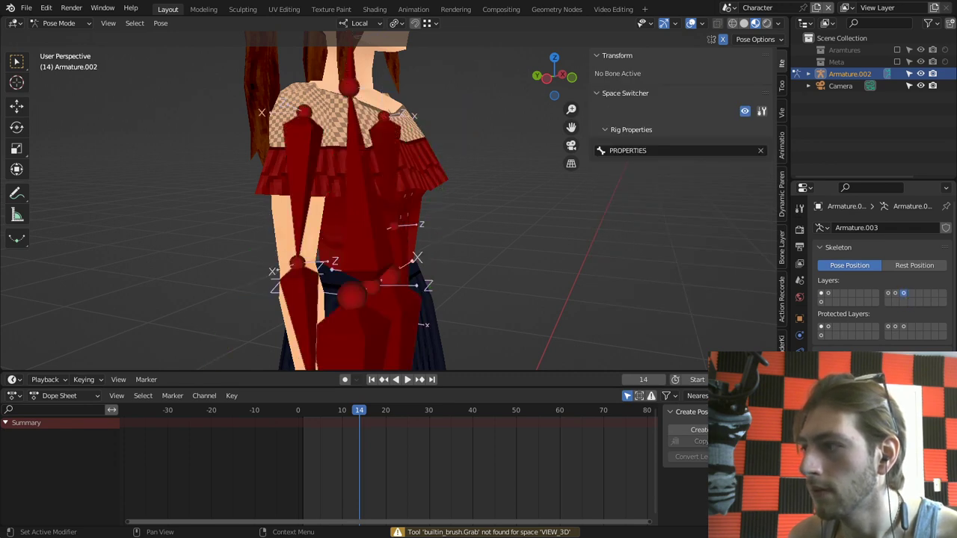
{"action": "right_click", "coordinate": [360, 173]}
{"action": "key", "text": "r"}
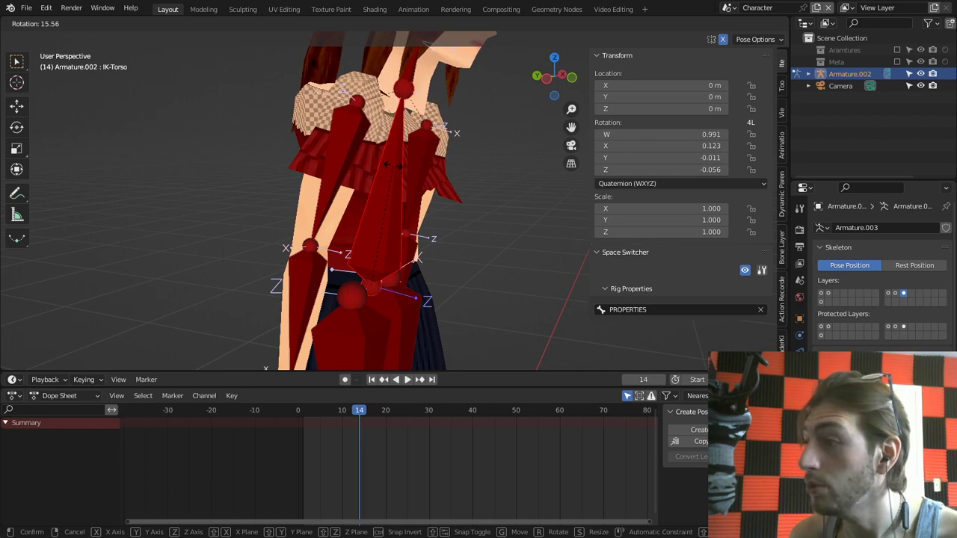
{"action": "right_click", "coordinate": [393, 164]}
Step: Show the deform bone layer, check the shirt's selected faces in the character mesh's Edit Mode and return to Object Mode
{"action": "left_click", "coordinate": [821, 293]}
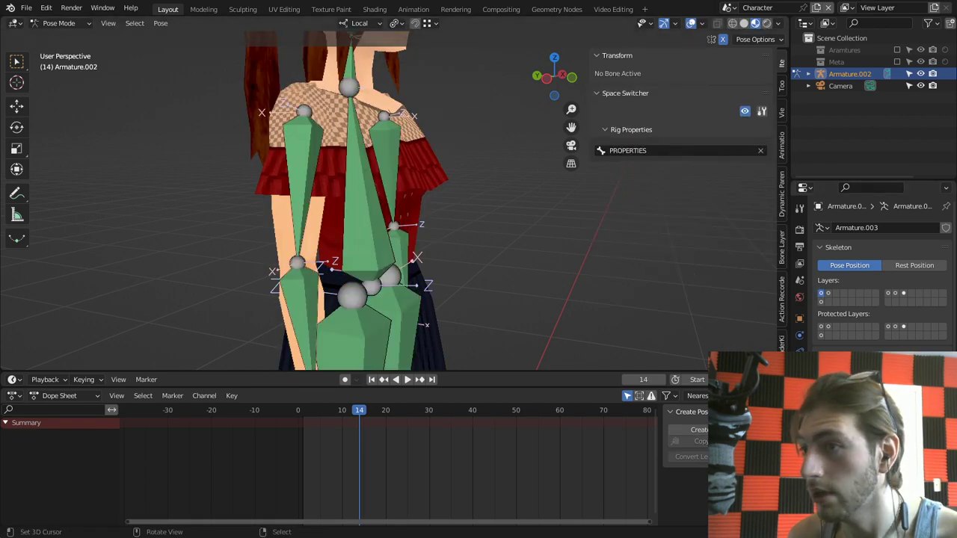
{"action": "key", "text": "ctrl+Tab"}
{"action": "key", "text": "Tab"}
{"action": "key", "text": "ctrl+Tab"}
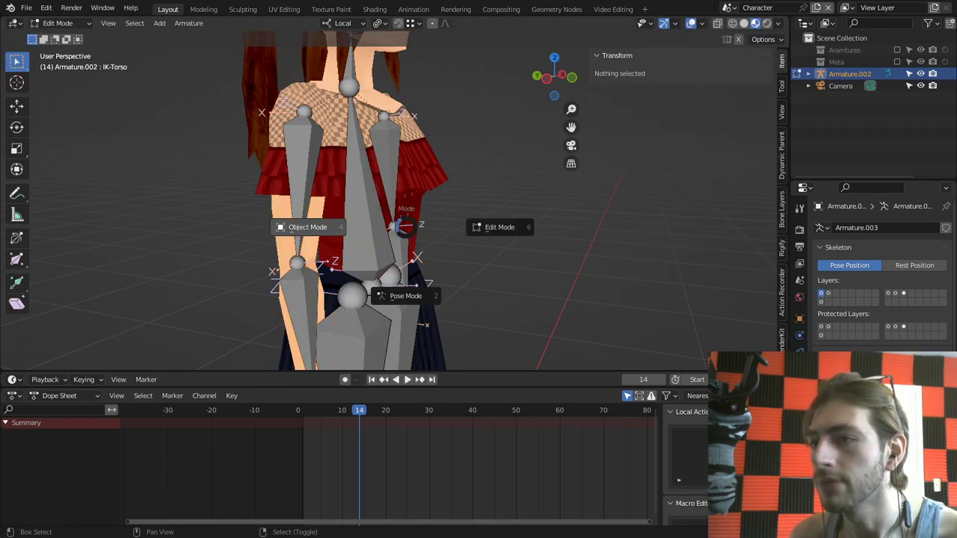
{"action": "left_click", "coordinate": [310, 227]}
{"action": "left_click", "coordinate": [317, 218]}
{"action": "key", "text": "Tab"}
{"action": "middle_click_drag", "start_coordinate": [329, 217], "coordinate": [267, 215]}
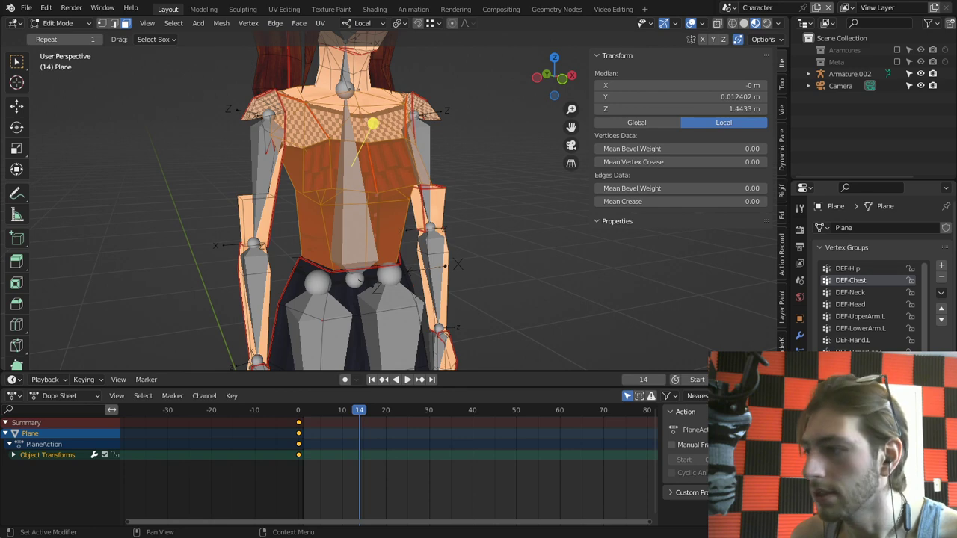
{"action": "key", "text": "ctrl+Tab"}
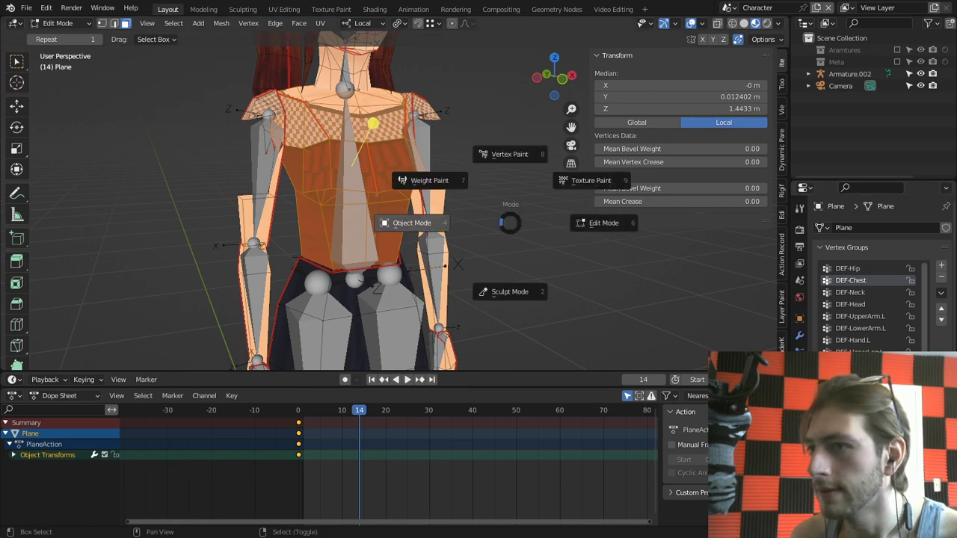
{"action": "left_click", "coordinate": [414, 222]}
Step: Put the armature in Pose Mode and examine the DEF-Torso bone's transform, relations and deform settings
{"action": "right_click", "coordinate": [363, 218]}
{"action": "key", "text": "ctrl+Tab"}
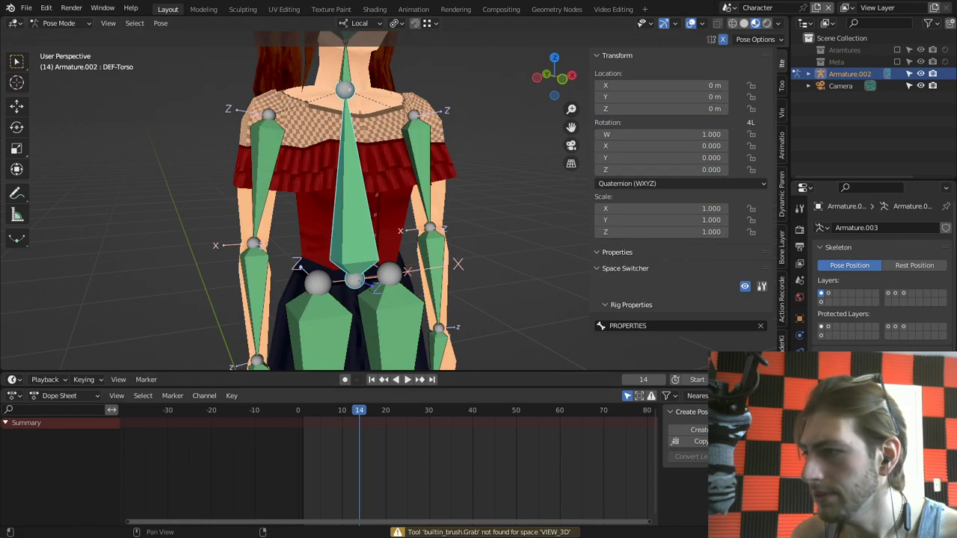
{"action": "left_click", "coordinate": [800, 384]}
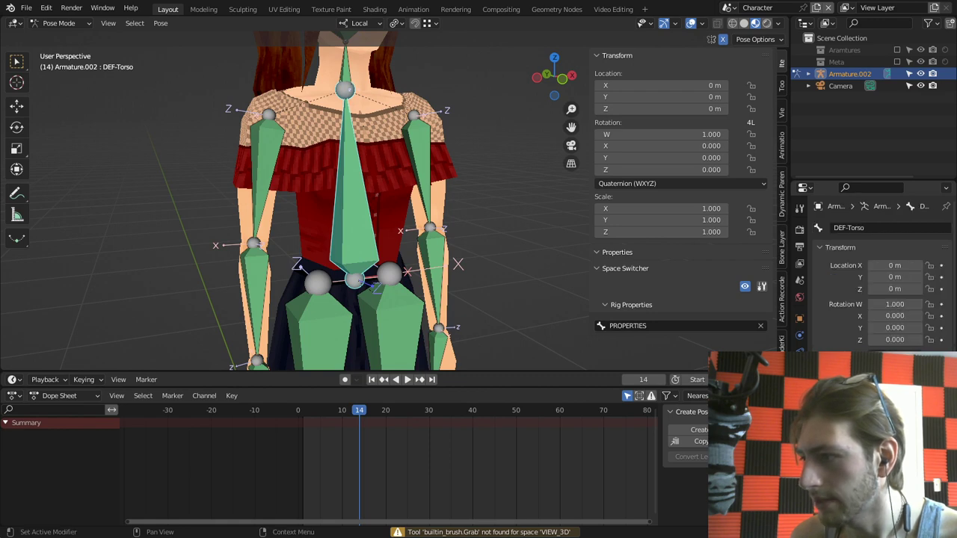
{"action": "scroll", "coordinate": [882, 284], "scroll_direction": "down", "scroll_amount": 5}
{"action": "scroll", "coordinate": [883, 269], "scroll_direction": "down", "scroll_amount": 2}
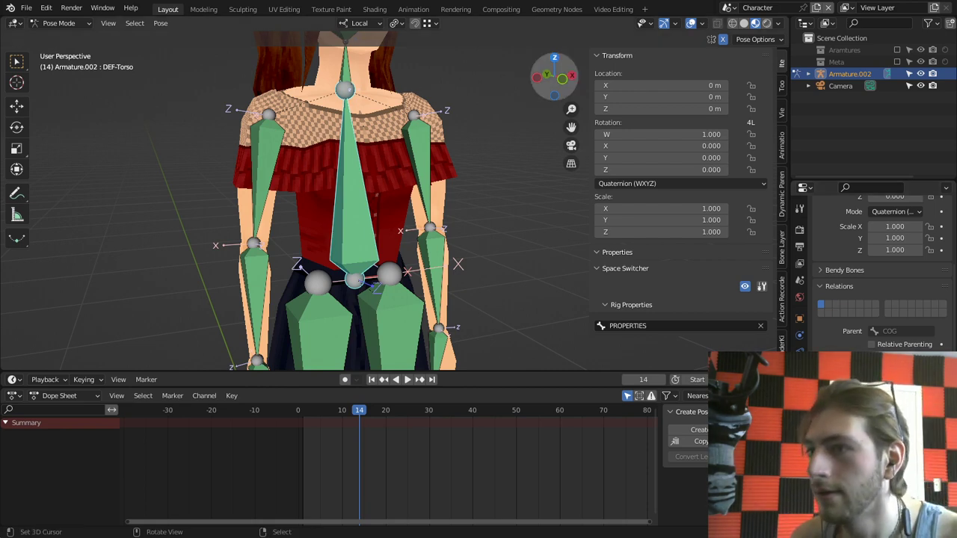
{"action": "scroll", "coordinate": [337, 202], "scroll_direction": "down", "scroll_amount": 2}
Step: Show the IK bone layer again and test-rotate IK-Torso about 15° from the front view, cancelling the rotation
{"action": "key", "text": "ctrl+Tab"}
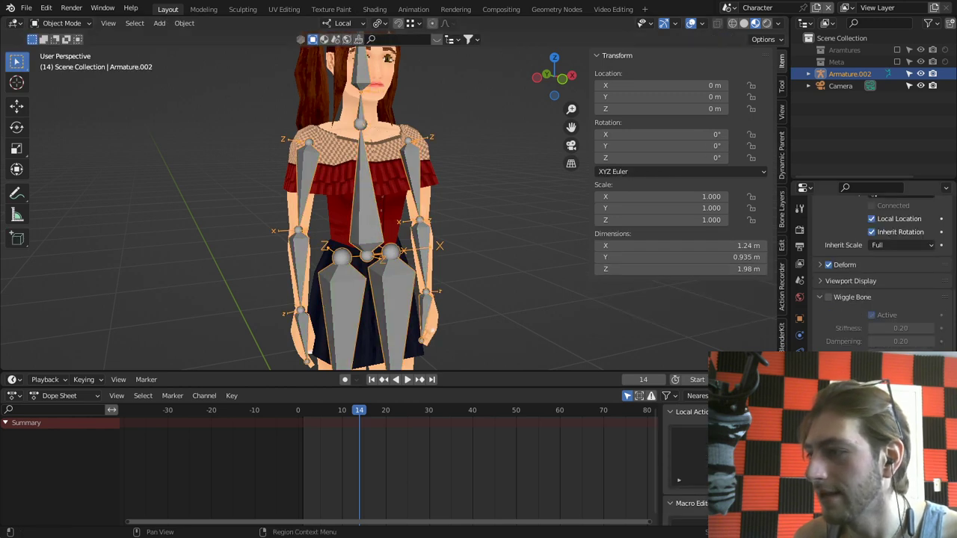
{"action": "key", "text": "ctrl+Tab"}
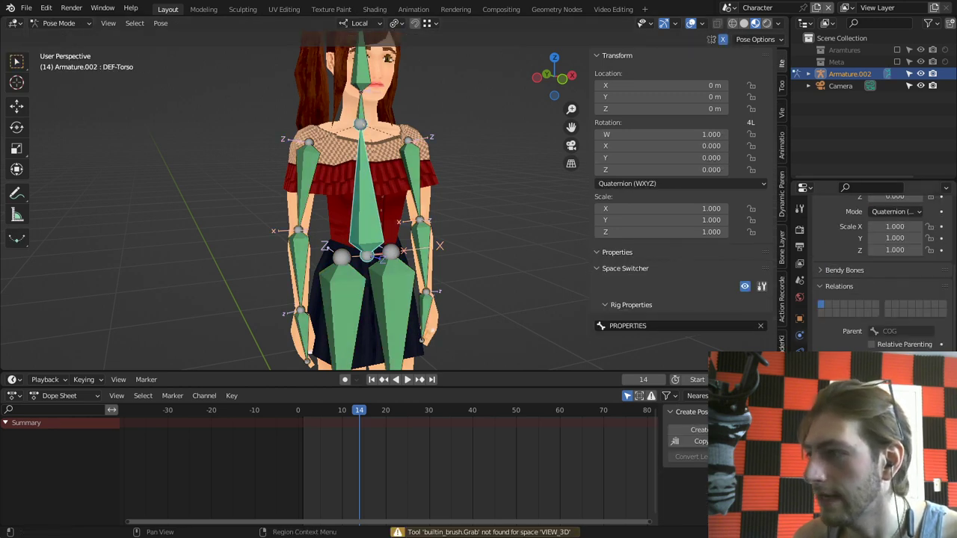
{"action": "left_click", "coordinate": [800, 369]}
{"action": "scroll", "coordinate": [879, 277], "scroll_direction": "up", "scroll_amount": 5}
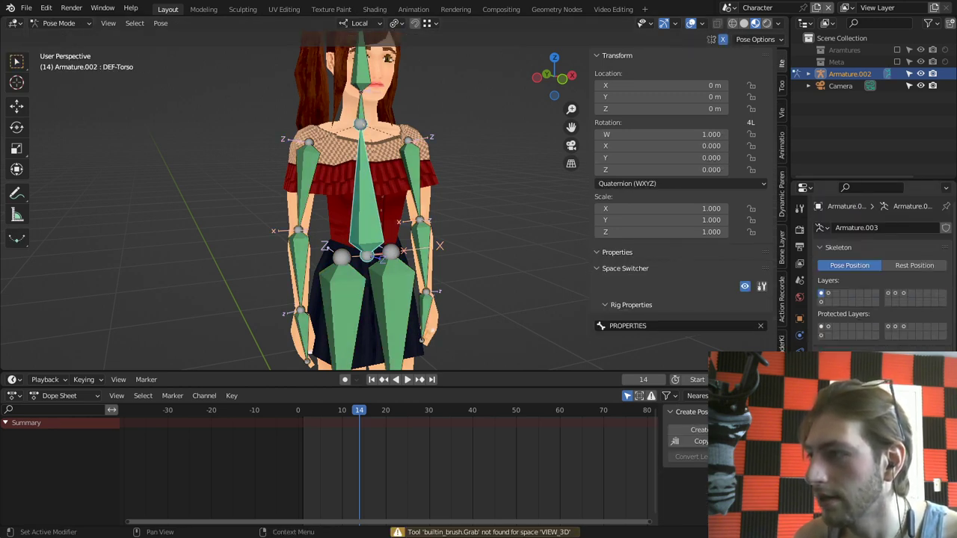
{"action": "left_click", "coordinate": [904, 293]}
{"action": "left_click", "coordinate": [359, 193]}
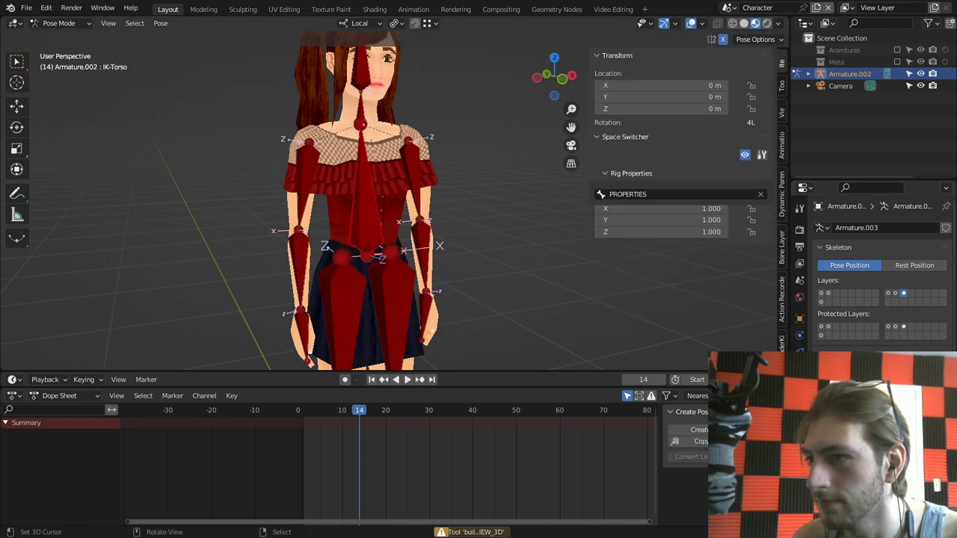
{"action": "key", "text": "r"}
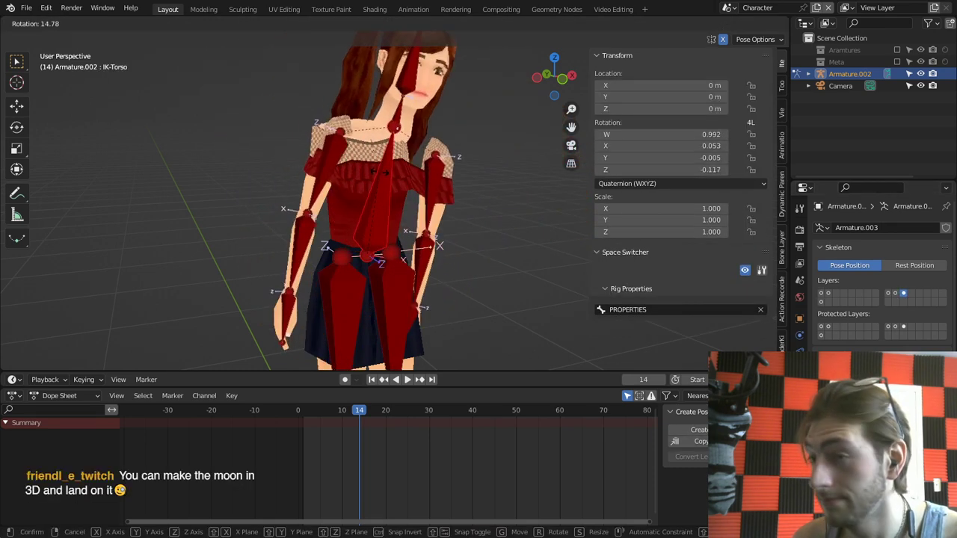
{"action": "right_click", "coordinate": [393, 170]}
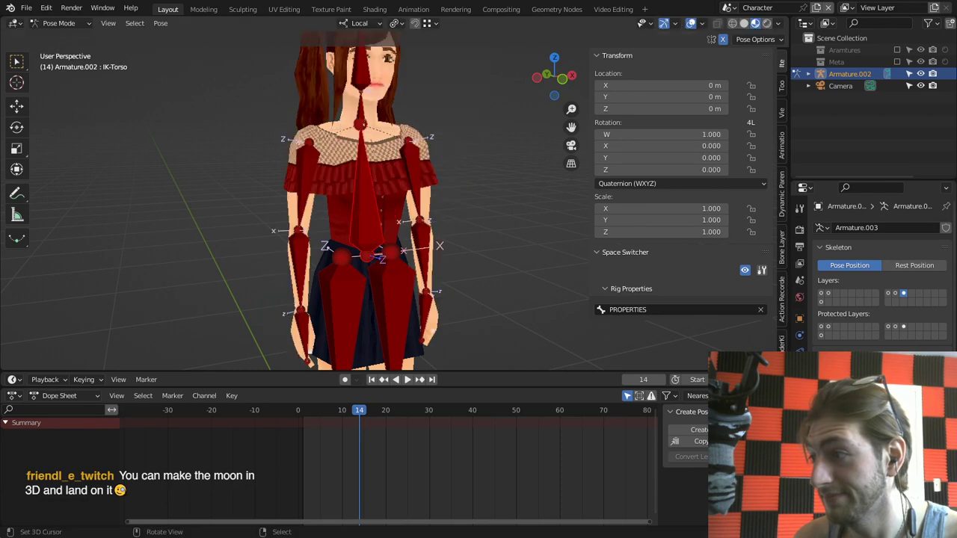
Step: Try a free trackball rotation of the IK-Torso bone to test how the upper body follows
{"action": "middle_click_drag", "start_coordinate": [366, 208], "coordinate": [389, 209]}
{"action": "key", "text": "r"}
{"action": "key", "text": "r"}
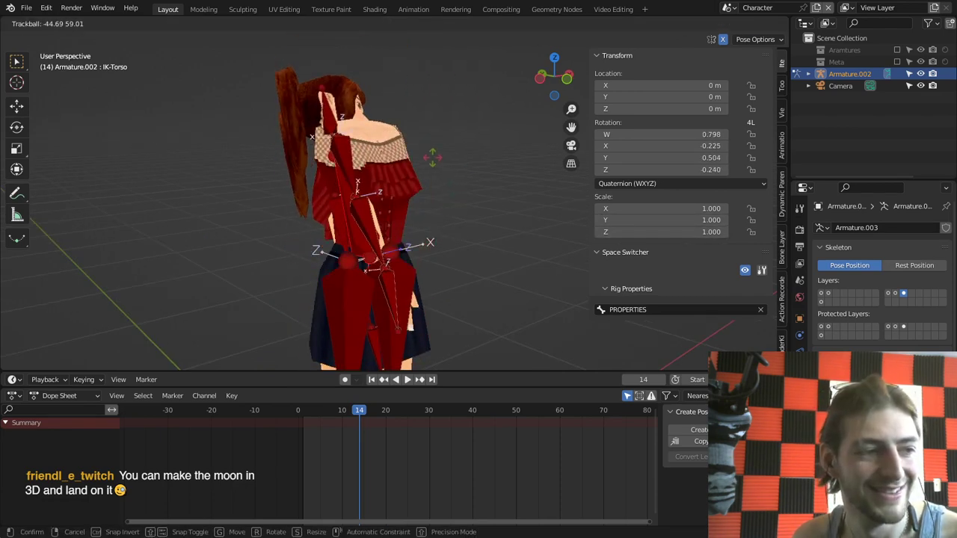
{"action": "key", "text": "Escape"}
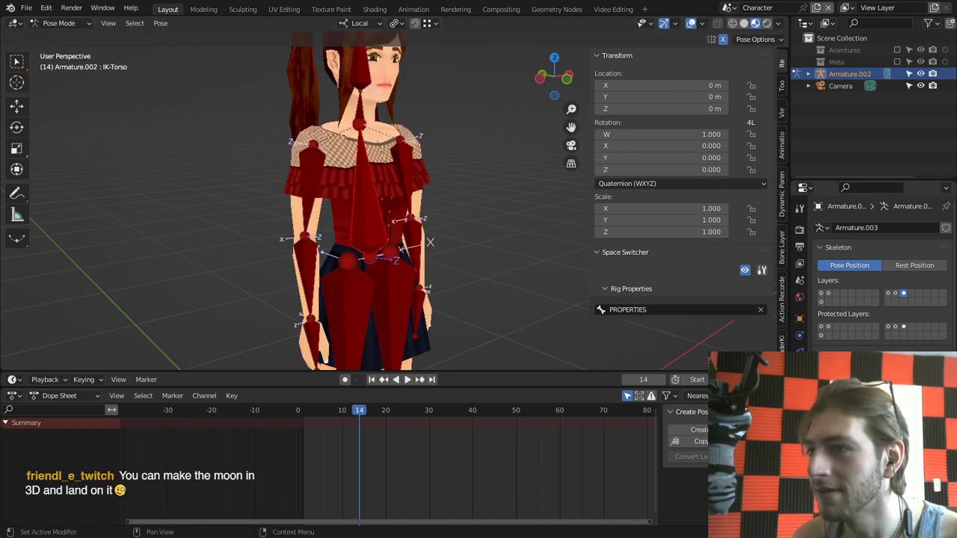
Step: Display only the green deform bone layer, select the DEF-Torso bone and examine its bone relations and parent
{"action": "left_click", "coordinate": [821, 293]}
{"action": "left_click", "coordinate": [828, 293]}
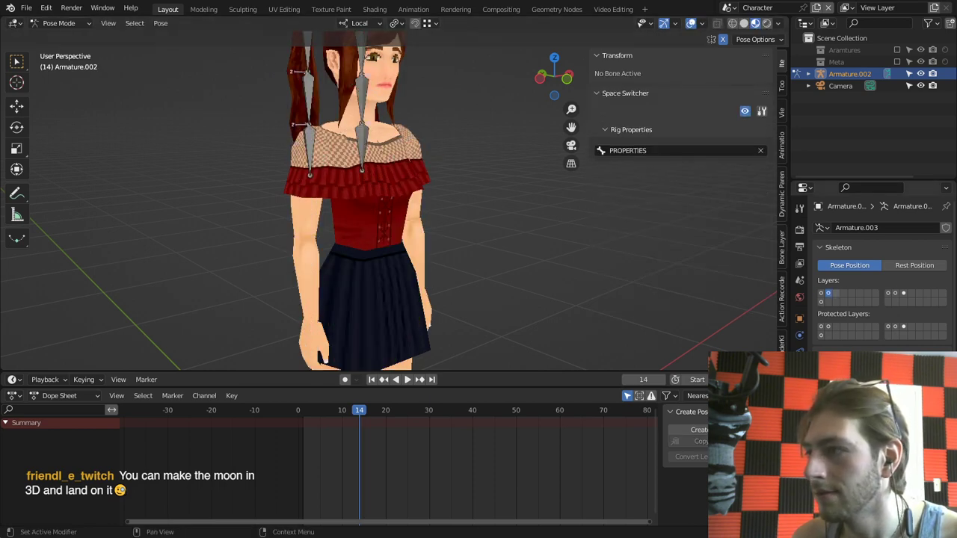
{"action": "left_click", "coordinate": [821, 293]}
{"action": "left_click", "coordinate": [368, 204]}
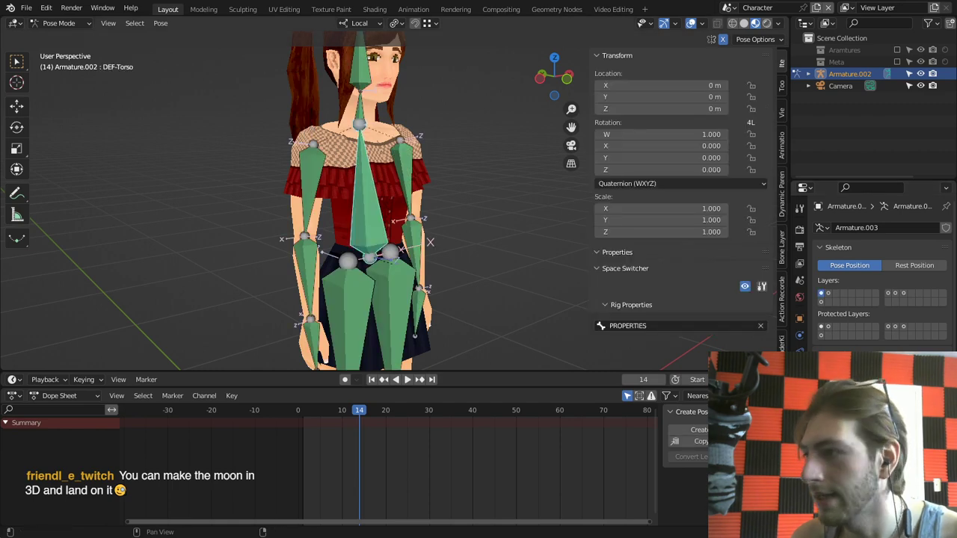
{"action": "key", "text": "g"}
{"action": "left_click", "coordinate": [799, 370]}
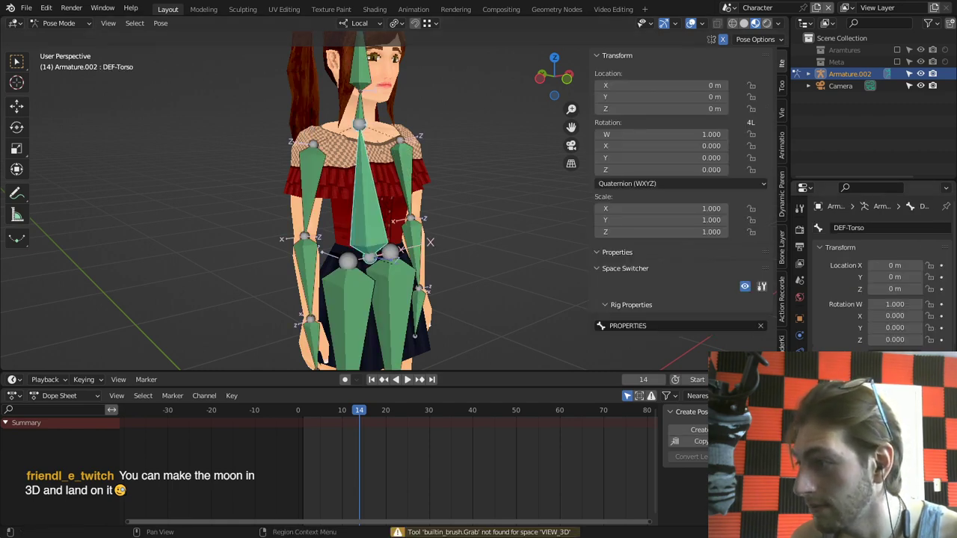
{"action": "scroll", "coordinate": [879, 277], "scroll_direction": "down", "scroll_amount": 5}
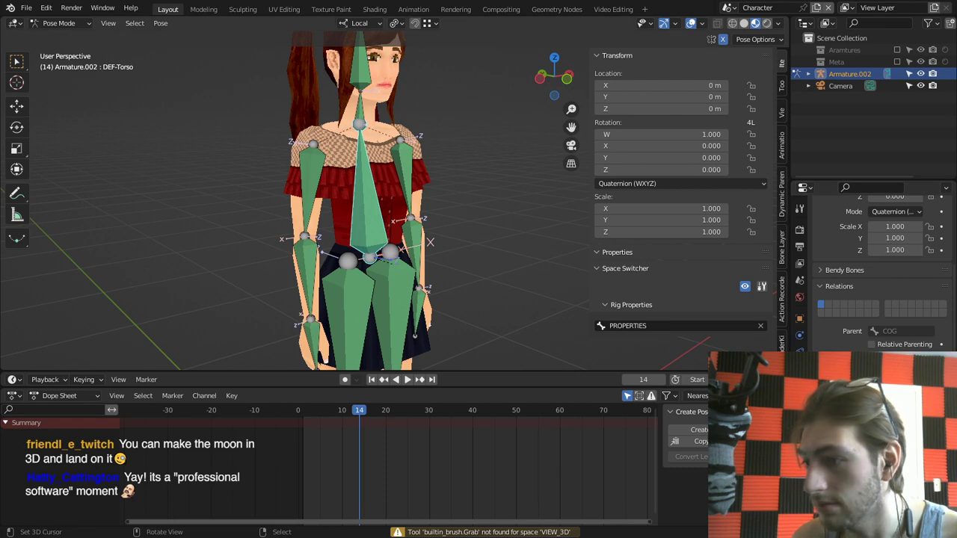
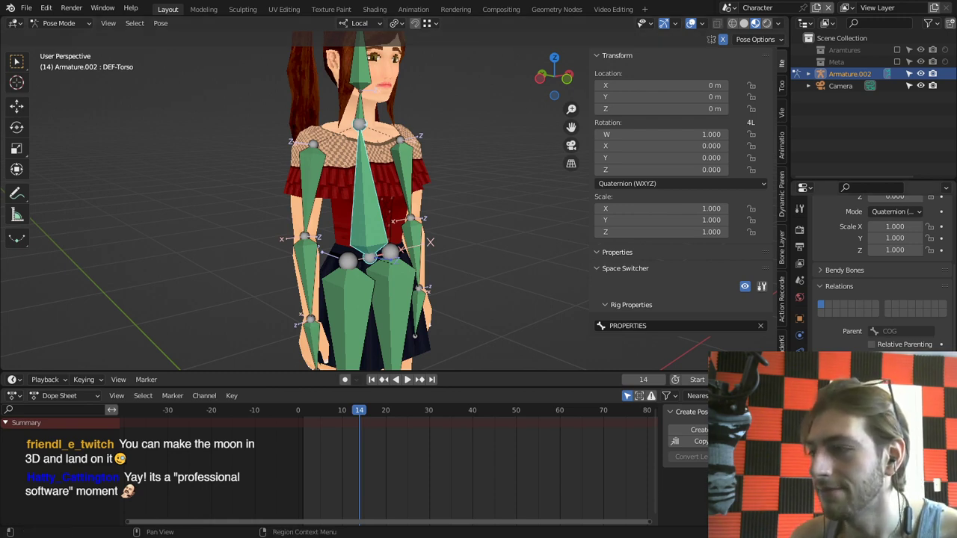
Step: Display the red IK bone layer and rotate the IK-Torso bone 27.8° about the view axis
{"action": "left_click", "coordinate": [799, 370]}
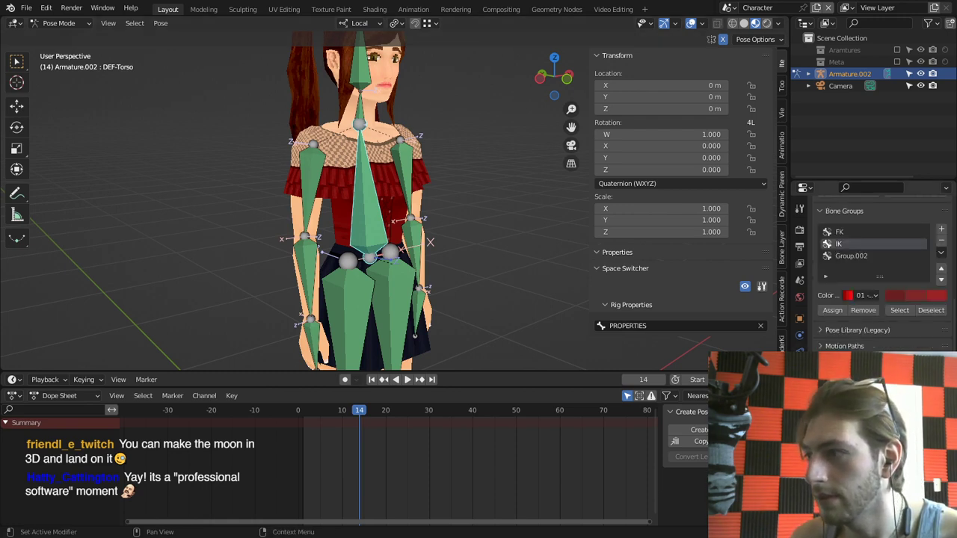
{"action": "scroll", "coordinate": [883, 299], "scroll_direction": "up", "scroll_amount": 5}
{"action": "scroll", "coordinate": [883, 269], "scroll_direction": "up", "scroll_amount": 2}
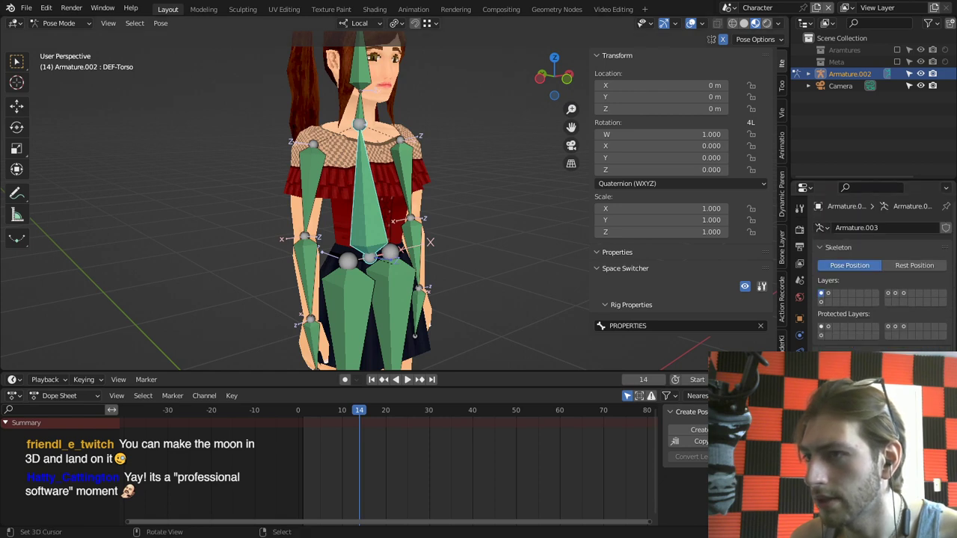
{"action": "left_click", "coordinate": [895, 293]}
{"action": "left_click", "coordinate": [904, 294]}
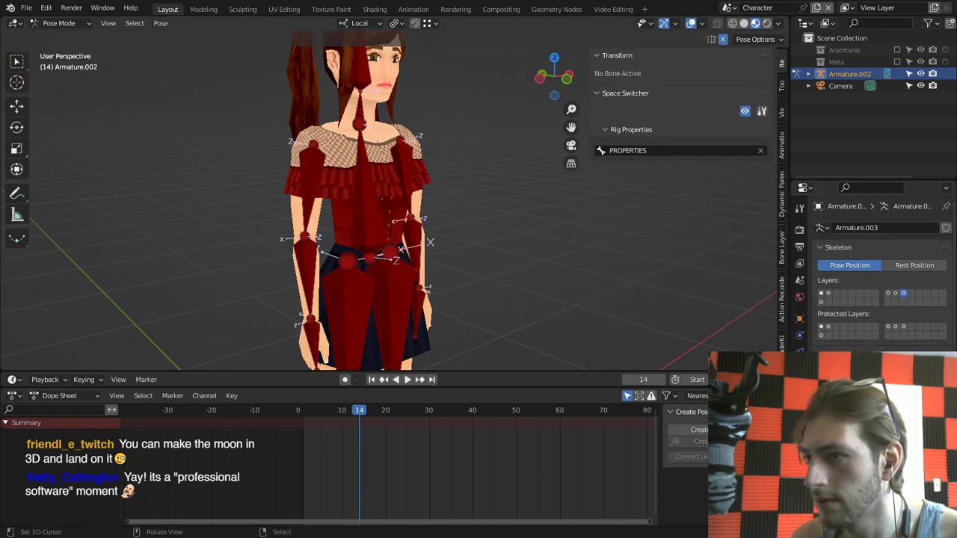
{"action": "right_click", "coordinate": [369, 203]}
{"action": "key", "text": "r"}
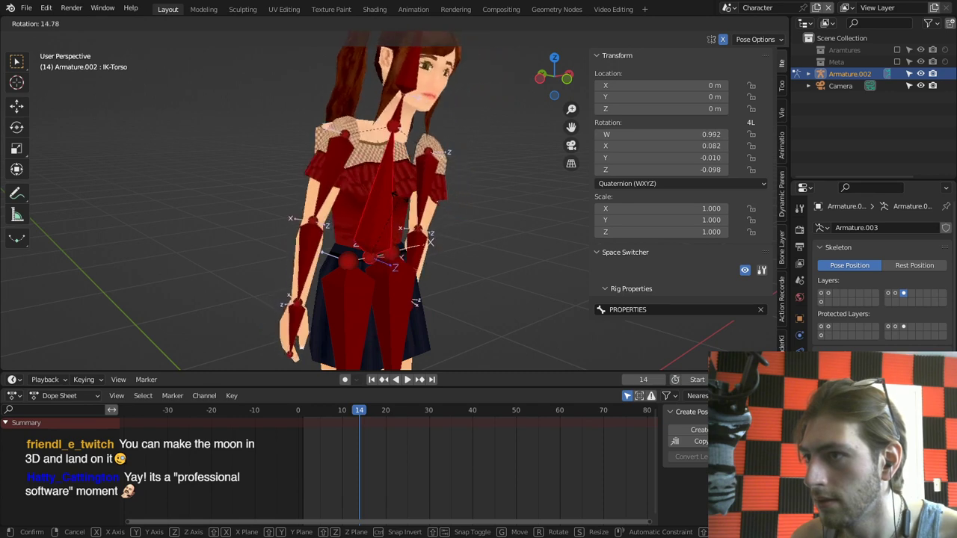
{"action": "key", "text": "Return"}
Step: Display the deform bone layer, leave Pose Mode and review the vertex groups of the character mesh
{"action": "left_click", "coordinate": [821, 293]}
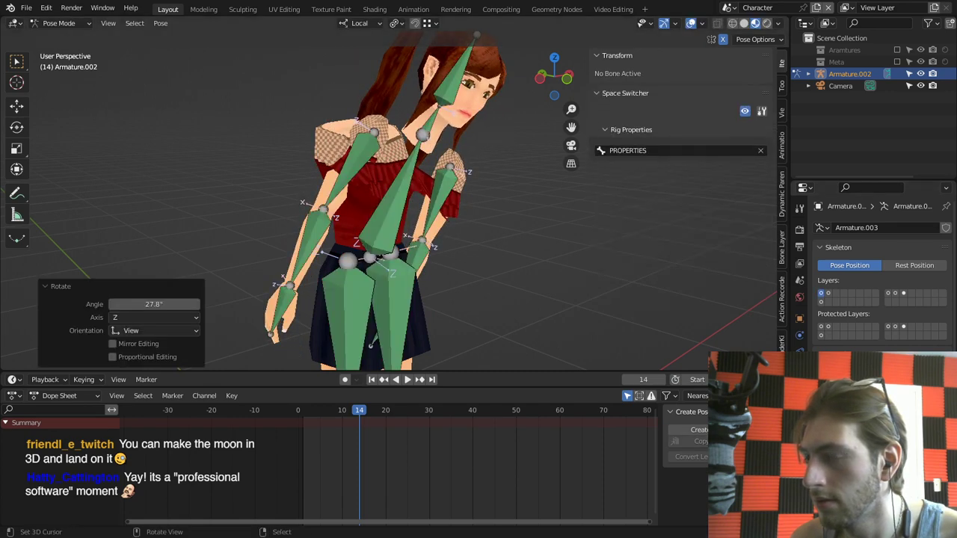
{"action": "key", "text": "ctrl+Tab"}
{"action": "right_click", "coordinate": [351, 206]}
{"action": "key", "text": "Tab"}
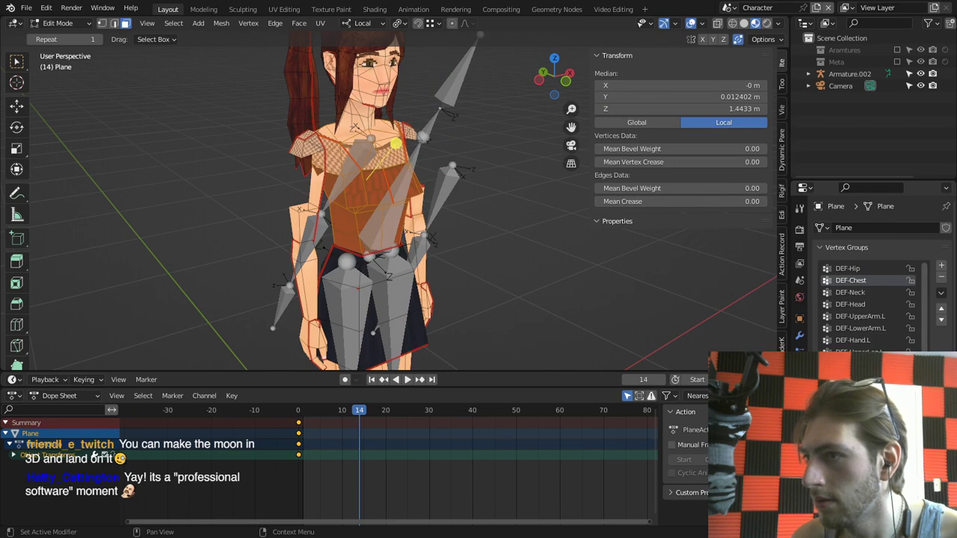
{"action": "key", "text": "Tab"}
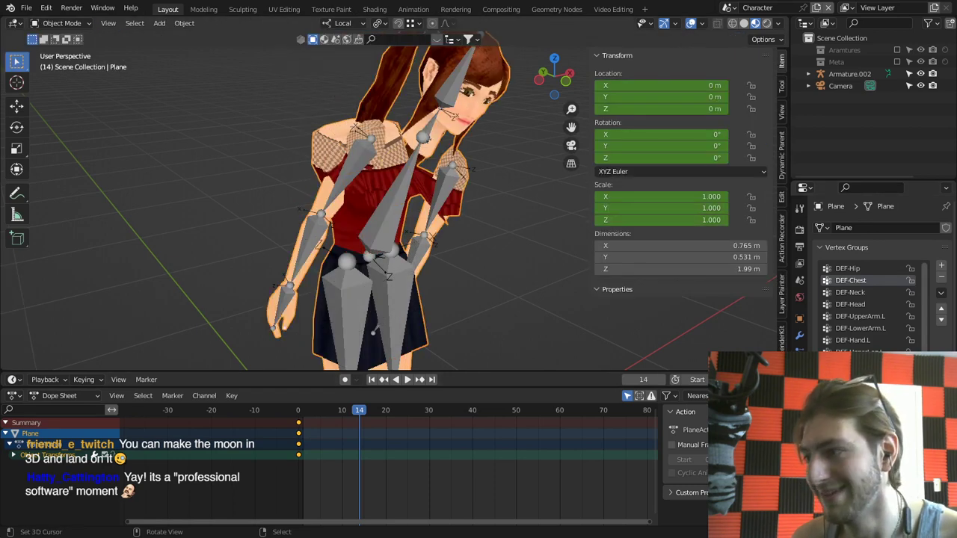
{"action": "scroll", "coordinate": [867, 306], "scroll_direction": "down", "scroll_amount": 5}
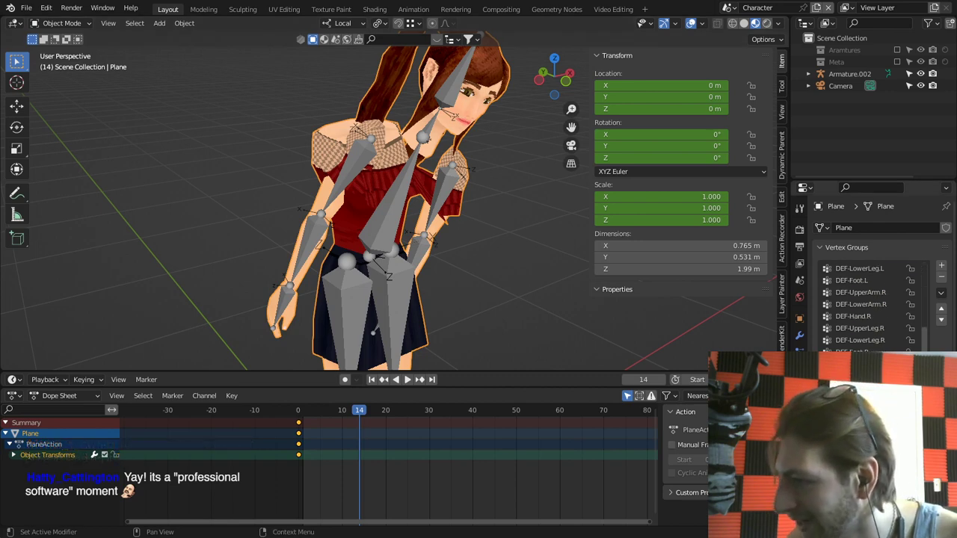
{"action": "scroll", "coordinate": [860, 281], "scroll_direction": "up", "scroll_amount": 5}
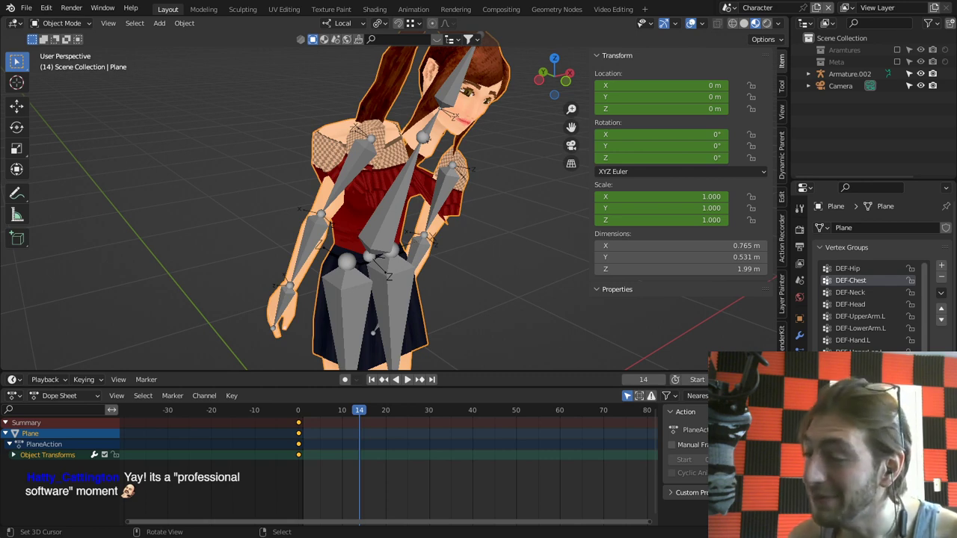
Step: Compare the mesh's undeformed shape in Edit Mode with its posed shape in Object Mode, including from the side
{"action": "key", "text": "Tab"}
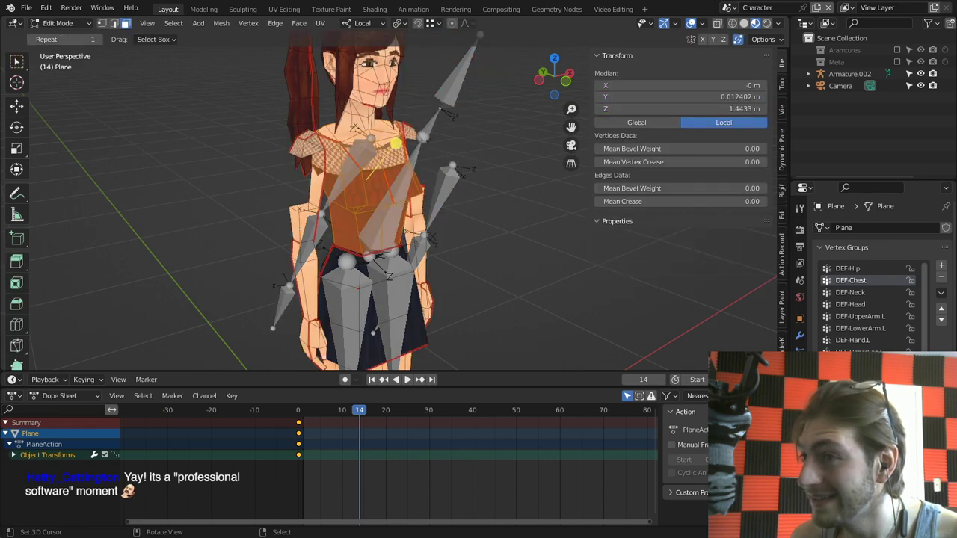
{"action": "key", "text": "Tab"}
{"action": "key", "text": "Tab"}
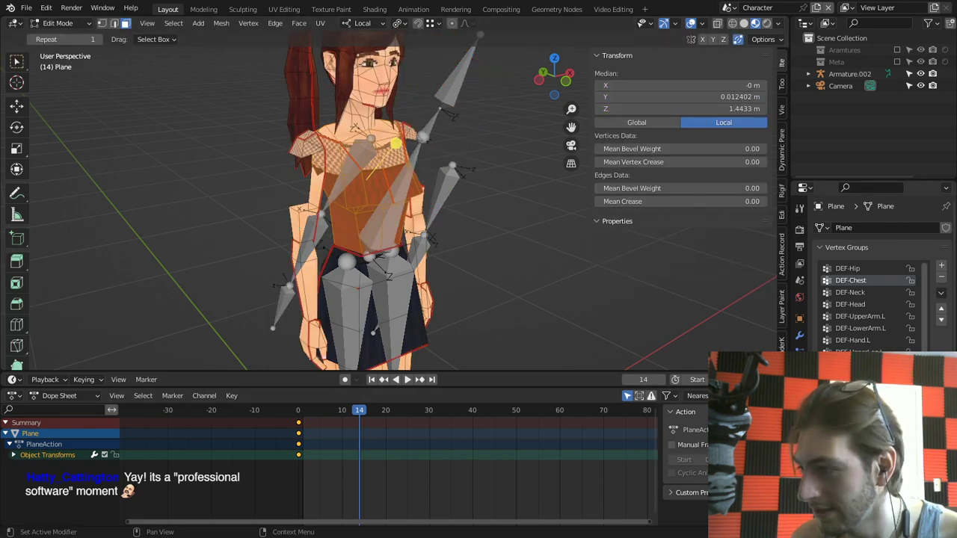
{"action": "key", "text": "Tab"}
{"action": "key", "text": "Tab"}
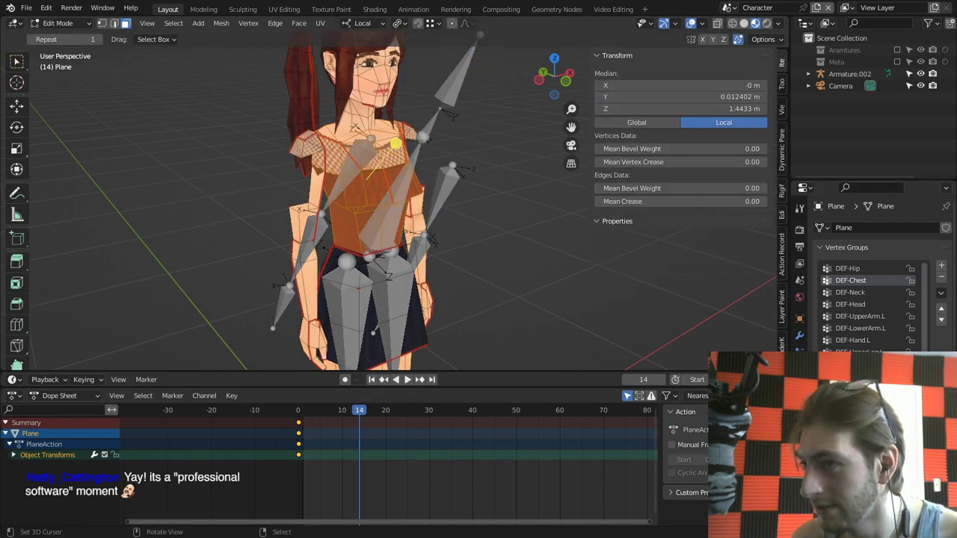
{"action": "key", "text": "Tab"}
{"action": "middle_click_drag", "start_coordinate": [374, 210], "coordinate": [451, 194]}
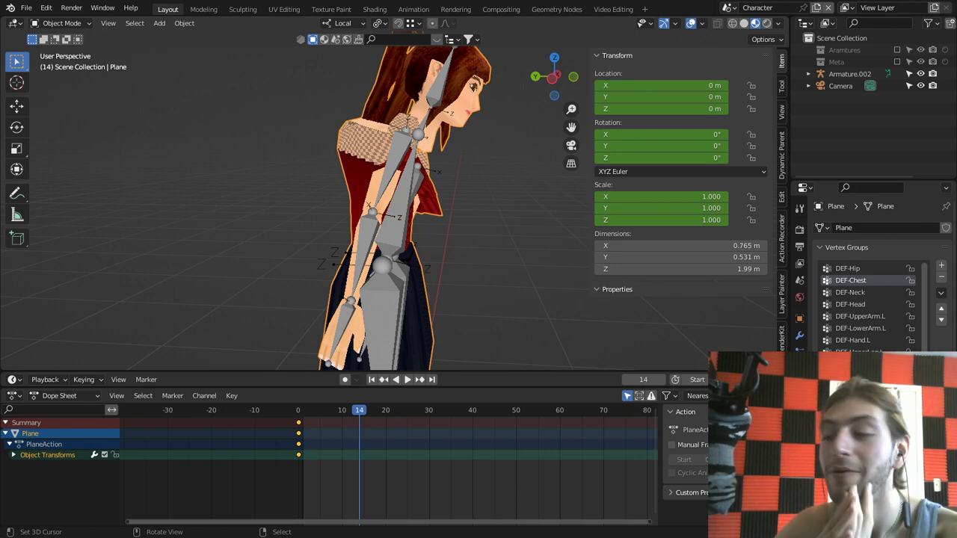
{"action": "middle_click_drag", "start_coordinate": [374, 225], "coordinate": [347, 236]}
Step: Inspect the vertex weights of individual blouse vertices at the neckline and centre front of the character mesh
{"action": "right_click", "coordinate": [378, 234]}
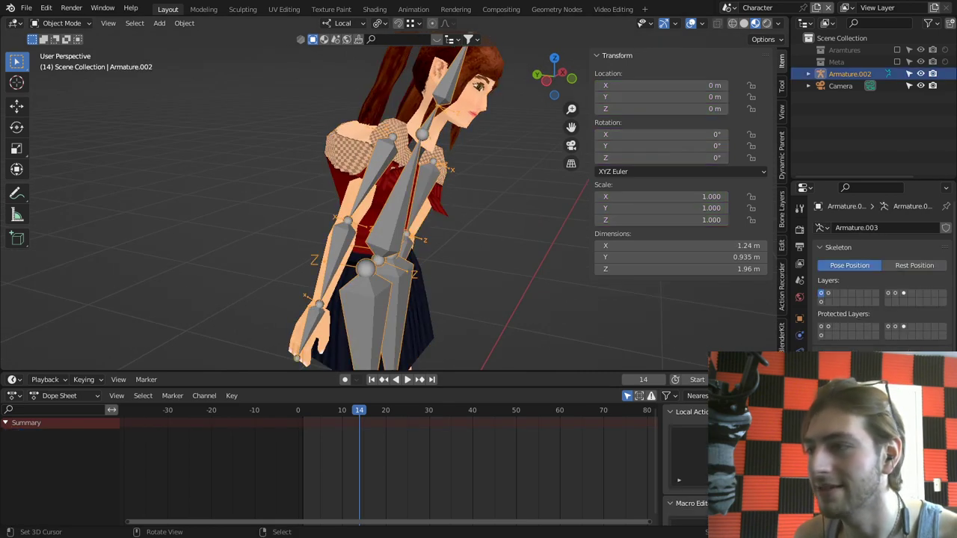
{"action": "left_click", "coordinate": [415, 140]}
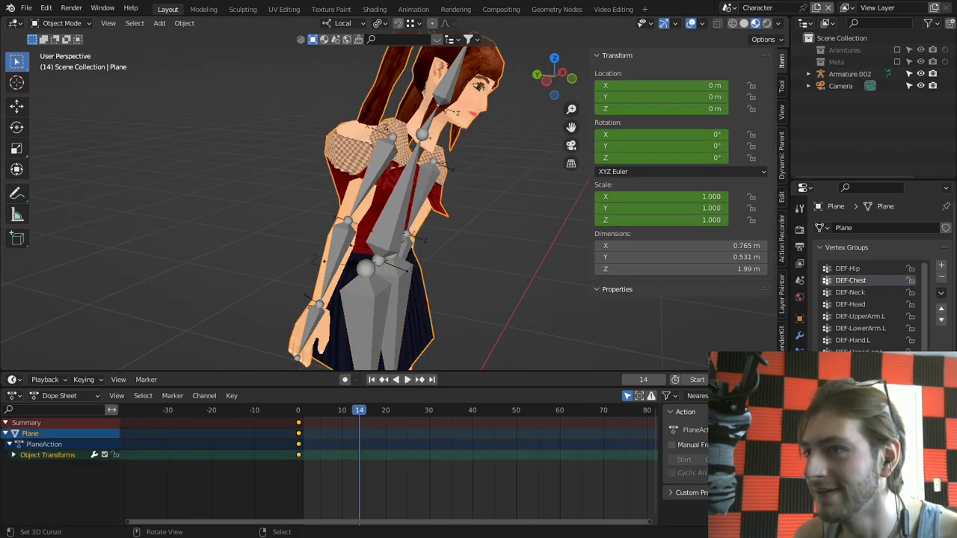
{"action": "key", "text": "Tab"}
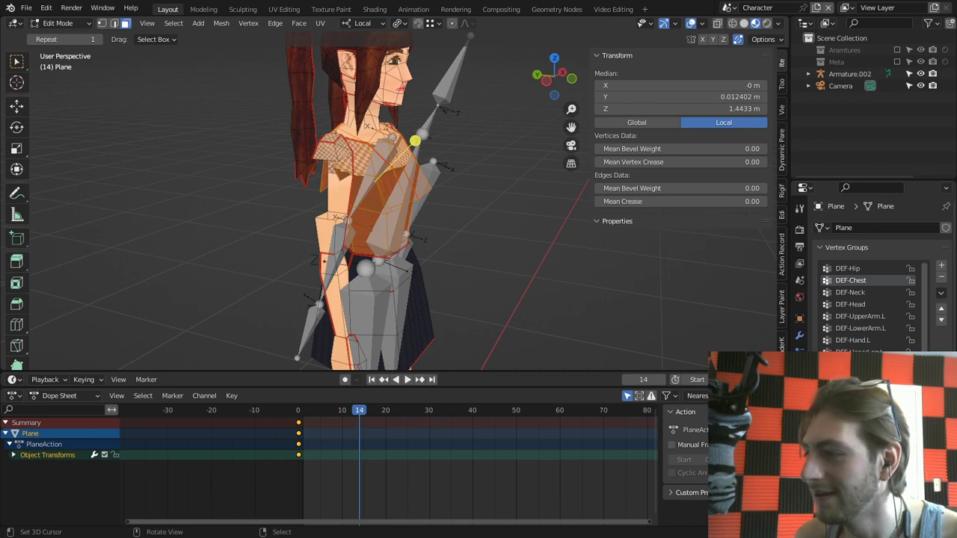
{"action": "key", "text": "Tab"}
{"action": "key", "text": "Tab"}
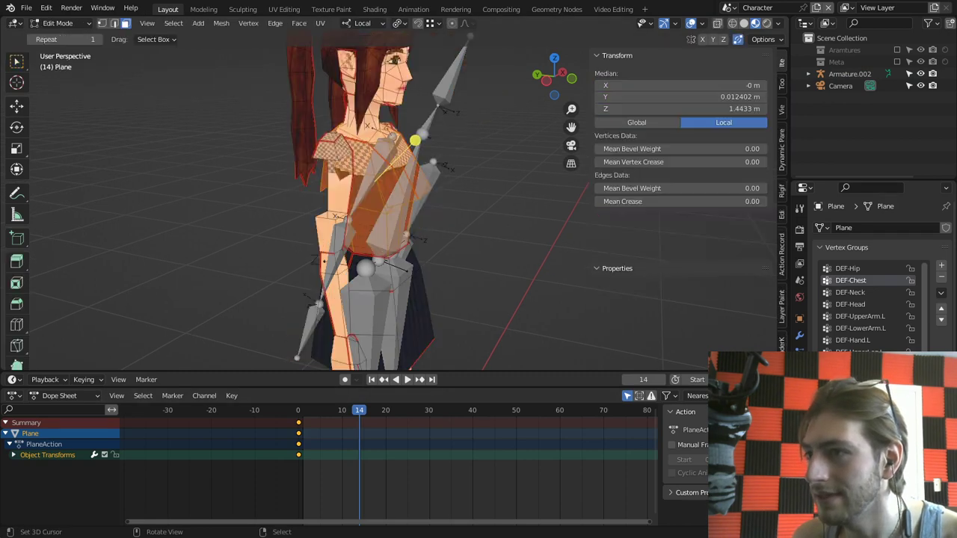
{"action": "key", "text": "1"}
{"action": "right_click", "coordinate": [352, 149]}
{"action": "right_click", "coordinate": [391, 168]}
{"action": "middle_click_drag", "start_coordinate": [392, 168], "coordinate": [387, 168]}
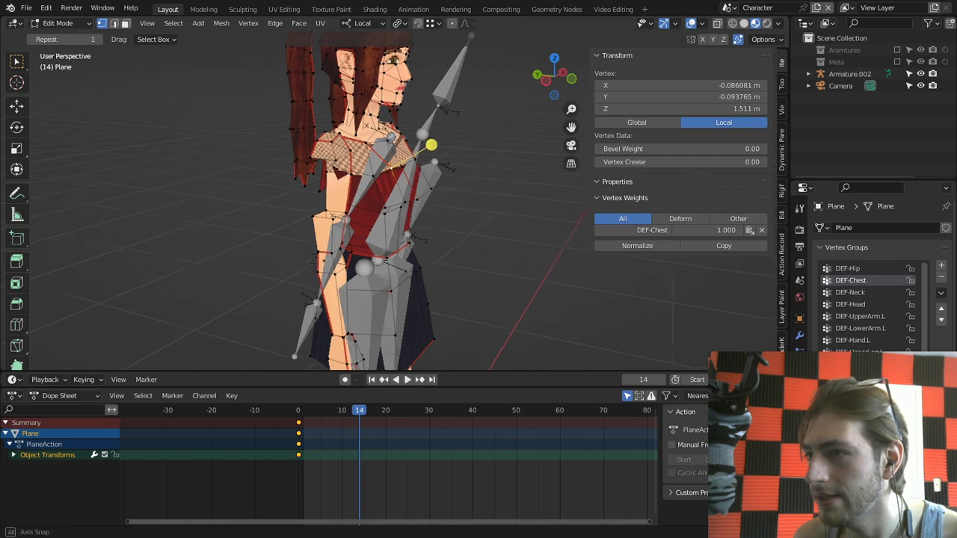
{"action": "middle_click_drag", "start_coordinate": [431, 145], "coordinate": [332, 110]}
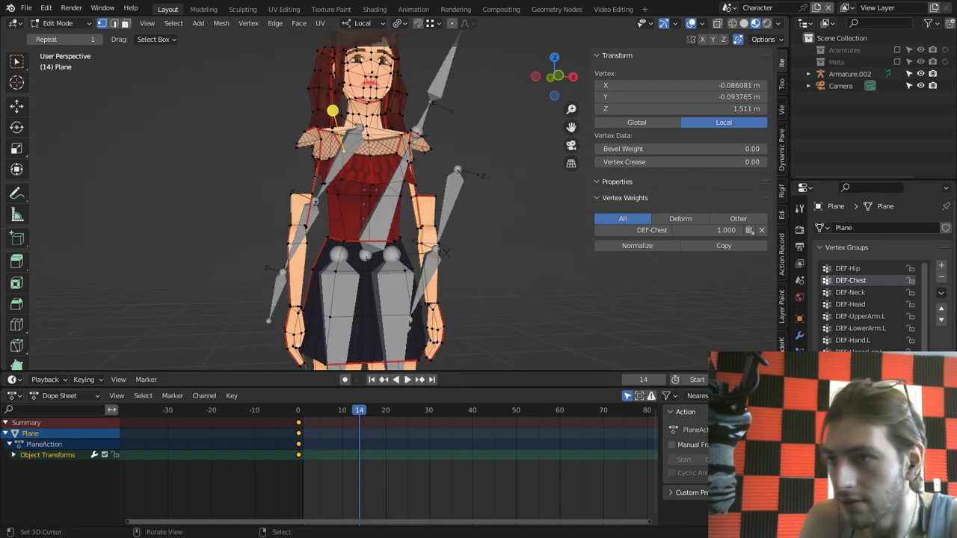
{"action": "left_click", "coordinate": [381, 206]}
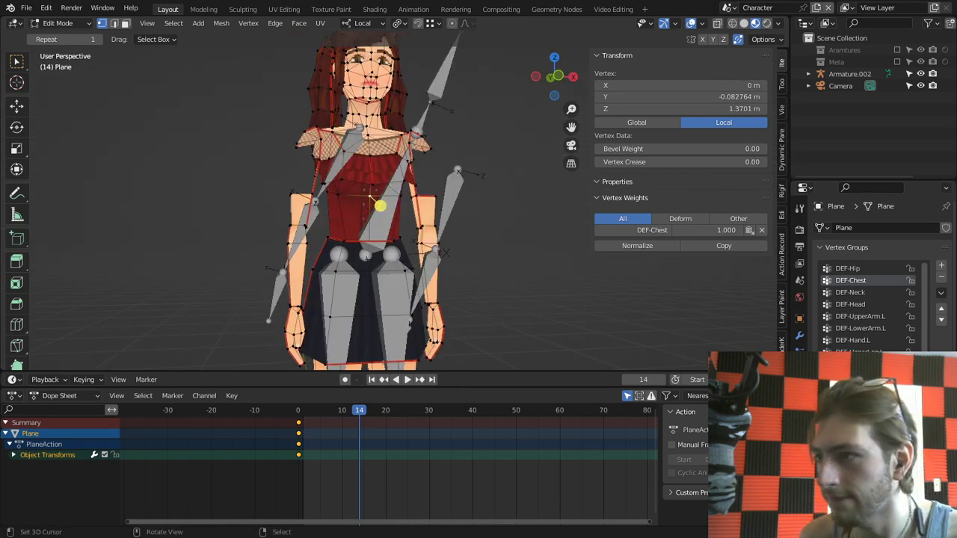
{"action": "scroll", "coordinate": [380, 206], "scroll_direction": "up", "scroll_amount": 2}
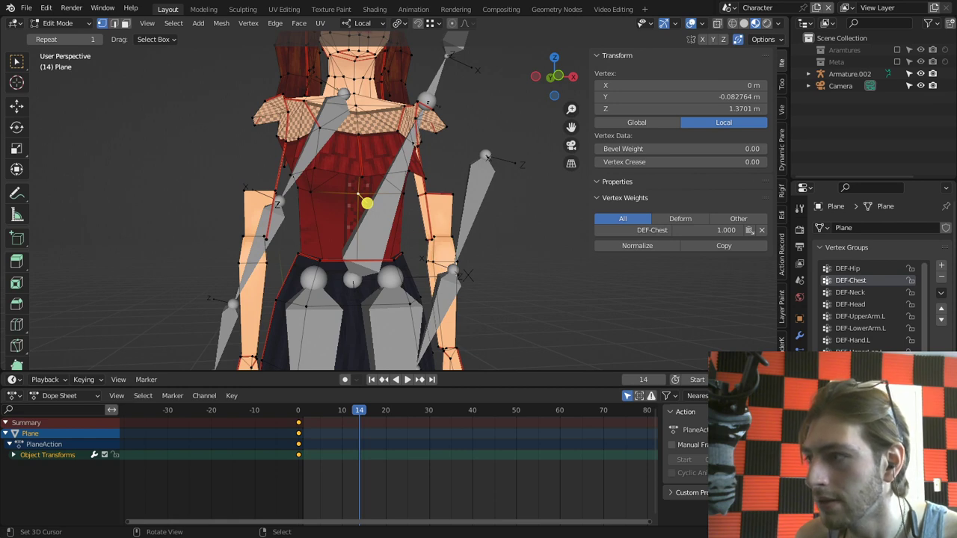
Step: Return from the mesh to the armature in Pose Mode and select the DEF-Torso bone
{"action": "key", "text": "ctrl+Tab"}
{"action": "left_click", "coordinate": [392, 236]}
{"action": "key", "text": "ctrl+Tab"}
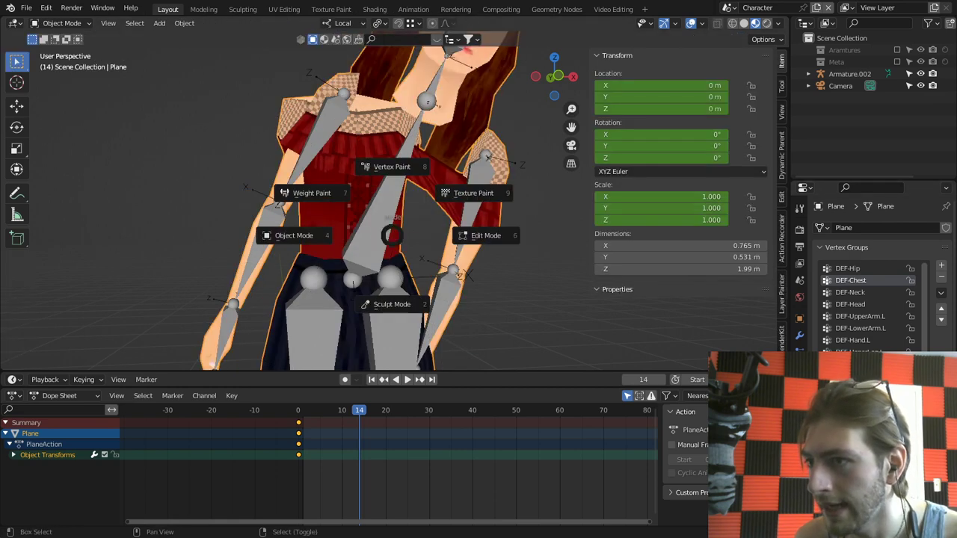
{"action": "left_click", "coordinate": [294, 235]}
{"action": "right_click", "coordinate": [374, 238]}
{"action": "key", "text": "ctrl+Tab"}
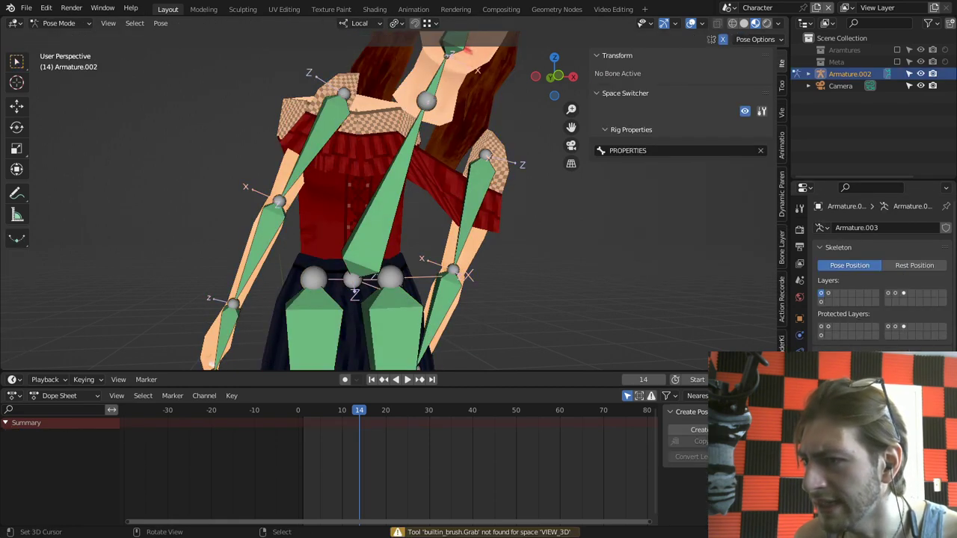
{"action": "left_click", "coordinate": [353, 281]}
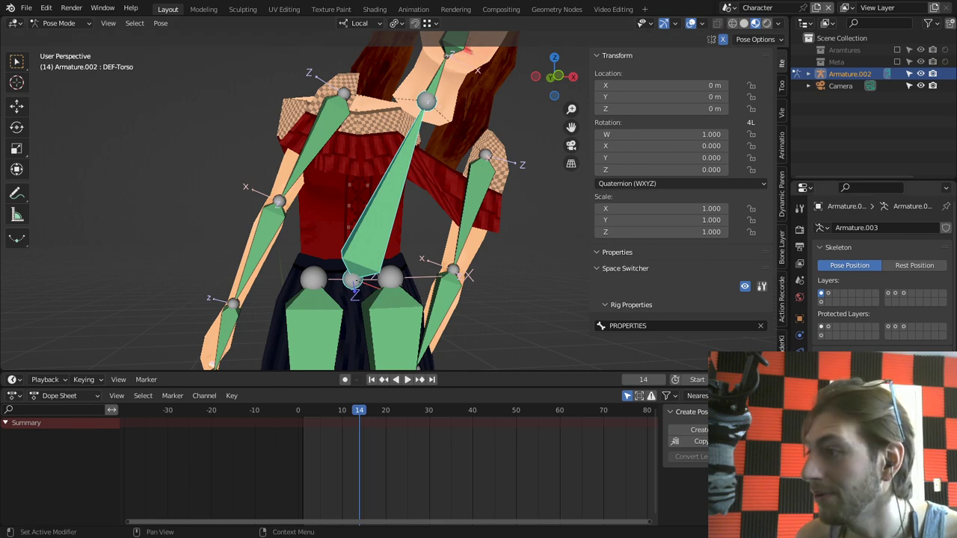
Step: Browse the armature's bone layers to the one holding DEF-Hip, and try rotating that bone
{"action": "left_click", "coordinate": [829, 293]}
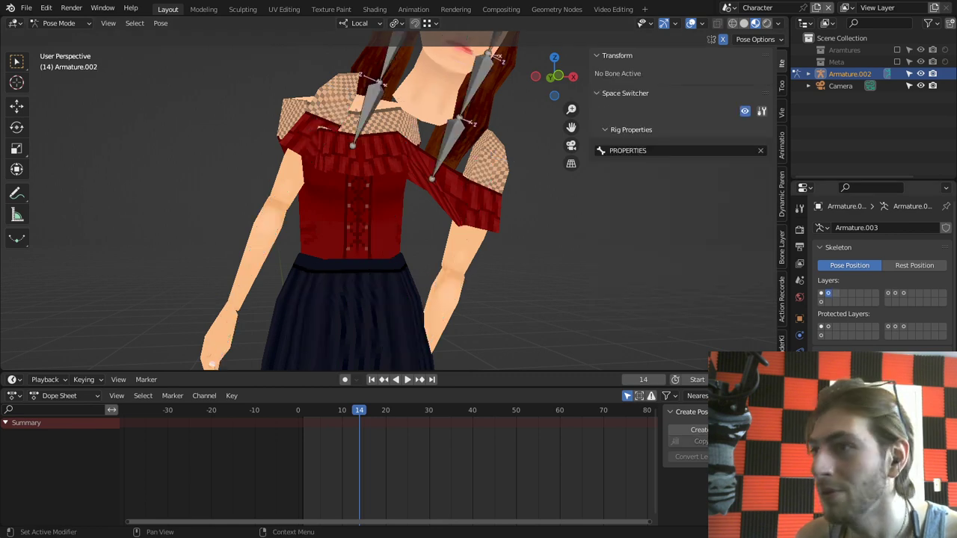
{"action": "left_click", "coordinate": [828, 303]}
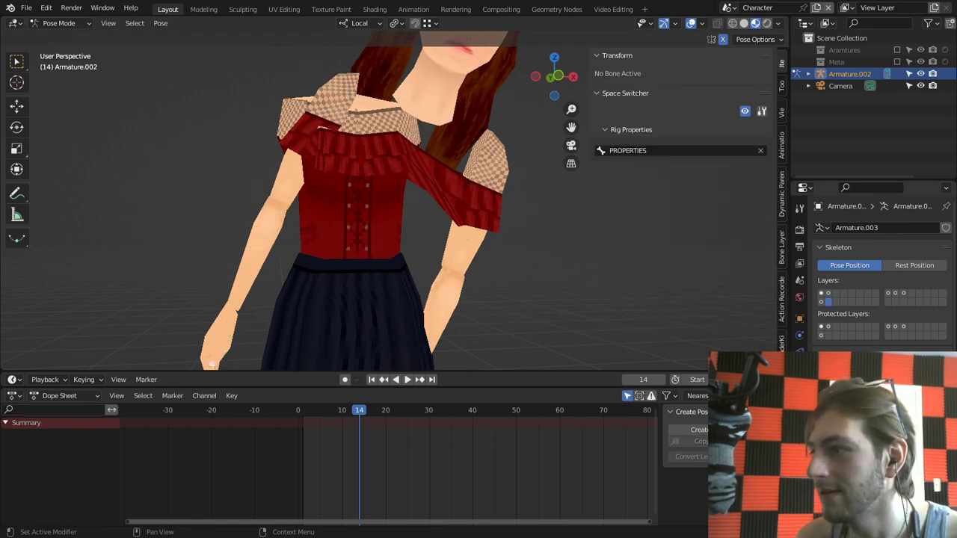
{"action": "left_click", "coordinate": [822, 302]}
{"action": "left_click", "coordinate": [352, 307]}
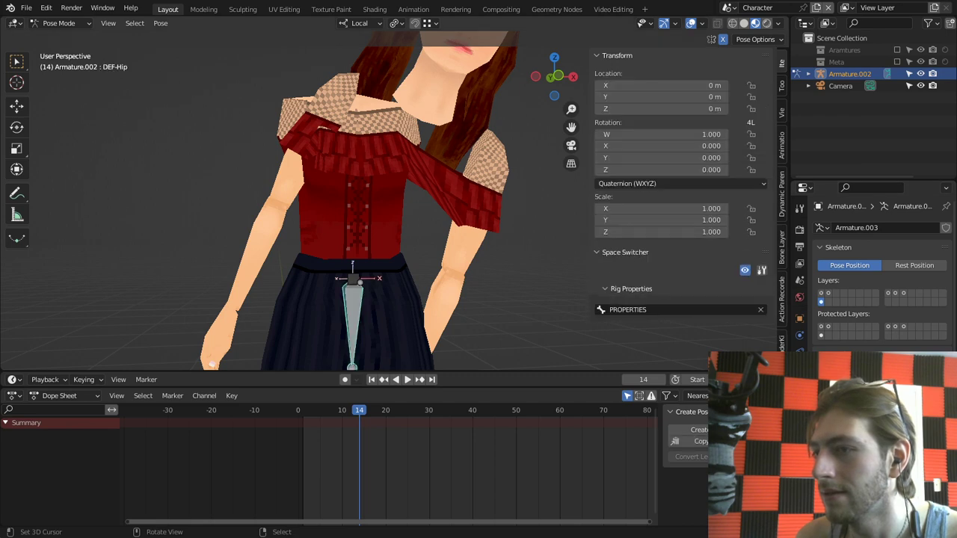
{"action": "key", "text": "g"}
{"action": "key", "text": "r"}
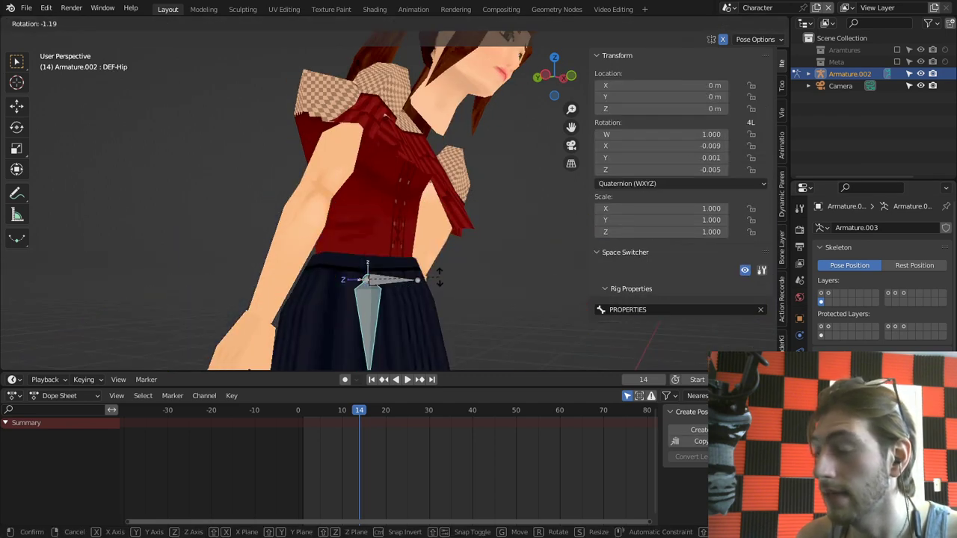
{"action": "key", "text": "Escape"}
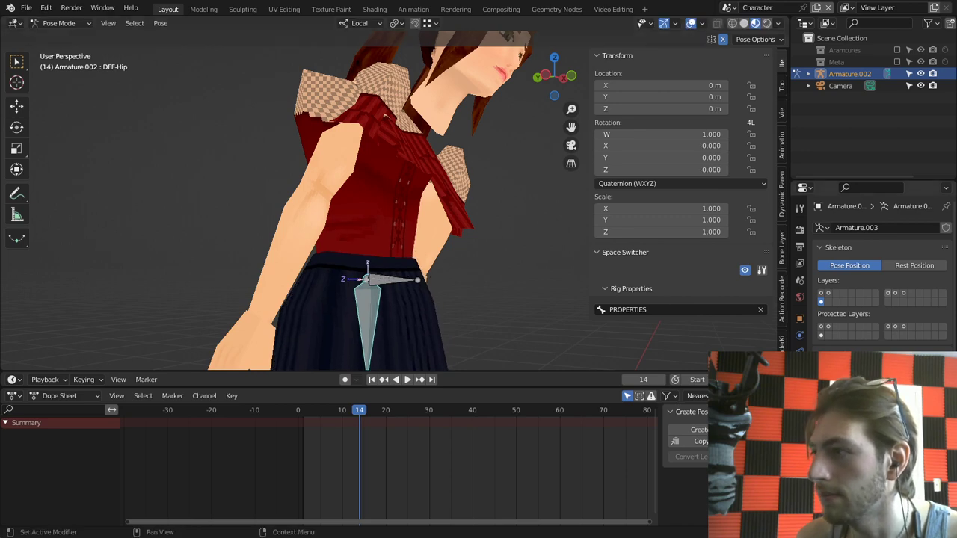
Step: Display the first mechanism bone layer, select Mech-Torso, try rotating it and review its bone properties
{"action": "left_click", "coordinate": [889, 293]}
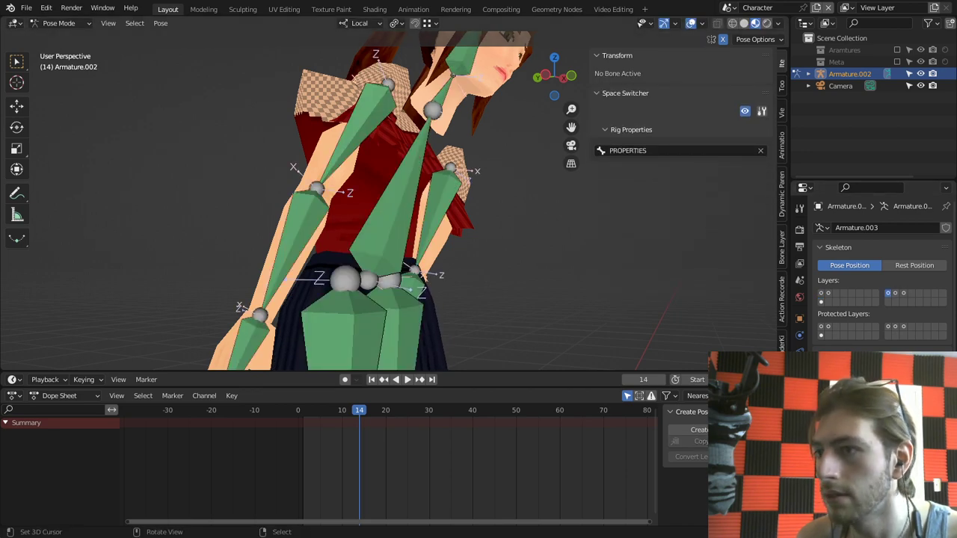
{"action": "right_click", "coordinate": [393, 210]}
{"action": "middle_click_drag", "start_coordinate": [393, 210], "coordinate": [378, 222]}
{"action": "key", "text": "r"}
{"action": "key", "text": "Escape"}
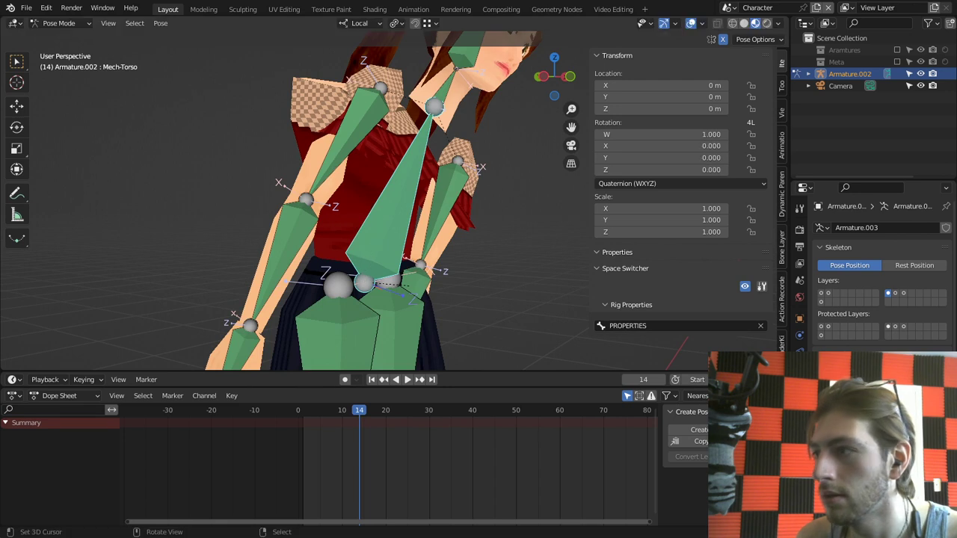
{"action": "left_click", "coordinate": [799, 385]}
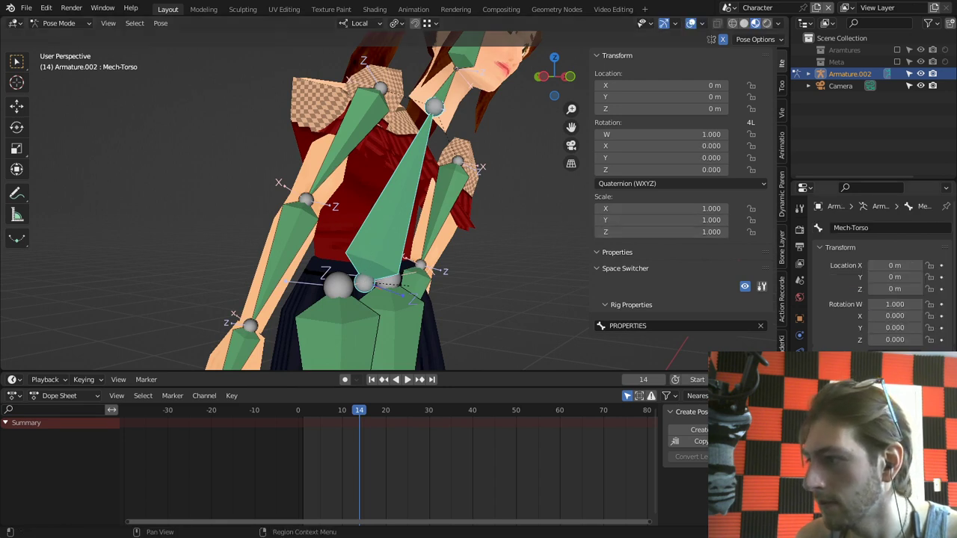
{"action": "scroll", "coordinate": [882, 269], "scroll_direction": "down", "scroll_amount": 2}
{"action": "scroll", "coordinate": [883, 269], "scroll_direction": "down", "scroll_amount": 3}
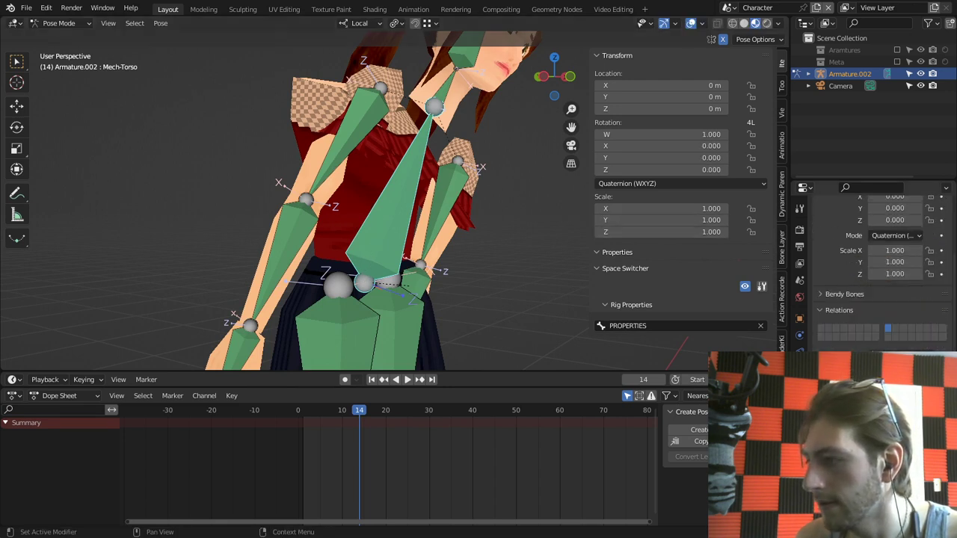
{"action": "scroll", "coordinate": [882, 269], "scroll_direction": "up", "scroll_amount": 5}
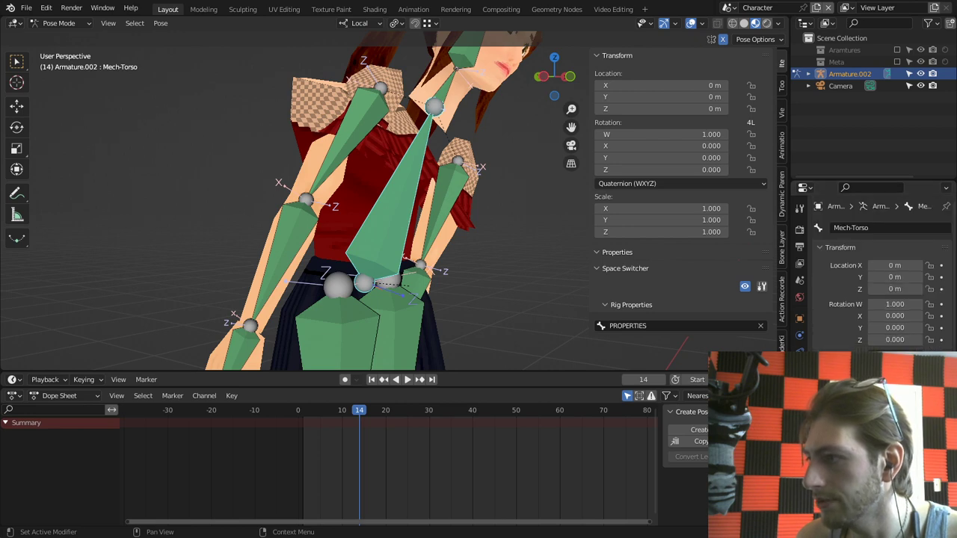
Step: Display all three mechanism layers and disable the Deform option for all their bones in Edit Mode
{"action": "left_click", "coordinate": [799, 369]}
{"action": "left_click", "coordinate": [896, 293], "text": "shift"}
{"action": "left_click", "coordinate": [911, 293], "text": "shift"}
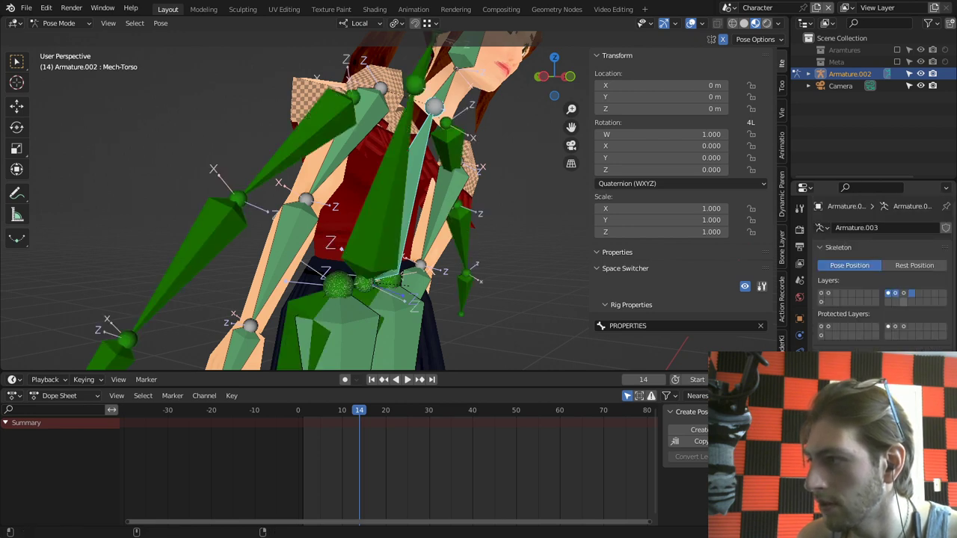
{"action": "left_click", "coordinate": [905, 294], "text": "shift"}
{"action": "left_click", "coordinate": [912, 293], "text": "shift"}
{"action": "scroll", "coordinate": [397, 201], "scroll_direction": "down", "scroll_amount": 3}
{"action": "key", "text": "Tab"}
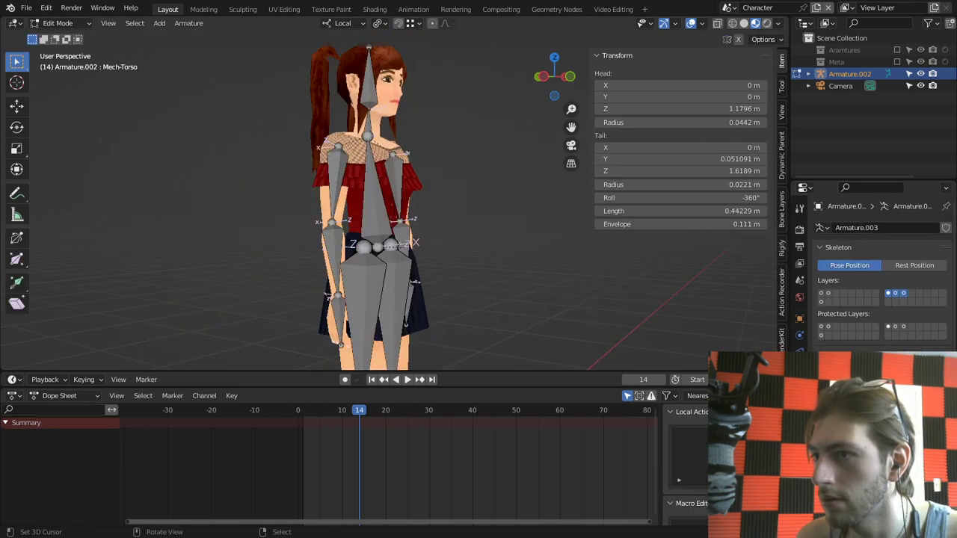
{"action": "key", "text": "a"}
{"action": "key", "text": "alt+w"}
{"action": "left_click", "coordinate": [389, 253]}
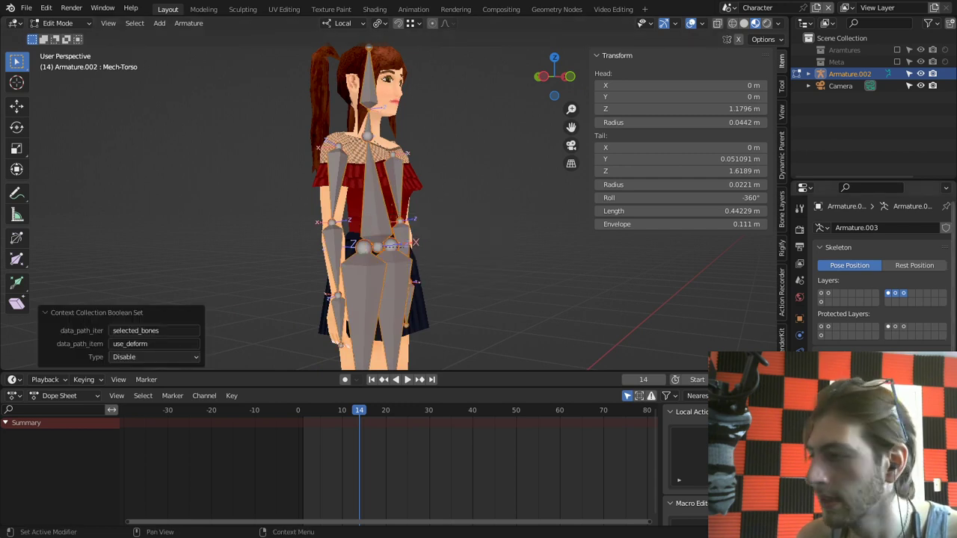
Step: Show only the first mechanism layer and return the armature to Pose Mode
{"action": "left_click", "coordinate": [889, 293]}
{"action": "key", "text": "ctrl+Tab"}
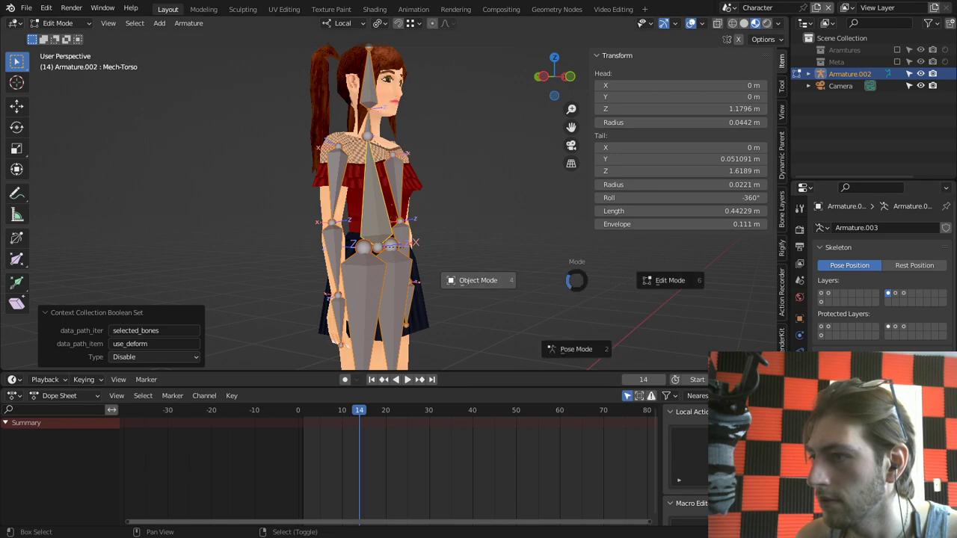
{"action": "left_click", "coordinate": [573, 348]}
{"action": "middle_click_drag", "start_coordinate": [516, 285], "coordinate": [430, 284]}
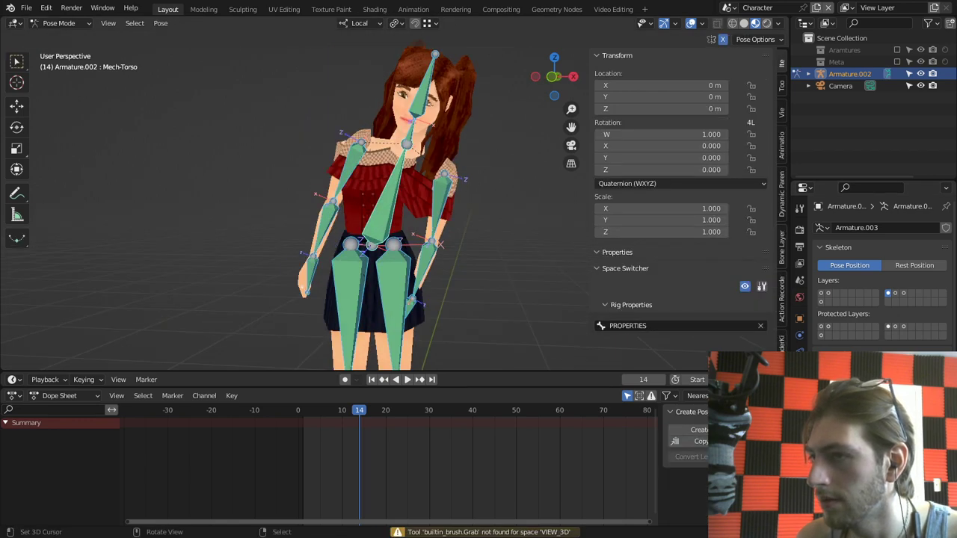
{"action": "scroll", "coordinate": [430, 285], "scroll_direction": "up", "scroll_amount": 1}
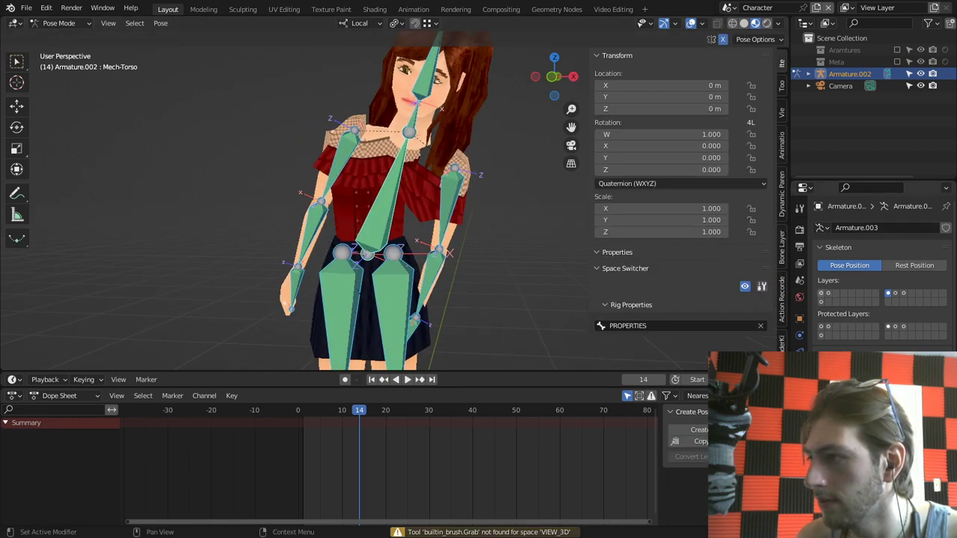
Step: Select DEF-Torso on the deform layer and toggle its Copy Transforms constraint off and on to compare the mesh
{"action": "left_click", "coordinate": [821, 294]}
{"action": "right_click", "coordinate": [385, 206]}
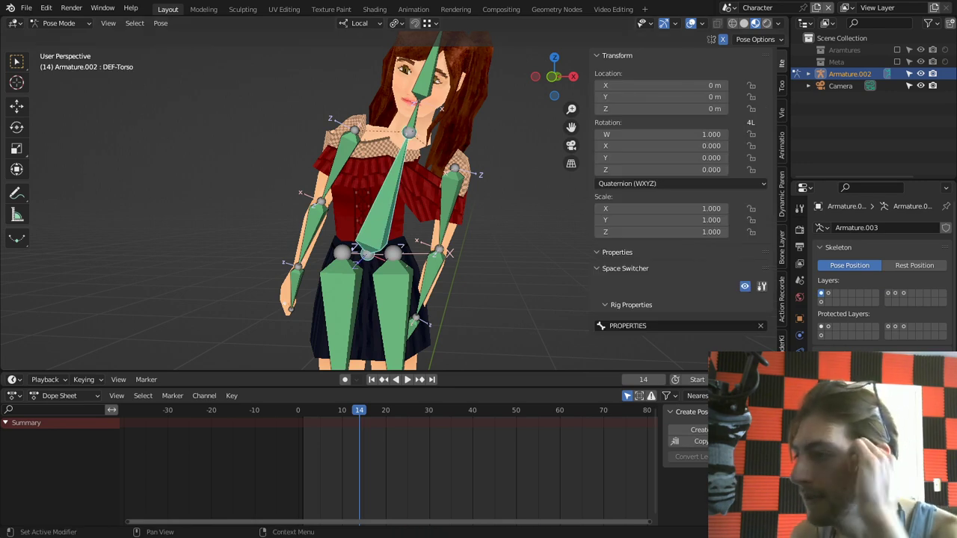
{"action": "left_click", "coordinate": [800, 386]}
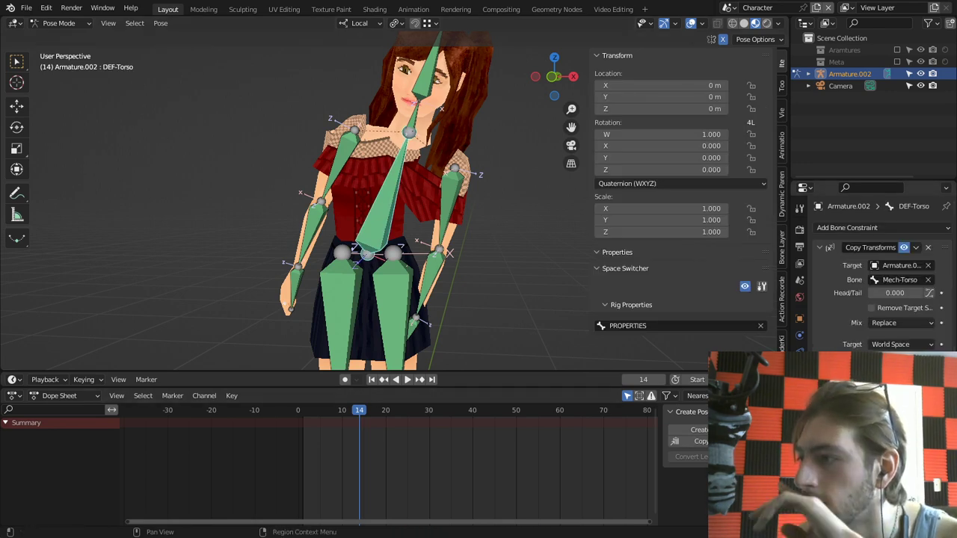
{"action": "left_click", "coordinate": [904, 247]}
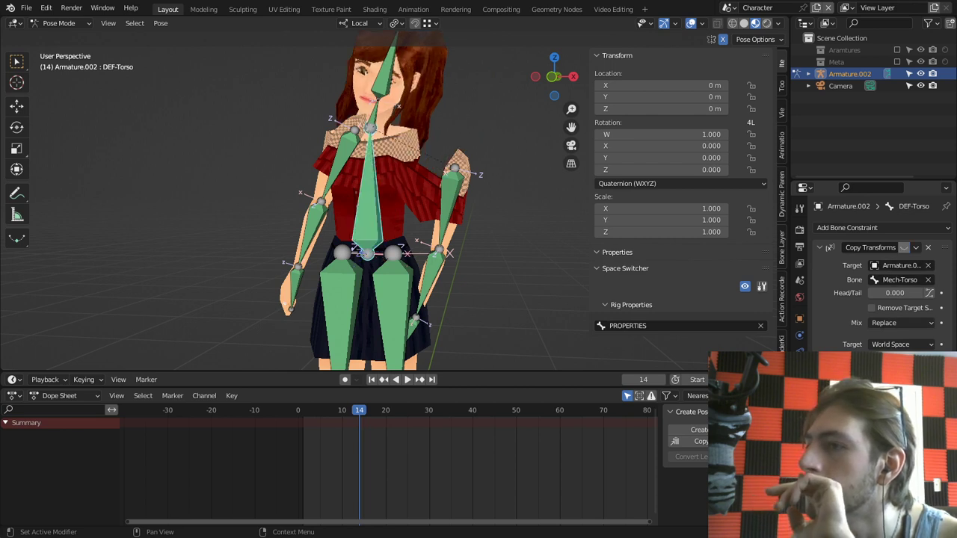
{"action": "left_click", "coordinate": [904, 248]}
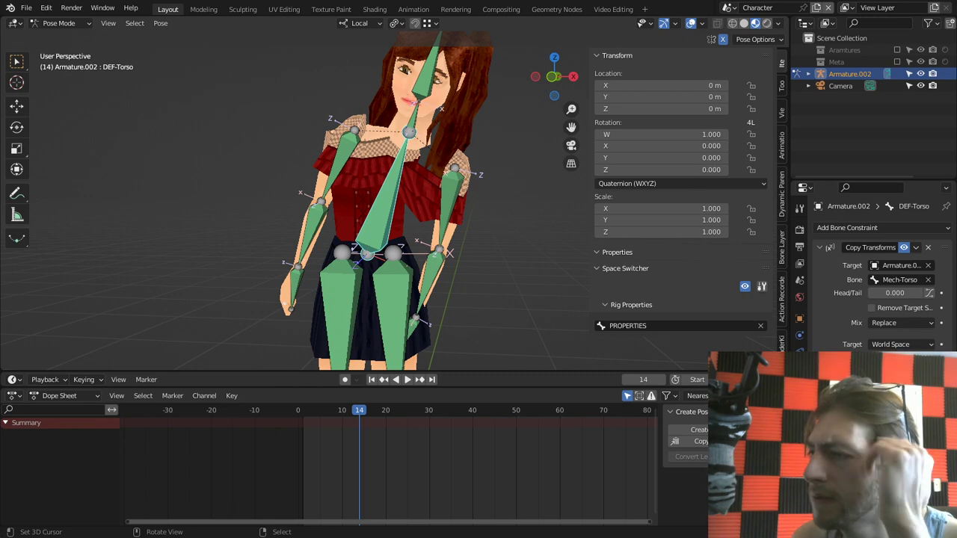
{"action": "middle_click_drag", "start_coordinate": [449, 225], "coordinate": [498, 225]}
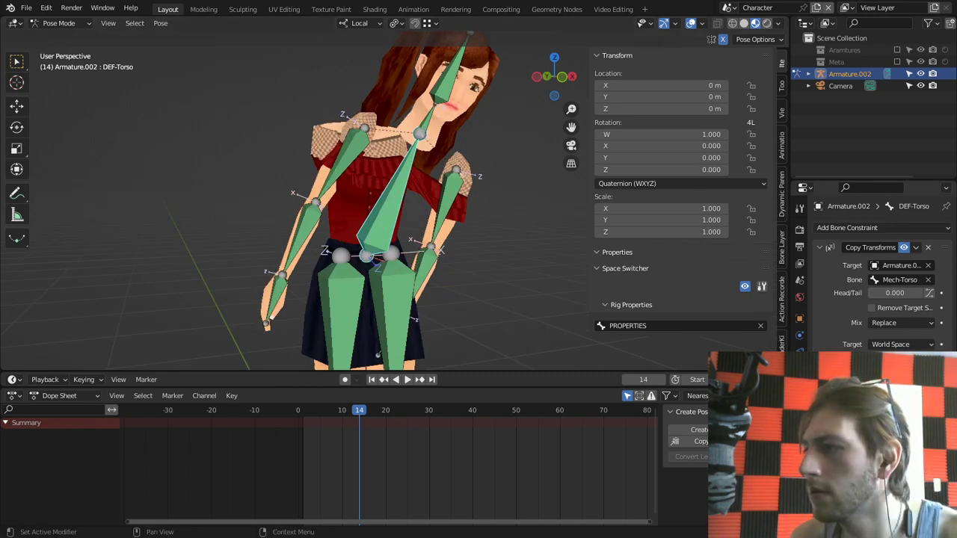
Step: Try freely rotating DEF-Torso with its Copy Transforms constraint disabled, and re-enable the constraint
{"action": "left_click", "coordinate": [904, 248]}
{"action": "key", "text": "r"}
{"action": "key", "text": "r"}
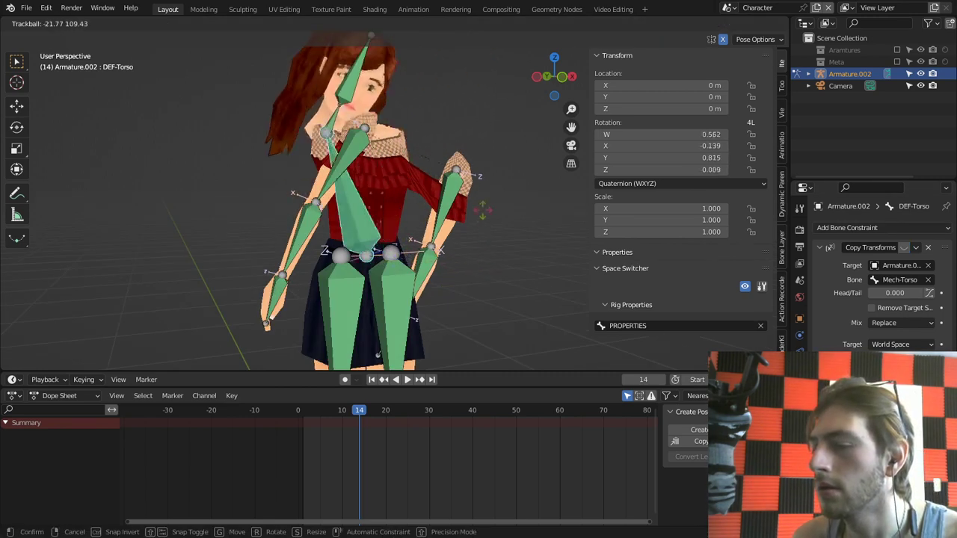
{"action": "key", "text": "Escape"}
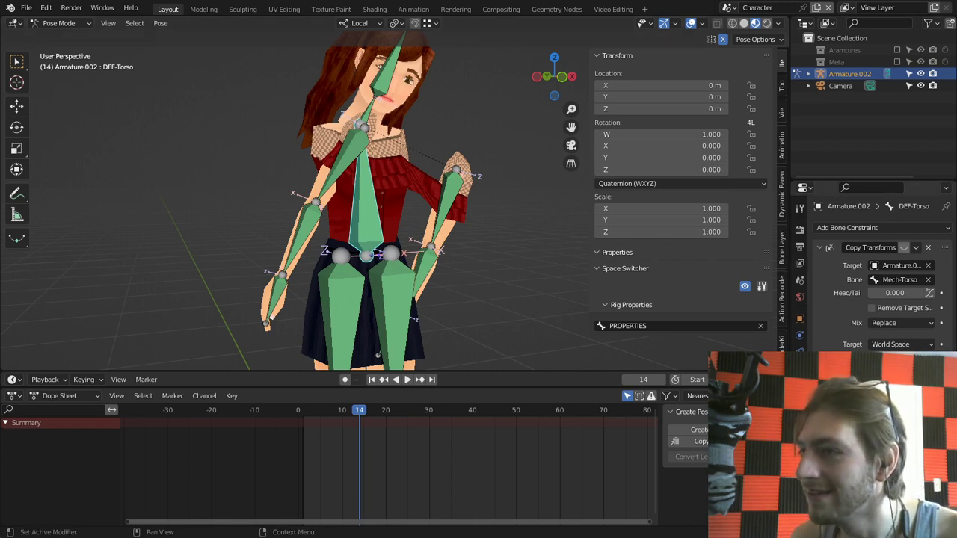
{"action": "left_click", "coordinate": [904, 247]}
{"action": "middle_click_drag", "start_coordinate": [464, 224], "coordinate": [535, 216]}
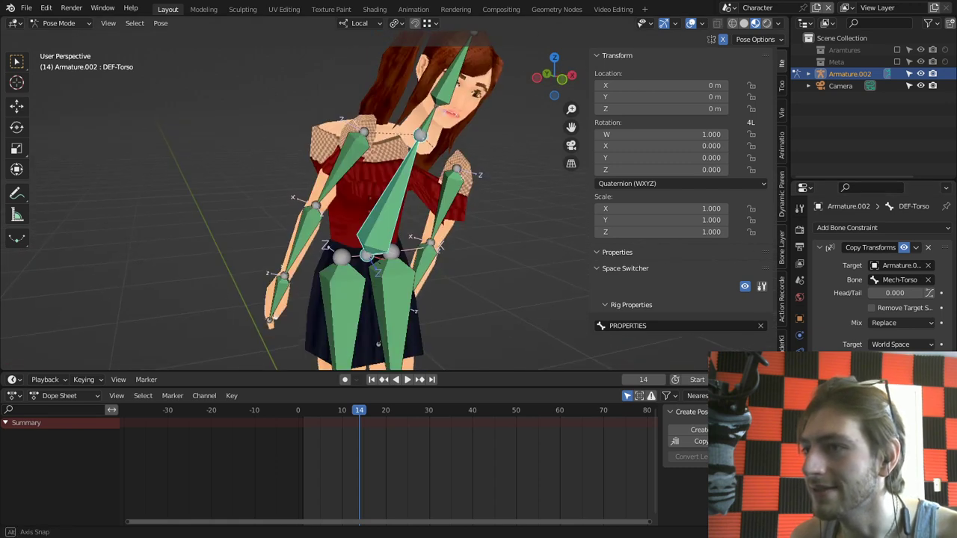
Step: Display the COG and hip bone layer alongside the deform layer, and test-rotate the COG bone
{"action": "left_click", "coordinate": [799, 369]}
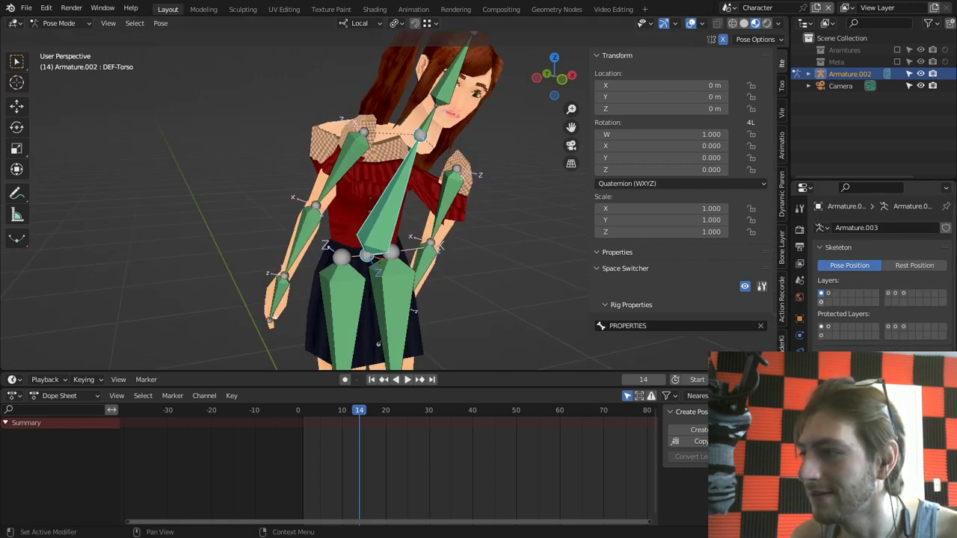
{"action": "left_click", "coordinate": [821, 302], "text": "shift"}
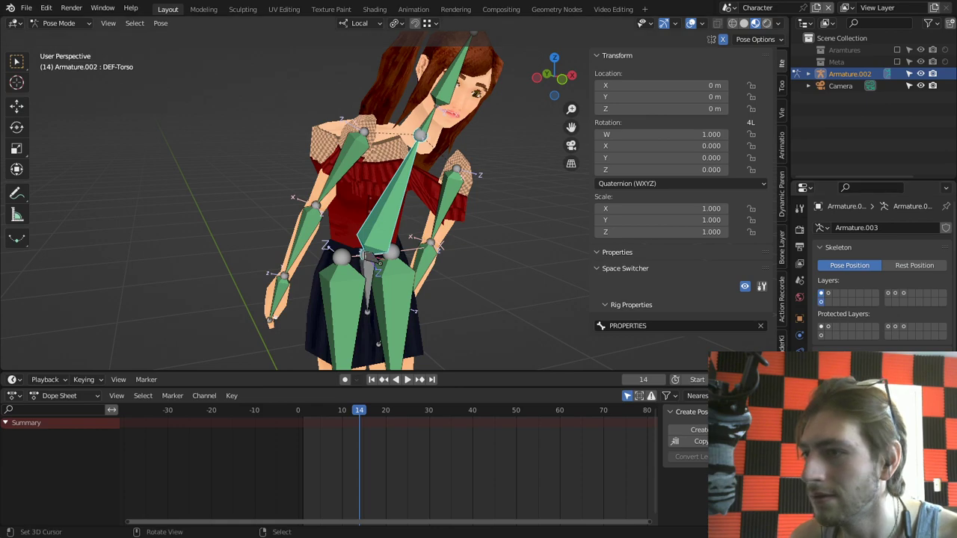
{"action": "right_click", "coordinate": [376, 261]}
{"action": "key", "text": "r"}
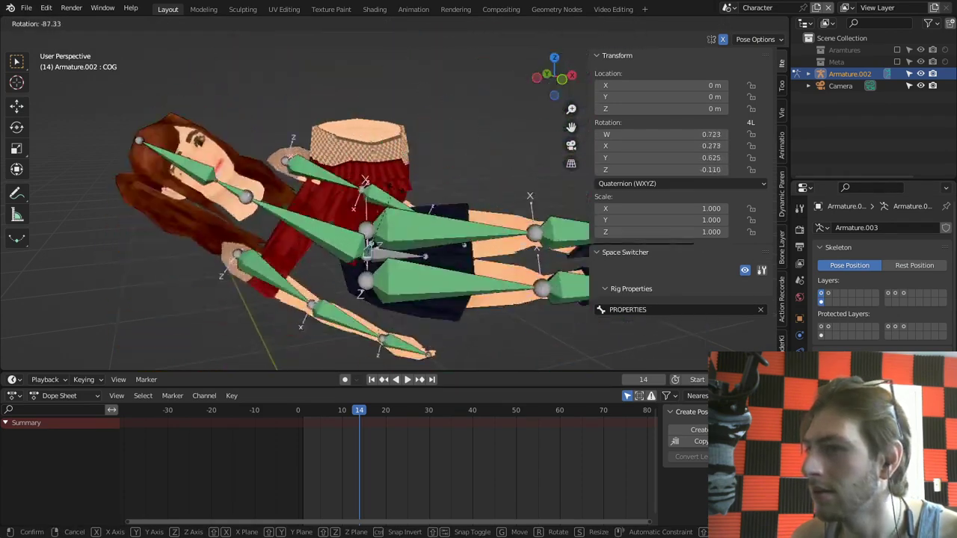
{"action": "key", "text": "Escape"}
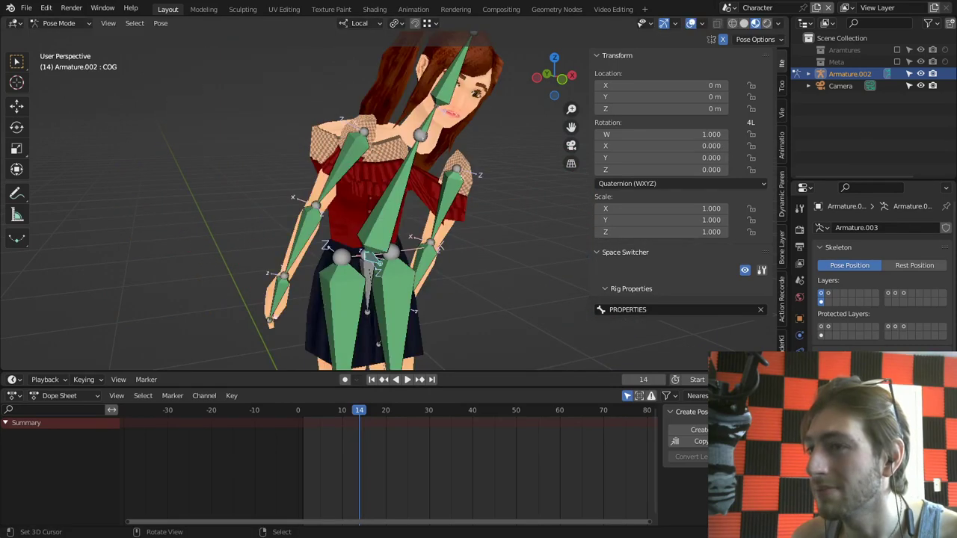
Step: Try a trackball rotation of the DEF-Hip bone to check how the hips and skirt follow
{"action": "right_click", "coordinate": [356, 285]}
{"action": "right_click", "coordinate": [368, 285]}
{"action": "key", "text": "r"}
{"action": "key", "text": "r"}
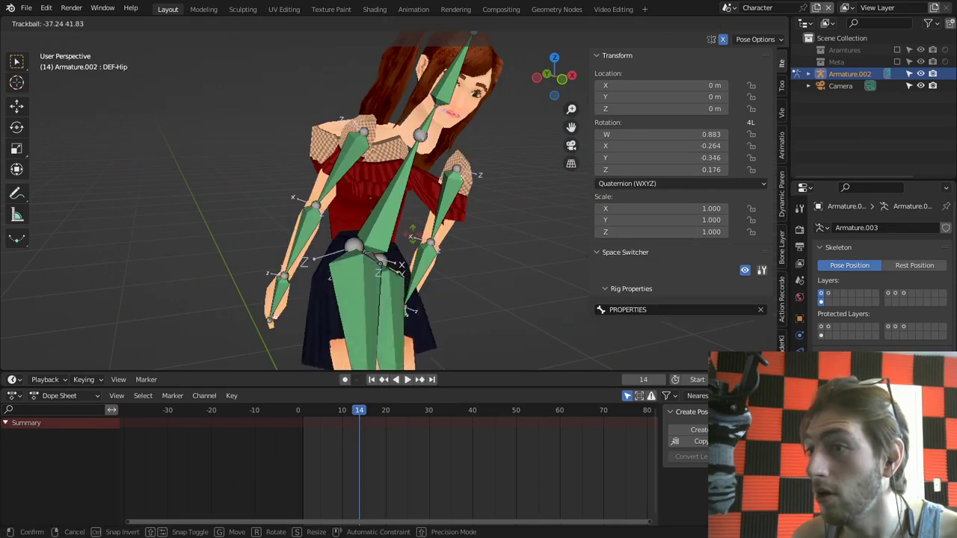
{"action": "right_click", "coordinate": [374, 300]}
Step: Try moving the COG bone to see which parts of the mesh stay behind
{"action": "right_click", "coordinate": [377, 261]}
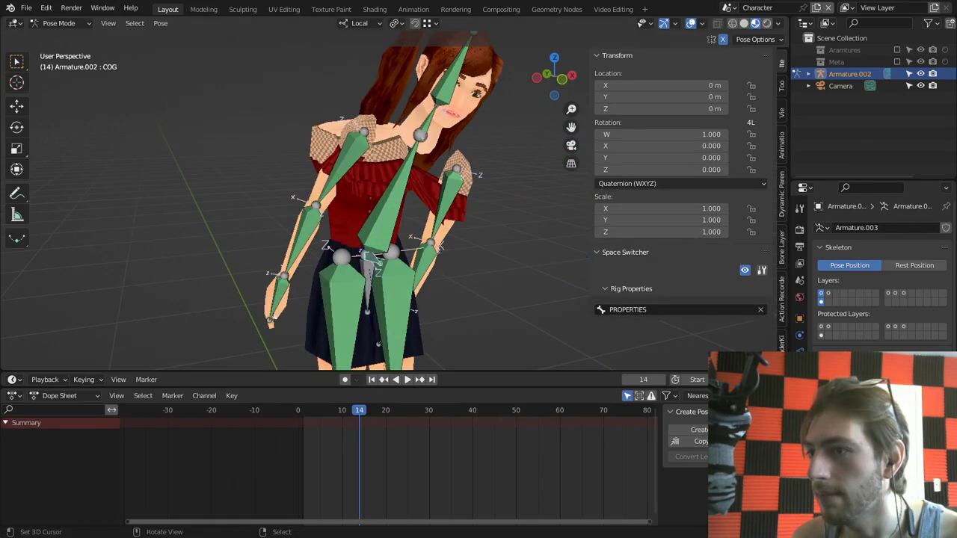
{"action": "key", "text": "g"}
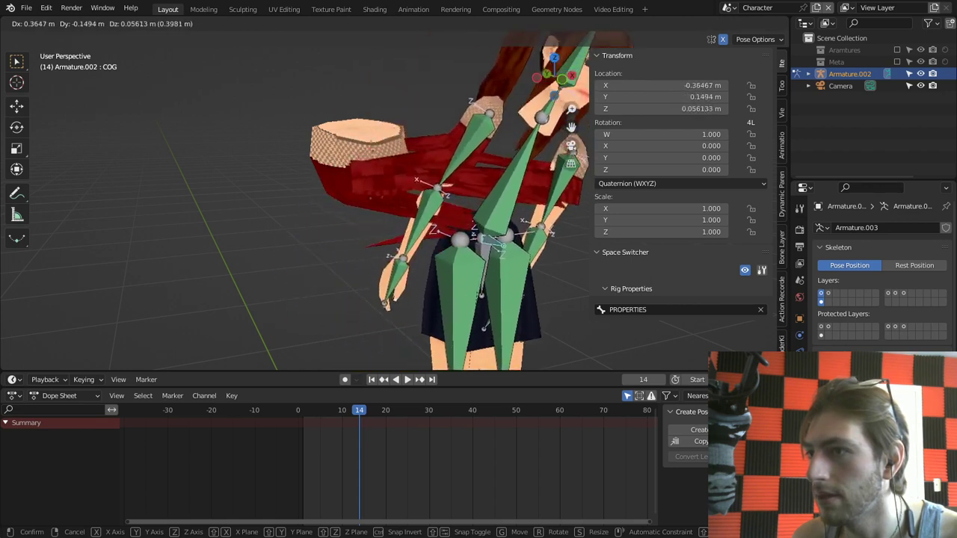
{"action": "key", "text": "Escape"}
Step: Try moving the whole armature in Object Mode and undo the moves
{"action": "key", "text": "ctrl+Tab"}
{"action": "key", "text": "g"}
{"action": "left_click", "coordinate": [382, 262]}
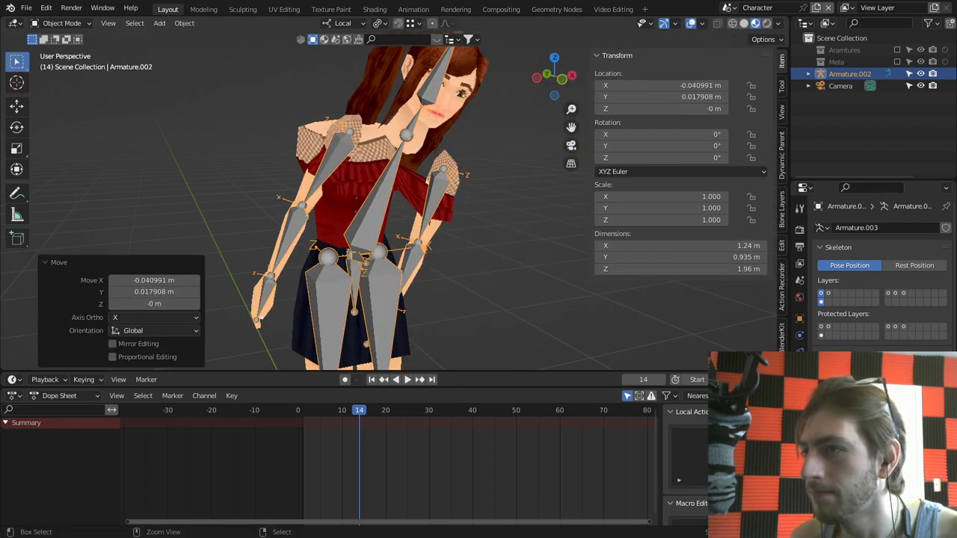
{"action": "key", "text": "ctrl+z"}
{"action": "key", "text": "Tab"}
{"action": "key", "text": "ctrl+Tab"}
{"action": "left_click", "coordinate": [357, 157]}
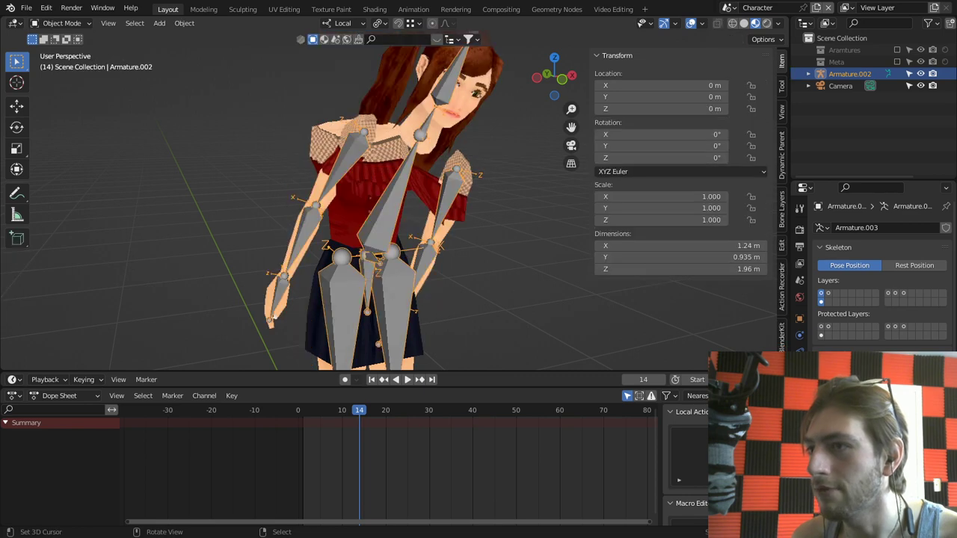
{"action": "right_click_drag", "start_coordinate": [359, 158], "coordinate": [352, 159]}
{"action": "key", "text": "ctrl+z"}
Step: Open the character mesh in Edit Mode and inspect the vertex weights at the neckline and neck
{"action": "right_click", "coordinate": [380, 149]}
{"action": "key", "text": "Tab"}
{"action": "right_click", "coordinate": [396, 138]}
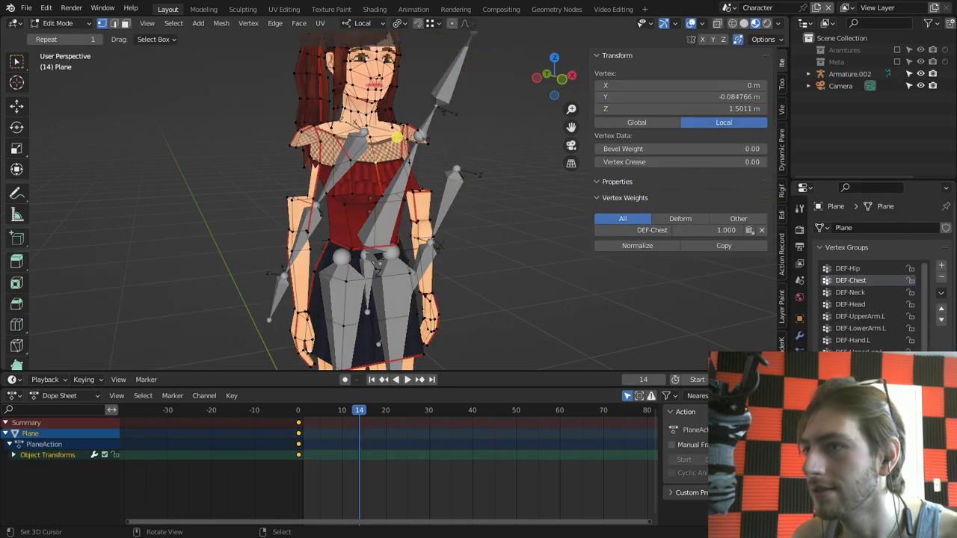
{"action": "left_click", "coordinate": [389, 97]}
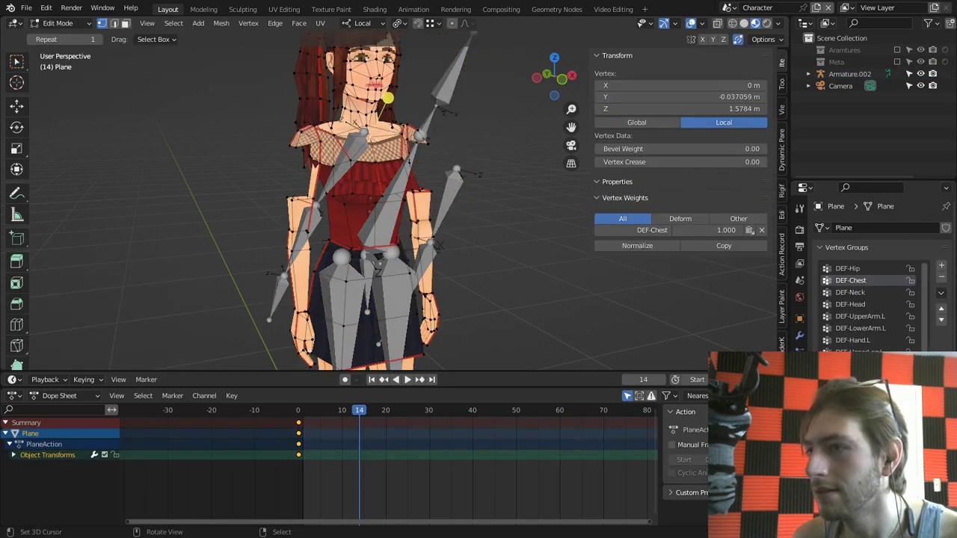
Step: Check which bone groups weight individual vertices of the neck, the head and the blouse's front
{"action": "right_click", "coordinate": [393, 128]}
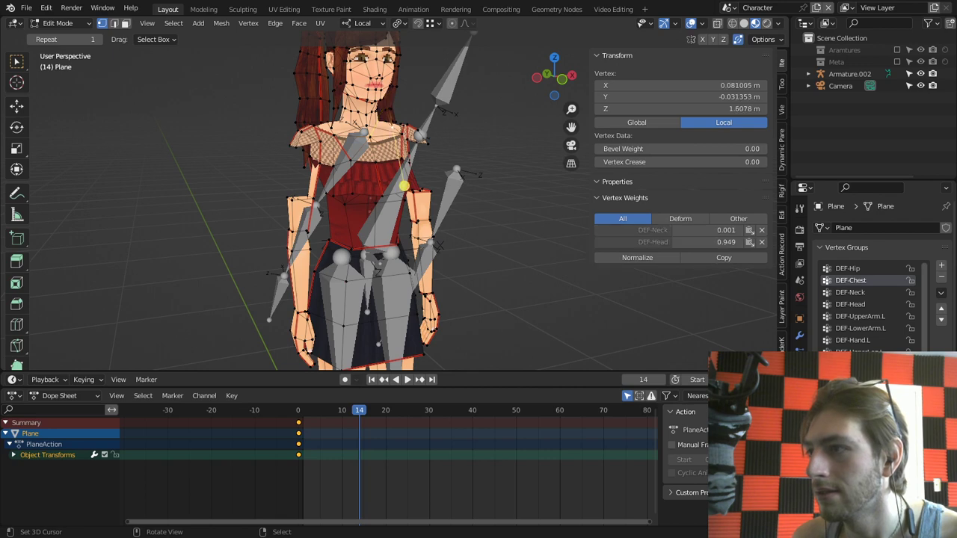
{"action": "left_click", "coordinate": [440, 132]}
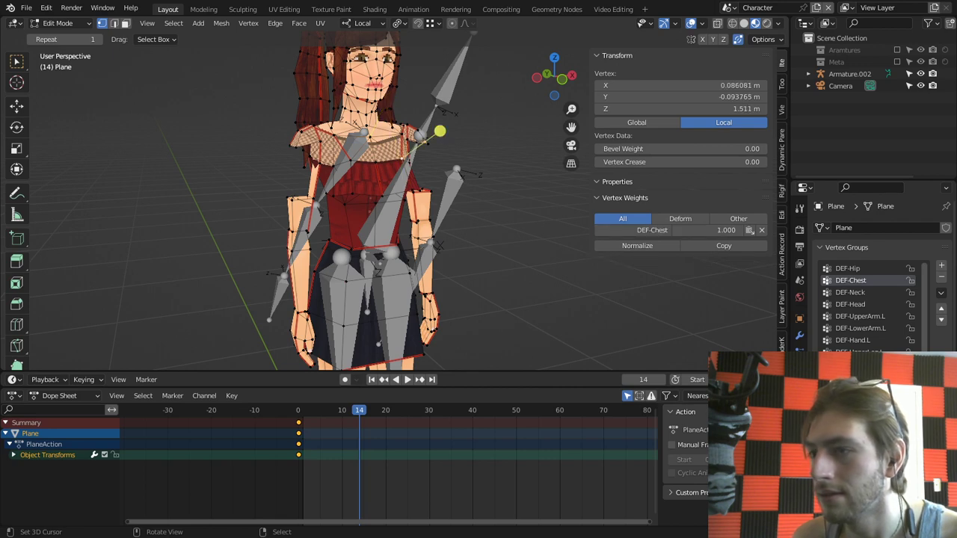
{"action": "left_click", "coordinate": [403, 192]}
{"action": "left_click", "coordinate": [398, 136]}
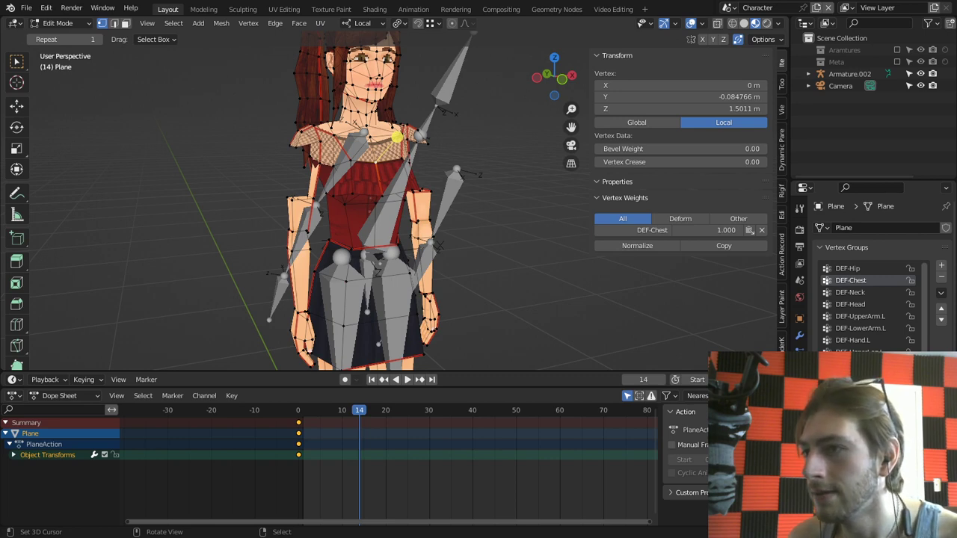
Step: Switch to the armature's Pose Mode and select the torso deform bone to check its exact name
{"action": "key", "text": "ctrl+Tab"}
{"action": "left_click", "coordinate": [336, 178]}
{"action": "right_click", "coordinate": [336, 173]}
{"action": "key", "text": "ctrl+Tab"}
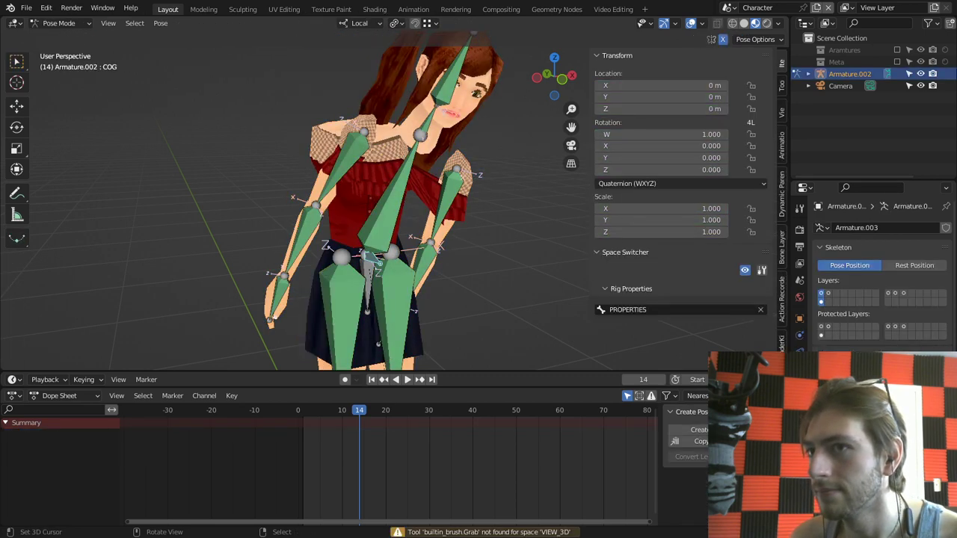
{"action": "left_click", "coordinate": [365, 256]}
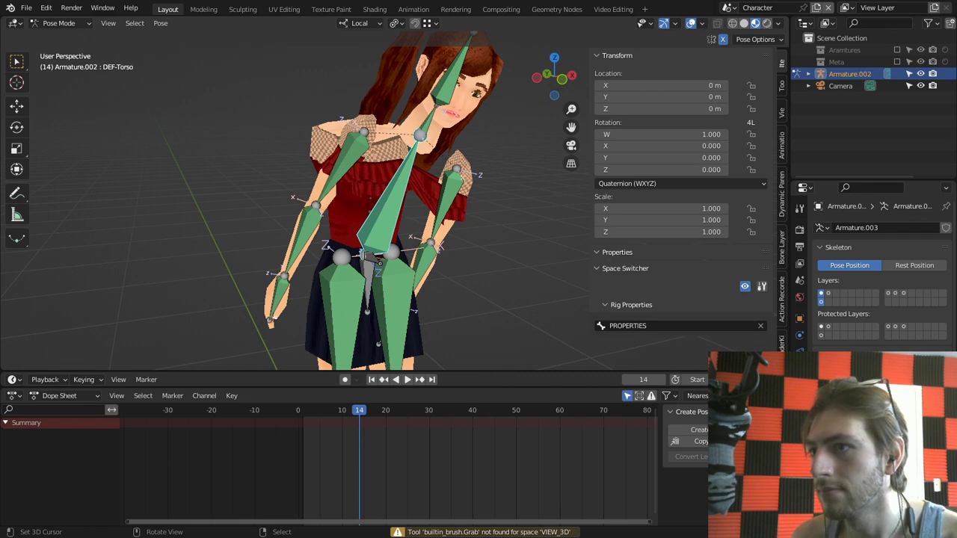
{"action": "key", "text": "F2"}
{"action": "key", "text": "Escape"}
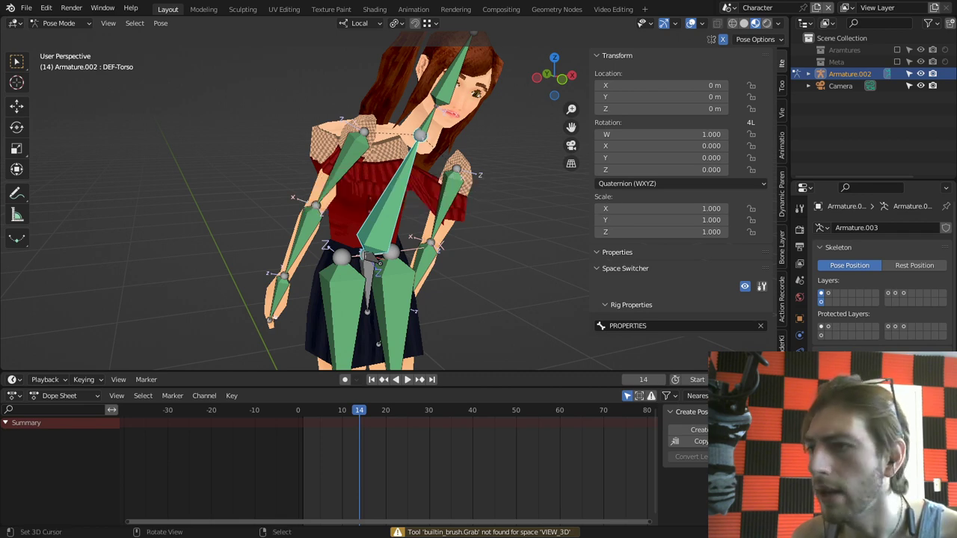
Step: Return to Object Mode, select the character mesh and rename its DEF-Chest vertex group to DEF-Torso
{"action": "key", "text": "ctrl+Tab"}
{"action": "right_click", "coordinate": [355, 196]}
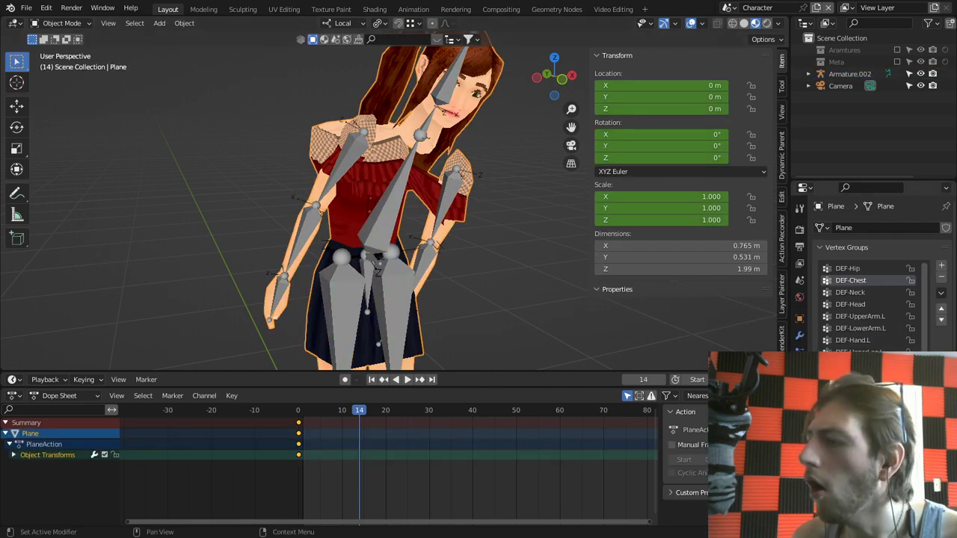
{"action": "double_click", "coordinate": [851, 280]}
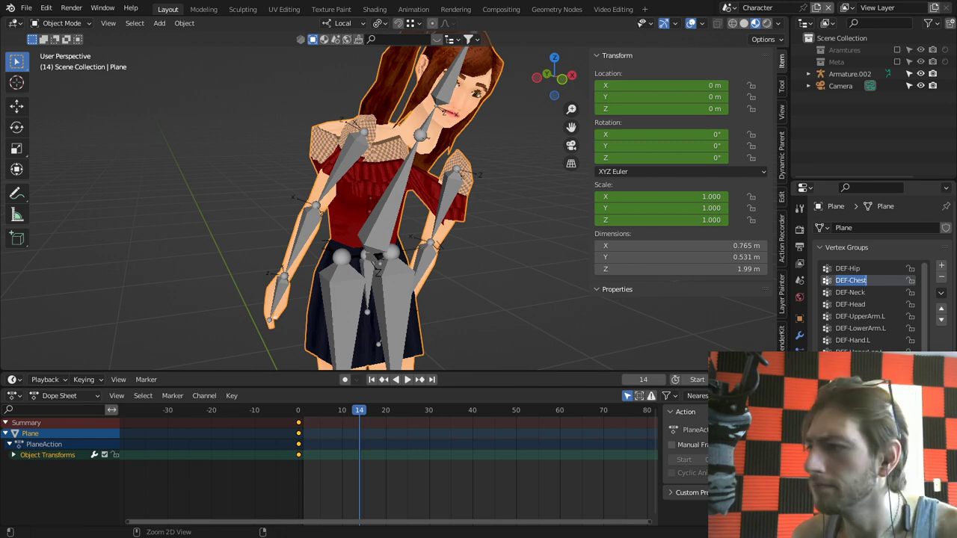
{"action": "key", "text": "Right"}
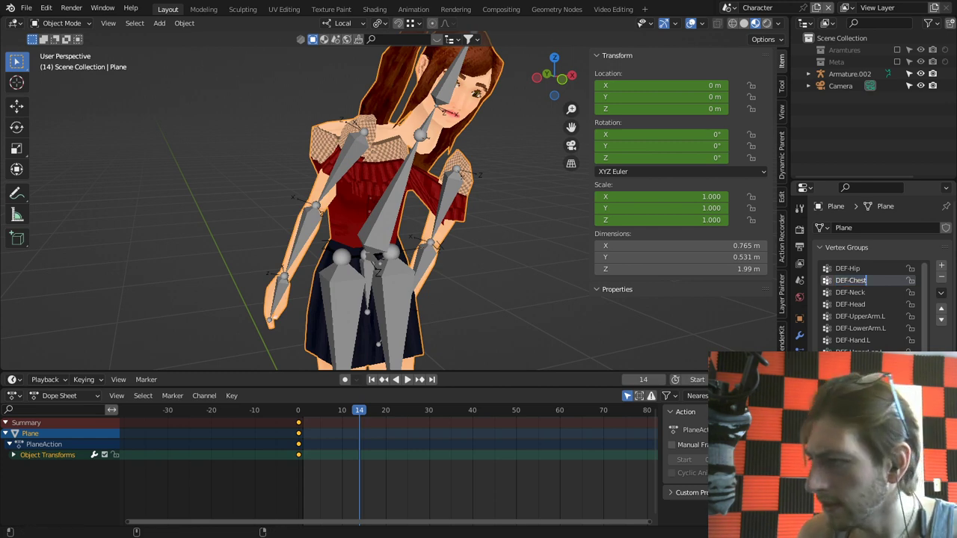
{"action": "key", "text": "shift+Left"}
{"action": "key", "text": "shift+Left"}
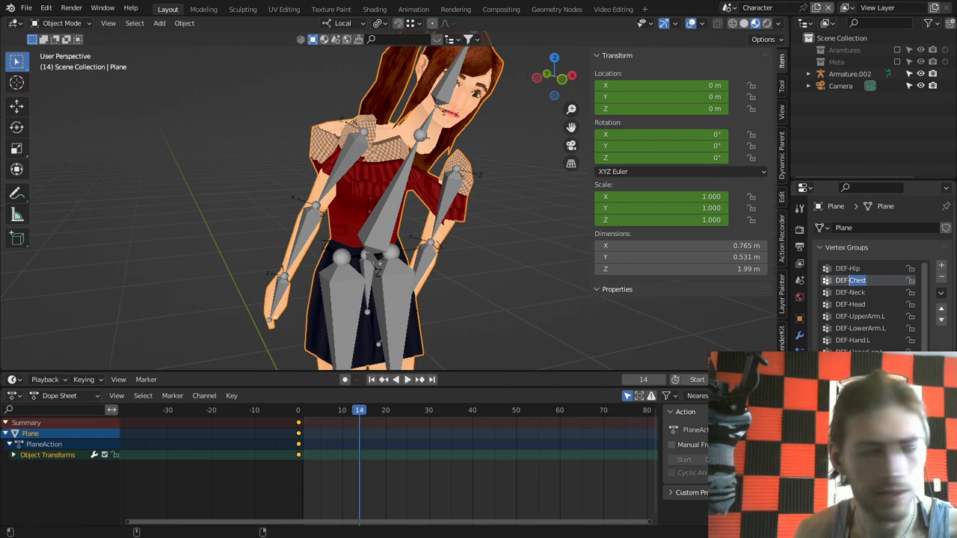
{"action": "type", "text": "To"}
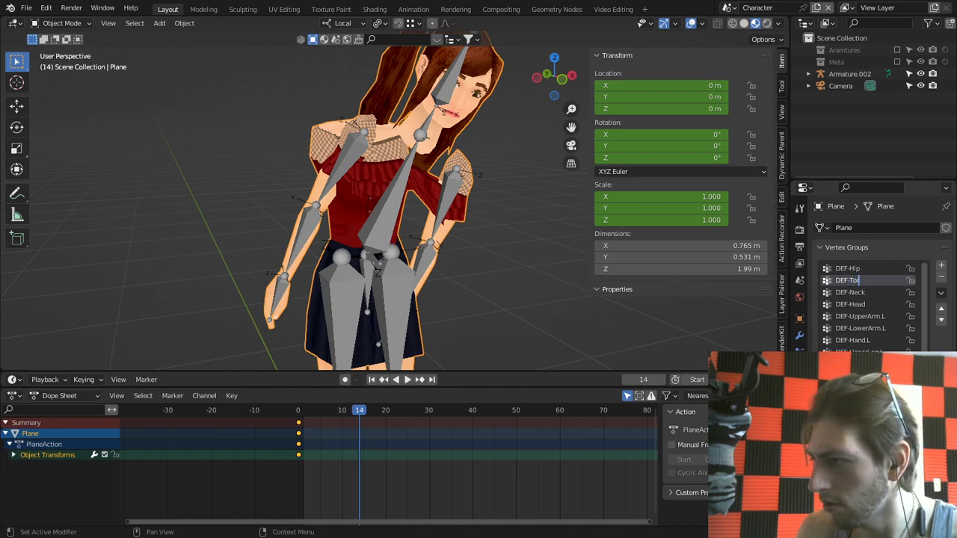
{"action": "type", "text": "rso"}
{"action": "key", "text": "Return"}
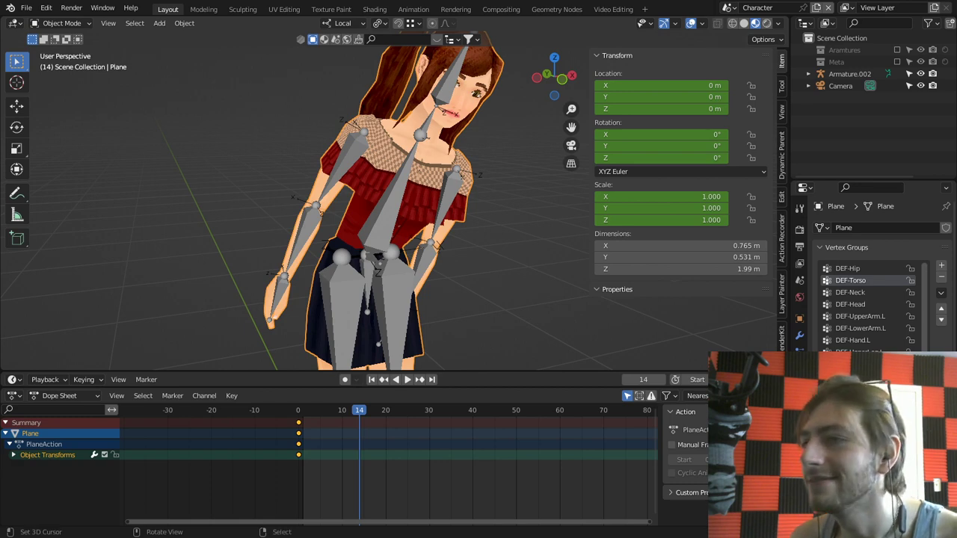
Step: Put the armature back into Pose Mode and display only the bone layer holding the IK bones
{"action": "right_click", "coordinate": [391, 202]}
{"action": "key", "text": "ctrl+Tab"}
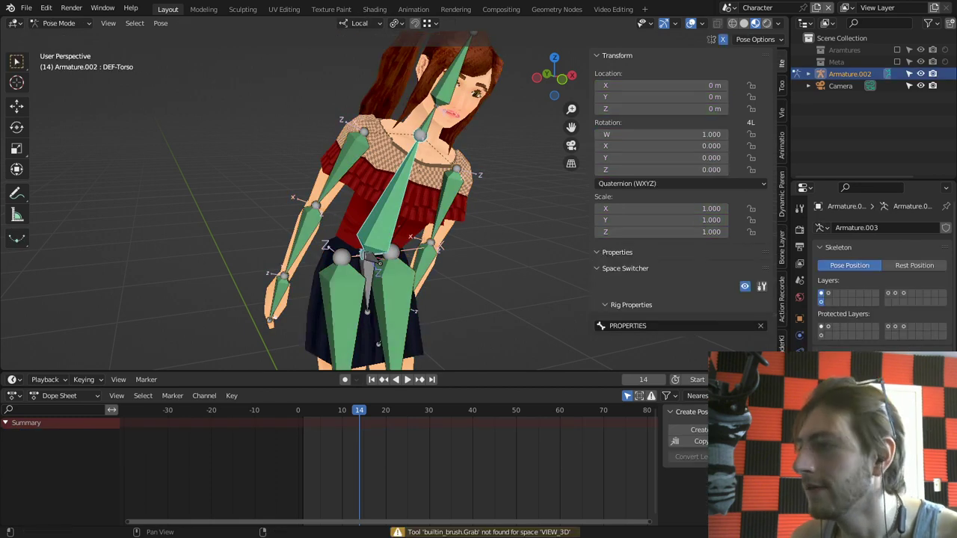
{"action": "left_click", "coordinate": [903, 293]}
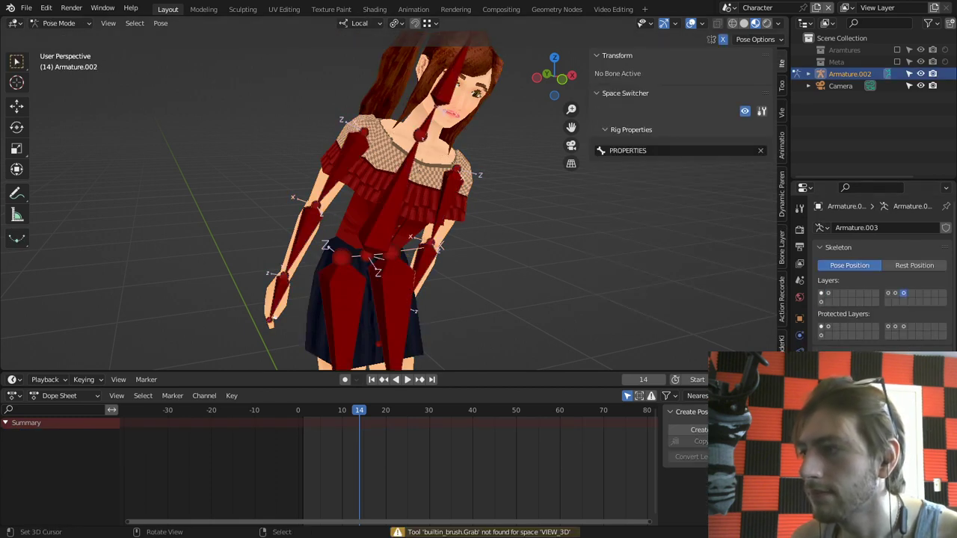
Step: Try a trackball rotation of the IK-Head bone to check how the head and neck follow, and cancel it
{"action": "right_click", "coordinate": [456, 80]}
{"action": "key", "text": "r"}
{"action": "right_click", "coordinate": [428, 68]}
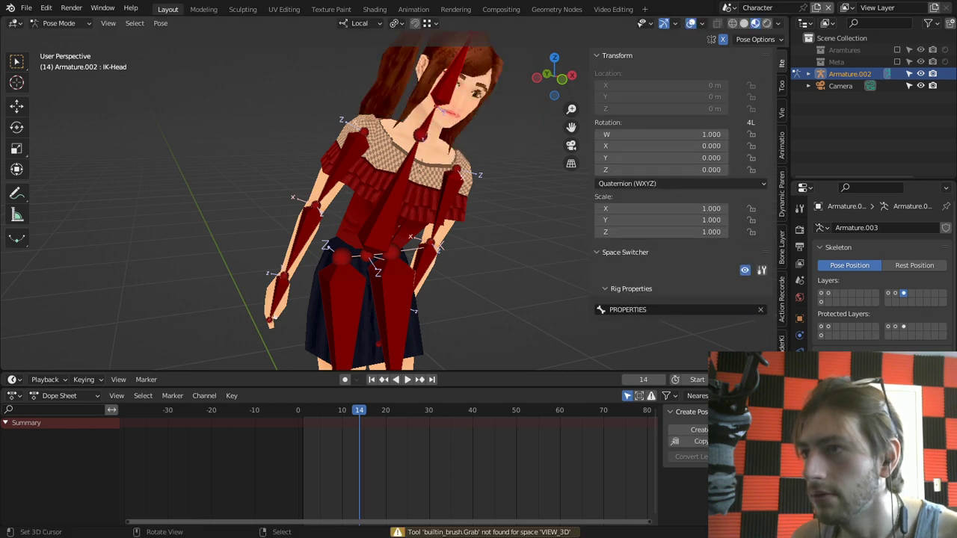
{"action": "key", "text": "r"}
{"action": "key", "text": "Escape"}
{"action": "right_click", "coordinate": [453, 75], "text": "shift"}
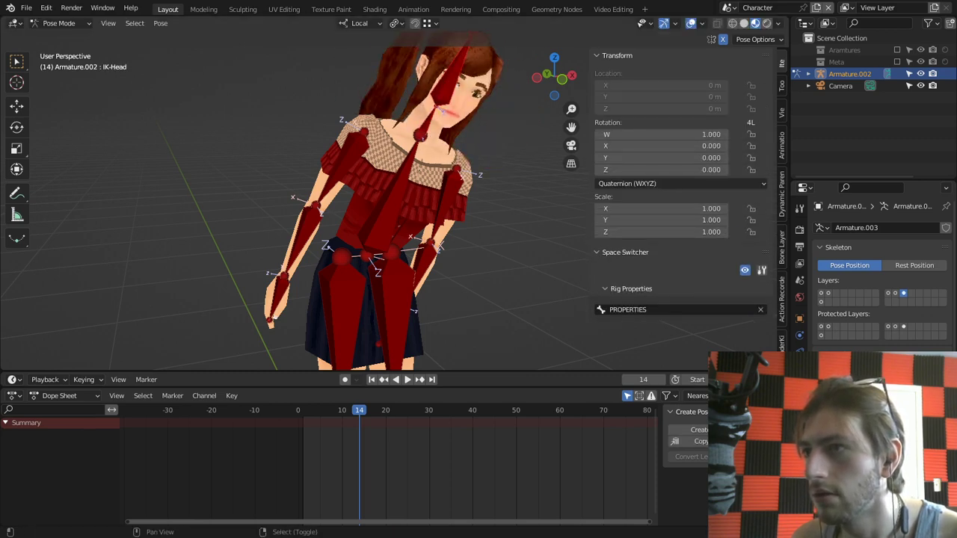
{"action": "key", "text": "r"}
{"action": "key", "text": "r"}
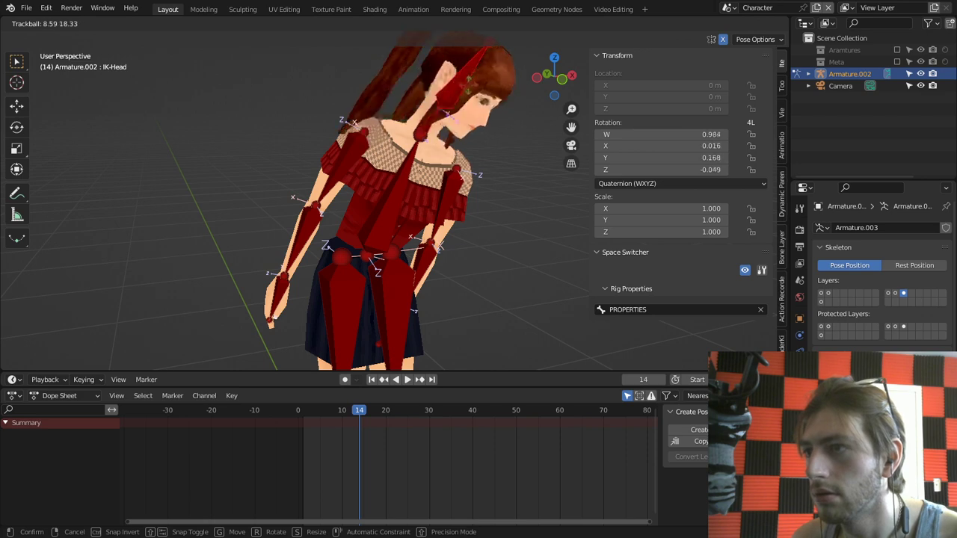
{"action": "right_click", "coordinate": [449, 86]}
Step: Clear the IK-Torso bone's rotation and test-rotate it to check that the blouse follows
{"action": "right_click", "coordinate": [409, 182]}
{"action": "key", "text": "r"}
{"action": "right_click", "coordinate": [420, 154]}
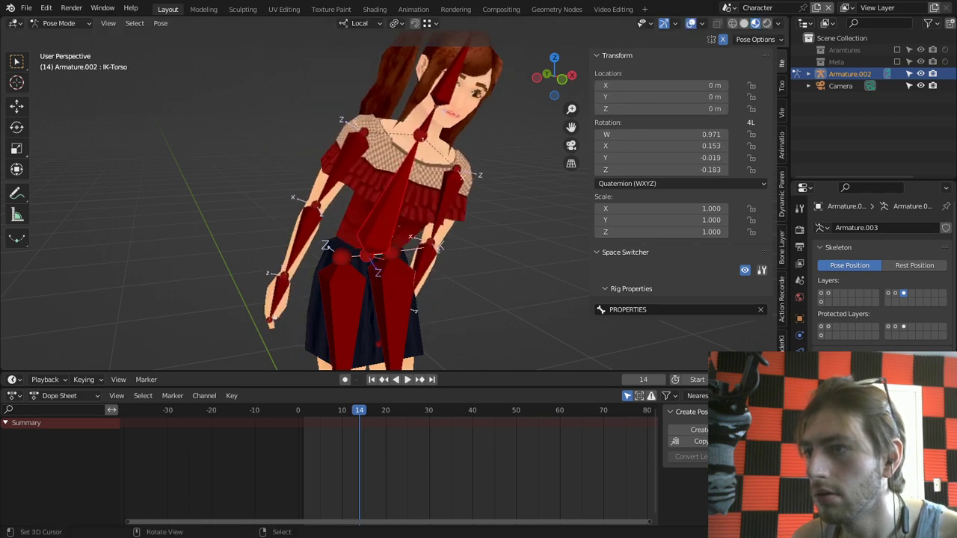
{"action": "key", "text": "alt+r"}
{"action": "right_click", "coordinate": [394, 191]}
{"action": "key", "text": "r"}
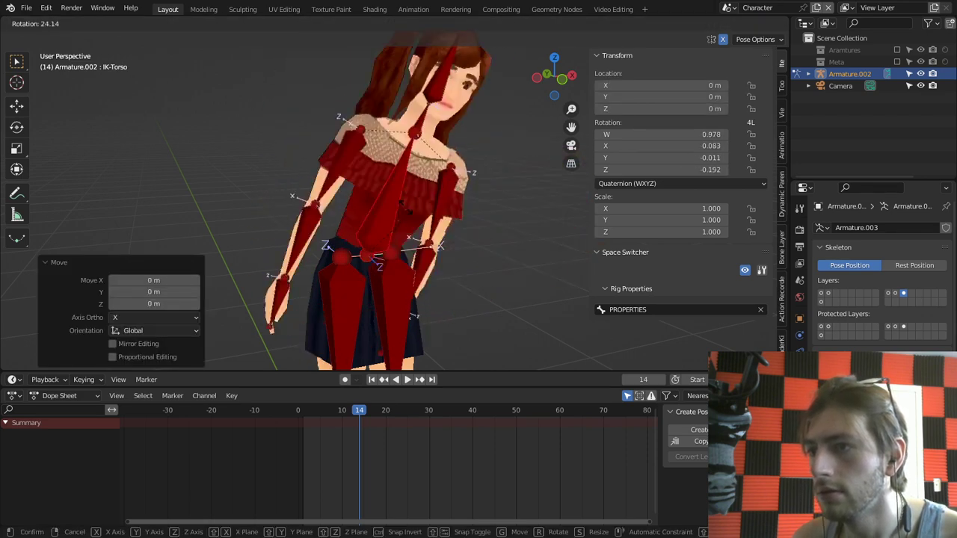
{"action": "right_click", "coordinate": [418, 181]}
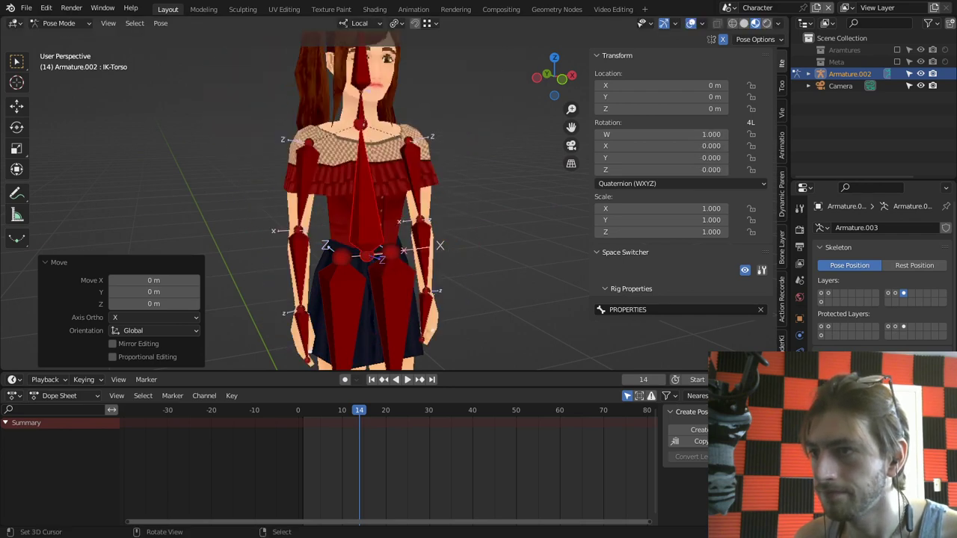
Step: Inspect the rest-posed character from the side and front, and save the file
{"action": "middle_click_drag", "start_coordinate": [418, 181], "coordinate": [336, 176]}
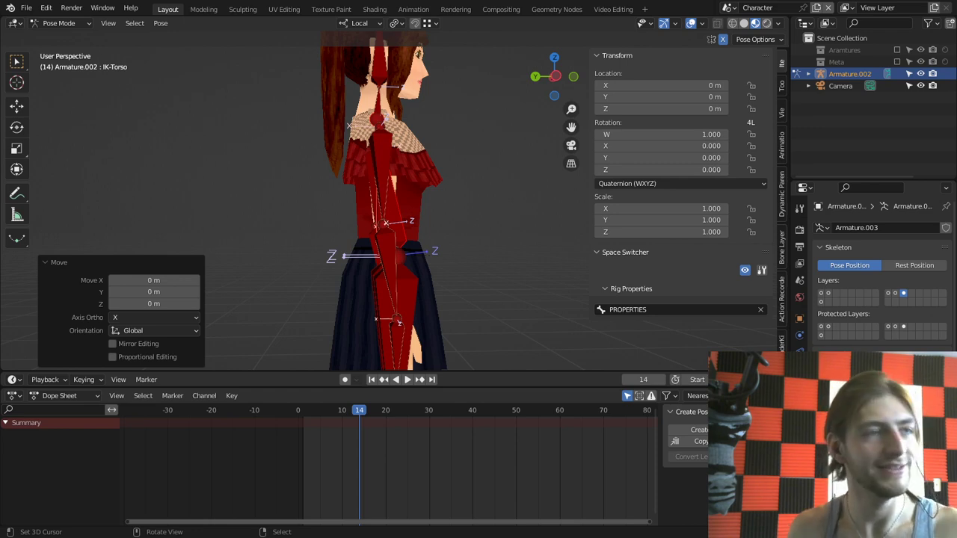
{"action": "mouse_move", "coordinate": [418, 217]}
{"action": "middle_mouse_down"}
{"action": "mouse_move", "coordinate": [280, 217]}
{"action": "mouse_move", "coordinate": [337, 217]}
{"action": "middle_mouse_up"}
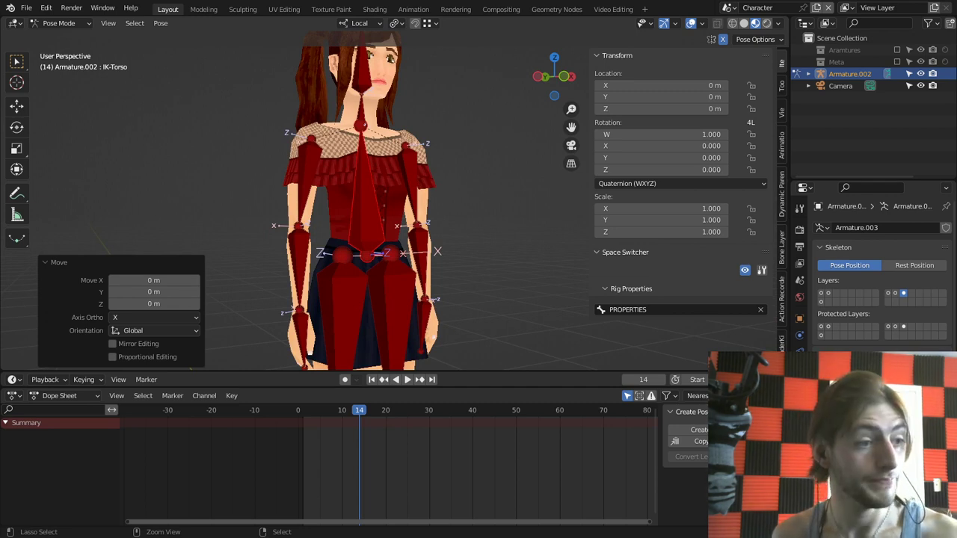
{"action": "key", "text": "ctrl+s"}
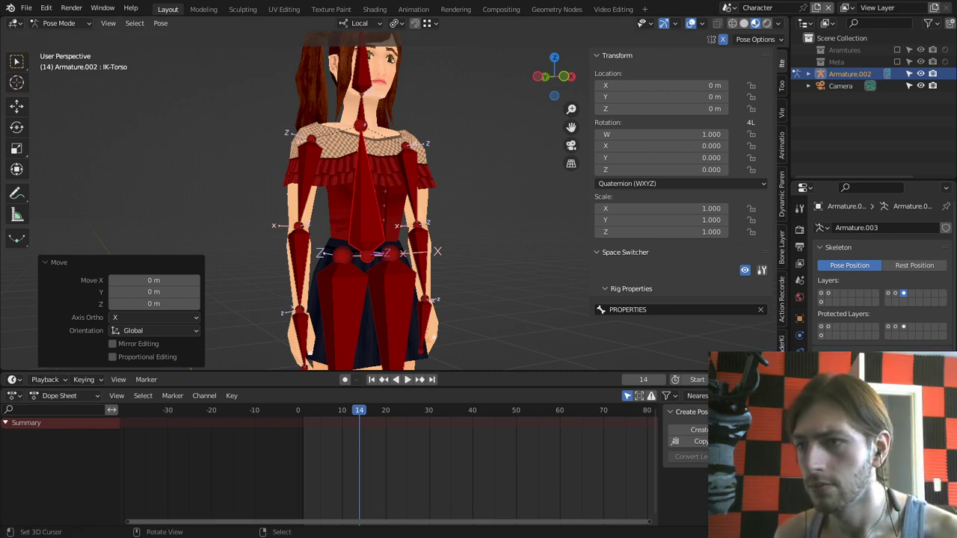
Step: In the armature's Edit Mode, also show the Root bone's layer and parent both IK hand and foot bones to Root with Keep Offset
{"action": "key", "text": "ctrl+z"}
{"action": "key", "text": "Tab"}
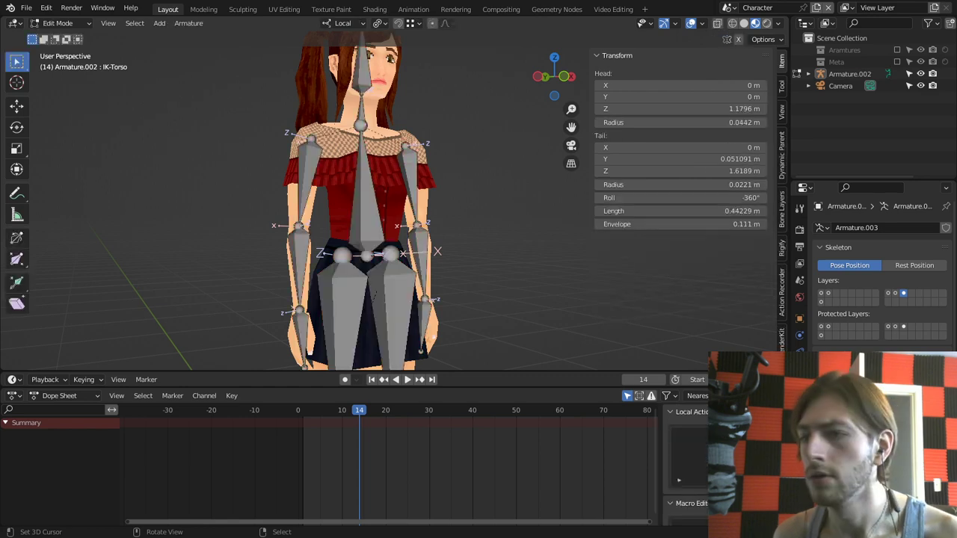
{"action": "right_click", "coordinate": [421, 303]}
{"action": "right_click", "coordinate": [298, 314], "text": "shift"}
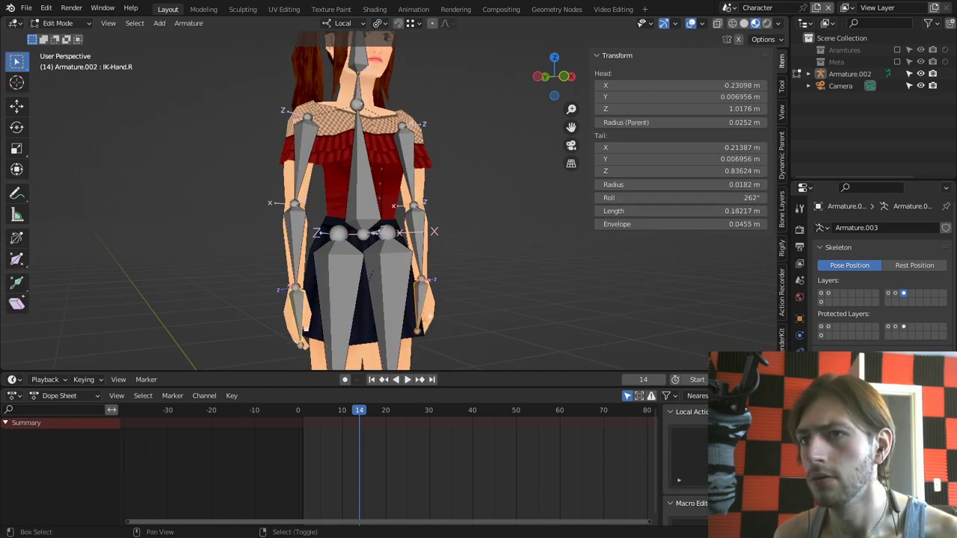
{"action": "middle_click_drag", "start_coordinate": [298, 315], "coordinate": [321, 20], "text": "shift"}
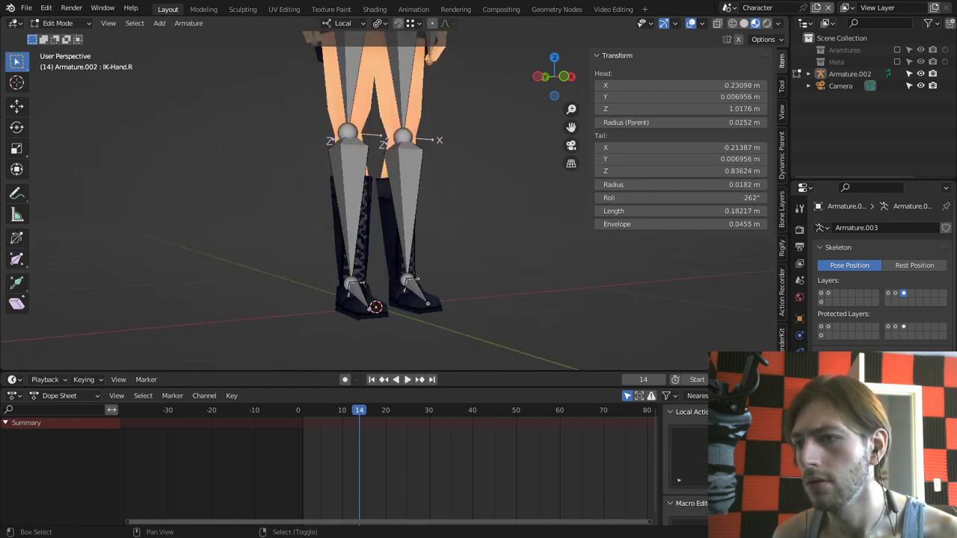
{"action": "right_click", "coordinate": [360, 294], "text": "shift"}
{"action": "right_click", "coordinate": [417, 292], "text": "shift"}
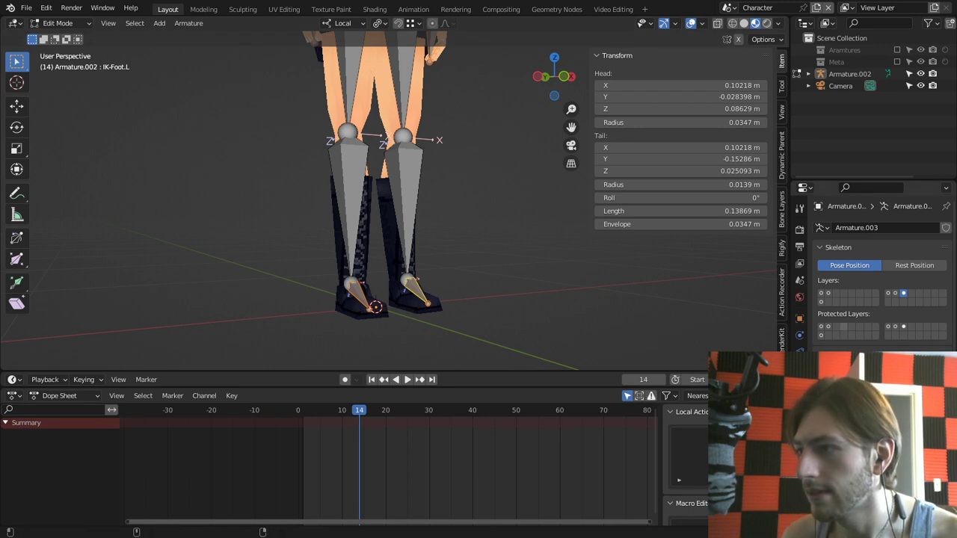
{"action": "key", "text": "shift+a"}
{"action": "left_click", "coordinate": [399, 302], "text": "shift"}
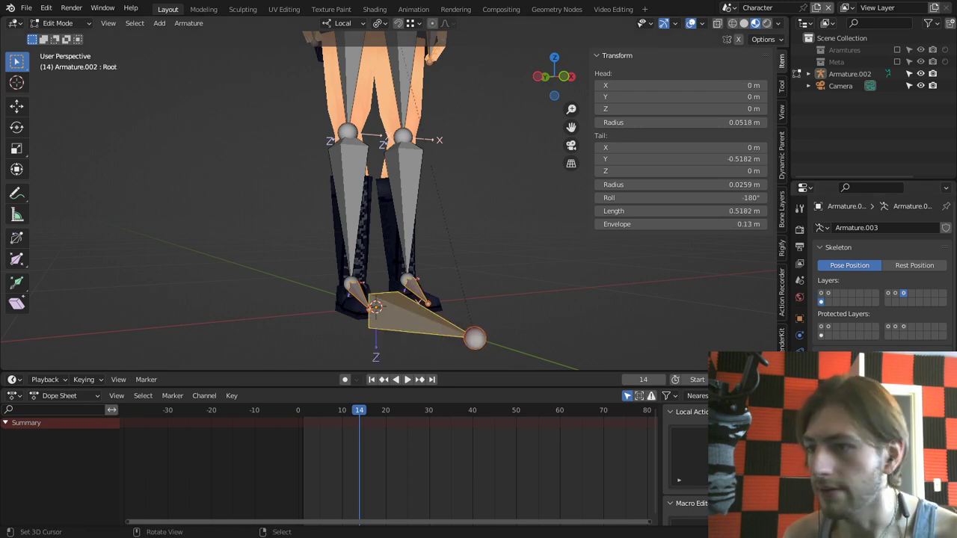
{"action": "key", "text": "ctrl+p"}
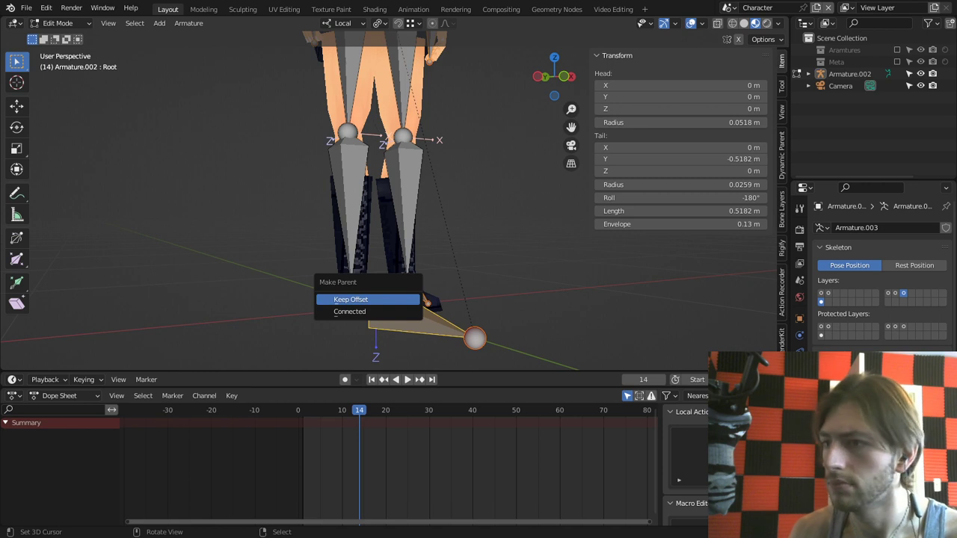
{"action": "key", "text": "Return"}
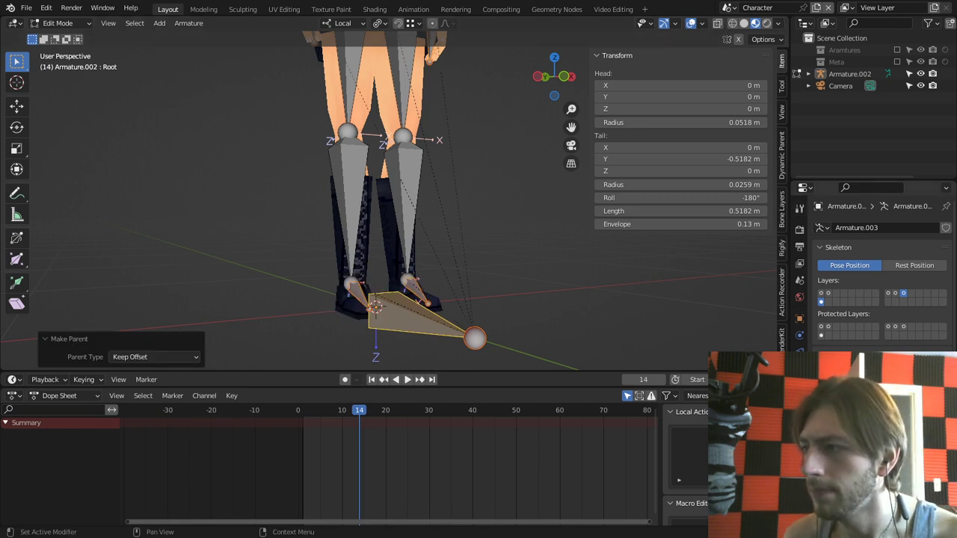
Step: Deselect all bones and switch the armature to Pose Mode
{"action": "key", "text": "alt+a"}
{"action": "scroll", "coordinate": [378, 194], "scroll_direction": "down", "scroll_amount": 6}
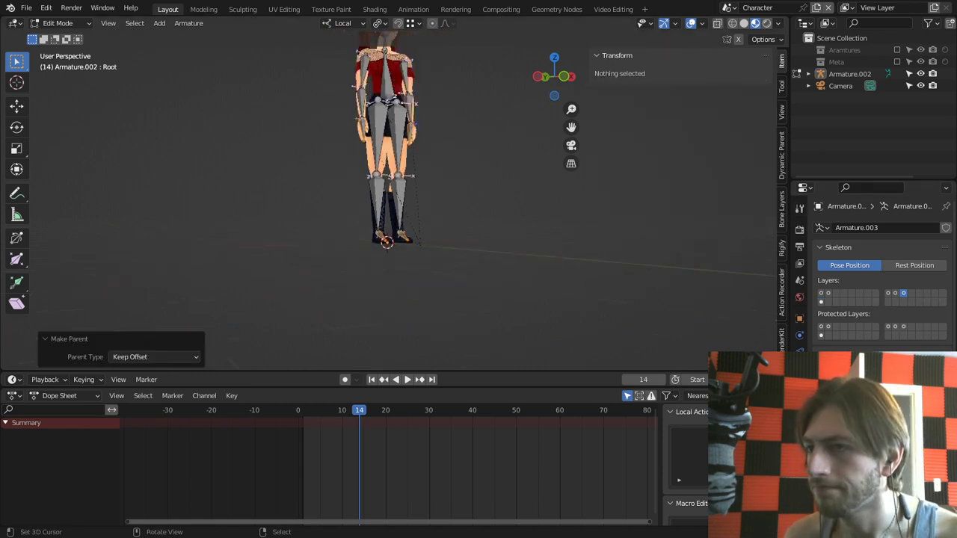
{"action": "scroll", "coordinate": [489, 274], "scroll_direction": "up", "scroll_amount": 6}
{"action": "key", "text": "ctrl+Tab"}
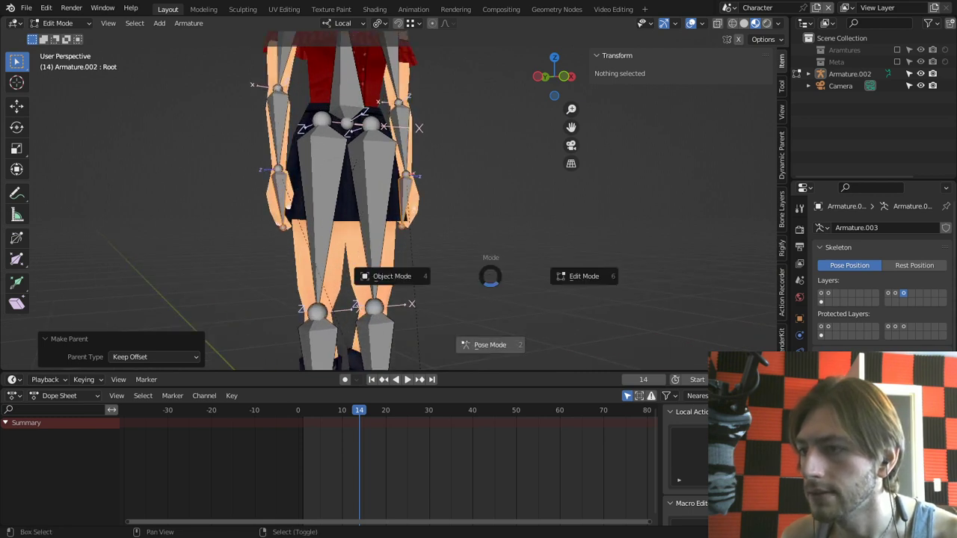
{"action": "left_click", "coordinate": [489, 344]}
Step: Try moving and rotating the IK hand bones to check whether the arms follow, and undo the move
{"action": "key", "text": "g"}
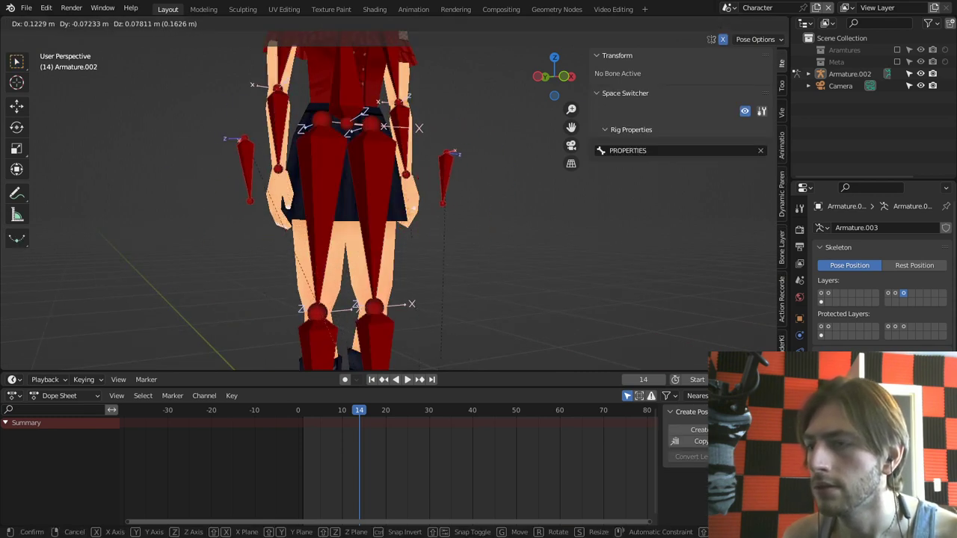
{"action": "key", "text": "Escape"}
{"action": "key", "text": "r"}
{"action": "right_click", "coordinate": [453, 241]}
{"action": "key", "text": "g"}
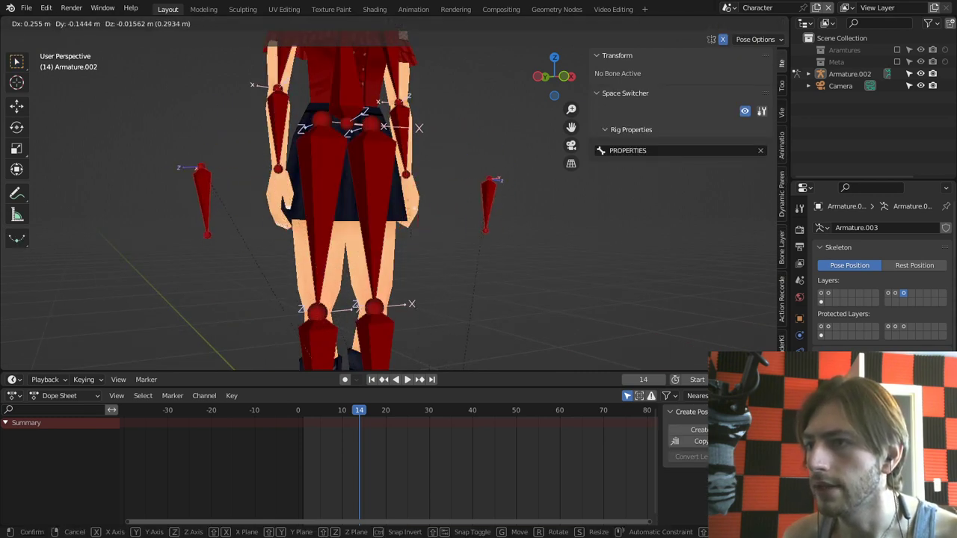
{"action": "left_click", "coordinate": [522, 200]}
{"action": "key", "text": "r"}
{"action": "key", "text": "Escape"}
{"action": "key", "text": "ctrl+z"}
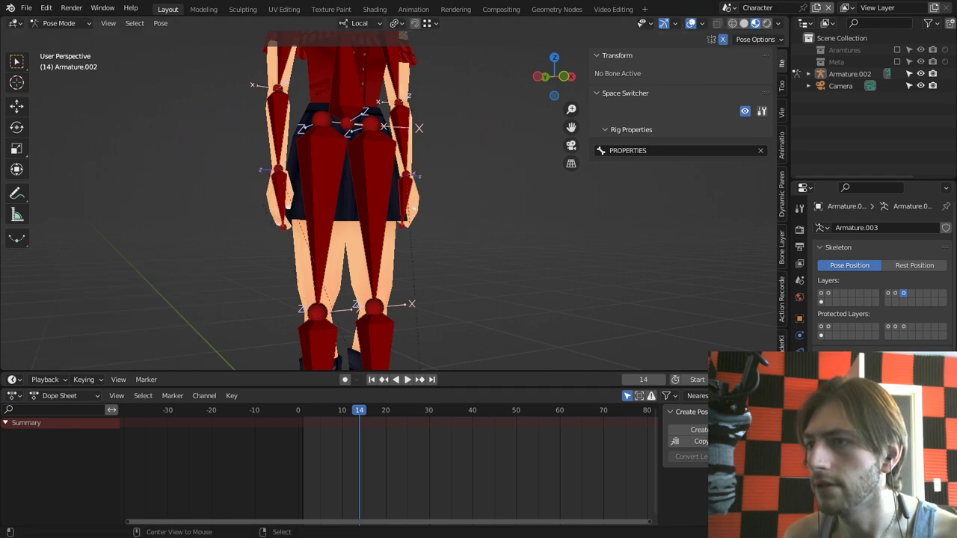
Step: Add an Inverse Kinematics constraint to IK-LowerArm.L with IK-Hand.L as its target
{"action": "scroll", "coordinate": [415, 209], "scroll_direction": "down", "scroll_amount": 1}
{"action": "middle_click_drag", "start_coordinate": [414, 209], "coordinate": [409, 259]}
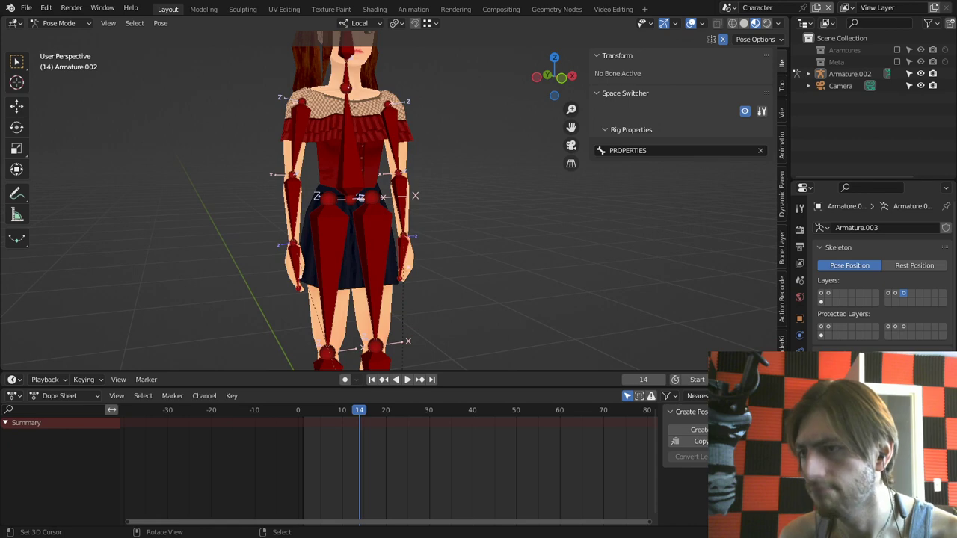
{"action": "right_click", "coordinate": [408, 267]}
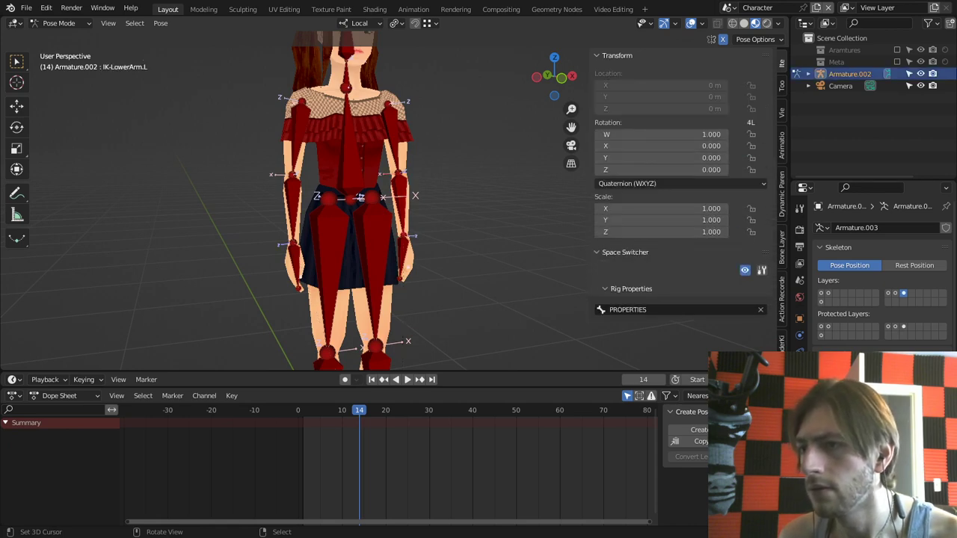
{"action": "right_click", "coordinate": [408, 267]}
{"action": "left_click", "coordinate": [403, 239]}
{"action": "key", "text": "shift+ctrl+c"}
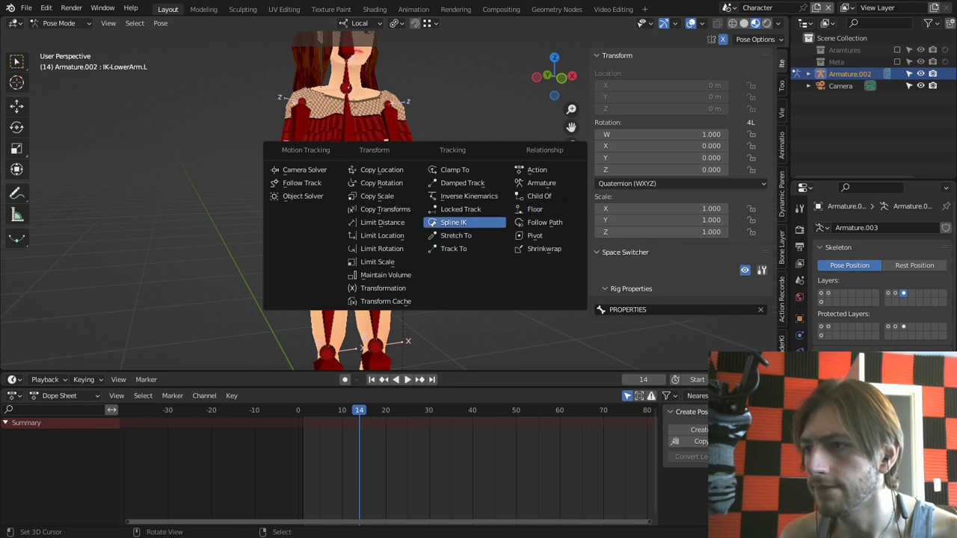
{"action": "left_click", "coordinate": [469, 196]}
Step: Add an Inverse Kinematics constraint to IK-LowerArm.R with IK-Hand.R as its target
{"action": "right_click", "coordinate": [289, 264]}
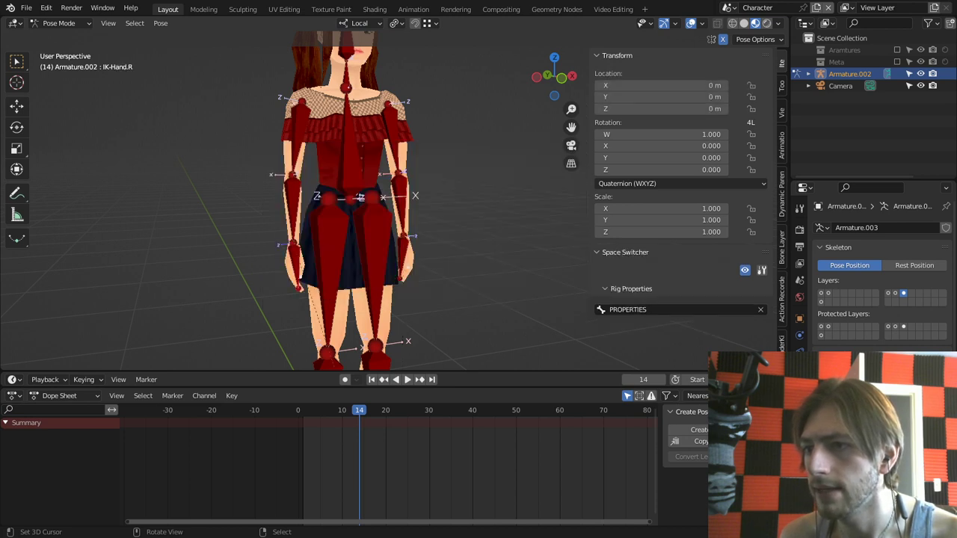
{"action": "right_click", "coordinate": [294, 217], "text": "shift"}
{"action": "key", "text": "ctrl+shift+c"}
{"action": "left_click", "coordinate": [293, 218]}
Step: Add an Inverse Kinematics constraint to IK-LowerLeg.L with IK-Foot.L as its target
{"action": "middle_click_drag", "start_coordinate": [293, 217], "coordinate": [275, 118], "text": "shift"}
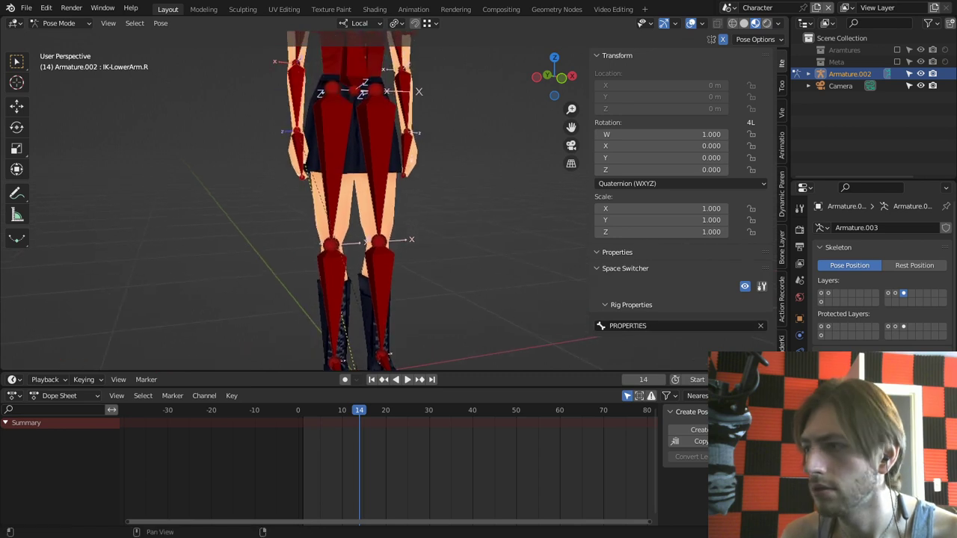
{"action": "middle_click_drag", "start_coordinate": [341, 224], "coordinate": [340, 194], "text": "shift"}
{"action": "right_click", "coordinate": [383, 336]}
{"action": "right_click", "coordinate": [378, 291], "text": "shift"}
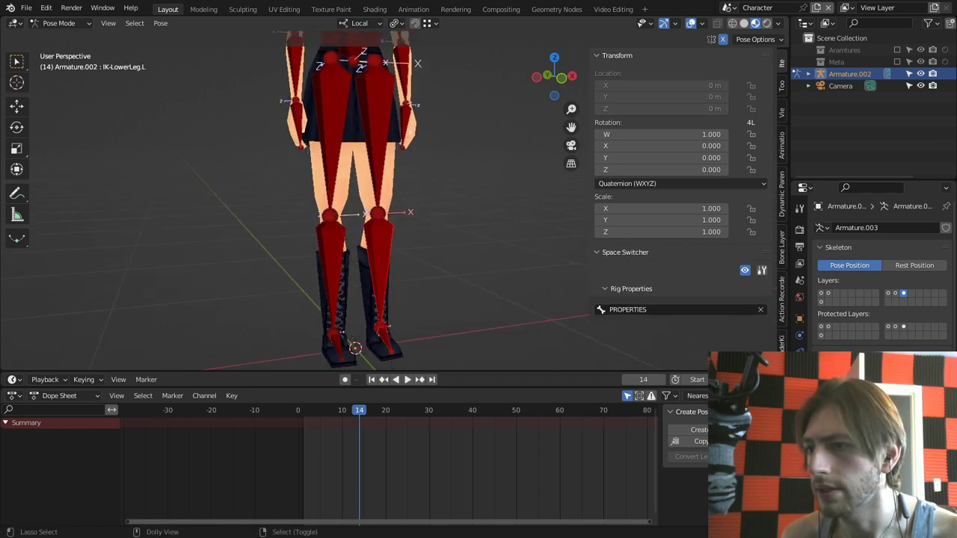
{"action": "key", "text": "ctrl+shift+c"}
{"action": "left_click", "coordinate": [378, 292]}
Step: Add an Inverse Kinematics constraint to IK-LowerLeg.R with IK-Foot.R as its target
{"action": "middle_click_drag", "start_coordinate": [379, 291], "coordinate": [374, 276], "text": "shift"}
{"action": "right_click", "coordinate": [335, 334]}
{"action": "right_click", "coordinate": [329, 270], "text": "shift"}
{"action": "key", "text": "ctrl+shift+c"}
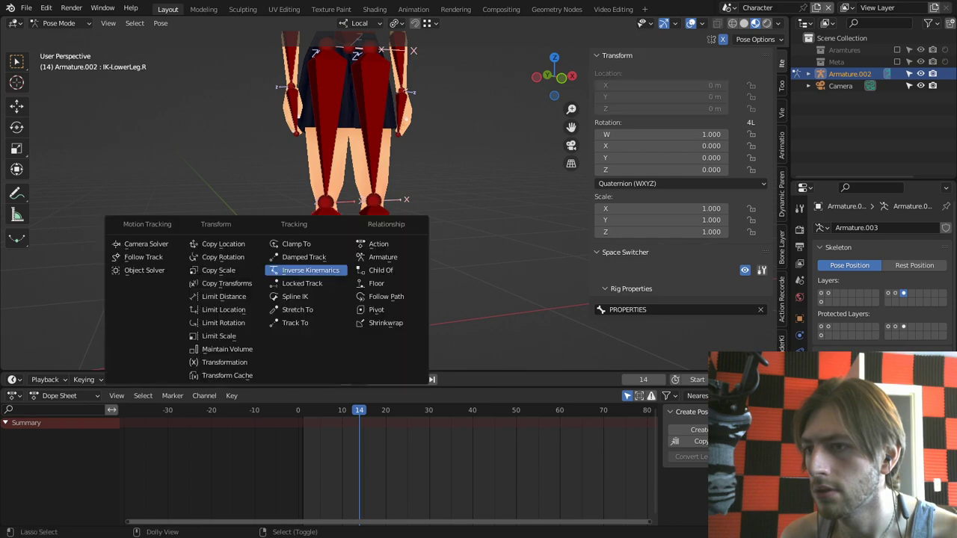
{"action": "left_click", "coordinate": [329, 270]}
Step: Try moving IK-Foot.L to check how the leg follows, and cancel the move
{"action": "right_click", "coordinate": [382, 330]}
{"action": "key", "text": "g"}
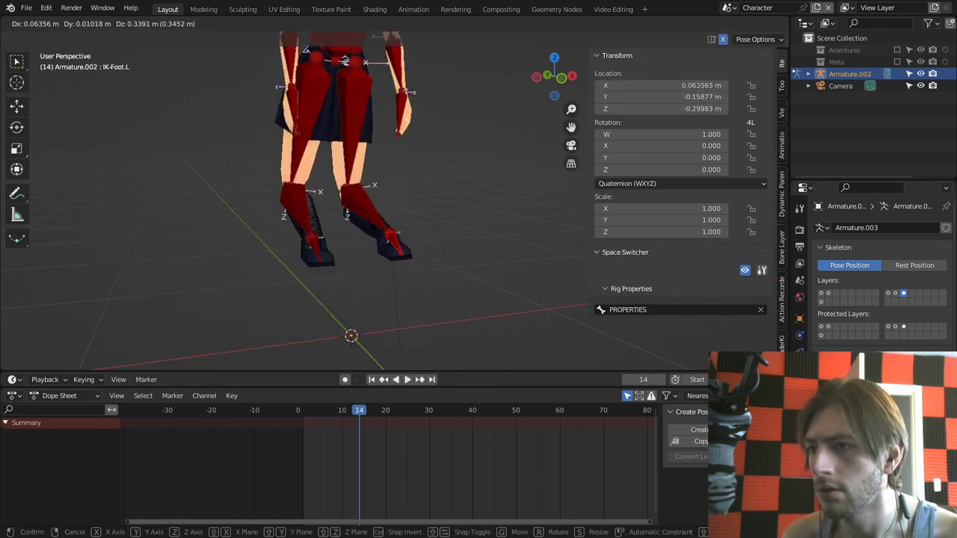
{"action": "right_click", "coordinate": [441, 187]}
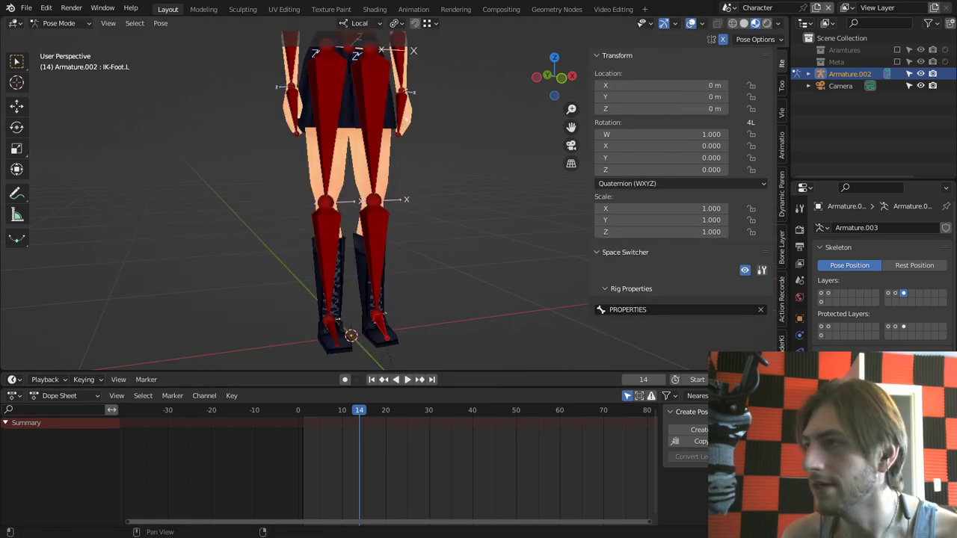
Step: In the bone constraints of IK-LowerLeg.L, set the IK chain length to 2
{"action": "right_click", "coordinate": [379, 258]}
{"action": "left_click", "coordinate": [801, 403]}
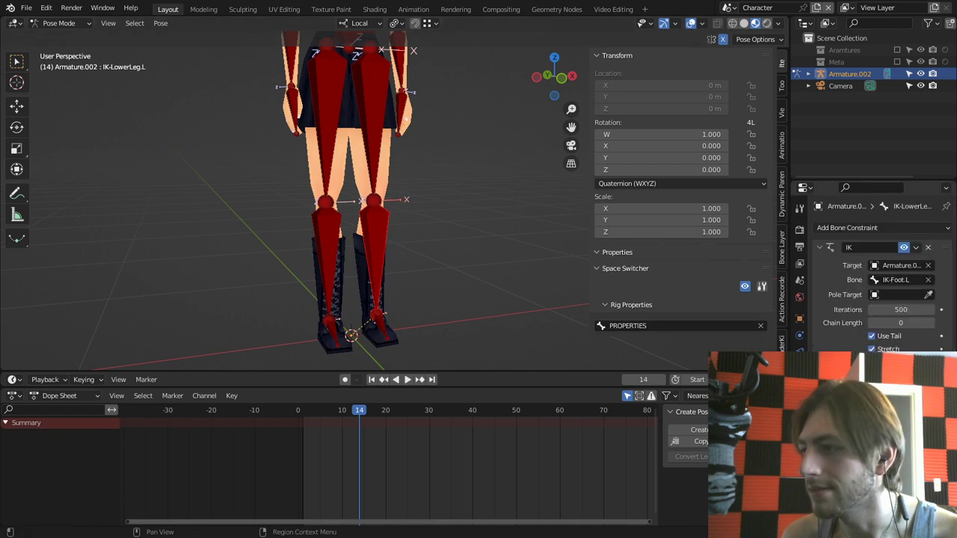
{"action": "left_click", "coordinate": [932, 323]}
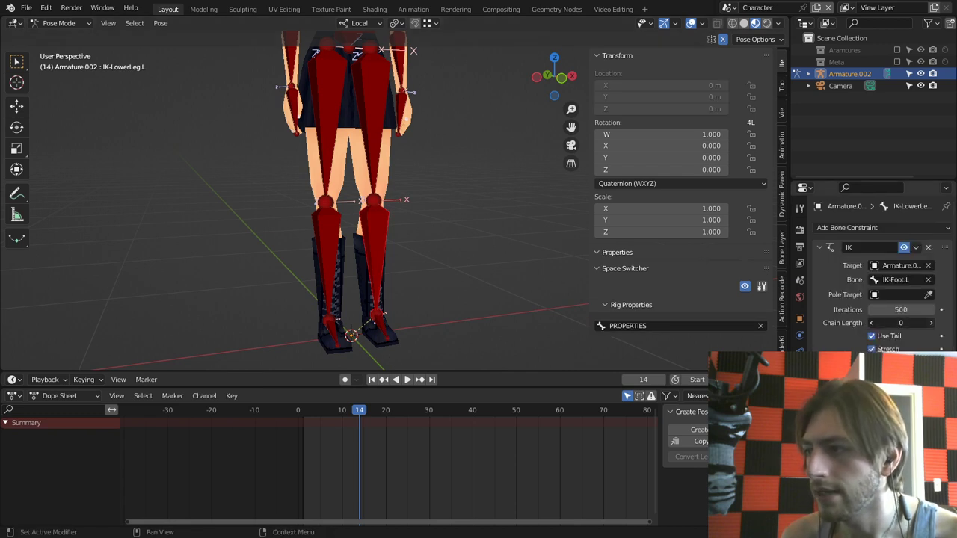
{"action": "left_click", "coordinate": [931, 323]}
Step: Try an IK chain length of 1 on IK-LowerLeg.L, test-moving IK-Foot.L before and after the change and cancelling each move
{"action": "left_click", "coordinate": [378, 323]}
{"action": "key", "text": "g"}
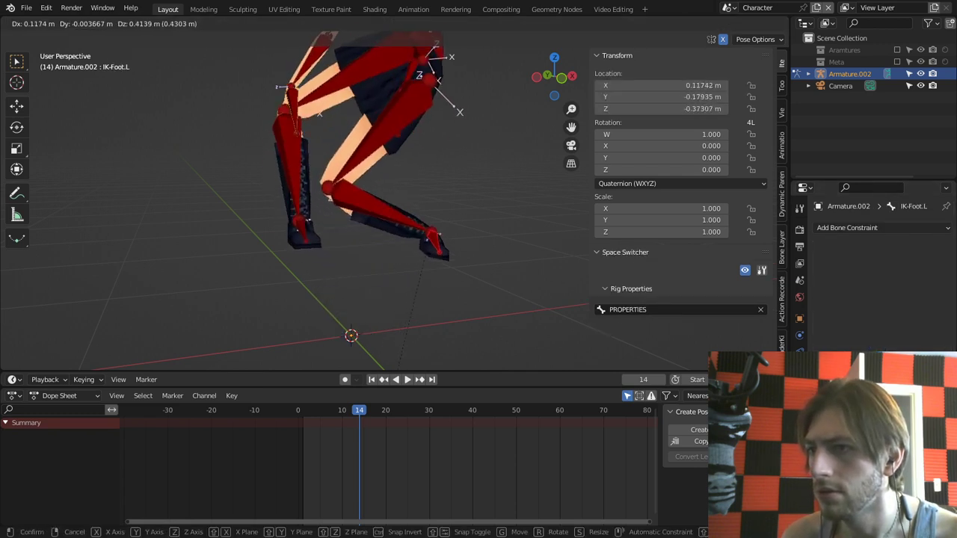
{"action": "right_click", "coordinate": [467, 293]}
{"action": "left_click", "coordinate": [376, 258]}
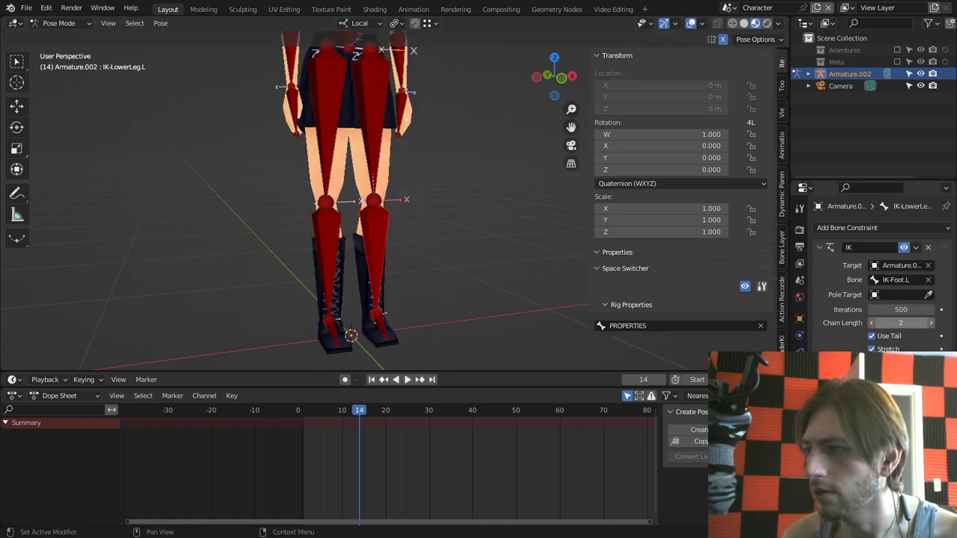
{"action": "left_click", "coordinate": [931, 323]}
{"action": "left_click", "coordinate": [377, 321]}
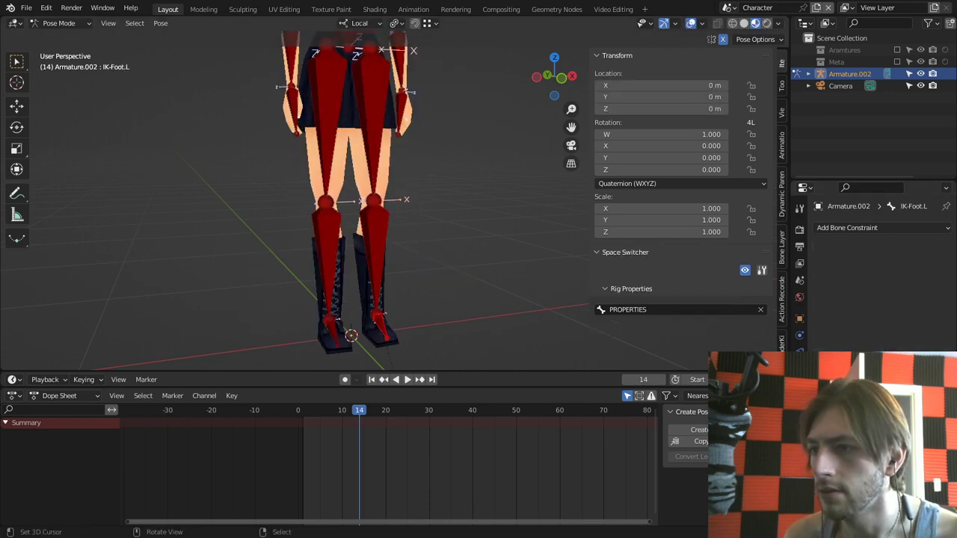
{"action": "key", "text": "g"}
{"action": "key", "text": "Escape"}
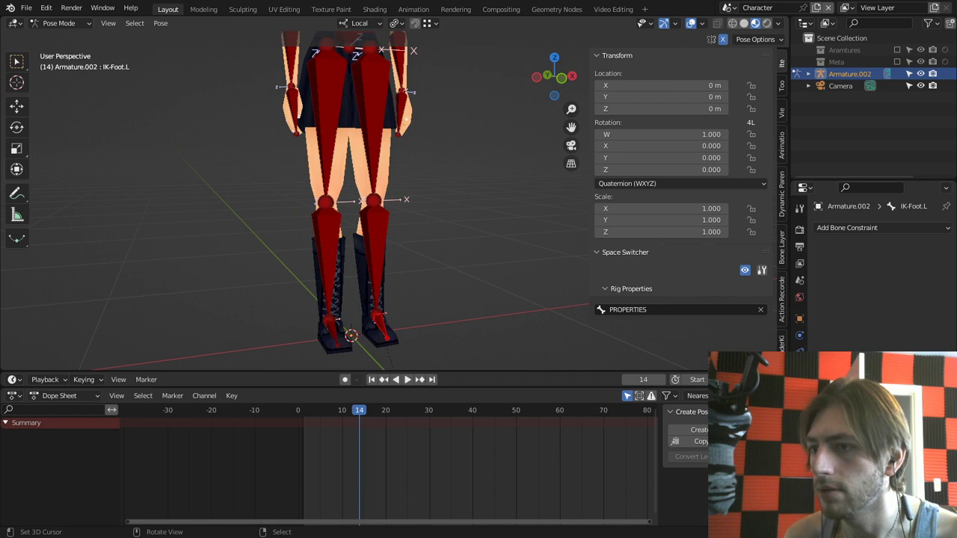
Step: Set the IK chain length of IK-LowerLeg.R to 2 and test-move IK-Foot.R, cancelling the move
{"action": "left_click", "coordinate": [326, 258]}
{"action": "left_click", "coordinate": [872, 323]}
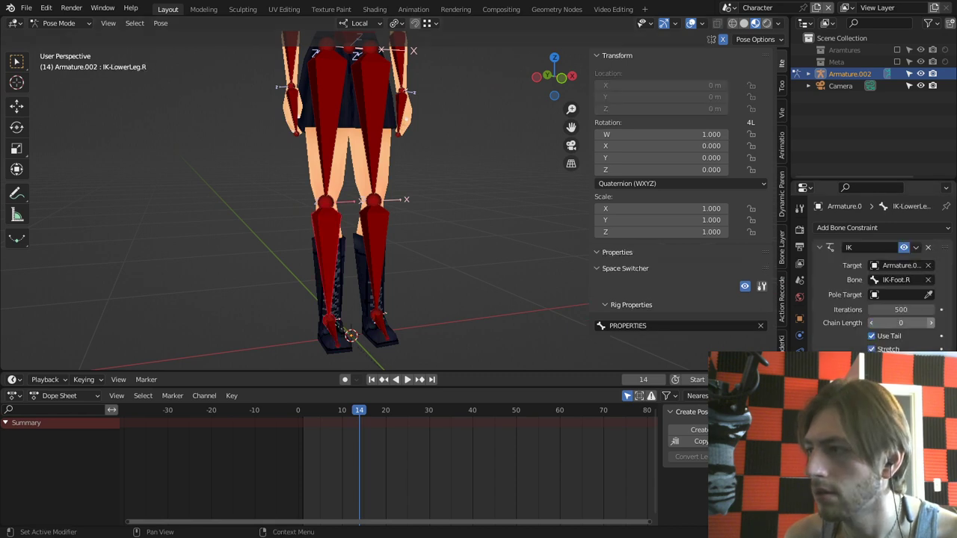
{"action": "left_click", "coordinate": [872, 324]}
{"action": "left_click", "coordinate": [329, 324]}
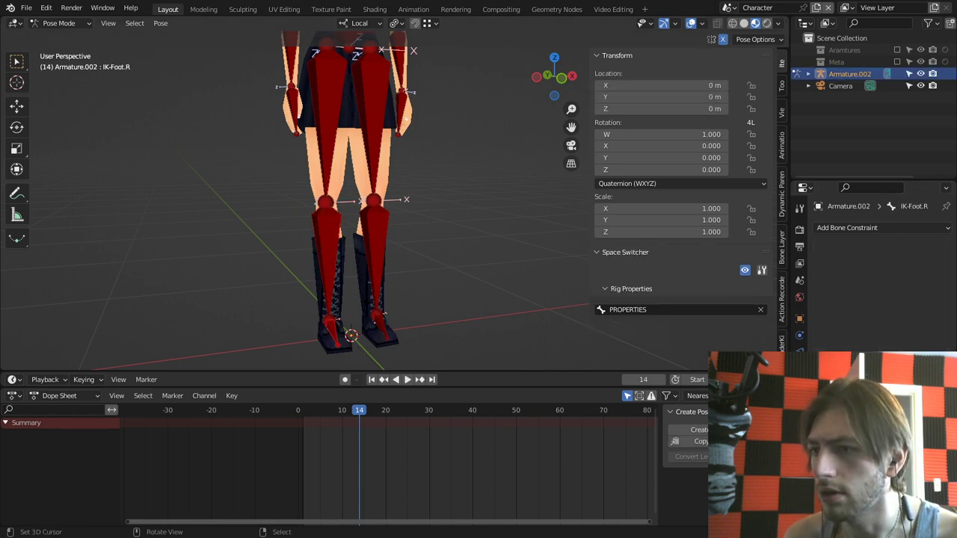
{"action": "key", "text": "g"}
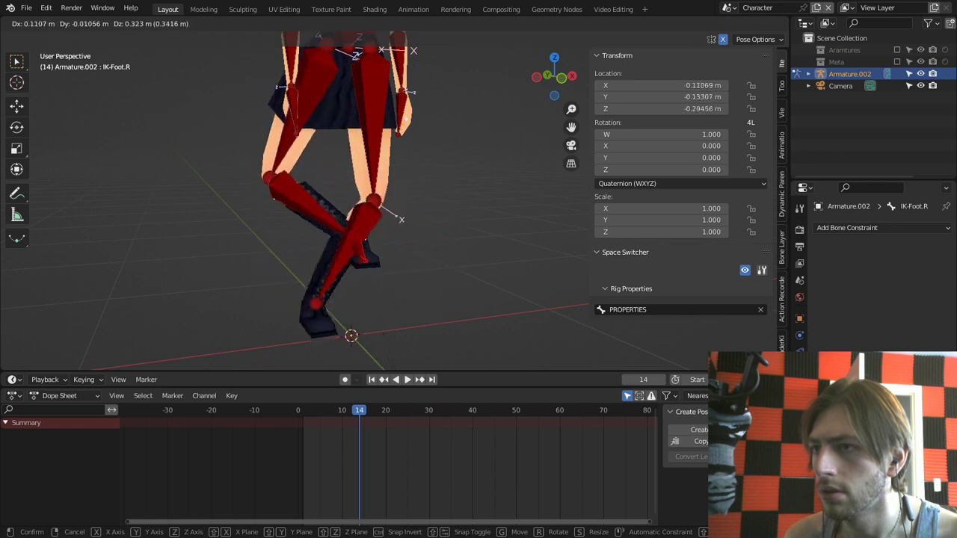
{"action": "key", "text": "Escape"}
Step: Set the IK chain length to 2 on IK-LowerLeg.L, IK-LowerArm.L and IK-LowerArm.R
{"action": "right_click", "coordinate": [376, 258]}
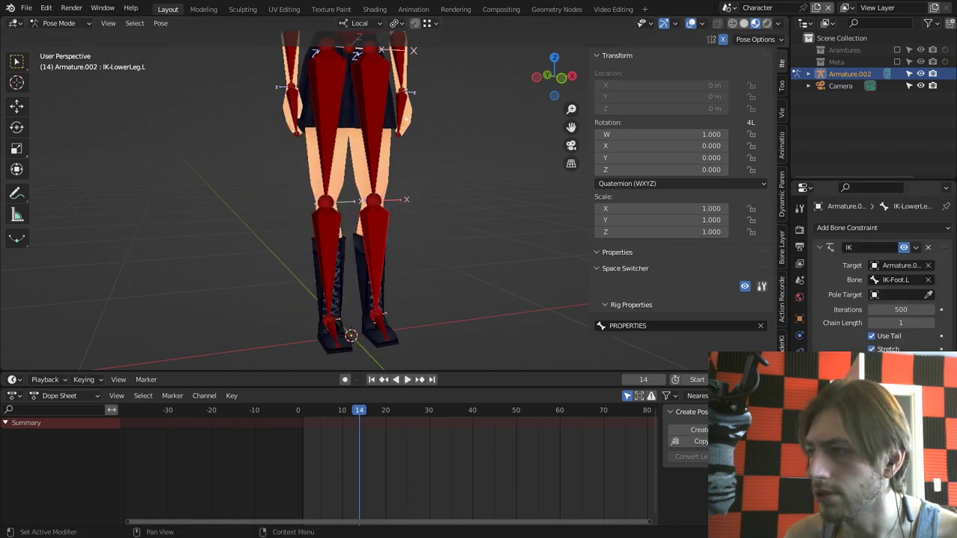
{"action": "left_click", "coordinate": [930, 323]}
{"action": "middle_click_drag", "start_coordinate": [412, 150], "coordinate": [377, 314], "text": "shift"}
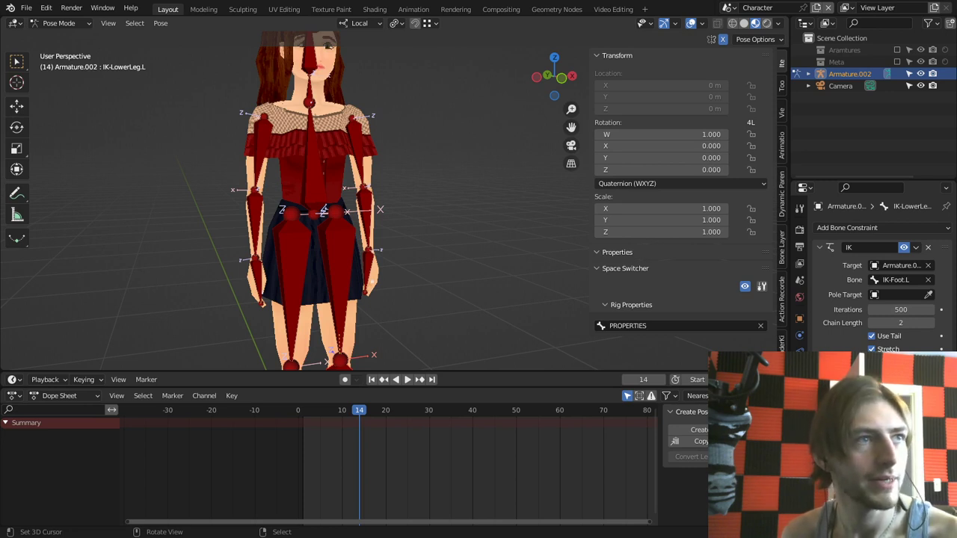
{"action": "right_click", "coordinate": [365, 217]}
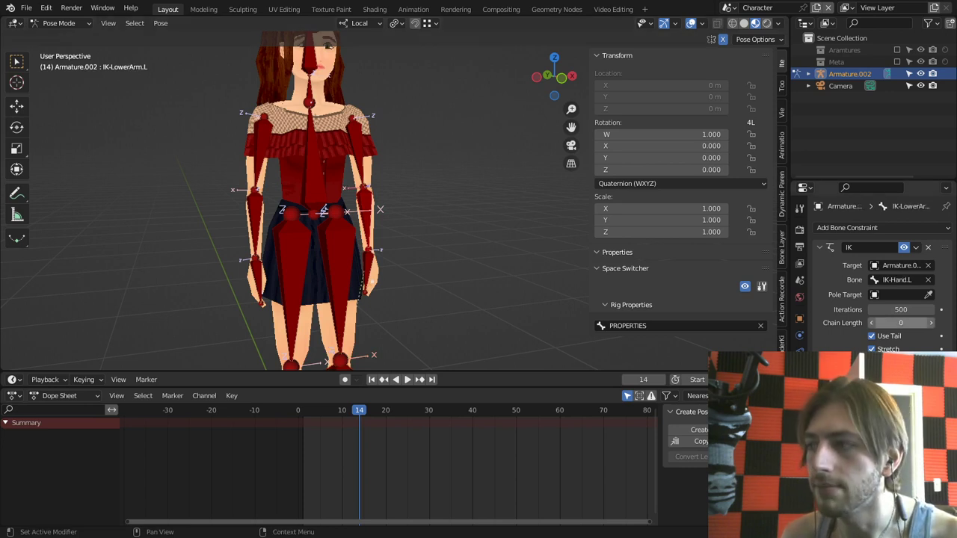
{"action": "left_click", "coordinate": [931, 323]}
{"action": "left_click", "coordinate": [931, 324]}
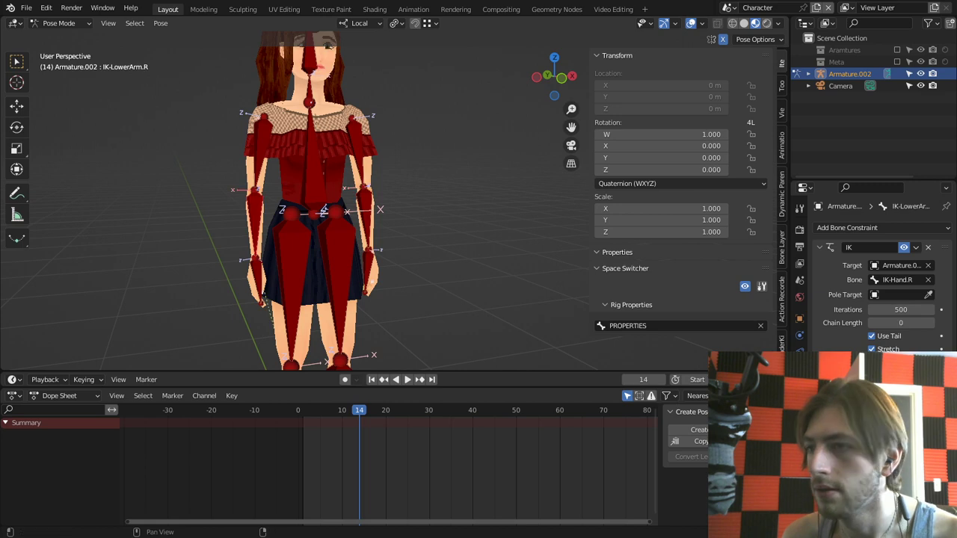
{"action": "left_click", "coordinate": [930, 323]}
{"action": "left_click", "coordinate": [931, 323]}
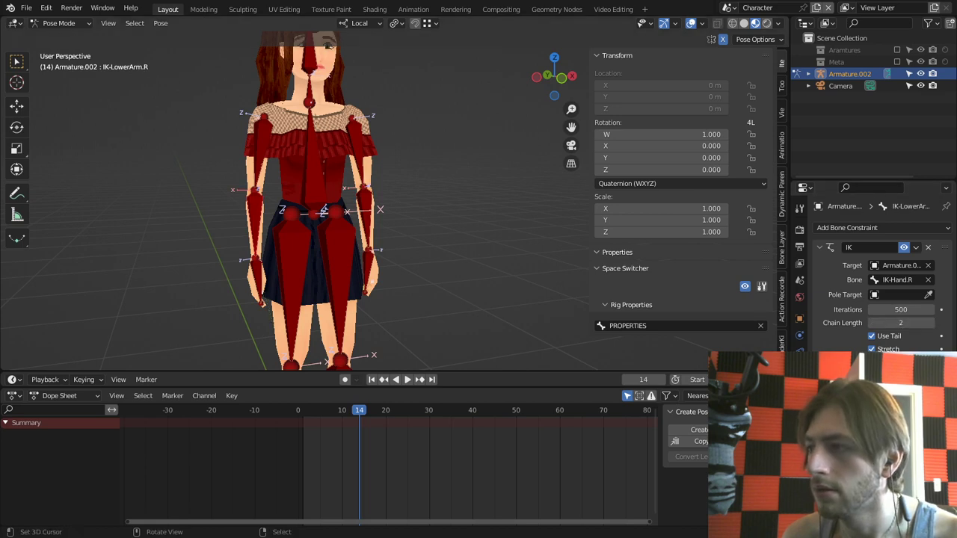
Step: Try moving IK-Hand.L and rotating IK-Torso to check the arms and upper body, cancelling both transforms
{"action": "right_click", "coordinate": [372, 281]}
{"action": "key", "text": "g"}
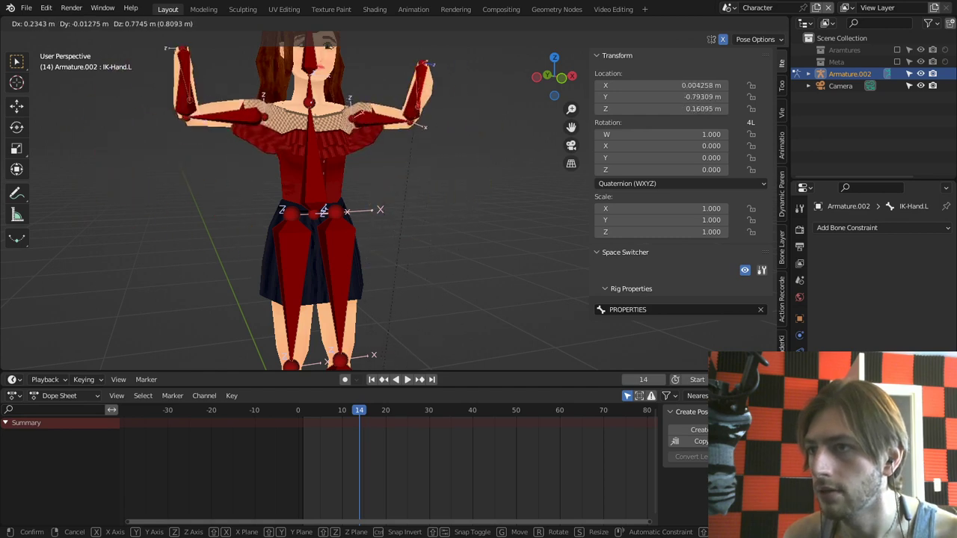
{"action": "right_click", "coordinate": [402, 184]}
{"action": "middle_click_drag", "start_coordinate": [398, 206], "coordinate": [411, 253], "text": "shift"}
{"action": "right_click", "coordinate": [336, 221]}
{"action": "key", "text": "r"}
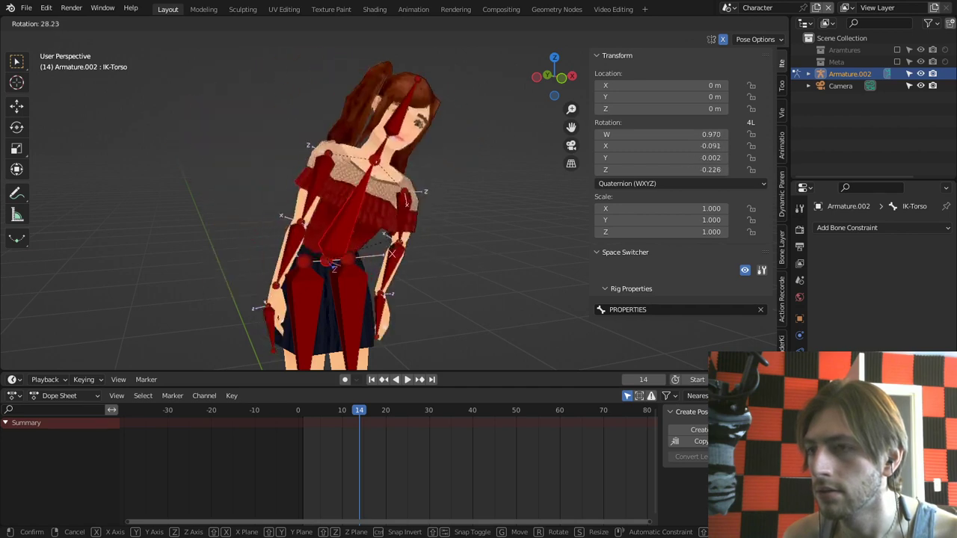
{"action": "key", "text": "Escape"}
Step: In Edit Mode, from the right orthographic view, move the IK knee joints forward about 0.017 m along Y
{"action": "middle_click_drag", "start_coordinate": [362, 211], "coordinate": [361, 17], "text": "shift"}
{"action": "key", "text": "Tab"}
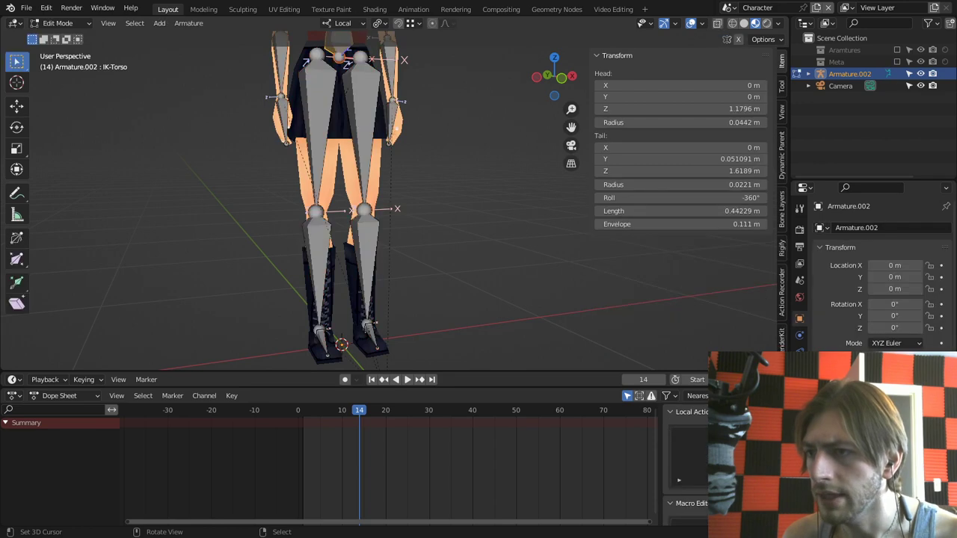
{"action": "middle_click_drag", "start_coordinate": [359, 134], "coordinate": [374, 229], "text": "shift"}
{"action": "key", "text": "KP_3"}
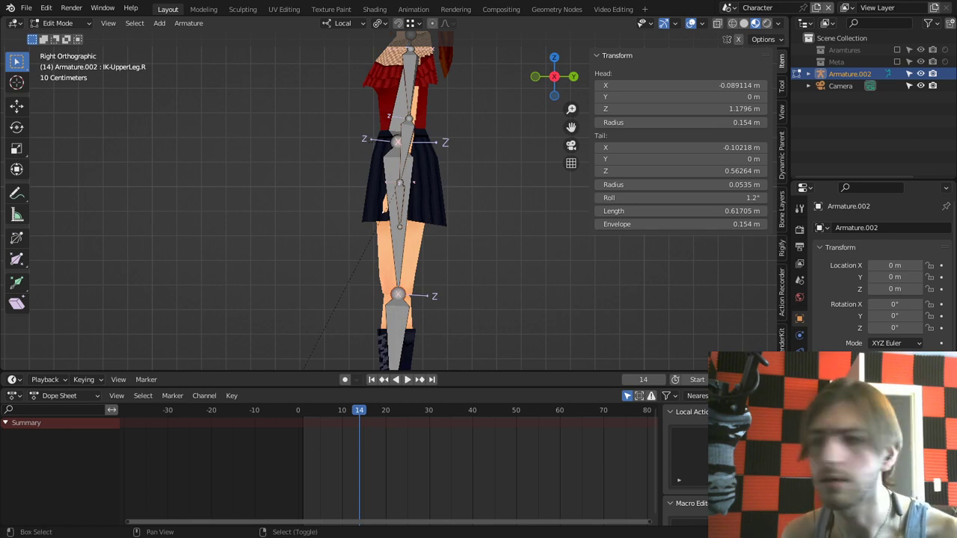
{"action": "middle_click_drag", "start_coordinate": [398, 247], "coordinate": [374, 177], "text": "shift"}
{"action": "scroll", "coordinate": [374, 178], "scroll_direction": "up", "scroll_amount": 2}
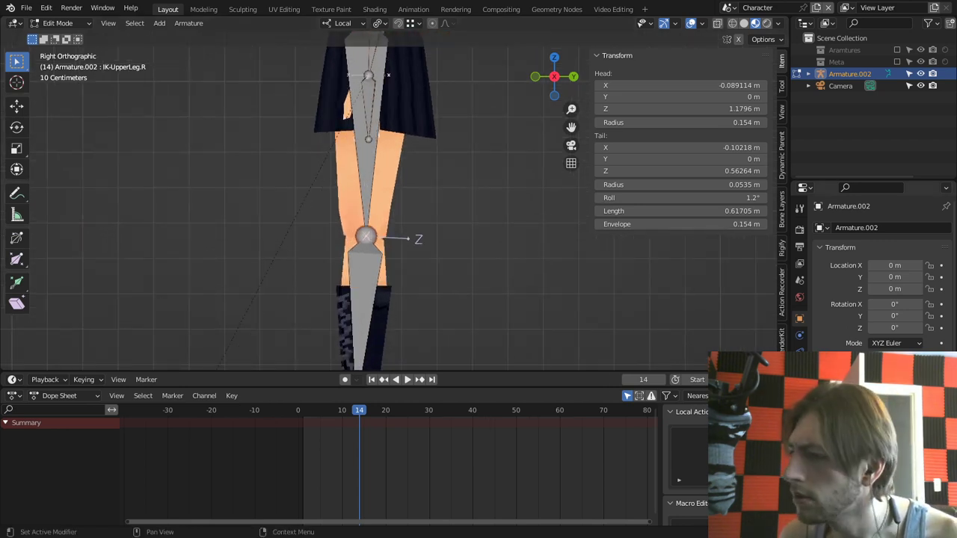
{"action": "left_click", "coordinate": [800, 369]}
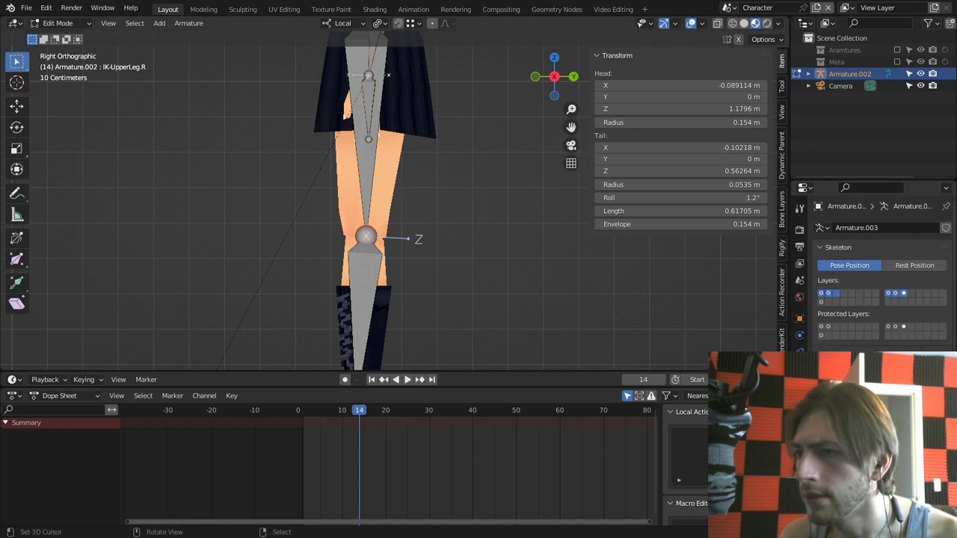
{"action": "key", "text": "c"}
{"action": "left_click", "coordinate": [366, 236]}
{"action": "key", "text": "Escape"}
{"action": "key", "text": "g"}
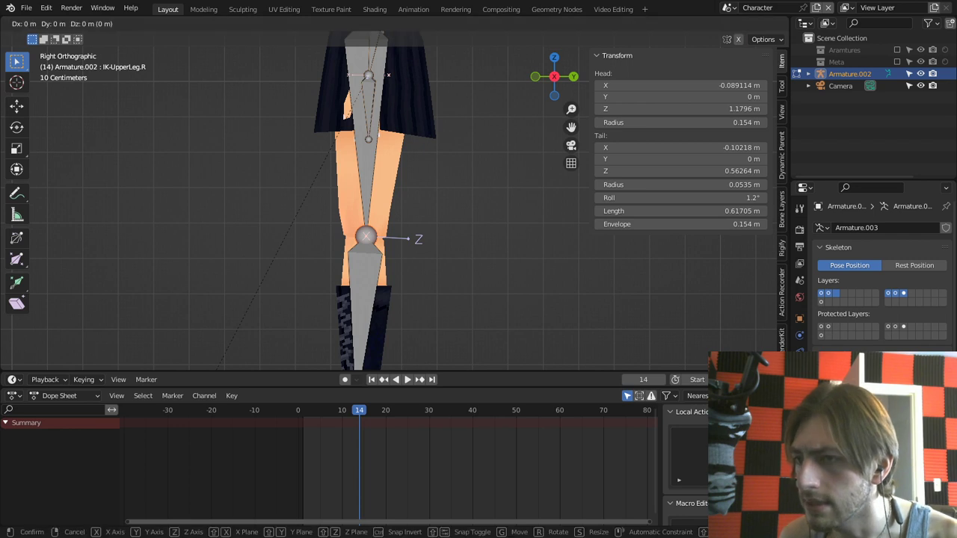
{"action": "key", "text": "y"}
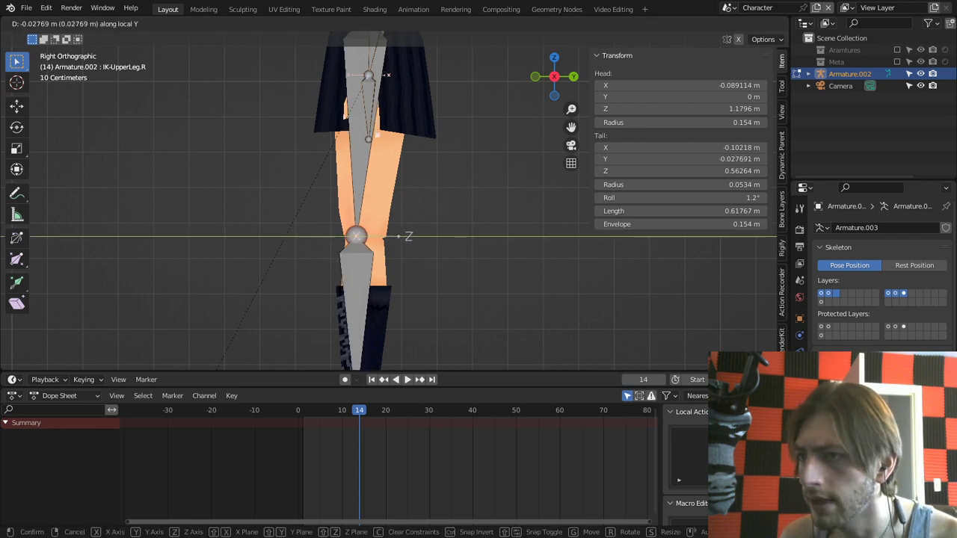
{"action": "left_click", "coordinate": [362, 236]}
Step: Deselect the knees and move the IK ankle joints backward about 0.015 m along Y
{"action": "scroll", "coordinate": [389, 200], "scroll_direction": "down", "scroll_amount": 4}
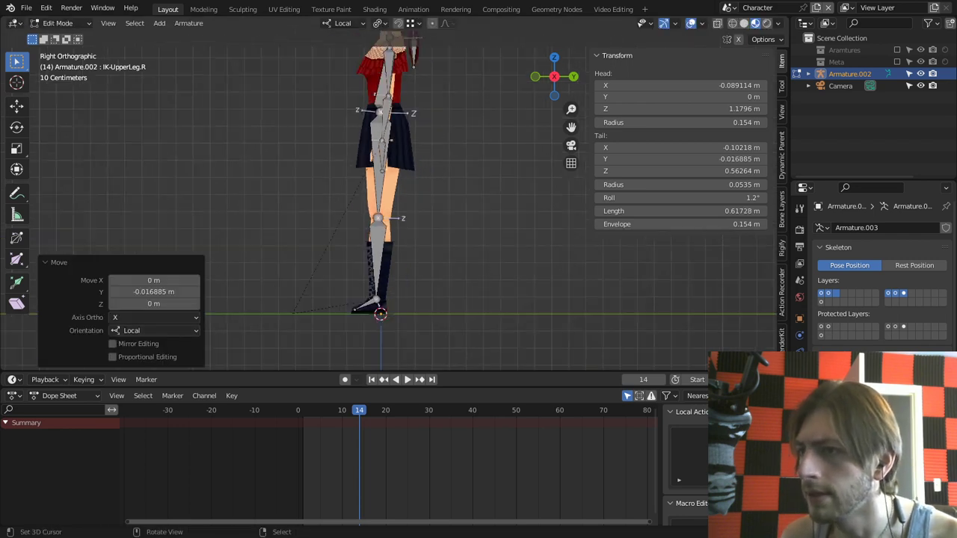
{"action": "scroll", "coordinate": [389, 201], "scroll_direction": "up", "scroll_amount": 3}
{"action": "middle_click_drag", "start_coordinate": [386, 255], "coordinate": [389, 186], "text": "shift"}
{"action": "key", "text": "alt+a"}
{"action": "key", "text": "c"}
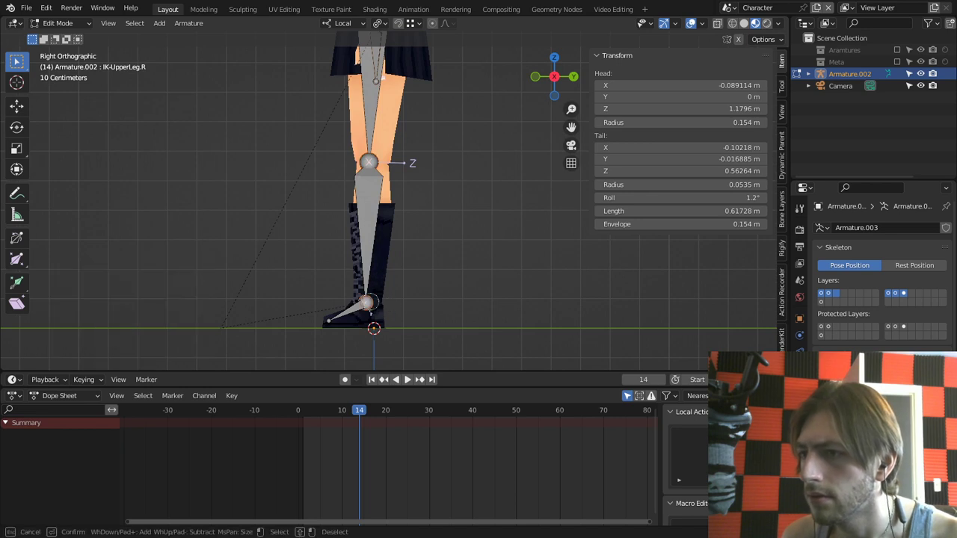
{"action": "left_click", "coordinate": [369, 302]}
{"action": "right_click", "coordinate": [369, 302]}
{"action": "key", "text": "g"}
{"action": "left_click", "coordinate": [376, 301]}
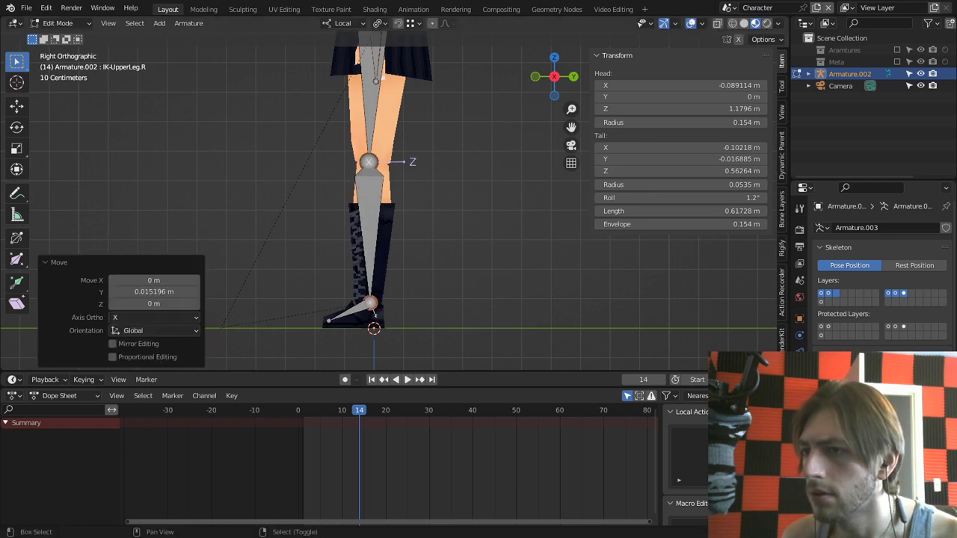
{"action": "middle_click_drag", "start_coordinate": [376, 284], "coordinate": [406, 340], "text": "shift"}
{"action": "scroll", "coordinate": [406, 299], "scroll_direction": "down", "scroll_amount": 1}
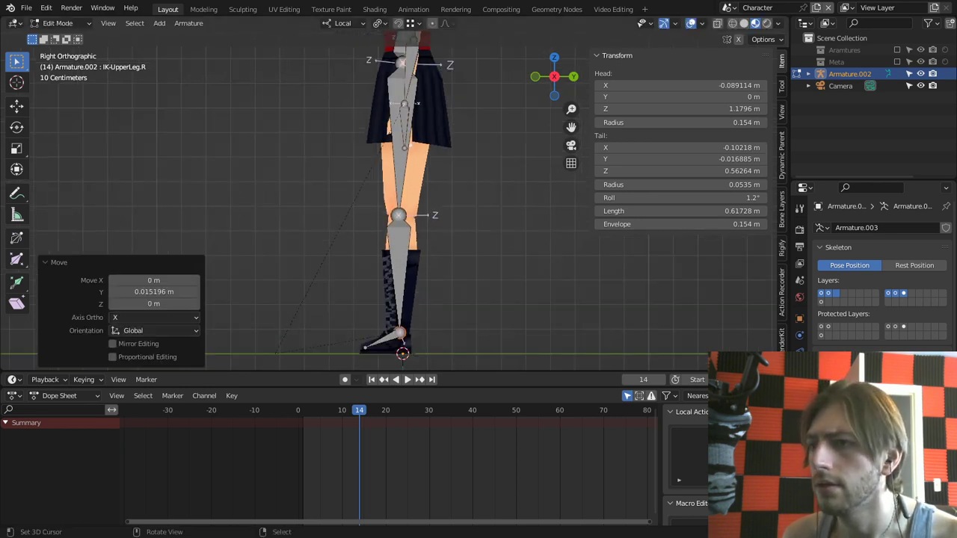
Step: Show only the IK bone layer and extrude new bones about 0.149 m forward along Y from both IK knee joints
{"action": "key", "text": "Tab"}
{"action": "key", "text": "Tab"}
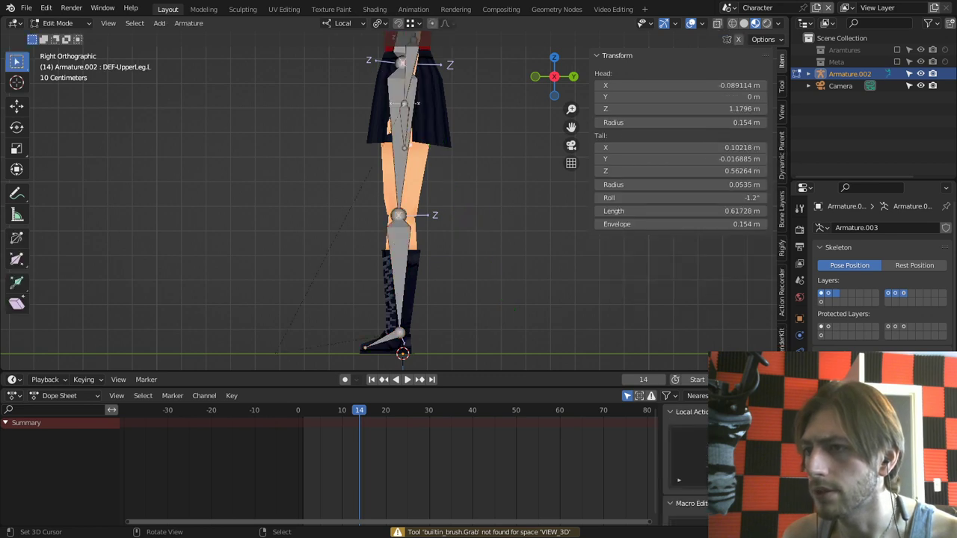
{"action": "left_click", "coordinate": [904, 294]}
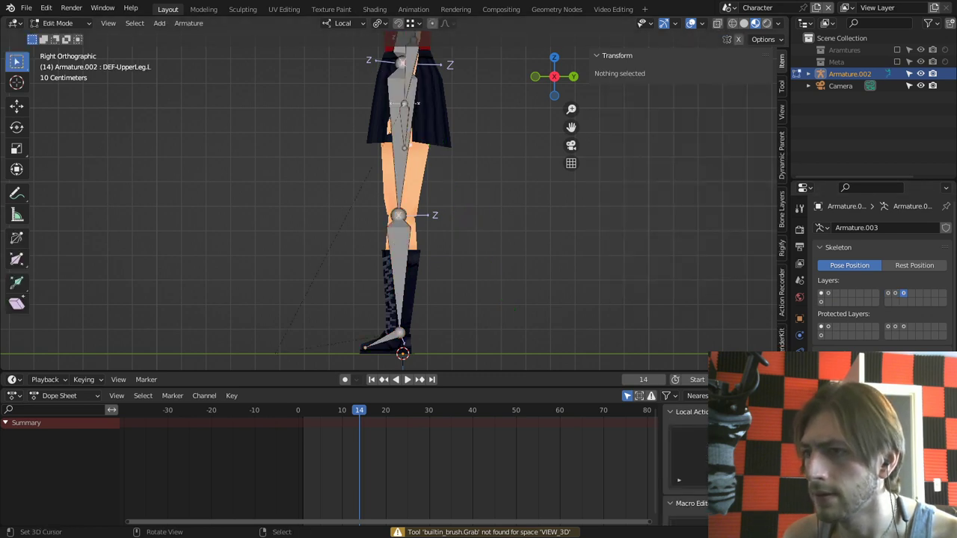
{"action": "scroll", "coordinate": [404, 187], "scroll_direction": "up", "scroll_amount": 2}
{"action": "right_click", "coordinate": [404, 166]}
{"action": "middle_click_drag", "start_coordinate": [364, 219], "coordinate": [383, 219]}
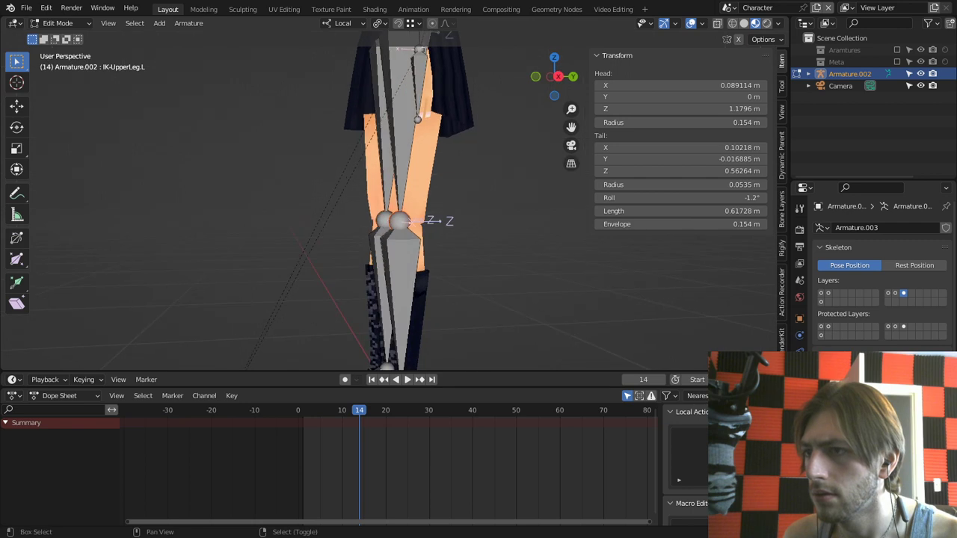
{"action": "right_click", "coordinate": [381, 219], "text": "shift"}
{"action": "key", "text": "e"}
{"action": "key", "text": "y"}
{"action": "left_click", "coordinate": [342, 220]}
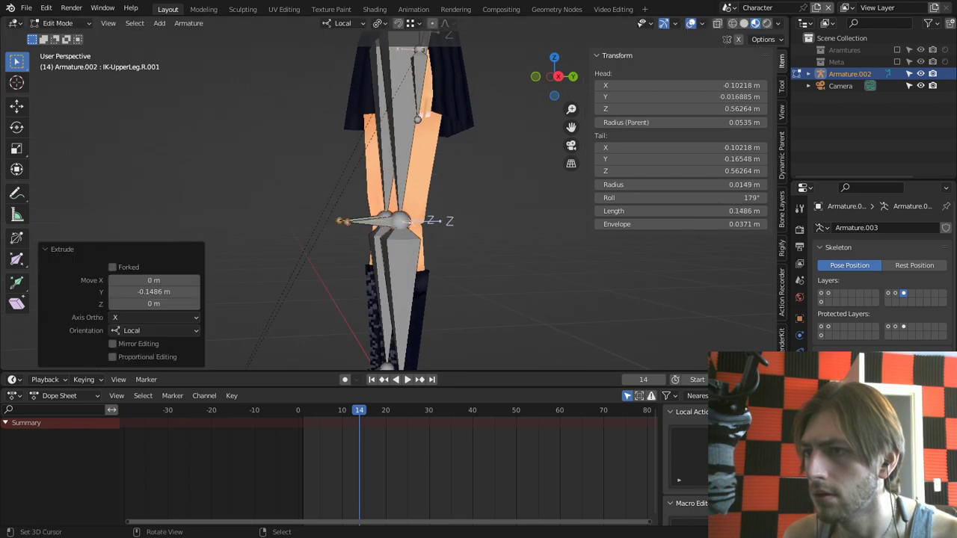
Step: Clear the parent of the two extruded knee bones and move them about 0.423 m forward along Y
{"action": "right_click", "coordinate": [368, 222]}
{"action": "right_click", "coordinate": [367, 219], "text": "shift"}
{"action": "middle_click_drag", "start_coordinate": [366, 219], "coordinate": [363, 233]}
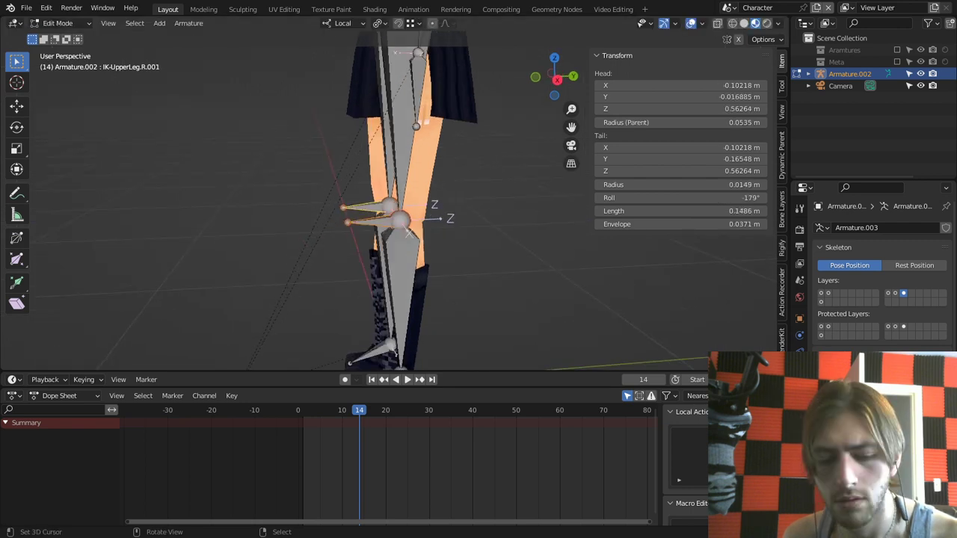
{"action": "key", "text": "alt+p"}
{"action": "key", "text": "g"}
{"action": "key", "text": "y"}
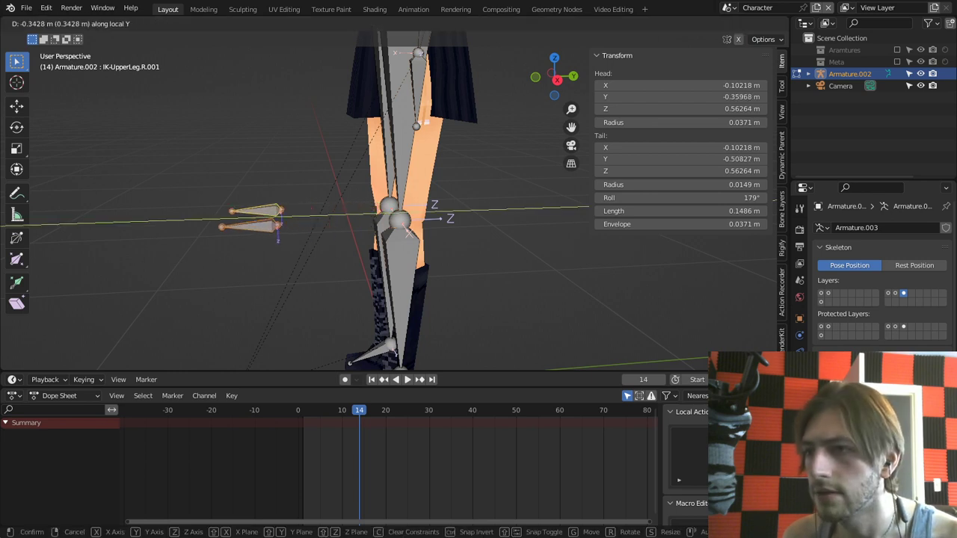
{"action": "left_click", "coordinate": [220, 232]}
{"action": "scroll", "coordinate": [221, 232], "scroll_direction": "down", "scroll_amount": 2}
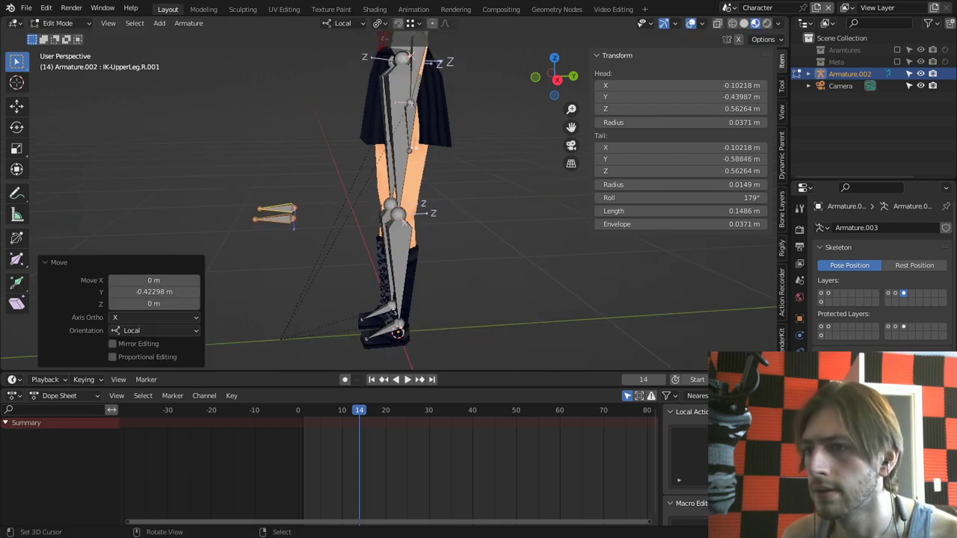
Step: Parent the left detached knee bone to IK-Foot.L and the right one to IK-Foot.R, using Keep Offset
{"action": "right_click", "coordinate": [275, 219]}
{"action": "right_click", "coordinate": [381, 331], "text": "shift"}
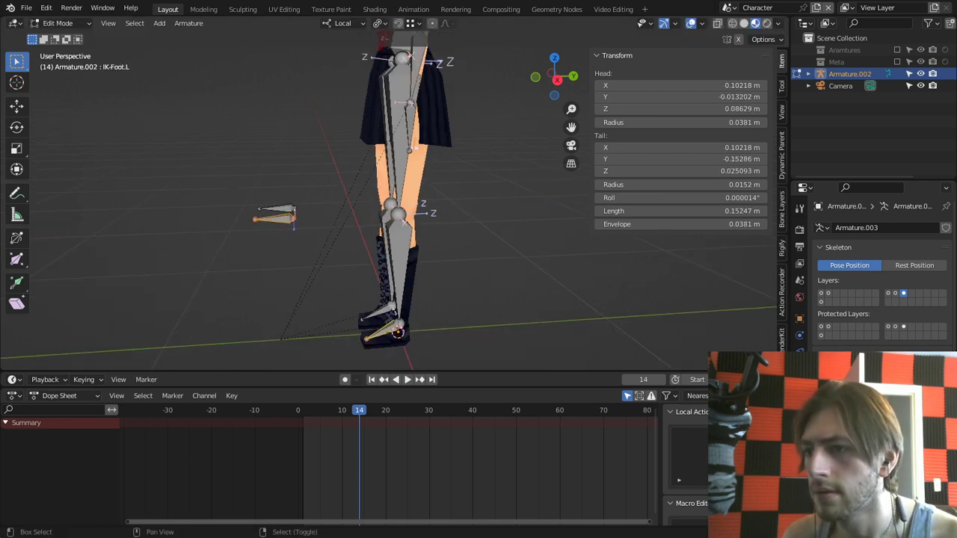
{"action": "key", "text": "ctrl+p"}
{"action": "key", "text": "Return"}
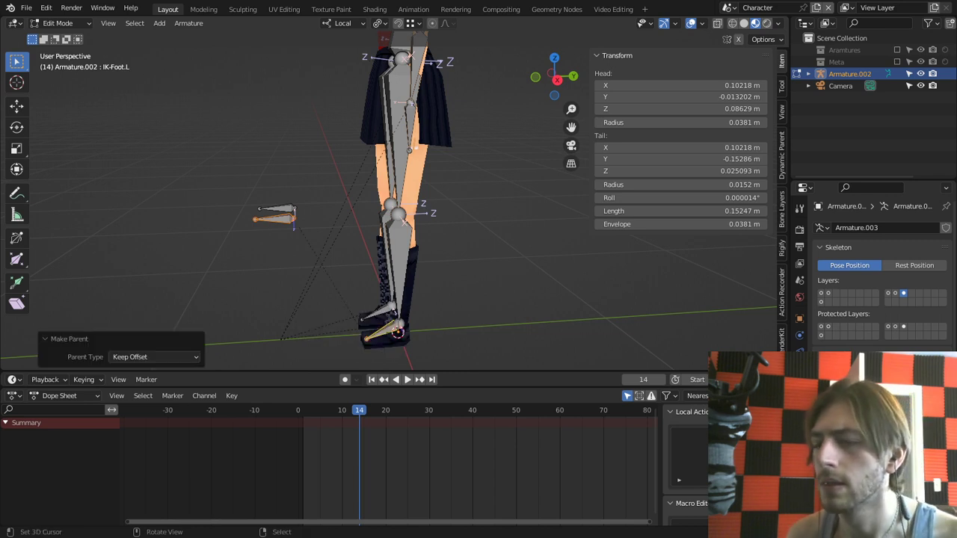
{"action": "left_click", "coordinate": [294, 225]}
{"action": "right_click", "coordinate": [378, 313], "text": "shift"}
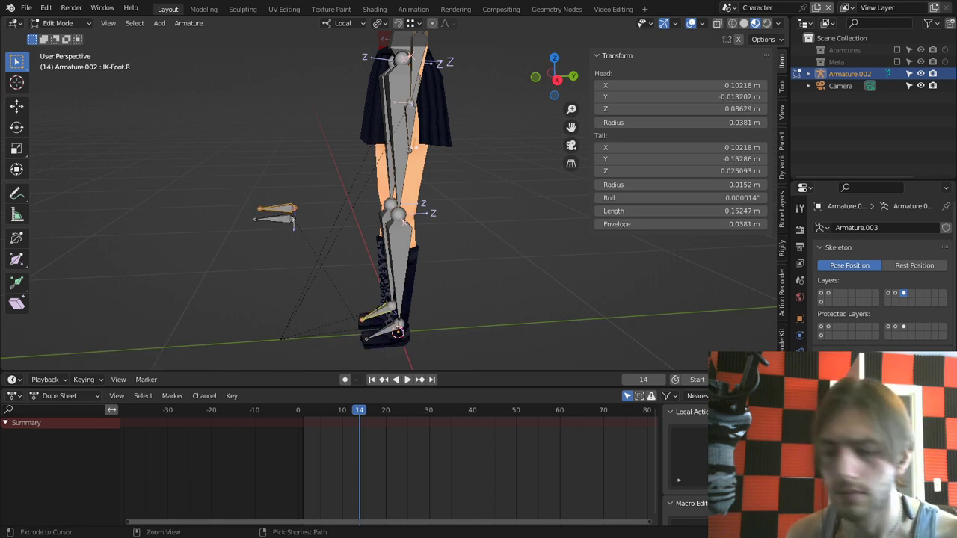
{"action": "key", "text": "ctrl+p"}
{"action": "key", "text": "Return"}
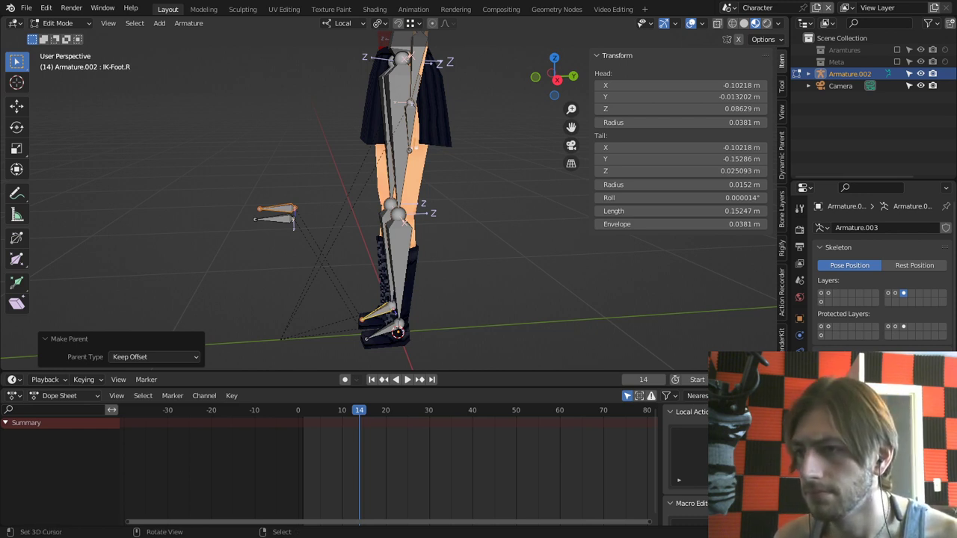
Step: In Pose Mode, set Armature.002 as the pole target of the IK constraint on IK-LowerLeg.L
{"action": "key", "text": "ctrl+Tab"}
{"action": "right_click", "coordinate": [400, 254]}
{"action": "middle_click_drag", "start_coordinate": [400, 255], "coordinate": [443, 255]}
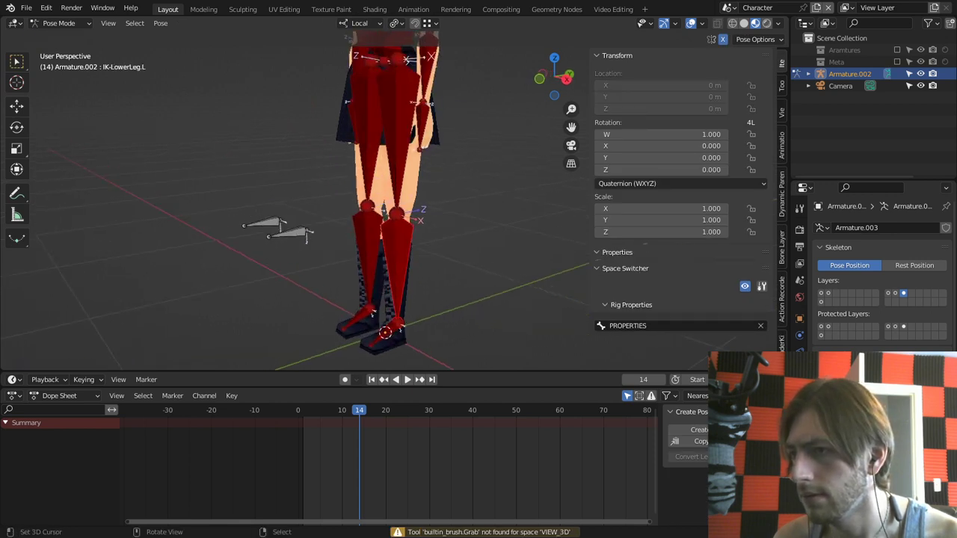
{"action": "left_click", "coordinate": [799, 402]}
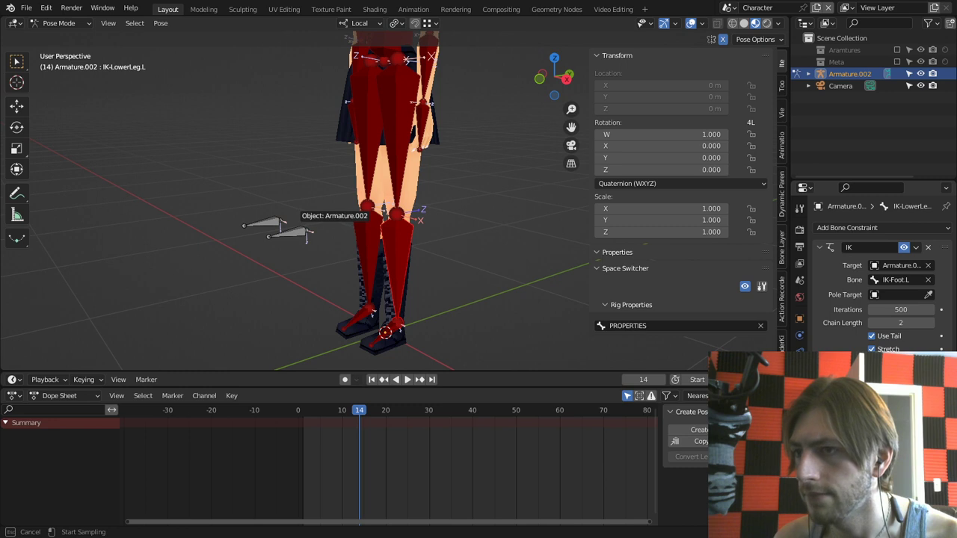
{"action": "left_click", "coordinate": [299, 221]}
Step: Rename the left detached bone in front of the knees as IKPole-UpperLeg.L
{"action": "left_click", "coordinate": [293, 234]}
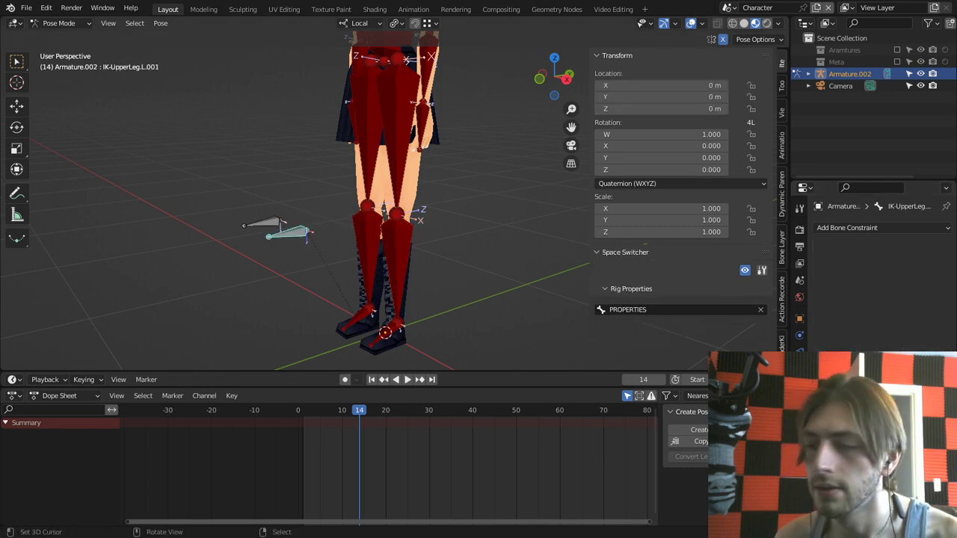
{"action": "key", "text": "F2"}
{"action": "left_click", "coordinate": [293, 232]}
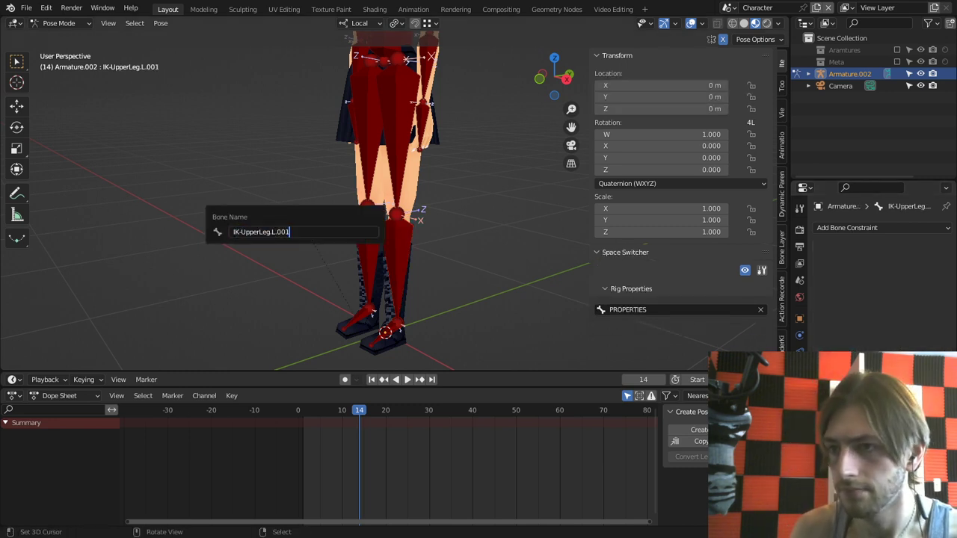
{"action": "type", "text": "Pole"}
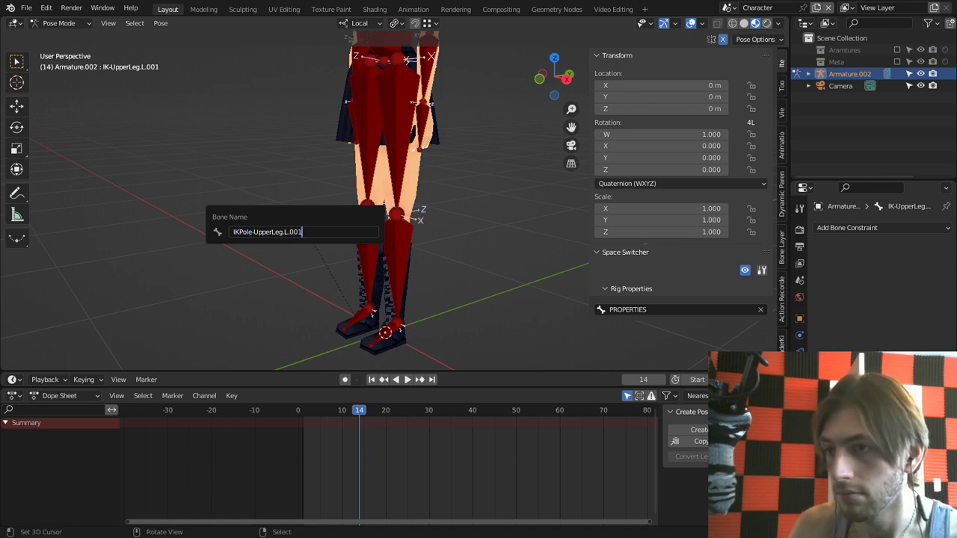
{"action": "key", "text": "BackSpace"}
{"action": "key", "text": "BackSpace"}
{"action": "key", "text": "BackSpace"}
{"action": "key", "text": "BackSpace"}
{"action": "key", "text": "Return"}
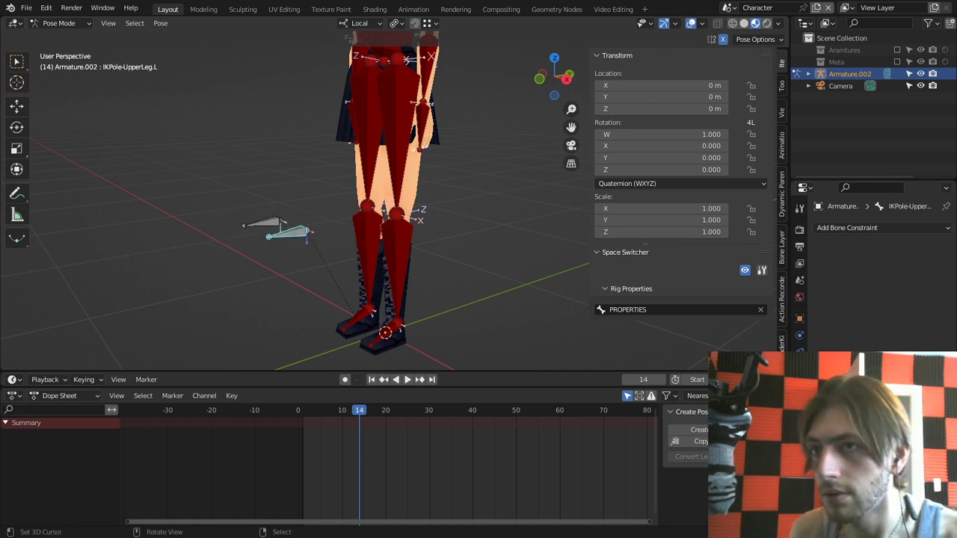
Step: Rename the right detached bone in front of the knees as IKPole-UpperLeg.R
{"action": "right_click", "coordinate": [266, 223]}
{"action": "key", "text": "F2"}
{"action": "type", "text": "IKPole-UpperLeg.L"}
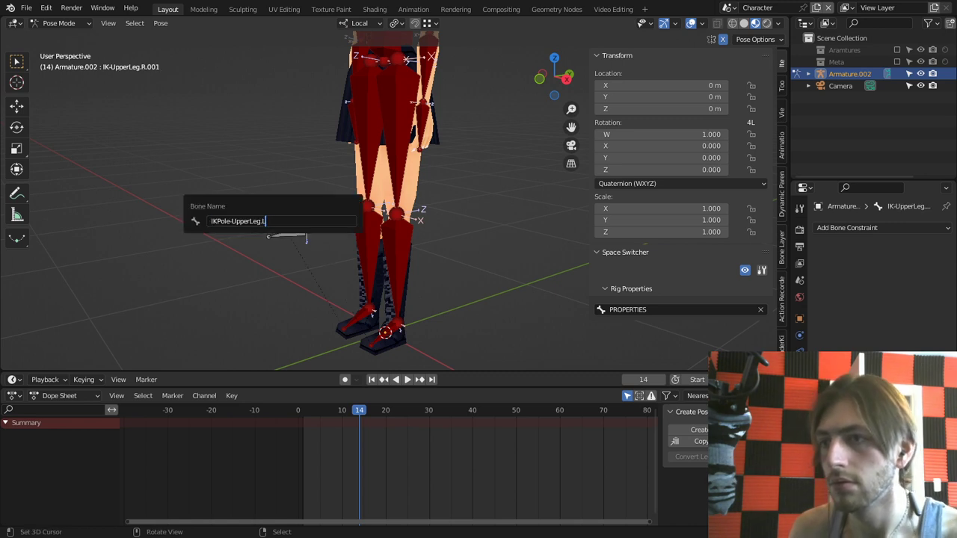
{"action": "type", "text": "R"}
{"action": "key", "text": "Return"}
{"action": "key", "text": "Tab"}
{"action": "key", "text": "Tab"}
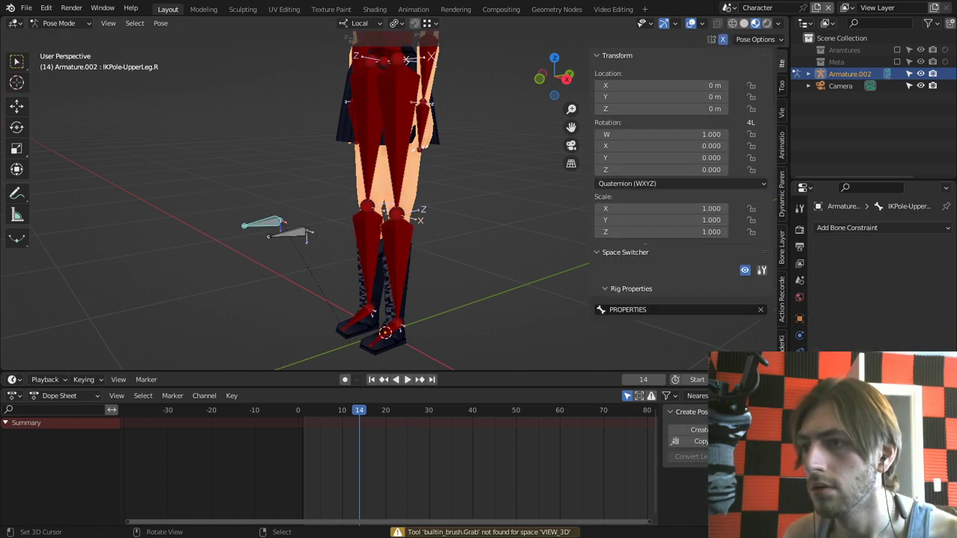
Step: Set the pole target bone of the IK constraint on IK-LowerLeg.L to IKPole-UpperLeg.L
{"action": "right_click", "coordinate": [399, 251]}
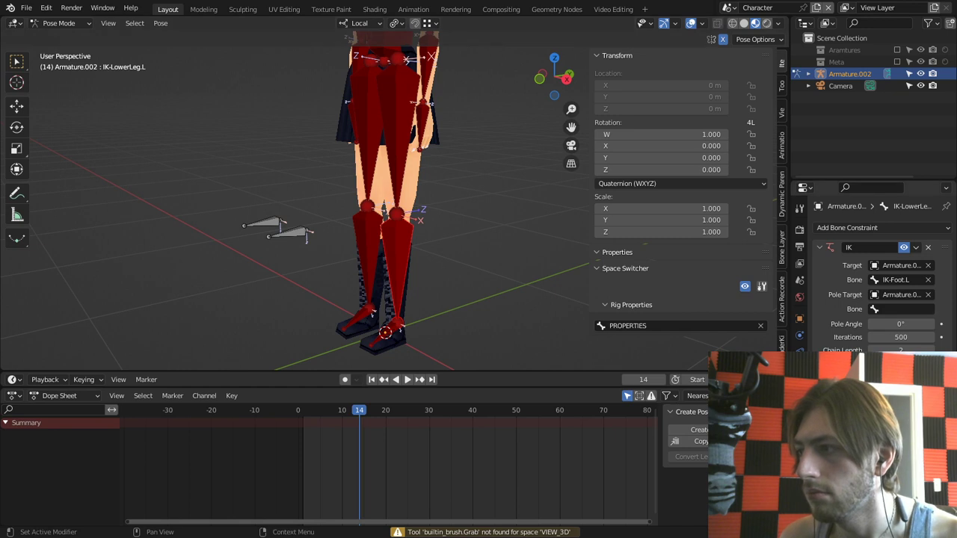
{"action": "left_click", "coordinate": [901, 309]}
{"action": "type", "text": "pole"}
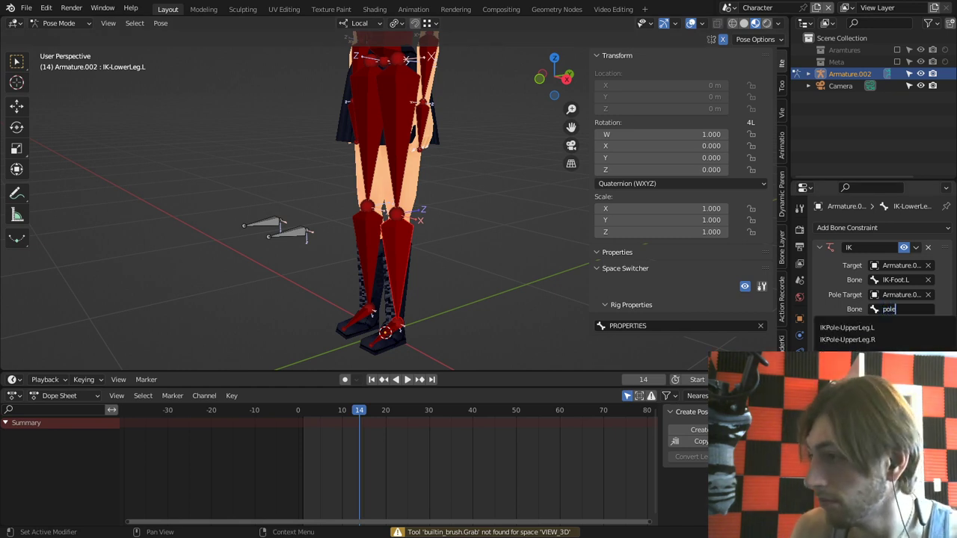
{"action": "key", "text": "Return"}
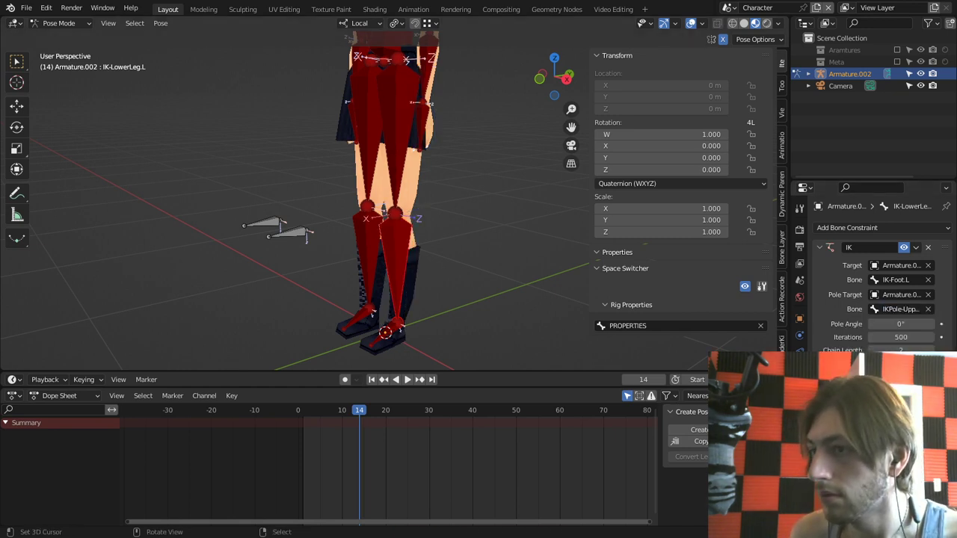
Step: Try IKPole-UpperLeg.R as the pole target bone on IK-LowerLeg.L, and undo the change
{"action": "right_click", "coordinate": [358, 319]}
{"action": "right_click", "coordinate": [396, 270]}
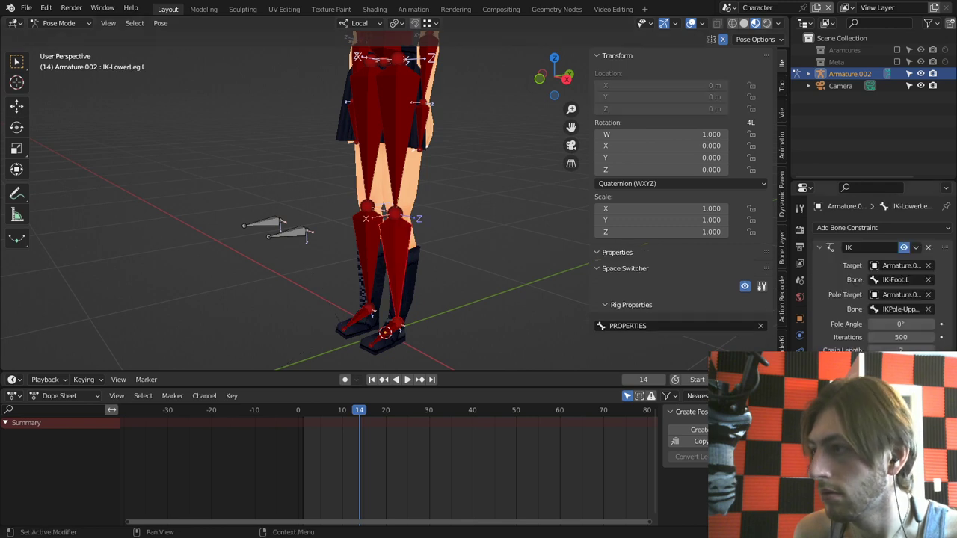
{"action": "left_click", "coordinate": [899, 309]}
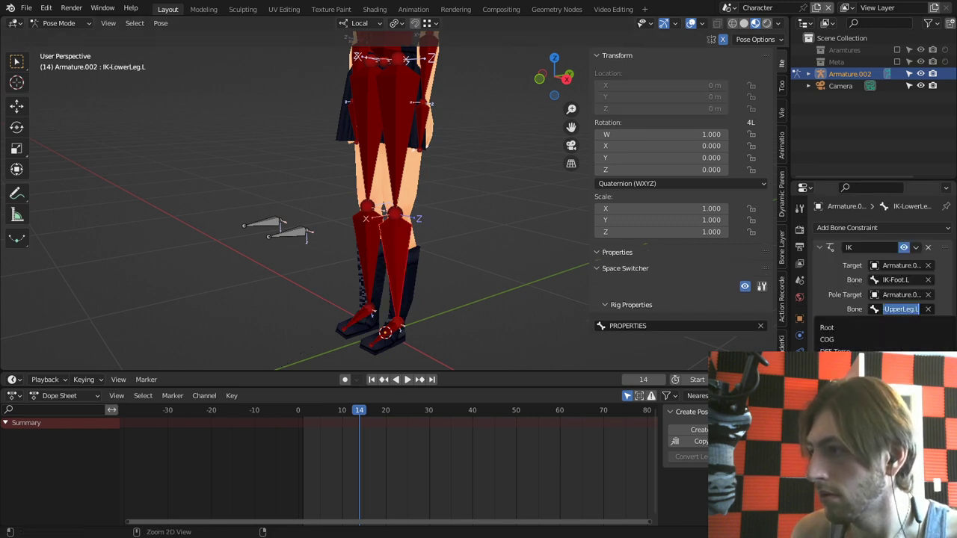
{"action": "type", "text": "IKPole-UpperLeg.L"}
{"action": "key", "text": "BackSpace"}
{"action": "type", "text": "#"}
{"action": "key", "text": "BackSpace"}
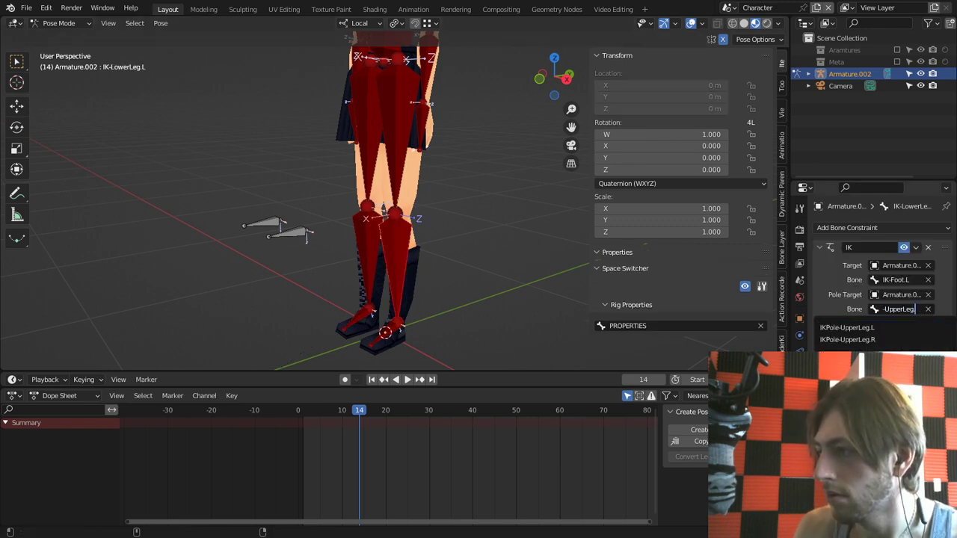
{"action": "type", "text": "R"}
{"action": "key", "text": "Return"}
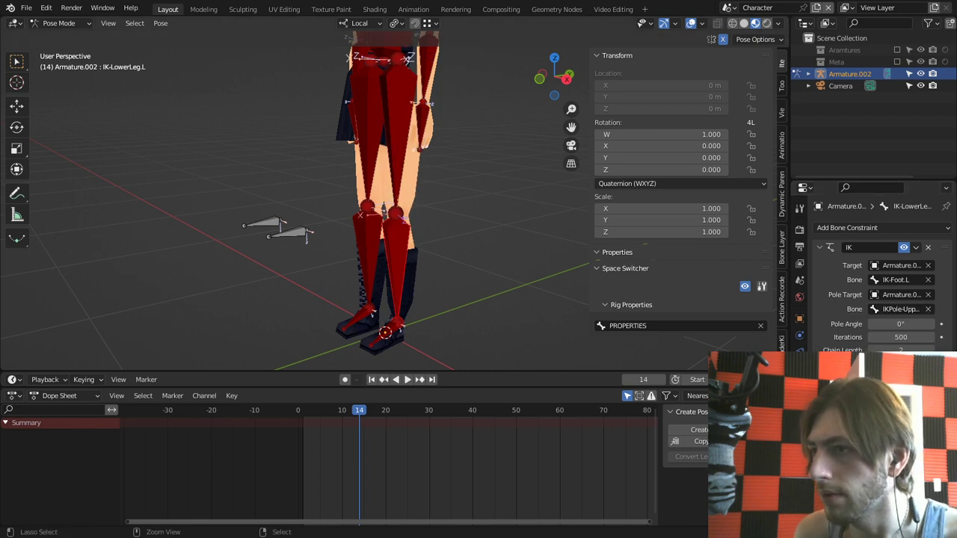
{"action": "key", "text": "ctrl+z"}
Step: Set Armature.002 as the pole target of the IK constraint on IK-LowerLeg.R
{"action": "right_click", "coordinate": [366, 260]}
{"action": "left_click", "coordinate": [899, 295]}
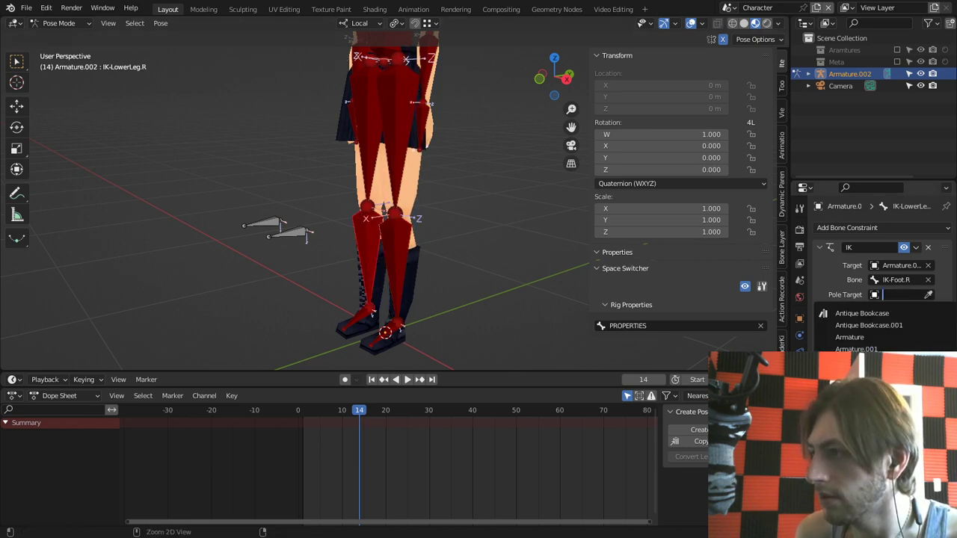
{"action": "type", "text": "IKPole-UpperLeg.L"}
{"action": "key", "text": "Return"}
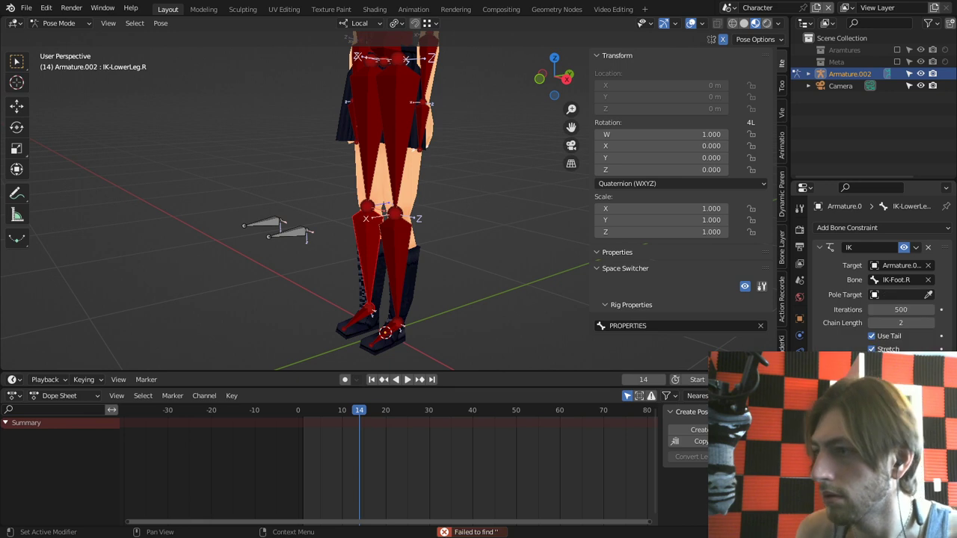
{"action": "left_click", "coordinate": [899, 295]}
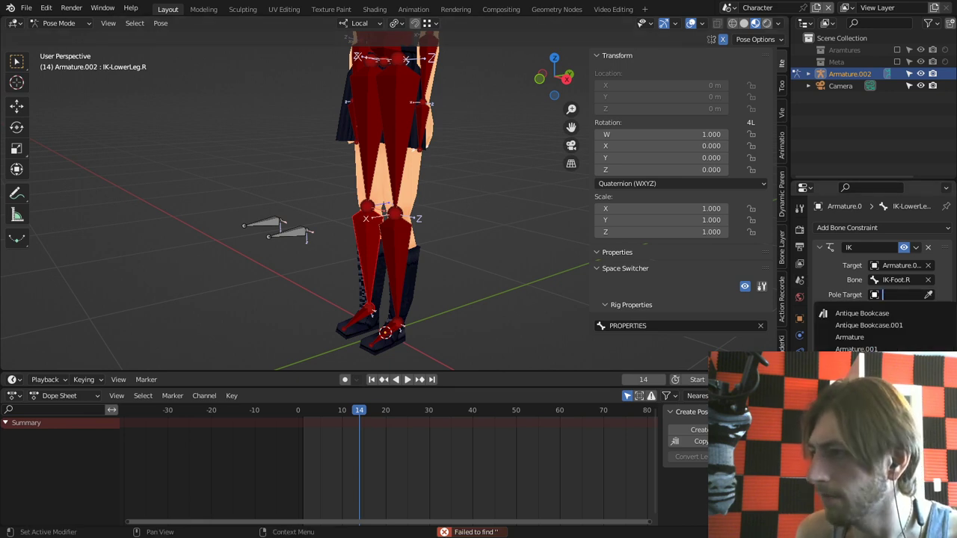
{"action": "key", "text": "Escape"}
{"action": "left_click", "coordinate": [929, 294]}
{"action": "left_click", "coordinate": [278, 223]}
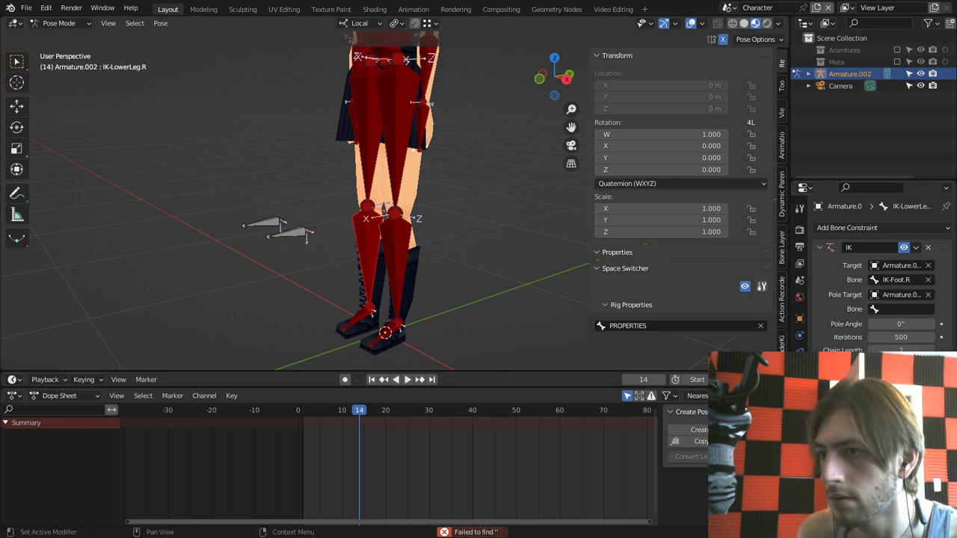
Step: Set the pole target bone of the IK constraint on IK-LowerLeg.R to IKPole-UpperLeg.L
{"action": "left_click", "coordinate": [901, 309]}
{"action": "type", "text": "Pole-UpperLeg.L"}
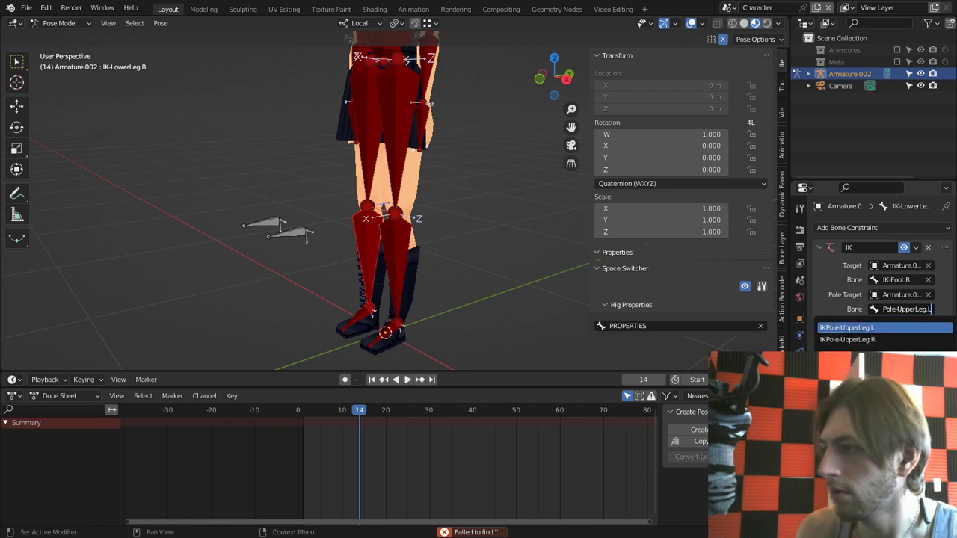
{"action": "key", "text": "Return"}
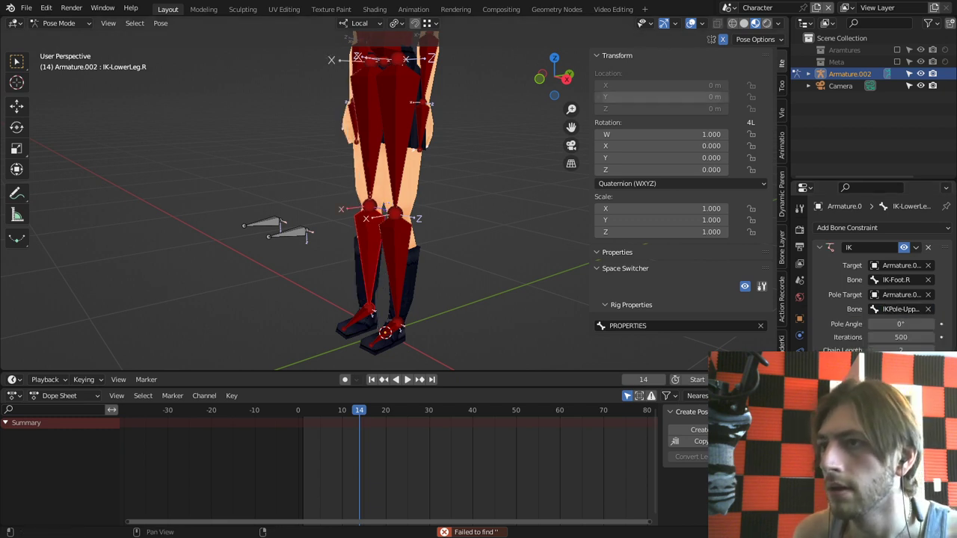
Step: Raise the foot IK bones about 0.228 m along the global Z axis so that both knees bend
{"action": "middle_click_drag", "start_coordinate": [419, 165], "coordinate": [516, 161]}
{"action": "middle_click_drag", "start_coordinate": [449, 149], "coordinate": [454, 117], "text": "shift"}
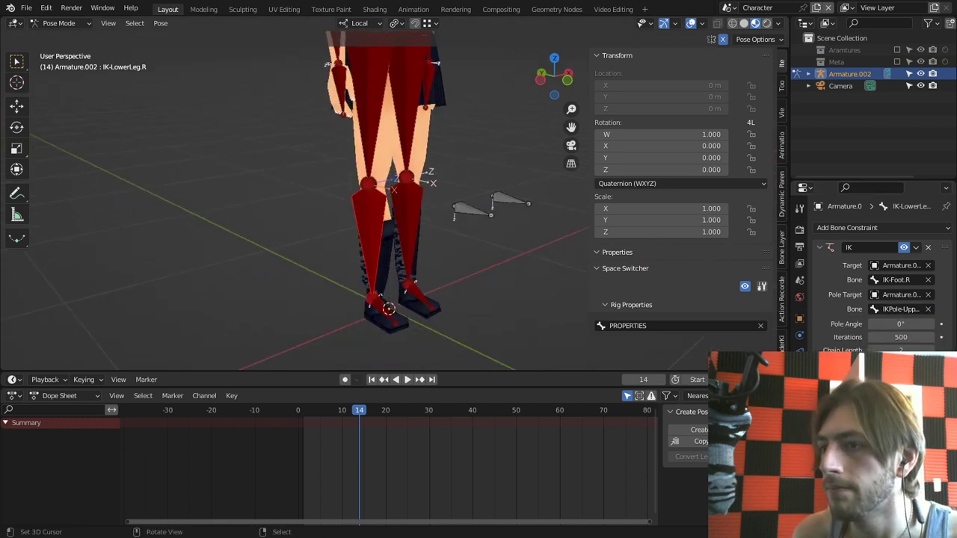
{"action": "right_click", "coordinate": [383, 311]}
{"action": "left_click", "coordinate": [417, 297]}
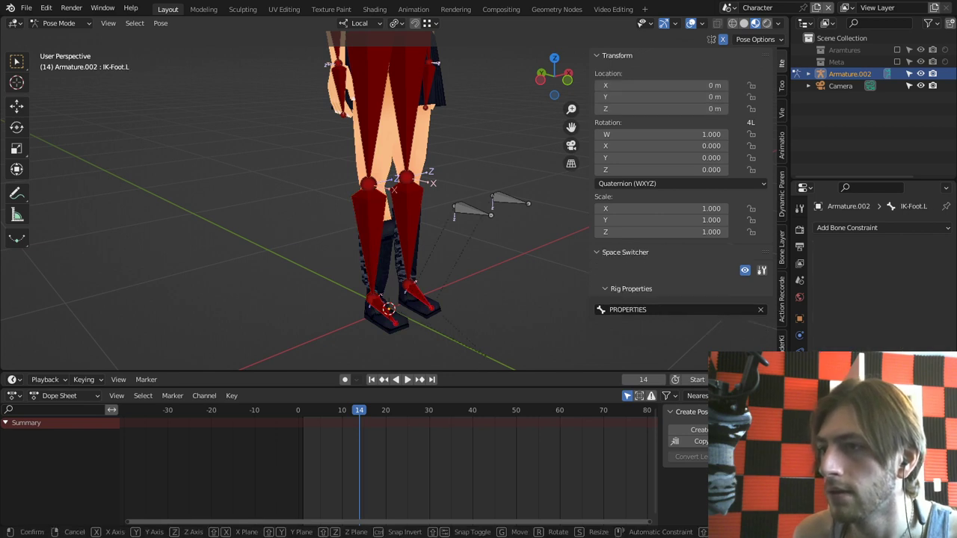
{"action": "key", "text": "g"}
{"action": "key", "text": "z"}
{"action": "key", "text": "z"}
{"action": "key", "text": "z"}
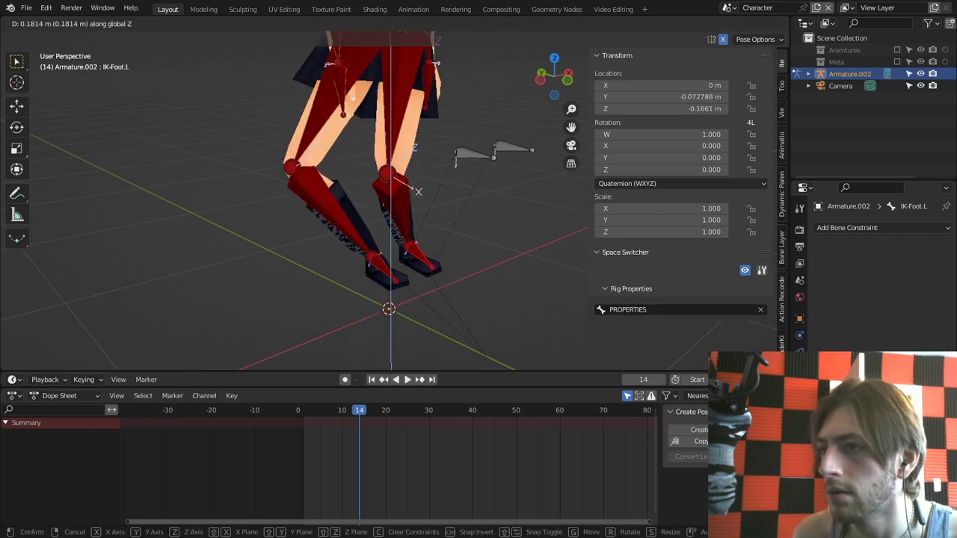
{"action": "left_click", "coordinate": [419, 243]}
Step: Set the pole angle of the IK constraint on IK-LowerLeg.L to about -60.3°
{"action": "middle_click_drag", "start_coordinate": [419, 243], "coordinate": [367, 271]}
{"action": "middle_click_drag", "start_coordinate": [404, 217], "coordinate": [389, 224]}
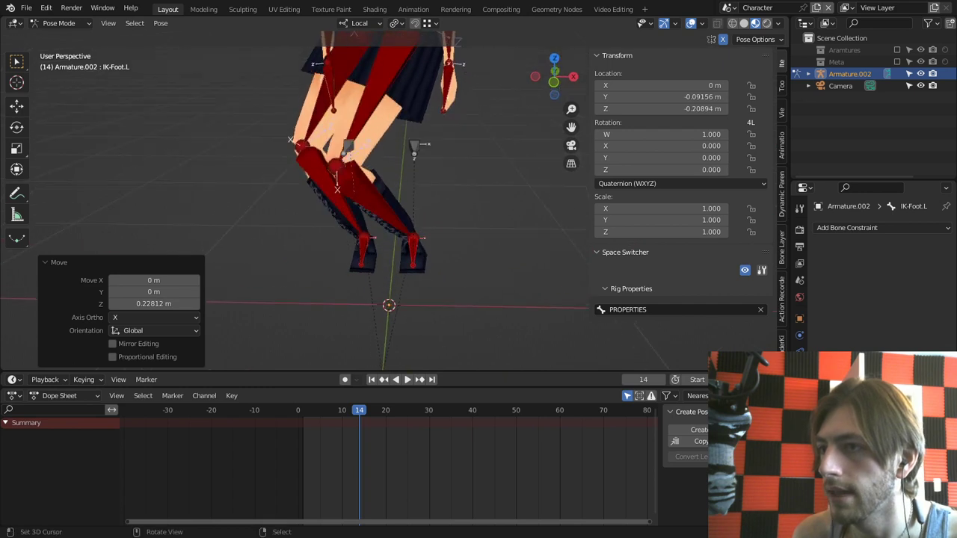
{"action": "right_click", "coordinate": [377, 196]}
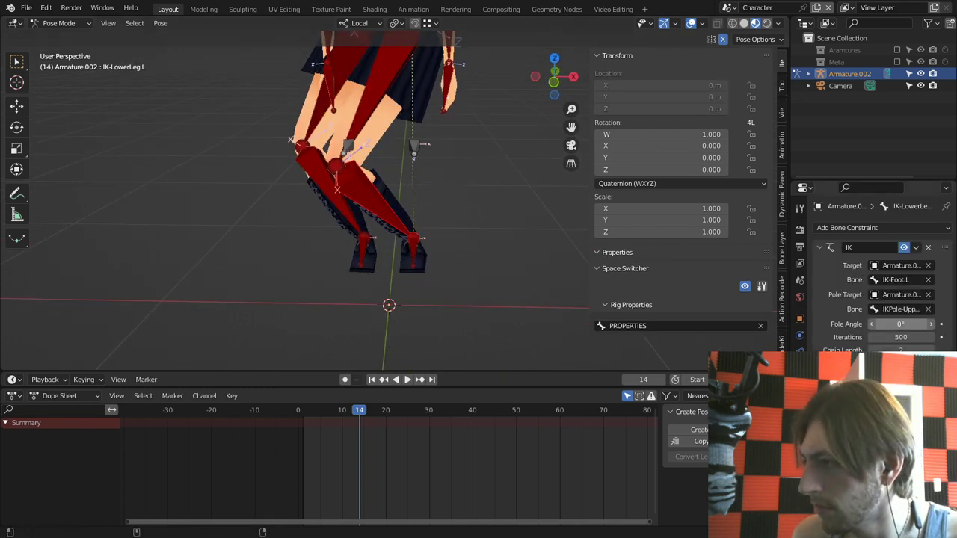
{"action": "left_click_drag", "start_coordinate": [901, 324], "coordinate": [849, 324]}
Step: Change the armature's bone display to Stick while viewing the bent knees from the top
{"action": "middle_click_drag", "start_coordinate": [448, 194], "coordinate": [468, 252]}
{"action": "key", "text": "KP_7"}
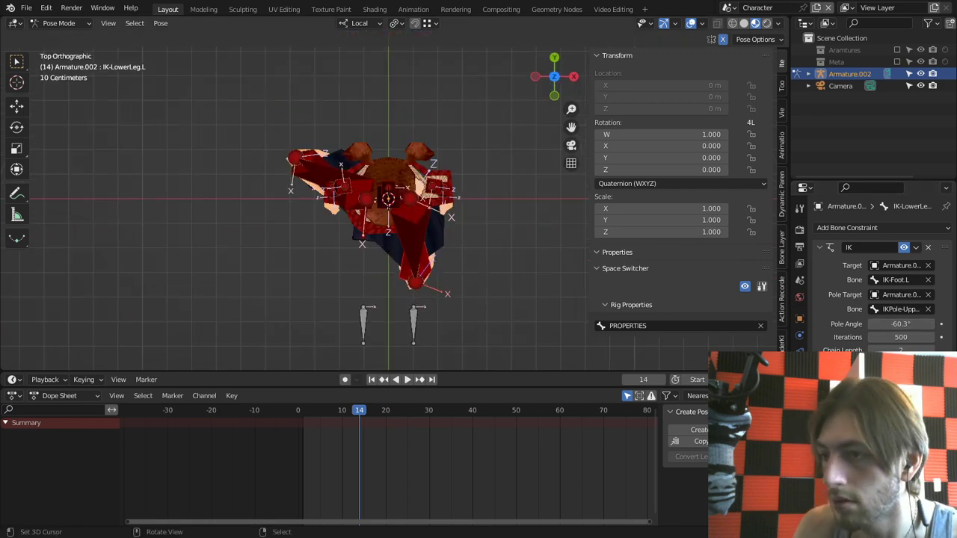
{"action": "scroll", "coordinate": [399, 205], "scroll_direction": "up", "scroll_amount": 5}
{"action": "middle_click_drag", "start_coordinate": [399, 284], "coordinate": [331, 62], "text": "shift"}
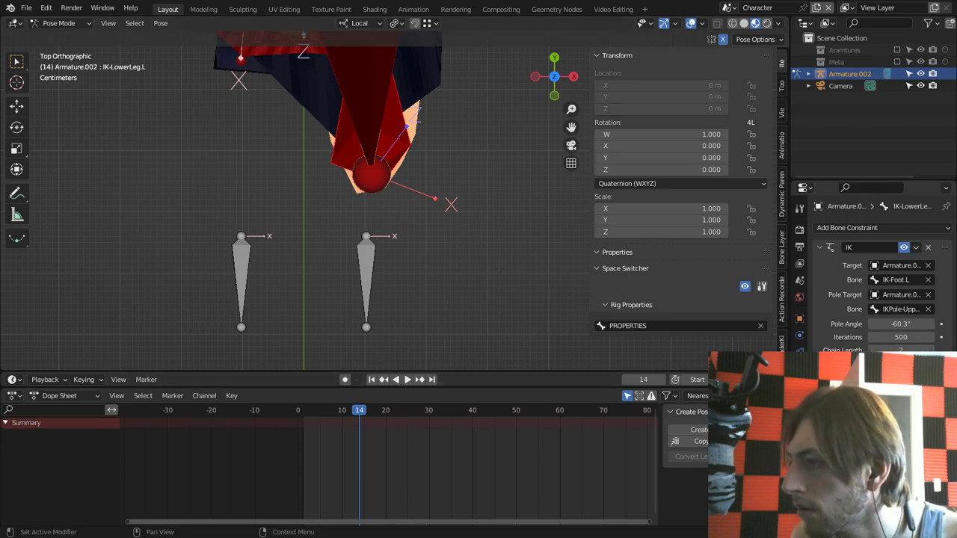
{"action": "left_click", "coordinate": [800, 368]}
{"action": "scroll", "coordinate": [879, 269], "scroll_direction": "down", "scroll_amount": 3}
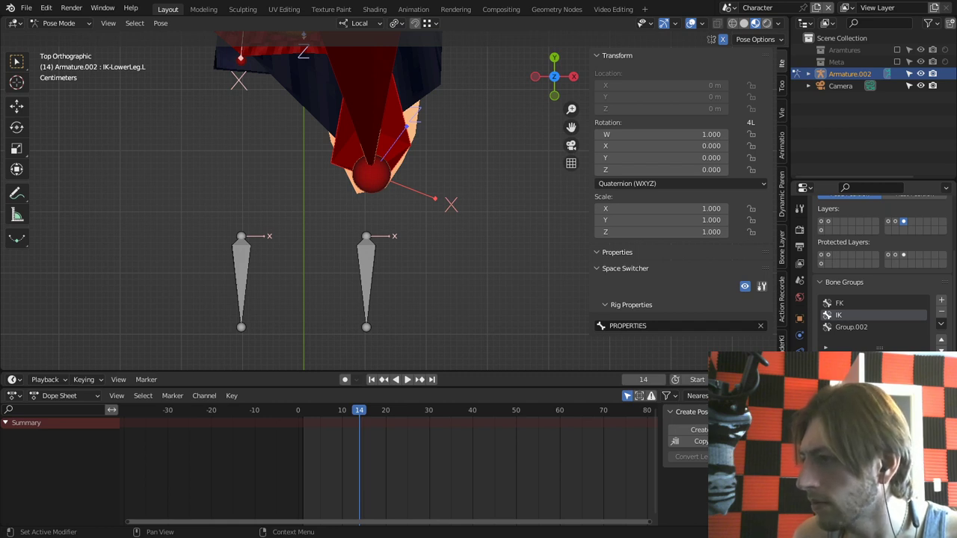
{"action": "left_click", "coordinate": [894, 460]}
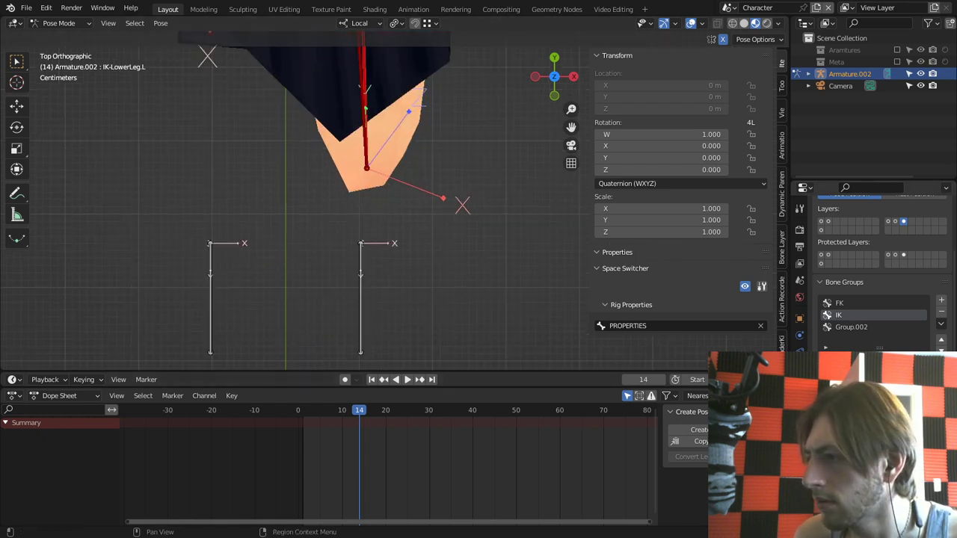
Step: Fine-tune the pole angle on IK-LowerLeg.L to -58.64° so the knee lines up with its pole bone
{"action": "left_click", "coordinate": [799, 403]}
{"action": "left_click_drag", "start_coordinate": [901, 324], "coordinate": [914, 324]}
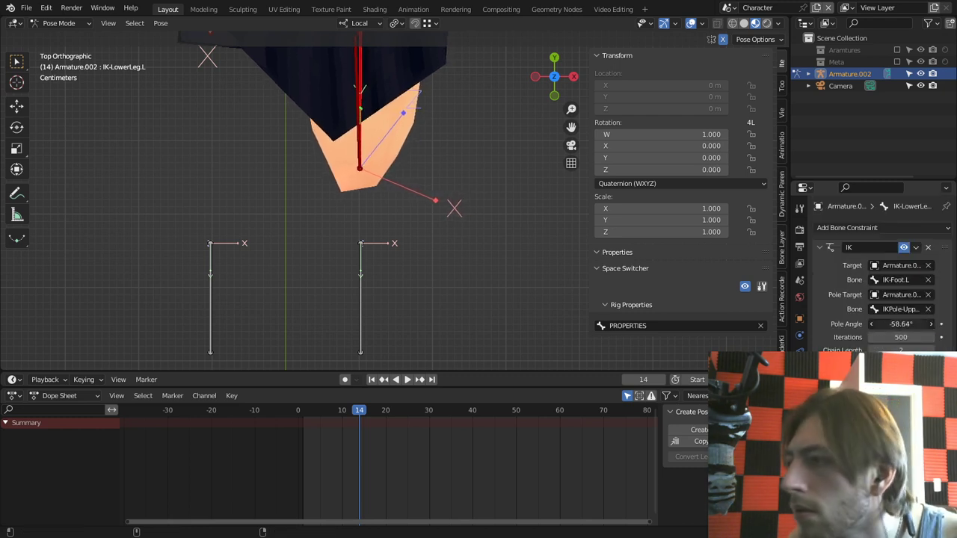
{"action": "scroll", "coordinate": [393, 201], "scroll_direction": "down", "scroll_amount": 3}
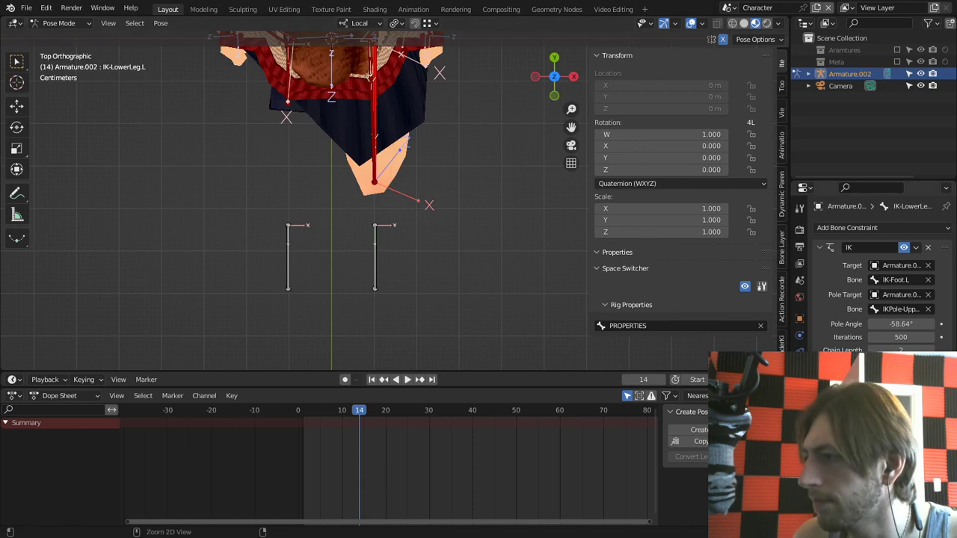
Step: Try pole angles of -58.64° and 58.64° in the IK constraint on IK-LowerLeg.R
{"action": "middle_click_drag", "start_coordinate": [418, 246], "coordinate": [441, 184]}
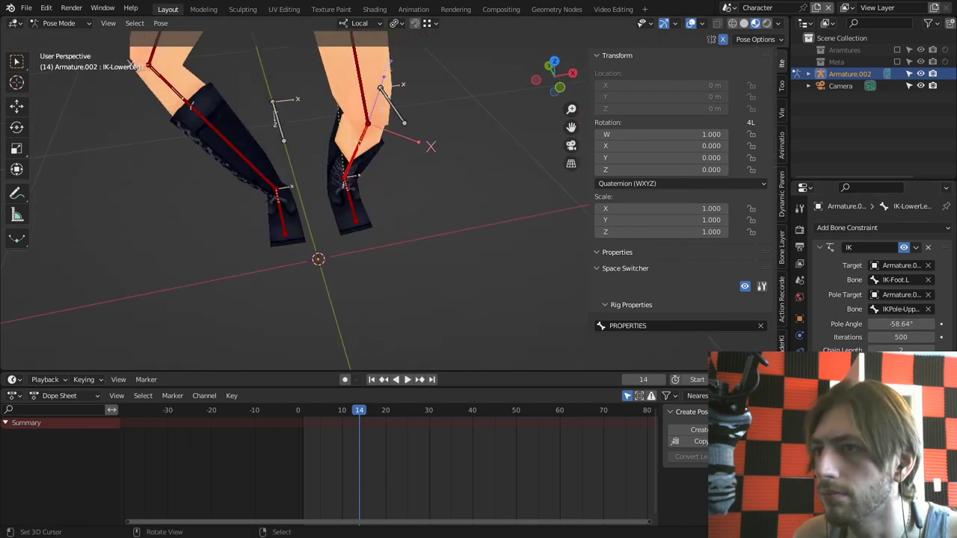
{"action": "right_click", "coordinate": [191, 106]}
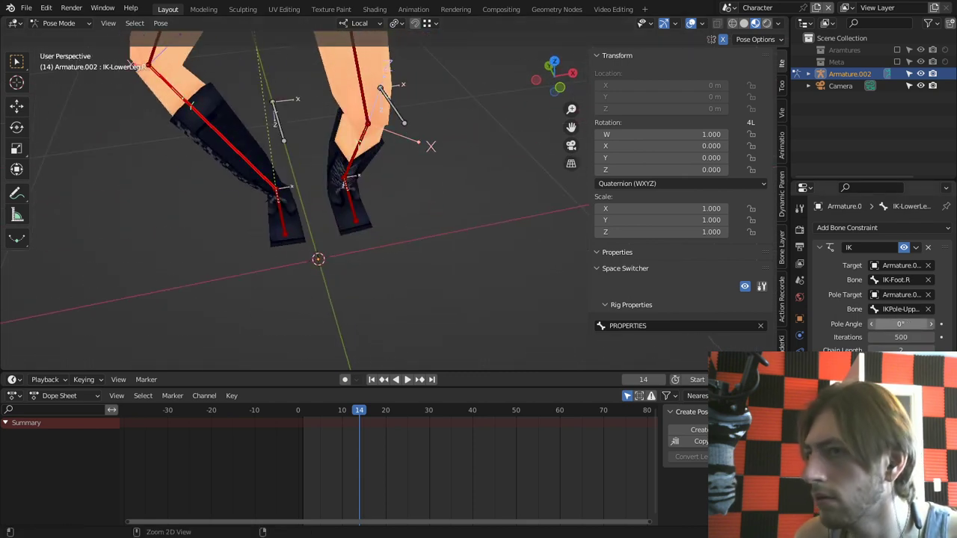
{"action": "type", "text": "-58.64°"}
{"action": "key", "text": "KP_7"}
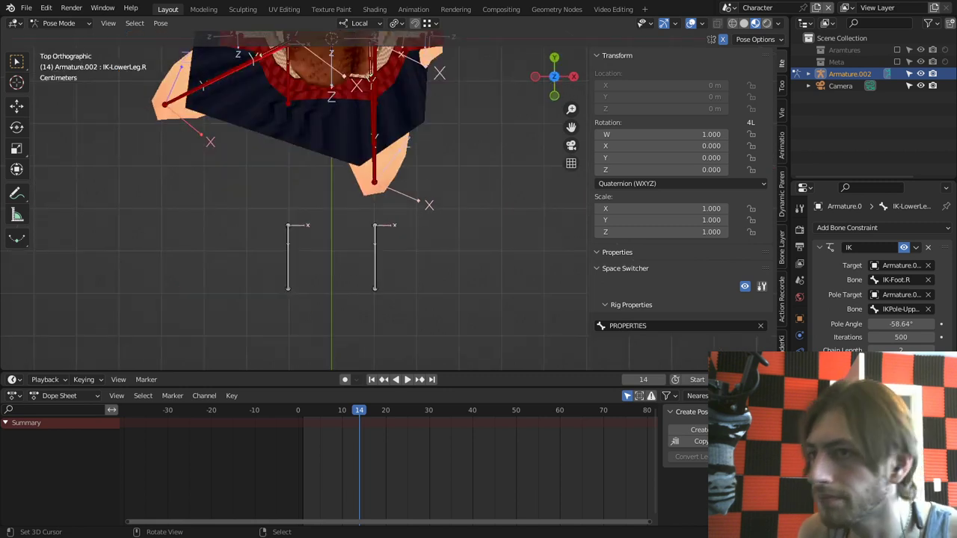
{"action": "left_click", "coordinate": [901, 324]}
{"action": "key", "text": "Left"}
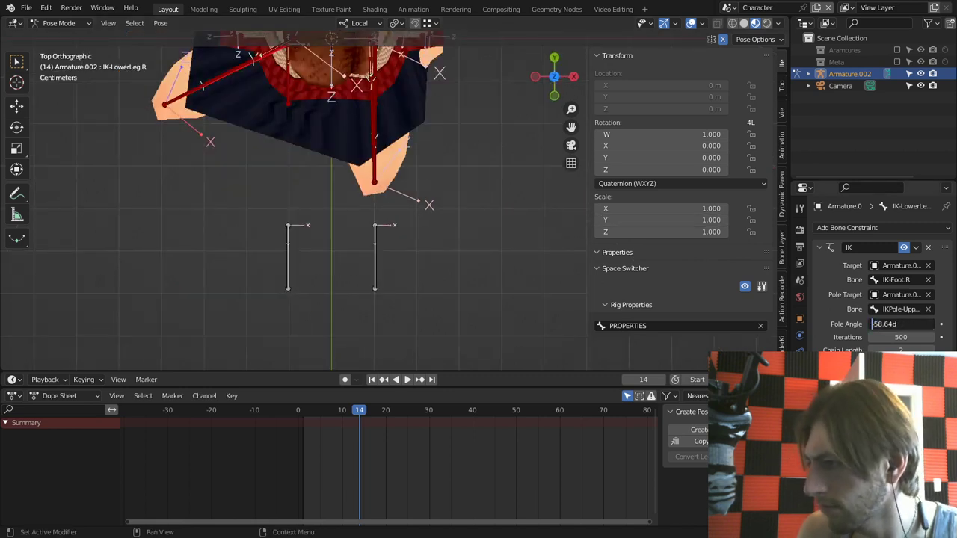
{"action": "key", "text": "Delete"}
{"action": "key", "text": "Return"}
Step: Reset the pole angle on IK-LowerLeg.R to 0° and adjust it to -121.9° so the knee faces its pole bone
{"action": "left_click", "coordinate": [901, 324]}
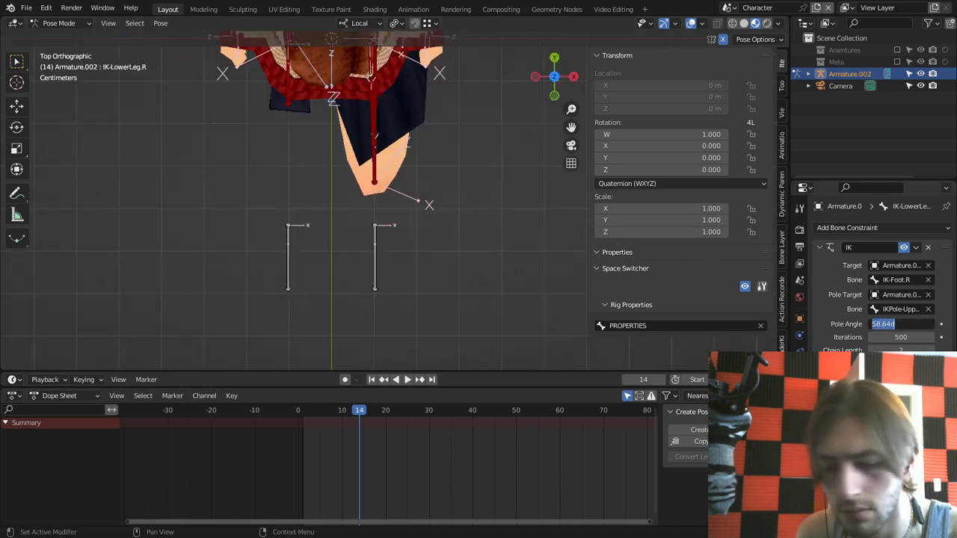
{"action": "type", "text": "0"}
{"action": "key", "text": "Return"}
{"action": "left_click_drag", "start_coordinate": [902, 324], "coordinate": [830, 323]}
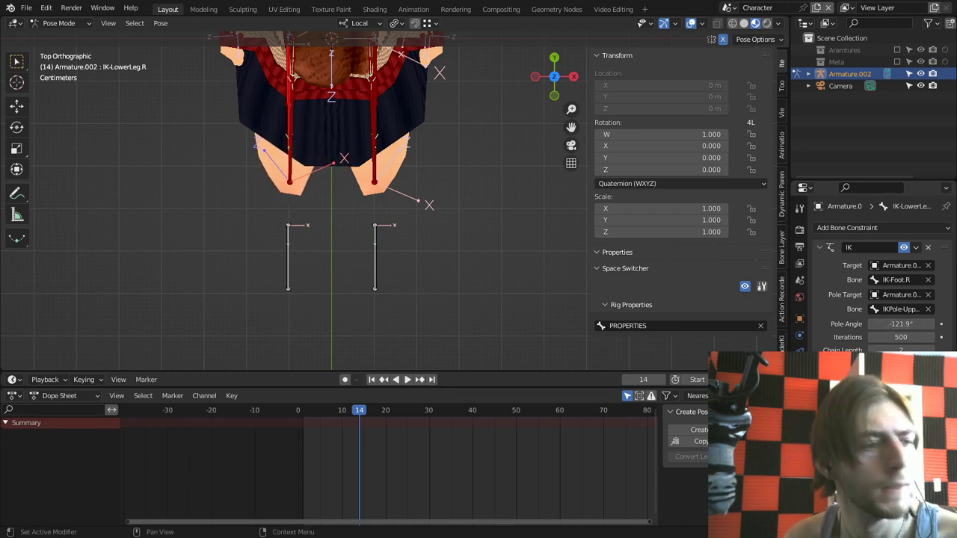
Step: Try moving the foot IK bones backward and up to test the knee bend, and cancel the move
{"action": "middle_click_drag", "start_coordinate": [422, 299], "coordinate": [394, 198]}
{"action": "scroll", "coordinate": [394, 449], "scroll_direction": "down", "scroll_amount": 1}
{"action": "scroll", "coordinate": [394, 196], "scroll_direction": "down", "scroll_amount": 4}
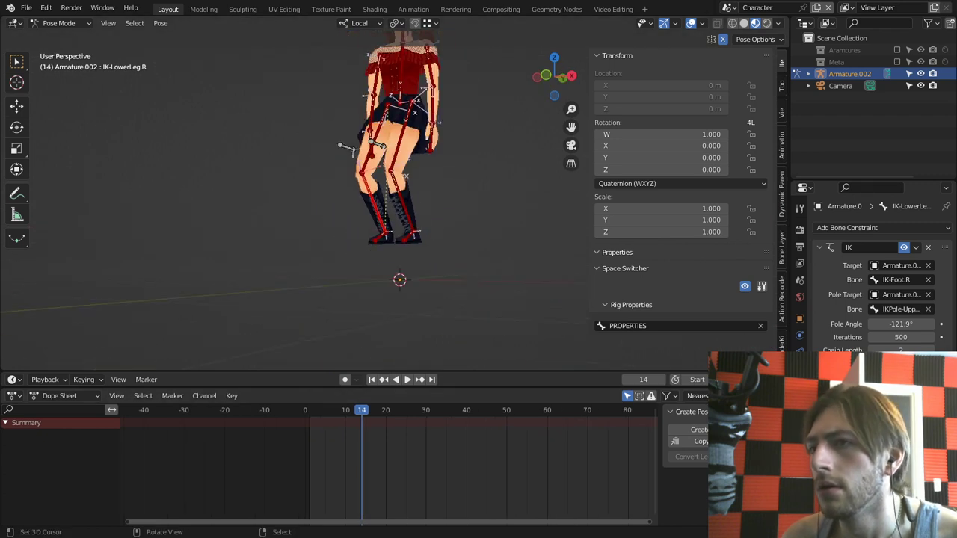
{"action": "middle_click_drag", "start_coordinate": [494, 172], "coordinate": [418, 180]}
{"action": "right_click", "coordinate": [443, 228]}
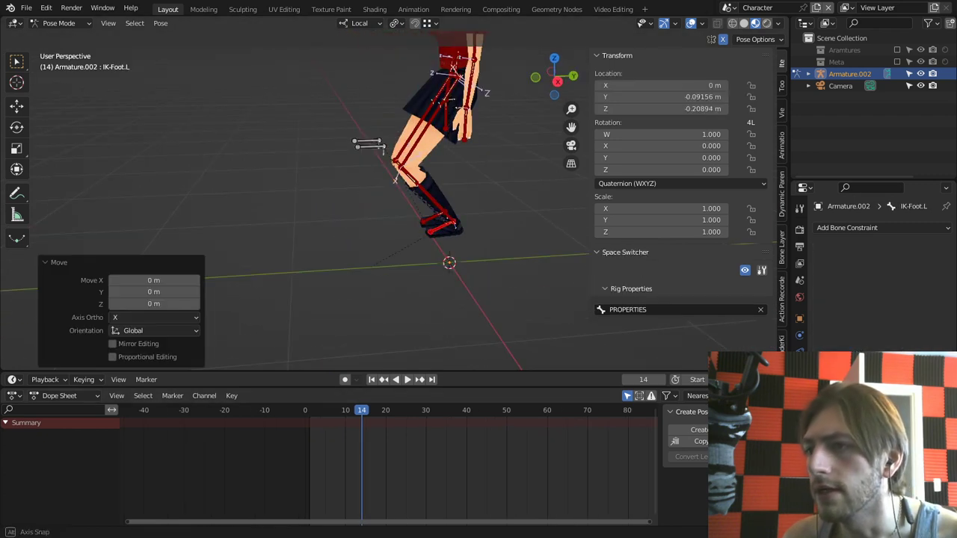
{"action": "key", "text": "g"}
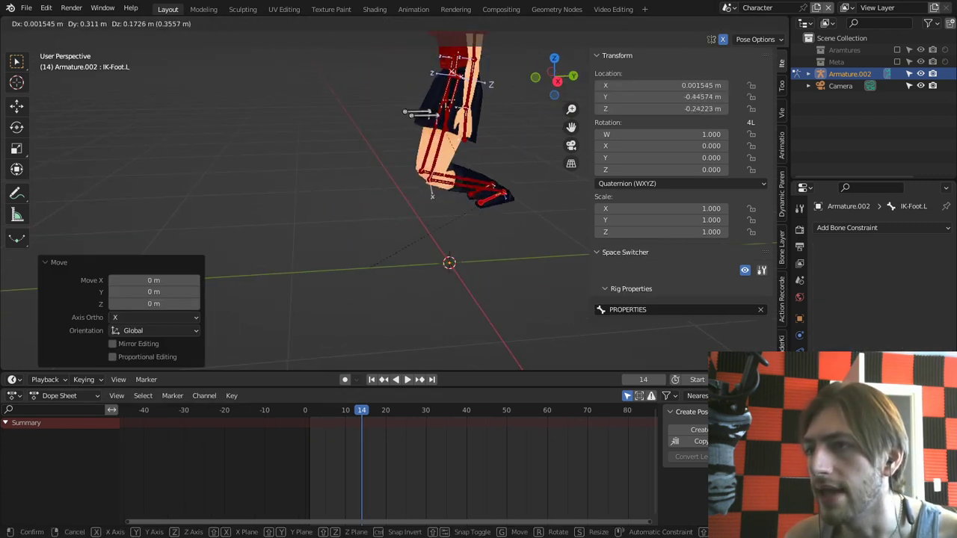
{"action": "key", "text": "Escape"}
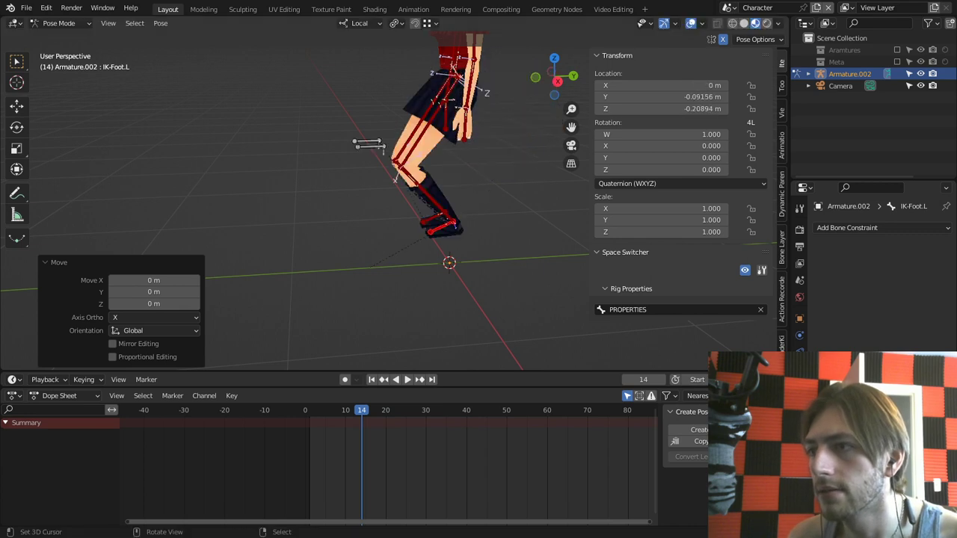
Step: Clear the location of the foot IK bones to return the legs to their rest pose
{"action": "key", "text": "KP_3"}
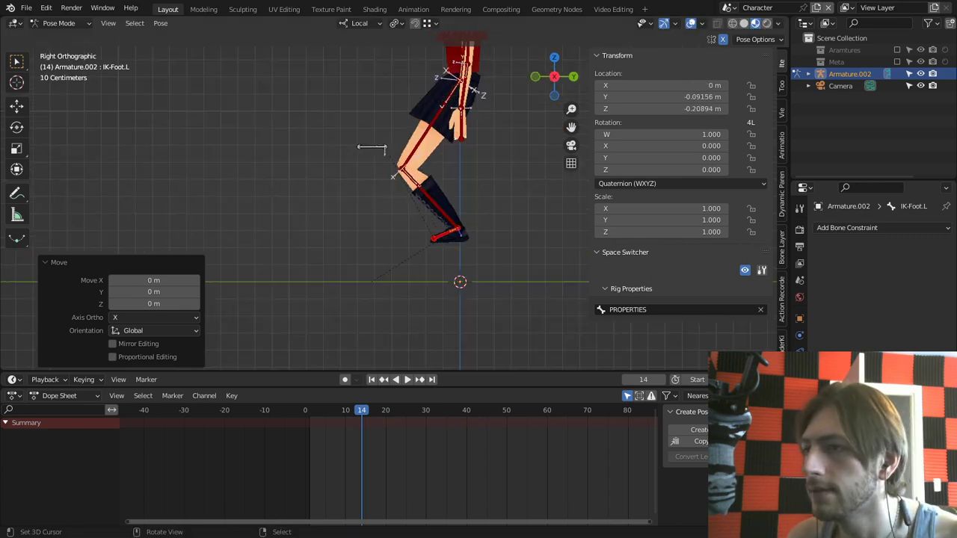
{"action": "key", "text": "alt+g"}
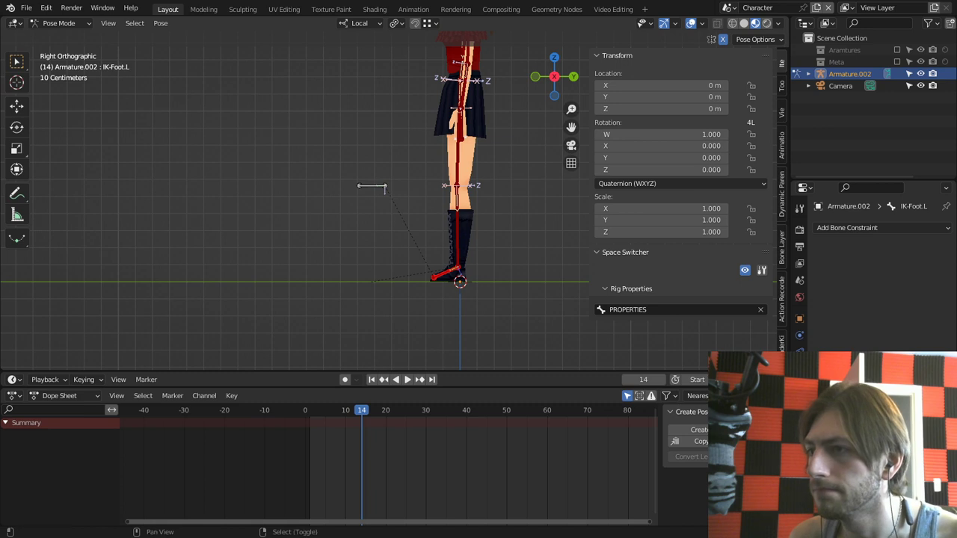
{"action": "scroll", "coordinate": [321, 216], "scroll_direction": "up", "scroll_amount": 4}
{"action": "middle_click_drag", "start_coordinate": [322, 216], "coordinate": [368, 237]}
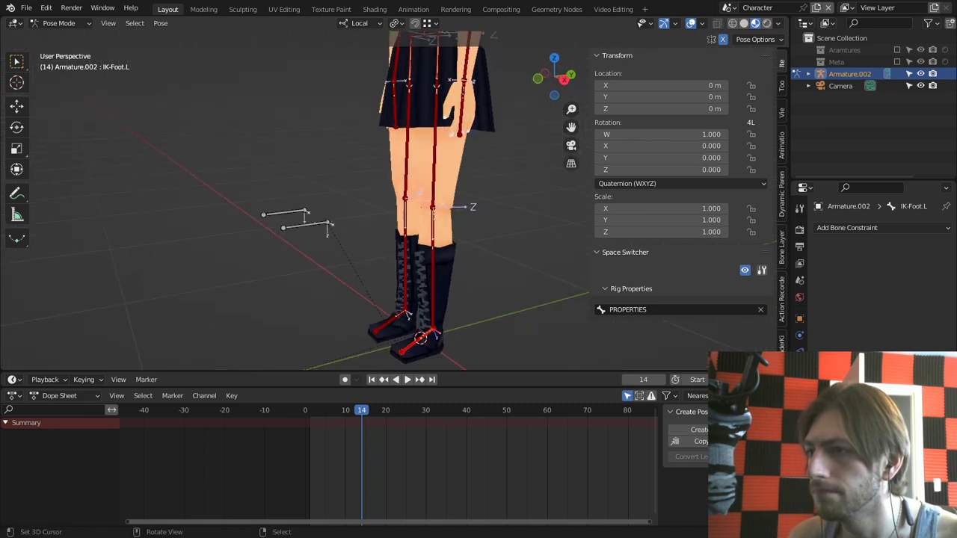
Step: Switch the armature to Edit Mode and hide the foot IK bones
{"action": "right_click", "coordinate": [434, 161]}
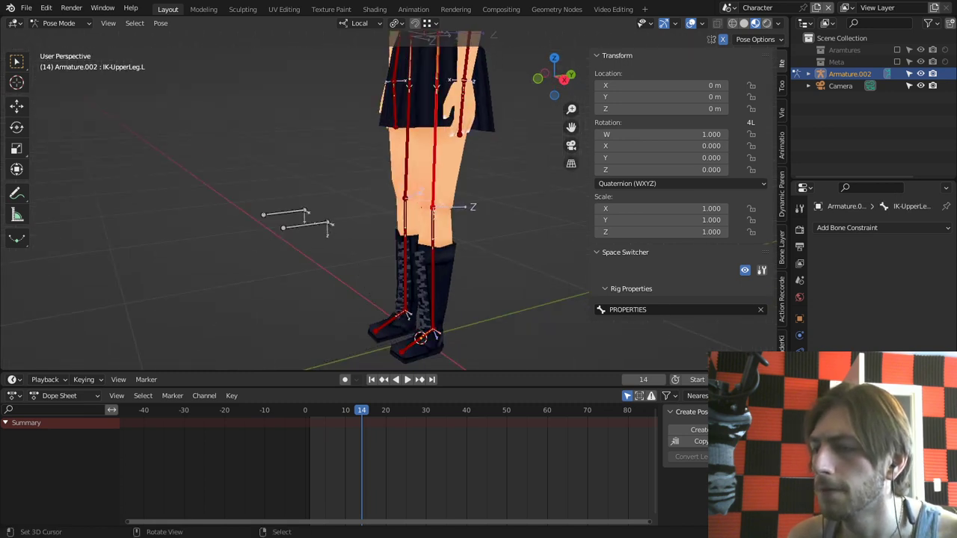
{"action": "key", "text": "Tab"}
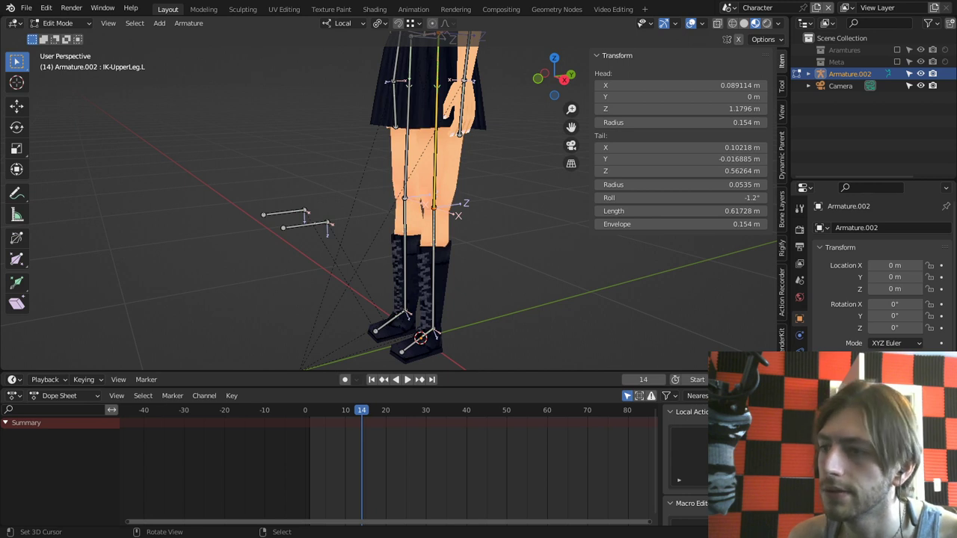
{"action": "scroll", "coordinate": [395, 200], "scroll_direction": "down", "scroll_amount": 1}
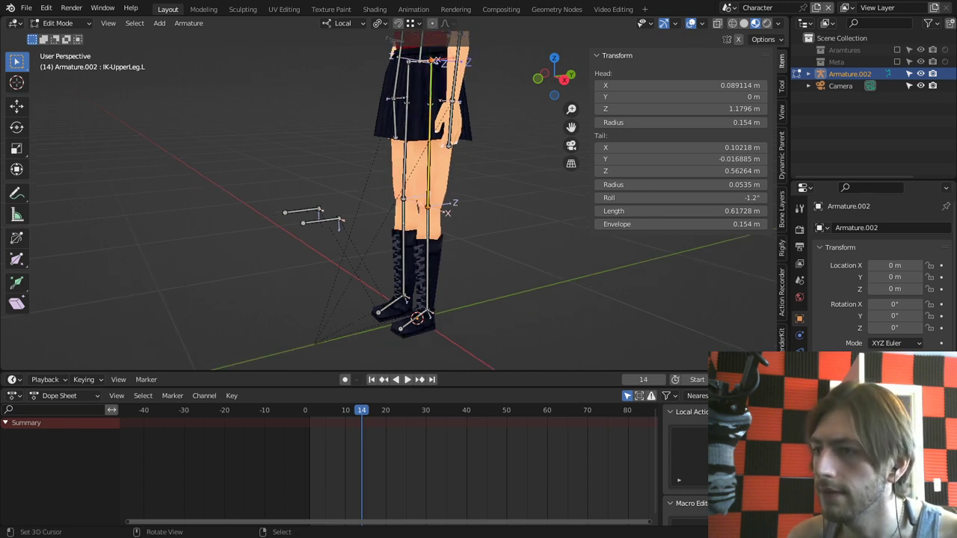
{"action": "right_click", "coordinate": [427, 259]}
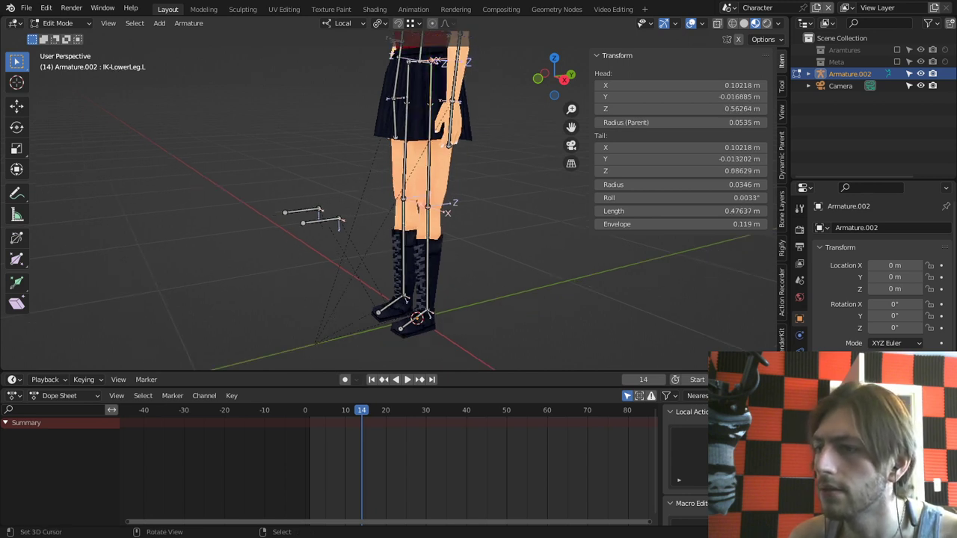
{"action": "right_click", "coordinate": [413, 321]}
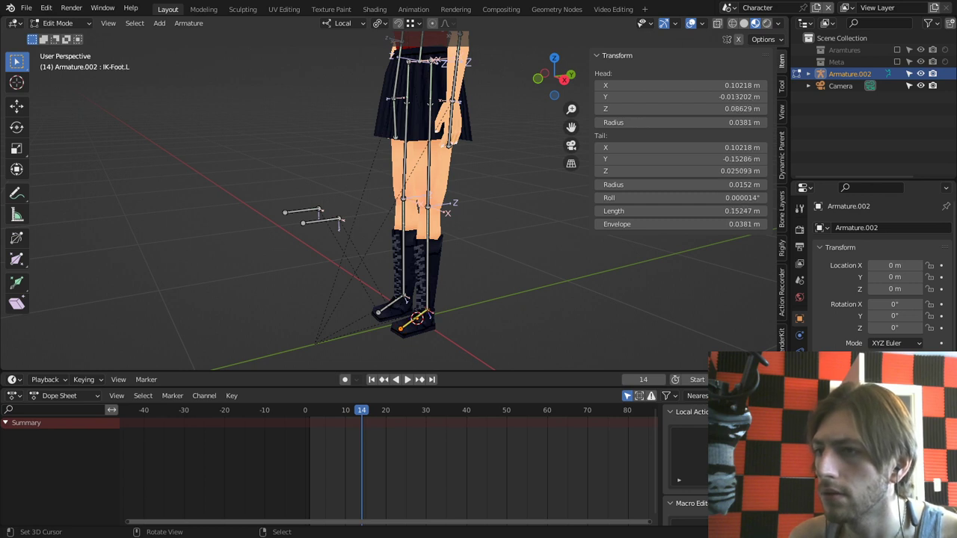
{"action": "key", "text": "h"}
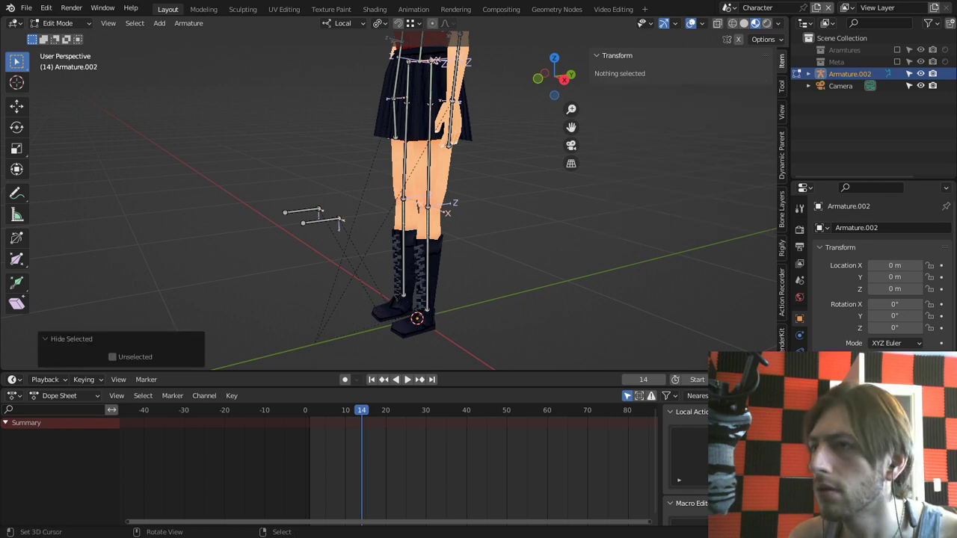
Step: Fill a new bone between the head of IK-UpperLeg.L at the hip and the tail of IK-LowerLeg.L at the ankle
{"action": "right_click", "coordinate": [429, 153]}
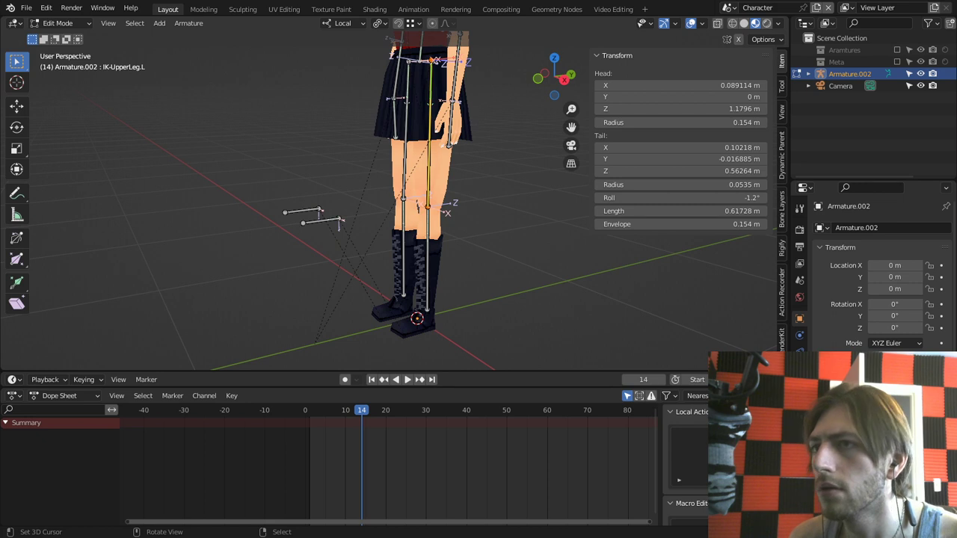
{"action": "middle_click_drag", "start_coordinate": [429, 187], "coordinate": [463, 227]}
{"action": "right_click", "coordinate": [464, 207]}
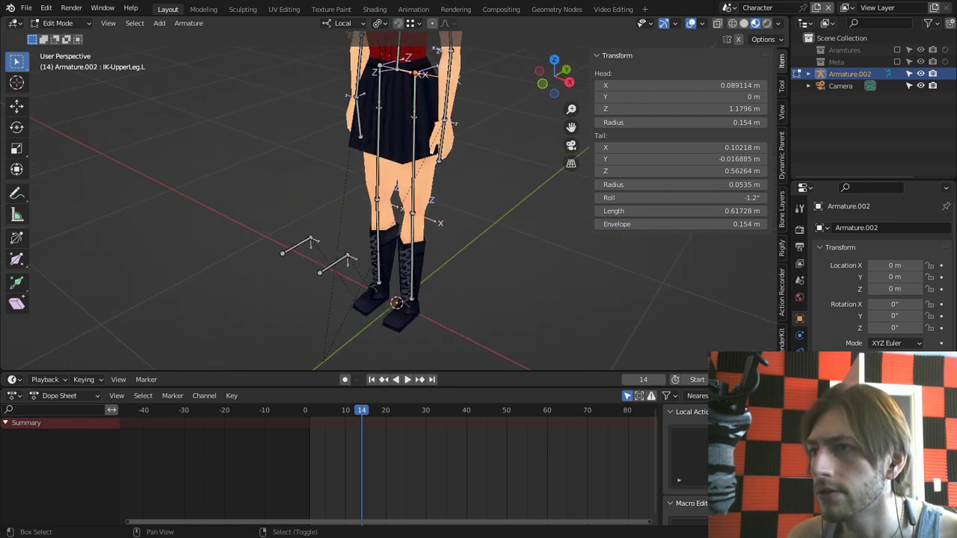
{"action": "right_click", "coordinate": [412, 299], "text": "shift"}
{"action": "key", "text": "f"}
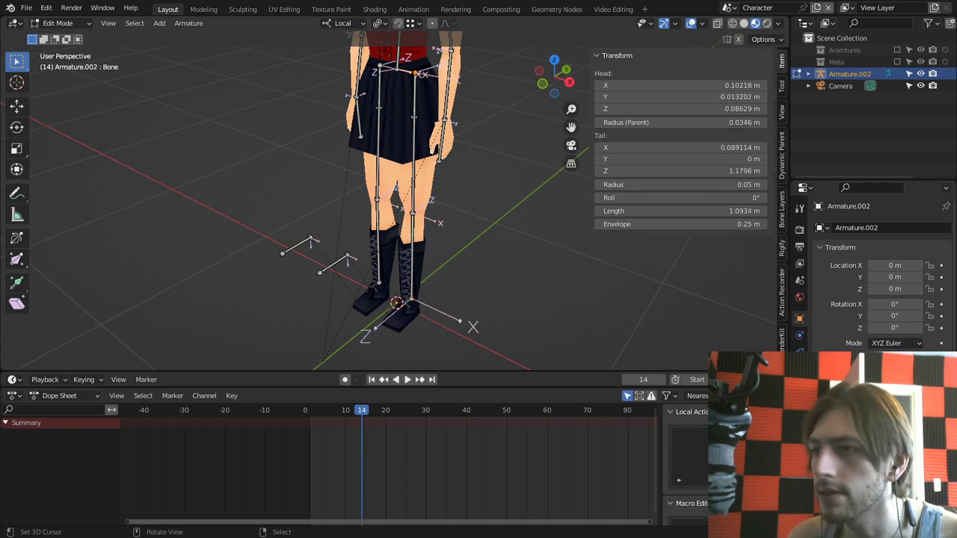
Step: Subdivide the new hip-to-ankle bone with one cut
{"action": "middle_click_drag", "start_coordinate": [412, 299], "coordinate": [377, 278]}
{"action": "scroll", "coordinate": [389, 202], "scroll_direction": "up", "scroll_amount": 1}
{"action": "right_click", "coordinate": [434, 207]}
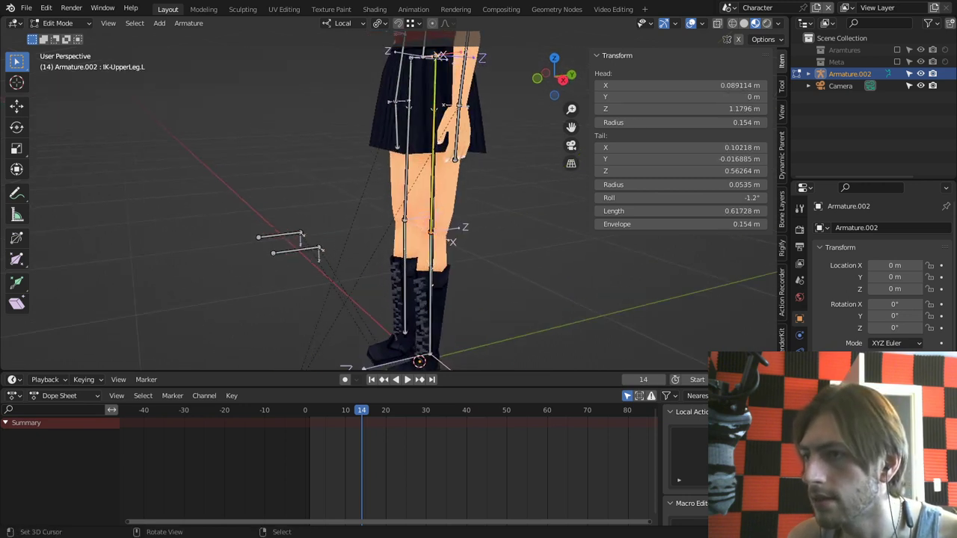
{"action": "right_click", "coordinate": [434, 207]}
{"action": "key", "text": "w"}
{"action": "left_click", "coordinate": [434, 207]}
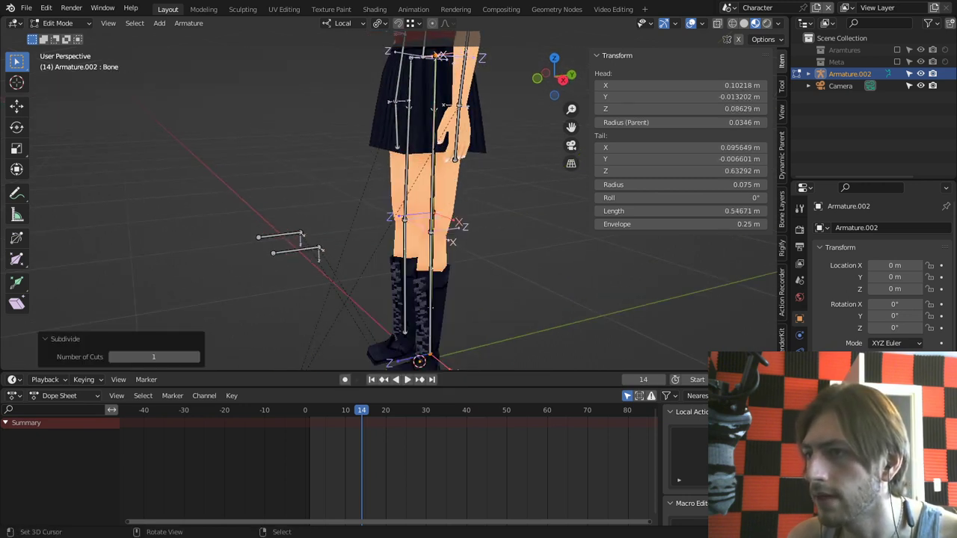
Step: Delete the upper half of the subdivided hip-to-ankle bone
{"action": "right_click", "coordinate": [434, 198]}
{"action": "key", "text": "x"}
{"action": "left_click", "coordinate": [434, 207]}
Step: Switch the direction of the remaining lower half bone and scale it to 0.259
{"action": "right_click", "coordinate": [433, 238]}
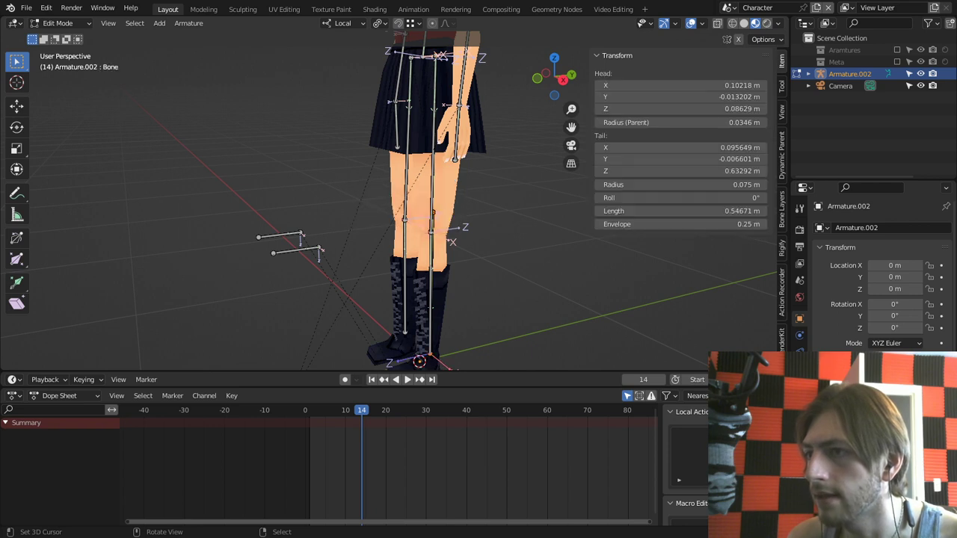
{"action": "key", "text": "s"}
{"action": "right_click", "coordinate": [453, 265]}
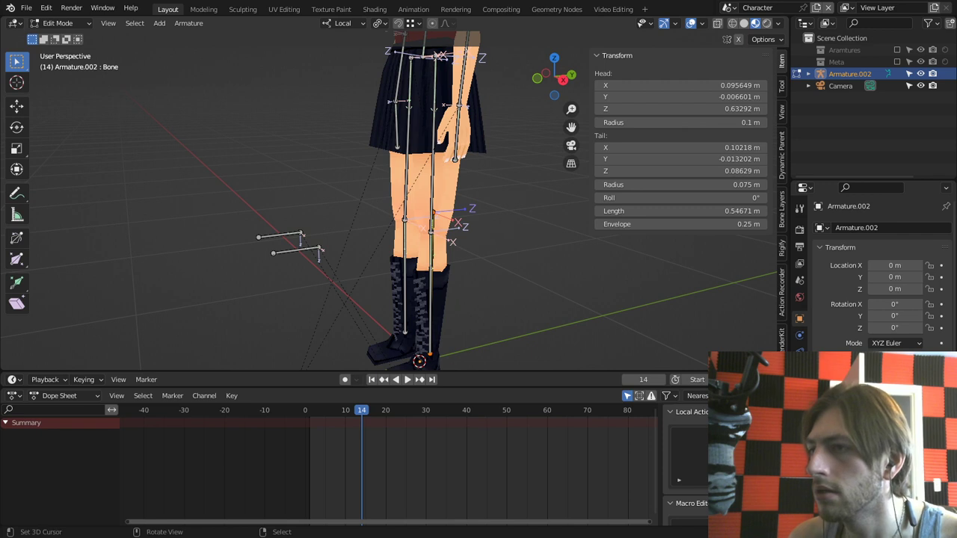
{"action": "key", "text": "s"}
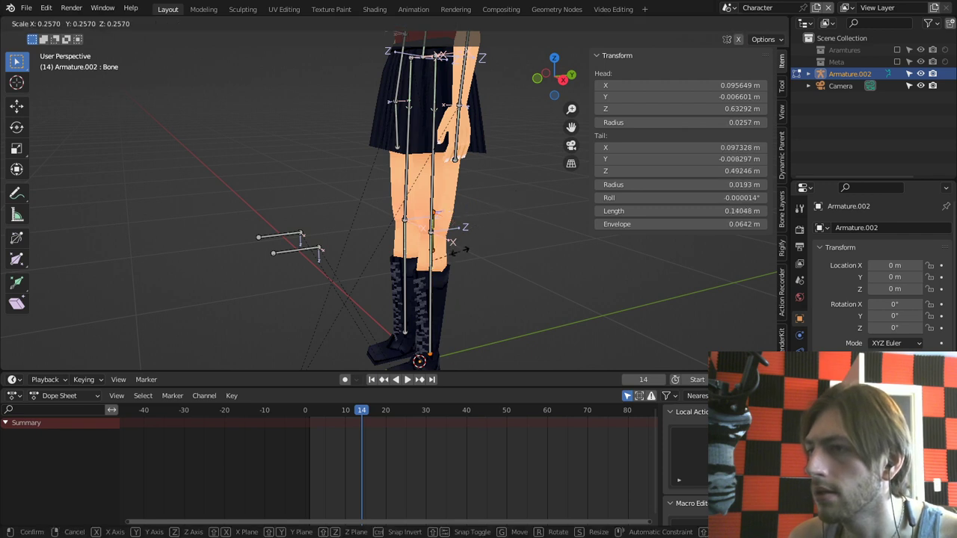
{"action": "left_click", "coordinate": [456, 254]}
Step: Rename the shortened bone as IKRotator-Leg.L
{"action": "key", "text": "F2"}
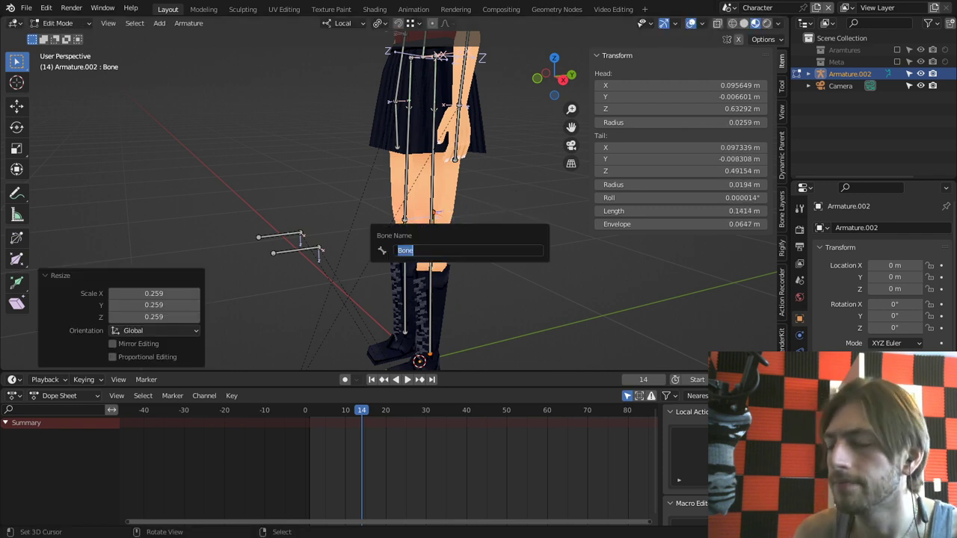
{"action": "key", "text": "BackSpace"}
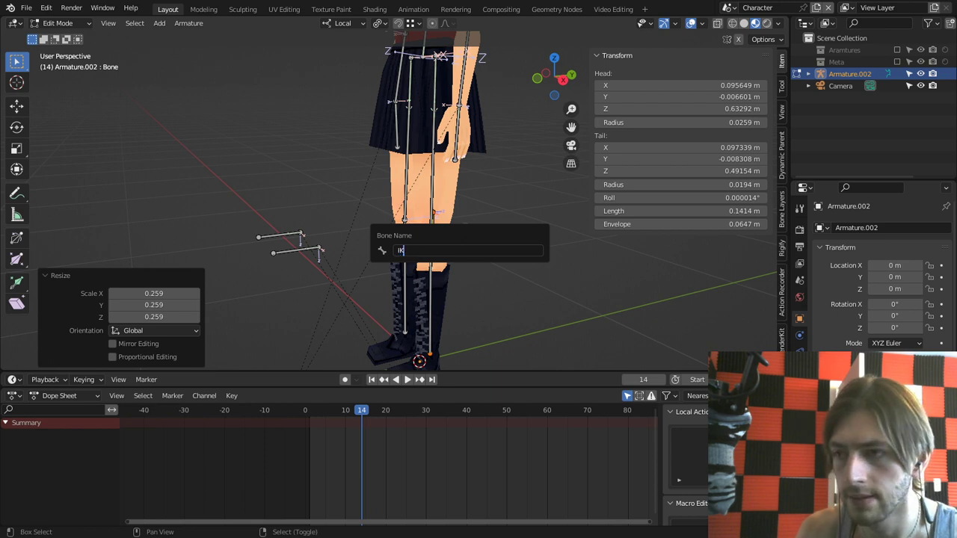
{"action": "type", "text": "IK"}
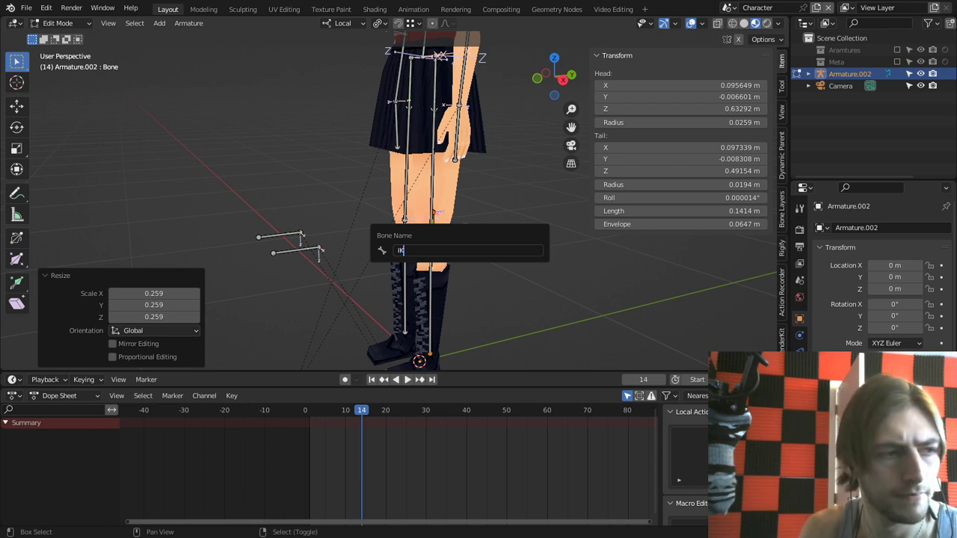
{"action": "type", "text": "Pole"}
{"action": "key", "text": "BackSpace"}
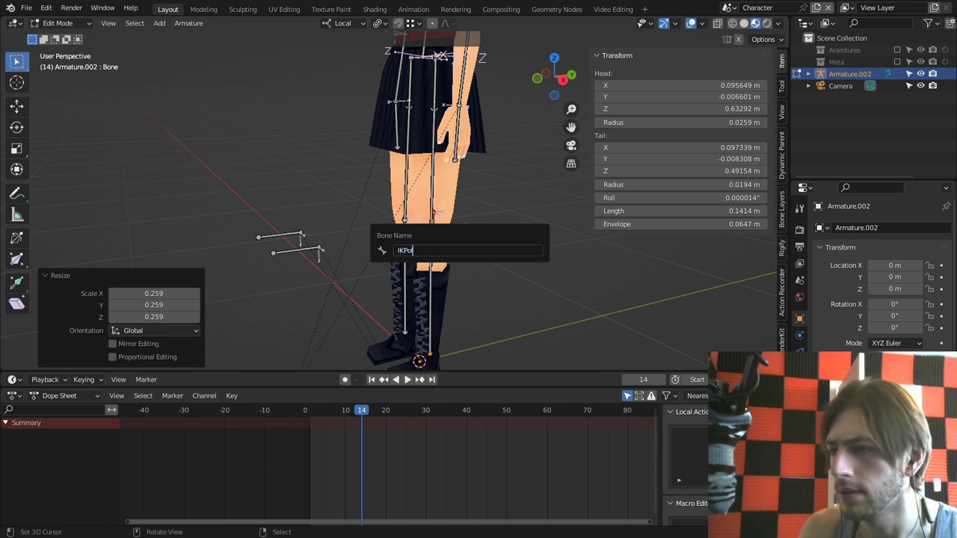
{"action": "type", "text": "Rotator"}
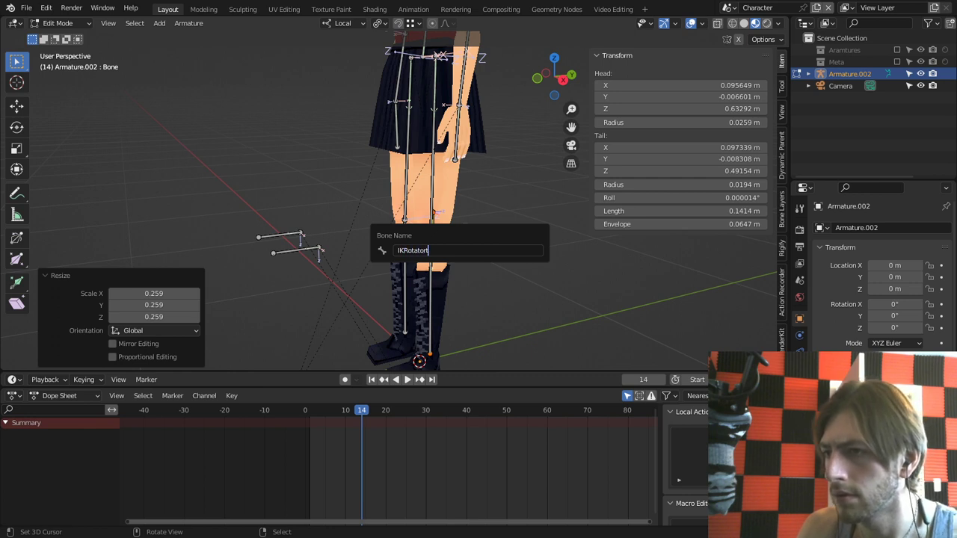
{"action": "type", "text": "-Leg"}
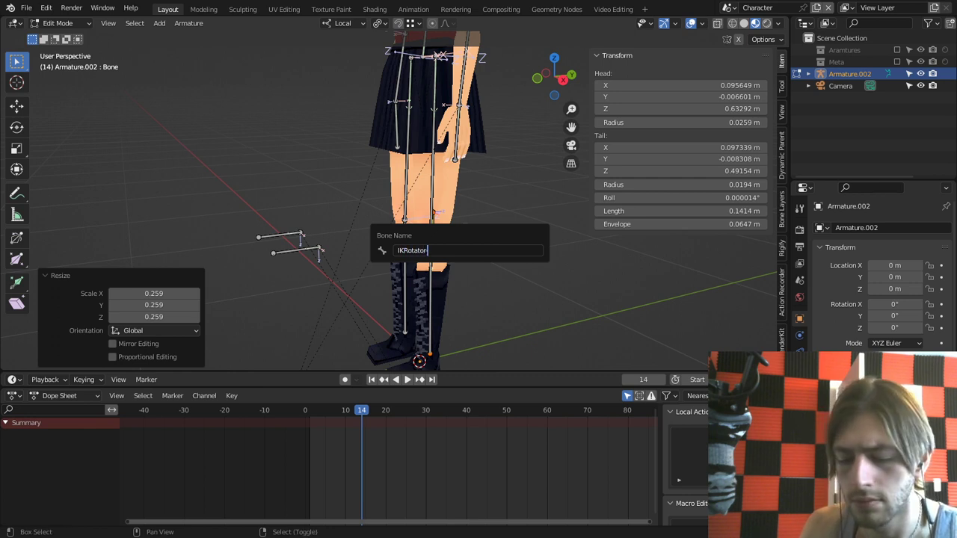
{"action": "type", "text": ".L"}
{"action": "key", "text": "Return"}
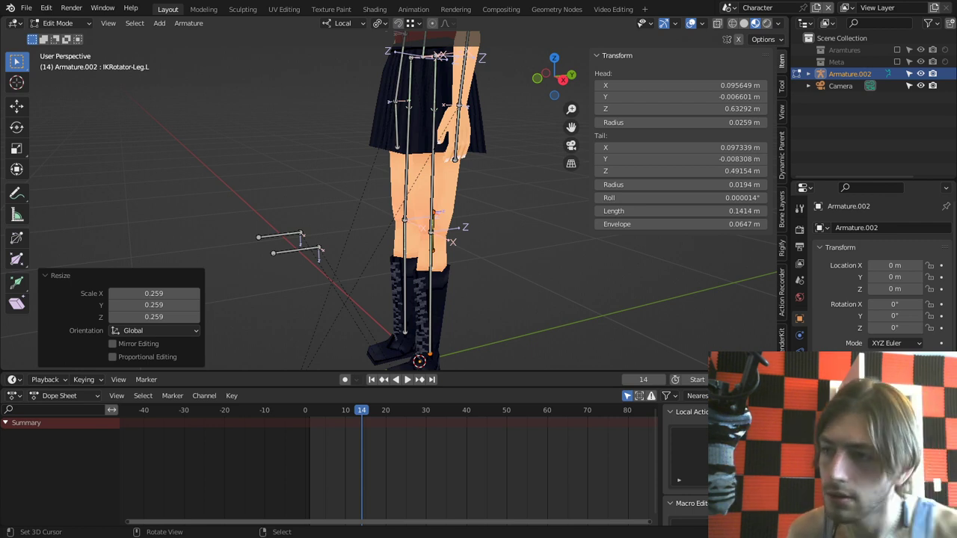
Step: Reveal the hidden bones and switch the armature to Pose Mode
{"action": "key", "text": "q"}
{"action": "left_click", "coordinate": [419, 208]}
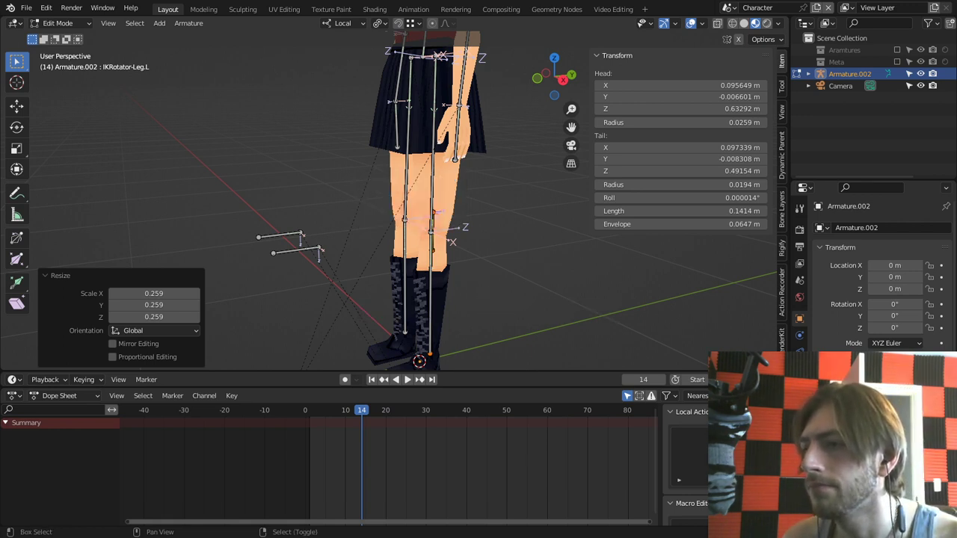
{"action": "key", "text": "alt+h"}
{"action": "key", "text": "ctrl+Tab"}
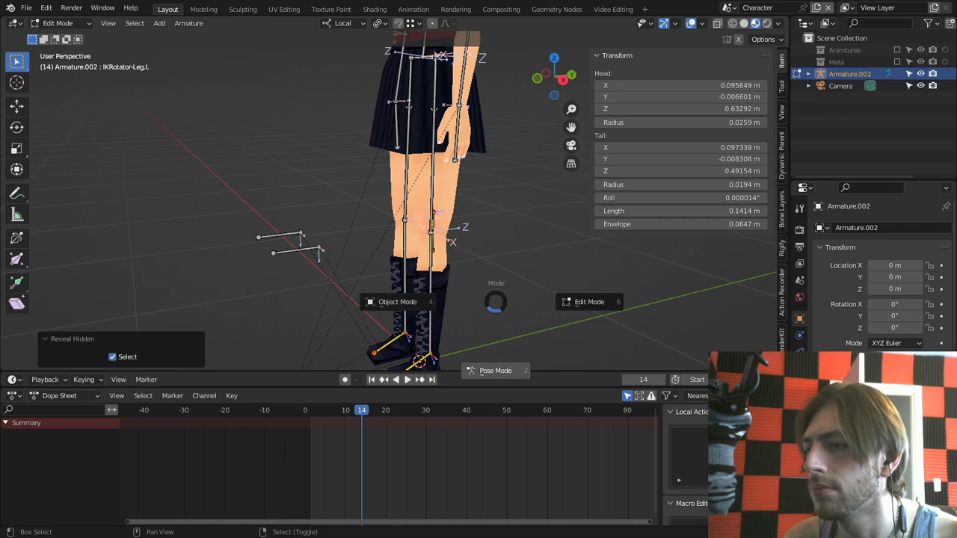
{"action": "left_click", "coordinate": [496, 371]}
{"action": "left_click", "coordinate": [847, 227]}
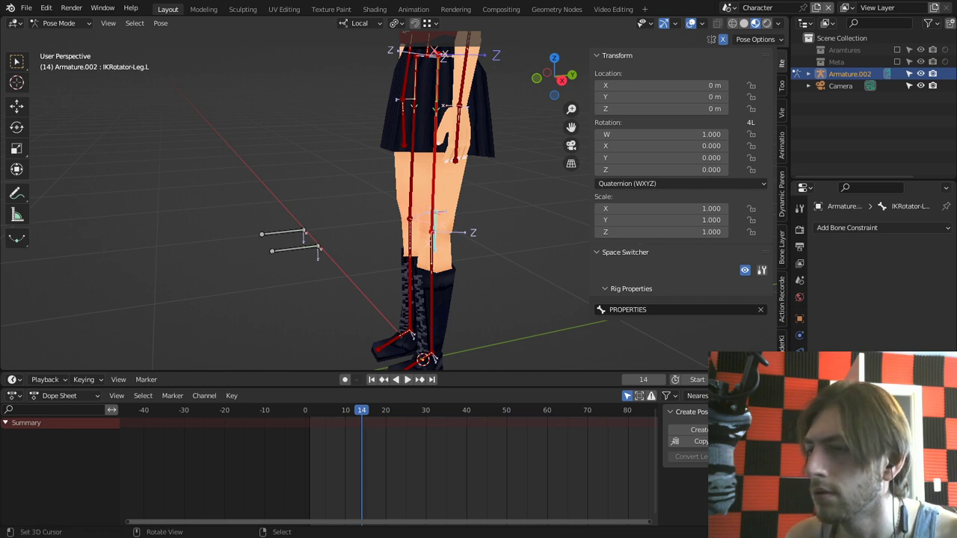
Step: Add a Copy Location constraint to IKRotator-Leg.L targeting IK-UpperLeg.L, and hide IK-UpperLeg.L
{"action": "key", "text": "shift+ctrl+c"}
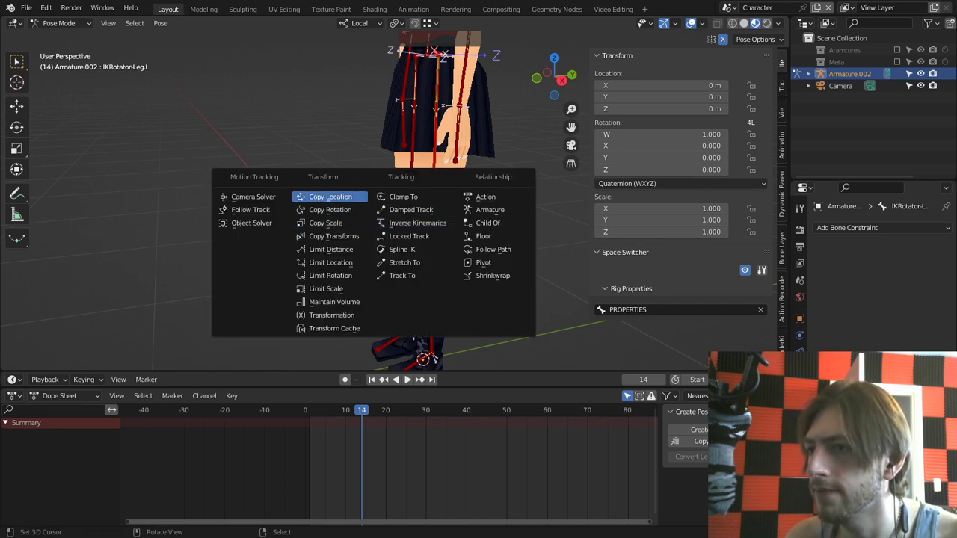
{"action": "left_click", "coordinate": [321, 195]}
{"action": "right_click", "coordinate": [432, 288]}
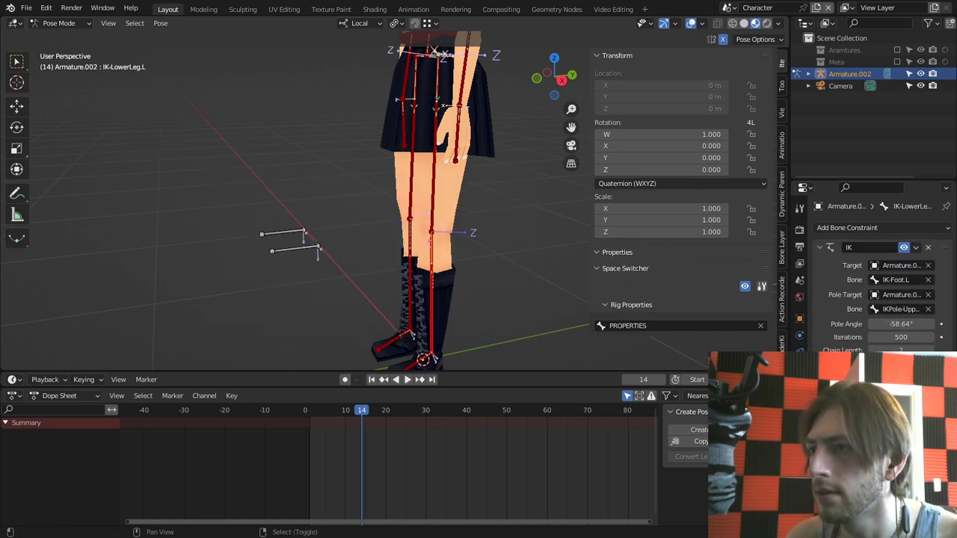
{"action": "right_click", "coordinate": [434, 187], "text": "shift"}
{"action": "right_click", "coordinate": [433, 187]}
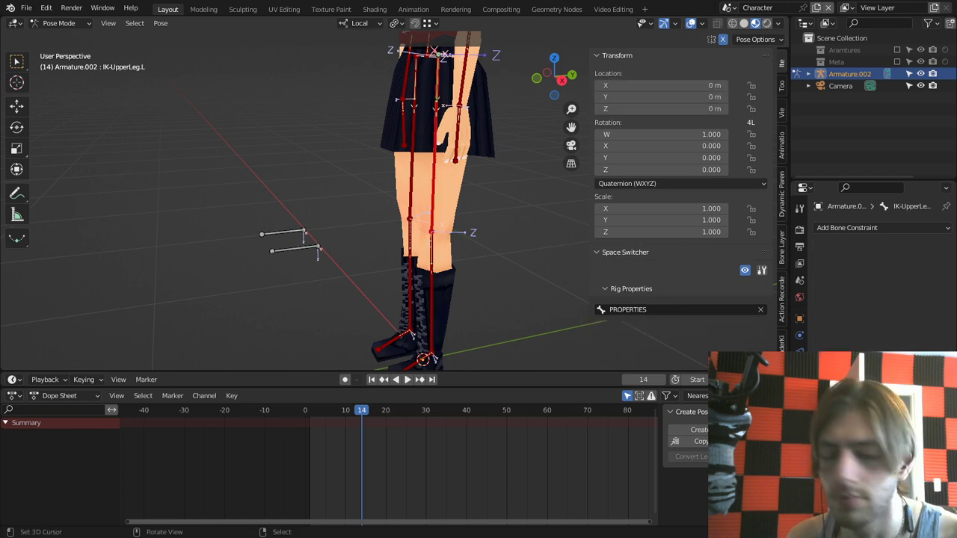
{"action": "key", "text": "h"}
Step: Add a second Copy Location constraint targeting the tail of IK-LowerLeg.L, with influence placing IKRotator-Leg.L midway between hip and ankle
{"action": "right_click", "coordinate": [432, 261]}
{"action": "right_click", "coordinate": [437, 81]}
{"action": "key", "text": "ctrl+shift+c"}
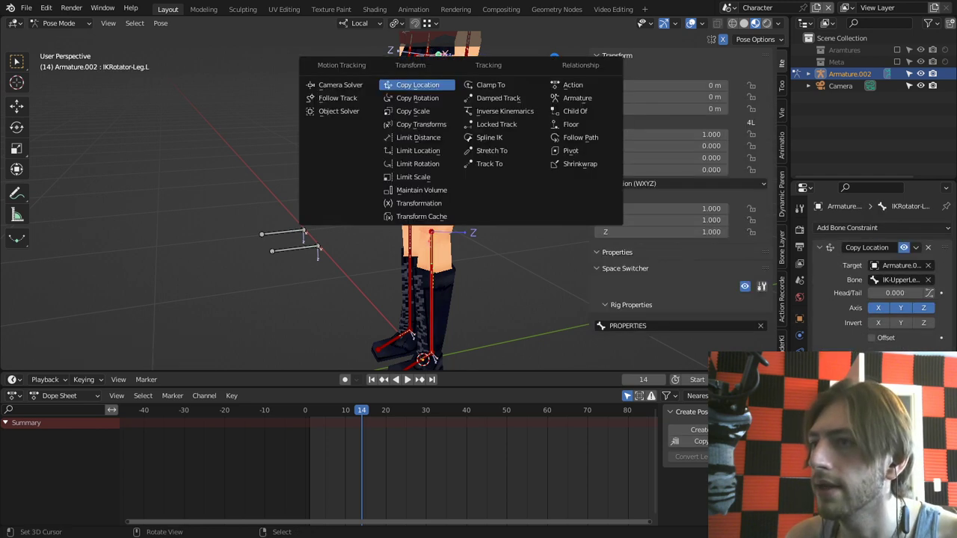
{"action": "left_click", "coordinate": [427, 85]}
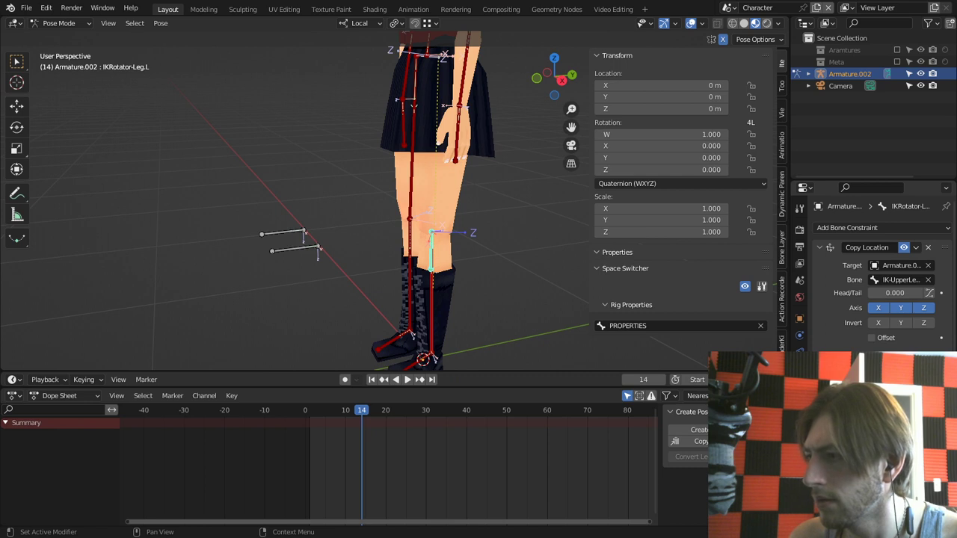
{"action": "left_click_drag", "start_coordinate": [916, 389], "coordinate": [871, 389]}
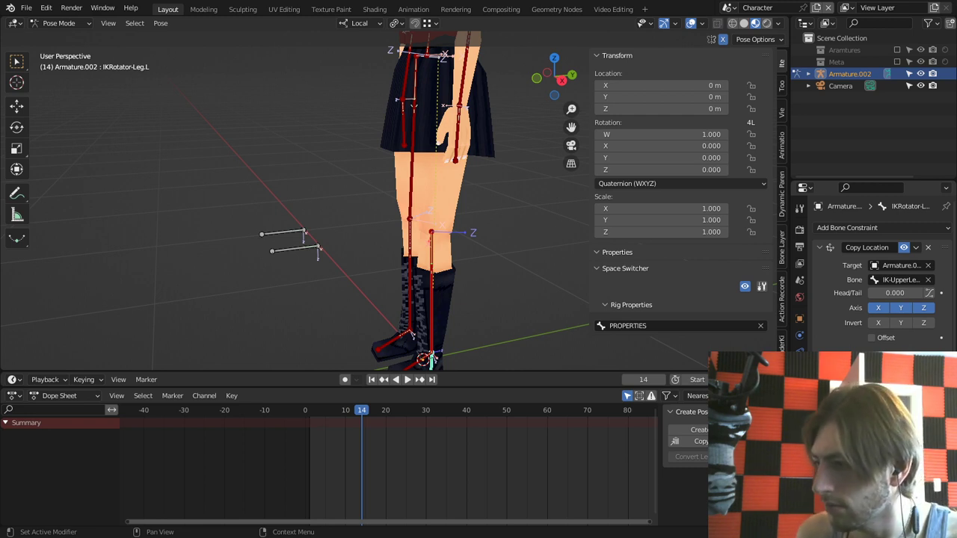
{"action": "scroll", "coordinate": [882, 273], "scroll_direction": "down", "scroll_amount": 2}
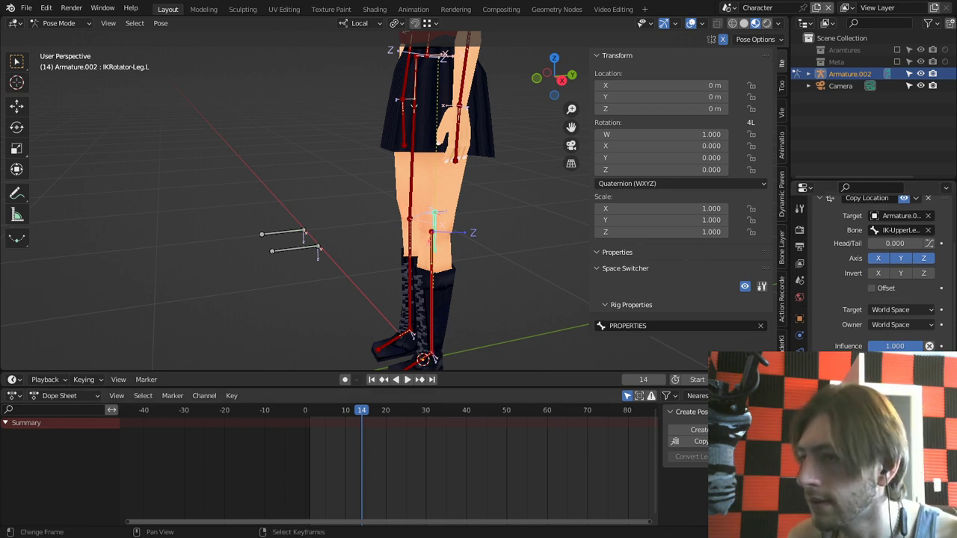
Step: Try a Track To constraint on IKRotator-Leg.L aimed at IK-Foot.L and undo it
{"action": "middle_click_drag", "start_coordinate": [449, 337], "coordinate": [447, 317], "text": "shift"}
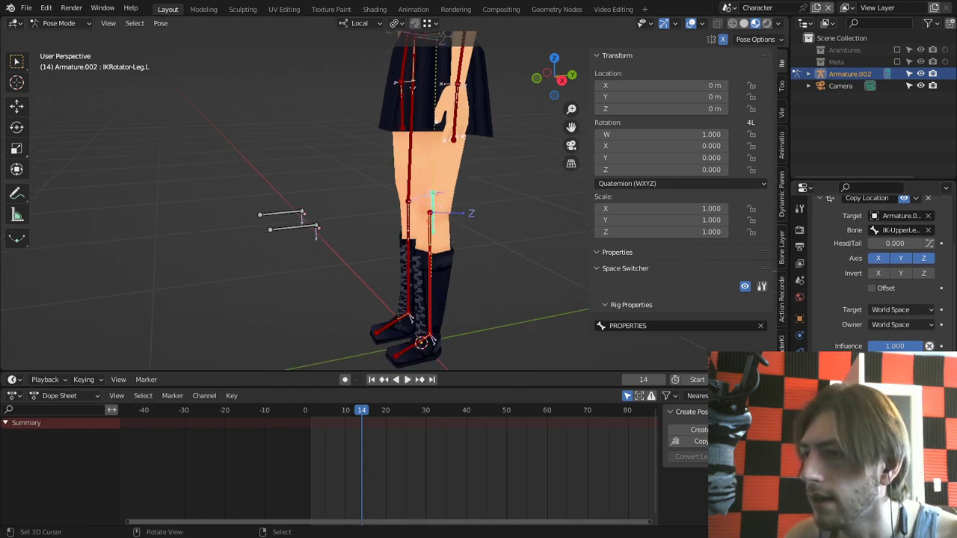
{"action": "right_click", "coordinate": [413, 345]}
{"action": "key", "text": "ctrl+z"}
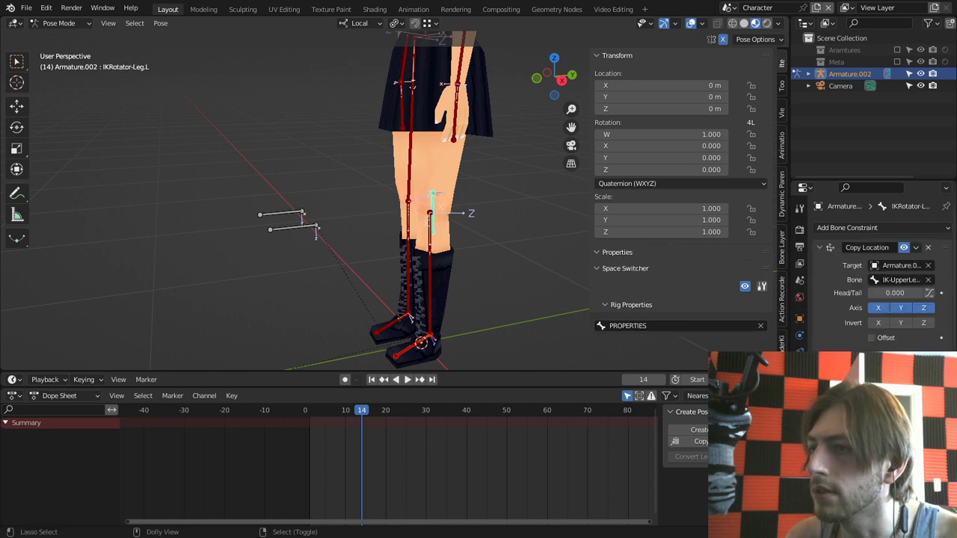
{"action": "key", "text": "ctrl+shift+c"}
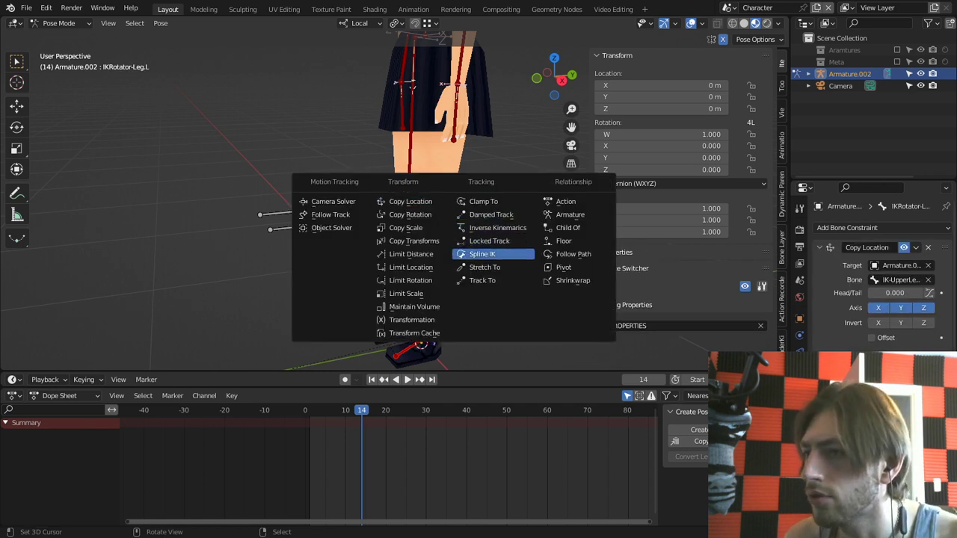
{"action": "left_click", "coordinate": [484, 280]}
{"action": "middle_click_drag", "start_coordinate": [484, 283], "coordinate": [473, 281]}
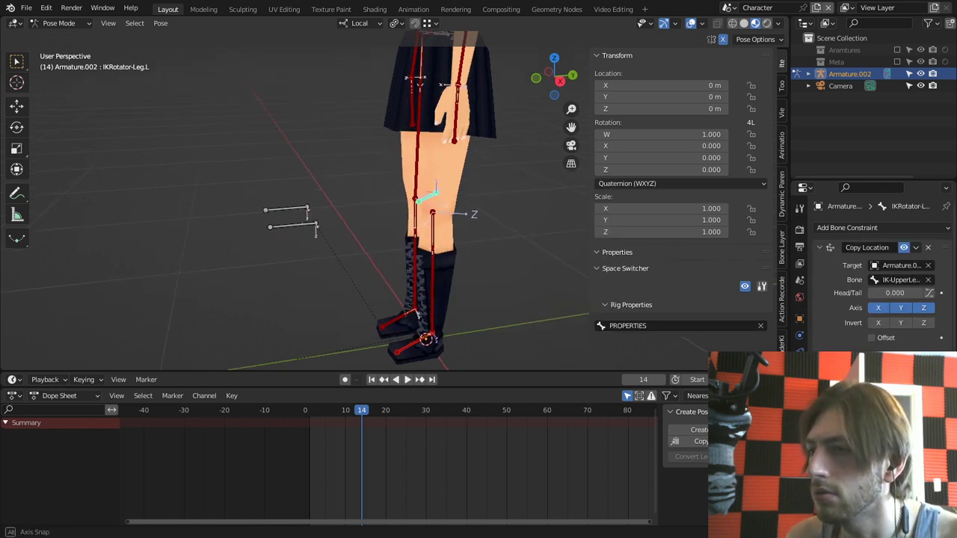
{"action": "key", "text": "ctrl+z"}
Step: Add a Damped Track constraint to IKRotator-Leg.L aimed at IK-Foot.L, and test the leg bend by temporarily moving the foot
{"action": "key", "text": "ctrl+shift+c"}
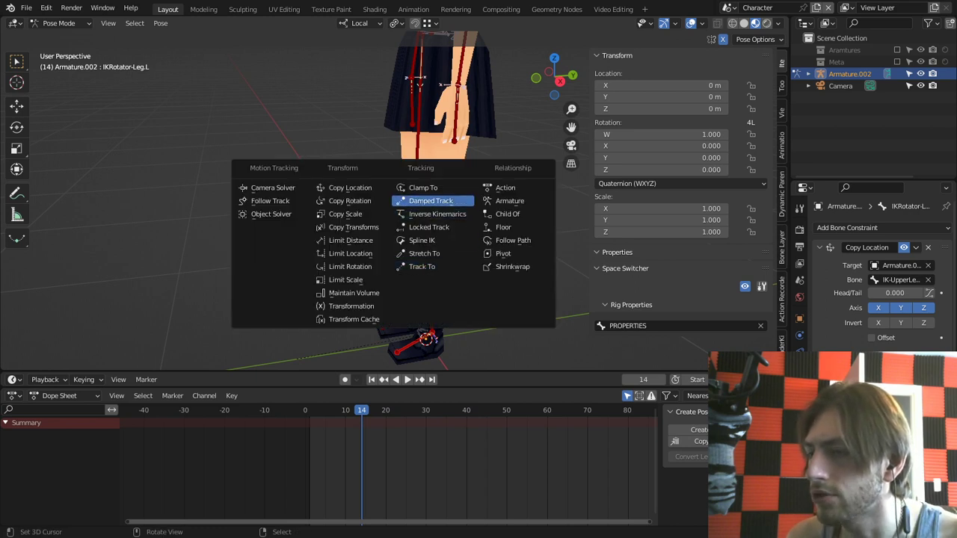
{"action": "left_click", "coordinate": [431, 201]}
{"action": "right_click", "coordinate": [417, 342]}
{"action": "middle_click_drag", "start_coordinate": [417, 342], "coordinate": [403, 319]}
{"action": "key", "text": "g"}
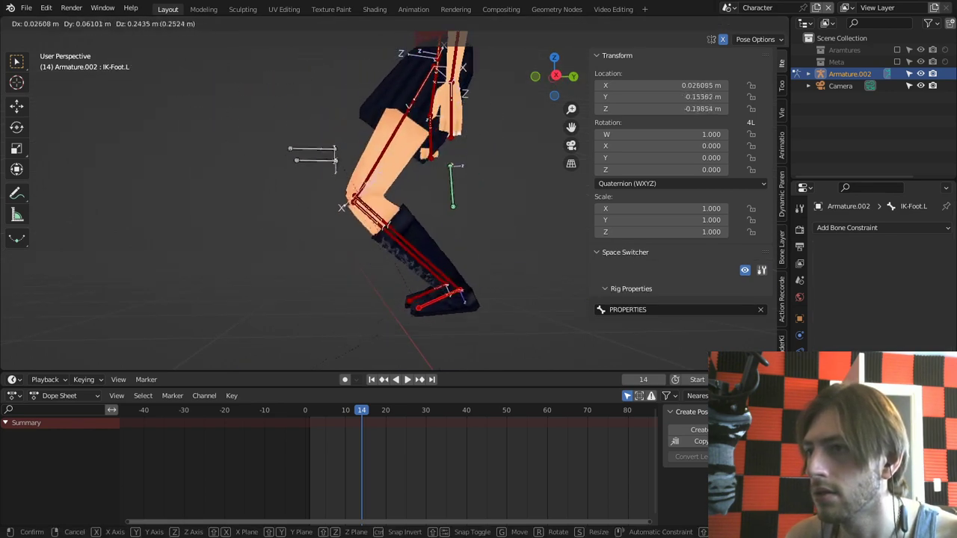
{"action": "key", "text": "Escape"}
Step: Switch to Edit Mode and hide IK-UpperLeg.L and IK-LowerLeg.L to expose the rotator bone
{"action": "key", "text": "Tab"}
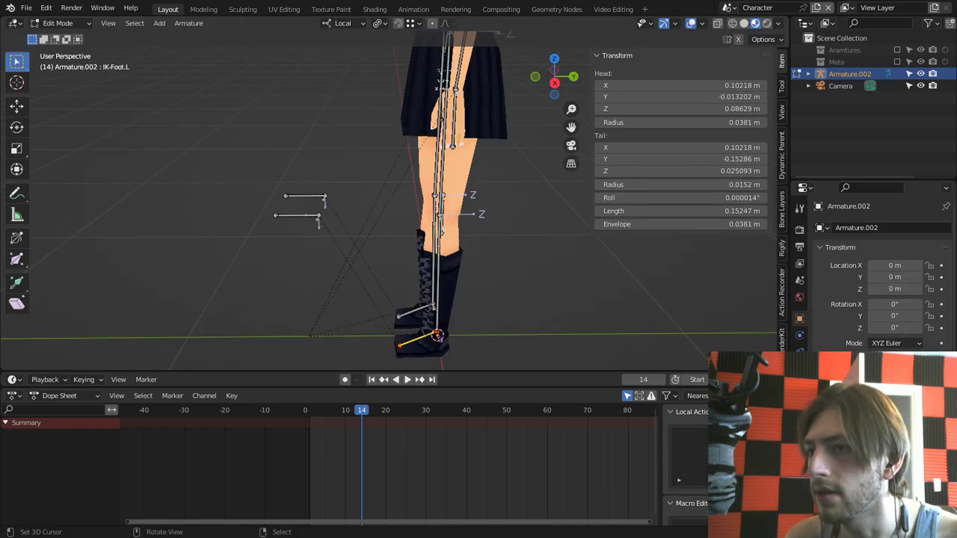
{"action": "right_click", "coordinate": [299, 217]}
{"action": "middle_click_drag", "start_coordinate": [299, 216], "coordinate": [283, 239]}
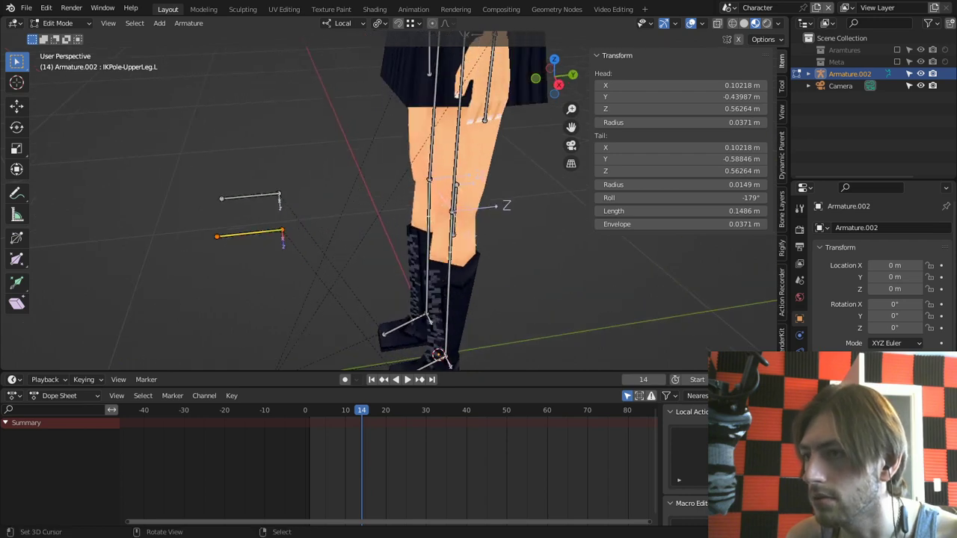
{"action": "right_click", "coordinate": [456, 191], "text": "shift"}
{"action": "right_click", "coordinate": [455, 196]}
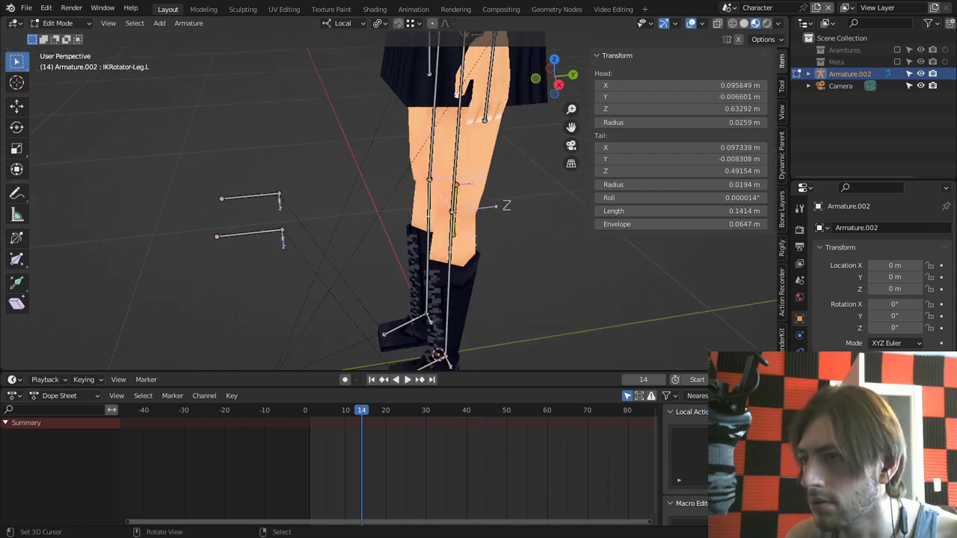
{"action": "right_click", "coordinate": [250, 233]}
{"action": "right_click", "coordinate": [457, 153], "text": "shift"}
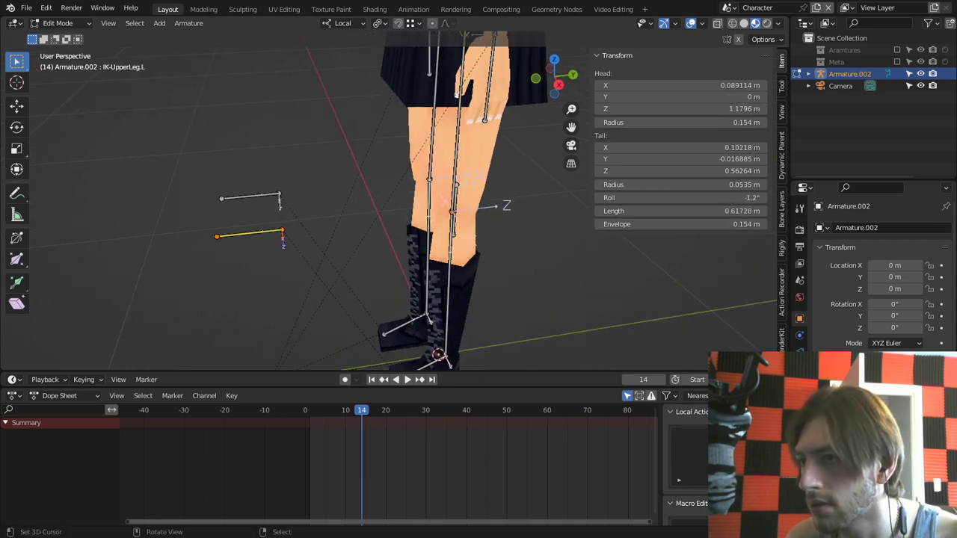
{"action": "middle_click_drag", "start_coordinate": [457, 153], "coordinate": [434, 155]}
{"action": "middle_click_drag", "start_coordinate": [448, 326], "coordinate": [396, 317]}
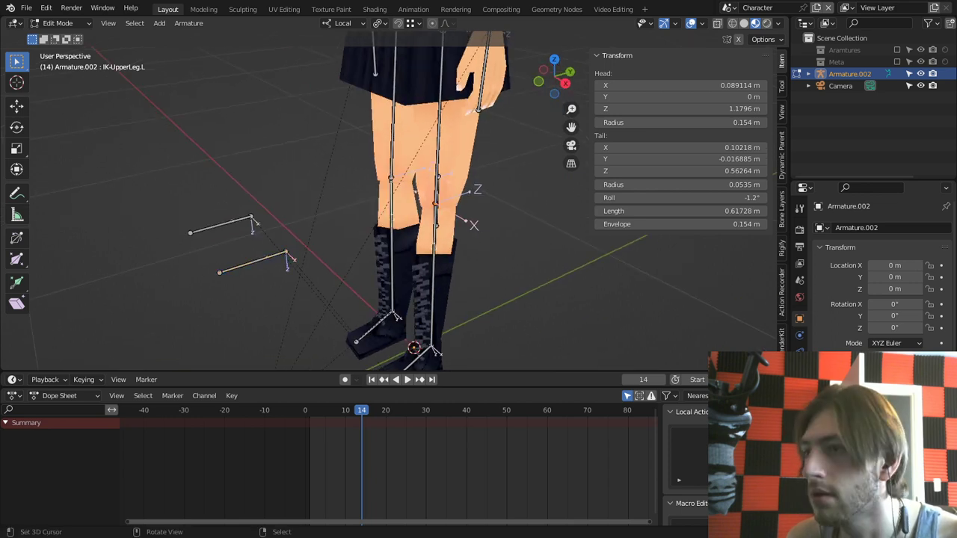
{"action": "middle_click_drag", "start_coordinate": [457, 187], "coordinate": [440, 186]}
{"action": "right_click", "coordinate": [449, 127]}
{"action": "right_click", "coordinate": [440, 292], "text": "shift"}
{"action": "key", "text": "h"}
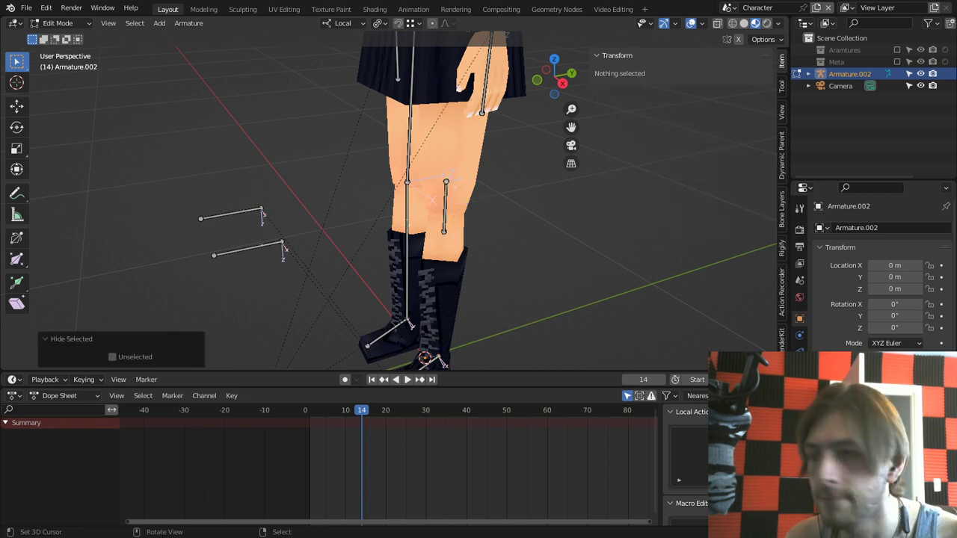
Step: Parent IKPole-UpperLeg.L to IKRotator-Leg.L with Keep Offset
{"action": "right_click", "coordinate": [251, 248]}
{"action": "right_click", "coordinate": [445, 207], "text": "shift"}
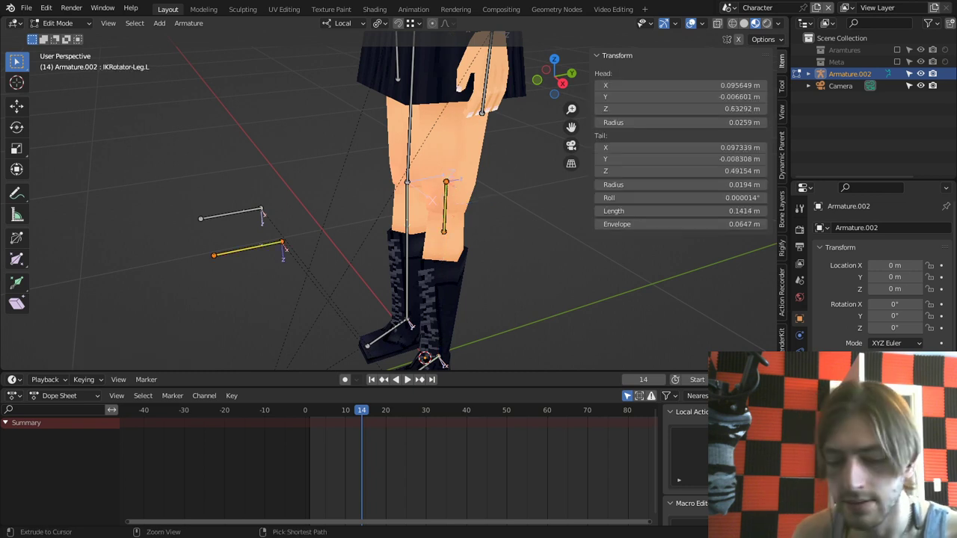
{"action": "key", "text": "ctrl+p"}
{"action": "key", "text": "Return"}
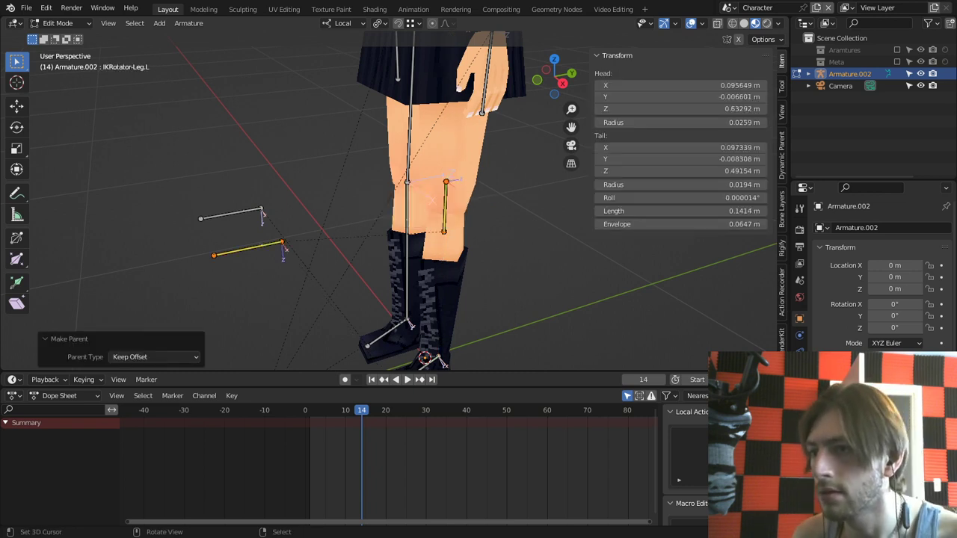
Step: Switch to Pose Mode and move IK-Foot.L back and up to test the left leg's bend
{"action": "key", "text": "ctrl+Tab"}
{"action": "scroll", "coordinate": [389, 210], "scroll_direction": "down", "scroll_amount": 3}
{"action": "right_click", "coordinate": [406, 294]}
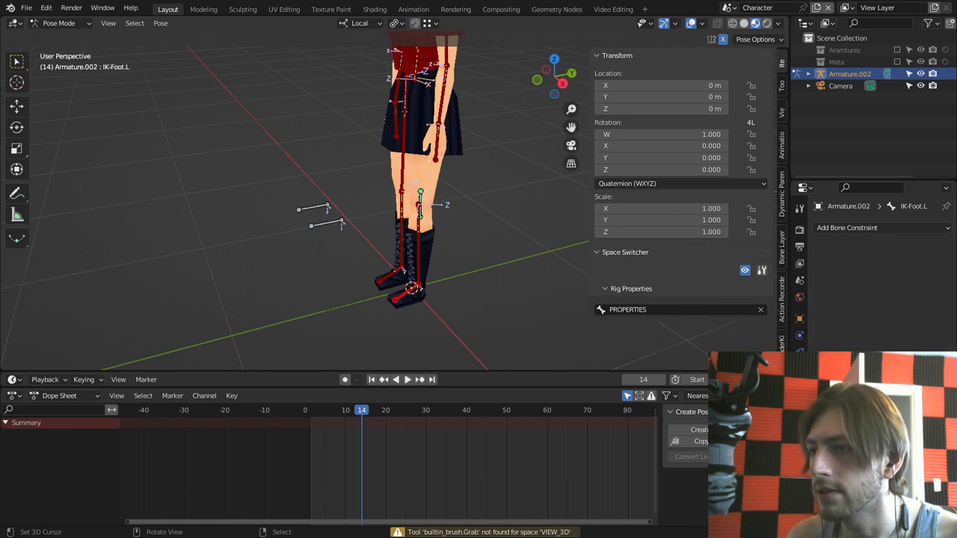
{"action": "middle_click_drag", "start_coordinate": [406, 294], "coordinate": [378, 270]}
{"action": "key", "text": "g"}
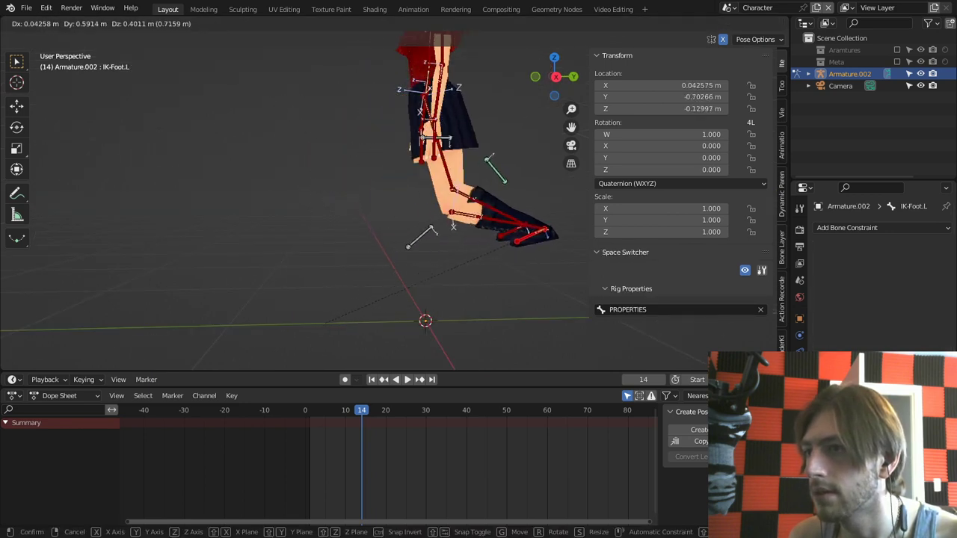
{"action": "key", "text": "Return"}
Step: Test how the raised left leg reacts to rotating IK-Foot.L, including a free trackball rotation
{"action": "key", "text": "r"}
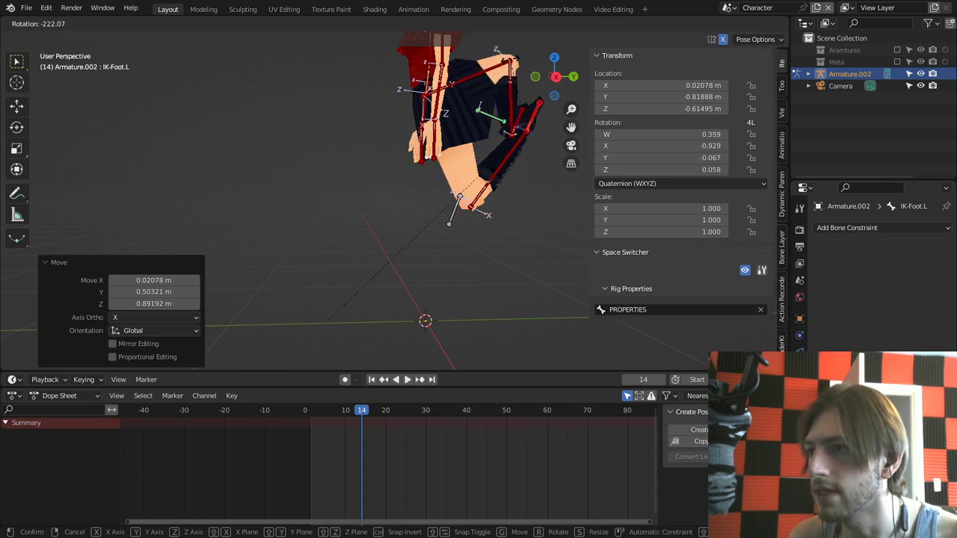
{"action": "key", "text": "Escape"}
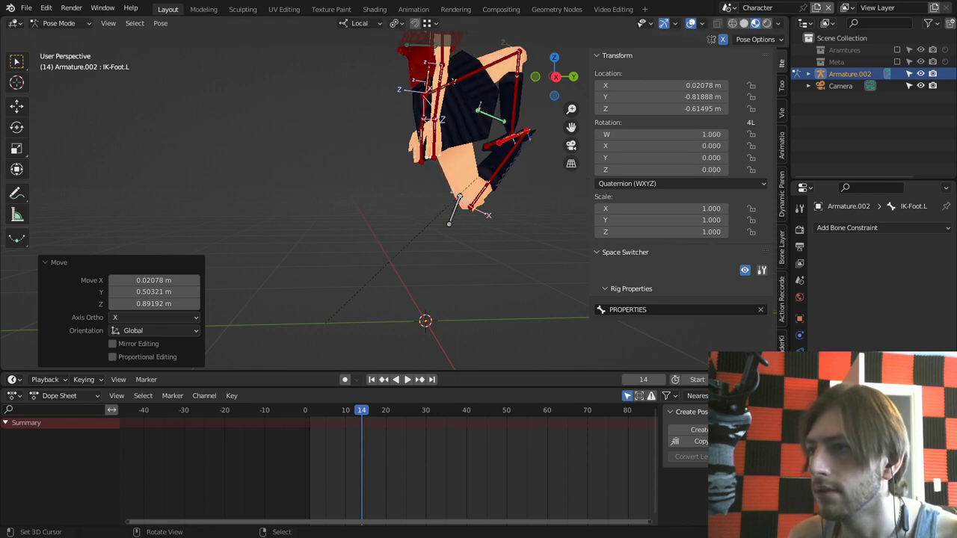
{"action": "key", "text": "r"}
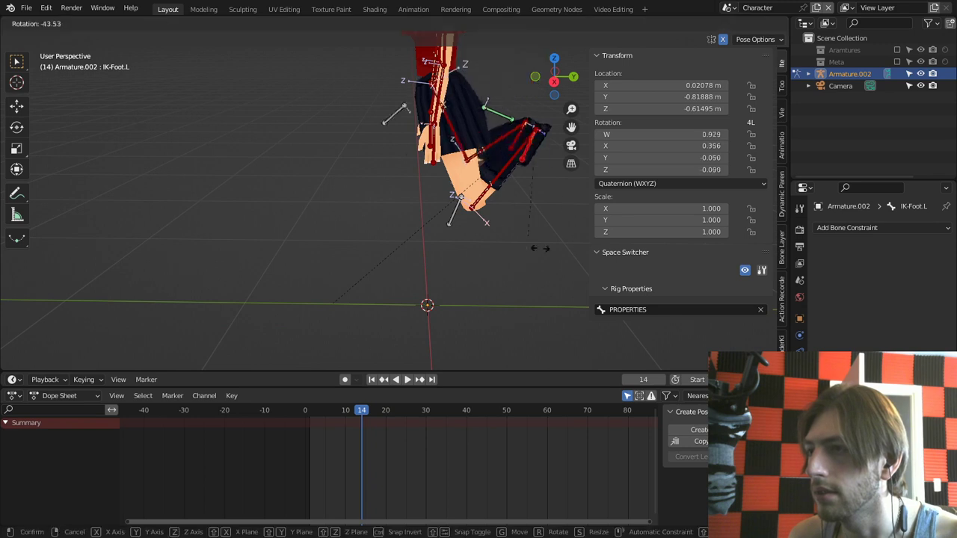
{"action": "left_click", "coordinate": [576, 175]}
{"action": "middle_click_drag", "start_coordinate": [534, 227], "coordinate": [529, 242]}
{"action": "key", "text": "r"}
{"action": "key", "text": "r"}
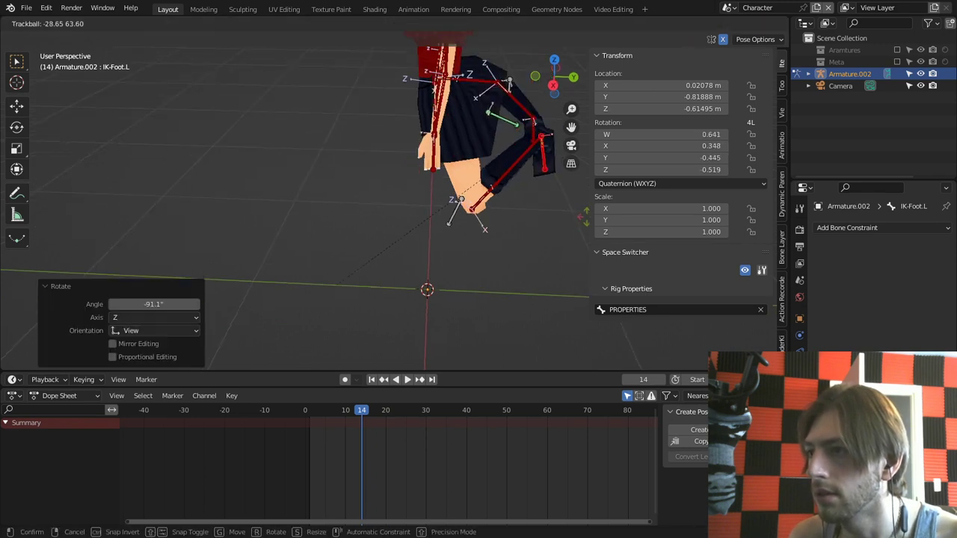
{"action": "key", "text": "Escape"}
Step: In Edit Mode, parent IKRotator-Leg.L to IK-Foot.L with Keep Offset
{"action": "key", "text": "Tab"}
{"action": "scroll", "coordinate": [479, 224], "scroll_direction": "up", "scroll_amount": 2}
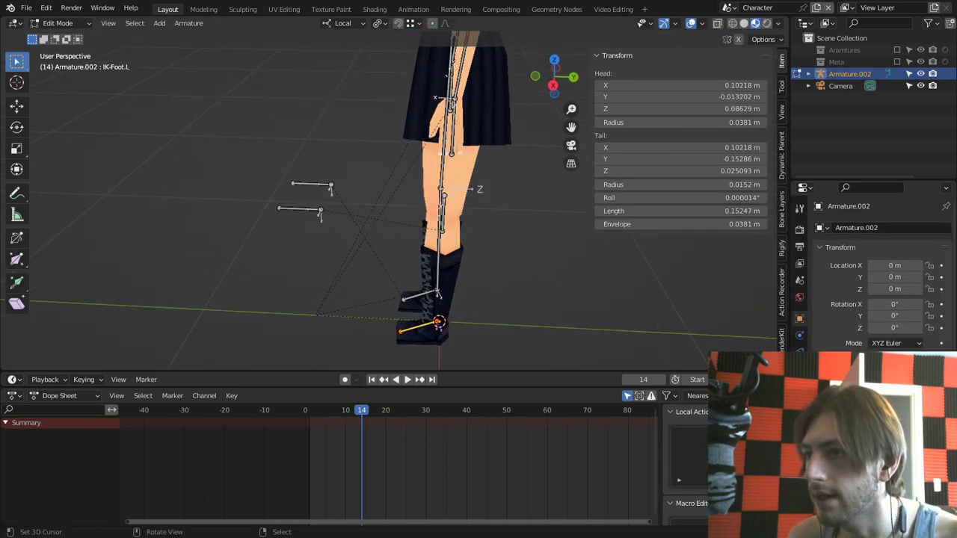
{"action": "middle_click_drag", "start_coordinate": [479, 224], "coordinate": [500, 227]}
{"action": "right_click", "coordinate": [439, 210]}
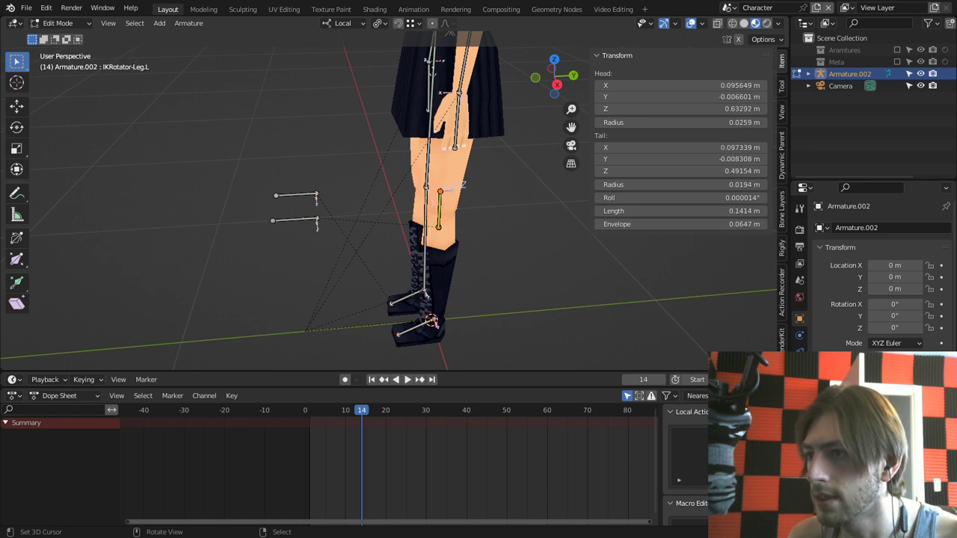
{"action": "right_click", "coordinate": [415, 328], "text": "shift"}
{"action": "key", "text": "ctrl+p"}
{"action": "key", "text": "Return"}
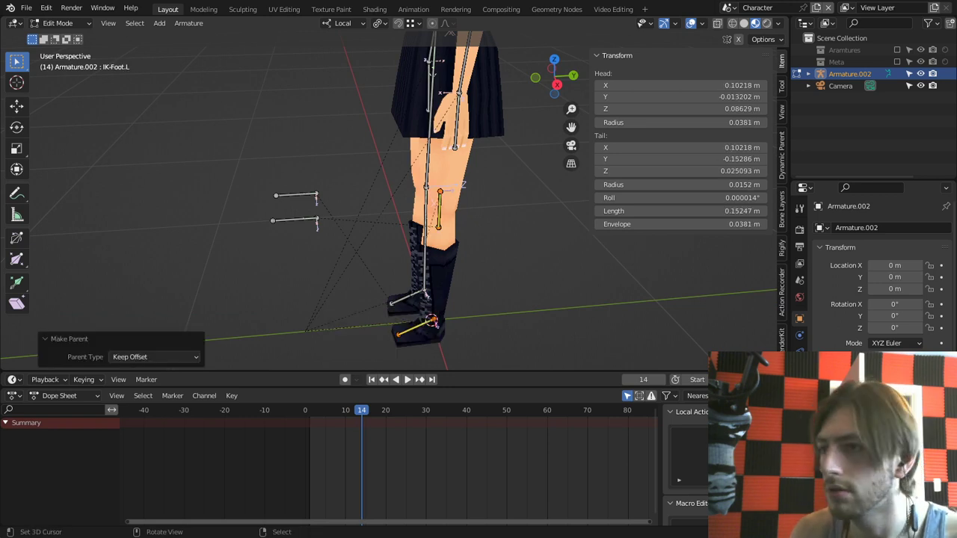
Step: Return to Pose Mode and clear the location and rotation of IK-Foot.L
{"action": "key", "text": "Tab"}
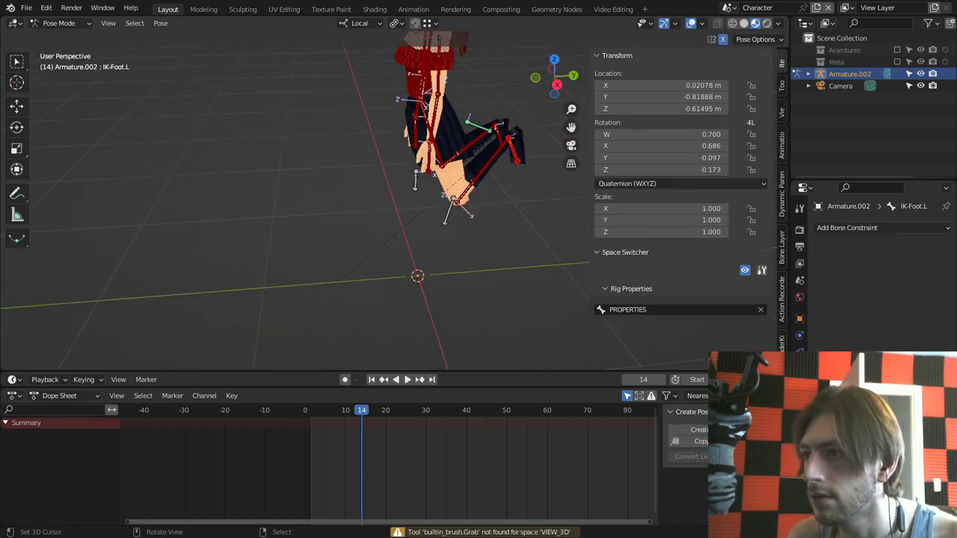
{"action": "key", "text": "g"}
{"action": "key", "text": "Escape"}
{"action": "key", "text": "alt+g"}
{"action": "key", "text": "alt+r"}
{"action": "middle_click_drag", "start_coordinate": [419, 224], "coordinate": [456, 244]}
Step: Test moving and rotating the IK foot controls, and undo the test pose
{"action": "key", "text": "g"}
{"action": "left_click", "coordinate": [284, 98]}
{"action": "key", "text": "r"}
{"action": "key", "text": "r"}
{"action": "right_click", "coordinate": [380, 236]}
{"action": "right_click", "coordinate": [364, 155]}
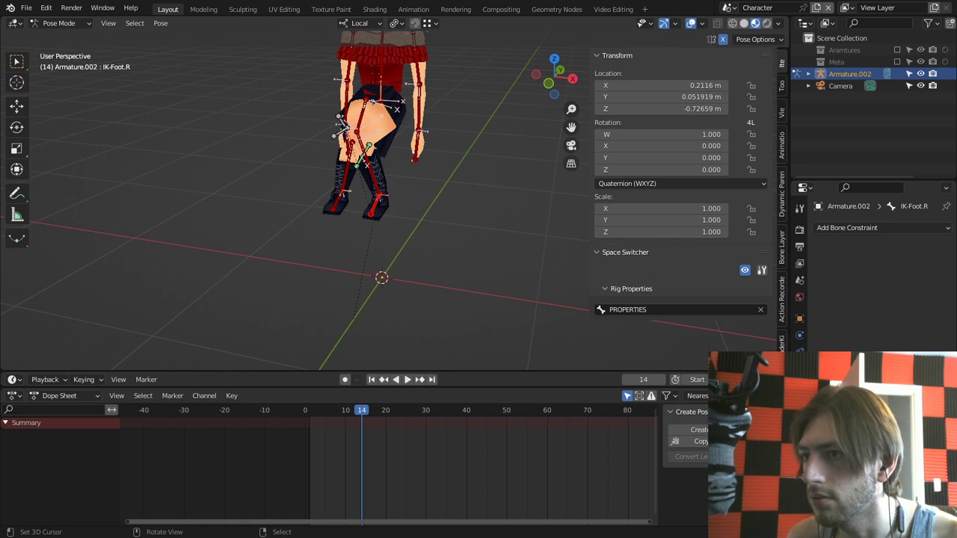
{"action": "key", "text": "ctrl+z"}
{"action": "key", "text": "ctrl+z"}
{"action": "key", "text": "ctrl+z"}
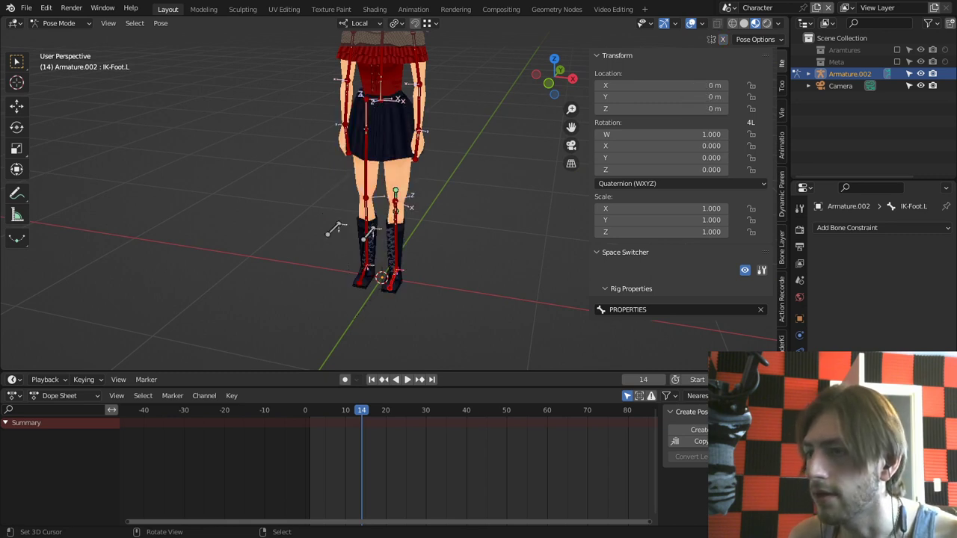
Step: Raise and trackball-rotate IK-Foot.L to check the knee pole's behaviour, and clear the foot's location and rotation
{"action": "middle_click_drag", "start_coordinate": [322, 214], "coordinate": [368, 196]}
{"action": "key", "text": "g"}
{"action": "left_click", "coordinate": [417, 179]}
{"action": "key", "text": "r"}
{"action": "key", "text": "r"}
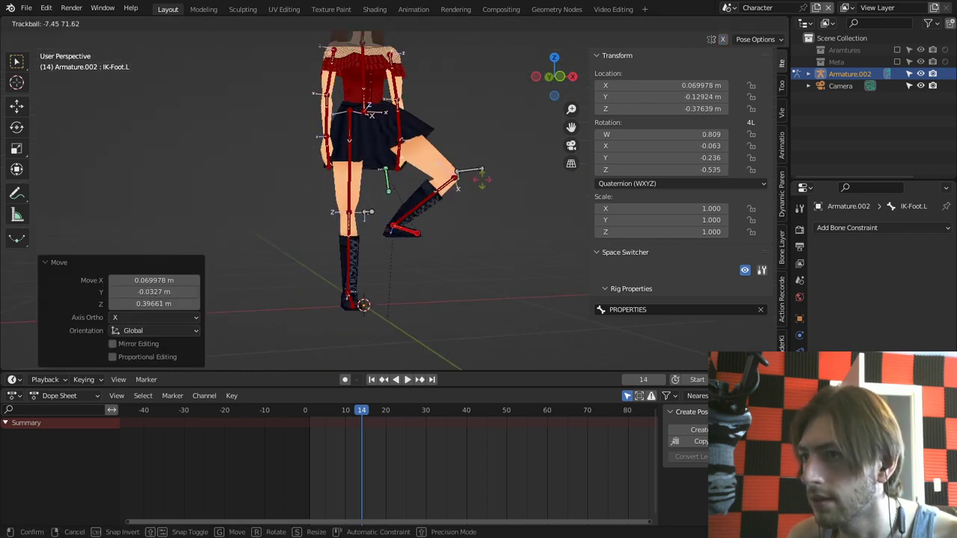
{"action": "left_click", "coordinate": [417, 231]}
{"action": "middle_click_drag", "start_coordinate": [417, 231], "coordinate": [485, 231]}
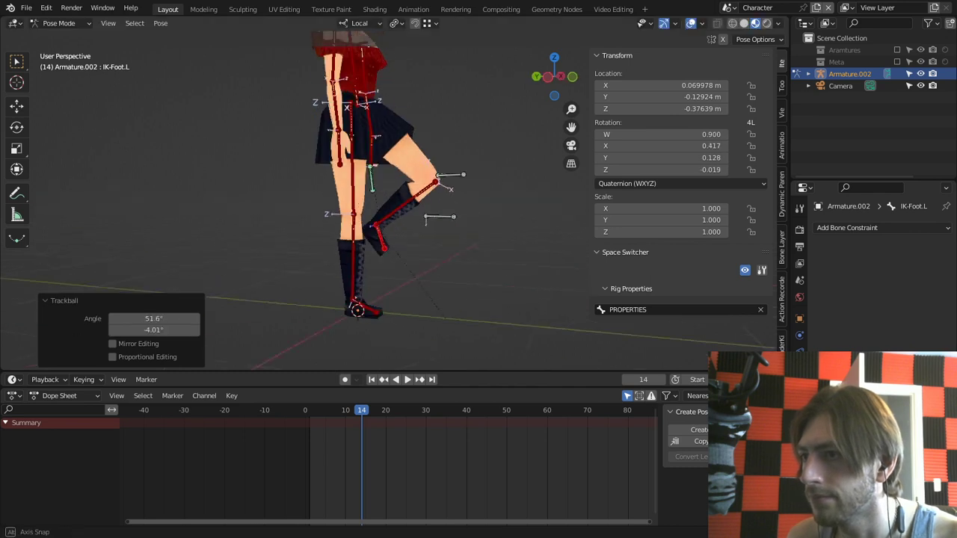
{"action": "middle_click_drag", "start_coordinate": [501, 180], "coordinate": [449, 224]}
{"action": "key", "text": "r"}
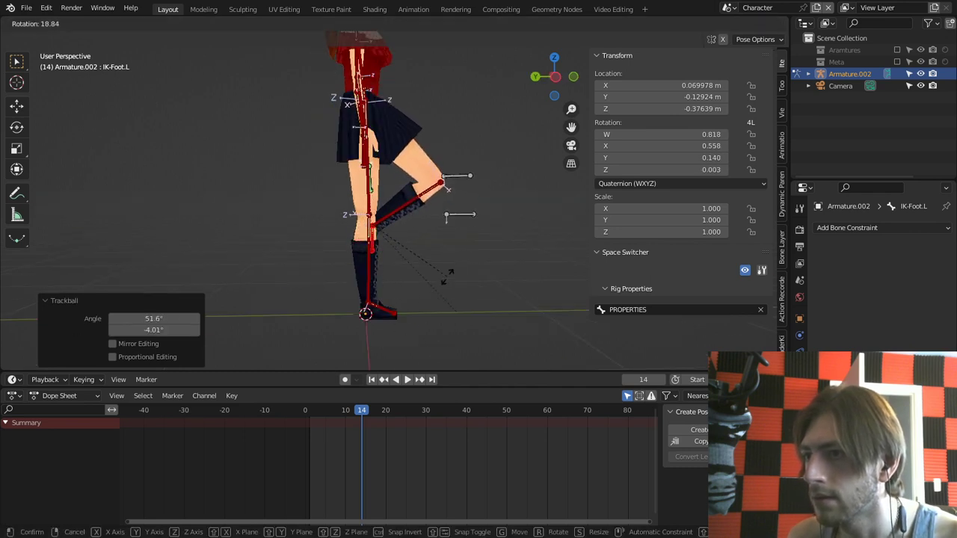
{"action": "right_click", "coordinate": [432, 226]}
{"action": "key", "text": "alt+g"}
{"action": "key", "text": "alt+r"}
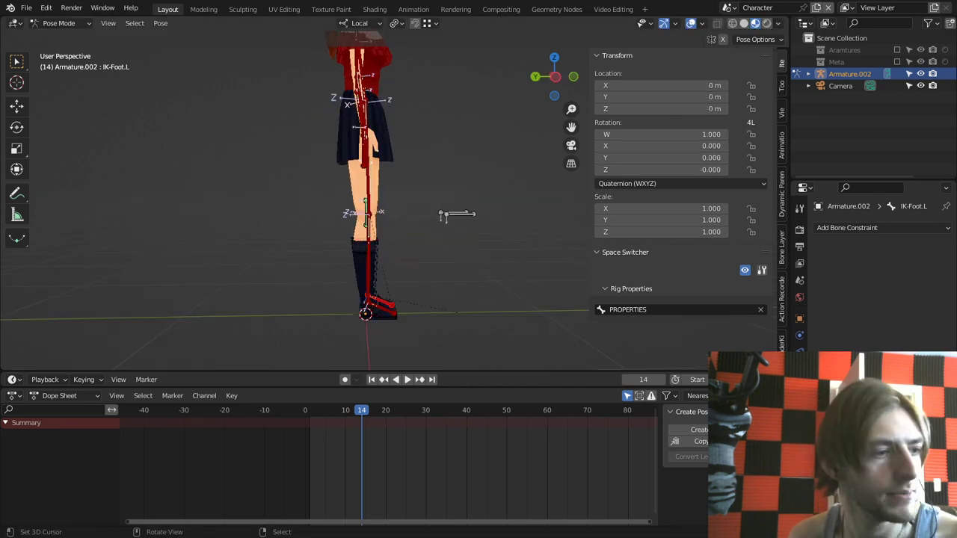
Step: Switch to Edit Mode and reveal the hidden IK leg bones
{"action": "middle_click_drag", "start_coordinate": [449, 224], "coordinate": [359, 240]}
{"action": "scroll", "coordinate": [359, 239], "scroll_direction": "up", "scroll_amount": 2}
{"action": "key", "text": "Tab"}
{"action": "key", "text": "alt+h"}
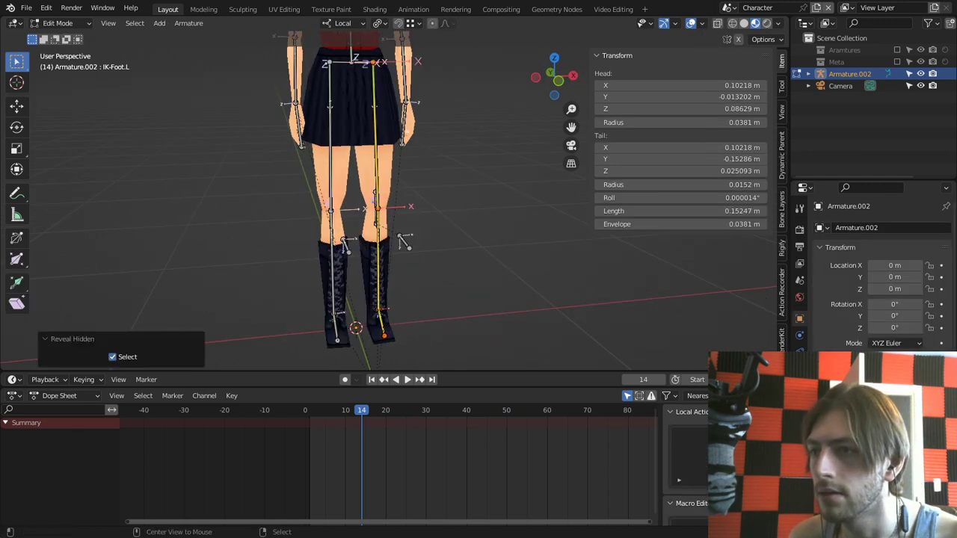
{"action": "key", "text": "ctrl+z"}
Step: Delete the old IK leg and foot bones on the character's right side
{"action": "key", "text": "c"}
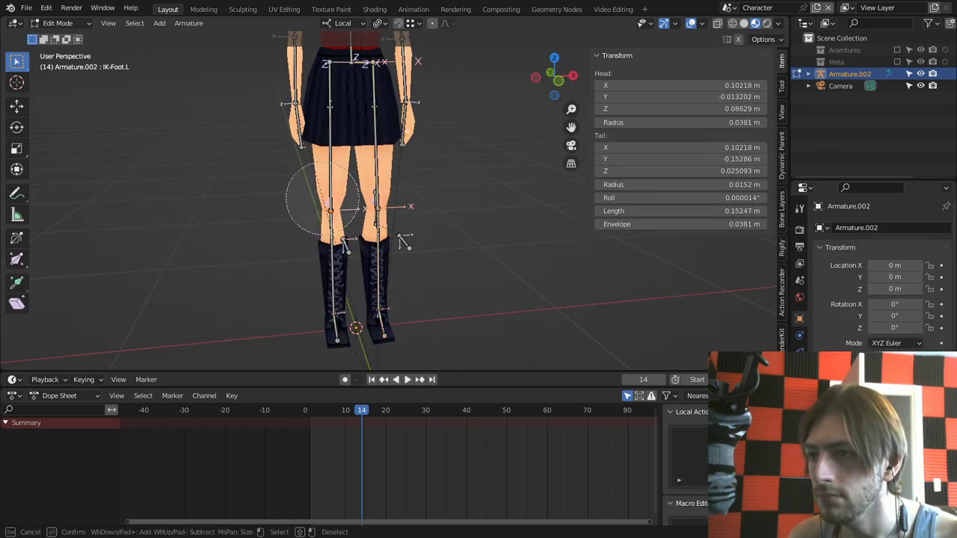
{"action": "left_click_drag", "start_coordinate": [331, 202], "coordinate": [365, 310]}
{"action": "right_click", "coordinate": [462, 283]}
{"action": "left_click", "coordinate": [463, 283]}
{"action": "key", "text": "c"}
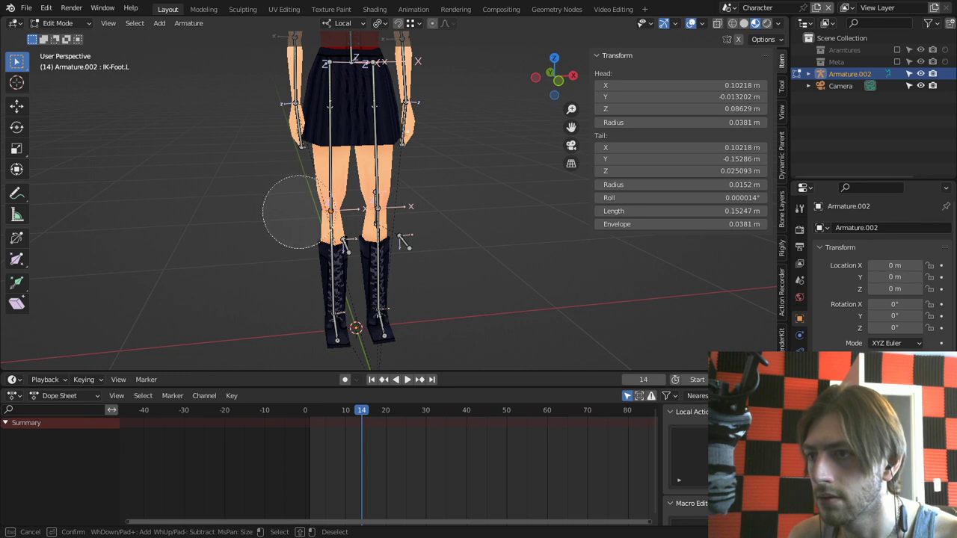
{"action": "left_click_drag", "start_coordinate": [298, 212], "coordinate": [302, 325]}
{"action": "key", "text": "Escape"}
{"action": "key", "text": "x"}
{"action": "left_click", "coordinate": [270, 329]}
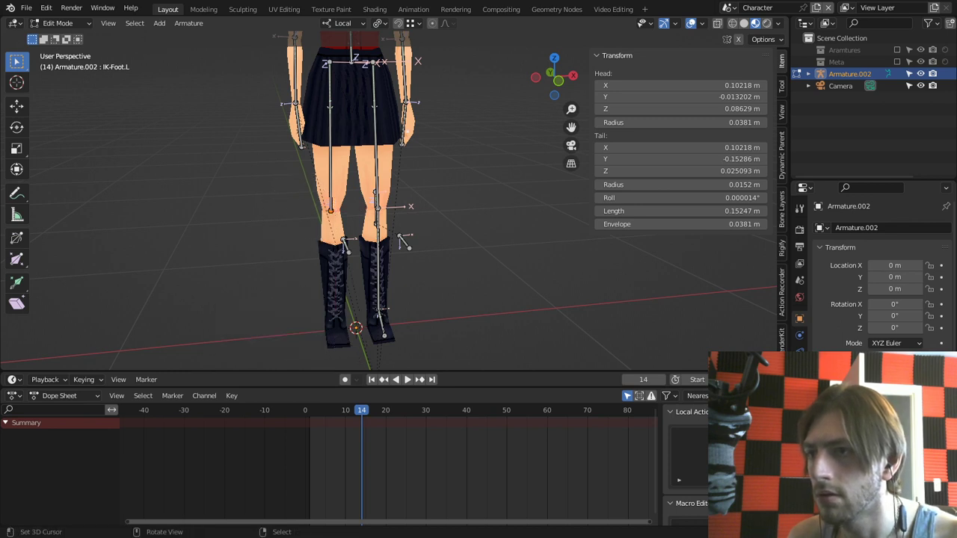
Step: Clear the selection and delete the right knee pole bone, IKPole-UpperLeg.R
{"action": "key", "text": "alt+a"}
{"action": "key", "text": "c"}
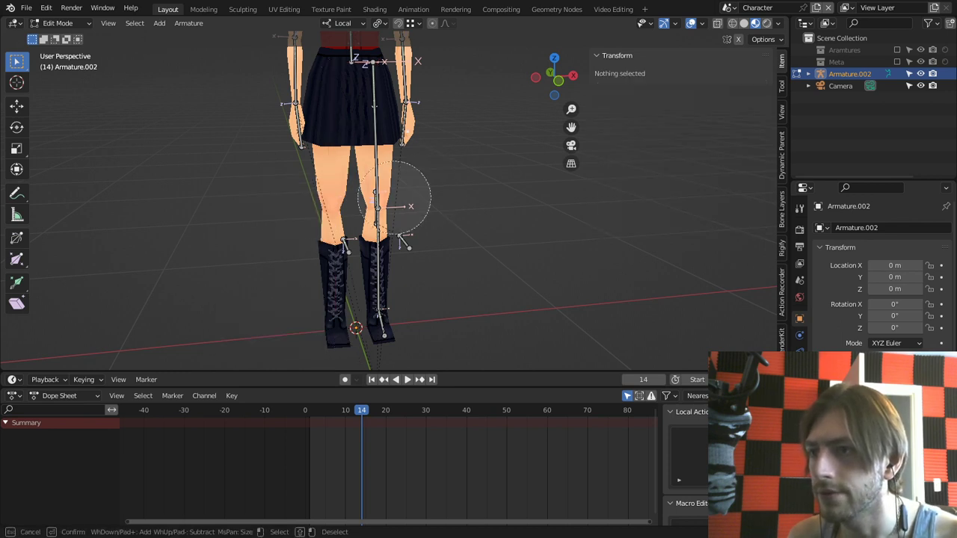
{"action": "left_click_drag", "start_coordinate": [395, 205], "coordinate": [374, 220]}
{"action": "key", "text": "Escape"}
{"action": "left_click", "coordinate": [404, 240], "text": "shift"}
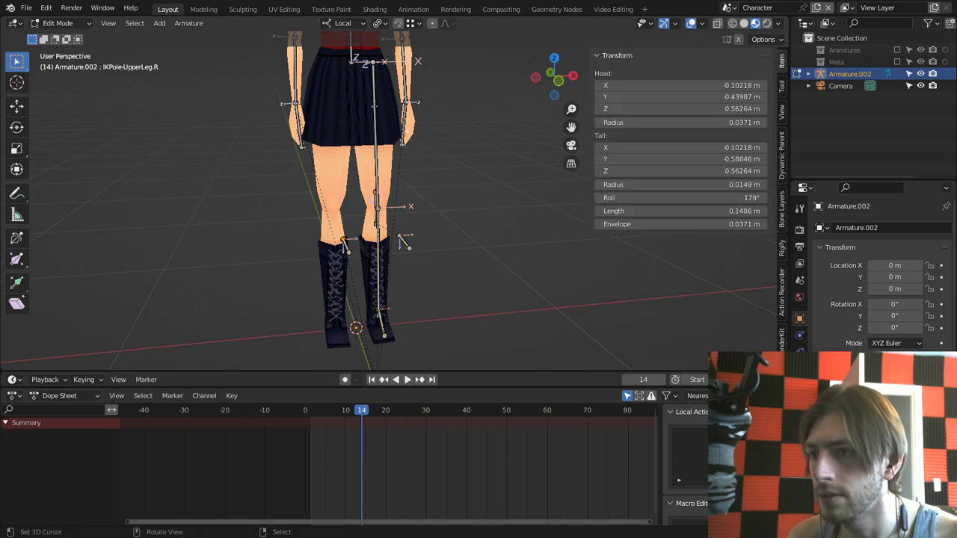
{"action": "key", "text": "x"}
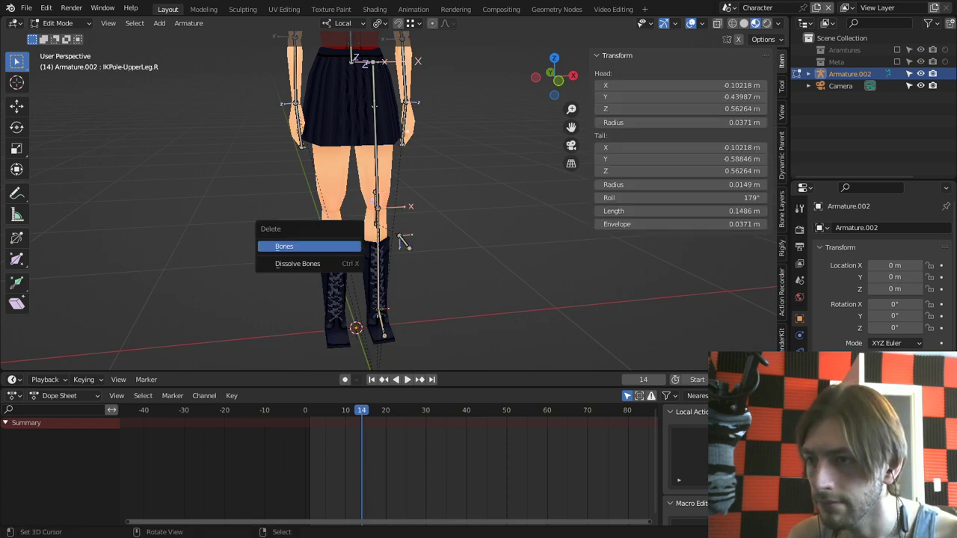
{"action": "left_click", "coordinate": [287, 244]}
Step: Select the left leg's IK chain, foot, rotator and knee pole bones and symmetrize them to the right side
{"action": "scroll", "coordinate": [389, 202], "scroll_direction": "up", "scroll_amount": 2}
{"action": "key", "text": "c"}
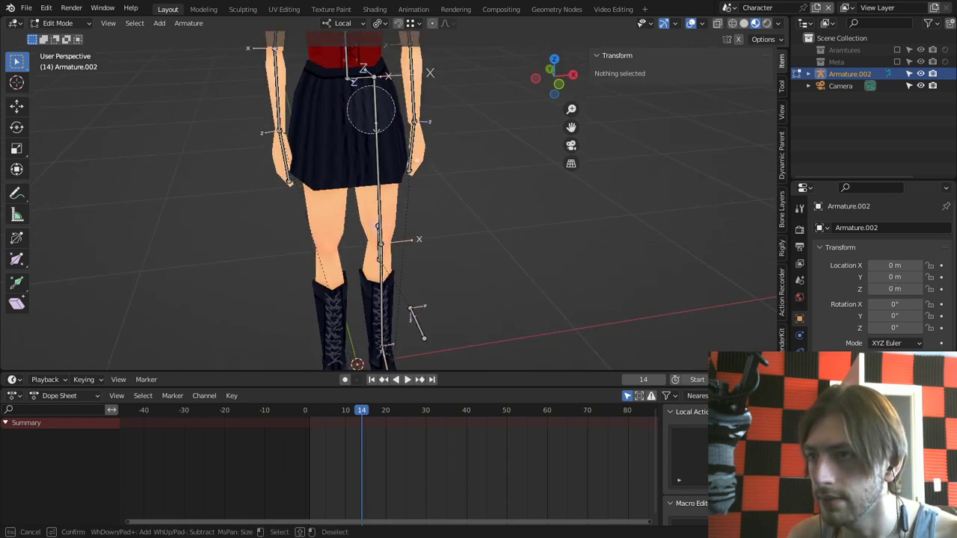
{"action": "left_click_drag", "start_coordinate": [380, 97], "coordinate": [387, 340]}
{"action": "key", "text": "Escape"}
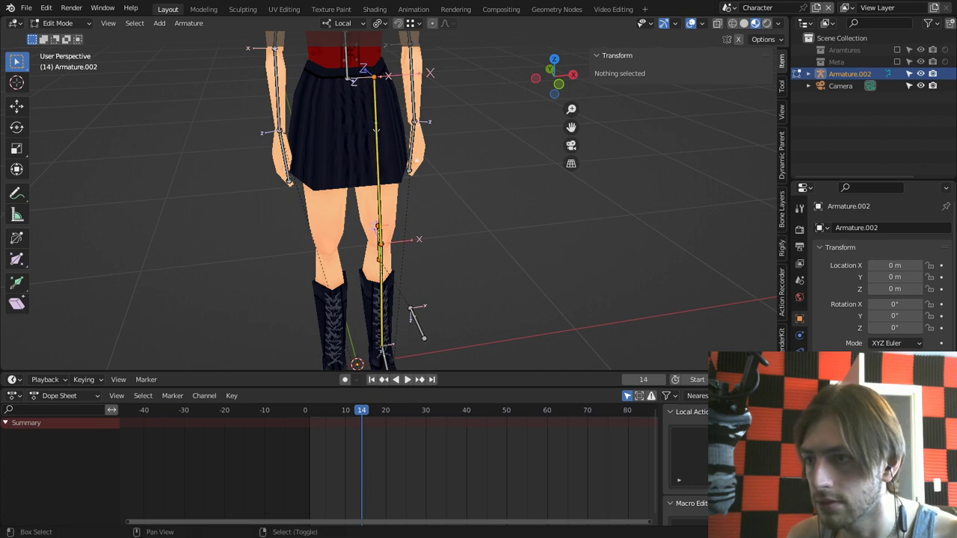
{"action": "middle_click_drag", "start_coordinate": [387, 340], "coordinate": [383, 282], "text": "shift"}
{"action": "key", "text": "c"}
{"action": "left_click", "coordinate": [406, 251]}
{"action": "key", "text": "Escape"}
{"action": "key", "text": "q"}
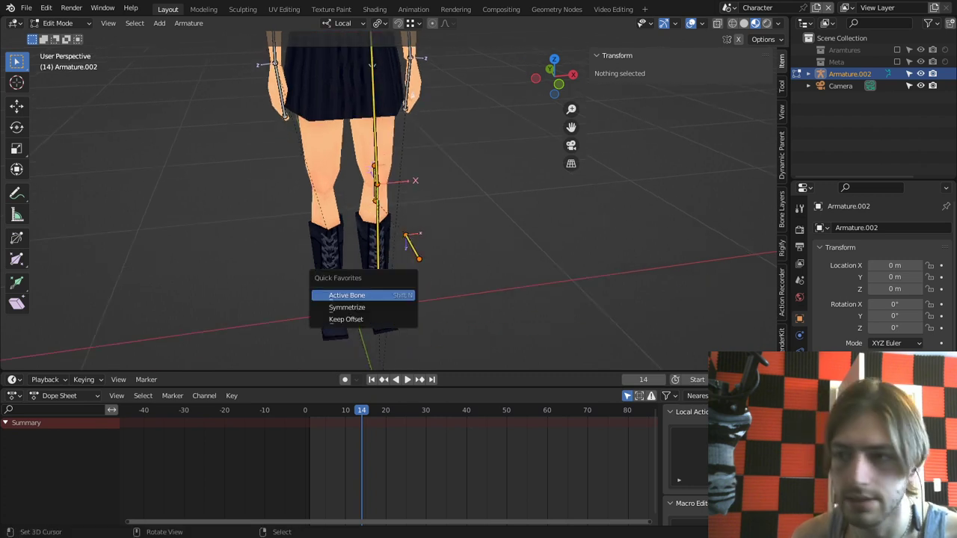
{"action": "left_click", "coordinate": [346, 307]}
Step: Reveal all bones in Pose Mode, test the mirrored leg by moving IK-Foot.R, and undo that move
{"action": "key", "text": "ctrl+Tab"}
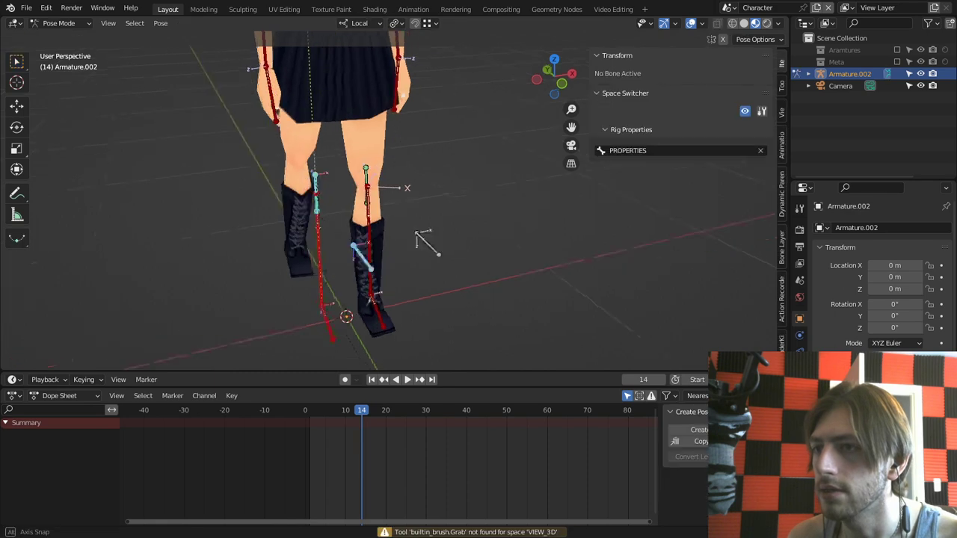
{"action": "mouse_move", "coordinate": [426, 235]}
{"action": "middle_mouse_down"}
{"action": "mouse_move", "coordinate": [486, 251]}
{"action": "mouse_move", "coordinate": [482, 233]}
{"action": "mouse_move", "coordinate": [381, 241]}
{"action": "mouse_move", "coordinate": [423, 247]}
{"action": "middle_mouse_up"}
{"action": "scroll", "coordinate": [464, 247], "scroll_direction": "down", "scroll_amount": 2}
{"action": "key", "text": "Tab"}
{"action": "key", "text": "Tab"}
{"action": "key", "text": "alt+h"}
{"action": "middle_click_drag", "start_coordinate": [419, 213], "coordinate": [430, 211]}
{"action": "left_click", "coordinate": [422, 215]}
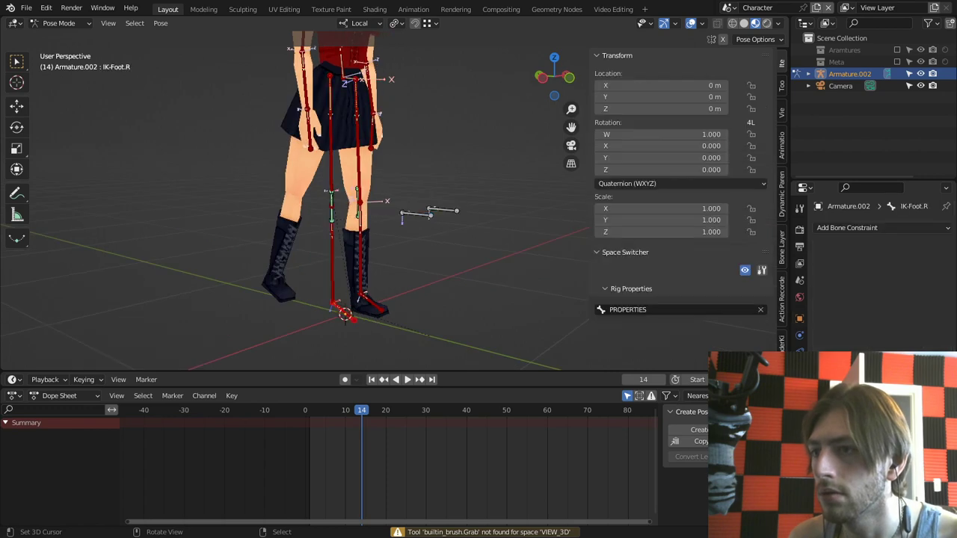
{"action": "key", "text": "g"}
{"action": "left_click", "coordinate": [372, 237]}
{"action": "key", "text": "ctrl+z"}
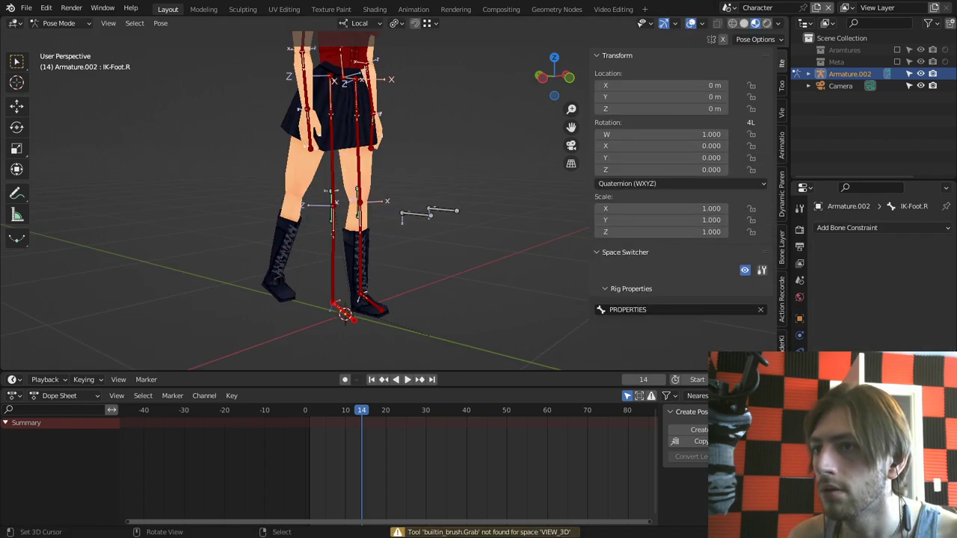
Step: Inspect the mirrored right leg bones, and raise IK-Foot.L about 0.35 m to bend the left knee for comparison
{"action": "middle_click_drag", "start_coordinate": [374, 236], "coordinate": [344, 244]}
{"action": "right_click", "coordinate": [337, 245]}
{"action": "right_click", "coordinate": [335, 161]}
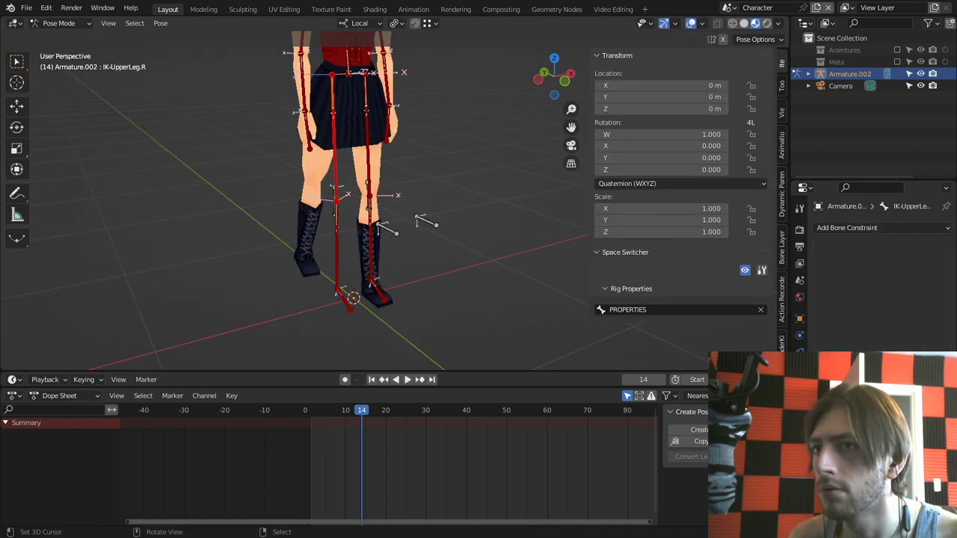
{"action": "middle_click_drag", "start_coordinate": [340, 180], "coordinate": [357, 178]}
{"action": "right_click", "coordinate": [377, 290]}
{"action": "middle_click_drag", "start_coordinate": [378, 290], "coordinate": [407, 285]}
{"action": "key", "text": "g"}
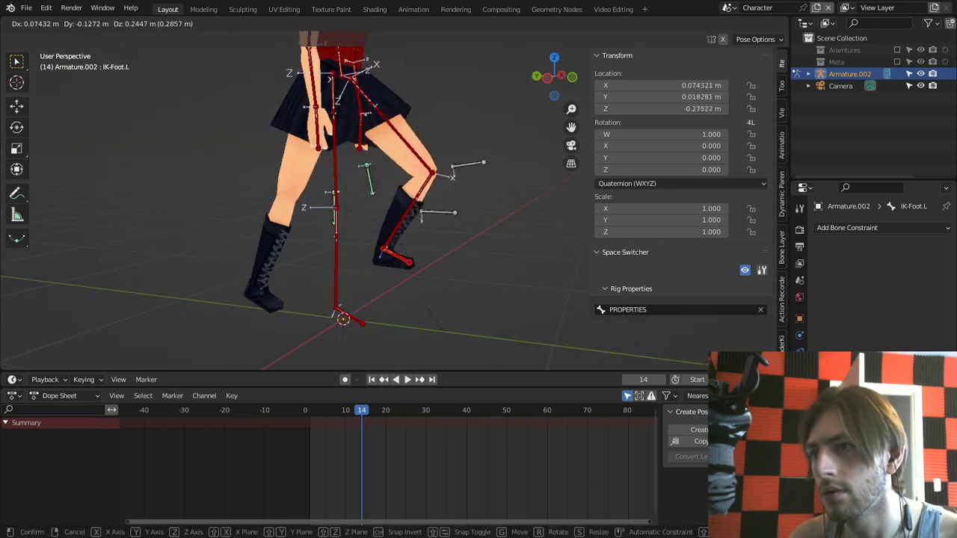
{"action": "left_click", "coordinate": [438, 219]}
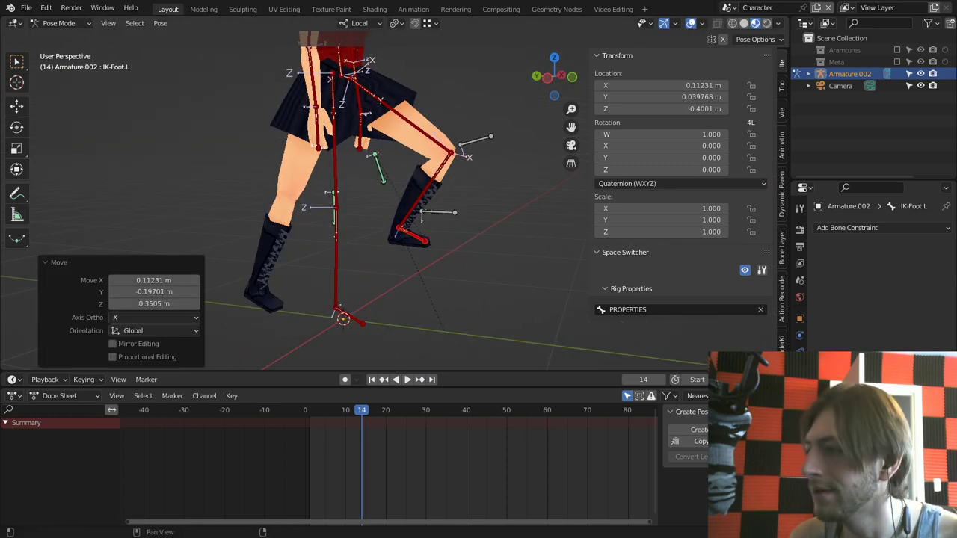
Step: Show the mechanism bone layer and point the second Copy Transforms constraint of Mech-UpperLeg.R at the right IK upper-leg bone
{"action": "left_click", "coordinate": [800, 368]}
{"action": "left_click", "coordinate": [896, 293]}
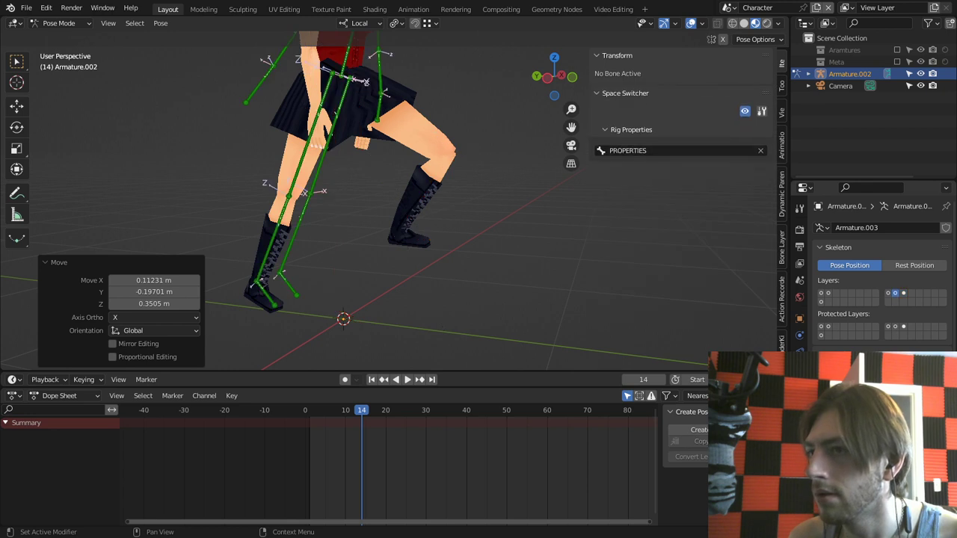
{"action": "left_click", "coordinate": [887, 293]}
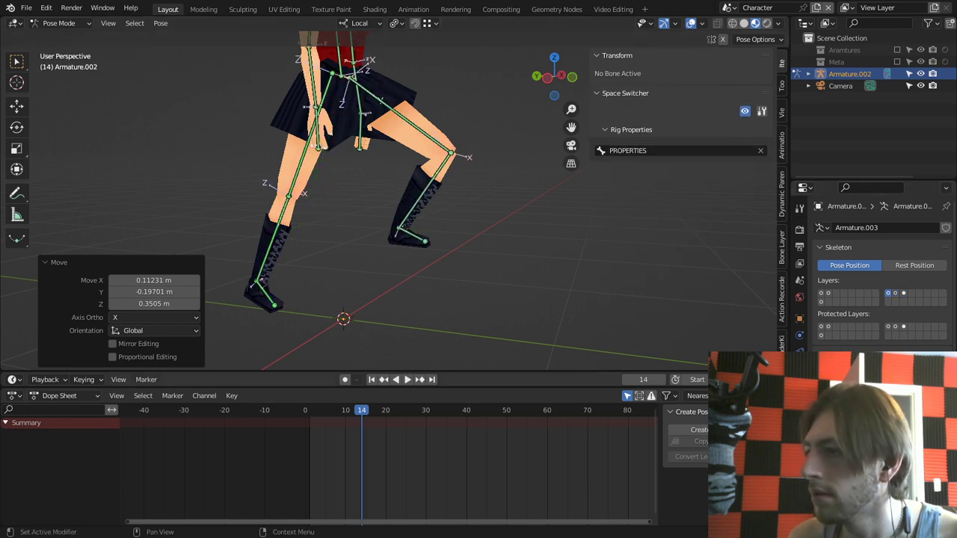
{"action": "right_click", "coordinate": [303, 159]}
{"action": "left_click", "coordinate": [800, 403]}
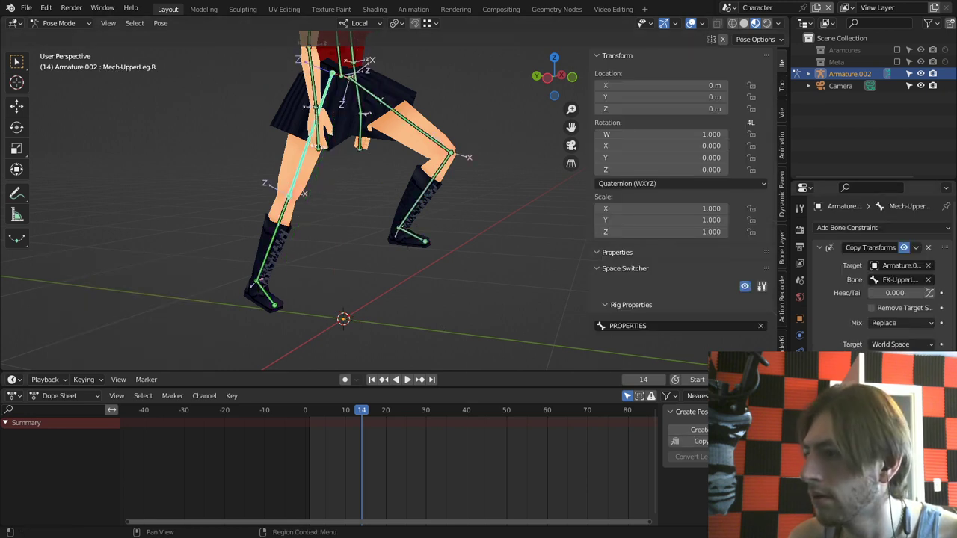
{"action": "scroll", "coordinate": [871, 300], "scroll_direction": "down", "scroll_amount": 1}
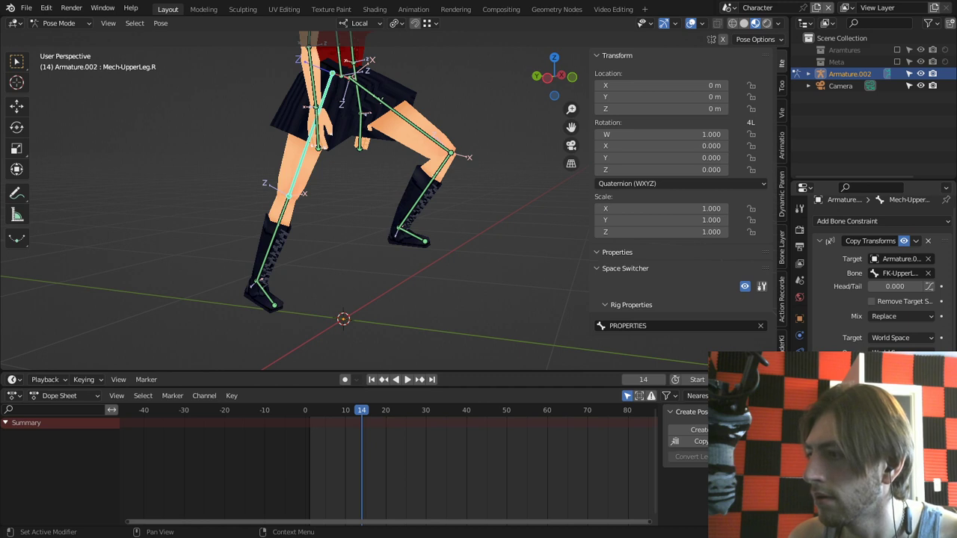
{"action": "left_click", "coordinate": [901, 273]}
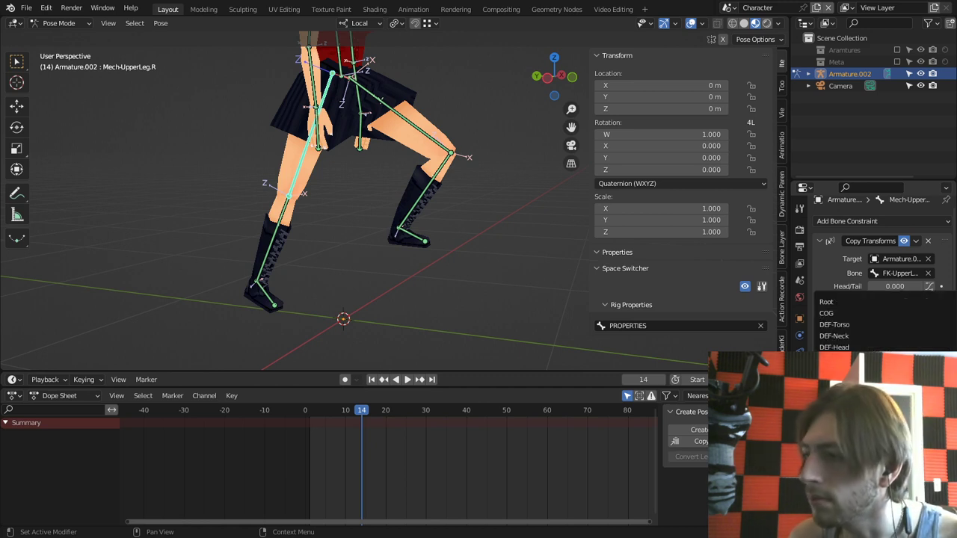
{"action": "key", "text": "Escape"}
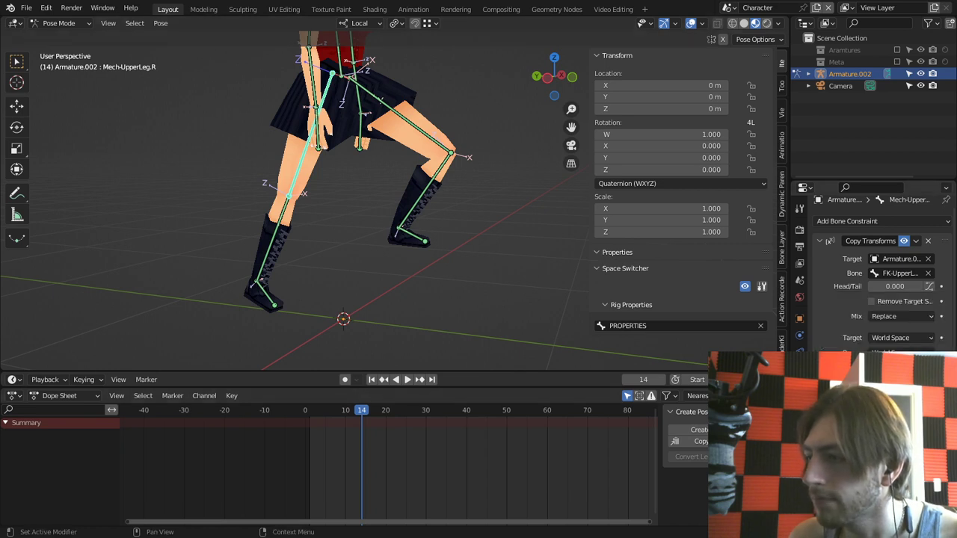
{"action": "left_click", "coordinate": [901, 426]}
{"action": "type", "text": "ik"}
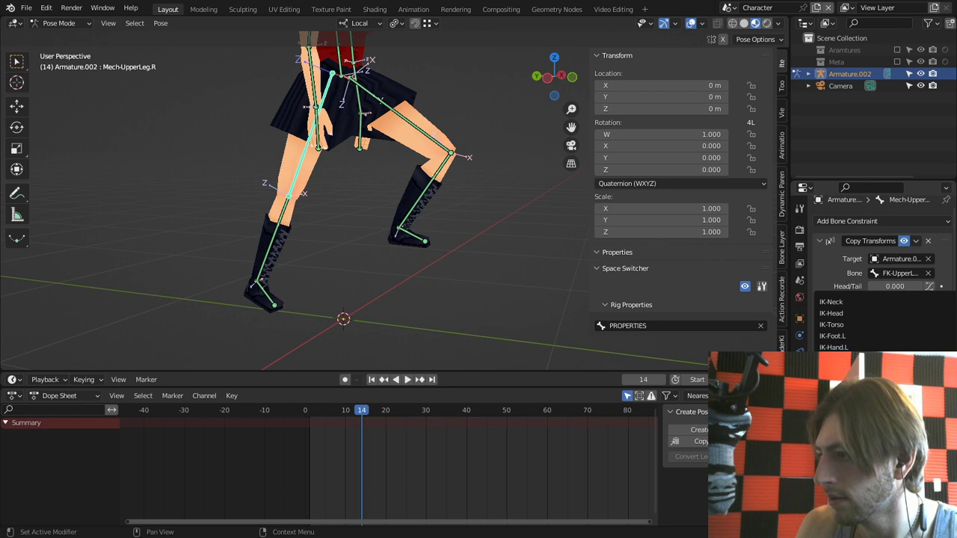
{"action": "scroll", "coordinate": [882, 336], "scroll_direction": "down", "scroll_amount": 10}
{"action": "left_click", "coordinate": [842, 314]}
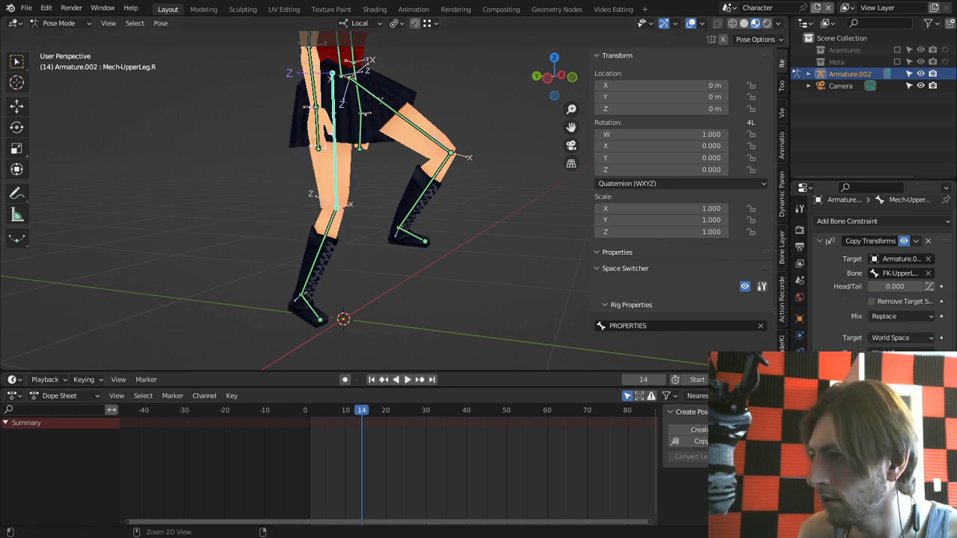
Step: Point the second Copy Transforms constraint of Mech-LowerLeg.R at the right IK lower-leg bone
{"action": "right_click", "coordinate": [320, 250]}
{"action": "left_click", "coordinate": [900, 274]}
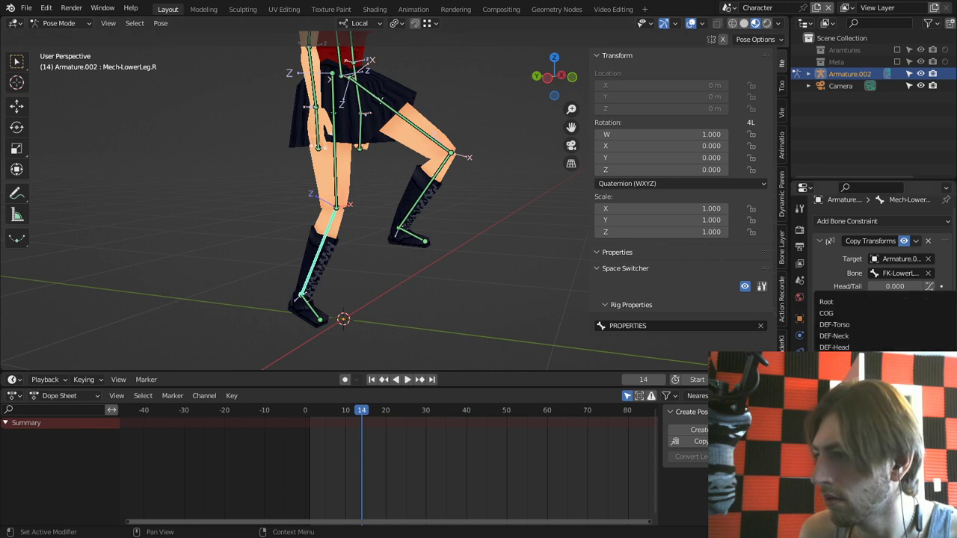
{"action": "type", "text": "ik"}
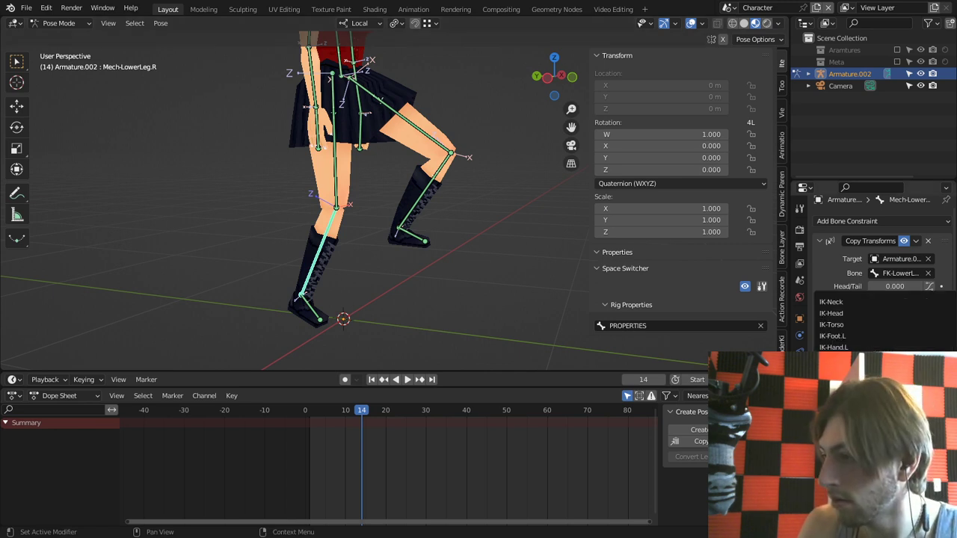
{"action": "type", "text": "-low"}
{"action": "left_click", "coordinate": [890, 314]}
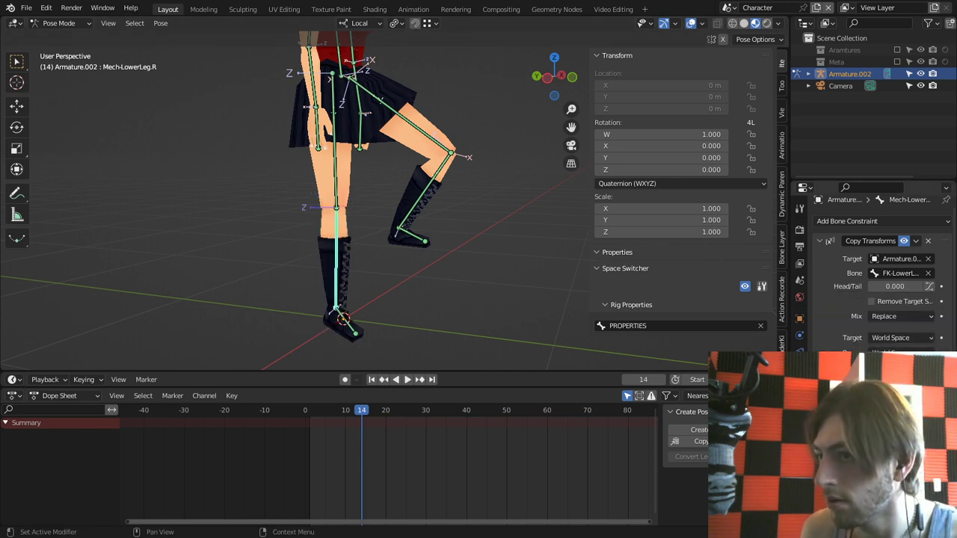
Step: Point the second Copy Transforms constraint of Mech-Foot.R at IK-Foot.R
{"action": "left_click", "coordinate": [346, 322]}
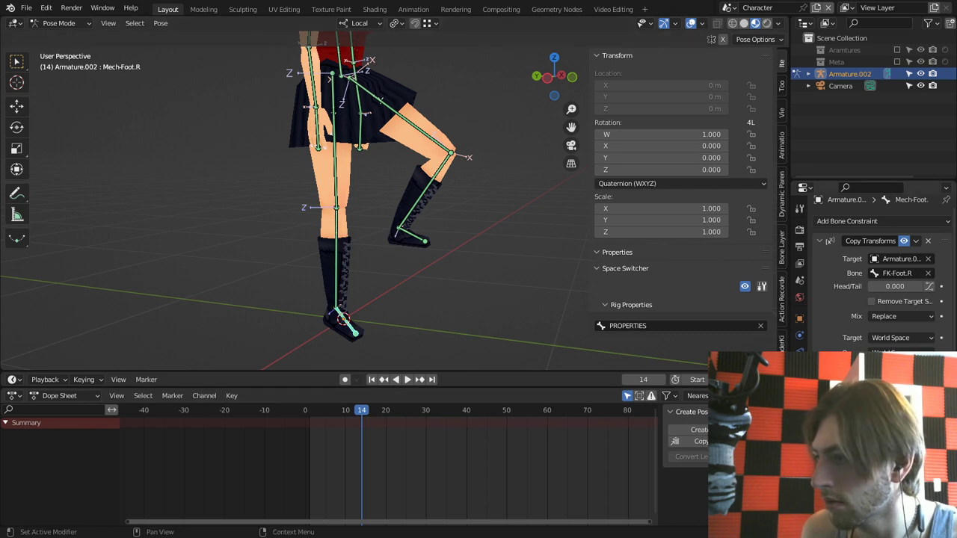
{"action": "left_click", "coordinate": [897, 274]}
{"action": "type", "text": "ik"}
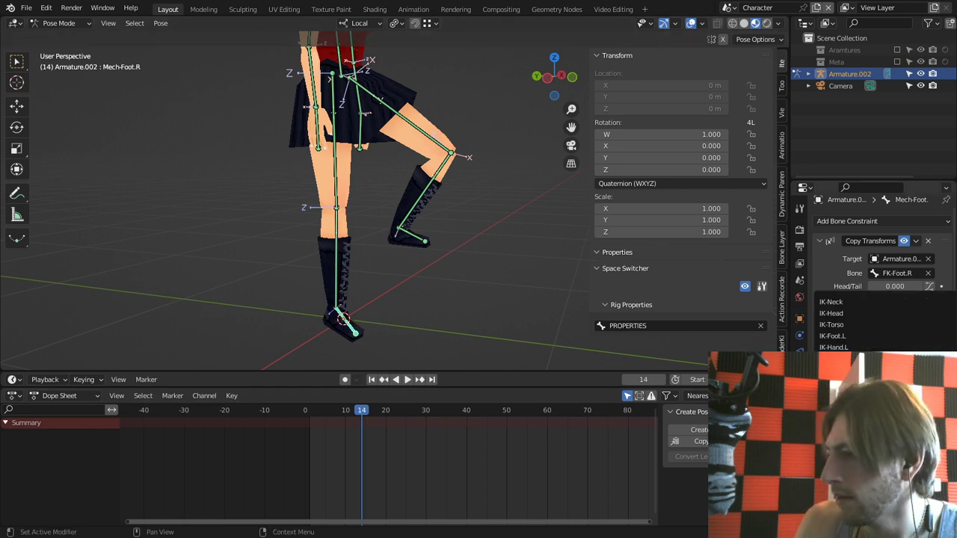
{"action": "type", "text": "-foot"}
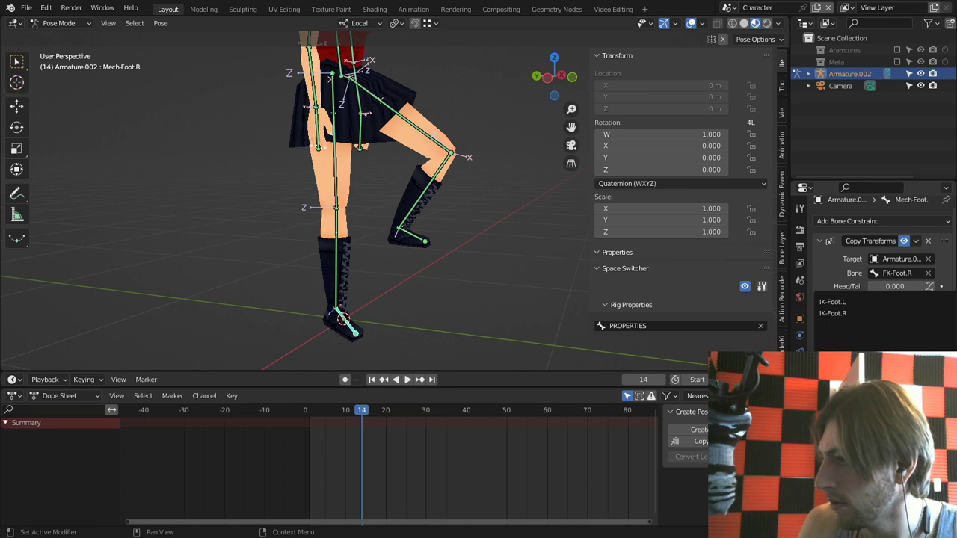
{"action": "left_click", "coordinate": [835, 314]}
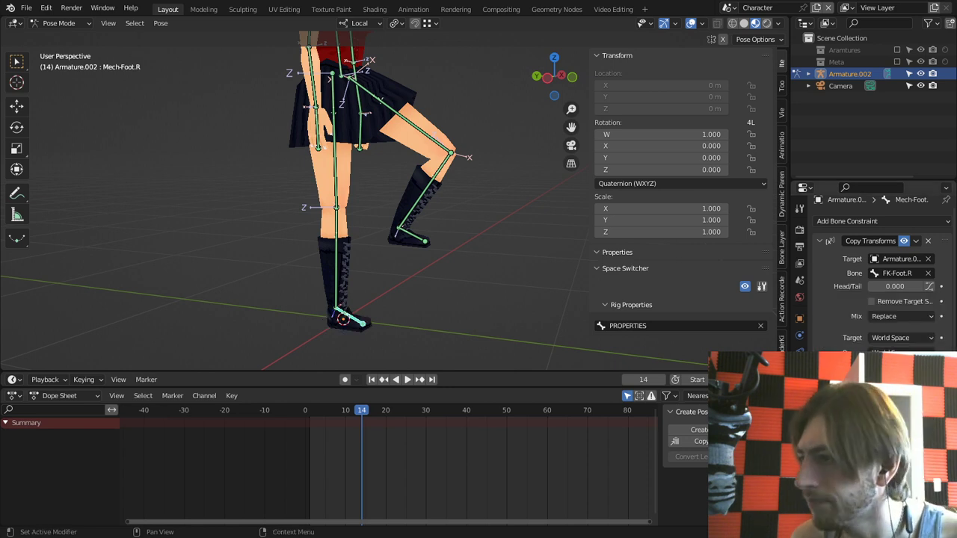
Step: Switch back to the IK bone layer, try moving IK-Foot.R upward, and cancel the move
{"action": "left_click", "coordinate": [800, 353]}
{"action": "left_click", "coordinate": [904, 287]}
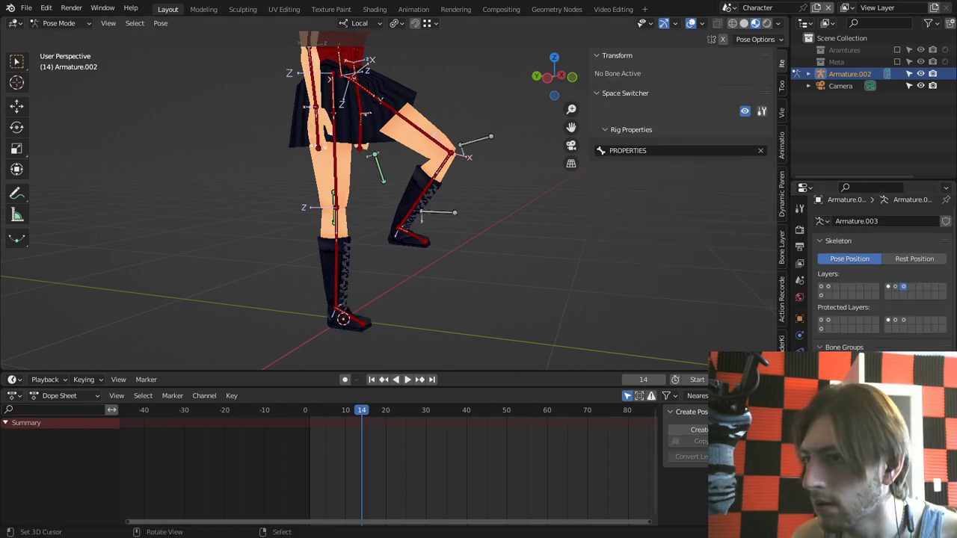
{"action": "left_click", "coordinate": [334, 313]}
{"action": "key", "text": "g"}
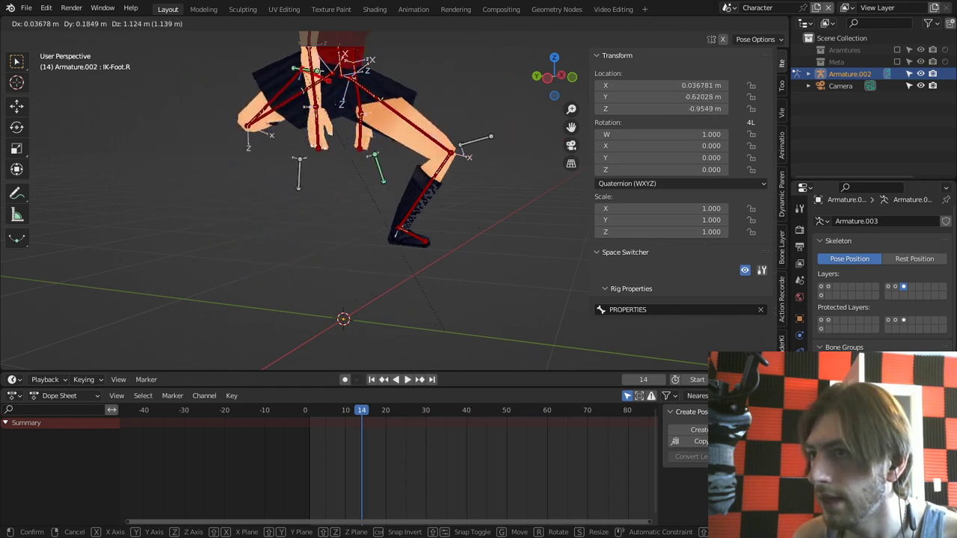
{"action": "right_click", "coordinate": [255, 149]}
Step: Move IK-Foot.R about 0.57 m backward and 0.59 m up, and rotate it about 86° to test the right leg
{"action": "middle_click_drag", "start_coordinate": [300, 209], "coordinate": [322, 194]}
{"action": "key", "text": "g"}
{"action": "left_click", "coordinate": [213, 171]}
{"action": "key", "text": "r"}
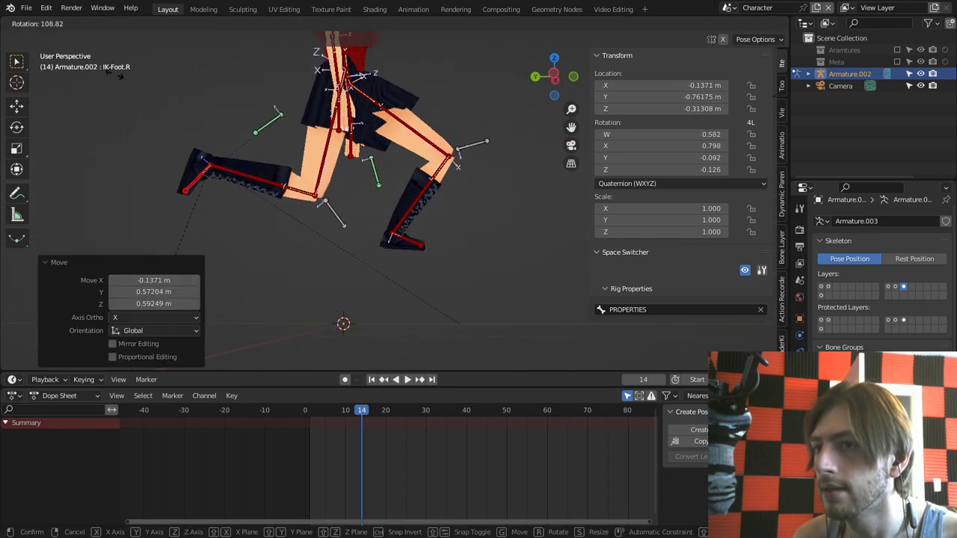
{"action": "left_click", "coordinate": [219, 84]}
{"action": "middle_click_drag", "start_coordinate": [219, 83], "coordinate": [187, 84]}
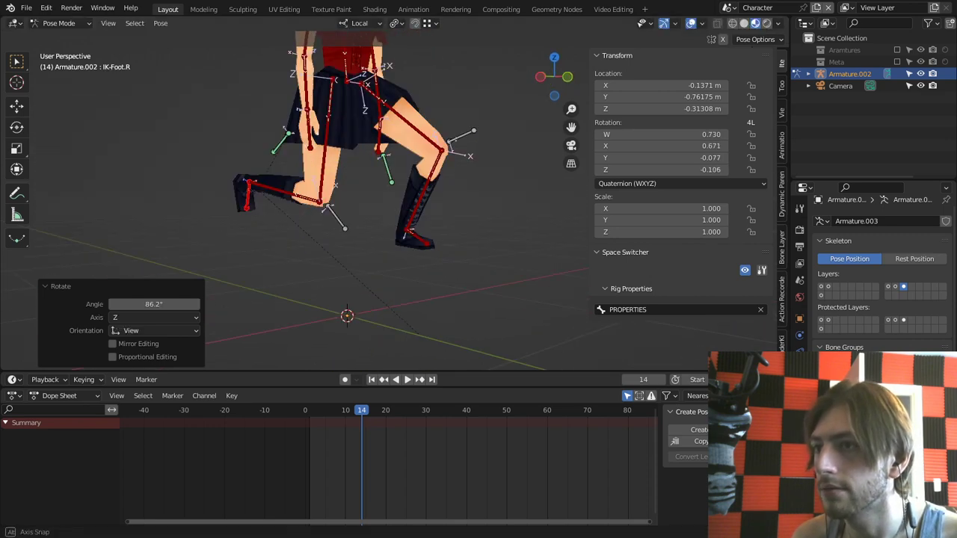
Step: Clear the location and rotation of all visible pose bones
{"action": "key", "text": "a"}
{"action": "key", "text": "alt+g"}
{"action": "key", "text": "alt+r"}
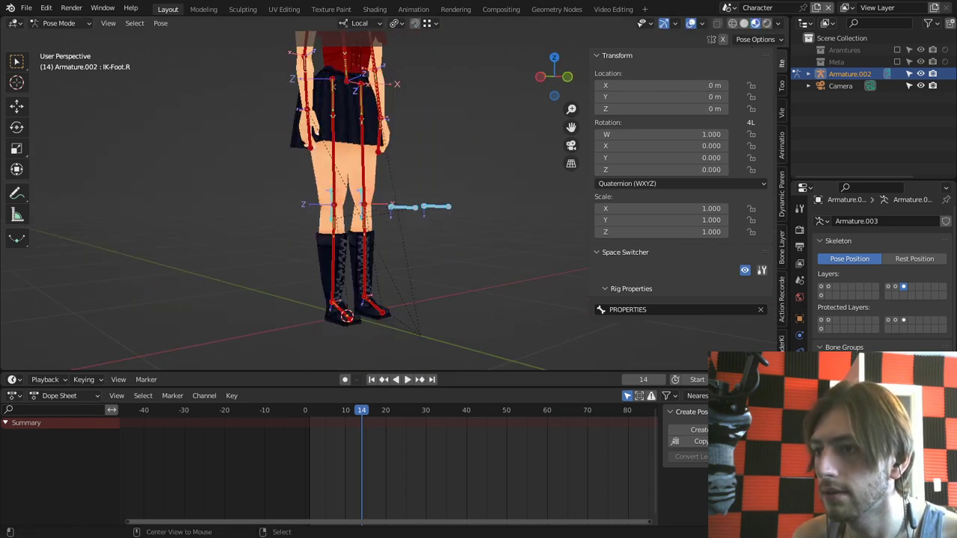
{"action": "left_click", "coordinate": [496, 287]}
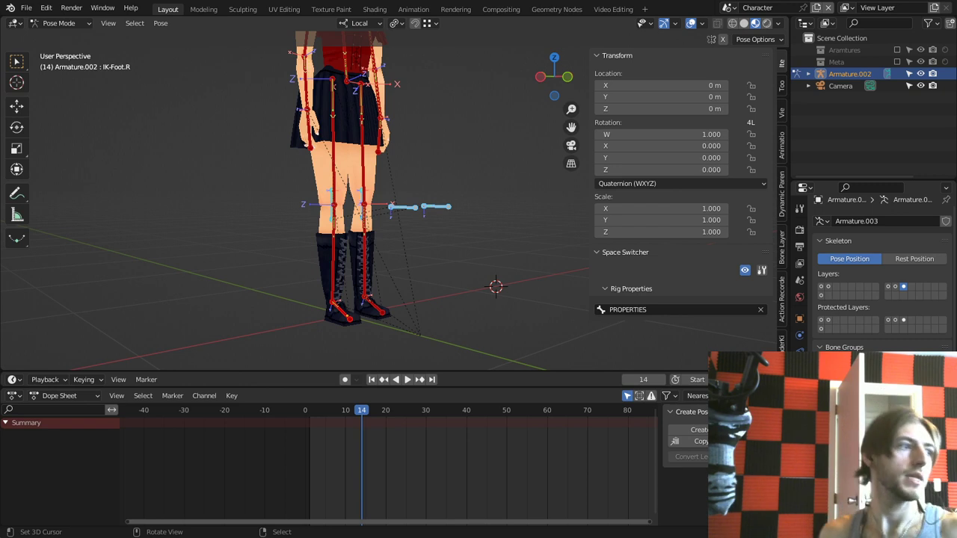
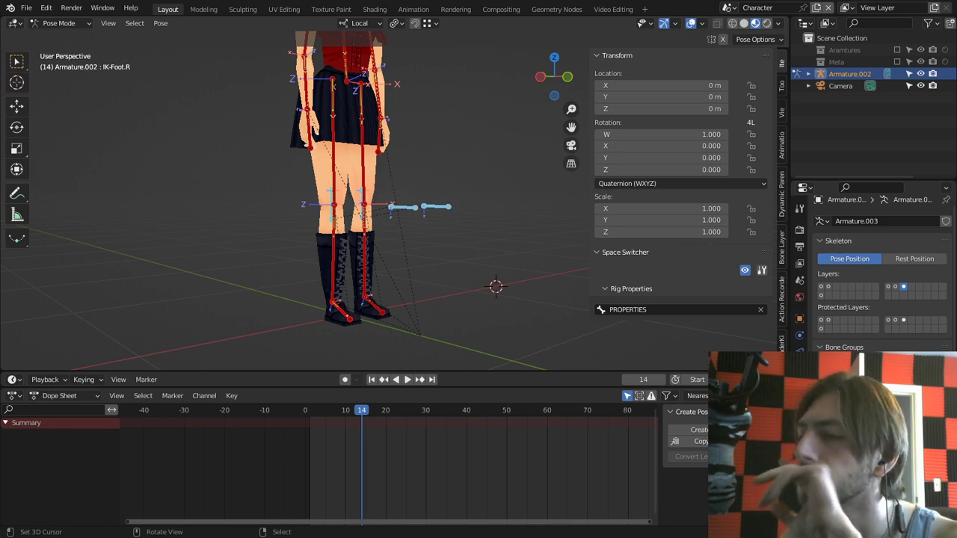
Step: Test the right arm's IK by moving IK-Hand.R, and cancel the move
{"action": "middle_click_drag", "start_coordinate": [389, 187], "coordinate": [403, 273], "text": "shift"}
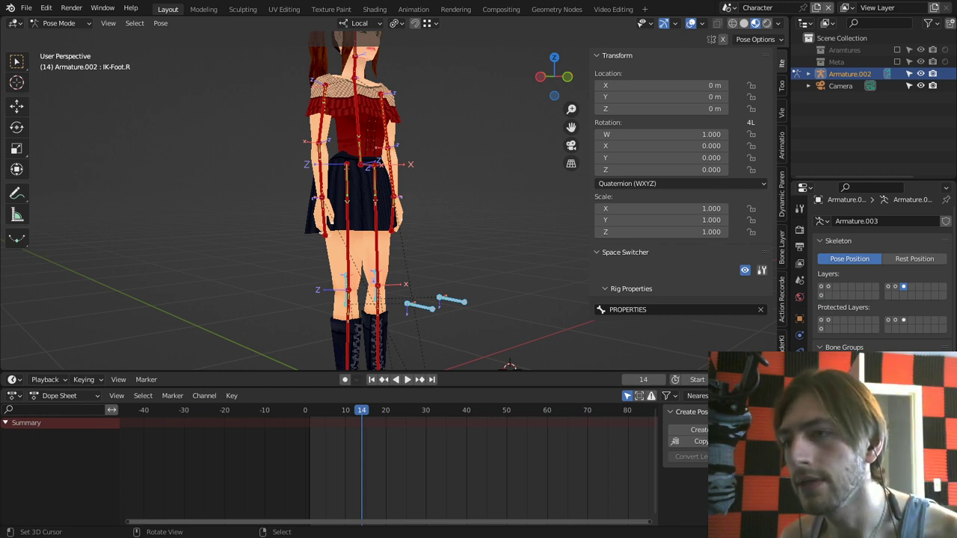
{"action": "left_click", "coordinate": [322, 198]}
{"action": "key", "text": "g"}
{"action": "right_click", "coordinate": [294, 91]}
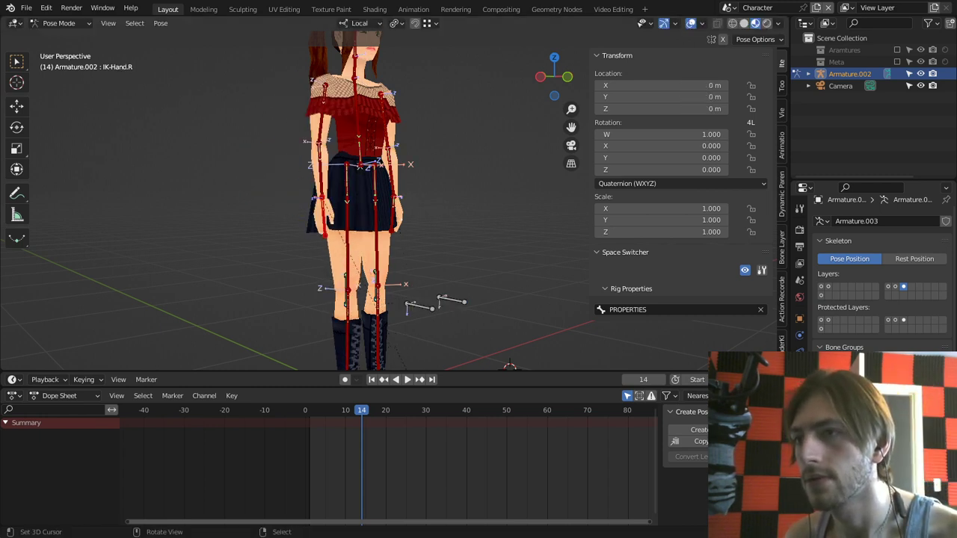
Step: Enter Edit Mode and check the IK arm bones around both elbows, ending with IK-UpperArm.L selected
{"action": "middle_click_drag", "start_coordinate": [295, 92], "coordinate": [318, 91]}
{"action": "key", "text": "Tab"}
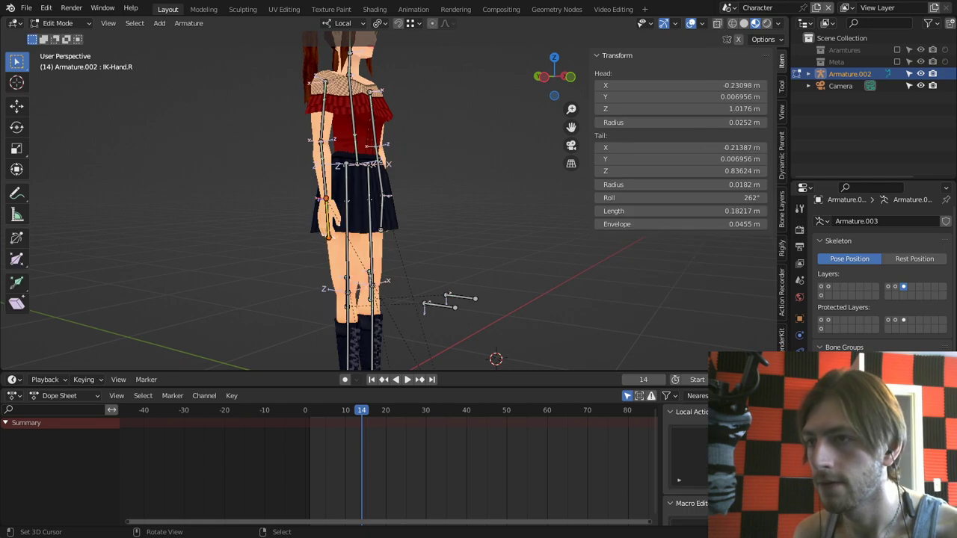
{"action": "right_click", "coordinate": [323, 109]}
{"action": "middle_click_drag", "start_coordinate": [323, 109], "coordinate": [160, 148]}
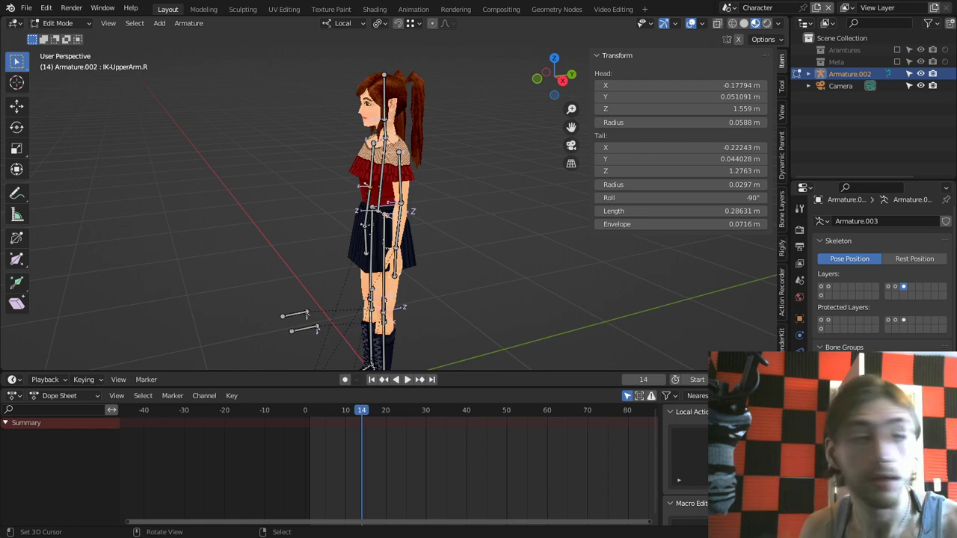
{"action": "scroll", "coordinate": [382, 217], "scroll_direction": "up", "scroll_amount": 2}
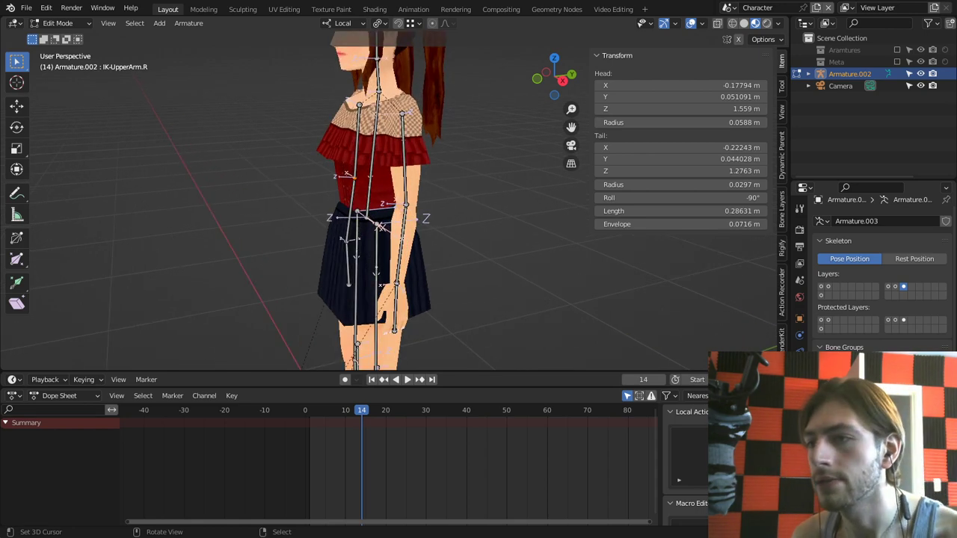
{"action": "right_click", "coordinate": [350, 210], "text": "shift"}
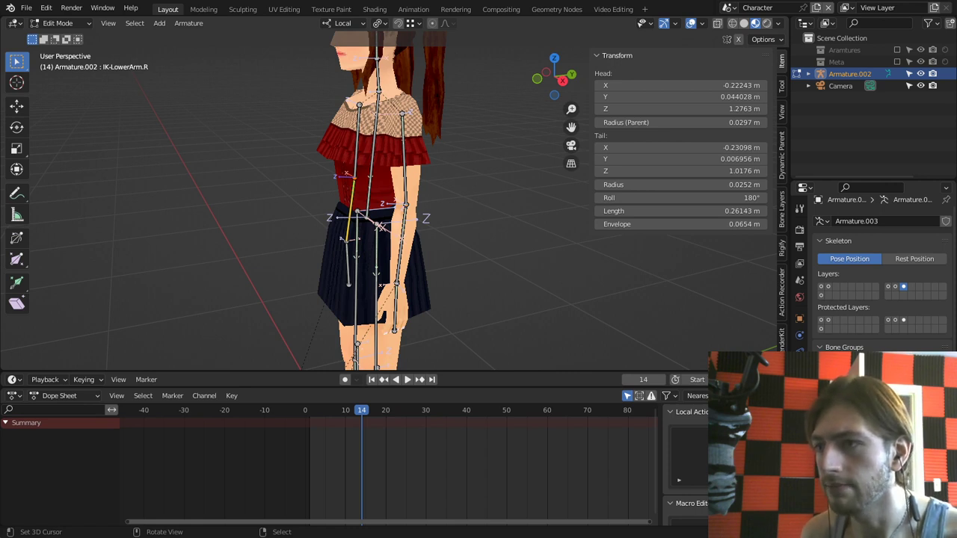
{"action": "right_click", "coordinate": [355, 177]}
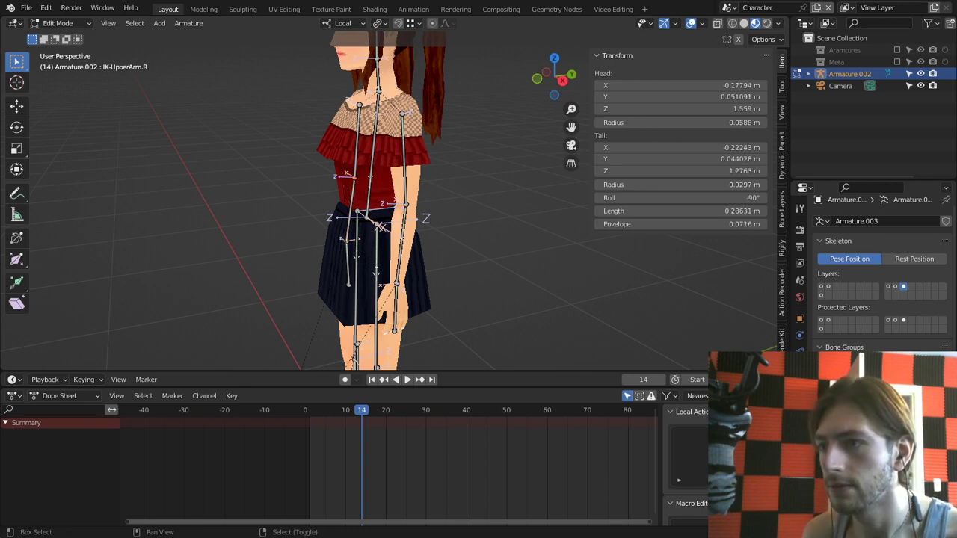
{"action": "right_click", "coordinate": [405, 160], "text": "shift"}
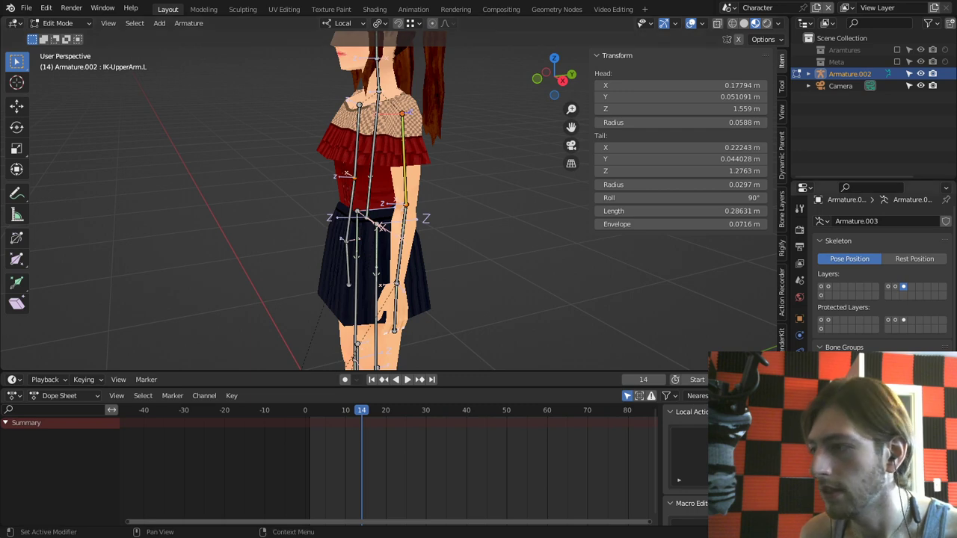
Step: Change the armature's bone display to octahedral shapes
{"action": "scroll", "coordinate": [879, 269], "scroll_direction": "down", "scroll_amount": 5}
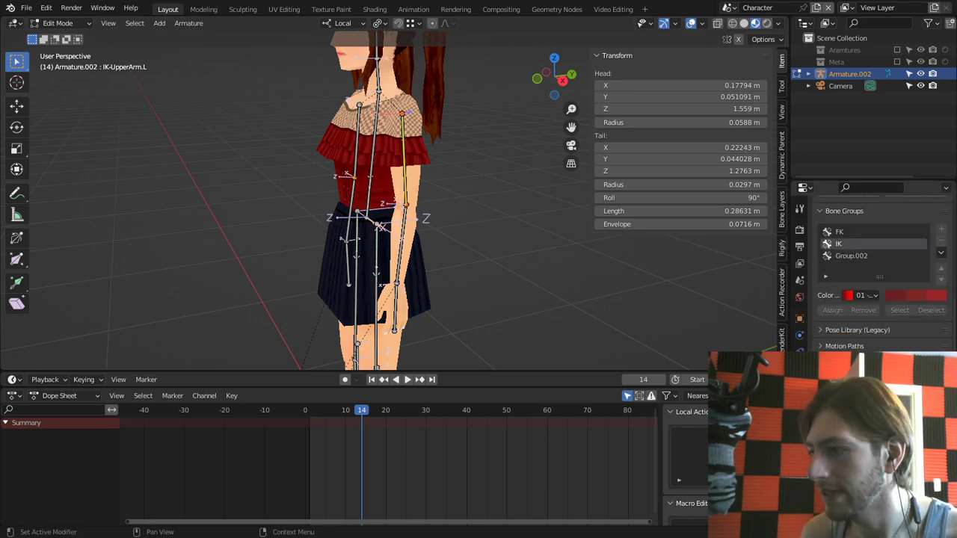
{"action": "left_click", "coordinate": [890, 433]}
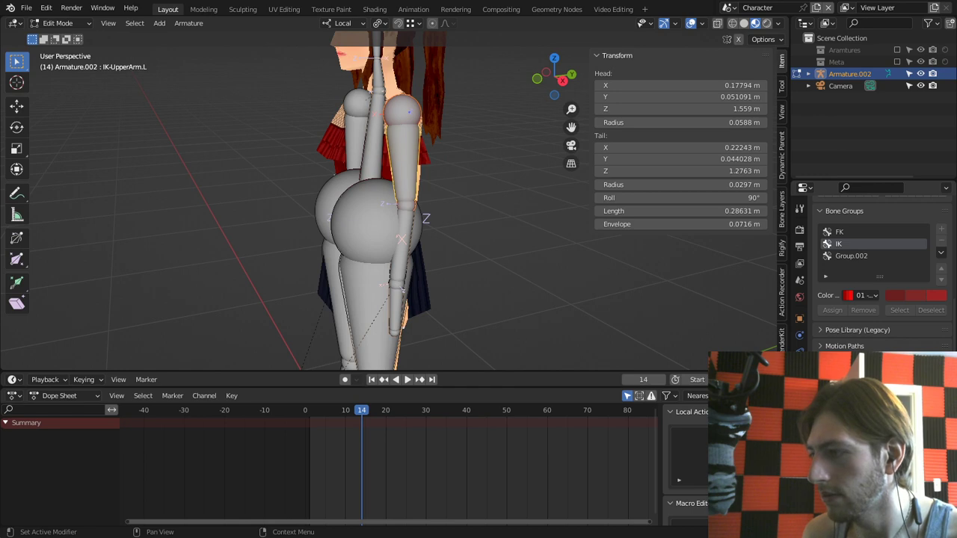
{"action": "left_click", "coordinate": [890, 434]}
Step: Extrude mirrored bones about 0.13 m backward along the Y axis from the elbows of both IK arms
{"action": "middle_click_drag", "start_coordinate": [449, 247], "coordinate": [486, 245]}
{"action": "scroll", "coordinate": [479, 245], "scroll_direction": "up", "scroll_amount": 2}
{"action": "key", "text": "alt+a"}
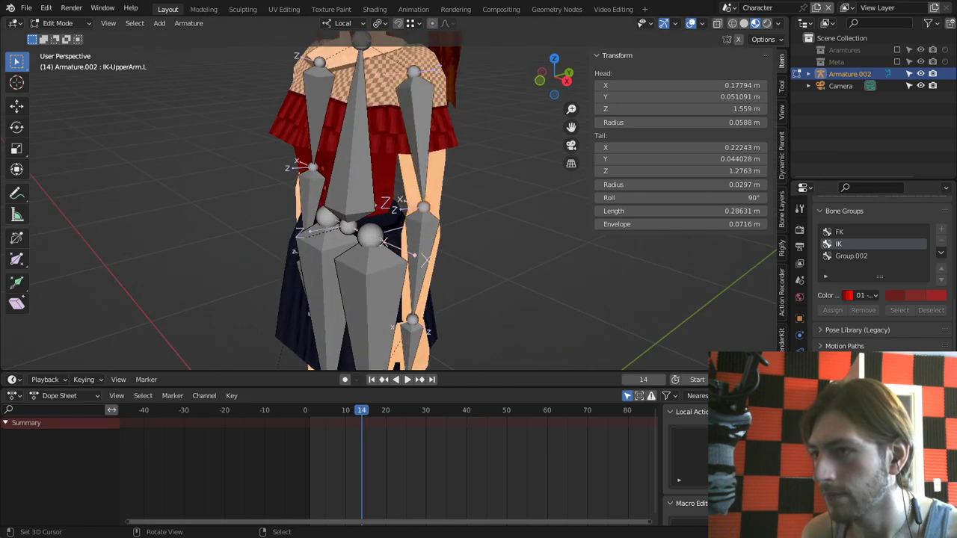
{"action": "key", "text": "e"}
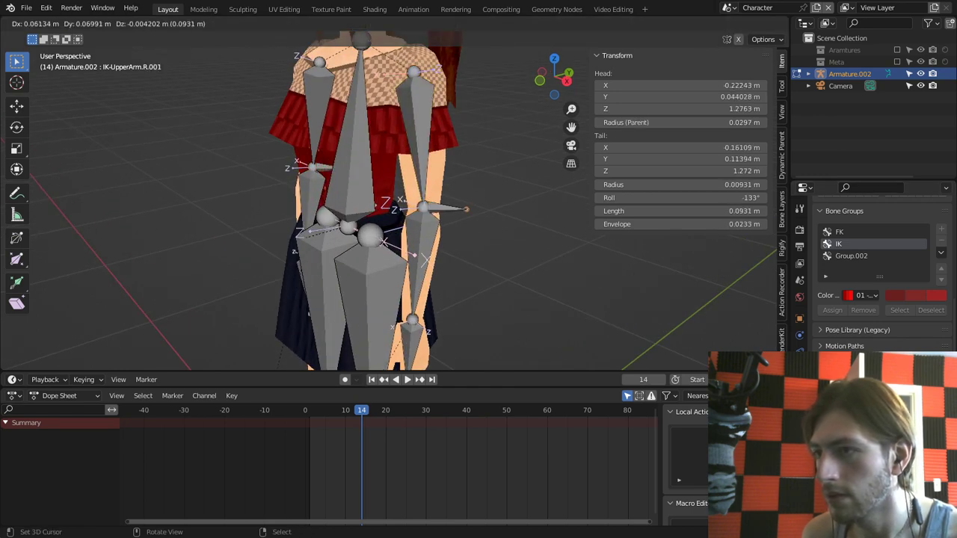
{"action": "key", "text": "y"}
{"action": "key", "text": "Return"}
{"action": "left_click", "coordinate": [446, 202]}
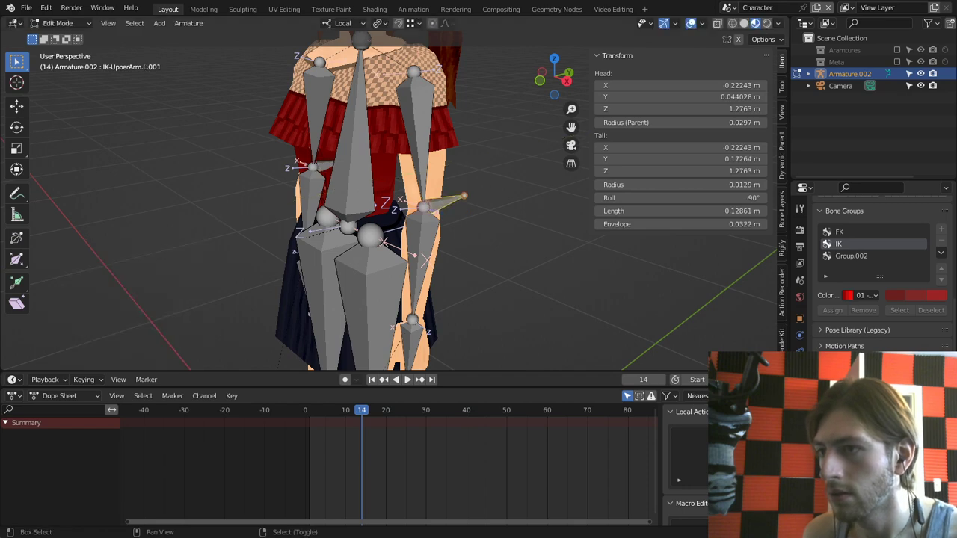
Step: Move both elbow pole bones about 0.25 m backward along the Y axis, leaving the left one selected
{"action": "key", "text": "ctrl+shift+m"}
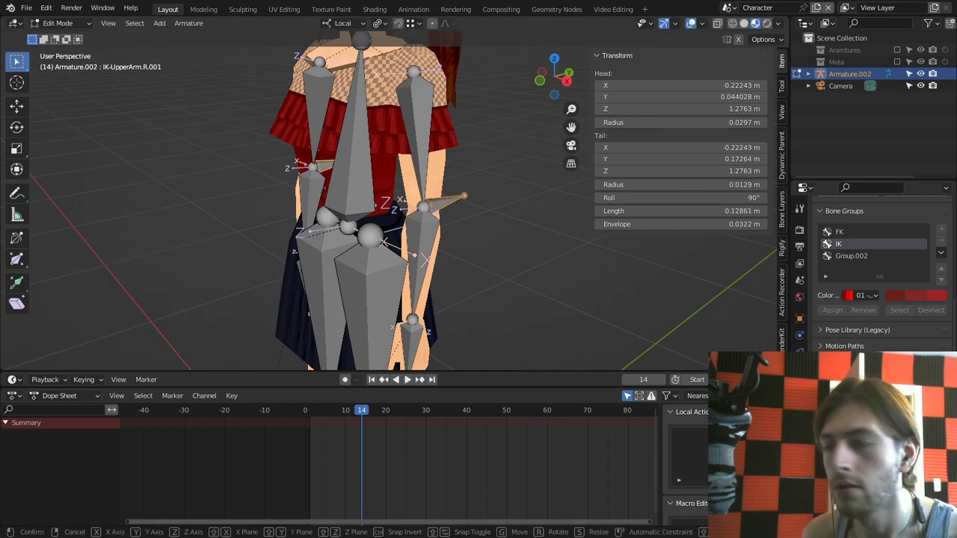
{"action": "key", "text": "g"}
{"action": "key", "text": "y"}
{"action": "key", "text": "Return"}
{"action": "key", "text": "ctrl+shift+m"}
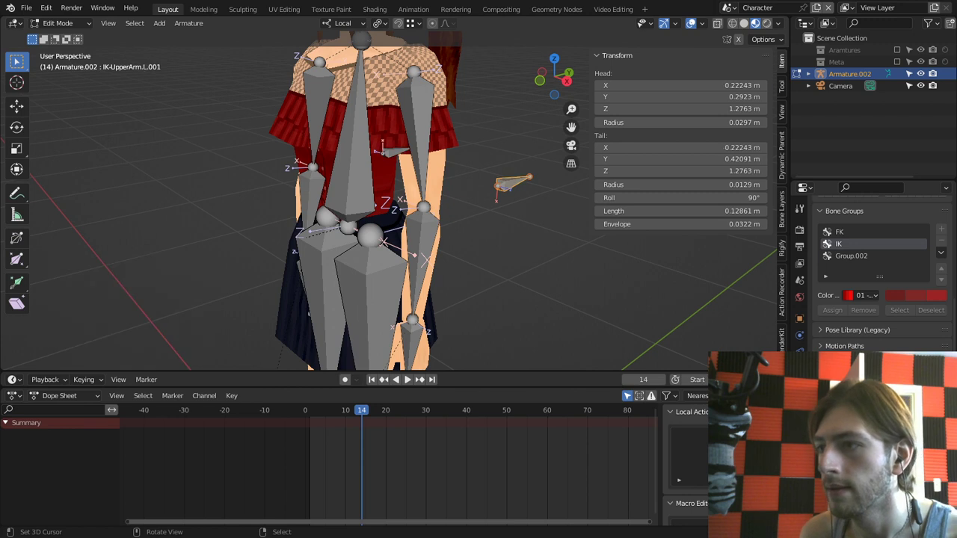
Step: Rename the left elbow pole bone as IKPole-UpperArm.L
{"action": "key", "text": "F2"}
{"action": "key", "text": "Home"}
{"action": "key", "text": "Right"}
{"action": "key", "text": "Right"}
{"action": "type", "text": "Pole"}
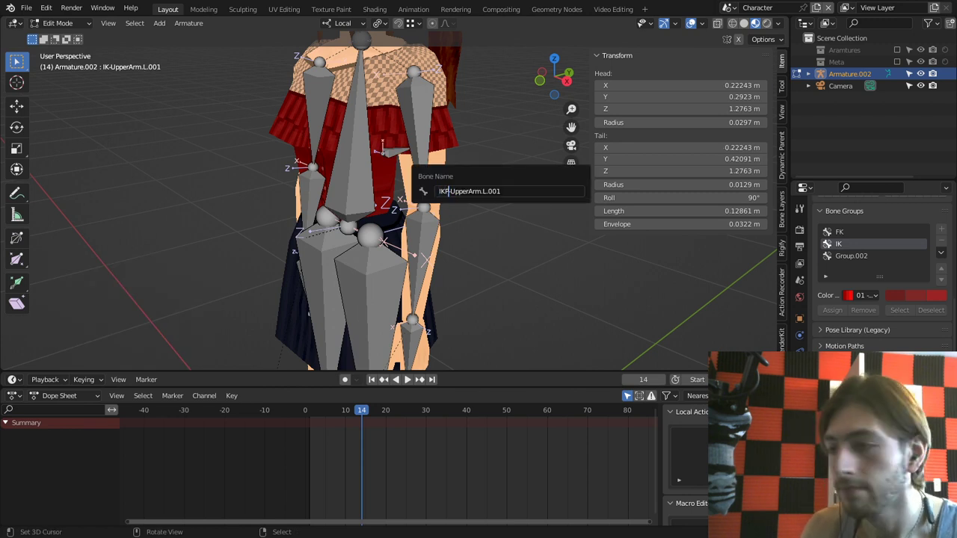
{"action": "key", "text": "End"}
{"action": "key", "text": "shift+Left"}
{"action": "key", "text": "shift+Left"}
{"action": "key", "text": "shift+Left"}
{"action": "key", "text": "shift+Left"}
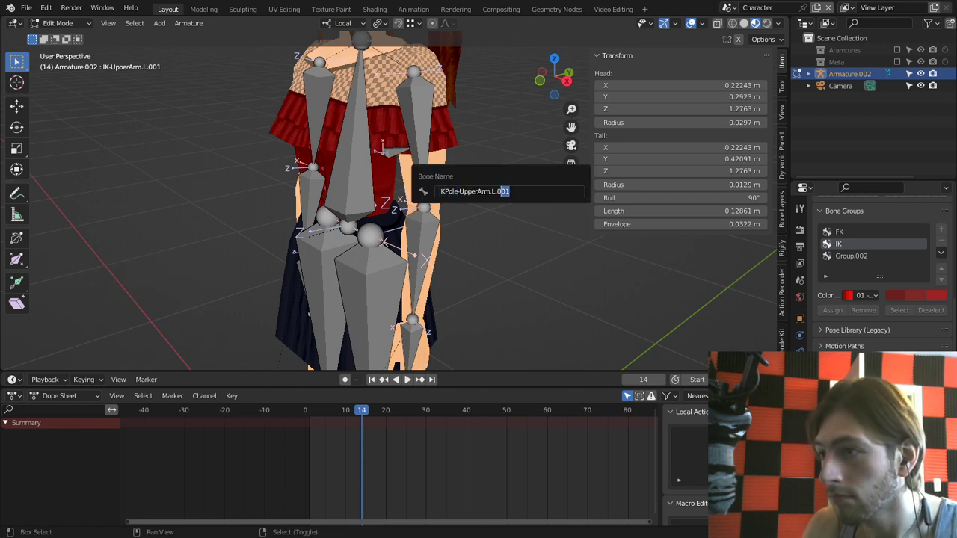
{"action": "key", "text": "BackSpace"}
{"action": "key", "text": "Return"}
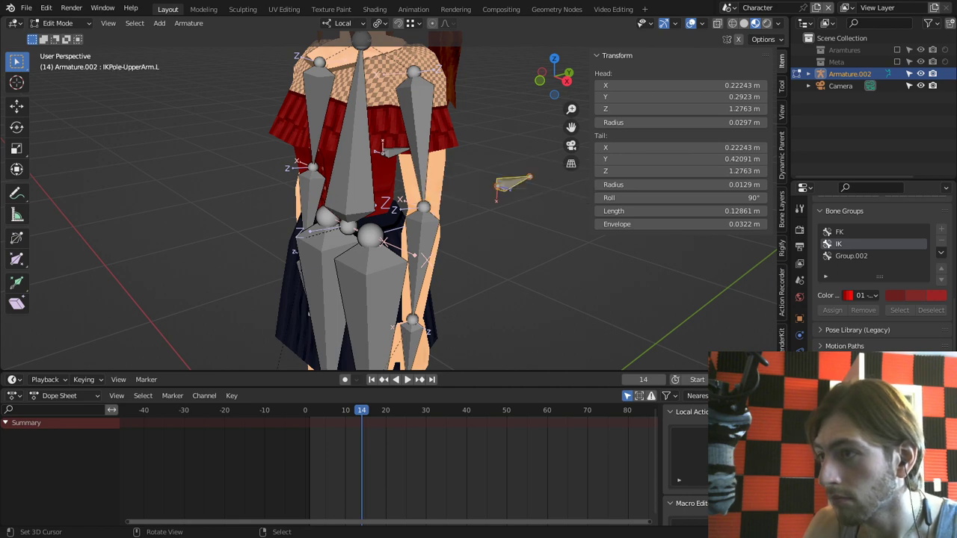
Step: Fill a bone between the left IK arm's shoulder and wrist joints
{"action": "key", "text": "alt+a"}
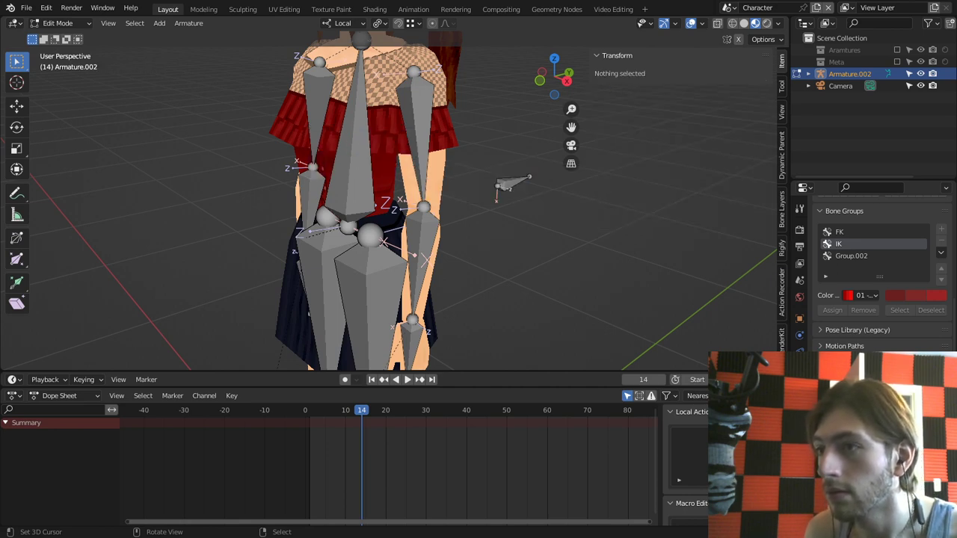
{"action": "mouse_move", "coordinate": [449, 217]}
{"action": "middle_mouse_down"}
{"action": "mouse_move", "coordinate": [498, 215]}
{"action": "mouse_move", "coordinate": [458, 226]}
{"action": "middle_mouse_up"}
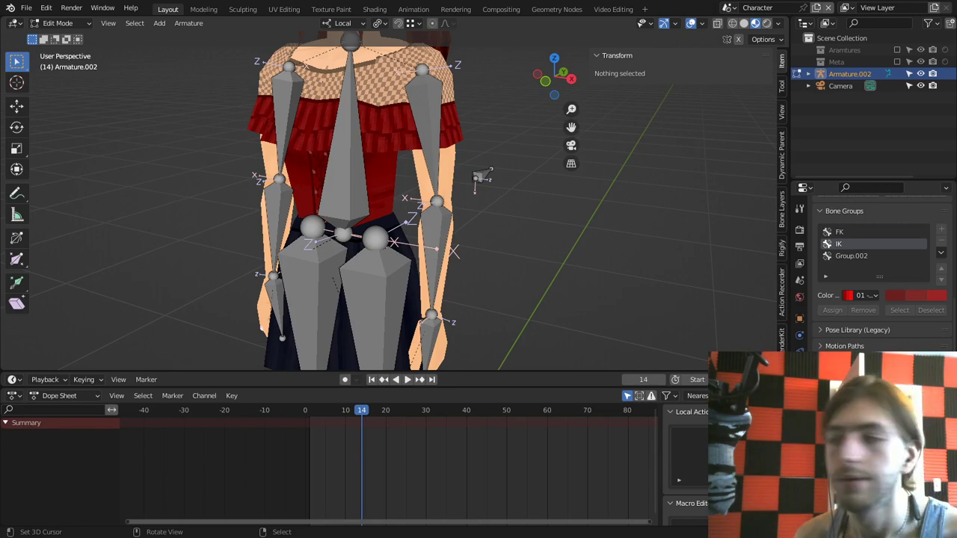
{"action": "middle_click_drag", "start_coordinate": [458, 226], "coordinate": [486, 221]}
{"action": "right_click", "coordinate": [415, 152]}
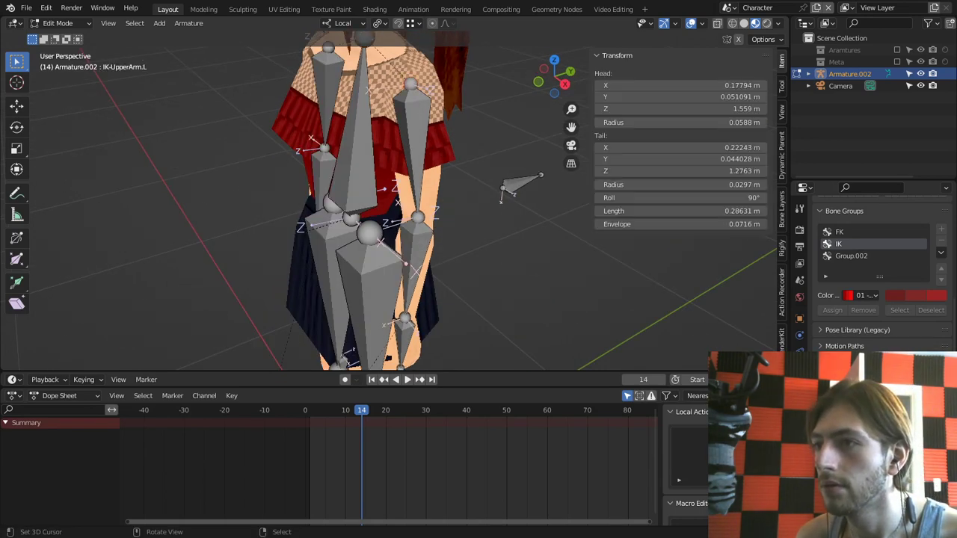
{"action": "middle_click_drag", "start_coordinate": [415, 152], "coordinate": [433, 118], "text": "shift"}
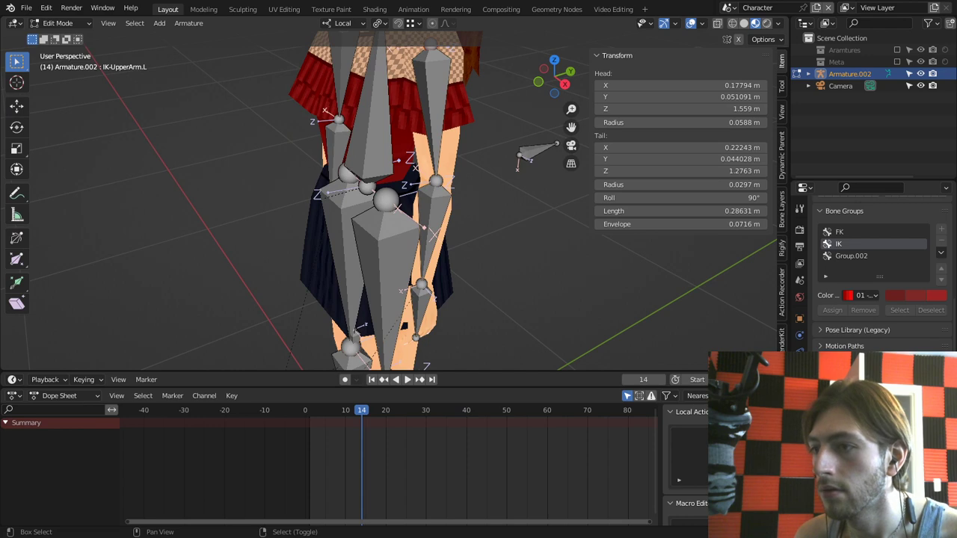
{"action": "right_click", "coordinate": [421, 284], "text": "shift"}
{"action": "key", "text": "f"}
{"action": "middle_click_drag", "start_coordinate": [422, 284], "coordinate": [432, 284]}
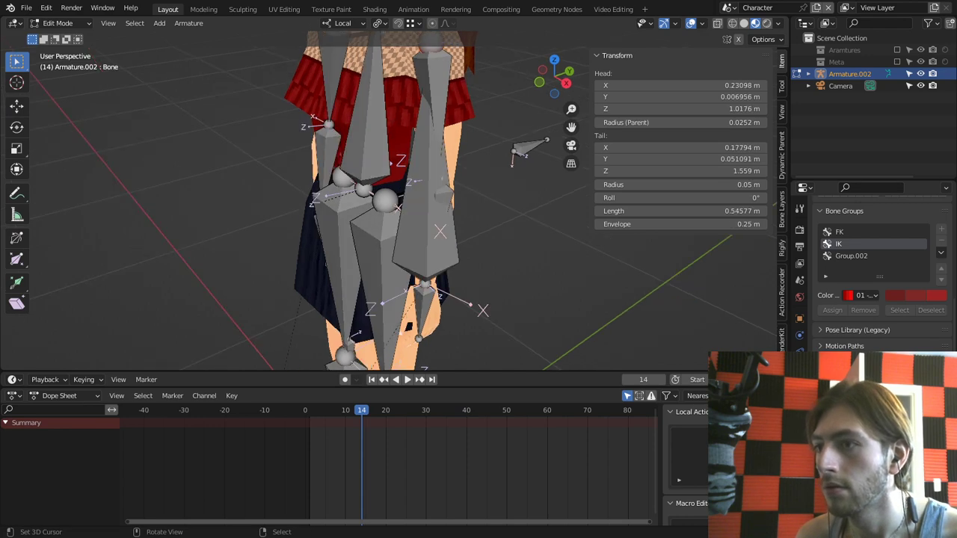
Step: Switch the shoulder-to-wrist bone's direction so it starts at the shoulder, and subdivide it with one cut
{"action": "right_click", "coordinate": [427, 228]}
{"action": "right_click", "coordinate": [381, 216]}
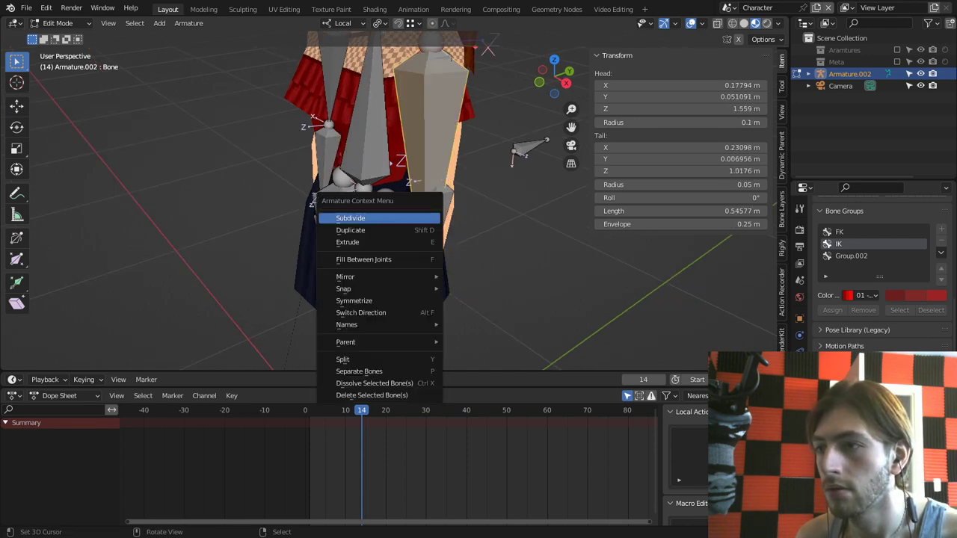
{"action": "left_click", "coordinate": [381, 217]}
{"action": "middle_click_drag", "start_coordinate": [404, 206], "coordinate": [371, 196]}
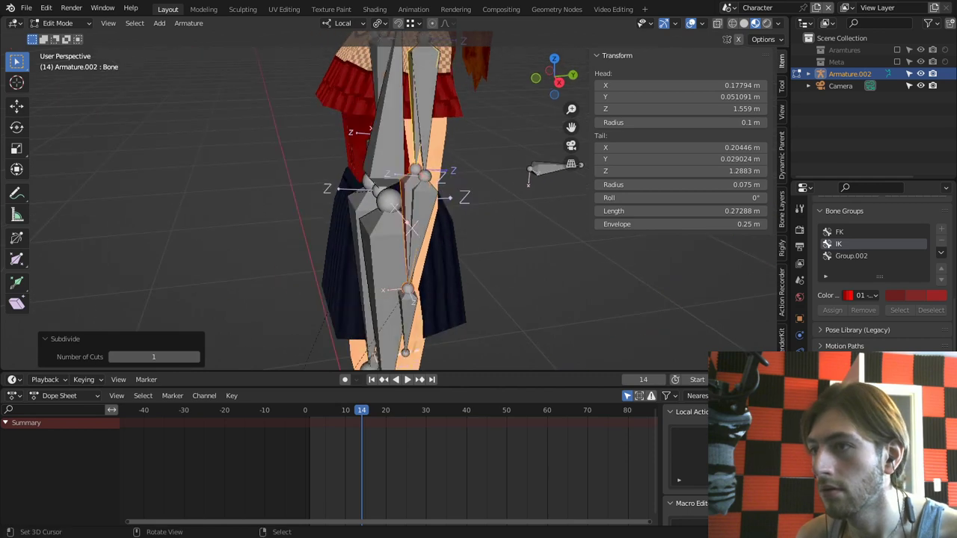
Step: Delete the upper half of the subdivided bone on the left arm
{"action": "middle_click_drag", "start_coordinate": [404, 168], "coordinate": [427, 169]}
{"action": "right_click", "coordinate": [433, 105]}
{"action": "right_click", "coordinate": [418, 137]}
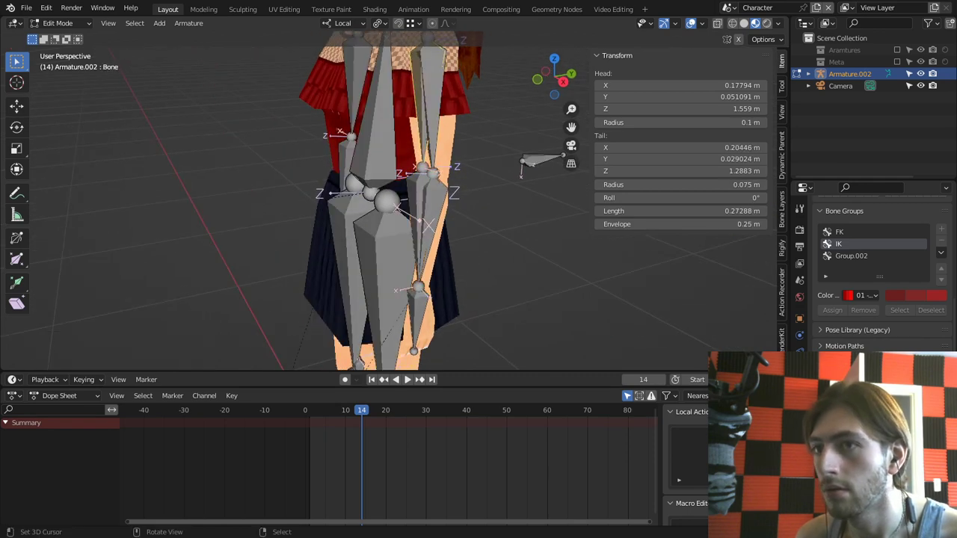
{"action": "left_click", "coordinate": [418, 137]}
{"action": "key", "text": "x"}
{"action": "left_click", "coordinate": [417, 138]}
Step: Scale the remaining lower half down by a factor of about 0.345, making a helper bone beside the left elbow
{"action": "right_click", "coordinate": [413, 208]}
{"action": "key", "text": "s"}
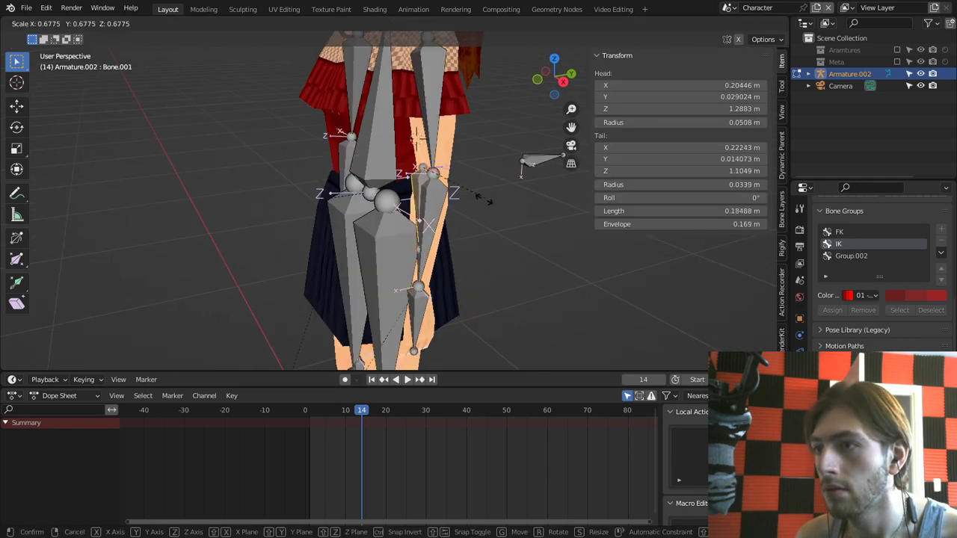
{"action": "left_click", "coordinate": [426, 191]}
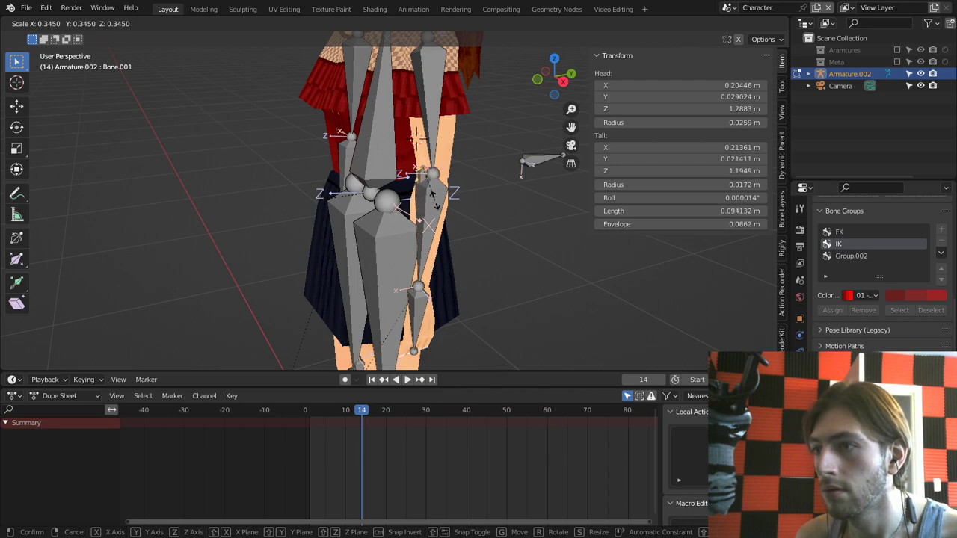
Step: In Pose Mode, give the helper bone a Copy Location constraint targeting IK-UpperArm.L, and hide the upper arm bone
{"action": "key", "text": "ctrl+Tab"}
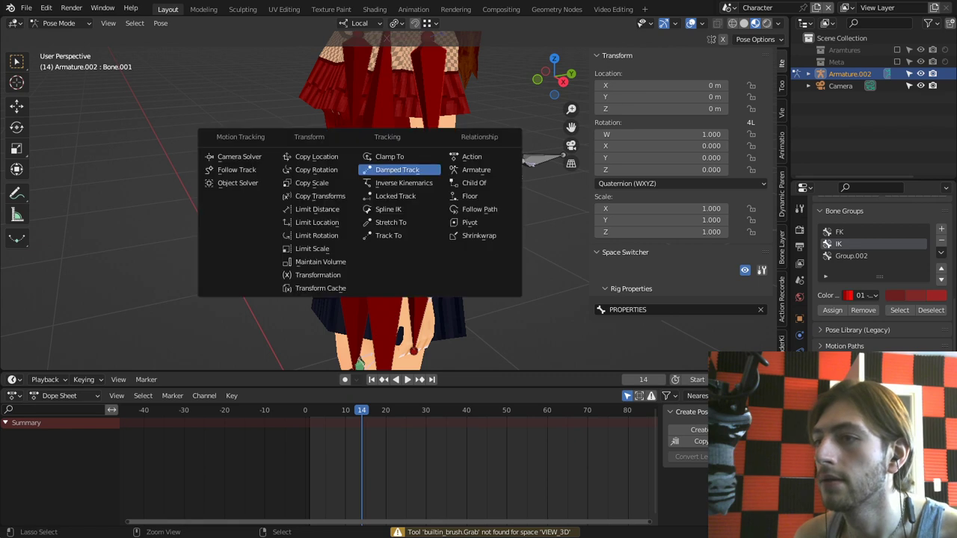
{"action": "key", "text": "shift+ctrl+c"}
{"action": "left_click", "coordinate": [316, 157]}
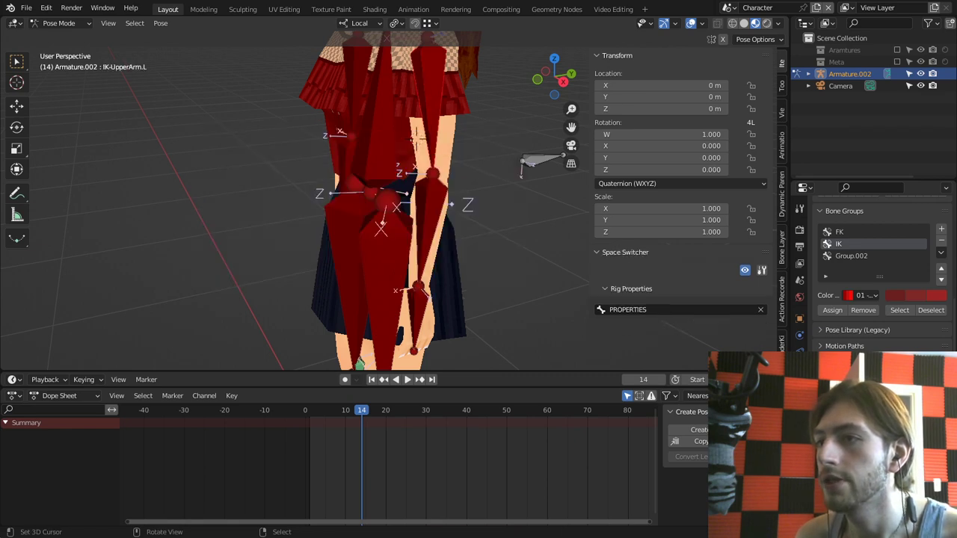
{"action": "key", "text": "h"}
Step: Add a second Copy Location constraint to the helper bone, targeting IK-LowerArm.L
{"action": "right_click", "coordinate": [427, 63]}
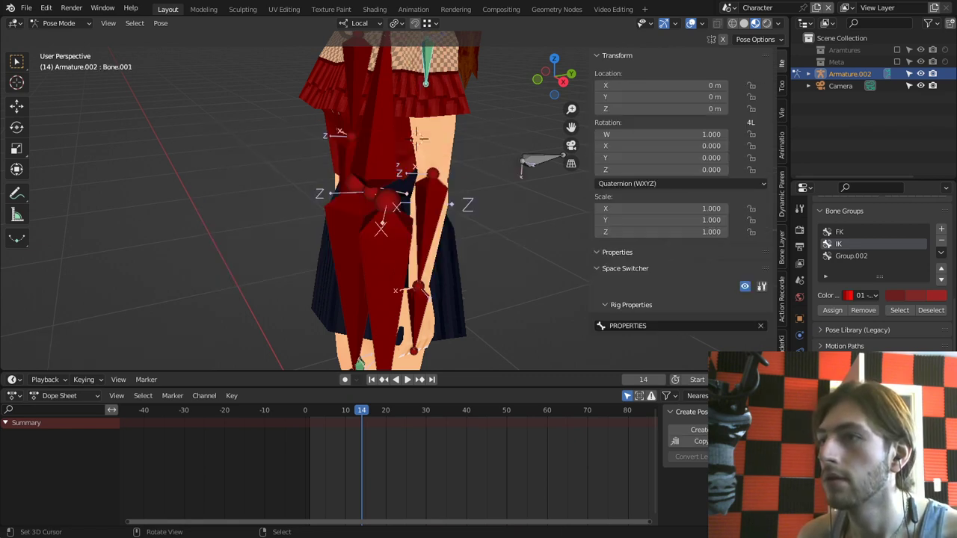
{"action": "right_click", "coordinate": [430, 188], "text": "shift"}
{"action": "key", "text": "ctrl+shift+c"}
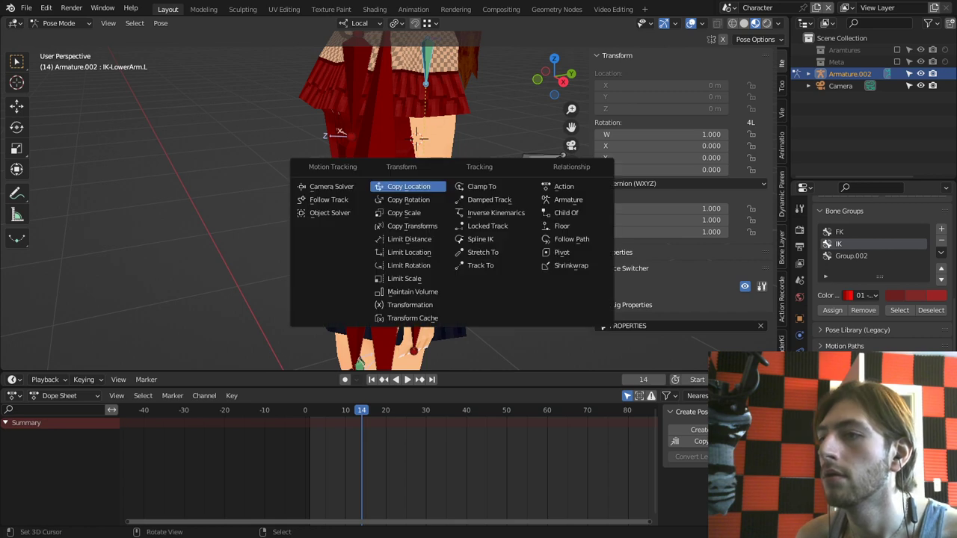
{"action": "left_click", "coordinate": [421, 187]}
{"action": "right_click", "coordinate": [422, 78], "text": "shift"}
{"action": "key", "text": "ctrl+shift+c"}
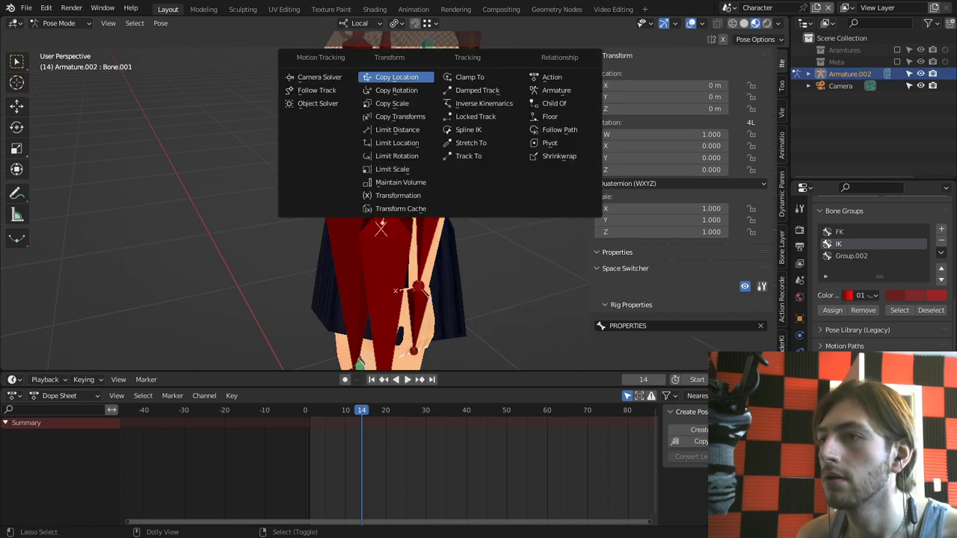
{"action": "left_click", "coordinate": [422, 78]}
Step: Try rotating IK-LowerArm.L, cancel the rotation, and hide the bone
{"action": "right_click", "coordinate": [429, 188]}
{"action": "key", "text": "r"}
{"action": "right_click", "coordinate": [420, 140]}
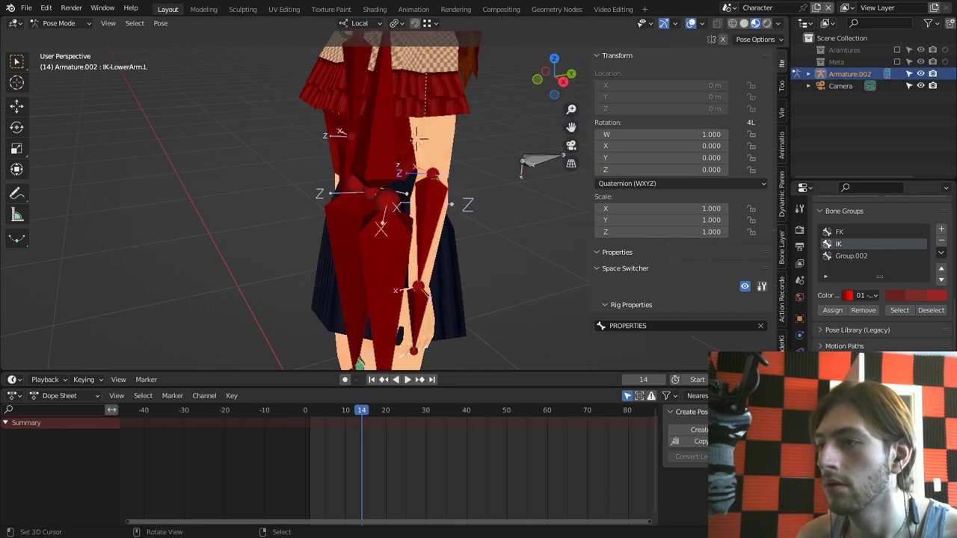
{"action": "key", "text": "h"}
Step: Adjust the helper bone's Copy Location constraints so it sits midway between the left shoulder and wrist
{"action": "right_click", "coordinate": [432, 192]}
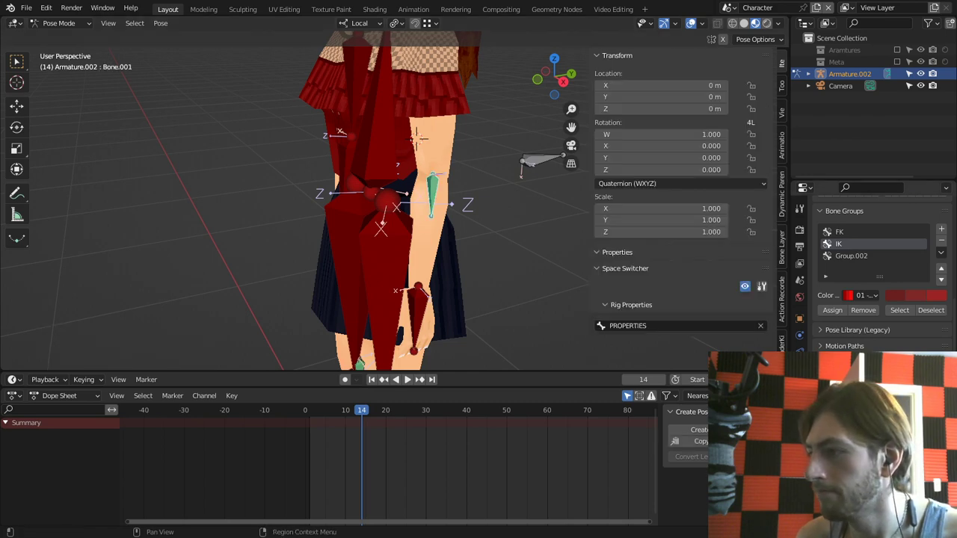
{"action": "left_click", "coordinate": [799, 402]}
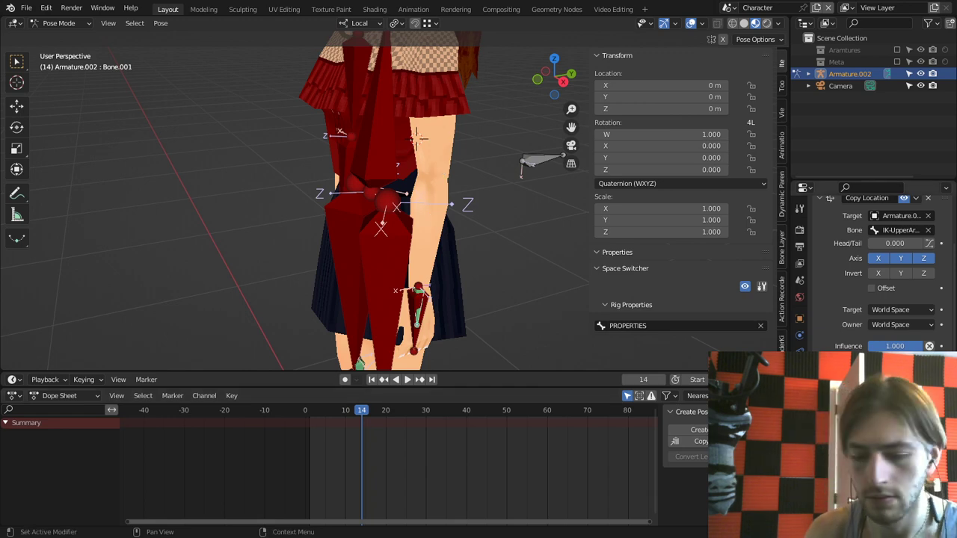
{"action": "key", "text": "ctrl+z"}
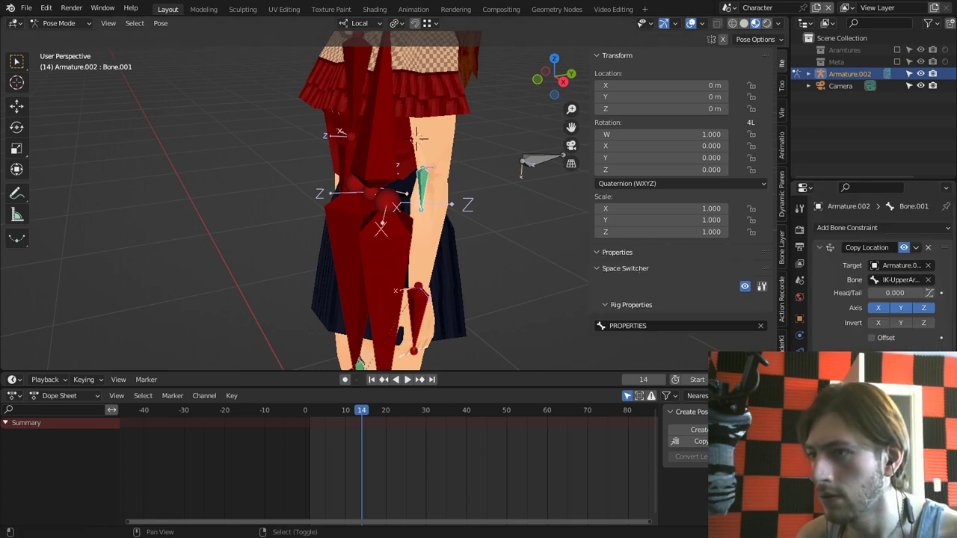
{"action": "key", "text": "shift+ctrl+c"}
{"action": "left_click", "coordinate": [471, 206]}
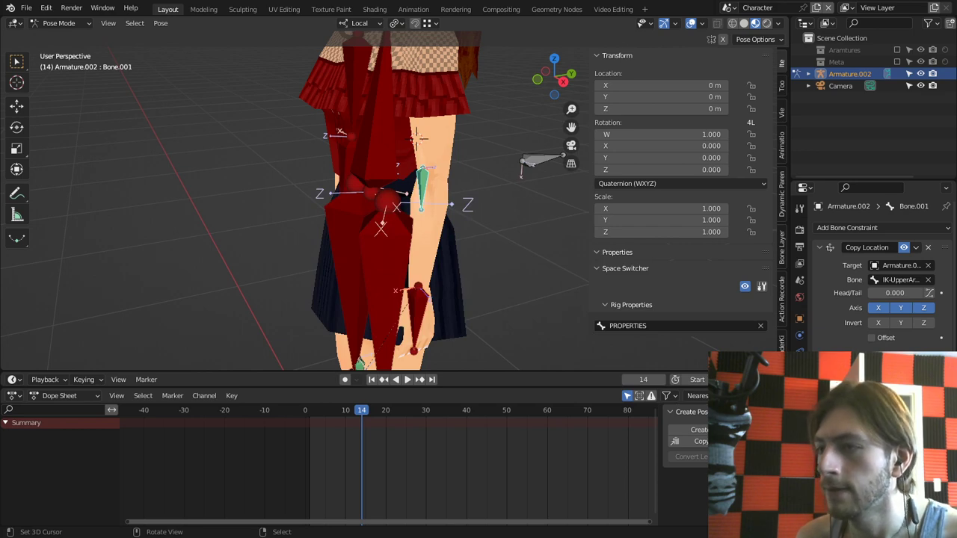
Step: In Edit Mode, parent IKPole-UpperArm.L to the helper bone with Keep Offset
{"action": "key", "text": "Tab"}
{"action": "left_click", "coordinate": [543, 159]}
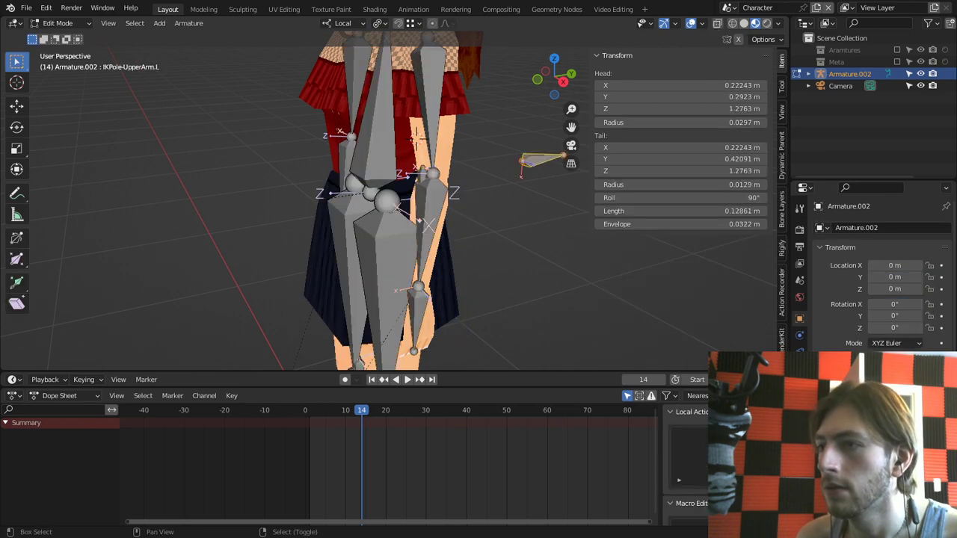
{"action": "right_click", "coordinate": [422, 173], "text": "shift"}
{"action": "key", "text": "ctrl+p"}
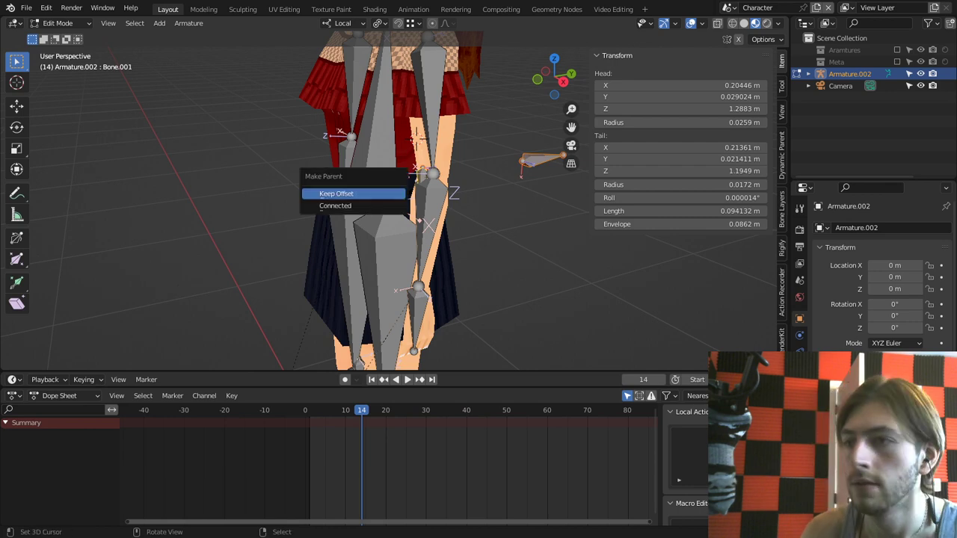
{"action": "left_click", "coordinate": [386, 193]}
{"action": "middle_click_drag", "start_coordinate": [389, 196], "coordinate": [414, 210]}
{"action": "scroll", "coordinate": [415, 210], "scroll_direction": "down", "scroll_amount": 1}
Step: Return to Pose Mode, reveal the hidden left IK arm bones, and check IK-LowerArm.L and IKPole-UpperArm.L
{"action": "key", "text": "Tab"}
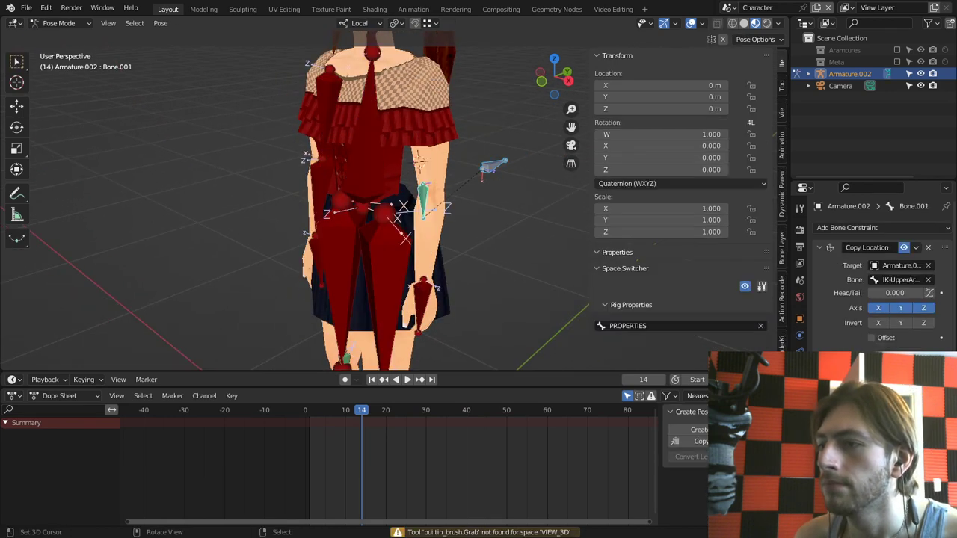
{"action": "right_click", "coordinate": [423, 300]}
{"action": "left_click", "coordinate": [430, 224], "text": "shift"}
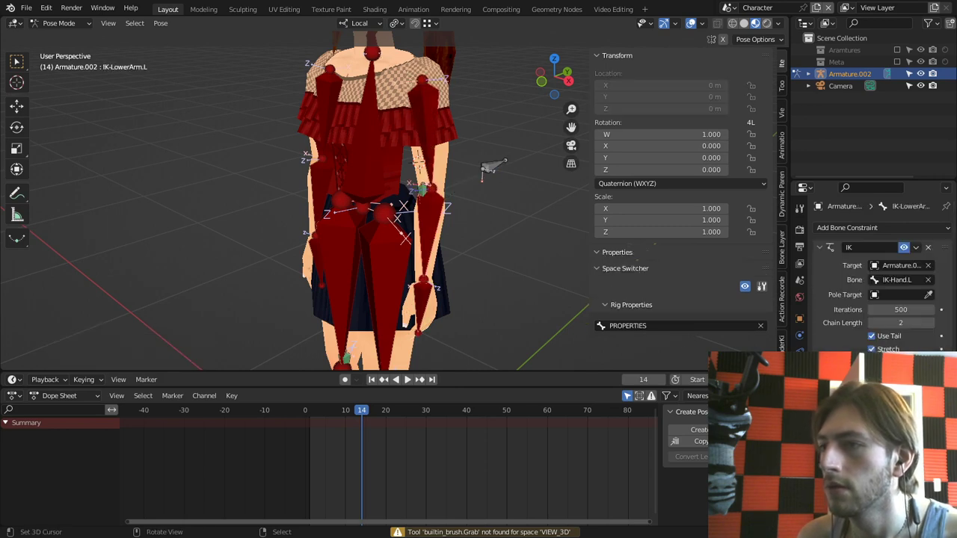
{"action": "left_click", "coordinate": [486, 168]}
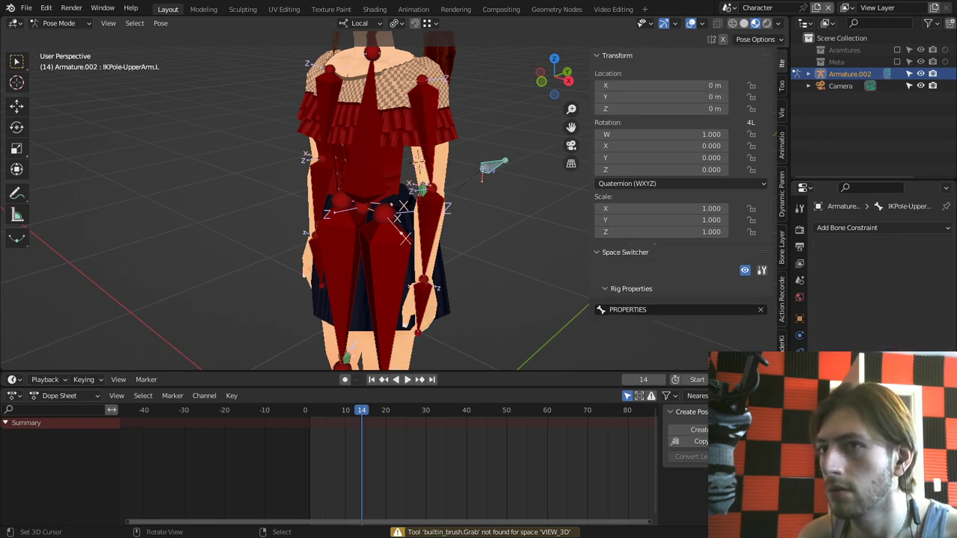
Step: Rename the helper bone beside the left elbow as IKRotator-Arm.L
{"action": "right_click", "coordinate": [424, 190]}
{"action": "key", "text": "F2"}
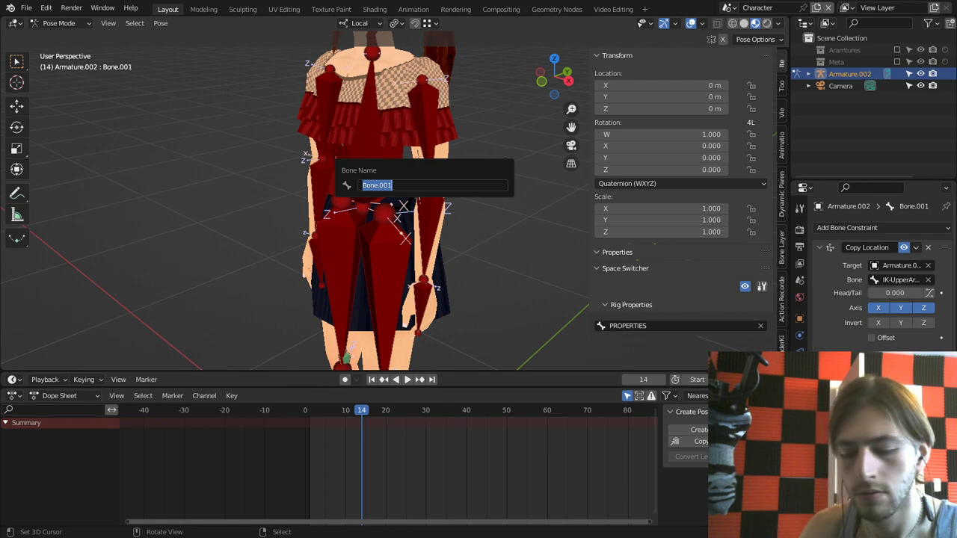
{"action": "type", "text": "IKR"}
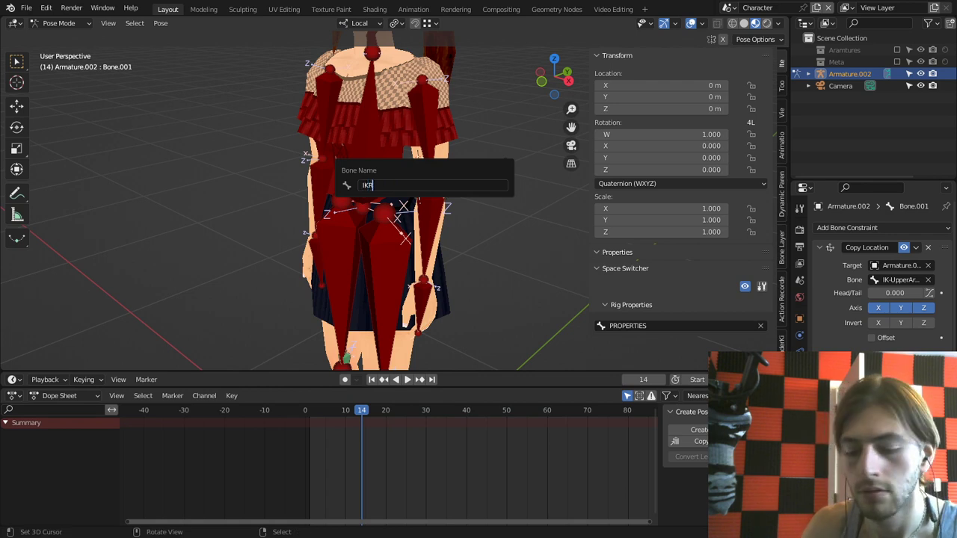
{"action": "type", "text": "otator.L"}
{"action": "key", "text": "BackSpace"}
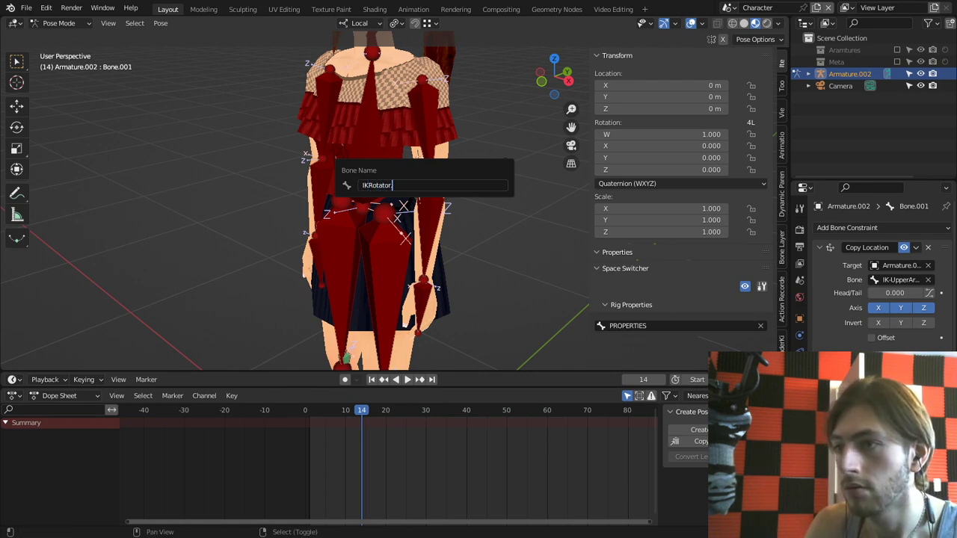
{"action": "type", "text": "Arm.L"}
{"action": "key", "text": "Left"}
{"action": "key", "text": "Left"}
{"action": "key", "text": "Left"}
{"action": "key", "text": "Left"}
{"action": "key", "text": "Left"}
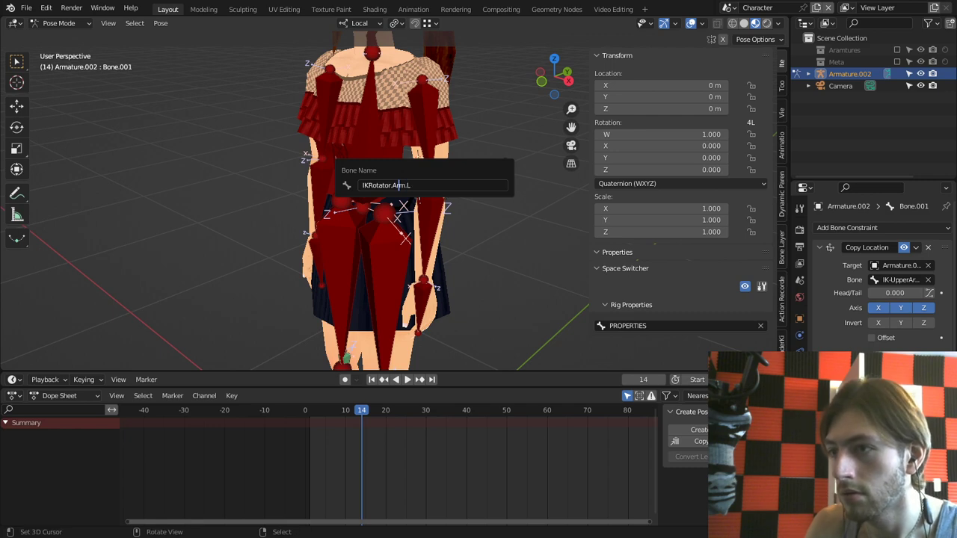
{"action": "key", "text": "BackSpace"}
{"action": "type", "text": "-"}
{"action": "key", "text": "Return"}
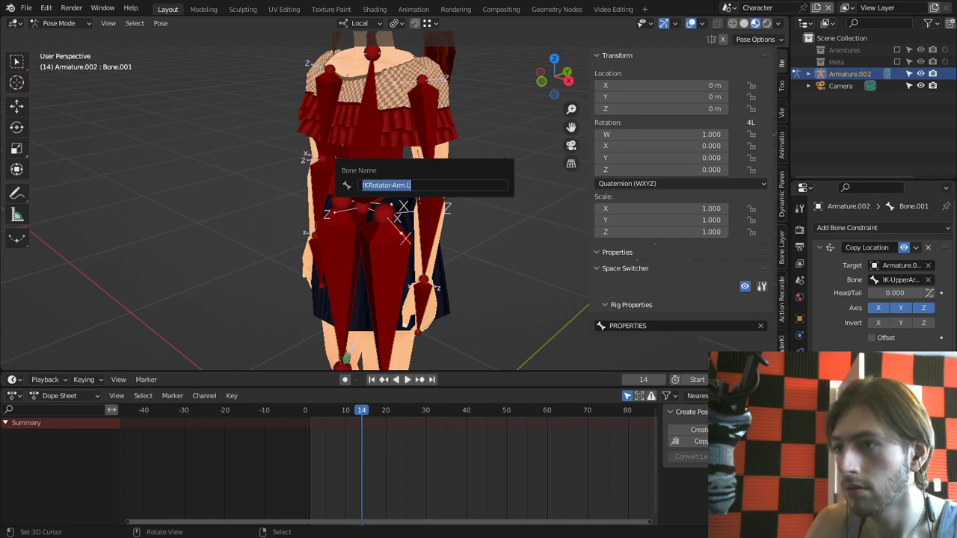
{"action": "left_click", "coordinate": [492, 166]}
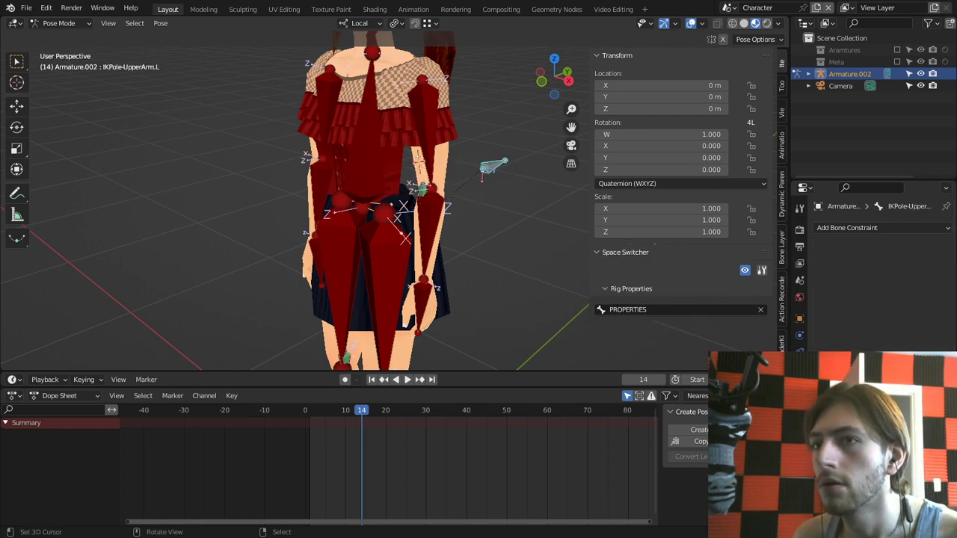
{"action": "key", "text": "Tab"}
{"action": "key", "text": "Tab"}
{"action": "left_click", "coordinate": [421, 305]}
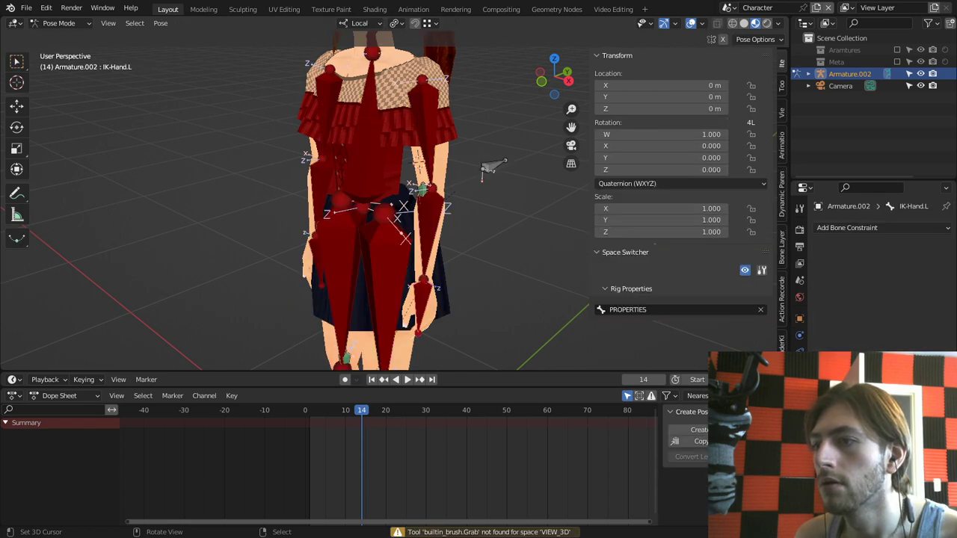
{"action": "key", "text": "g"}
{"action": "key", "text": "Escape"}
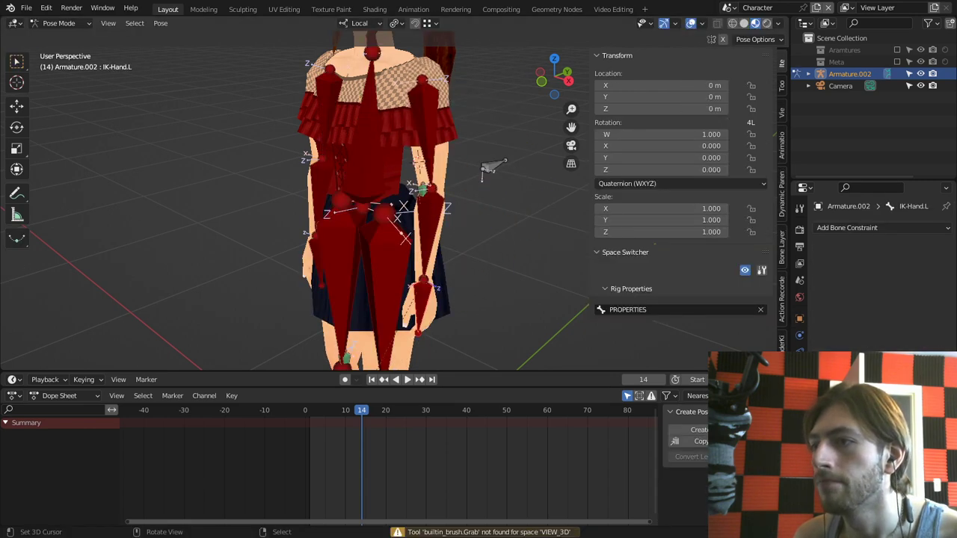
Step: Set the pole target of IK-LowerArm.L's IK constraint to the armature's IKPole-UpperArm.L bone
{"action": "left_click", "coordinate": [430, 233]}
{"action": "left_click", "coordinate": [929, 295]}
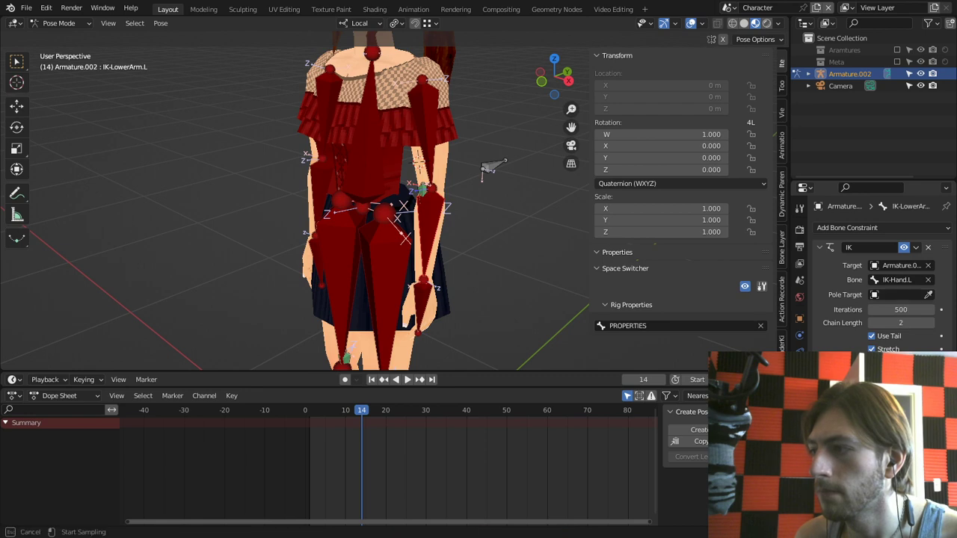
{"action": "left_click", "coordinate": [488, 168]}
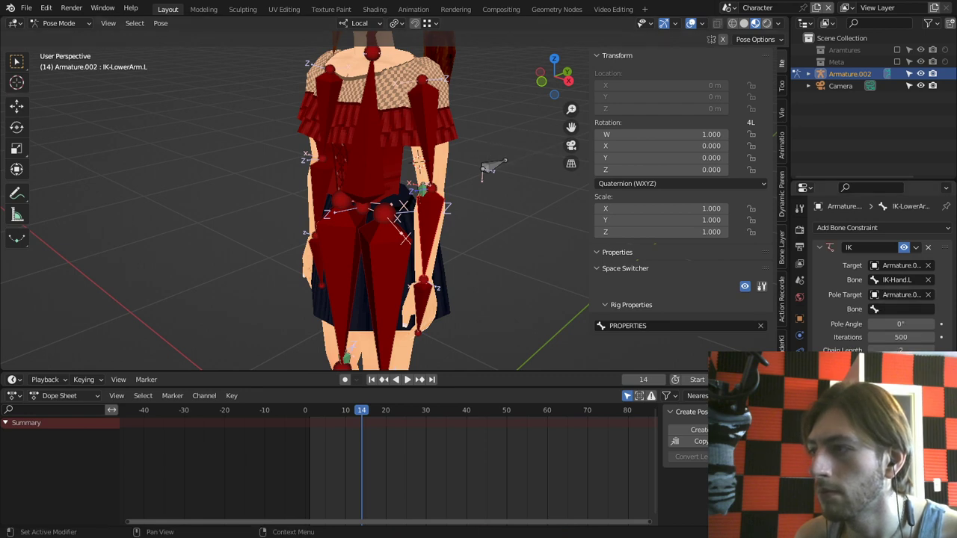
{"action": "left_click", "coordinate": [901, 309]}
{"action": "type", "text": "pole"}
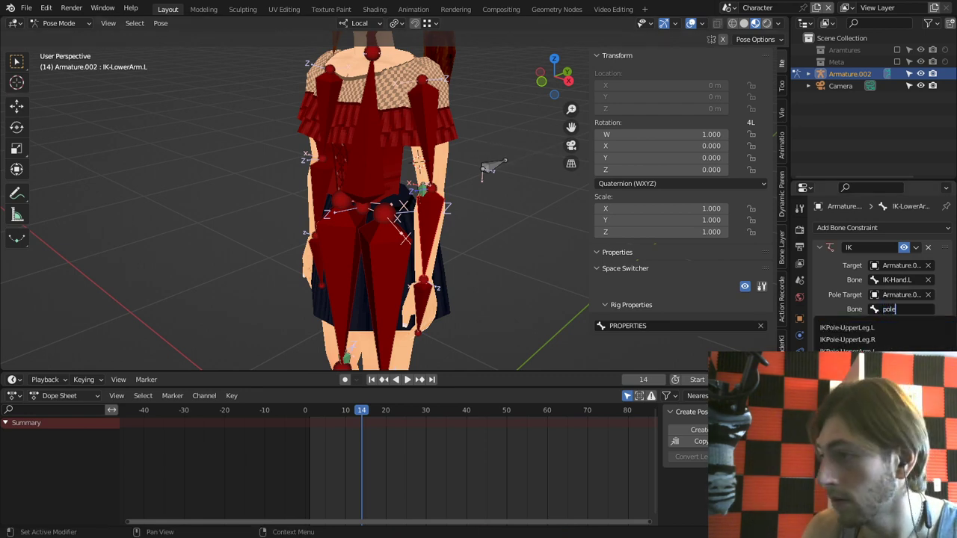
{"action": "left_click", "coordinate": [883, 351]}
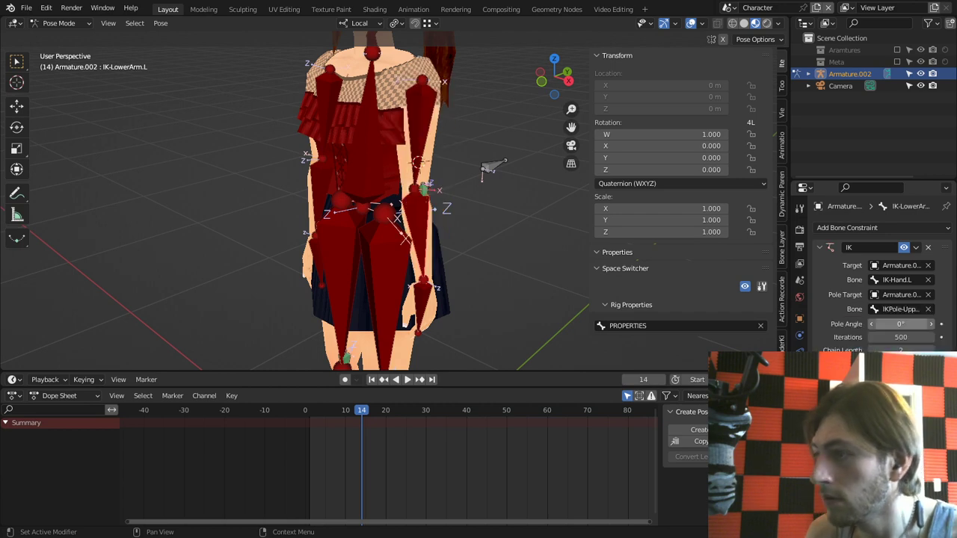
Step: Try a pole angle of 180° on IK-LowerArm.L's IK constraint while checking the elbow, and reset it to 0°
{"action": "middle_click_drag", "start_coordinate": [478, 224], "coordinate": [507, 224]}
{"action": "key", "text": "KP_7"}
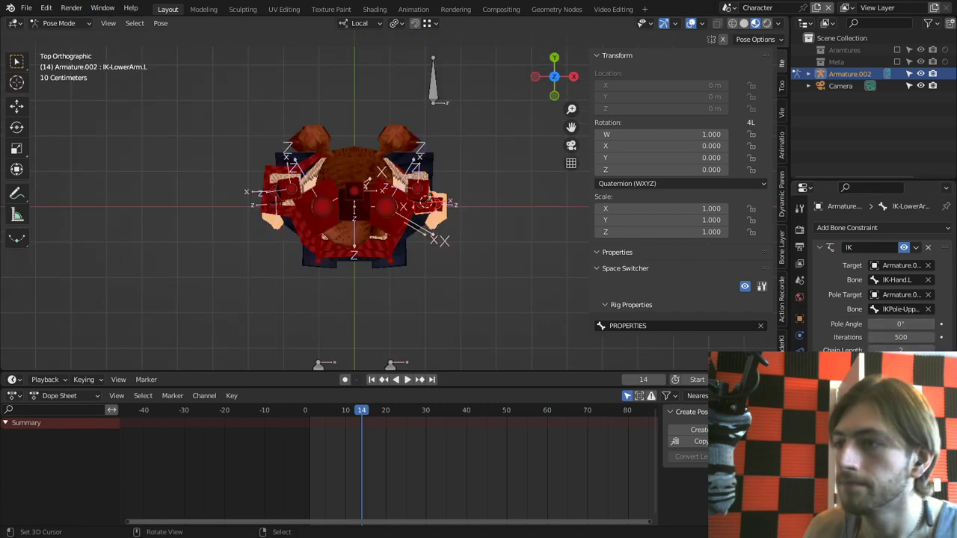
{"action": "scroll", "coordinate": [353, 207], "scroll_direction": "up", "scroll_amount": 5}
{"action": "middle_click_drag", "start_coordinate": [353, 208], "coordinate": [270, 232], "text": "shift"}
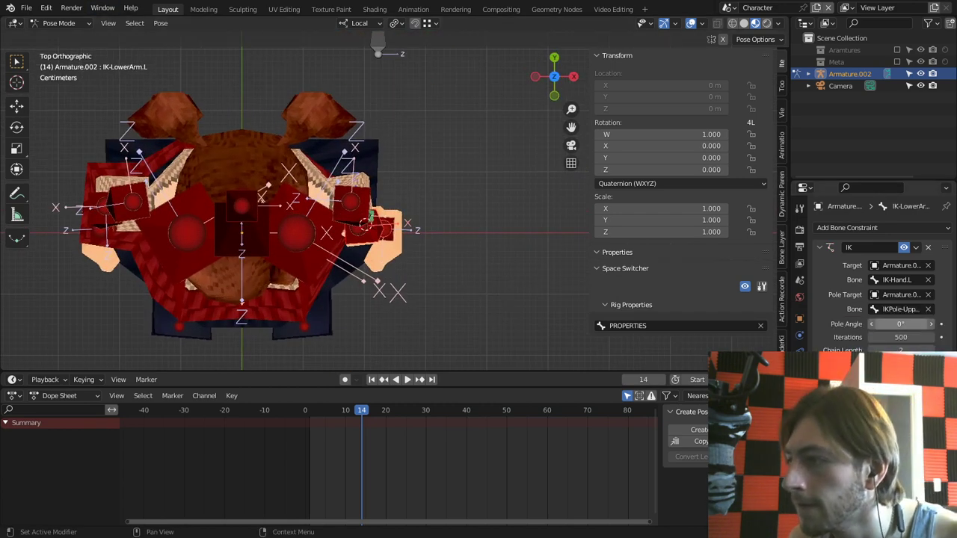
{"action": "left_click_drag", "start_coordinate": [901, 324], "coordinate": [953, 324]}
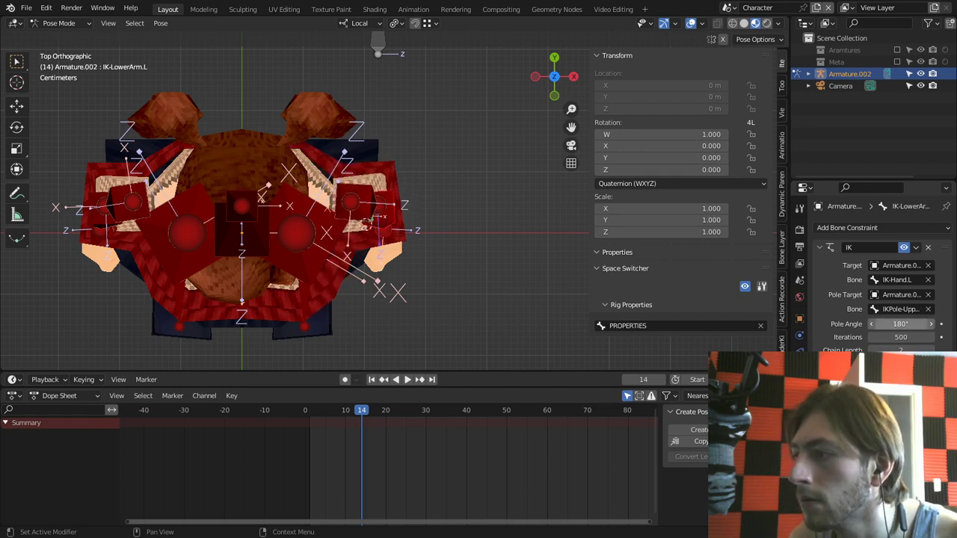
{"action": "middle_click_drag", "start_coordinate": [321, 195], "coordinate": [389, 142]}
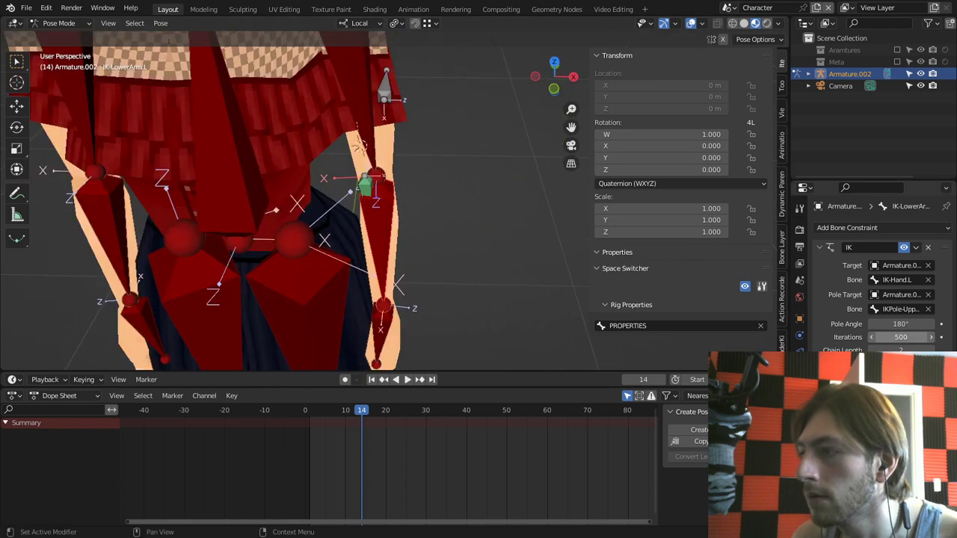
{"action": "double_click", "coordinate": [901, 324]}
{"action": "type", "text": "0"}
{"action": "key", "text": "Return"}
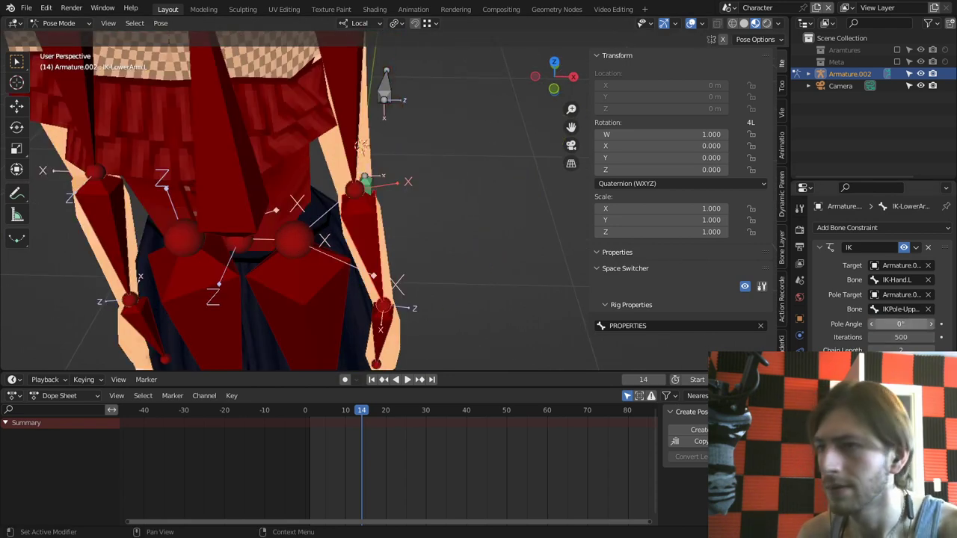
Step: Raise IK-Hand.L about 0.26 m along the global Z axis to bend the left arm
{"action": "middle_click_drag", "start_coordinate": [336, 187], "coordinate": [374, 168]}
{"action": "scroll", "coordinate": [359, 194], "scroll_direction": "down", "scroll_amount": 2}
{"action": "right_click", "coordinate": [368, 342]}
{"action": "key", "text": "g"}
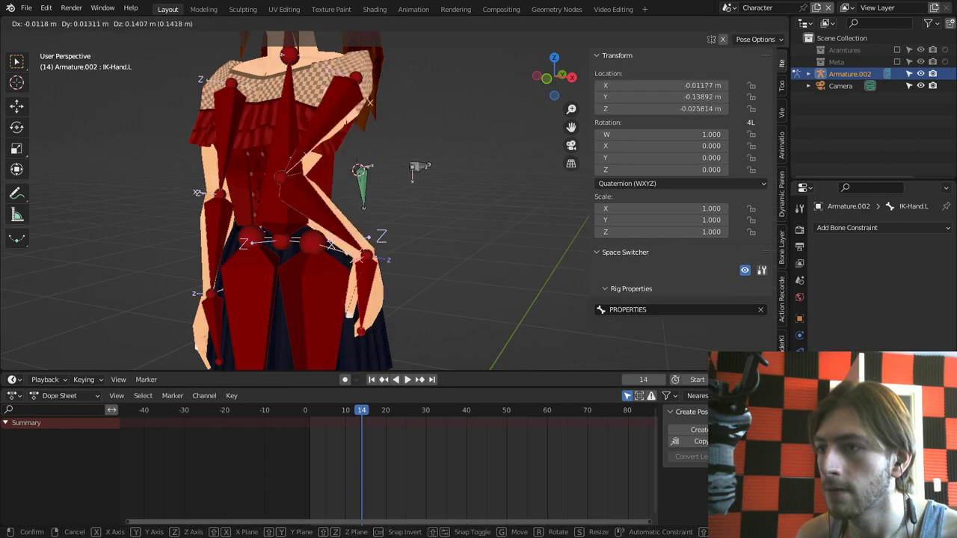
{"action": "right_click", "coordinate": [423, 146]}
{"action": "key", "text": "g"}
{"action": "key", "text": "z"}
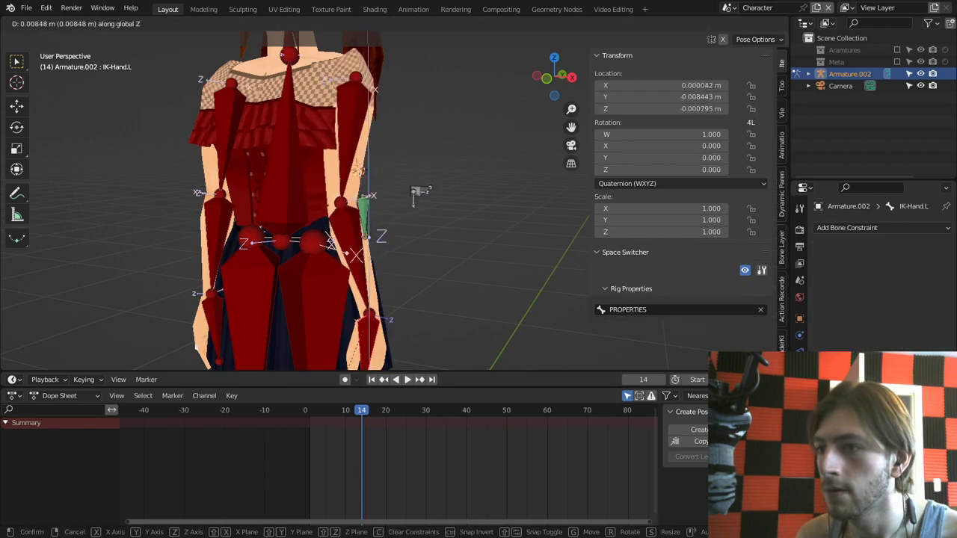
{"action": "left_click", "coordinate": [411, 142]}
{"action": "middle_click_drag", "start_coordinate": [411, 142], "coordinate": [404, 161]}
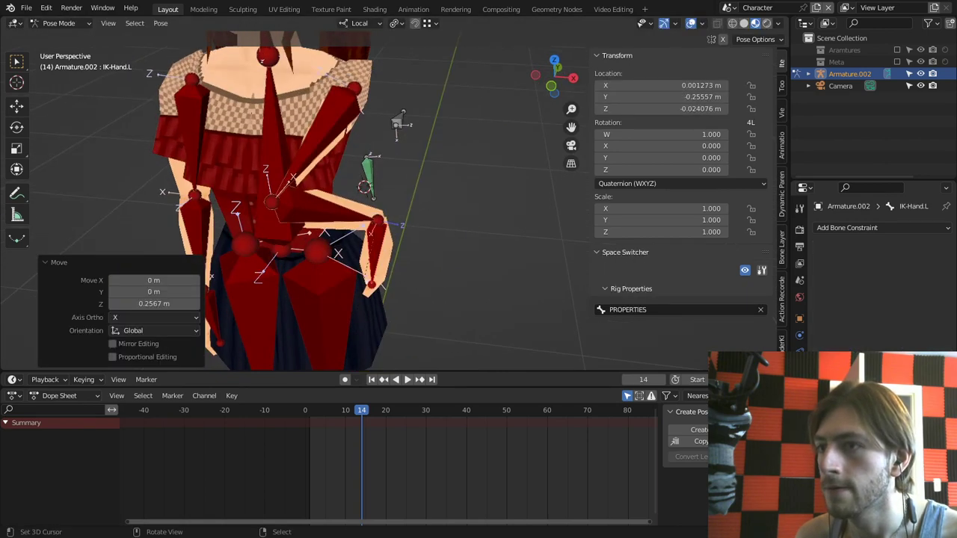
Step: Examine the bent left arm from the side and review IKRotator-Arm.L's Copy Location constraints
{"action": "right_click", "coordinate": [329, 207]}
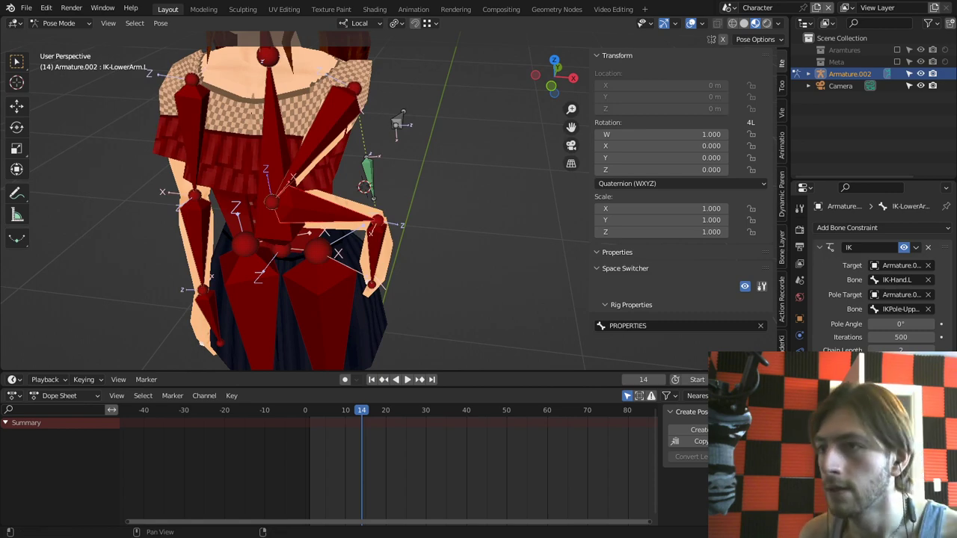
{"action": "middle_click_drag", "start_coordinate": [400, 123], "coordinate": [415, 112]}
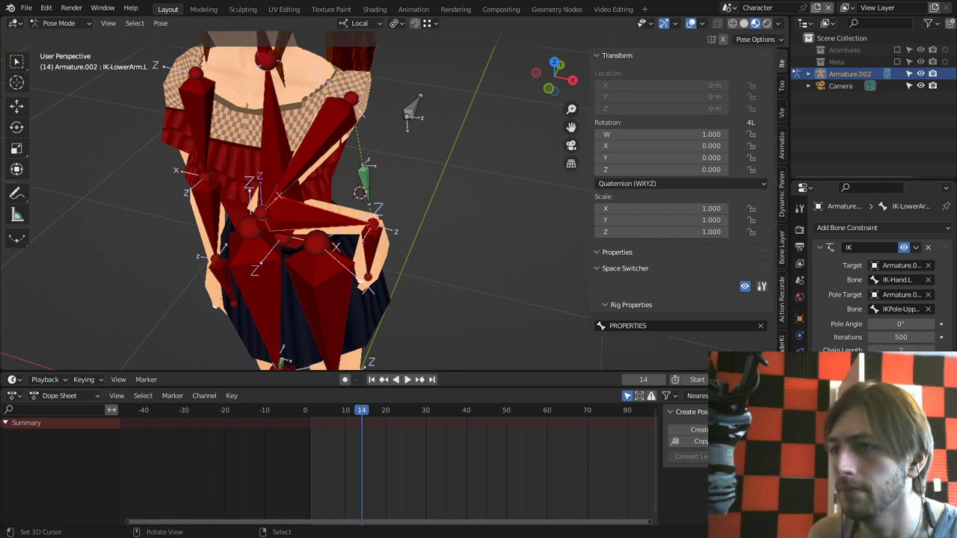
{"action": "right_click", "coordinate": [364, 181]}
{"action": "middle_click_drag", "start_coordinate": [365, 181], "coordinate": [301, 277]}
{"action": "scroll", "coordinate": [883, 284], "scroll_direction": "down", "scroll_amount": 5}
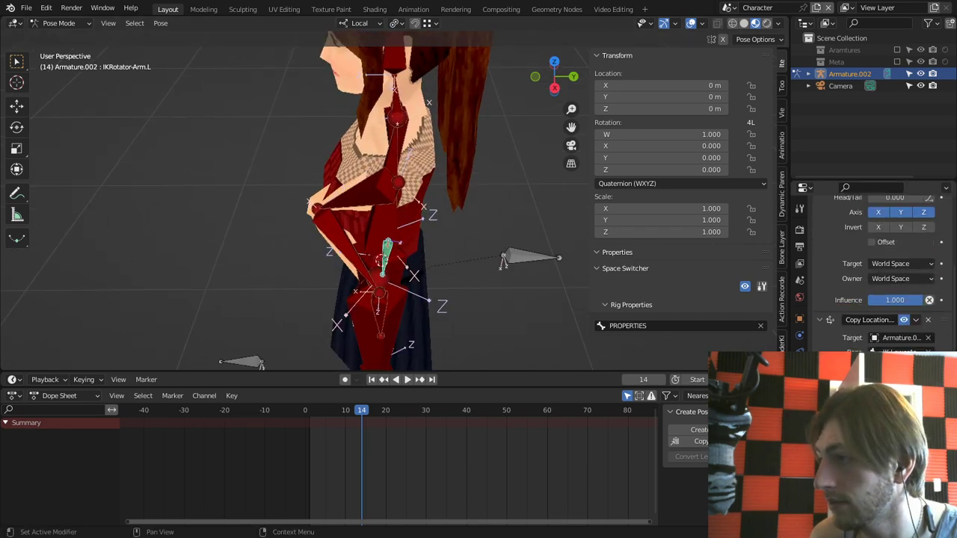
{"action": "middle_click_drag", "start_coordinate": [329, 277], "coordinate": [352, 254]}
Step: Set the pole angle of IK-LowerArm.L's IK constraint to 141.6°, aligning the elbow with its pole in top view
{"action": "right_click", "coordinate": [349, 258]}
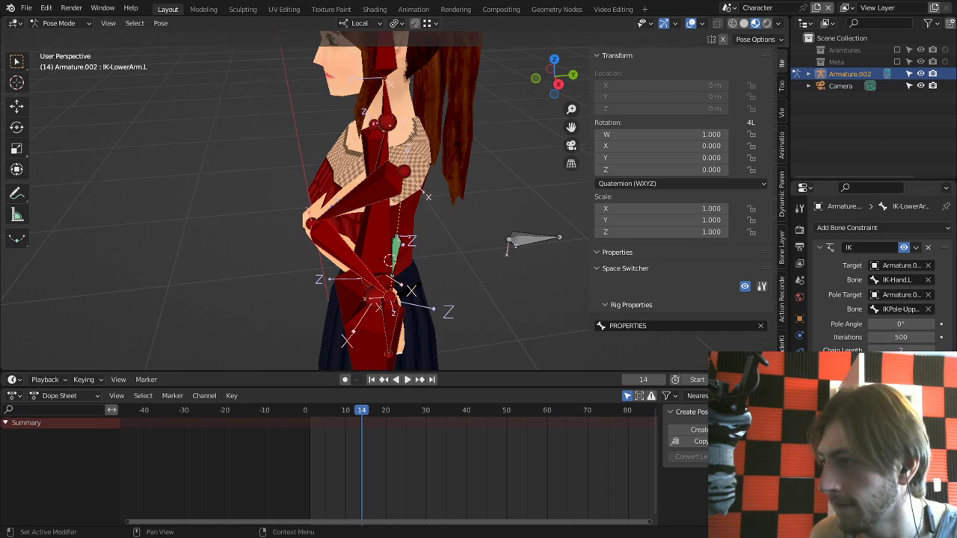
{"action": "mouse_move", "coordinate": [901, 324]}
{"action": "left_mouse_down"}
{"action": "mouse_move", "coordinate": [919, 324]}
{"action": "mouse_move", "coordinate": [867, 323]}
{"action": "mouse_move", "coordinate": [916, 324]}
{"action": "left_mouse_up"}
{"action": "middle_click_drag", "start_coordinate": [419, 187], "coordinate": [384, 263]}
{"action": "key", "text": "KP_7"}
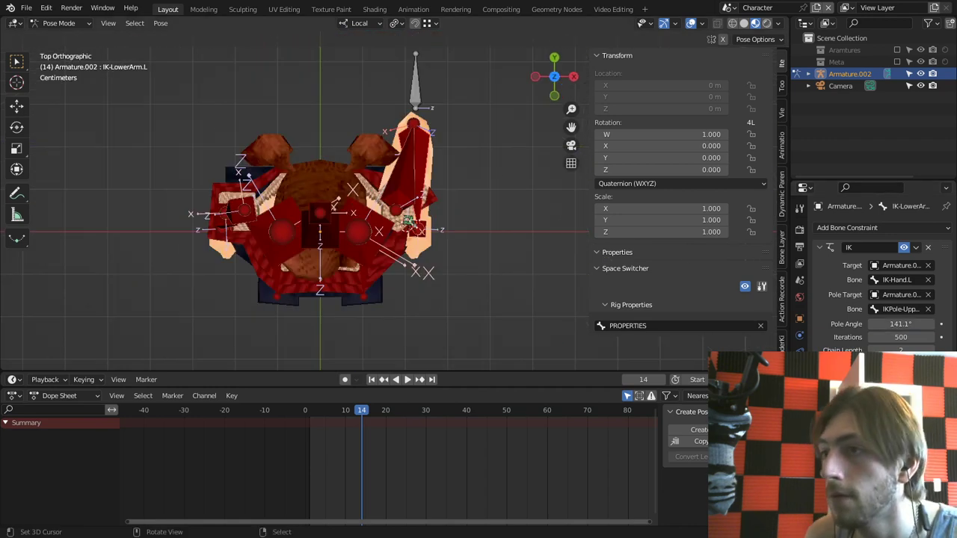
{"action": "scroll", "coordinate": [433, 112], "scroll_direction": "up", "scroll_amount": 3}
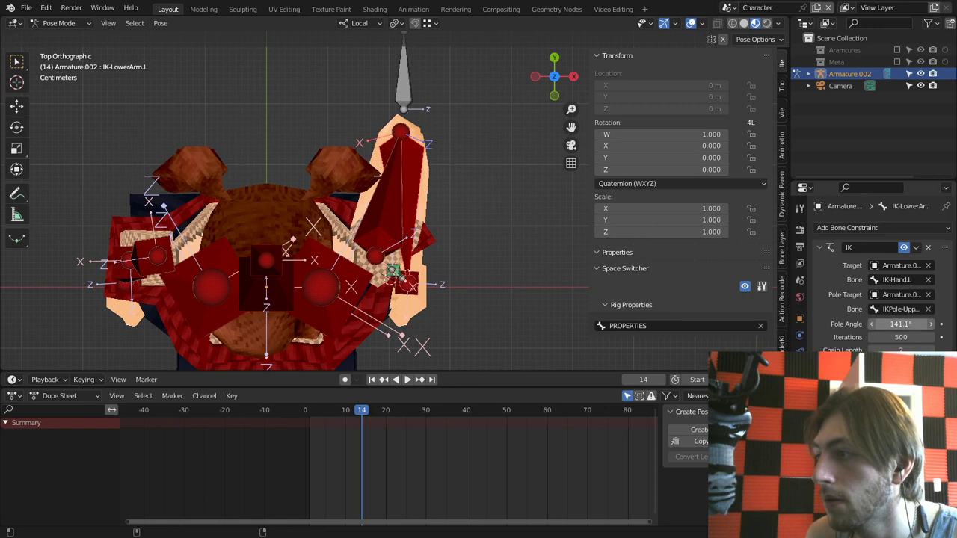
{"action": "left_click_drag", "start_coordinate": [901, 323], "coordinate": [903, 324]}
Step: Move IK-Hand.L outward from the body about 0.14 m along X and try a trackball rotation on it
{"action": "middle_click_drag", "start_coordinate": [479, 254], "coordinate": [434, 142]}
{"action": "scroll", "coordinate": [434, 164], "scroll_direction": "down", "scroll_amount": 3}
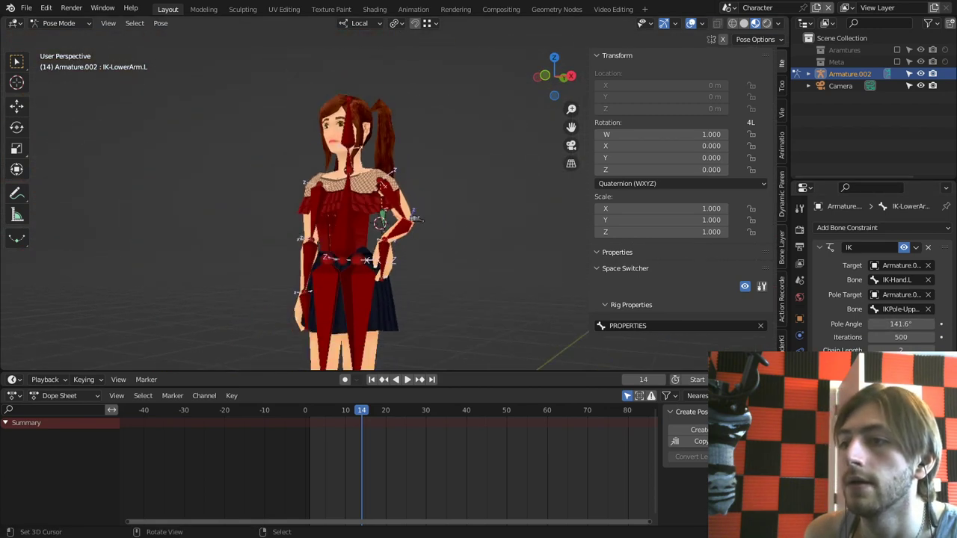
{"action": "middle_click_drag", "start_coordinate": [419, 219], "coordinate": [479, 223]}
{"action": "scroll", "coordinate": [449, 225], "scroll_direction": "up", "scroll_amount": 2}
{"action": "right_click", "coordinate": [398, 281]}
{"action": "key", "text": "g"}
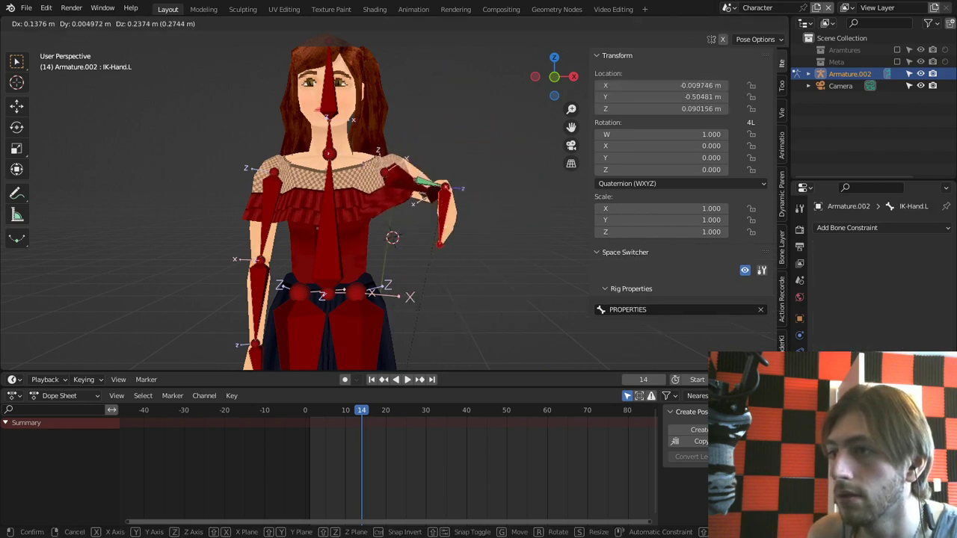
{"action": "left_click", "coordinate": [502, 303]}
{"action": "key", "text": "r"}
{"action": "key", "text": "r"}
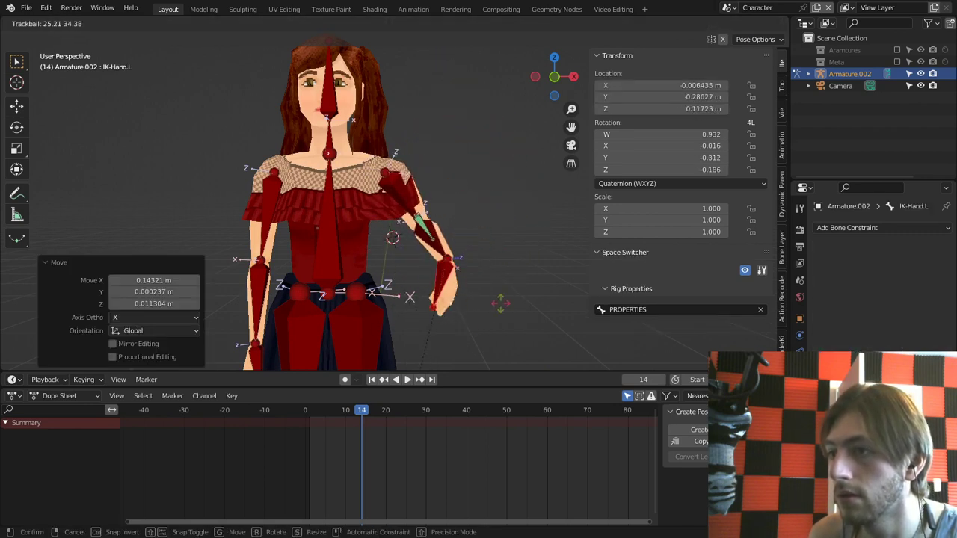
{"action": "right_click", "coordinate": [480, 231]}
Step: Rotate IKRotator-Arm.L to test how it swings the left elbow
{"action": "right_click", "coordinate": [426, 227]}
{"action": "key", "text": "r"}
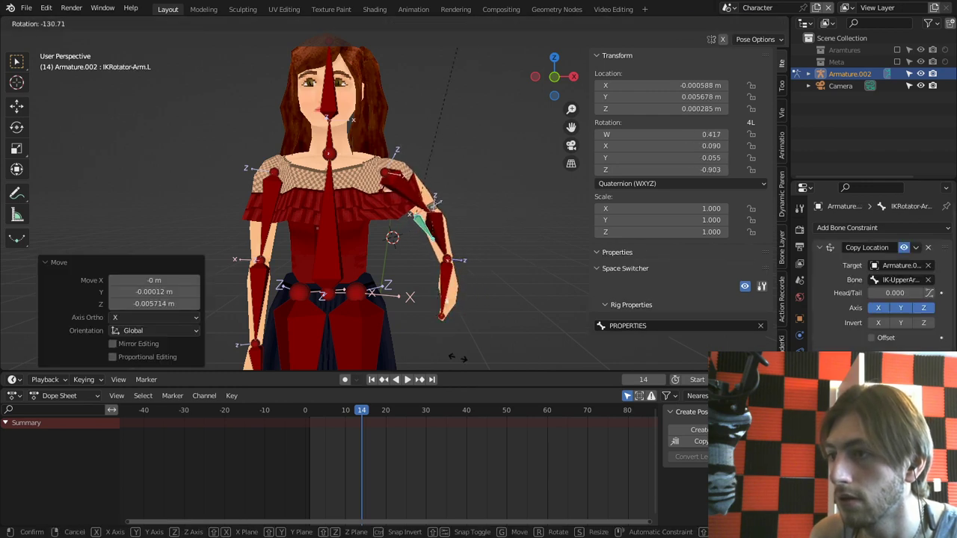
Step: Cancel the running rotation and parent the IKRotator-Arm.L bone to IK-Torso with Keep Offset in Edit Mode
{"action": "key", "text": "Escape"}
{"action": "middle_click_drag", "start_coordinate": [456, 270], "coordinate": [393, 293]}
{"action": "key", "text": "Tab"}
{"action": "scroll", "coordinate": [367, 287], "scroll_direction": "up", "scroll_amount": 1}
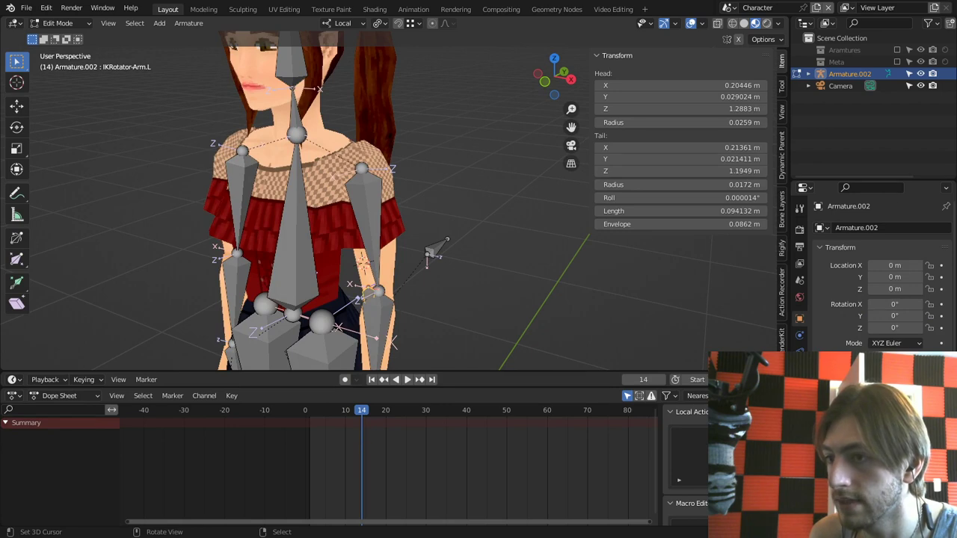
{"action": "right_click", "coordinate": [378, 321]}
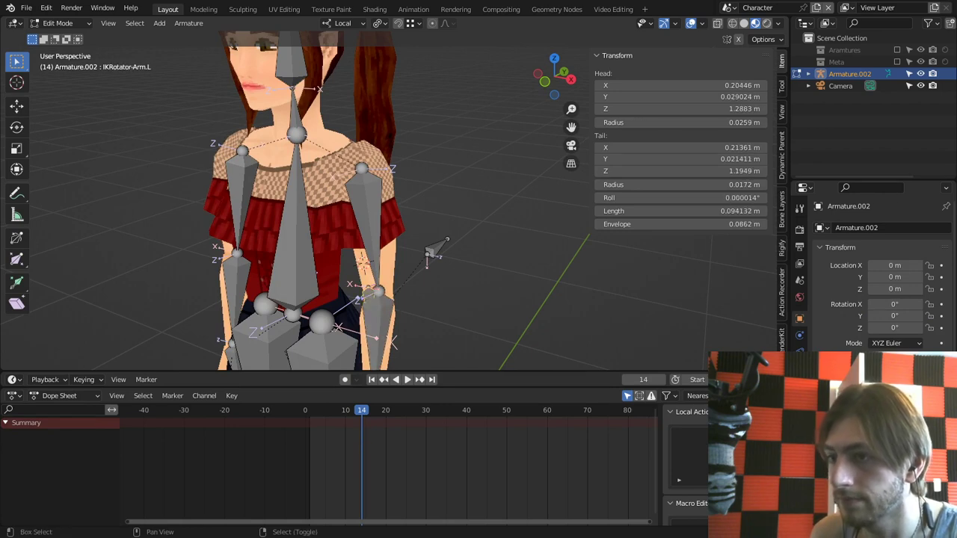
{"action": "left_click", "coordinate": [295, 247]}
{"action": "key", "text": "ctrl+p"}
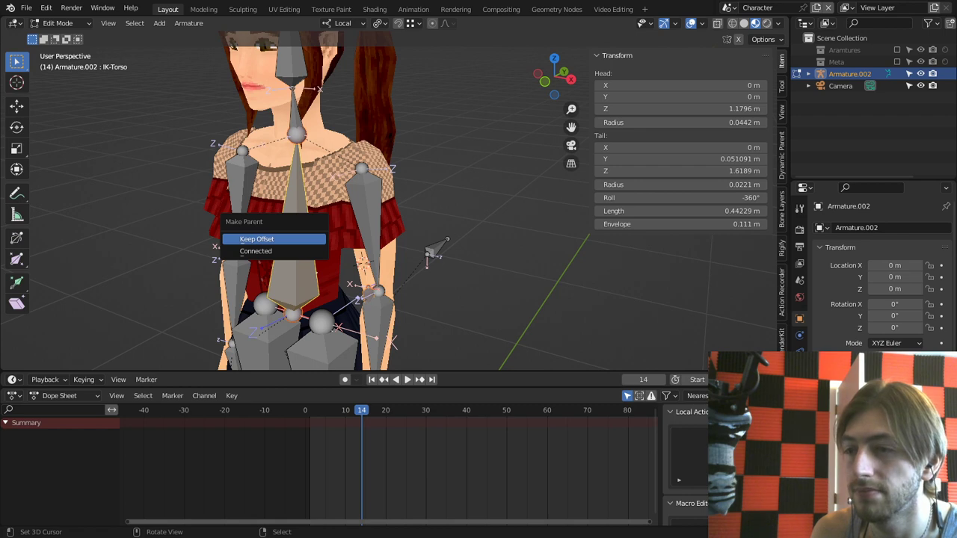
{"action": "left_click", "coordinate": [299, 239]}
{"action": "key", "text": "Tab"}
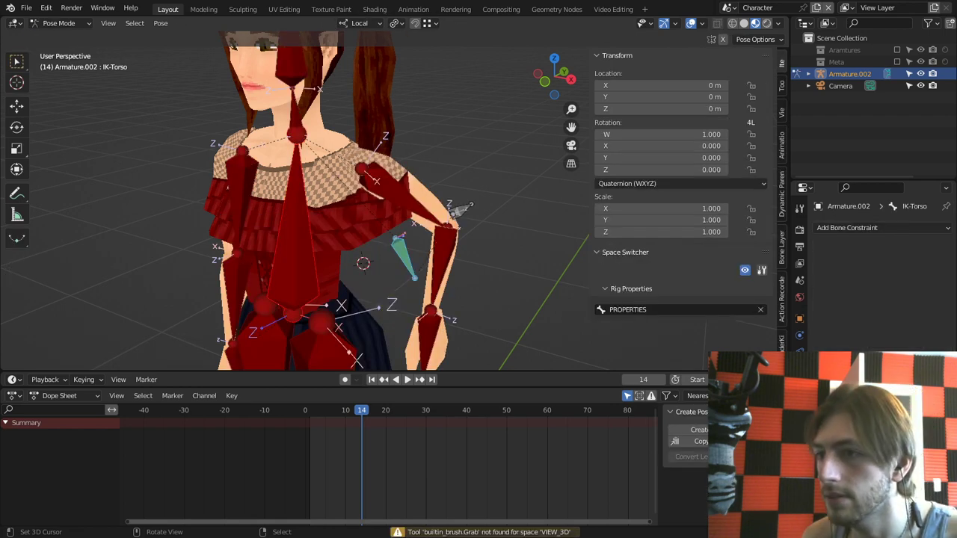
Step: Test the rig with a trackball rotation of the torso bone, cancel it and undo the rotator bone's parenting
{"action": "key", "text": "r"}
{"action": "key", "text": "r"}
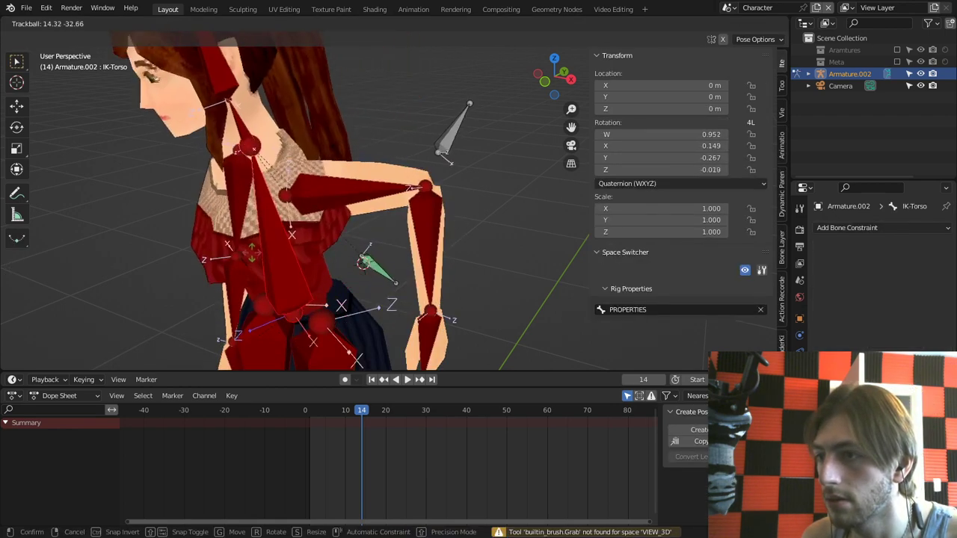
{"action": "key", "text": "Escape"}
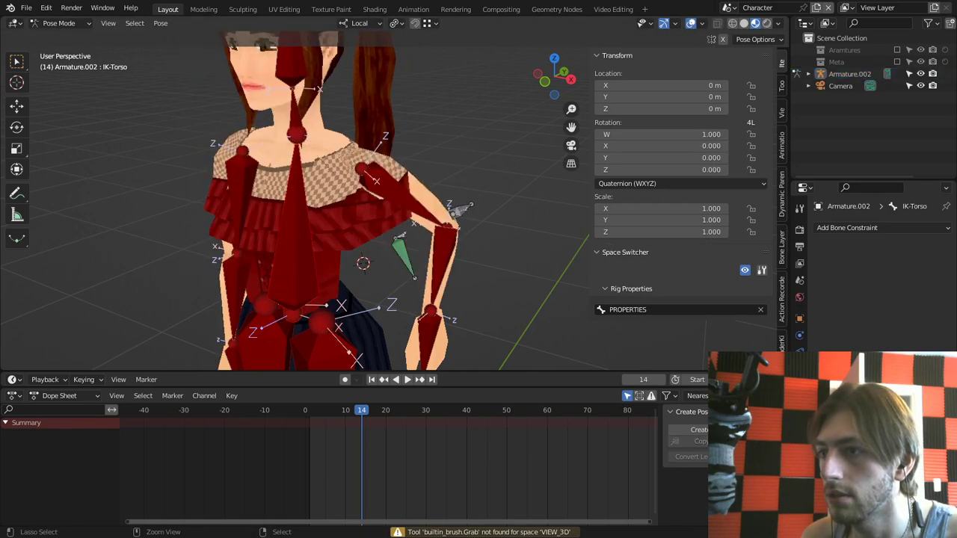
{"action": "key", "text": "ctrl+z"}
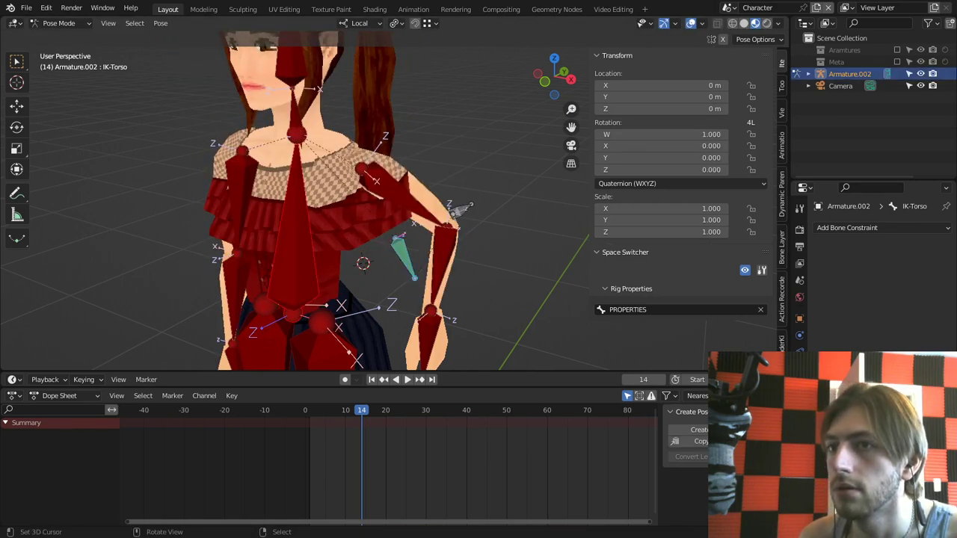
Step: Duplicate the IK-UpperArm.L and IK-UpperArm.R bones in place in Edit Mode
{"action": "key", "text": "Tab"}
{"action": "middle_click_drag", "start_coordinate": [359, 247], "coordinate": [443, 133]}
{"action": "scroll", "coordinate": [416, 131], "scroll_direction": "up", "scroll_amount": 2}
{"action": "scroll", "coordinate": [336, 202], "scroll_direction": "down", "scroll_amount": 8}
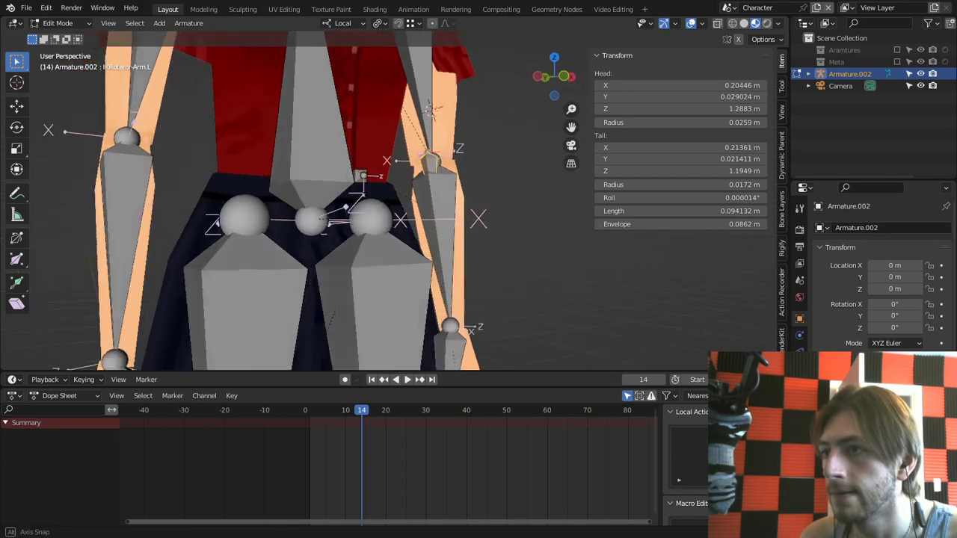
{"action": "middle_click_drag", "start_coordinate": [374, 202], "coordinate": [394, 256], "text": "shift"}
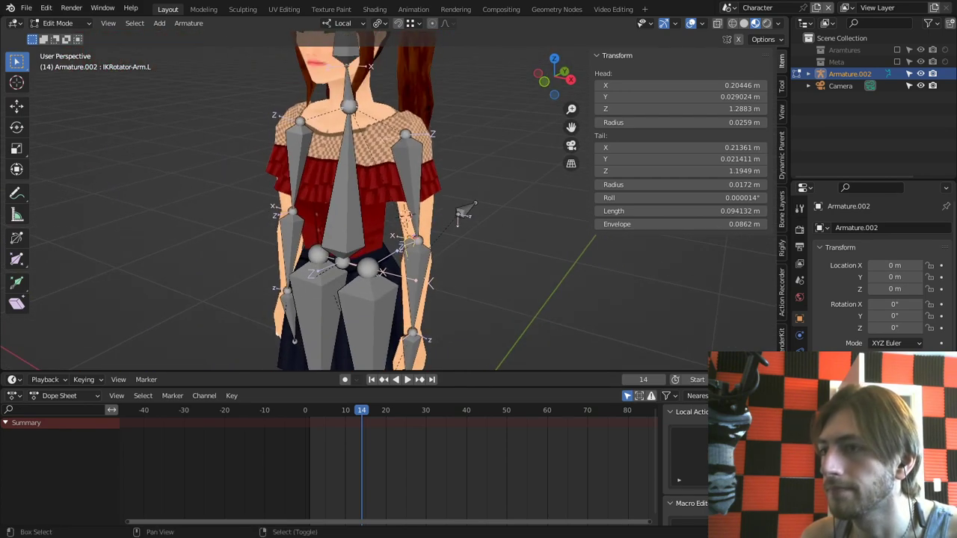
{"action": "scroll", "coordinate": [394, 257], "scroll_direction": "up", "scroll_amount": 2}
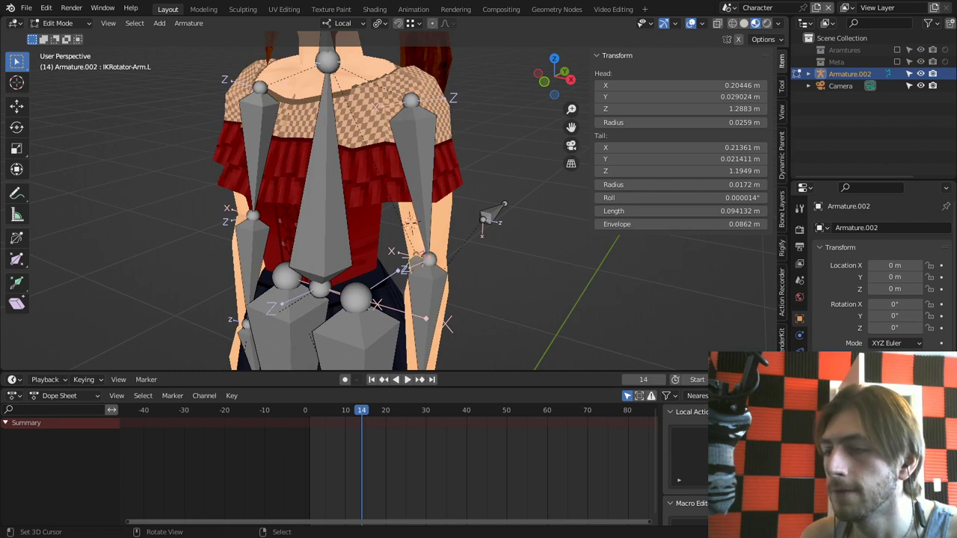
{"action": "middle_click_drag", "start_coordinate": [373, 202], "coordinate": [347, 257], "text": "shift"}
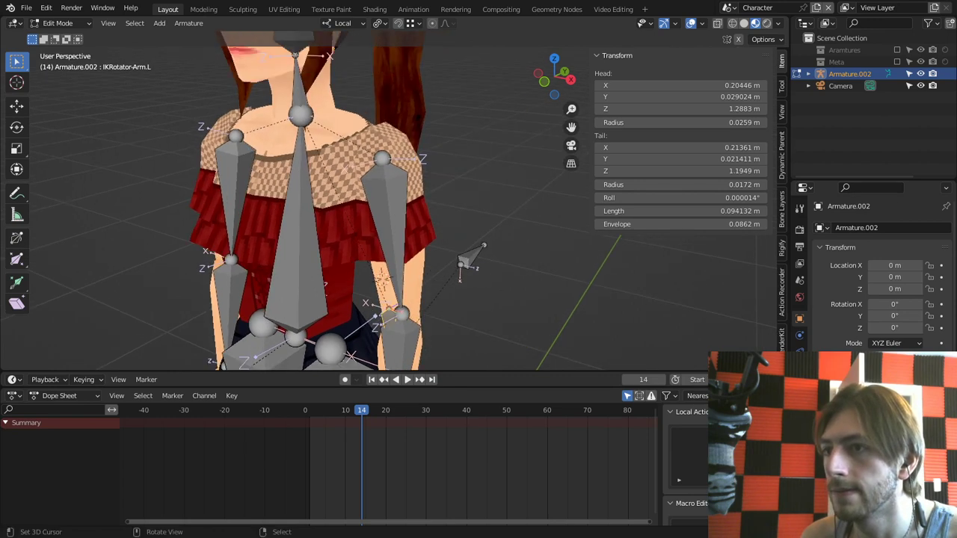
{"action": "right_click", "coordinate": [234, 187]}
{"action": "right_click", "coordinate": [387, 213]}
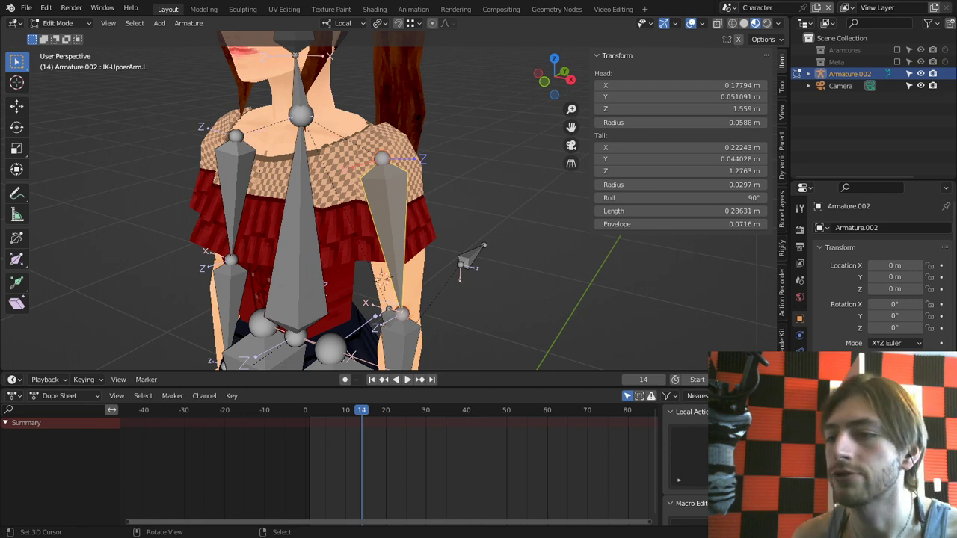
{"action": "scroll", "coordinate": [395, 200], "scroll_direction": "down", "scroll_amount": 1}
{"action": "key", "text": "alt+a"}
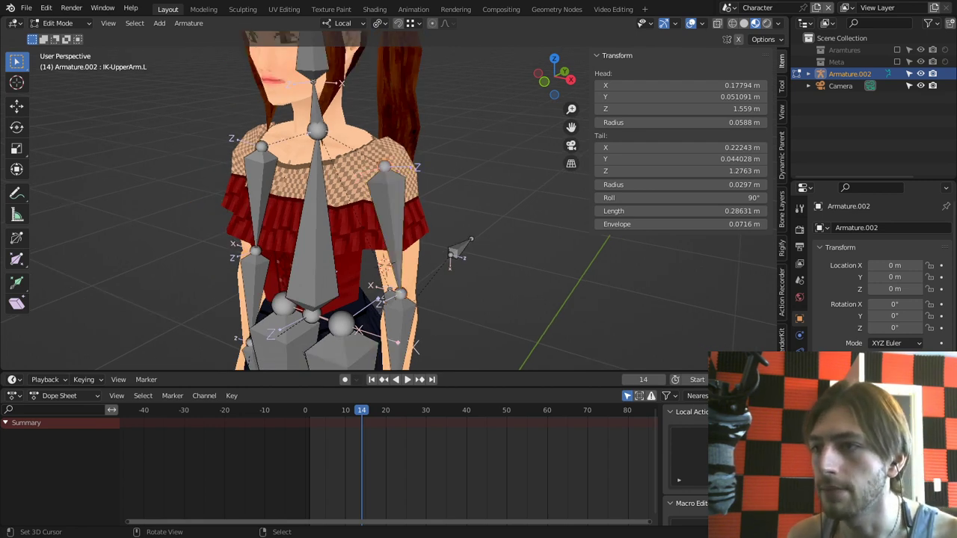
{"action": "right_click", "coordinate": [388, 217]}
{"action": "right_click", "coordinate": [259, 196], "text": "shift"}
{"action": "key", "text": "shift+d"}
{"action": "right_click", "coordinate": [260, 196]}
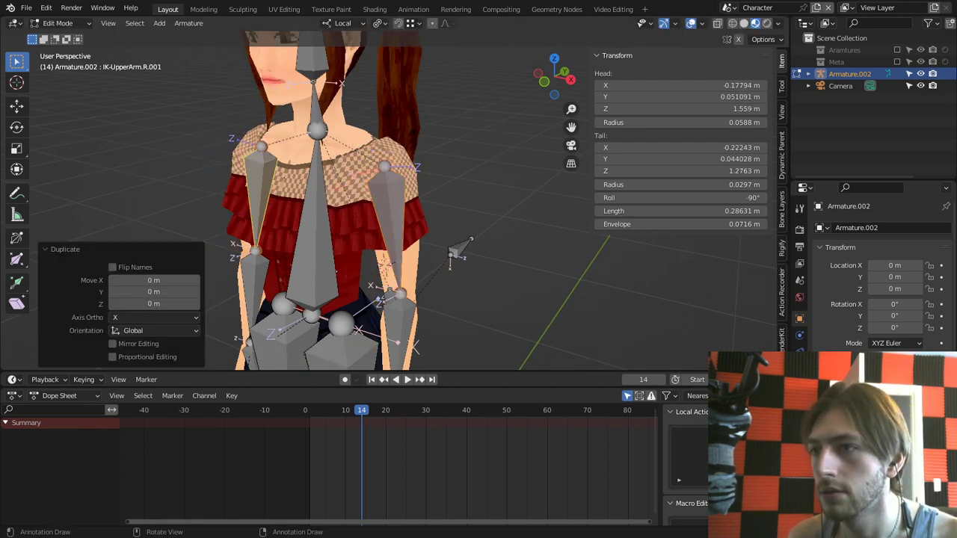
Step: Flatten the duplicated upper arm bones by scaling them to 0 along Z, and enlarge them uniformly by 1.6
{"action": "key", "text": "s"}
{"action": "key", "text": "z"}
{"action": "key", "text": "z"}
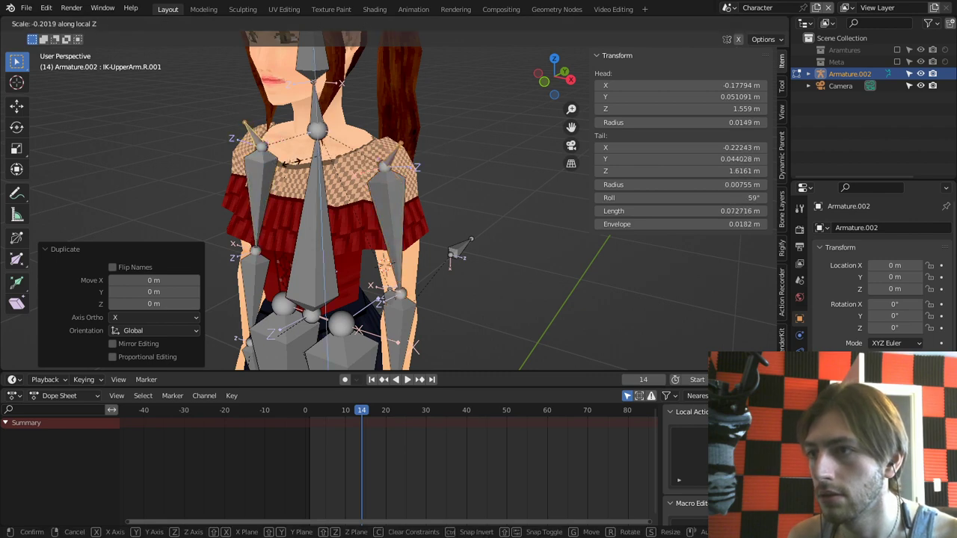
{"action": "key", "text": "0"}
{"action": "key", "text": "Return"}
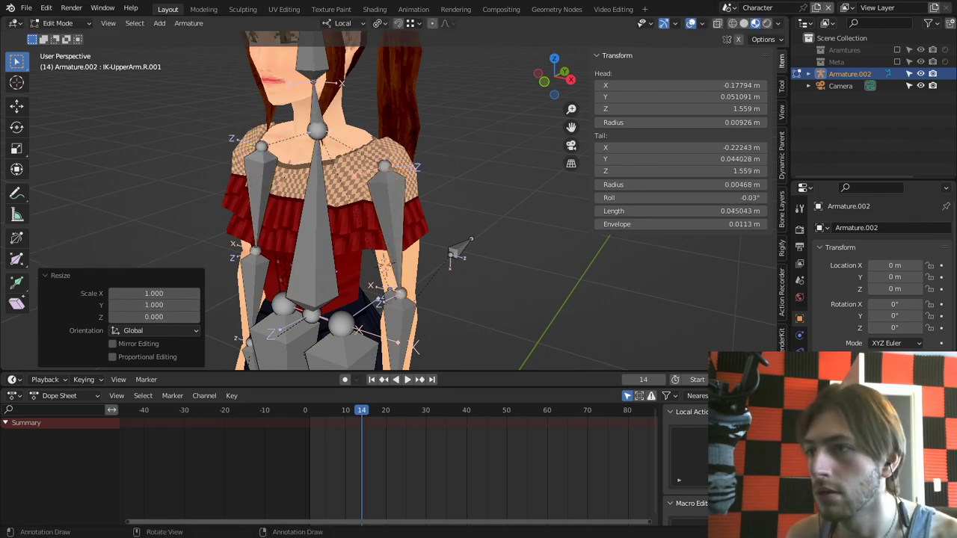
{"action": "middle_click_drag", "start_coordinate": [464, 180], "coordinate": [468, 240]}
{"action": "key", "text": "s"}
{"action": "left_click", "coordinate": [559, 276]}
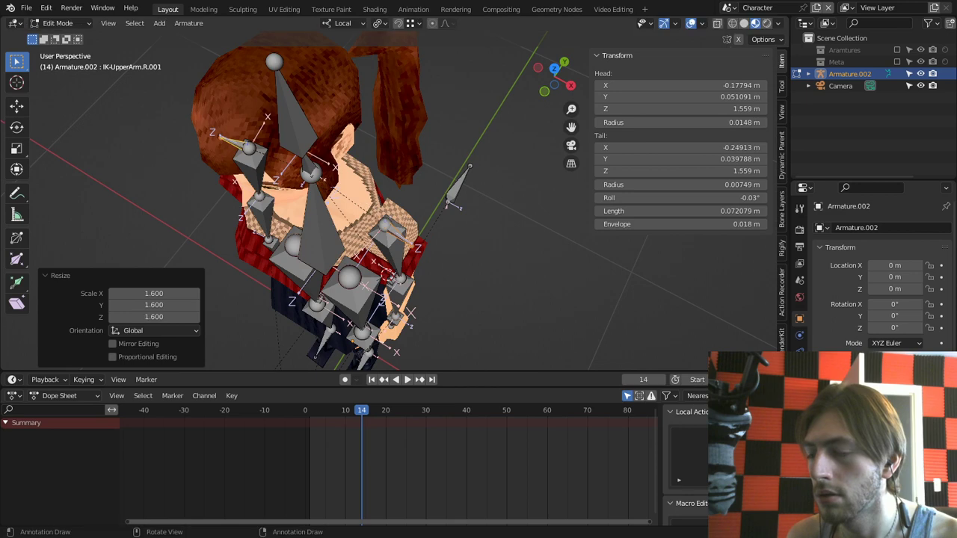
Step: Rotate the duplicated shoulder bones 90° around their local Z axis
{"action": "key", "text": "r"}
{"action": "key", "text": "z"}
{"action": "key", "text": "z"}
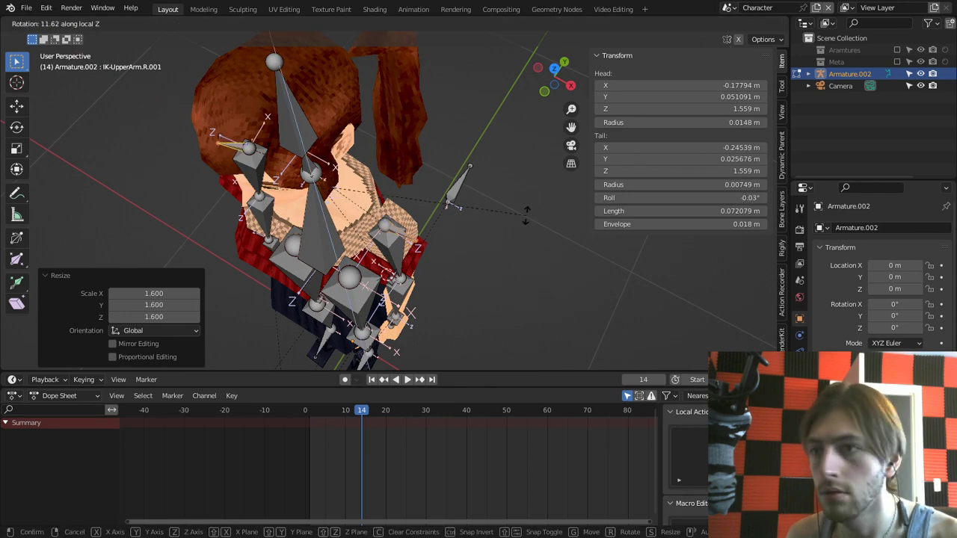
{"action": "key", "text": "Return"}
{"action": "key", "text": "r"}
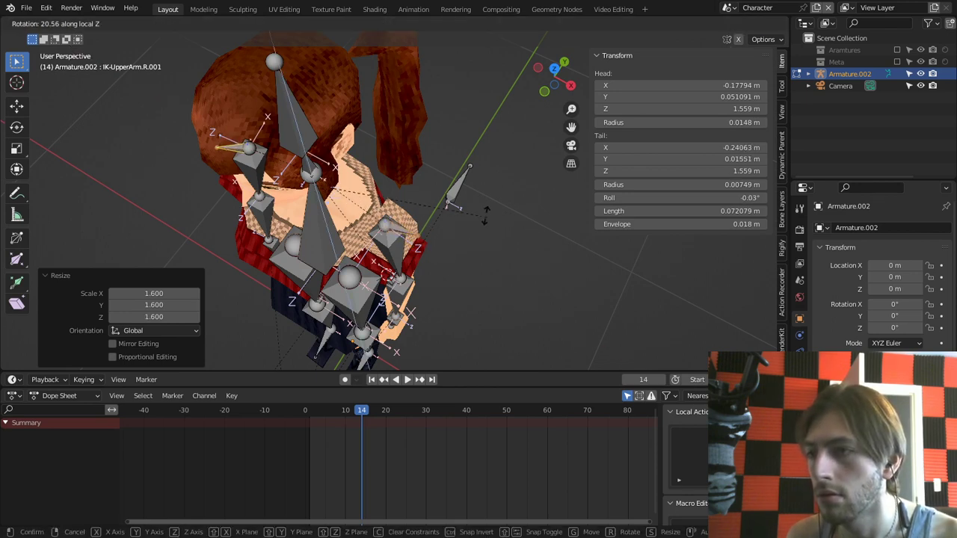
{"action": "key", "text": "z"}
{"action": "key", "text": "z"}
{"action": "type", "text": "90"}
{"action": "key", "text": "Return"}
{"action": "middle_click_drag", "start_coordinate": [389, 247], "coordinate": [368, 195]}
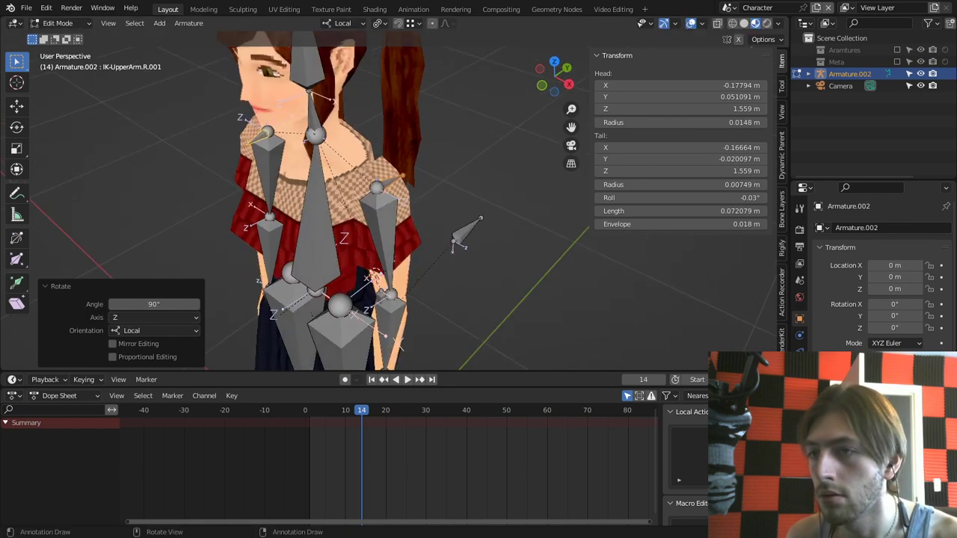
Step: Rotate the duplicated bone IK-UpperArm.R.001 by 180° around local Z so that it points backward
{"action": "left_click", "coordinate": [259, 137]}
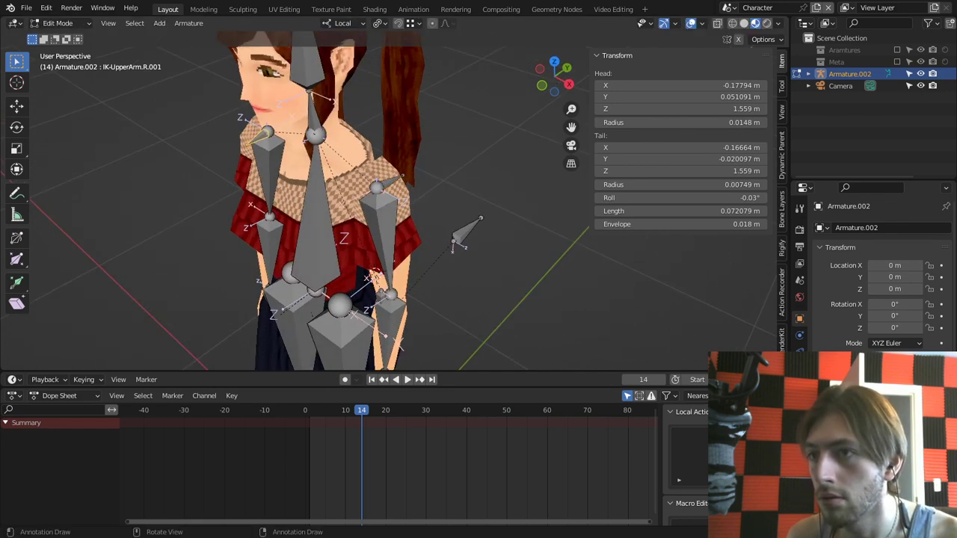
{"action": "key", "text": "r"}
{"action": "key", "text": "z"}
{"action": "key", "text": "z"}
{"action": "type", "text": "180"}
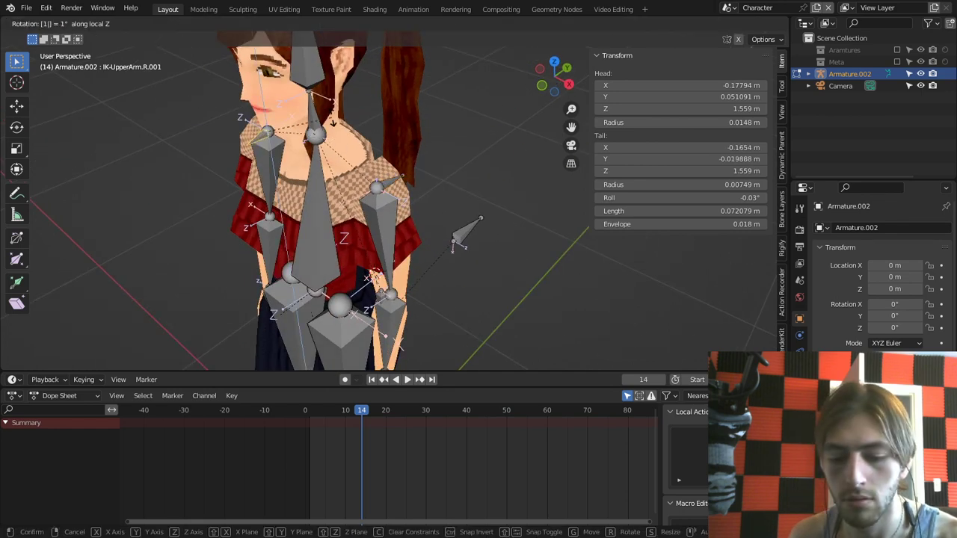
{"action": "key", "text": "Return"}
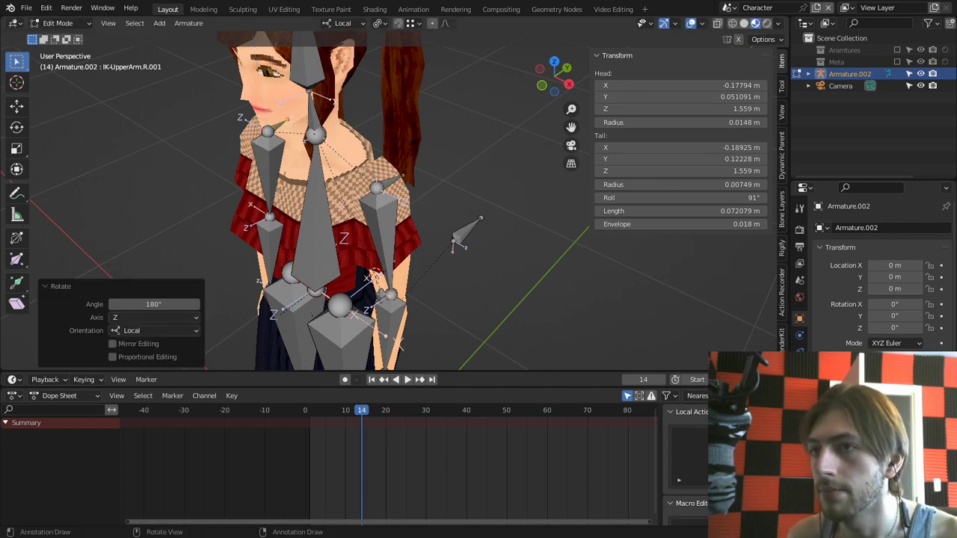
Step: Parent IK-UpperArm.L to the duplicated bone IK-UpperArm.L.001 with Keep Offset
{"action": "left_click", "coordinate": [393, 180]}
{"action": "key", "text": "g"}
{"action": "key", "text": "Escape"}
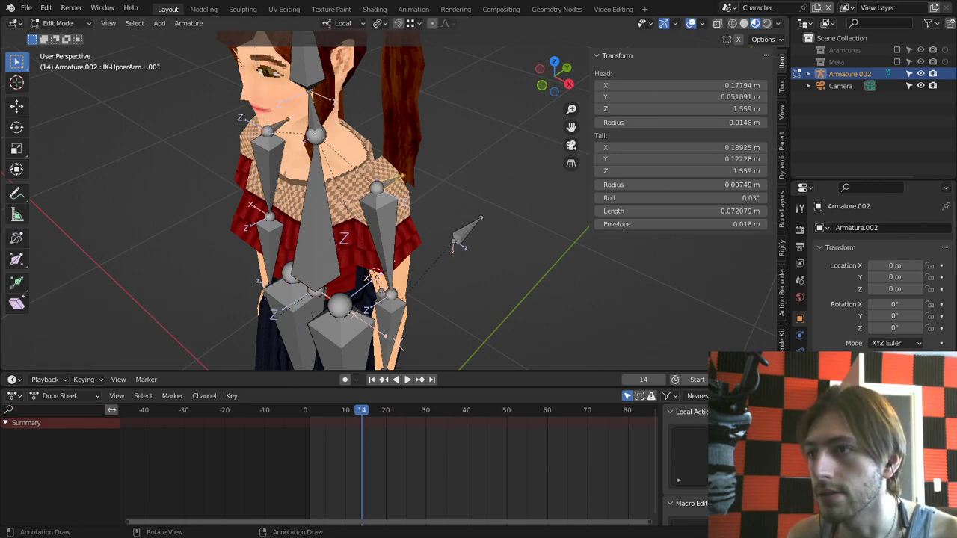
{"action": "right_click", "coordinate": [384, 224]}
{"action": "right_click", "coordinate": [395, 178], "text": "shift"}
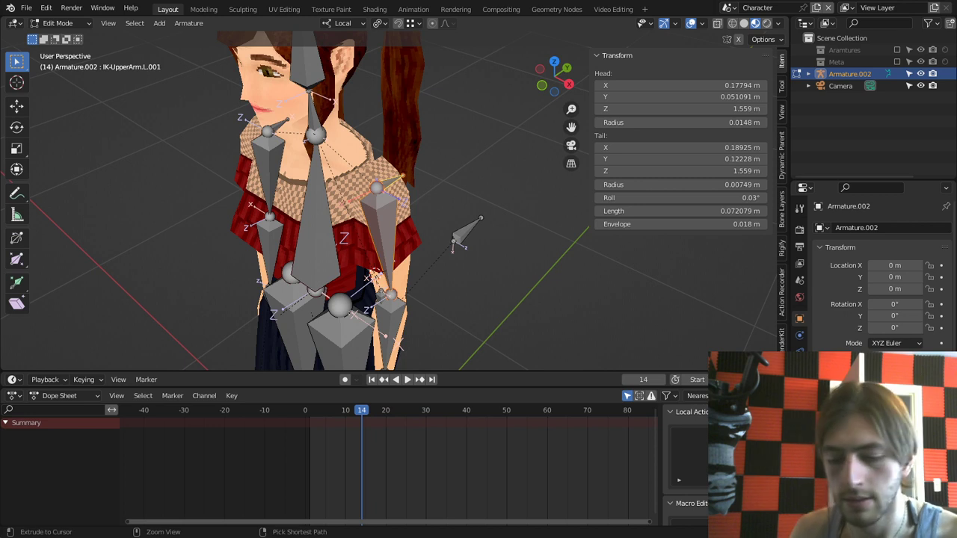
{"action": "key", "text": "ctrl+p"}
{"action": "key", "text": "Return"}
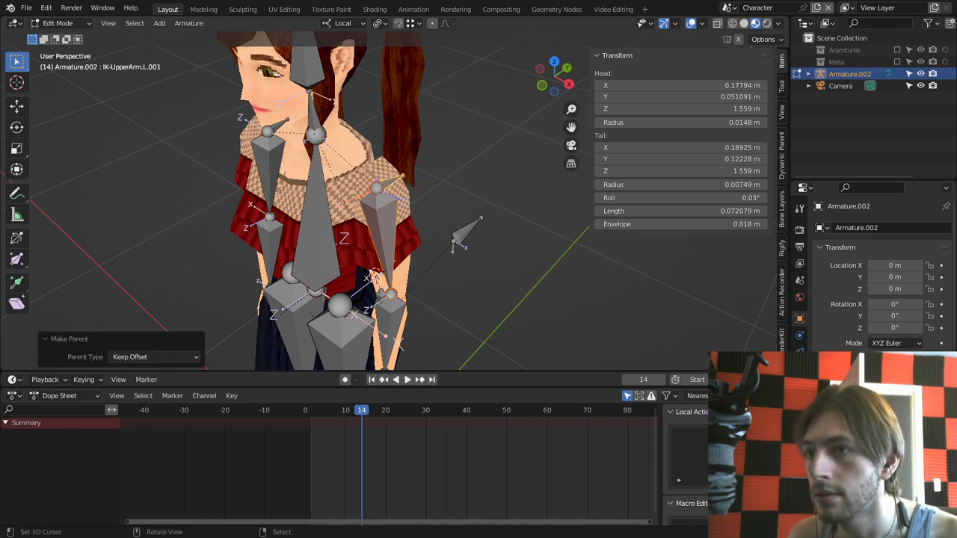
Step: Parent IK-UpperArm.R to the duplicated bone IK-UpperArm.R.001 with Keep Offset
{"action": "right_click", "coordinate": [268, 171]}
{"action": "right_click", "coordinate": [280, 125], "text": "shift"}
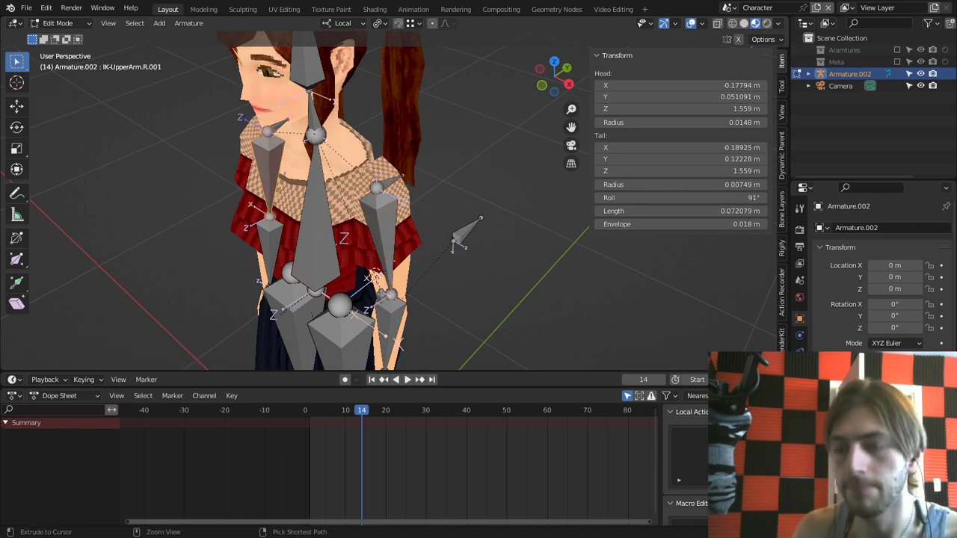
{"action": "key", "text": "ctrl+p"}
{"action": "key", "text": "Return"}
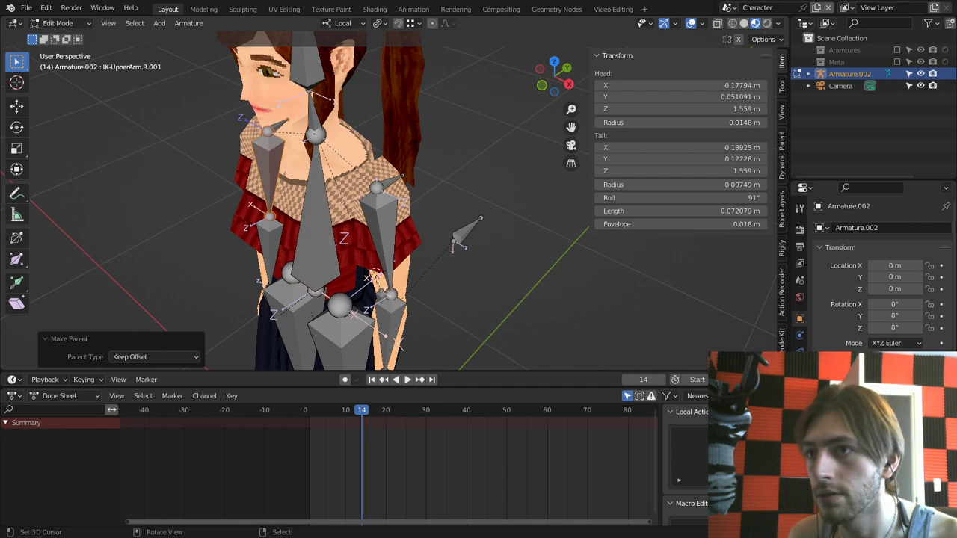
{"action": "key", "text": "ctrl+z"}
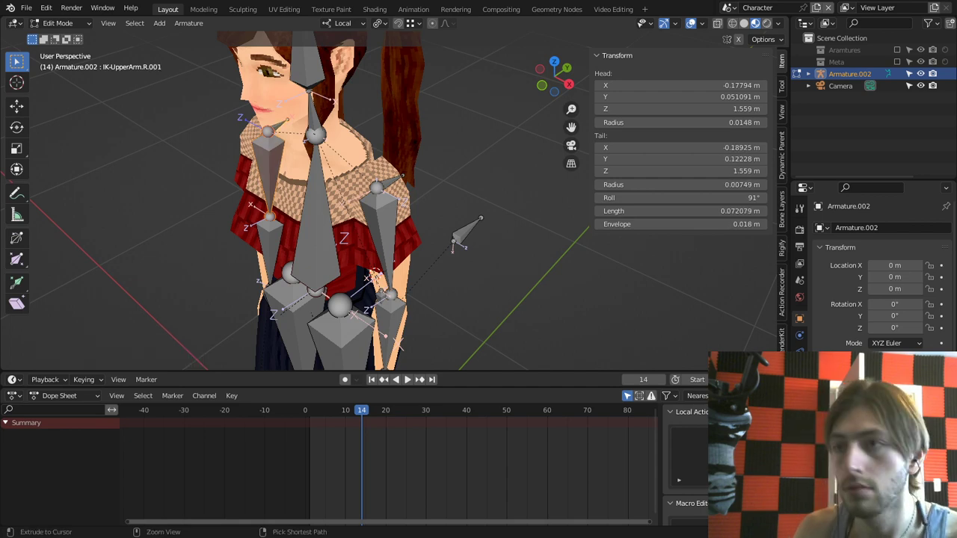
{"action": "key", "text": "ctrl+p"}
{"action": "key", "text": "Escape"}
Step: Test in Pose Mode how each arm follows when its new shoulder parent bone is moved, cancelling both moves
{"action": "key", "text": "ctrl+Tab"}
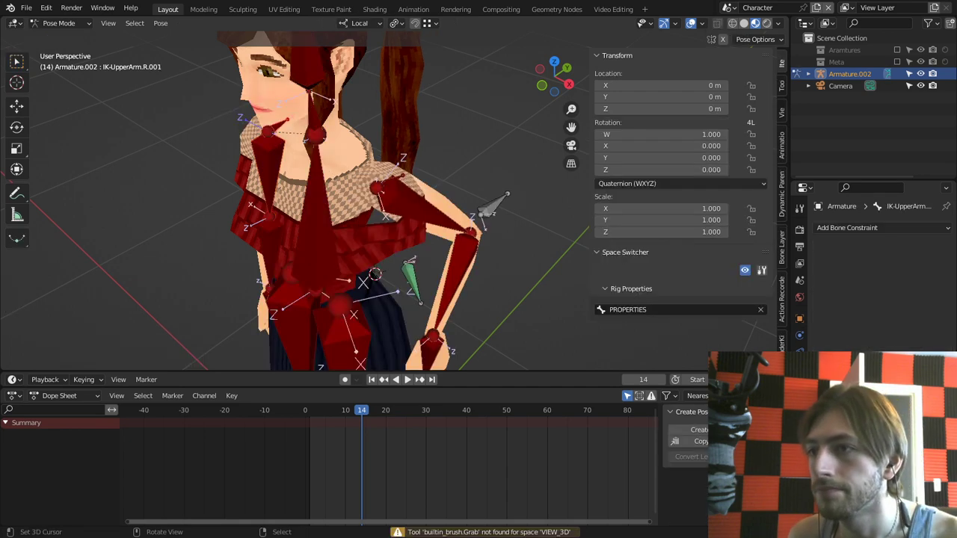
{"action": "middle_click_drag", "start_coordinate": [382, 180], "coordinate": [402, 178]}
{"action": "right_click", "coordinate": [402, 172]}
{"action": "key", "text": "g"}
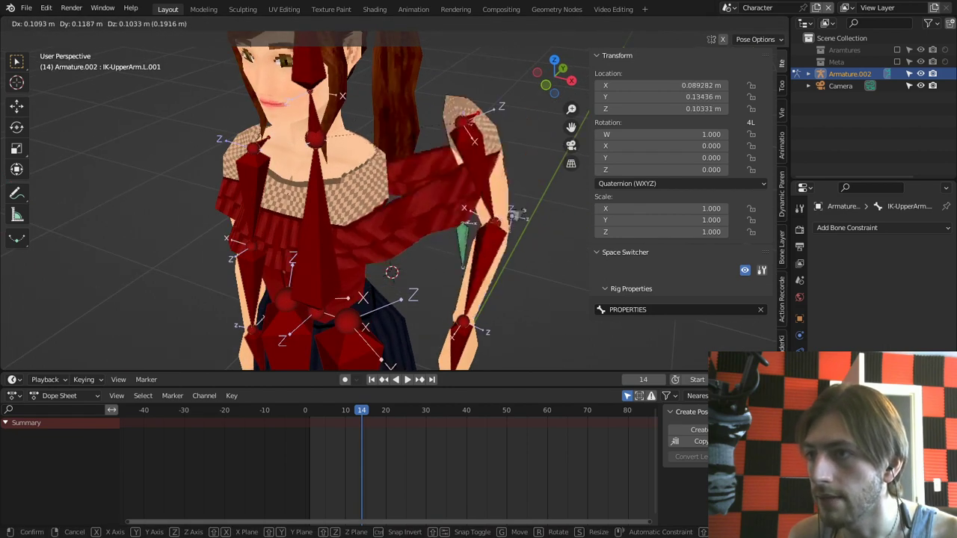
{"action": "key", "text": "Escape"}
{"action": "key", "text": "g"}
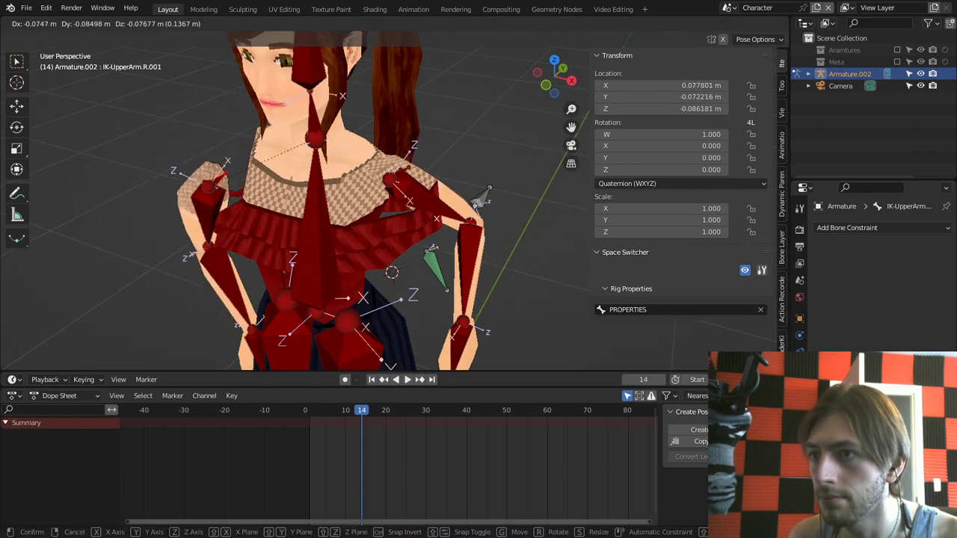
{"action": "key", "text": "Escape"}
Step: Rename the left shoulder parent bone IK-UpperArm.L.001 as IK-UpperArmMaster.L in Edit Mode
{"action": "key", "text": "Tab"}
{"action": "right_click", "coordinate": [393, 224]}
{"action": "key", "text": "h"}
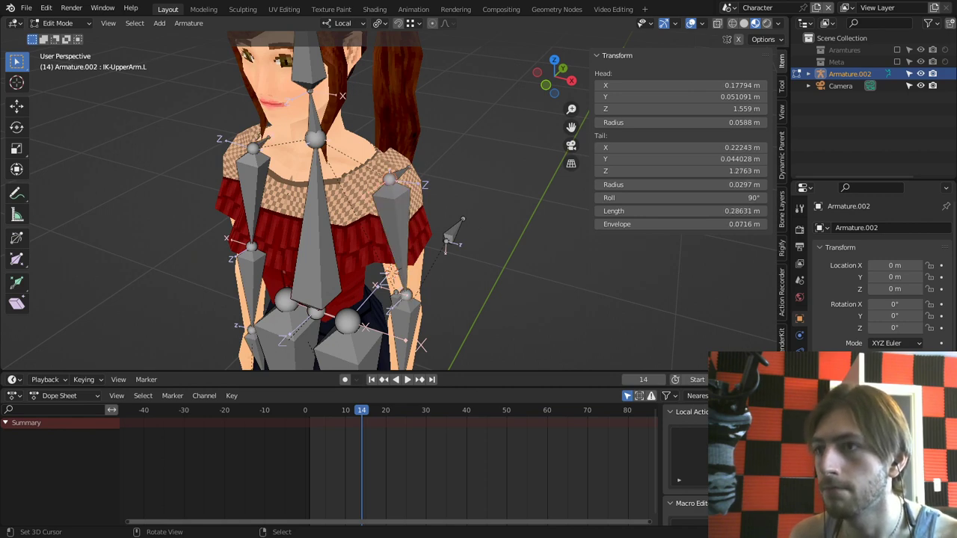
{"action": "right_click", "coordinate": [400, 174]}
{"action": "key", "text": "F2"}
{"action": "left_click", "coordinate": [398, 174]}
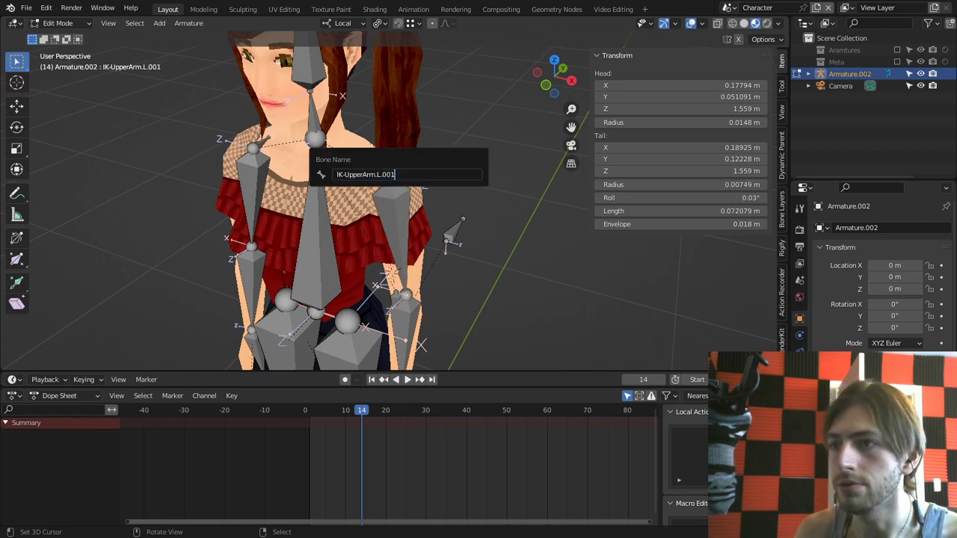
{"action": "type", "text": "Master"}
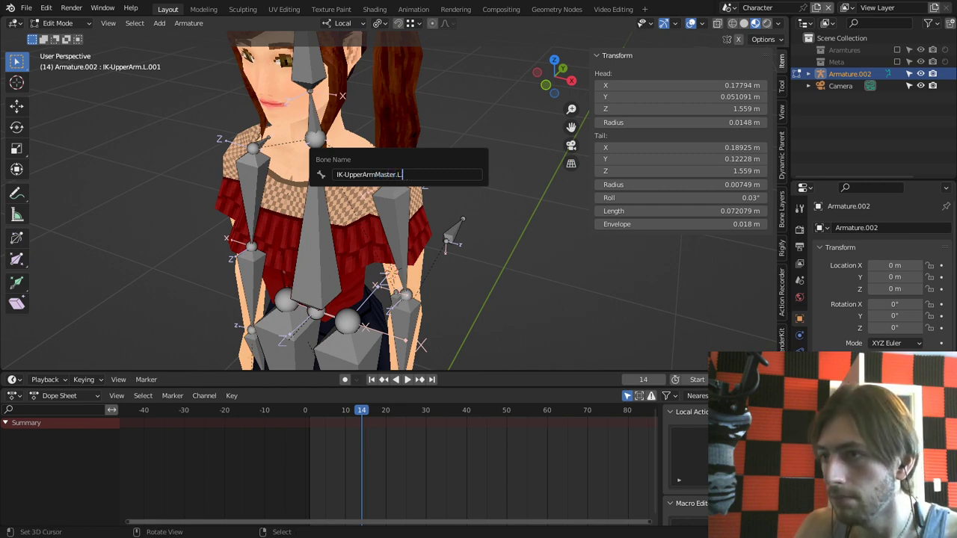
{"action": "key", "text": "Return"}
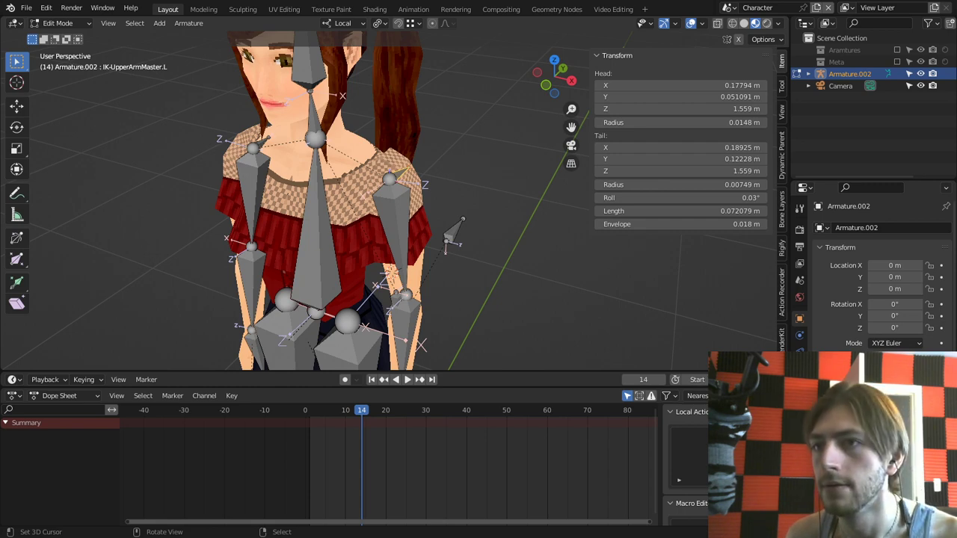
Step: Rename the right shoulder parent bone IK-UpperArm.R.001 as IK-UpperArmMaster.R
{"action": "right_click", "coordinate": [263, 141]}
{"action": "key", "text": "F2"}
{"action": "key", "text": "End"}
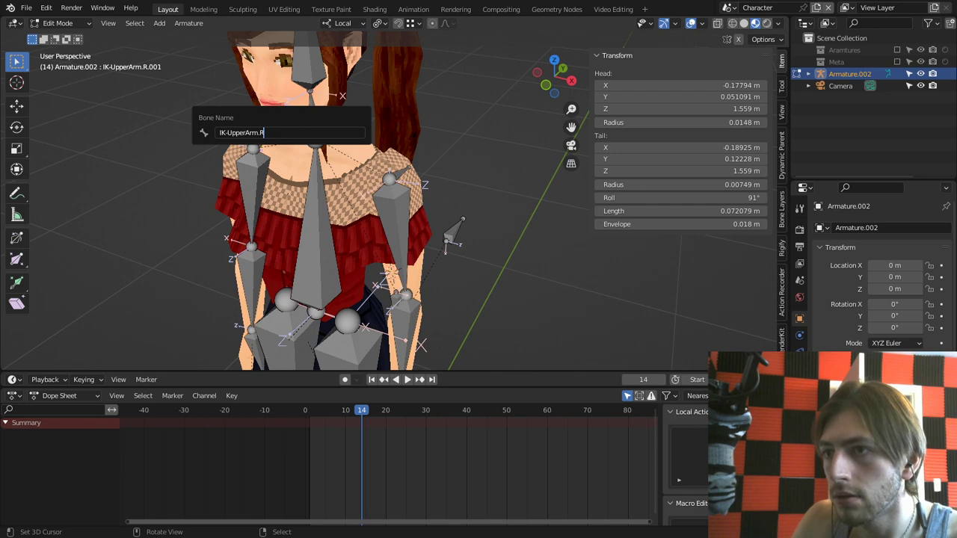
{"action": "type", "text": "MA"}
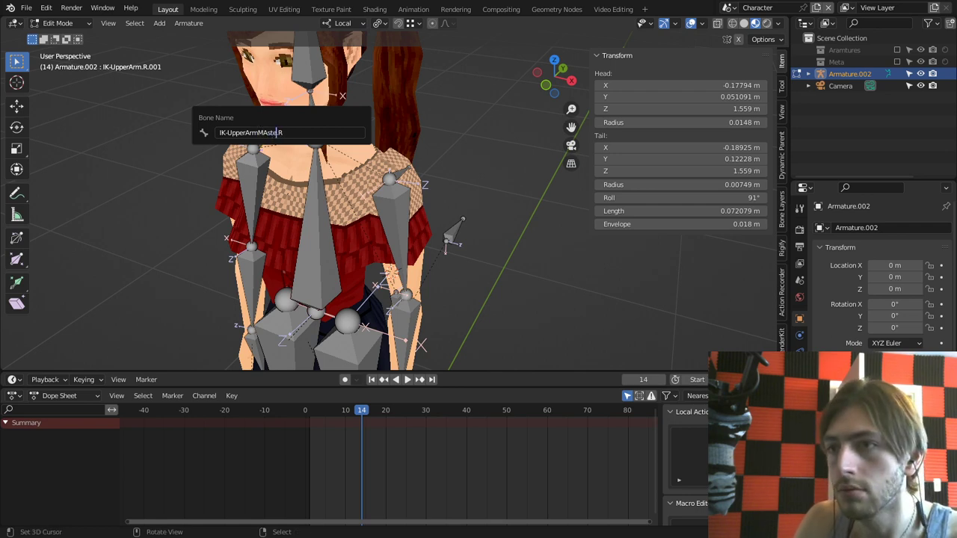
{"action": "key", "text": "Return"}
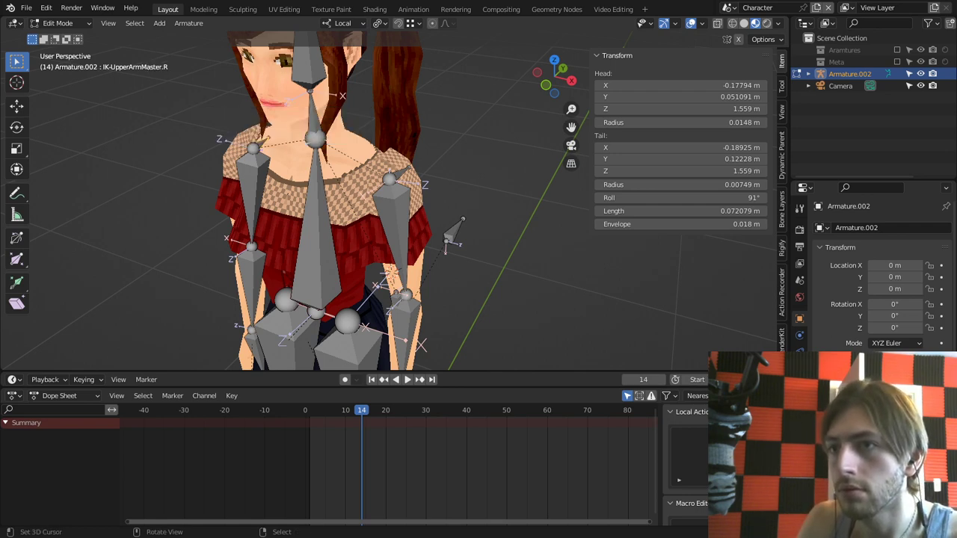
Step: Test in Pose Mode how the left elbow follows a free rotation of IKRotator-Arm.L, cancelling the rotation
{"action": "middle_click_drag", "start_coordinate": [329, 217], "coordinate": [301, 200]}
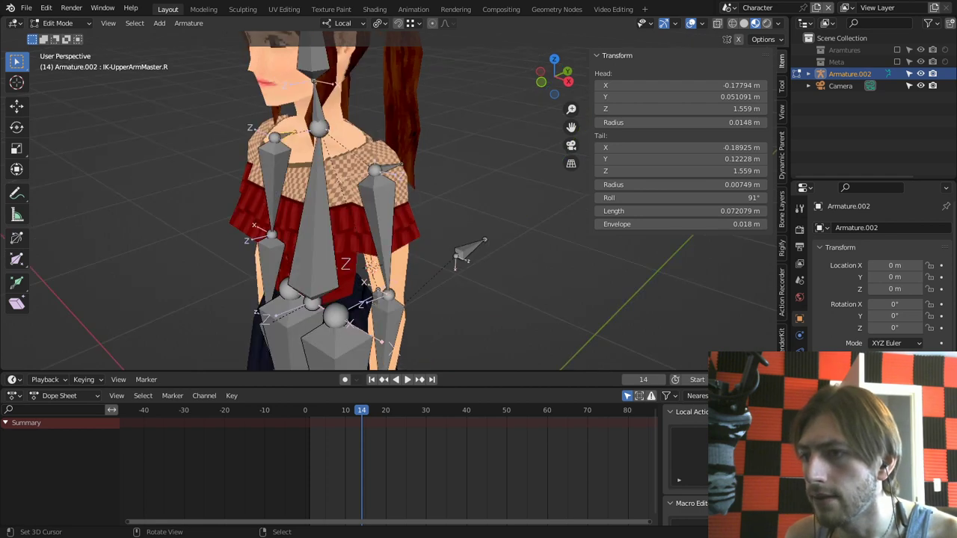
{"action": "right_click", "coordinate": [385, 172]}
{"action": "right_click", "coordinate": [392, 167]}
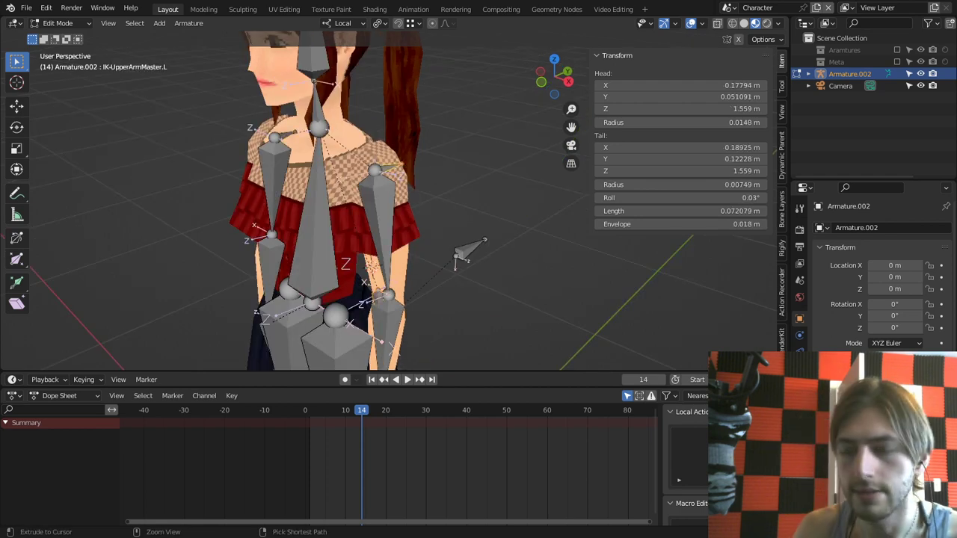
{"action": "key", "text": "ctrl+p"}
{"action": "left_click", "coordinate": [390, 173]}
{"action": "key", "text": "ctrl+Tab"}
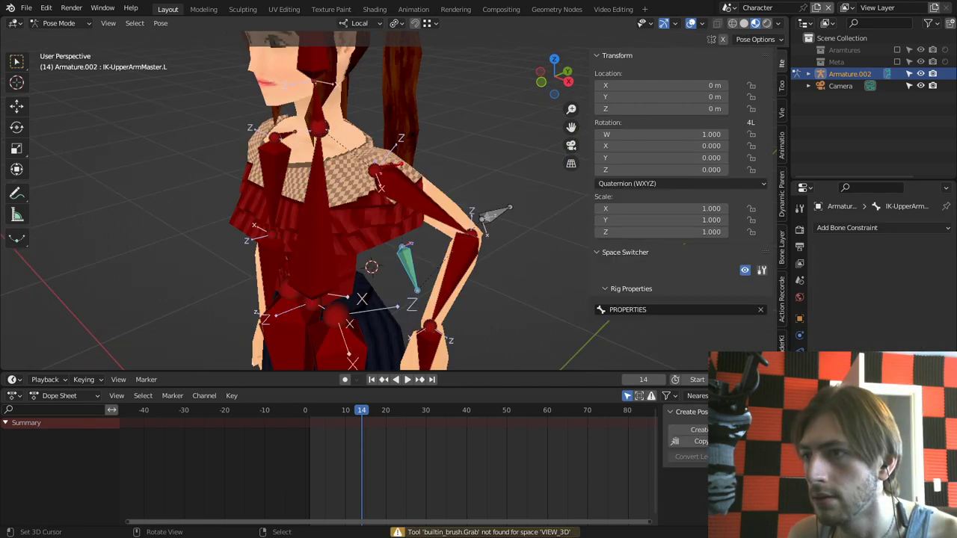
{"action": "middle_click_drag", "start_coordinate": [419, 285], "coordinate": [435, 286]}
{"action": "scroll", "coordinate": [435, 286], "scroll_direction": "down", "scroll_amount": 1}
{"action": "right_click", "coordinate": [436, 320]}
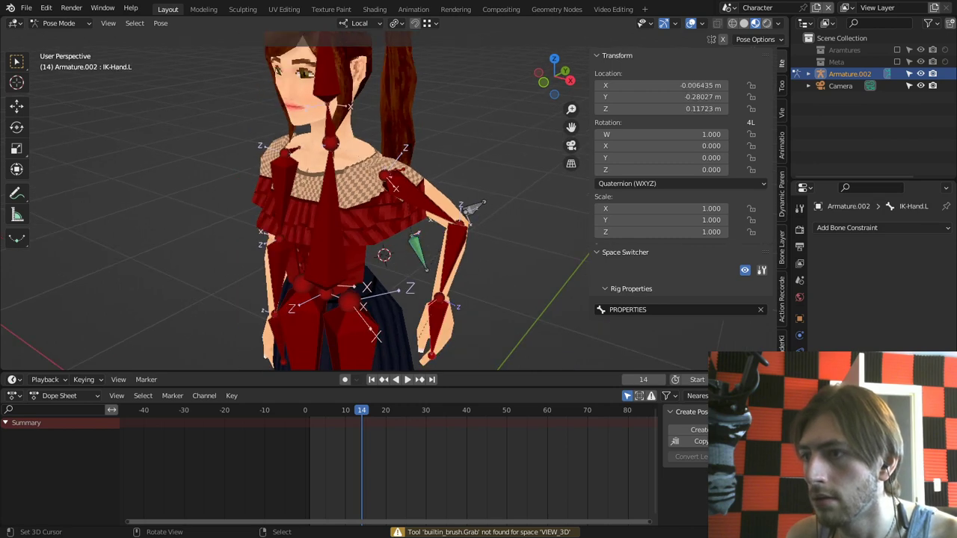
{"action": "right_click", "coordinate": [416, 249]}
{"action": "key", "text": "r"}
{"action": "key", "text": "r"}
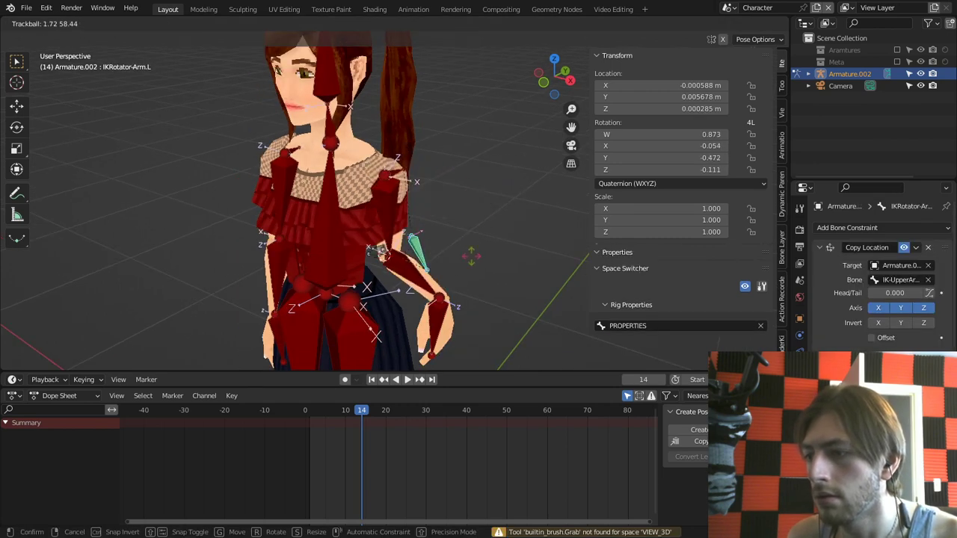
{"action": "right_click", "coordinate": [458, 258]}
Step: Clear the rotation and location of all pose bones
{"action": "key", "text": "a"}
{"action": "key", "text": "alt+r"}
{"action": "key", "text": "alt+g"}
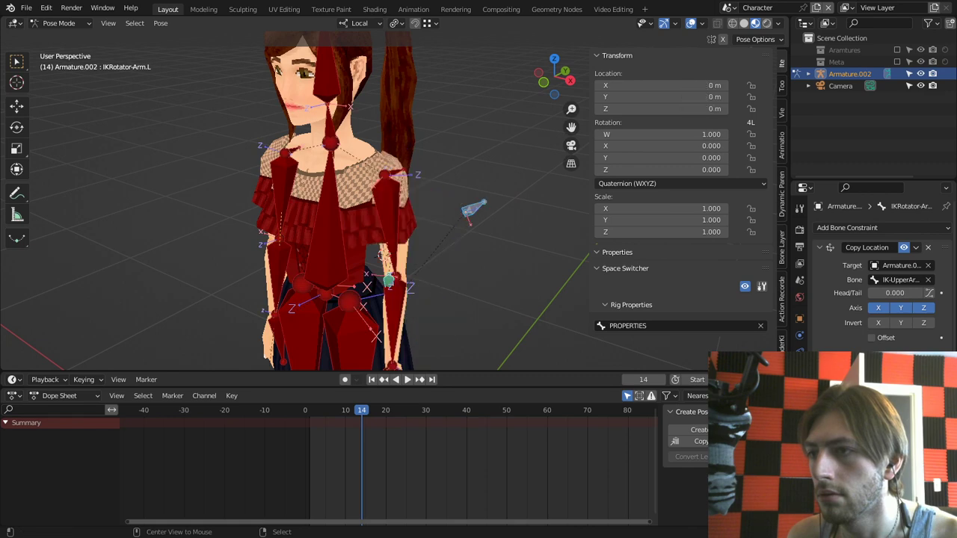
Step: Mirror the left arm's IK bones, including the hand, rotator and elbow target, onto the right arm in Edit Mode with Symmetrize
{"action": "middle_click_drag", "start_coordinate": [419, 277], "coordinate": [478, 181]}
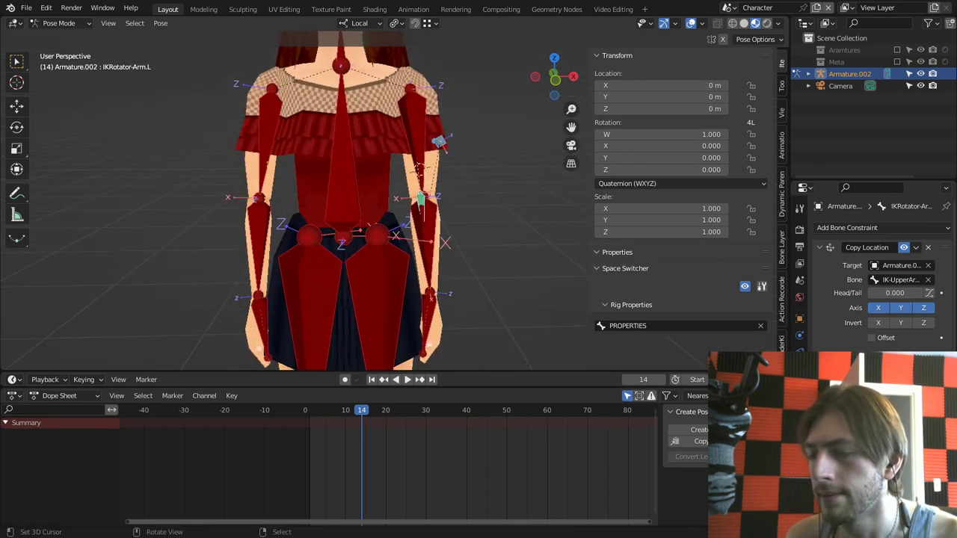
{"action": "key", "text": "Tab"}
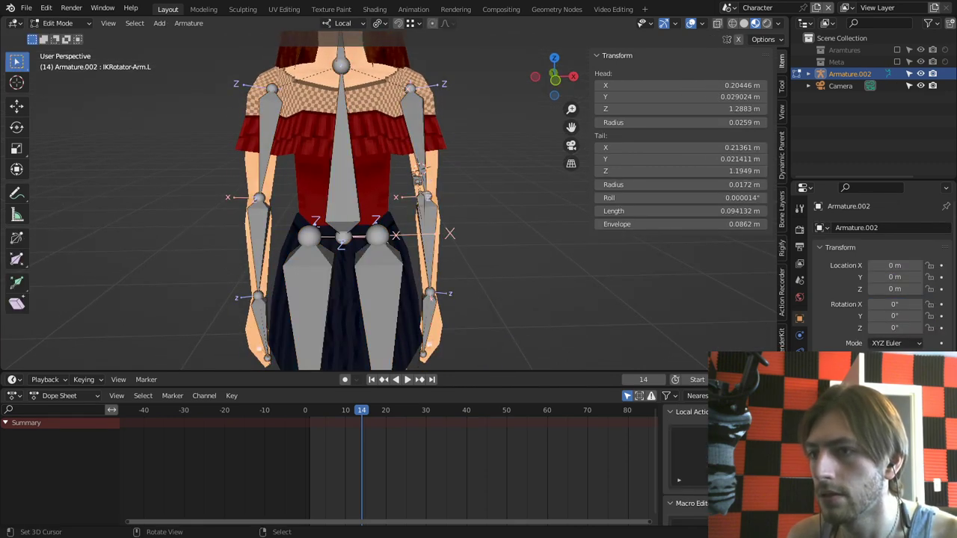
{"action": "middle_click_drag", "start_coordinate": [452, 305], "coordinate": [420, 289]}
{"action": "left_click", "coordinate": [416, 339]}
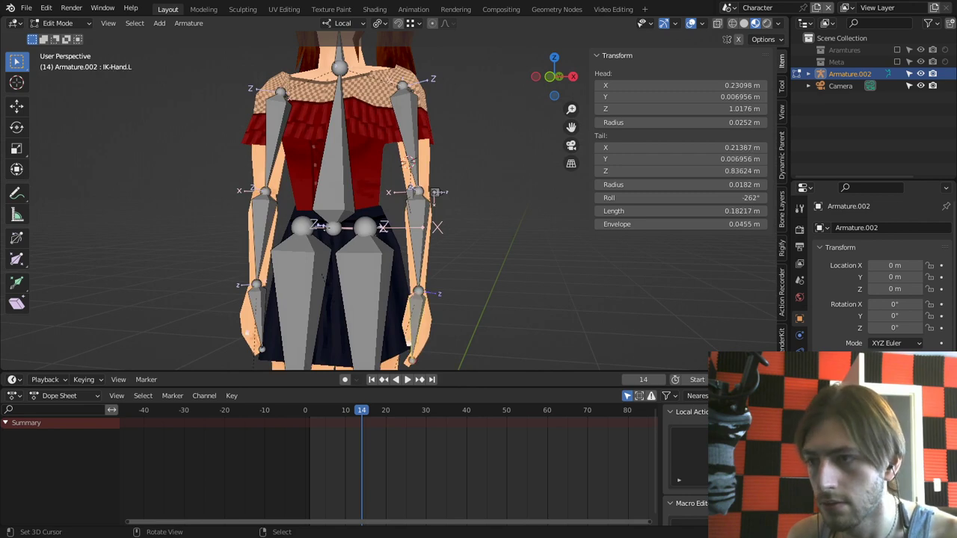
{"action": "key", "text": "c"}
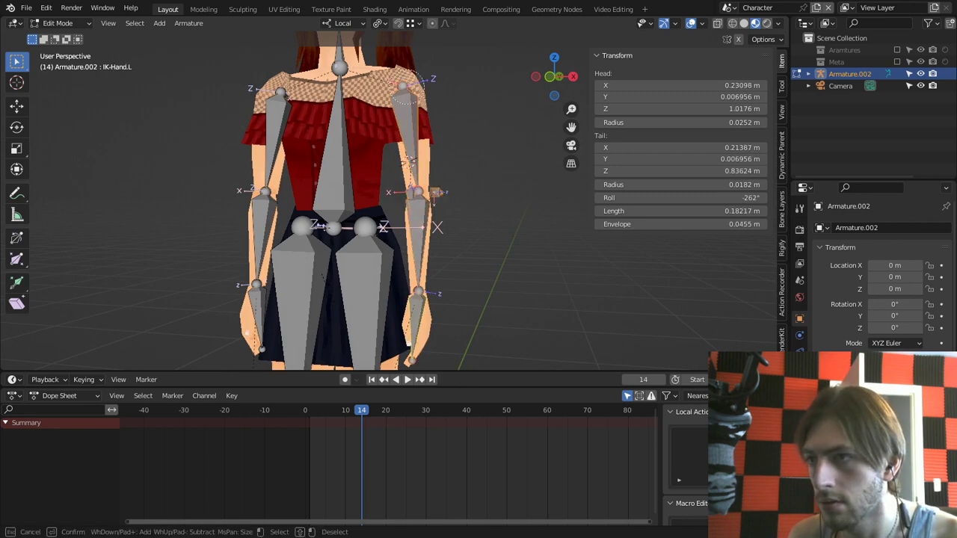
{"action": "right_click", "coordinate": [409, 87]}
{"action": "key", "text": "q"}
{"action": "left_click", "coordinate": [408, 87]}
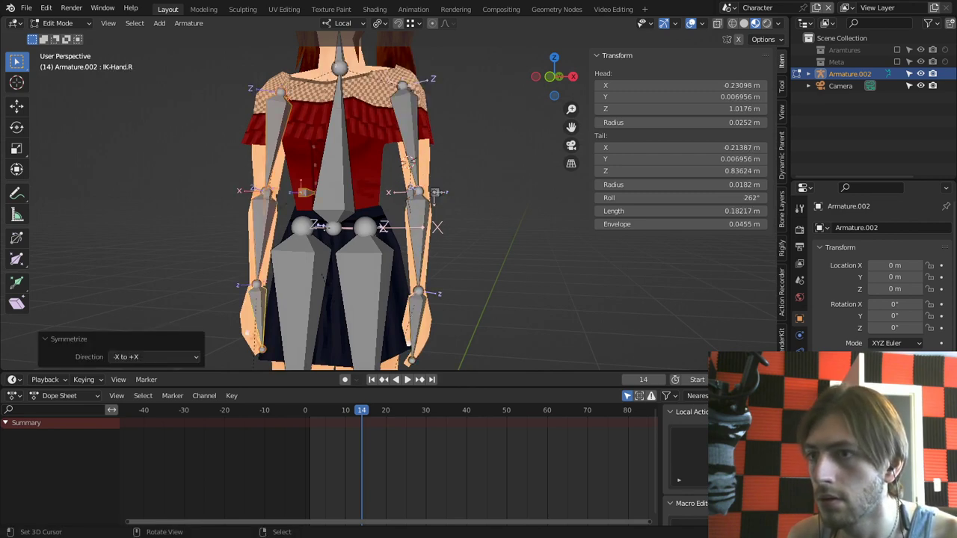
Step: Move IK-Hand.R up and away from the body in Pose Mode to test the mirrored right arm
{"action": "key", "text": "ctrl+Tab"}
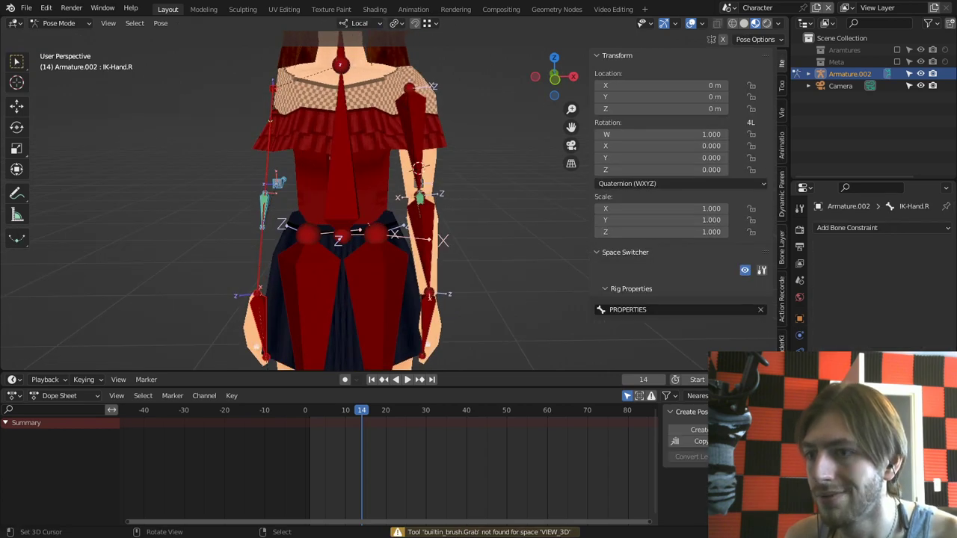
{"action": "key", "text": "g"}
{"action": "key", "text": "Escape"}
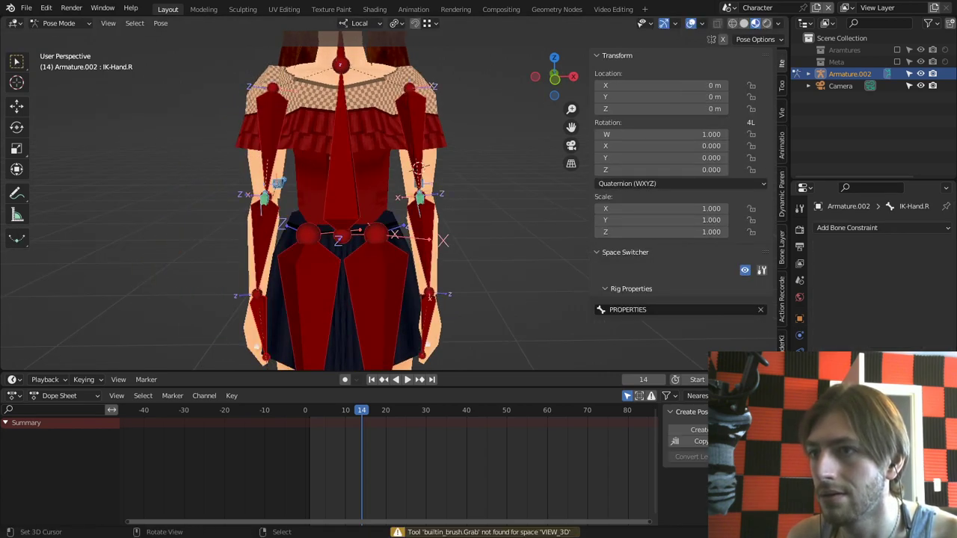
{"action": "key", "text": "alt+a"}
{"action": "left_click", "coordinate": [277, 183]}
{"action": "key", "text": "g"}
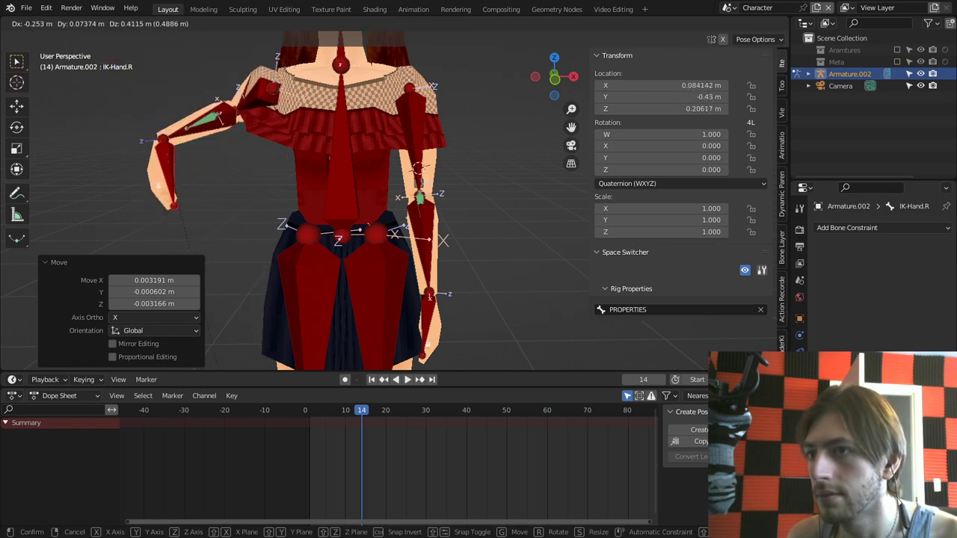
{"action": "key", "text": "Return"}
Step: Rotate IKRotator-Arm.R by about 145° in the view to test how the raised right elbow swings
{"action": "middle_click_drag", "start_coordinate": [299, 186], "coordinate": [355, 187]}
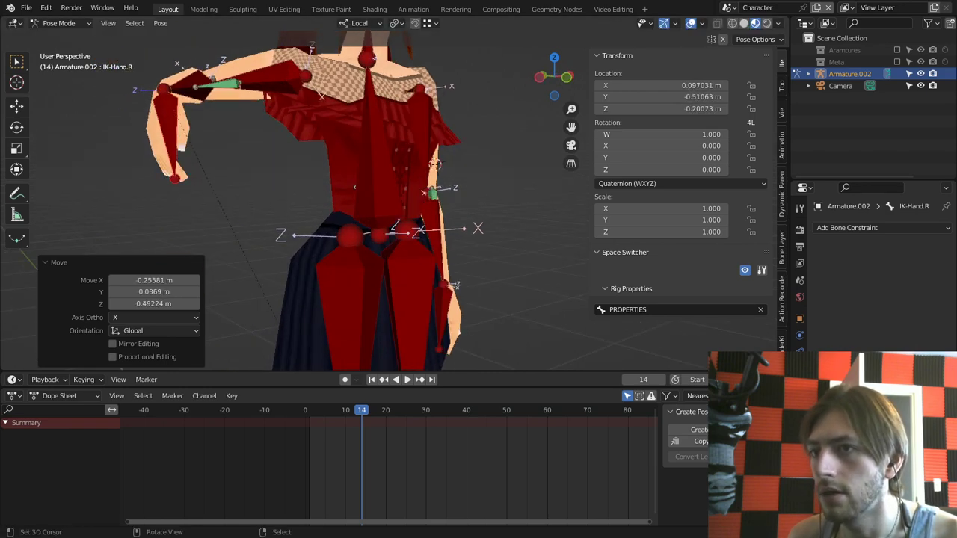
{"action": "left_click", "coordinate": [225, 85]}
{"action": "key", "text": "r"}
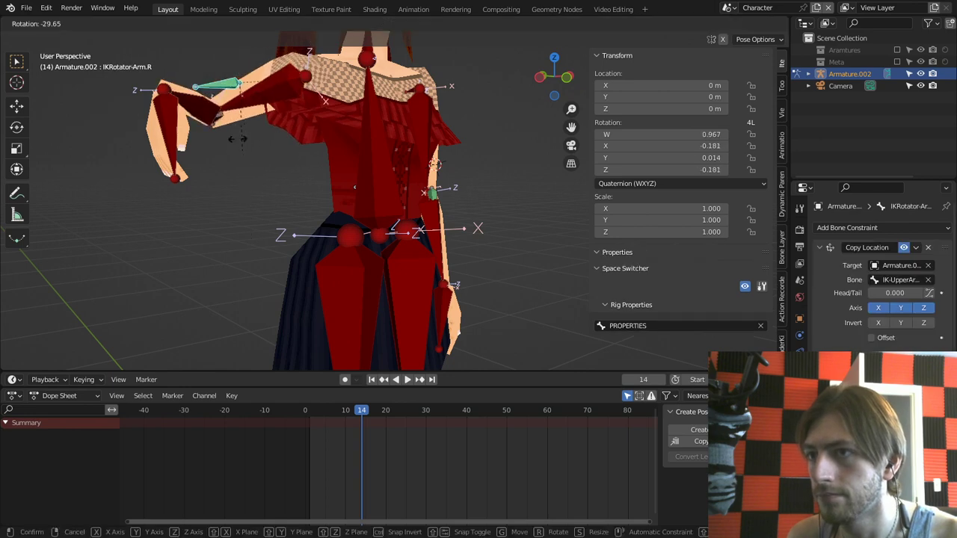
{"action": "left_click", "coordinate": [179, 342]}
{"action": "scroll", "coordinate": [302, 200], "scroll_direction": "down", "scroll_amount": 2}
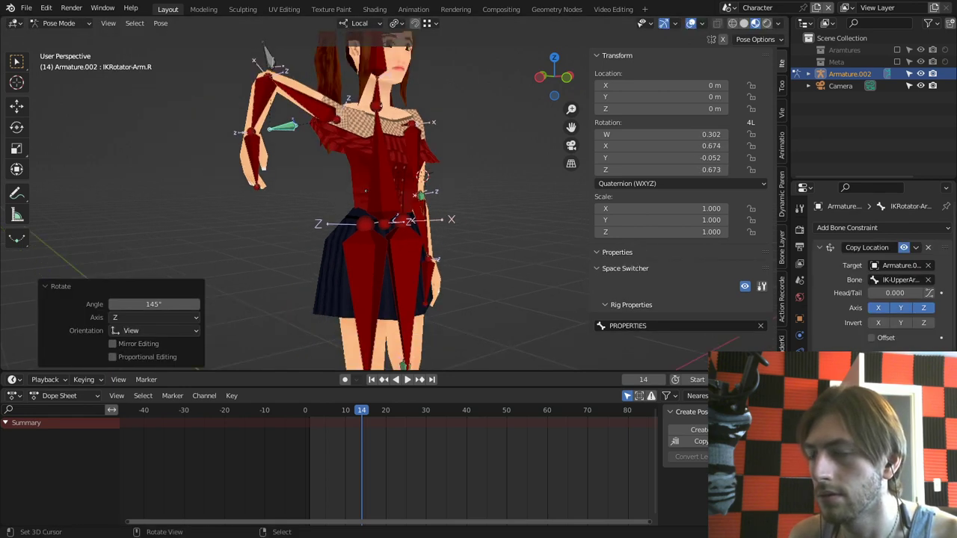
Step: Clear the location of all pose bones and select only the IK-Hand.R bone
{"action": "key", "text": "a"}
{"action": "key", "text": "alt+g"}
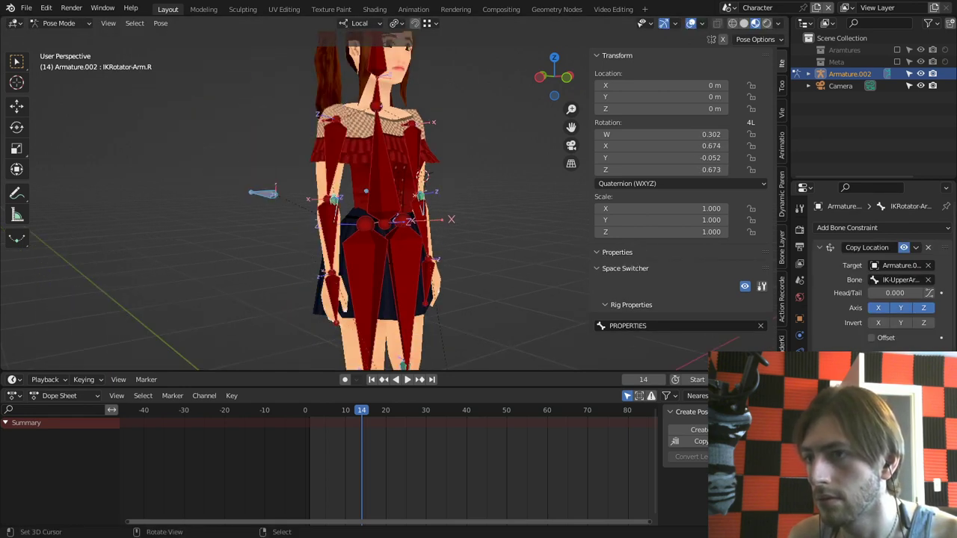
{"action": "middle_click_drag", "start_coordinate": [299, 225], "coordinate": [382, 214]}
{"action": "right_click", "coordinate": [338, 275]}
{"action": "key", "text": "g"}
{"action": "key", "text": "Escape"}
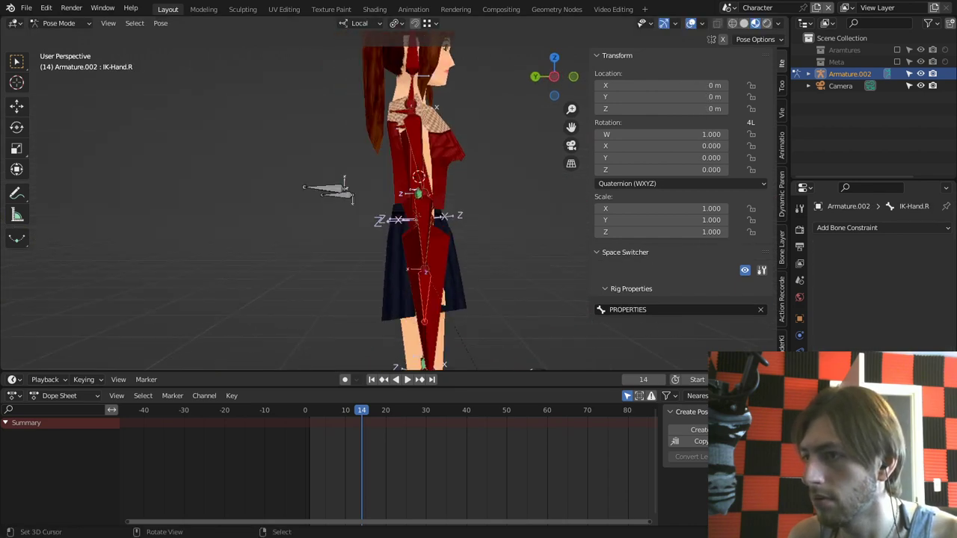
Step: Move IK-Hand.R forward by about 0.2 m and up by about 0.24 m, and try rotating it
{"action": "key", "text": "g"}
{"action": "left_click", "coordinate": [494, 127]}
{"action": "key", "text": "r"}
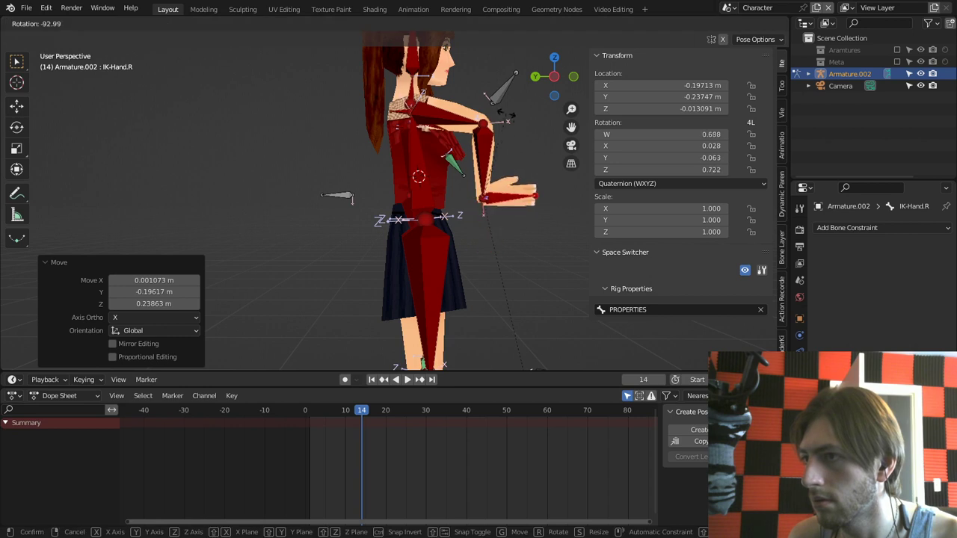
{"action": "right_click", "coordinate": [512, 159]}
Step: Test the elbow direction by rotating IKRotator-Arm.R, and clear that bone's rotation
{"action": "left_click", "coordinate": [459, 164]}
{"action": "key", "text": "r"}
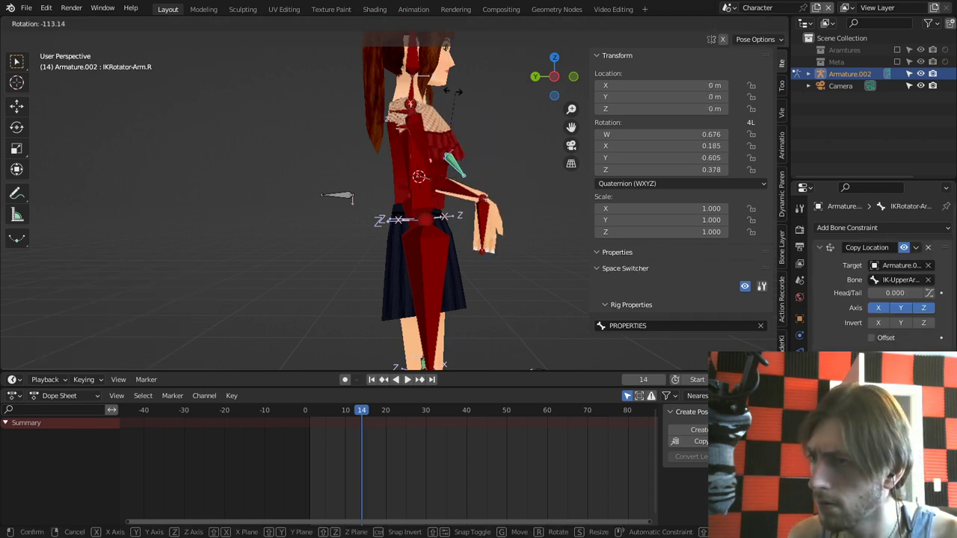
{"action": "left_click", "coordinate": [494, 118]}
{"action": "middle_click_drag", "start_coordinate": [493, 118], "coordinate": [503, 147]}
{"action": "key", "text": "alt+r"}
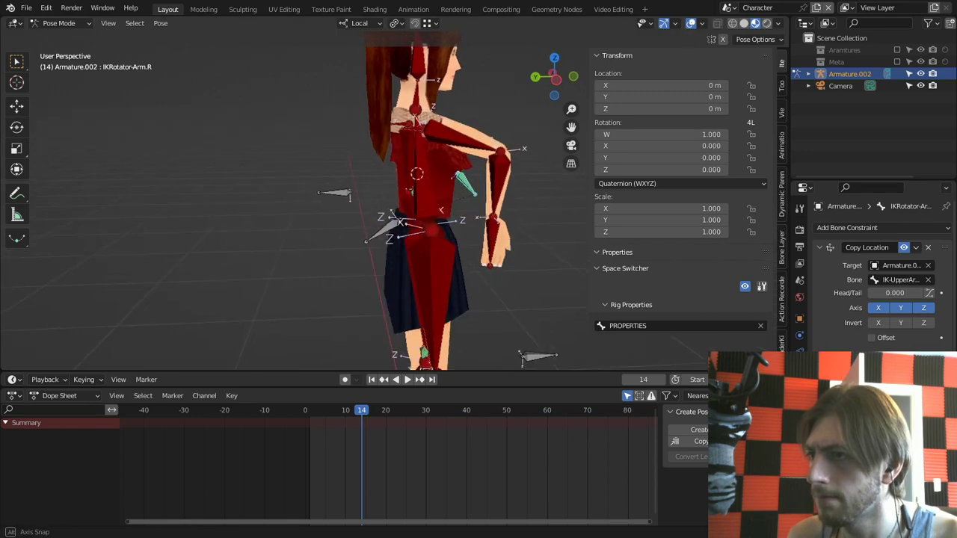
Step: Rotate IKRotator-Arm.R by about -151° in the side view and adjust its rotation again from the front
{"action": "middle_click_drag", "start_coordinate": [523, 88], "coordinate": [533, 90]}
{"action": "key", "text": "r"}
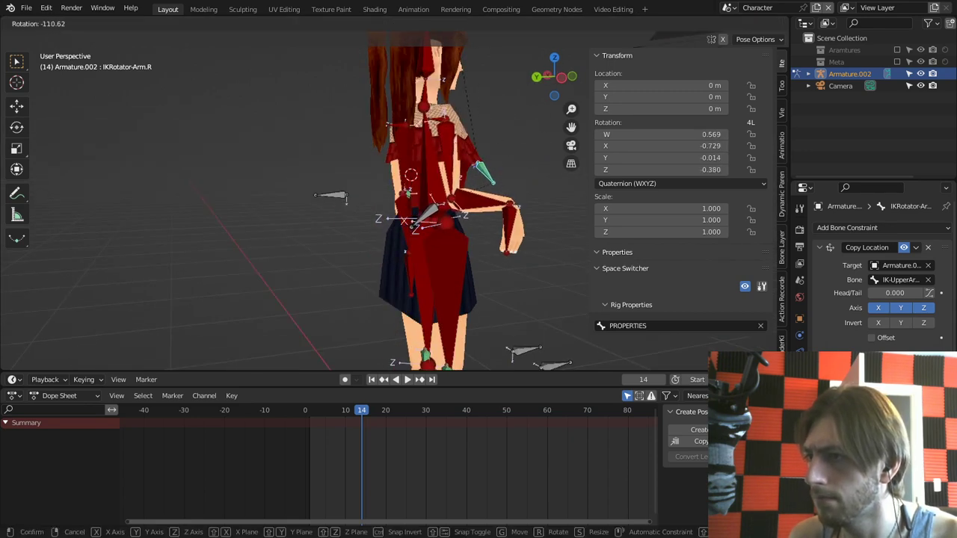
{"action": "left_click", "coordinate": [432, 125]}
{"action": "middle_click_drag", "start_coordinate": [432, 124], "coordinate": [331, 128]}
{"action": "middle_click_drag", "start_coordinate": [423, 191], "coordinate": [434, 192]}
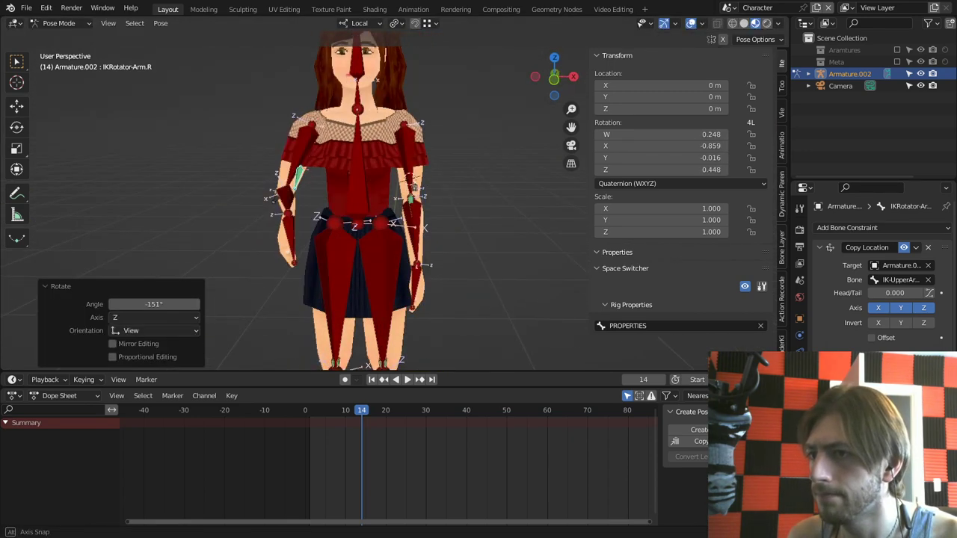
{"action": "key", "text": "r"}
{"action": "left_click", "coordinate": [308, 206]}
Step: Test the right arm by raising IK-Hand.R about 0.21 m from the front and moving it forward from the side
{"action": "right_click", "coordinate": [290, 237]}
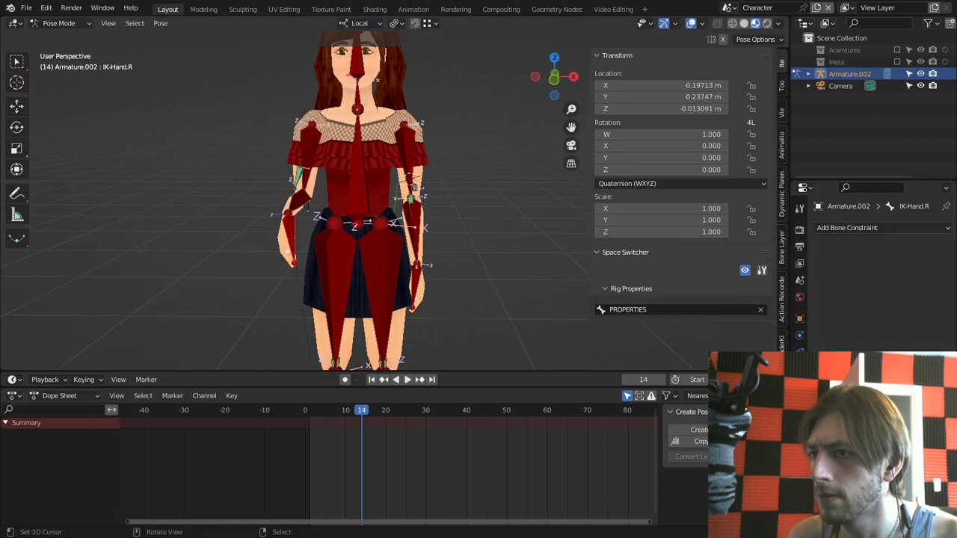
{"action": "key", "text": "g"}
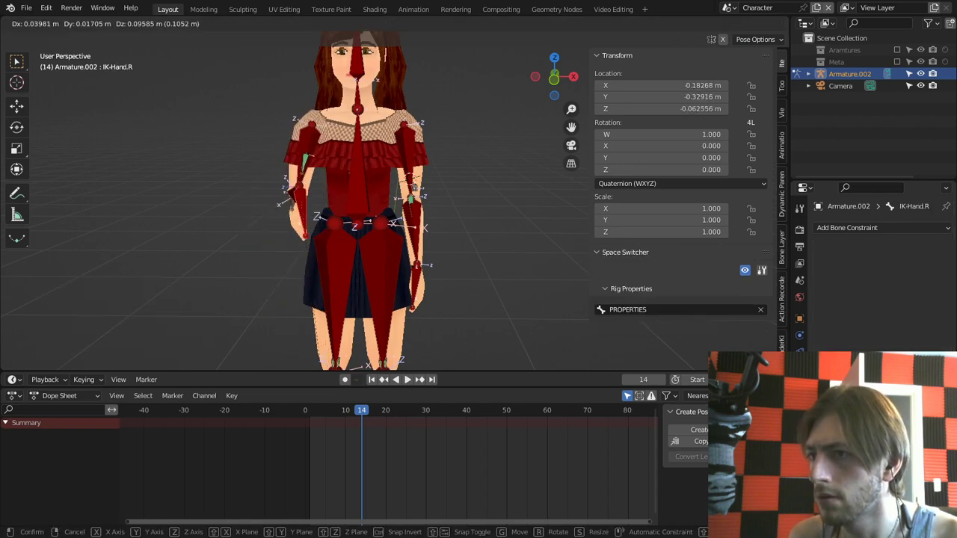
{"action": "left_click", "coordinate": [308, 185]}
{"action": "middle_click_drag", "start_coordinate": [308, 185], "coordinate": [413, 188]}
{"action": "key", "text": "g"}
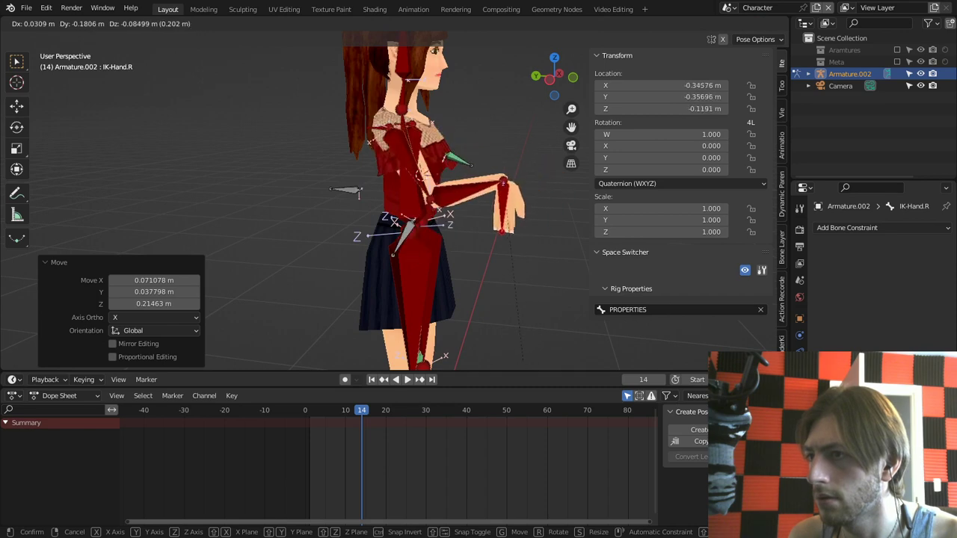
{"action": "left_click", "coordinate": [503, 183]}
Step: Clear the location of all pose bones to bring the right hand back to rest
{"action": "key", "text": "alt+a"}
{"action": "key", "text": "a"}
{"action": "key", "text": "alt+g"}
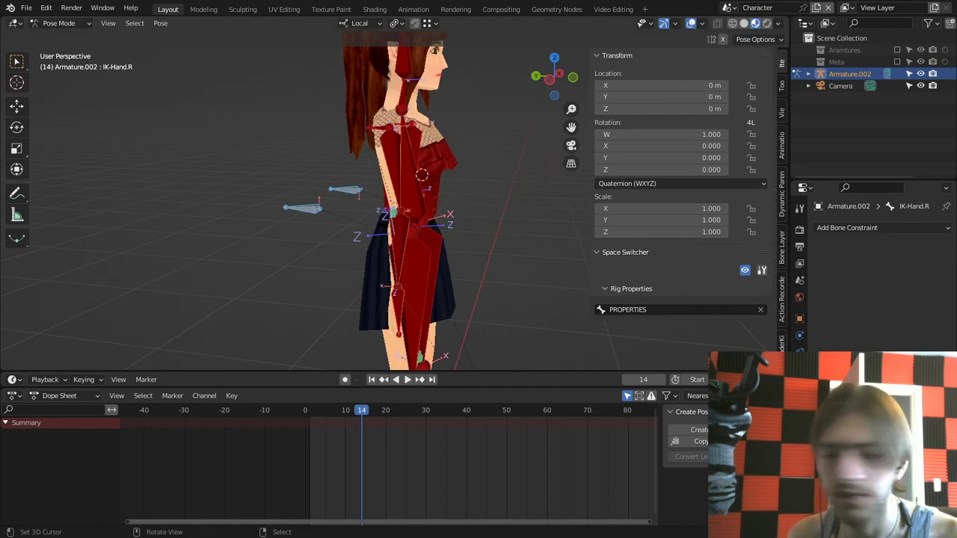
Step: Clear the rotation of all pose bones to return the right arm's elbow rotator to rest
{"action": "middle_click_drag", "start_coordinate": [490, 185], "coordinate": [379, 187]}
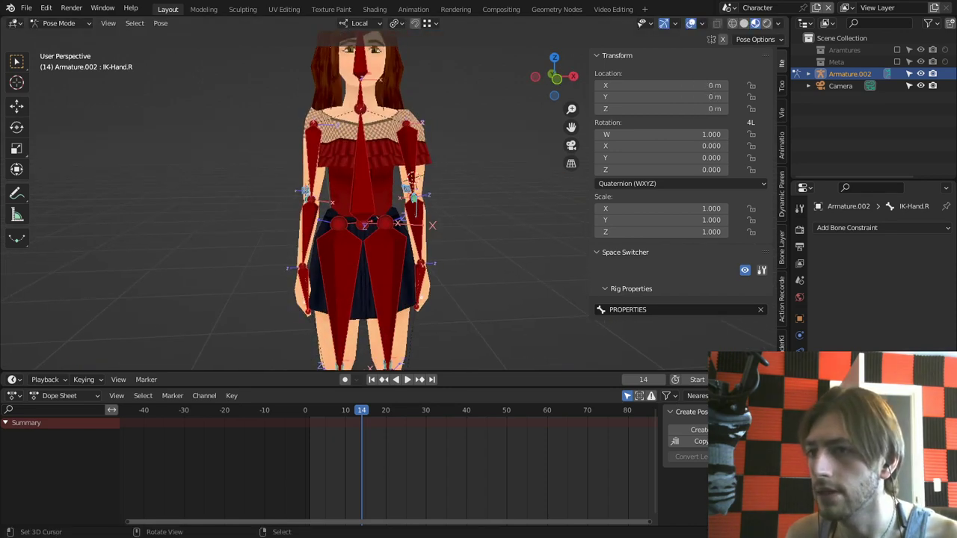
{"action": "key", "text": "alt+r"}
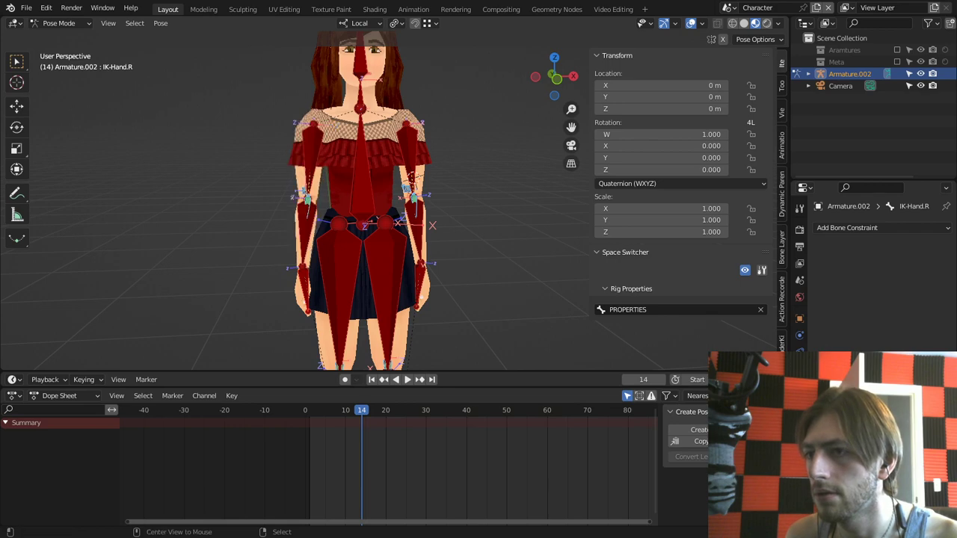
Step: Test the left arm by moving IK-Hand.L about 0.32 m forward and 0.48 m up and rotating it freely, and clear its rotation and location
{"action": "right_click", "coordinate": [421, 297]}
{"action": "middle_click_drag", "start_coordinate": [421, 297], "coordinate": [321, 293]}
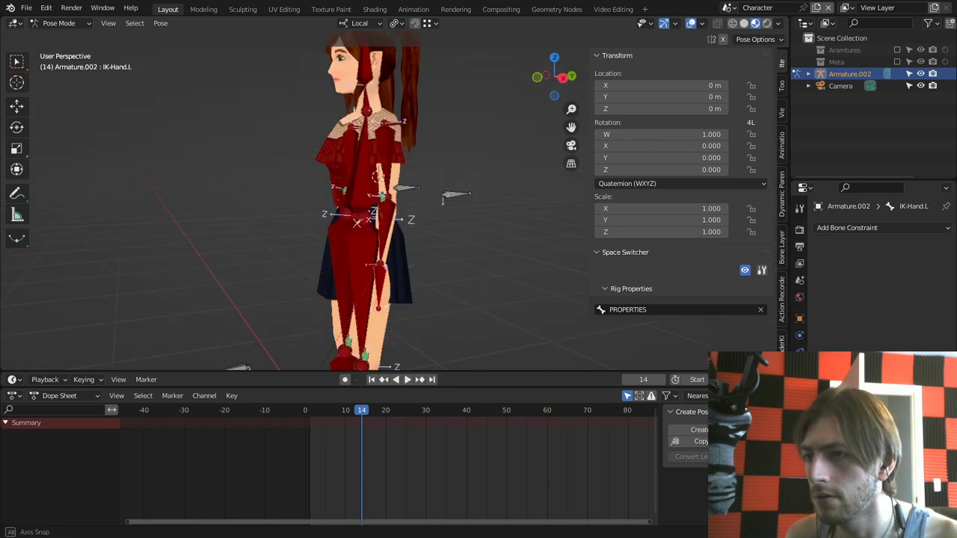
{"action": "key", "text": "KP_3"}
{"action": "key", "text": "g"}
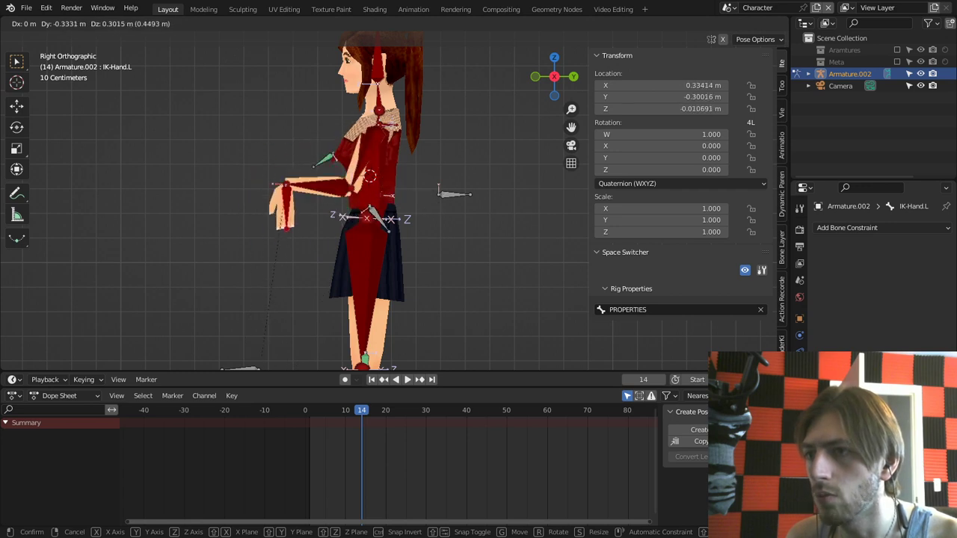
{"action": "left_click", "coordinate": [348, 185]}
{"action": "key", "text": "r"}
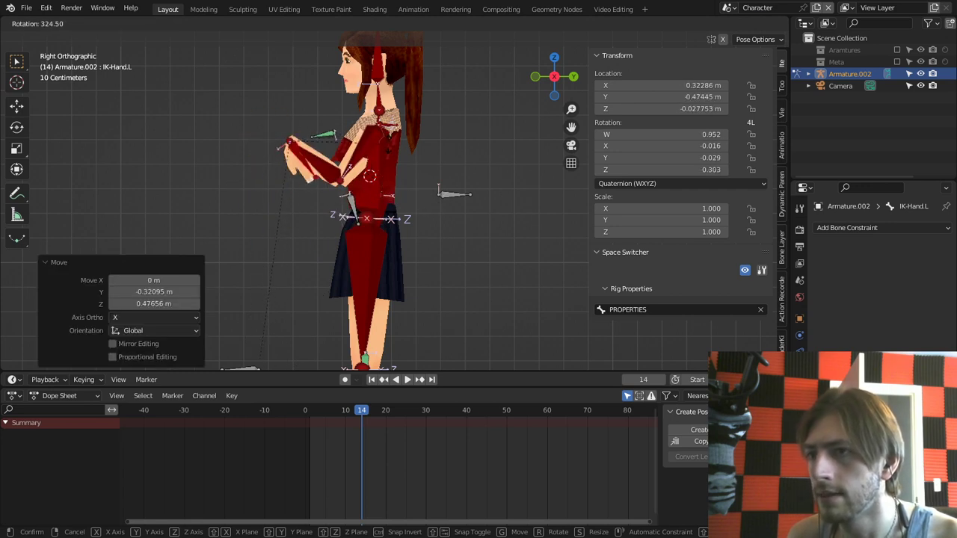
{"action": "key", "text": "r"}
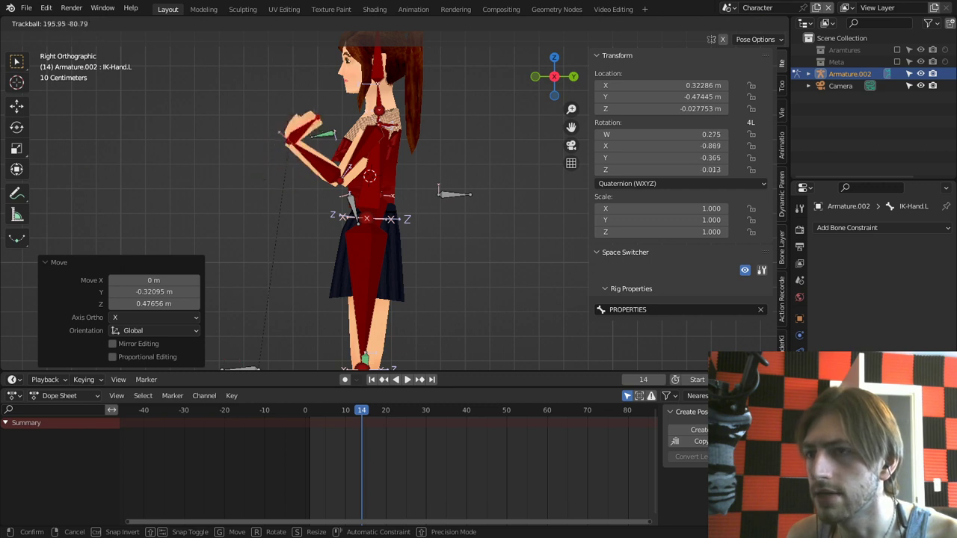
{"action": "key", "text": "Escape"}
{"action": "key", "text": "alt+r"}
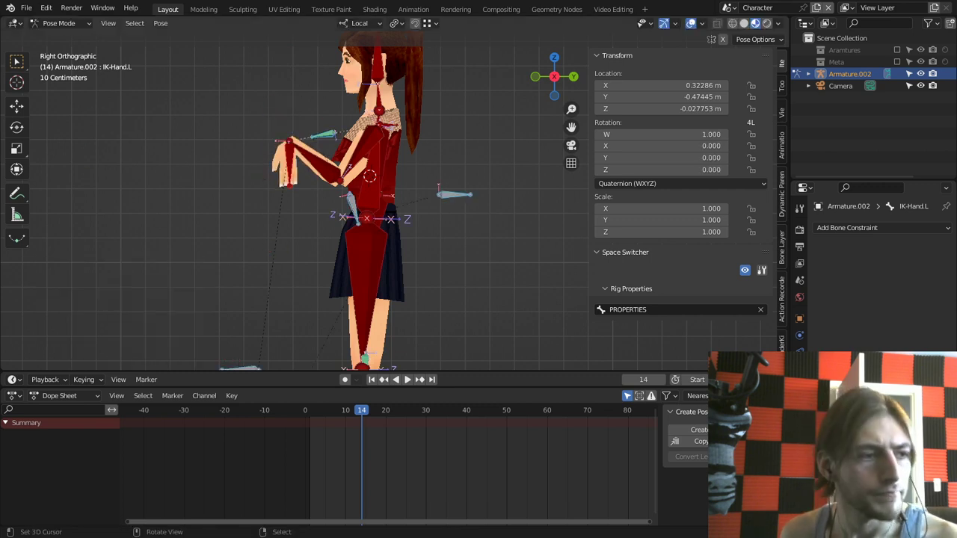
{"action": "key", "text": "alt+g"}
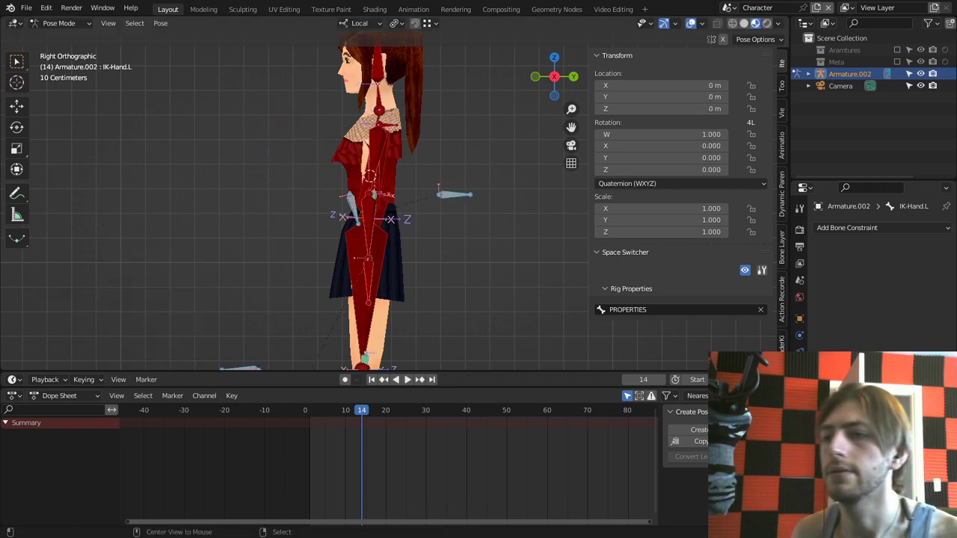
Step: Check the armature's bone layers 1 and 2 separately, and display layer 1 together with layers 9, 10 and 11
{"action": "middle_click_drag", "start_coordinate": [314, 202], "coordinate": [441, 207]}
{"action": "scroll", "coordinate": [359, 210], "scroll_direction": "down", "scroll_amount": 3}
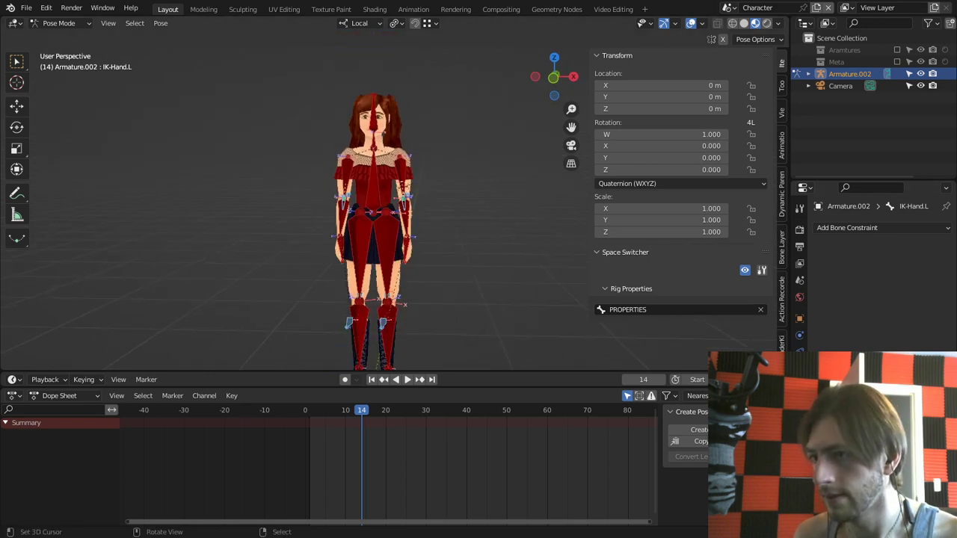
{"action": "mouse_move", "coordinate": [367, 187]}
{"action": "middle_mouse_down"}
{"action": "mouse_move", "coordinate": [366, 238]}
{"action": "mouse_move", "coordinate": [367, 177]}
{"action": "middle_mouse_up"}
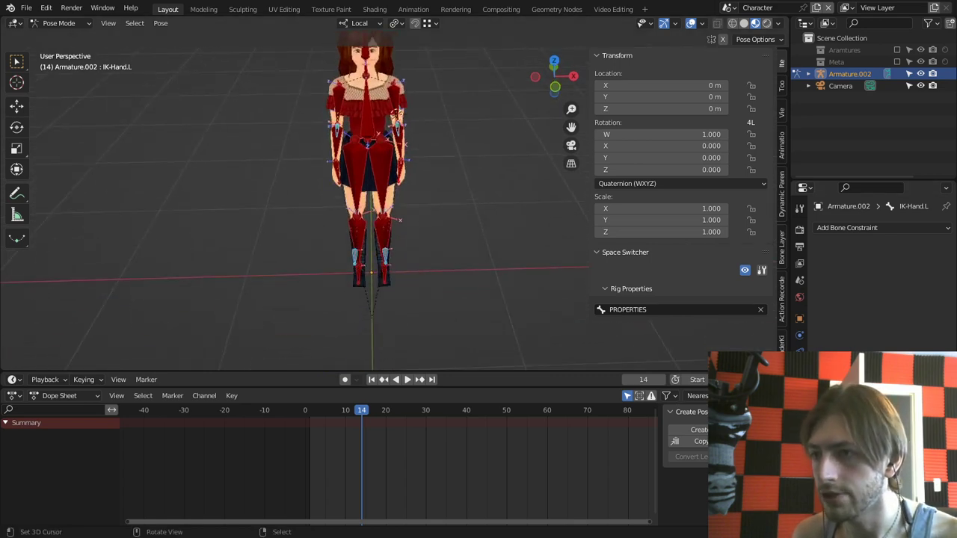
{"action": "scroll", "coordinate": [367, 202], "scroll_direction": "up", "scroll_amount": 4}
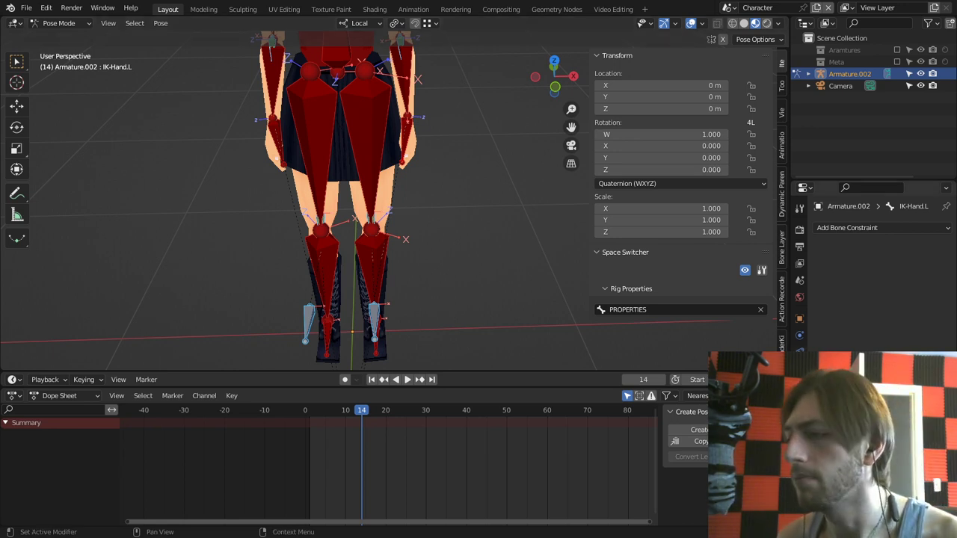
{"action": "left_click", "coordinate": [799, 370]}
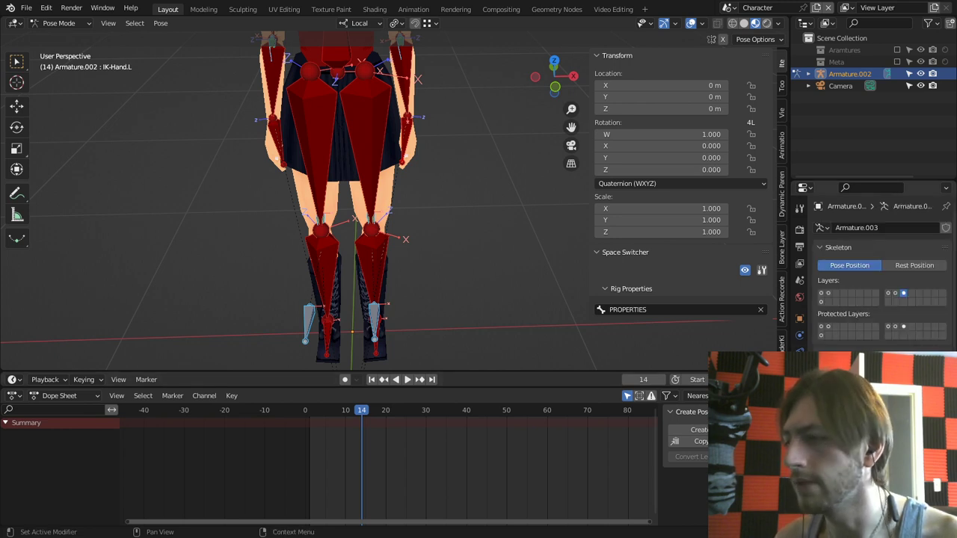
{"action": "left_click", "coordinate": [828, 293]}
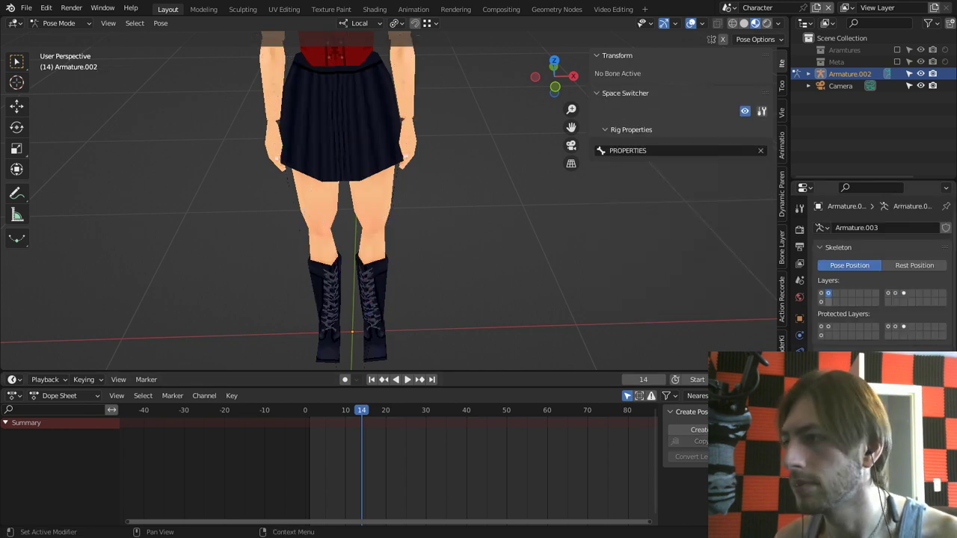
{"action": "left_click", "coordinate": [821, 293]}
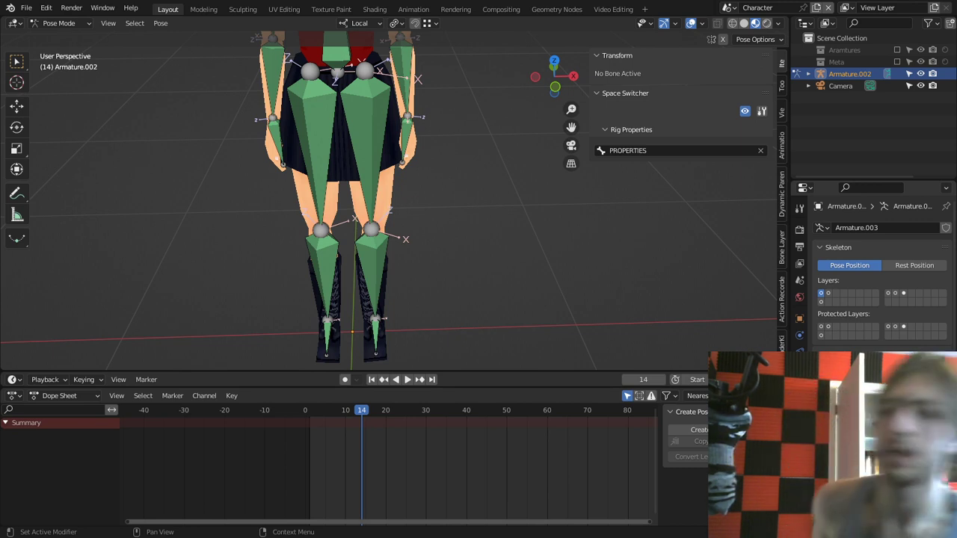
{"action": "left_click", "coordinate": [828, 293]}
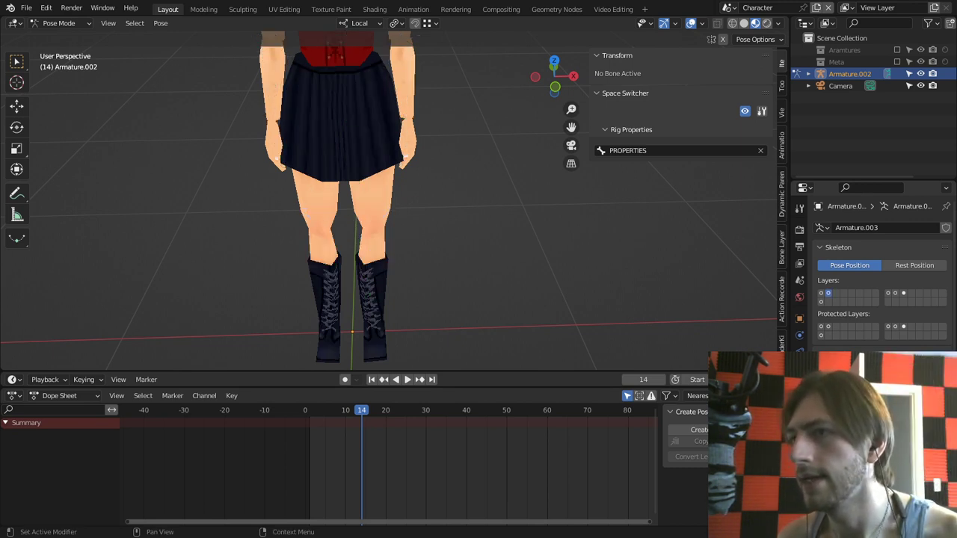
{"action": "left_click", "coordinate": [821, 293]}
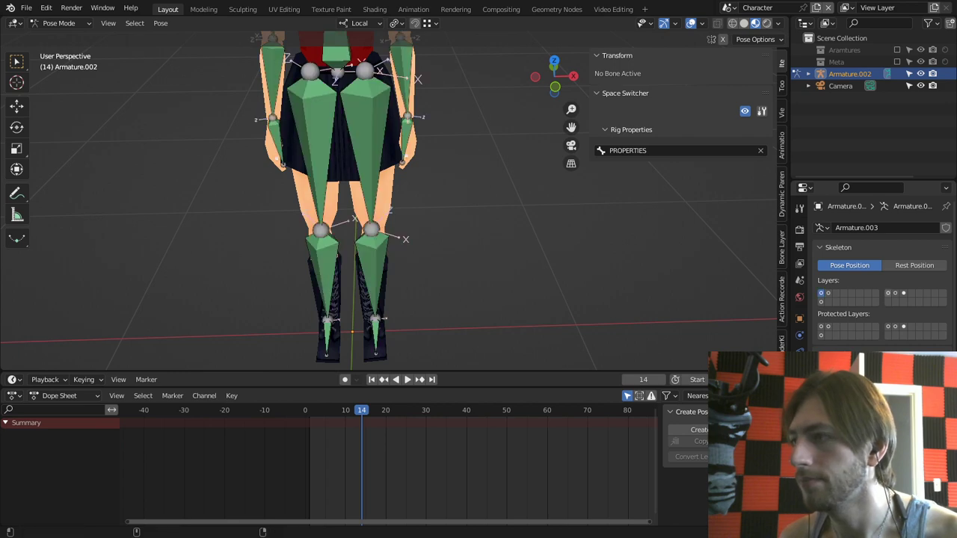
{"action": "left_click", "coordinate": [904, 293], "text": "shift"}
{"action": "left_click", "coordinate": [896, 293], "text": "shift"}
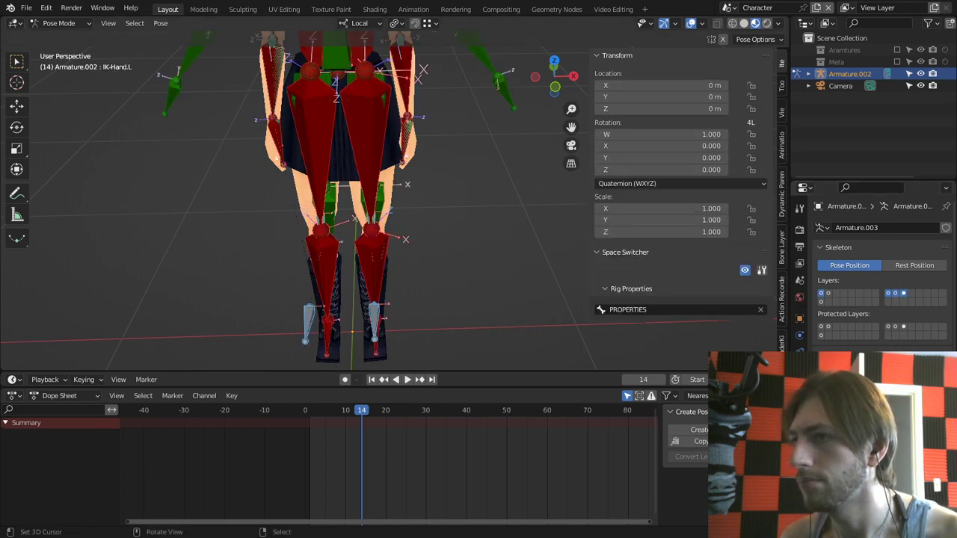
Step: Examine the overlapping leg and arm bones in Pose Mode and Edit Mode
{"action": "middle_click_drag", "start_coordinate": [516, 224], "coordinate": [427, 226]}
{"action": "key", "text": "alt+r"}
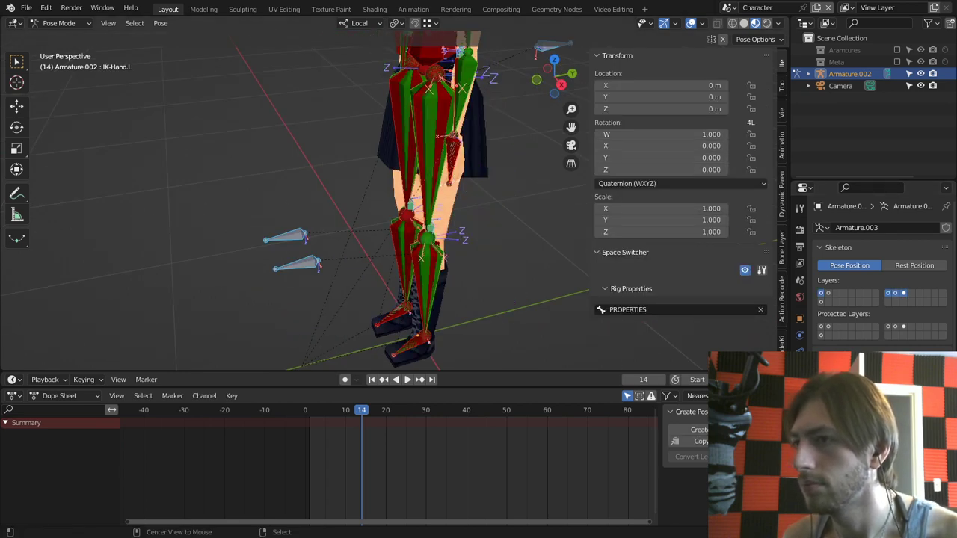
{"action": "middle_click_drag", "start_coordinate": [397, 317], "coordinate": [374, 352]}
{"action": "scroll", "coordinate": [351, 202], "scroll_direction": "up", "scroll_amount": 3}
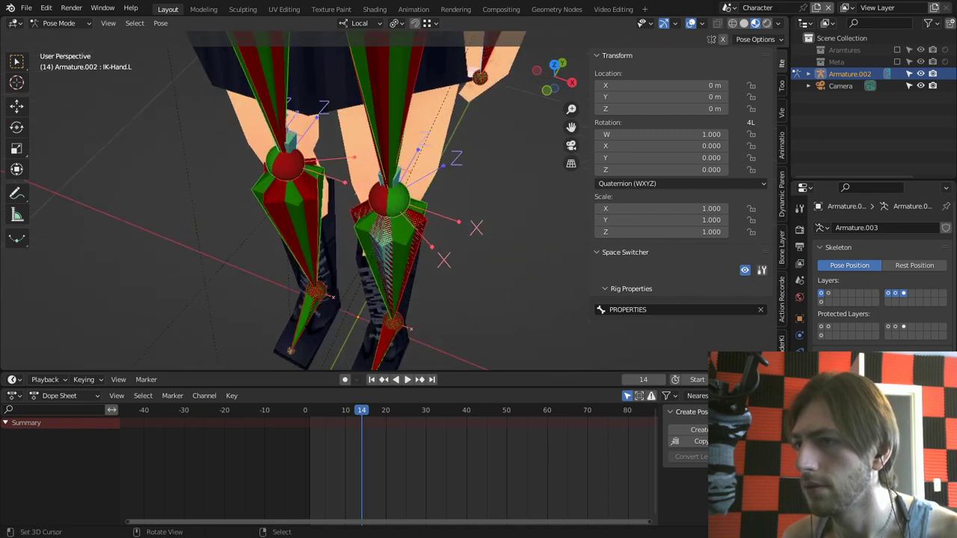
{"action": "key", "text": "Tab"}
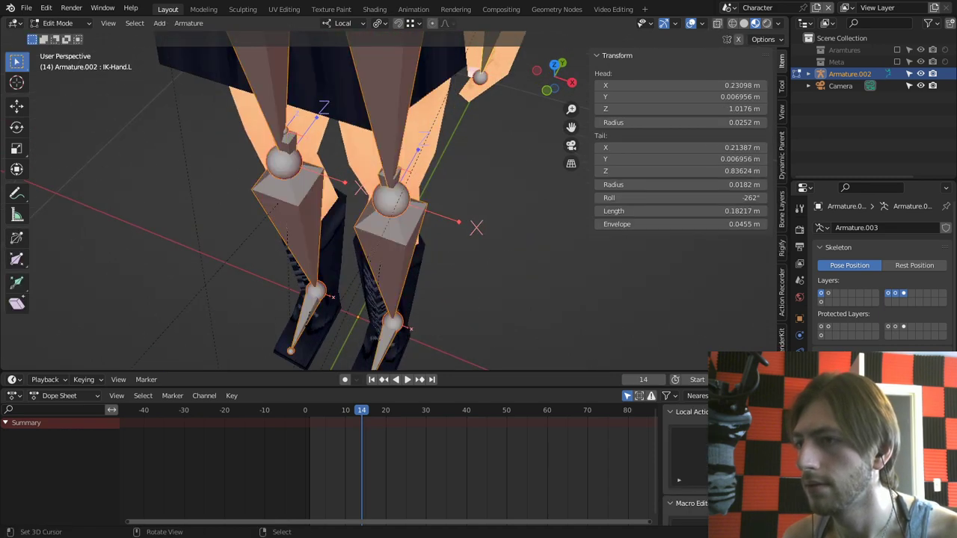
{"action": "scroll", "coordinate": [352, 202], "scroll_direction": "down", "scroll_amount": 4}
{"action": "mouse_move", "coordinate": [351, 202]}
{"action": "middle_mouse_down", "text": "shift"}
{"action": "mouse_move", "coordinate": [346, 256]}
{"action": "mouse_move", "coordinate": [356, 184]}
{"action": "middle_mouse_up", "text": "shift"}
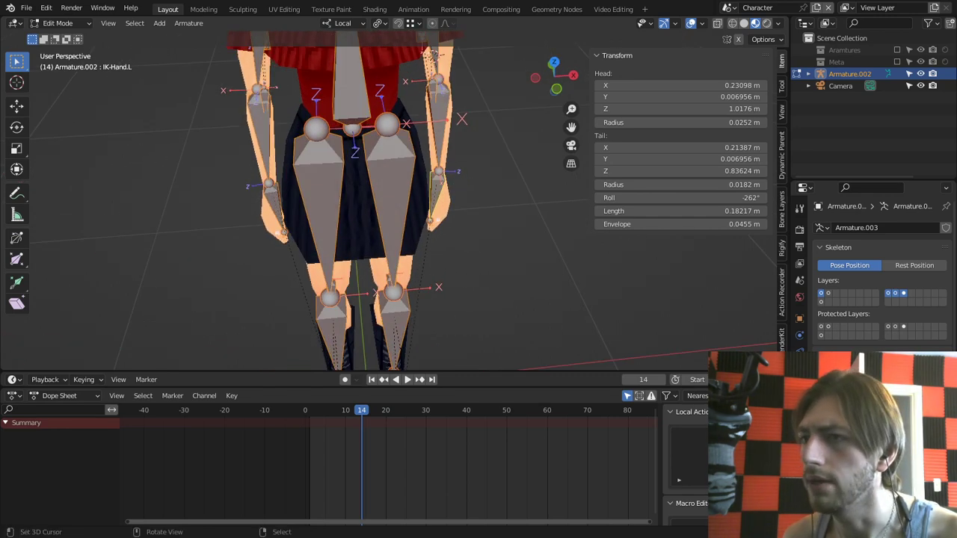
{"action": "key", "text": "Tab"}
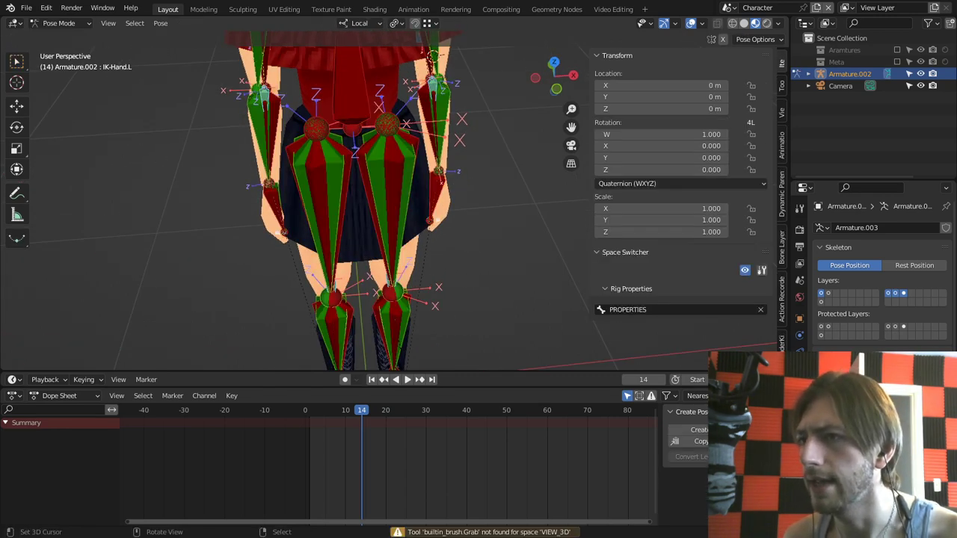
{"action": "middle_click_drag", "start_coordinate": [359, 209], "coordinate": [283, 191]}
{"action": "scroll", "coordinate": [359, 201], "scroll_direction": "down", "scroll_amount": 1}
Step: Display only the IK bones on layer 11 and try to move IK-Foot.L
{"action": "left_click", "coordinate": [904, 294]}
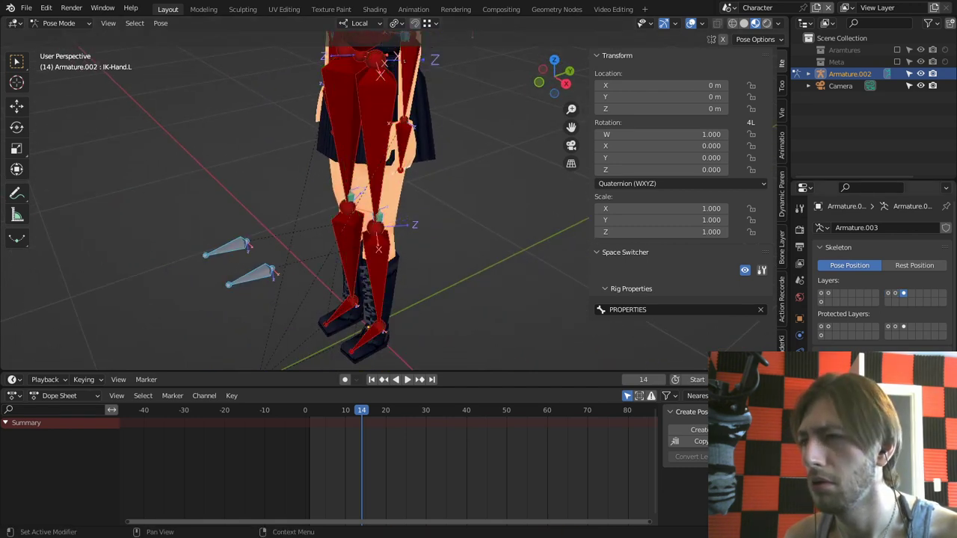
{"action": "middle_click_drag", "start_coordinate": [448, 216], "coordinate": [446, 217]}
{"action": "middle_click_drag", "start_coordinate": [473, 35], "coordinate": [463, 35]}
{"action": "right_click", "coordinate": [365, 347]}
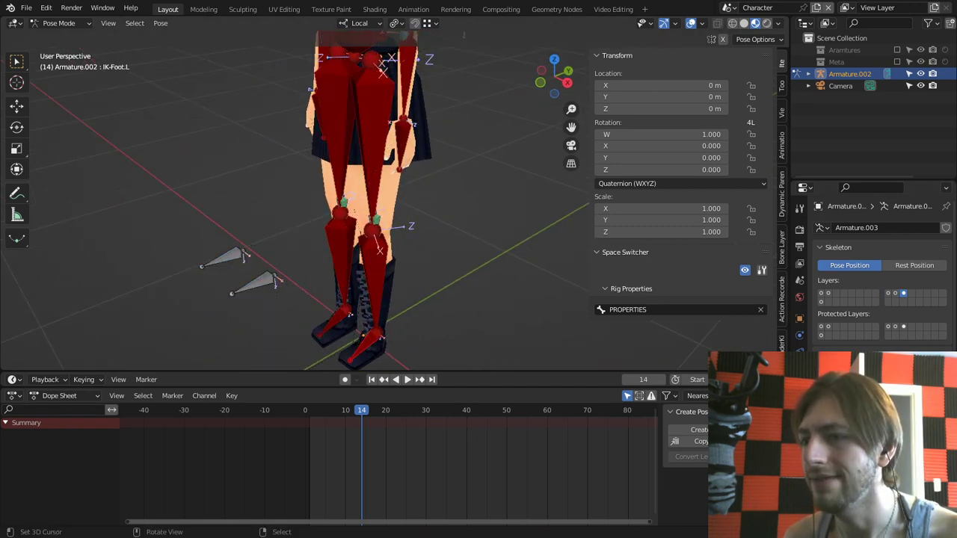
{"action": "middle_click_drag", "start_coordinate": [365, 347], "coordinate": [326, 310]}
{"action": "key", "text": "g"}
{"action": "key", "text": "Escape"}
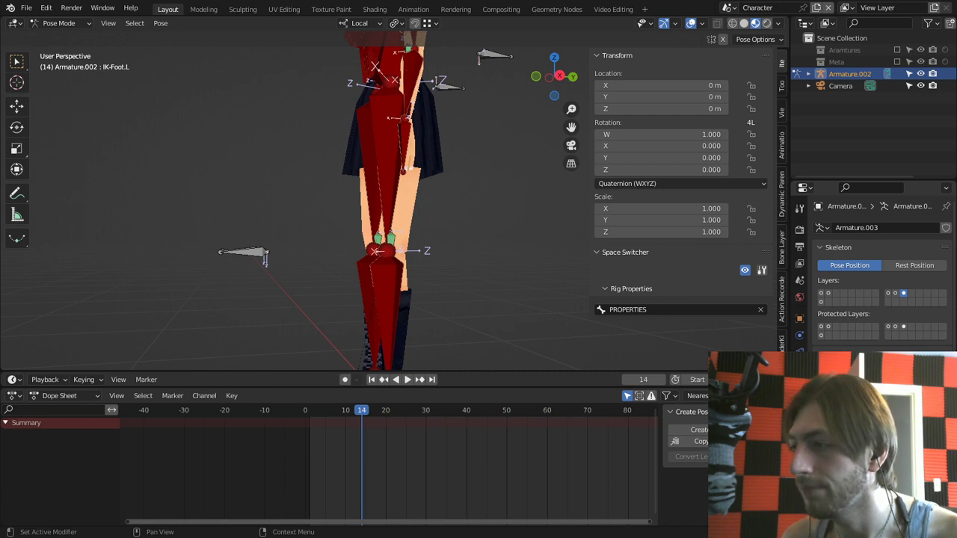
Step: Display only bone layer 17, select the COG bone, and set COG as the Rig Properties bone
{"action": "left_click", "coordinate": [821, 302]}
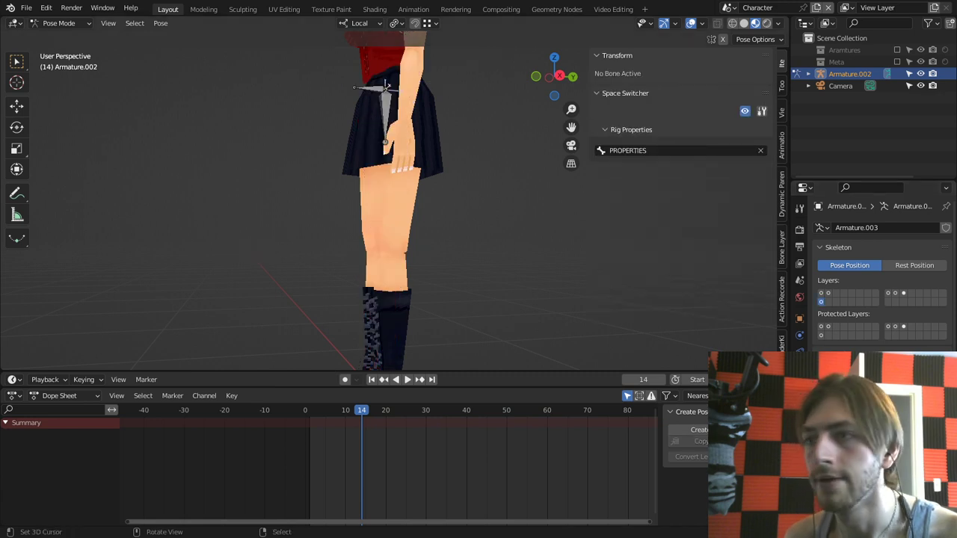
{"action": "left_click", "coordinate": [383, 87]}
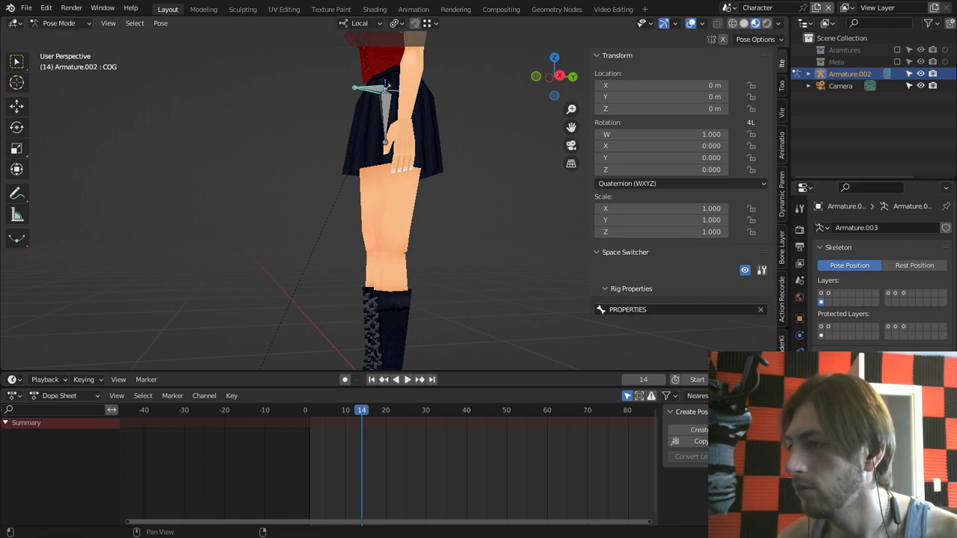
{"action": "left_click", "coordinate": [673, 309]}
{"action": "left_click", "coordinate": [666, 340]}
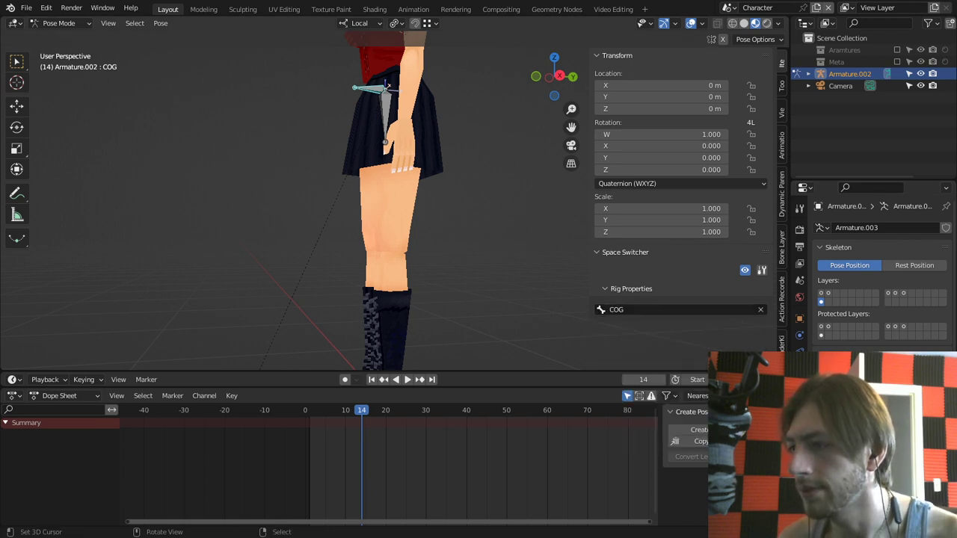
Step: Display only the FK bones on layer 10 and inspect FK-UpperLeg.L from several angles
{"action": "middle_click_drag", "start_coordinate": [418, 164], "coordinate": [409, 254], "text": "shift"}
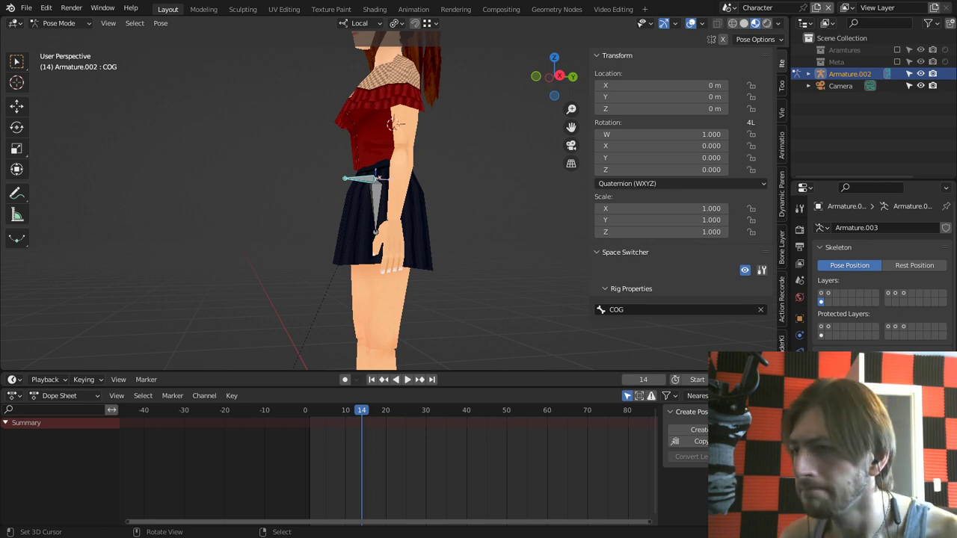
{"action": "left_click", "coordinate": [895, 293]}
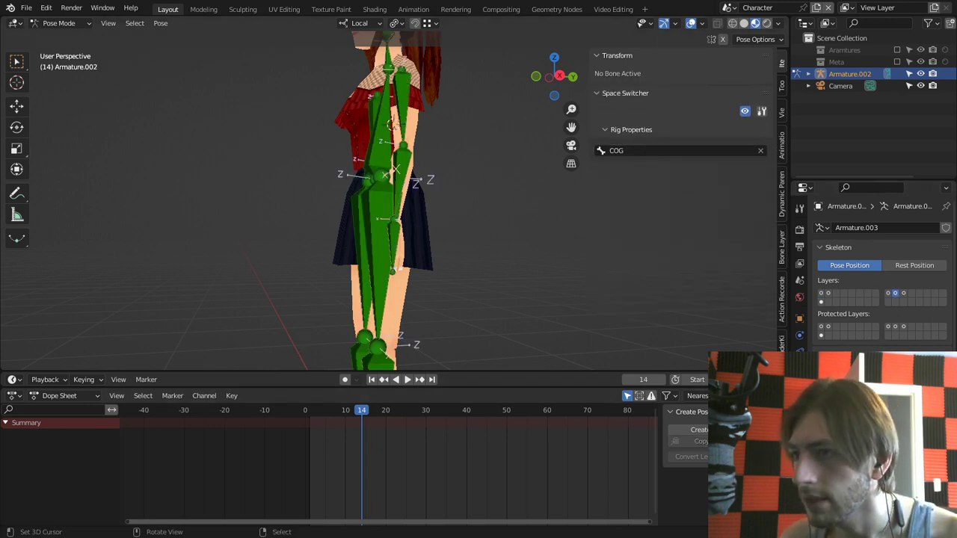
{"action": "scroll", "coordinate": [393, 202], "scroll_direction": "down", "scroll_amount": 1}
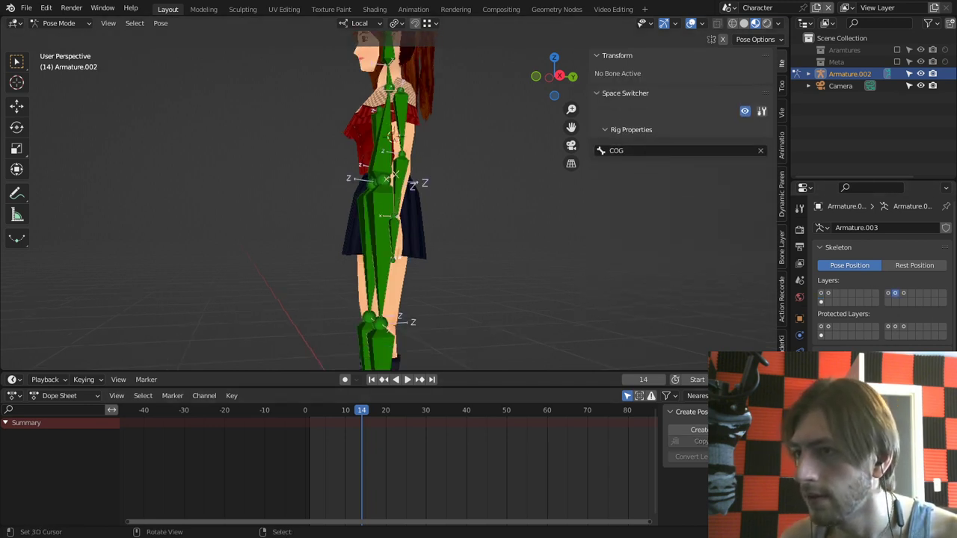
{"action": "right_click", "coordinate": [383, 224]}
{"action": "middle_click_drag", "start_coordinate": [383, 224], "coordinate": [545, 226]}
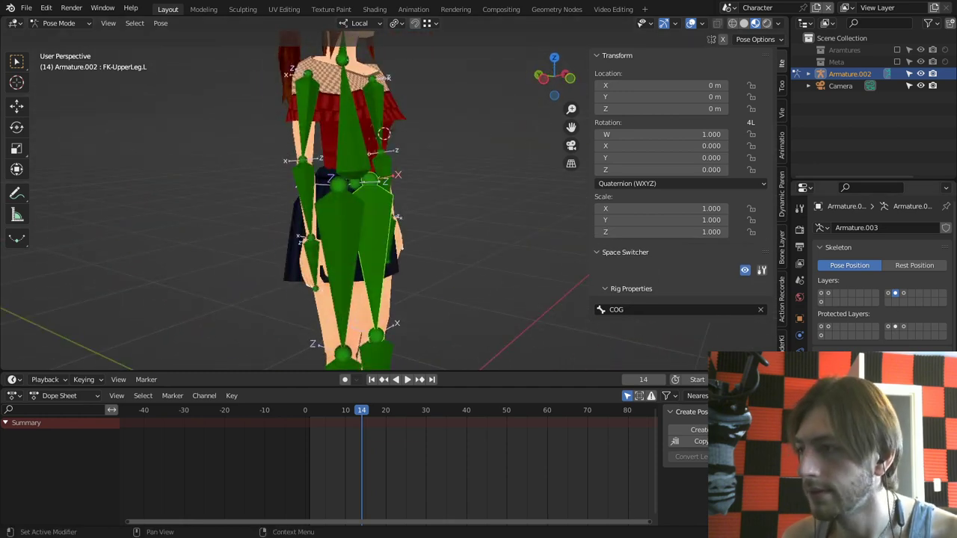
Step: Display only bone layer 17 and test the hip by rotating DEF-Hip, including a free trackball rotation
{"action": "left_click", "coordinate": [821, 302]}
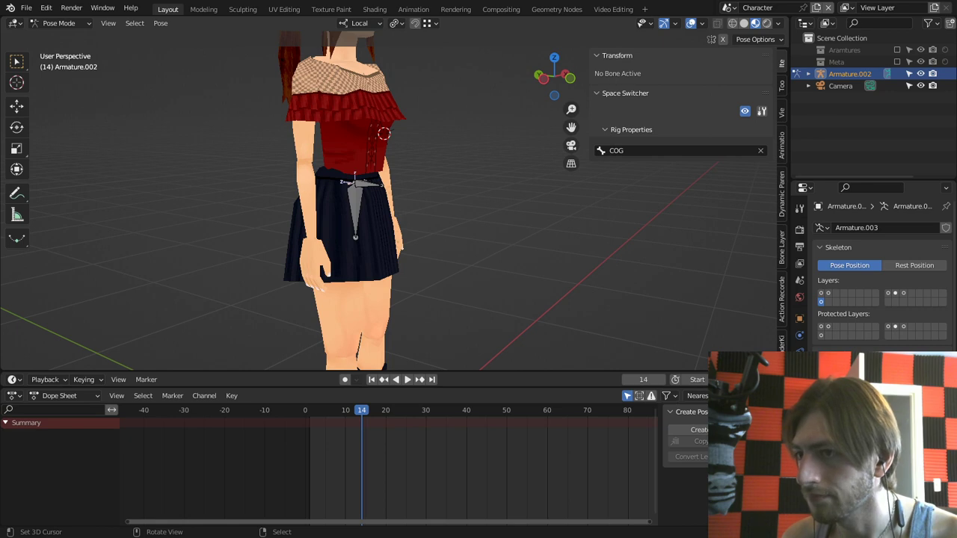
{"action": "right_click", "coordinate": [357, 214]}
{"action": "key", "text": "r"}
{"action": "right_click", "coordinate": [366, 261]}
{"action": "middle_click_drag", "start_coordinate": [367, 265], "coordinate": [329, 270]}
{"action": "key", "text": "r"}
{"action": "key", "text": "r"}
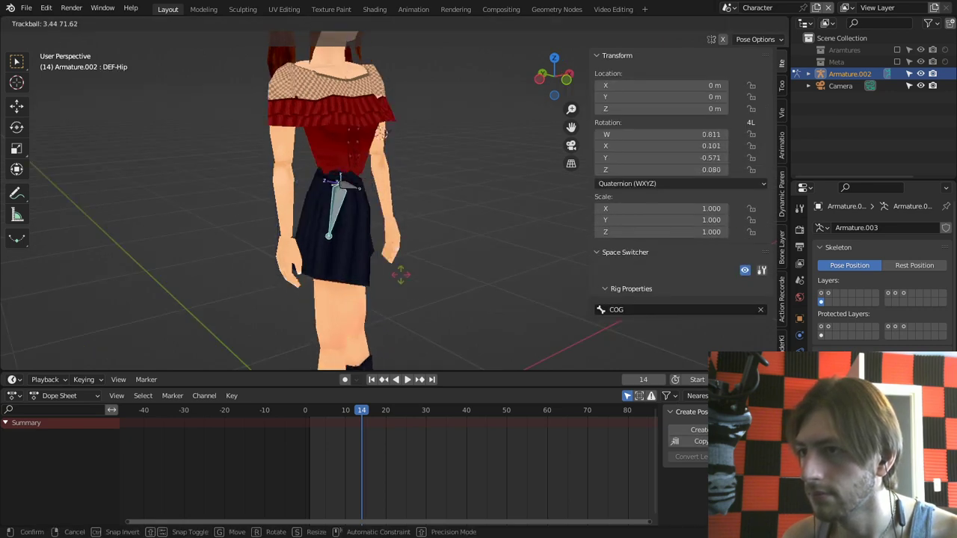
{"action": "key", "text": "Escape"}
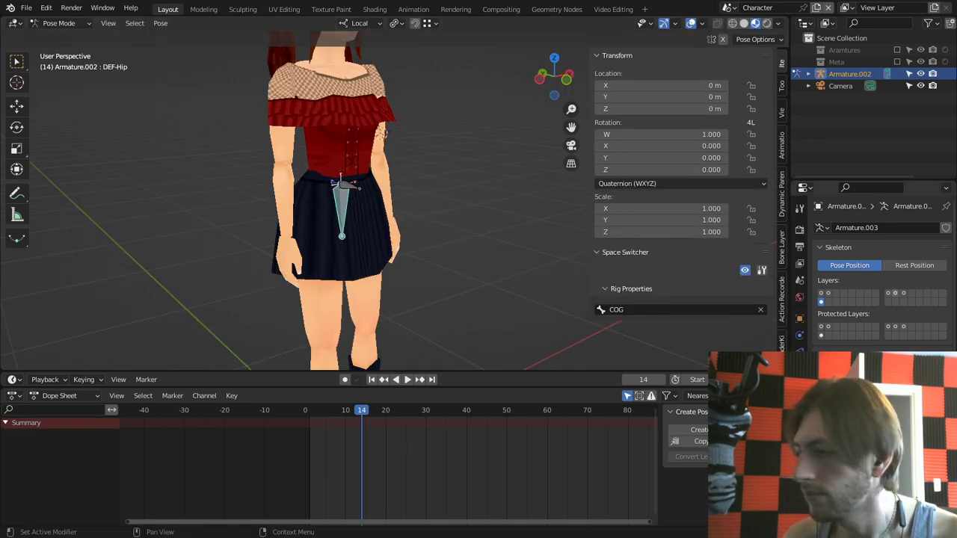
Step: Display only the IK bones on layer 11 and move IK-Foot.R and IK-Foot.L together upward by about 0.25 m
{"action": "left_click", "coordinate": [903, 293]}
{"action": "scroll", "coordinate": [419, 262], "scroll_direction": "down", "scroll_amount": 2}
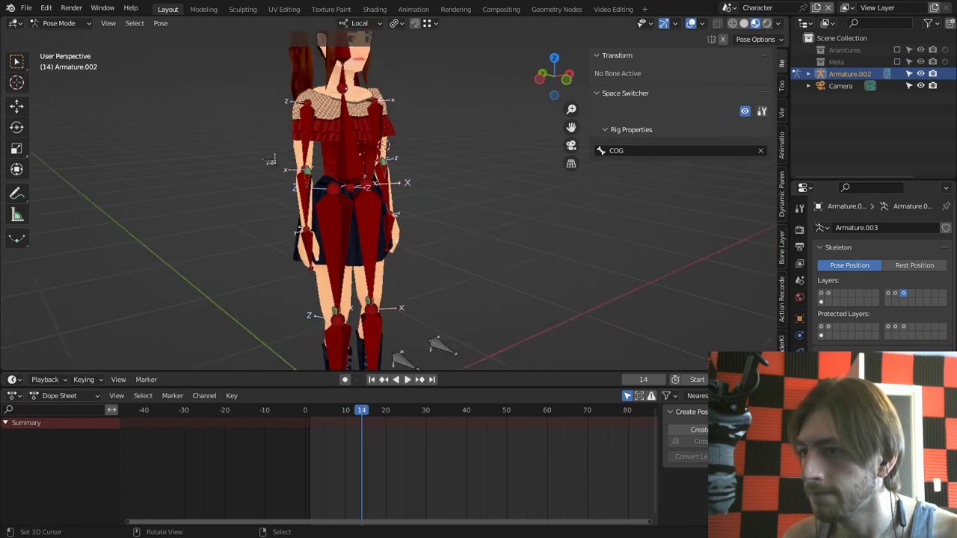
{"action": "middle_click_drag", "start_coordinate": [419, 284], "coordinate": [416, 218], "text": "shift"}
{"action": "right_click", "coordinate": [352, 320]}
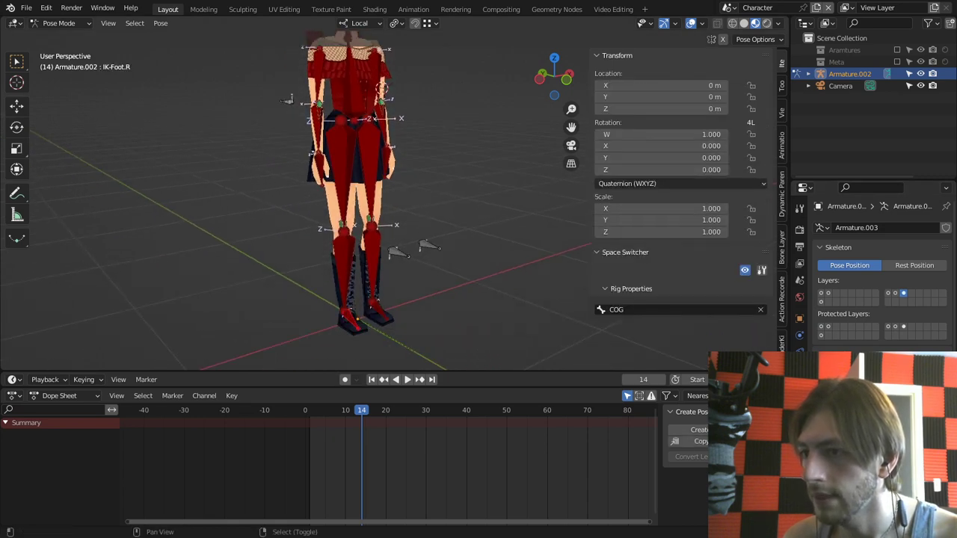
{"action": "right_click", "coordinate": [379, 311], "text": "shift"}
{"action": "middle_click_drag", "start_coordinate": [379, 311], "coordinate": [419, 311]}
{"action": "key", "text": "g"}
{"action": "left_click", "coordinate": [424, 263]}
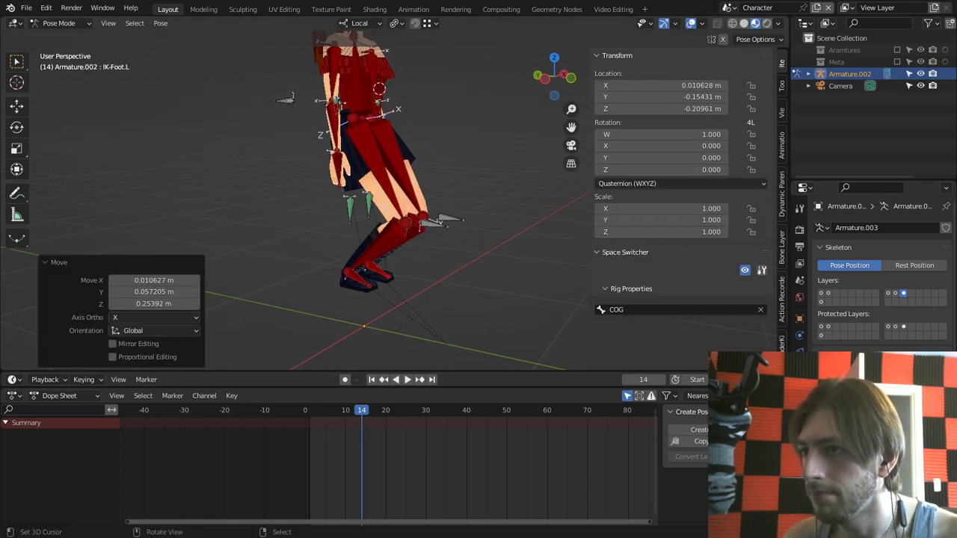
Step: Move IK-Hand.R and IK-Hand.L together forward and up by about 0.64 m to raise both arms in front of the body
{"action": "right_click", "coordinate": [335, 155]}
{"action": "middle_click_drag", "start_coordinate": [335, 155], "coordinate": [161, 217], "text": "shift"}
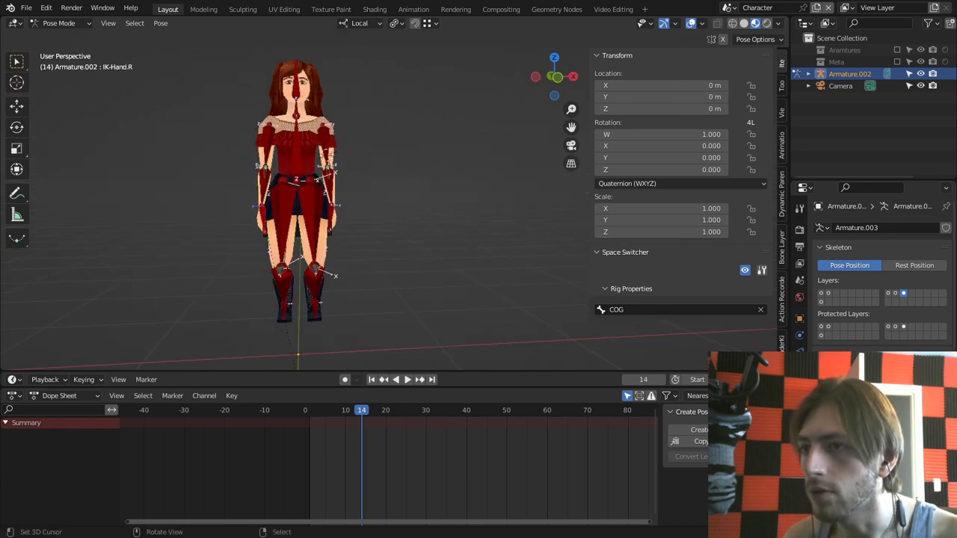
{"action": "left_click", "coordinate": [330, 225], "text": "shift"}
{"action": "middle_click_drag", "start_coordinate": [330, 225], "coordinate": [374, 221]}
{"action": "key", "text": "g"}
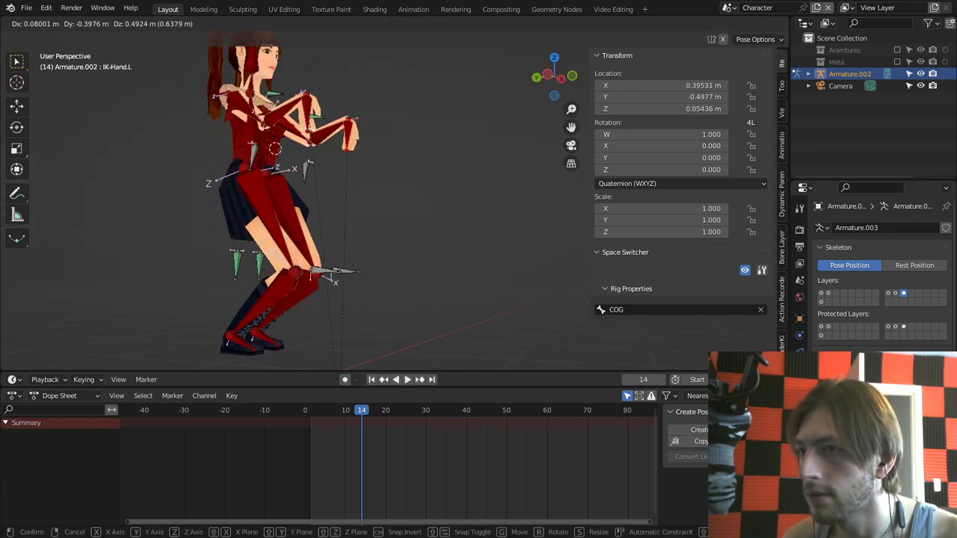
{"action": "left_click", "coordinate": [352, 142]}
Step: Rotate the IK-Torso bone about -15.6° around the view axis
{"action": "middle_click_drag", "start_coordinate": [352, 142], "coordinate": [371, 176], "text": "shift"}
{"action": "right_click", "coordinate": [300, 180]}
{"action": "key", "text": "r"}
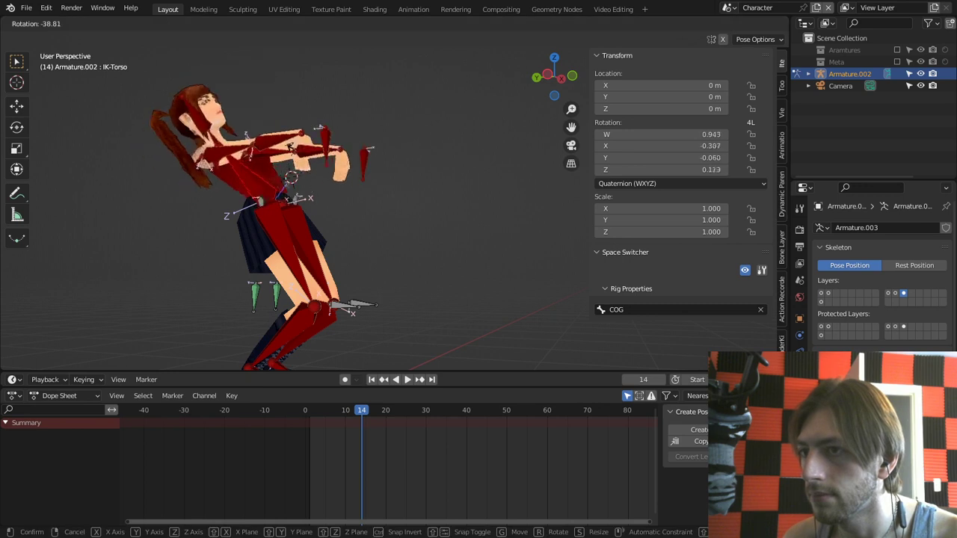
{"action": "key", "text": "Return"}
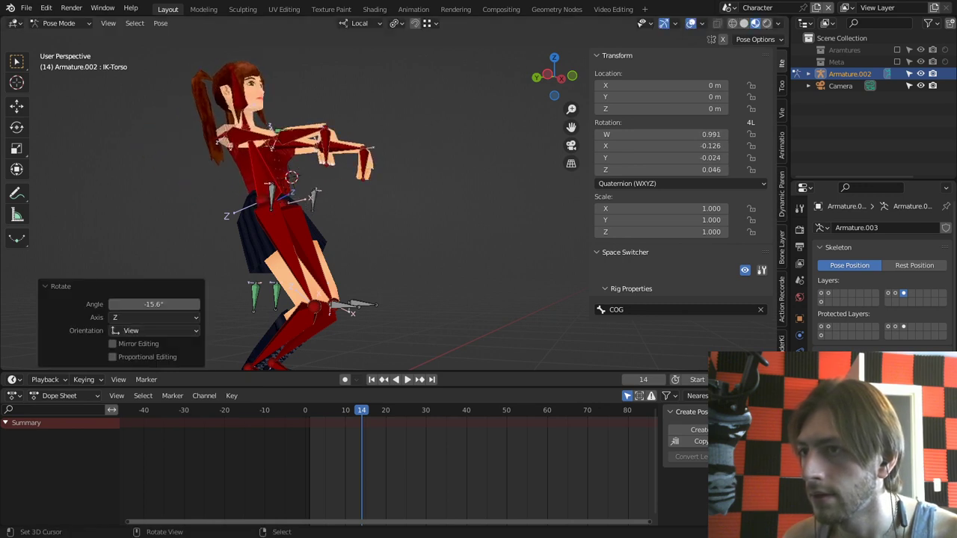
Step: Check the bones on layers 10 and 2, display layers 9 and 17 together, and select the COG bone between the thighs
{"action": "left_click", "coordinate": [895, 293]}
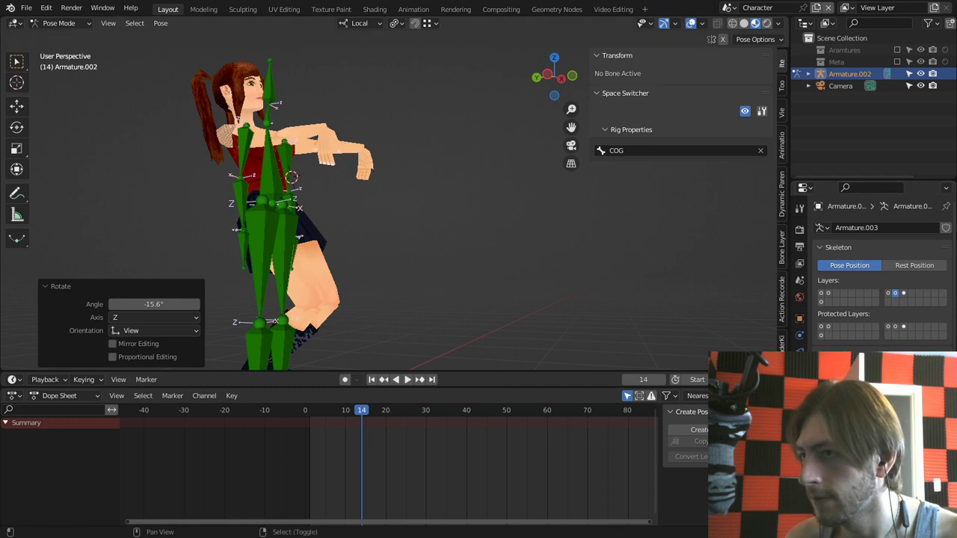
{"action": "middle_click_drag", "start_coordinate": [315, 224], "coordinate": [429, 179], "text": "shift"}
{"action": "left_click", "coordinate": [828, 293]}
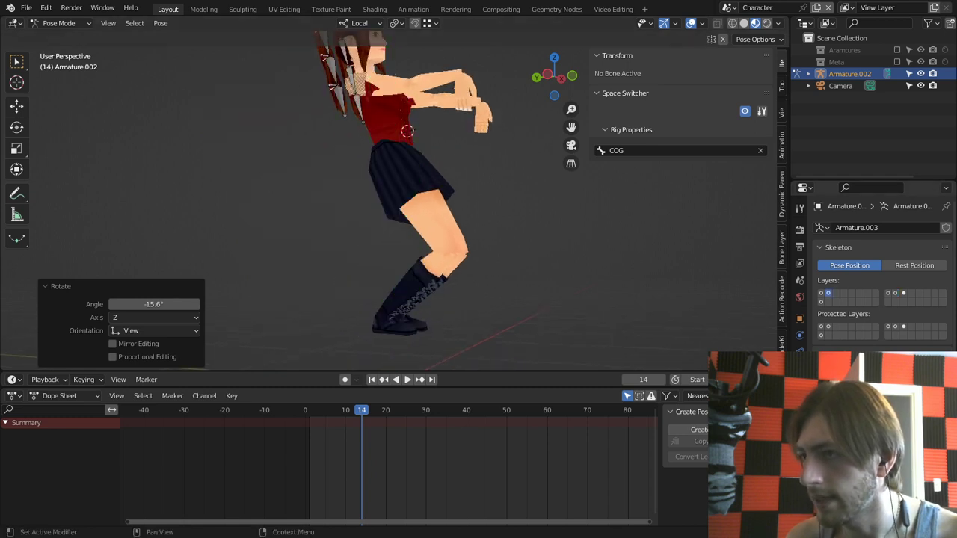
{"action": "left_click", "coordinate": [888, 293]}
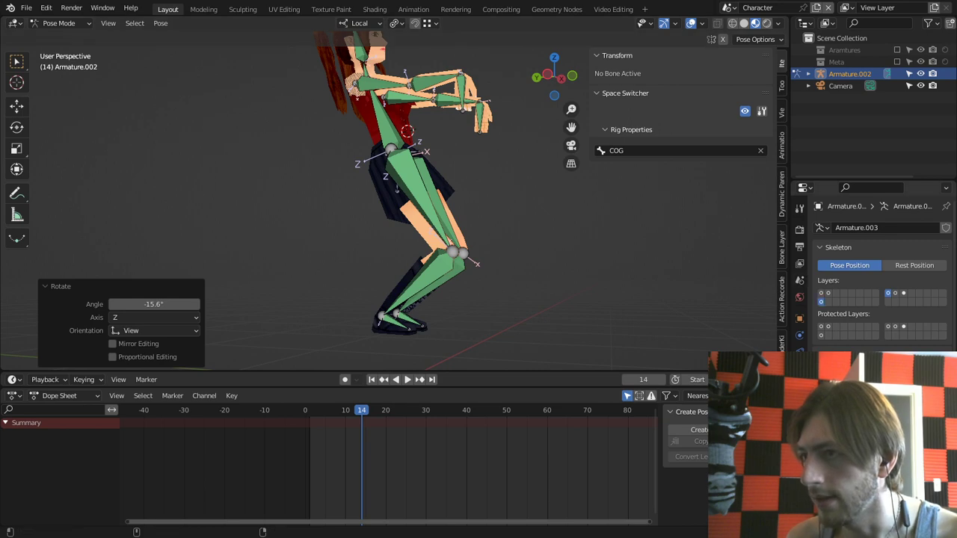
{"action": "middle_click_drag", "start_coordinate": [427, 210], "coordinate": [320, 210]}
{"action": "scroll", "coordinate": [367, 216], "scroll_direction": "up", "scroll_amount": 4}
{"action": "middle_click_drag", "start_coordinate": [320, 150], "coordinate": [417, 240], "text": "shift"}
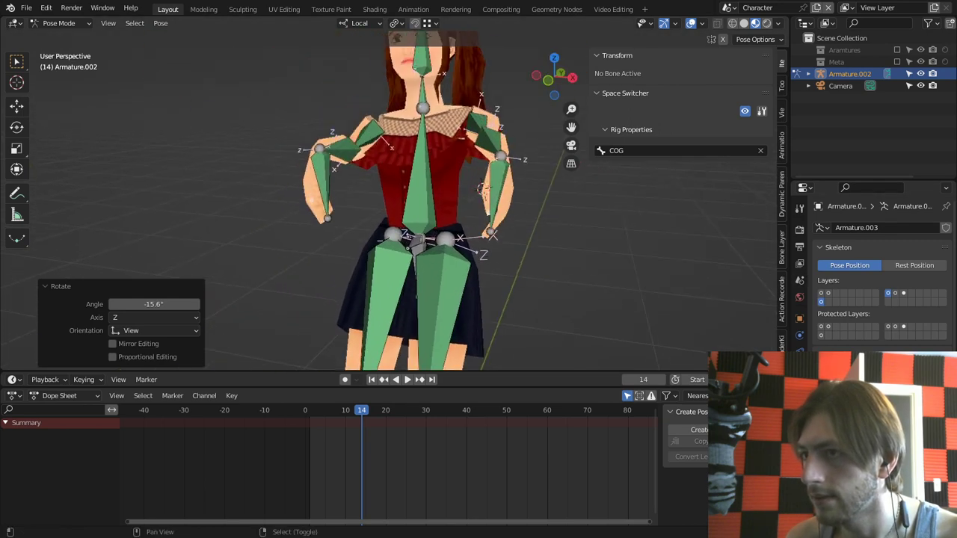
{"action": "right_click", "coordinate": [415, 245]}
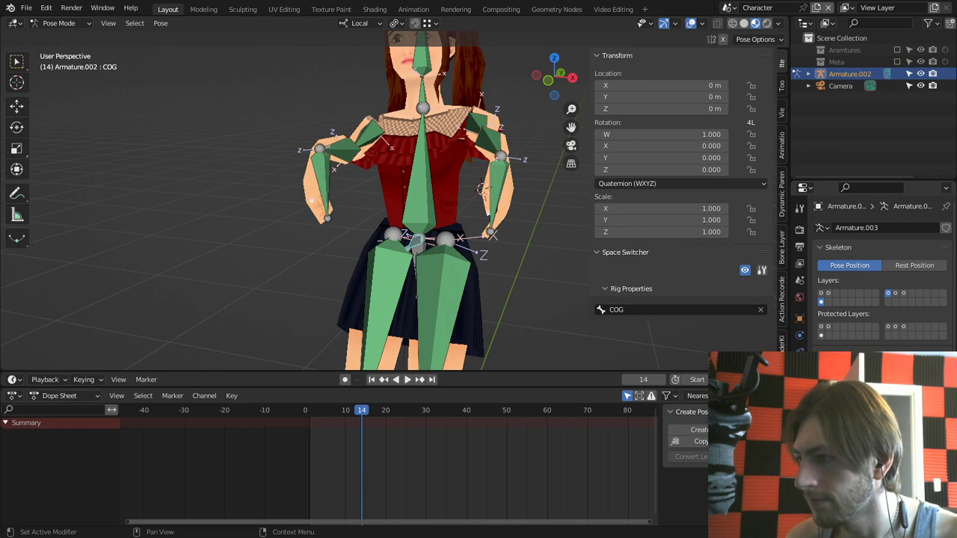
Step: Add five custom properties to the COG bone
{"action": "left_click", "coordinate": [800, 404]}
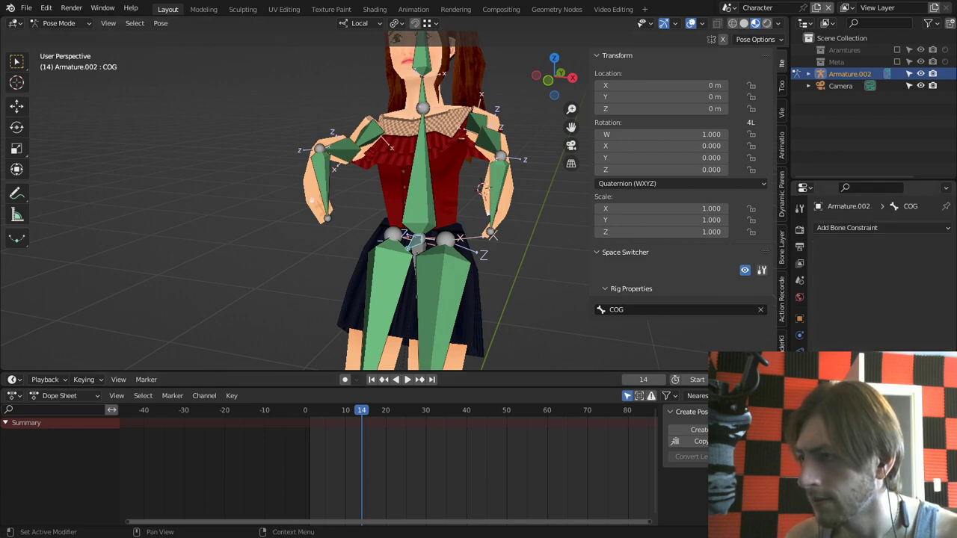
{"action": "left_click", "coordinate": [800, 370]}
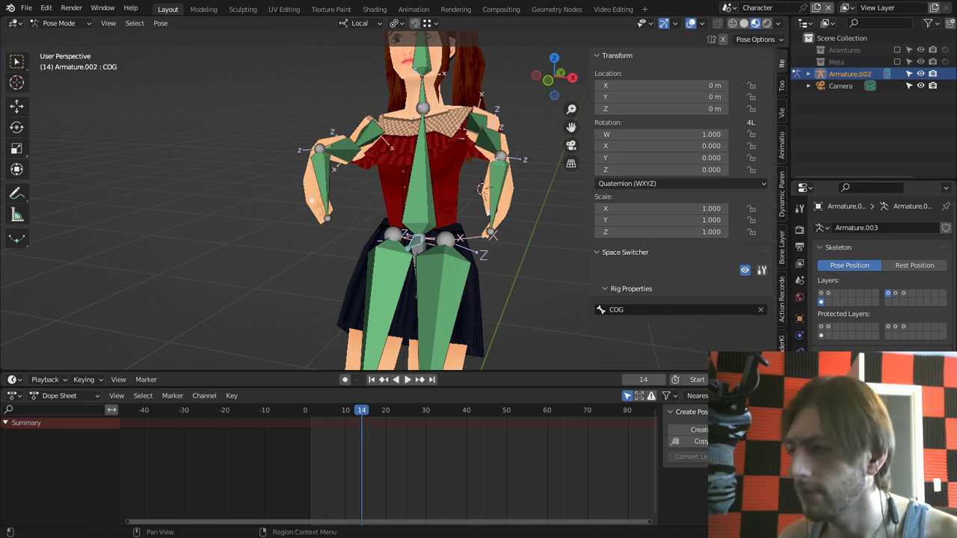
{"action": "left_click", "coordinate": [800, 386]}
{"action": "scroll", "coordinate": [882, 276], "scroll_direction": "down", "scroll_amount": 8}
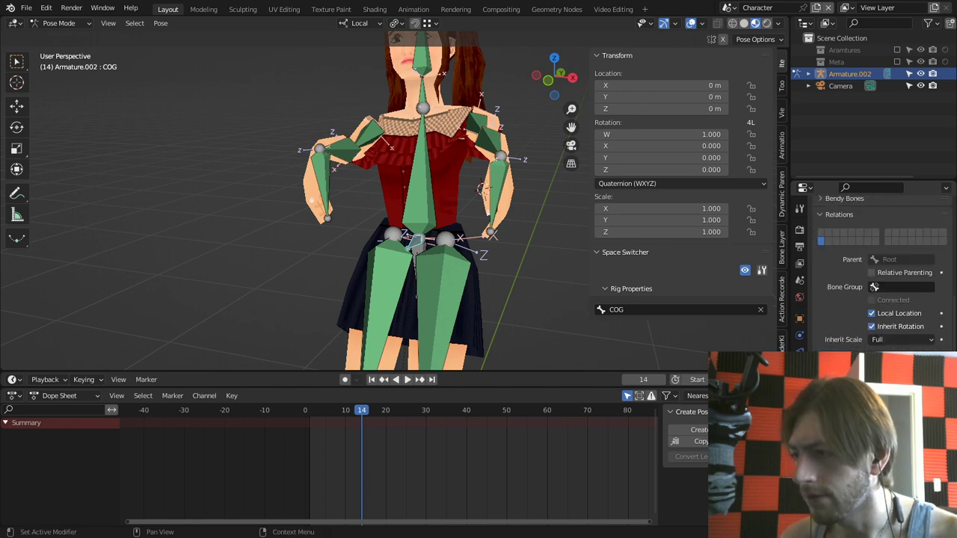
{"action": "scroll", "coordinate": [883, 277], "scroll_direction": "down", "scroll_amount": 3}
{"action": "scroll", "coordinate": [874, 343], "scroll_direction": "up", "scroll_amount": 3}
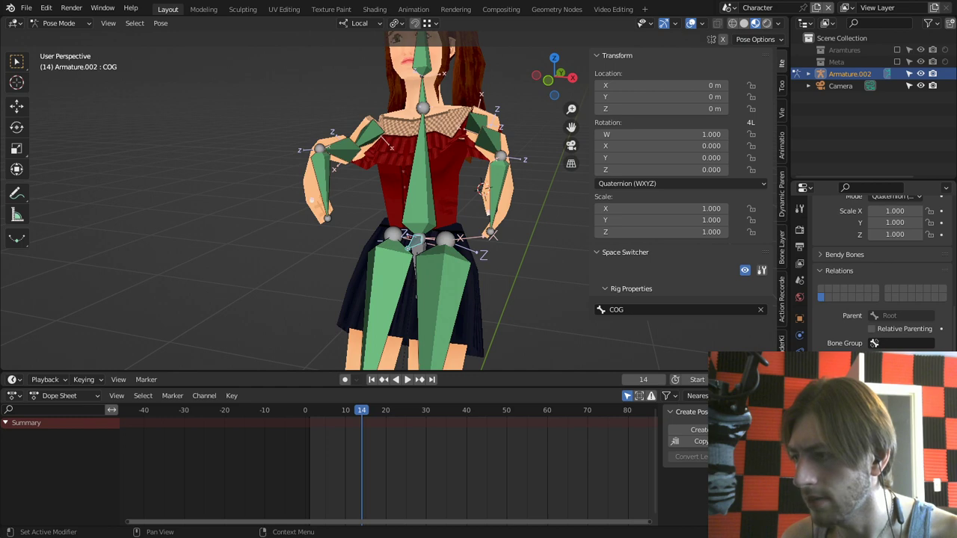
{"action": "scroll", "coordinate": [874, 344], "scroll_direction": "down", "scroll_amount": 1}
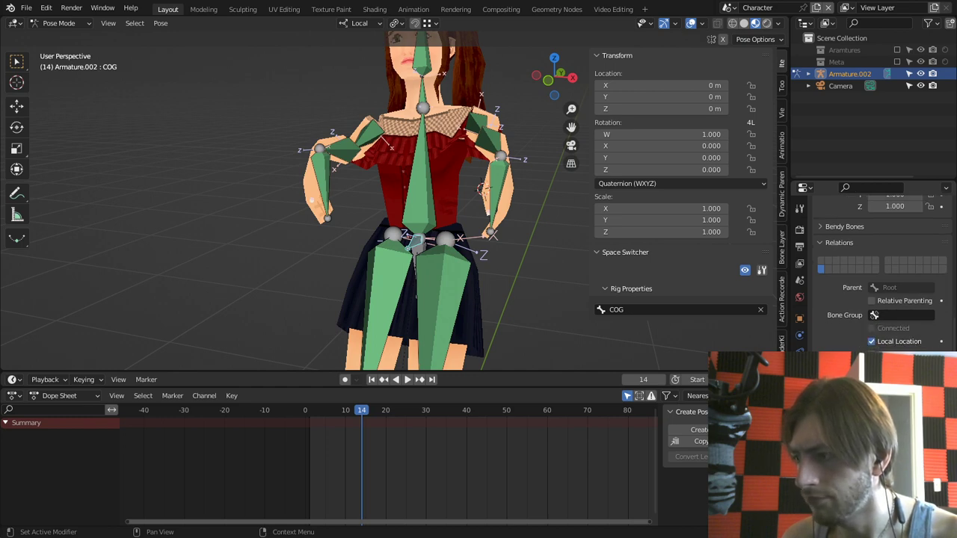
{"action": "left_click", "coordinate": [875, 454]}
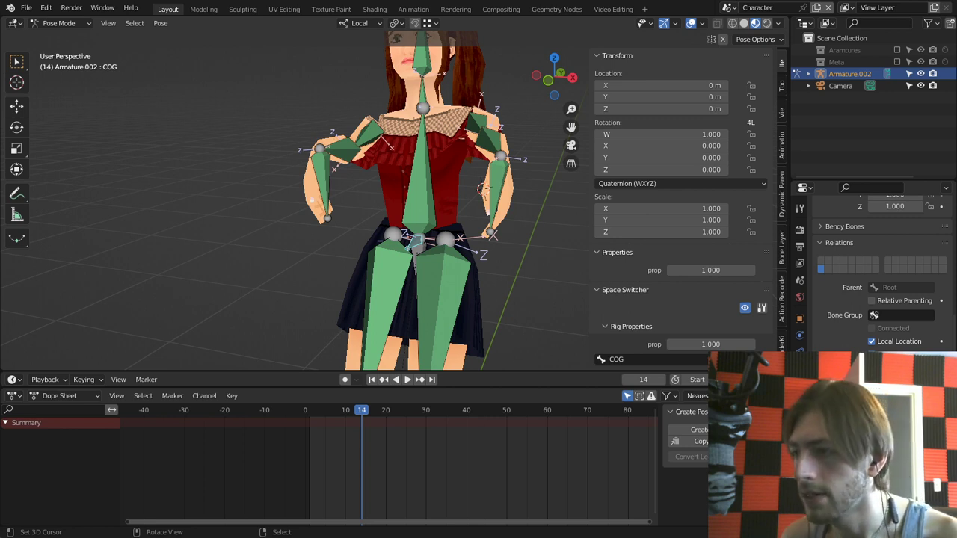
{"action": "scroll", "coordinate": [882, 273], "scroll_direction": "down", "scroll_amount": 1}
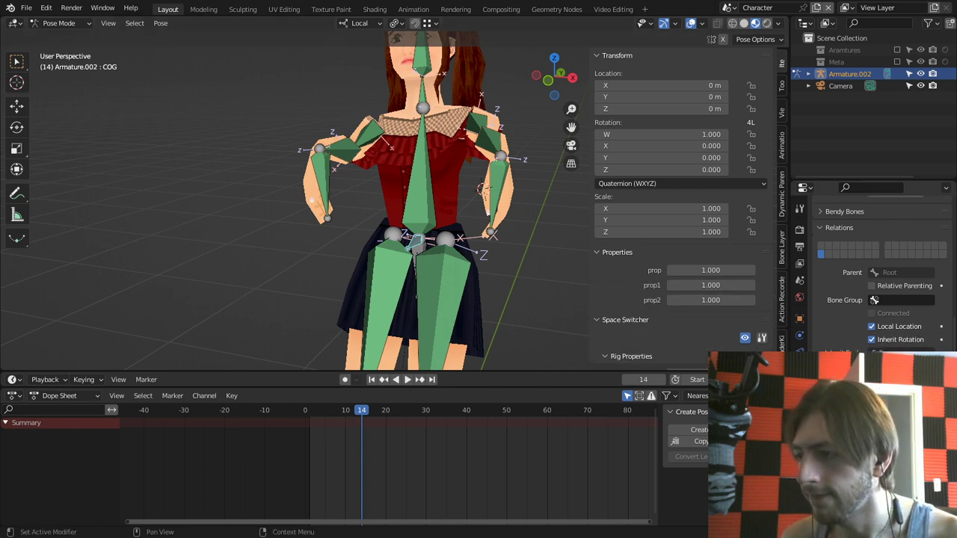
{"action": "scroll", "coordinate": [883, 274], "scroll_direction": "down", "scroll_amount": 2}
{"action": "scroll", "coordinate": [882, 273], "scroll_direction": "down", "scroll_amount": 1}
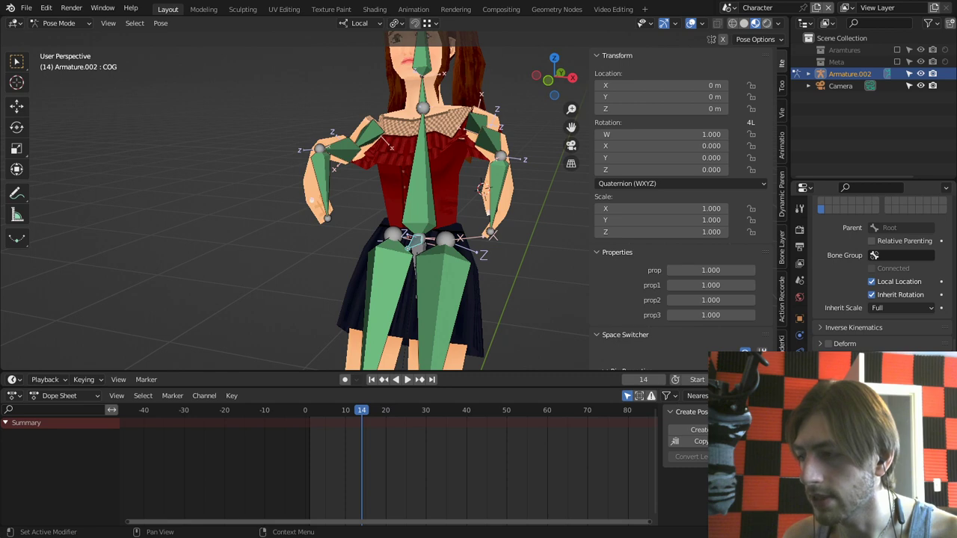
{"action": "scroll", "coordinate": [883, 273], "scroll_direction": "down", "scroll_amount": 1}
Step: Rename COG's first two custom properties FK/IK Arm.L and FK/IK Arm.R
{"action": "left_click", "coordinate": [927, 396]}
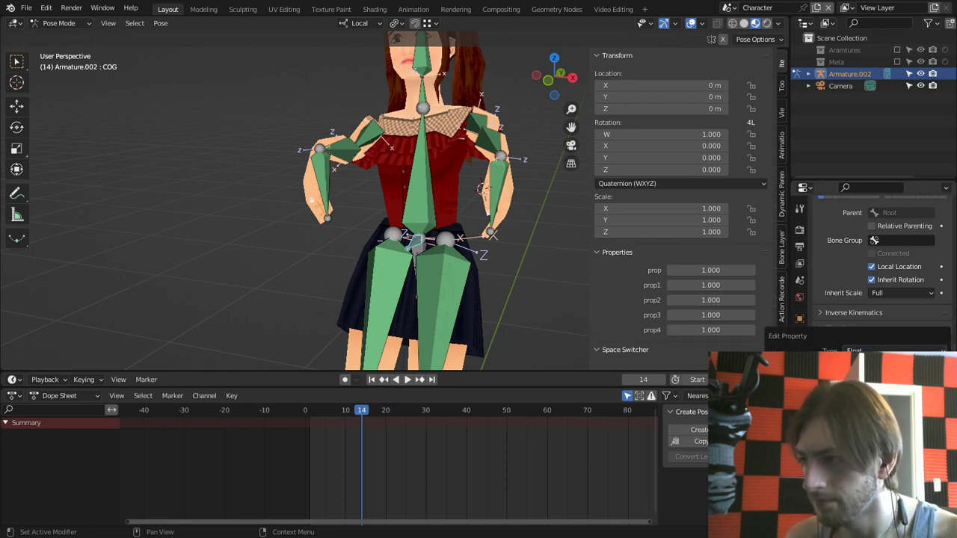
{"action": "left_click", "coordinate": [895, 353]}
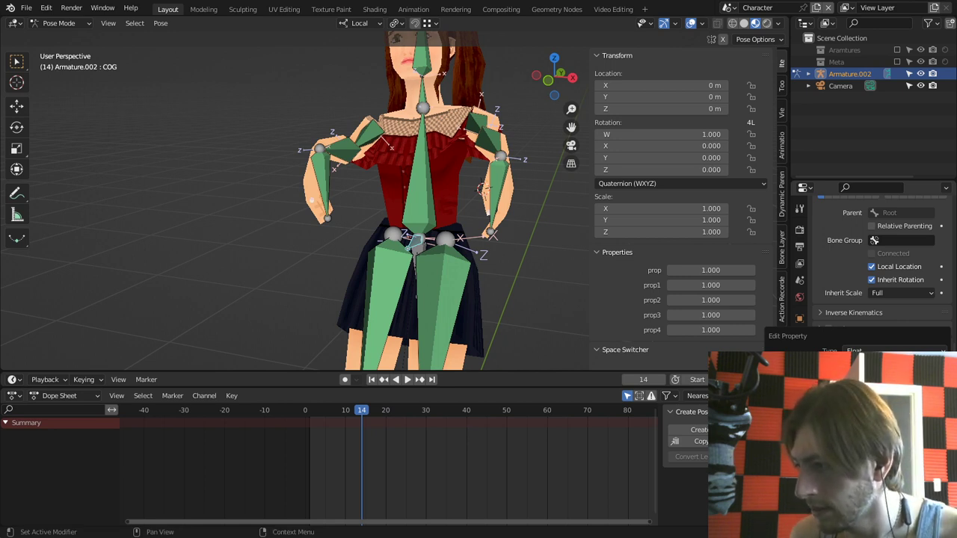
{"action": "key", "text": "Return"}
{"action": "left_click", "coordinate": [922, 411]}
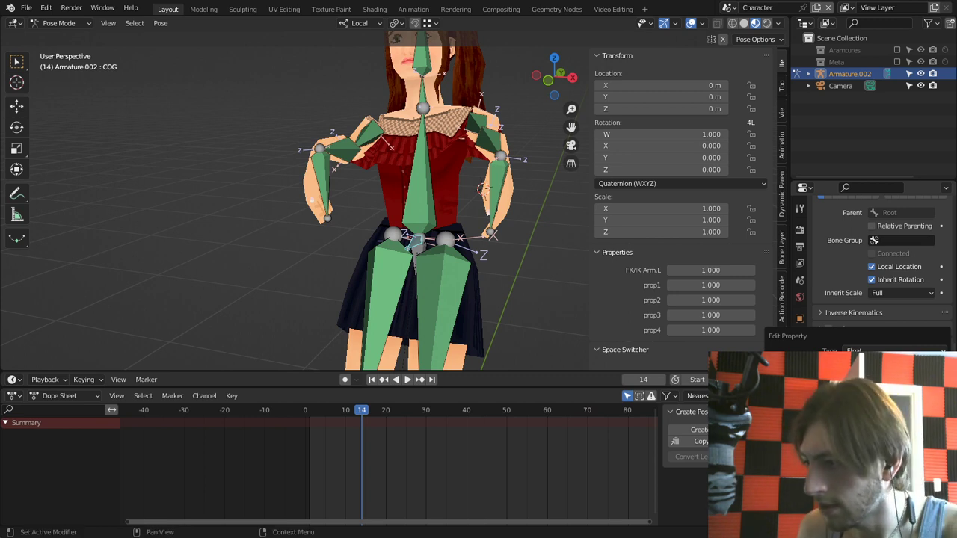
{"action": "key", "text": "Return"}
Step: Rename COG's remaining three custom properties FK/IK Leg.L, FK/IK Leg.R and FK/IK Spine
{"action": "left_click", "coordinate": [925, 423]}
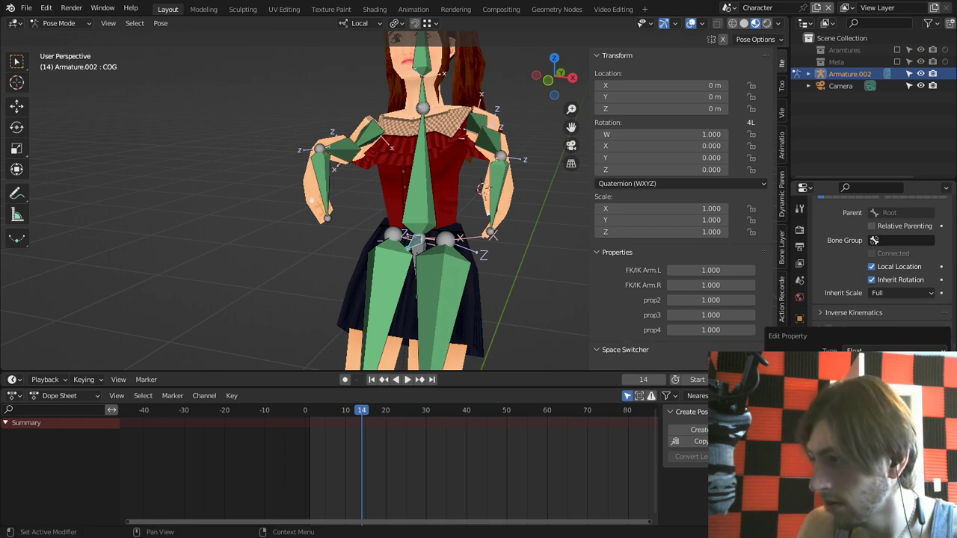
{"action": "key", "text": "Return"}
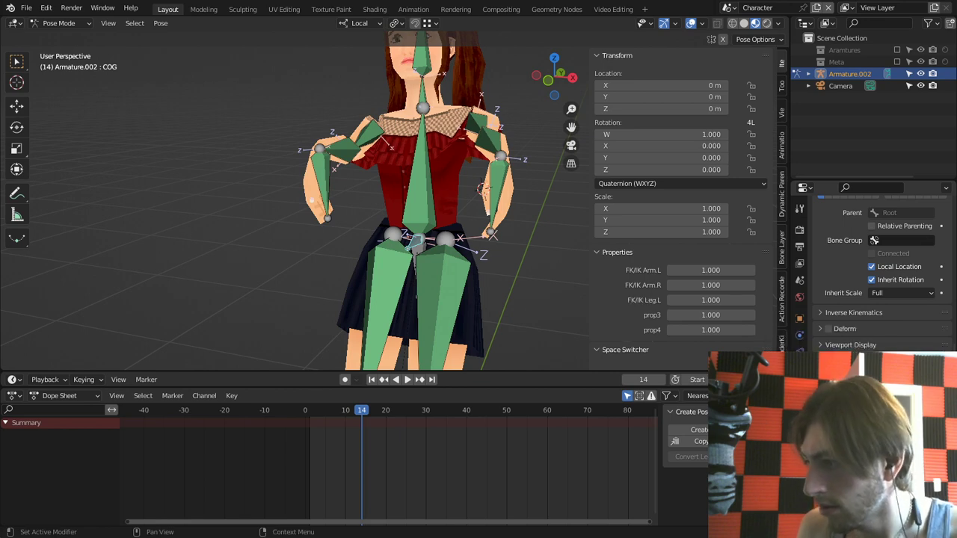
{"action": "left_click", "coordinate": [922, 441]}
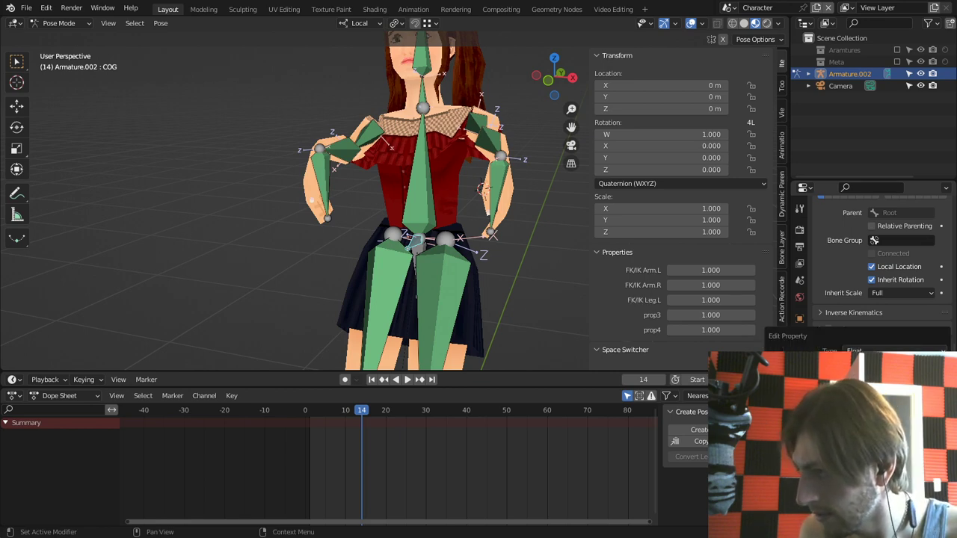
{"action": "type", "text": "FK/IK Leg.R"}
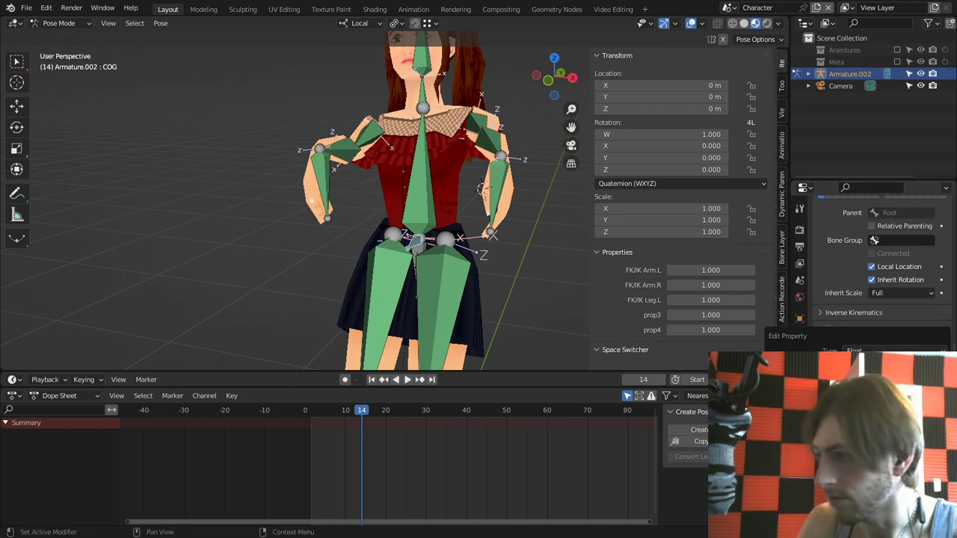
{"action": "key", "text": "Return"}
{"action": "left_click", "coordinate": [922, 456]}
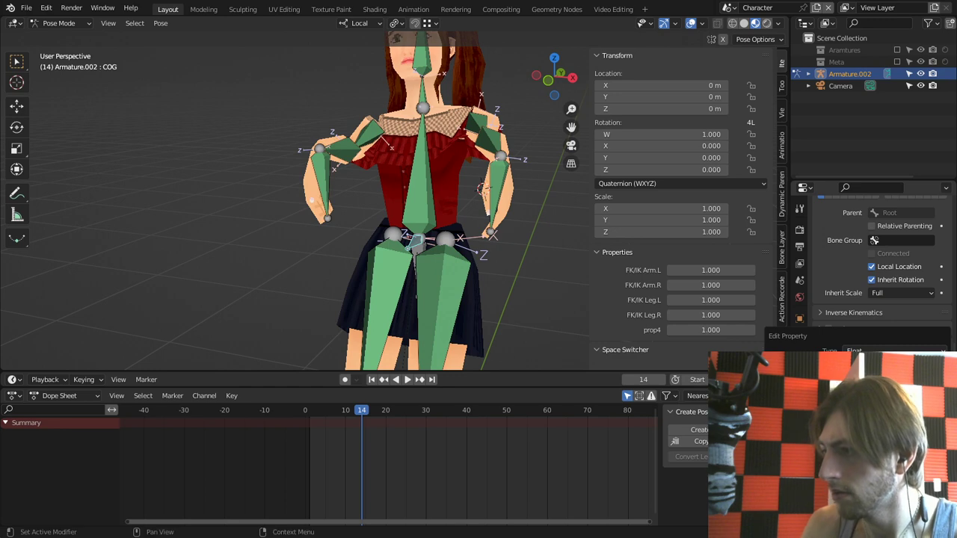
{"action": "key", "text": "Return"}
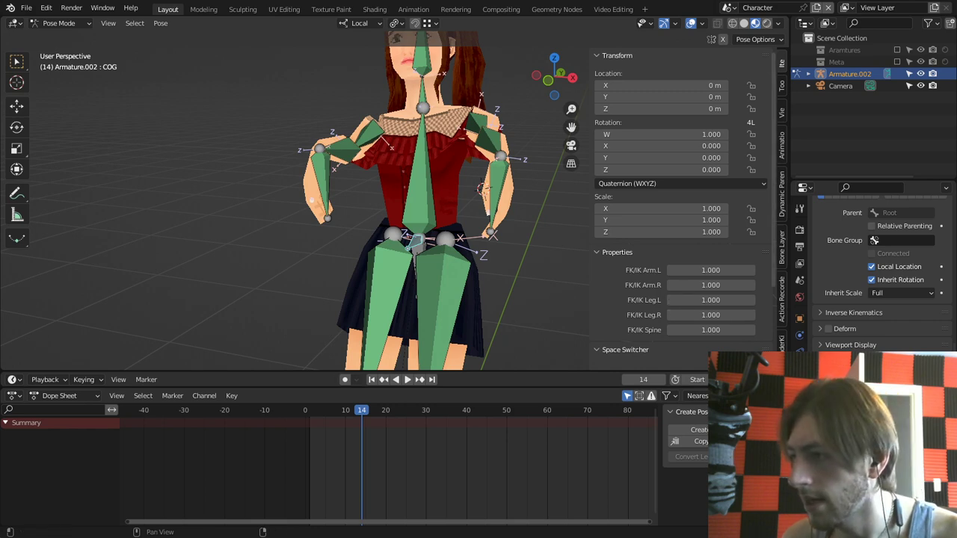
Step: Select the Mech-Hand.R bone and copy the FK/IK Arm.R rig property as a new driver
{"action": "middle_click_drag", "start_coordinate": [516, 254], "coordinate": [511, 290]}
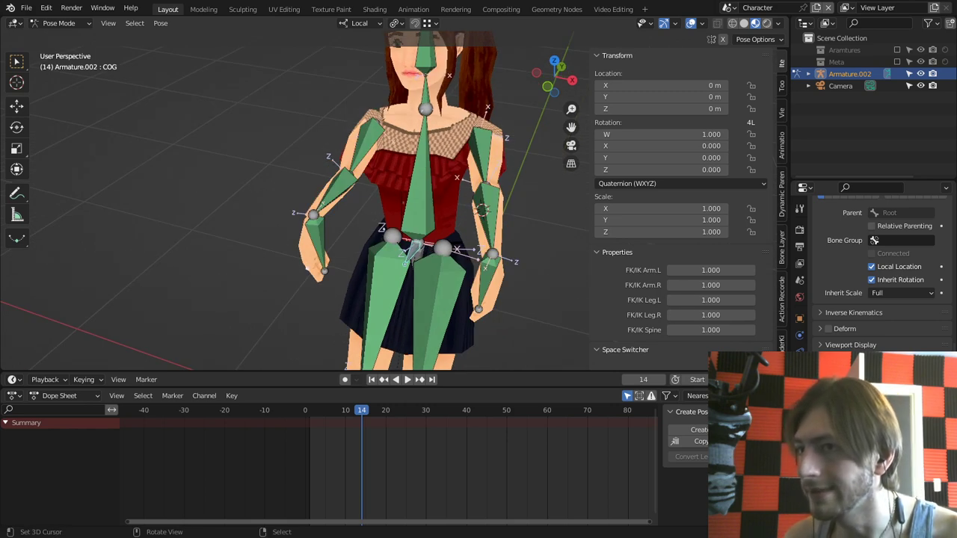
{"action": "right_click", "coordinate": [317, 241]}
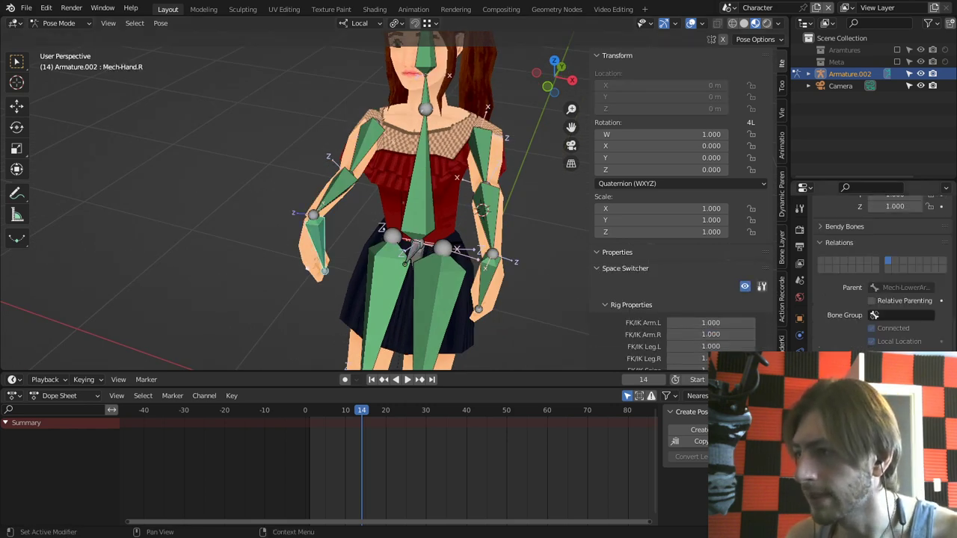
{"action": "scroll", "coordinate": [680, 224], "scroll_direction": "down", "scroll_amount": 2}
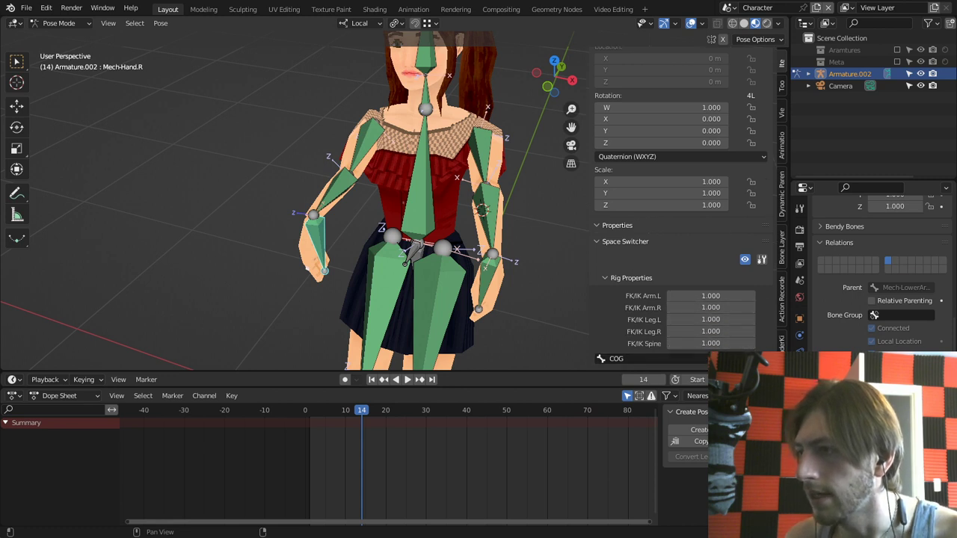
{"action": "right_click", "coordinate": [696, 308]}
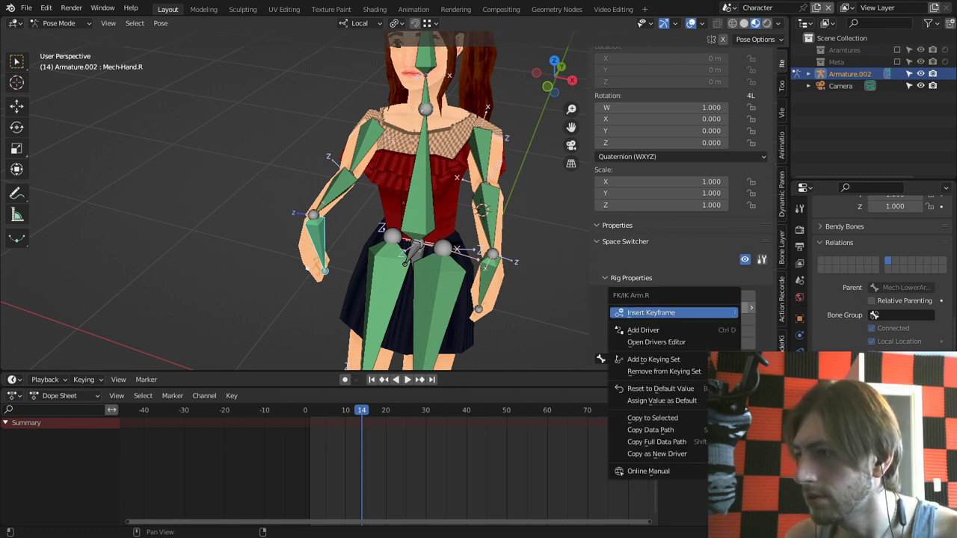
{"action": "left_click", "coordinate": [673, 453]}
Step: Paste the FK/IK Arm.R driver onto the bone constraints of Mech-Hand.R, Mech-LowerArm.R and Mech-UpperArm.R
{"action": "left_click", "coordinate": [800, 387]}
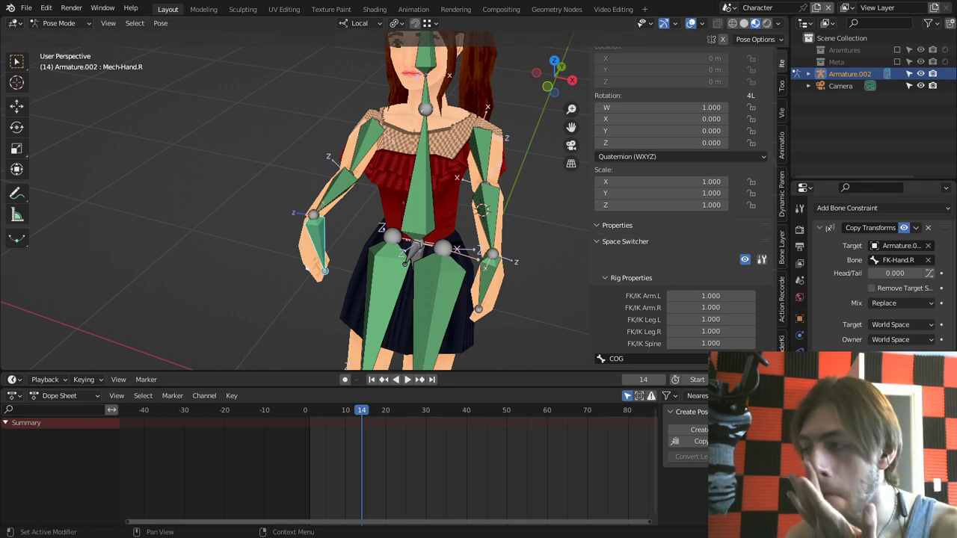
{"action": "right_click", "coordinate": [335, 193]}
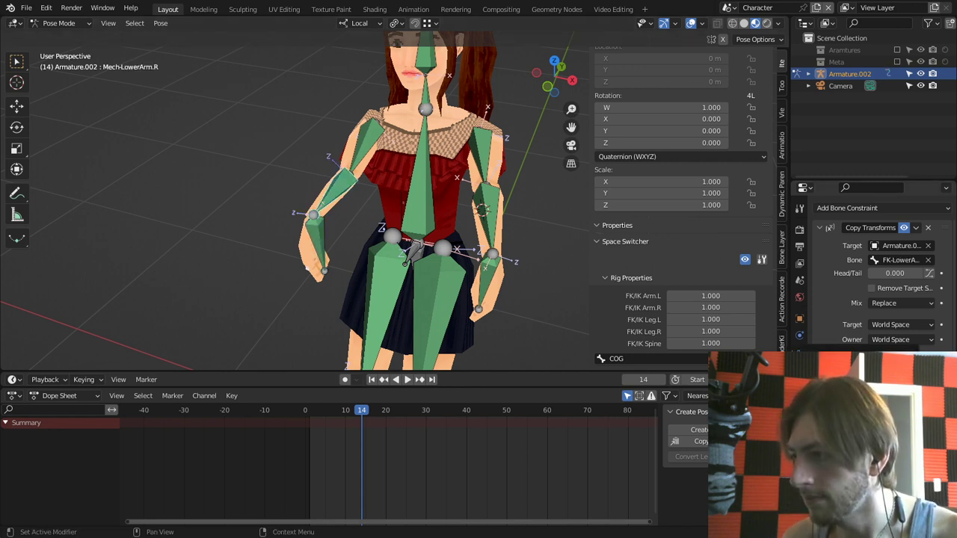
{"action": "right_click", "coordinate": [365, 148]}
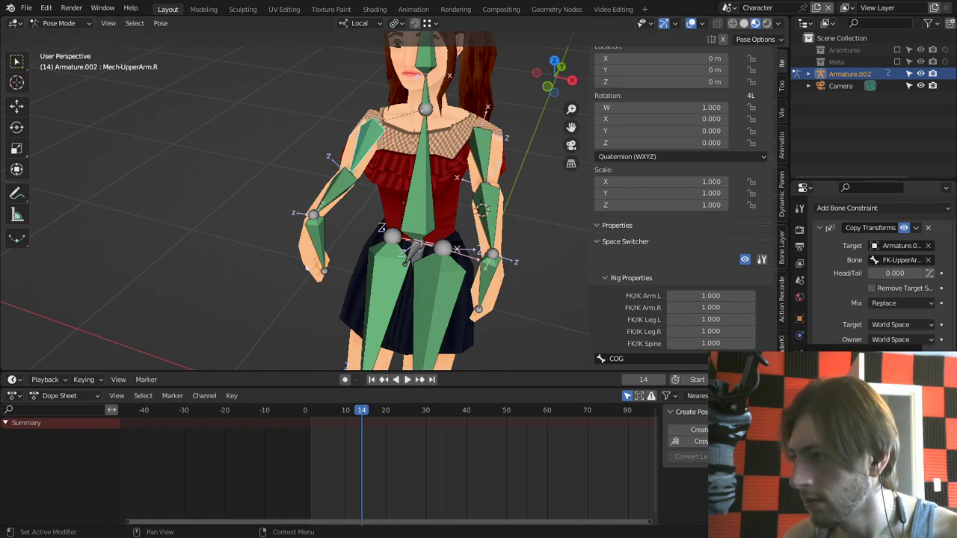
{"action": "mouse_move", "coordinate": [711, 307]}
{"action": "left_mouse_down"}
{"action": "mouse_move", "coordinate": [636, 307]}
{"action": "mouse_move", "coordinate": [710, 307]}
{"action": "left_mouse_up"}
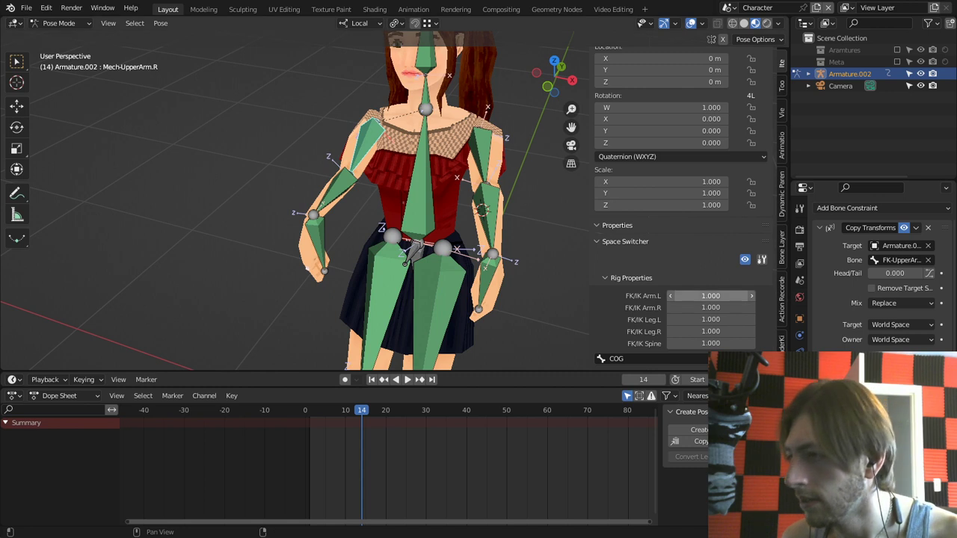
Step: Copy FK/IK Arm.L as a new driver and paste it onto the constraints of Mech-UpperArm.L, Mech-LowerArm.L and Mech-Hand.L
{"action": "right_click", "coordinate": [676, 297]}
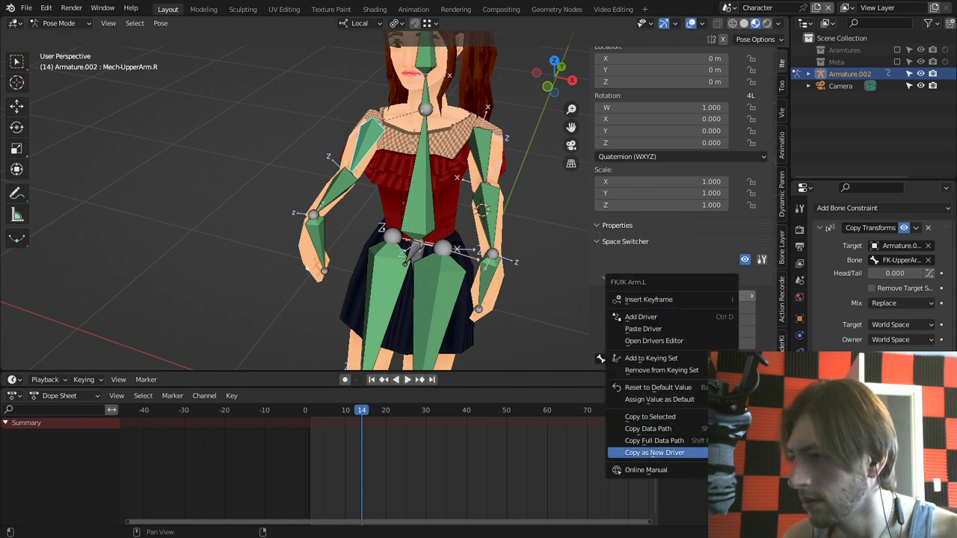
{"action": "left_click", "coordinate": [651, 453]}
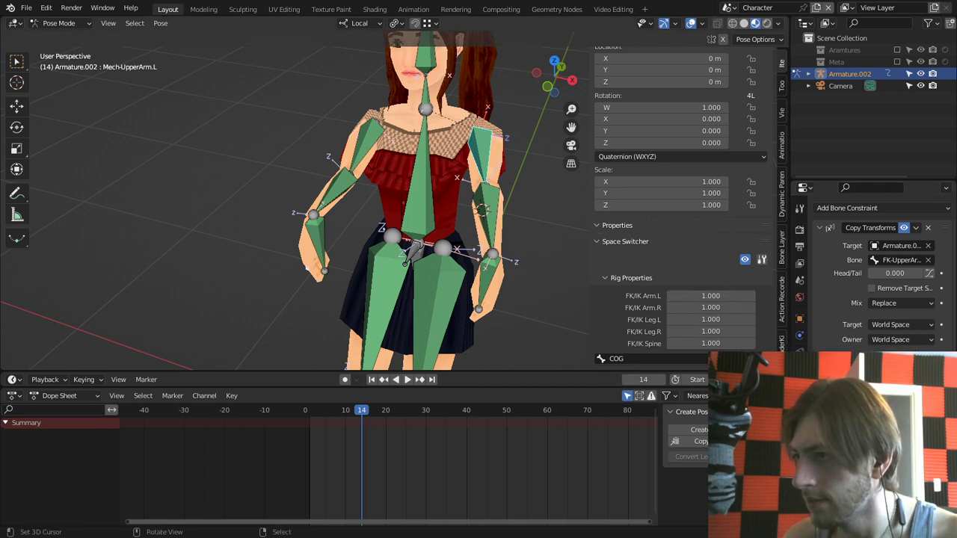
{"action": "left_click", "coordinate": [485, 205]}
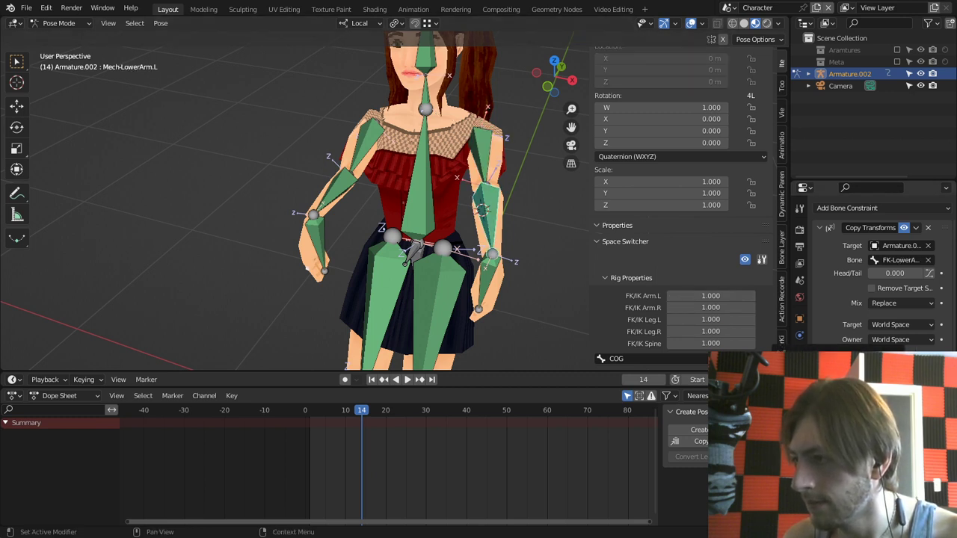
{"action": "left_click", "coordinate": [486, 278]}
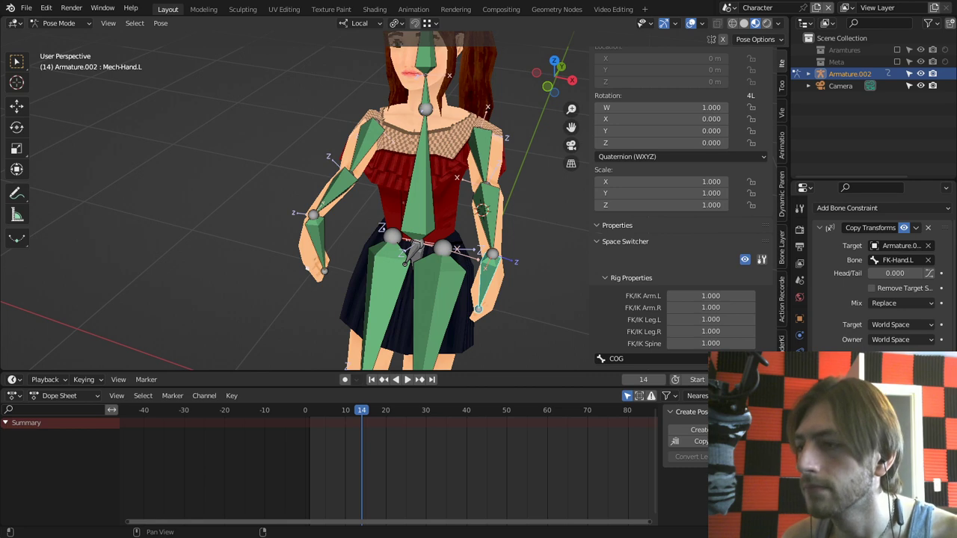
Step: Copy the FK/IK Leg.L rig property as a new driver and set all five FK/IK rig properties to 0
{"action": "middle_click_drag", "start_coordinate": [449, 262], "coordinate": [460, 148], "text": "shift"}
{"action": "middle_click_drag", "start_coordinate": [300, 187], "coordinate": [307, 165]}
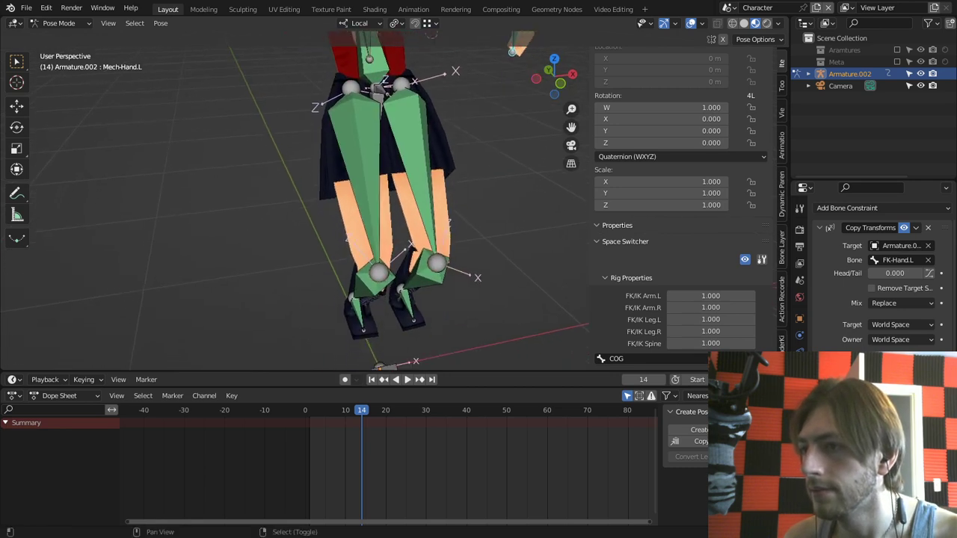
{"action": "right_click", "coordinate": [710, 320]}
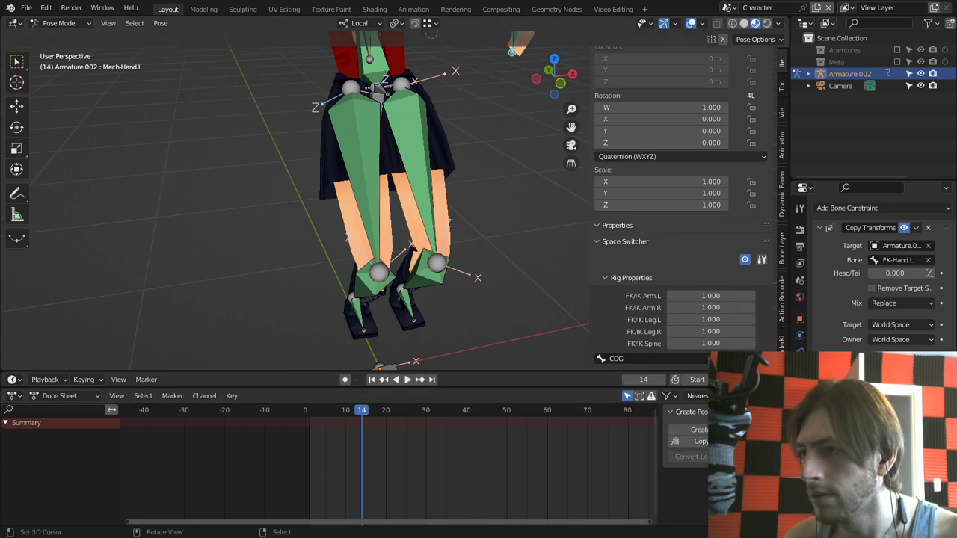
{"action": "key", "text": "alt+a"}
{"action": "left_click_drag", "start_coordinate": [710, 296], "coordinate": [635, 344]}
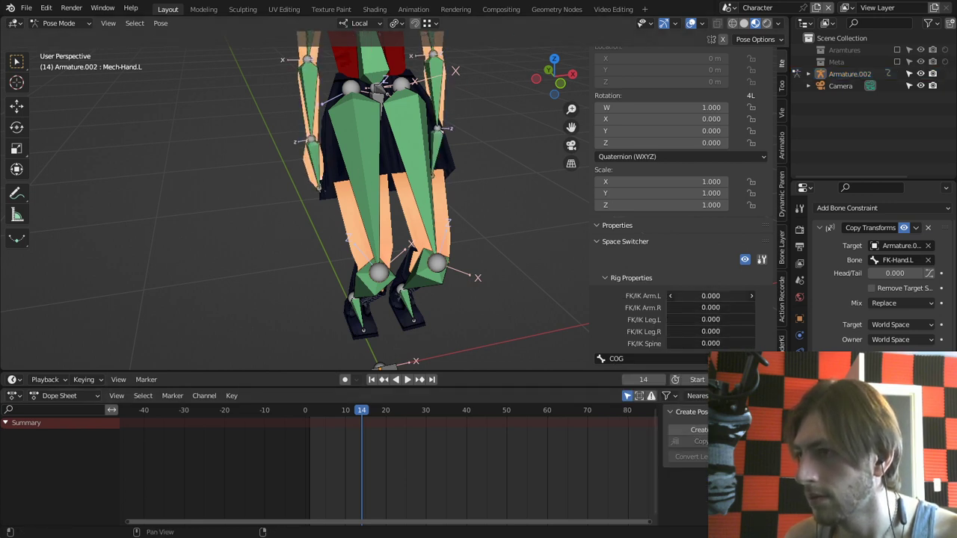
Step: Paste the FK/IK Leg.L driver onto the bone constraints of Mech-Foot.L, Mech-LowerLeg.L and Mech-UpperLeg.L
{"action": "right_click", "coordinate": [407, 305]}
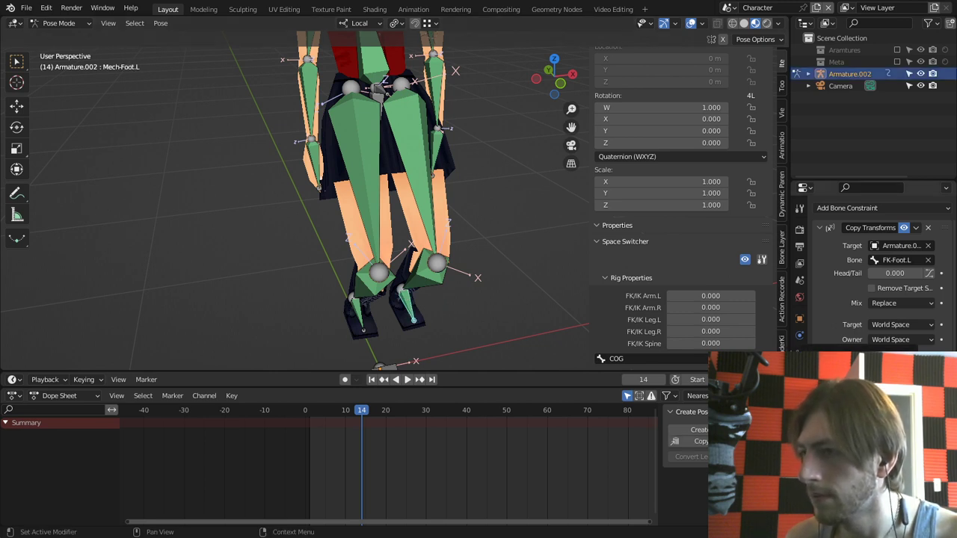
{"action": "right_click", "coordinate": [426, 275]}
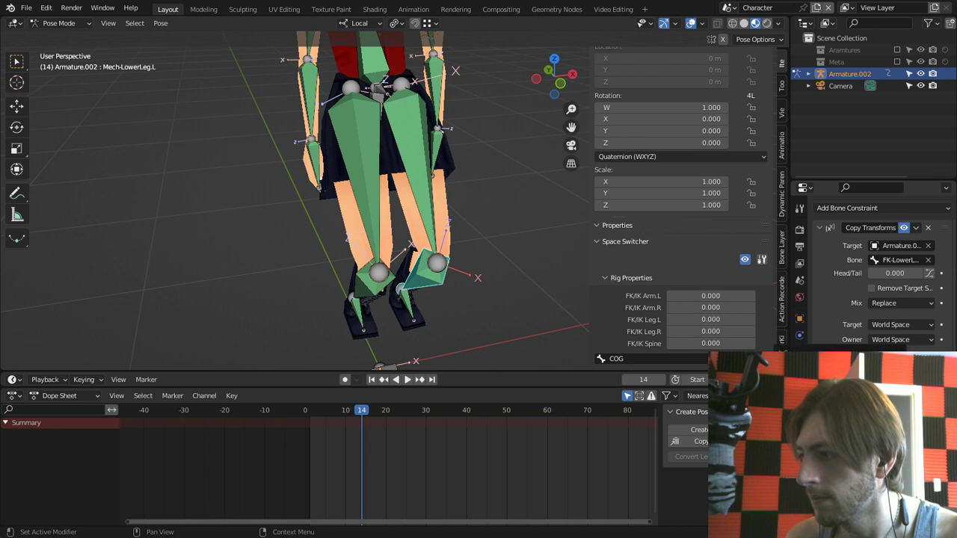
{"action": "left_click", "coordinate": [853, 391]}
{"action": "right_click", "coordinate": [421, 195]}
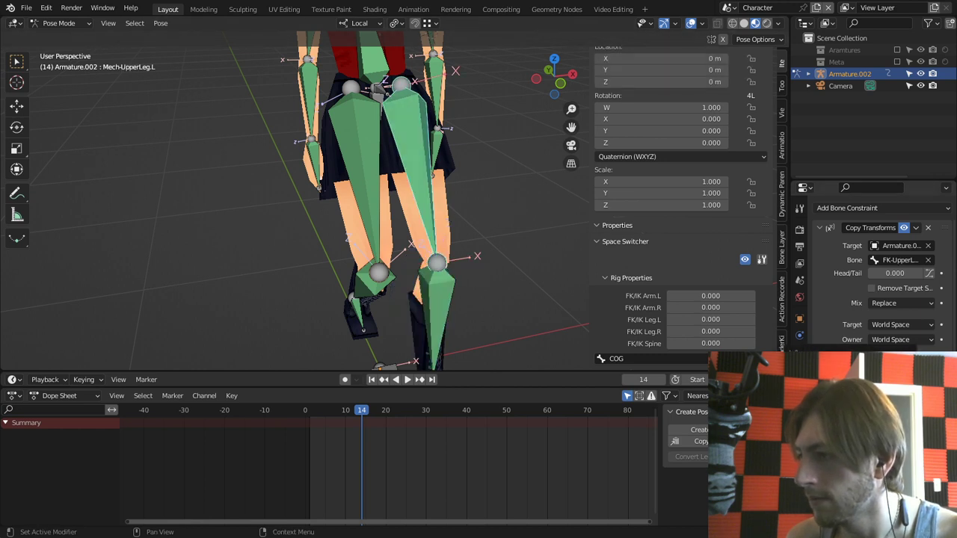
{"action": "left_click", "coordinate": [853, 390]}
Step: Copy FK/IK Leg.R as a new driver and paste it onto the constraints of Mech-Foot.R, Mech-LowerLeg.R and Mech-UpperLeg.R
{"action": "scroll", "coordinate": [420, 201], "scroll_direction": "down", "scroll_amount": 2}
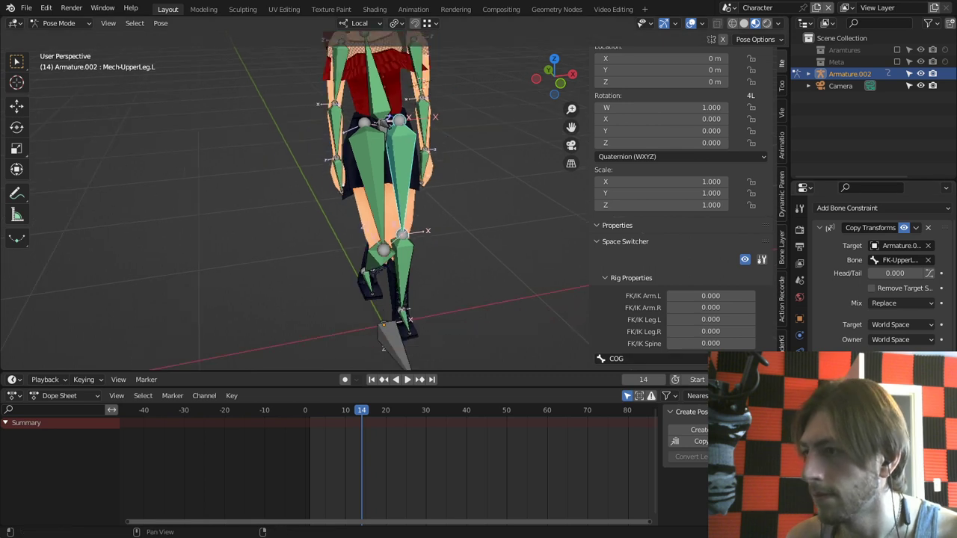
{"action": "right_click", "coordinate": [673, 331]}
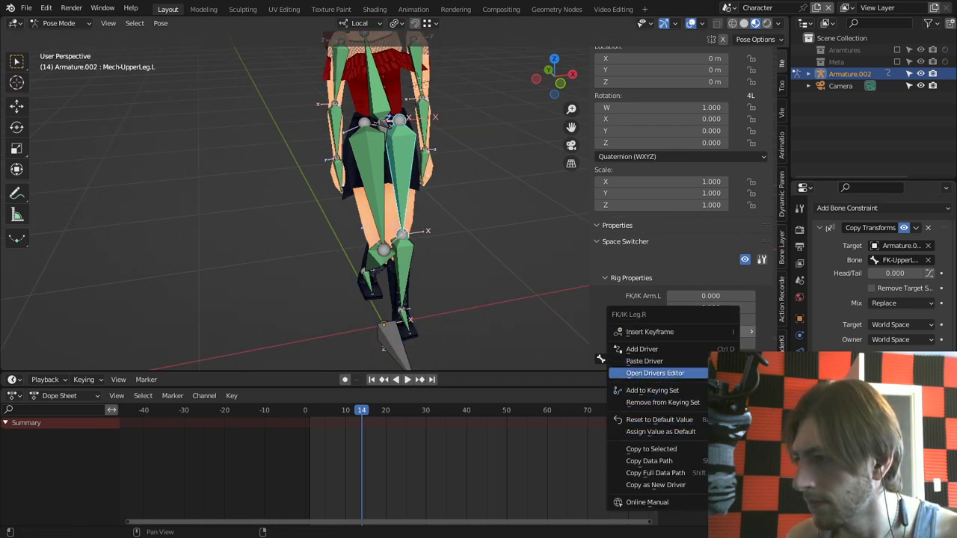
{"action": "right_click", "coordinate": [673, 331]}
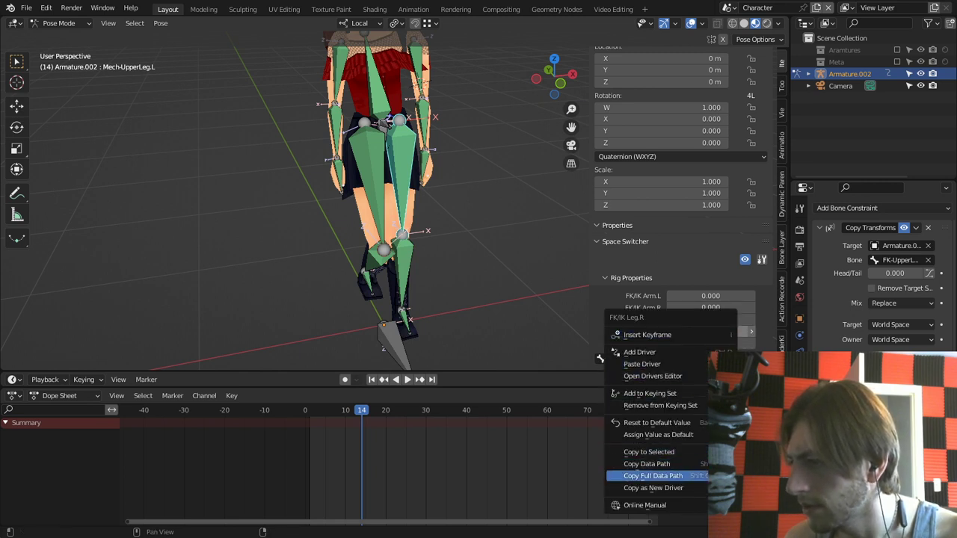
{"action": "left_click", "coordinate": [652, 487]}
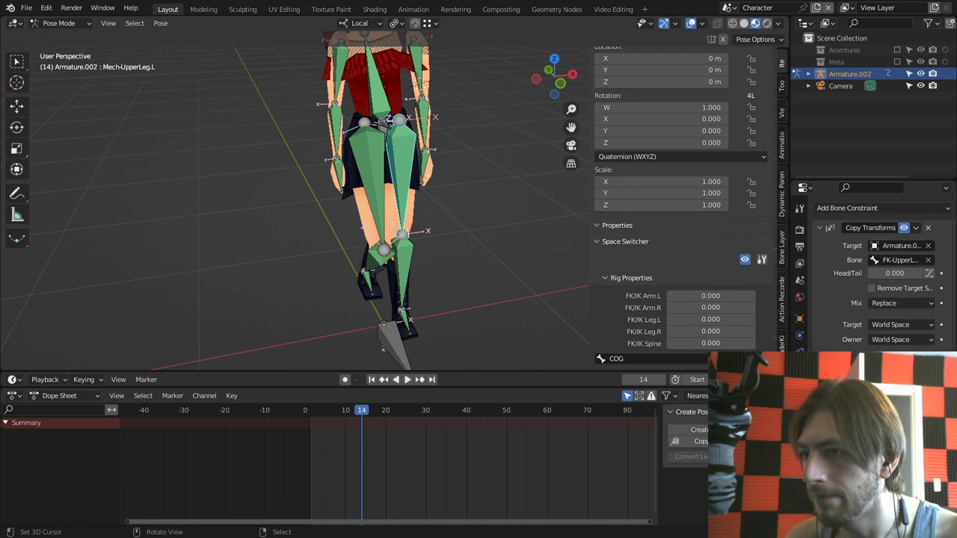
{"action": "right_click", "coordinate": [369, 283]}
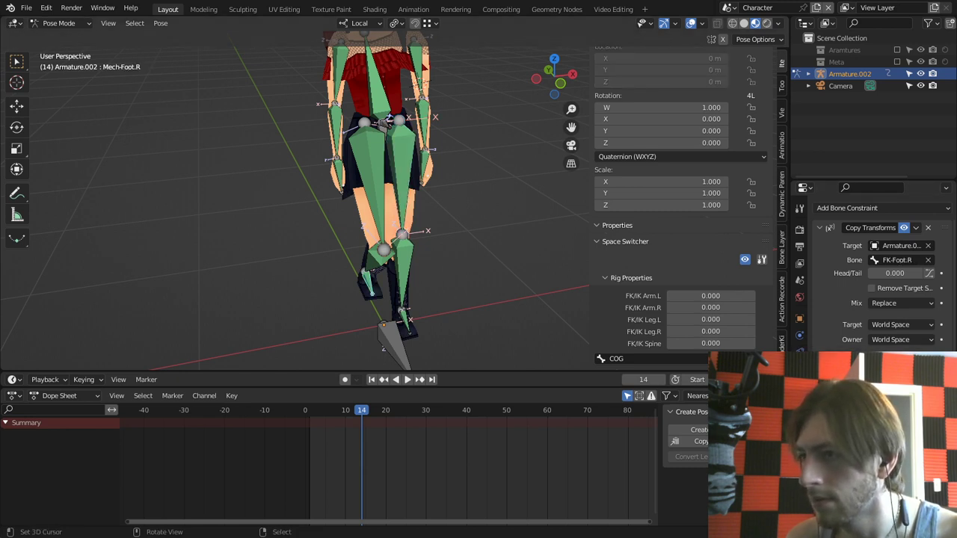
{"action": "left_click", "coordinate": [368, 271]}
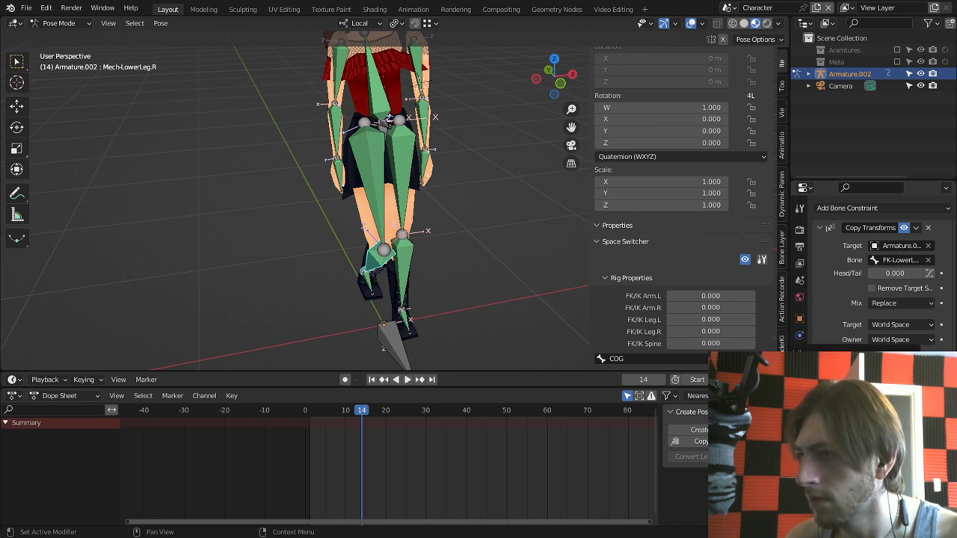
{"action": "left_click", "coordinate": [386, 123]}
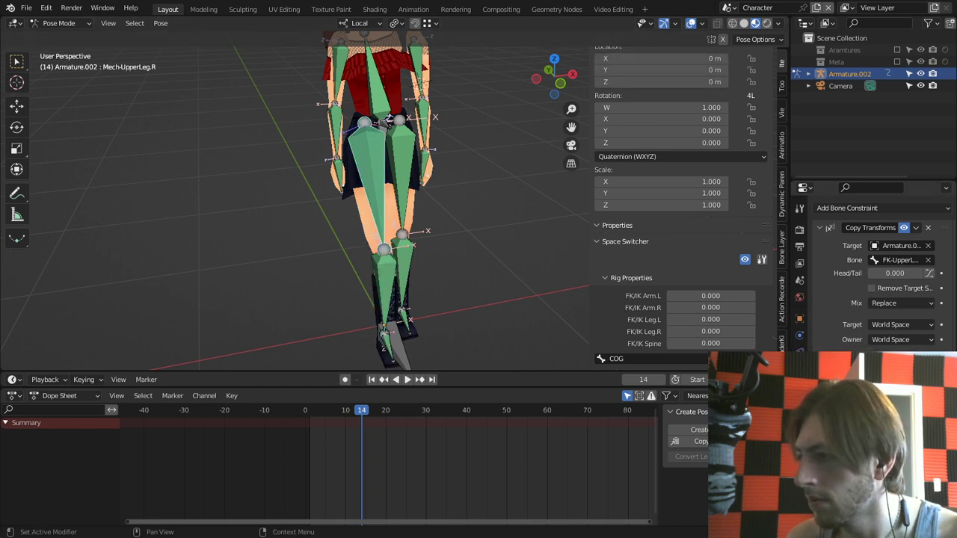
{"action": "right_click", "coordinate": [897, 361]}
{"action": "left_click", "coordinate": [894, 392]}
Step: Copy FK/IK Spine as a new driver and paste it onto the constraints of Mech-Head, Mech-Neck and Mech-Torso
{"action": "middle_click", "coordinate": [389, 178], "text": "alt"}
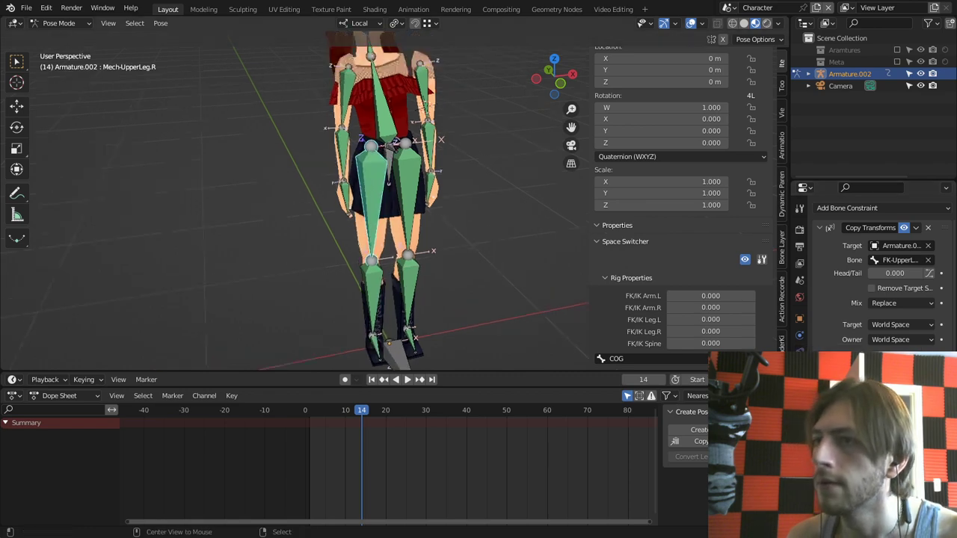
{"action": "scroll", "coordinate": [390, 147], "scroll_direction": "up", "scroll_amount": 4}
{"action": "middle_click_drag", "start_coordinate": [414, 204], "coordinate": [405, 255], "text": "shift"}
{"action": "scroll", "coordinate": [406, 254], "scroll_direction": "down", "scroll_amount": 2}
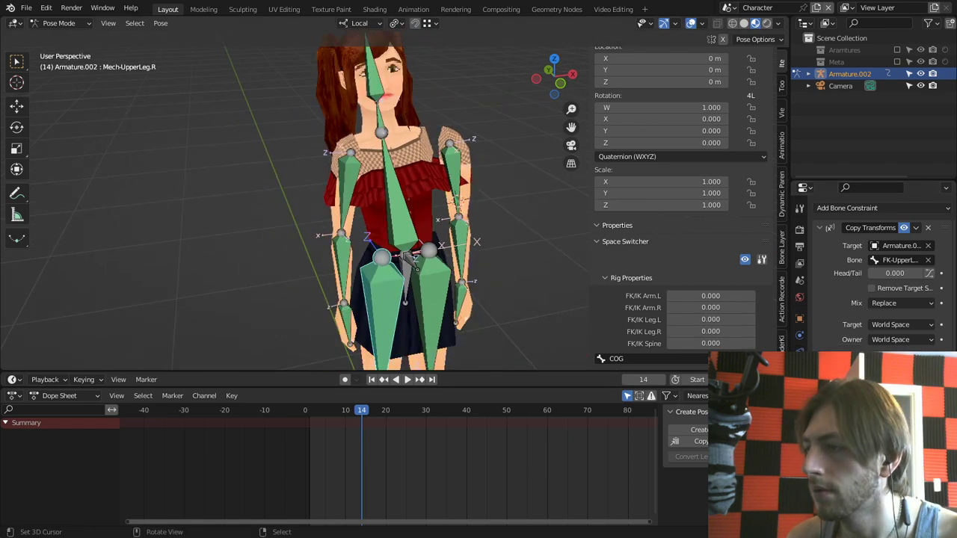
{"action": "right_click", "coordinate": [695, 343]}
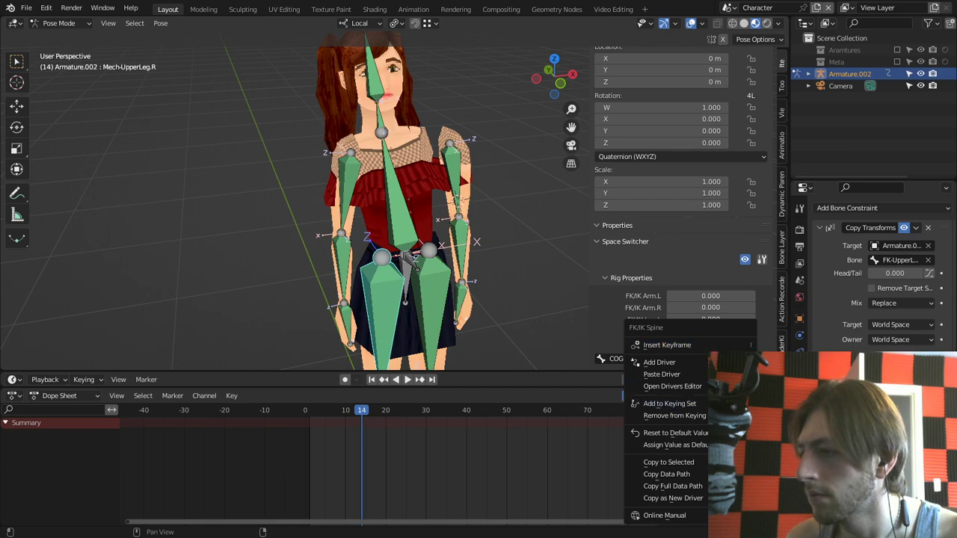
{"action": "left_click", "coordinate": [673, 498]}
{"action": "right_click", "coordinate": [375, 81]}
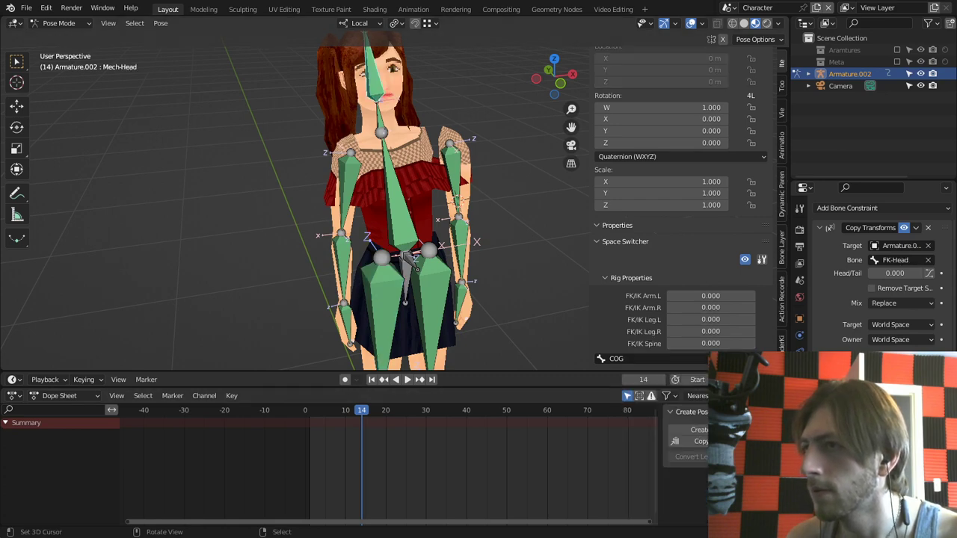
{"action": "left_click", "coordinate": [852, 398]}
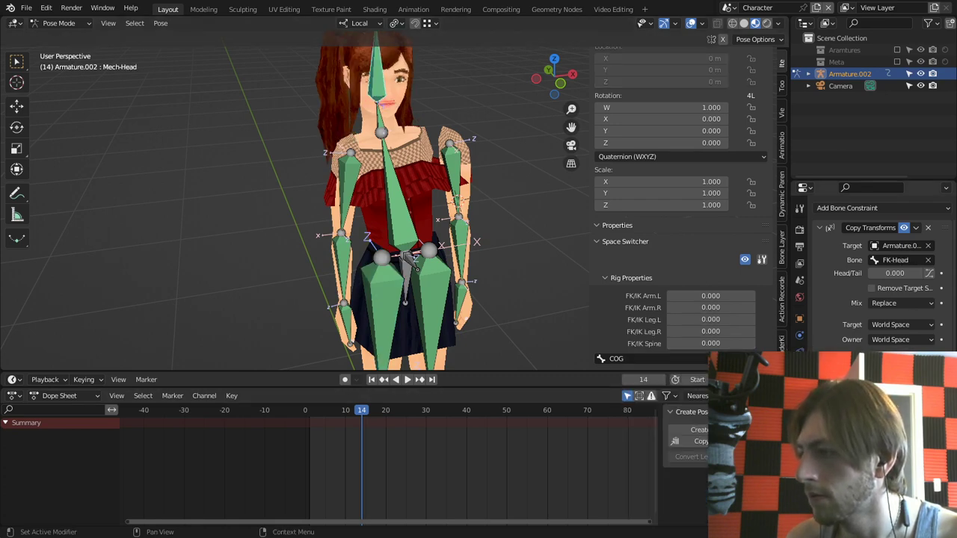
{"action": "right_click", "coordinate": [380, 116]}
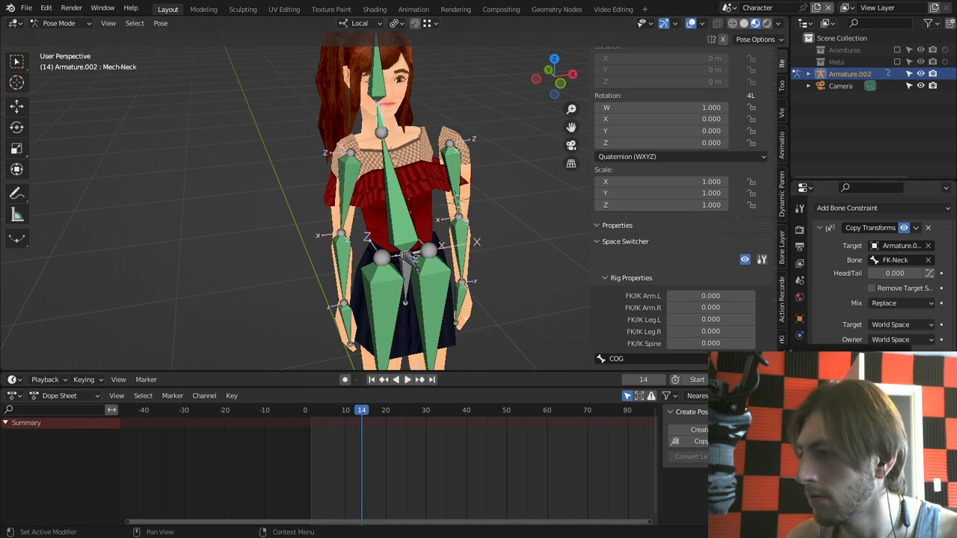
{"action": "left_click", "coordinate": [408, 255]}
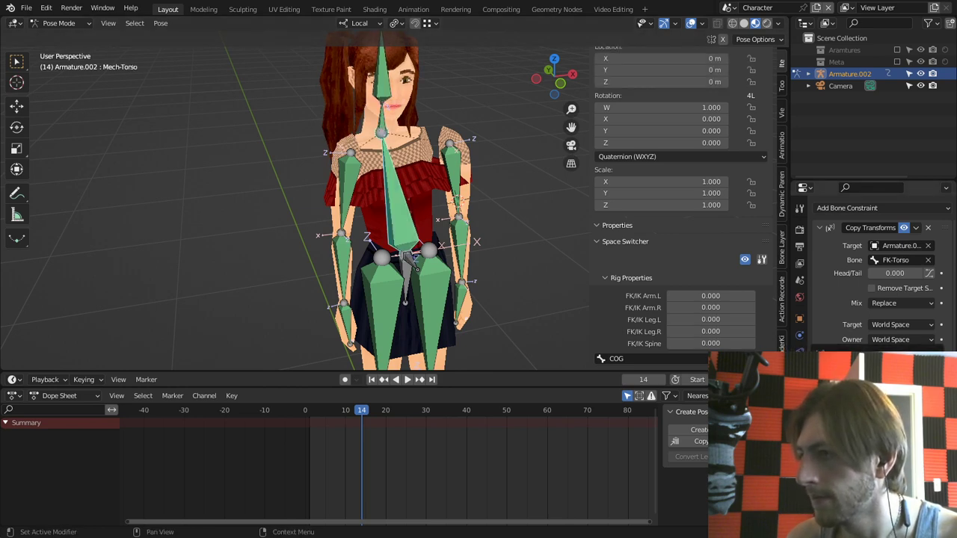
{"action": "left_click", "coordinate": [901, 355]}
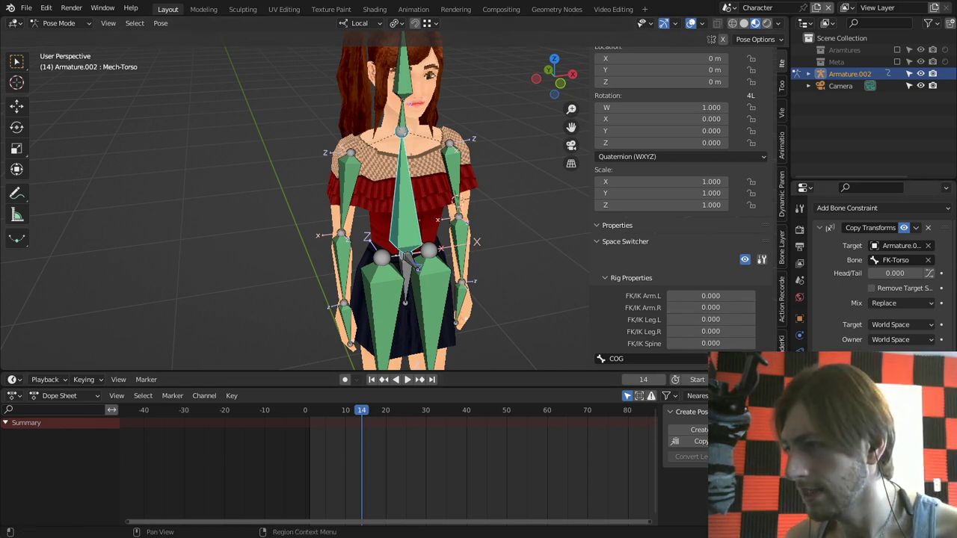
Step: Display the armature layer with the IK bones and clear the rotation and location of all its bones
{"action": "left_click", "coordinate": [800, 369]}
{"action": "left_click", "coordinate": [904, 273]}
{"action": "middle_click_drag", "start_coordinate": [478, 224], "coordinate": [490, 223]}
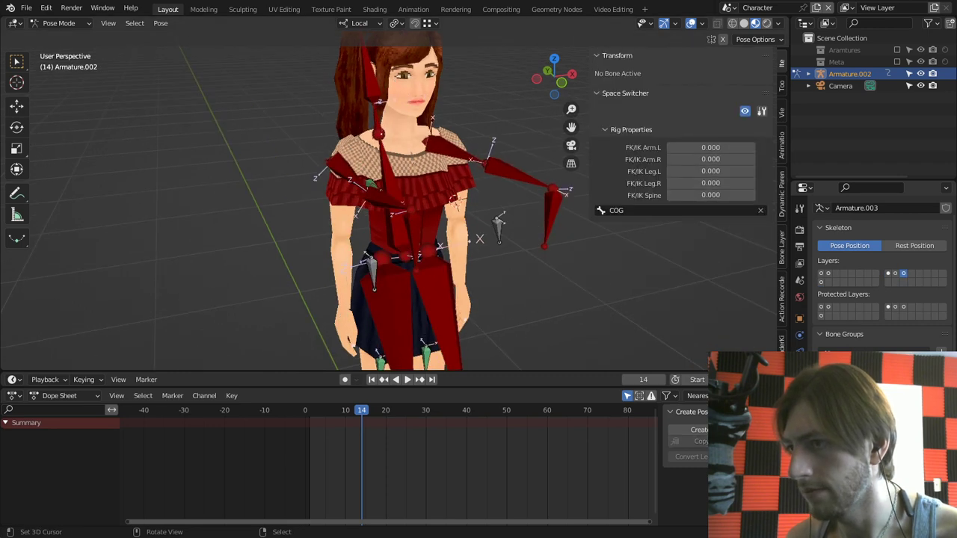
{"action": "key", "text": "a"}
{"action": "key", "text": "alt+r"}
{"action": "key", "text": "alt+g"}
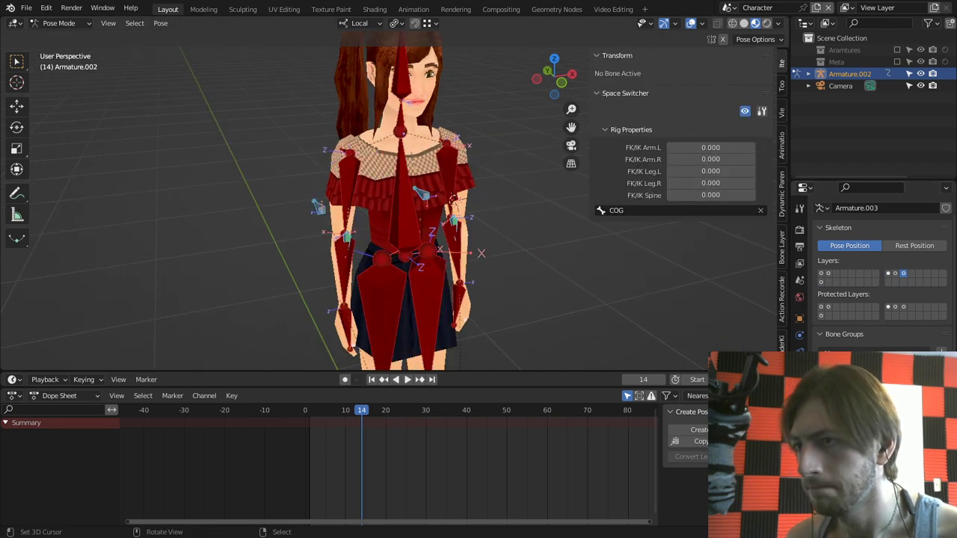
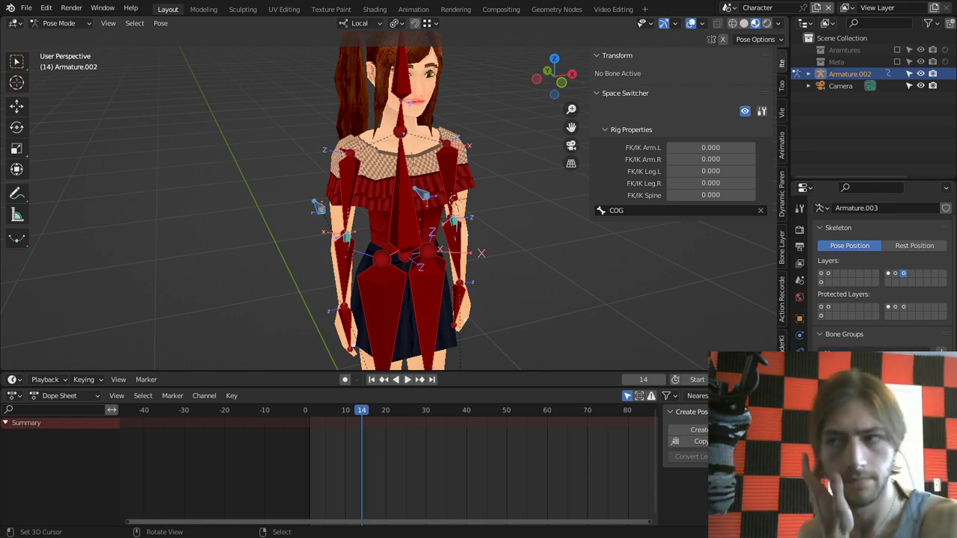
Step: Select the IK-Torso bone and hide all unselected bones
{"action": "right_click", "coordinate": [404, 198]}
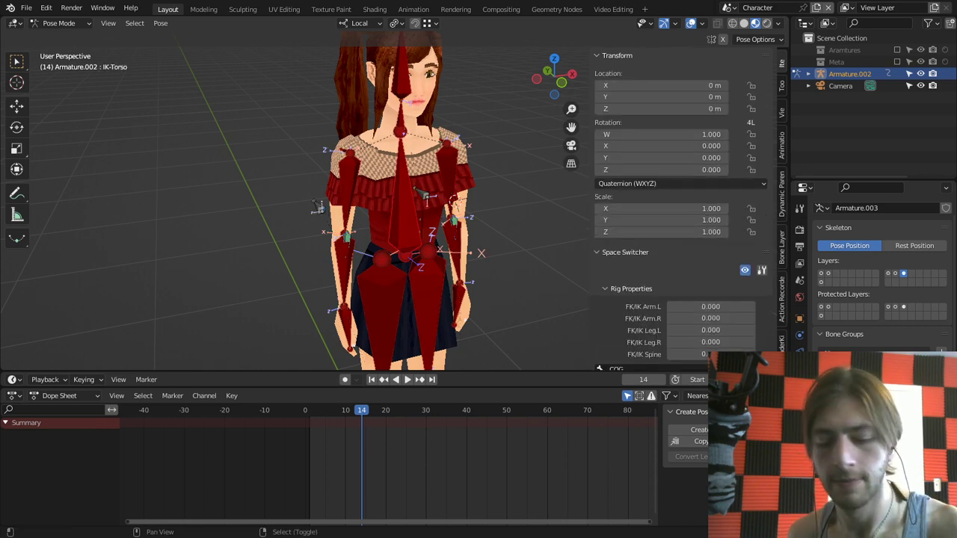
{"action": "key", "text": "shift+h"}
{"action": "key", "text": "alt+h"}
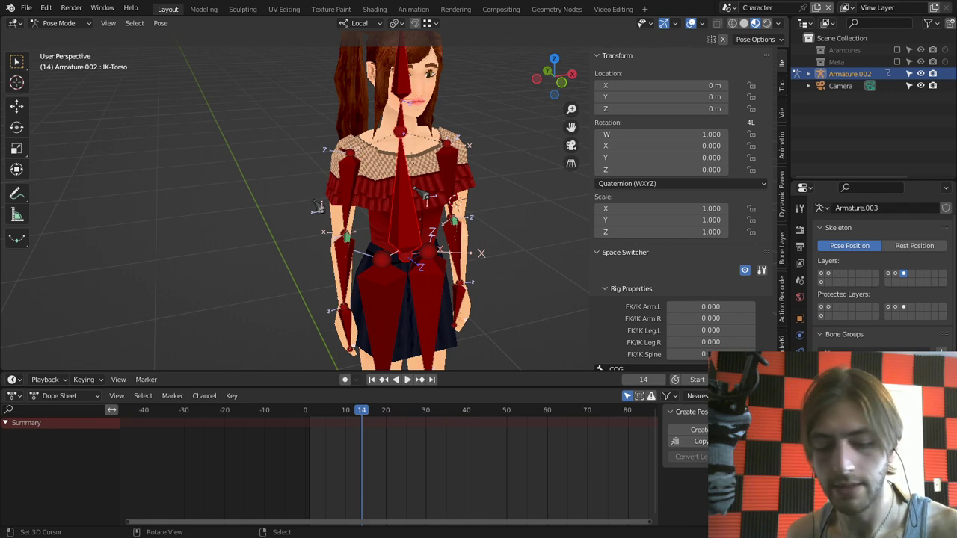
{"action": "key", "text": "shift+h"}
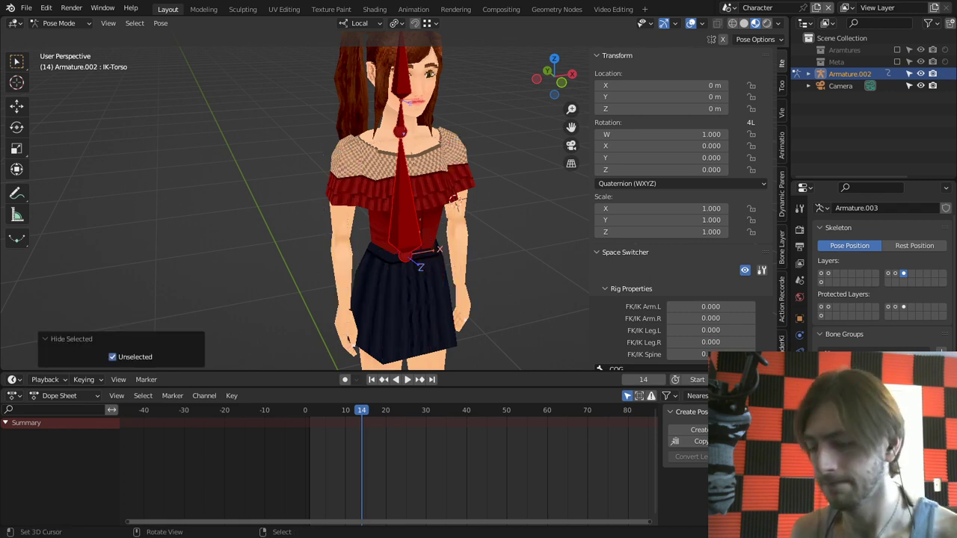
Step: In Edit Mode, extrude a bone about 0.146 m forward along Y from the joint between IK-Neck and IK-Head
{"action": "middle_click_drag", "start_coordinate": [449, 214], "coordinate": [310, 172]}
{"action": "key", "text": "KP_3"}
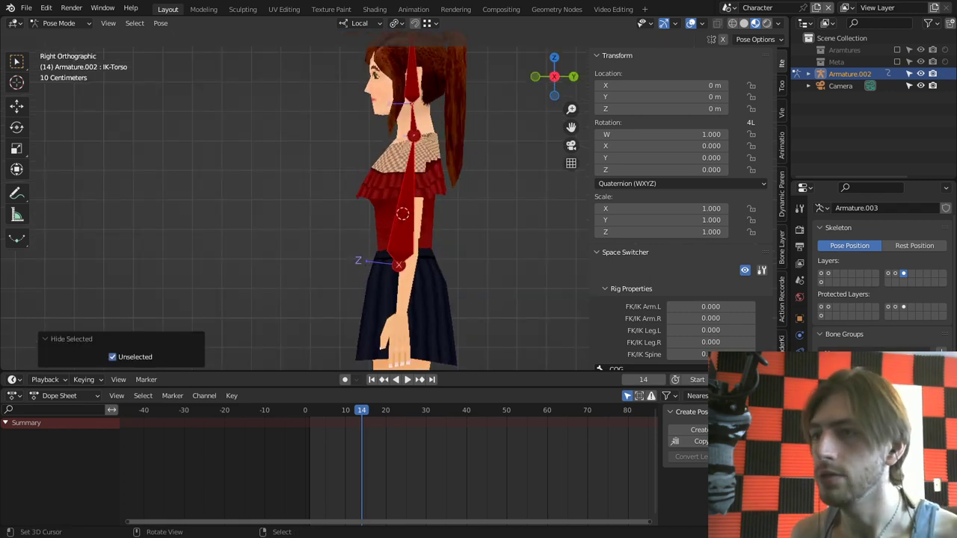
{"action": "middle_click_drag", "start_coordinate": [404, 202], "coordinate": [421, 278], "text": "shift"}
{"action": "key", "text": "Tab"}
{"action": "right_click", "coordinate": [429, 149]}
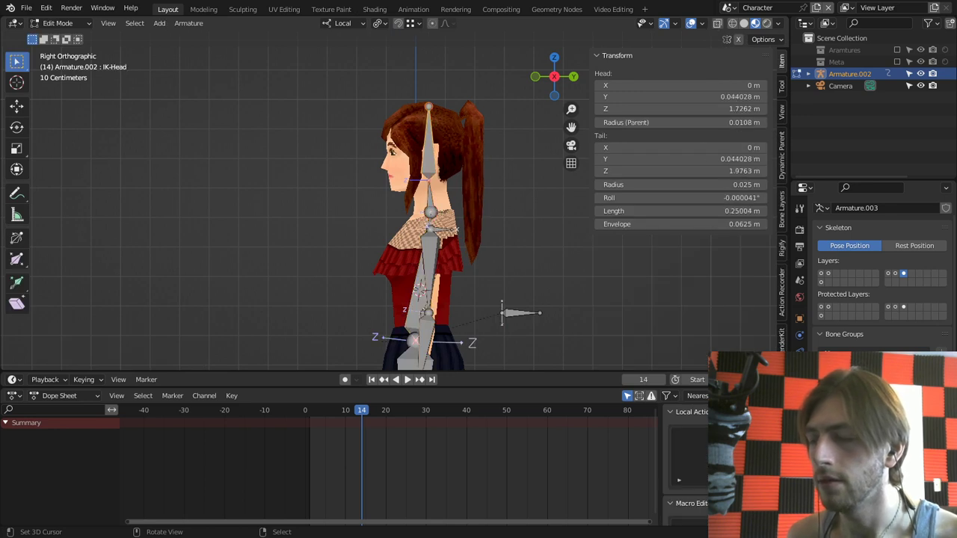
{"action": "right_click", "coordinate": [429, 179]}
{"action": "key", "text": "e"}
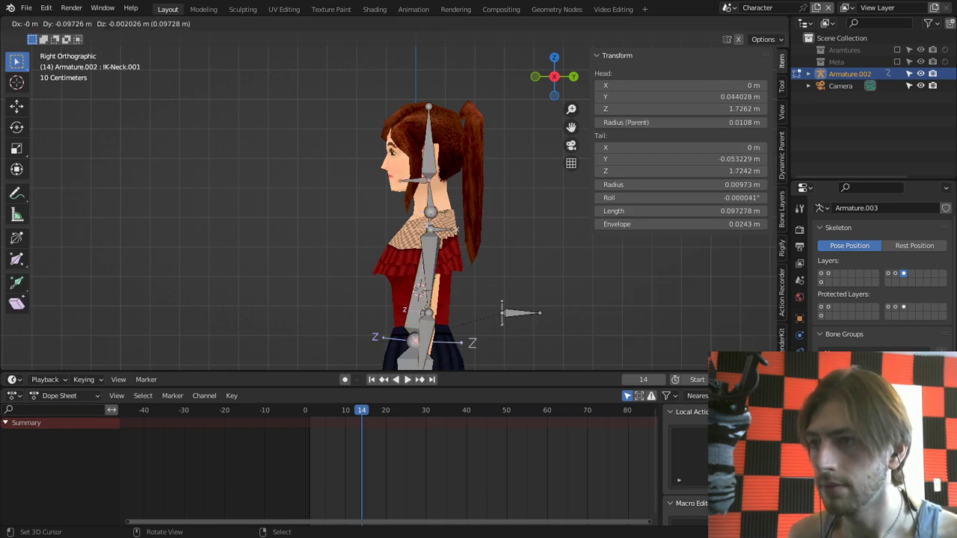
{"action": "key", "text": "y"}
{"action": "left_click", "coordinate": [386, 180]}
{"action": "right_click", "coordinate": [408, 180]}
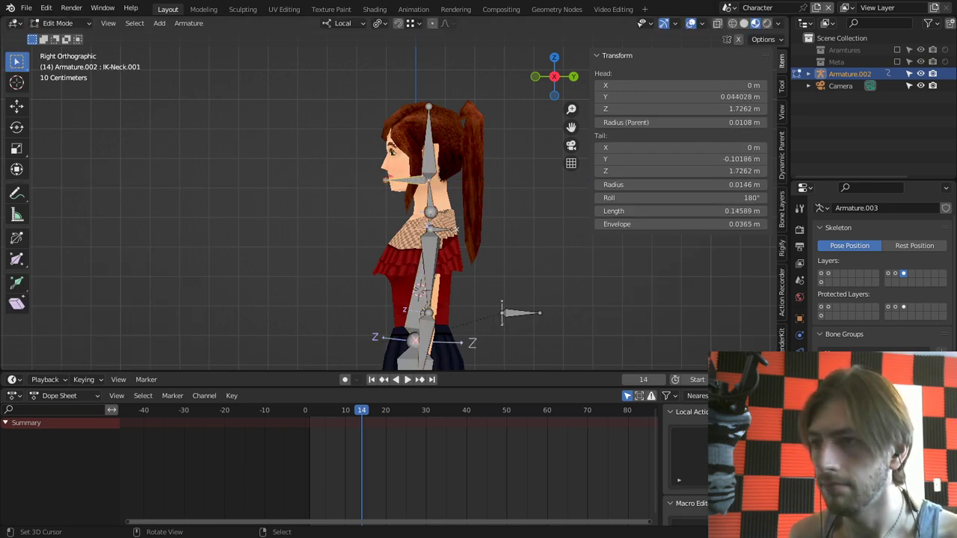
Step: Detach the extruded bone, move it about 0.91 m forward along Y in front of the face, and change the pivot point
{"action": "key", "text": "g"}
{"action": "key", "text": "y"}
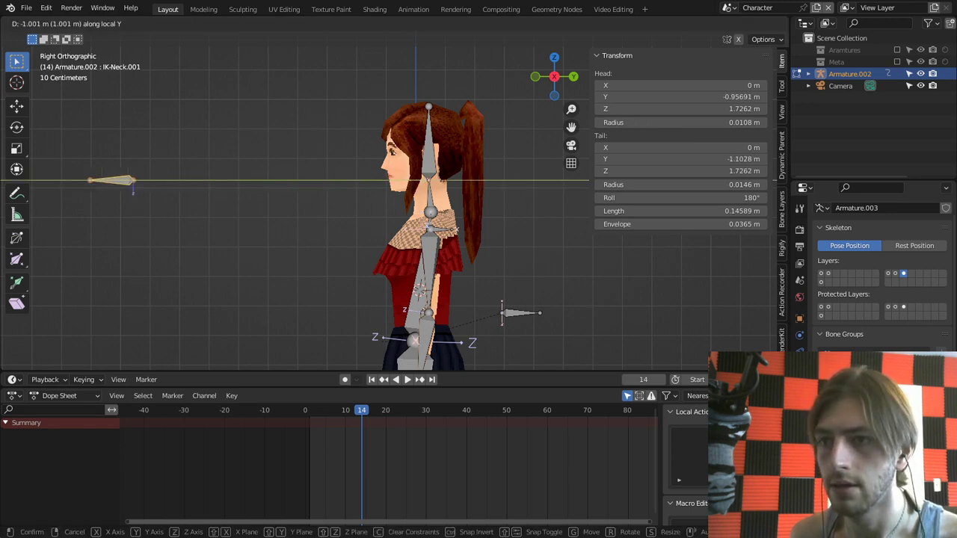
{"action": "key", "text": "Return"}
{"action": "middle_click_drag", "start_coordinate": [321, 187], "coordinate": [331, 231]}
{"action": "scroll", "coordinate": [330, 231], "scroll_direction": "down", "scroll_amount": 3}
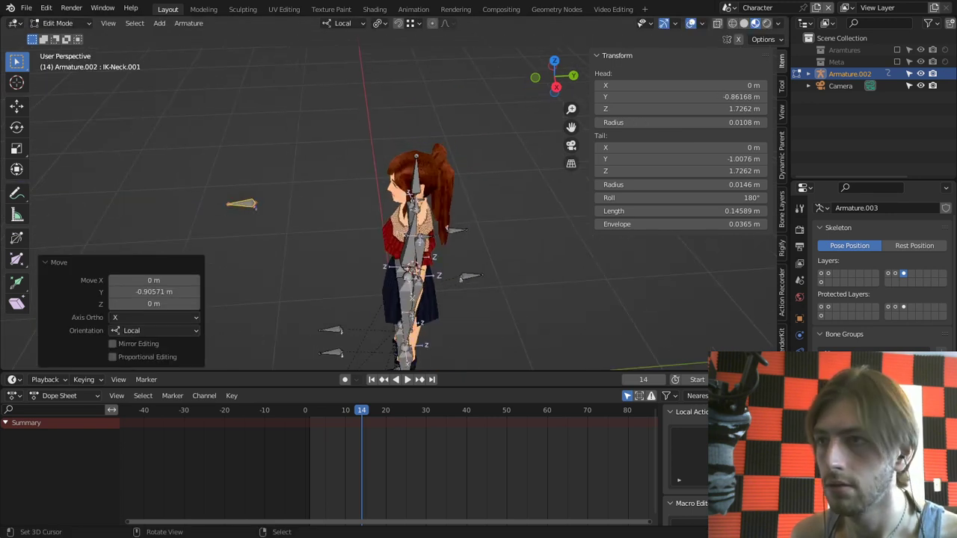
{"action": "left_click", "coordinate": [379, 23]}
{"action": "left_click", "coordinate": [416, 63]}
Step: Try to rotate the detached bone 90° about its local Z axis
{"action": "type", "text": "r"}
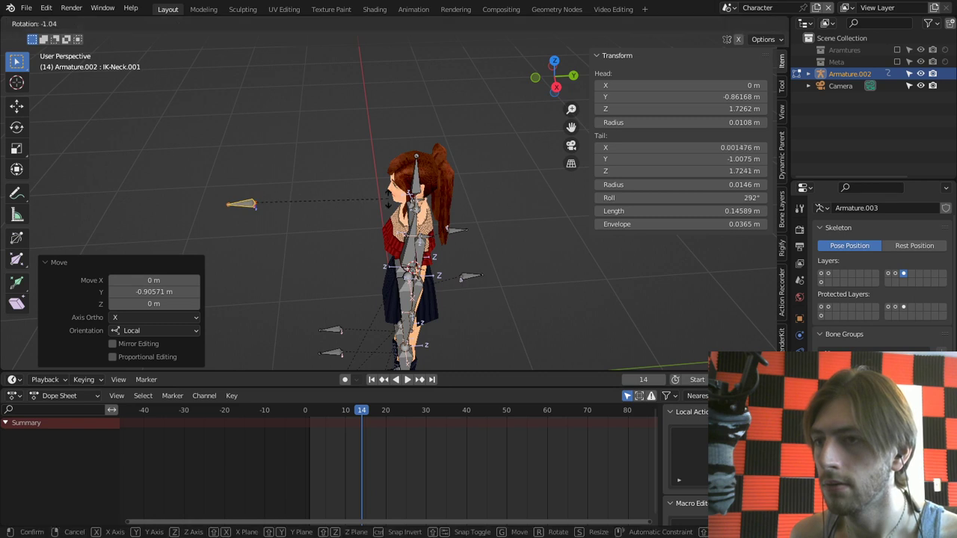
{"action": "type", "text": "xz90"}
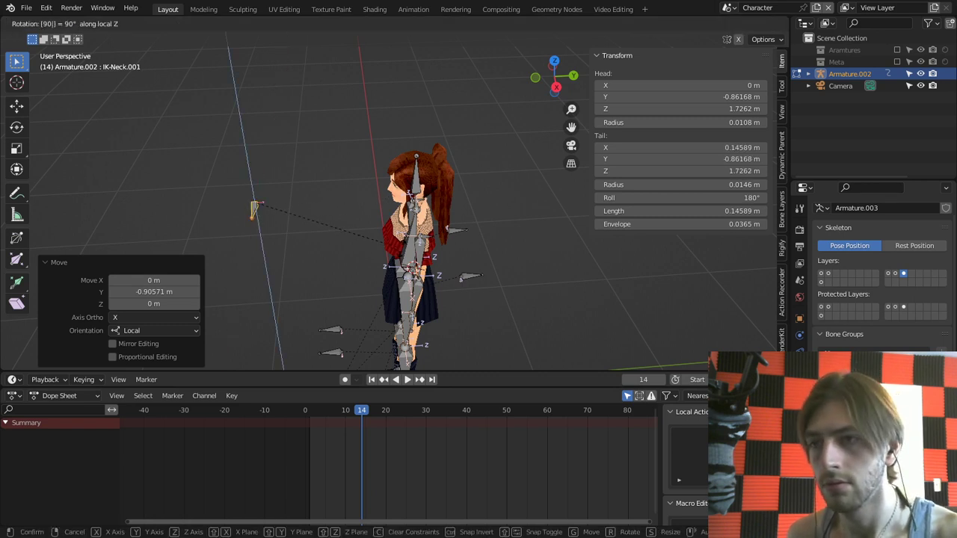
{"action": "key", "text": "Return"}
{"action": "key", "text": "ctrl+z"}
Step: Rotate the detached bone in front of the face by -90° about its local X axis
{"action": "type", "text": "r"}
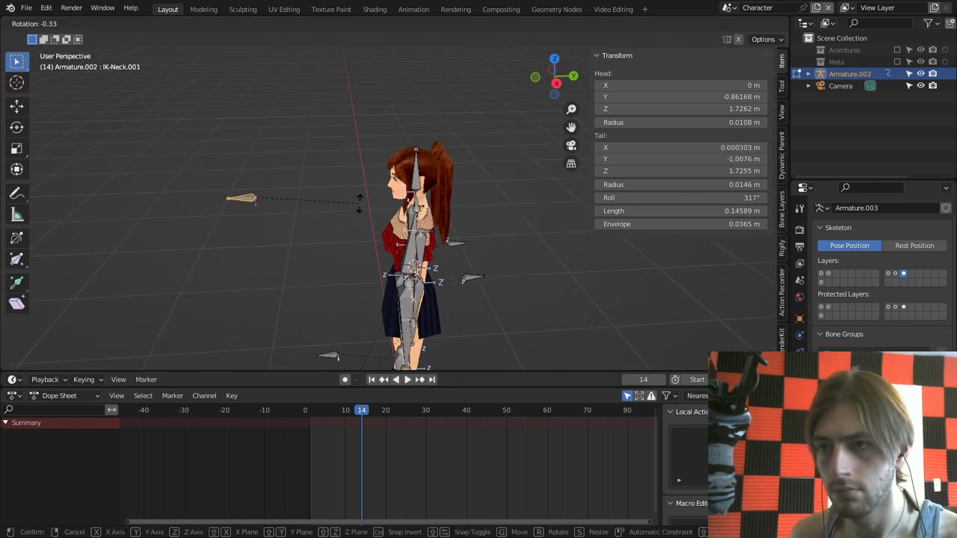
{"action": "type", "text": "x-90"}
{"action": "key", "text": "Return"}
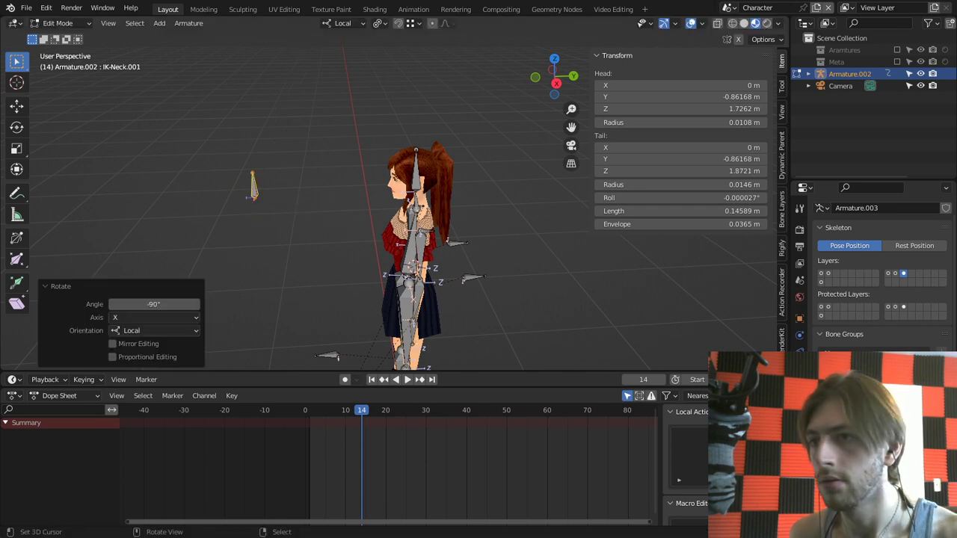
Step: Display the Root bone's layer and parent the bone in front of the face to Root with Keep Offset
{"action": "middle_click_drag", "start_coordinate": [416, 285], "coordinate": [417, 162], "text": "shift"}
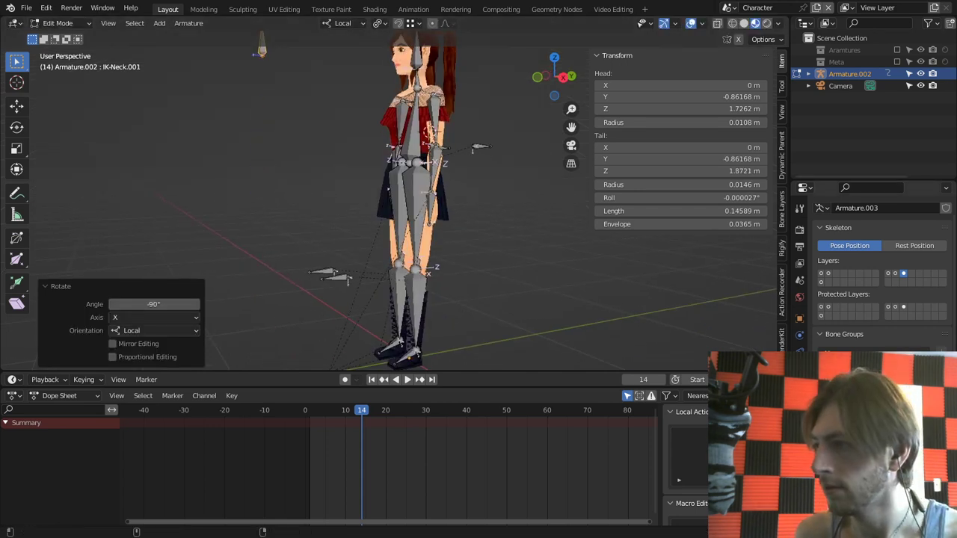
{"action": "left_click", "coordinate": [821, 282], "text": "shift"}
{"action": "scroll", "coordinate": [397, 202], "scroll_direction": "down", "scroll_amount": 1}
{"action": "key", "text": "alt+a"}
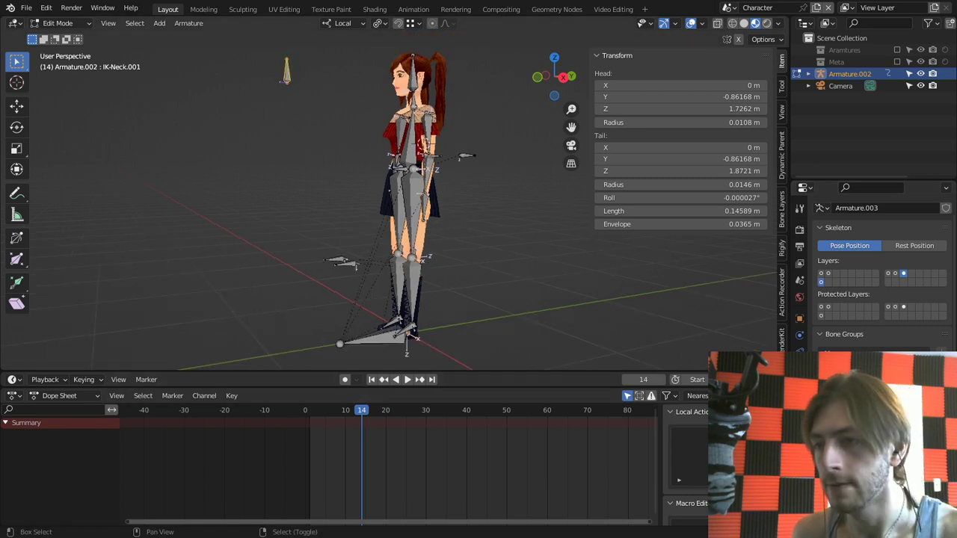
{"action": "left_click", "coordinate": [352, 341], "text": "shift"}
{"action": "key", "text": "ctrl+p"}
{"action": "left_click", "coordinate": [372, 342]}
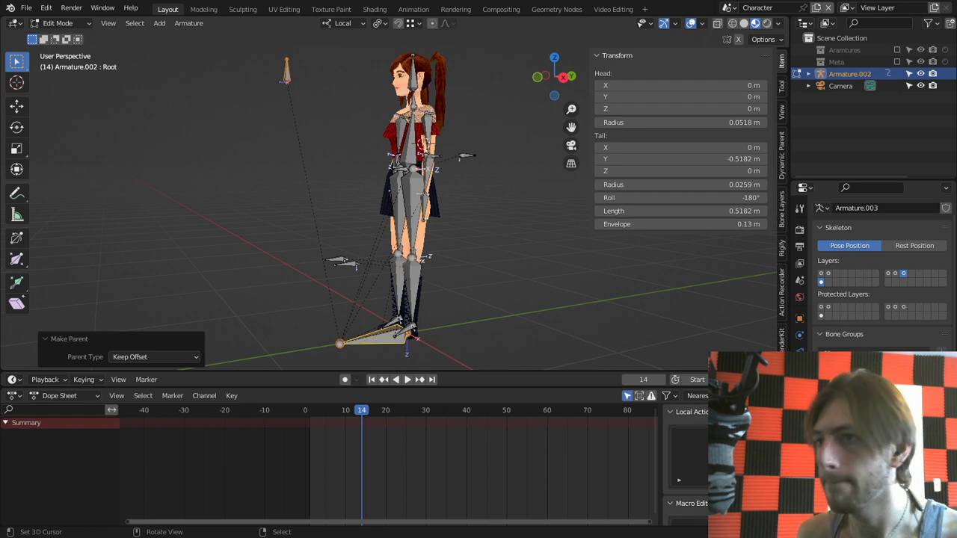
Step: Rename the bone in front of the face as HeadTarget and display only the IK bone layer
{"action": "right_click", "coordinate": [288, 74]}
{"action": "key", "text": "F2"}
{"action": "type", "text": "HeadT"}
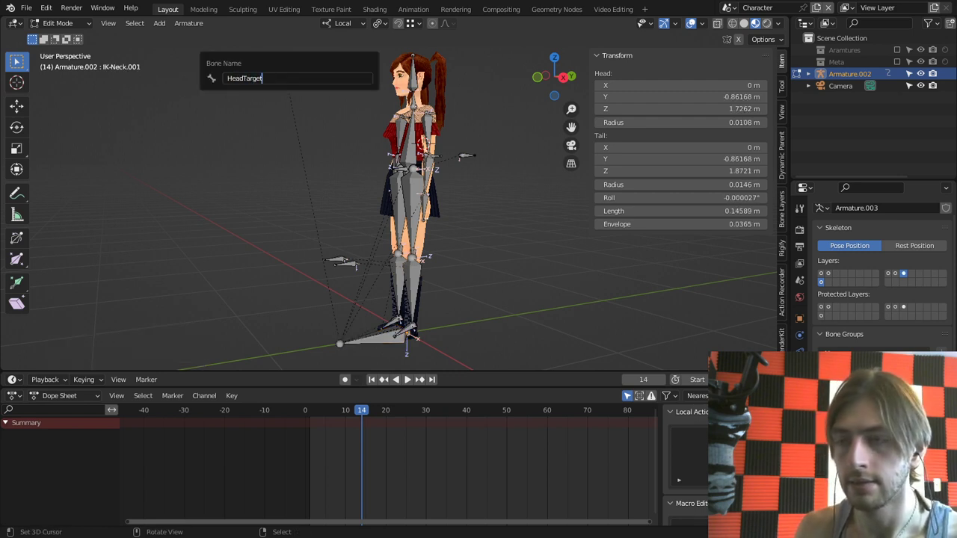
{"action": "type", "text": "arget"}
{"action": "key", "text": "Return"}
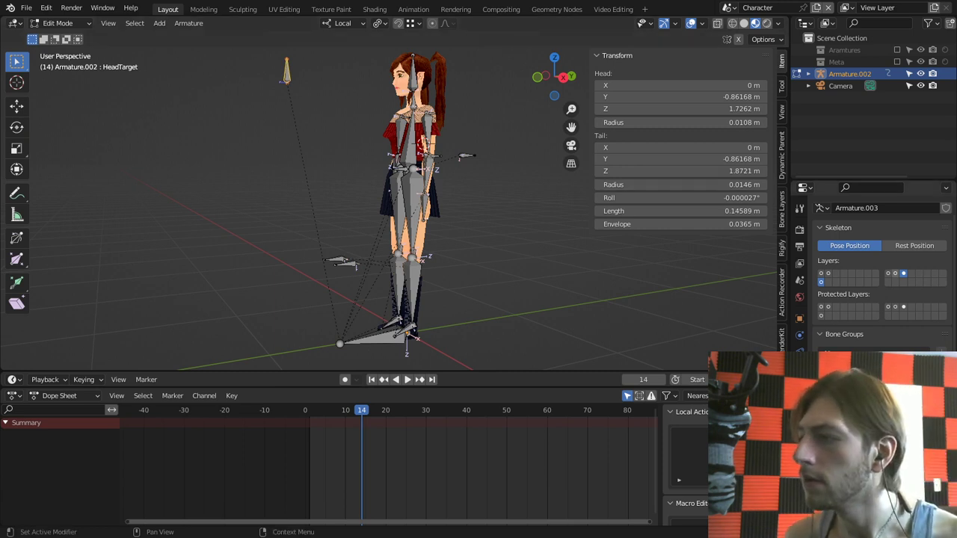
{"action": "left_click", "coordinate": [904, 273]}
{"action": "scroll", "coordinate": [403, 202], "scroll_direction": "up", "scroll_amount": 1}
{"action": "key", "text": "Tab"}
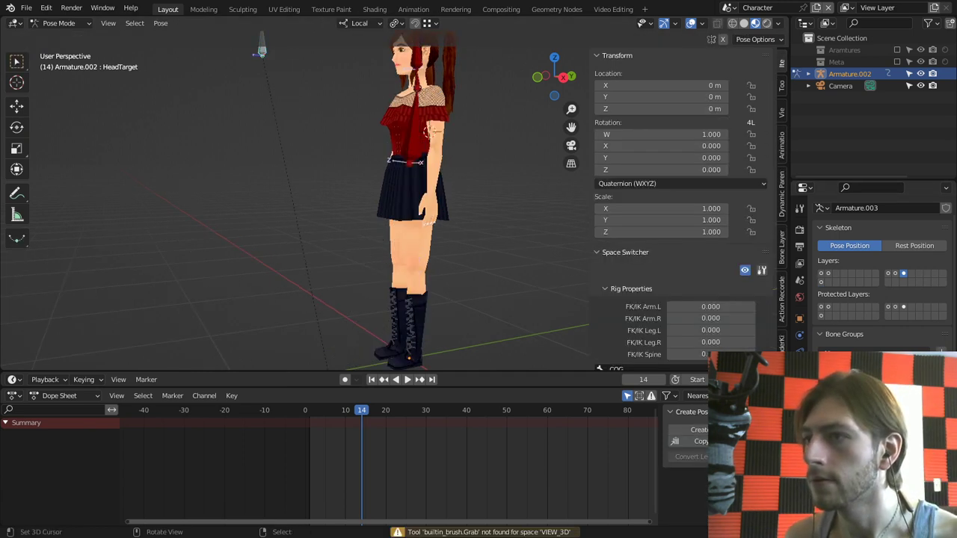
Step: In Edit Mode, select the IK-Torso, IK-Neck and IK-Head chain together with HeadTarget and hide all other bones
{"action": "middle_click_drag", "start_coordinate": [419, 86], "coordinate": [422, 198], "text": "shift"}
{"action": "scroll", "coordinate": [422, 198], "scroll_direction": "up", "scroll_amount": 2}
{"action": "right_click", "coordinate": [434, 127]}
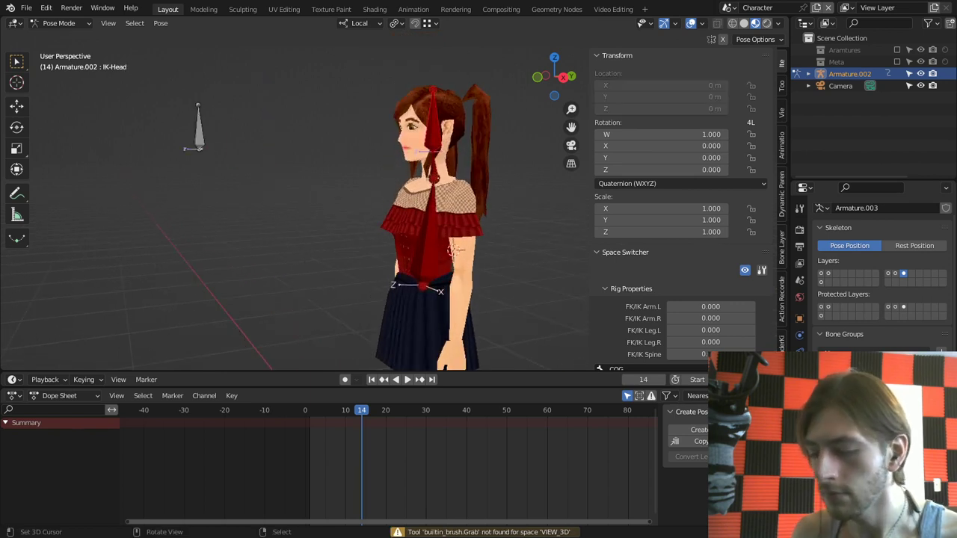
{"action": "key", "text": "KP_3"}
{"action": "scroll", "coordinate": [434, 178], "scroll_direction": "up", "scroll_amount": 1}
{"action": "key", "text": "Tab"}
{"action": "scroll", "coordinate": [434, 178], "scroll_direction": "up", "scroll_amount": 1}
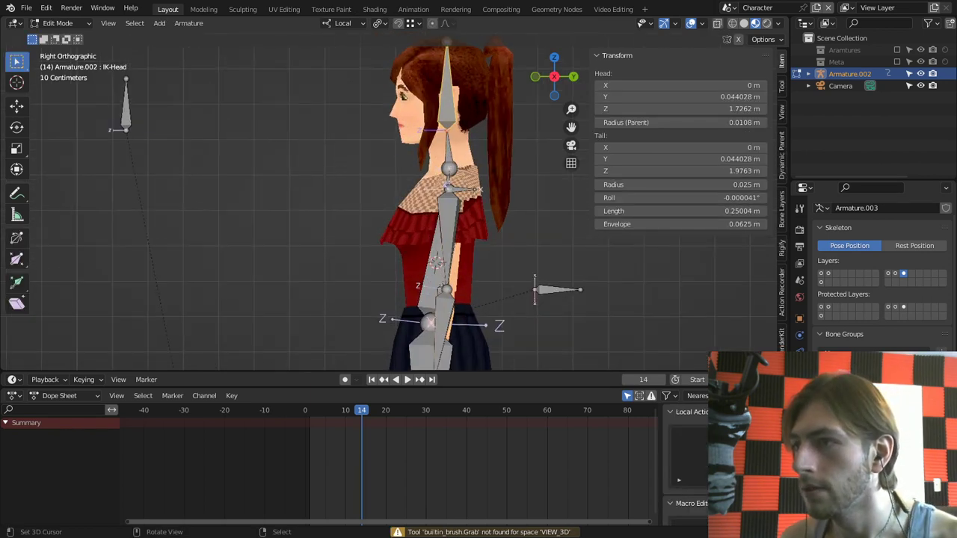
{"action": "right_click", "coordinate": [437, 247]}
{"action": "right_click", "coordinate": [447, 94]}
{"action": "key", "text": "l"}
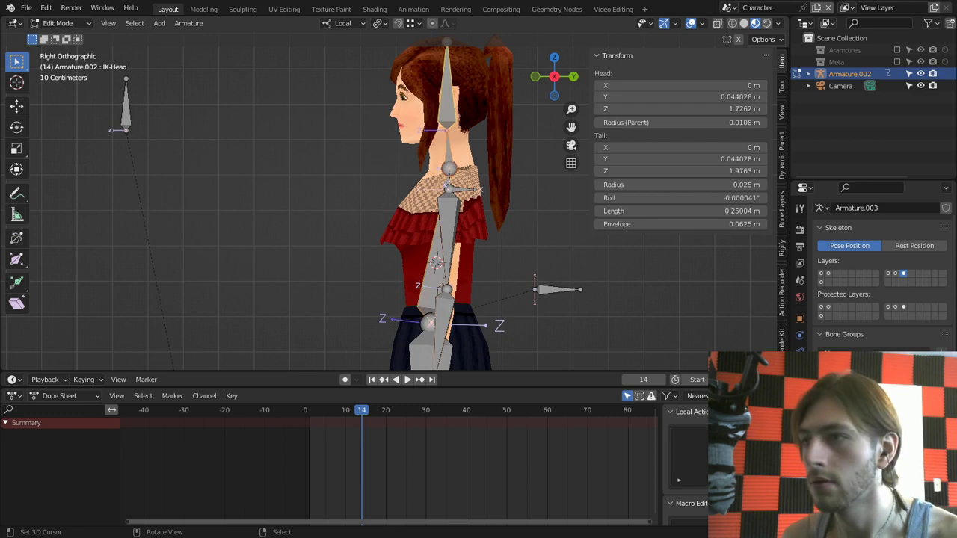
{"action": "key", "text": "shift+h"}
{"action": "key", "text": "ctrl+z"}
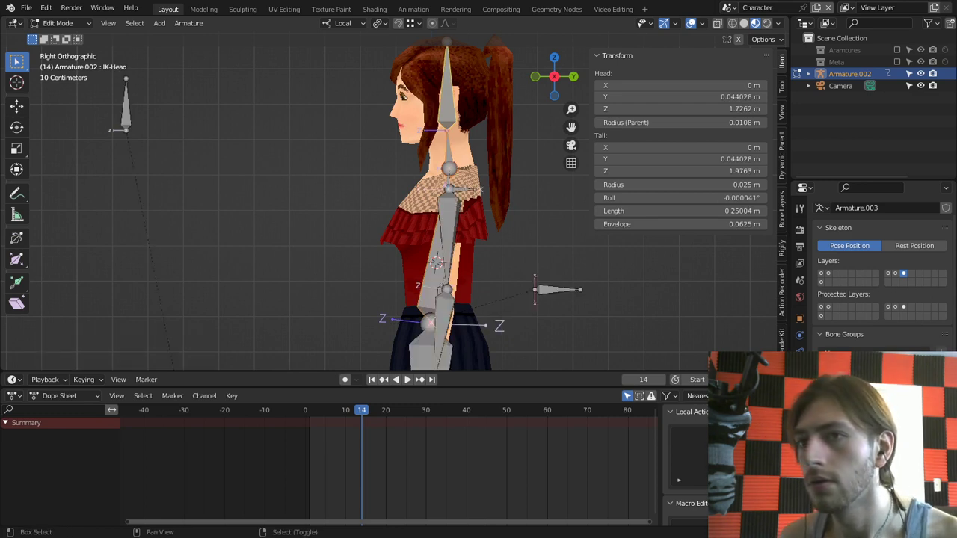
{"action": "left_click", "coordinate": [126, 104]}
{"action": "key", "text": "shift+h"}
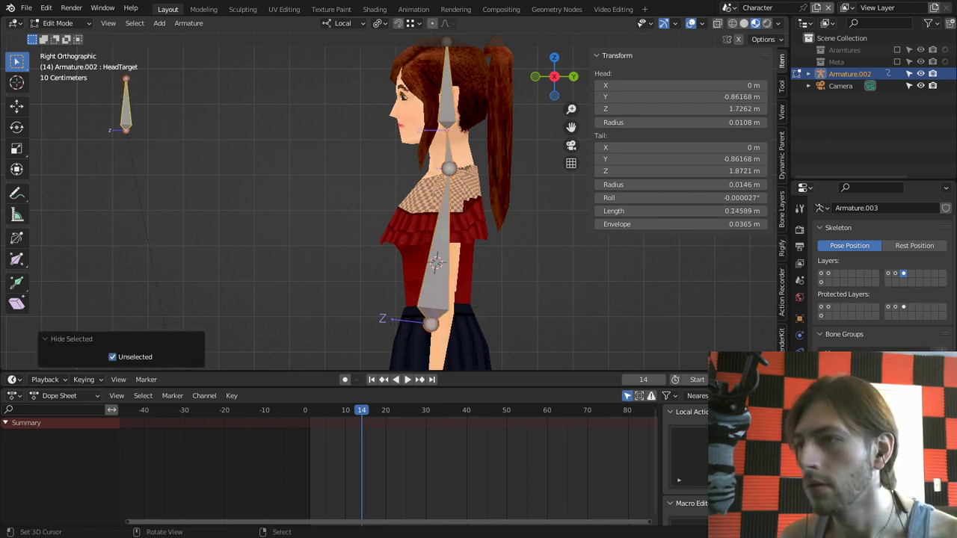
Step: Extrude two bones about 0.084 m backward along Y from the lower and upper joints of IK-Neck
{"action": "right_click", "coordinate": [448, 168]}
{"action": "right_click", "coordinate": [447, 130], "text": "shift"}
{"action": "key", "text": "e"}
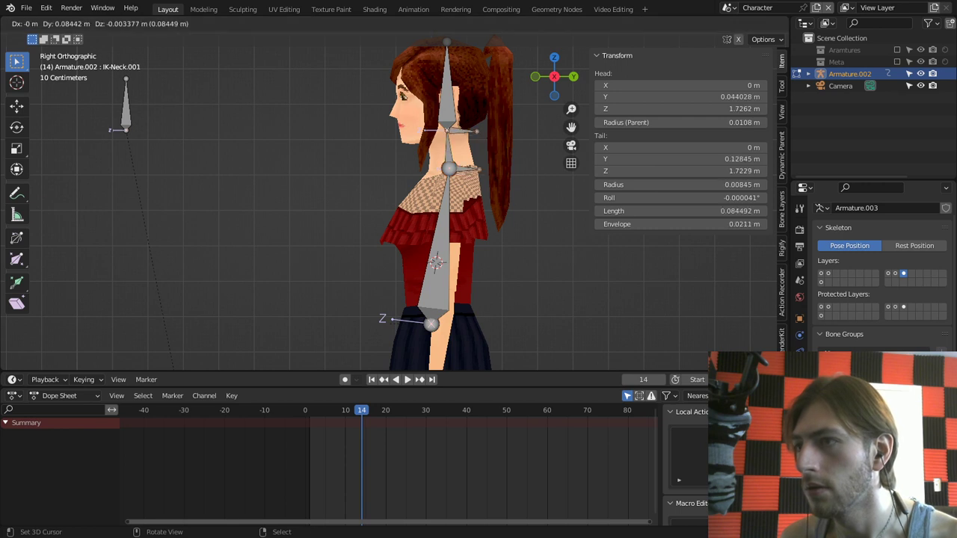
{"action": "key", "text": "y"}
{"action": "left_click", "coordinate": [477, 132]}
{"action": "scroll", "coordinate": [477, 132], "scroll_direction": "up", "scroll_amount": 1}
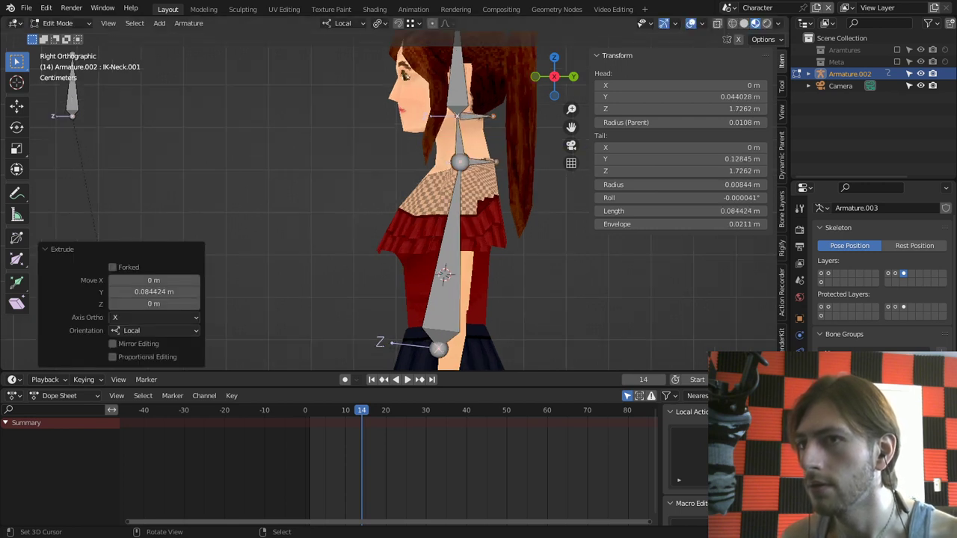
Step: Parent IK-Head to the upper extruded bone, IK-Neck.001, with Keep Offset
{"action": "right_click", "coordinate": [461, 84]}
{"action": "right_click", "coordinate": [479, 119], "text": "shift"}
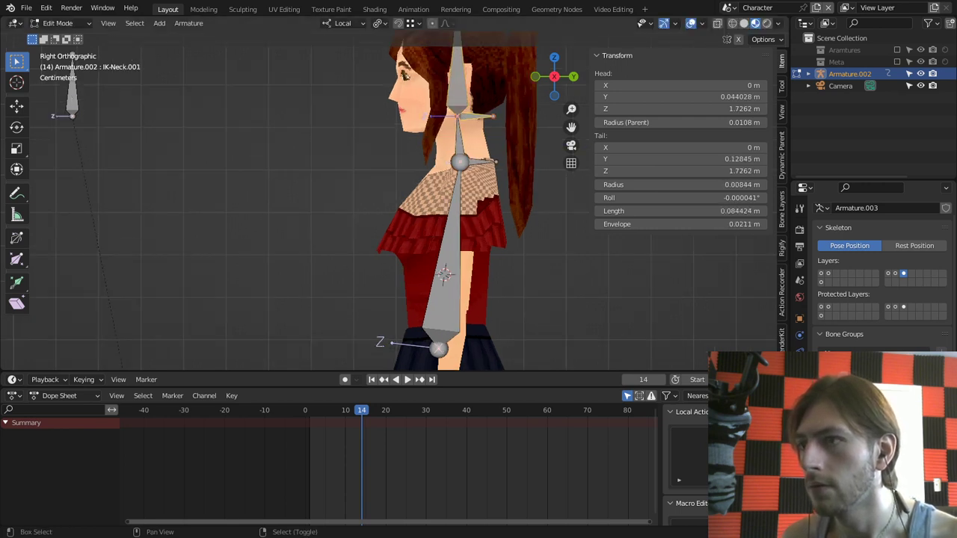
{"action": "key", "text": "ctrl+p"}
{"action": "key", "text": "Return"}
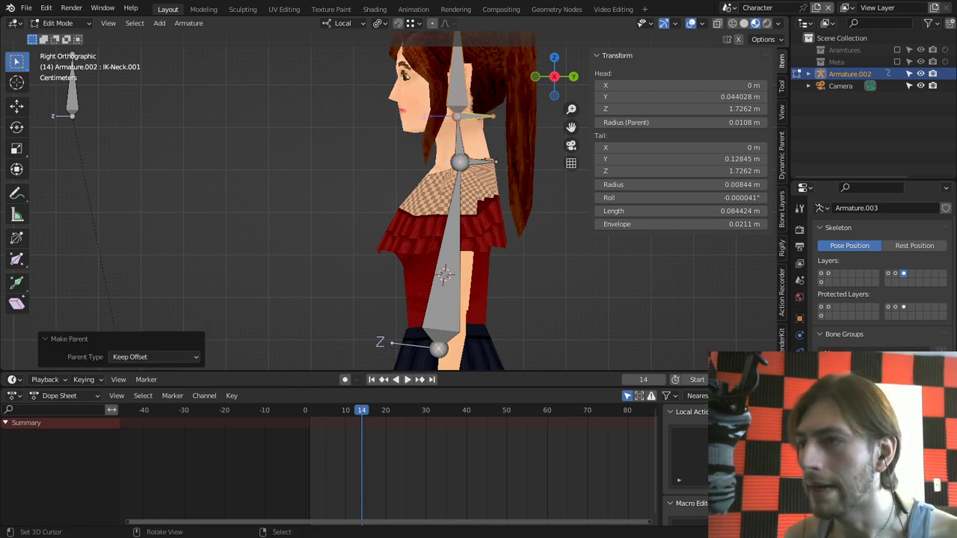
Step: Parent IK-Neck to the lower extruded bone, IK-Torso.001, and switch to Pose Mode
{"action": "right_click", "coordinate": [459, 139]}
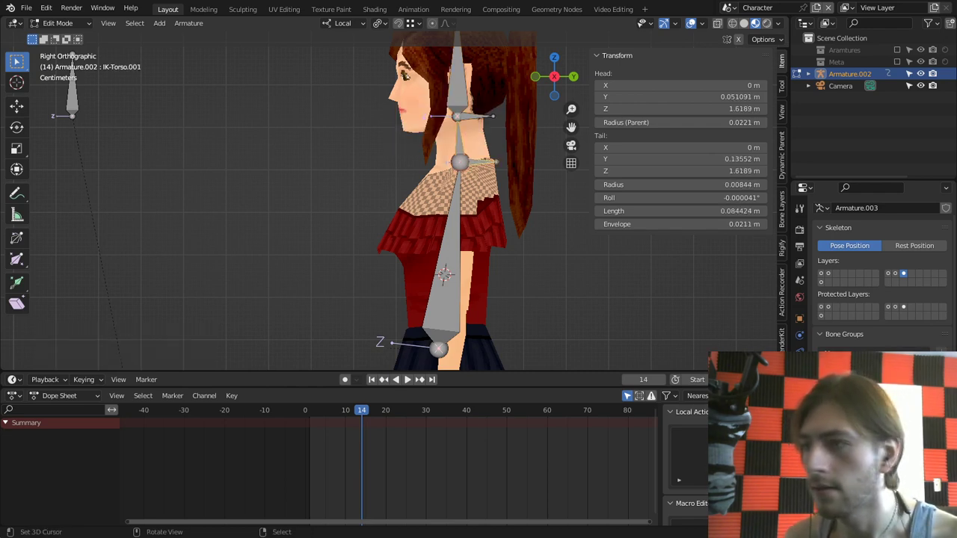
{"action": "left_click", "coordinate": [478, 162], "text": "shift"}
{"action": "key", "text": "ctrl+p"}
{"action": "key", "text": "Return"}
{"action": "key", "text": "ctrl+Tab"}
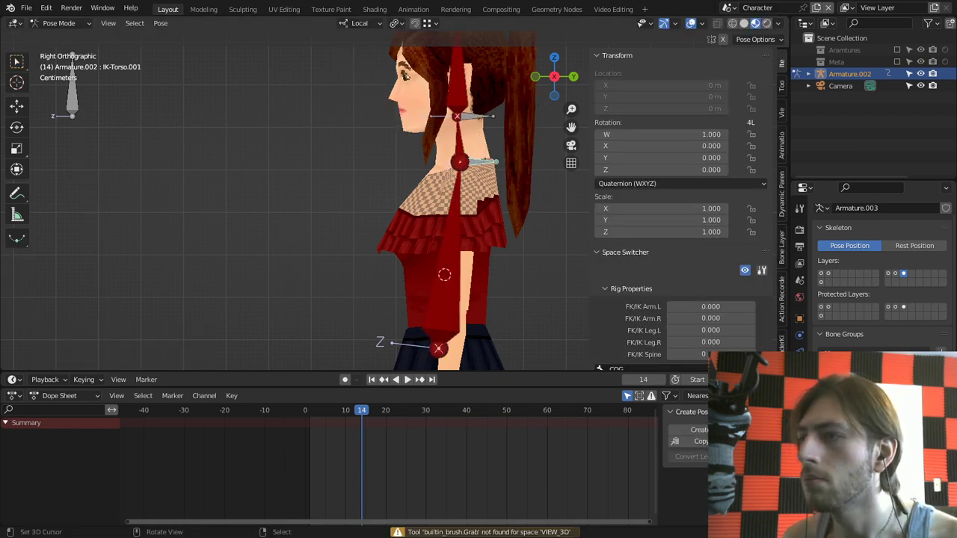
Step: Parent the lower extruded bone, IK-Torso.001, to IK-Torso with Keep Offset
{"action": "key", "text": "Tab"}
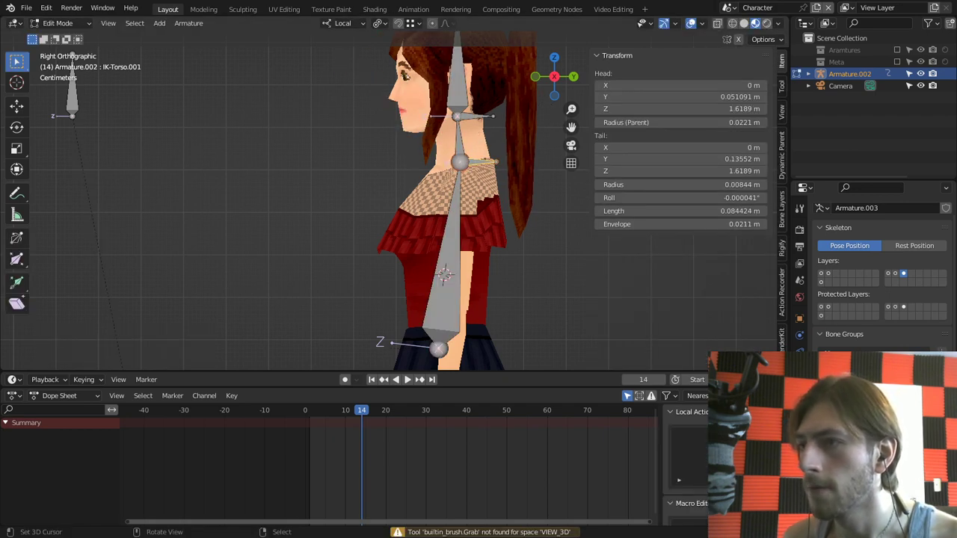
{"action": "right_click", "coordinate": [456, 188], "text": "shift"}
{"action": "key", "text": "ctrl+p"}
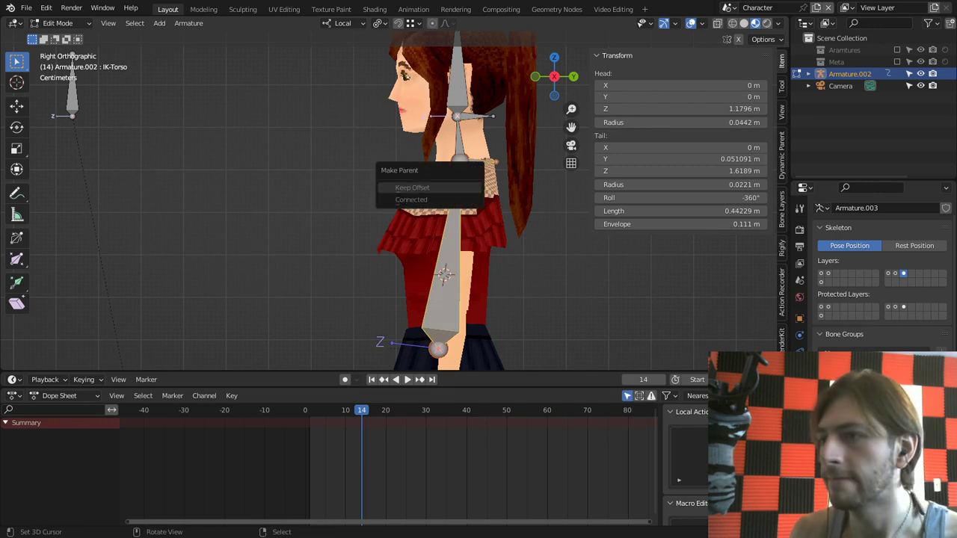
{"action": "left_click", "coordinate": [412, 188]}
Step: Test the rotation of IK-Torso.001 and IK-Neck.001 in Pose Mode, cancelling each rotation
{"action": "key", "text": "Tab"}
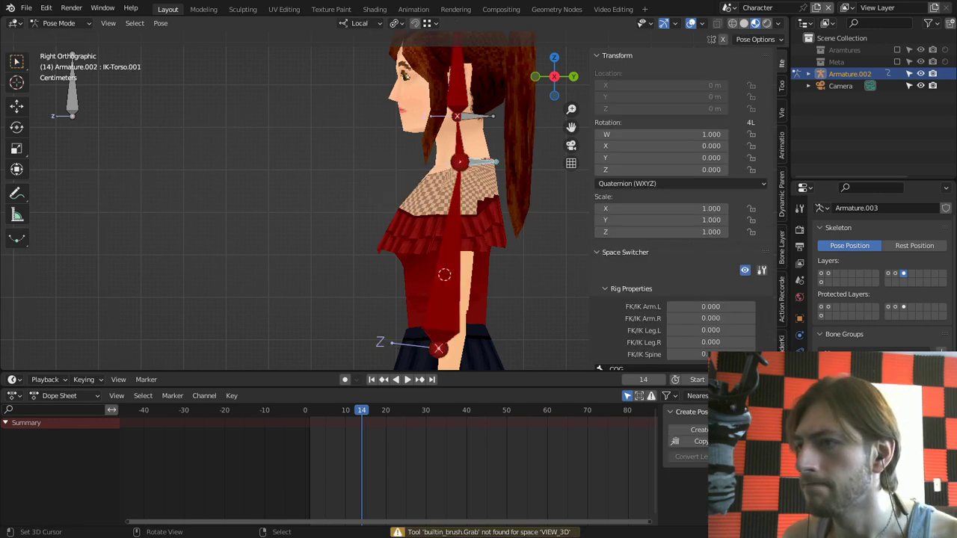
{"action": "key", "text": "r"}
{"action": "key", "text": "Escape"}
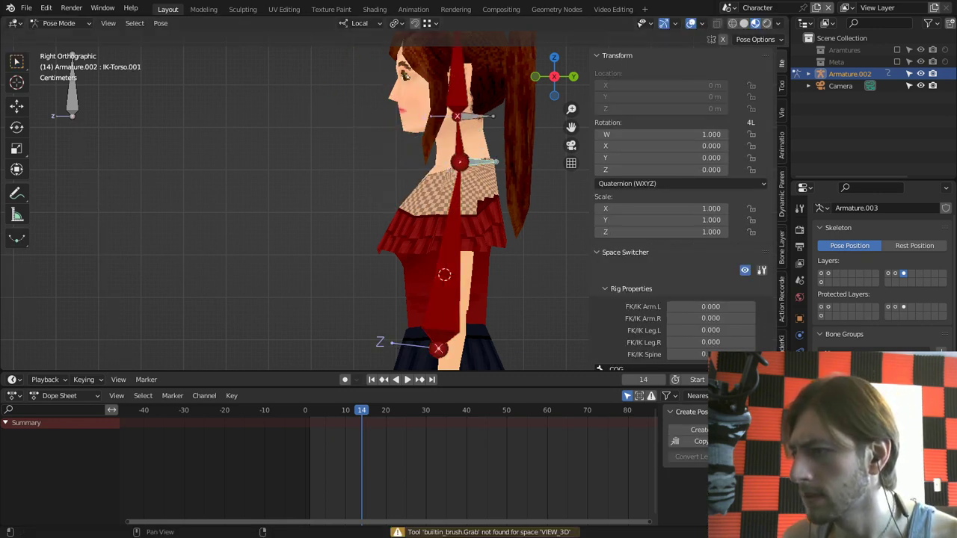
{"action": "right_click", "coordinate": [479, 116]}
{"action": "key", "text": "r"}
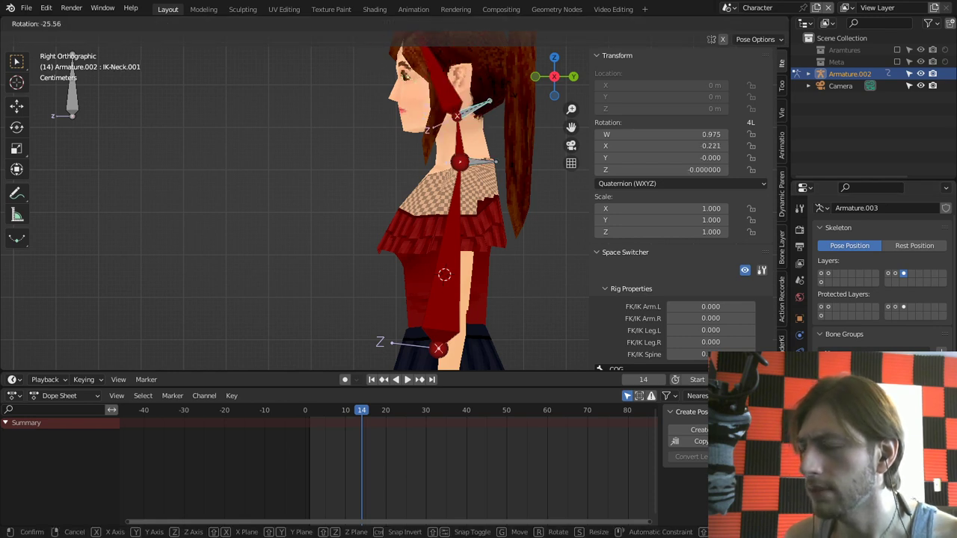
{"action": "key", "text": "Escape"}
Step: In Edit Mode, disconnect IK-Head and IK-Neck.001, and parent IK-Head to IK-Neck.001 with Keep Offset
{"action": "key", "text": "Tab"}
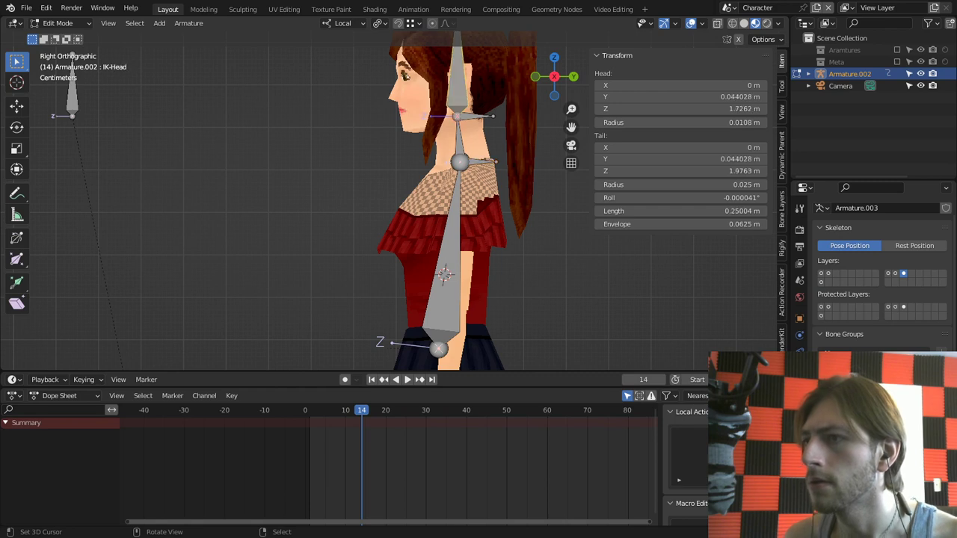
{"action": "key", "text": "ctrl+p"}
{"action": "key", "text": "Return"}
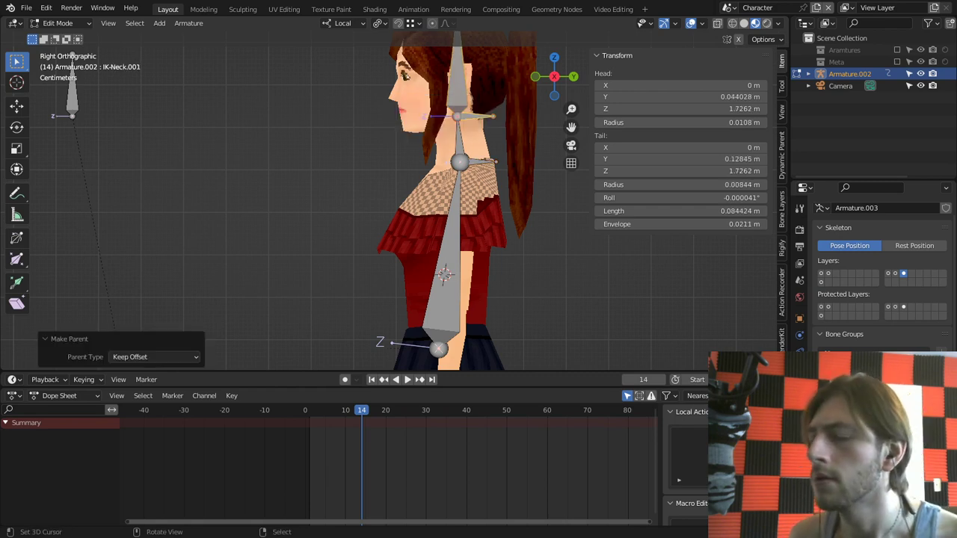
Step: Parent IK-Neck.001 to IK-Neck with Keep Offset
{"action": "right_click", "coordinate": [477, 116]}
{"action": "right_click", "coordinate": [460, 142], "text": "shift"}
{"action": "key", "text": "ctrl+p"}
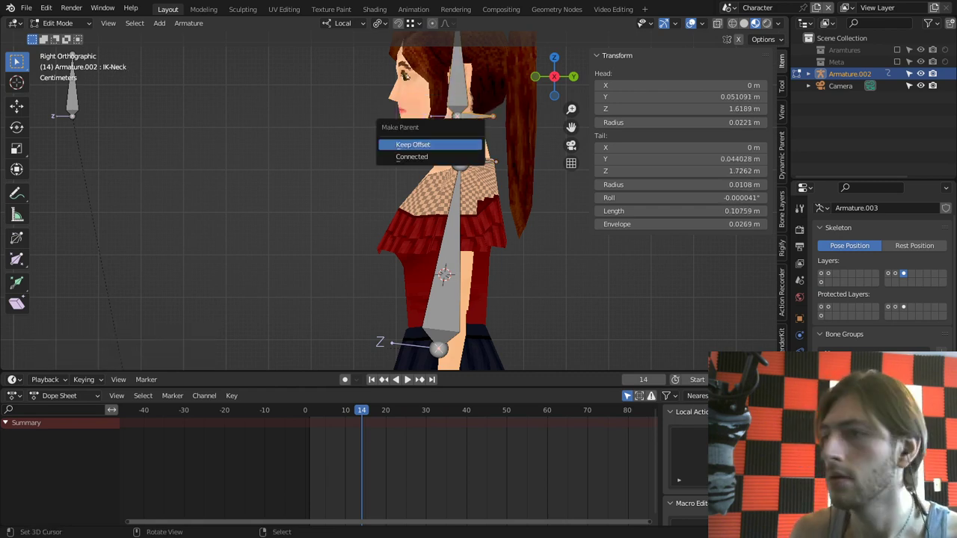
{"action": "left_click", "coordinate": [413, 145]}
Step: Parent IK-Torso.001 to IK-Torso with Keep Offset
{"action": "left_click", "coordinate": [479, 117]}
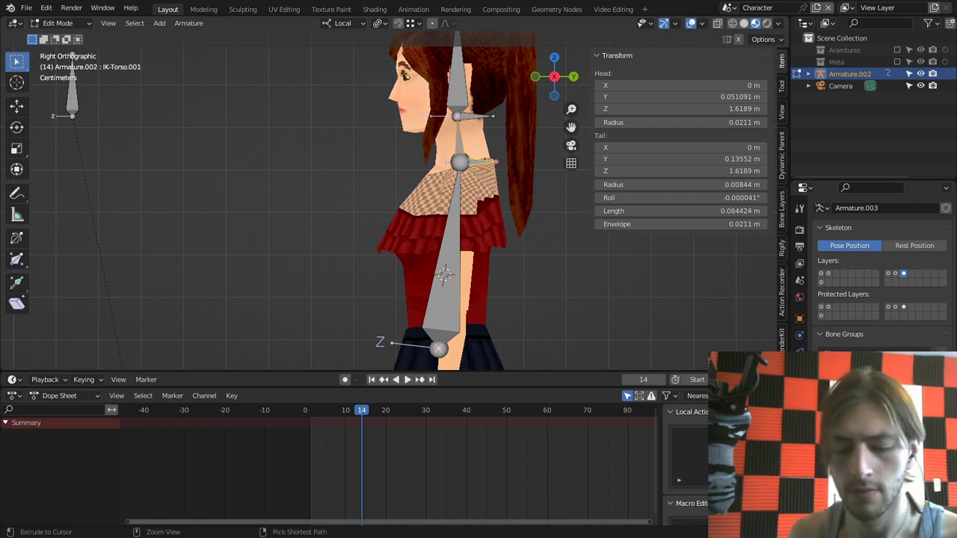
{"action": "key", "text": "ctrl+p"}
{"action": "left_click", "coordinate": [449, 164]}
{"action": "left_click", "coordinate": [449, 255]}
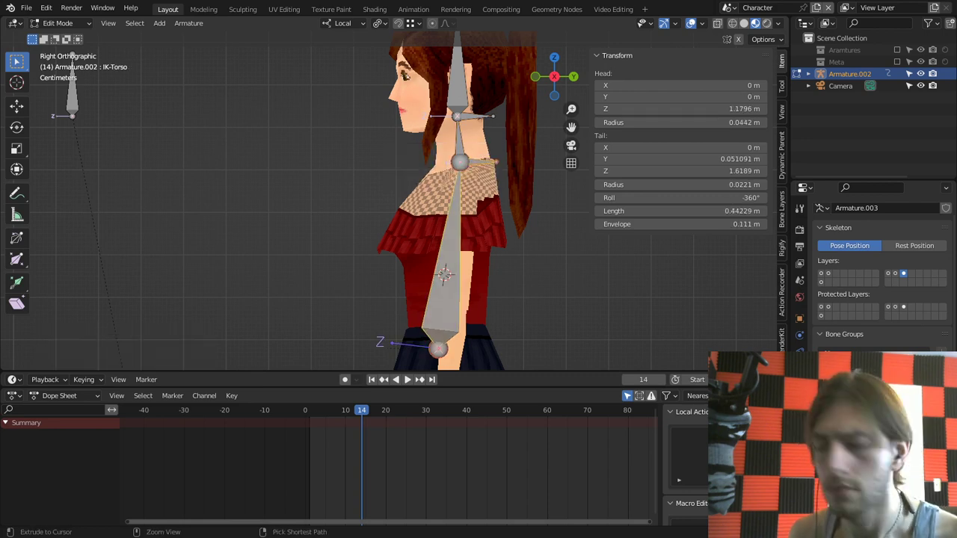
{"action": "key", "text": "ctrl+p"}
{"action": "left_click", "coordinate": [419, 250]}
Step: Switch to Pose Mode and test-move IK-Neck.001 and IK-Torso.001, cancelling each move
{"action": "key", "text": "ctrl+Tab"}
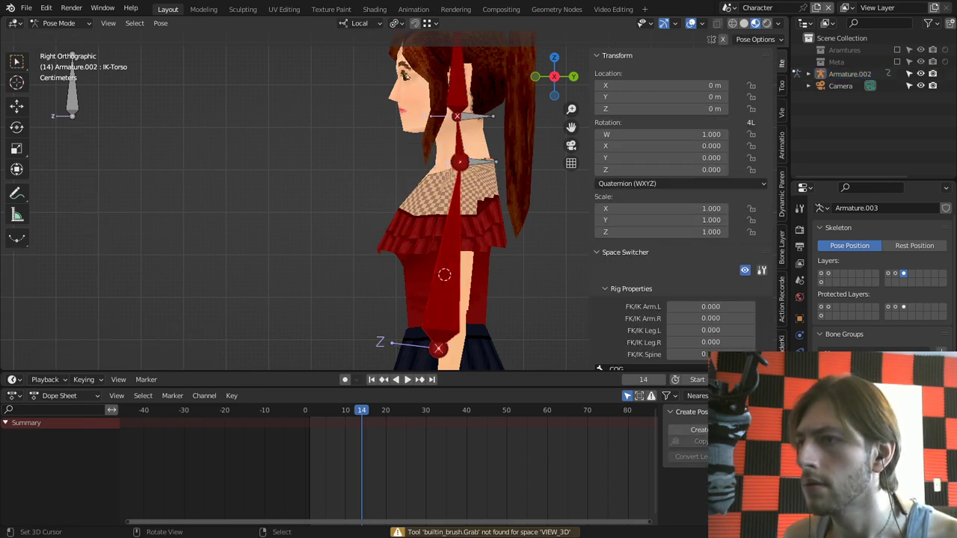
{"action": "right_click", "coordinate": [476, 117]}
{"action": "key", "text": "g"}
{"action": "right_click", "coordinate": [479, 138]}
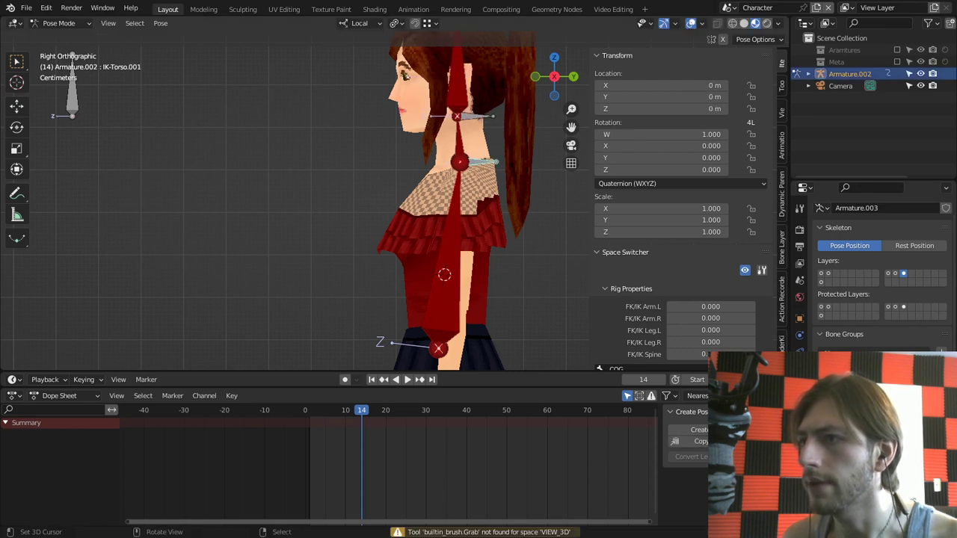
{"action": "key", "text": "g"}
{"action": "key", "text": "Escape"}
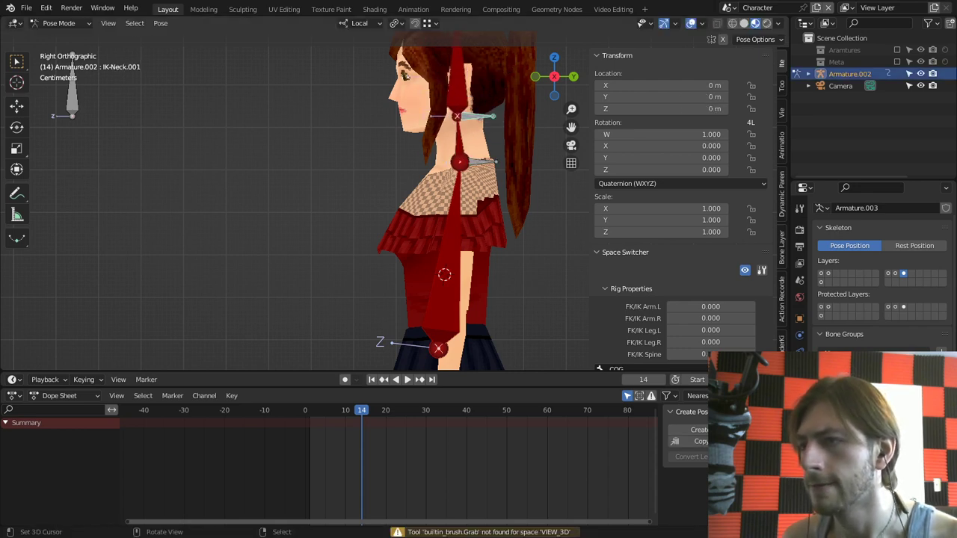
Step: Add an Inverse Kinematics constraint to IK-Torso targeting IK-Torso.001, and test-move the target bone, cancelling the move
{"action": "scroll", "coordinate": [393, 202], "scroll_direction": "down", "scroll_amount": 1}
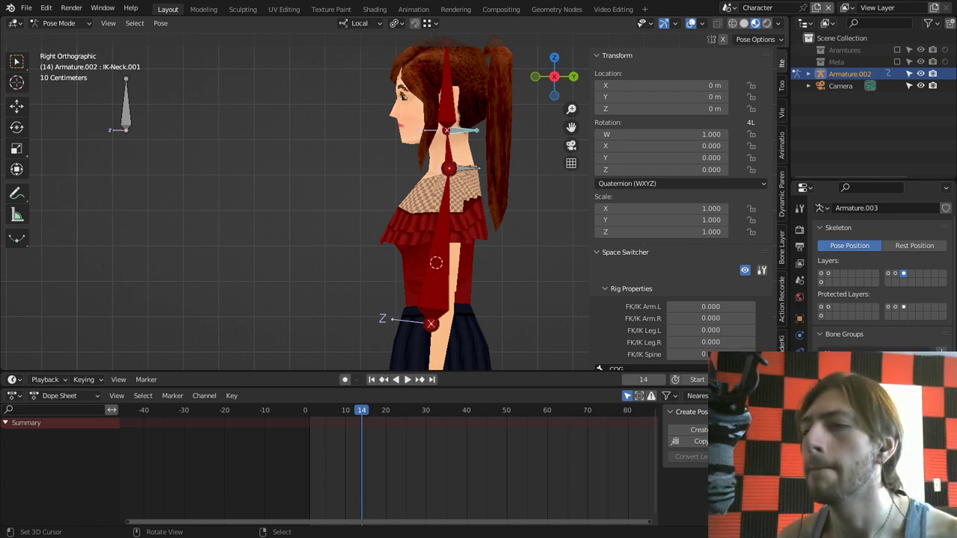
{"action": "right_click", "coordinate": [466, 169]}
{"action": "right_click", "coordinate": [445, 201], "text": "shift"}
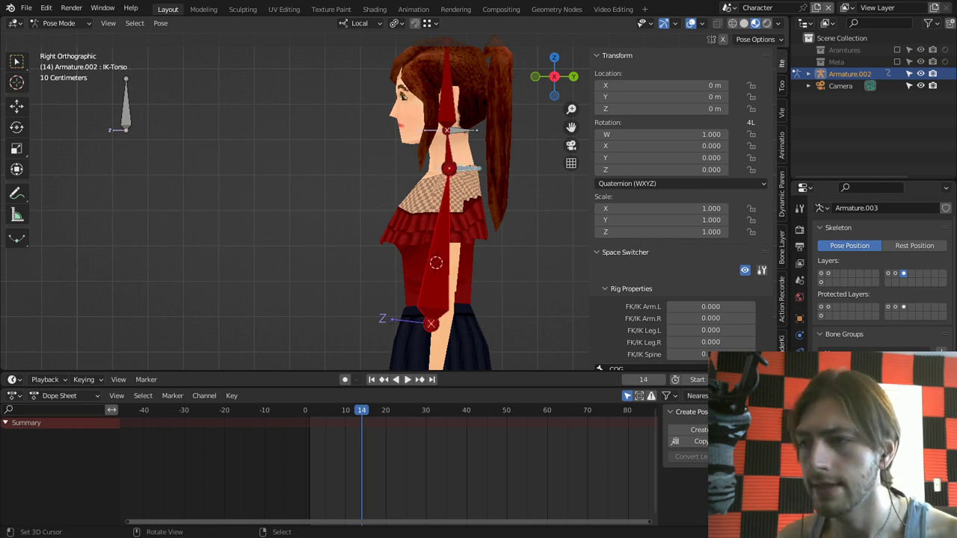
{"action": "key", "text": "ctrl+shift+c"}
{"action": "left_click", "coordinate": [424, 211]}
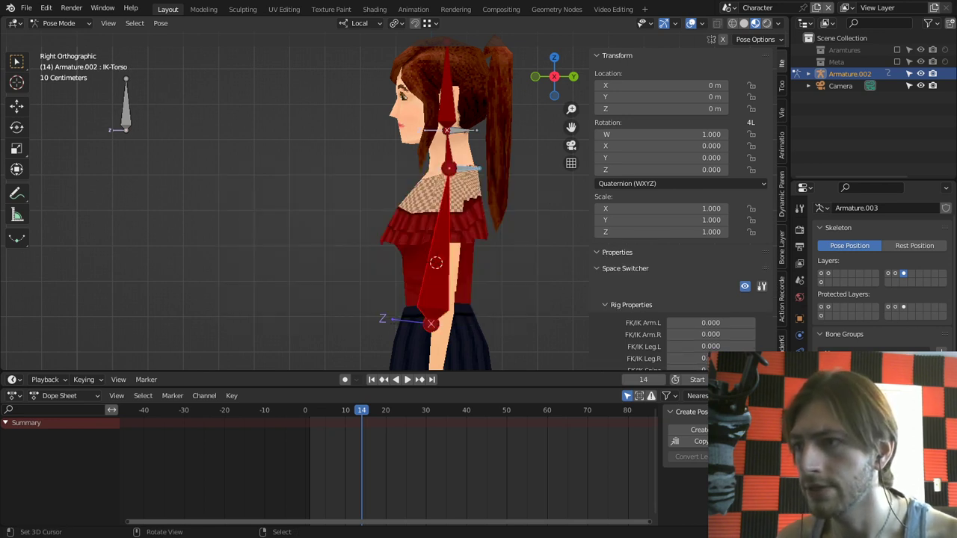
{"action": "key", "text": "g"}
{"action": "right_click", "coordinate": [438, 204]}
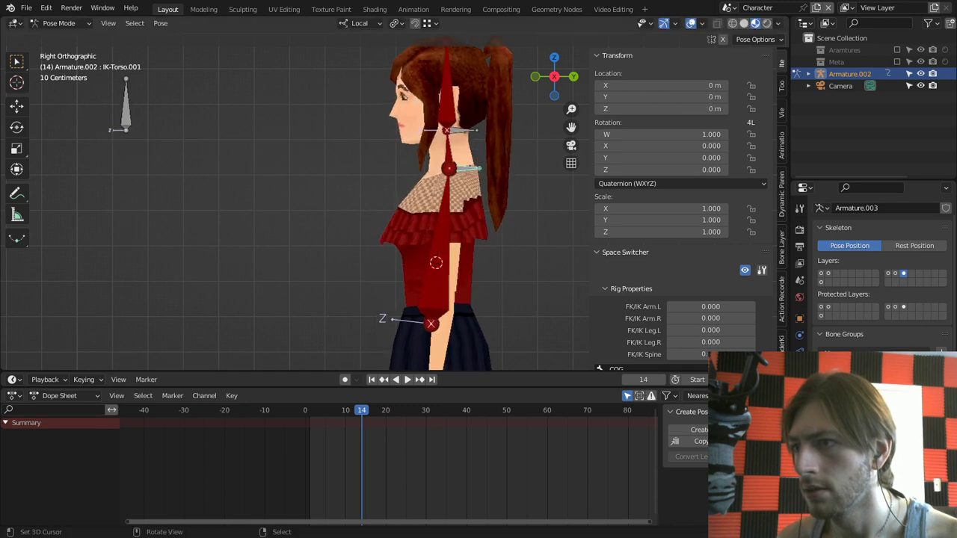
Step: Set the chain length of IK-Torso's IK constraint to 1 and test-move IK-Torso.001, cancelling the move
{"action": "right_click", "coordinate": [443, 217]}
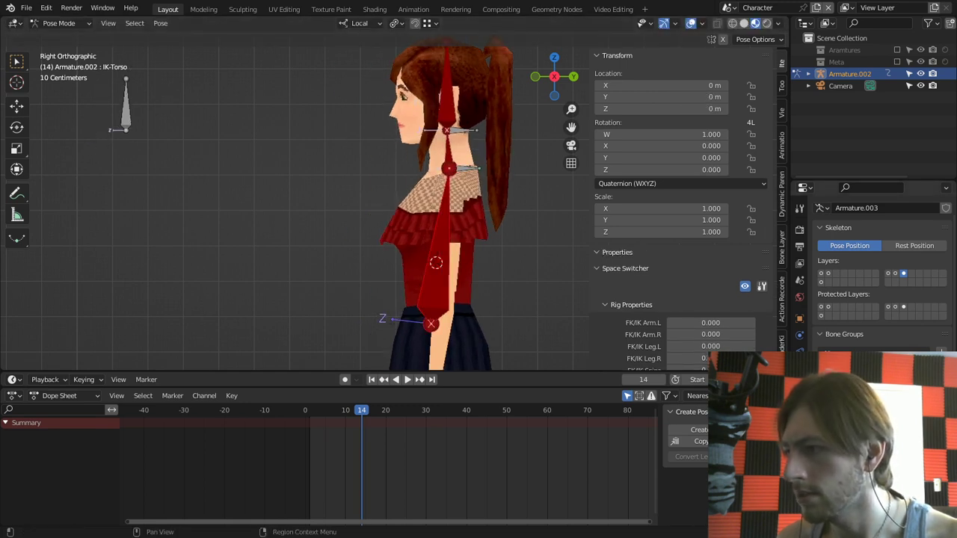
{"action": "left_click", "coordinate": [799, 403]}
{"action": "left_click", "coordinate": [901, 310]}
{"action": "key", "text": "Tab"}
{"action": "type", "text": "1"}
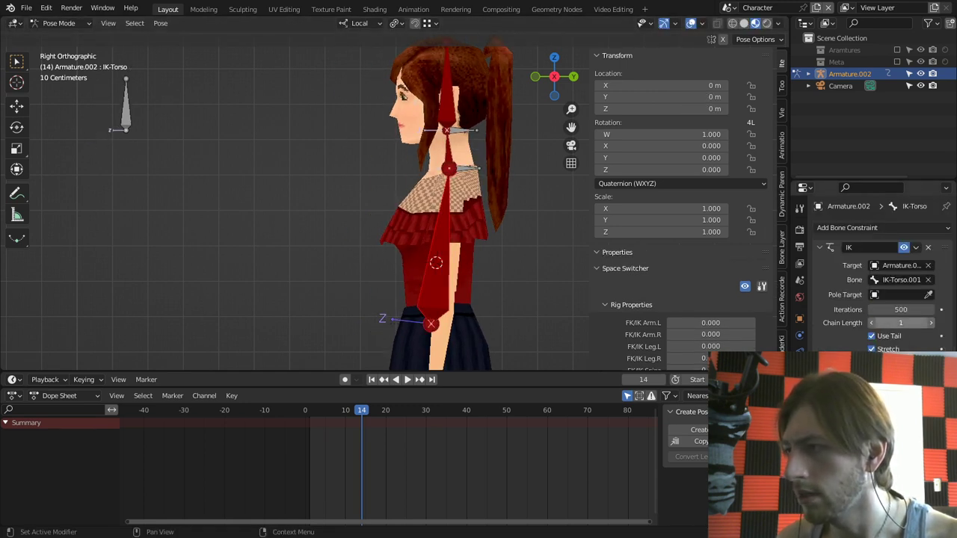
{"action": "key", "text": "Return"}
{"action": "right_click", "coordinate": [465, 169]}
{"action": "key", "text": "g"}
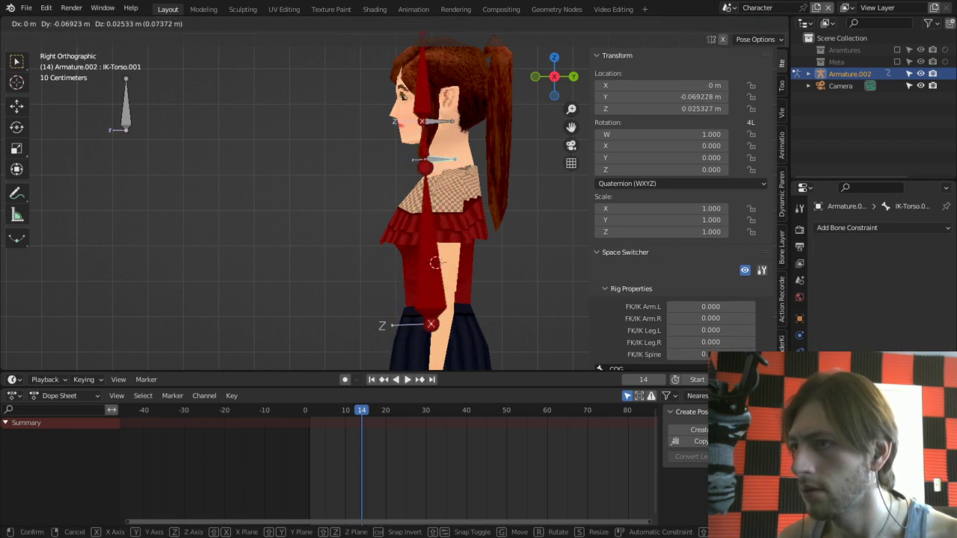
{"action": "key", "text": "Escape"}
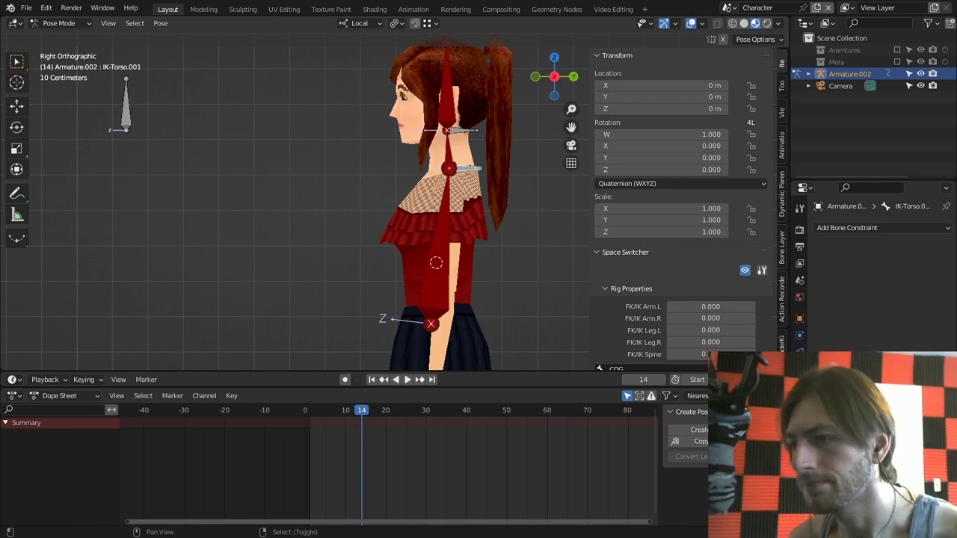
Step: In Edit Mode, extrude a new bone about 0.15 m along Y from the base of IK-Torso
{"action": "key", "text": "shift+i"}
{"action": "key", "text": "Tab"}
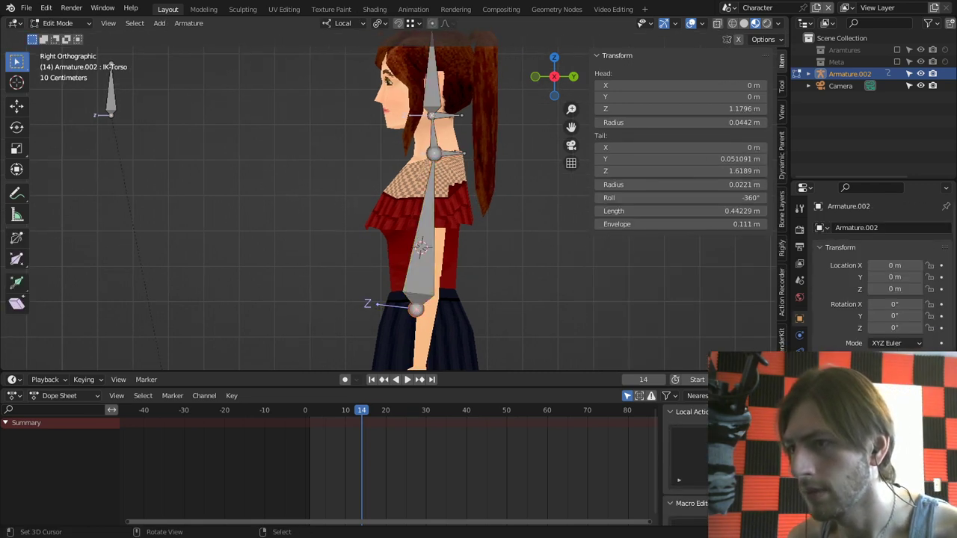
{"action": "key", "text": "e"}
{"action": "key", "text": "y"}
{"action": "left_click", "coordinate": [111, 66]}
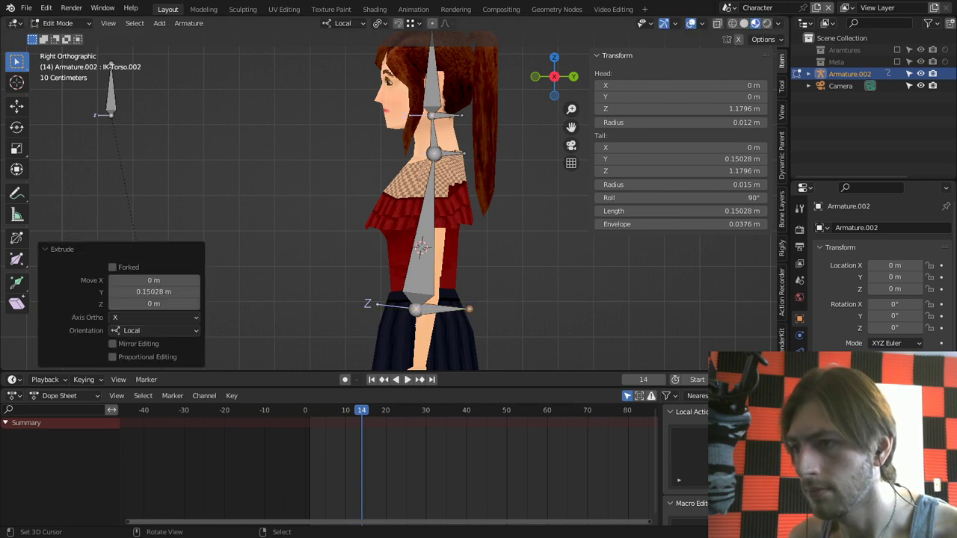
Step: Parent IK-Torso.001 to the newly extruded hip bone, IK-Torso.002, with Keep Offset
{"action": "right_click", "coordinate": [451, 154]}
{"action": "right_click", "coordinate": [440, 308], "text": "shift"}
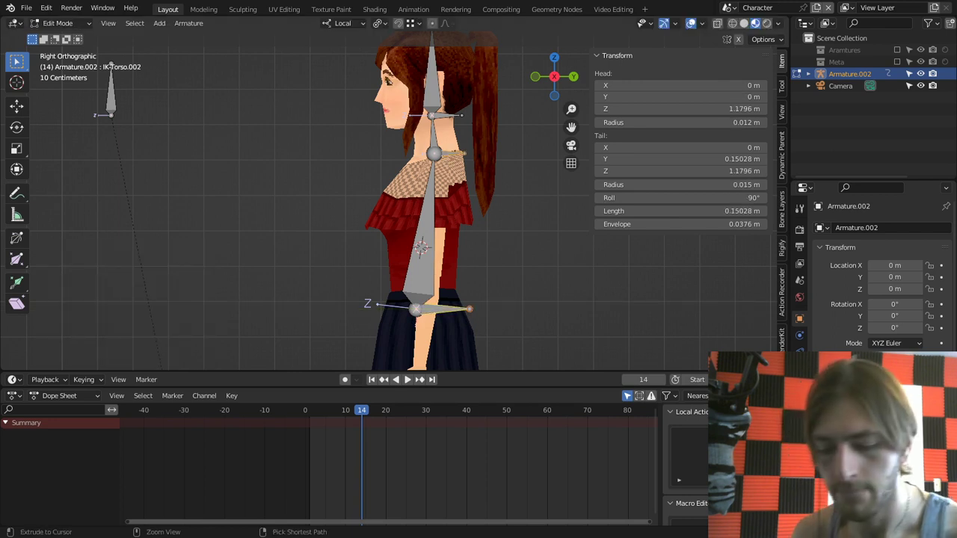
{"action": "key", "text": "ctrl+p"}
{"action": "left_click", "coordinate": [449, 305]}
Step: Parent IK-Neck.001 to IK-Torso.001 with Keep Offset
{"action": "right_click", "coordinate": [448, 115]}
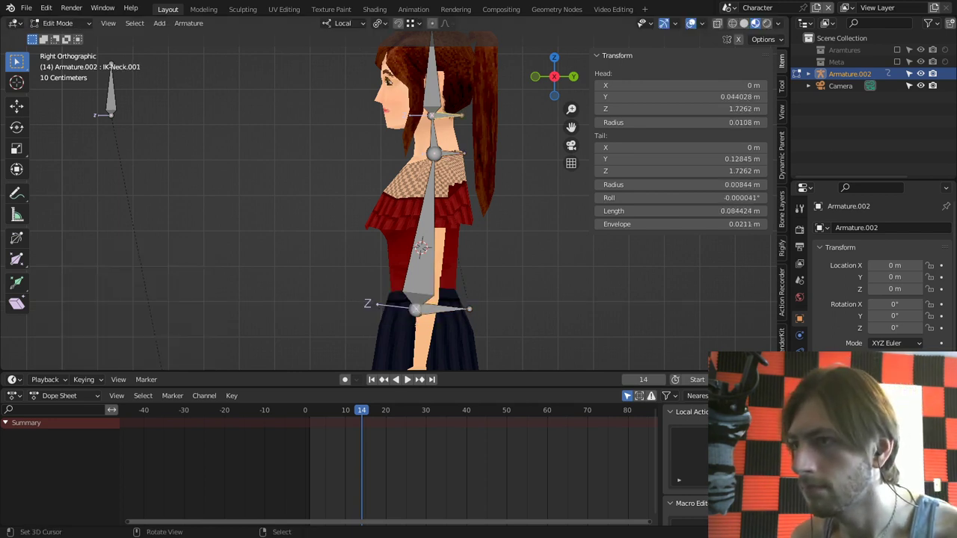
{"action": "right_click", "coordinate": [452, 154], "text": "shift"}
{"action": "key", "text": "ctrl+p"}
{"action": "key", "text": "Return"}
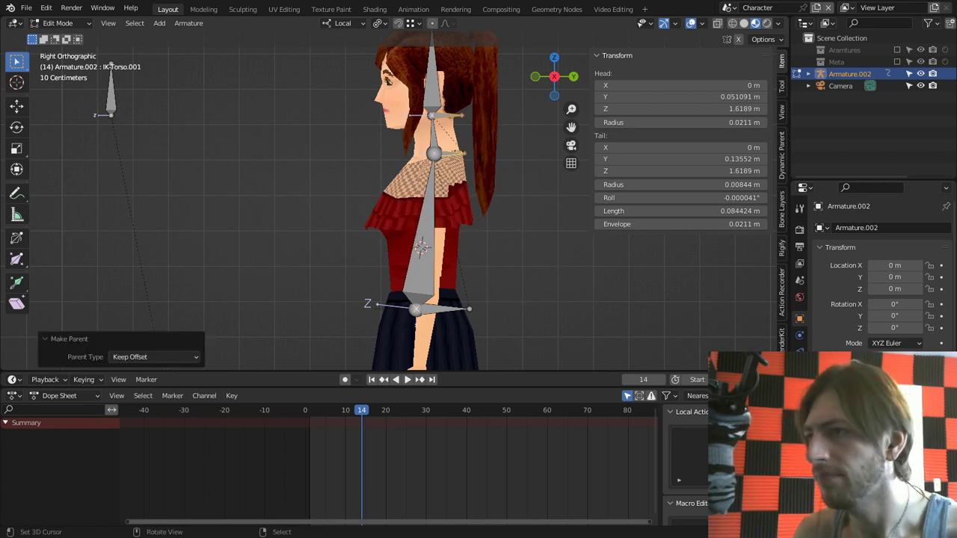
Step: Switch to Pose Mode and test the rotation of IK-Torso.001, cancelling it
{"action": "key", "text": "ctrl+Tab"}
{"action": "key", "text": "g"}
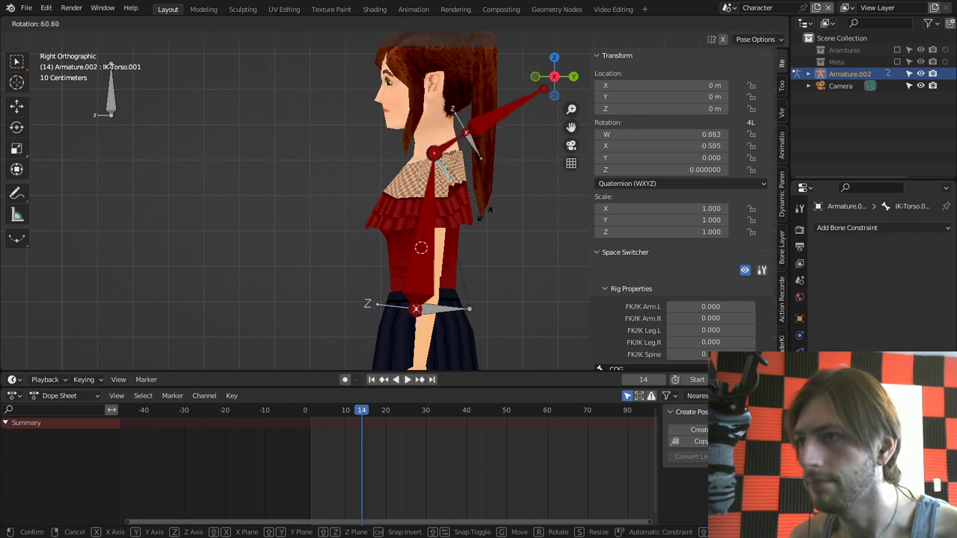
{"action": "key", "text": "Escape"}
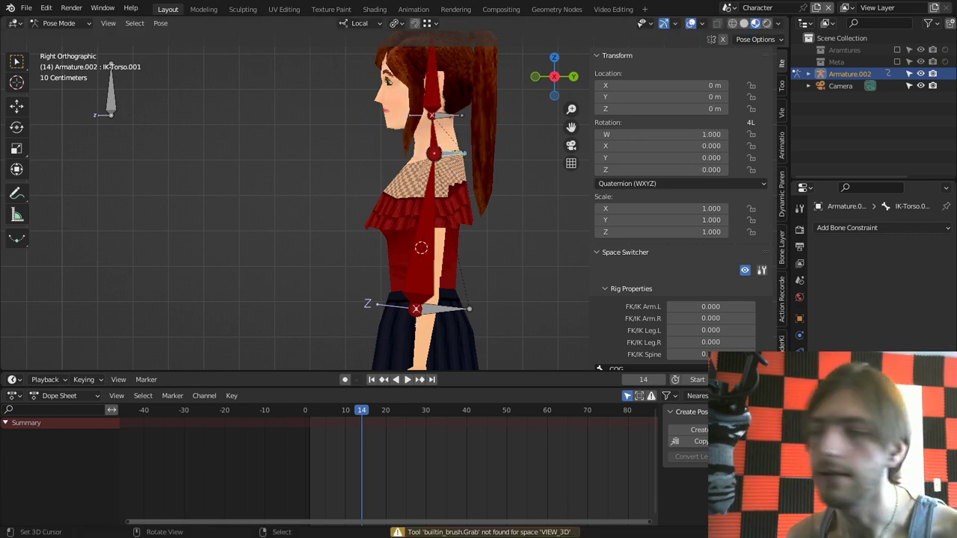
Step: Add an Inverse Kinematics constraint to IK-Neck targeting IK-Neck.001, and test-move the target bone, cancelling the move
{"action": "right_click", "coordinate": [451, 115]}
{"action": "right_click", "coordinate": [451, 115], "text": "shift"}
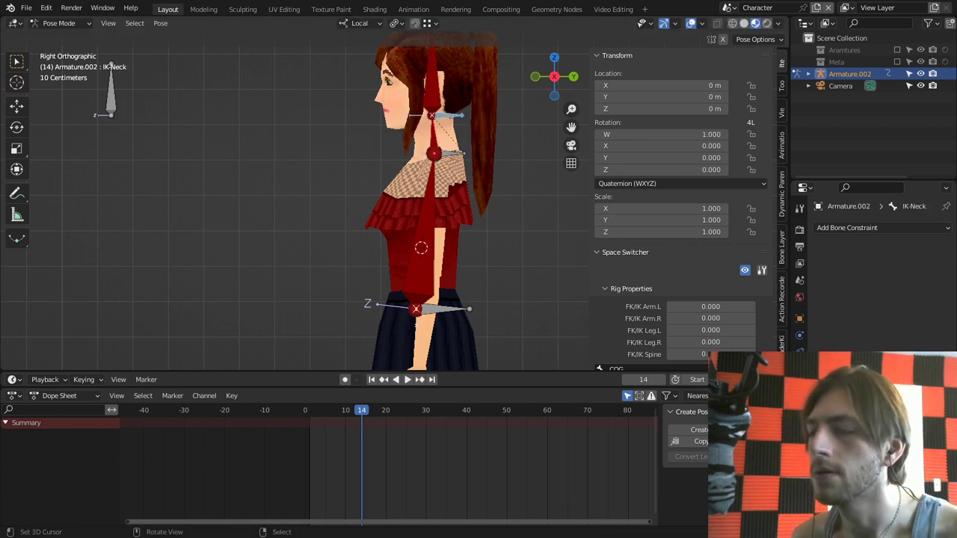
{"action": "key", "text": "ctrl+shift+c"}
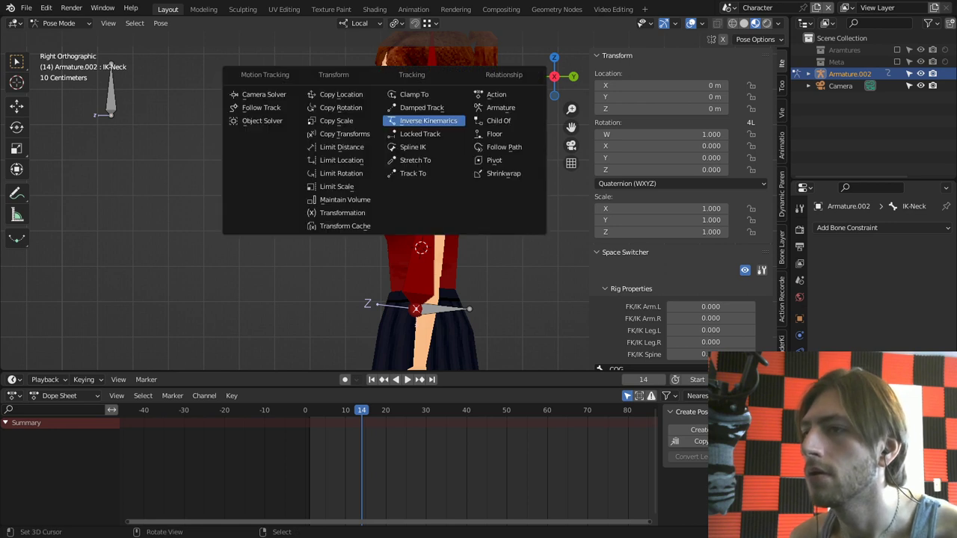
{"action": "left_click", "coordinate": [447, 119]}
{"action": "right_click", "coordinate": [450, 115]}
{"action": "key", "text": "g"}
{"action": "right_click", "coordinate": [453, 121]}
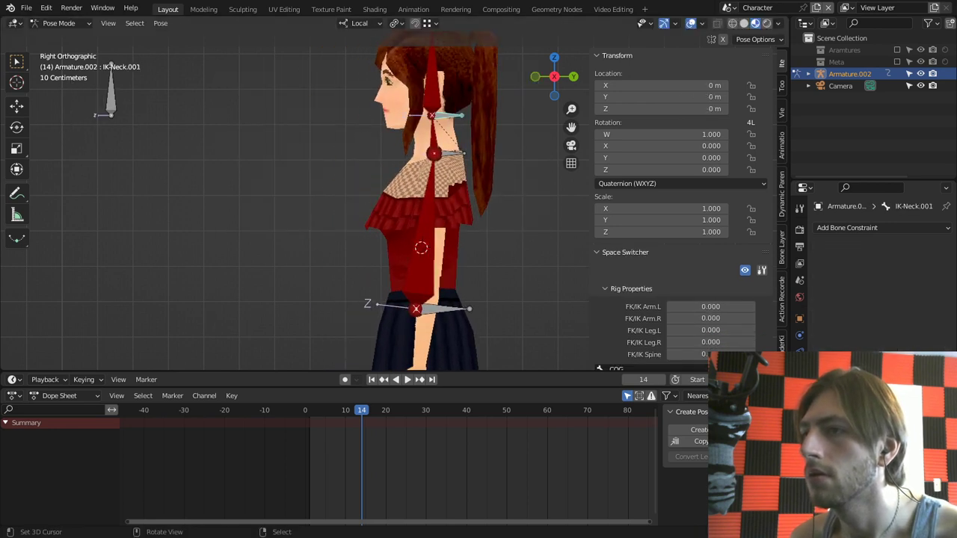
Step: Set the chain length of IK-Neck's IK constraint to 1
{"action": "right_click", "coordinate": [453, 131]}
{"action": "right_click", "coordinate": [433, 134]}
{"action": "left_click", "coordinate": [930, 323]}
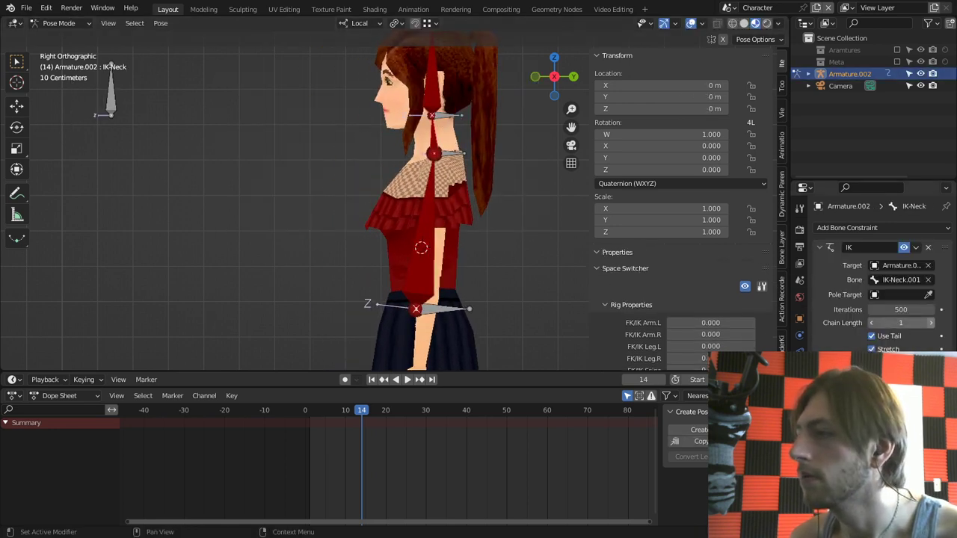
Step: Test-move IK-Neck.001 and IK-Torso.001 to check the neck and torso IK, cancelling each move
{"action": "key", "text": "bracketright"}
{"action": "key", "text": "g"}
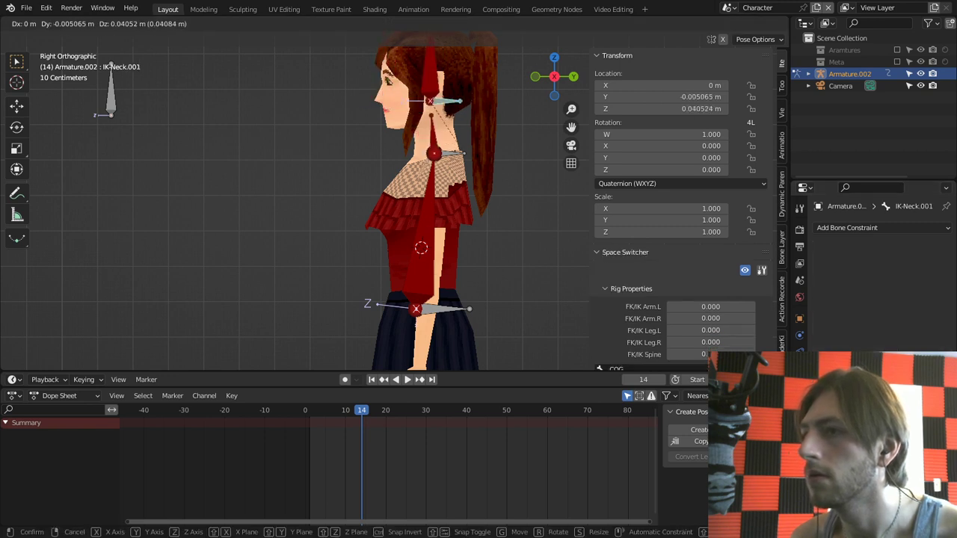
{"action": "right_click", "coordinate": [451, 126]}
{"action": "left_click", "coordinate": [452, 153]}
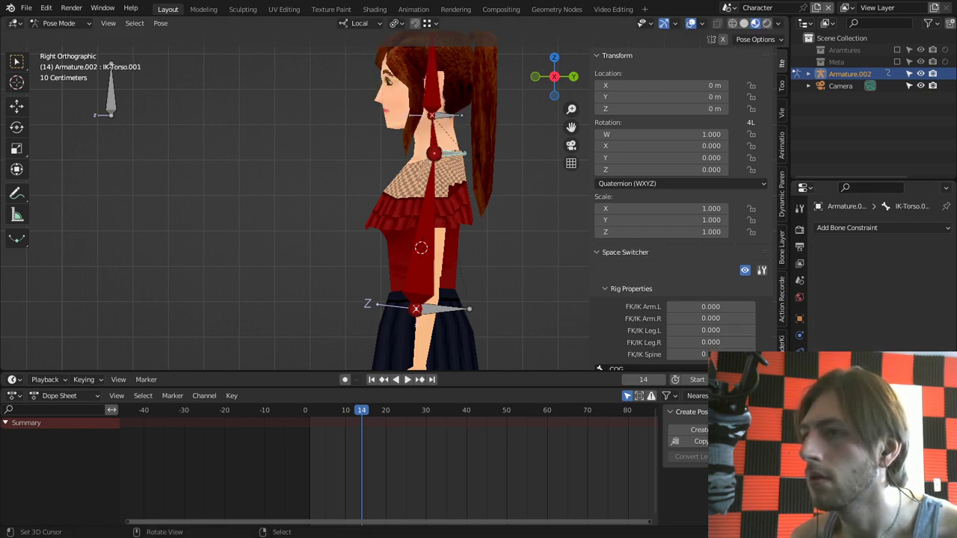
{"action": "key", "text": "g"}
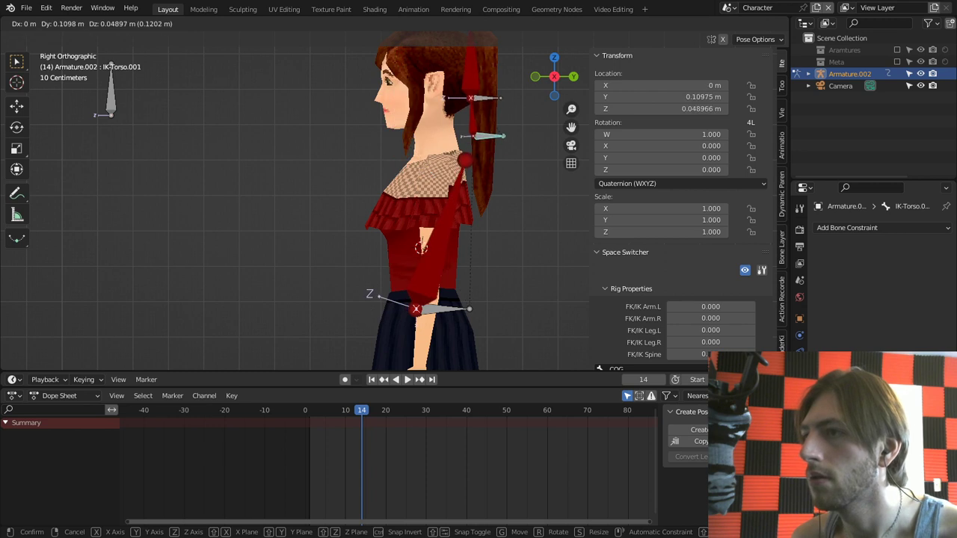
{"action": "key", "text": "Escape"}
Step: Try a Copy Location constraint on IK-Torso targeting IK-Neck, and undo it
{"action": "right_click", "coordinate": [433, 137]}
{"action": "right_click", "coordinate": [428, 196], "text": "shift"}
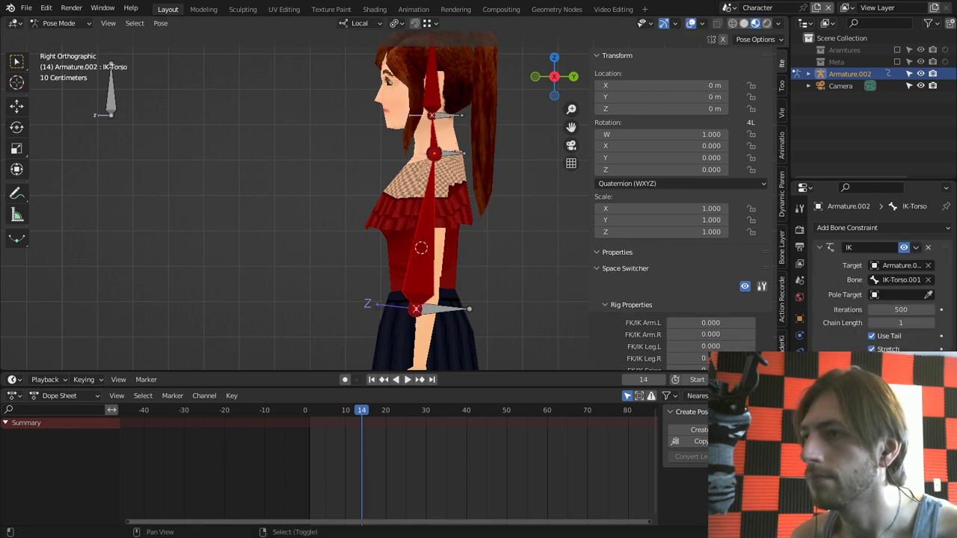
{"action": "key", "text": "ctrl+shift+c"}
{"action": "key", "text": "Left"}
{"action": "key", "text": "Up"}
{"action": "key", "text": "Up"}
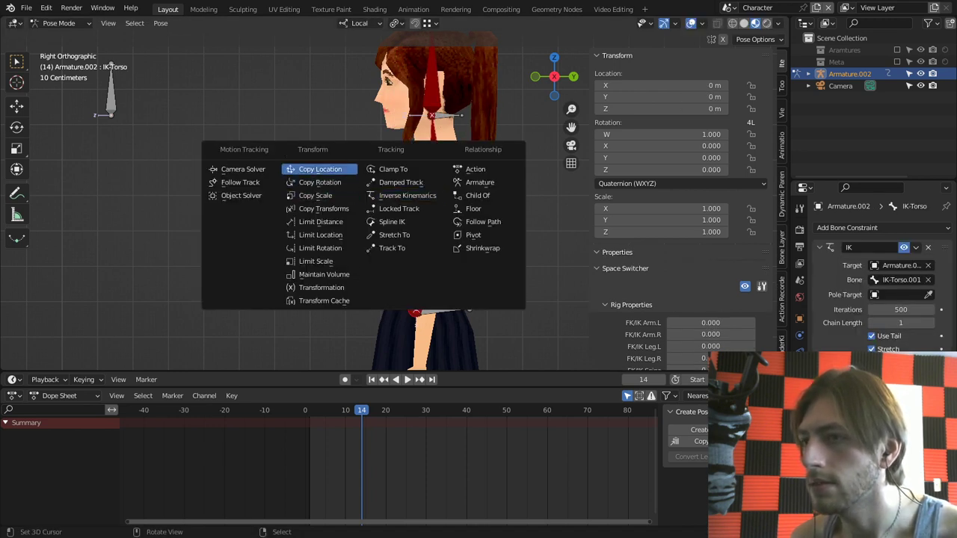
{"action": "key", "text": "Return"}
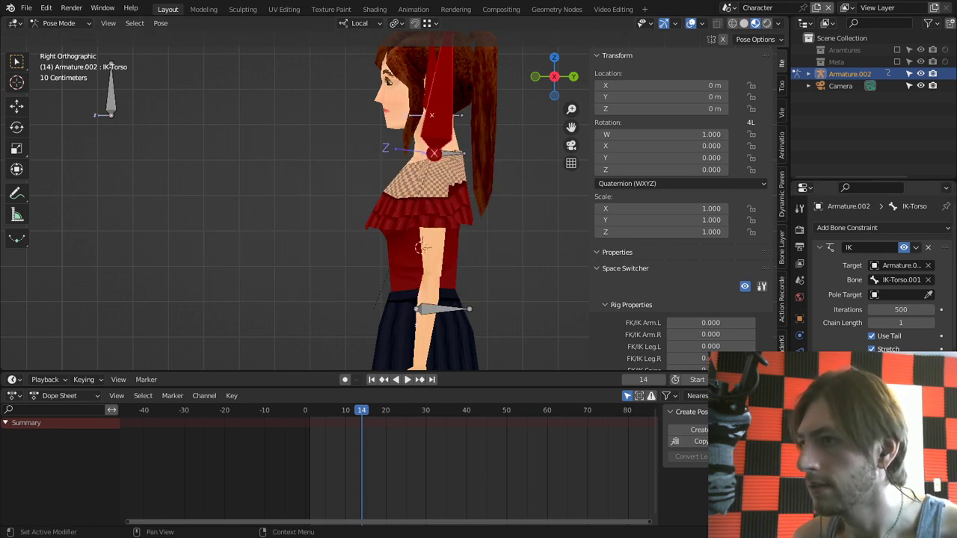
{"action": "key", "text": "ctrl+z"}
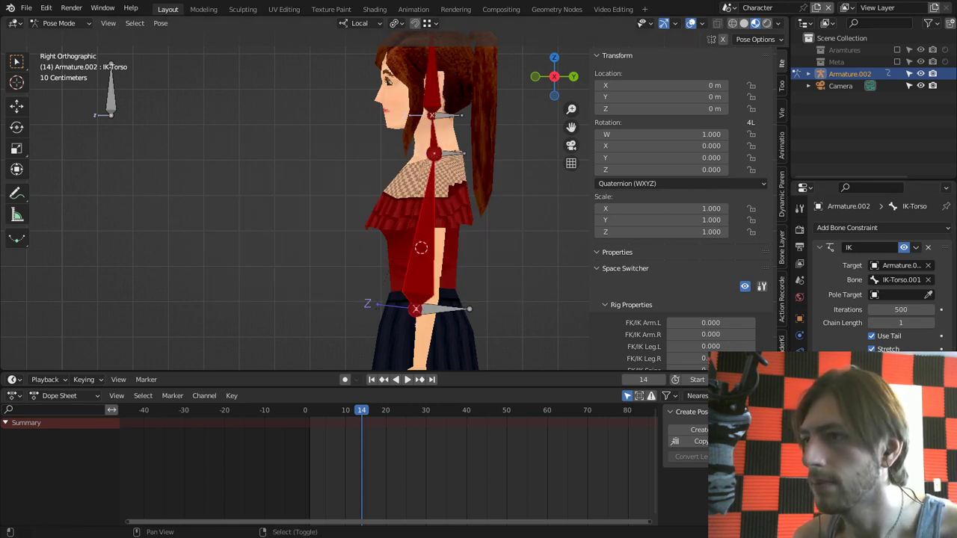
Step: Add a Copy Location constraint to IK-Neck targeting IK-Torso, test-move IK-Head, and clear IK-Head's location
{"action": "right_click", "coordinate": [432, 136], "text": "shift"}
{"action": "key", "text": "ctrl+shift+c"}
{"action": "left_click", "coordinate": [428, 136]}
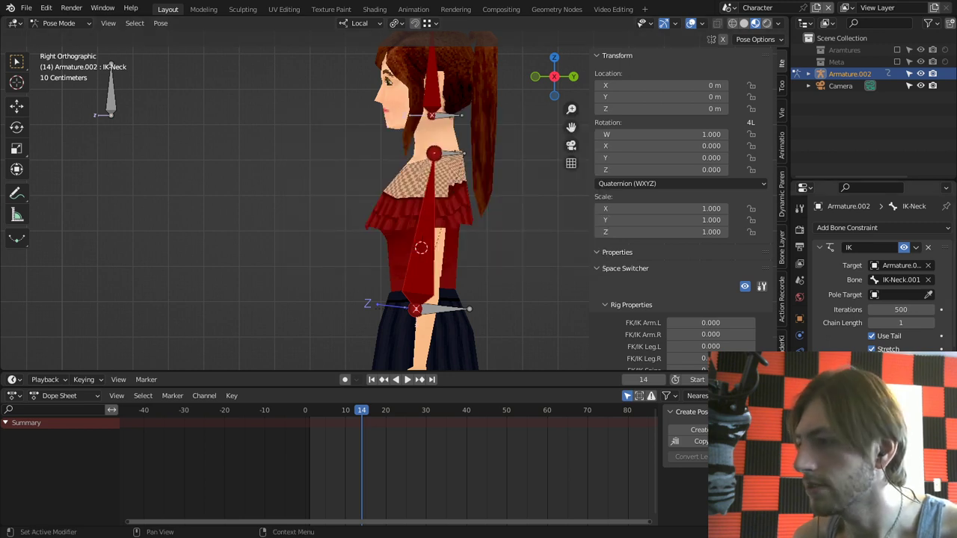
{"action": "right_click_drag", "start_coordinate": [433, 88], "coordinate": [434, 95]}
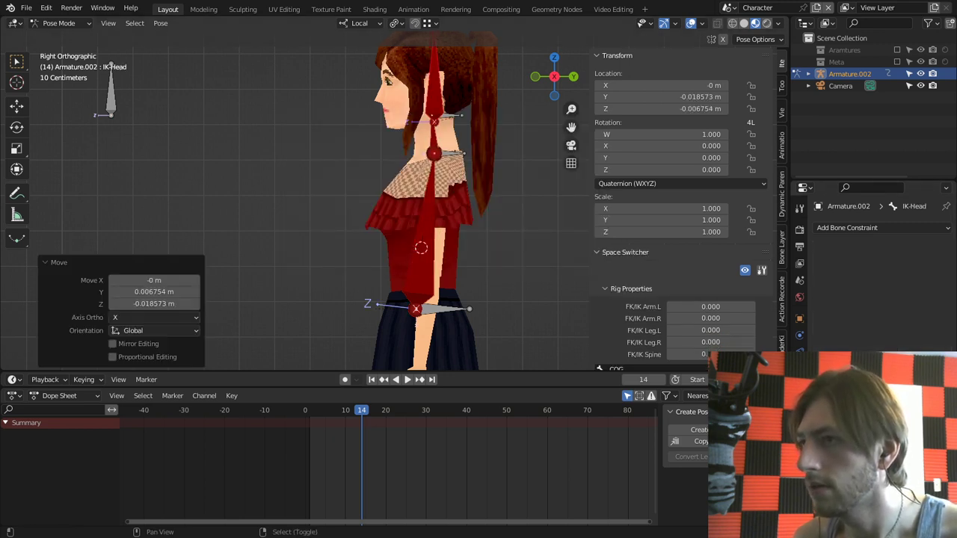
{"action": "key", "text": "alt+g"}
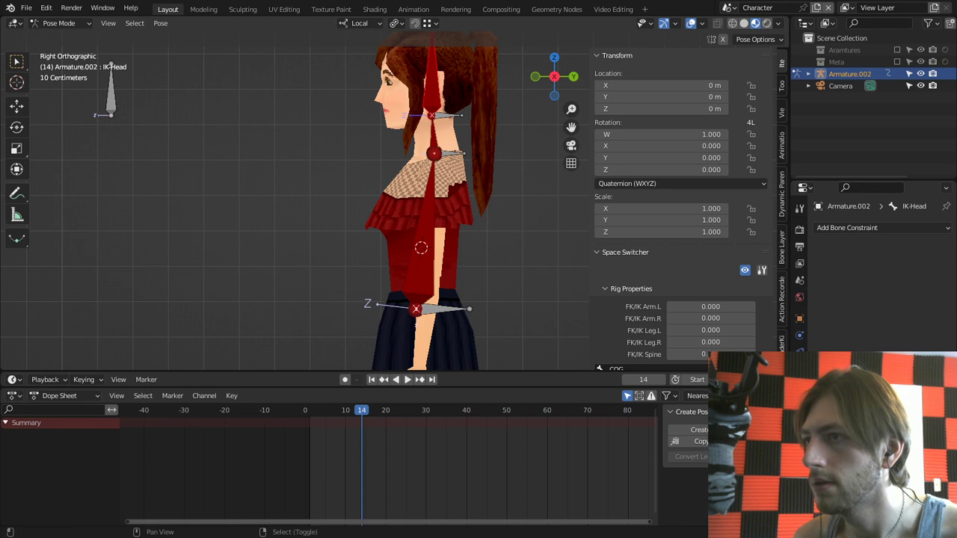
Step: Add a Copy Location constraint to IK-Head targeting IK-Neck, and shift its Head/Tail point to the neck bone's tail
{"action": "right_click", "coordinate": [433, 133], "text": "shift"}
{"action": "key", "text": "ctrl+shift+c"}
{"action": "key", "text": "Escape"}
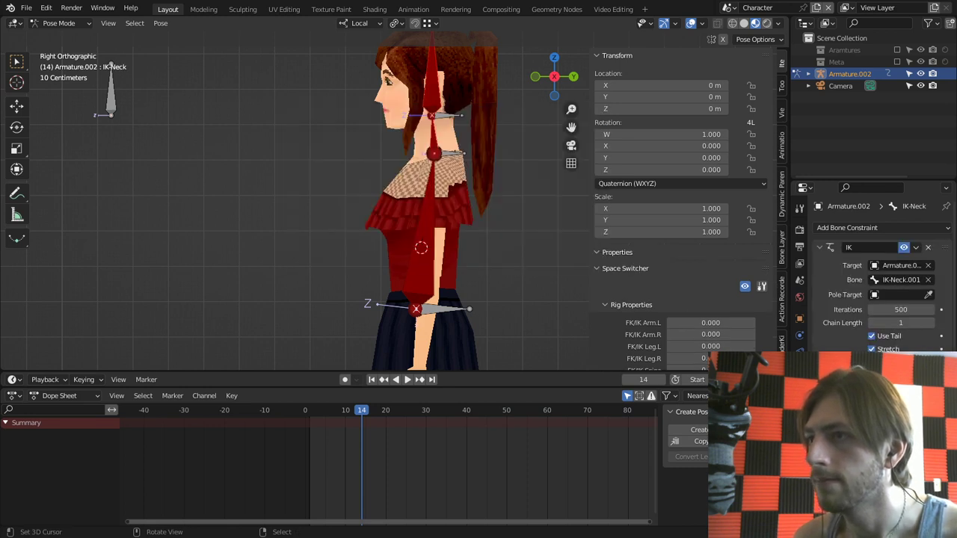
{"action": "key", "text": "ctrl+shift+z"}
{"action": "key", "text": "shift+ctrl+c"}
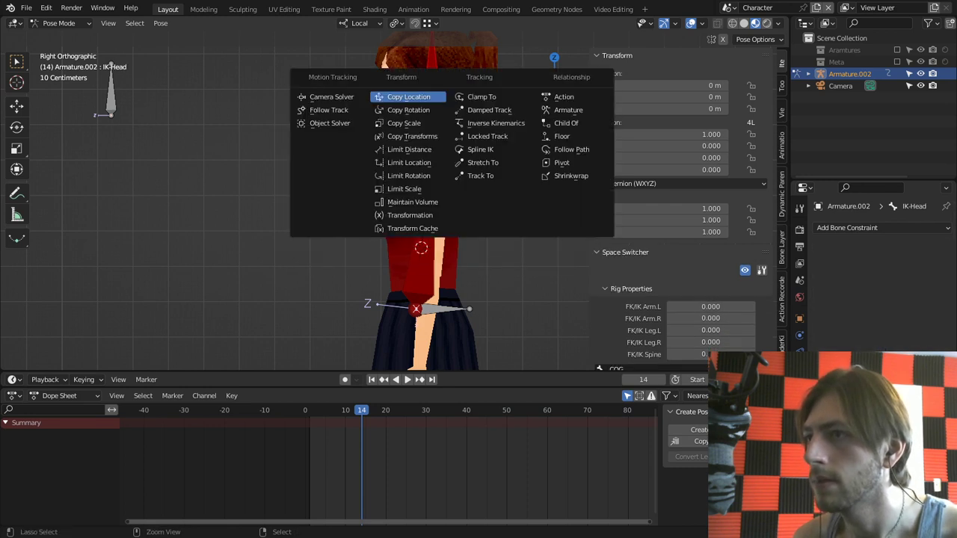
{"action": "left_click", "coordinate": [408, 97]}
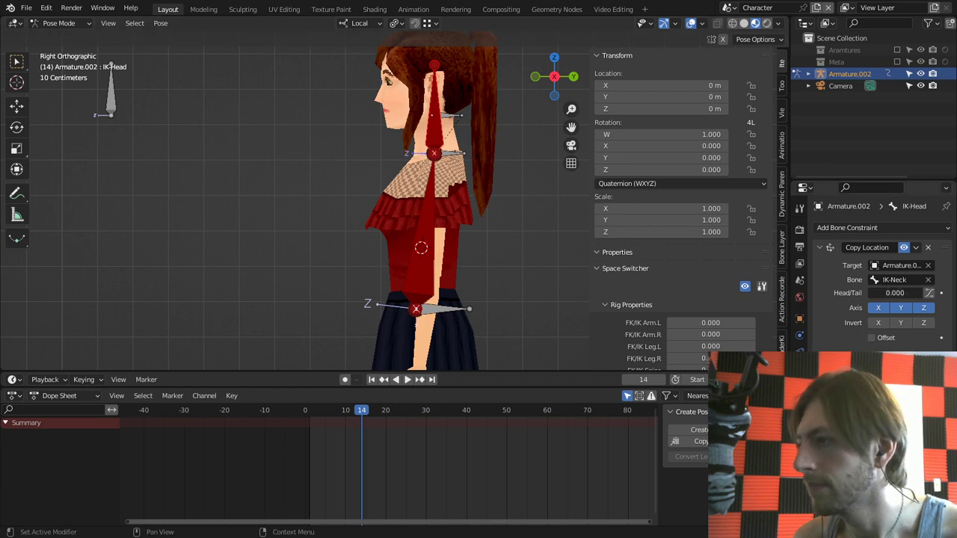
{"action": "left_click_drag", "start_coordinate": [890, 293], "coordinate": [930, 293]}
Step: Test-move IK-Neck.001, IK-Torso.001 and IK-Torso.002 to check how the torso, neck and head chain follows, cancelling each move
{"action": "left_click", "coordinate": [449, 116]}
{"action": "key", "text": "g"}
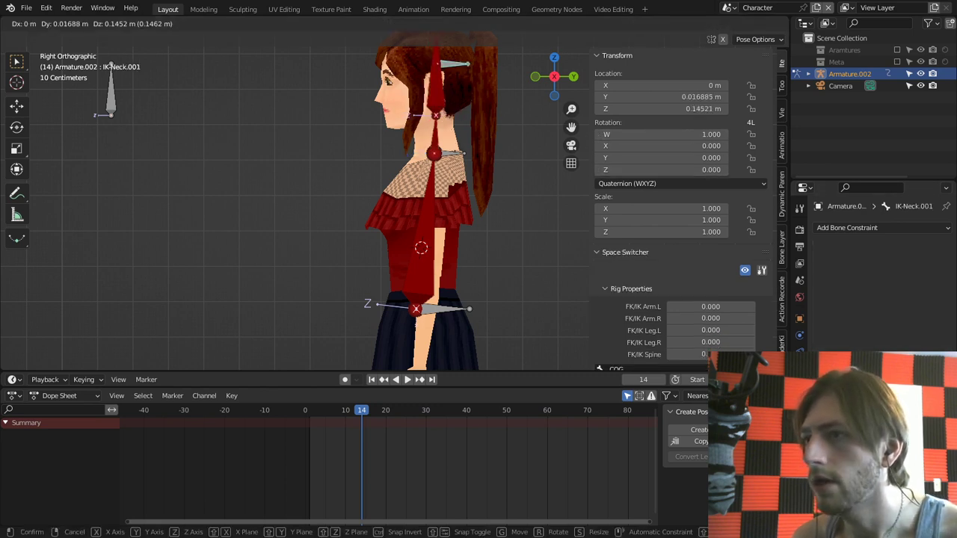
{"action": "right_click", "coordinate": [388, 98]}
{"action": "left_click", "coordinate": [452, 154]}
{"action": "key", "text": "g"}
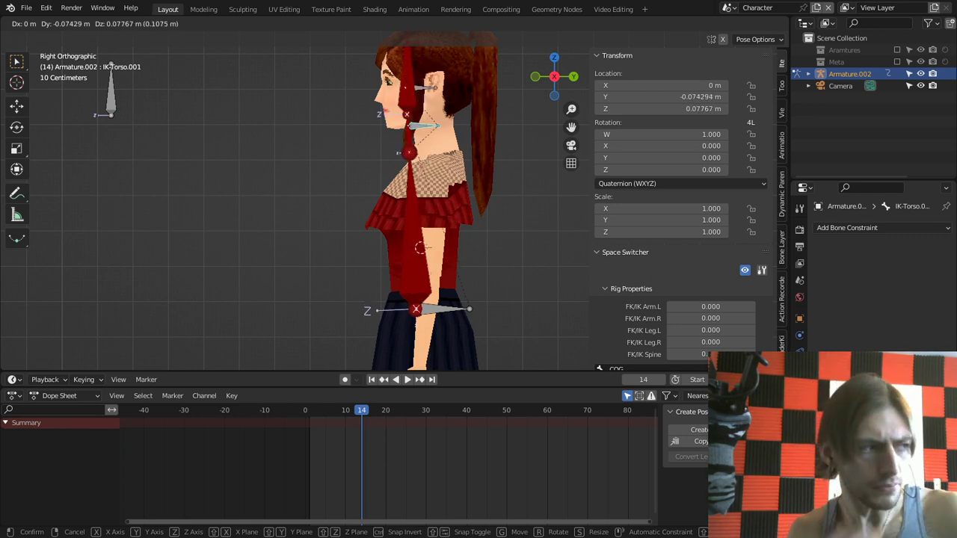
{"action": "key", "text": "Escape"}
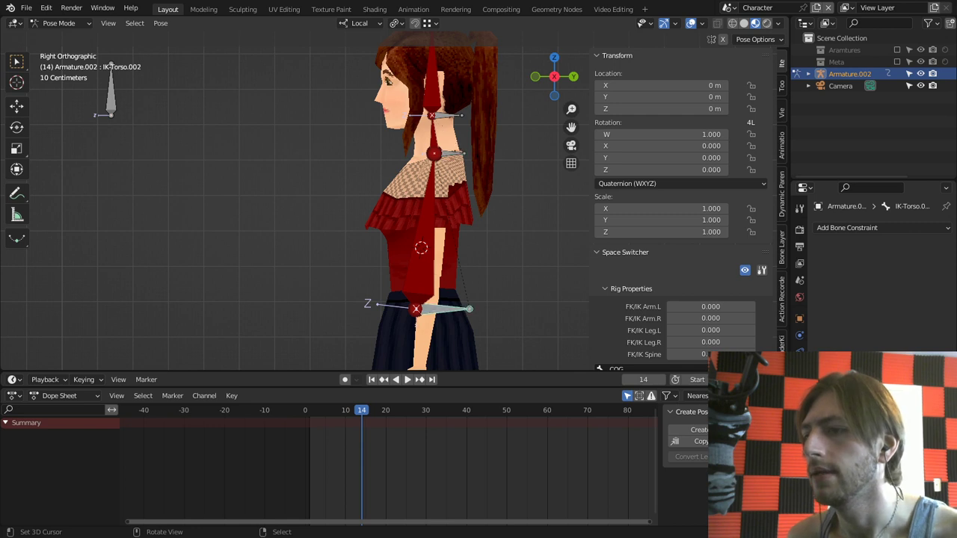
{"action": "key", "text": "g"}
{"action": "key", "text": "Escape"}
Step: Set the FK/IK Spine property to 1.000 and test-rotate IK-Torso.002 freely, cancelling each rotation
{"action": "middle_click_drag", "start_coordinate": [464, 307], "coordinate": [539, 322]}
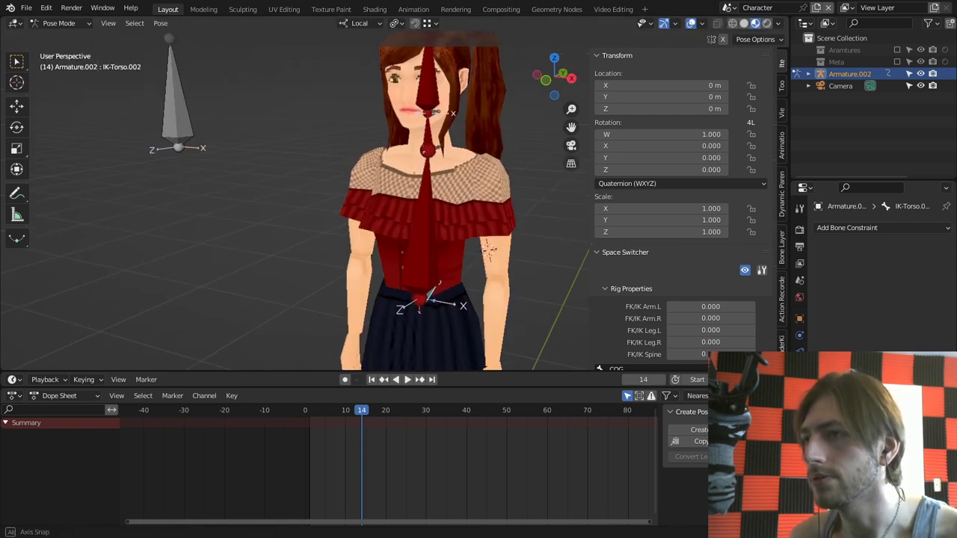
{"action": "key", "text": "r"}
{"action": "key", "text": "r"}
{"action": "key", "text": "Escape"}
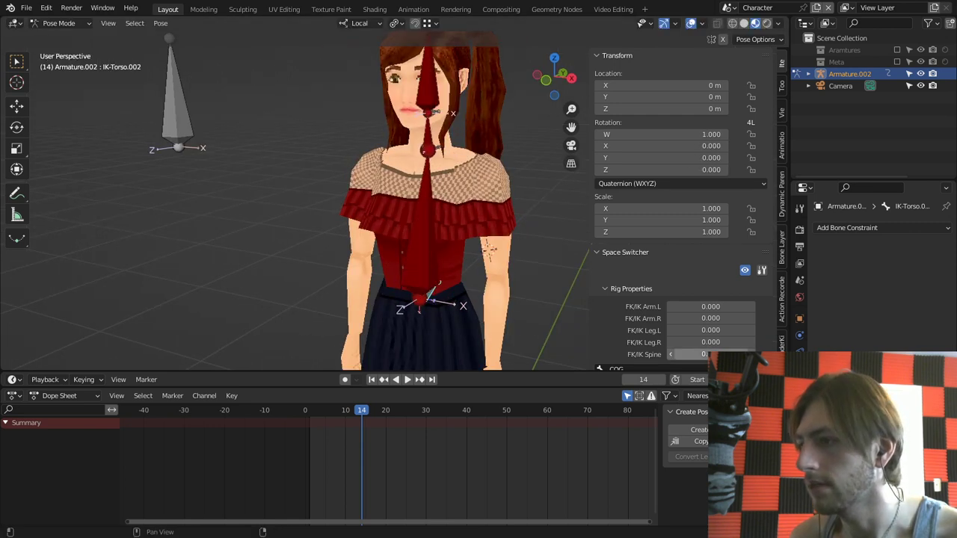
{"action": "key", "text": "r"}
{"action": "key", "text": "r"}
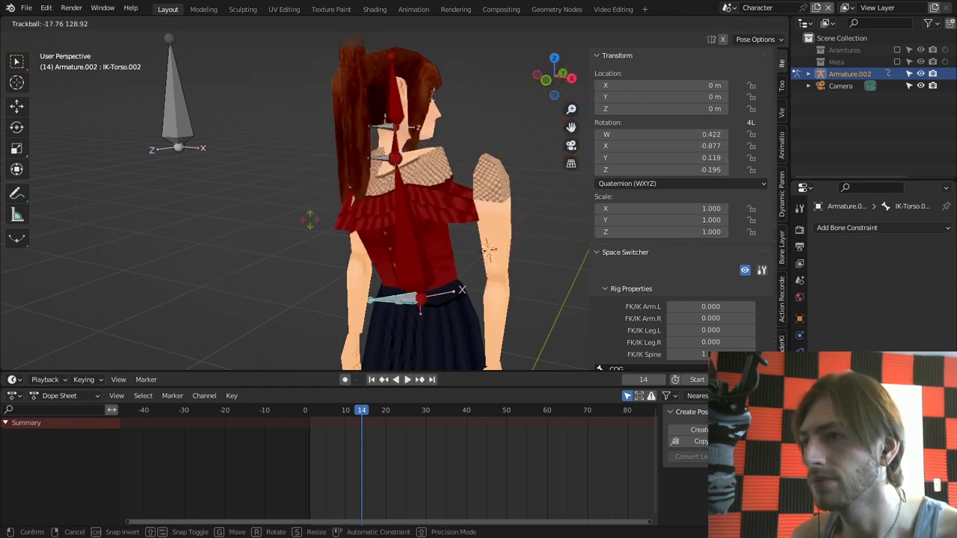
{"action": "key", "text": "Escape"}
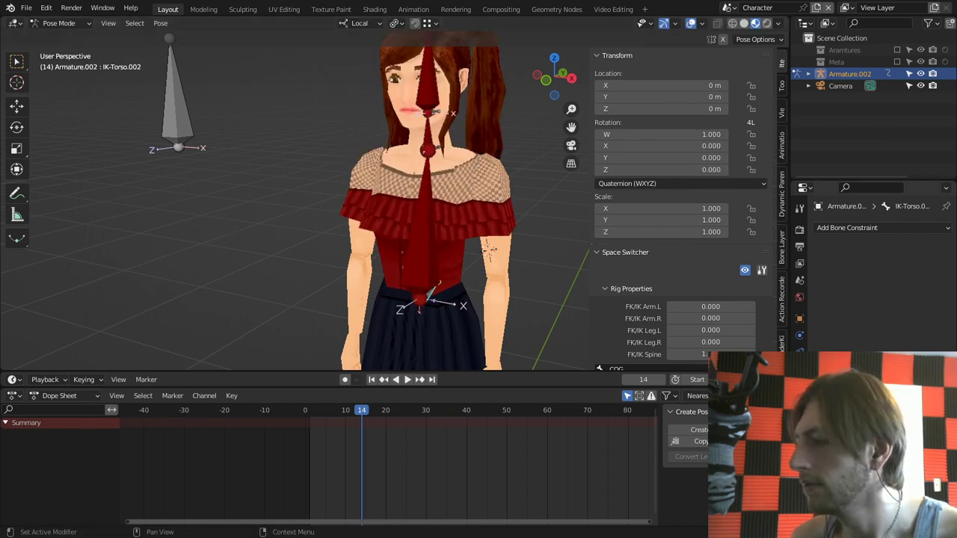
Step: Show the FK and IK bone layers together in the armature settings and reveal their hidden bones
{"action": "left_click", "coordinate": [801, 369]}
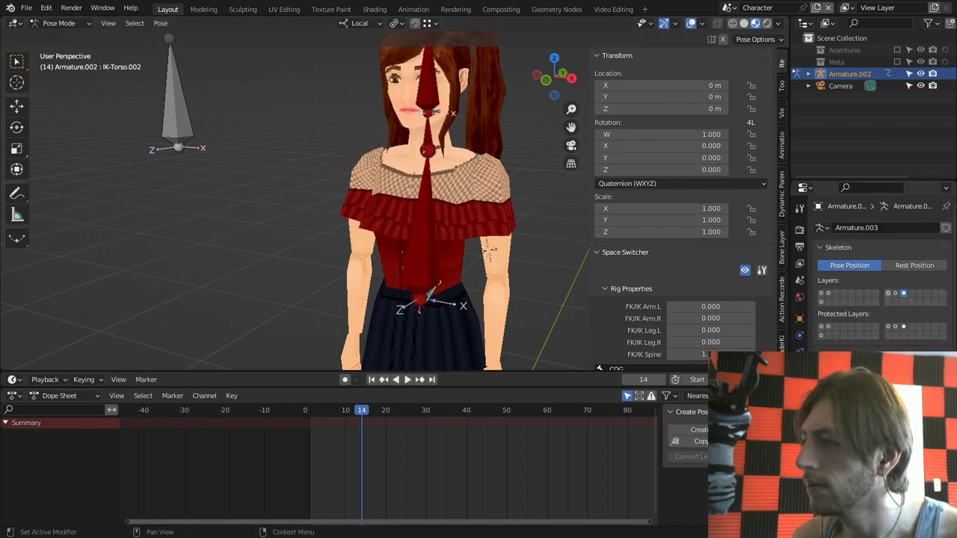
{"action": "left_click", "coordinate": [895, 292]}
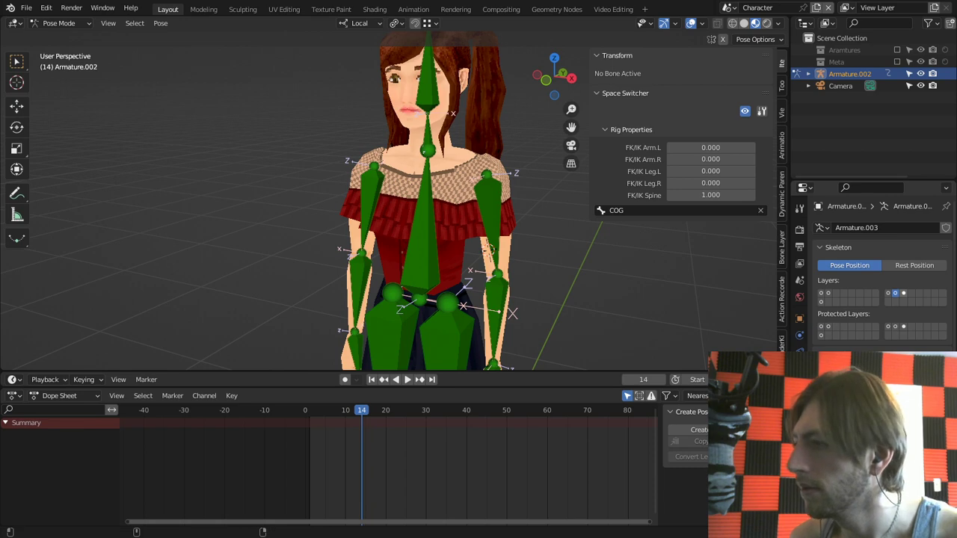
{"action": "left_click", "coordinate": [903, 293], "text": "shift"}
{"action": "key", "text": "alt+h"}
{"action": "left_click", "coordinate": [555, 288]}
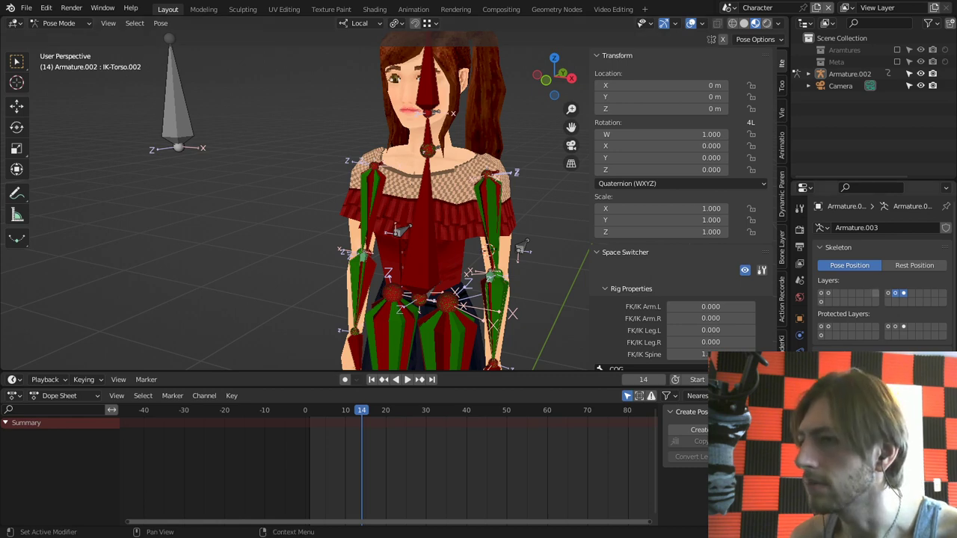
Step: Hide IK-Torso, then select the FK and IK upper arm bones on both sides and hide all unselected bones
{"action": "right_click", "coordinate": [490, 217]}
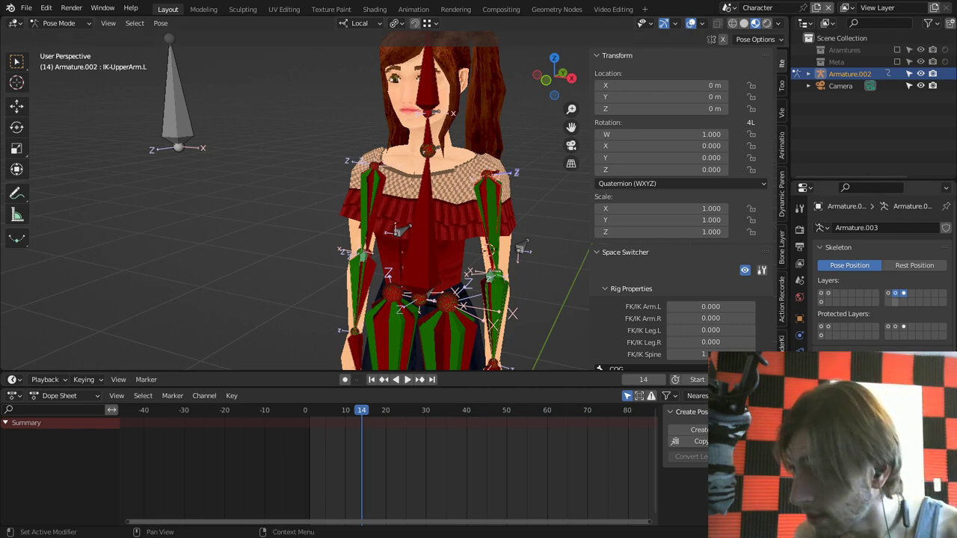
{"action": "right_click", "coordinate": [425, 251]}
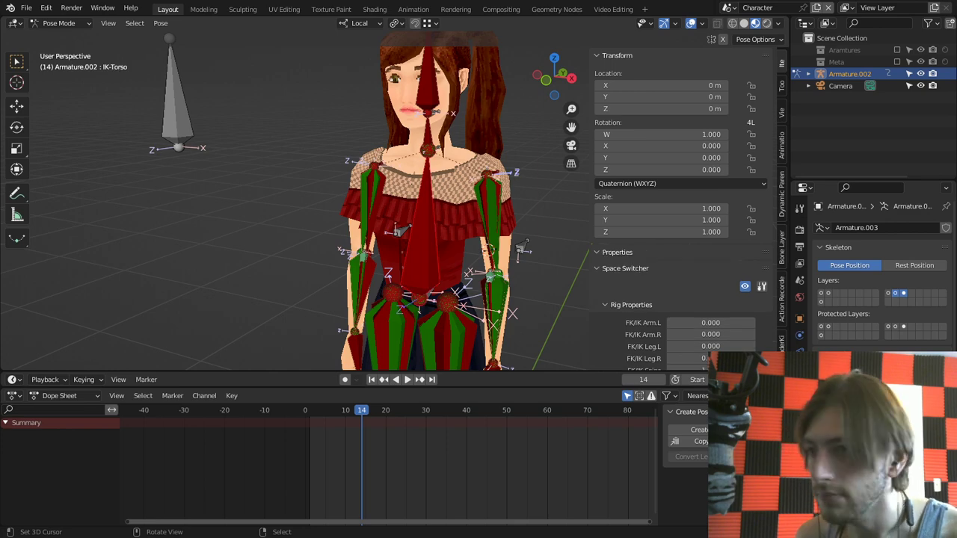
{"action": "key", "text": "h"}
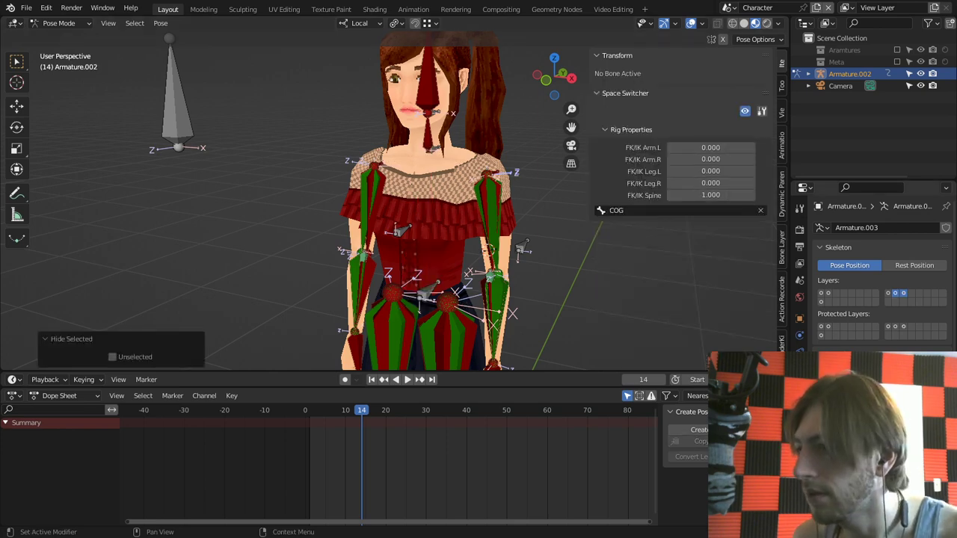
{"action": "right_click", "coordinate": [399, 230]}
{"action": "right_click", "coordinate": [493, 228], "text": "shift"}
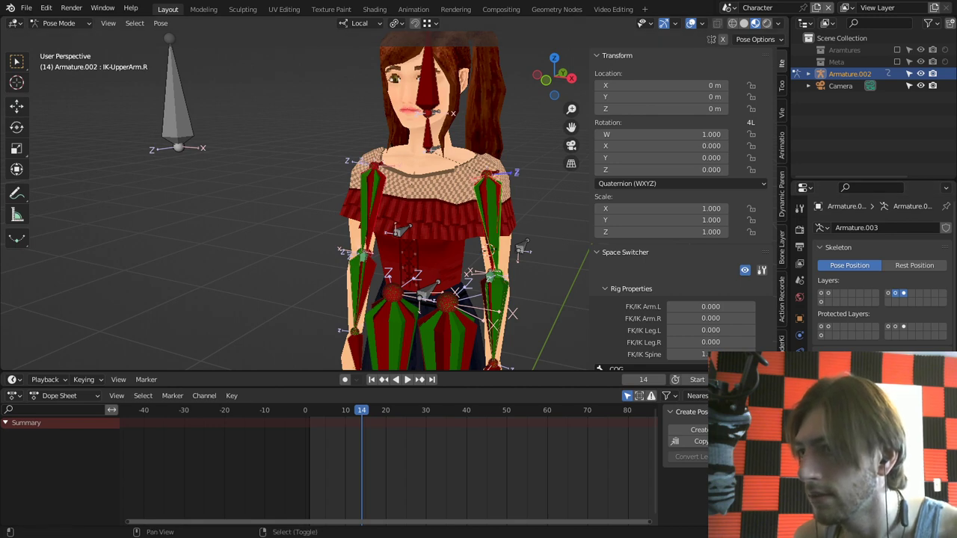
{"action": "right_click", "coordinate": [399, 231]}
{"action": "key", "text": "shift+h"}
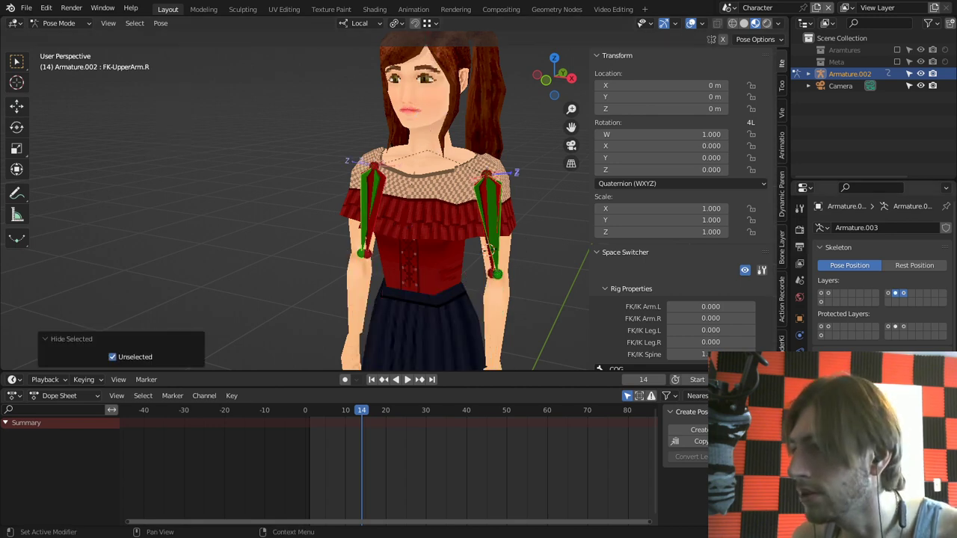
Step: Show the Mech bone layer, enter Edit Mode with hidden bones revealed, and hide both Mech arm chains
{"action": "left_click", "coordinate": [889, 293], "text": "shift"}
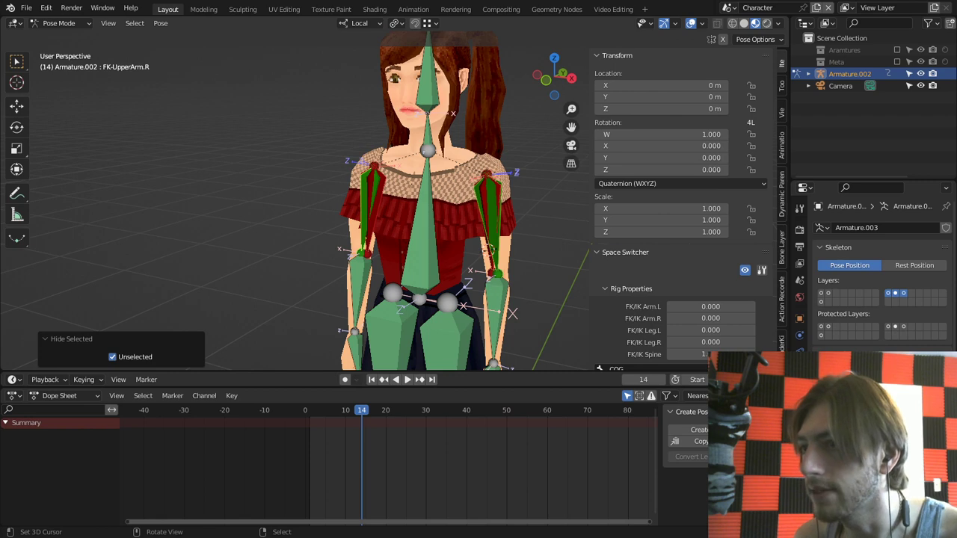
{"action": "key", "text": "Tab"}
{"action": "right_click", "coordinate": [491, 218]}
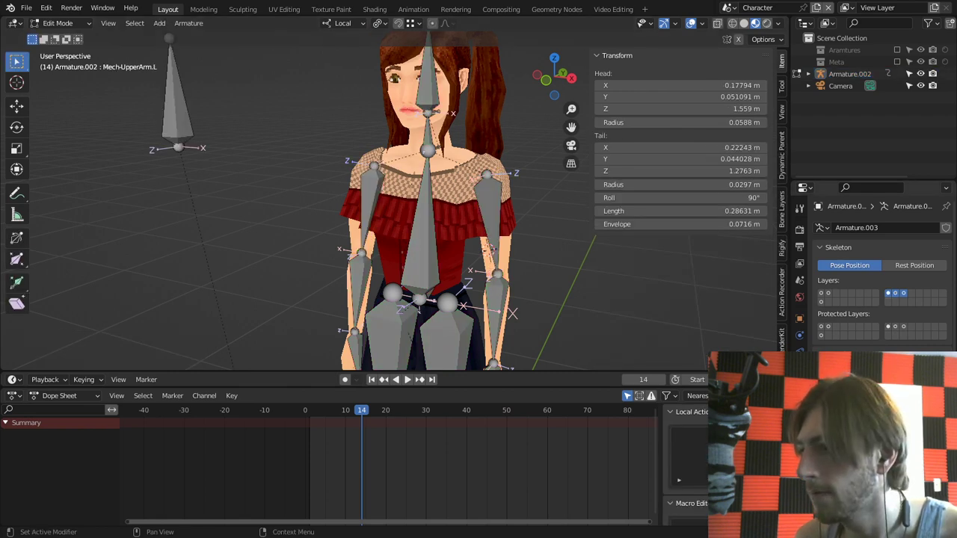
{"action": "key", "text": "alt+h"}
{"action": "key", "text": "alt+a"}
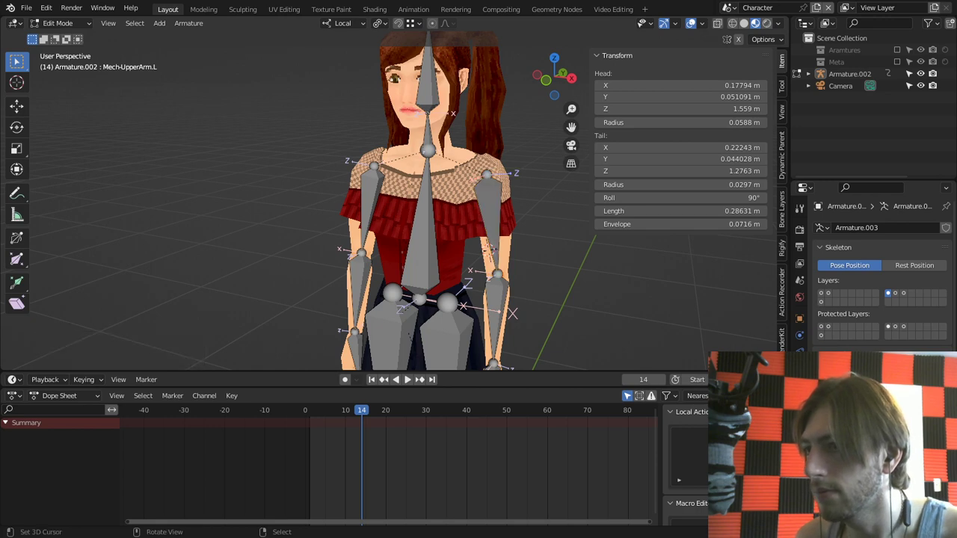
{"action": "key", "text": "l"}
{"action": "key", "text": "l"}
{"action": "key", "text": "l"}
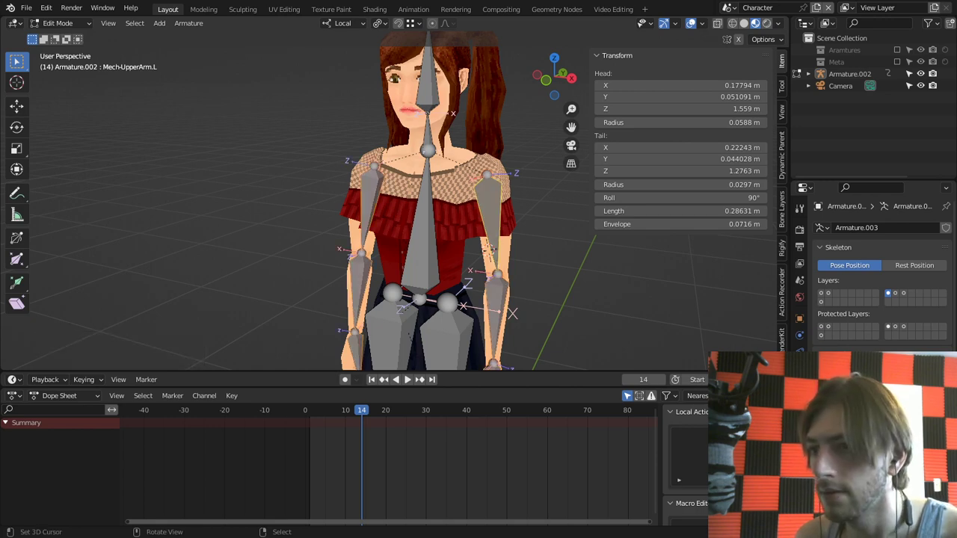
{"action": "key", "text": "h"}
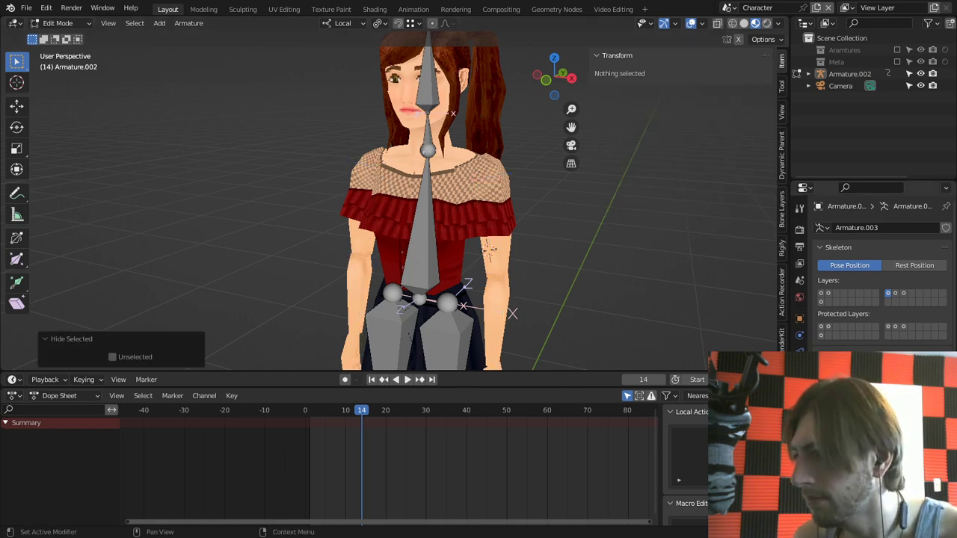
{"action": "left_click", "coordinate": [895, 293], "text": "shift"}
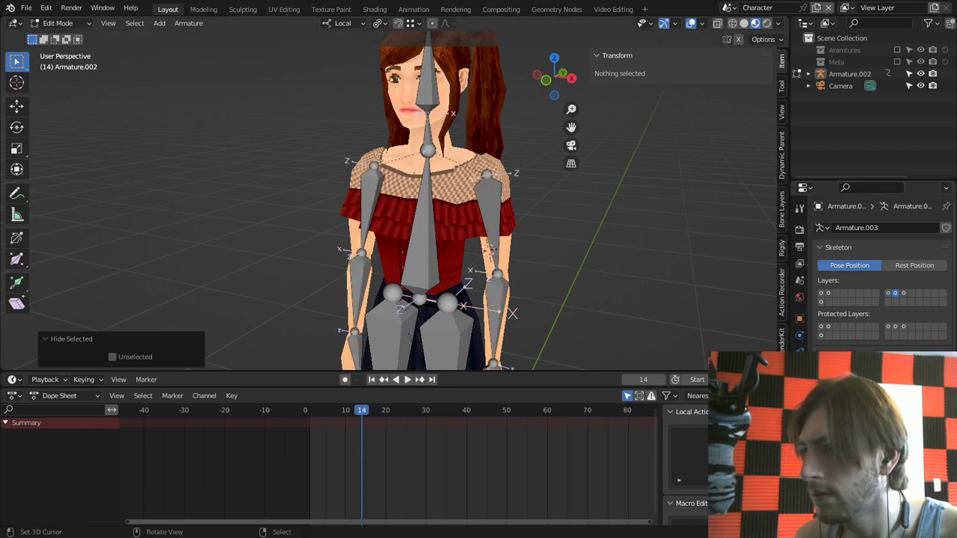
{"action": "right_click", "coordinate": [489, 215]}
{"action": "right_click", "coordinate": [369, 210], "text": "shift"}
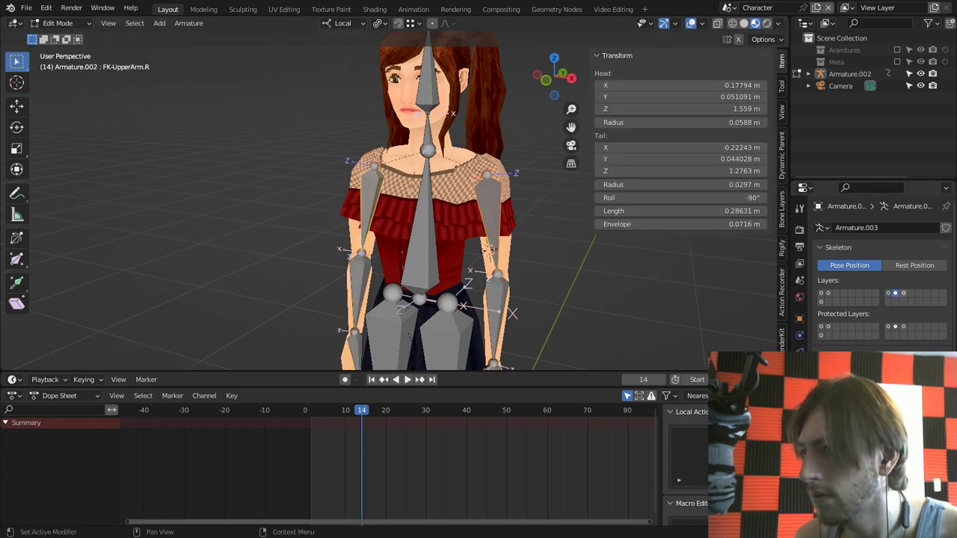
Step: Show only the IK bone layer, reveal its bones, and hide everything except the left and right IK upper arm bones
{"action": "left_click", "coordinate": [904, 293]}
{"action": "key", "text": "alt+h"}
{"action": "key", "text": "a"}
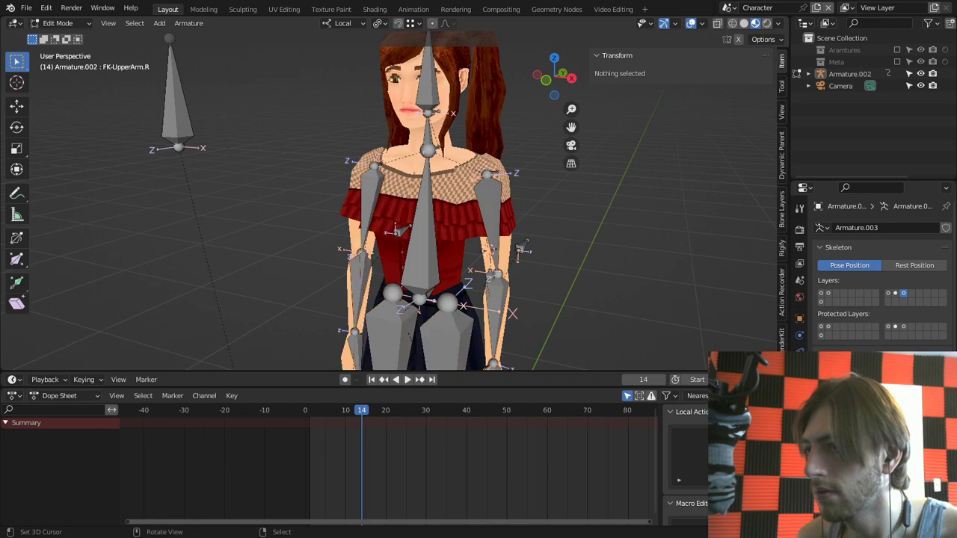
{"action": "right_click", "coordinate": [369, 209]}
{"action": "right_click", "coordinate": [489, 214], "text": "shift"}
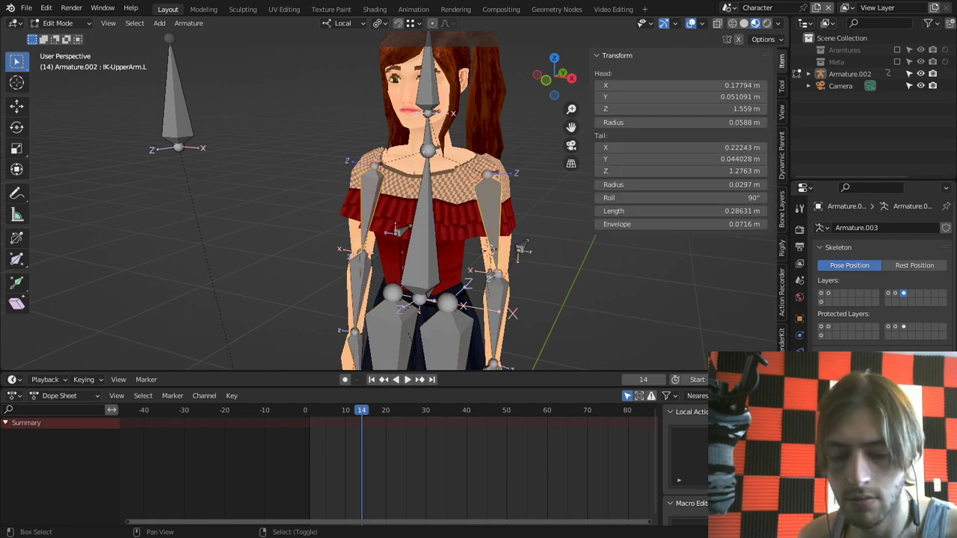
{"action": "key", "text": "shift+h"}
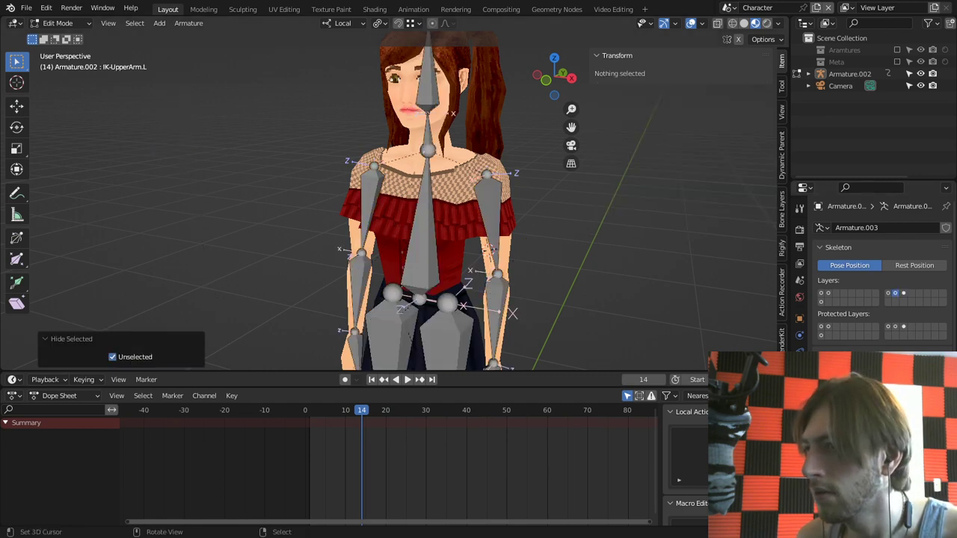
Step: On the FK bone layer, hide everything except the left and right FK upper arm bones
{"action": "right_click", "coordinate": [489, 214]}
{"action": "right_click", "coordinate": [369, 209], "text": "shift"}
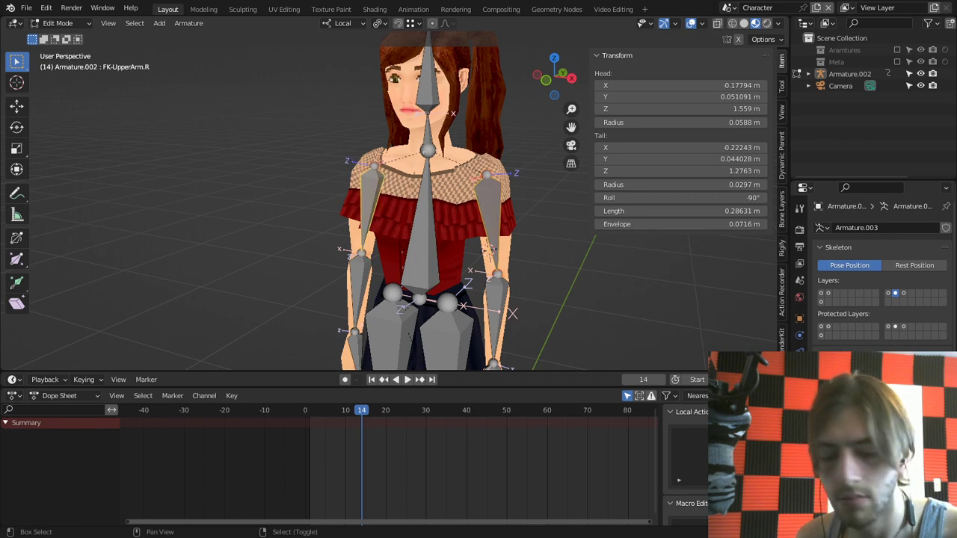
{"action": "key", "text": "shift+h"}
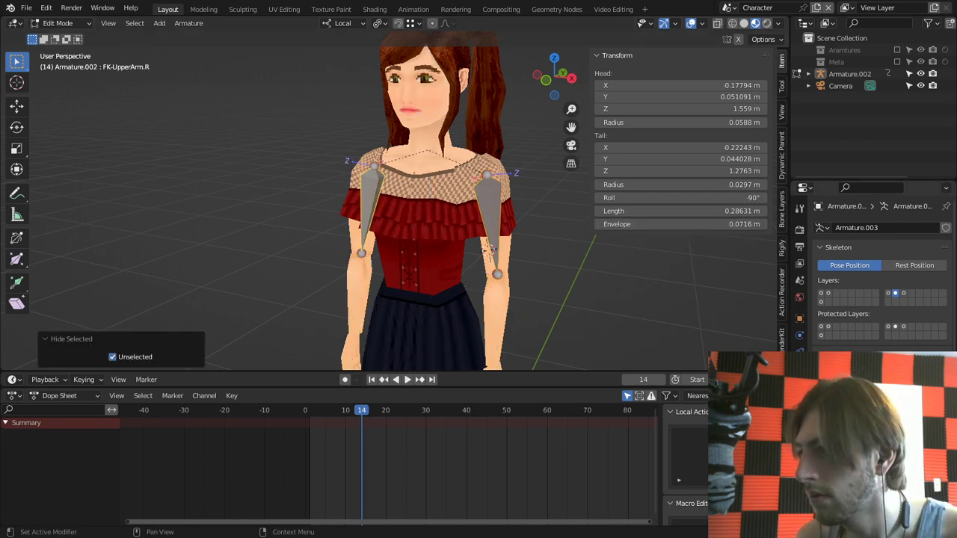
Step: Show the Mech, FK and IK layers together and parent the left FK and IK upper arm bones to Mech-Torso with Keep Offset
{"action": "left_click", "coordinate": [888, 294]}
{"action": "left_click", "coordinate": [896, 294], "text": "shift"}
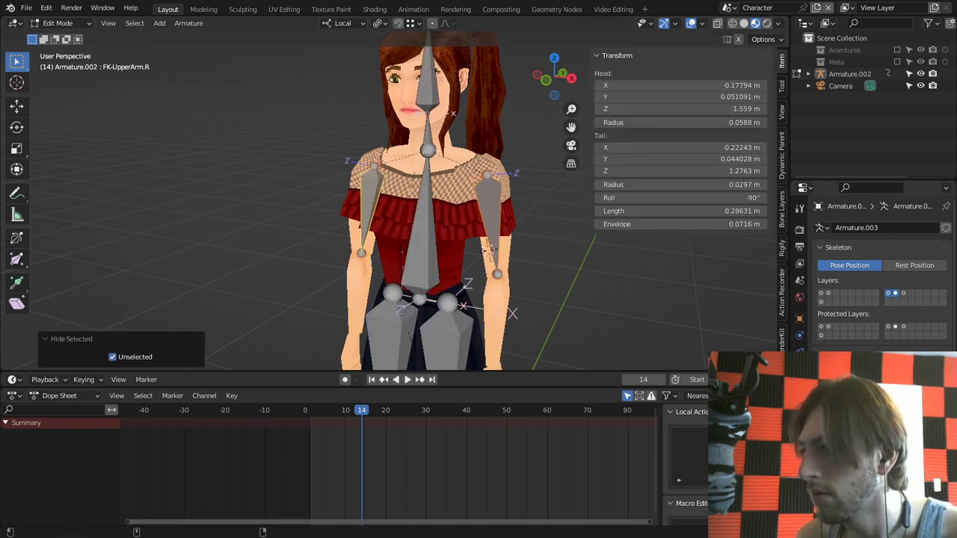
{"action": "left_click", "coordinate": [903, 294], "text": "shift"}
{"action": "key", "text": "alt+a"}
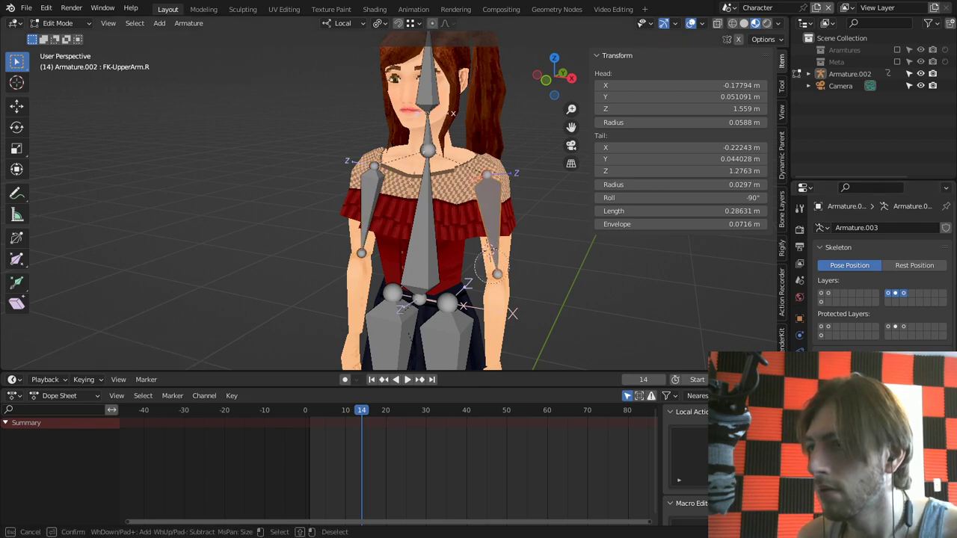
{"action": "right_click", "coordinate": [420, 220], "text": "shift"}
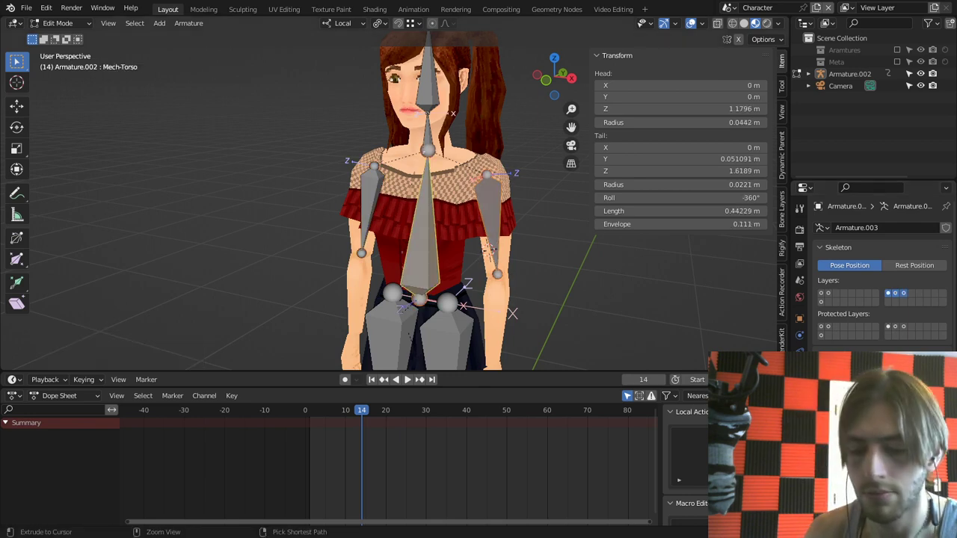
{"action": "key", "text": "ctrl+p"}
{"action": "left_click", "coordinate": [366, 220]}
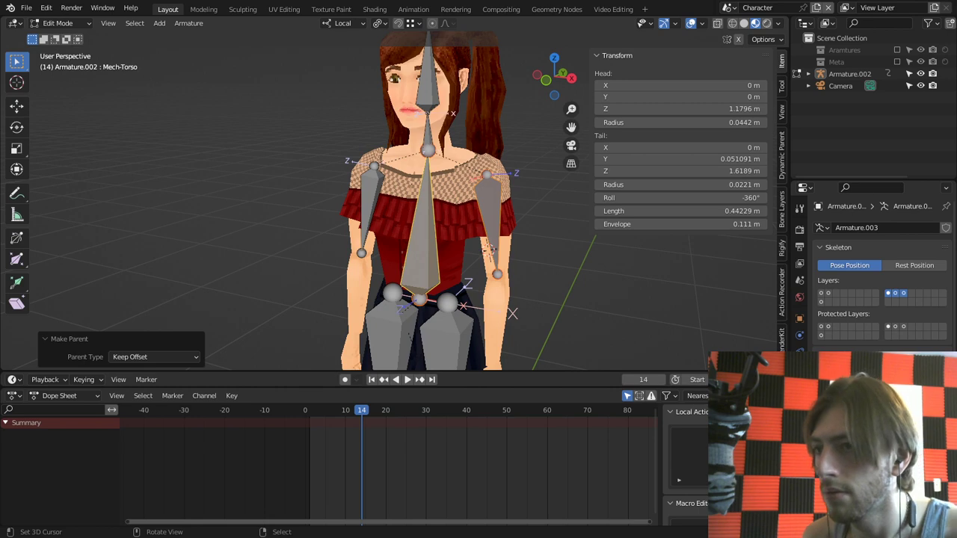
Step: Parent the right FK and IK upper arm bones to Mech-Torso with Keep Offset
{"action": "key", "text": "alt+a"}
{"action": "key", "text": "c"}
{"action": "left_click_drag", "start_coordinate": [352, 169], "coordinate": [368, 270]}
{"action": "right_click", "coordinate": [367, 271]}
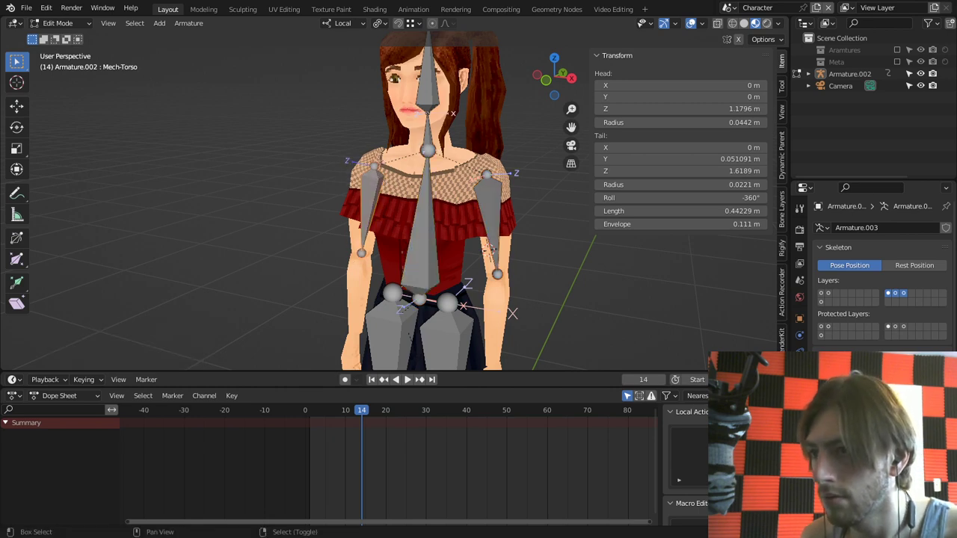
{"action": "left_click", "coordinate": [421, 251], "text": "shift"}
{"action": "key", "text": "ctrl+p"}
{"action": "left_click", "coordinate": [377, 244]}
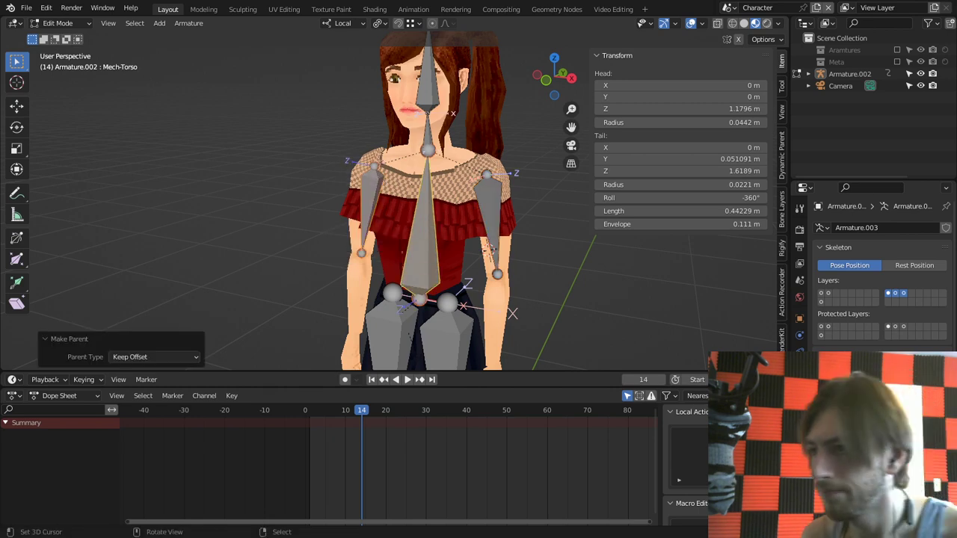
Step: Leave Edit Mode, show only the IK bone layer, and reveal its hidden bones in Pose Mode
{"action": "key", "text": "Tab"}
{"action": "key", "text": "ctrl+Tab"}
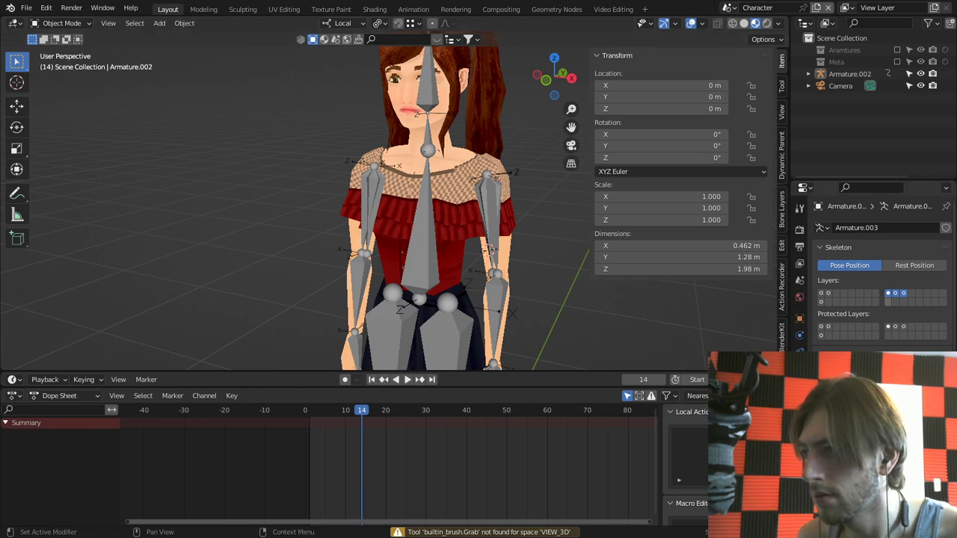
{"action": "left_click", "coordinate": [896, 293]}
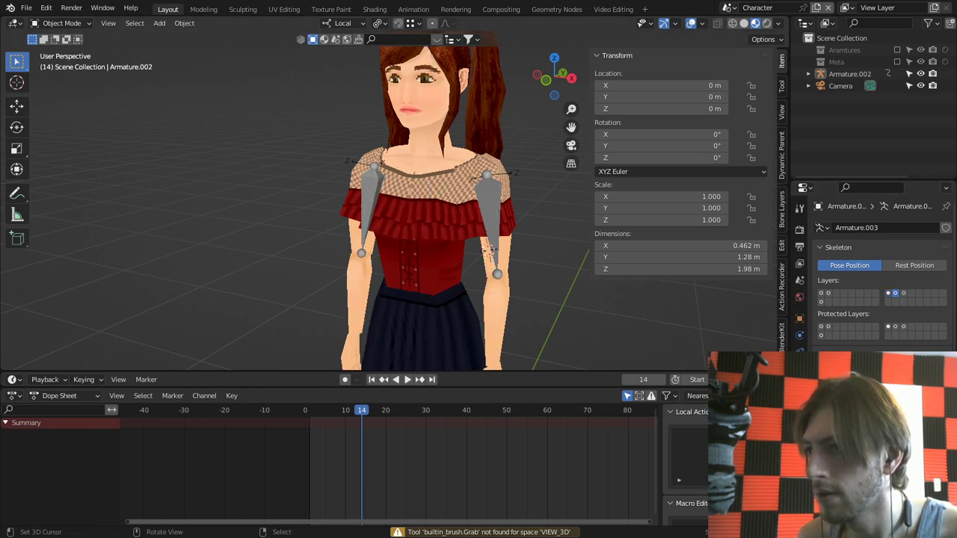
{"action": "left_click", "coordinate": [903, 294]}
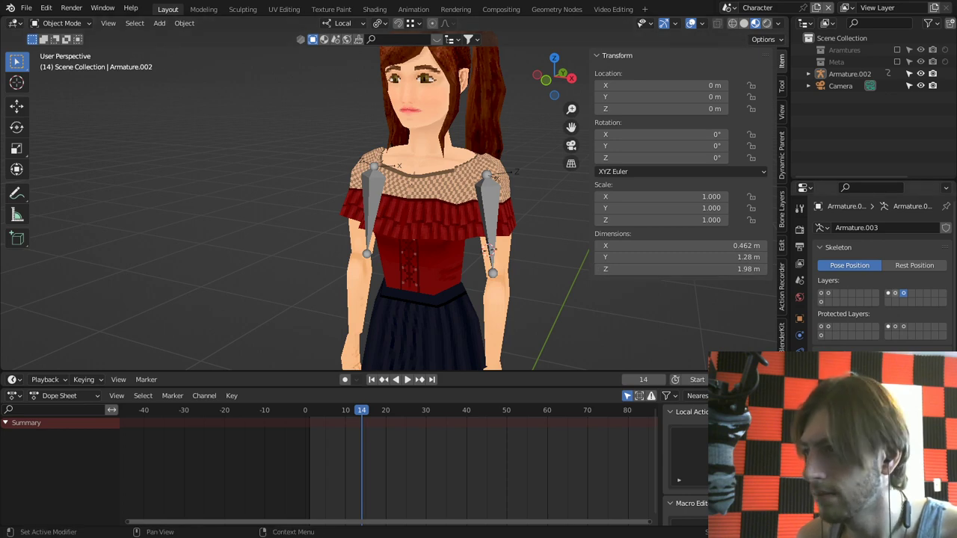
{"action": "right_click", "coordinate": [490, 213]}
{"action": "key", "text": "ctrl+Tab"}
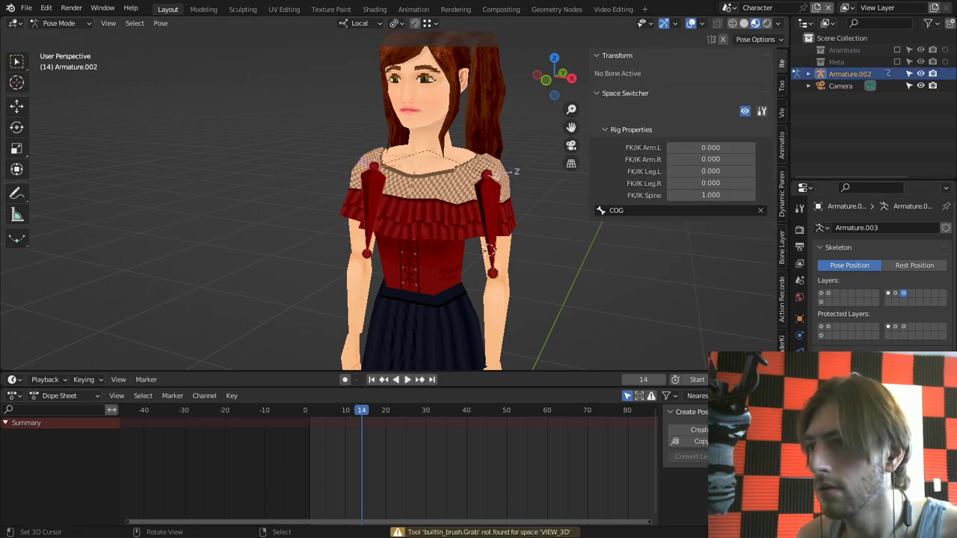
{"action": "key", "text": "alt+h"}
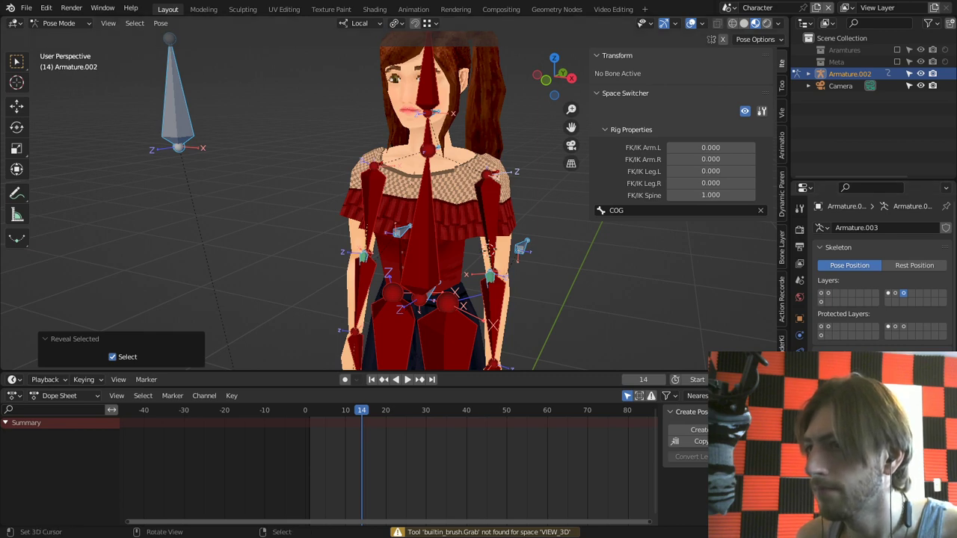
Step: Test-move the IK-Torso.001 bone from the side and front to check how the torso and arms follow
{"action": "middle_click_drag", "start_coordinate": [476, 288], "coordinate": [408, 281]}
{"action": "right_click", "coordinate": [439, 295]}
{"action": "right_click", "coordinate": [456, 154]}
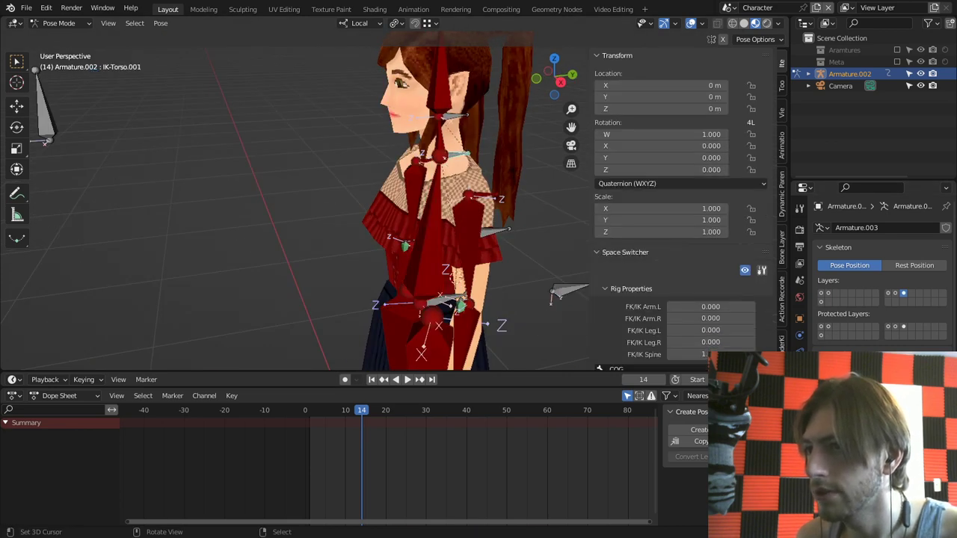
{"action": "key", "text": "g"}
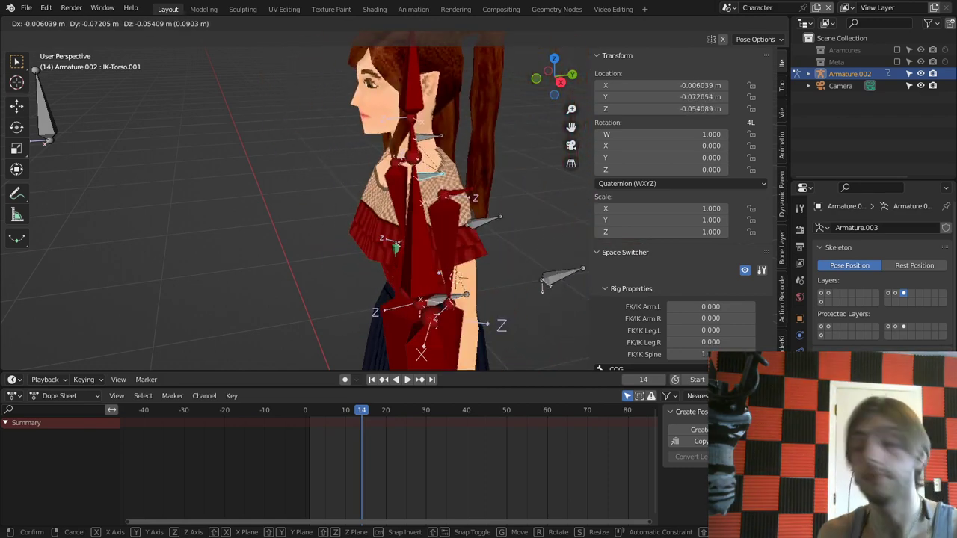
{"action": "key", "text": "Escape"}
{"action": "middle_click_drag", "start_coordinate": [419, 217], "coordinate": [488, 221]}
{"action": "key", "text": "g"}
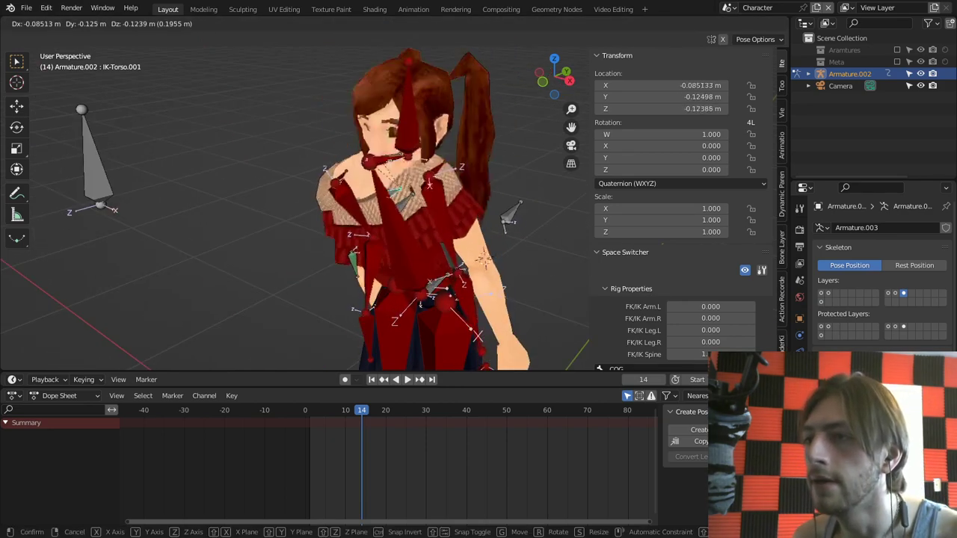
{"action": "key", "text": "Escape"}
{"action": "middle_click_drag", "start_coordinate": [486, 258], "coordinate": [356, 259]}
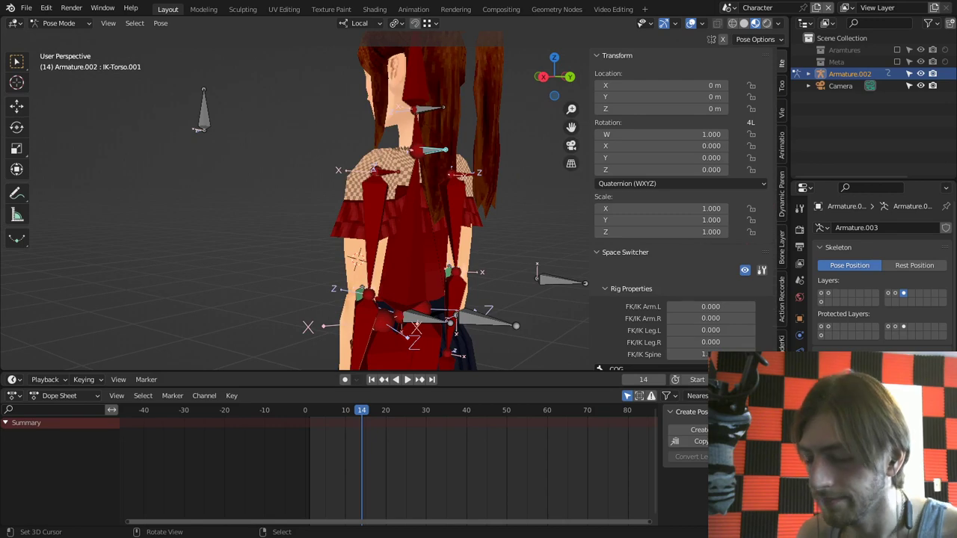
Step: Reveal the bones in Edit Mode and, in the right side view, move HeadTarget's tip down along Z to 1.6189 m, level with IK-Torso.001
{"action": "key", "text": "KP_3"}
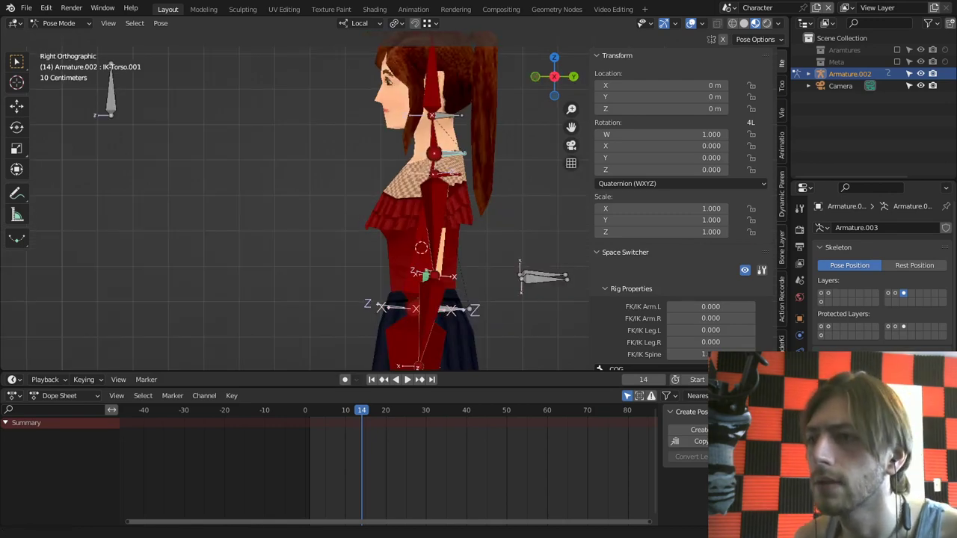
{"action": "middle_click_drag", "start_coordinate": [357, 259], "coordinate": [415, 259], "text": "shift"}
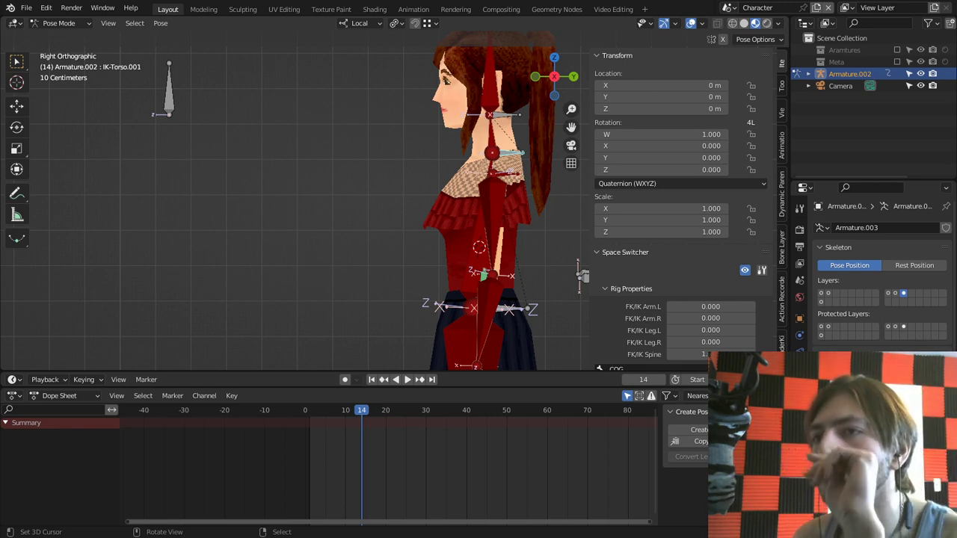
{"action": "right_click", "coordinate": [169, 91]}
{"action": "key", "text": "Tab"}
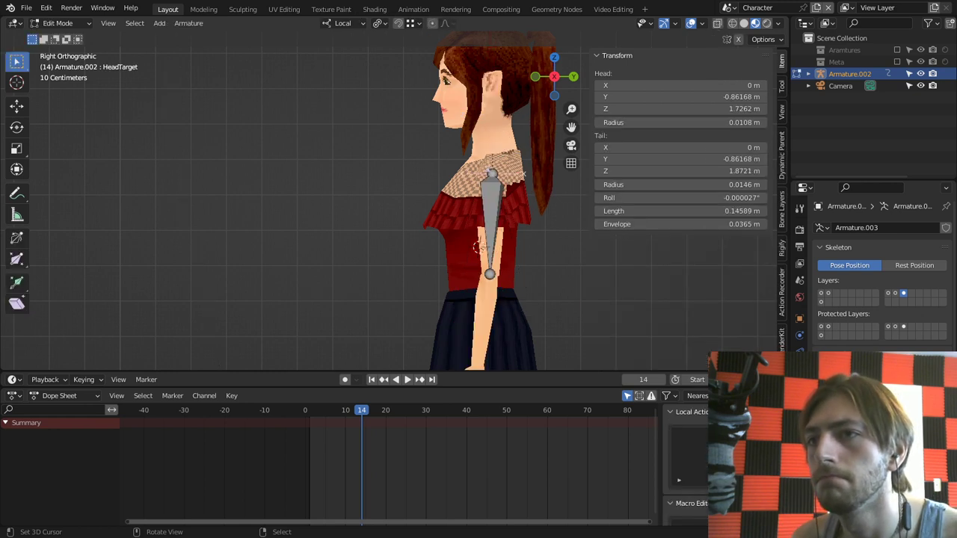
{"action": "key", "text": "alt+h"}
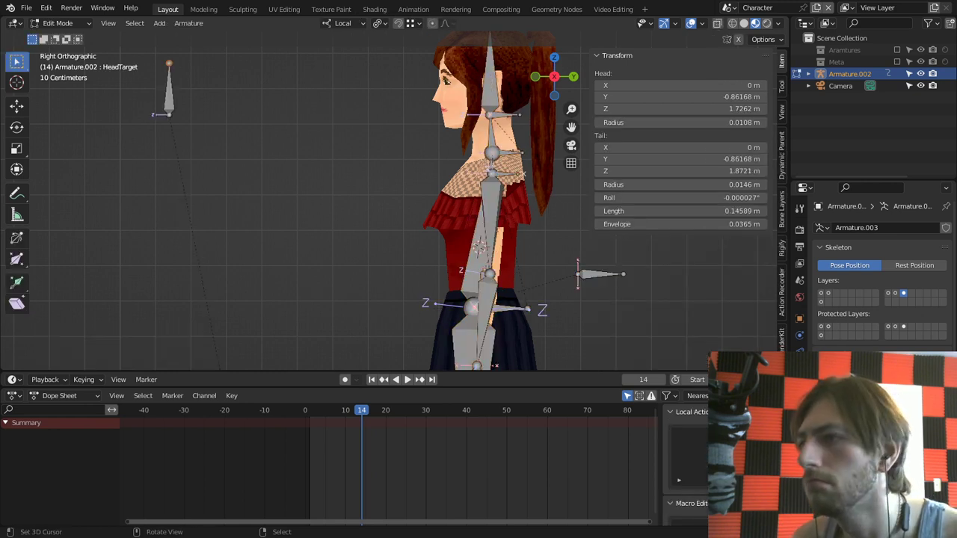
{"action": "key", "text": "g"}
{"action": "key", "text": "z"}
{"action": "key", "text": "z"}
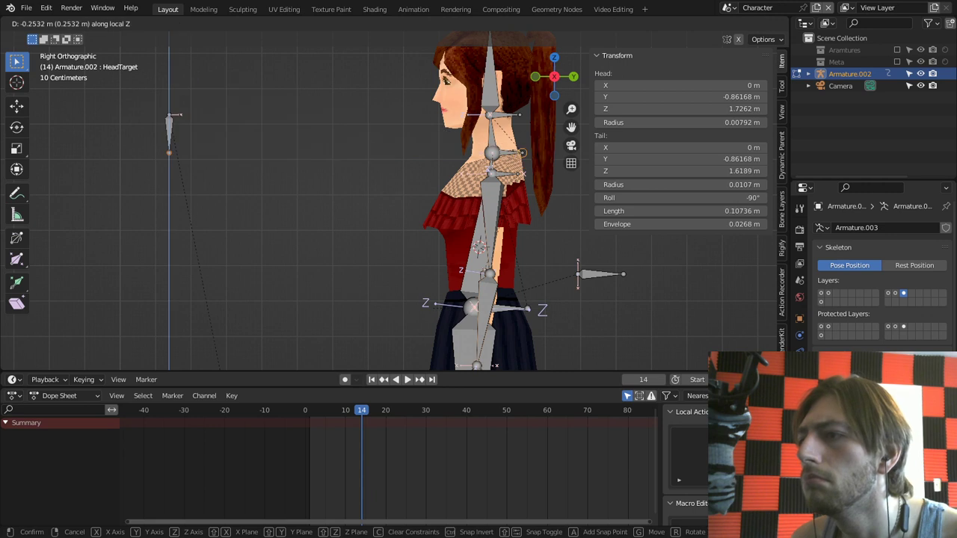
{"action": "key", "text": "Return"}
{"action": "key", "text": "Tab"}
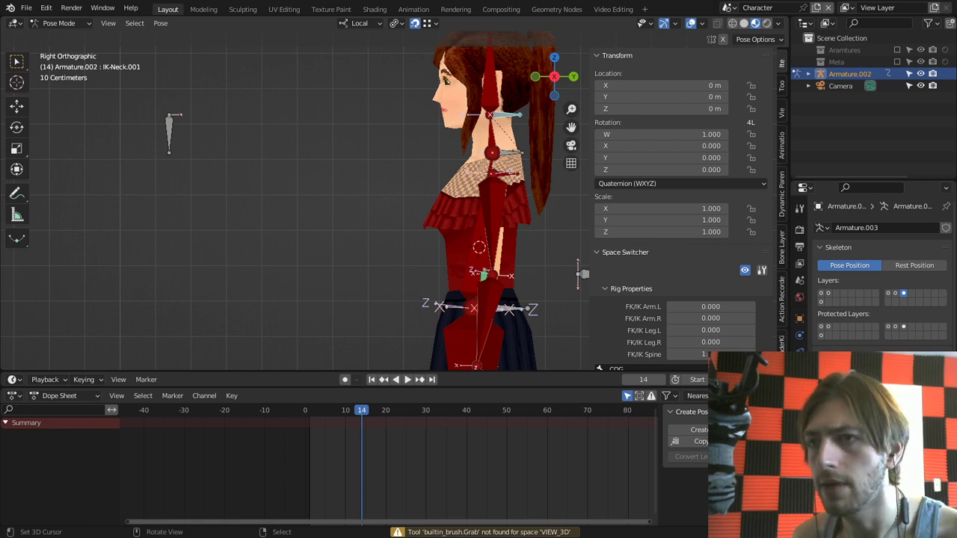
Step: Add a Damped Track constraint to IK-Neck.001 targeting HeadTarget, with the track axis set to -Y
{"action": "right_click", "coordinate": [169, 135]}
{"action": "right_click", "coordinate": [507, 115], "text": "shift"}
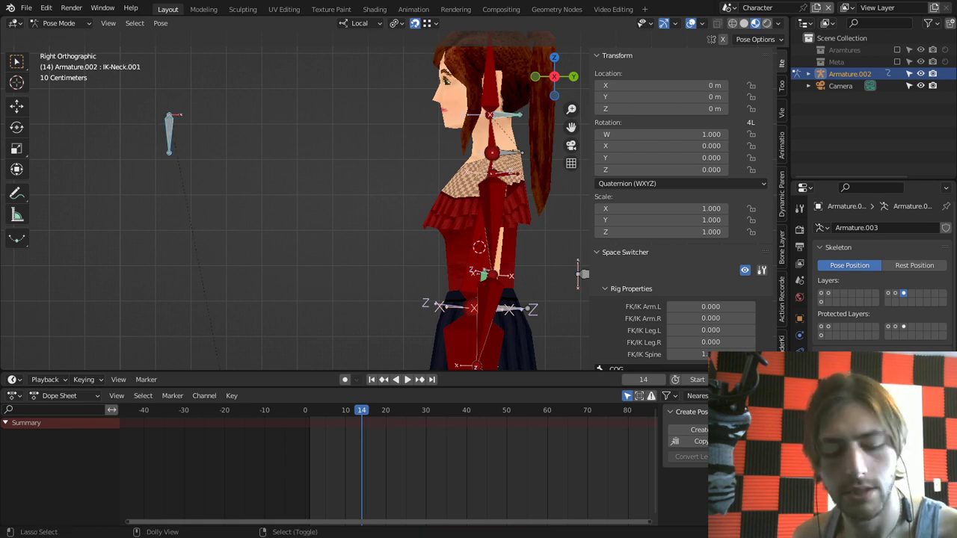
{"action": "key", "text": "ctrl+shift+c"}
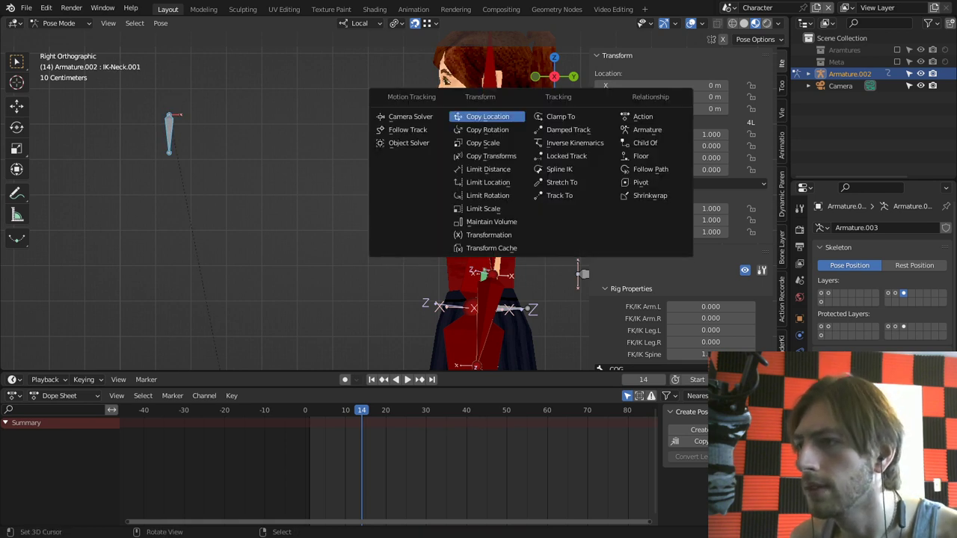
{"action": "left_click", "coordinate": [568, 130]}
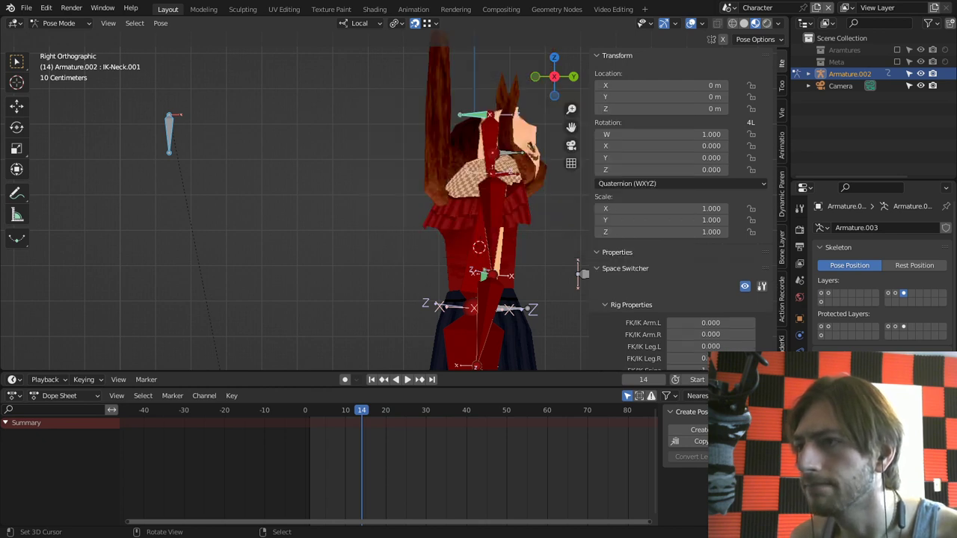
{"action": "left_click", "coordinate": [800, 404]}
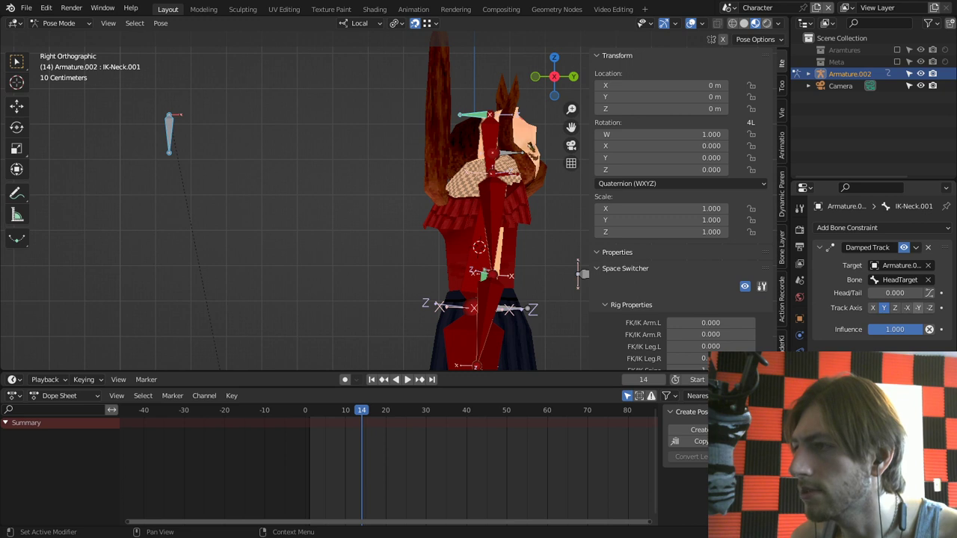
{"action": "left_click", "coordinate": [919, 307]}
Step: Add a Damped Track constraint to IK-Torso.001 targeting HeadTarget, with the track axis set to -Y
{"action": "right_click", "coordinate": [512, 152]}
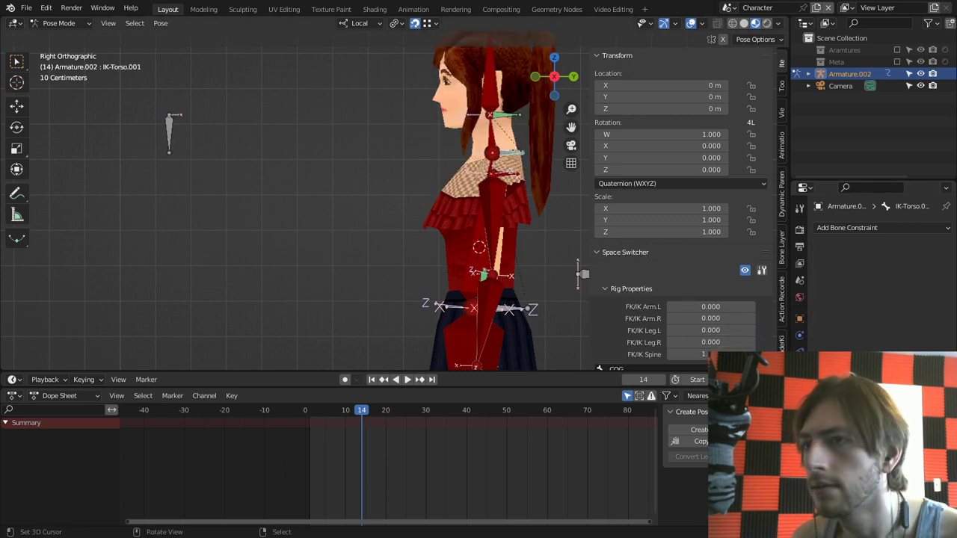
{"action": "right_click", "coordinate": [170, 134]}
{"action": "right_click", "coordinate": [512, 153], "text": "shift"}
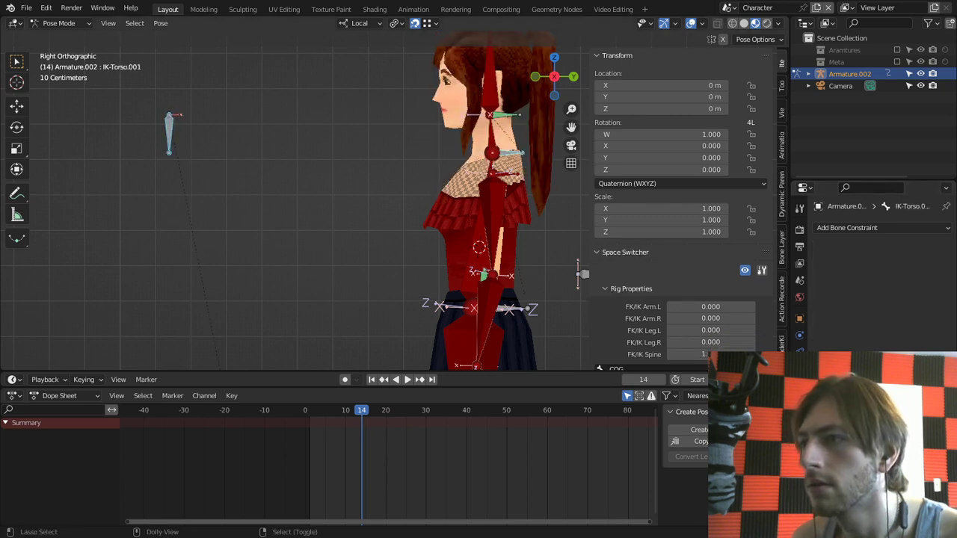
{"action": "key", "text": "ctrl+shift+c"}
{"action": "key", "text": "Return"}
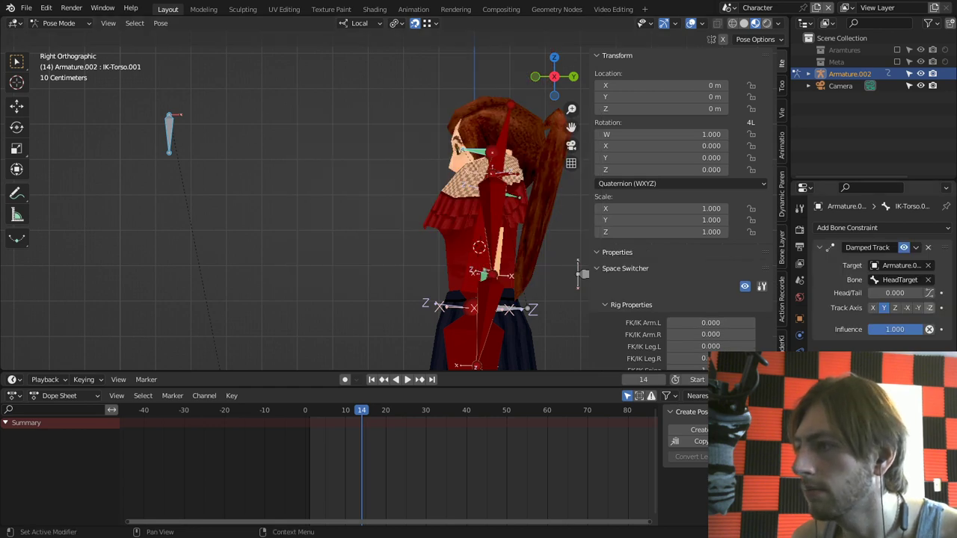
{"action": "left_click", "coordinate": [918, 308]}
Step: Turn off snapping and test-move the HeadTarget bone to check how the head and neck track it
{"action": "right_click", "coordinate": [178, 137]}
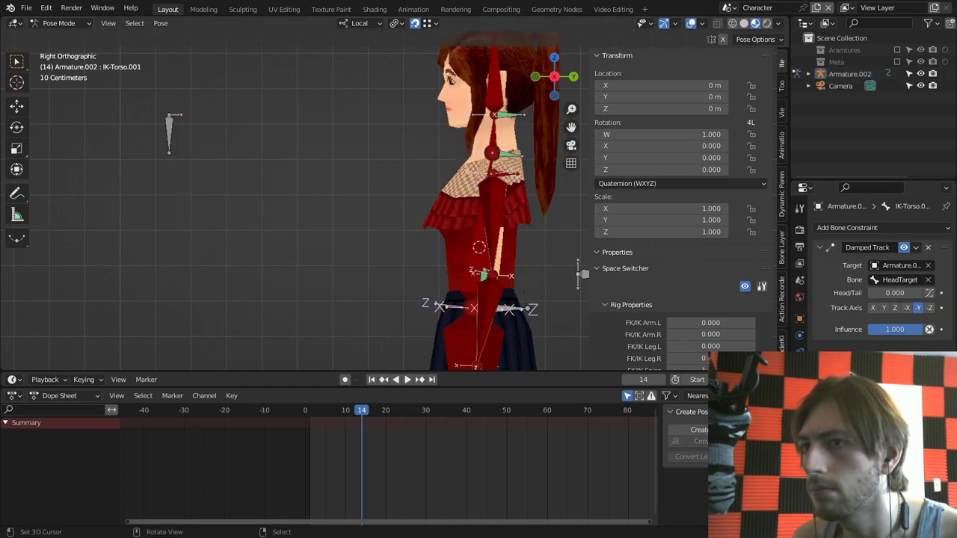
{"action": "right_click", "coordinate": [170, 134]}
{"action": "middle_click_drag", "start_coordinate": [180, 142], "coordinate": [299, 154]}
{"action": "key", "text": "g"}
{"action": "key", "text": "Escape"}
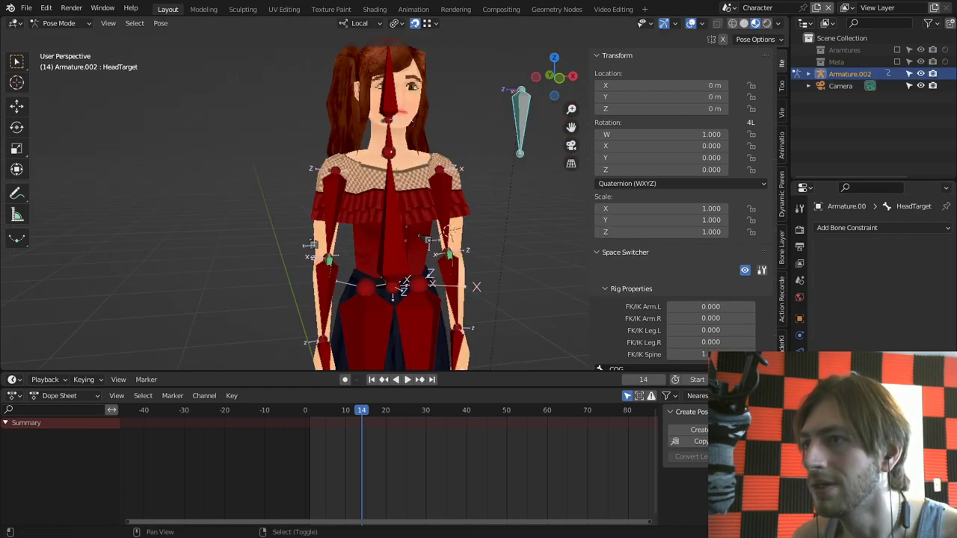
{"action": "key", "text": "shift+Tab"}
{"action": "scroll", "coordinate": [395, 202], "scroll_direction": "down", "scroll_amount": 2}
{"action": "key", "text": "g"}
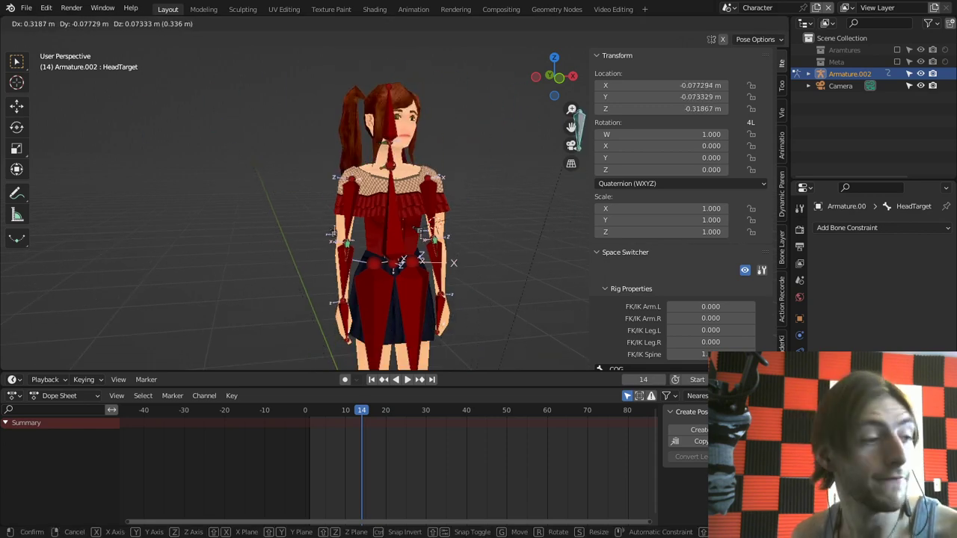
{"action": "key", "text": "Escape"}
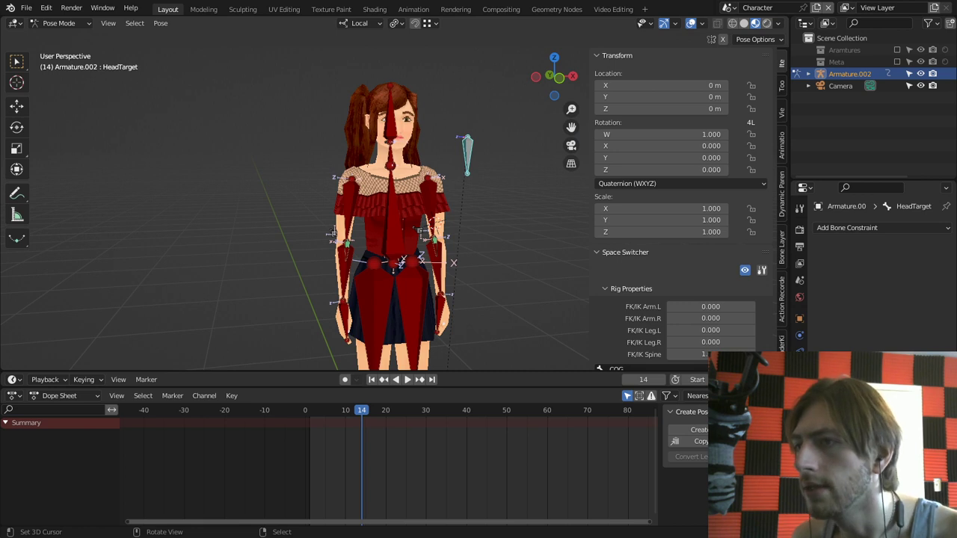
Step: Show the COG's bone layer together with the IK layer and select the COG bone
{"action": "middle_click_drag", "start_coordinate": [443, 324], "coordinate": [486, 322]}
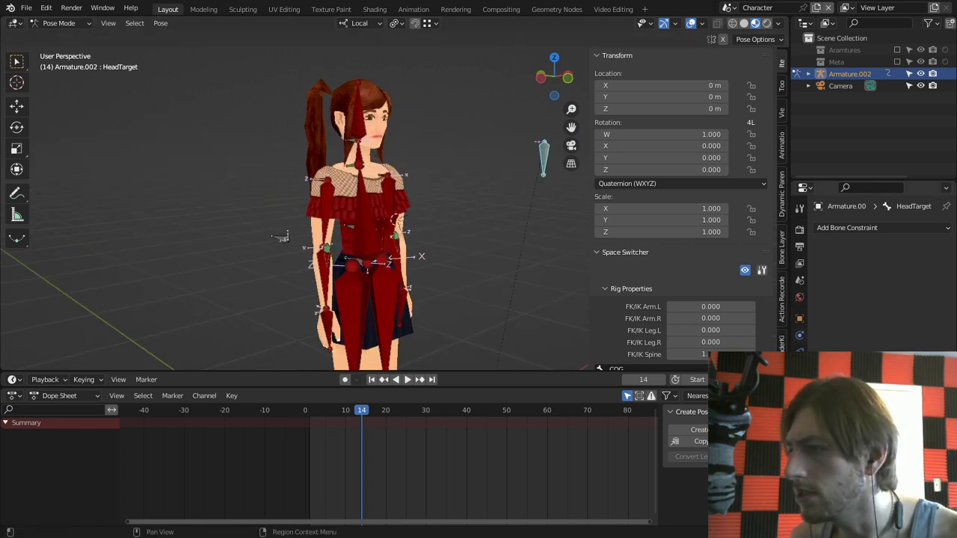
{"action": "left_click", "coordinate": [799, 370]}
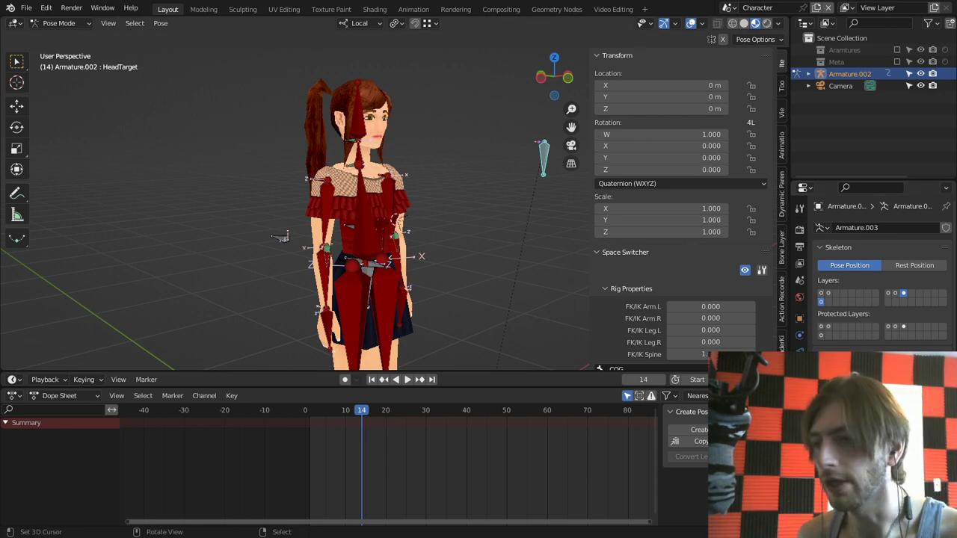
{"action": "scroll", "coordinate": [367, 262], "scroll_direction": "up", "scroll_amount": 2}
{"action": "right_click", "coordinate": [371, 290]}
{"action": "middle_click_drag", "start_coordinate": [371, 291], "coordinate": [396, 210], "text": "shift"}
{"action": "middle_click_drag", "start_coordinate": [397, 209], "coordinate": [430, 206]}
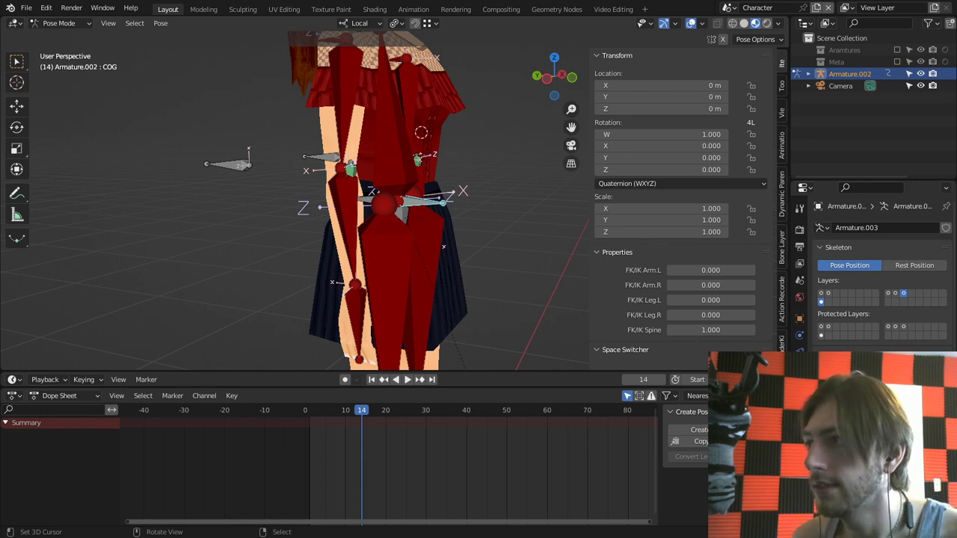
{"action": "middle_click_drag", "start_coordinate": [479, 202], "coordinate": [408, 216]}
{"action": "scroll", "coordinate": [710, 340], "scroll_direction": "down", "scroll_amount": 4}
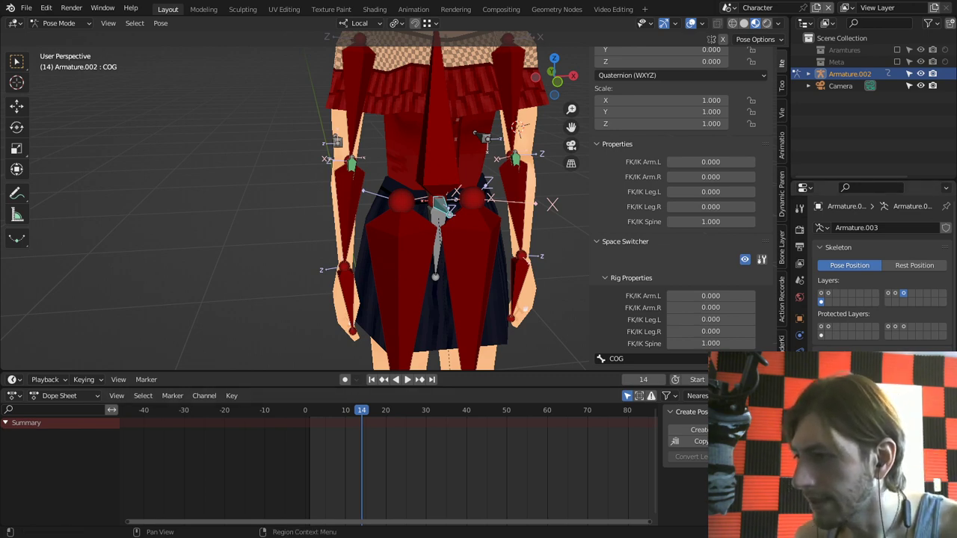
Step: Add two new custom properties to the COG bone
{"action": "left_click", "coordinate": [800, 387]}
{"action": "scroll", "coordinate": [882, 284], "scroll_direction": "down", "scroll_amount": 10}
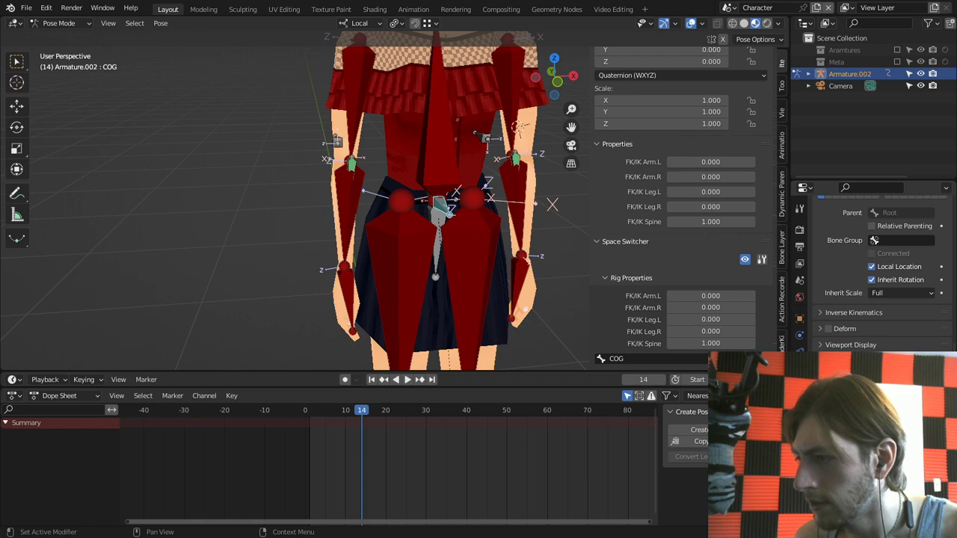
{"action": "left_click", "coordinate": [881, 441]}
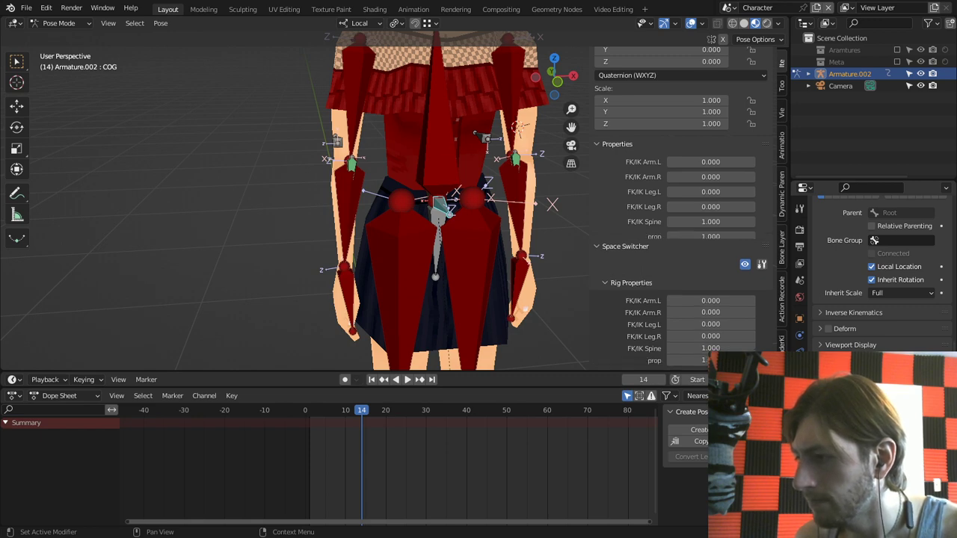
{"action": "left_click", "coordinate": [881, 441]}
{"action": "scroll", "coordinate": [881, 442], "scroll_direction": "down", "scroll_amount": 1}
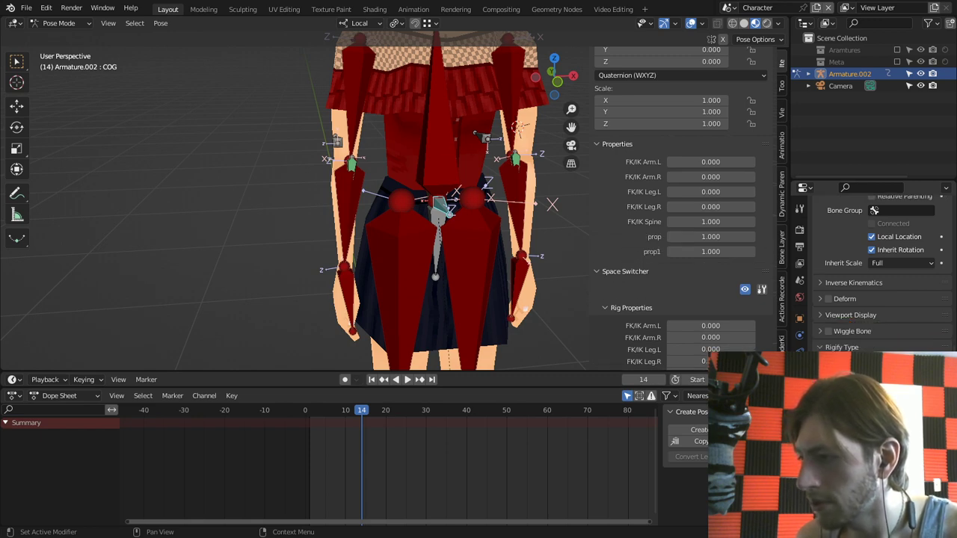
Step: Rename the COG bone's two new custom properties as HeadTrack Toggle and HeadTrack Neck
{"action": "left_click", "coordinate": [929, 441]}
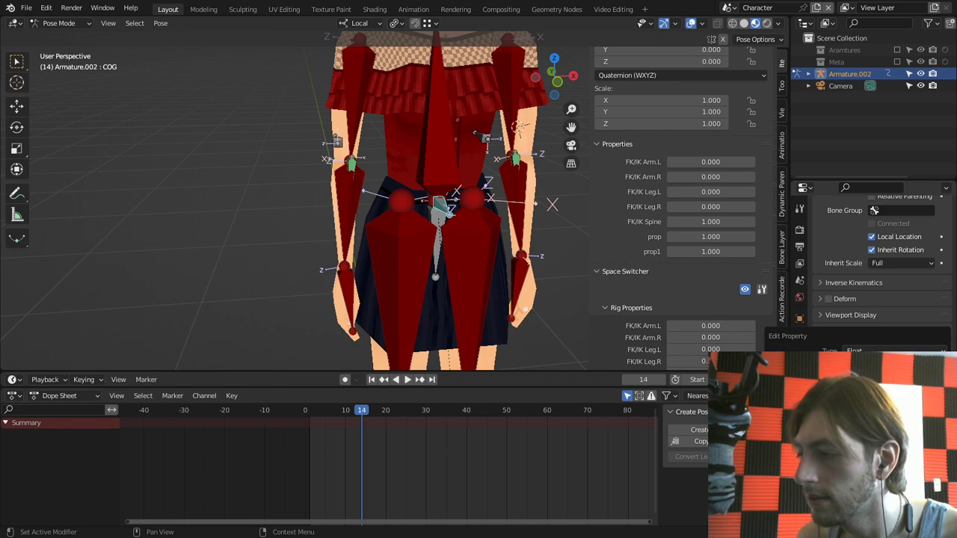
{"action": "key", "text": "Return"}
{"action": "left_click", "coordinate": [927, 501]}
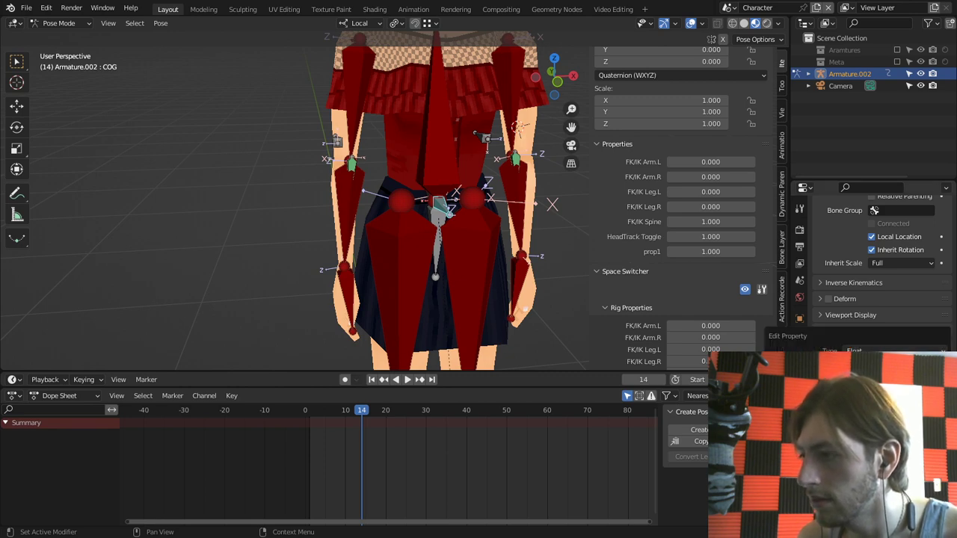
{"action": "key", "text": "Return"}
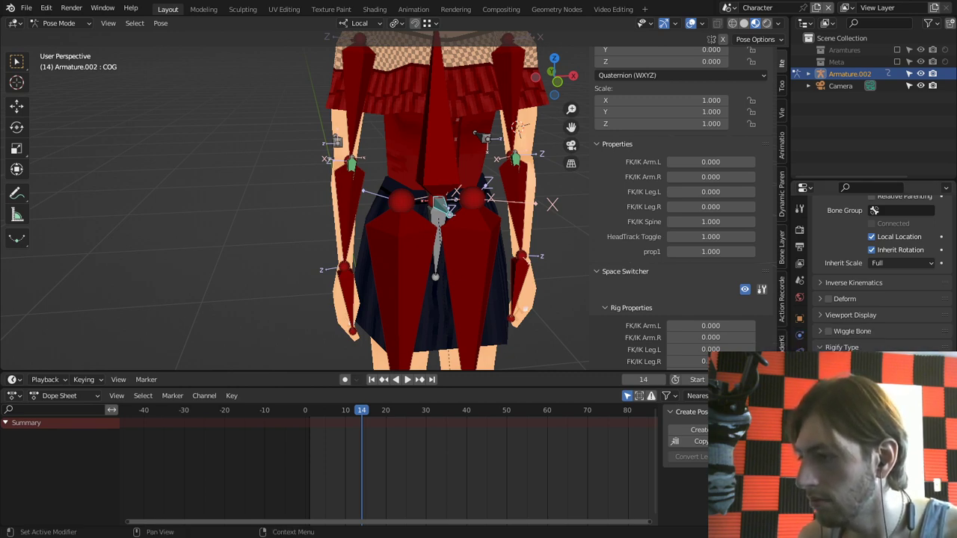
{"action": "left_click", "coordinate": [927, 501]}
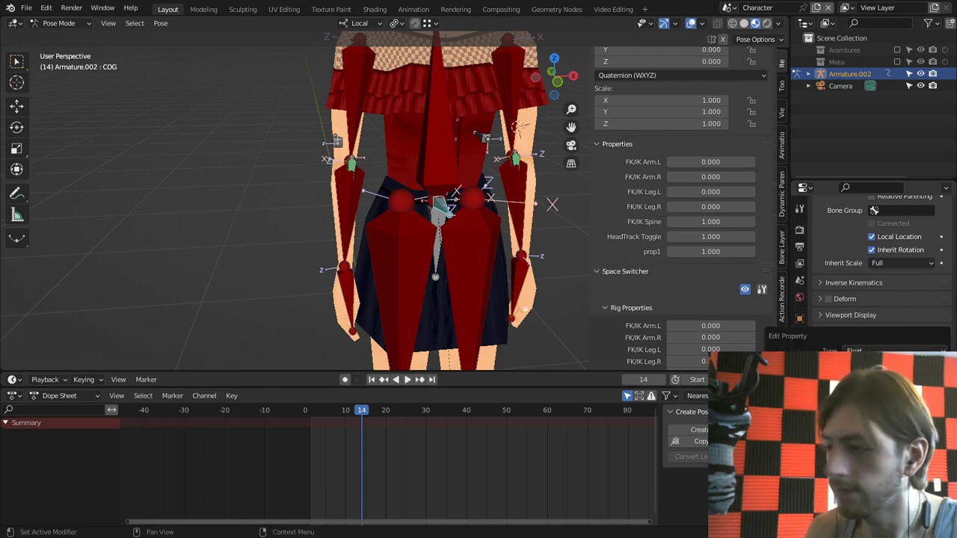
{"action": "key", "text": "Return"}
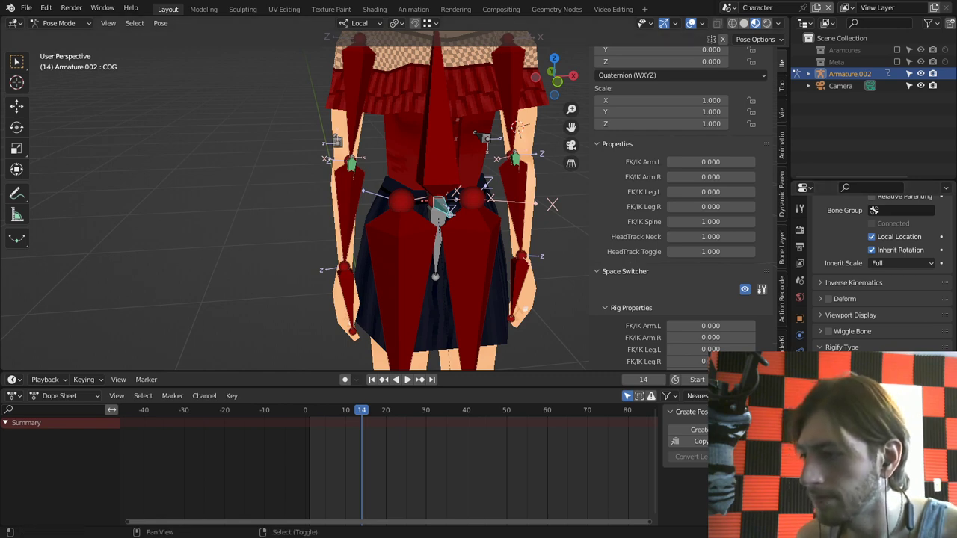
Step: Rename the COG bone's HeadTrack Toggle property as HeadTrack
{"action": "middle_click_drag", "start_coordinate": [456, 150], "coordinate": [490, 304], "text": "shift"}
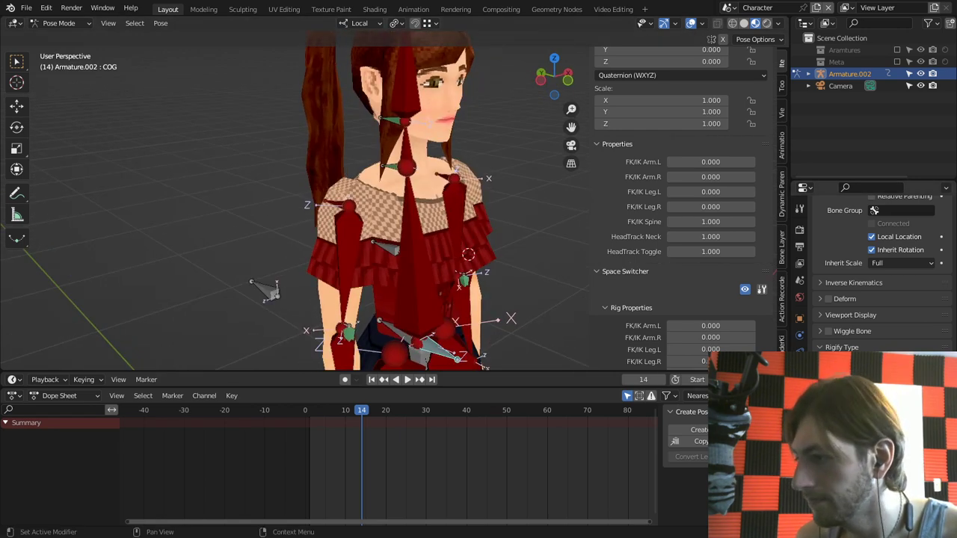
{"action": "right_click", "coordinate": [897, 441]}
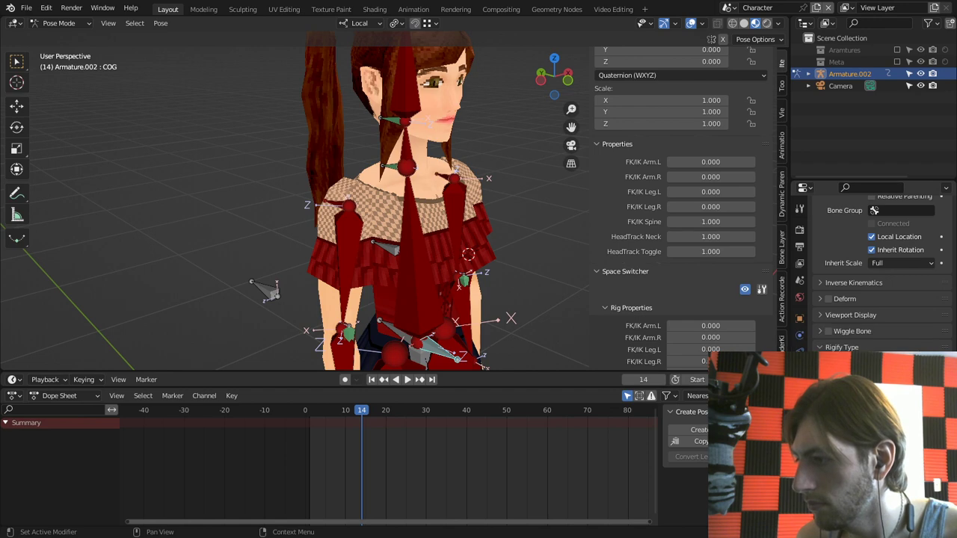
{"action": "left_click", "coordinate": [926, 449]}
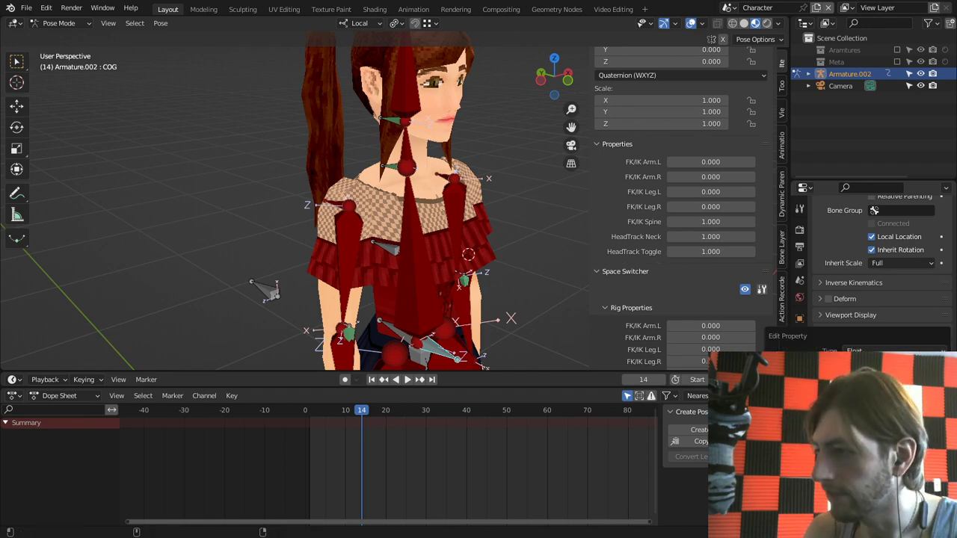
{"action": "key", "text": "Return"}
{"action": "key", "text": "Return"}
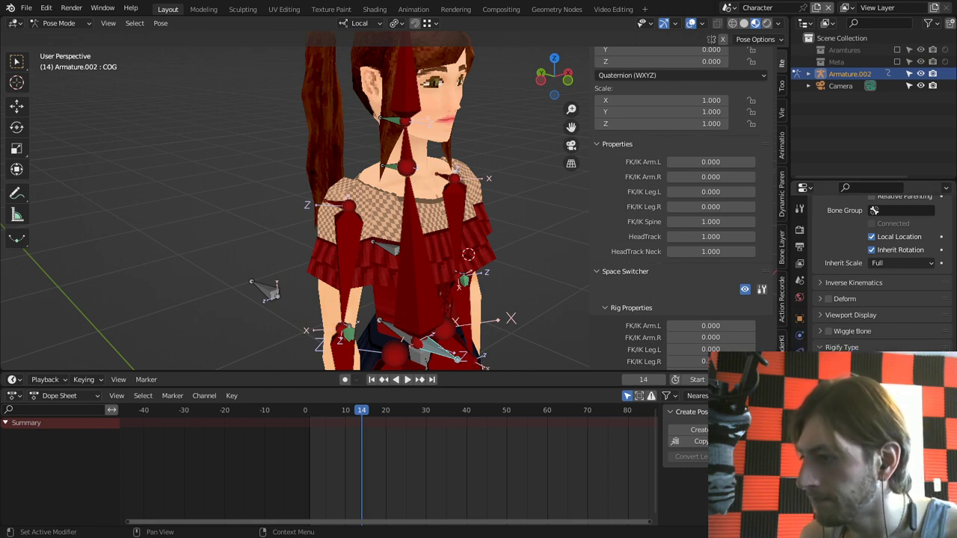
Step: Paste the HeadTrack driver onto the influence of IK-Neck.001's Damped Track constraint
{"action": "right_click", "coordinate": [391, 120]}
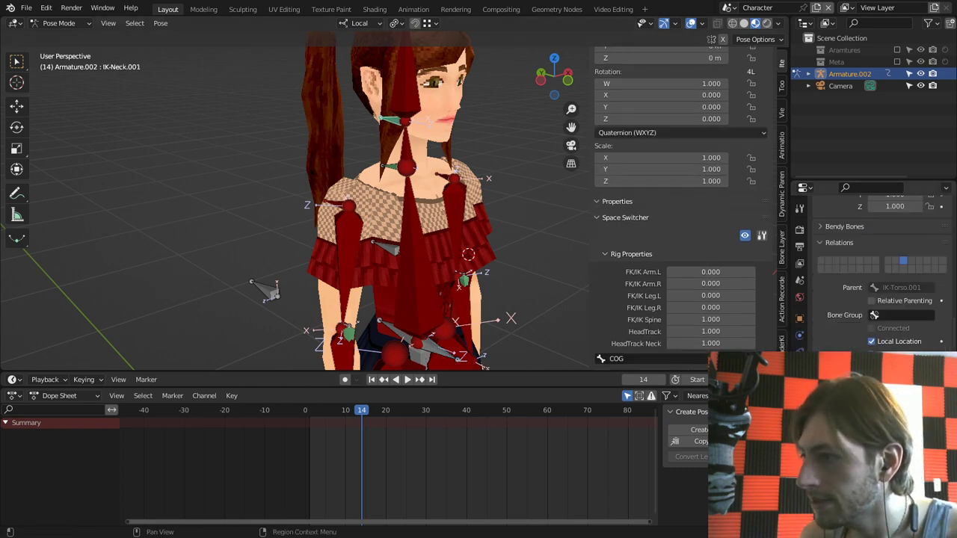
{"action": "left_click", "coordinate": [799, 335]}
{"action": "right_click", "coordinate": [860, 327]}
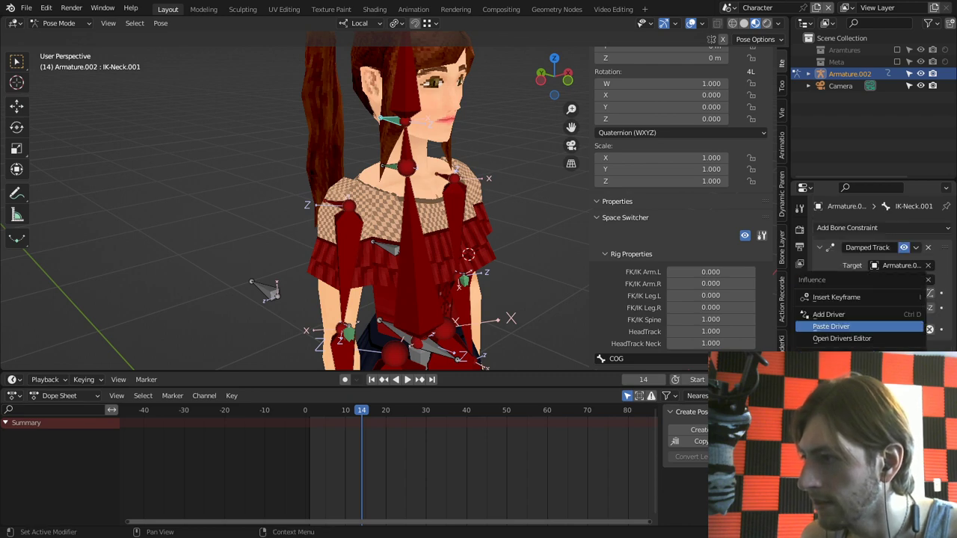
{"action": "left_click", "coordinate": [832, 327]}
Step: Paste the HeadTrack driver onto the influence of IK-Torso.001's Damped Track constraint
{"action": "right_click", "coordinate": [394, 166]}
{"action": "right_click", "coordinate": [392, 166]}
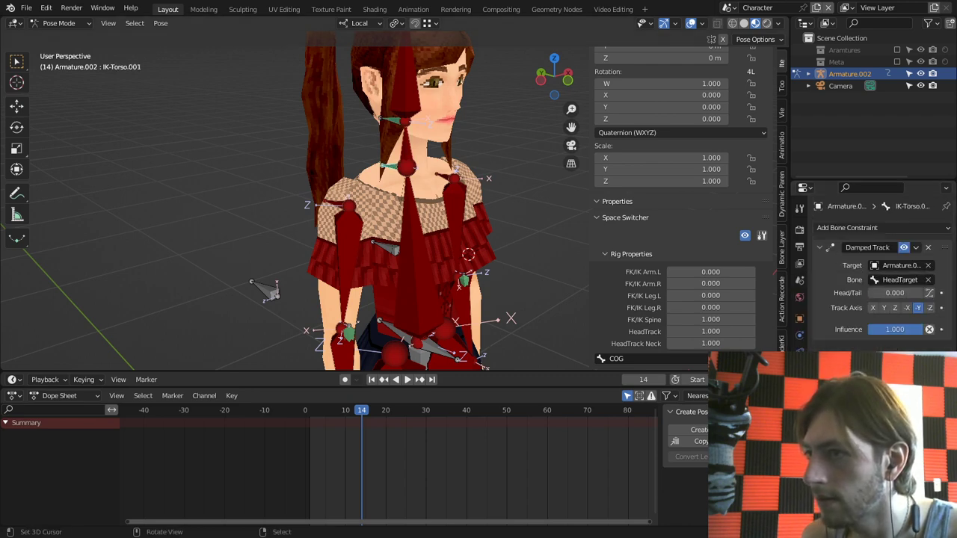
{"action": "right_click", "coordinate": [860, 330]}
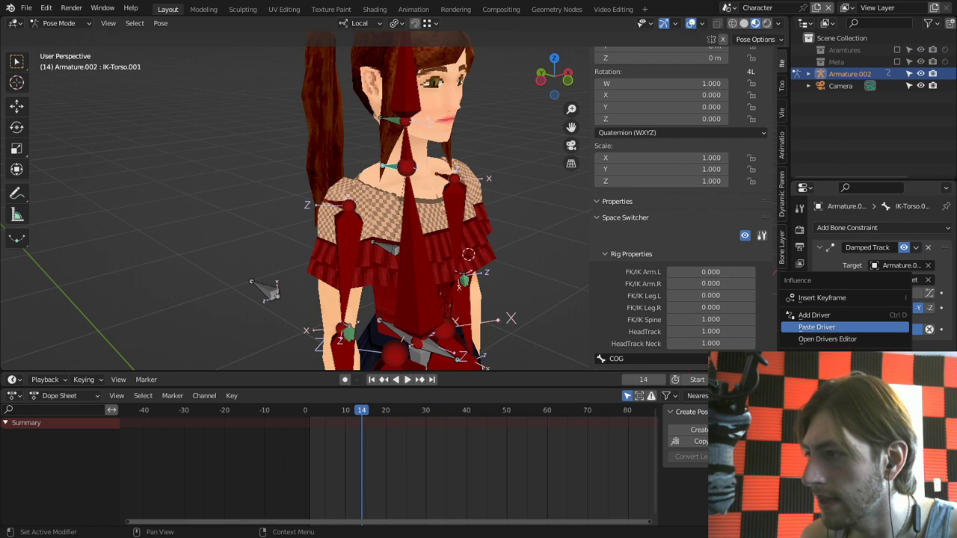
{"action": "left_click", "coordinate": [822, 327]}
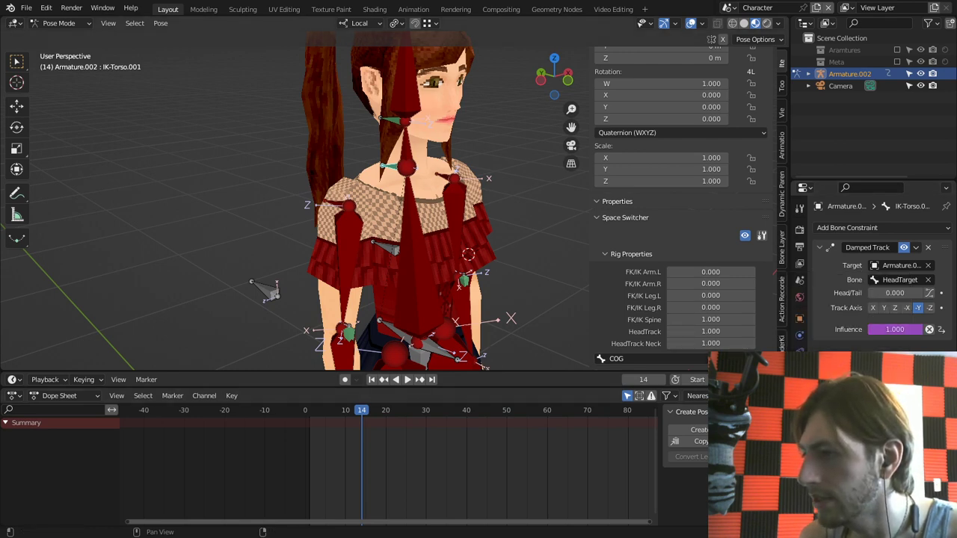
Step: Copy HeadTrack Neck as a new driver and change IK-Torso.001's influence driver type to Scripted Expression
{"action": "right_click", "coordinate": [703, 344]}
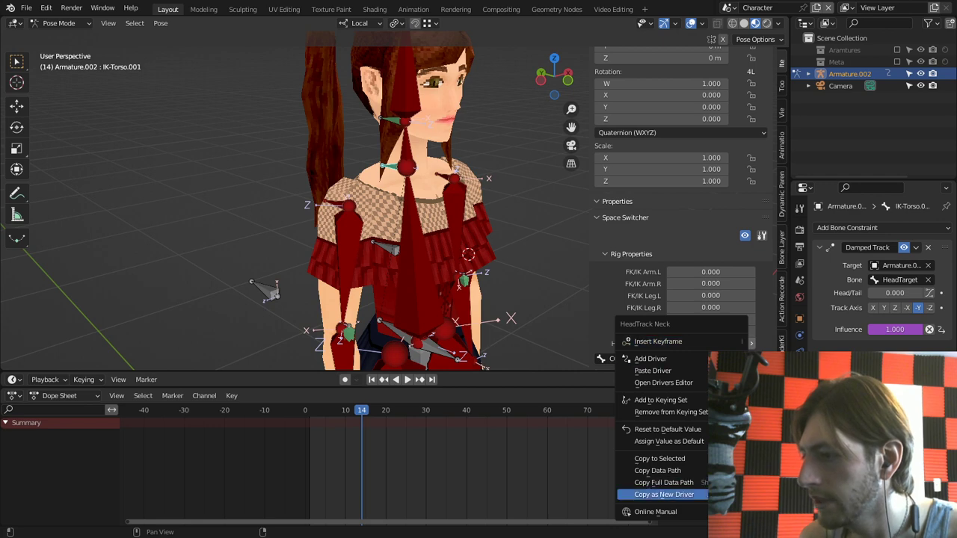
{"action": "left_click", "coordinate": [664, 494]}
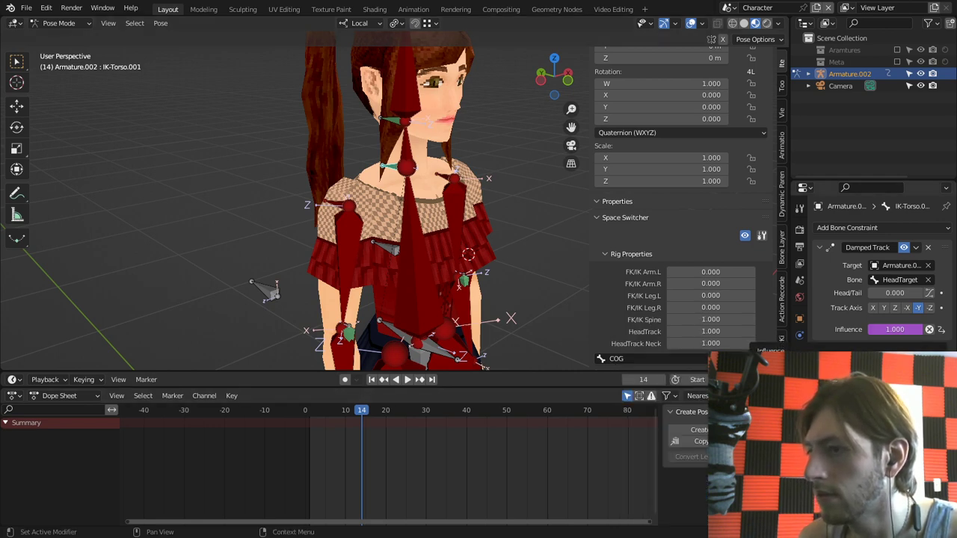
{"action": "right_click", "coordinate": [883, 328]}
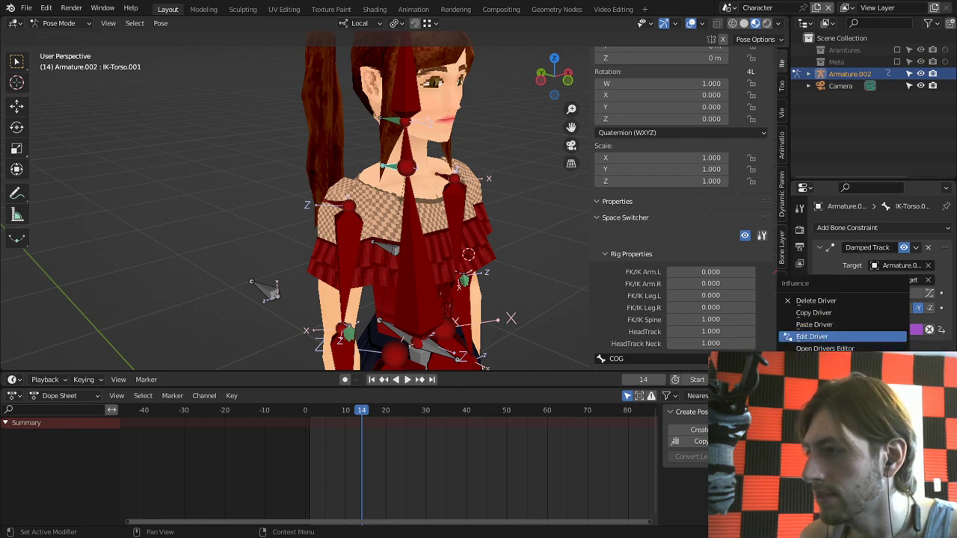
{"action": "left_click", "coordinate": [883, 337]}
{"action": "left_click", "coordinate": [867, 332]}
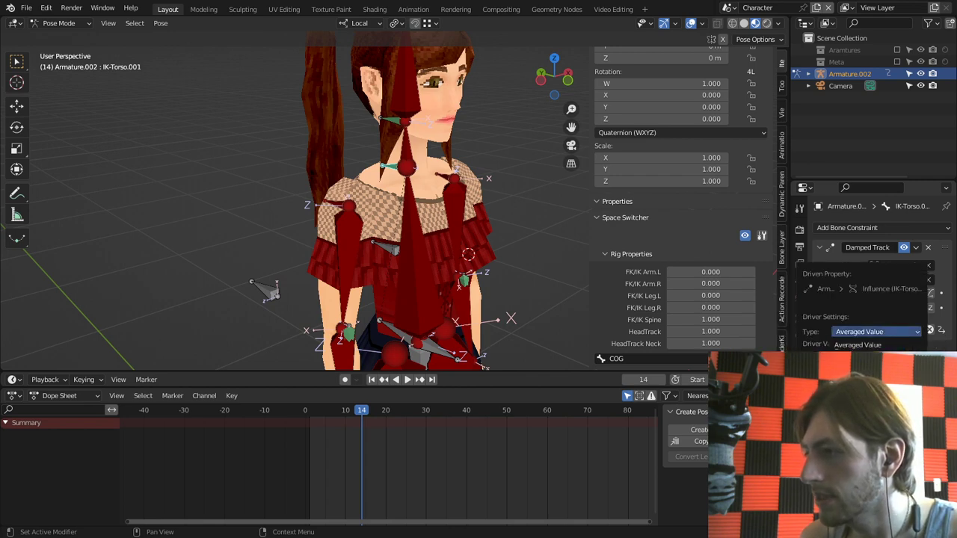
{"action": "left_click", "coordinate": [868, 370]}
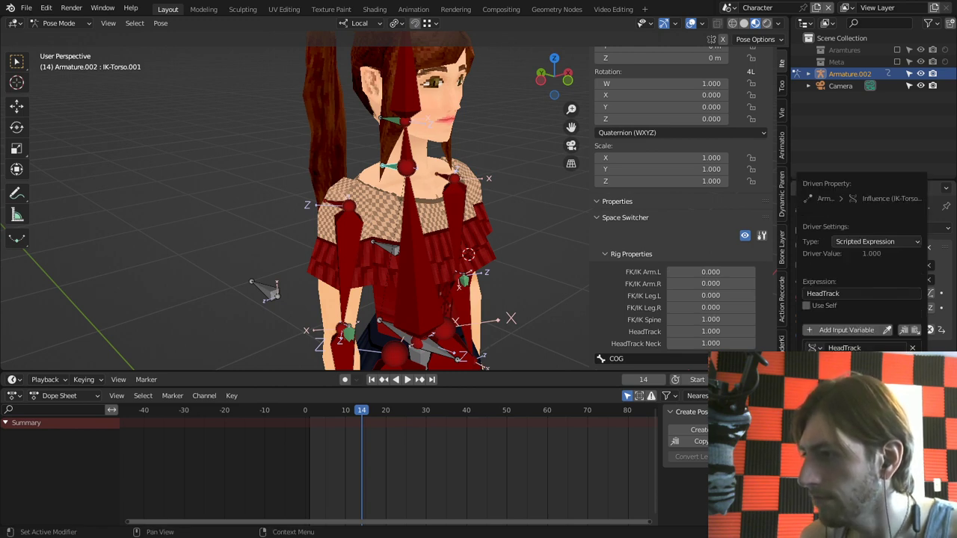
Step: Set the driver expression of IK-Torso.001's Damped Track influence to HeadTrack * HeadTrack_Neck
{"action": "left_click", "coordinate": [852, 294]}
{"action": "key", "text": "End"}
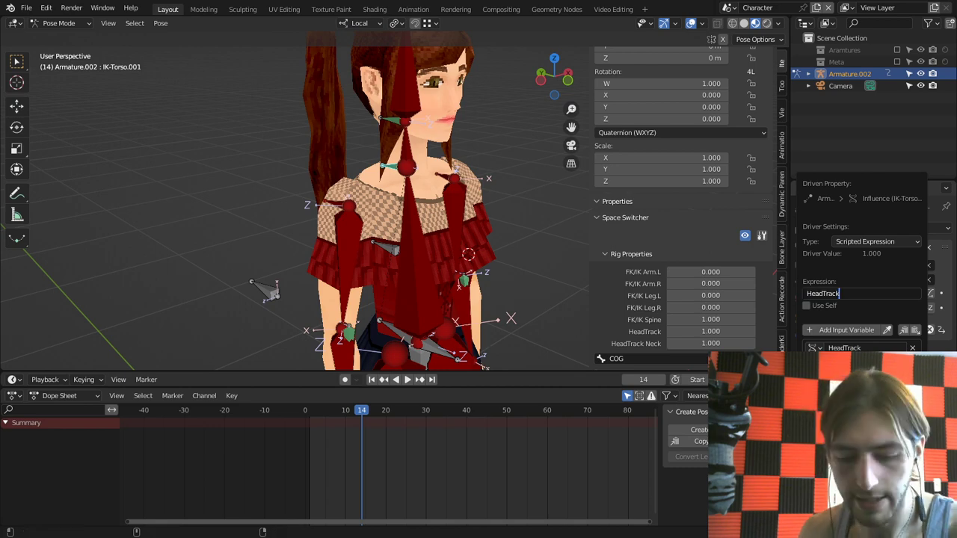
{"action": "type", "text": "*"}
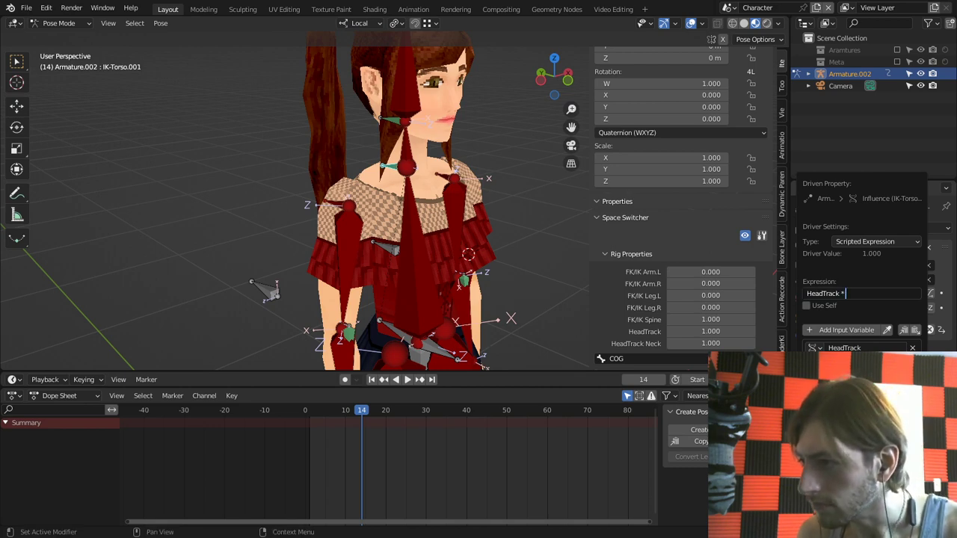
{"action": "type", "text": " HeadTrack_Neck"}
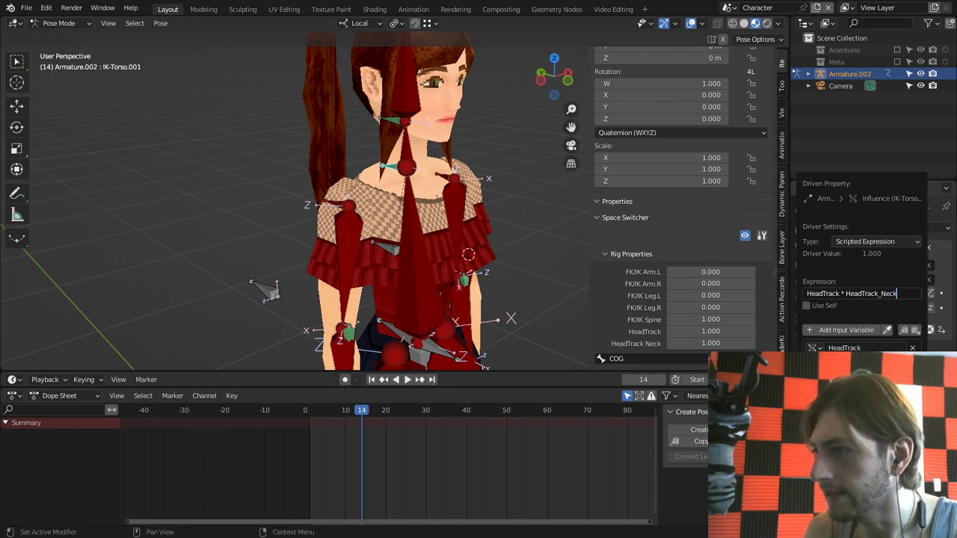
{"action": "key", "text": "Return"}
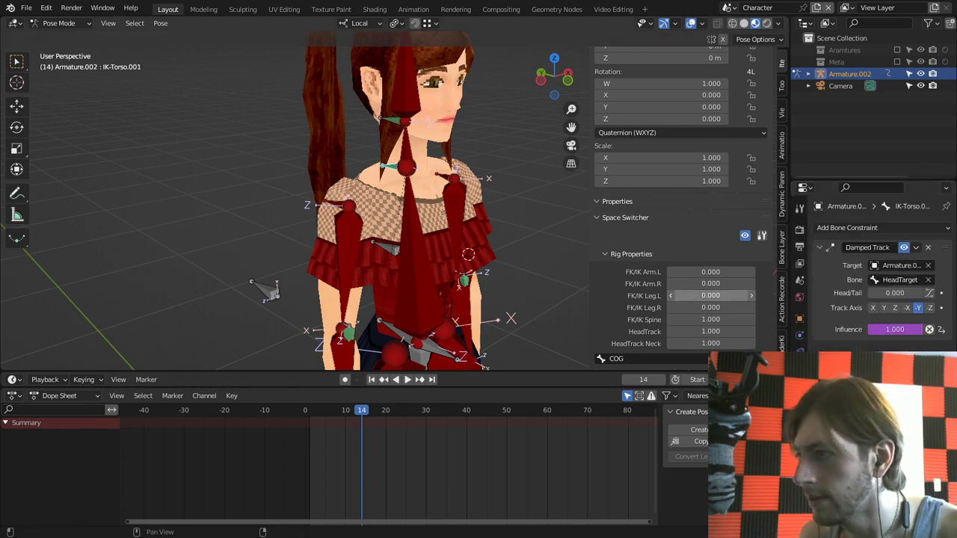
Step: Lower HeadTrack Neck to about 0.403 and move the HeadTarget bone about 0.94 m along X to test the tracking
{"action": "left_click_drag", "start_coordinate": [711, 344], "coordinate": [575, 344]}
{"action": "scroll", "coordinate": [542, 217], "scroll_direction": "down", "scroll_amount": 5}
{"action": "left_click", "coordinate": [536, 209]}
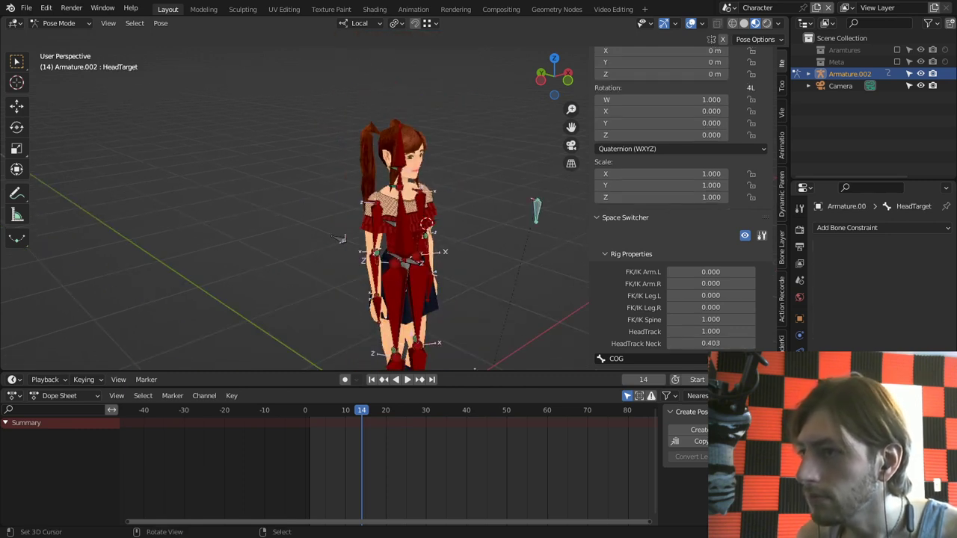
{"action": "middle_click_drag", "start_coordinate": [537, 209], "coordinate": [478, 208]}
{"action": "key", "text": "g"}
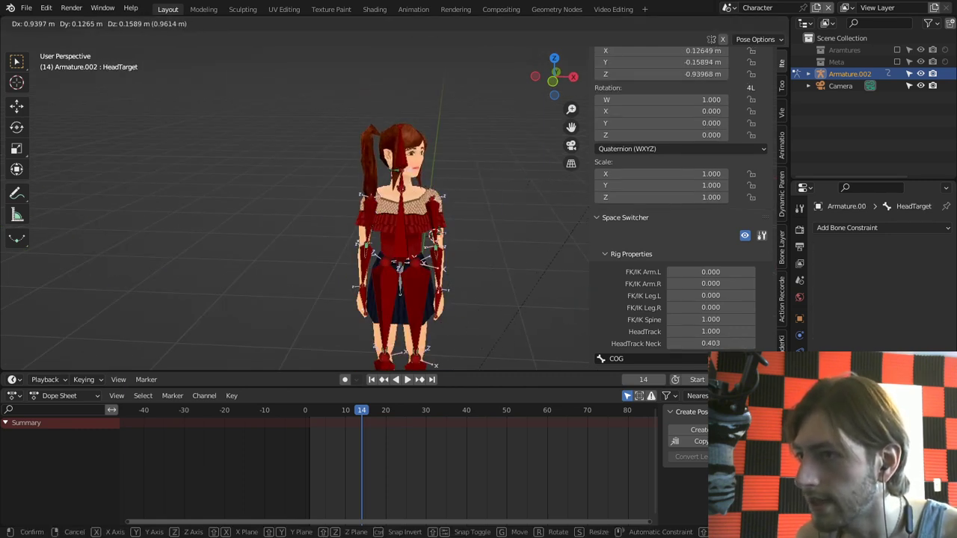
{"action": "key", "text": "Return"}
Step: Raise HeadTrack Neck to about 0.603 and check the neck and head turn from the front and back
{"action": "scroll", "coordinate": [389, 210], "scroll_direction": "up", "scroll_amount": 3}
{"action": "middle_click_drag", "start_coordinate": [389, 209], "coordinate": [520, 198]}
{"action": "middle_click_drag", "start_coordinate": [576, 225], "coordinate": [598, 224]}
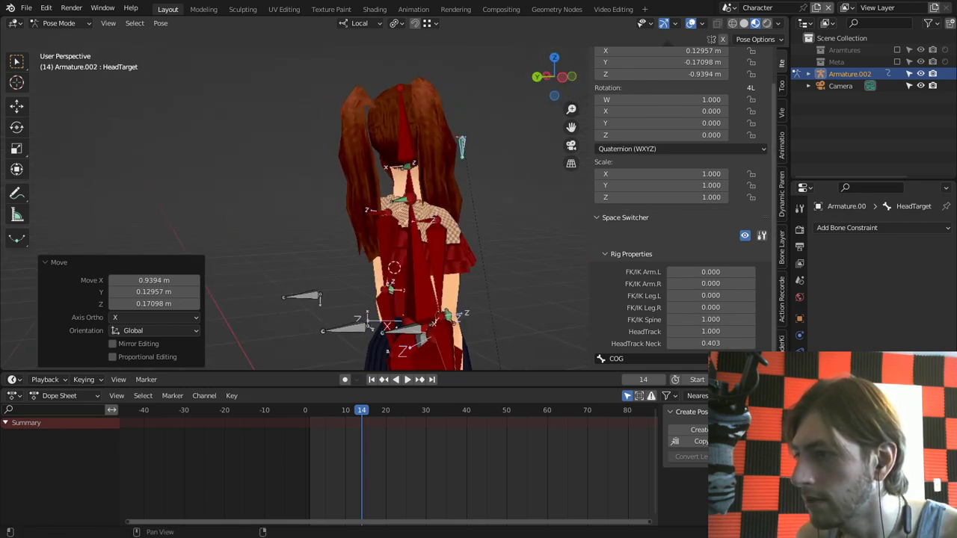
{"action": "left_click_drag", "start_coordinate": [710, 343], "coordinate": [730, 343]}
{"action": "middle_click_drag", "start_coordinate": [539, 239], "coordinate": [377, 194]}
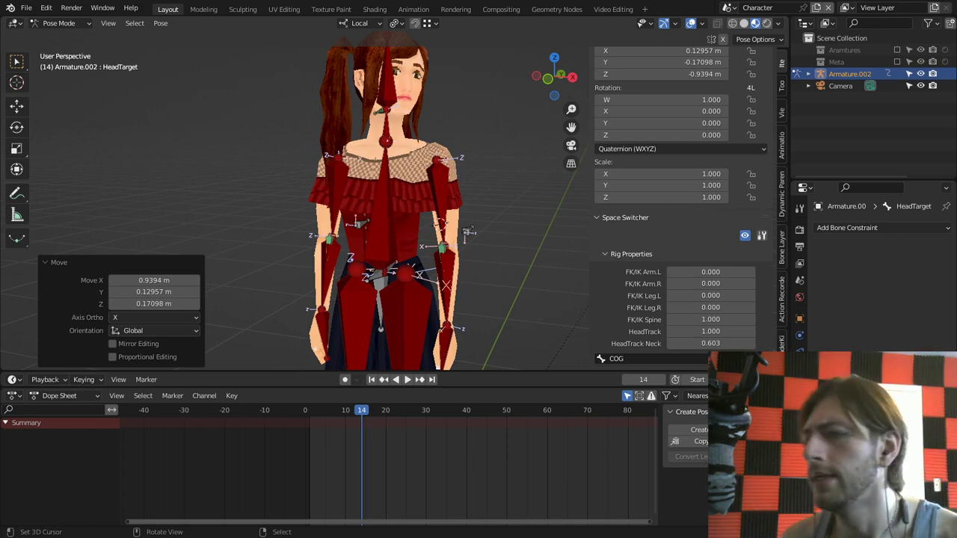
{"action": "middle_click_drag", "start_coordinate": [376, 195], "coordinate": [276, 196]}
{"action": "middle_click_drag", "start_coordinate": [524, 225], "coordinate": [610, 225]}
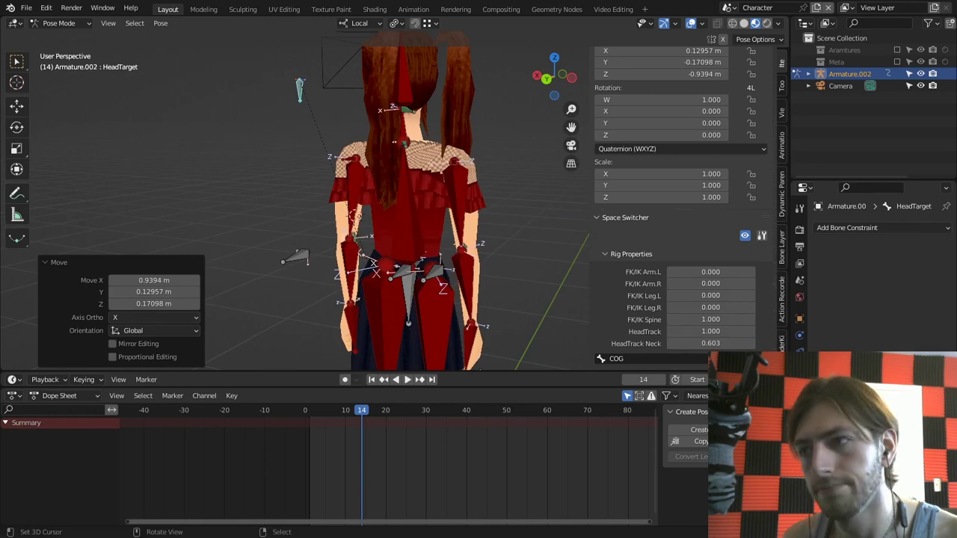
Step: Add a Damped Track constraint to IK-Torso.002 targeting HeadTarget, with track axis -Y and Head/Tail 1.000
{"action": "right_click", "coordinate": [401, 273]}
{"action": "middle_click_drag", "start_coordinate": [401, 273], "coordinate": [418, 273]}
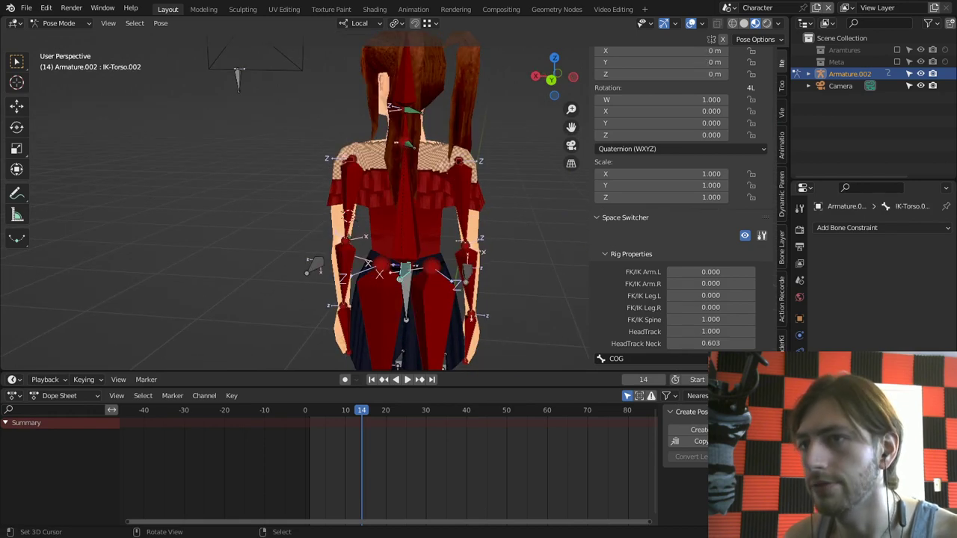
{"action": "right_click", "coordinate": [239, 80]}
{"action": "middle_click_drag", "start_coordinate": [238, 80], "coordinate": [265, 82]}
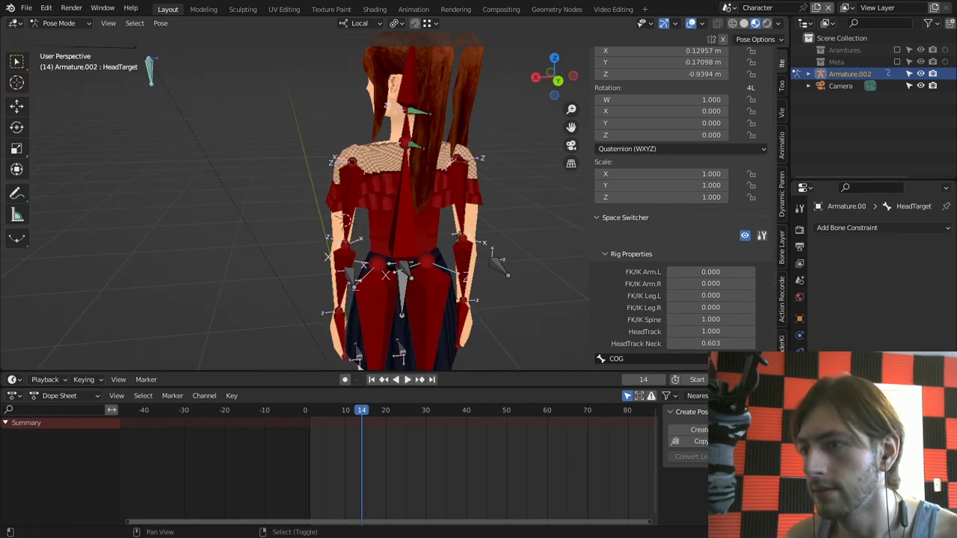
{"action": "left_click", "coordinate": [403, 271], "text": "shift"}
{"action": "key", "text": "shift+ctrl+c"}
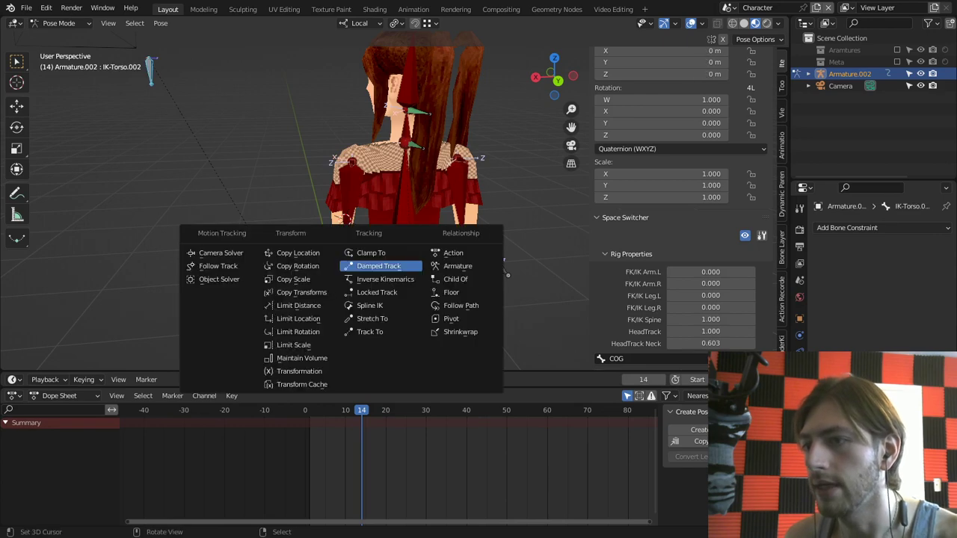
{"action": "left_click", "coordinate": [384, 249]}
{"action": "left_click", "coordinate": [918, 308]}
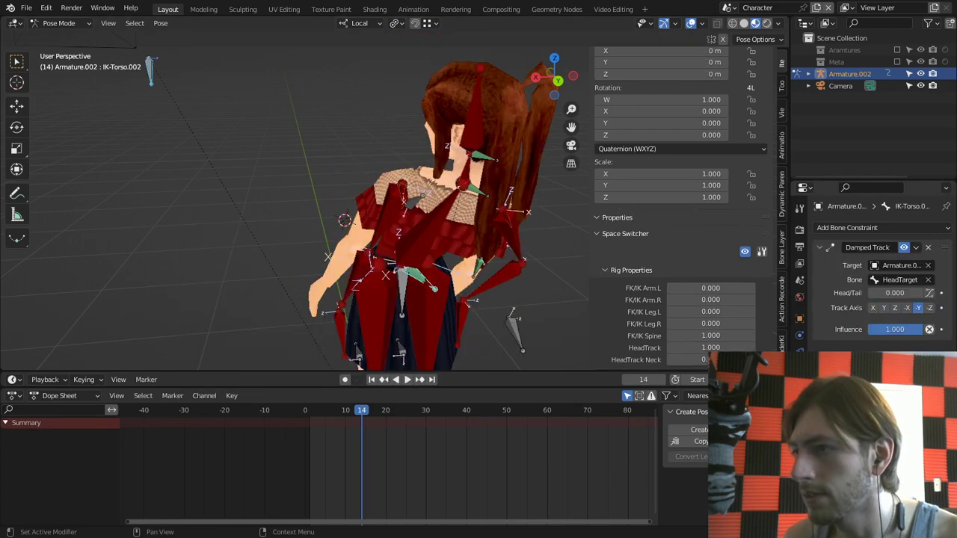
{"action": "middle_click_drag", "start_coordinate": [336, 303], "coordinate": [359, 288]}
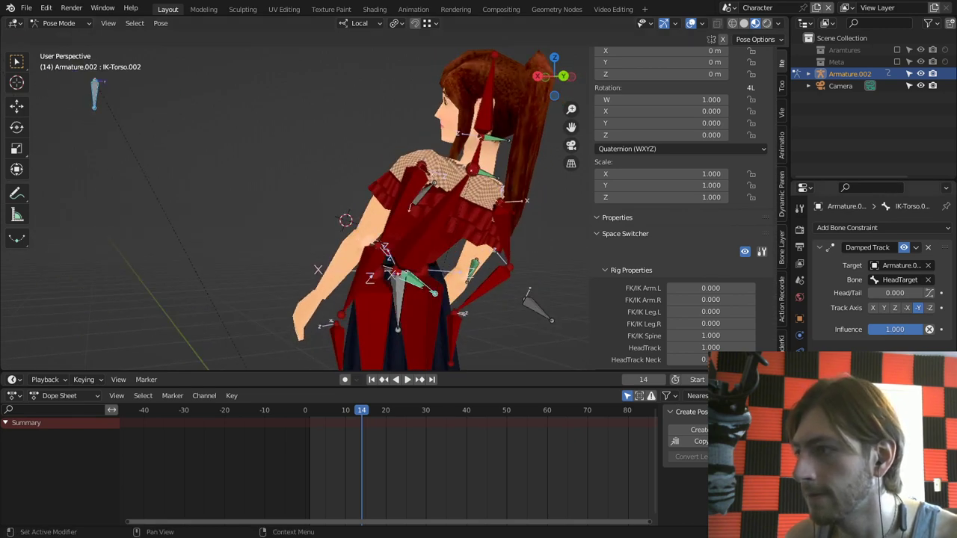
{"action": "left_click_drag", "start_coordinate": [884, 293], "coordinate": [939, 293]}
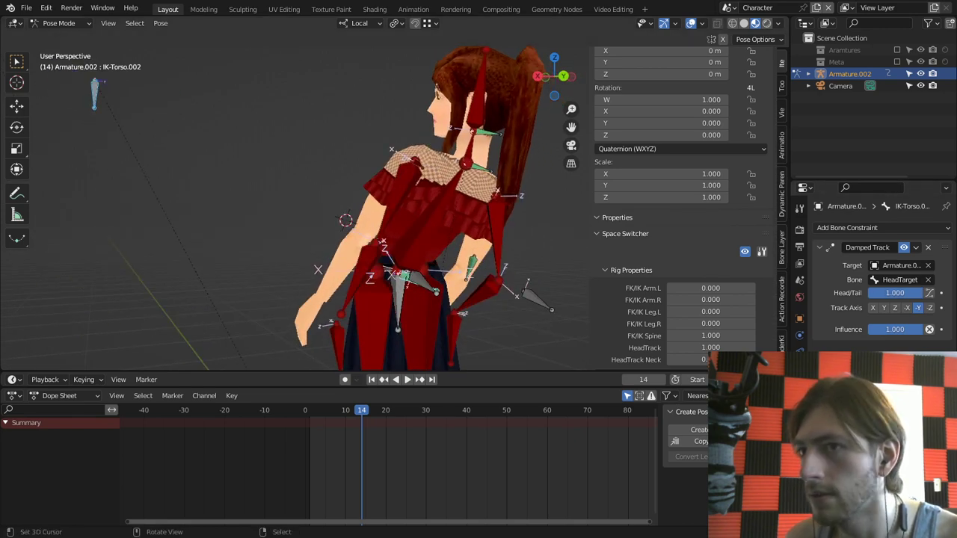
Step: Lower the tail of the HeadTarget bone about 0.41 m along Z in Edit Mode, and return to Pose Mode
{"action": "key", "text": "Tab"}
{"action": "middle_click_drag", "start_coordinate": [247, 187], "coordinate": [311, 187]}
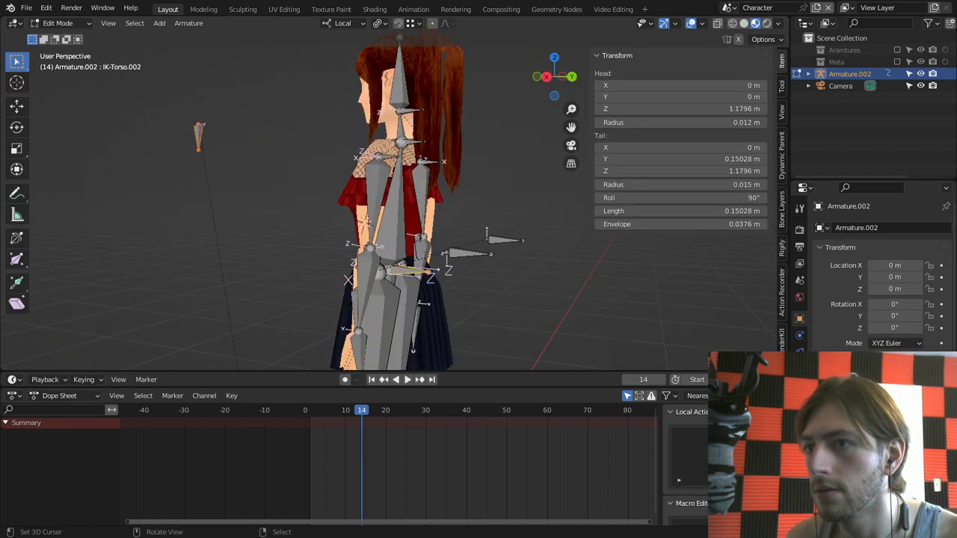
{"action": "right_click", "coordinate": [198, 149]}
{"action": "key", "text": "g"}
{"action": "key", "text": "z"}
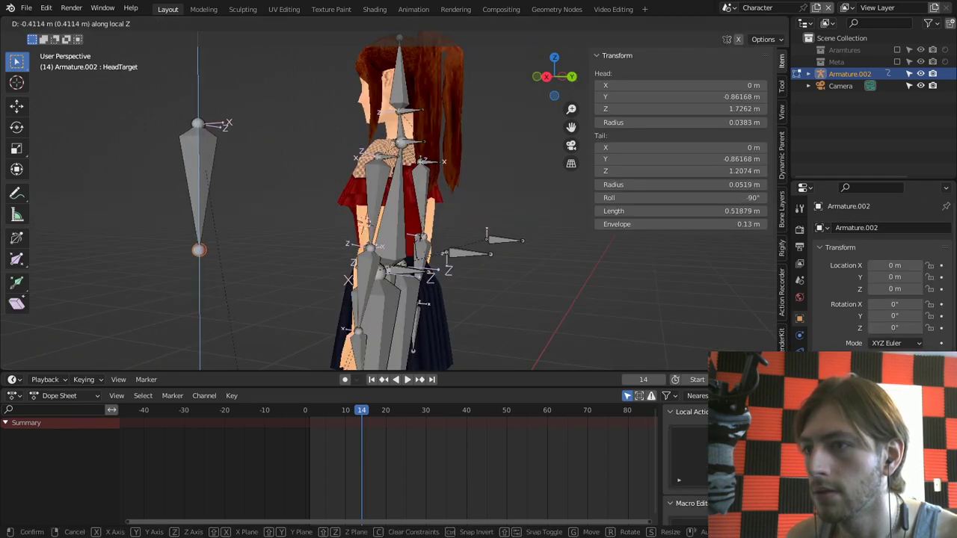
{"action": "left_click", "coordinate": [199, 247]}
{"action": "key", "text": "Tab"}
Step: Examine how the torso follows HeadTarget from behind and from the side, with IK-Torso.002 selected
{"action": "scroll", "coordinate": [217, 224], "scroll_direction": "down", "scroll_amount": 2}
{"action": "middle_click_drag", "start_coordinate": [217, 224], "coordinate": [191, 228]}
{"action": "scroll", "coordinate": [251, 226], "scroll_direction": "up", "scroll_amount": 2}
{"action": "middle_click_drag", "start_coordinate": [463, 224], "coordinate": [479, 224]}
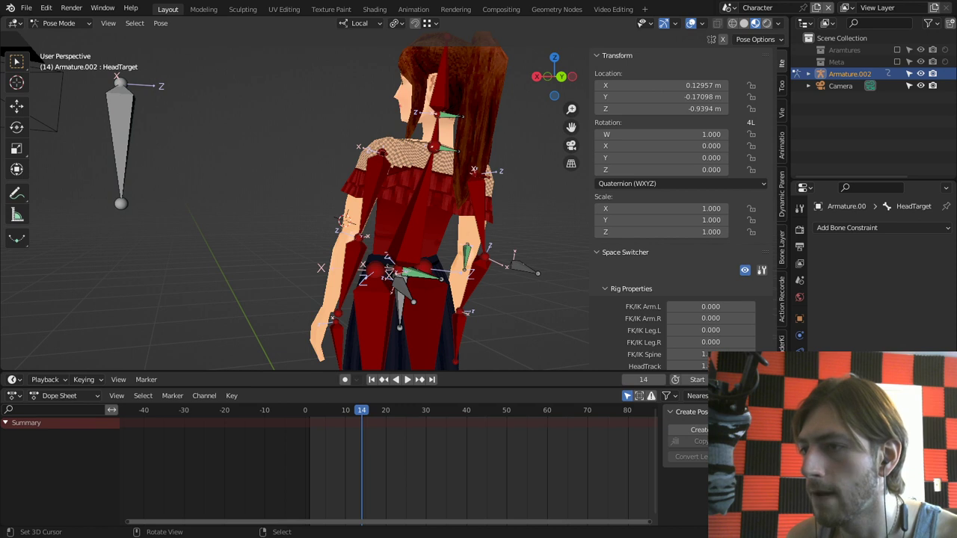
{"action": "right_click", "coordinate": [405, 289]}
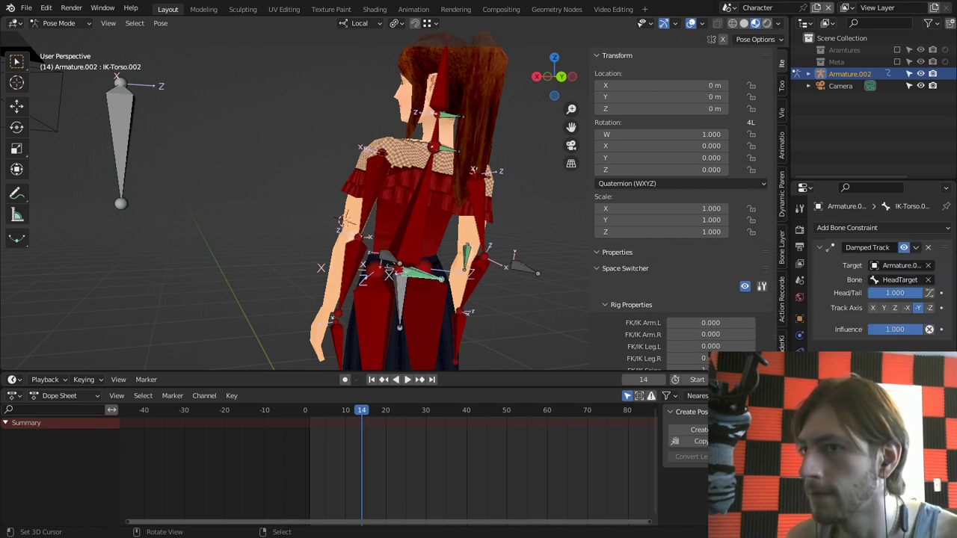
{"action": "middle_click_drag", "start_coordinate": [463, 217], "coordinate": [292, 226]}
{"action": "scroll", "coordinate": [374, 209], "scroll_direction": "down", "scroll_amount": 4}
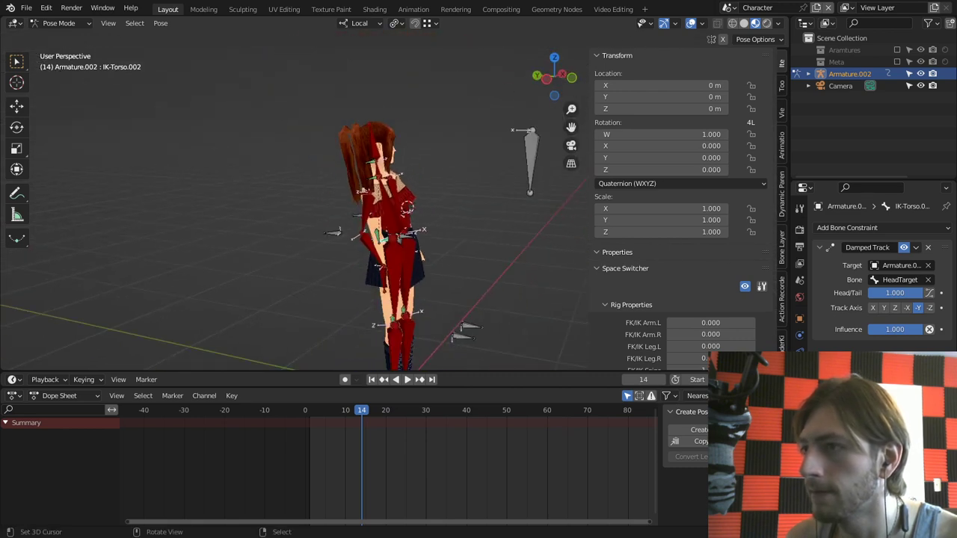
Step: Lower HeadTarget's tail to about Z 0.28 m in Edit Mode, and return to Pose Mode to see the effect
{"action": "key", "text": "Tab"}
{"action": "middle_click_drag", "start_coordinate": [389, 213], "coordinate": [428, 202]}
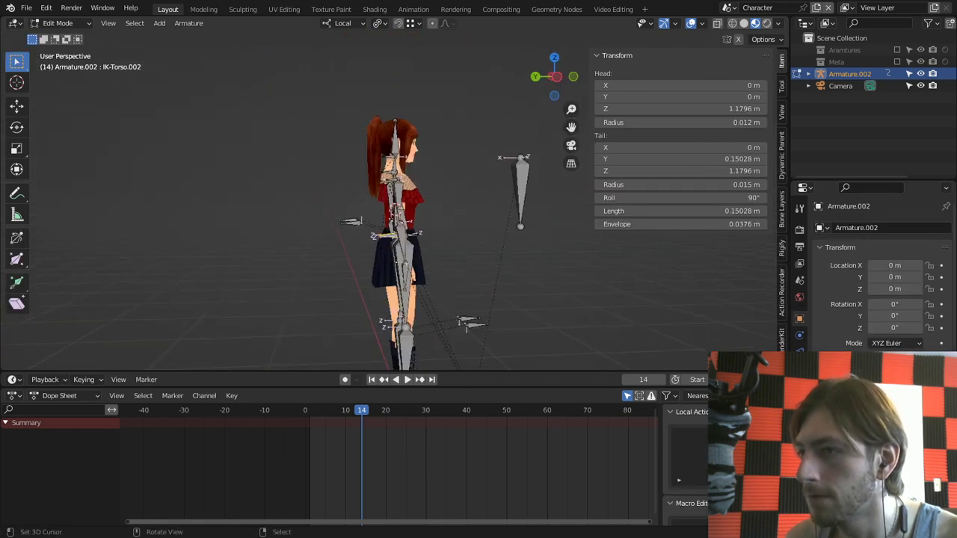
{"action": "scroll", "coordinate": [404, 210], "scroll_direction": "up", "scroll_amount": 3}
{"action": "left_click", "coordinate": [609, 243]}
{"action": "key", "text": "g"}
{"action": "key", "text": "z"}
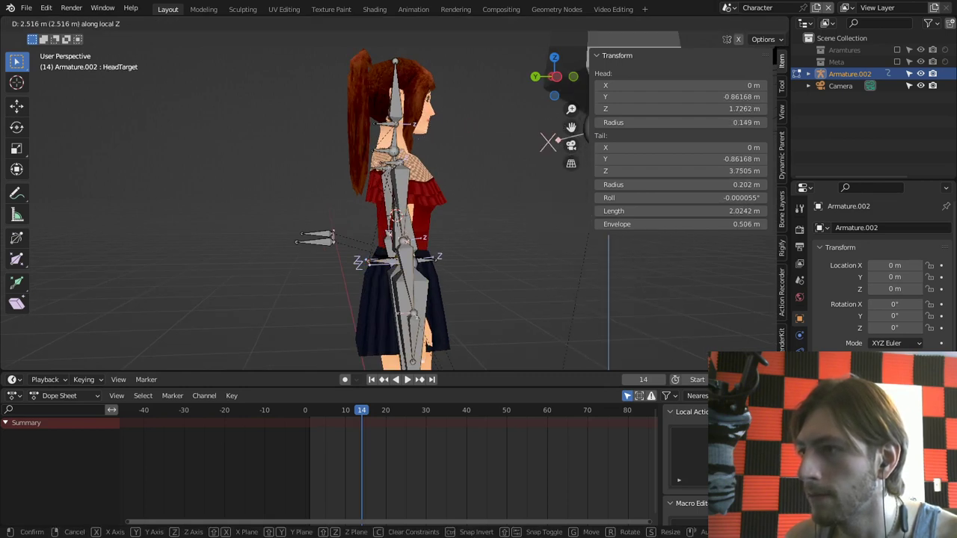
{"action": "key", "text": "Escape"}
{"action": "scroll", "coordinate": [394, 206], "scroll_direction": "down", "scroll_amount": 2}
{"action": "key", "text": "g"}
{"action": "key", "text": "z"}
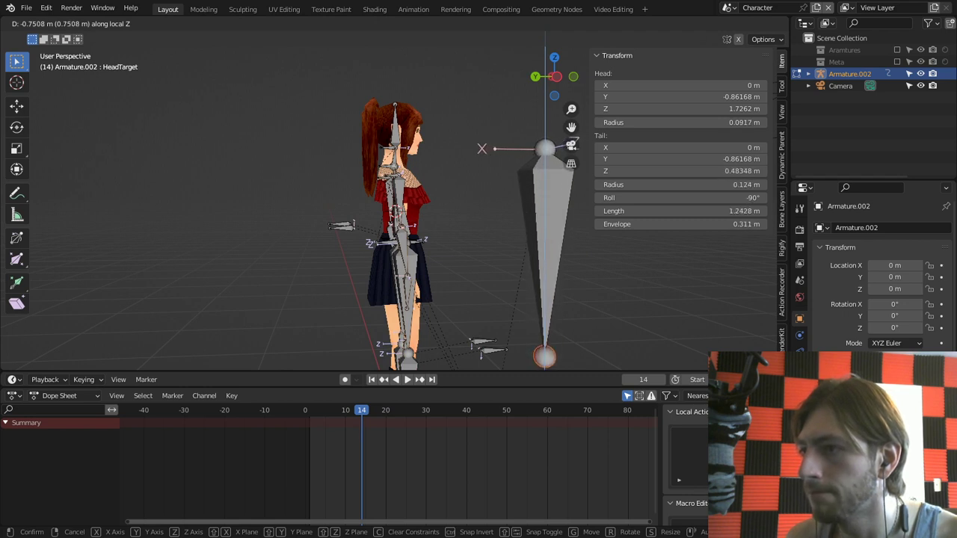
{"action": "key", "text": "Return"}
{"action": "scroll", "coordinate": [395, 206], "scroll_direction": "down", "scroll_amount": 3}
{"action": "key", "text": "ctrl+Tab"}
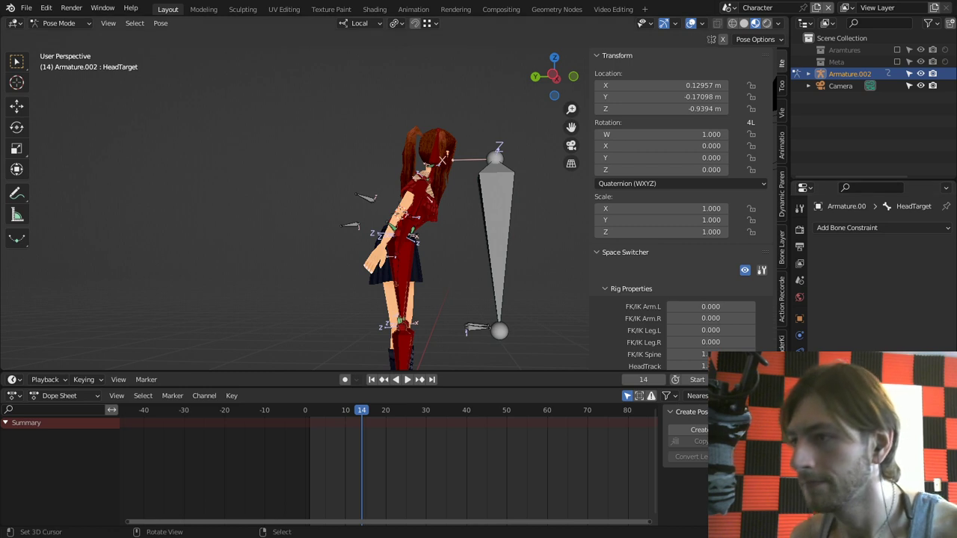
Step: Add two new custom properties to the COG bone and open one of them for editing
{"action": "scroll", "coordinate": [710, 331], "scroll_direction": "down", "scroll_amount": 2}
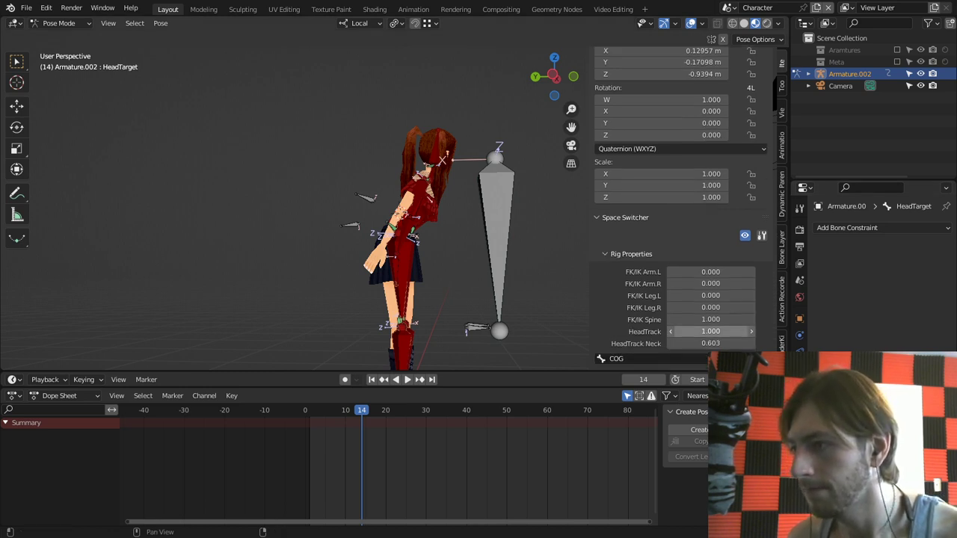
{"action": "scroll", "coordinate": [449, 217], "scroll_direction": "up", "scroll_amount": 3}
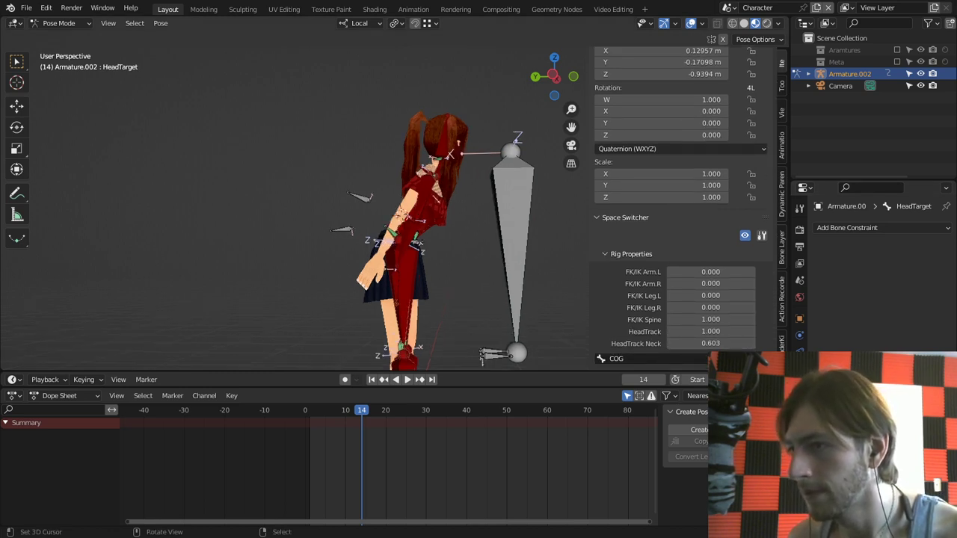
{"action": "middle_click_drag", "start_coordinate": [449, 217], "coordinate": [432, 227]}
{"action": "right_click", "coordinate": [422, 263]}
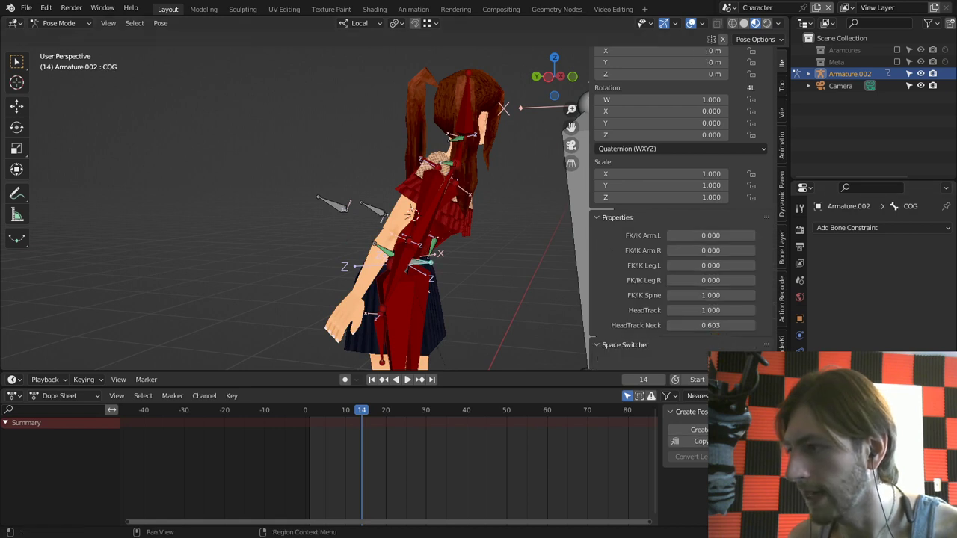
{"action": "left_click", "coordinate": [800, 386]}
{"action": "scroll", "coordinate": [874, 211], "scroll_direction": "down", "scroll_amount": 5}
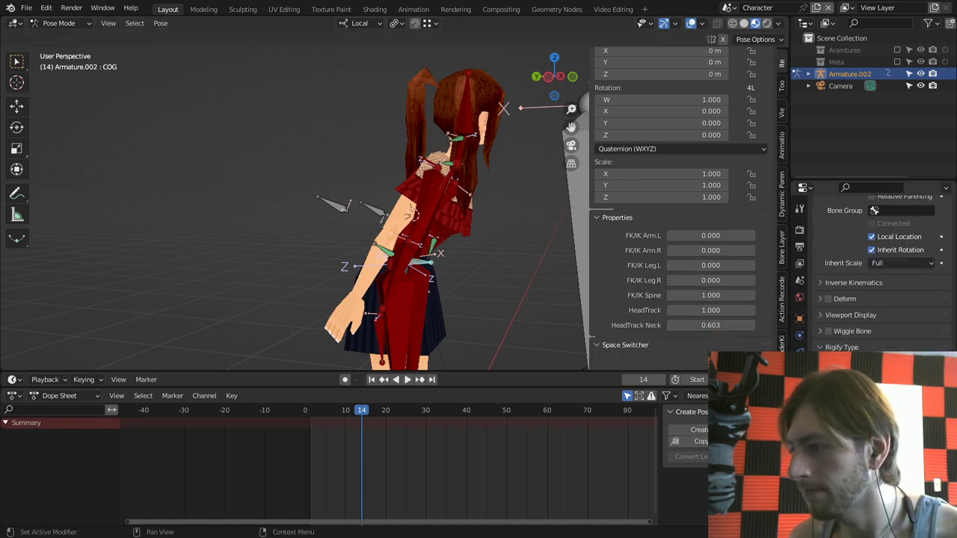
{"action": "scroll", "coordinate": [875, 210], "scroll_direction": "down", "scroll_amount": 2}
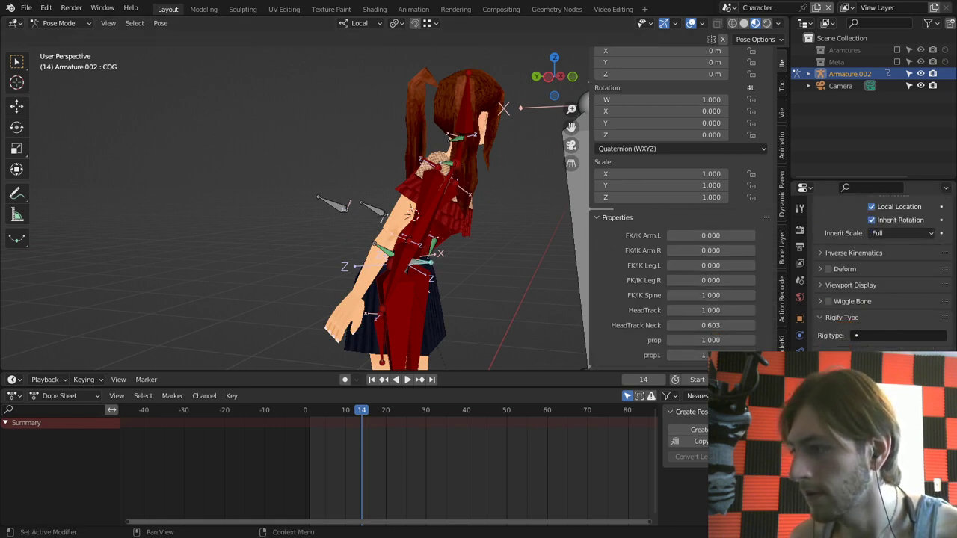
{"action": "left_click", "coordinate": [929, 490]}
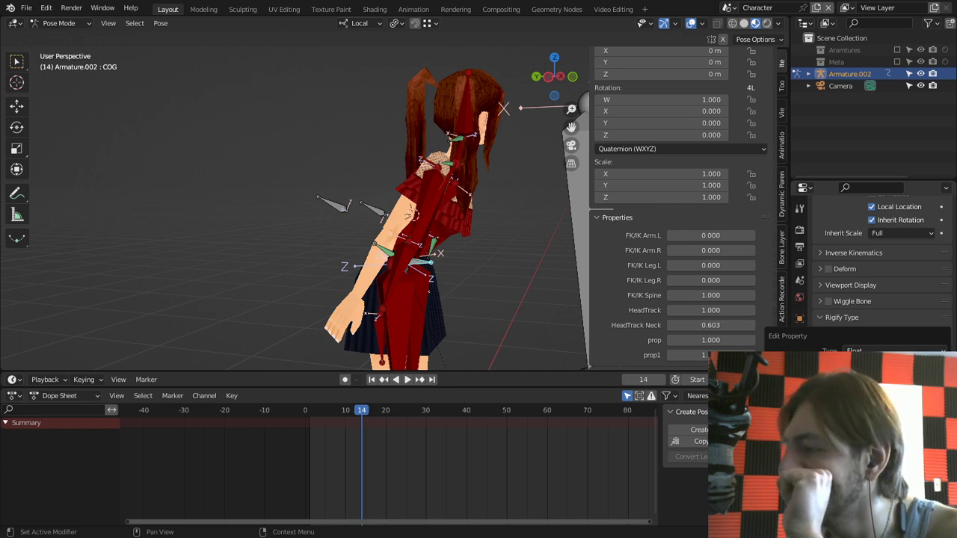
Step: Raise the tail of the HeadTarget bone about 0.91 m along Z in Edit Mode
{"action": "scroll", "coordinate": [479, 210], "scroll_direction": "down", "scroll_amount": 3}
{"action": "right_click", "coordinate": [520, 217]}
{"action": "key", "text": "Tab"}
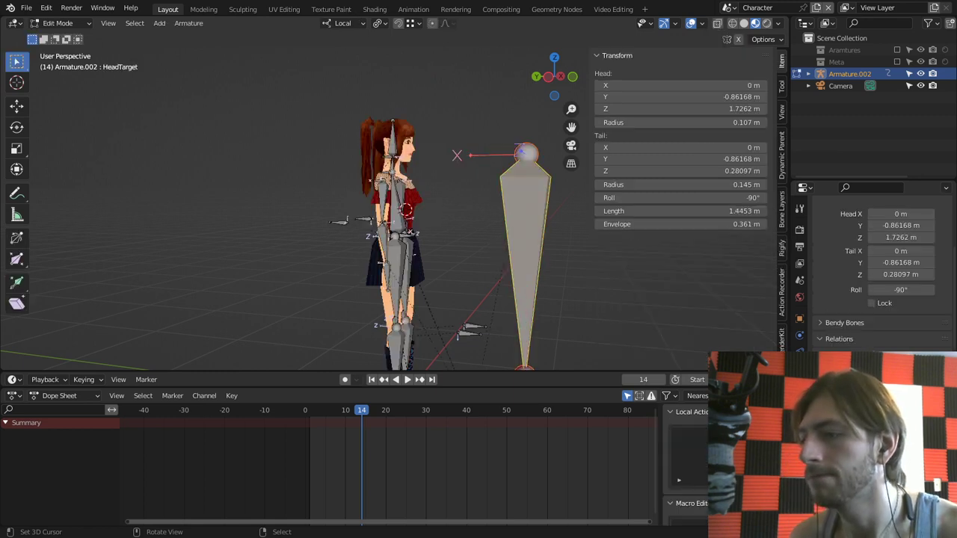
{"action": "scroll", "coordinate": [482, 299], "scroll_direction": "down", "scroll_amount": 2}
{"action": "right_click", "coordinate": [483, 323]}
{"action": "key", "text": "g"}
{"action": "key", "text": "z"}
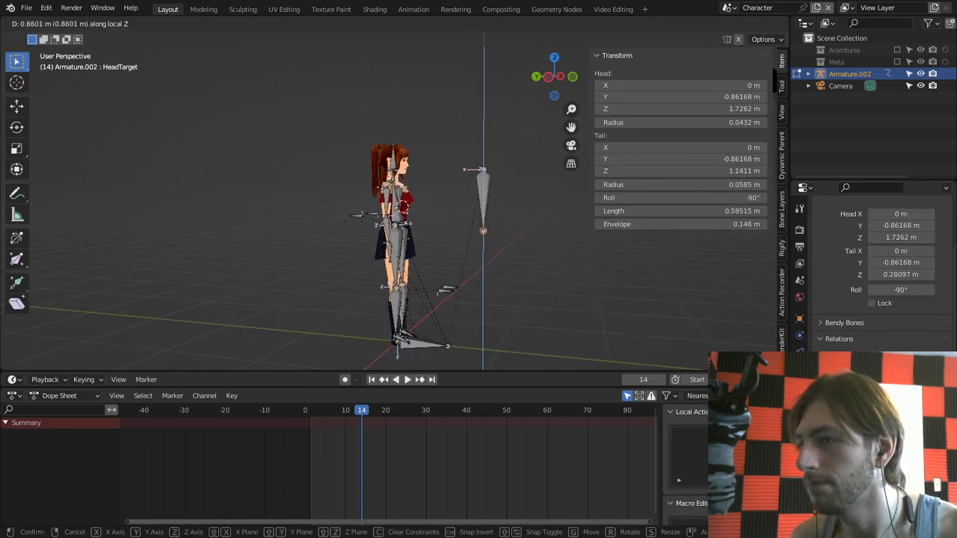
{"action": "key", "text": "Return"}
{"action": "scroll", "coordinate": [389, 224], "scroll_direction": "up", "scroll_amount": 2}
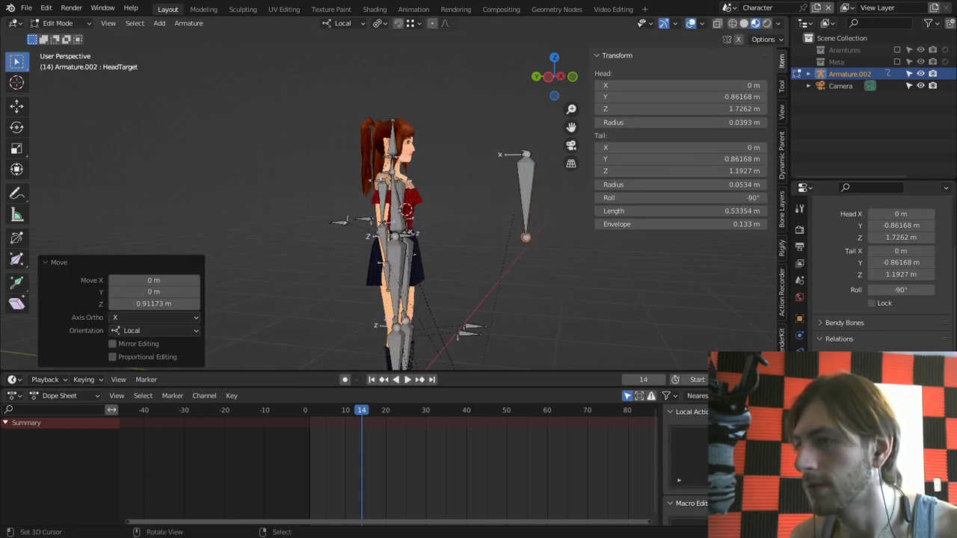
{"action": "scroll", "coordinate": [389, 202], "scroll_direction": "up", "scroll_amount": 5}
{"action": "scroll", "coordinate": [389, 202], "scroll_direction": "down", "scroll_amount": 4}
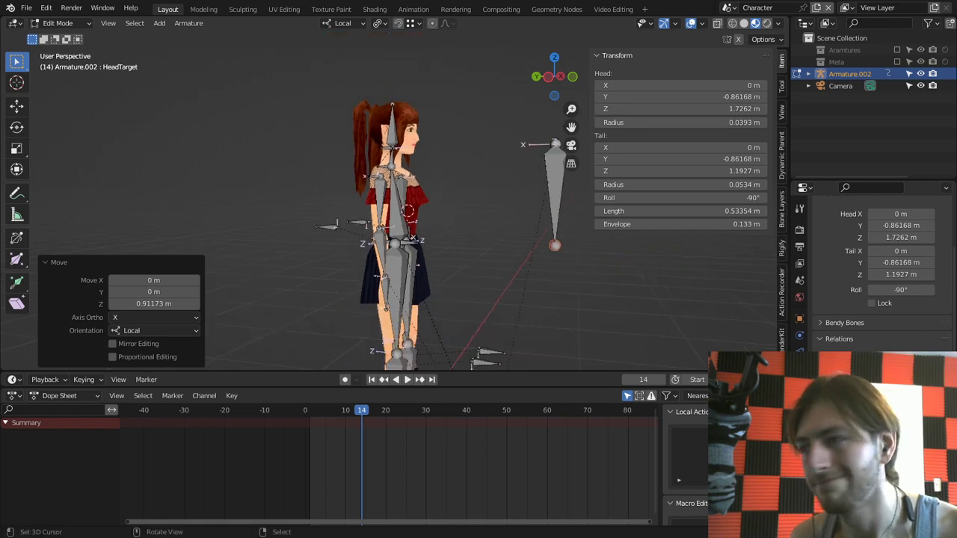
Step: Return to Pose Mode and remove the Damped Track constraint from IK-Torso.002
{"action": "key", "text": "ctrl+Tab"}
{"action": "left_click", "coordinate": [391, 230]}
{"action": "middle_click_drag", "start_coordinate": [404, 229], "coordinate": [341, 247]}
{"action": "scroll", "coordinate": [340, 247], "scroll_direction": "up", "scroll_amount": 2}
{"action": "key", "text": "ctrl+Tab"}
{"action": "right_click", "coordinate": [381, 208]}
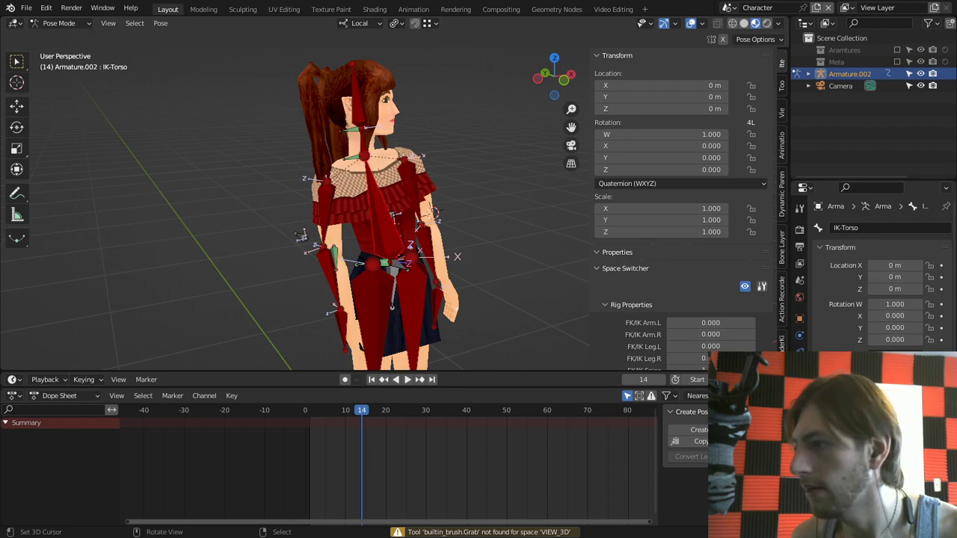
{"action": "right_click", "coordinate": [381, 208]}
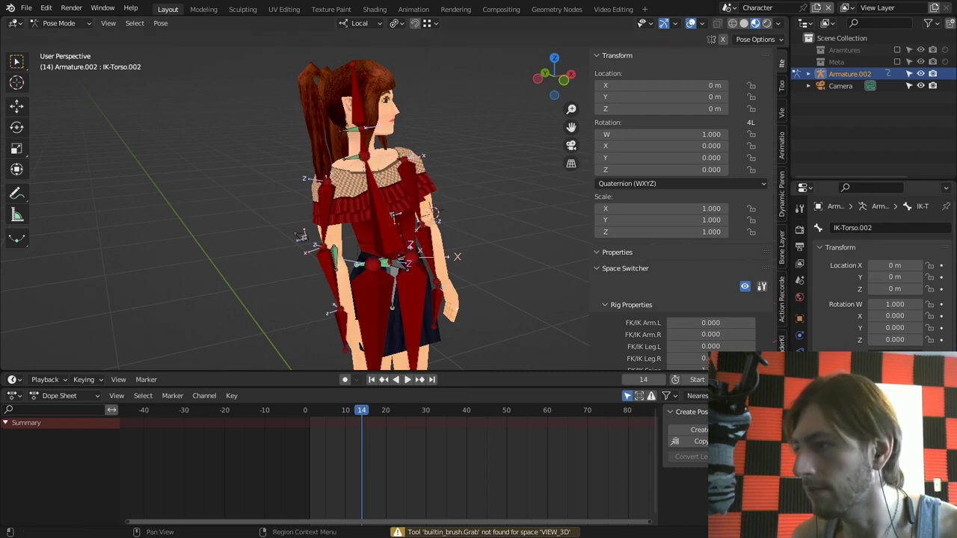
{"action": "left_click", "coordinate": [799, 404]}
{"action": "left_click", "coordinate": [928, 247]}
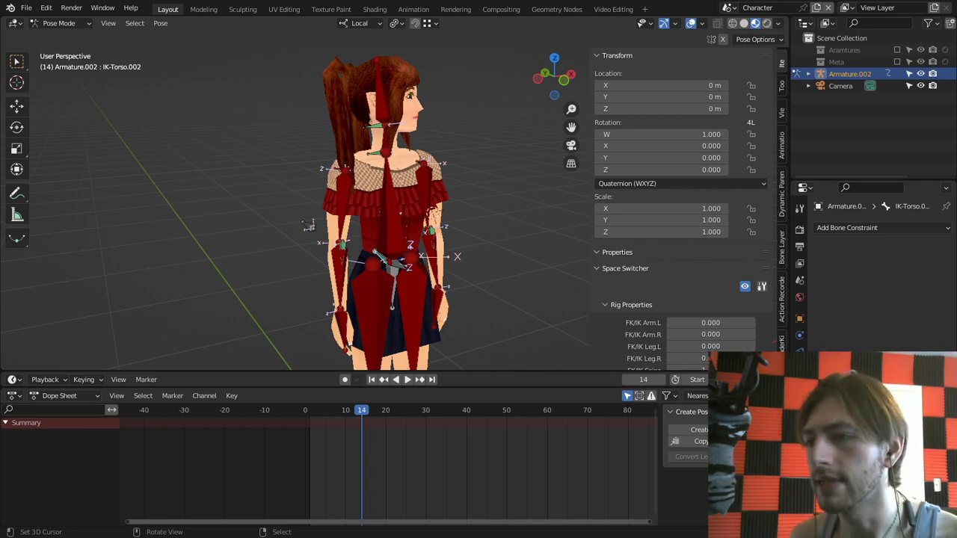
Step: Try a free rotation of the IK-Torso.002 bone and cancel it
{"action": "key", "text": "r"}
{"action": "key", "text": "r"}
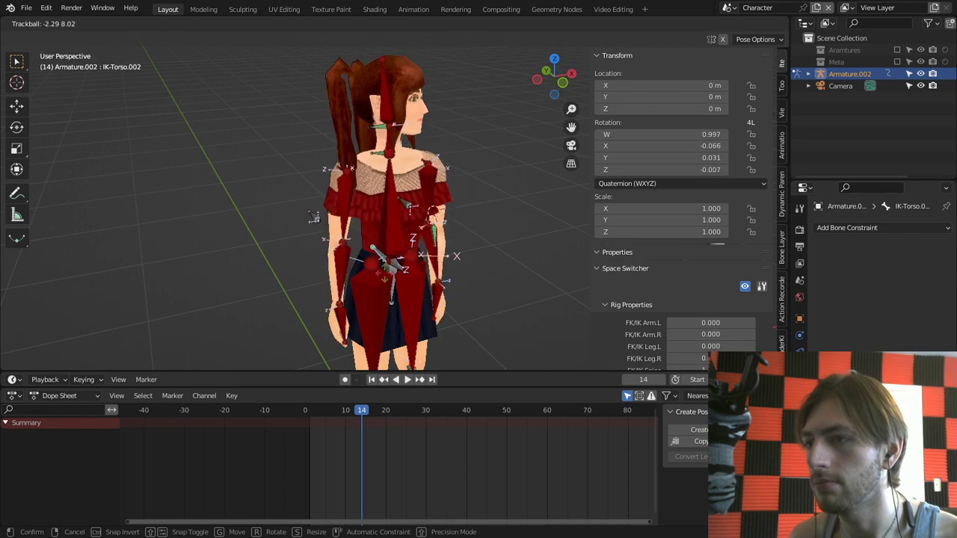
{"action": "right_click", "coordinate": [392, 266]}
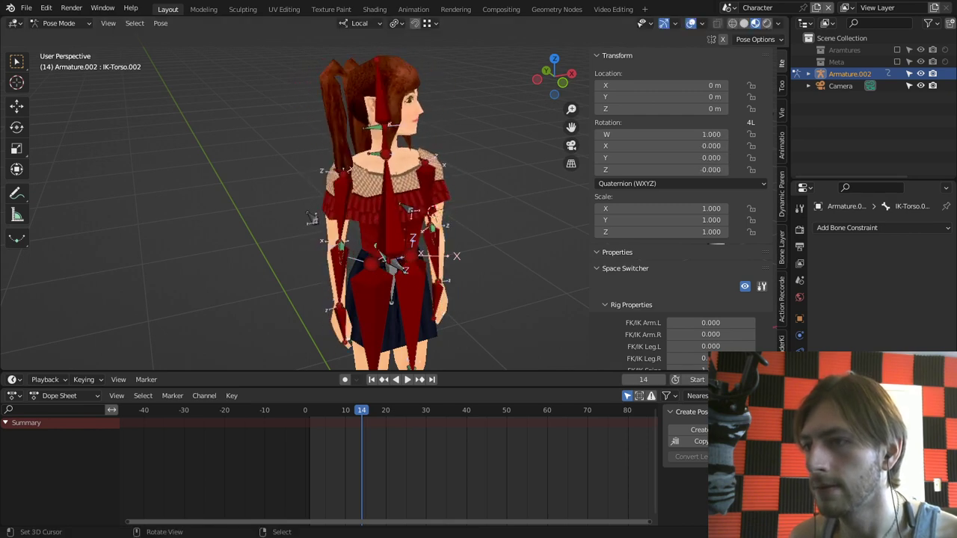
Step: Switch the armature to Edit Mode, select the IK-Torso bone and show its bone properties
{"action": "middle_click_drag", "start_coordinate": [391, 266], "coordinate": [371, 264]}
{"action": "key", "text": "Tab"}
{"action": "right_click", "coordinate": [391, 217]}
{"action": "middle_click_drag", "start_coordinate": [392, 217], "coordinate": [525, 146]}
{"action": "scroll", "coordinate": [391, 217], "scroll_direction": "up", "scroll_amount": 2}
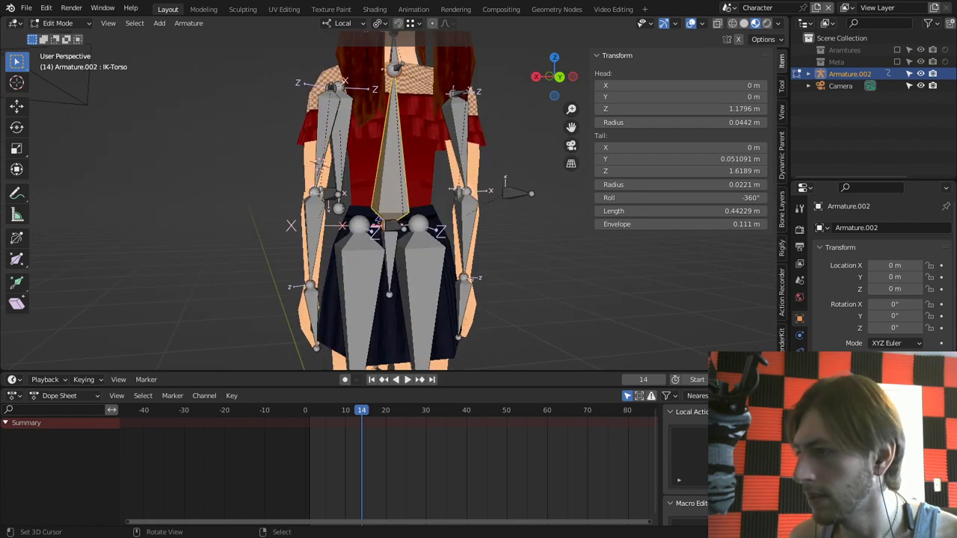
{"action": "left_click", "coordinate": [799, 386]}
Step: Parent the IK-Torso bone to IK-Torso.002 with the Keep Offset option
{"action": "middle_click_drag", "start_coordinate": [378, 226], "coordinate": [415, 226]}
{"action": "right_click", "coordinate": [401, 227]}
{"action": "scroll", "coordinate": [402, 227], "scroll_direction": "up", "scroll_amount": 1}
{"action": "right_click", "coordinate": [386, 198]}
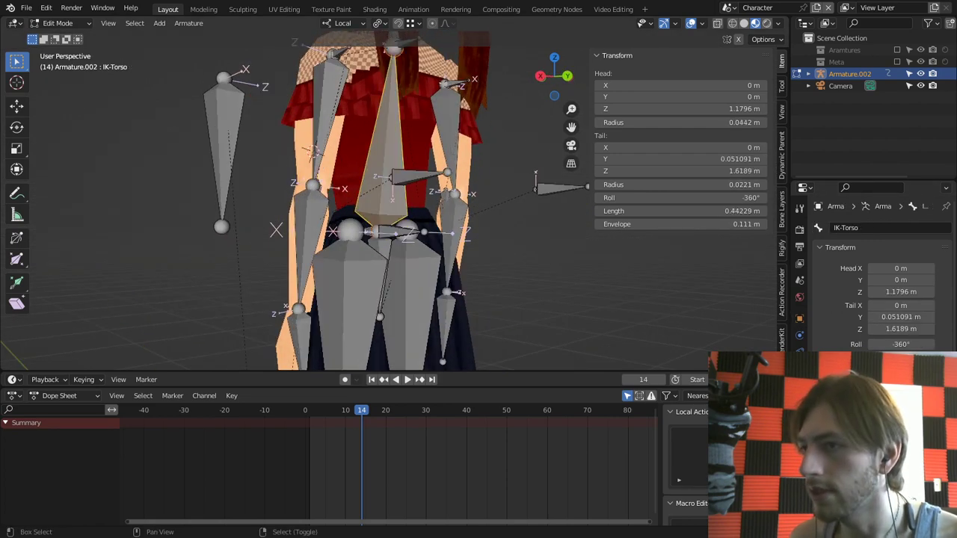
{"action": "right_click", "coordinate": [402, 232], "text": "shift"}
{"action": "key", "text": "ctrl+p"}
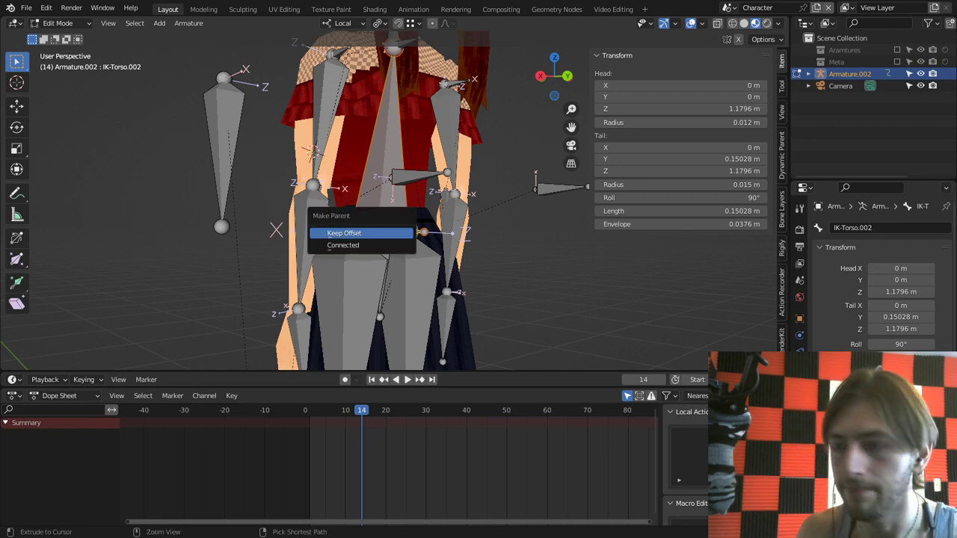
{"action": "key", "text": "Return"}
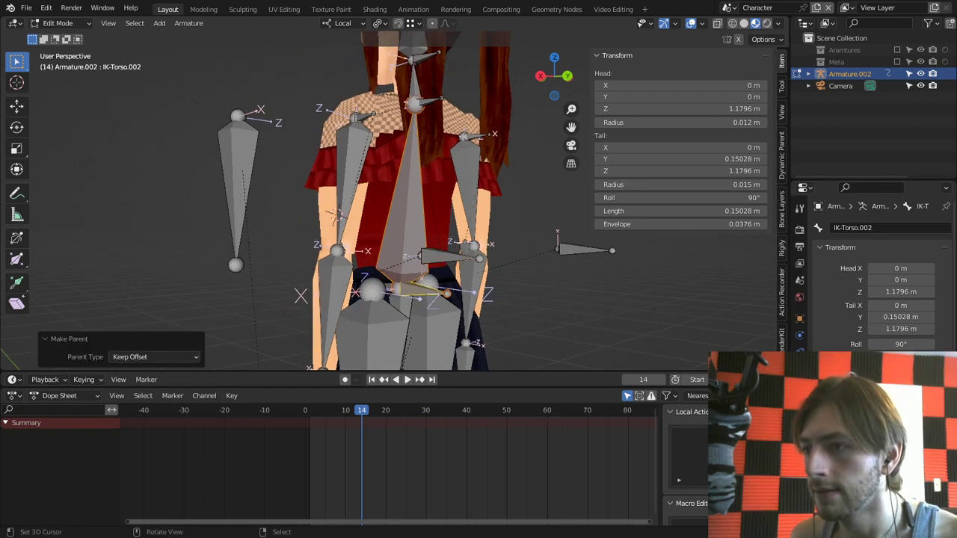
Step: Try rotating IK-Torso.002 in Pose Mode to check the new parenting, and cancel the rotation
{"action": "key", "text": "ctrl+Tab"}
{"action": "key", "text": "r"}
{"action": "key", "text": "r"}
{"action": "key", "text": "Escape"}
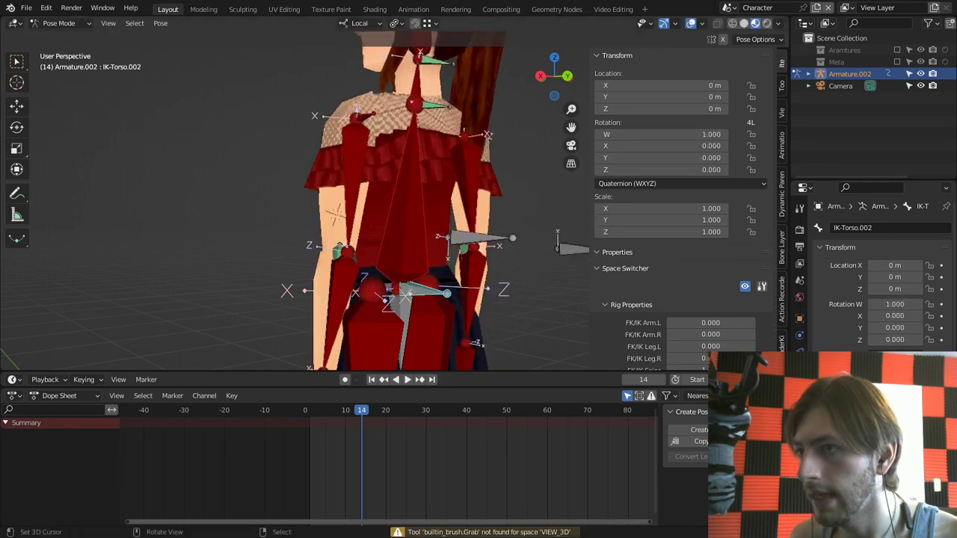
Step: In Edit Mode, rename the IK-Neck.001 bone at the base of the head as MasterIK-Neck
{"action": "key", "text": "Tab"}
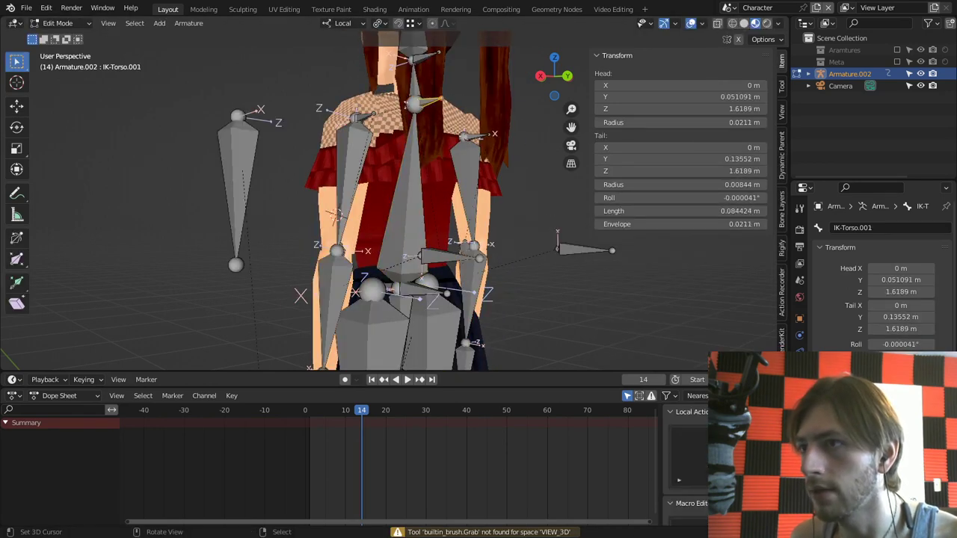
{"action": "right_click", "coordinate": [426, 89]}
{"action": "key", "text": "F2"}
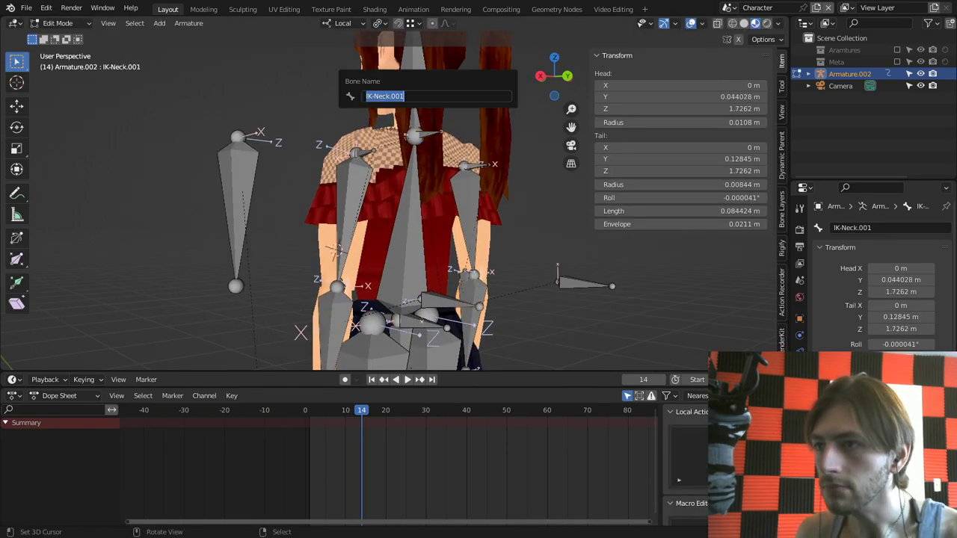
{"action": "key", "text": "Home"}
{"action": "type", "text": "MAst"}
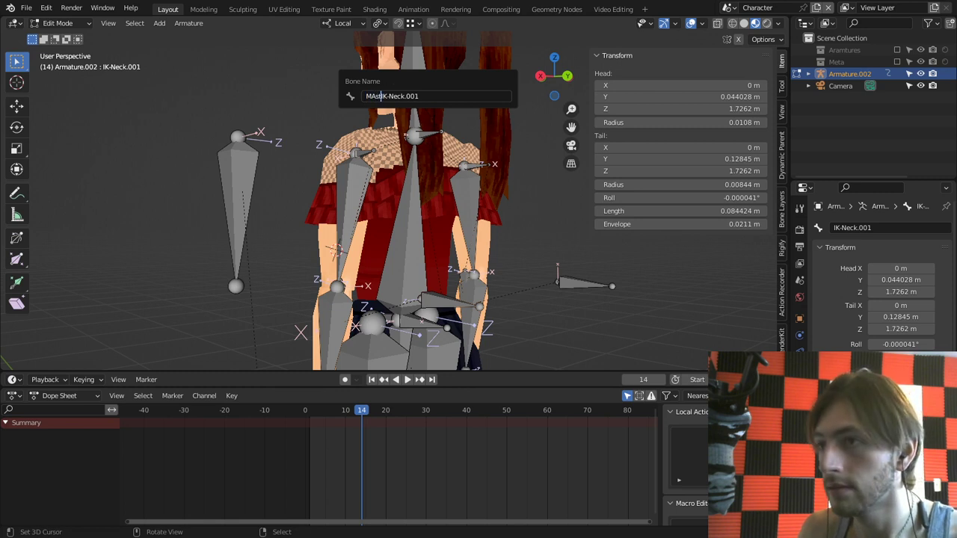
{"action": "key", "text": "BackSpace"}
{"action": "type", "text": "ast"}
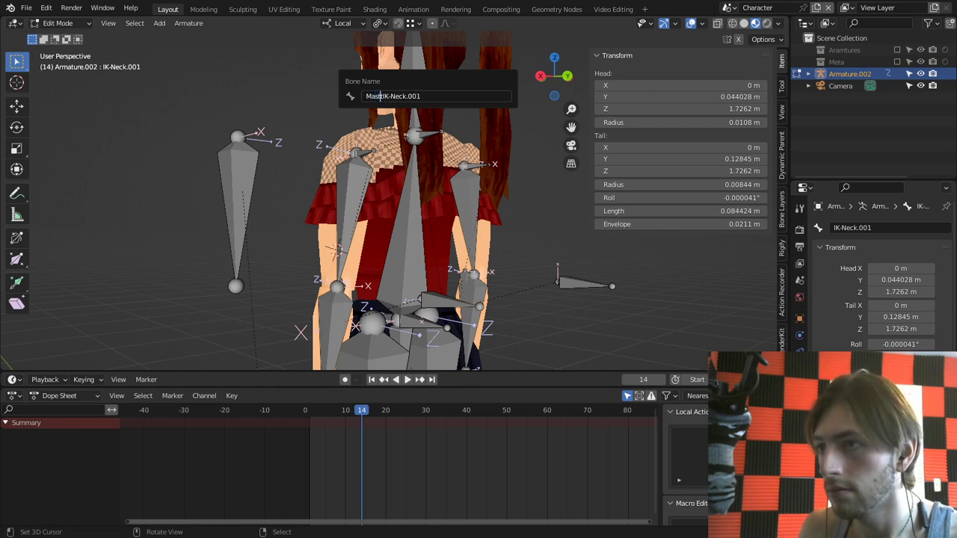
{"action": "type", "text": "er"}
{"action": "key", "text": "BackSpace"}
{"action": "key", "text": "BackSpace"}
{"action": "key", "text": "BackSpace"}
{"action": "key", "text": "BackSpace"}
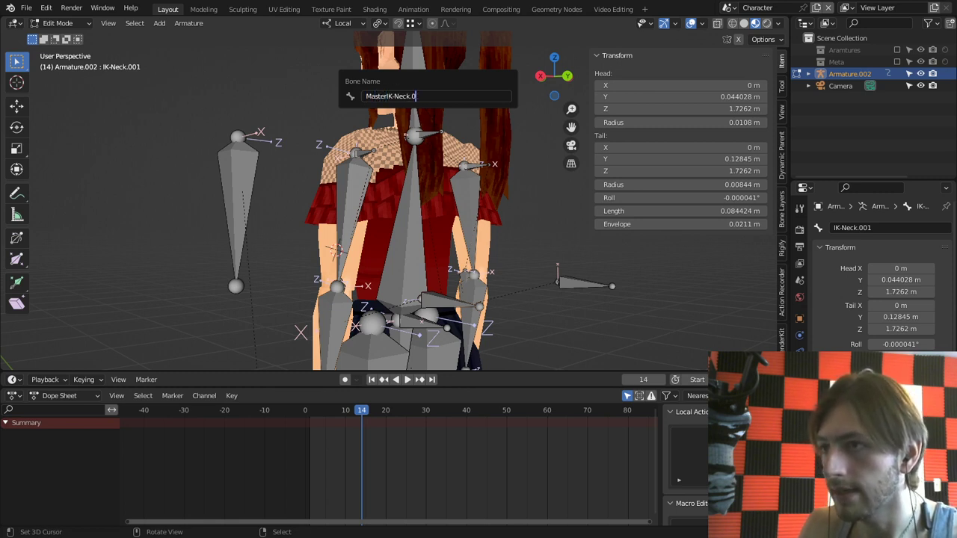
{"action": "key", "text": "ctrl+a"}
{"action": "key", "text": "Return"}
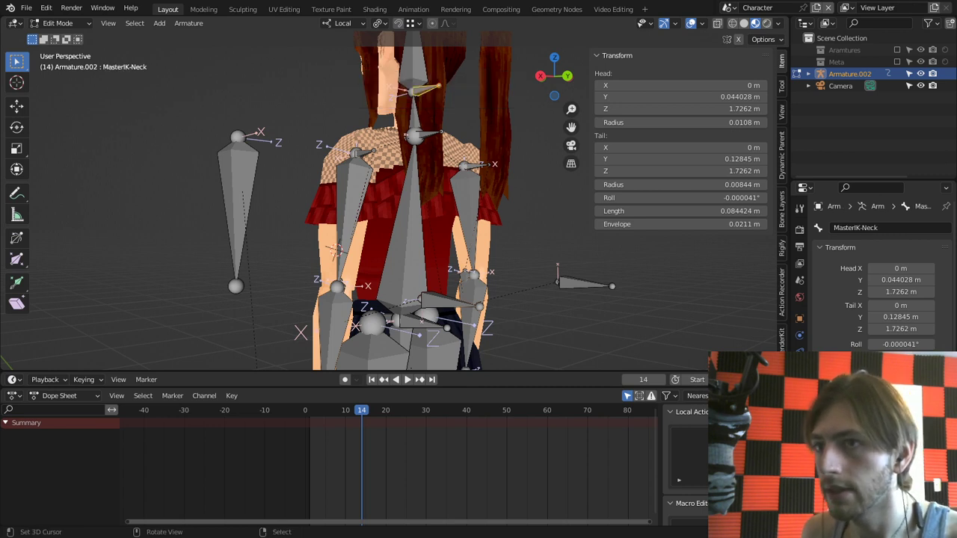
Step: Correct the name of the bone at the base of the head to MasterIK-Head
{"action": "key", "text": "F2"}
{"action": "key", "text": "End"}
{"action": "key", "text": "shift+Left"}
{"action": "key", "text": "shift+Left"}
{"action": "key", "text": "shift+Left"}
{"action": "key", "text": "shift+Left"}
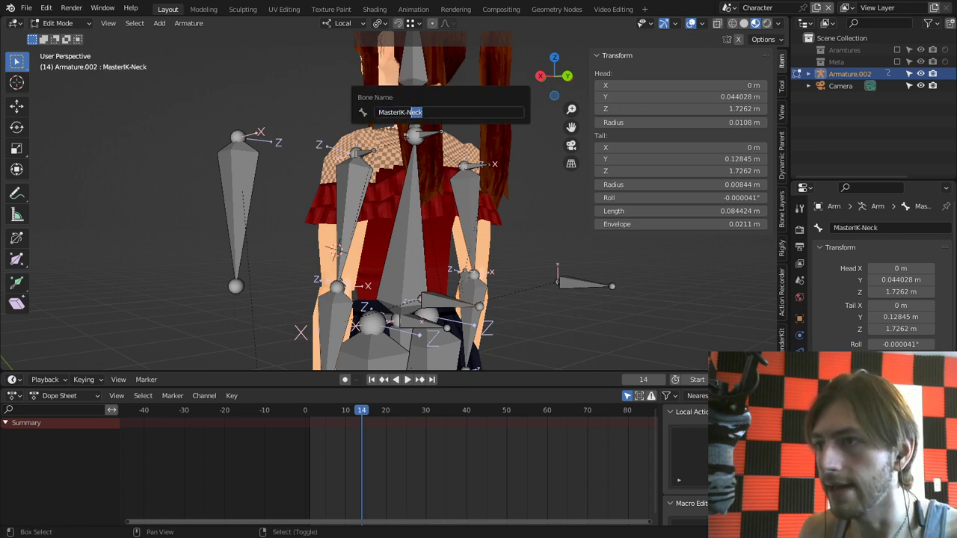
{"action": "type", "text": "Head"}
{"action": "key", "text": "Return"}
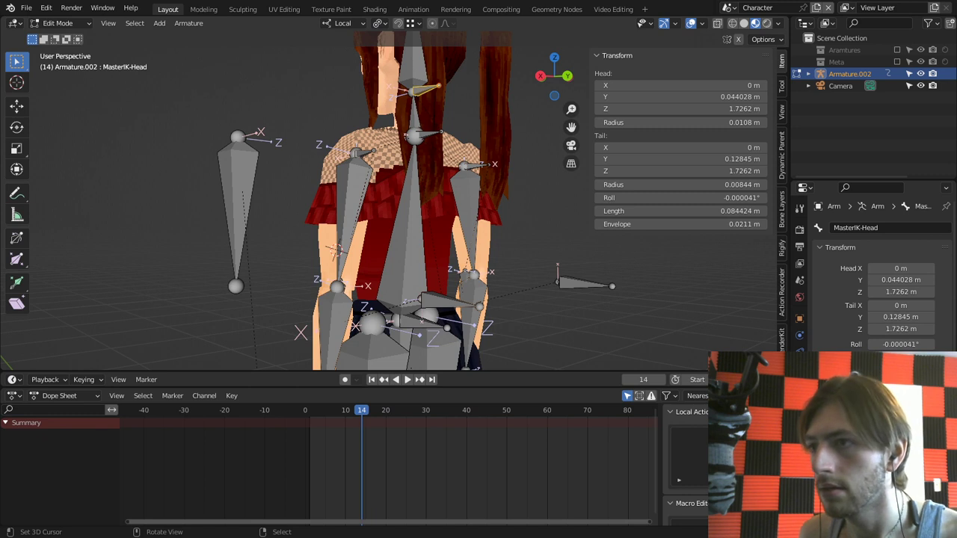
Step: Rename the IK-Torso.001 bone at the base of the neck as MasterIK-Neck
{"action": "right_click", "coordinate": [430, 134]}
{"action": "key", "text": "F2"}
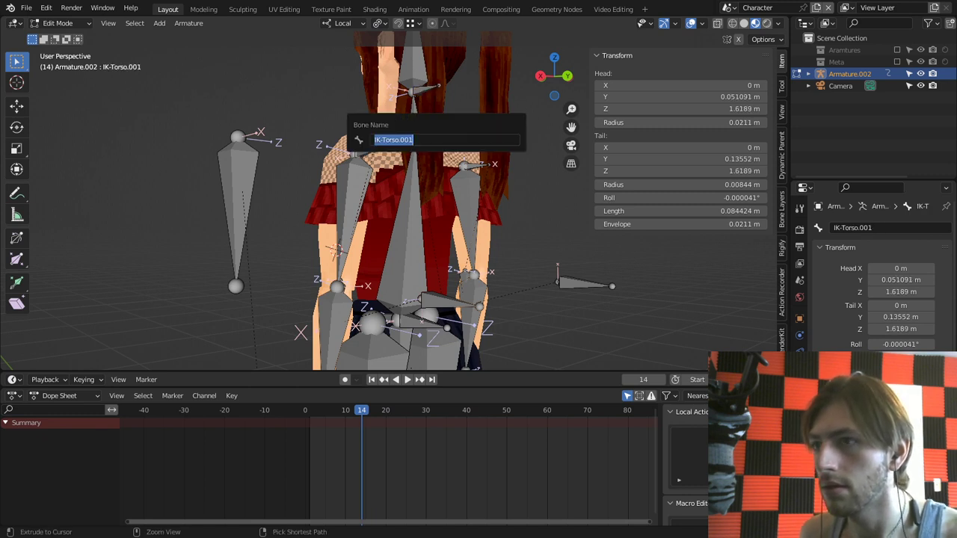
{"action": "key", "text": "Home"}
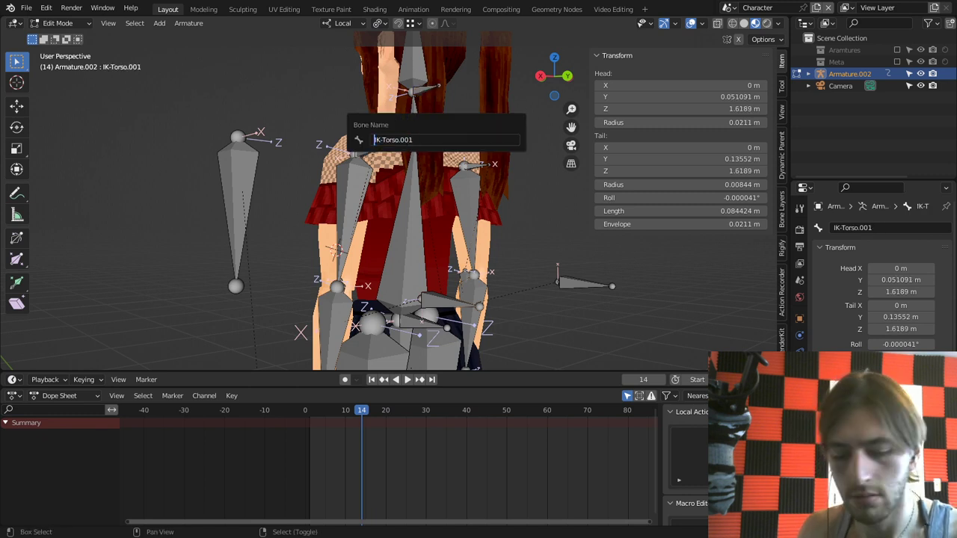
{"action": "type", "text": "Master"}
{"action": "key", "text": "Right"}
{"action": "key", "text": "Right"}
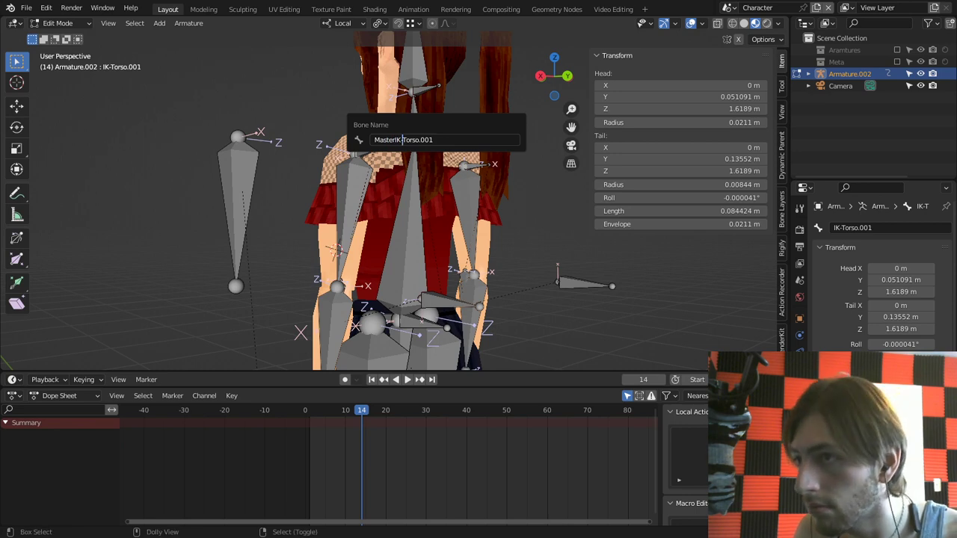
{"action": "key", "text": "shift+End"}
{"action": "type", "text": "Neck"}
{"action": "key", "text": "Return"}
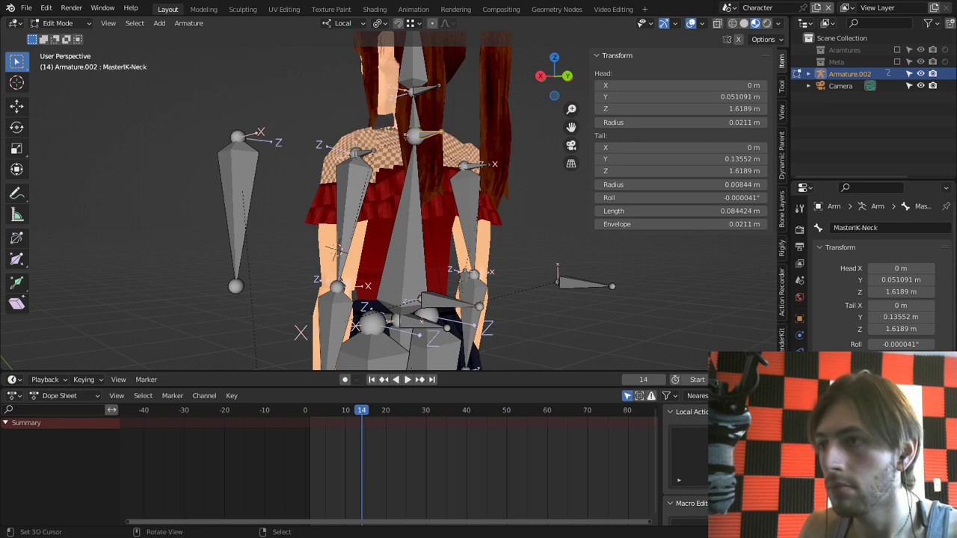
Step: Rename the IK-Torso.002 bone at the hips as MasterIK-Torso
{"action": "middle_click_drag", "start_coordinate": [400, 320], "coordinate": [429, 322]}
{"action": "right_click", "coordinate": [429, 322]}
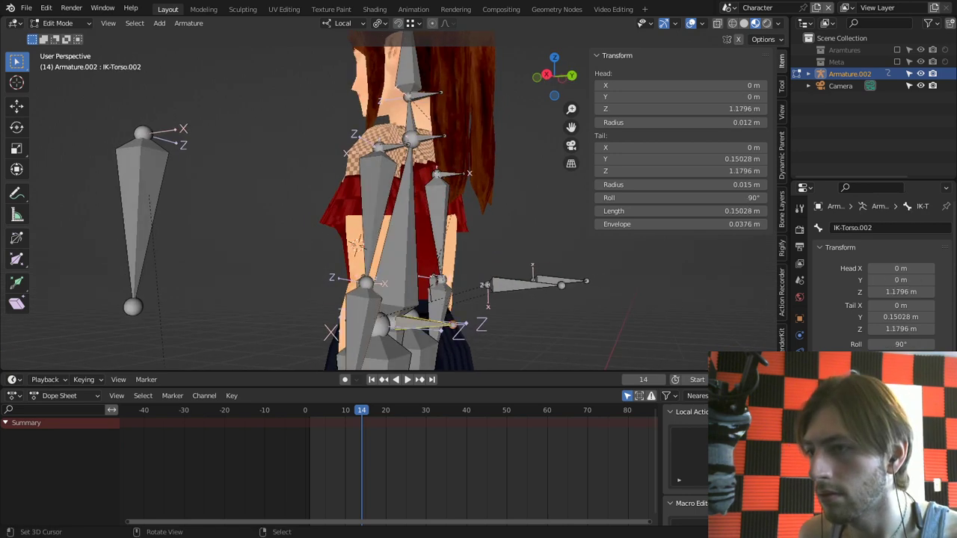
{"action": "key", "text": "F2"}
{"action": "type", "text": "MAste"}
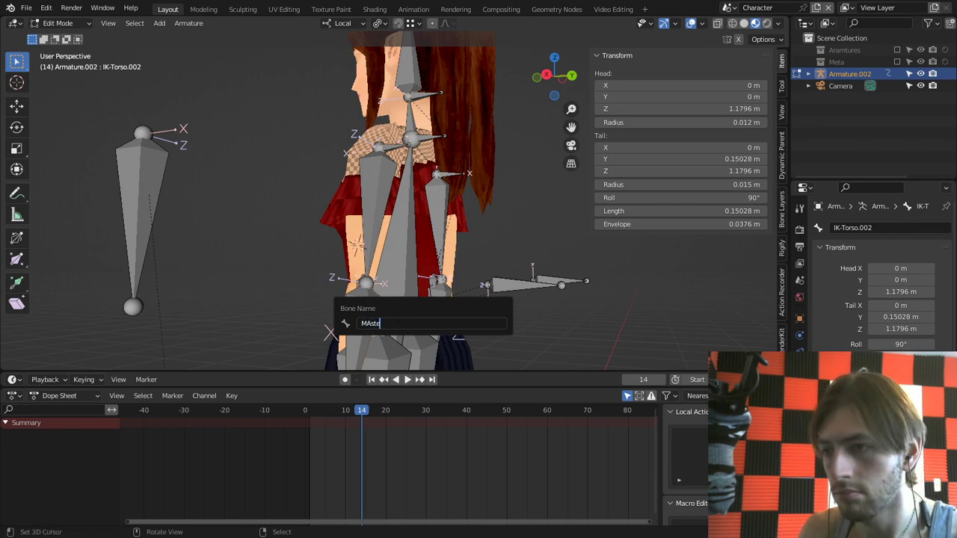
{"action": "type", "text": "er"}
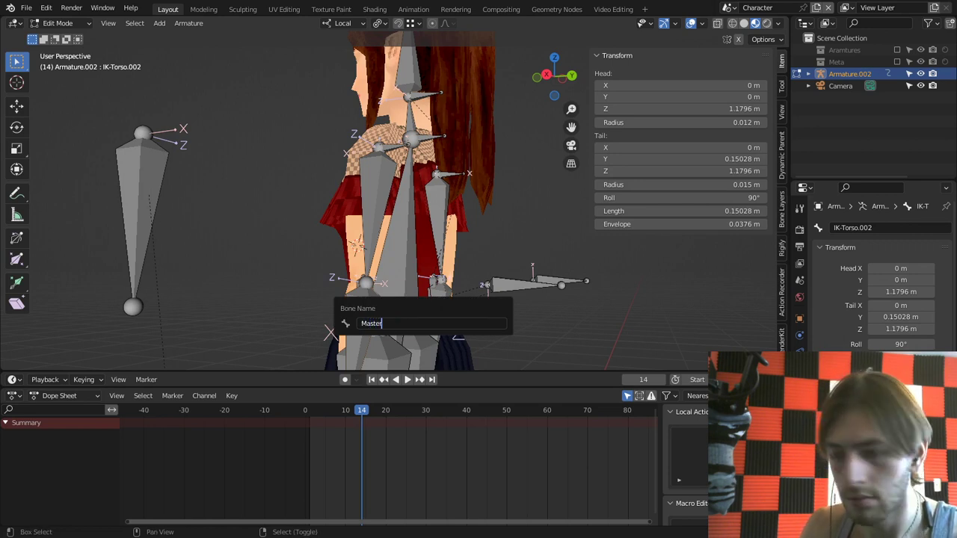
{"action": "type", "text": "IK"}
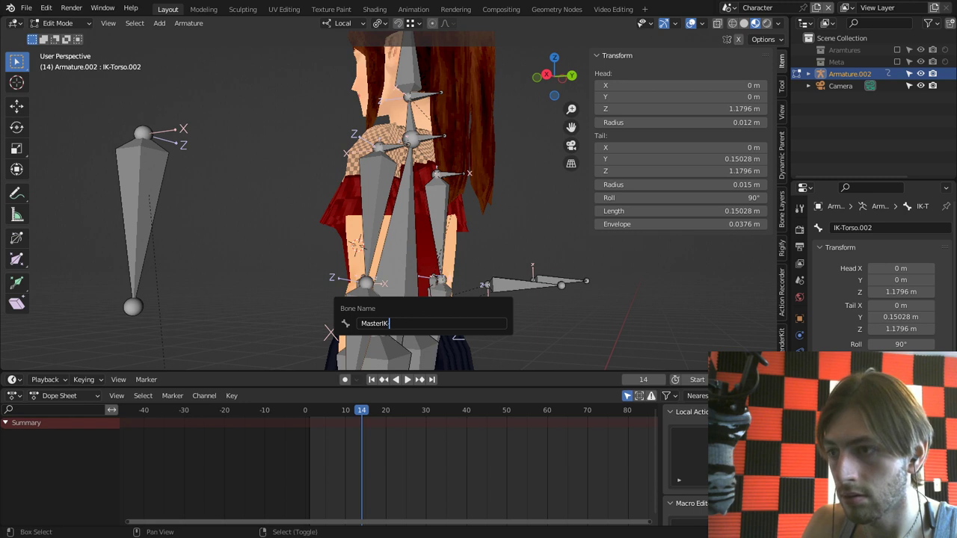
{"action": "type", "text": "-Torso"}
{"action": "key", "text": "Return"}
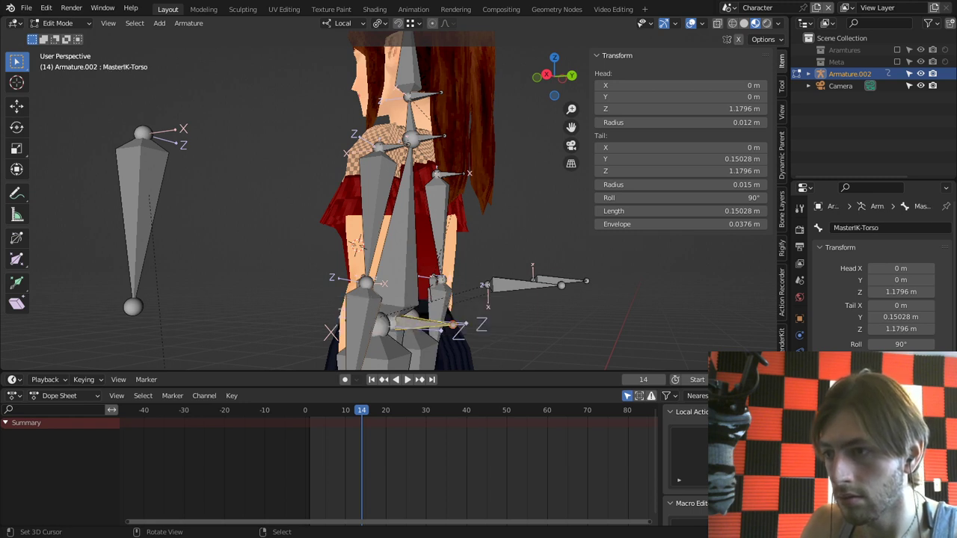
Step: Test the MasterIK-Torso bone in Pose Mode with a free rotation and clear its rotation
{"action": "right_click", "coordinate": [428, 137]}
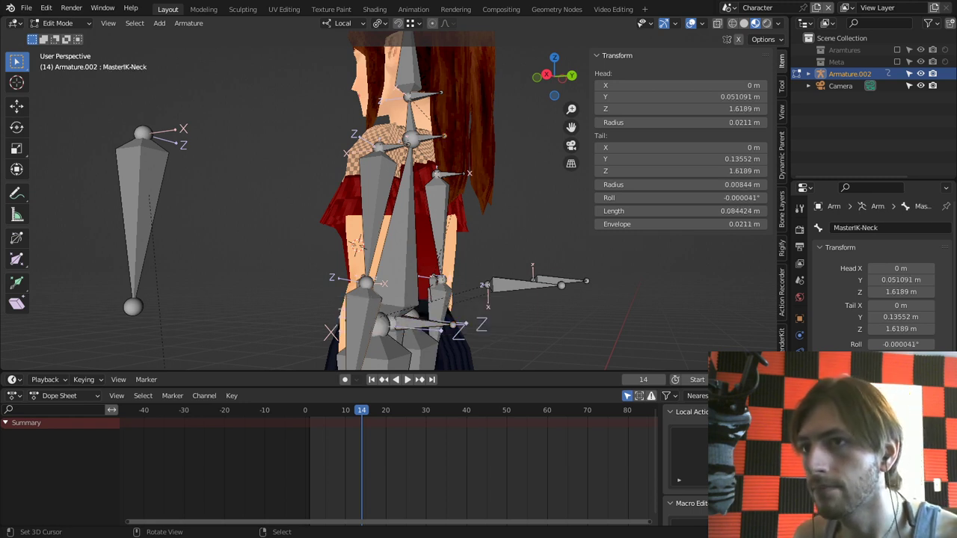
{"action": "key", "text": "ctrl+Tab"}
{"action": "middle_click_drag", "start_coordinate": [428, 137], "coordinate": [368, 138]}
{"action": "middle_click_drag", "start_coordinate": [389, 225], "coordinate": [434, 224]}
{"action": "left_click", "coordinate": [404, 287]}
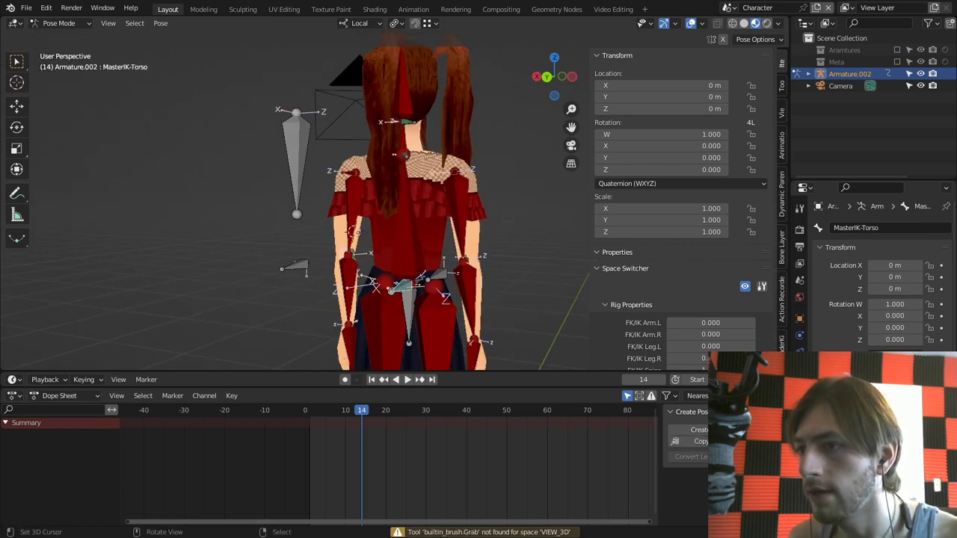
{"action": "key", "text": "r"}
{"action": "key", "text": "r"}
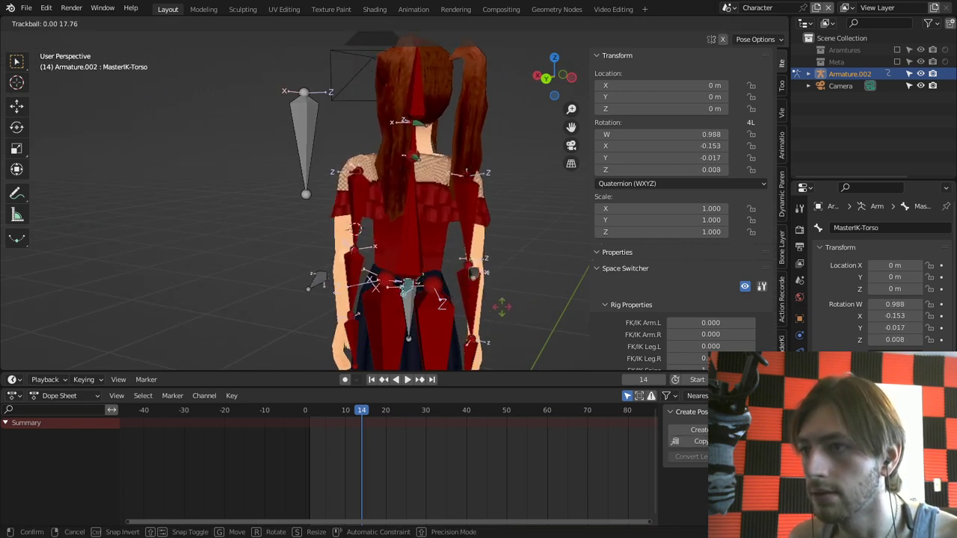
{"action": "left_click", "coordinate": [517, 302]}
{"action": "middle_click_drag", "start_coordinate": [517, 302], "coordinate": [428, 254]}
{"action": "key", "text": "alt+r"}
Step: Rotate MasterIK-Torso freely once more while viewing the character from the front, and reset the rotation
{"action": "key", "text": "r"}
{"action": "key", "text": "r"}
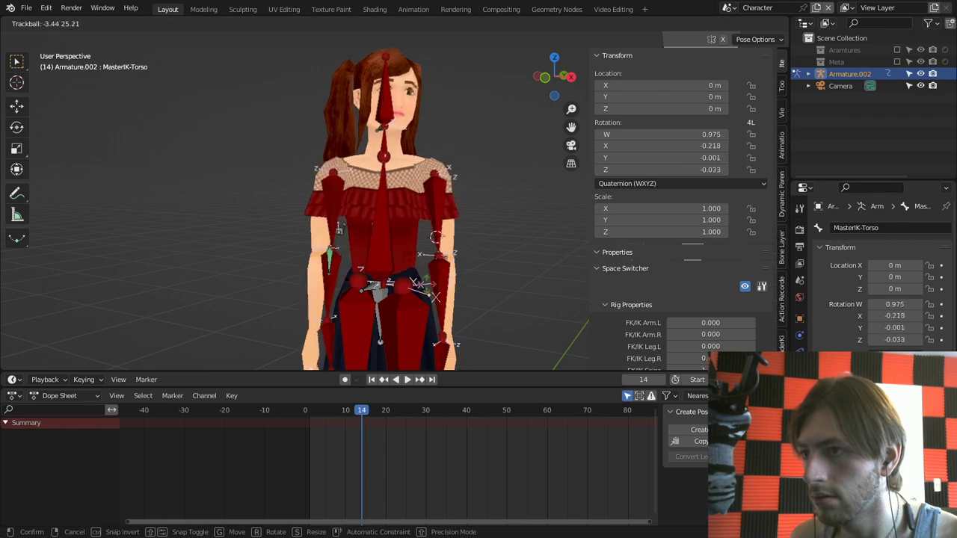
{"action": "left_click", "coordinate": [341, 232]}
{"action": "key", "text": "alt+r"}
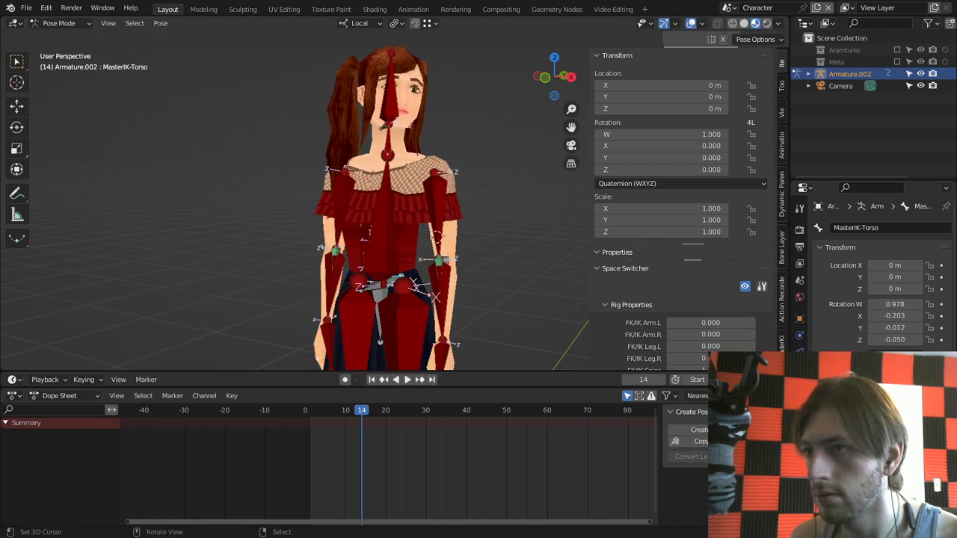
Step: Reset the pose of all the rig's bones and save the Blender file
{"action": "key", "text": "alt+h"}
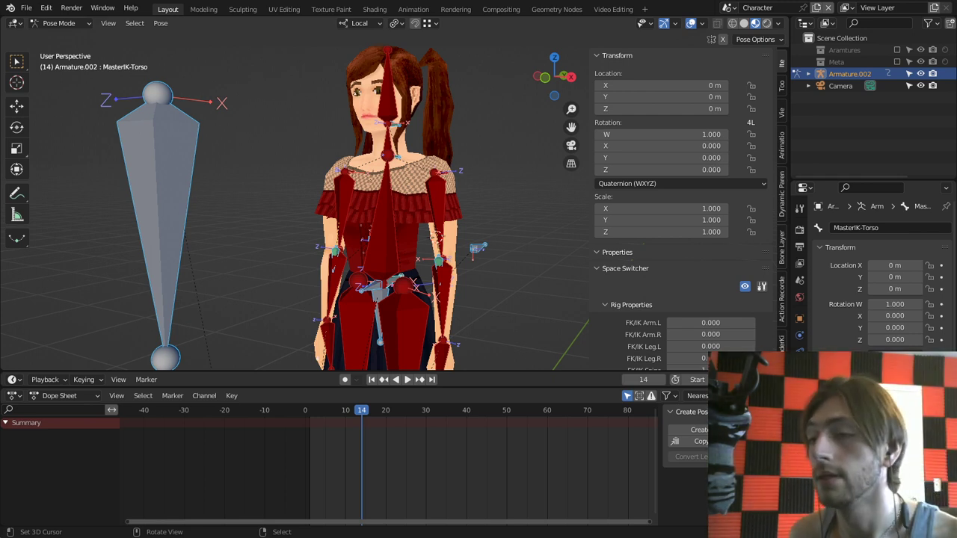
{"action": "key", "text": "ctrl"}
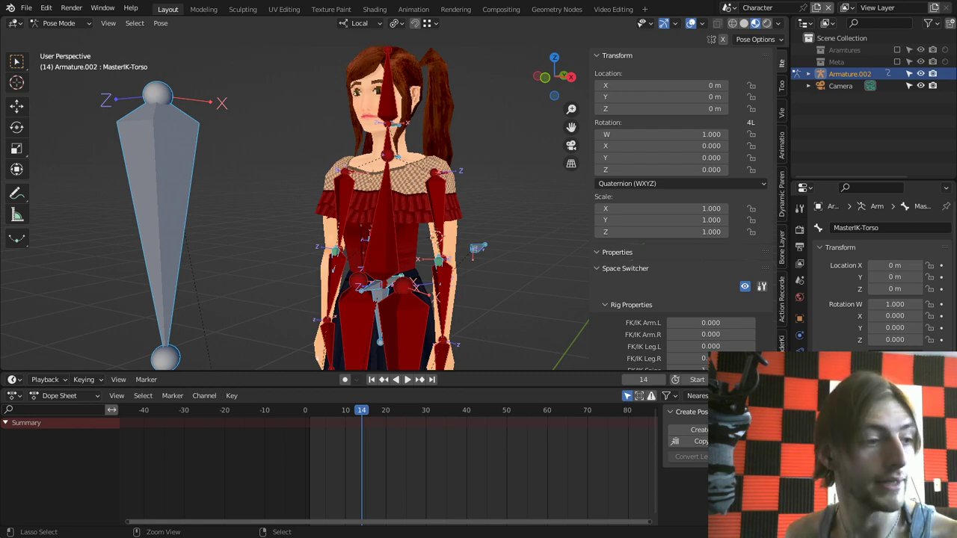
{"action": "key", "text": "ctrl+s"}
{"action": "key", "text": "Home"}
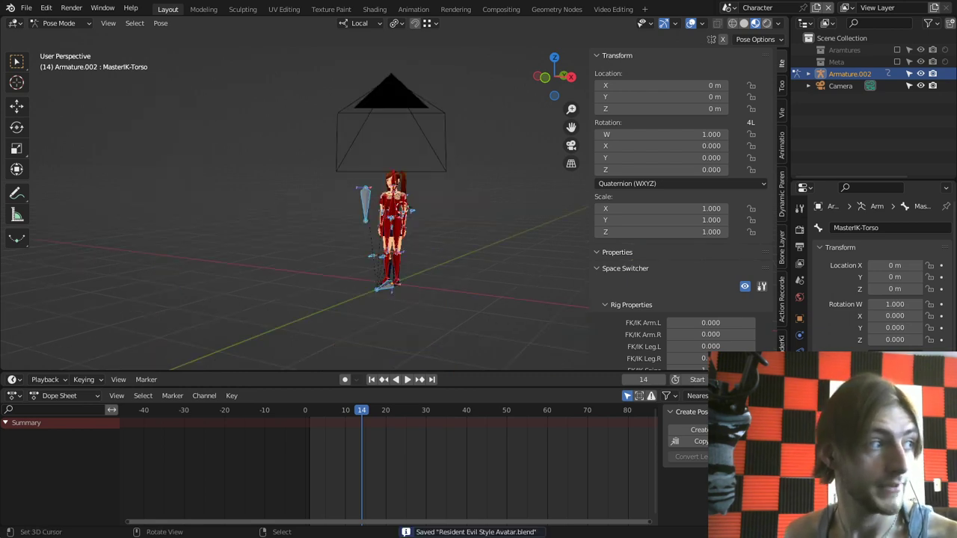
{"action": "scroll", "coordinate": [389, 224], "scroll_direction": "up", "scroll_amount": 2}
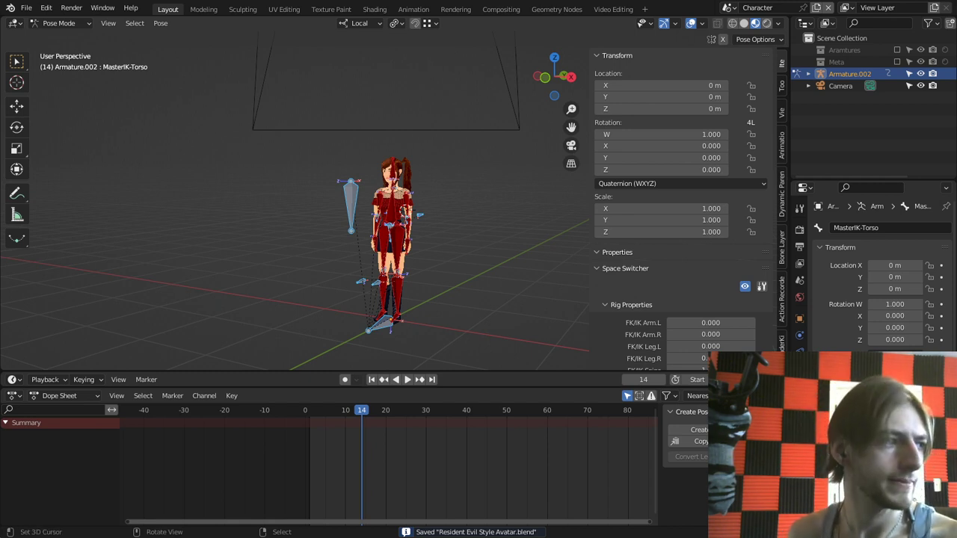
Step: Return the armature to Object Mode and rename the Armature.002 object as Character Rig
{"action": "key", "text": "ctrl+Tab"}
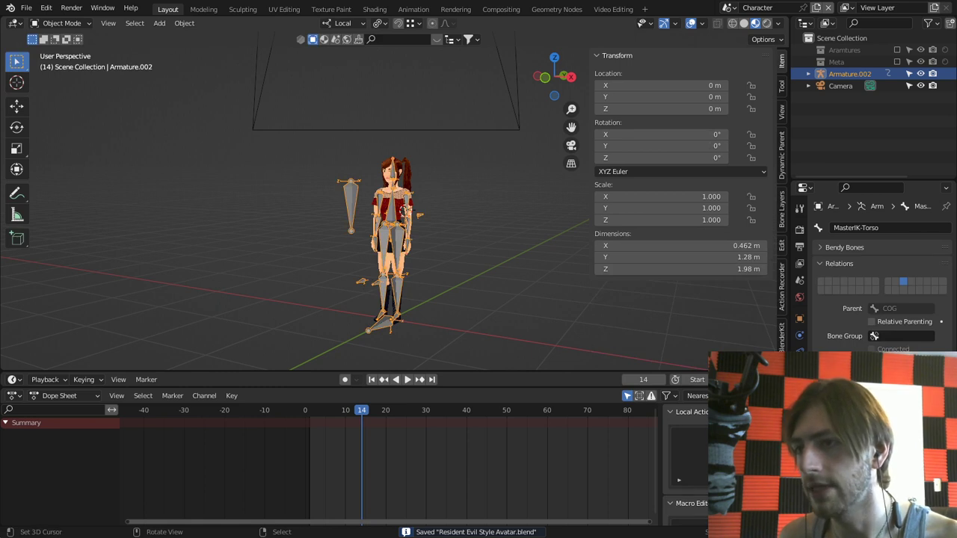
{"action": "key", "text": "F2"}
{"action": "type", "text": "C"}
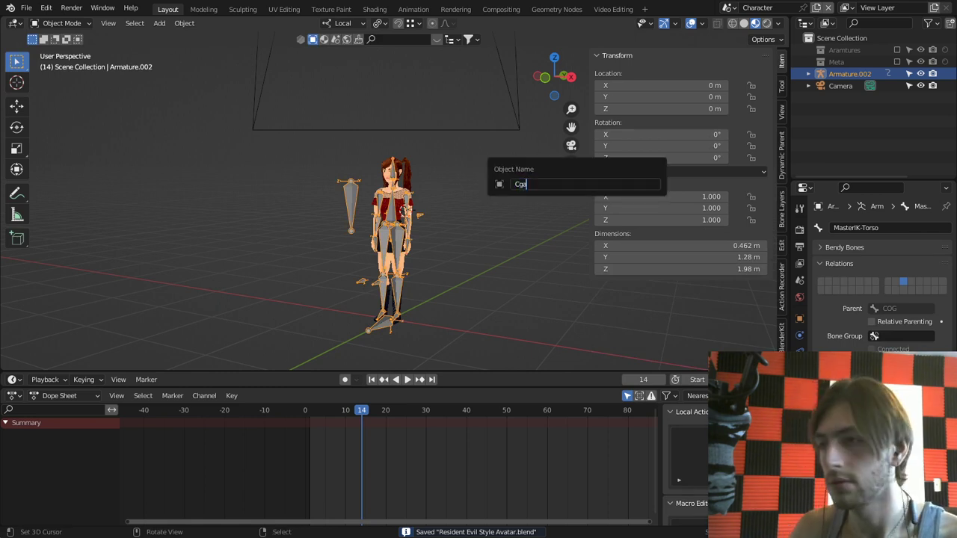
{"action": "type", "text": "haracte"}
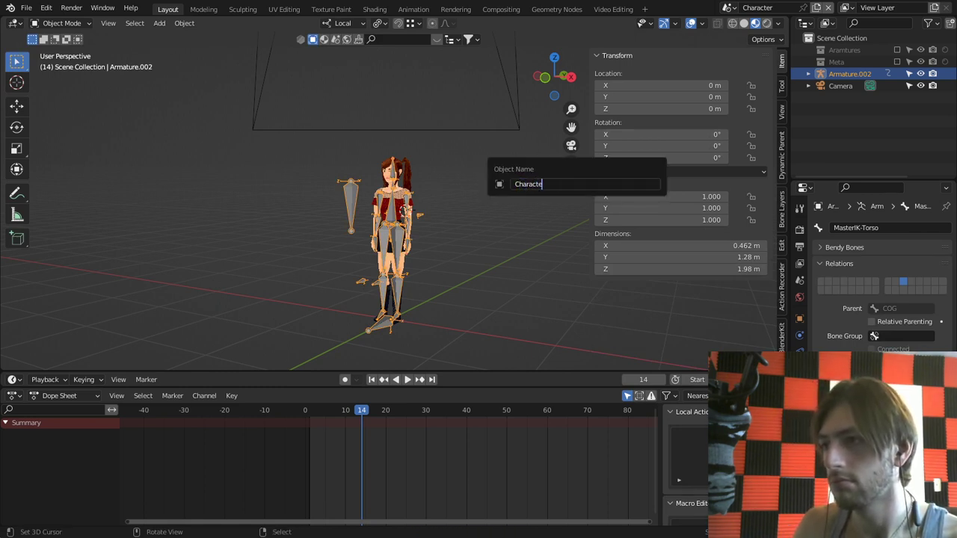
{"action": "type", "text": "r Rig"}
{"action": "key", "text": "Return"}
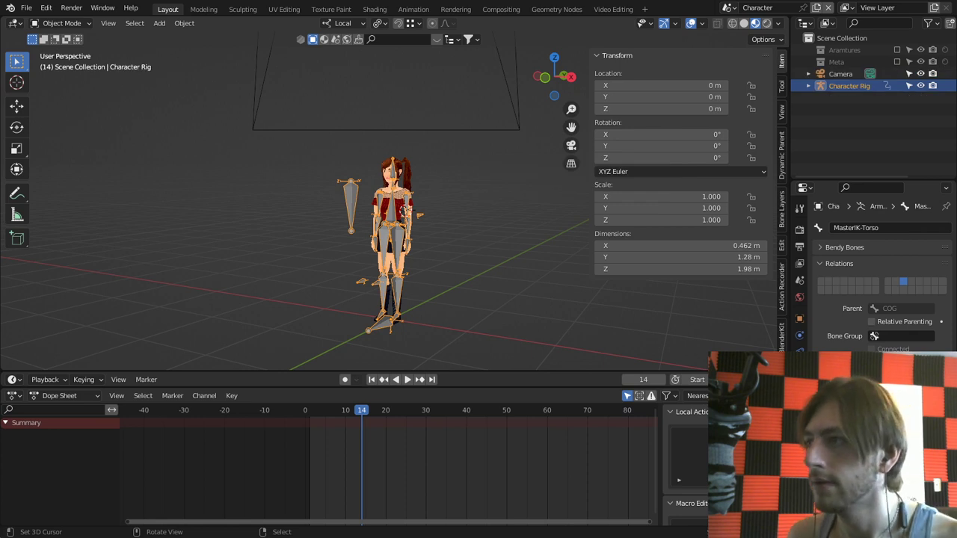
Step: Rename the rig's armature data from its default name to CharRig and save the file
{"action": "left_click", "coordinate": [800, 369]}
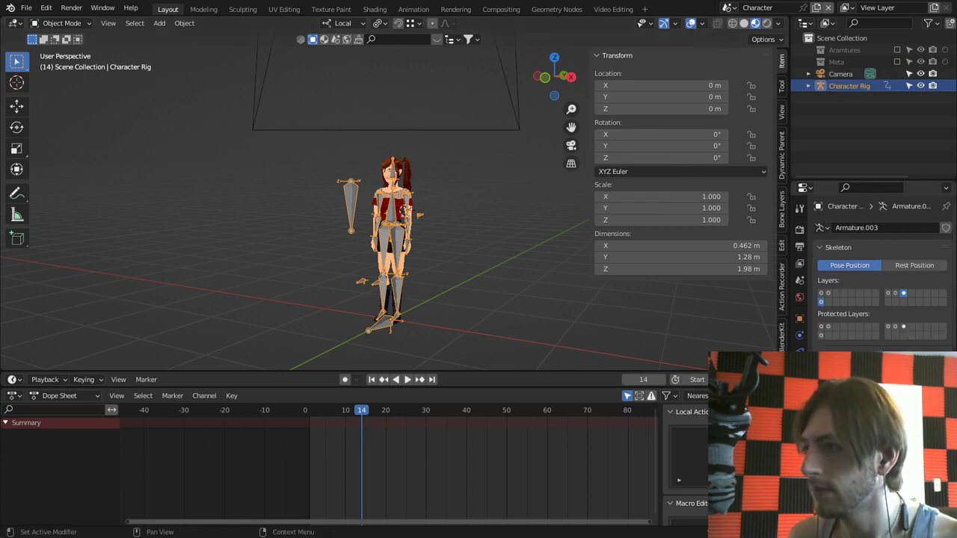
{"action": "double_click", "coordinate": [867, 228]}
{"action": "type", "text": "CharRig"}
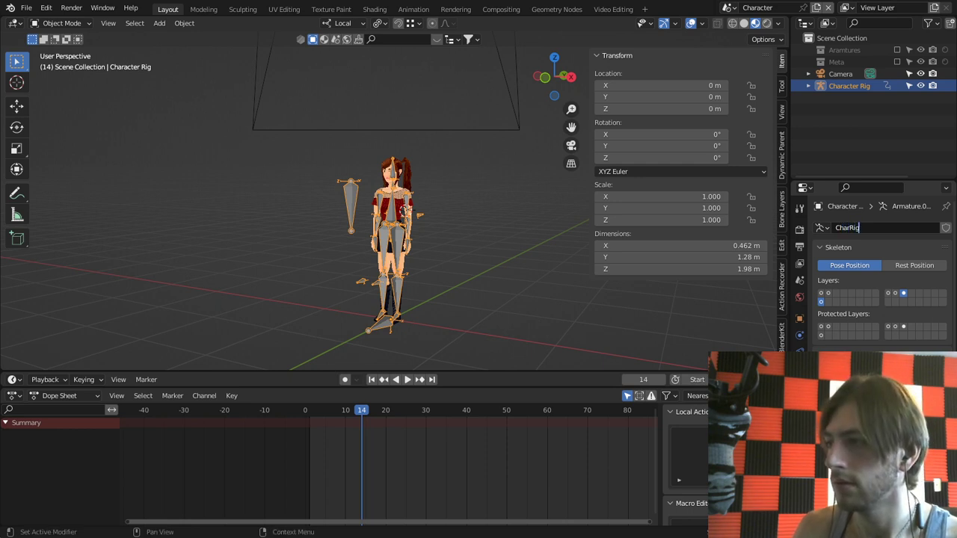
{"action": "key", "text": "Return"}
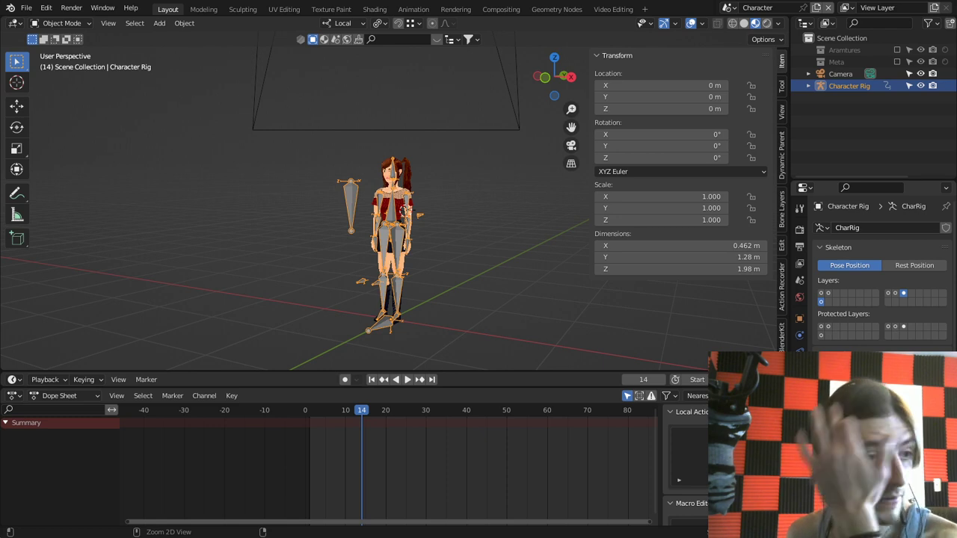
{"action": "key", "text": "ctrl+s"}
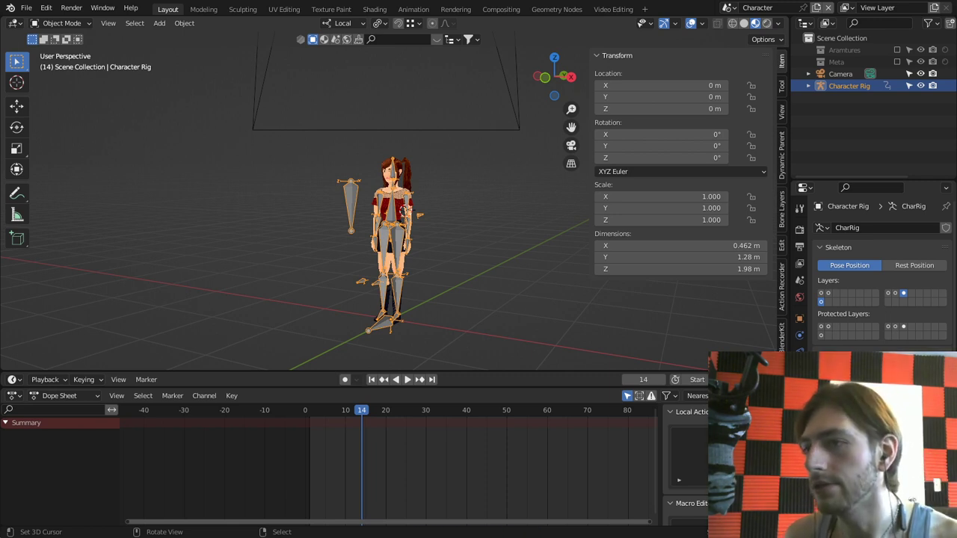
Step: Select the character mesh together with Character Rig and copy both objects
{"action": "key", "text": "a"}
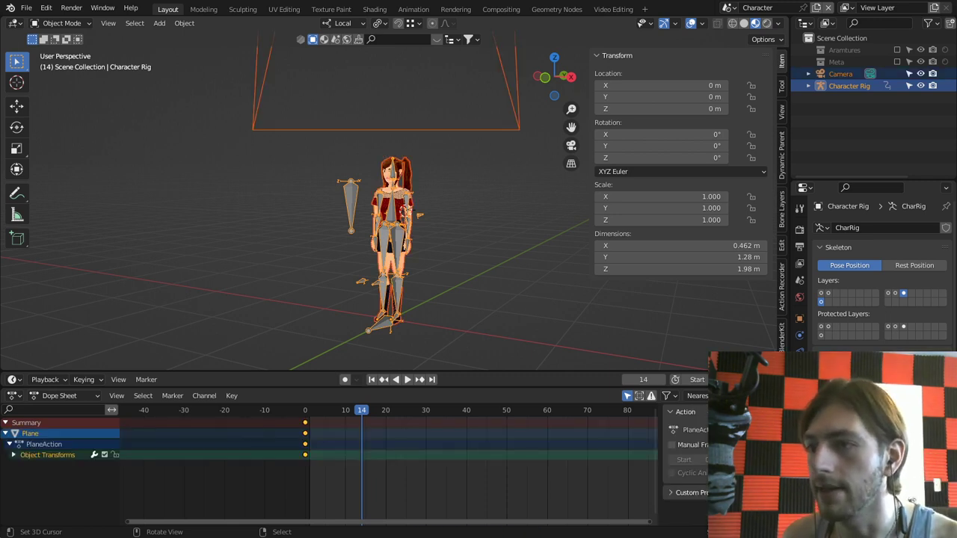
{"action": "right_click", "coordinate": [390, 211]}
{"action": "right_click", "coordinate": [390, 210], "text": "shift"}
{"action": "scroll", "coordinate": [390, 211], "scroll_direction": "up", "scroll_amount": 5}
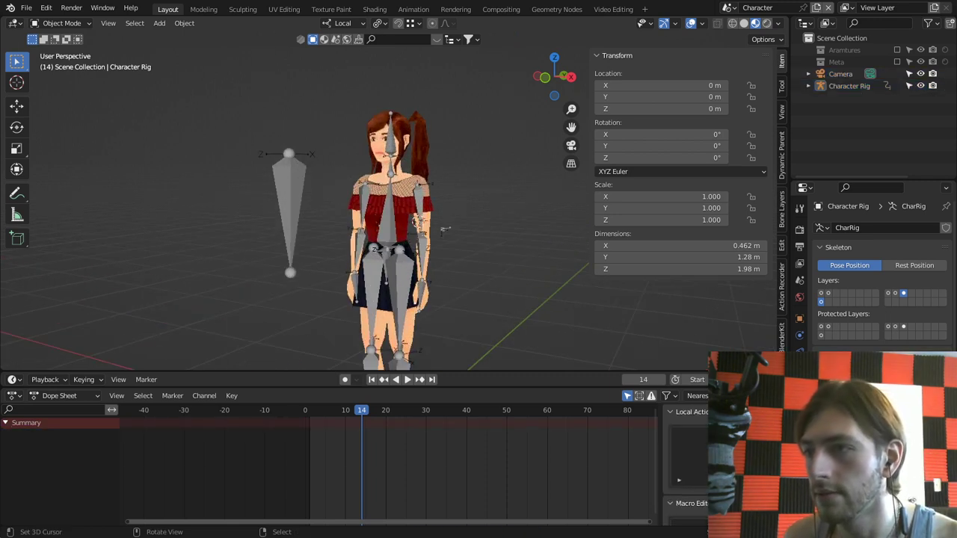
{"action": "right_click", "coordinate": [421, 200]}
{"action": "right_click", "coordinate": [421, 201], "text": "shift"}
{"action": "key", "text": "ctrl+c"}
{"action": "left_click", "coordinate": [421, 201]}
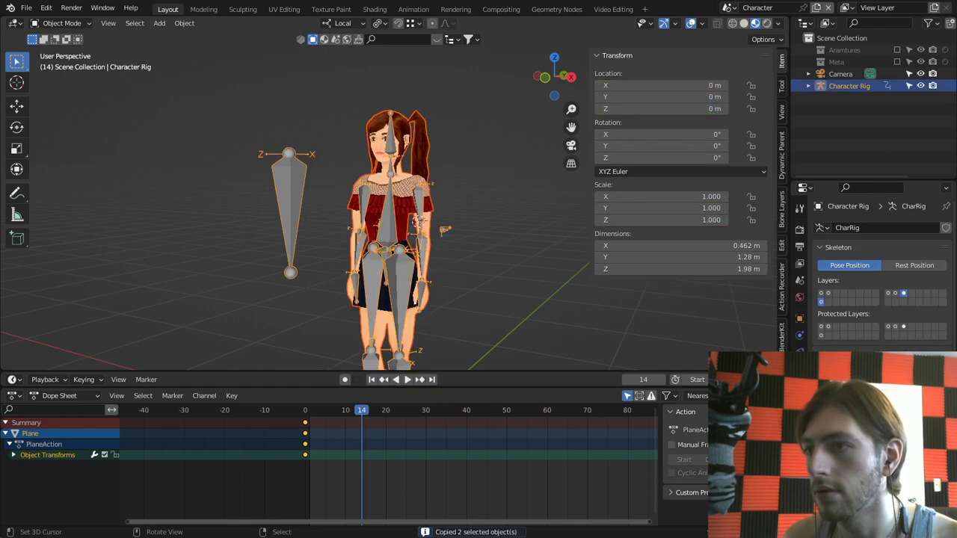
Step: Switch to the Character Animator scene and delete the old character mesh Plane.012
{"action": "left_click", "coordinate": [727, 8]}
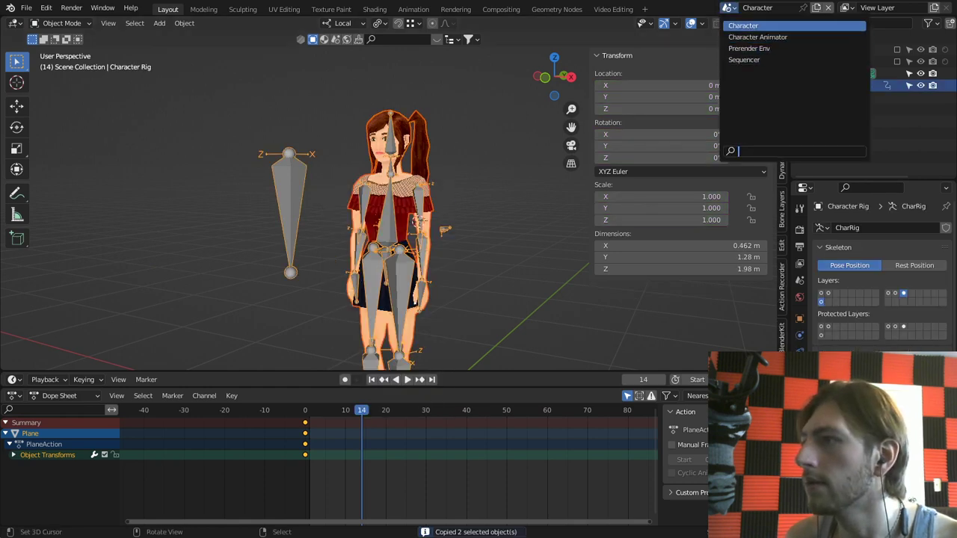
{"action": "left_click", "coordinate": [758, 38]}
{"action": "scroll", "coordinate": [478, 217], "scroll_direction": "down", "scroll_amount": 3}
{"action": "middle_click_drag", "start_coordinate": [478, 217], "coordinate": [329, 217]}
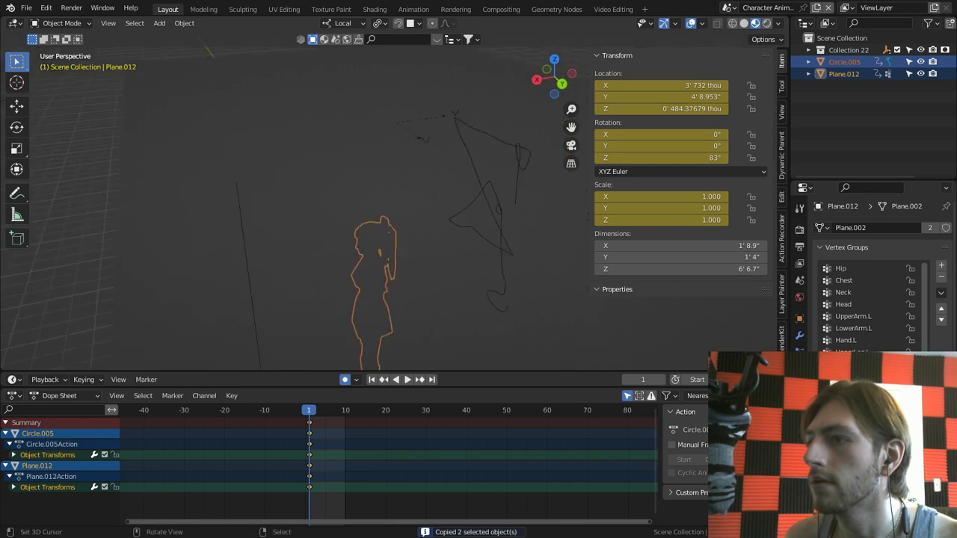
{"action": "scroll", "coordinate": [395, 217], "scroll_direction": "down", "scroll_amount": 1}
{"action": "scroll", "coordinate": [395, 217], "scroll_direction": "up", "scroll_amount": 1}
{"action": "middle_click_drag", "start_coordinate": [394, 284], "coordinate": [370, 149], "text": "shift"}
{"action": "scroll", "coordinate": [395, 217], "scroll_direction": "up", "scroll_amount": 4}
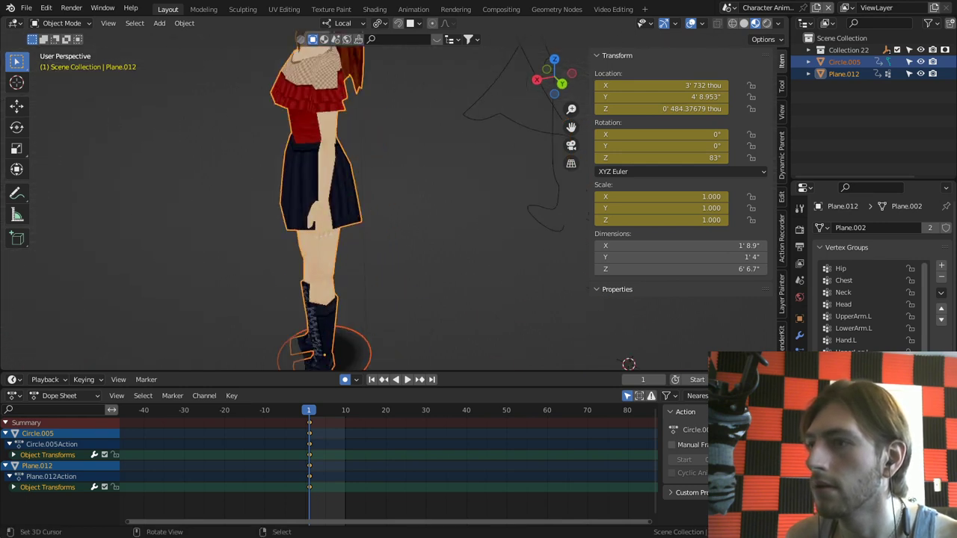
{"action": "scroll", "coordinate": [336, 202], "scroll_direction": "down", "scroll_amount": 1}
{"action": "right_click", "coordinate": [347, 169]}
{"action": "key", "text": "x"}
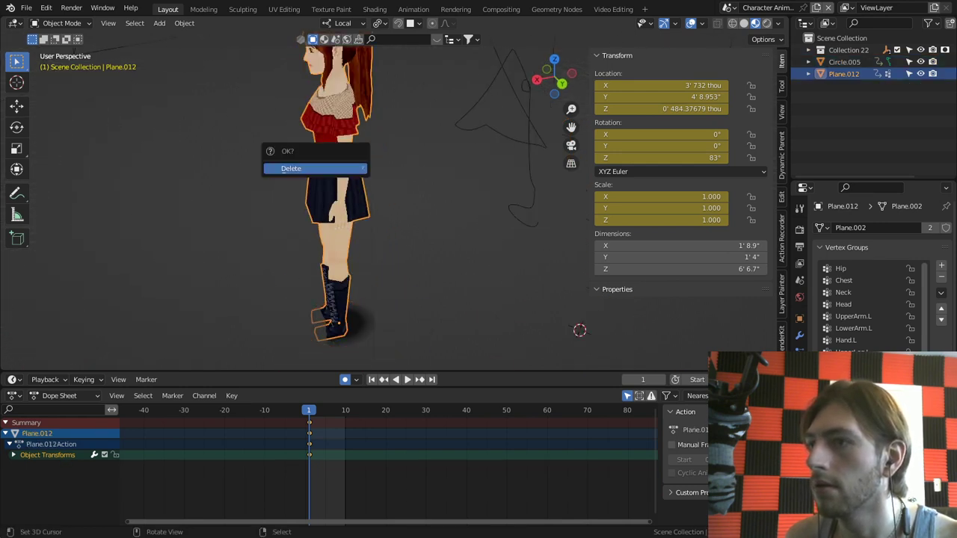
{"action": "left_click", "coordinate": [347, 169]}
Step: Paste the copied character mesh and its rig into the Character Animator scene
{"action": "scroll", "coordinate": [347, 168], "scroll_direction": "down", "scroll_amount": 1}
{"action": "scroll", "coordinate": [395, 202], "scroll_direction": "up", "scroll_amount": 1}
{"action": "key", "text": "ctrl+v"}
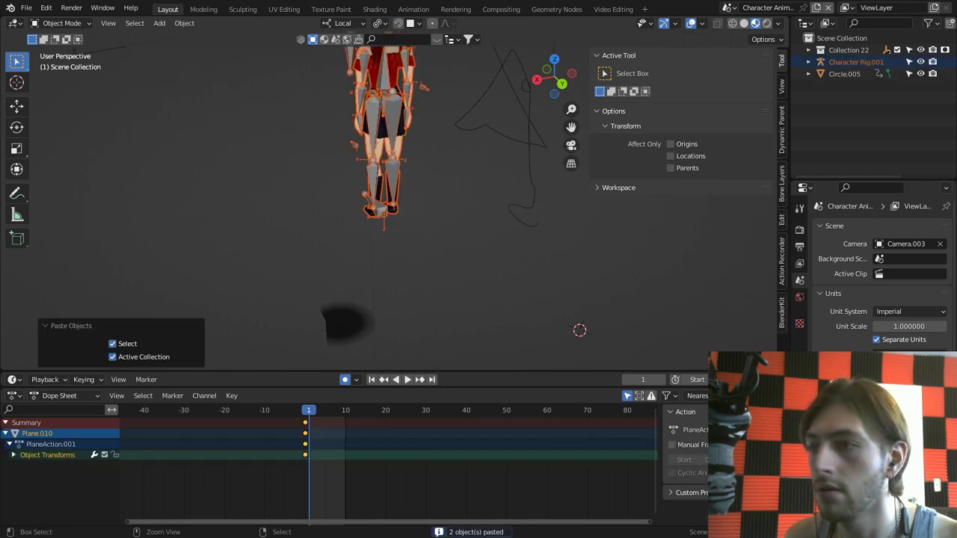
{"action": "scroll", "coordinate": [394, 202], "scroll_direction": "down", "scroll_amount": 2}
{"action": "scroll", "coordinate": [395, 201], "scroll_direction": "up", "scroll_amount": 3}
{"action": "scroll", "coordinate": [392, 208], "scroll_direction": "down", "scroll_amount": 1}
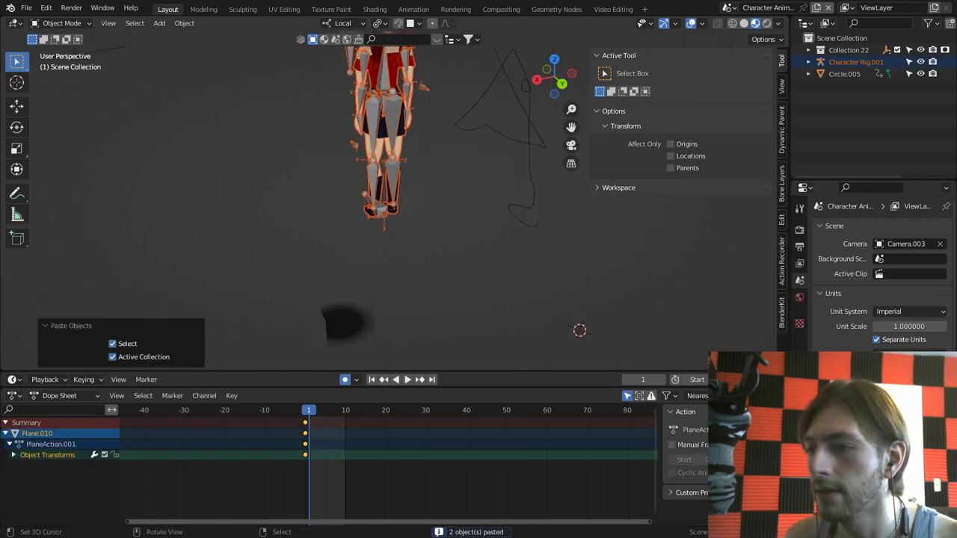
Step: Add a Copy Location object constraint to the shadow disc Circle.005
{"action": "right_click", "coordinate": [340, 323]}
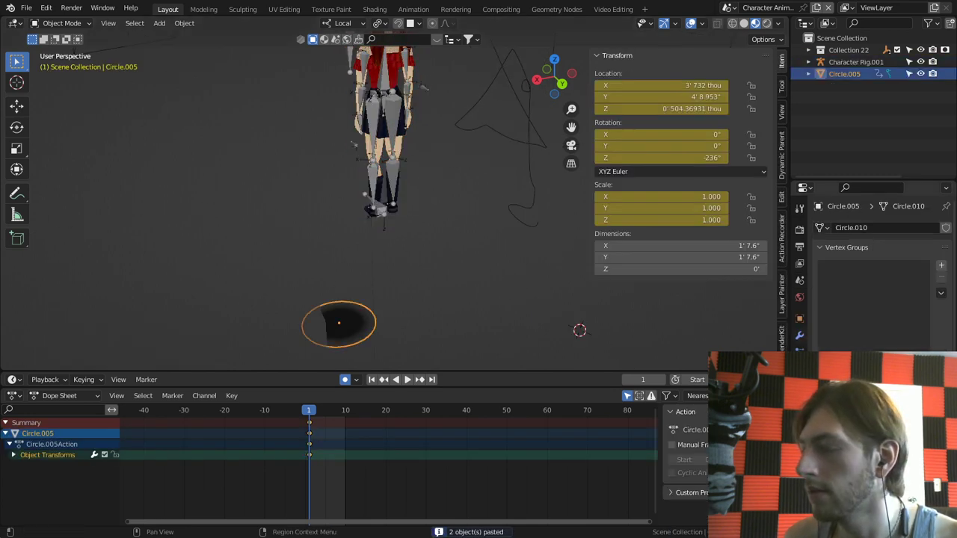
{"action": "left_click", "coordinate": [800, 385]}
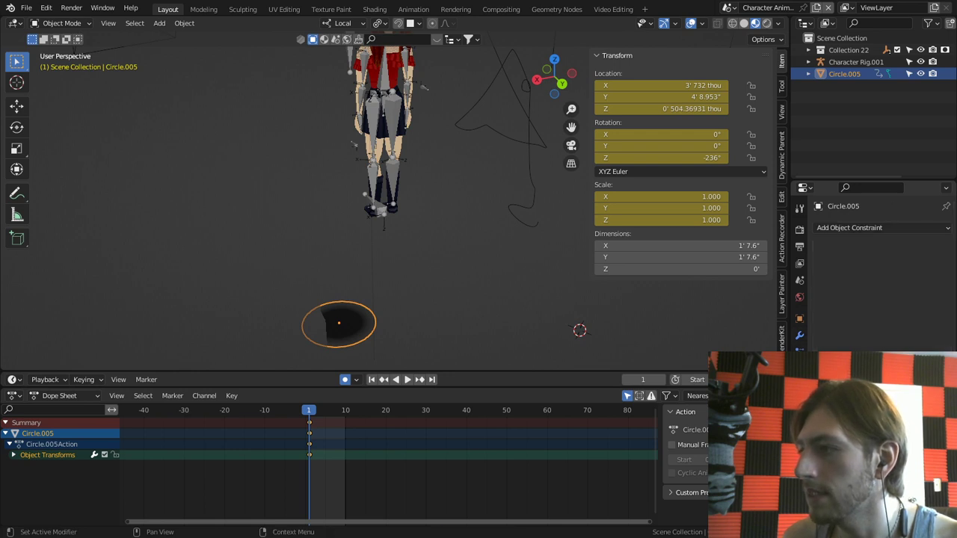
{"action": "left_click", "coordinate": [882, 228]}
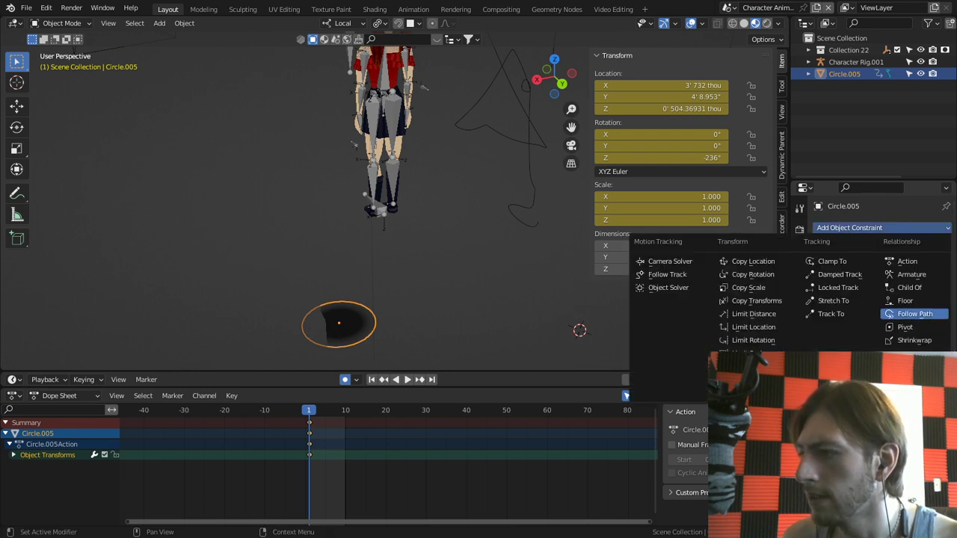
{"action": "left_click", "coordinate": [753, 261]}
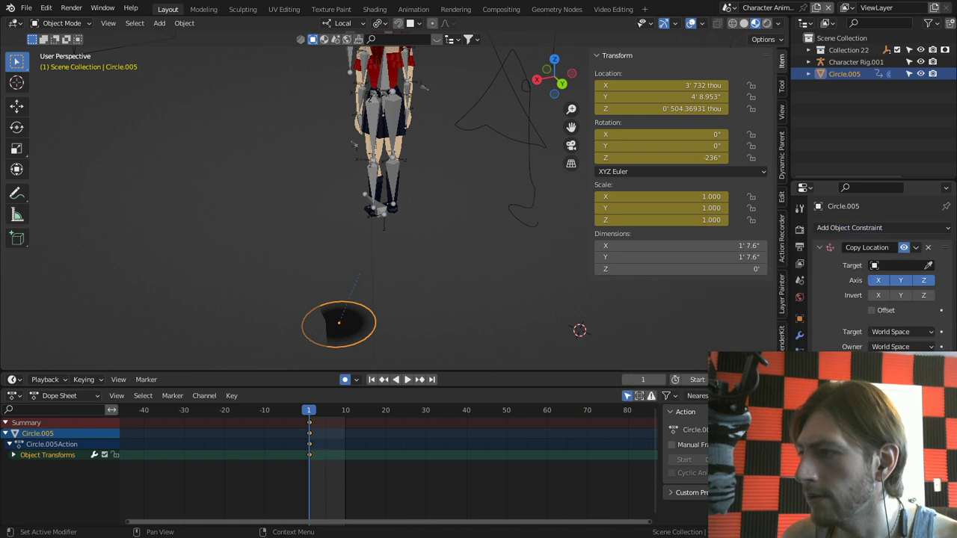
Step: Target the shadow's Copy Location constraint at Character Rig.001 and its Root bone
{"action": "left_click", "coordinate": [898, 266]}
{"action": "key", "text": "Escape"}
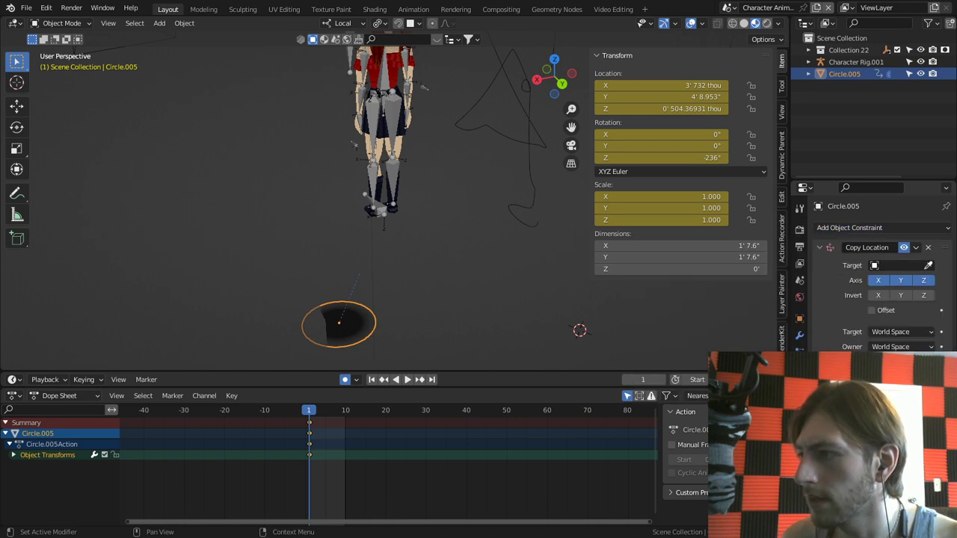
{"action": "left_click", "coordinate": [928, 266]}
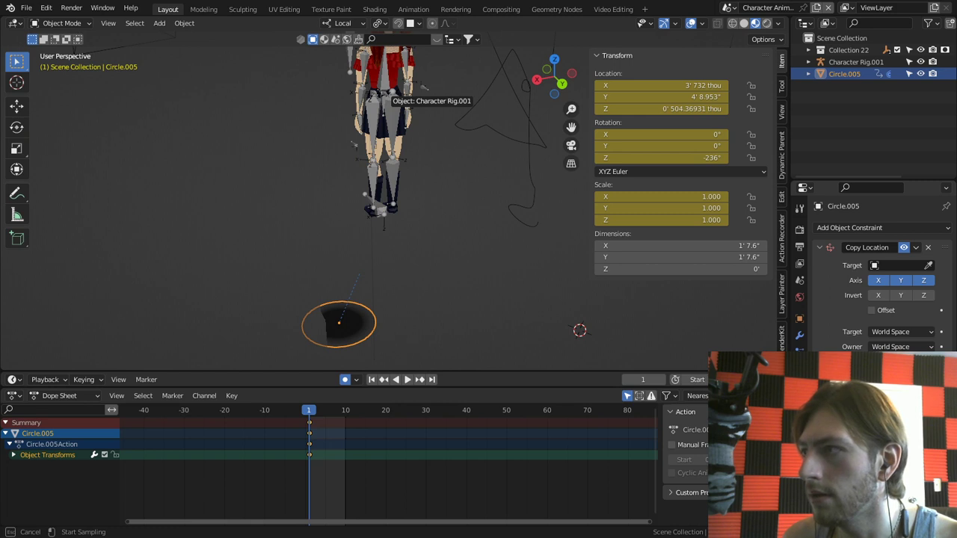
{"action": "left_click", "coordinate": [389, 97]}
{"action": "left_click", "coordinate": [905, 280]}
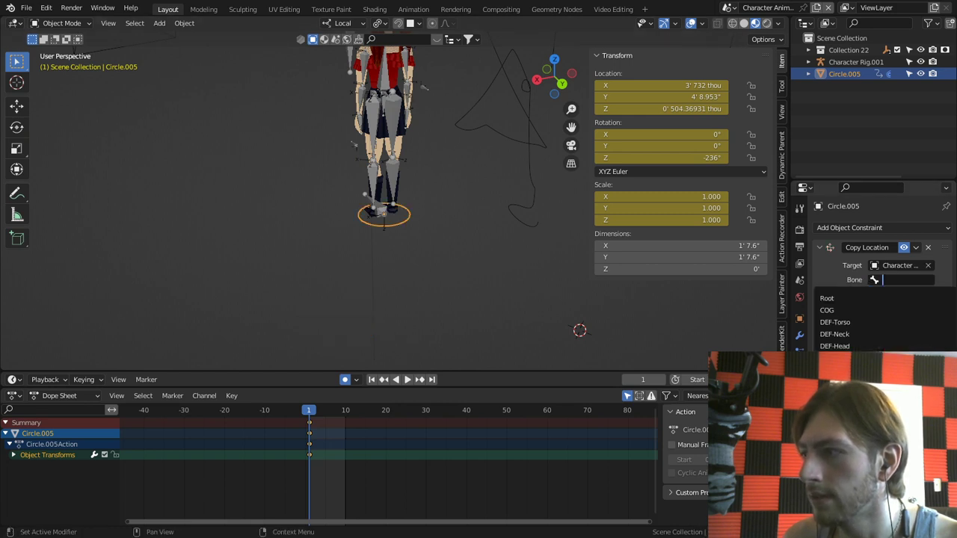
{"action": "left_click", "coordinate": [882, 299]}
{"action": "middle_click_drag", "start_coordinate": [479, 225], "coordinate": [453, 224]}
{"action": "scroll", "coordinate": [453, 224], "scroll_direction": "up", "scroll_amount": 1}
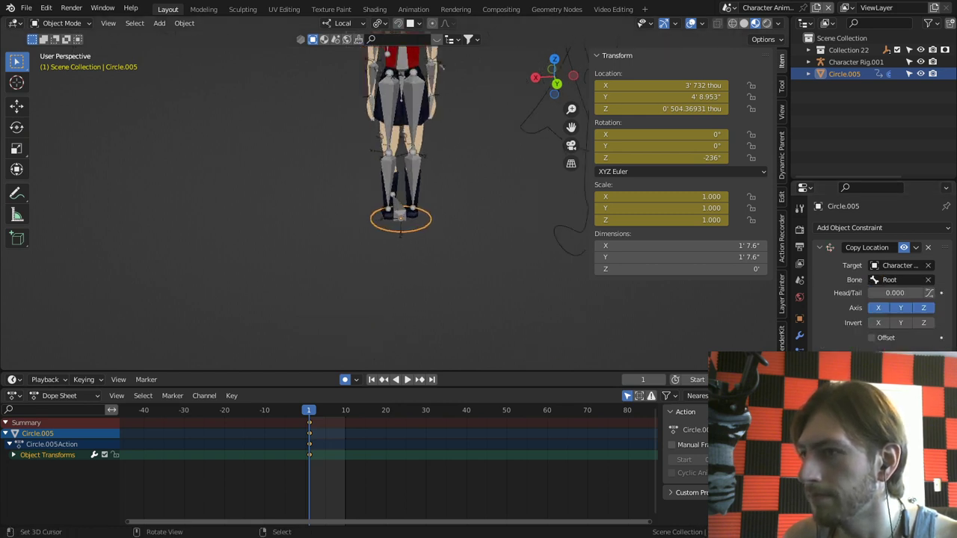
Step: Delete the Room.002 object that surrounds the character
{"action": "scroll", "coordinate": [400, 225], "scroll_direction": "up", "scroll_amount": 4}
{"action": "middle_click_drag", "start_coordinate": [401, 247], "coordinate": [423, 220]}
{"action": "scroll", "coordinate": [403, 208], "scroll_direction": "down", "scroll_amount": 3}
{"action": "scroll", "coordinate": [404, 220], "scroll_direction": "up", "scroll_amount": 2}
{"action": "scroll", "coordinate": [288, 224], "scroll_direction": "down", "scroll_amount": 4}
{"action": "scroll", "coordinate": [311, 240], "scroll_direction": "down", "scroll_amount": 5}
{"action": "left_click", "coordinate": [311, 241]}
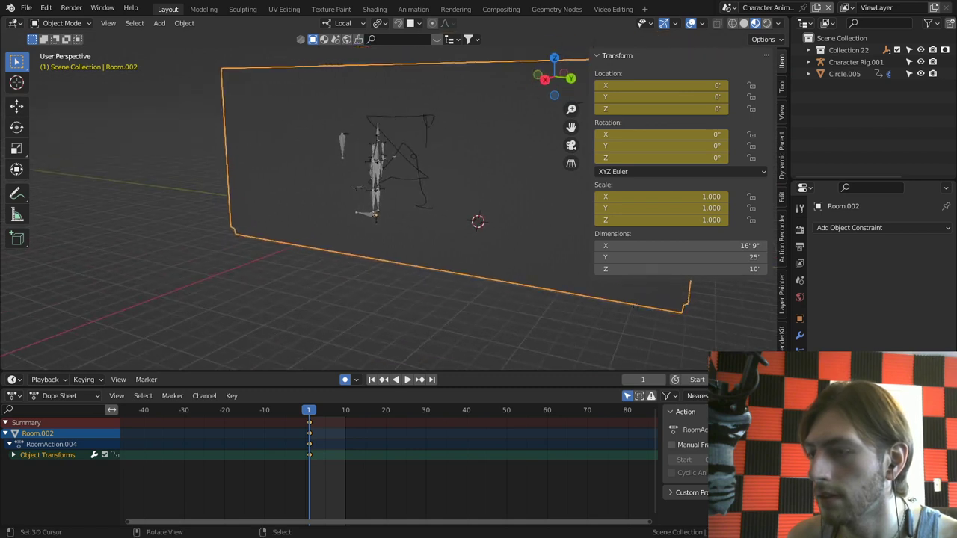
{"action": "middle_click_drag", "start_coordinate": [374, 225], "coordinate": [404, 224]}
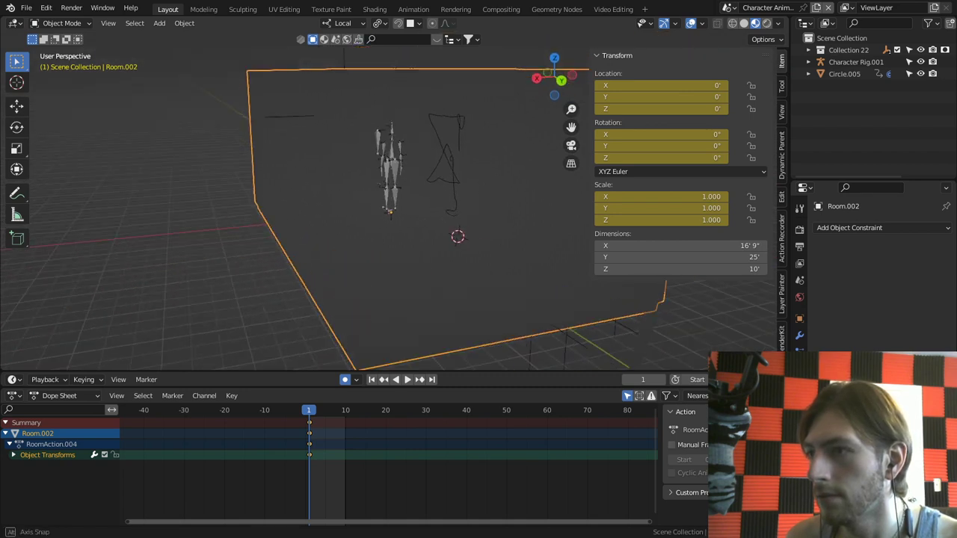
{"action": "scroll", "coordinate": [389, 209], "scroll_direction": "up", "scroll_amount": 5}
{"action": "scroll", "coordinate": [389, 210], "scroll_direction": "down", "scroll_amount": 7}
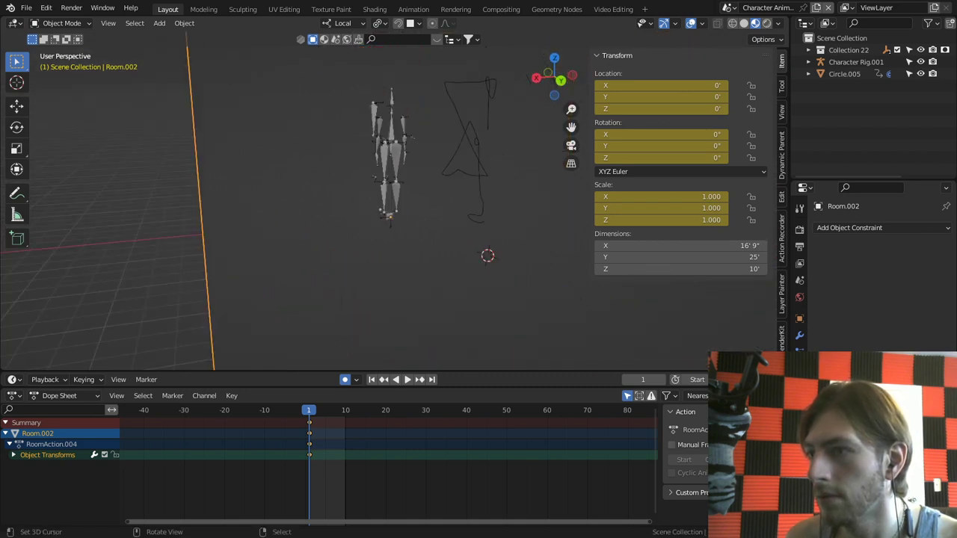
{"action": "key", "text": "x"}
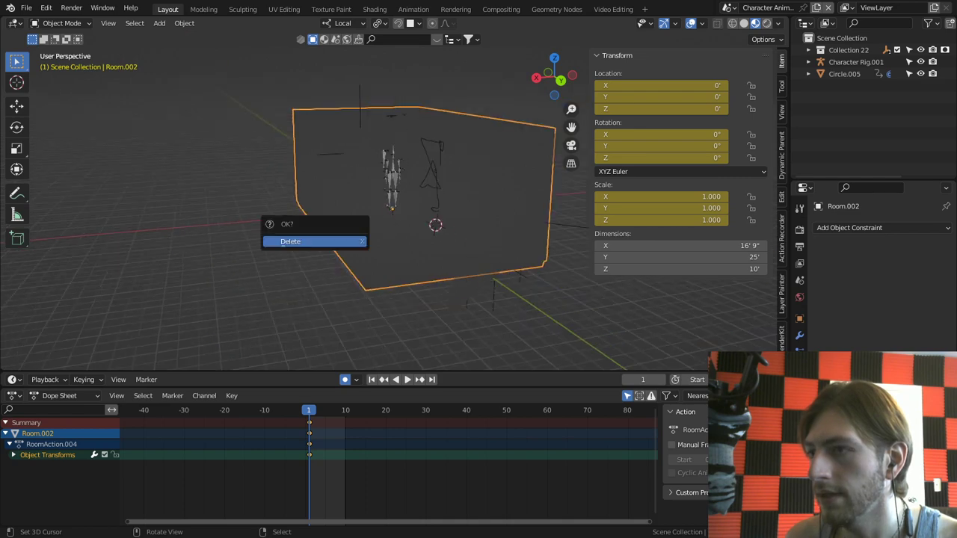
{"action": "left_click", "coordinate": [312, 241]}
Step: View the scene through the camera and rename Circle.005 as Shadow
{"action": "middle_click_drag", "start_coordinate": [313, 241], "coordinate": [198, 243]}
{"action": "scroll", "coordinate": [353, 235], "scroll_direction": "up", "scroll_amount": 4}
{"action": "middle_click_drag", "start_coordinate": [299, 217], "coordinate": [437, 221], "text": "shift"}
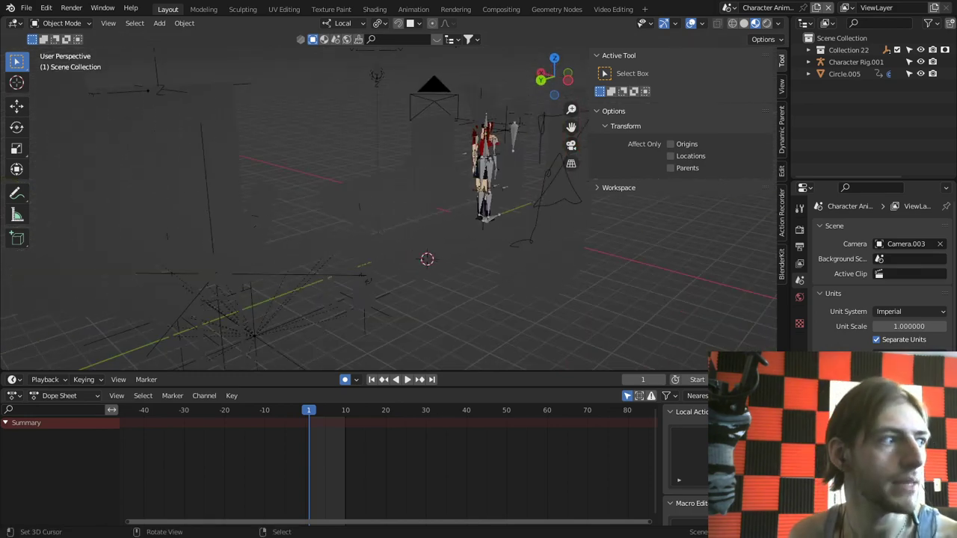
{"action": "middle_click_drag", "start_coordinate": [374, 220], "coordinate": [413, 185]}
{"action": "key", "text": "KP_0"}
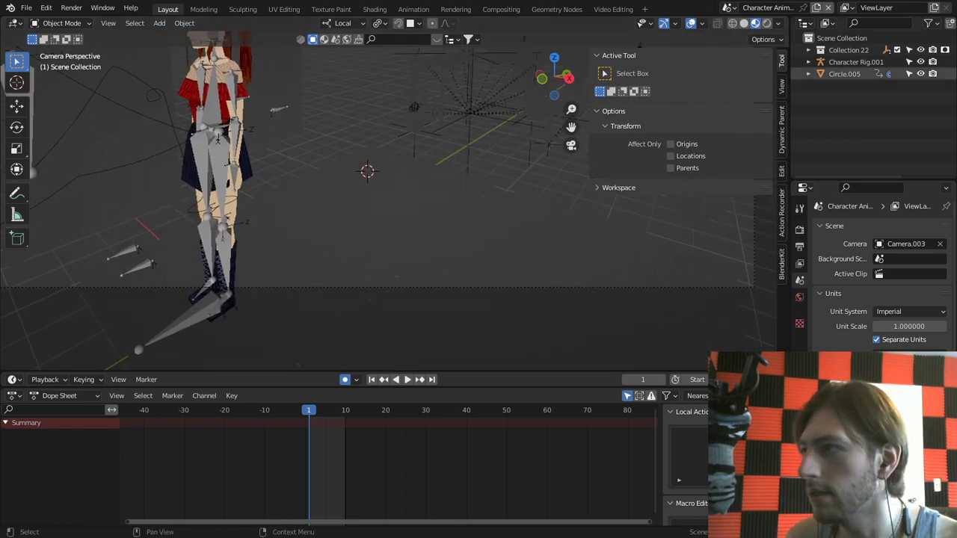
{"action": "double_click", "coordinate": [847, 74]}
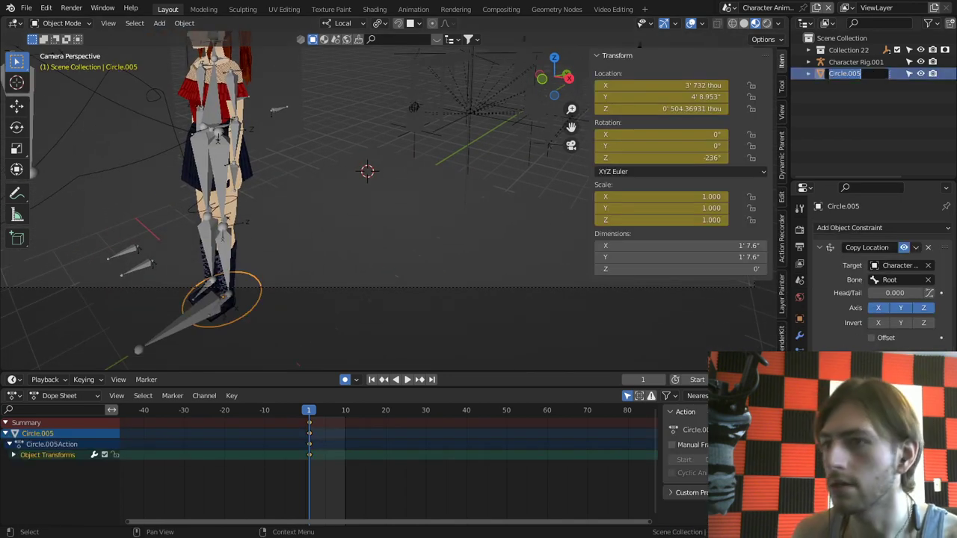
{"action": "type", "text": "Shad"}
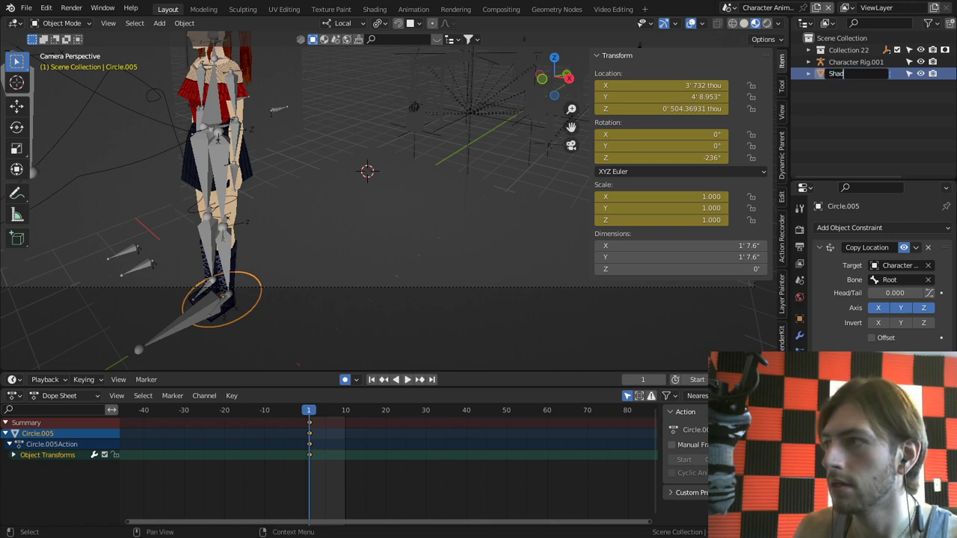
{"action": "type", "text": "ow"}
{"action": "key", "text": "Return"}
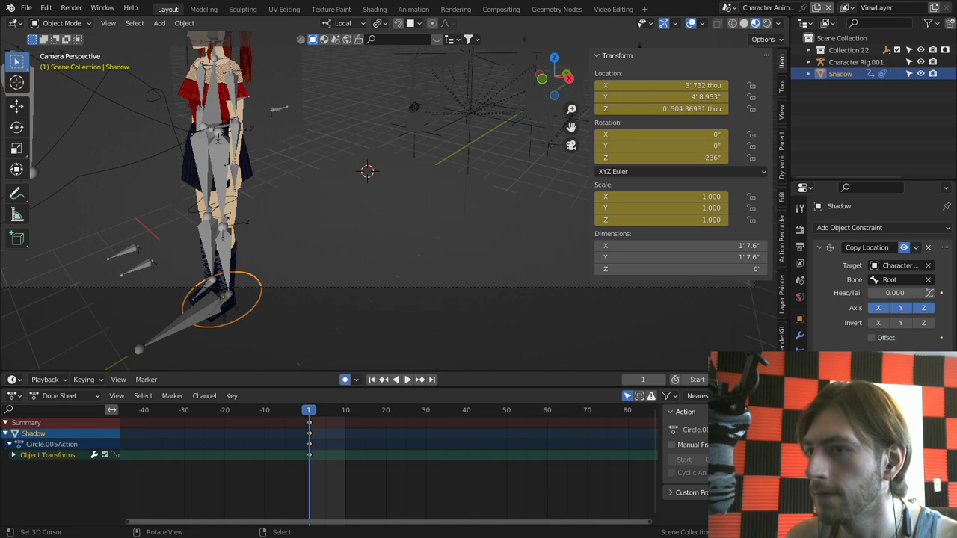
Step: Delete the remaining floor surface that covers the grid beside the character
{"action": "right_click", "coordinate": [320, 211]}
{"action": "key", "text": "x"}
{"action": "left_click", "coordinate": [321, 212]}
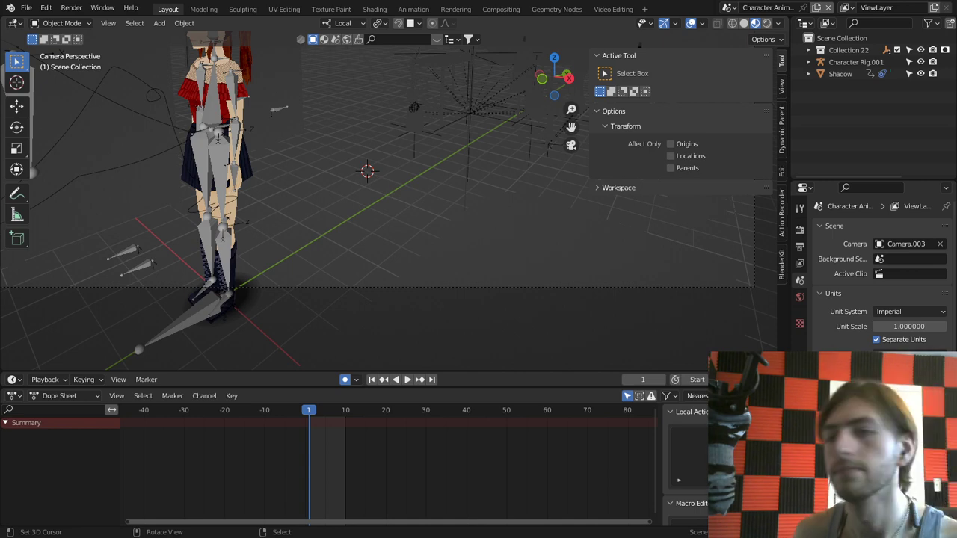
Step: Move Character Rig.001 across the ground plane by about 2.4" in X and 7' 5.18" in Y, and save the file
{"action": "scroll", "coordinate": [377, 201], "scroll_direction": "down", "scroll_amount": 3}
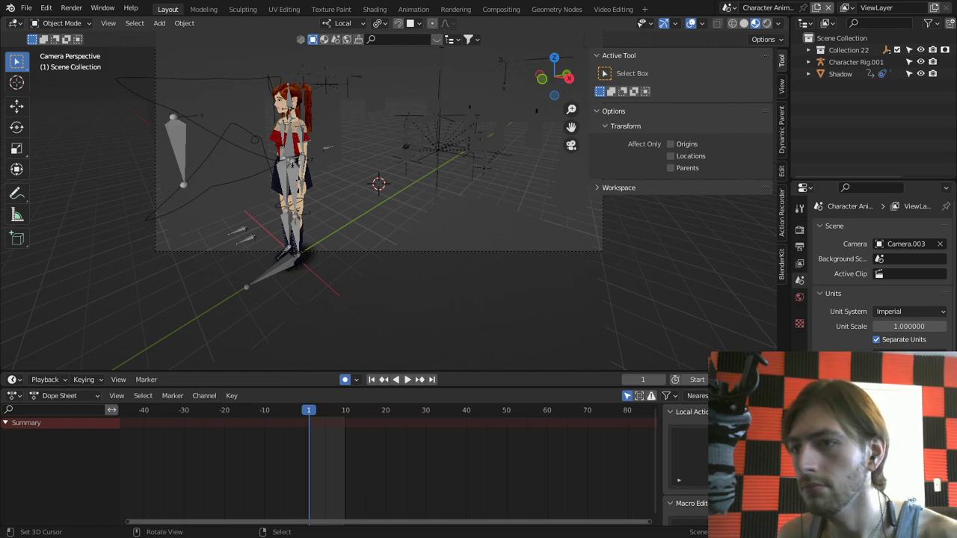
{"action": "right_click", "coordinate": [291, 150]}
{"action": "key", "text": "g"}
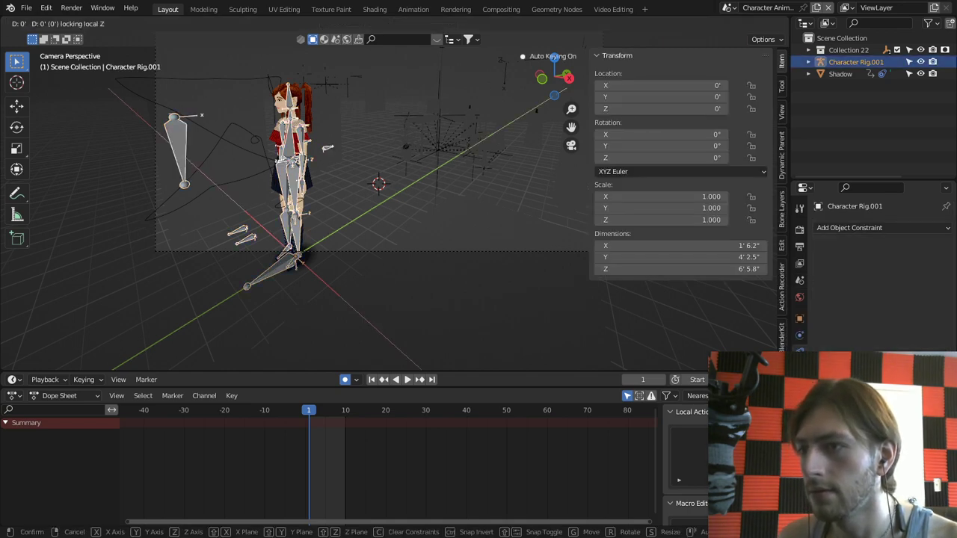
{"action": "key", "text": "shift+z"}
{"action": "key", "text": "shift+z"}
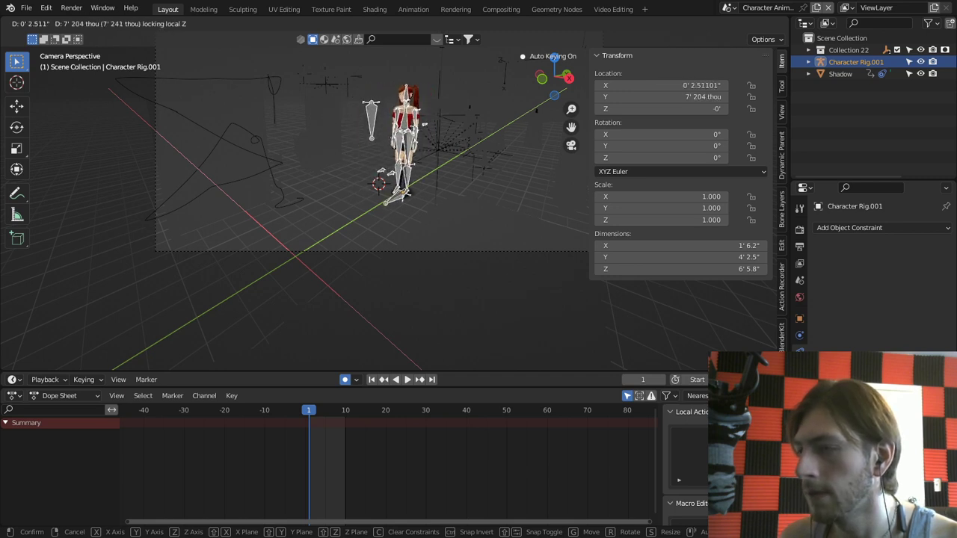
{"action": "left_click", "coordinate": [404, 164]}
{"action": "scroll", "coordinate": [395, 201], "scroll_direction": "up", "scroll_amount": 2}
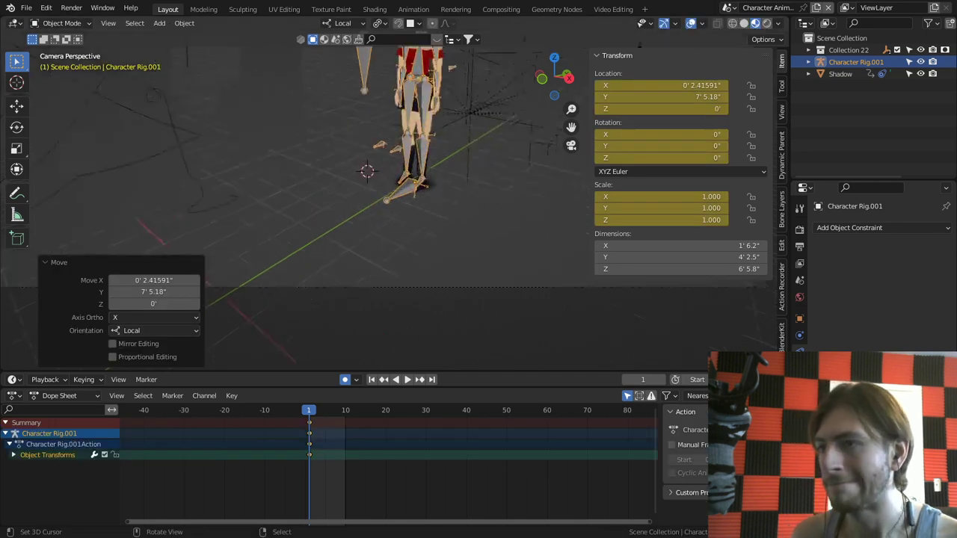
{"action": "scroll", "coordinate": [404, 164], "scroll_direction": "up", "scroll_amount": 1}
{"action": "middle_click_drag", "start_coordinate": [404, 164], "coordinate": [346, 327], "text": "shift"}
{"action": "scroll", "coordinate": [346, 326], "scroll_direction": "up", "scroll_amount": 2}
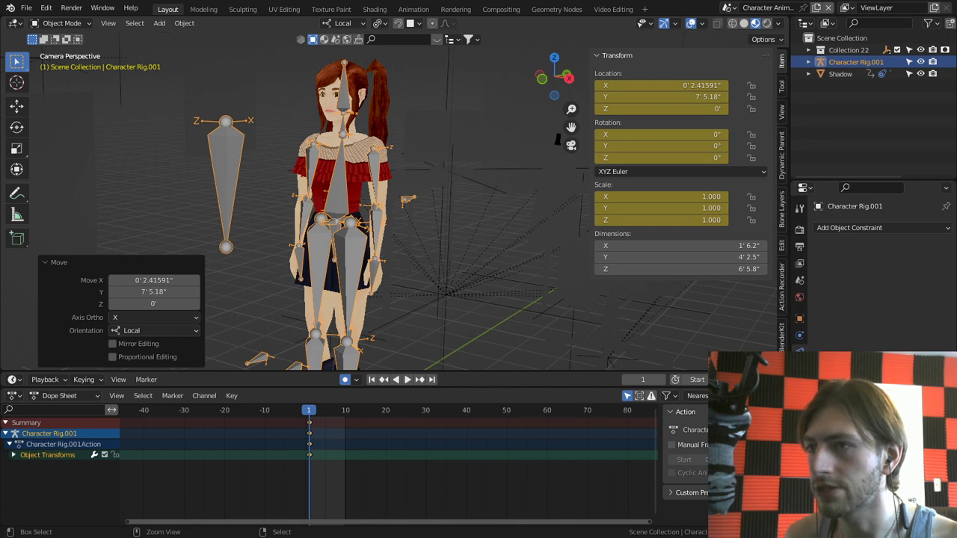
{"action": "key", "text": "ctrl+s"}
Step: Add a Displace modifier to the character mesh Plane.010, create a new texture for it, and open the texture's settings
{"action": "right_click", "coordinate": [327, 176]}
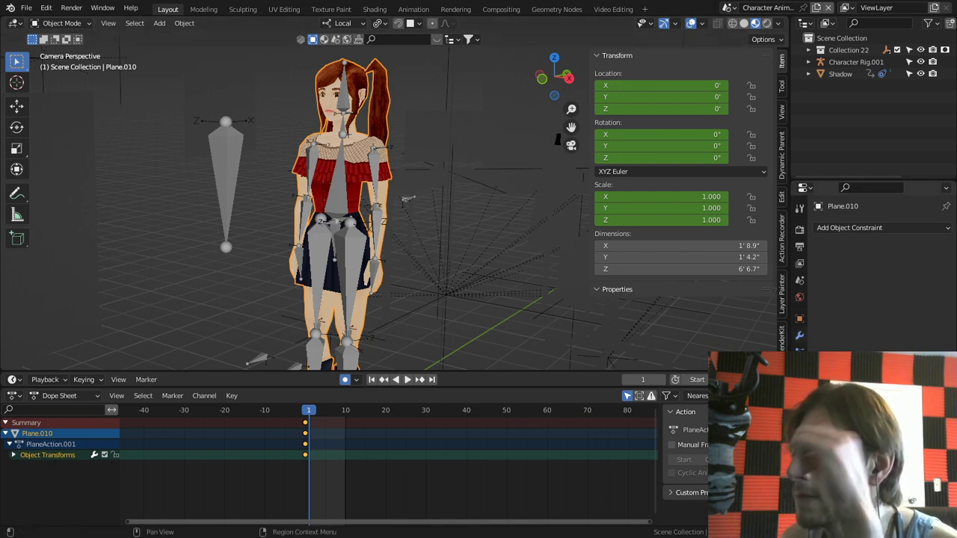
{"action": "left_click", "coordinate": [800, 336]}
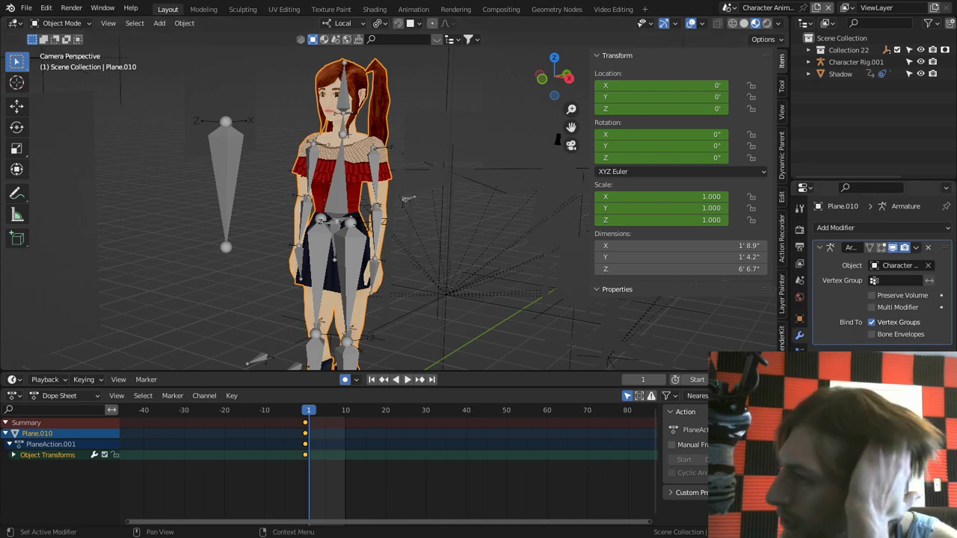
{"action": "left_click", "coordinate": [835, 227]}
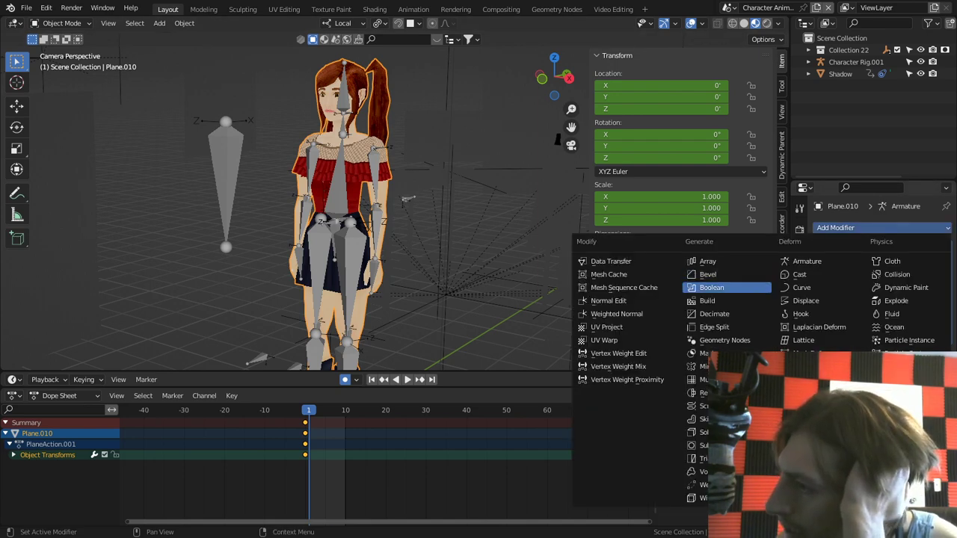
{"action": "left_click", "coordinate": [806, 301]}
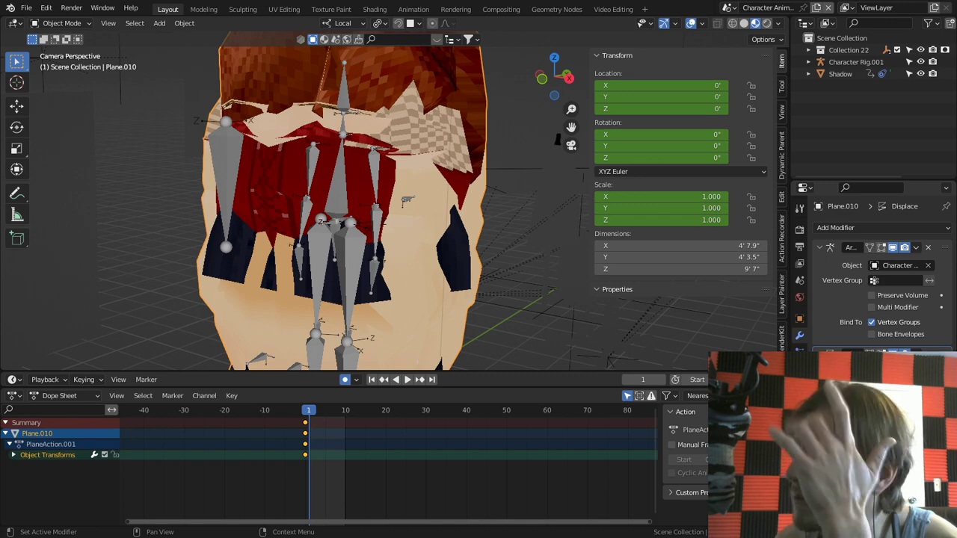
{"action": "key", "text": "Return"}
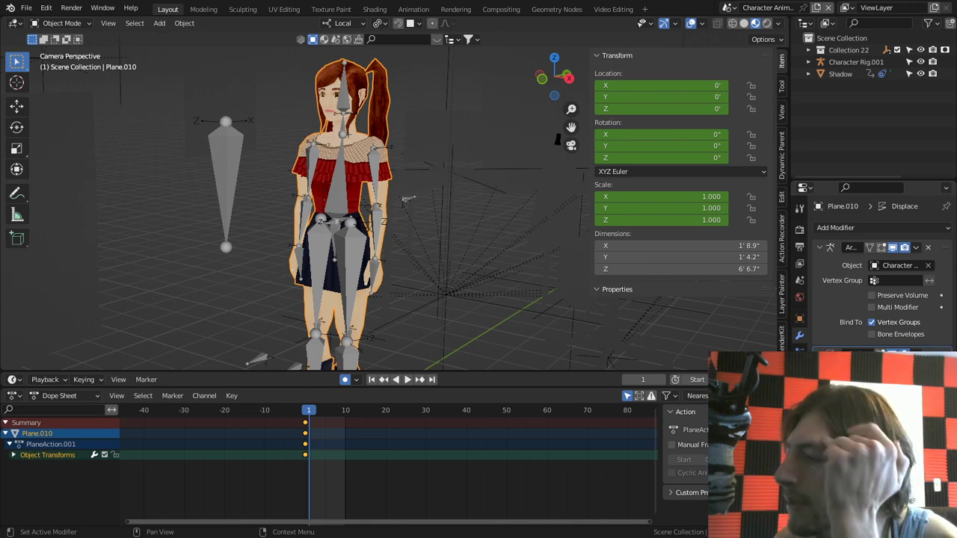
{"action": "key", "text": "ctrl+z"}
{"action": "left_click", "coordinate": [936, 372]}
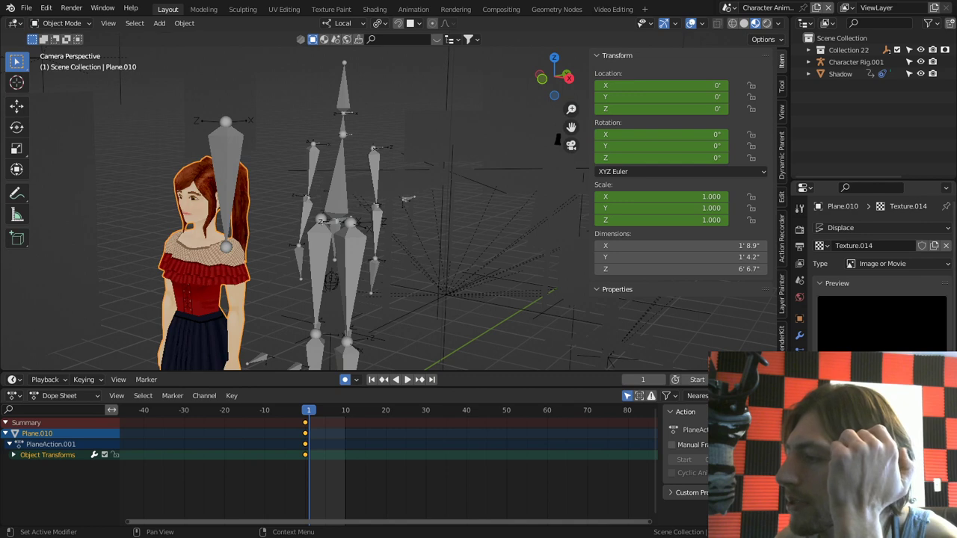
Step: Set the displacement texture's type to Voronoi and its coloring to Position
{"action": "left_click", "coordinate": [897, 263]}
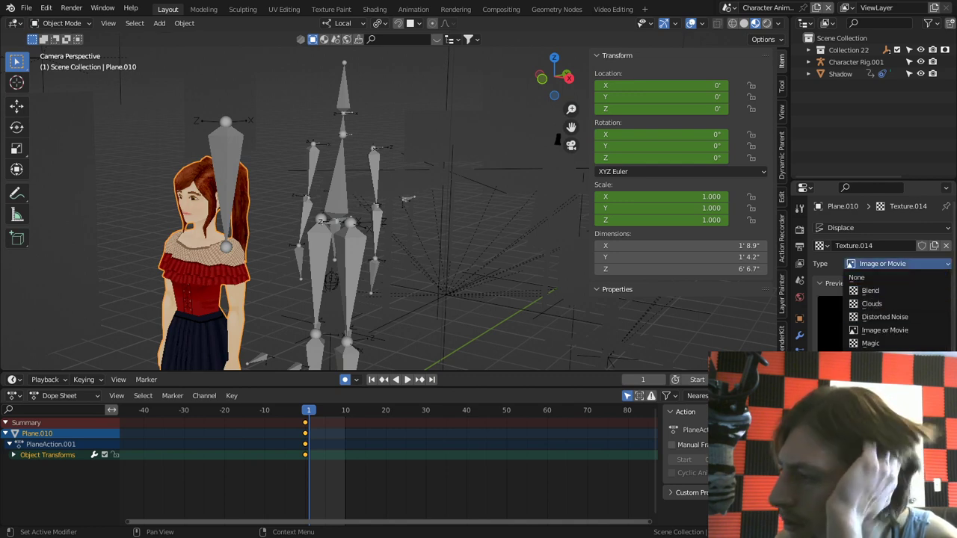
{"action": "left_click", "coordinate": [873, 409]}
{"action": "left_click", "coordinate": [893, 424]}
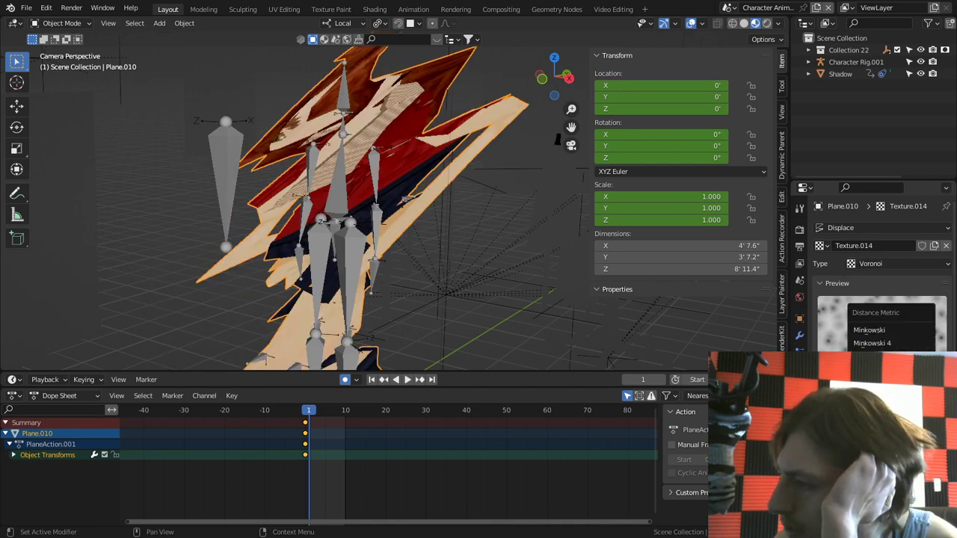
{"action": "left_click", "coordinate": [890, 397]}
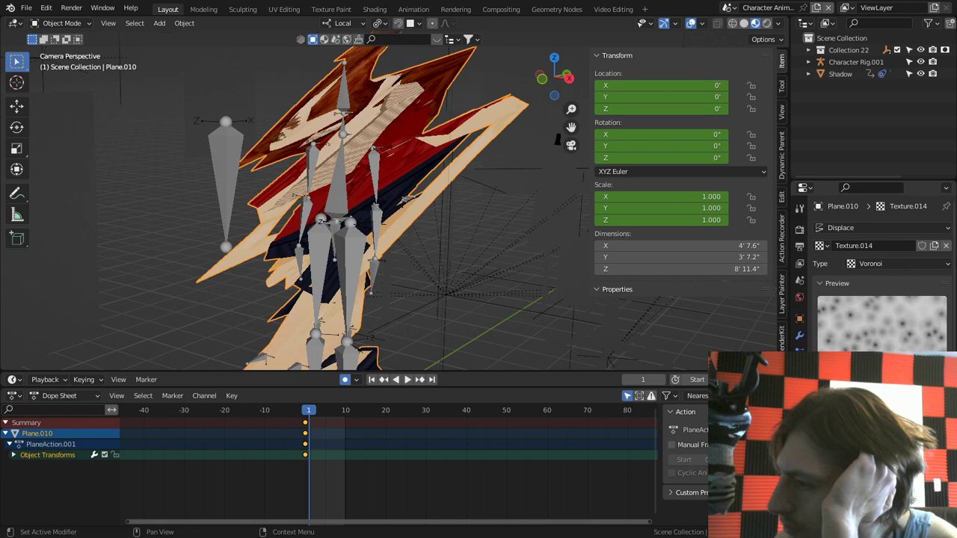
{"action": "left_click", "coordinate": [892, 426]}
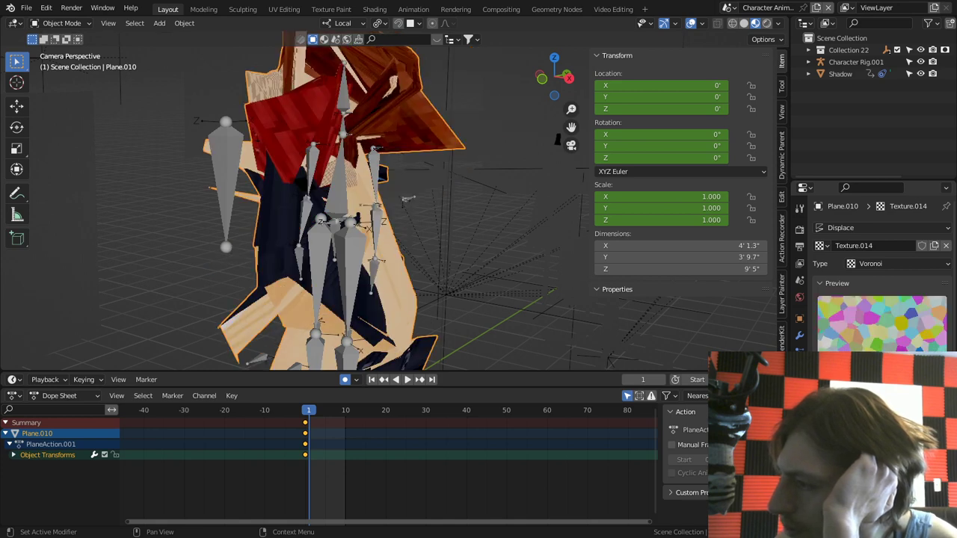
Step: Try lower and higher intensity values for the Voronoi texture, undoing the changes
{"action": "left_click_drag", "start_coordinate": [898, 442], "coordinate": [864, 443]}
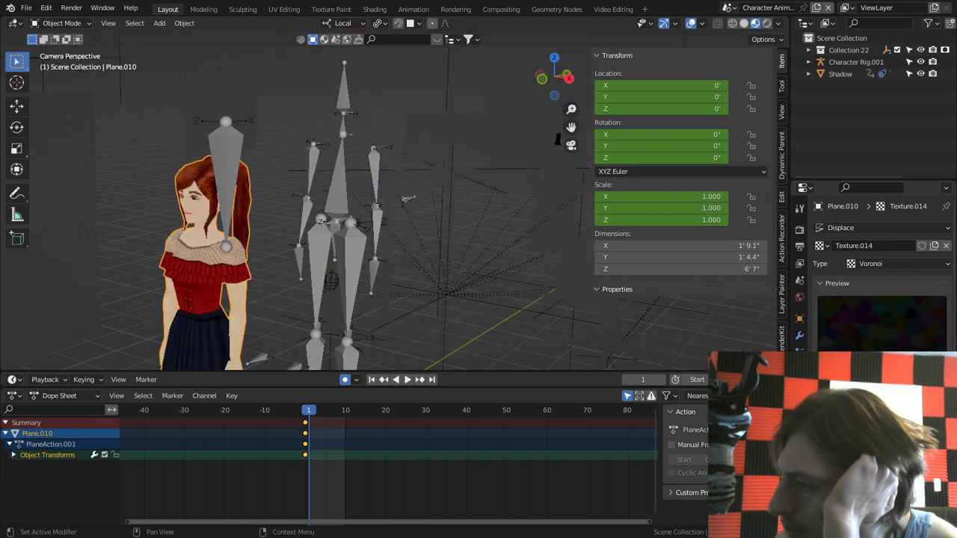
{"action": "key", "text": "ctrl+z"}
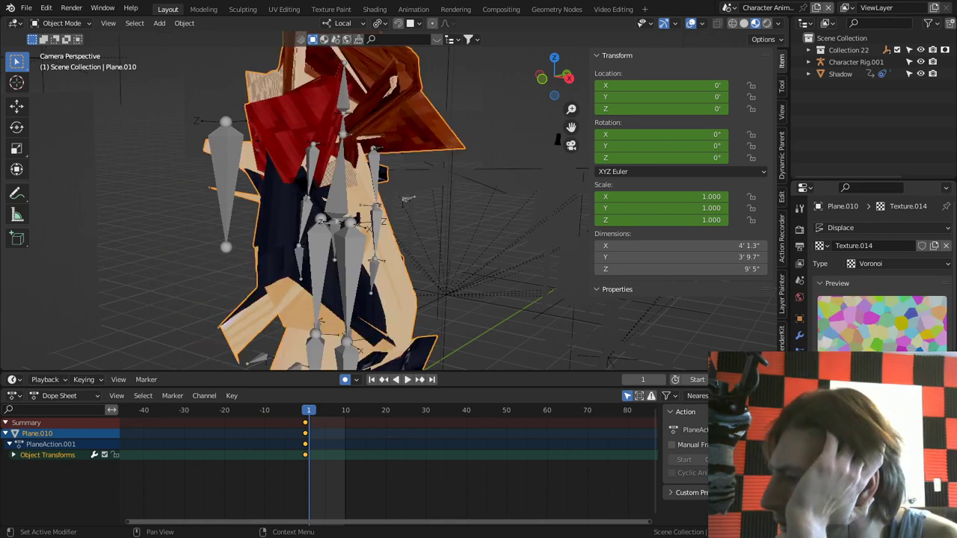
{"action": "mouse_move", "coordinate": [898, 443]}
{"action": "left_mouse_down"}
{"action": "mouse_move", "coordinate": [860, 443]}
{"action": "mouse_move", "coordinate": [897, 443]}
{"action": "left_mouse_up"}
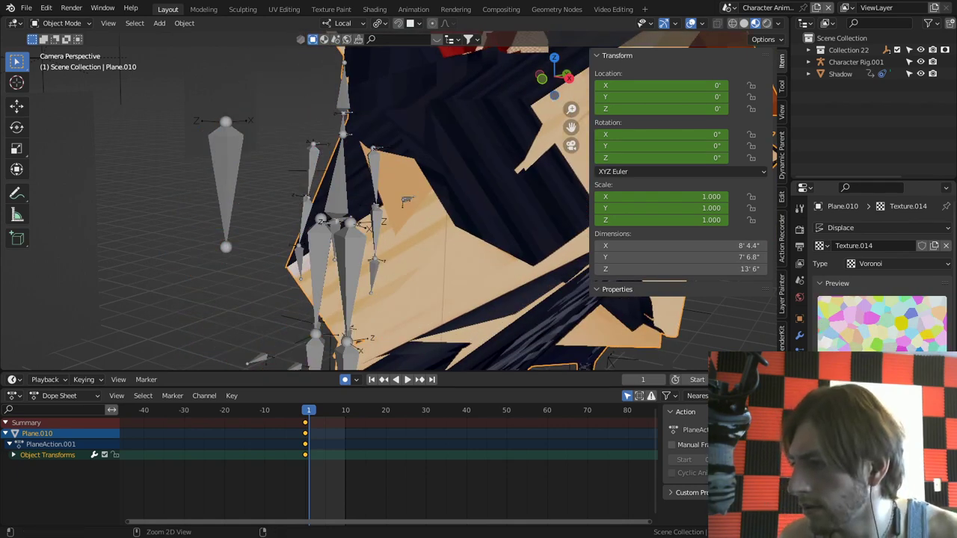
{"action": "key", "text": "ctrl+shift+z"}
{"action": "scroll", "coordinate": [883, 273], "scroll_direction": "down", "scroll_amount": 2}
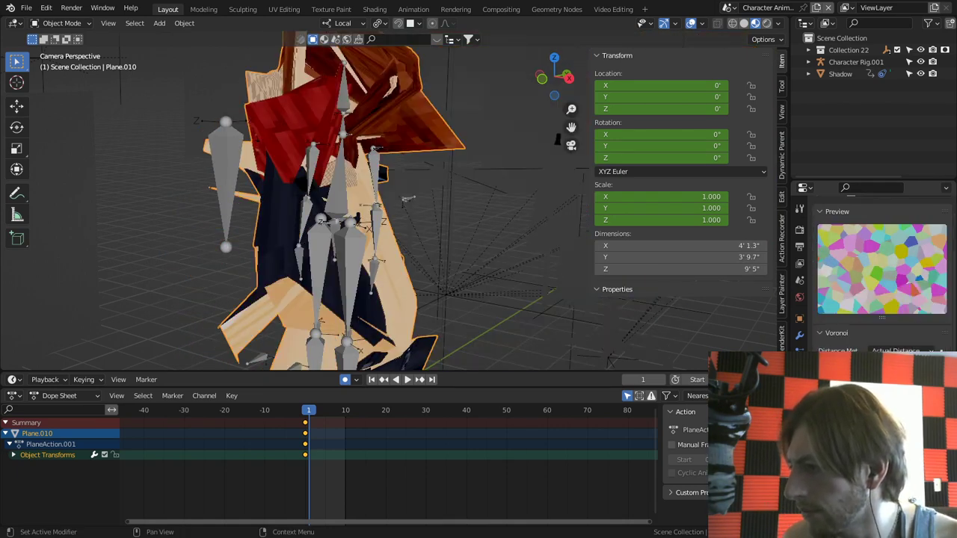
{"action": "scroll", "coordinate": [883, 273], "scroll_direction": "down", "scroll_amount": 3}
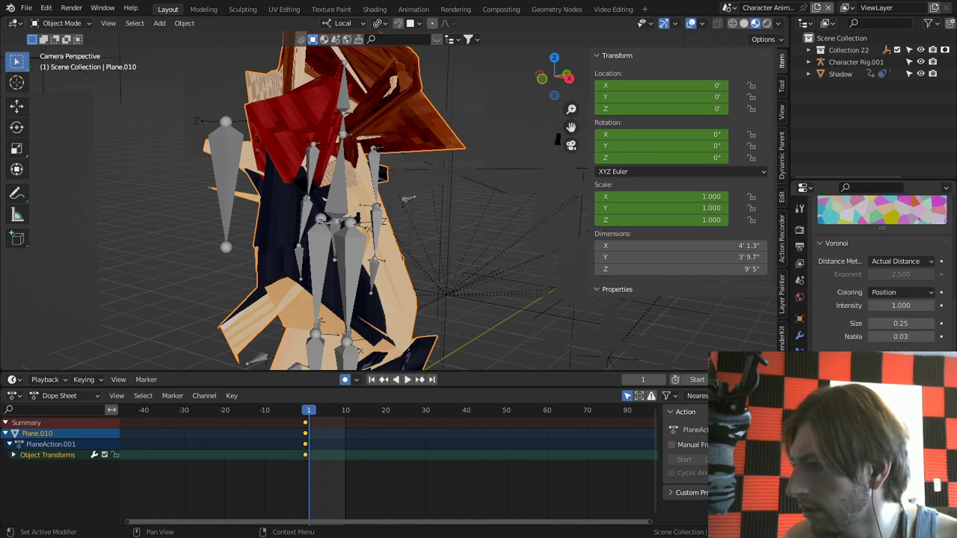
{"action": "mouse_move", "coordinate": [901, 306]}
{"action": "left_mouse_down"}
{"action": "mouse_move", "coordinate": [931, 306]}
{"action": "mouse_move", "coordinate": [903, 324]}
{"action": "left_mouse_up"}
{"action": "key", "text": "ctrl+z"}
Step: Make the Voronoi texture's colours more vivid and return to the character mesh's modifiers
{"action": "scroll", "coordinate": [901, 324], "scroll_direction": "down", "scroll_amount": 2}
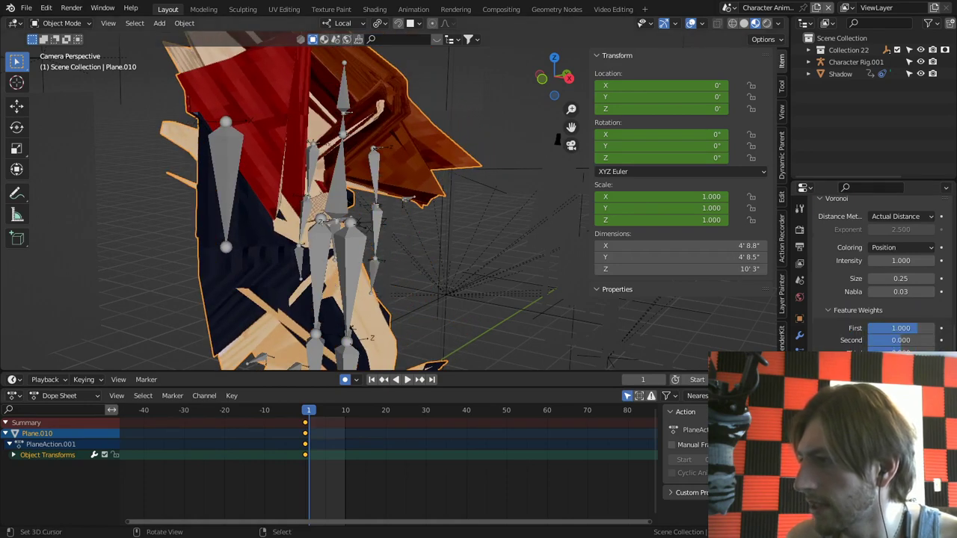
{"action": "scroll", "coordinate": [883, 273], "scroll_direction": "up", "scroll_amount": 4}
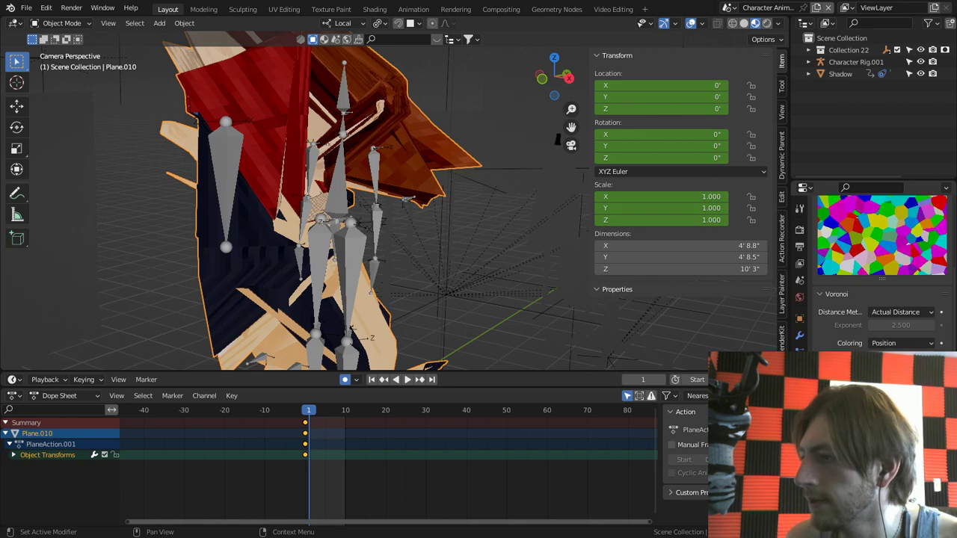
{"action": "left_click", "coordinate": [800, 335]}
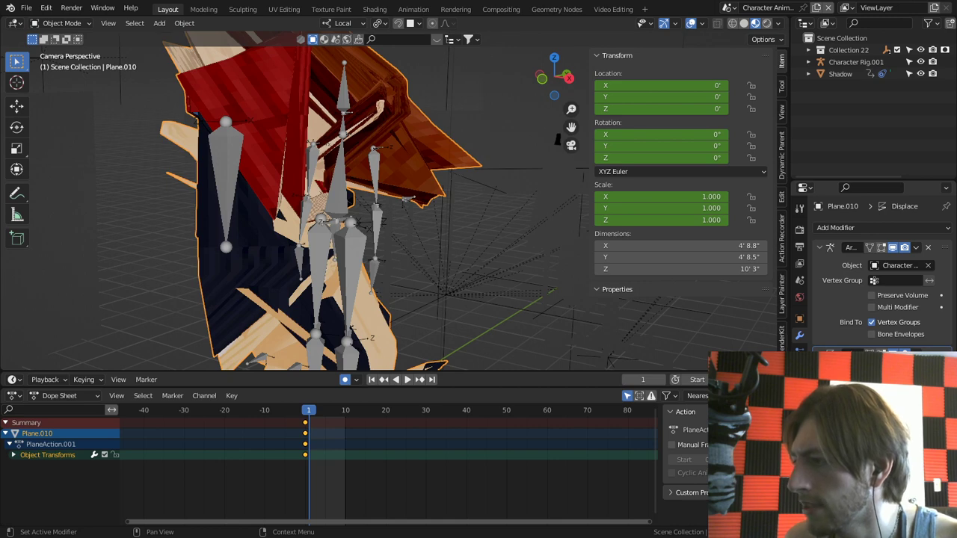
Step: Rename the scene camera Camera.003 as Character Camera
{"action": "scroll", "coordinate": [395, 202], "scroll_direction": "down", "scroll_amount": 7}
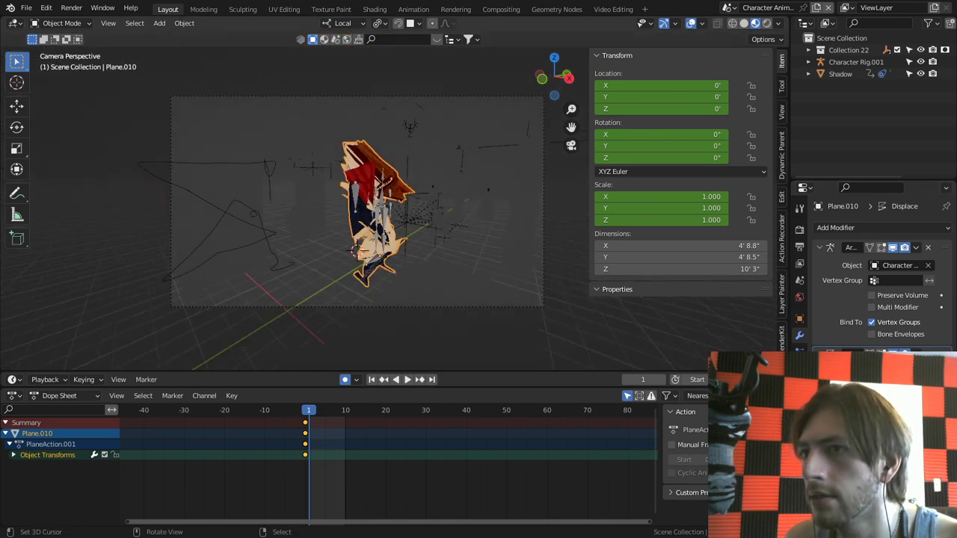
{"action": "right_click", "coordinate": [433, 99]}
{"action": "right_click", "coordinate": [434, 97]}
{"action": "key", "text": "F2"}
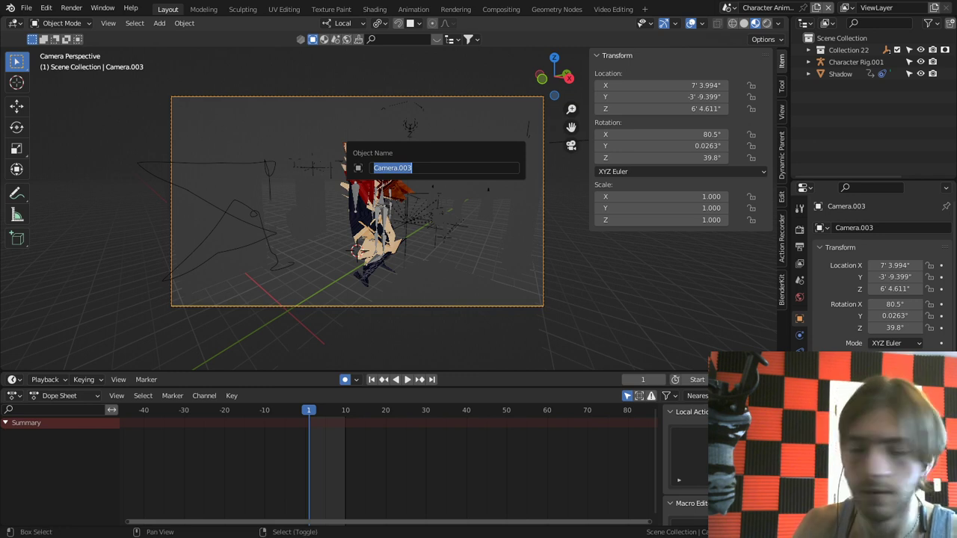
{"action": "type", "text": "Characte"}
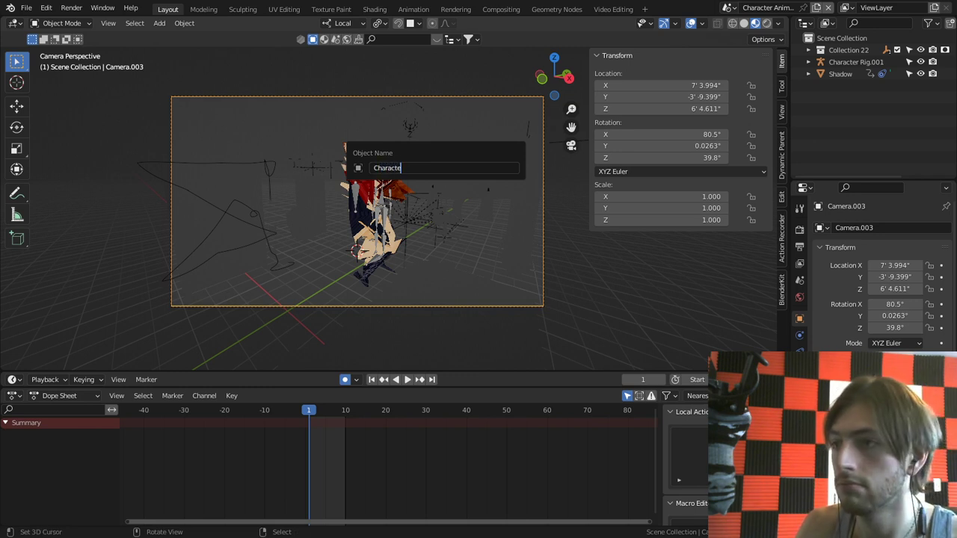
{"action": "type", "text": "r Camera"}
{"action": "key", "text": "Return"}
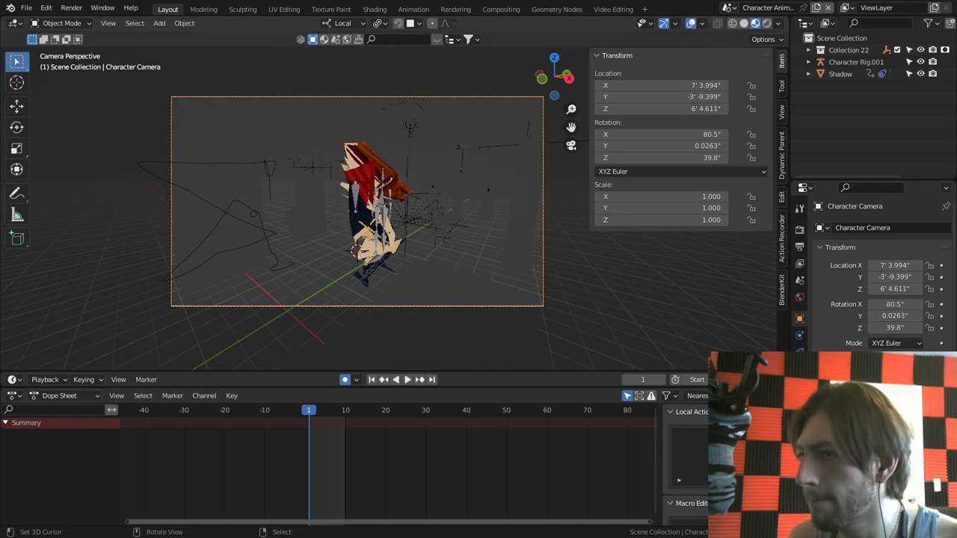
Step: Adjust the Displace modifier on Plane.010 and lower its strength until the character is only slightly distorted
{"action": "scroll", "coordinate": [358, 202], "scroll_direction": "up", "scroll_amount": 2}
{"action": "right_click", "coordinate": [355, 176]}
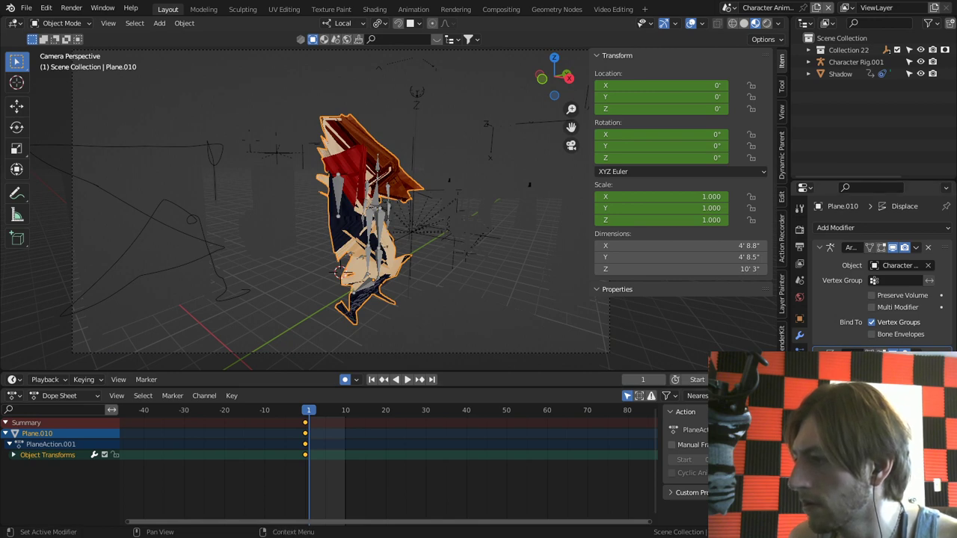
{"action": "left_click", "coordinate": [893, 355]}
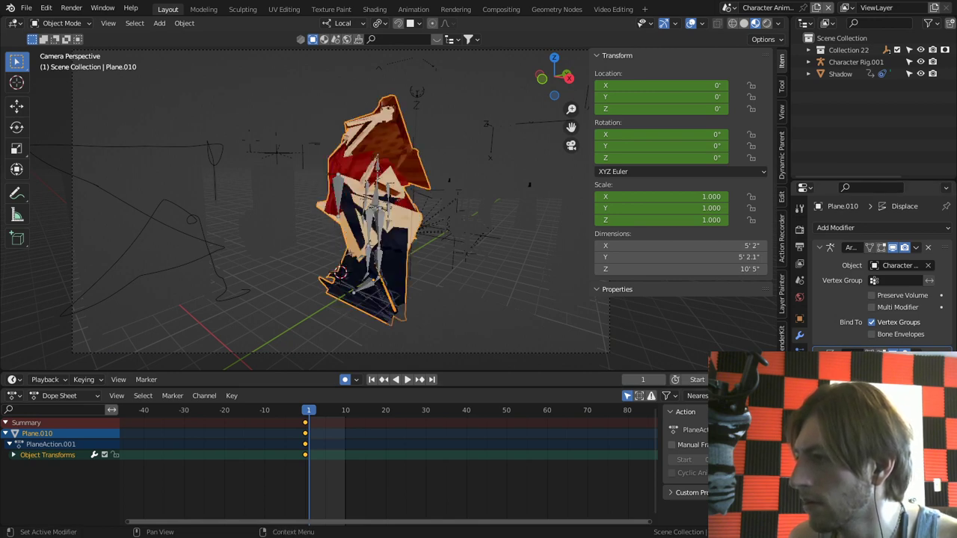
{"action": "scroll", "coordinate": [395, 202], "scroll_direction": "up", "scroll_amount": 3}
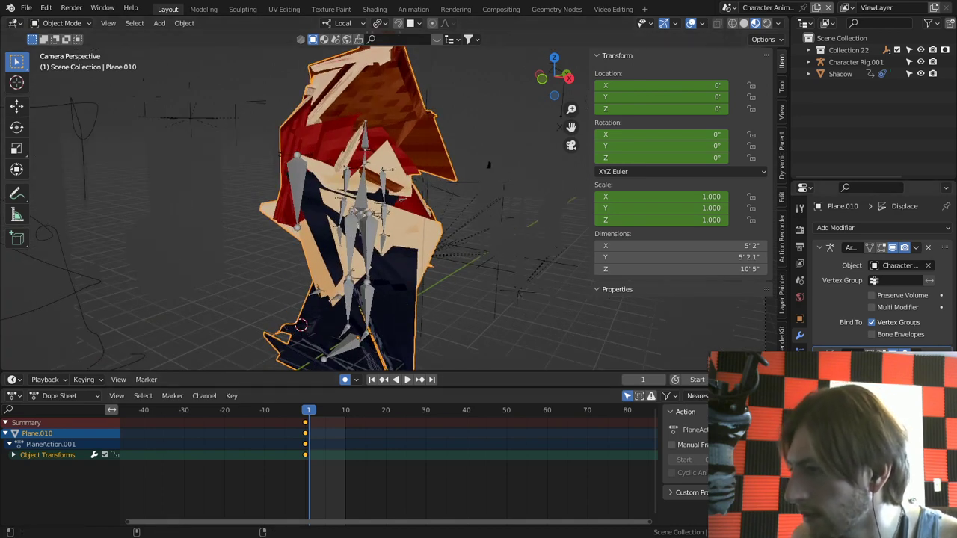
{"action": "left_click_drag", "start_coordinate": [902, 424], "coordinate": [860, 424]}
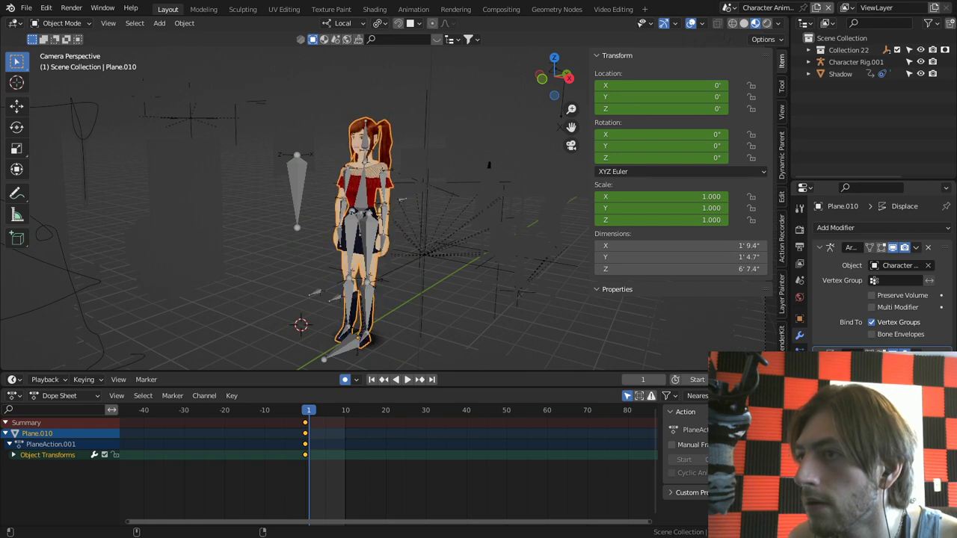
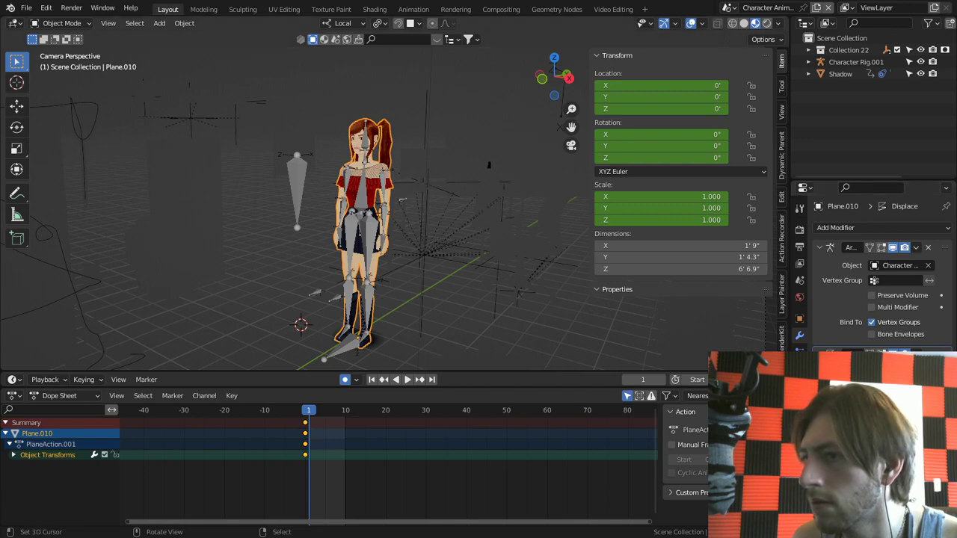
Step: Select Character Rig.001 and hide the viewport overlays so only the character is shown
{"action": "right_click", "coordinate": [298, 188]}
{"action": "scroll", "coordinate": [298, 189], "scroll_direction": "up", "scroll_amount": 3}
{"action": "key", "text": "g"}
{"action": "key", "text": "shift+z"}
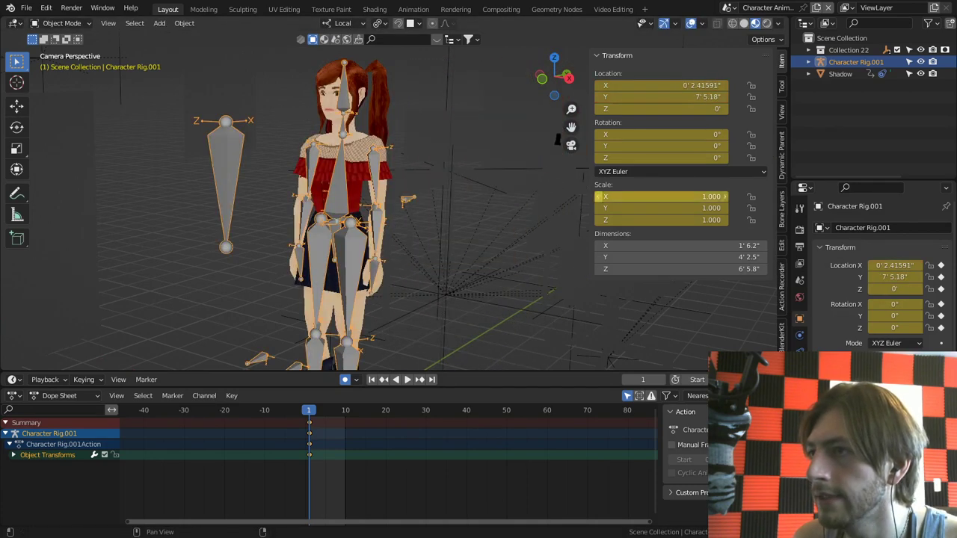
{"action": "key", "text": "Return"}
{"action": "key", "text": "shift+alt+z"}
Step: Preview the displacement by temporarily moving Character Rig.001 across the ground plane, and cancel the move
{"action": "key", "text": "g"}
{"action": "key", "text": "shift+z"}
{"action": "key", "text": "shift+z"}
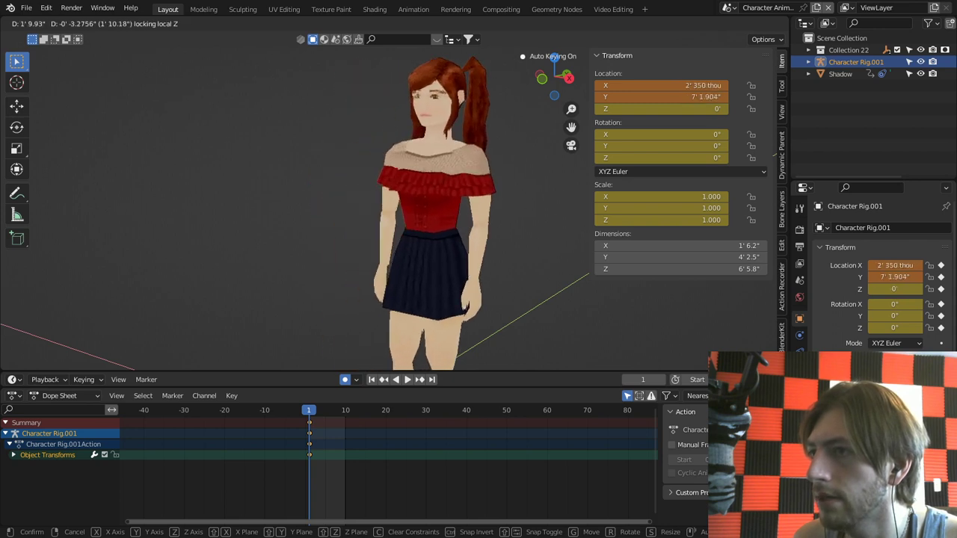
{"action": "key", "text": "Escape"}
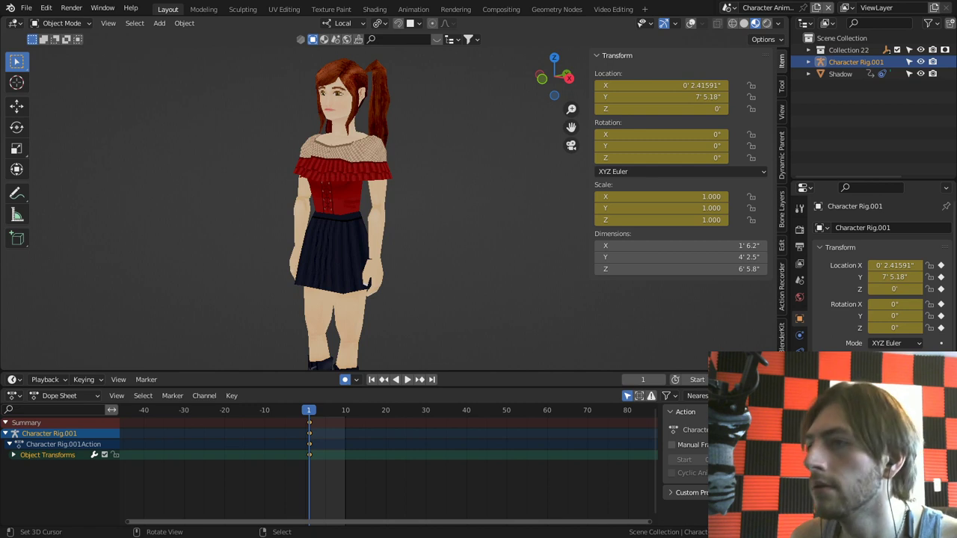
Step: Preview the displacement on Plane.010 by temporarily moving the mesh across the ground plane, and cancel the move
{"action": "right_click", "coordinate": [341, 191]}
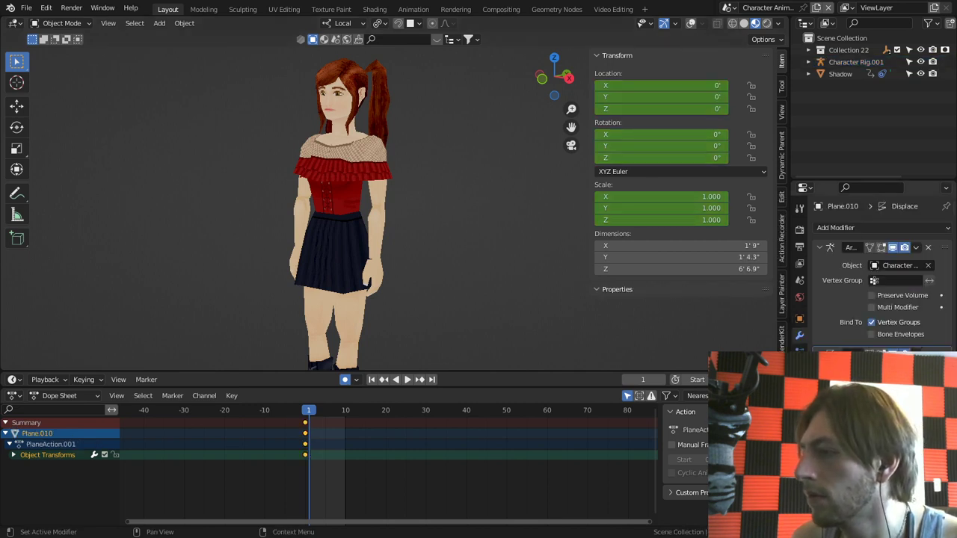
{"action": "key", "text": "g"}
{"action": "key", "text": "shift+z"}
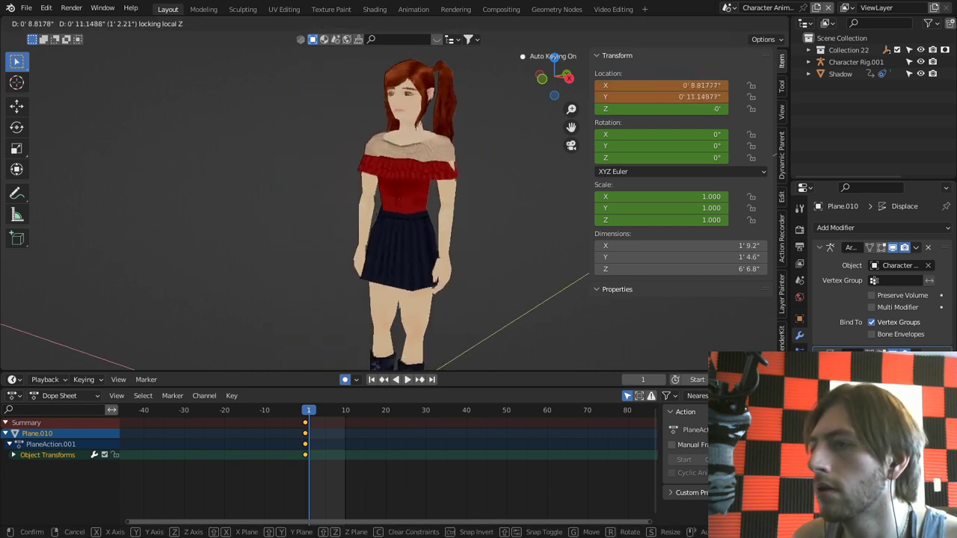
{"action": "key", "text": "Escape"}
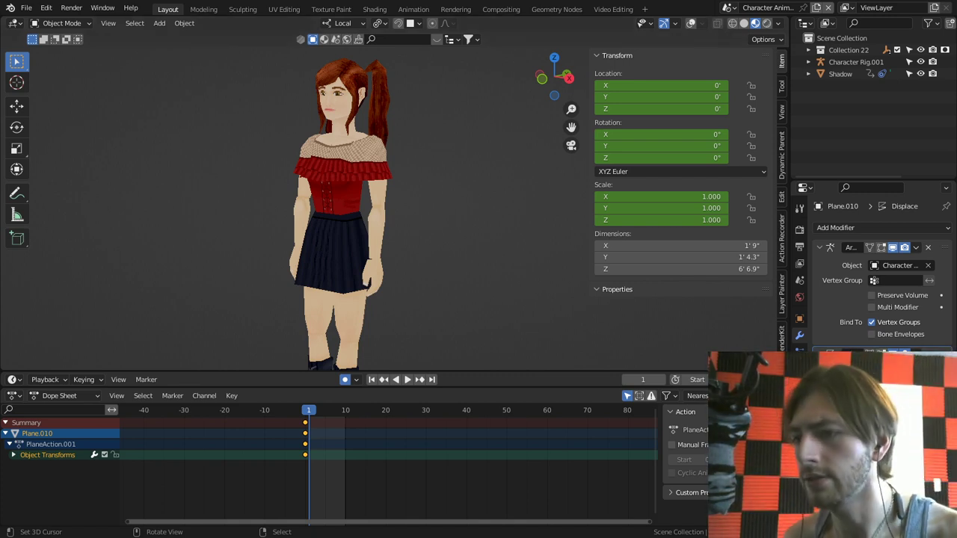
Step: Extend the scene's frame range past frame 10, show the viewport overlays again and select Character Rig.001
{"action": "left_click_drag", "start_coordinate": [755, 380], "coordinate": [800, 380]}
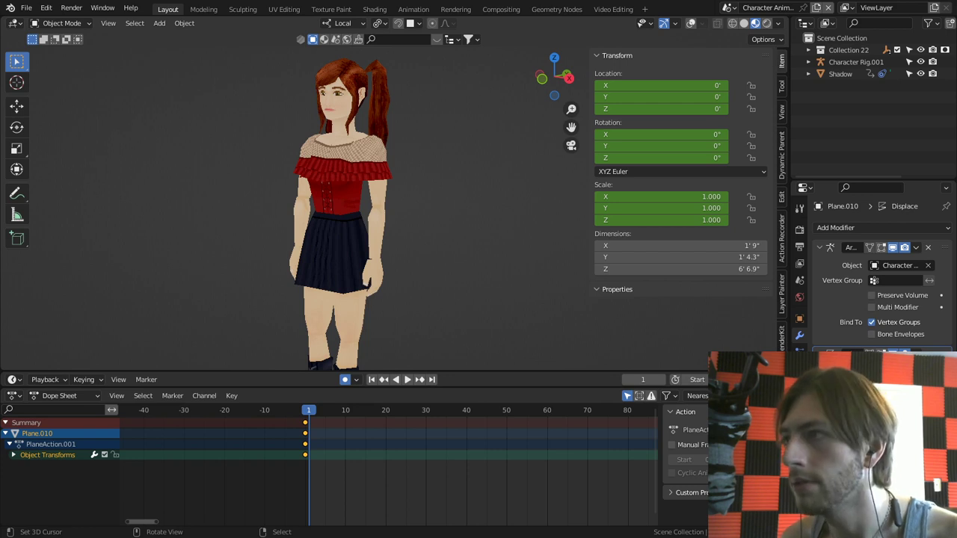
{"action": "key", "text": "shift+alt+z"}
{"action": "right_click", "coordinate": [226, 183]}
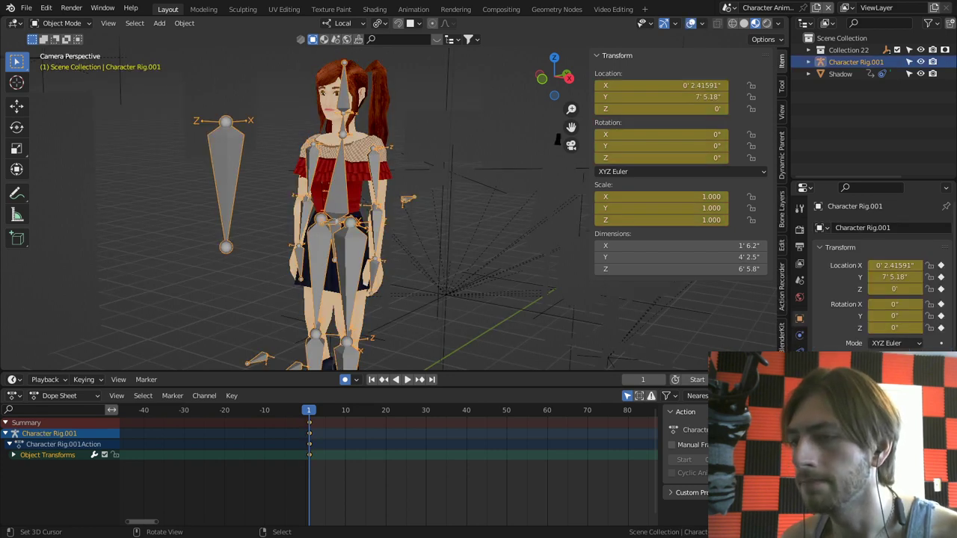
{"action": "key", "text": "ctrl+Tab"}
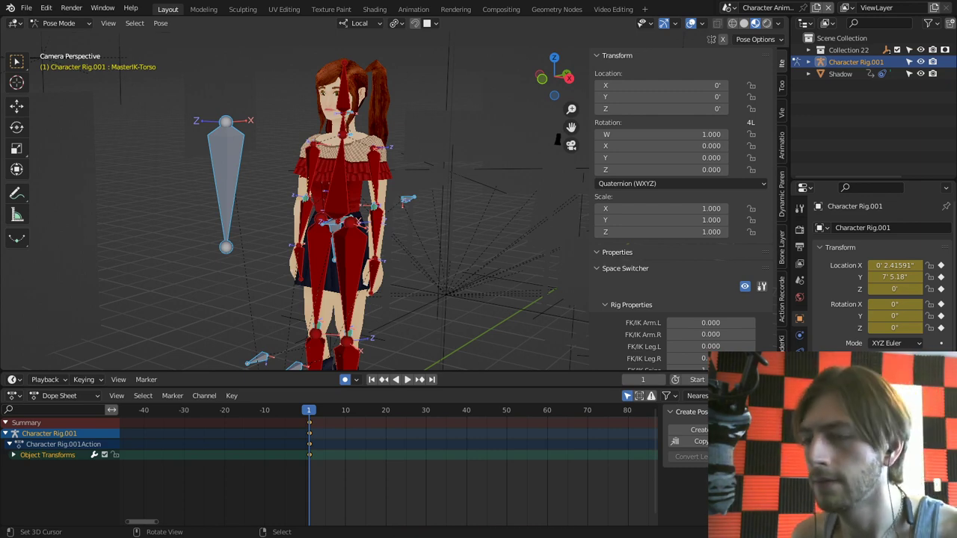
{"action": "key", "text": "ctrl+Tab"}
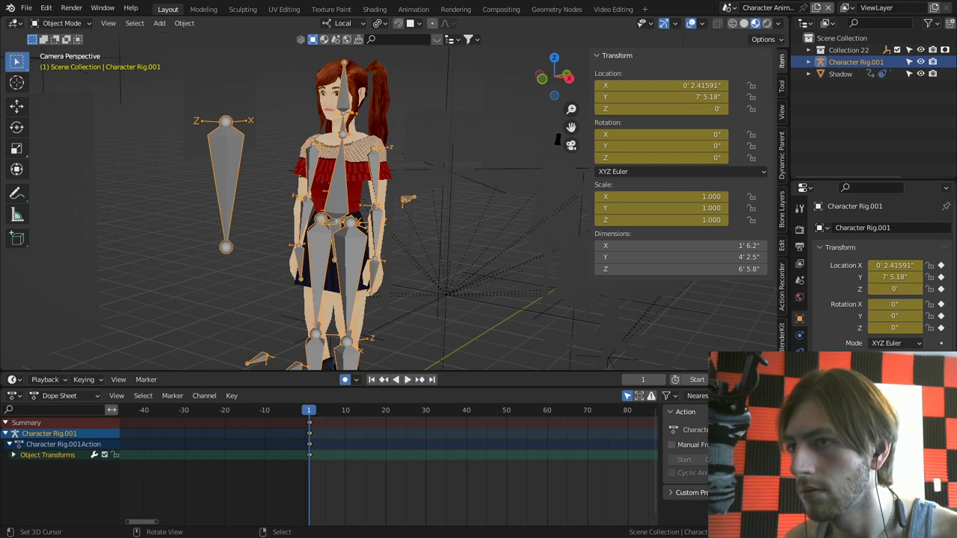
Step: Isolate Plane.010 and Character Rig.001 in local view and frame the whole character
{"action": "right_click", "coordinate": [323, 187]}
{"action": "right_click", "coordinate": [339, 180], "text": "shift"}
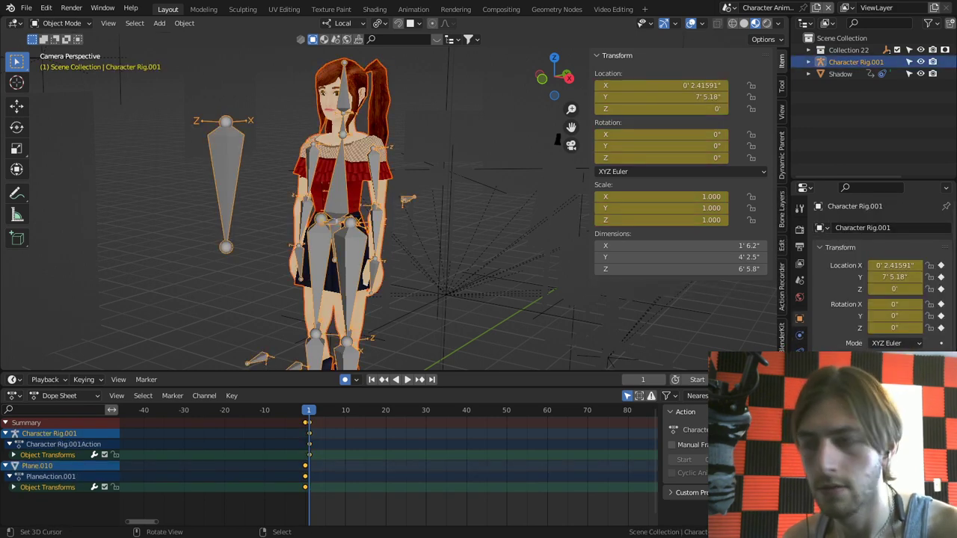
{"action": "key", "text": "KP_Divide"}
{"action": "key", "text": "ctrl+space"}
{"action": "middle_click_drag", "start_coordinate": [419, 262], "coordinate": [437, 269]}
{"action": "scroll", "coordinate": [478, 284], "scroll_direction": "up", "scroll_amount": 2}
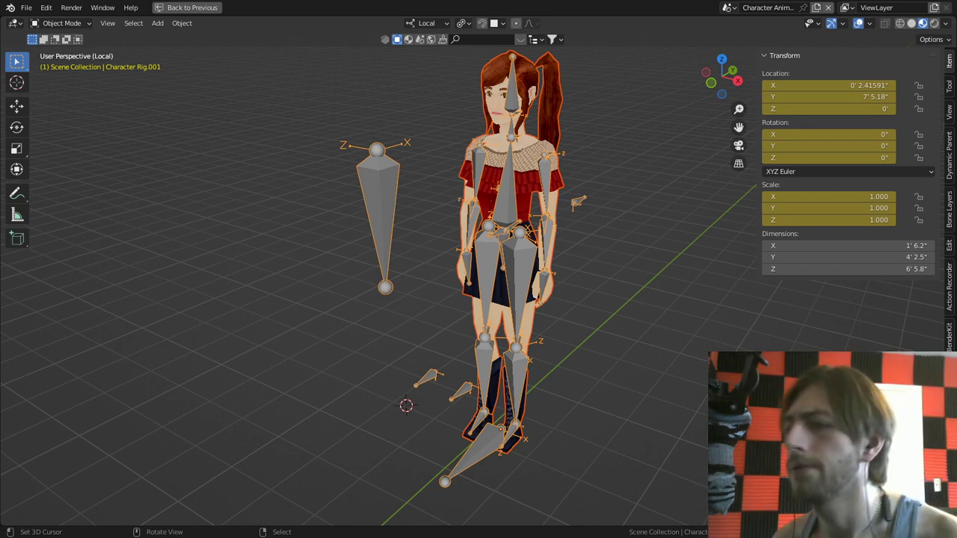
{"action": "key", "text": "ctrl+alt+space"}
{"action": "key", "text": "ctrl+alt+space"}
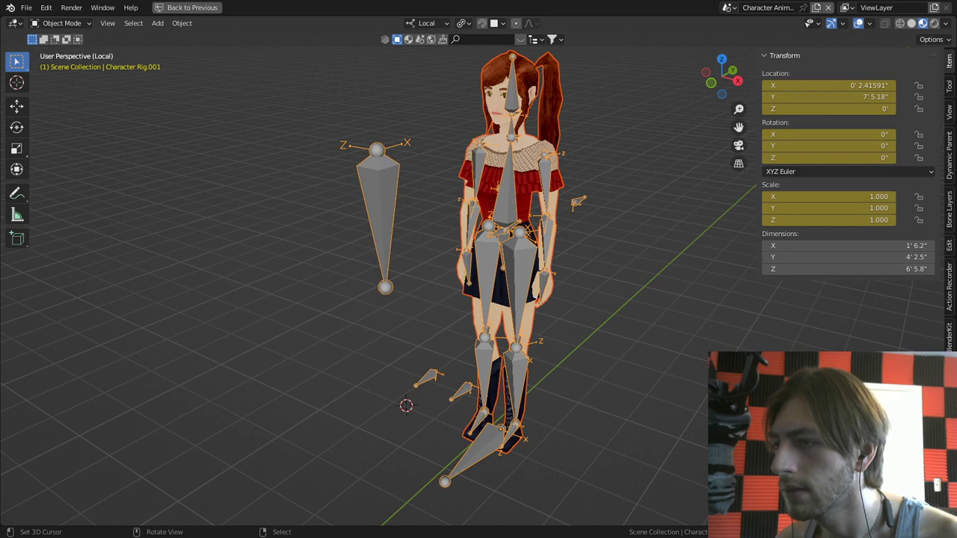
Step: Enter Pose Mode on Character Rig.001 alone and set FK/IK Leg.L and FK/IK Leg.R to 1.000
{"action": "right_click", "coordinate": [380, 209]}
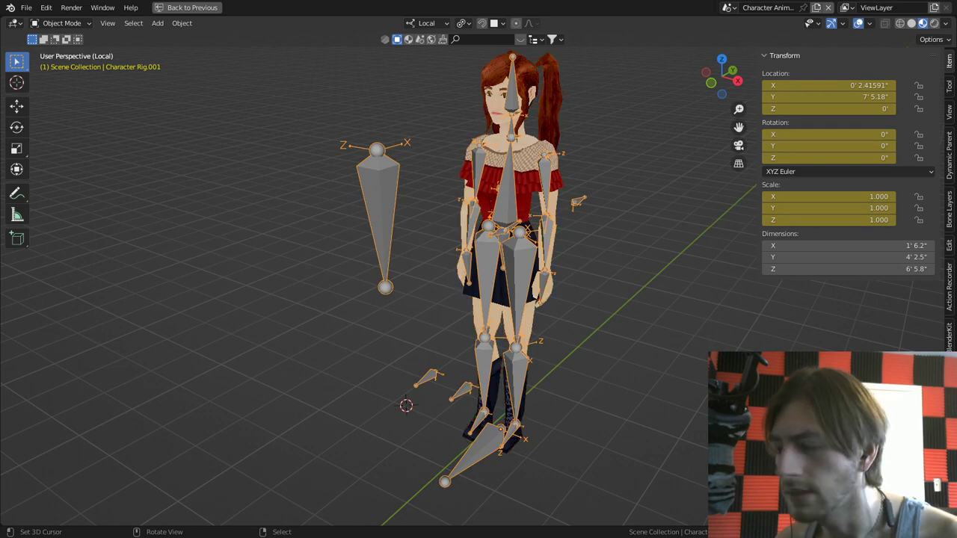
{"action": "key", "text": "n"}
{"action": "key", "text": "n"}
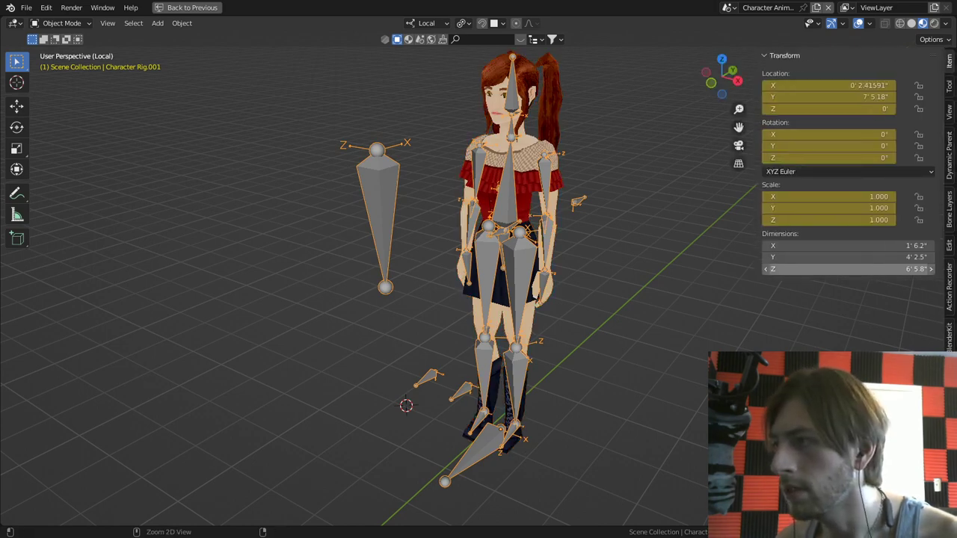
{"action": "key", "text": "ctrl+alt+space"}
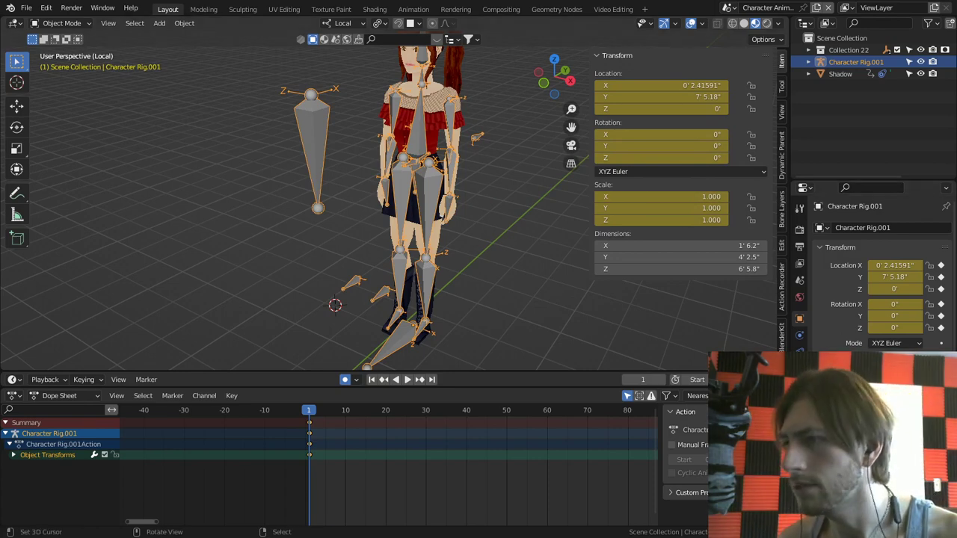
{"action": "key", "text": "ctrl+Tab"}
{"action": "scroll", "coordinate": [712, 262], "scroll_direction": "down", "scroll_amount": 3}
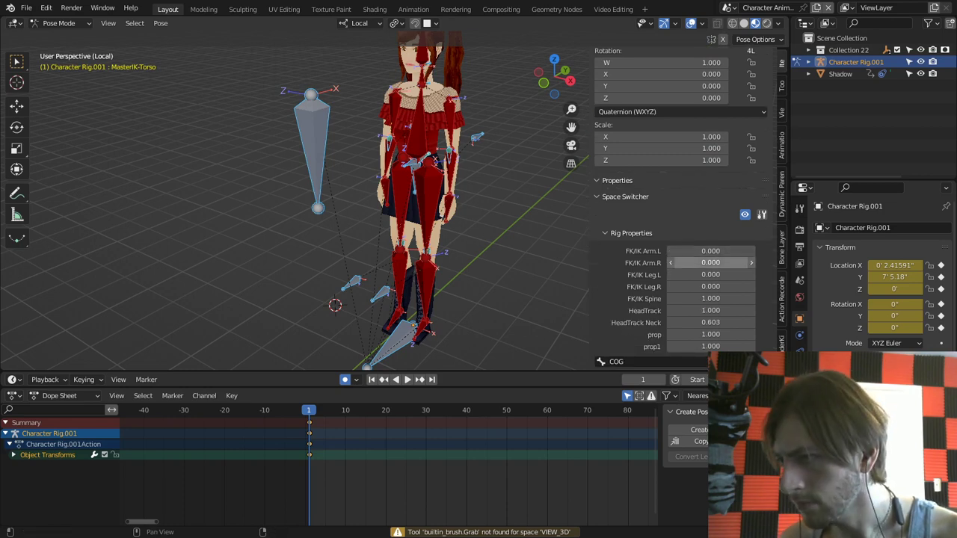
{"action": "left_click_drag", "start_coordinate": [711, 274], "coordinate": [775, 274]}
{"action": "left_click_drag", "start_coordinate": [711, 286], "coordinate": [774, 287]}
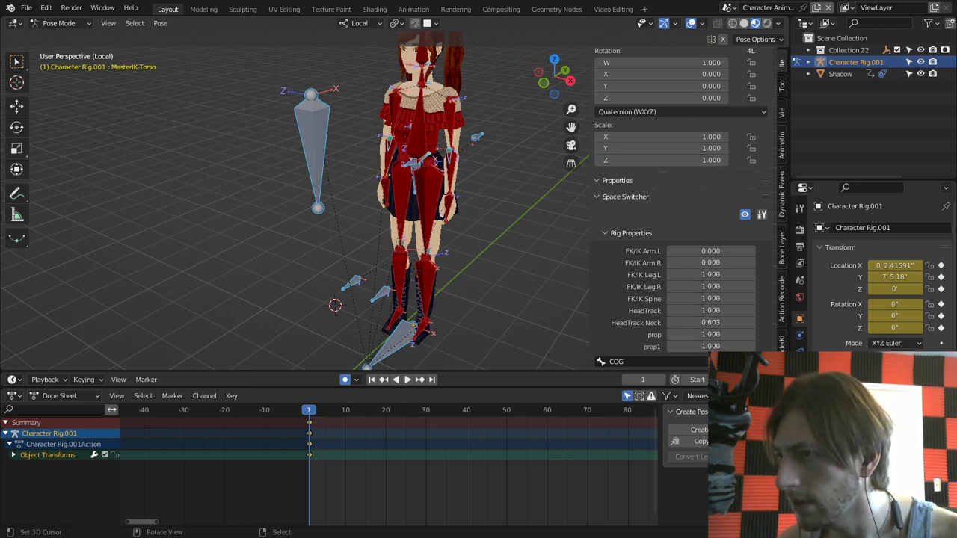
Step: Examine the COG bone's settings and the bone groups and layers of the CharRig.001 armature
{"action": "right_click", "coordinate": [412, 164]}
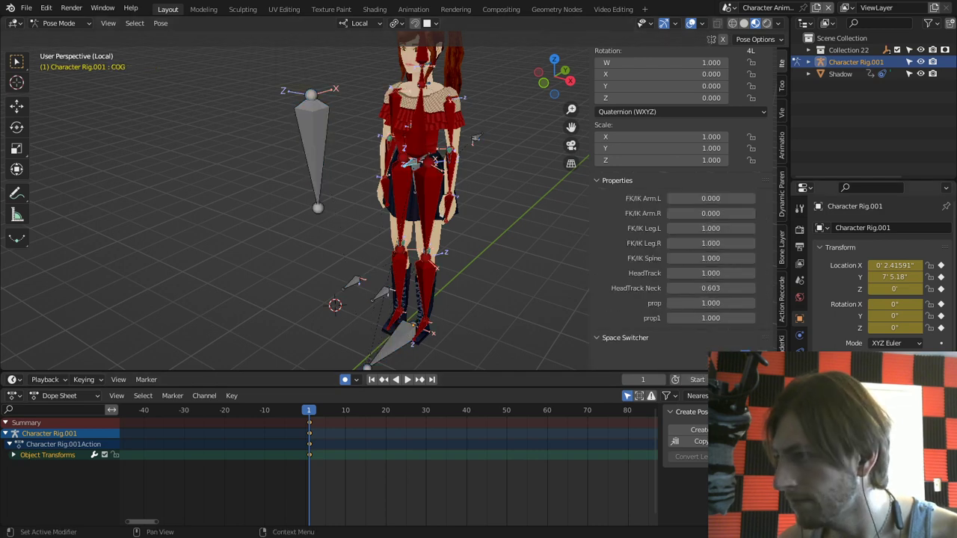
{"action": "left_click", "coordinate": [800, 386]}
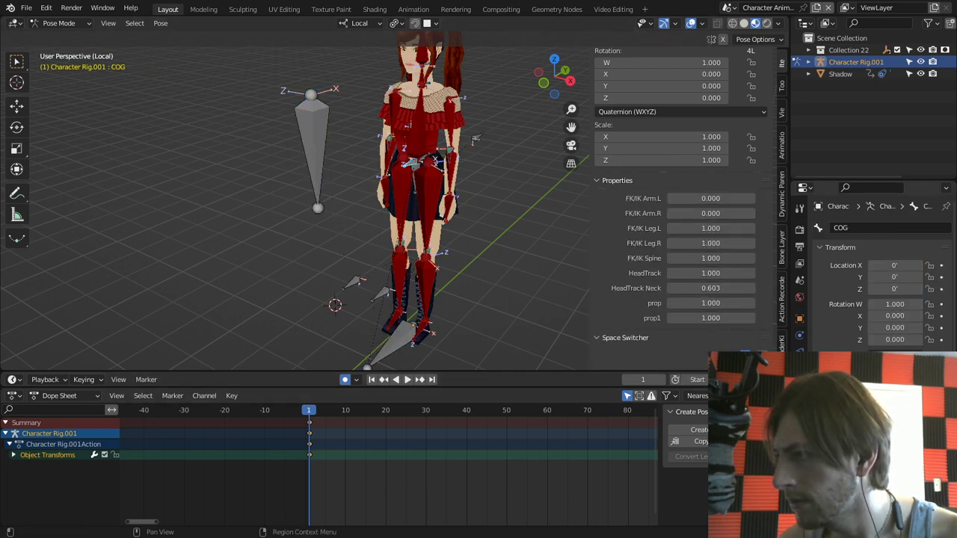
{"action": "left_click", "coordinate": [799, 369]}
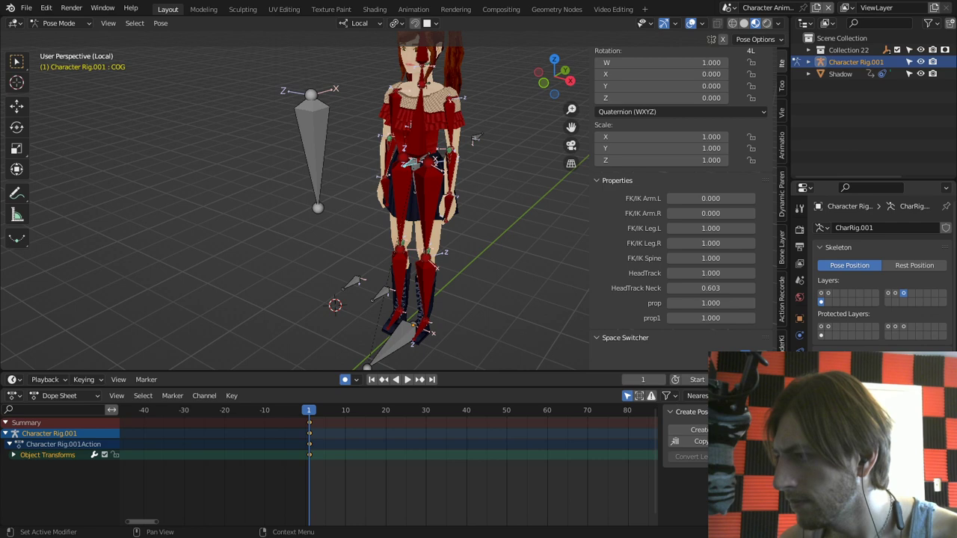
{"action": "left_click", "coordinate": [799, 386]}
{"action": "scroll", "coordinate": [883, 299], "scroll_direction": "down", "scroll_amount": 10}
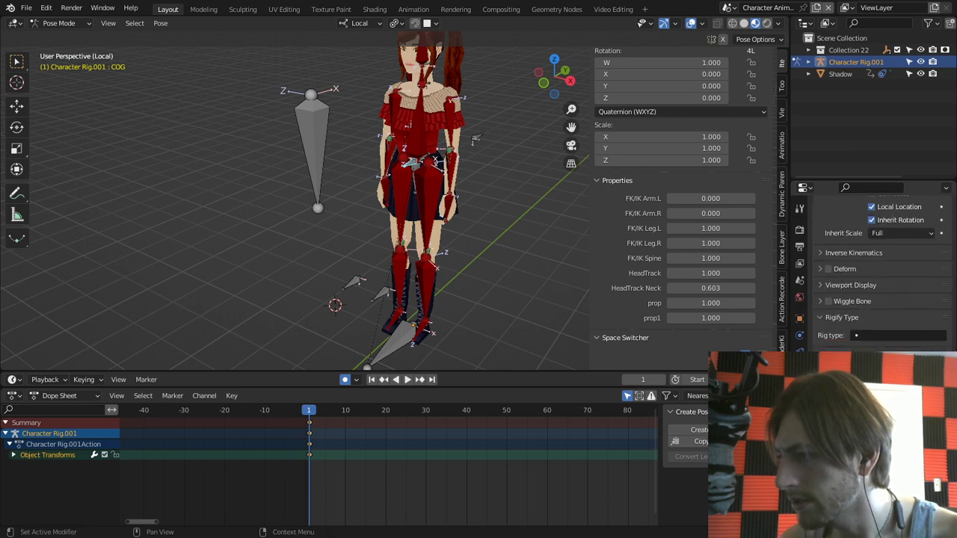
{"action": "scroll", "coordinate": [882, 277], "scroll_direction": "up", "scroll_amount": 2}
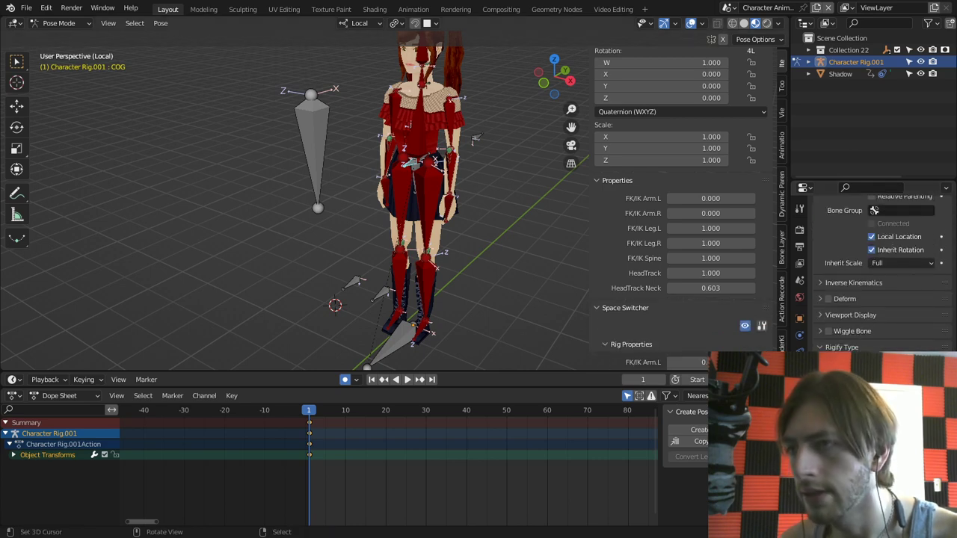
{"action": "middle_click_drag", "start_coordinate": [389, 187], "coordinate": [392, 209], "text": "shift"}
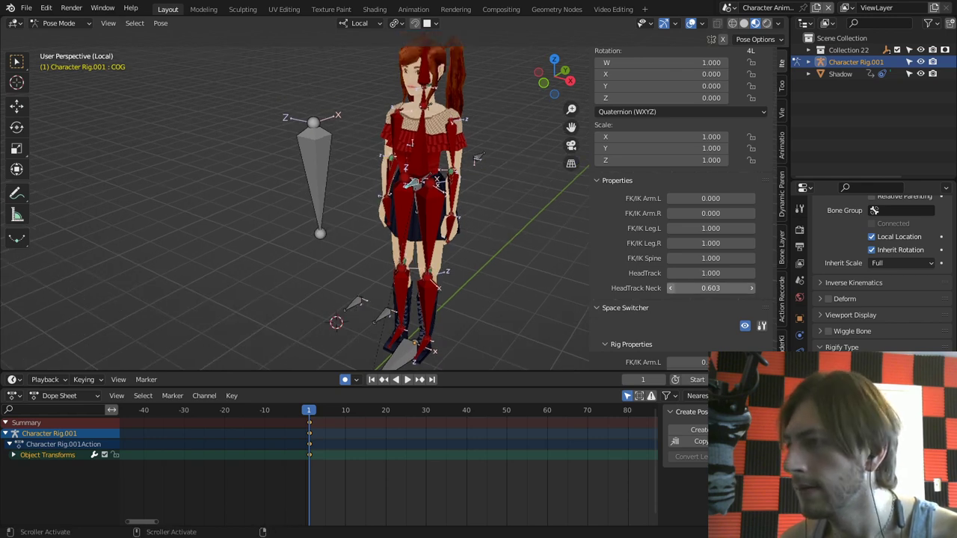
{"action": "left_click", "coordinate": [800, 369]}
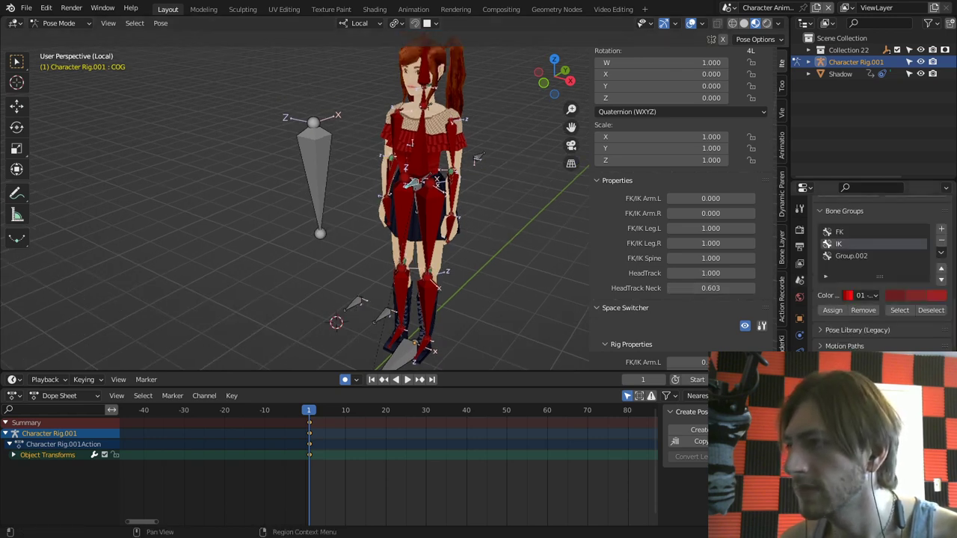
{"action": "scroll", "coordinate": [882, 277], "scroll_direction": "up", "scroll_amount": 5}
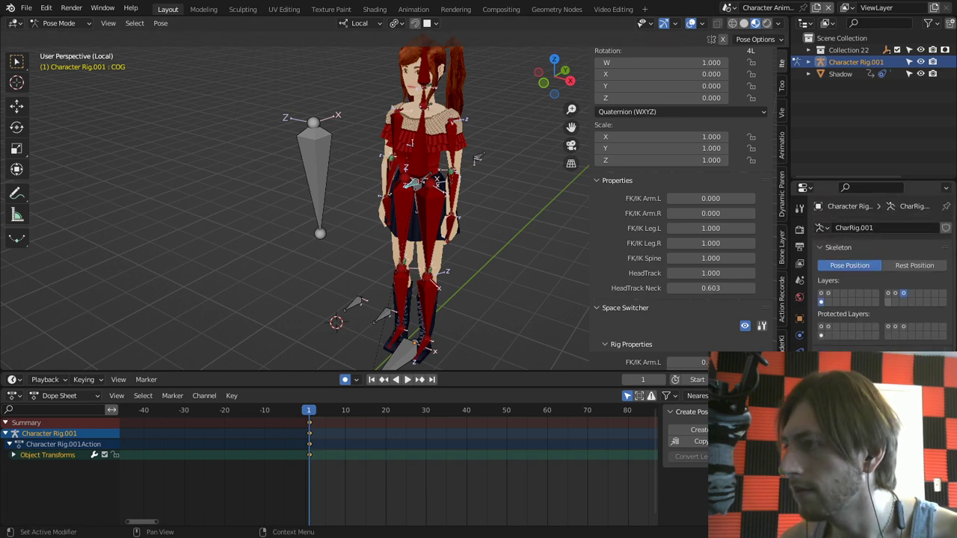
Step: Hide armature layer 16, then circle-select the character's left arm IK bones and move them to layer 14
{"action": "left_click", "coordinate": [821, 302], "text": "shift"}
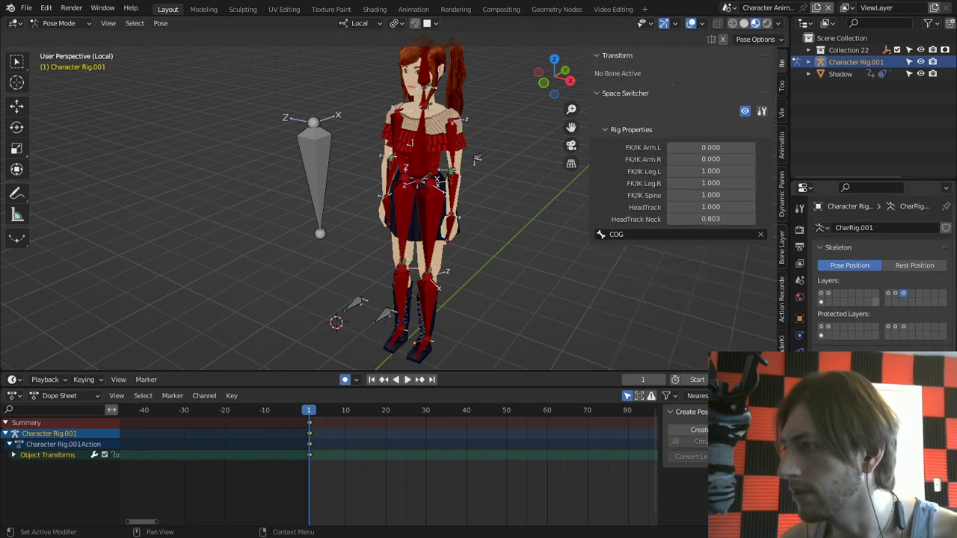
{"action": "scroll", "coordinate": [395, 193], "scroll_direction": "up", "scroll_amount": 4}
{"action": "scroll", "coordinate": [395, 193], "scroll_direction": "down", "scroll_amount": 3}
{"action": "mouse_move", "coordinate": [418, 180]}
{"action": "middle_mouse_down", "text": "shift"}
{"action": "mouse_move", "coordinate": [399, 191]}
{"action": "mouse_move", "coordinate": [423, 186]}
{"action": "middle_mouse_up", "text": "shift"}
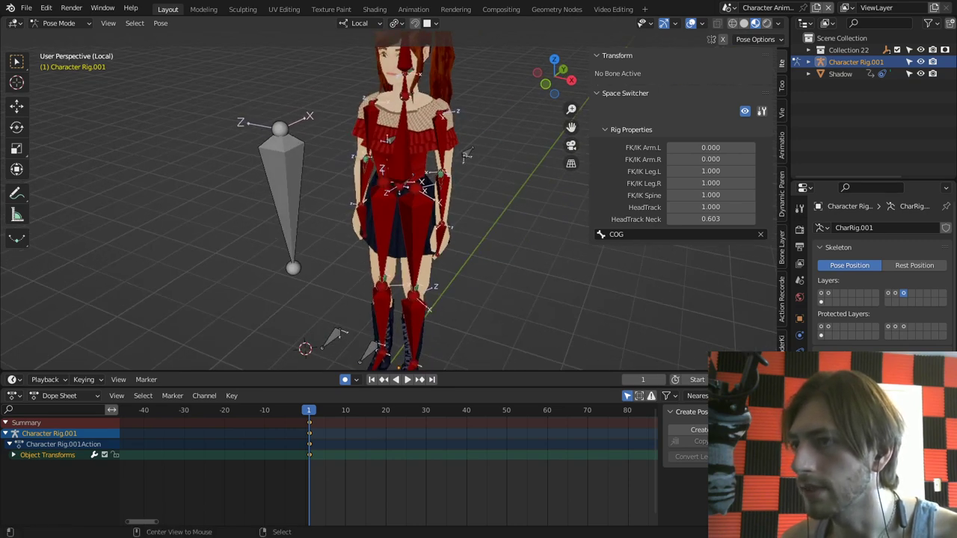
{"action": "middle_click_drag", "start_coordinate": [456, 153], "coordinate": [397, 186], "text": "shift"}
{"action": "scroll", "coordinate": [379, 186], "scroll_direction": "up", "scroll_amount": 2}
{"action": "key", "text": "c"}
{"action": "left_click", "coordinate": [397, 166]}
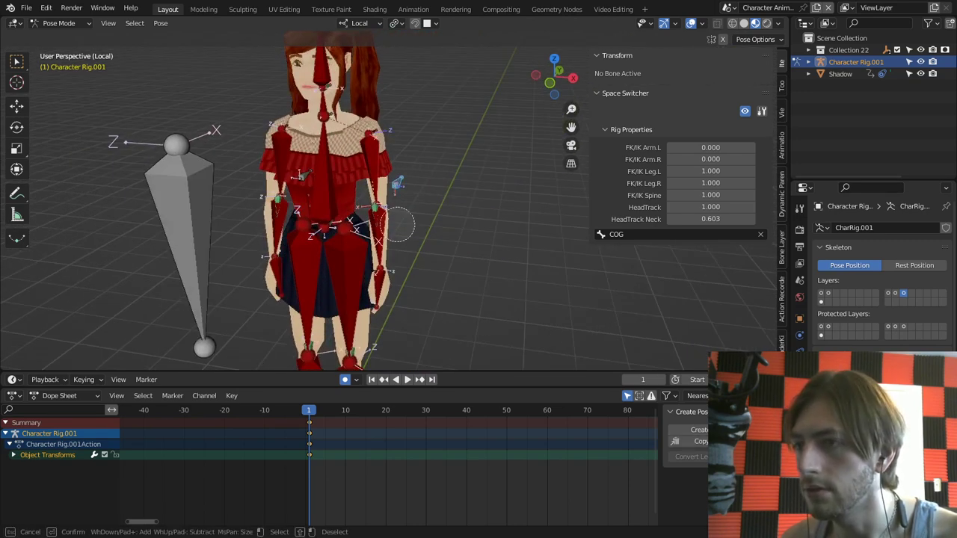
{"action": "key", "text": "Escape"}
{"action": "key", "text": "m"}
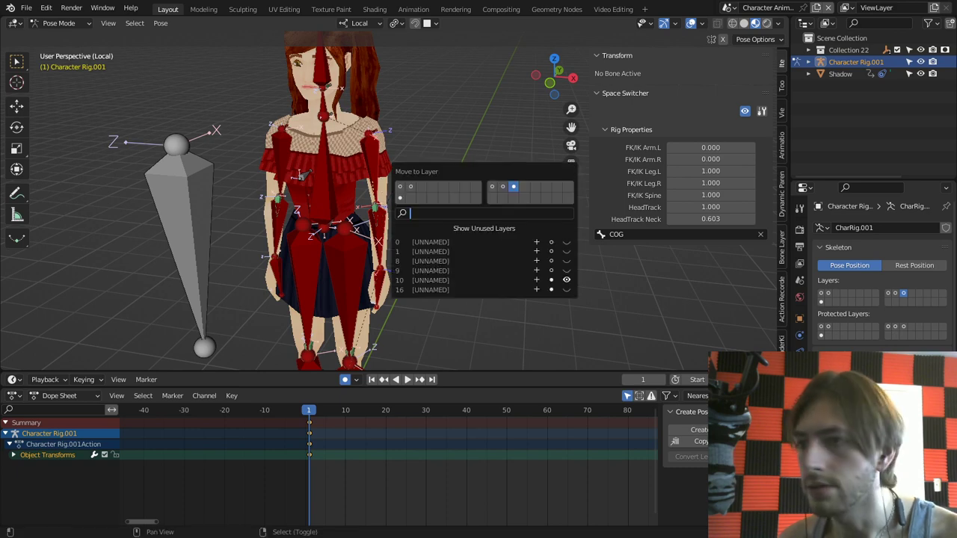
{"action": "left_click", "coordinate": [557, 186]}
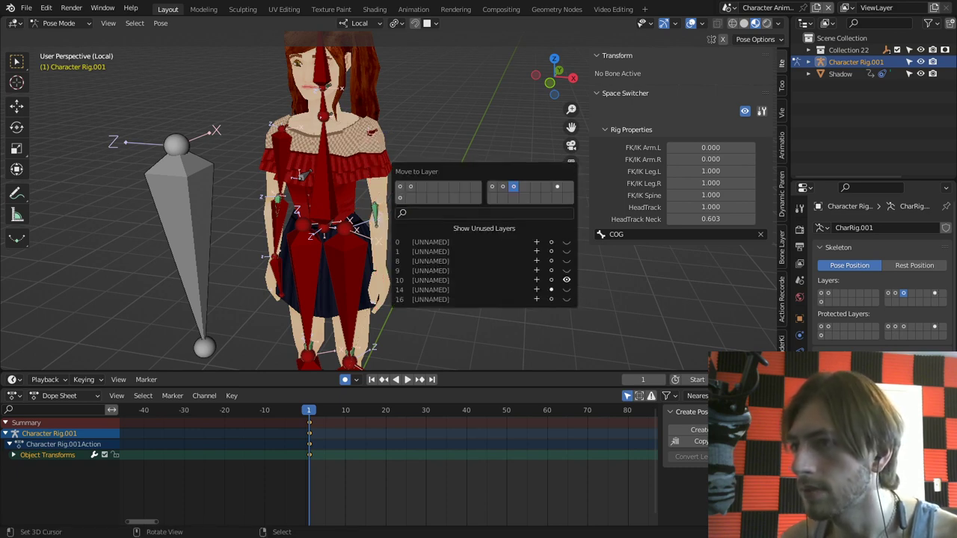
Step: Move the remaining left arm bones IKRotator-Arm.L and IK-UpperArmMaster.L to armature layer 15
{"action": "right_click", "coordinate": [376, 214]}
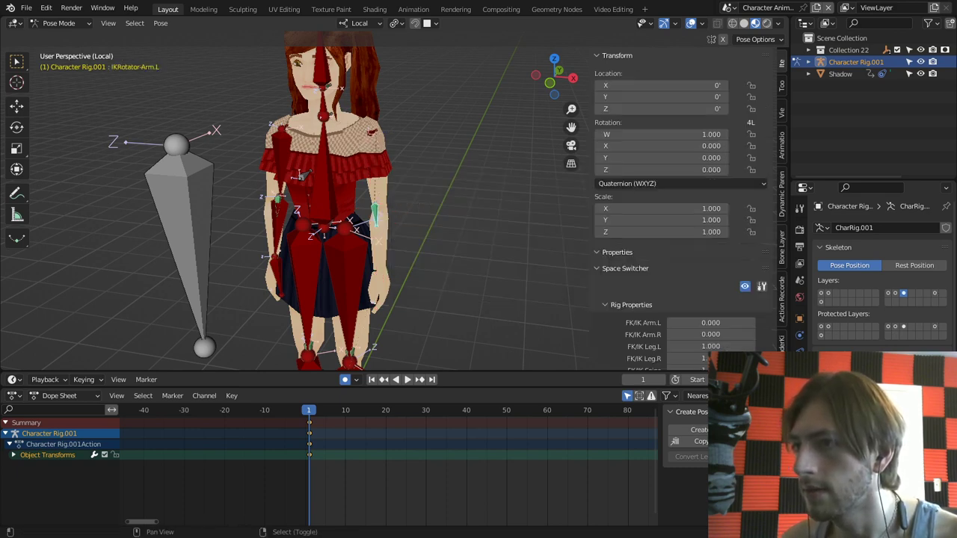
{"action": "key", "text": "m"}
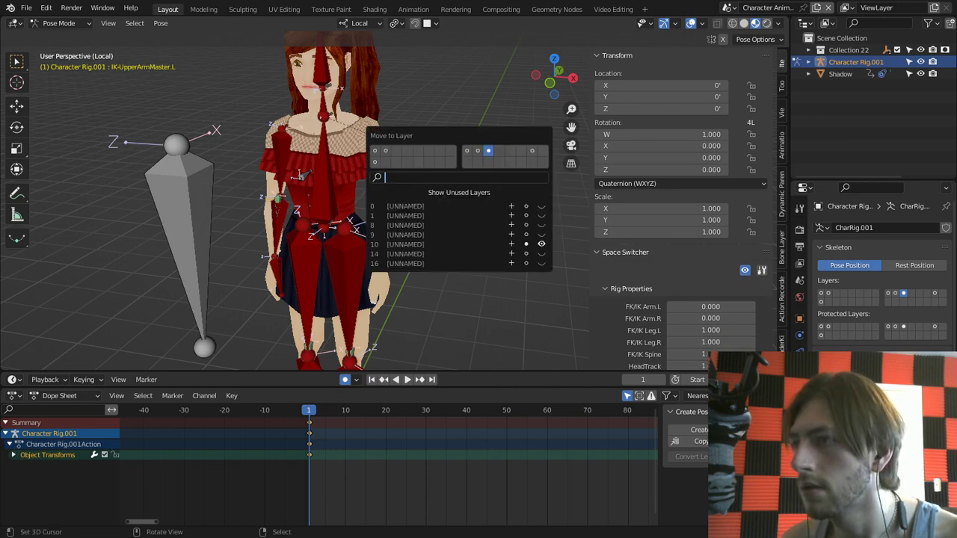
{"action": "left_click", "coordinate": [544, 150]}
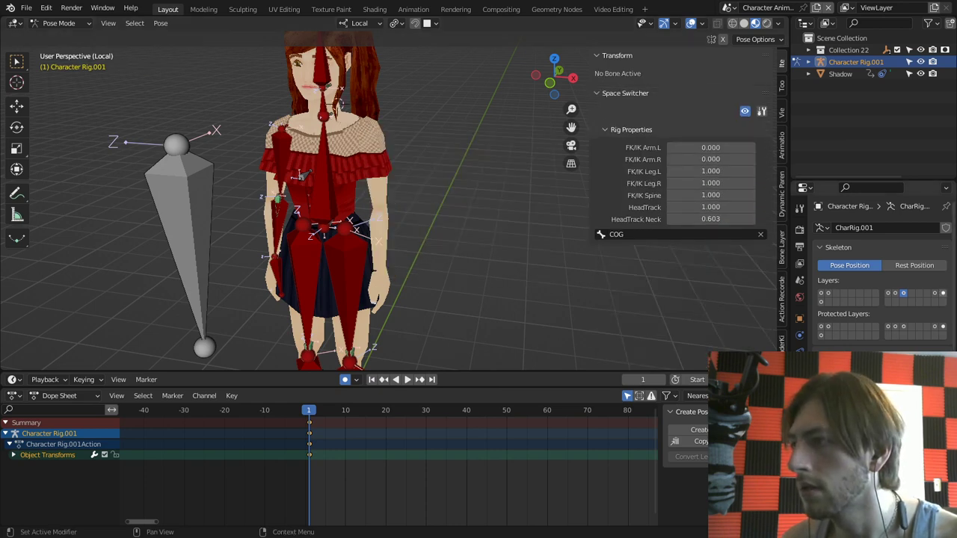
Step: Check the separated arm layers, then move IKRotator-Arm.L and IK-UpperArmMaster.L from layer 15 to layer 14
{"action": "left_click", "coordinate": [943, 293]}
{"action": "key", "text": "ctrl+shift+z"}
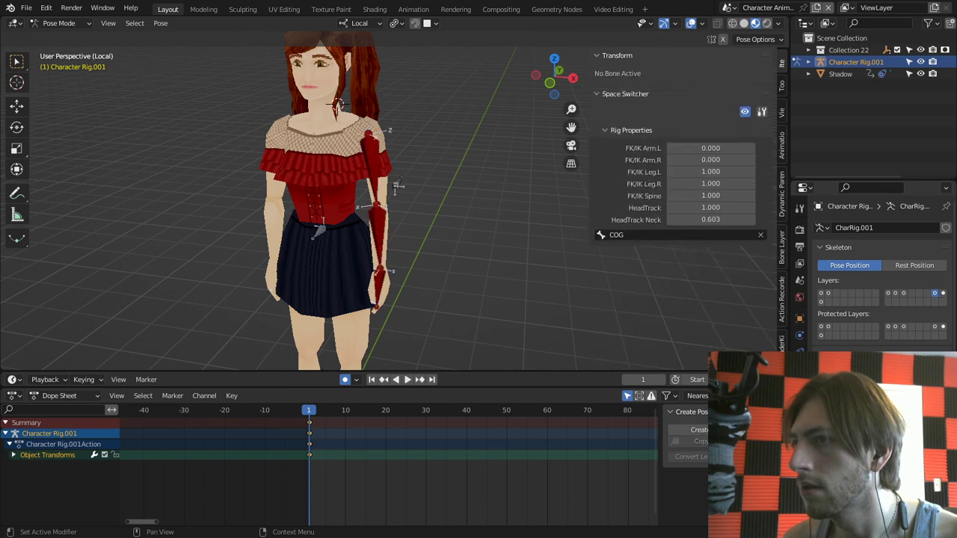
{"action": "key", "text": "ctrl+z"}
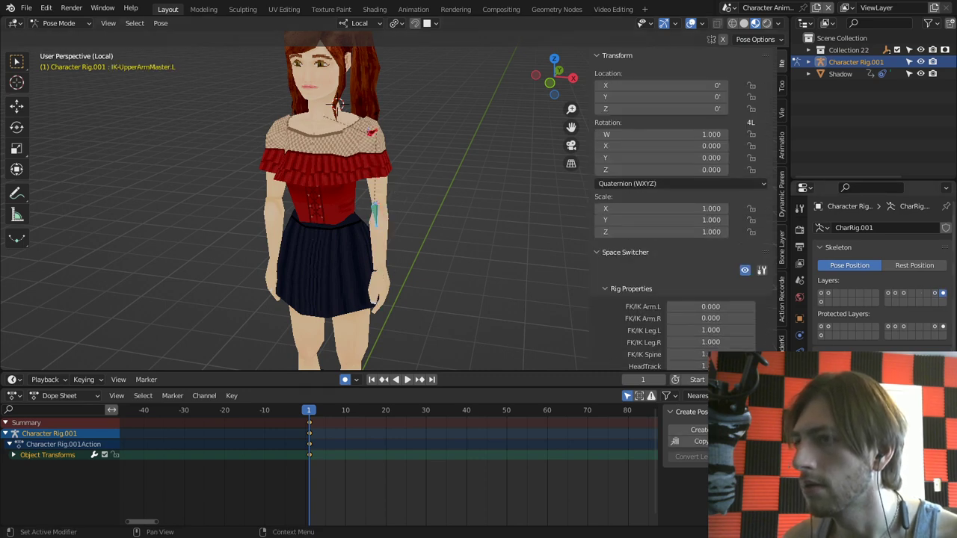
{"action": "key", "text": "m"}
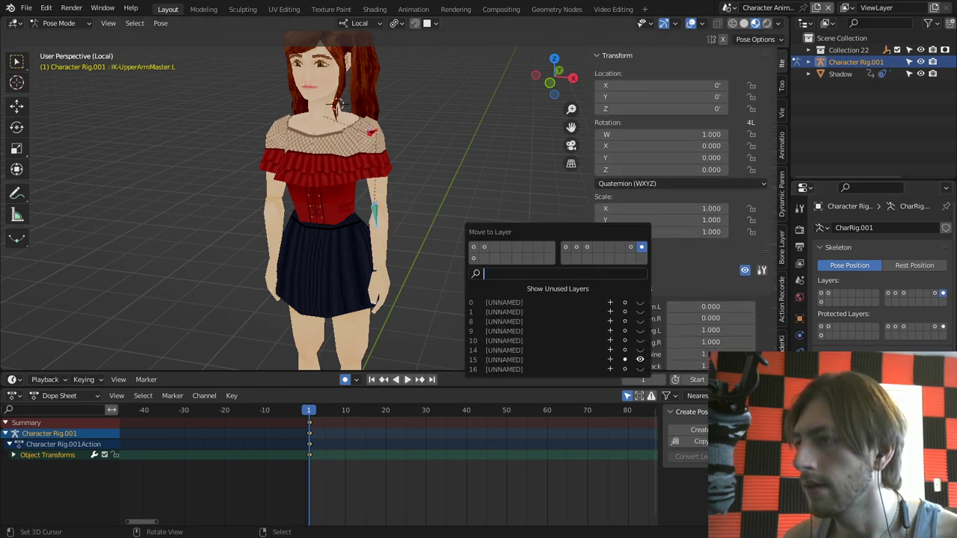
{"action": "left_click", "coordinate": [630, 247]}
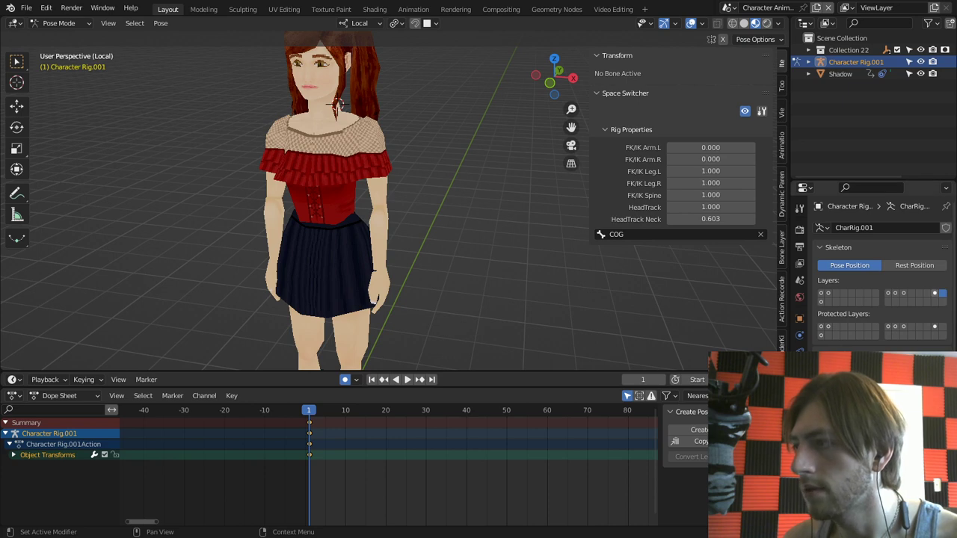
Step: Circle-select the right arm's IK bones on armature layer 10, move them to layer 15 and display that layer
{"action": "key", "text": "ctrl+z"}
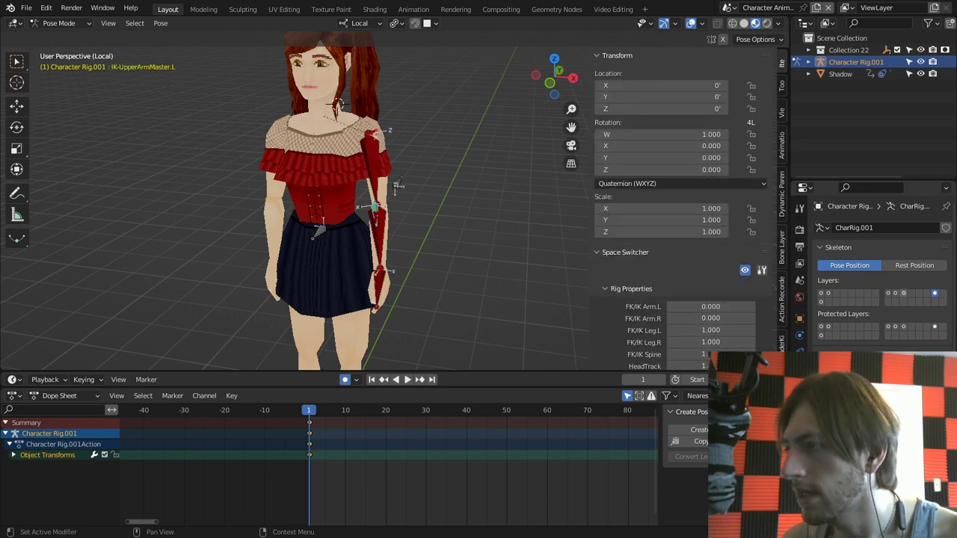
{"action": "key", "text": "ctrl+shift+z"}
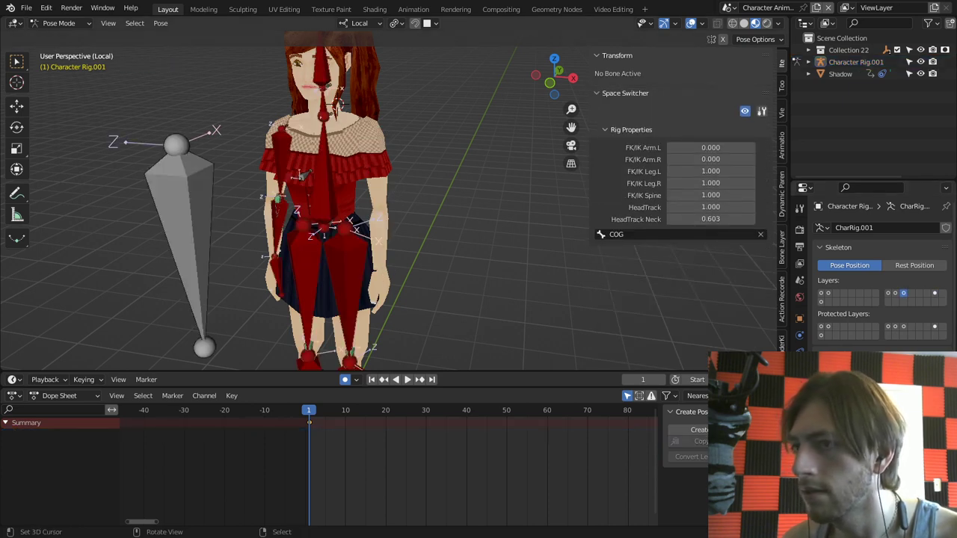
{"action": "key", "text": "c"}
{"action": "mouse_move", "coordinate": [261, 266]}
{"action": "left_mouse_down"}
{"action": "mouse_move", "coordinate": [283, 184]}
{"action": "mouse_move", "coordinate": [279, 148]}
{"action": "left_mouse_up"}
{"action": "right_click", "coordinate": [261, 193]}
{"action": "middle_click_drag", "start_coordinate": [263, 193], "coordinate": [392, 184]}
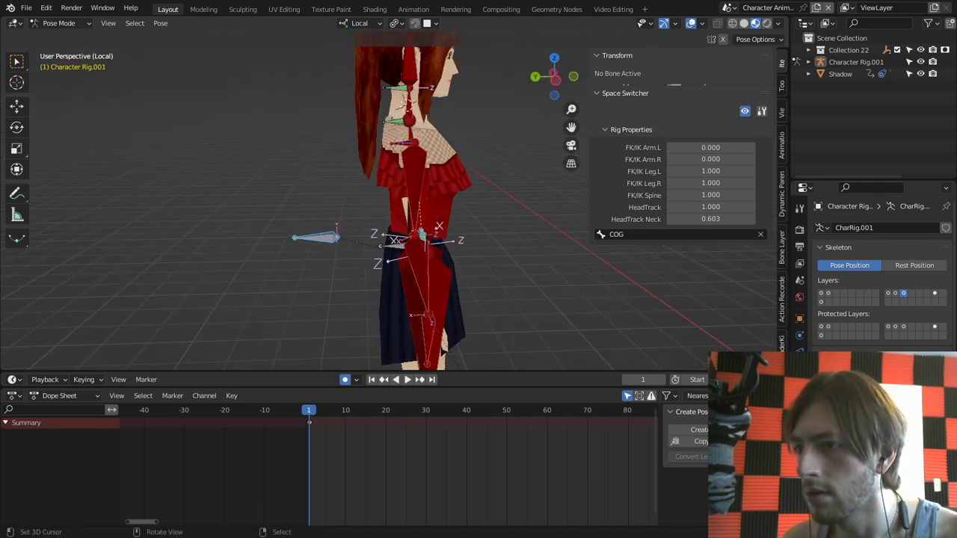
{"action": "key", "text": "m"}
{"action": "left_click", "coordinate": [668, 251]}
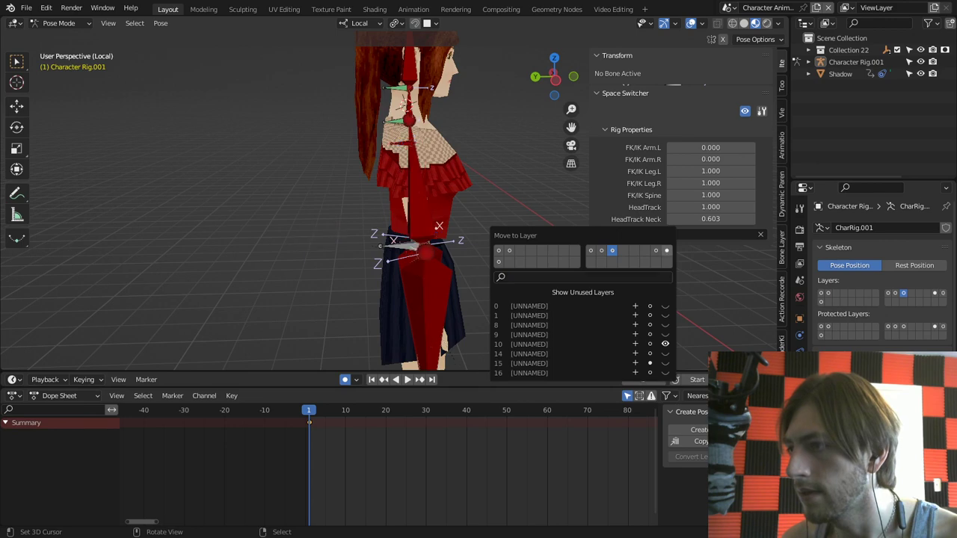
{"action": "left_click", "coordinate": [944, 293]}
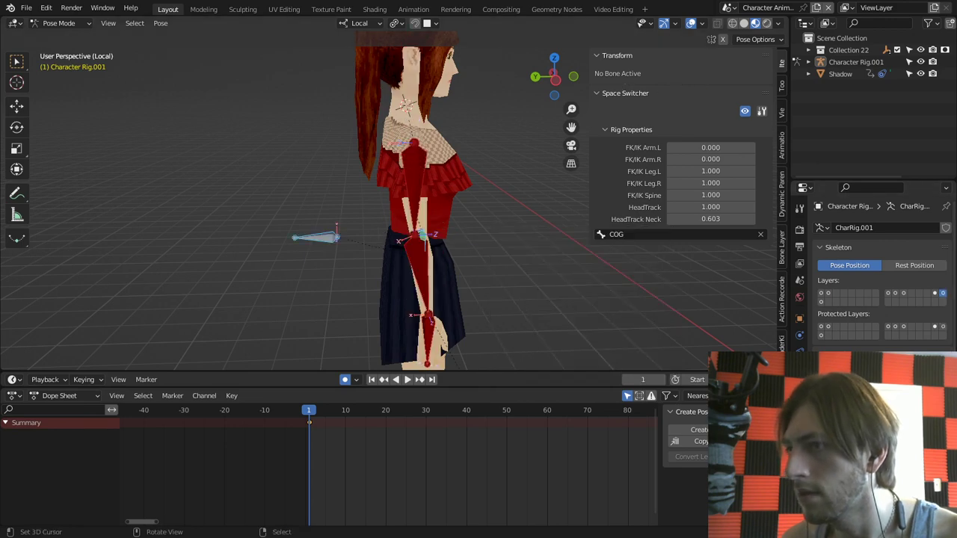
Step: Move the left leg's IK bones and knee target from armature layer 10 to layer 31, then check layers 15 and 31
{"action": "middle_click_drag", "start_coordinate": [456, 224], "coordinate": [391, 221]}
{"action": "left_click", "coordinate": [903, 293]}
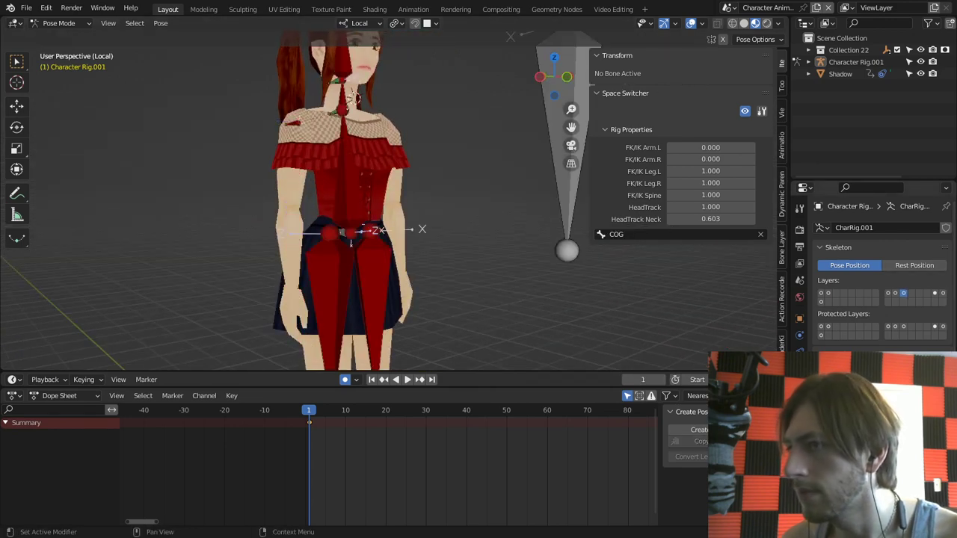
{"action": "middle_click_drag", "start_coordinate": [448, 277], "coordinate": [439, 162], "text": "shift"}
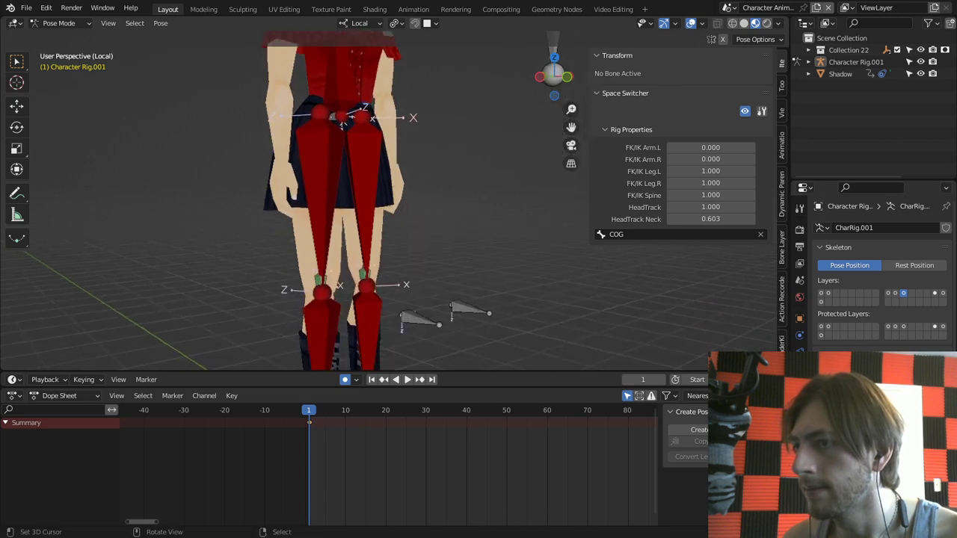
{"action": "middle_click_drag", "start_coordinate": [397, 336], "coordinate": [395, 252], "text": "shift"}
{"action": "key", "text": "c"}
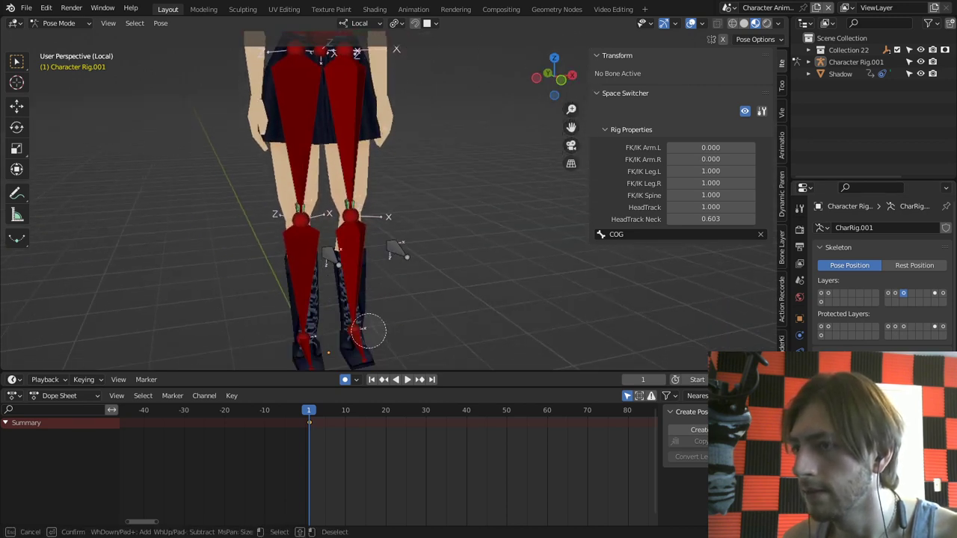
{"action": "left_click", "coordinate": [390, 258]}
{"action": "key", "text": "Escape"}
{"action": "middle_click_drag", "start_coordinate": [370, 89], "coordinate": [383, 170], "text": "shift"}
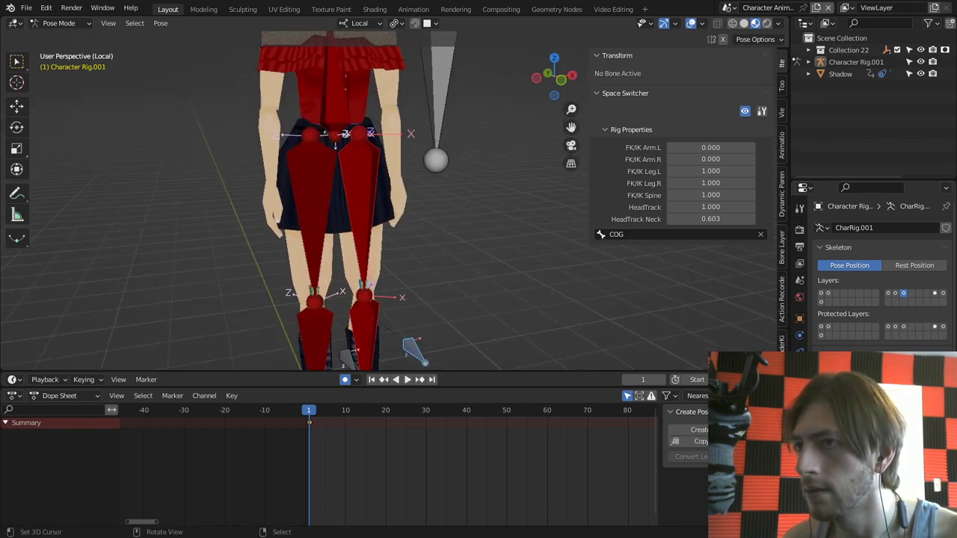
{"action": "key", "text": "m"}
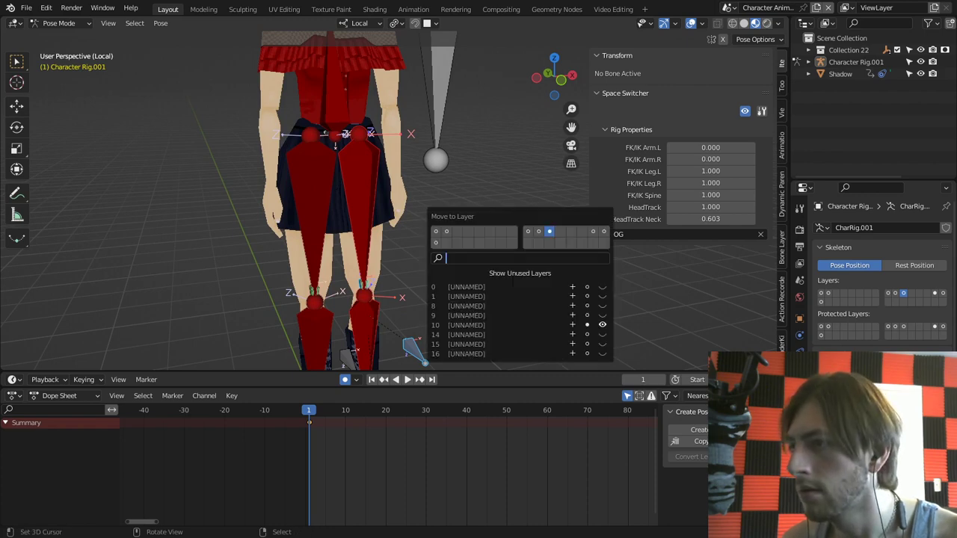
{"action": "left_click", "coordinate": [605, 242]}
{"action": "left_click", "coordinate": [943, 293]}
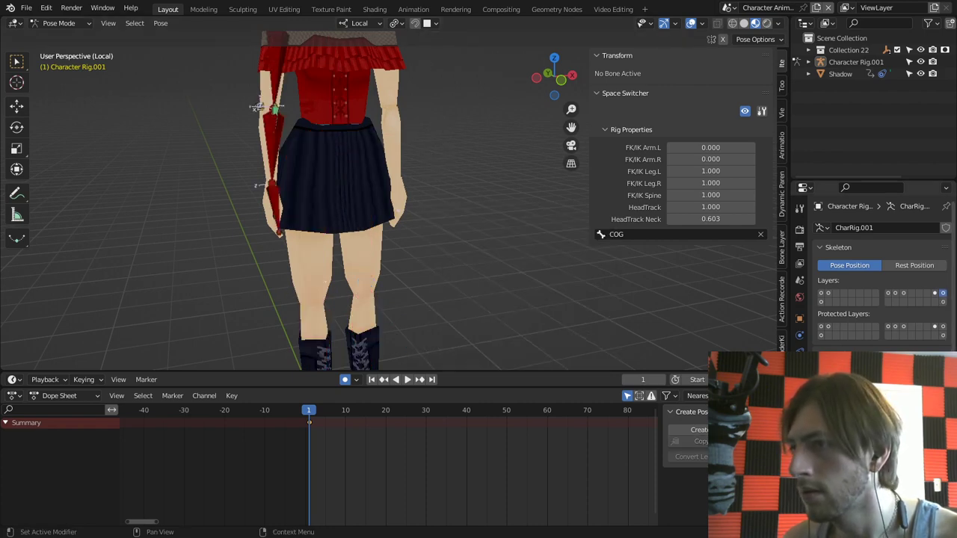
{"action": "left_click", "coordinate": [943, 302]}
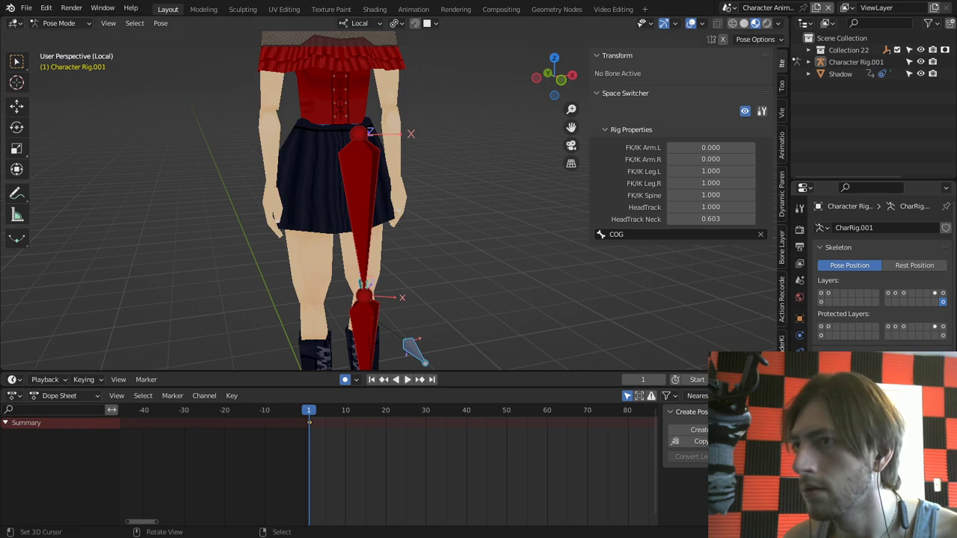
{"action": "scroll", "coordinate": [344, 202], "scroll_direction": "down", "scroll_amount": 1}
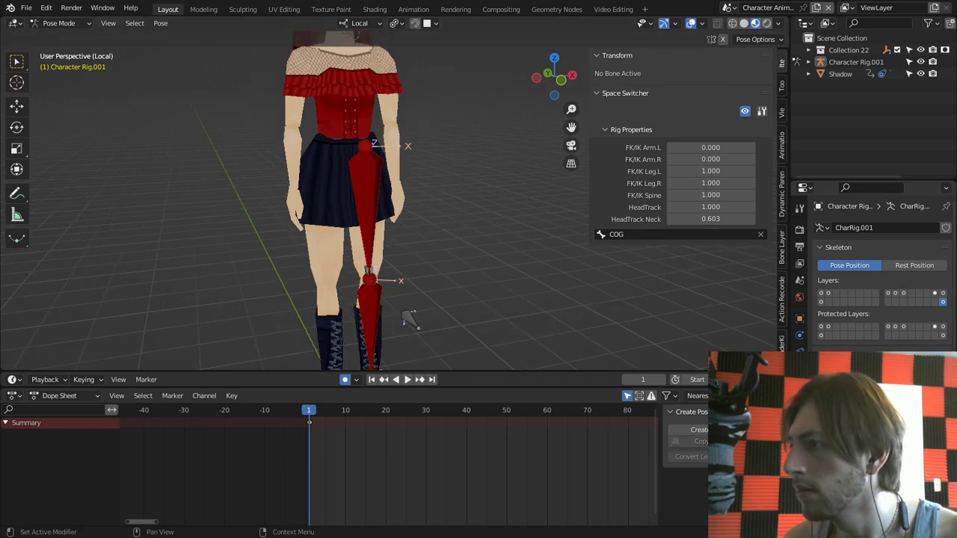
Step: Return to armature layer 10 and move the leftover IK-UpperArmMaster.R bone to layer 15
{"action": "left_click", "coordinate": [897, 294]}
{"action": "key", "text": "c"}
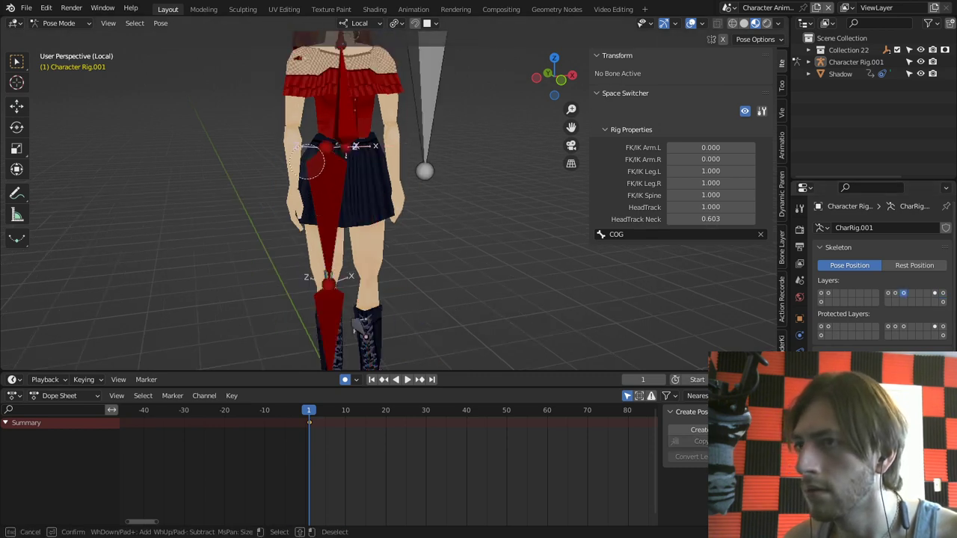
{"action": "key", "text": "Escape"}
{"action": "middle_click_drag", "start_coordinate": [308, 161], "coordinate": [314, 180]}
{"action": "right_click", "coordinate": [295, 69]}
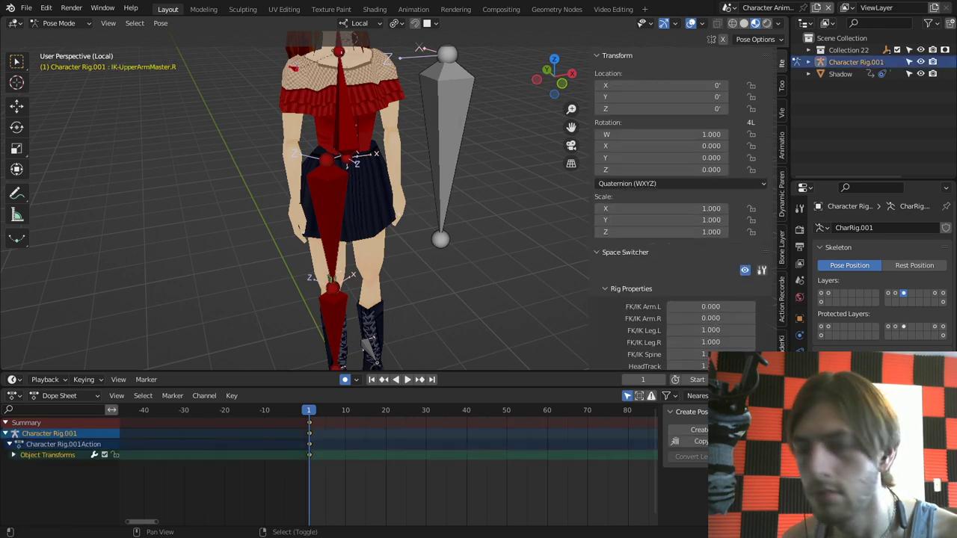
{"action": "key", "text": "shift+m"}
{"action": "left_click", "coordinate": [467, 91]}
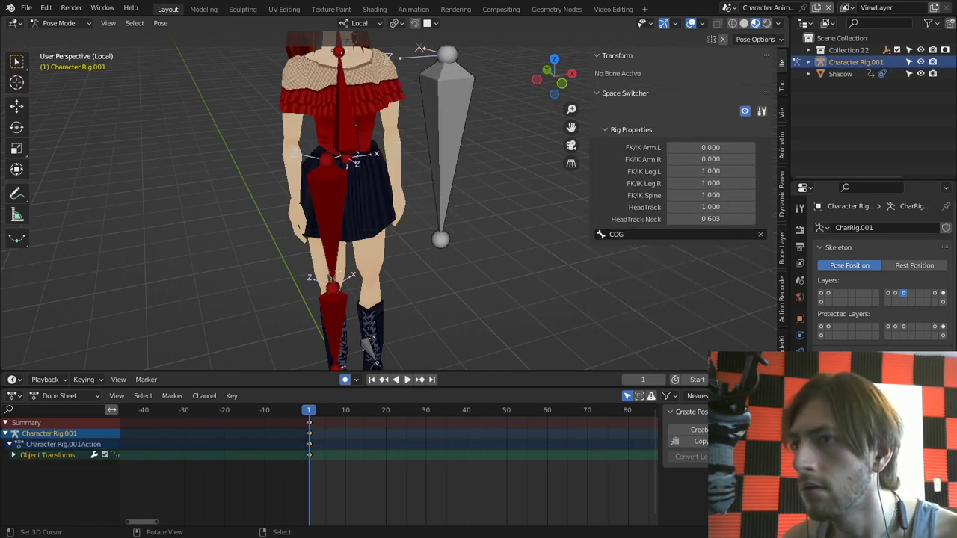
Step: Circle-select the right leg's IK bones, including the knee target, and move them from layer 10 to layer 28
{"action": "right_click", "coordinate": [329, 236]}
{"action": "middle_click_drag", "start_coordinate": [330, 243], "coordinate": [338, 169], "text": "shift"}
{"action": "key", "text": "c"}
{"action": "left_click_drag", "start_coordinate": [341, 223], "coordinate": [393, 258]}
{"action": "key", "text": "Escape"}
{"action": "key", "text": "m"}
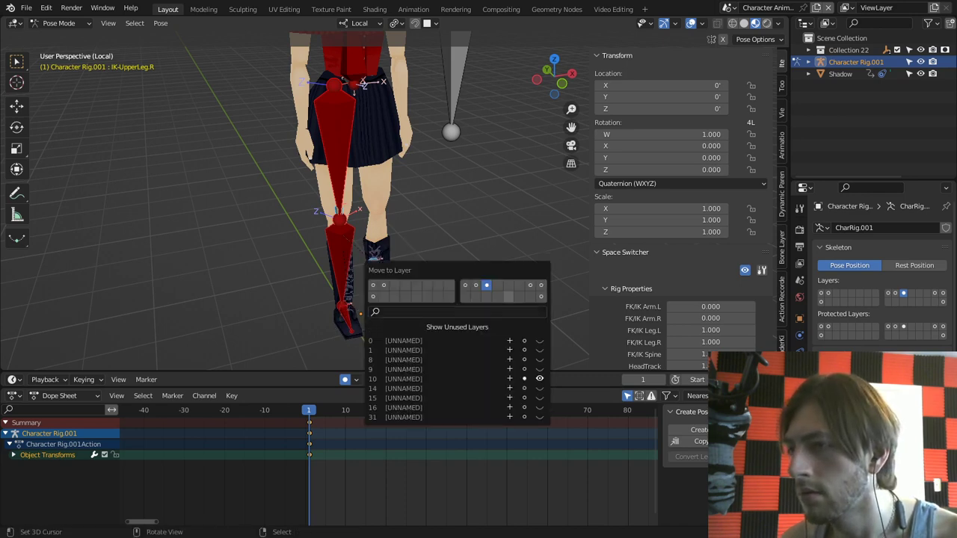
{"action": "left_click", "coordinate": [509, 297]}
Step: Display armature layer 31 and move the left leg's IK bones from there to layer 30
{"action": "left_click", "coordinate": [943, 302]}
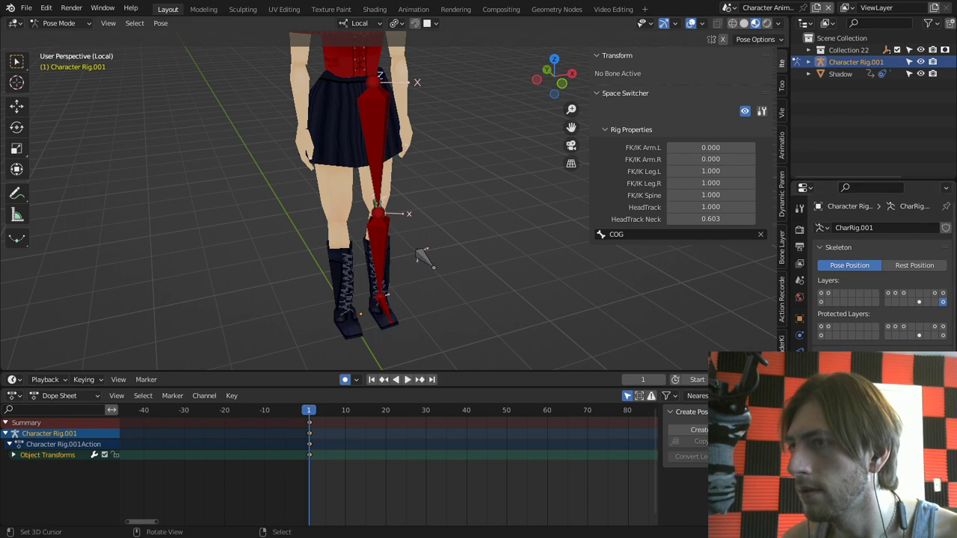
{"action": "key", "text": "c"}
{"action": "left_click", "coordinate": [426, 268]}
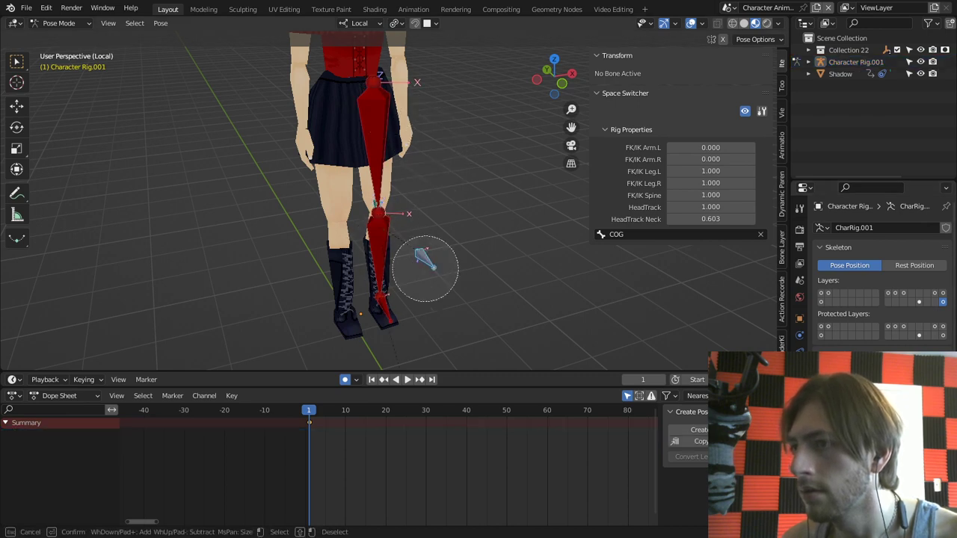
{"action": "key", "text": "Escape"}
{"action": "key", "text": "m"}
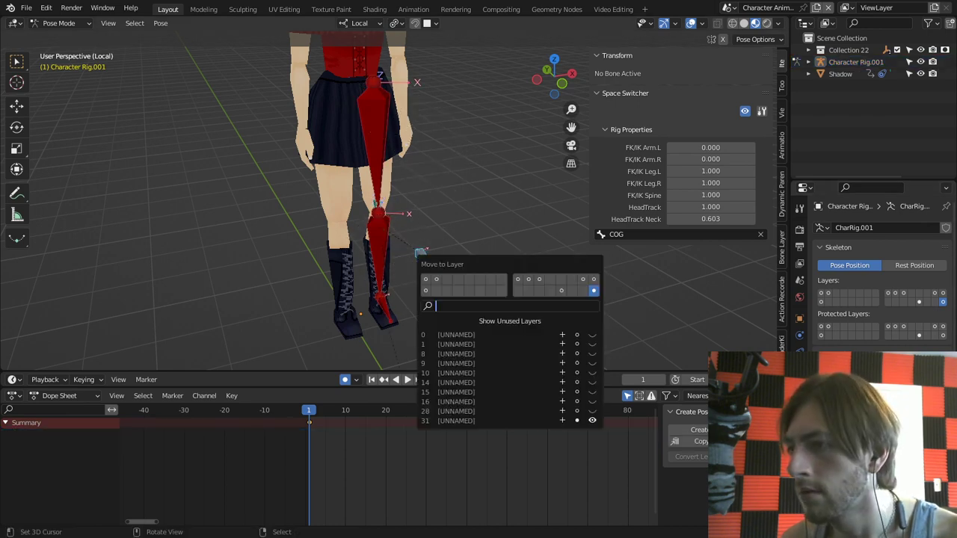
{"action": "left_click", "coordinate": [584, 291]}
Step: Display armature layer 28 and move the right leg's IK bones from there to layer 31
{"action": "left_click", "coordinate": [919, 302]}
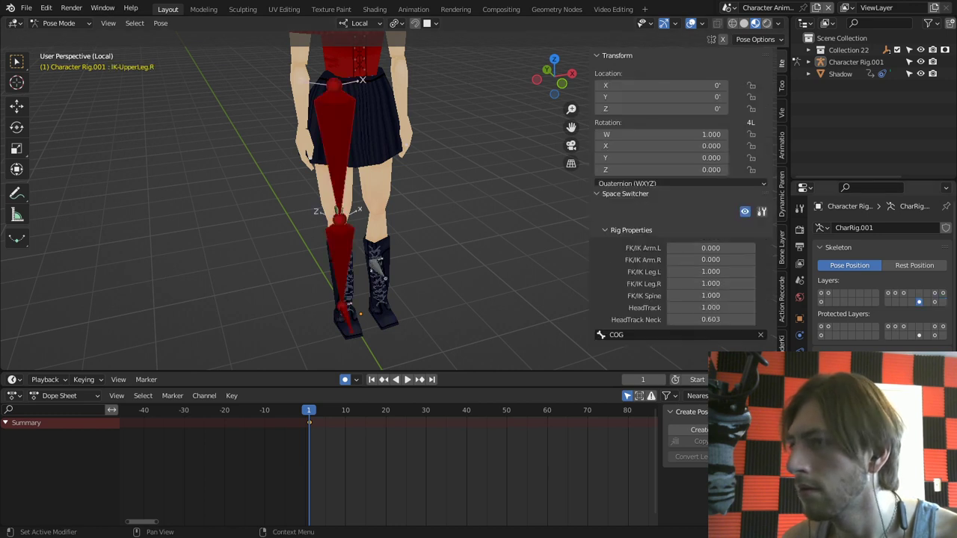
{"action": "key", "text": "c"}
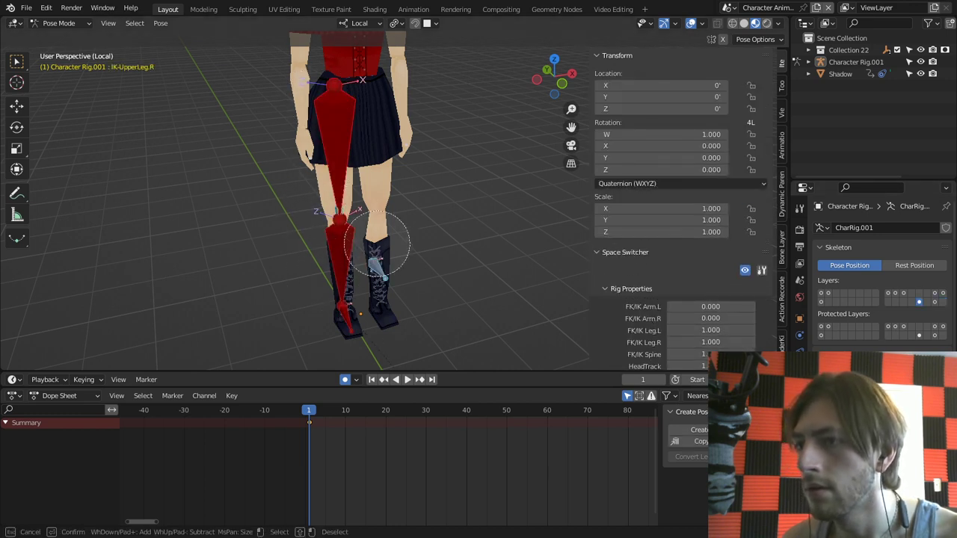
{"action": "key", "text": "Escape"}
{"action": "key", "text": "m"}
{"action": "left_click", "coordinate": [512, 295]}
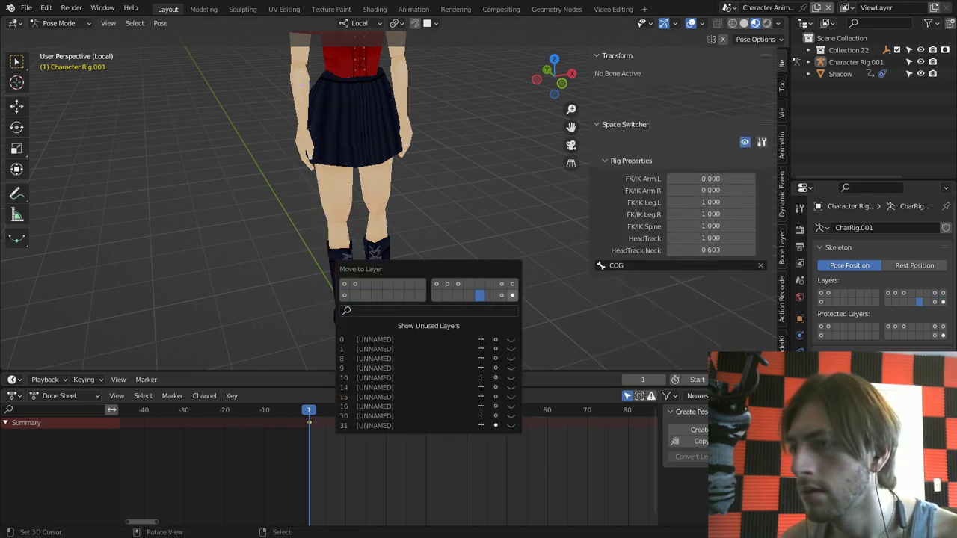
Step: Select all remaining spine and head IK bones on armature layer 10, move them to layer 13 and display that layer
{"action": "middle_click_drag", "start_coordinate": [486, 198], "coordinate": [479, 290], "text": "shift"}
{"action": "left_click", "coordinate": [903, 293]}
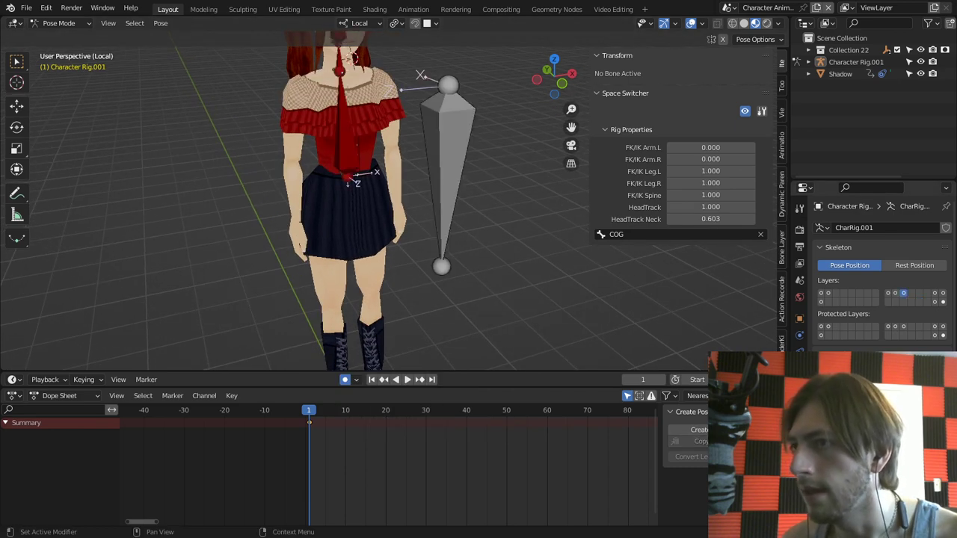
{"action": "middle_click_drag", "start_coordinate": [486, 187], "coordinate": [483, 270], "text": "shift"}
{"action": "scroll", "coordinate": [483, 270], "scroll_direction": "down", "scroll_amount": 1}
{"action": "key", "text": "a"}
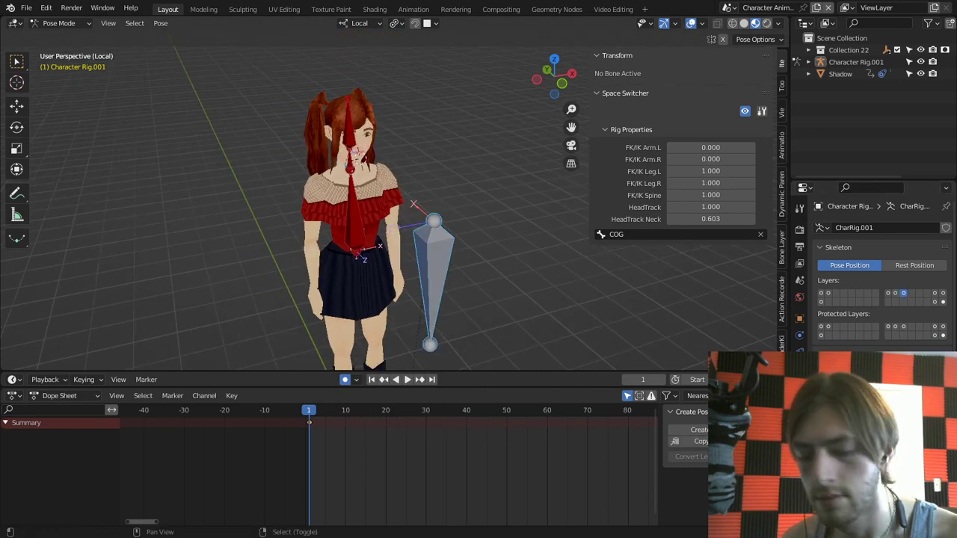
{"action": "key", "text": "m"}
{"action": "left_click", "coordinate": [584, 160]}
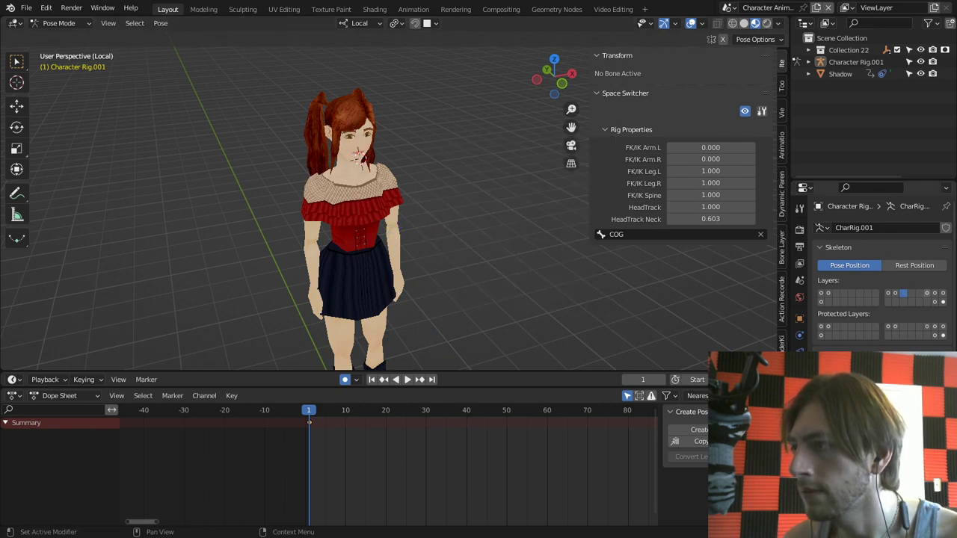
{"action": "left_click", "coordinate": [928, 292]}
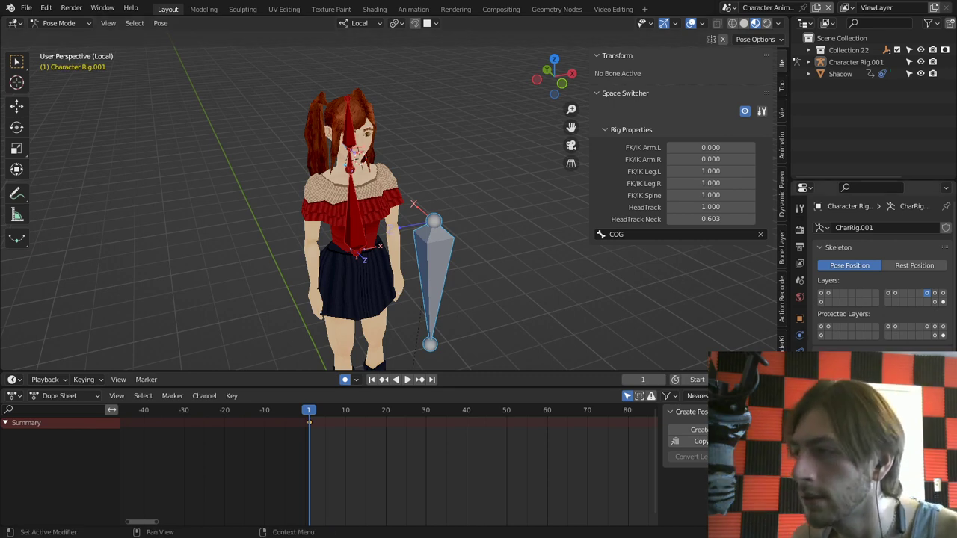
Step: Display armature layer 9, reveal its hidden FK bones and deselect everything
{"action": "left_click", "coordinate": [895, 294]}
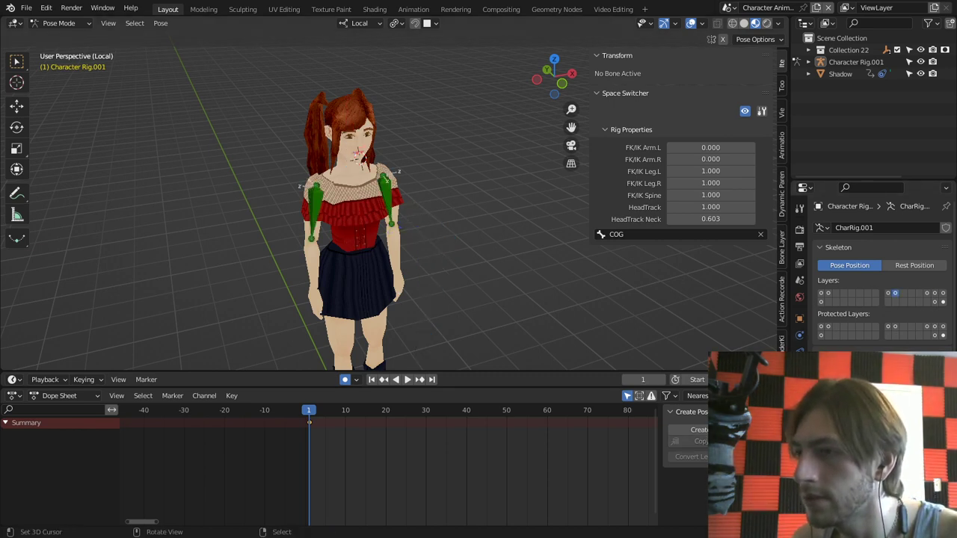
{"action": "key", "text": "alt+h"}
{"action": "key", "text": "alt+a"}
{"action": "middle_click_drag", "start_coordinate": [441, 247], "coordinate": [433, 190], "text": "shift"}
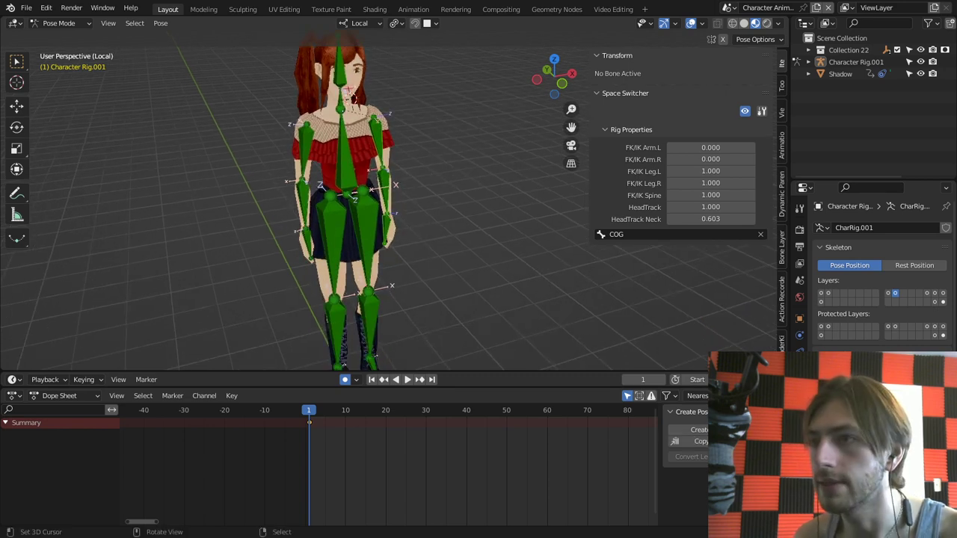
Step: Move the left arm's FK bones from armature layer 9 to layer 11 and the right arm's FK bones to layer 12
{"action": "key", "text": "m"}
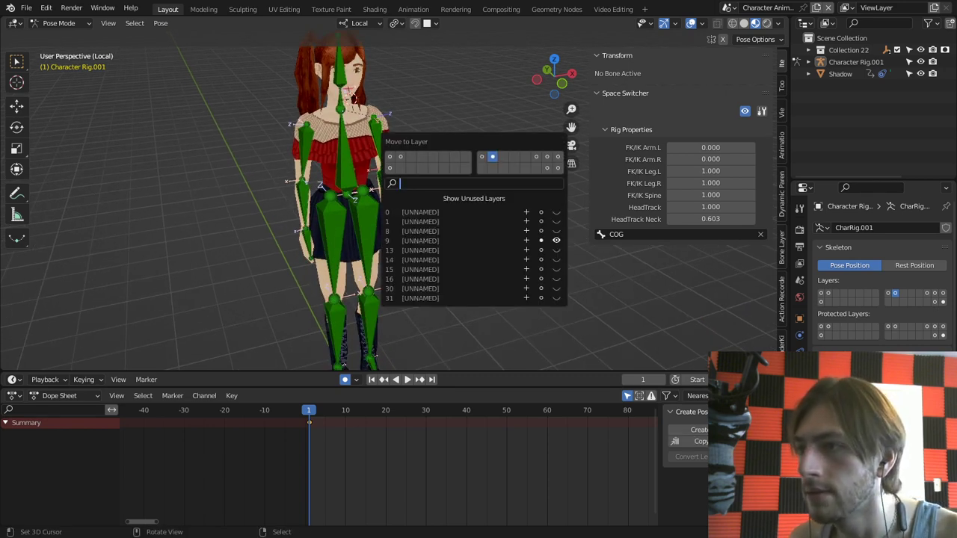
{"action": "left_click", "coordinate": [515, 157]}
{"action": "right_click", "coordinate": [305, 148]}
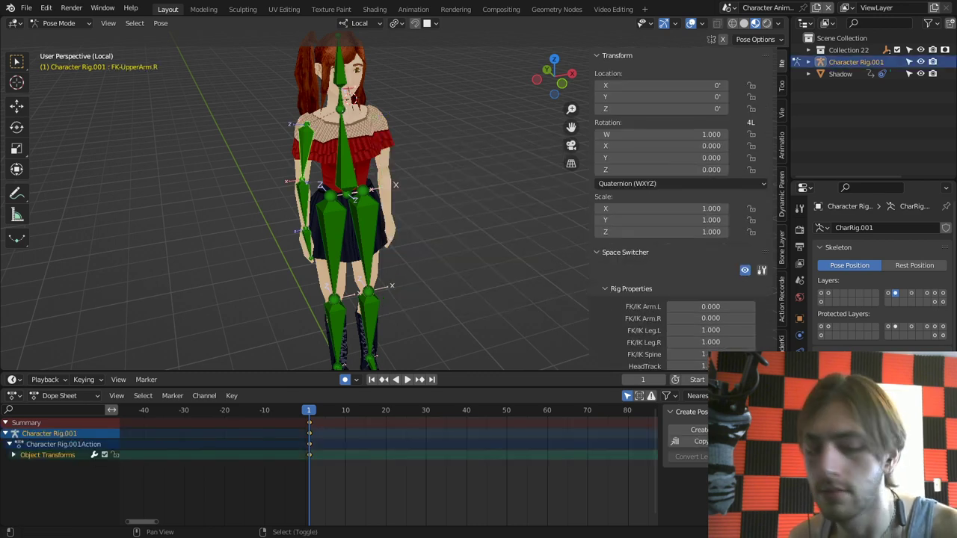
{"action": "key", "text": "m"}
{"action": "left_click", "coordinate": [454, 169]}
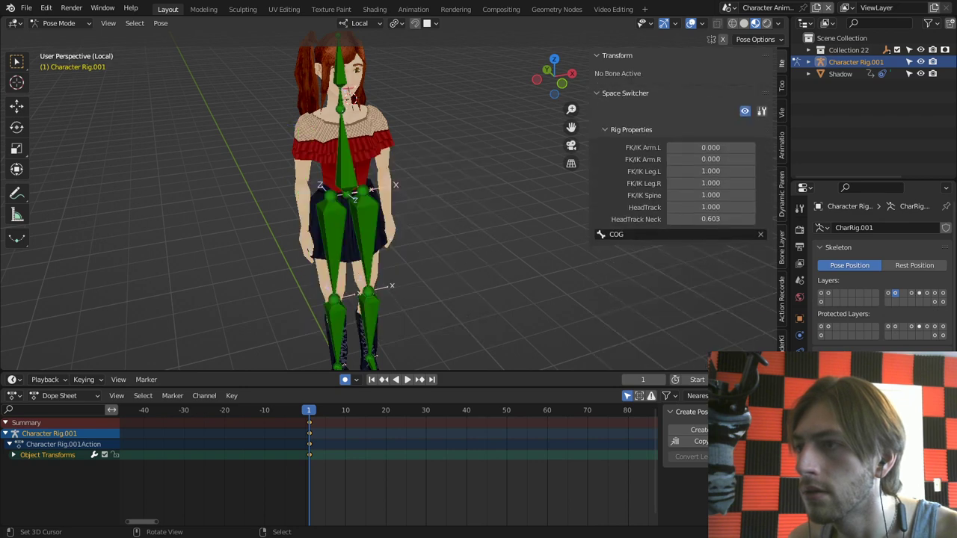
Step: Select the left leg's linked FK bones starting from FK-UpperLeg.L and move them to armature layer 27
{"action": "right_click", "coordinate": [365, 238]}
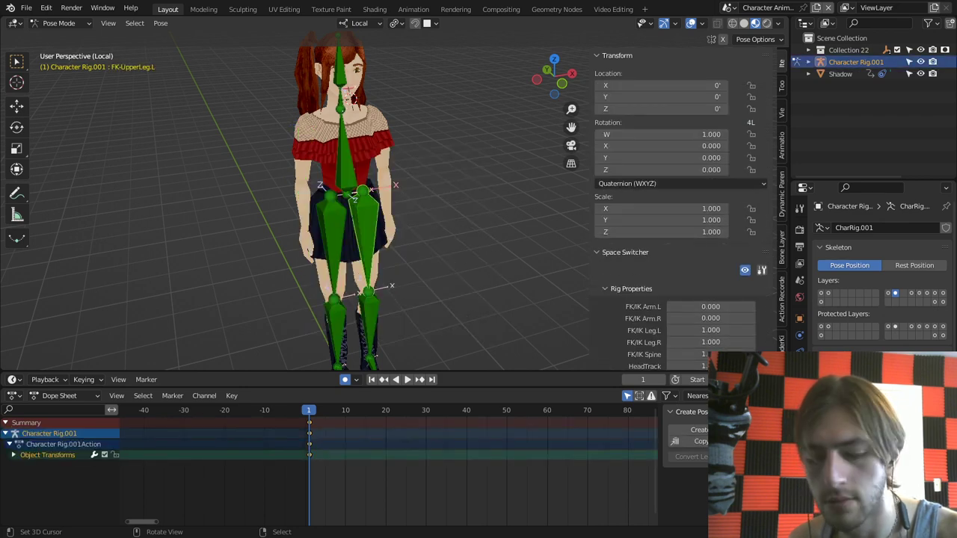
{"action": "key", "text": "l"}
{"action": "key", "text": "m"}
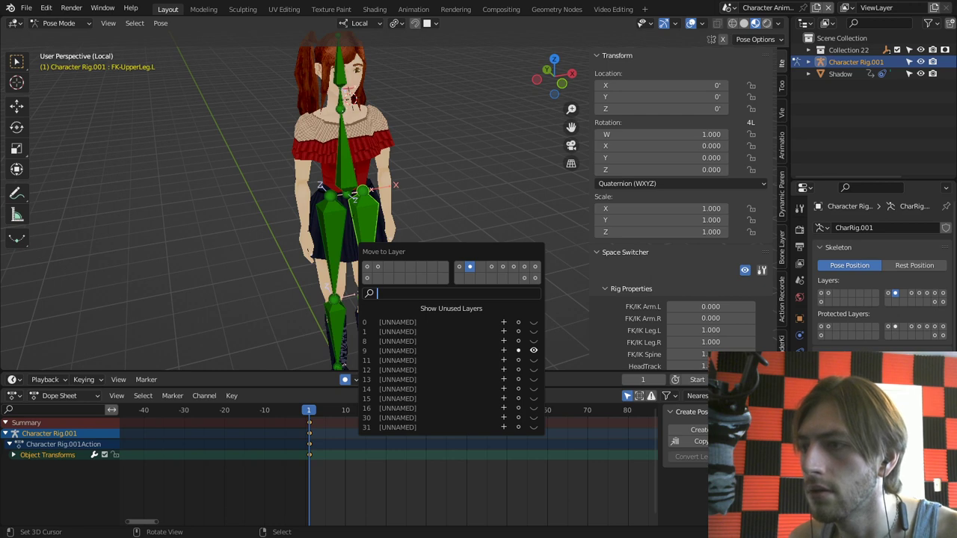
{"action": "left_click", "coordinate": [491, 278]}
Step: Move the right leg's linked FK bones, starting from FK-UpperLeg.R, to armature layer 28
{"action": "right_click", "coordinate": [333, 237]}
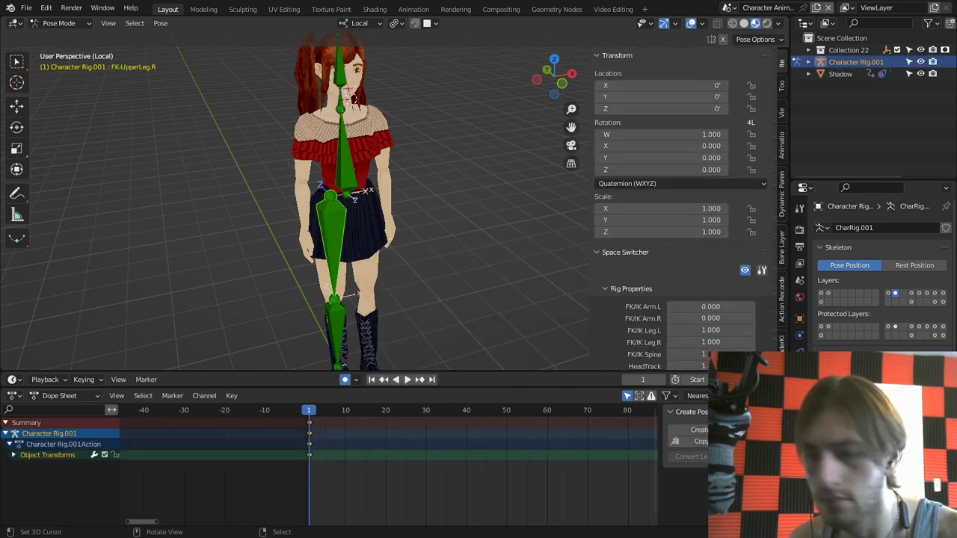
{"action": "key", "text": "m"}
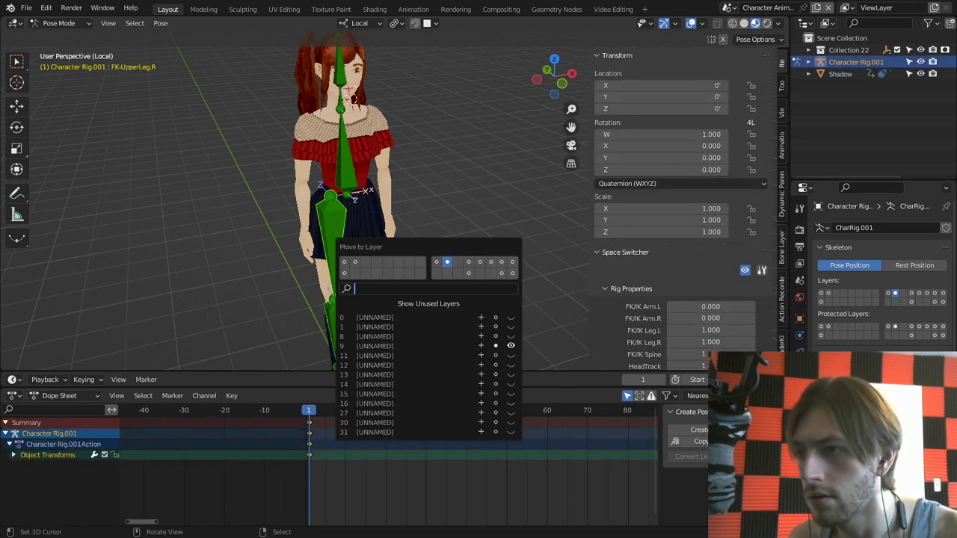
{"action": "left_click", "coordinate": [480, 273]}
Step: Select the remaining spine and head FK bones starting from FK-Torso and move them to armature layer 10
{"action": "right_click", "coordinate": [347, 160]}
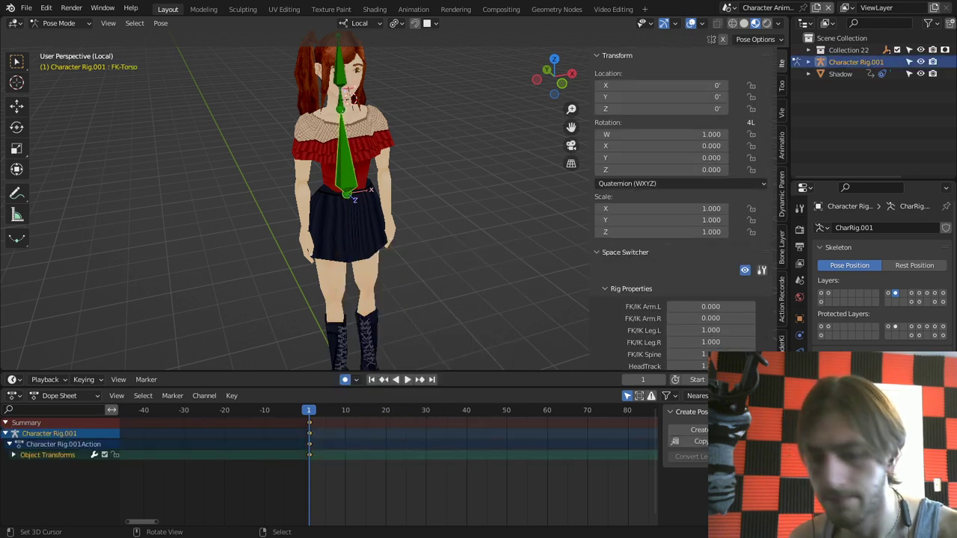
{"action": "key", "text": "m"}
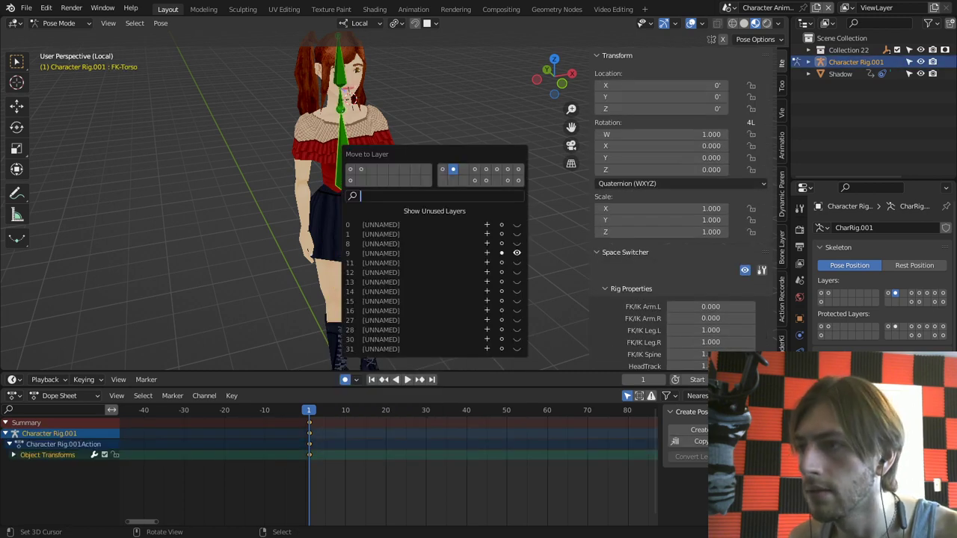
{"action": "left_click", "coordinate": [464, 169]}
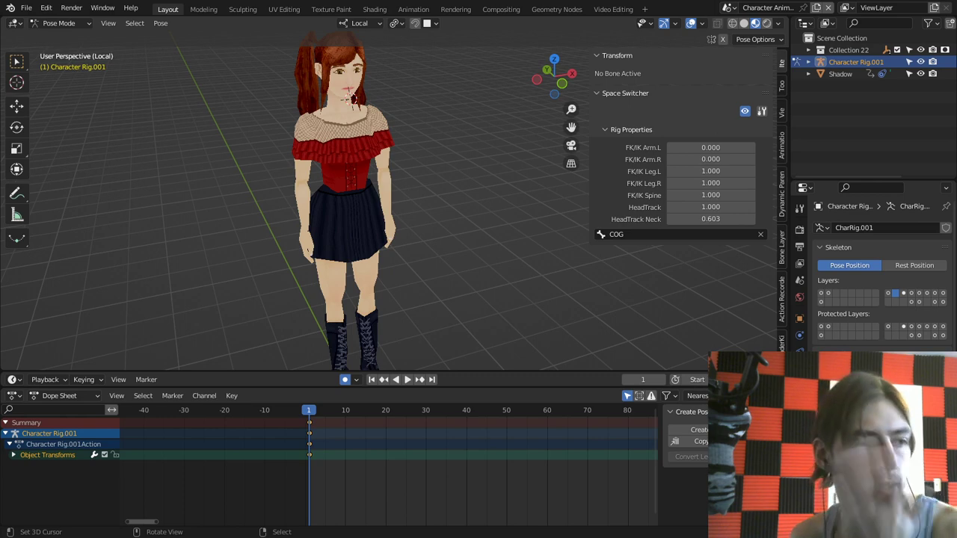
Step: Display armature layers 11, 12, 13, 30 and 31 in a maximized 3D viewport and enable X-axis mirroring for posing
{"action": "middle_click_drag", "start_coordinate": [479, 217], "coordinate": [452, 202]}
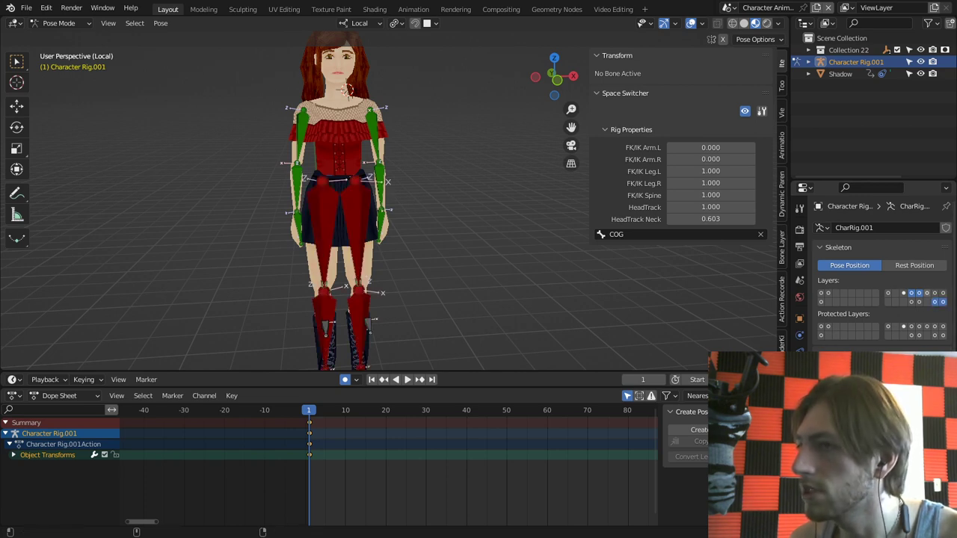
{"action": "middle_click_drag", "start_coordinate": [449, 196], "coordinate": [371, 207], "text": "shift"}
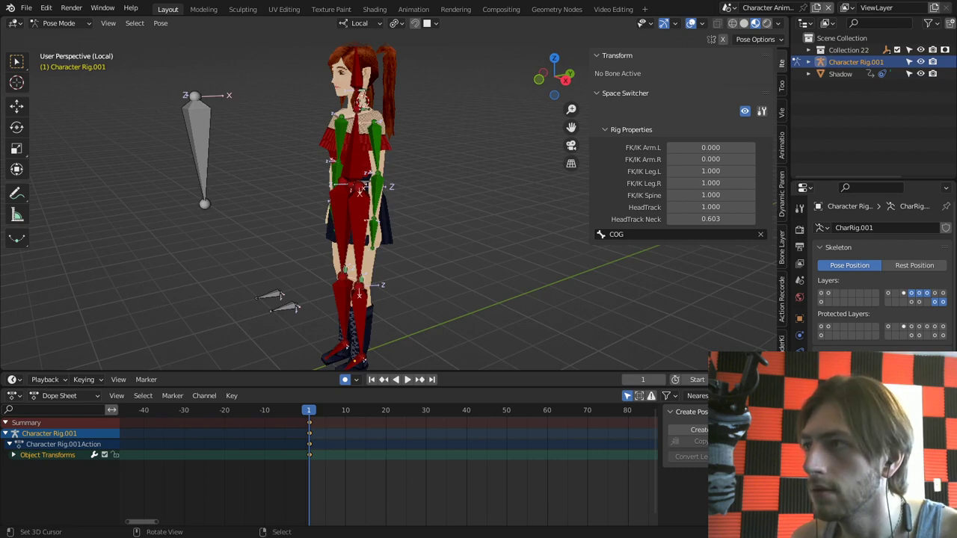
{"action": "key", "text": "ctrl+space"}
{"action": "scroll", "coordinate": [426, 277], "scroll_direction": "up", "scroll_amount": 2}
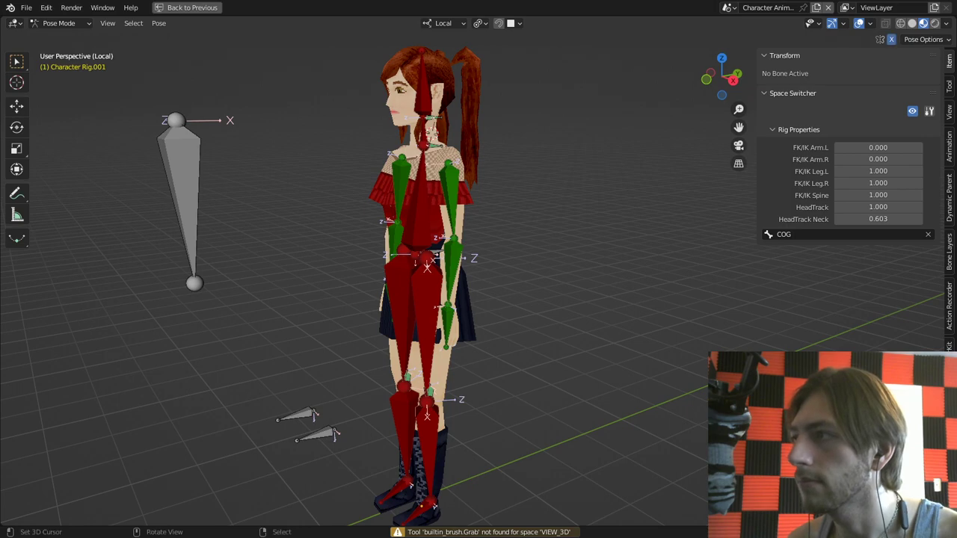
Step: Rotate FK-UpperArm.L by -54° seen from the front and by 61.9° seen from above to bring the arms forward
{"action": "middle_click_drag", "start_coordinate": [418, 258], "coordinate": [489, 245]}
{"action": "scroll", "coordinate": [490, 245], "scroll_direction": "up", "scroll_amount": 3}
{"action": "right_click", "coordinate": [461, 150]}
{"action": "key", "text": "r"}
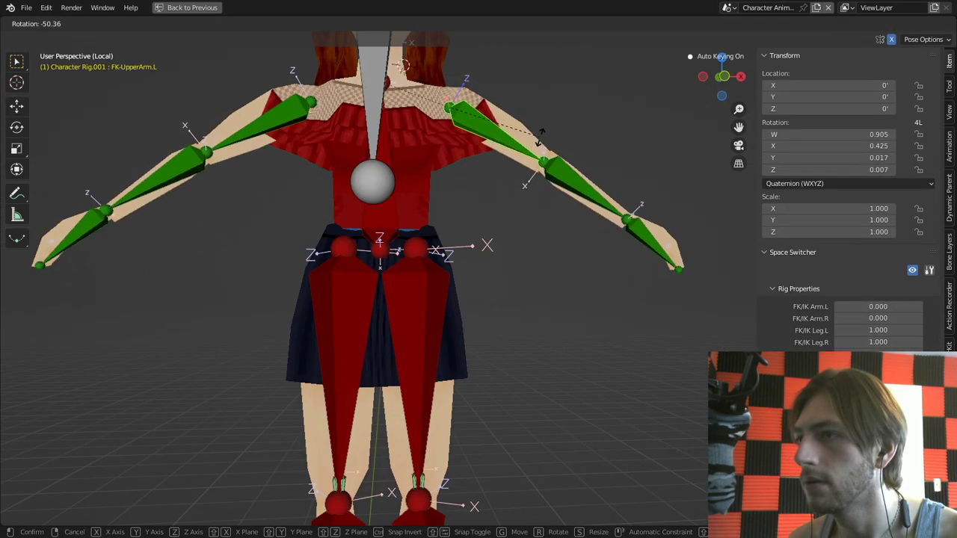
{"action": "left_click", "coordinate": [541, 131]}
{"action": "middle_click_drag", "start_coordinate": [542, 132], "coordinate": [540, 187]}
{"action": "middle_click_drag", "start_coordinate": [424, 300], "coordinate": [424, 399]}
{"action": "key", "text": "r"}
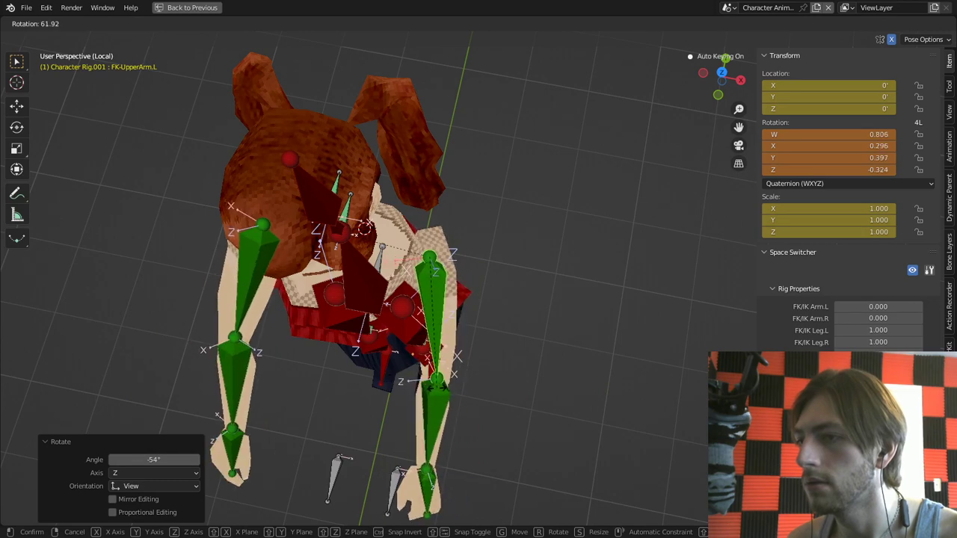
{"action": "left_click", "coordinate": [438, 399]}
{"action": "middle_click_drag", "start_coordinate": [438, 400], "coordinate": [421, 265]}
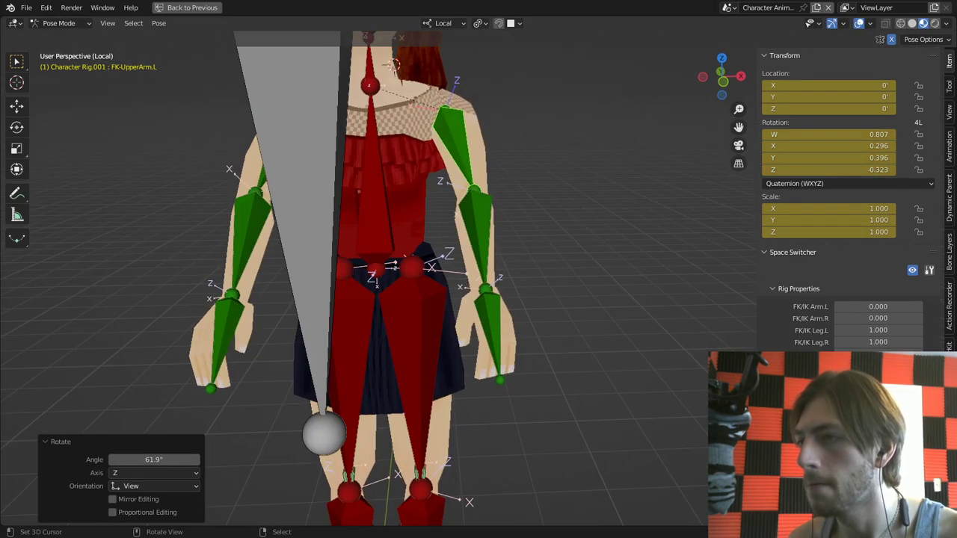
Step: Fold FK-LowerArm.L across the torso with a trackball rotation of about -71° and -109°
{"action": "right_click", "coordinate": [491, 253]}
{"action": "key", "text": "r"}
{"action": "key", "text": "r"}
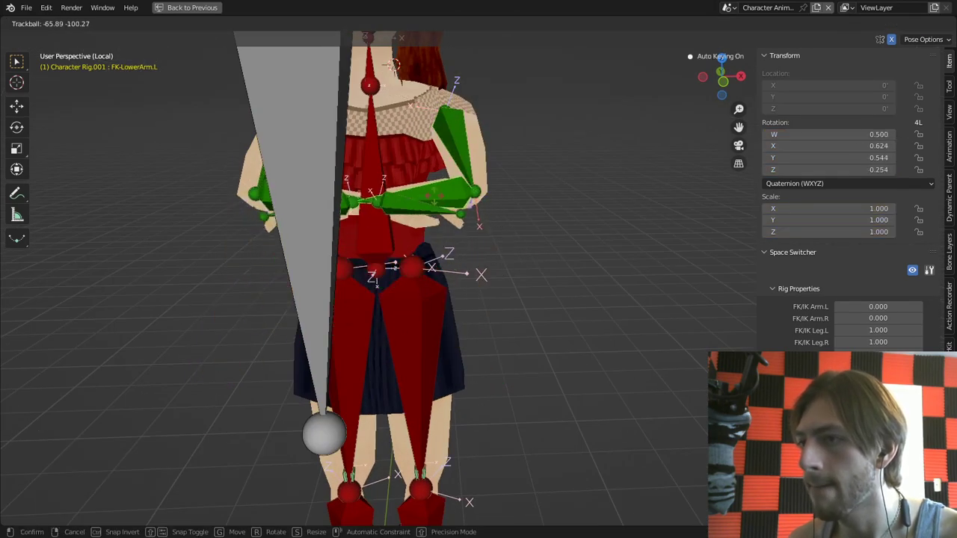
{"action": "left_click", "coordinate": [425, 191]}
{"action": "middle_click_drag", "start_coordinate": [426, 192], "coordinate": [471, 262]}
{"action": "scroll", "coordinate": [394, 190], "scroll_direction": "up", "scroll_amount": 3}
{"action": "middle_click_drag", "start_coordinate": [471, 261], "coordinate": [595, 288], "text": "shift"}
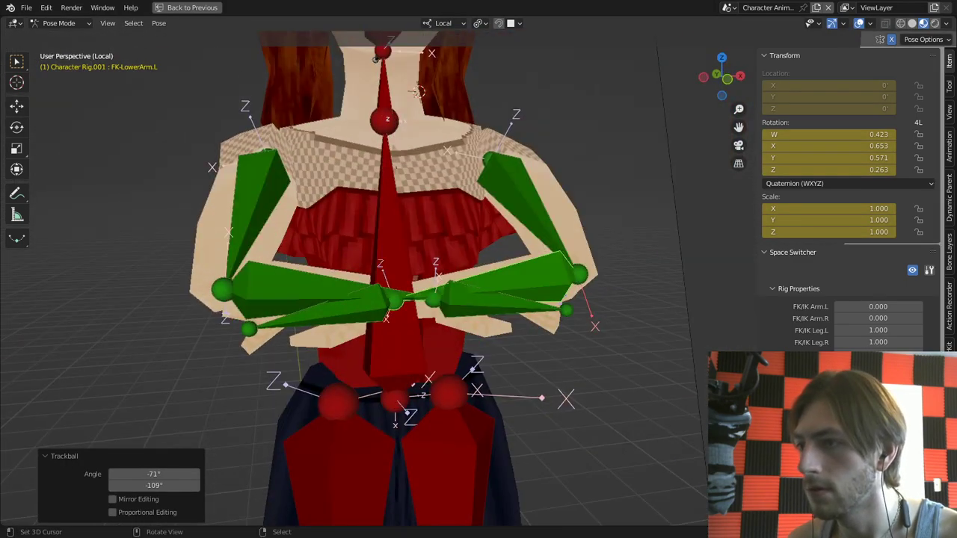
Step: Rotate FK-UpperArm.L by 13.5° in the view plane and by a trackball rotation of 33.8° and -20.1°
{"action": "right_click", "coordinate": [533, 215]}
{"action": "key", "text": "r"}
{"action": "left_click", "coordinate": [595, 255]}
{"action": "key", "text": "r"}
{"action": "key", "text": "r"}
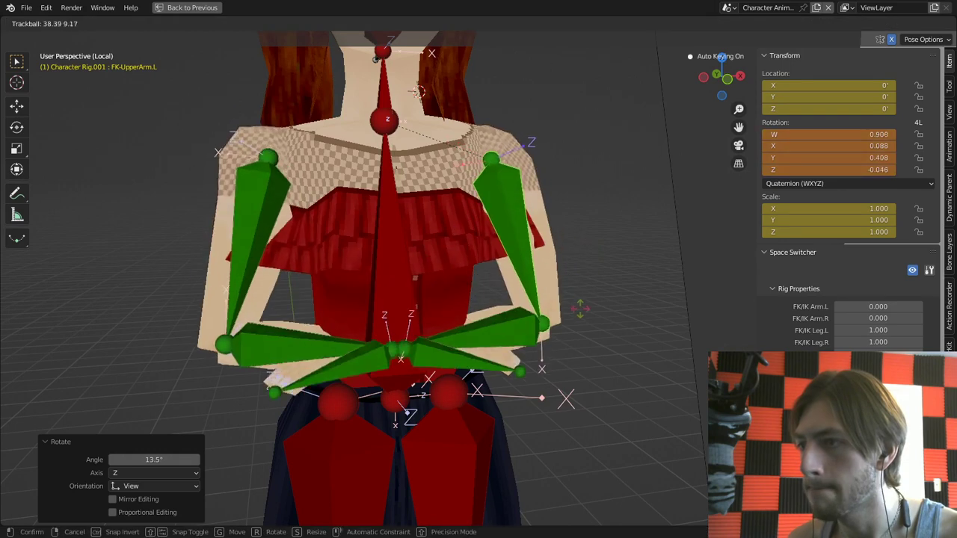
{"action": "left_click", "coordinate": [572, 298]}
{"action": "key", "text": "r"}
{"action": "key", "text": "z"}
{"action": "key", "text": "z"}
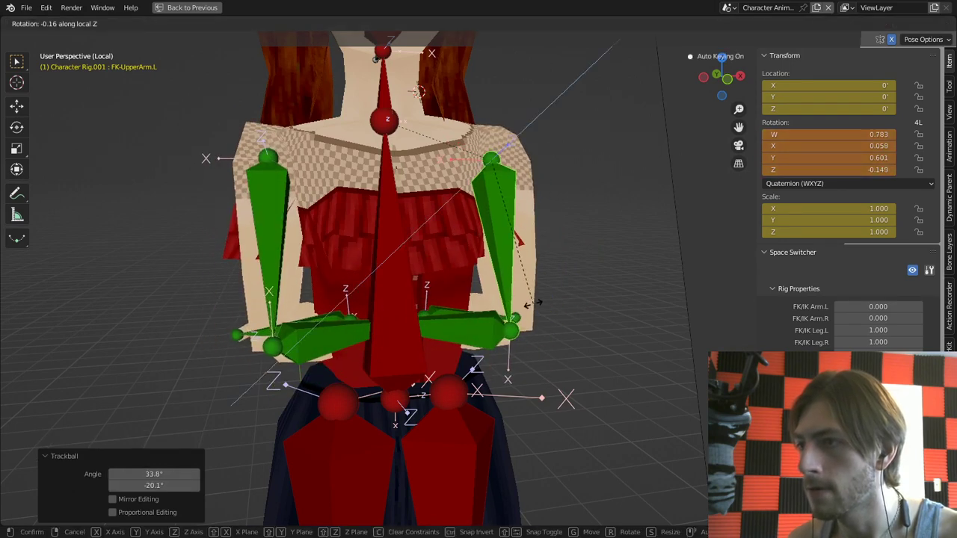
{"action": "key", "text": "y"}
{"action": "key", "text": "y"}
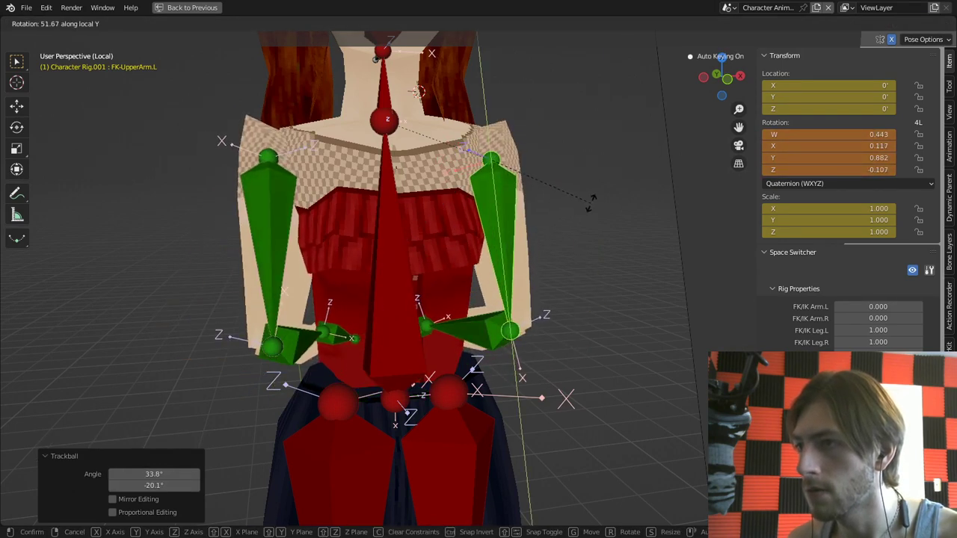
{"action": "right_click", "coordinate": [503, 315]}
Step: Twist FK-UpperArm.L by -39.5° about its local Y axis
{"action": "middle_click_drag", "start_coordinate": [479, 310], "coordinate": [424, 386]}
{"action": "key", "text": "r"}
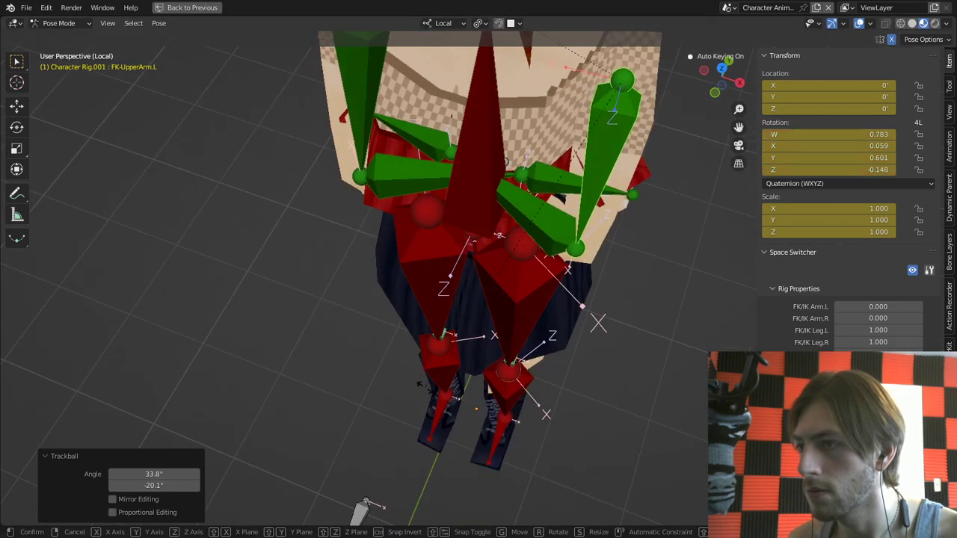
{"action": "key", "text": "y"}
{"action": "left_click", "coordinate": [647, 280]}
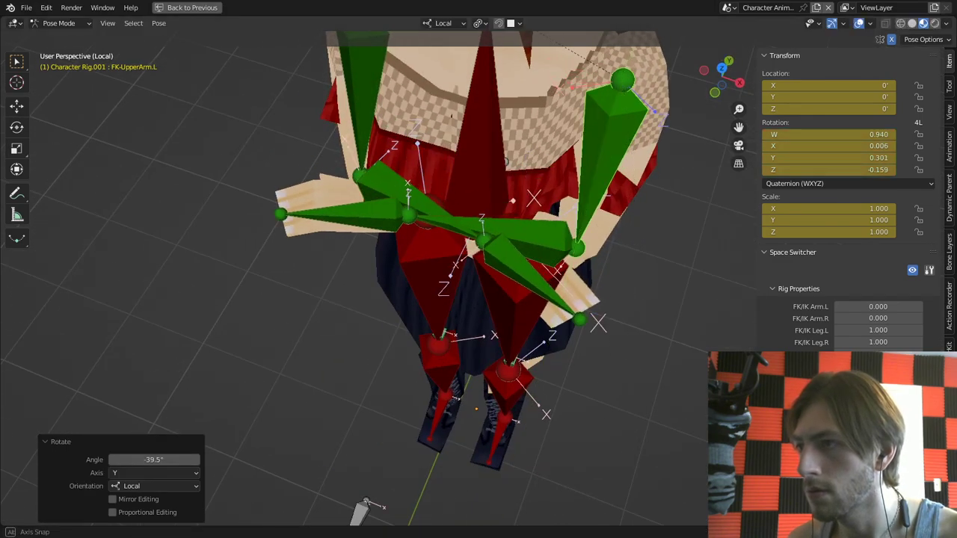
Step: Undo the upper arm twist, the earlier upper arm adjustments and the forearm fold
{"action": "middle_click_drag", "start_coordinate": [633, 305], "coordinate": [552, 264]}
{"action": "key", "text": "r"}
{"action": "key", "text": "r"}
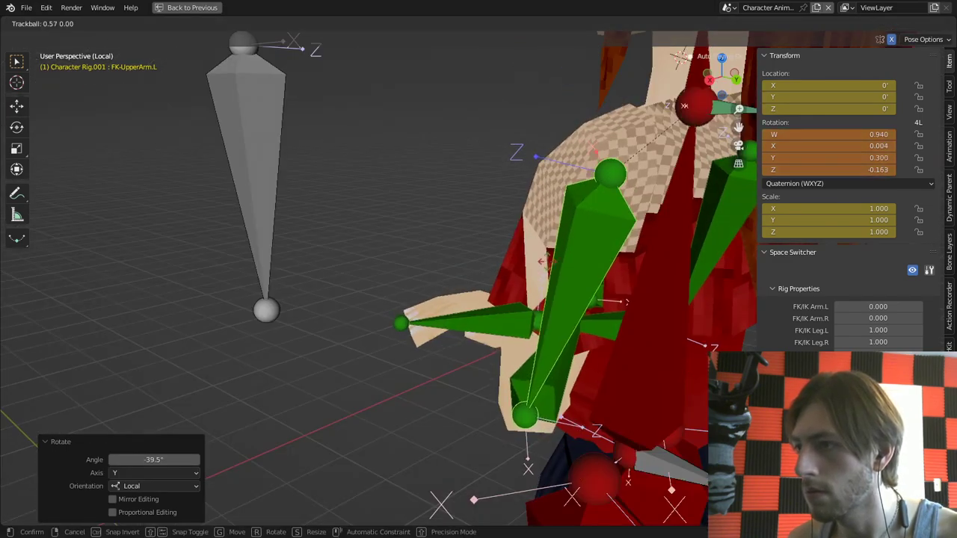
{"action": "right_click", "coordinate": [542, 269]}
{"action": "key", "text": "ctrl+z"}
{"action": "key", "text": "ctrl+z"}
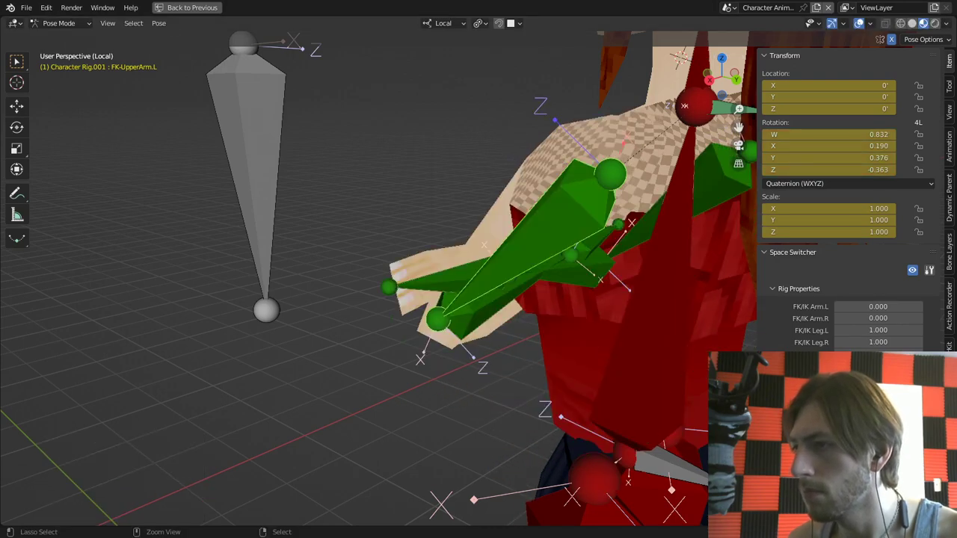
{"action": "key", "text": "ctrl+z"}
{"action": "middle_click_drag", "start_coordinate": [542, 269], "coordinate": [663, 275]}
{"action": "key", "text": "ctrl+z"}
{"action": "key", "text": "ctrl+z"}
{"action": "key", "text": "ctrl+z"}
Step: Lower FK-UpperArm.L toward the body with two view-plane rotations, making the second one 9.65°
{"action": "middle_click_drag", "start_coordinate": [552, 268], "coordinate": [517, 248]}
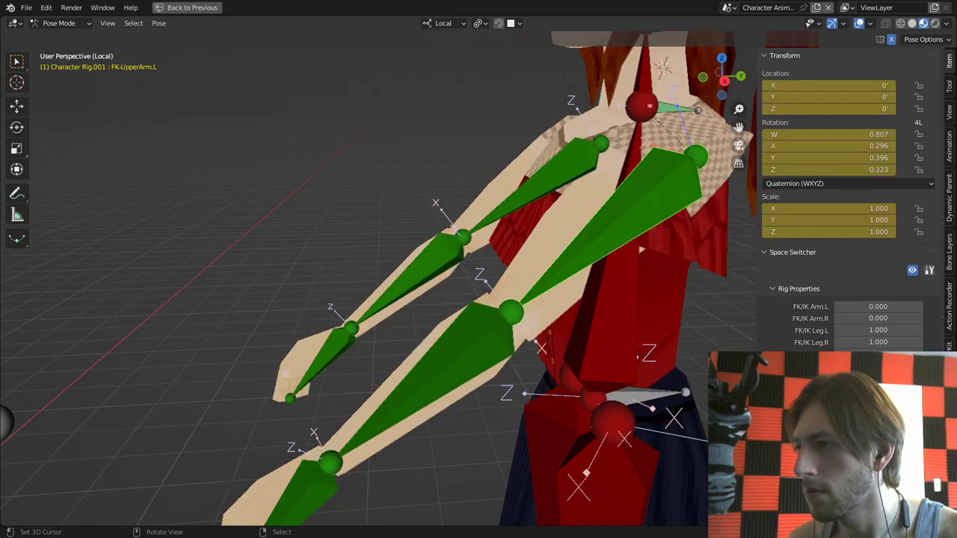
{"action": "key", "text": "r"}
{"action": "left_click", "coordinate": [610, 285]}
{"action": "middle_click_drag", "start_coordinate": [610, 285], "coordinate": [649, 293]}
{"action": "key", "text": "r"}
{"action": "left_click", "coordinate": [618, 444]}
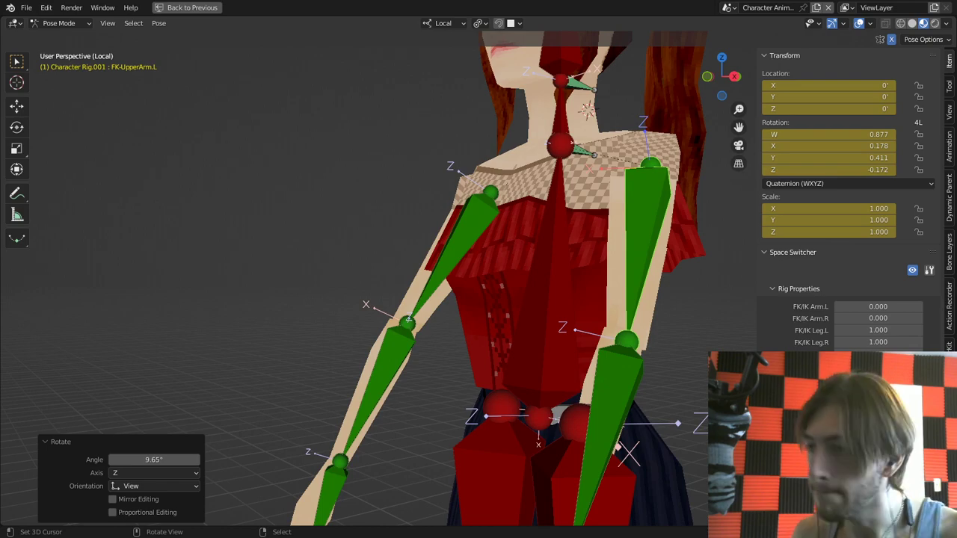
Step: Bend FK-LowerArm.L by 86.8° about its local X axis and by 15.4° in the side view
{"action": "middle_click_drag", "start_coordinate": [618, 448], "coordinate": [653, 441]}
{"action": "left_click", "coordinate": [626, 366]}
{"action": "key", "text": "r"}
{"action": "key", "text": "x"}
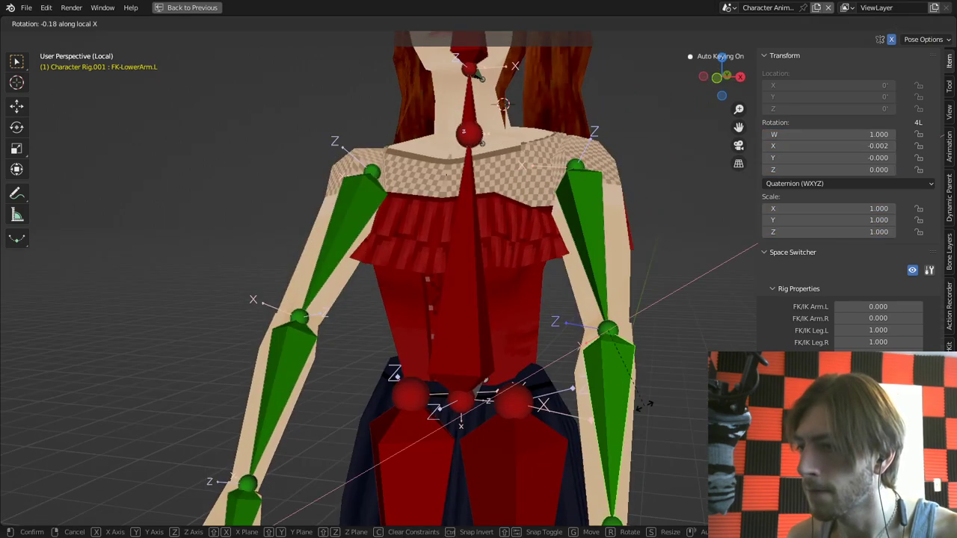
{"action": "left_click", "coordinate": [503, 393]}
{"action": "mouse_move", "coordinate": [502, 393]}
{"action": "middle_mouse_down"}
{"action": "mouse_move", "coordinate": [439, 415]}
{"action": "mouse_move", "coordinate": [516, 393]}
{"action": "middle_mouse_up"}
{"action": "key", "text": "r"}
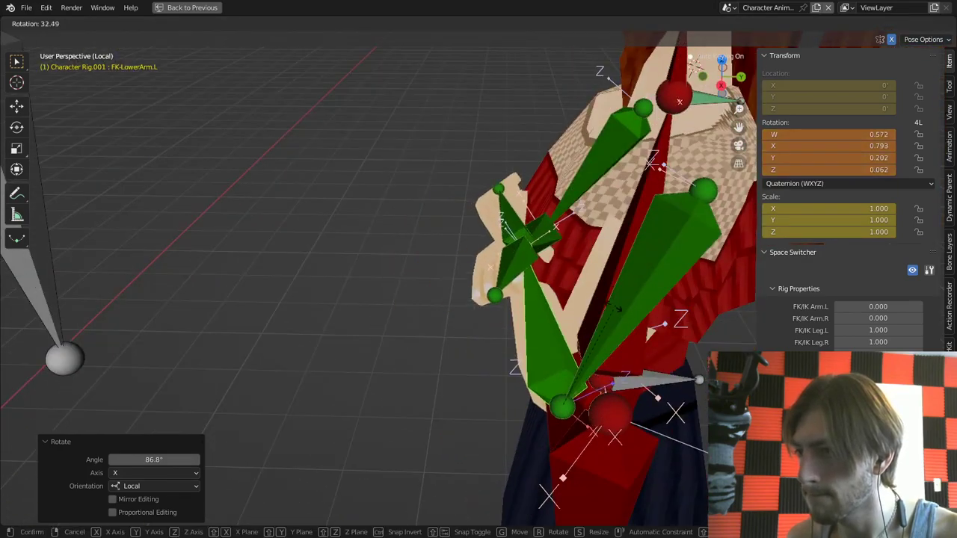
{"action": "key", "text": "Return"}
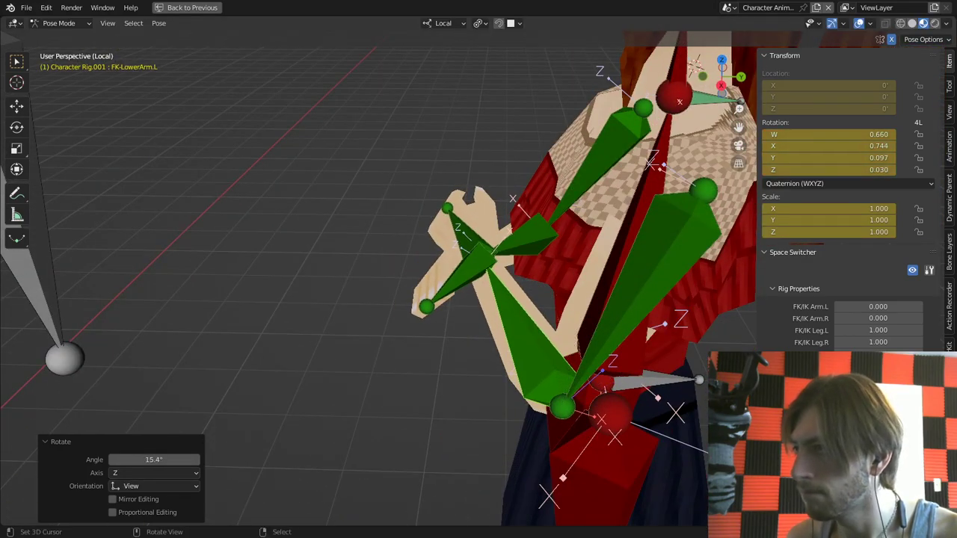
Step: Adjust FK-UpperArm.L with two view-plane rotations, making the second one -10.6°, to bring the forearms across the chest
{"action": "middle_click_drag", "start_coordinate": [494, 314], "coordinate": [597, 288]}
{"action": "right_click", "coordinate": [613, 217]}
{"action": "key", "text": "r"}
{"action": "key", "text": "Escape"}
{"action": "key", "text": "r"}
{"action": "left_click", "coordinate": [627, 274]}
{"action": "key", "text": "r"}
{"action": "left_click", "coordinate": [523, 288]}
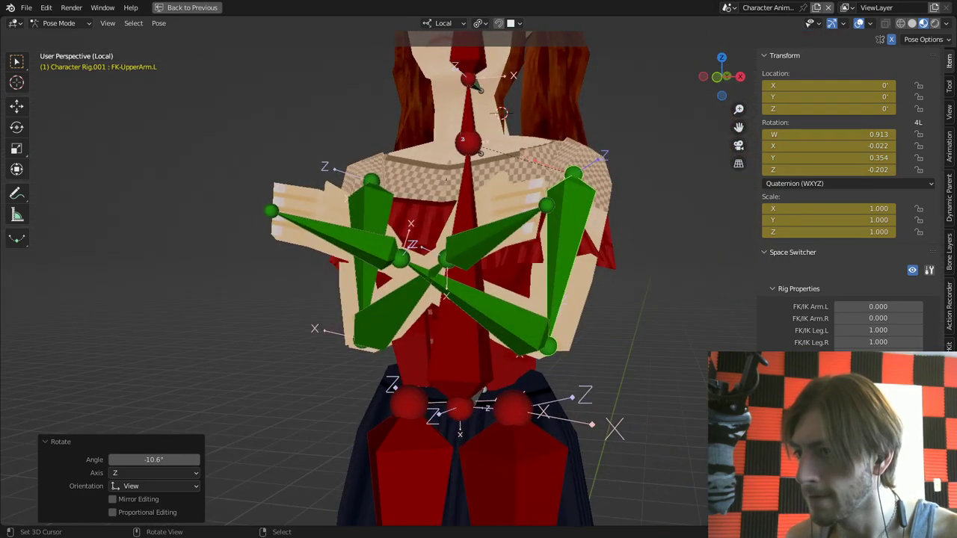
Step: Rotate FK-UpperArm.R by 7.11° in the view plane, looking down at the crossed arms
{"action": "right_click", "coordinate": [404, 307]}
{"action": "middle_click_drag", "start_coordinate": [404, 307], "coordinate": [408, 329]}
{"action": "middle_click_drag", "start_coordinate": [381, 266], "coordinate": [396, 281]}
{"action": "right_click", "coordinate": [329, 205]}
{"action": "key", "text": "r"}
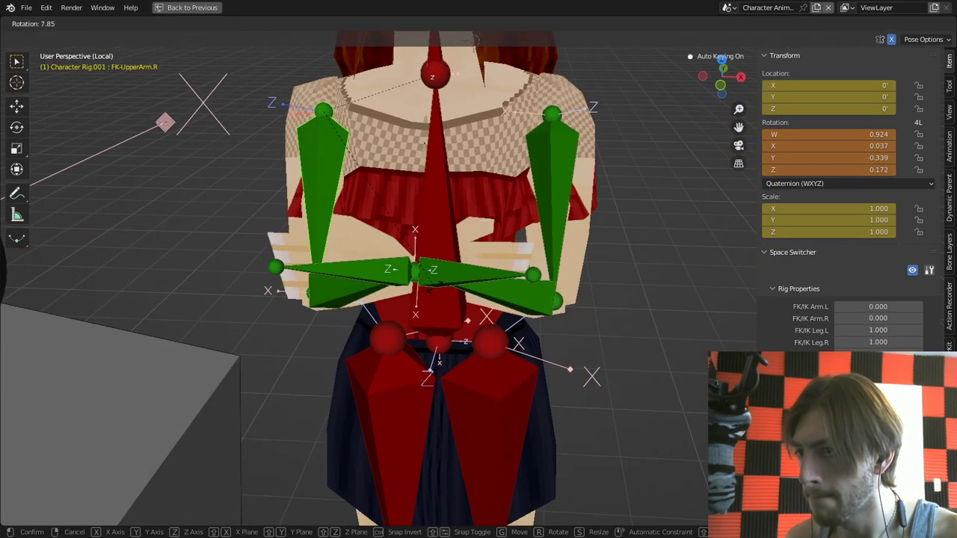
{"action": "key", "text": "Return"}
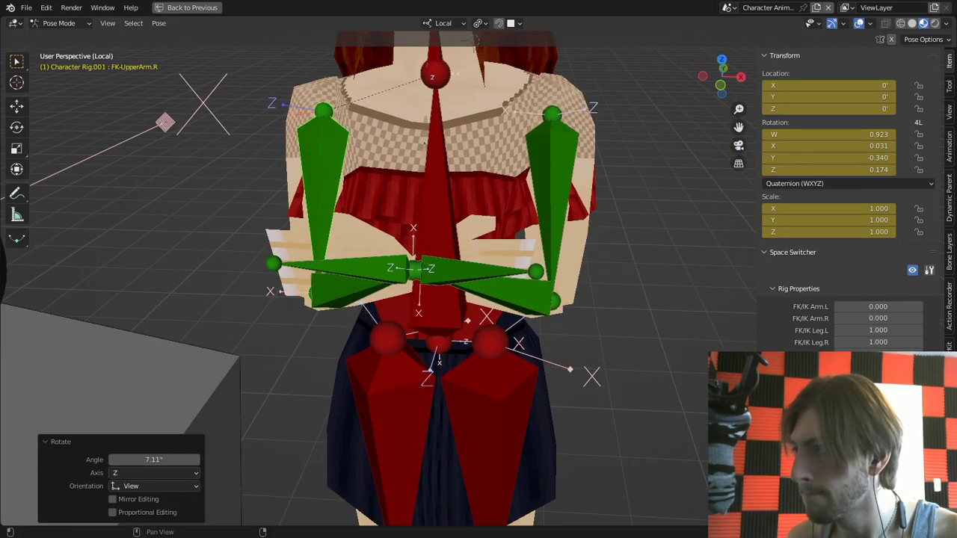
Step: Rotate FK-LowerArm.R slightly in the side view and select FK-LowerArm.L to compare both forearms
{"action": "middle_click_drag", "start_coordinate": [415, 273], "coordinate": [445, 220]}
{"action": "key", "text": "r"}
{"action": "key", "text": "Escape"}
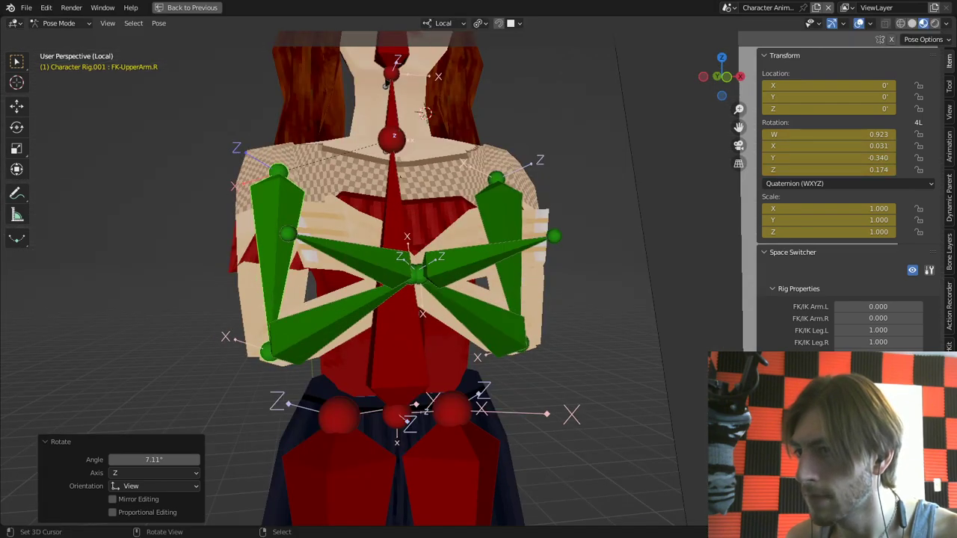
{"action": "right_click", "coordinate": [331, 321]}
{"action": "middle_click_drag", "start_coordinate": [331, 320], "coordinate": [517, 270]}
{"action": "key", "text": "r"}
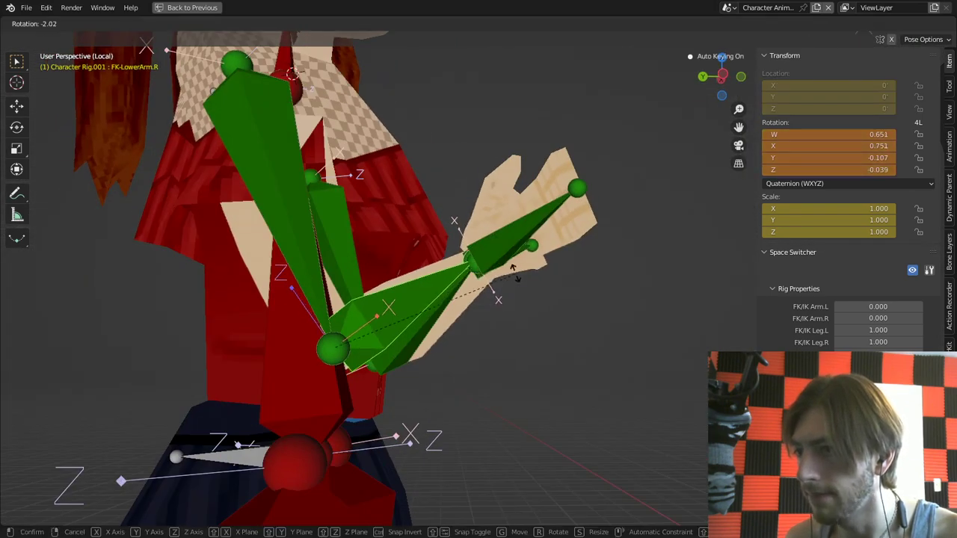
{"action": "left_click", "coordinate": [510, 267]}
{"action": "right_click", "coordinate": [420, 335]}
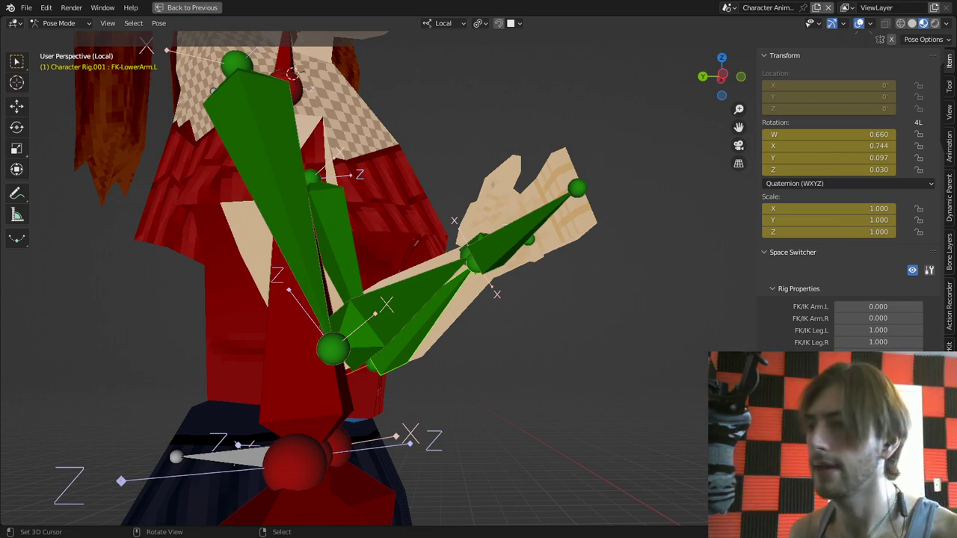
{"action": "middle_click_drag", "start_coordinate": [420, 335], "coordinate": [288, 329]}
{"action": "scroll", "coordinate": [288, 329], "scroll_direction": "up", "scroll_amount": 1}
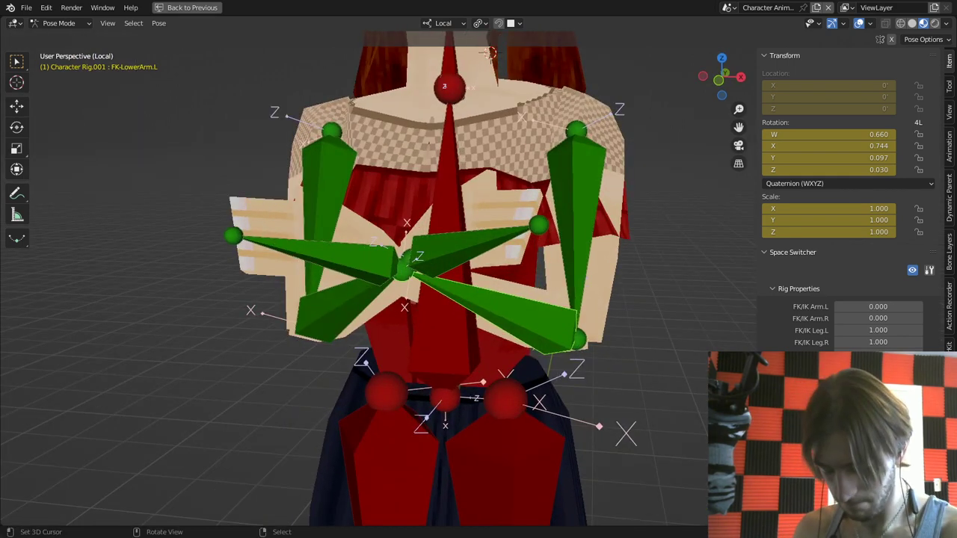
{"action": "middle_click_drag", "start_coordinate": [320, 298], "coordinate": [338, 259]}
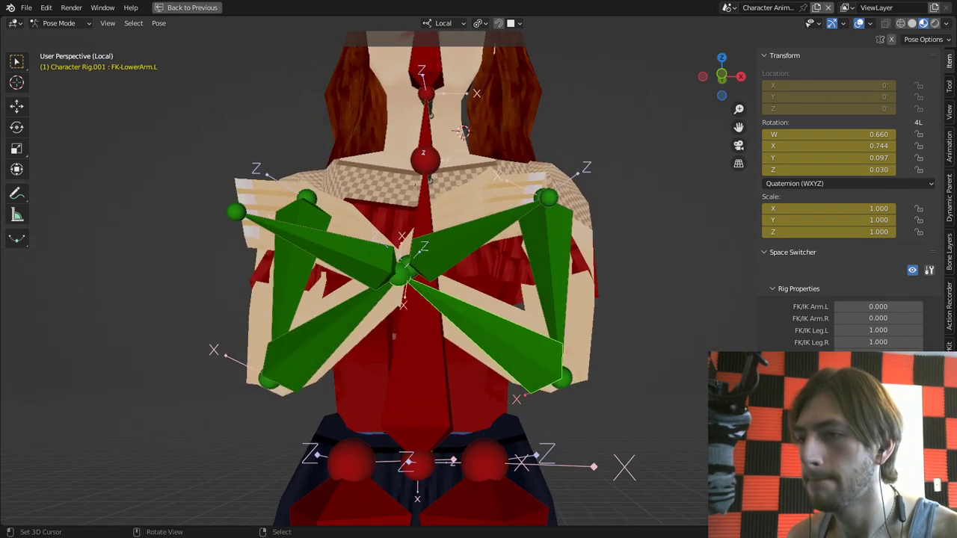
{"action": "right_click", "coordinate": [300, 262]}
{"action": "key", "text": "r"}
{"action": "key", "text": "y"}
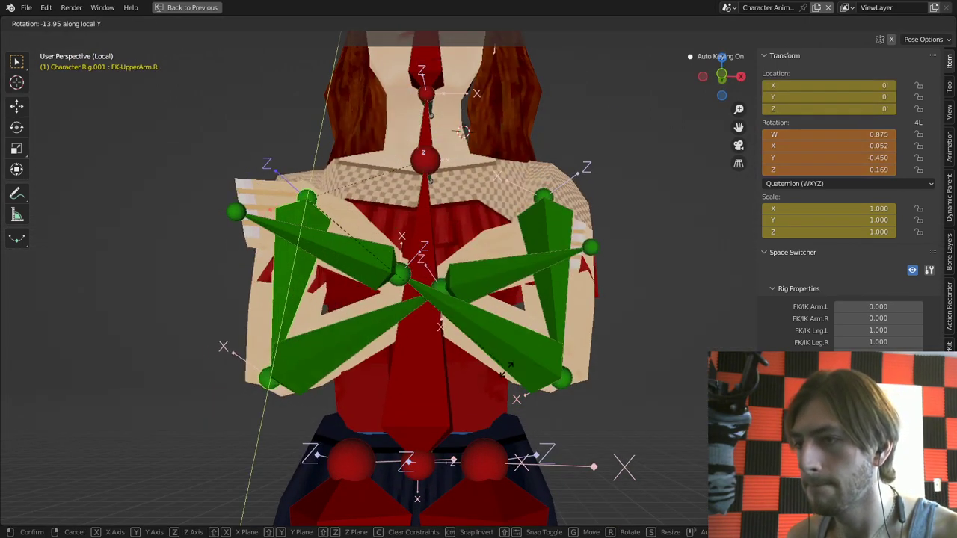
{"action": "key", "text": "Escape"}
{"action": "right_click", "coordinate": [559, 264], "text": "shift"}
{"action": "key", "text": "r"}
{"action": "key", "text": "y"}
{"action": "key", "text": "Escape"}
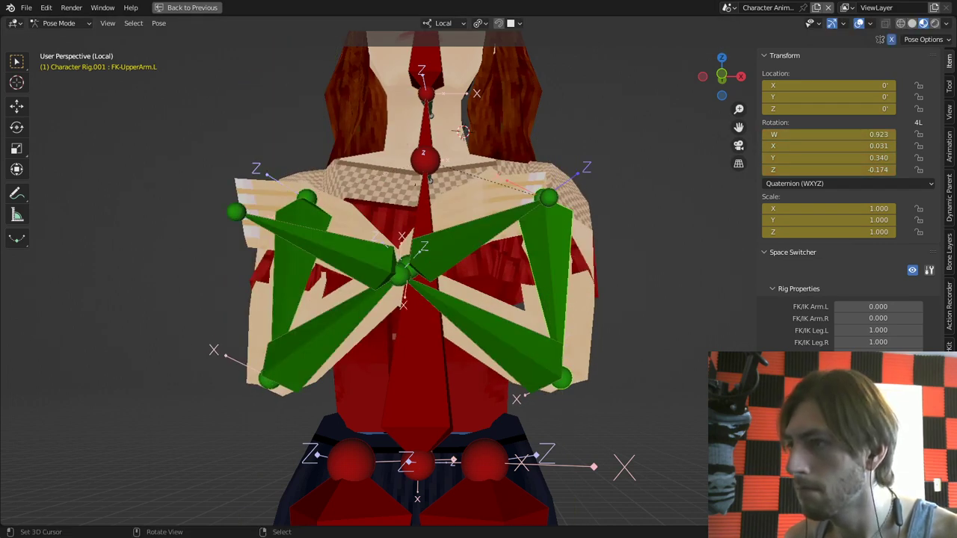
Step: Rotate FK-UpperArm.L by 42.2° about its local Y axis
{"action": "key", "text": "r"}
{"action": "key", "text": "y"}
{"action": "left_click", "coordinate": [677, 229]}
{"action": "middle_click_drag", "start_coordinate": [676, 231], "coordinate": [527, 263]}
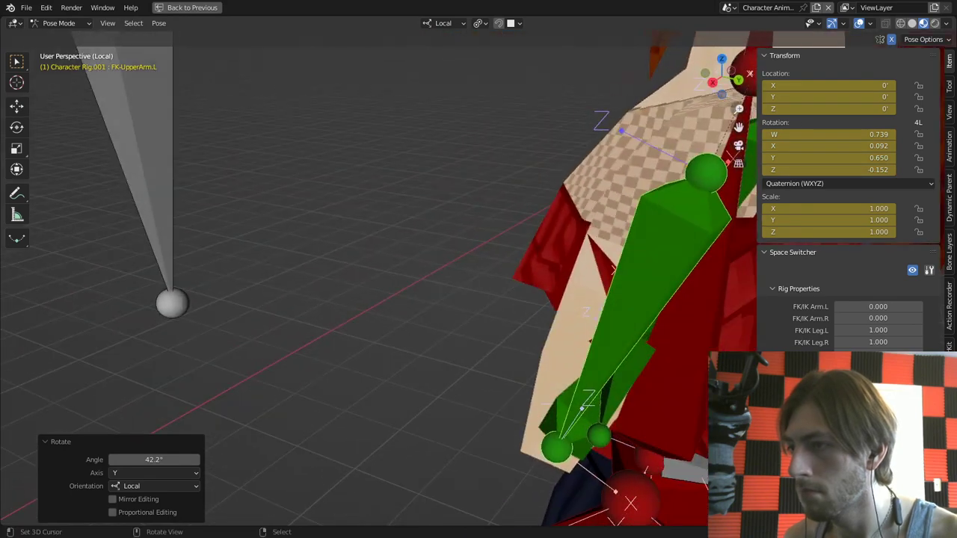
{"action": "key", "text": "r"}
{"action": "key", "text": "Escape"}
{"action": "middle_click_drag", "start_coordinate": [649, 281], "coordinate": [700, 253]}
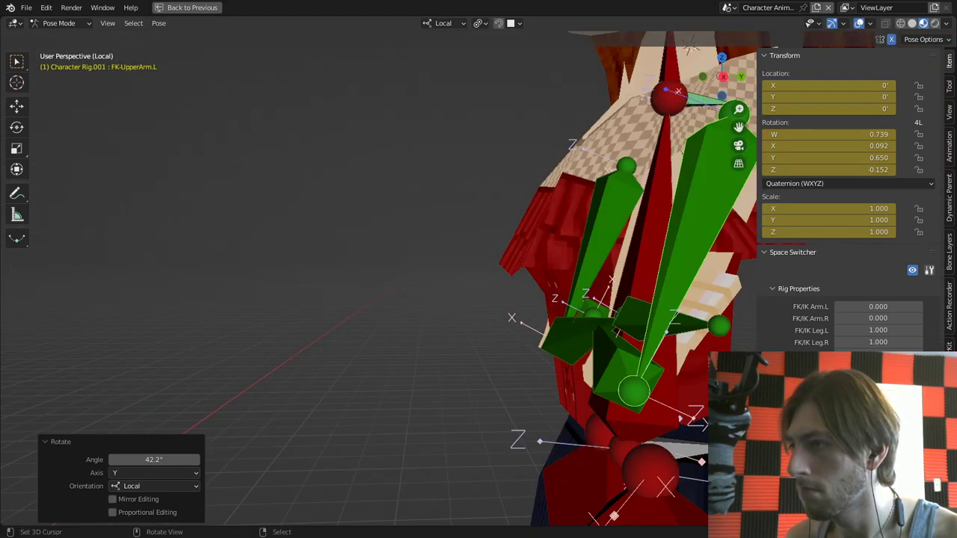
Step: Raise FK-UpperArm.L by about 22° about its local X axis and select FK-LowerArm.R
{"action": "key", "text": "r"}
{"action": "key", "text": "x"}
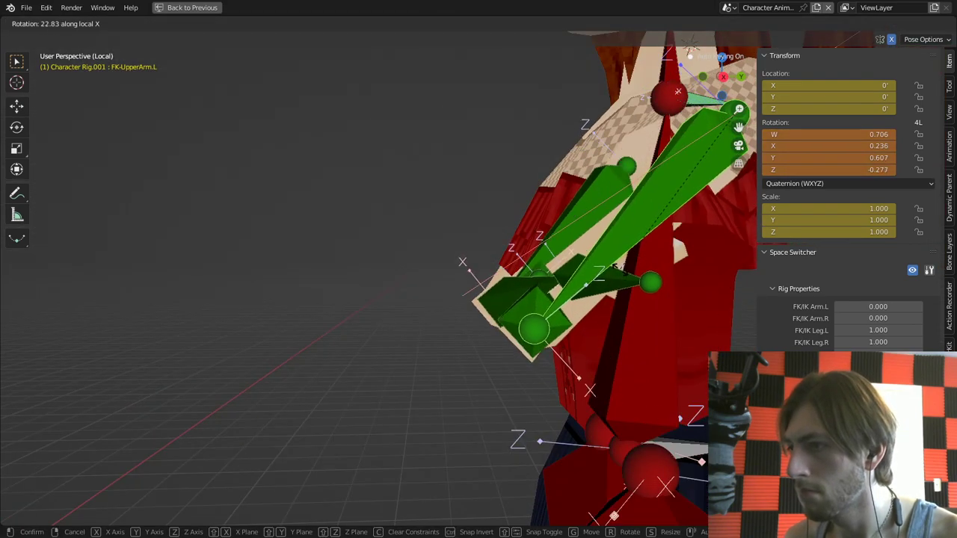
{"action": "left_click", "coordinate": [648, 233]}
{"action": "middle_click_drag", "start_coordinate": [648, 233], "coordinate": [740, 248]}
{"action": "left_click", "coordinate": [397, 283]}
{"action": "middle_click_drag", "start_coordinate": [396, 283], "coordinate": [449, 327]}
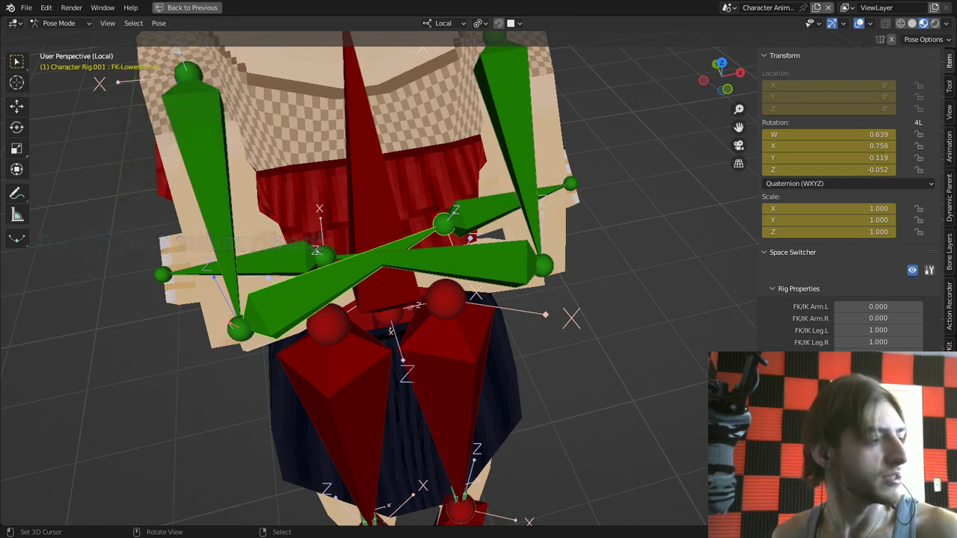
Step: Switch to the system Volume Mixer, look through the volume levels of the listed applications and close it
{"action": "key", "text": "alt+Tab"}
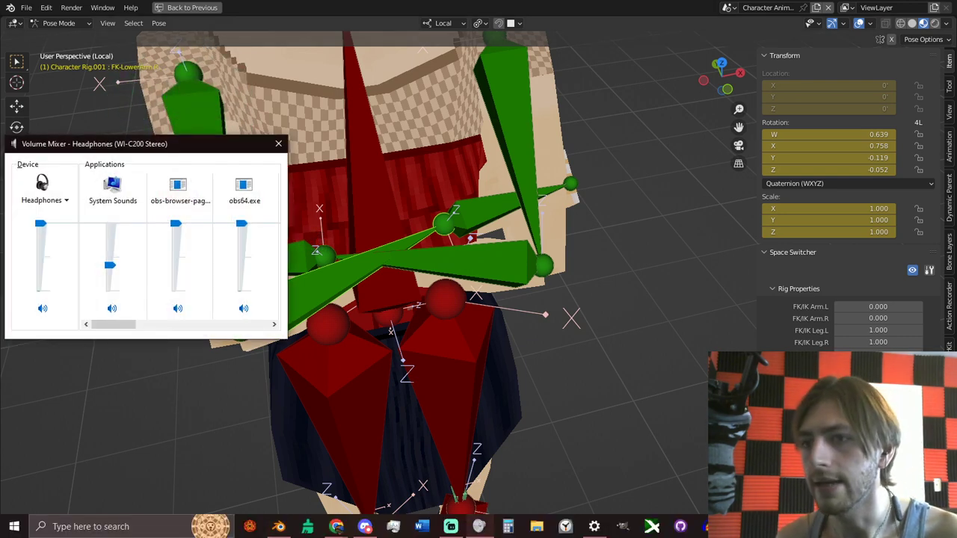
{"action": "mouse_move", "coordinate": [114, 325]}
{"action": "left_mouse_down"}
{"action": "mouse_move", "coordinate": [236, 324]}
{"action": "mouse_move", "coordinate": [126, 325]}
{"action": "left_mouse_up"}
{"action": "scroll", "coordinate": [183, 255], "scroll_direction": "right", "scroll_amount": 3}
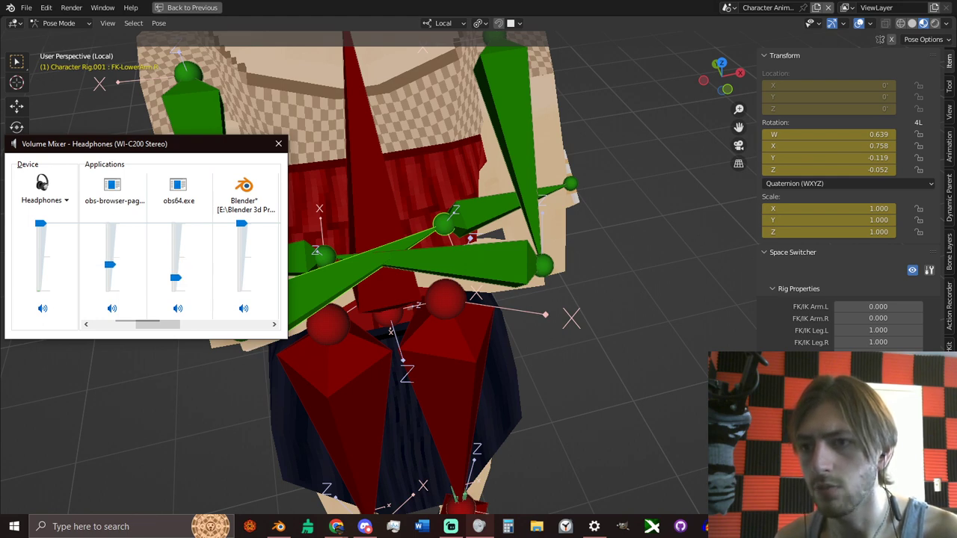
{"action": "scroll", "coordinate": [183, 254], "scroll_direction": "right", "scroll_amount": 2}
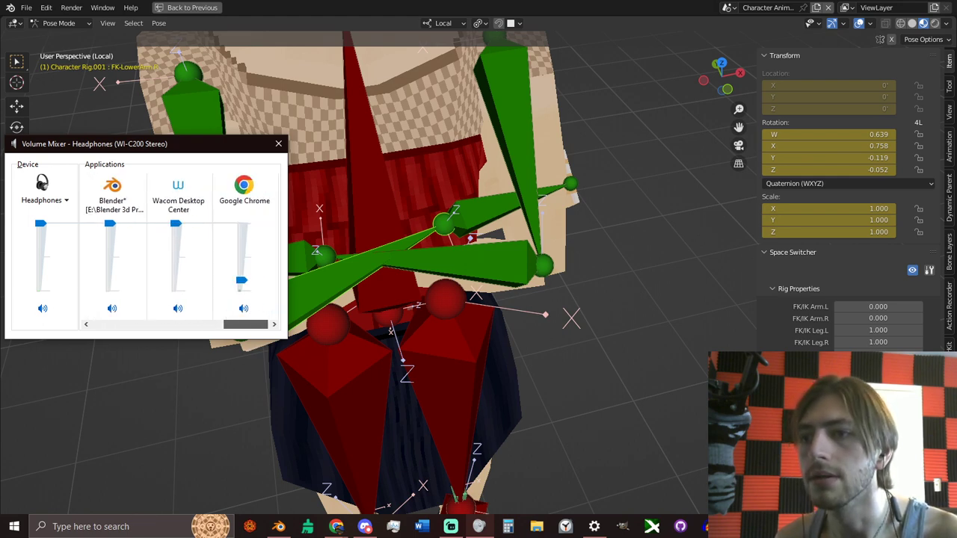
{"action": "scroll", "coordinate": [183, 255], "scroll_direction": "left", "scroll_amount": 2}
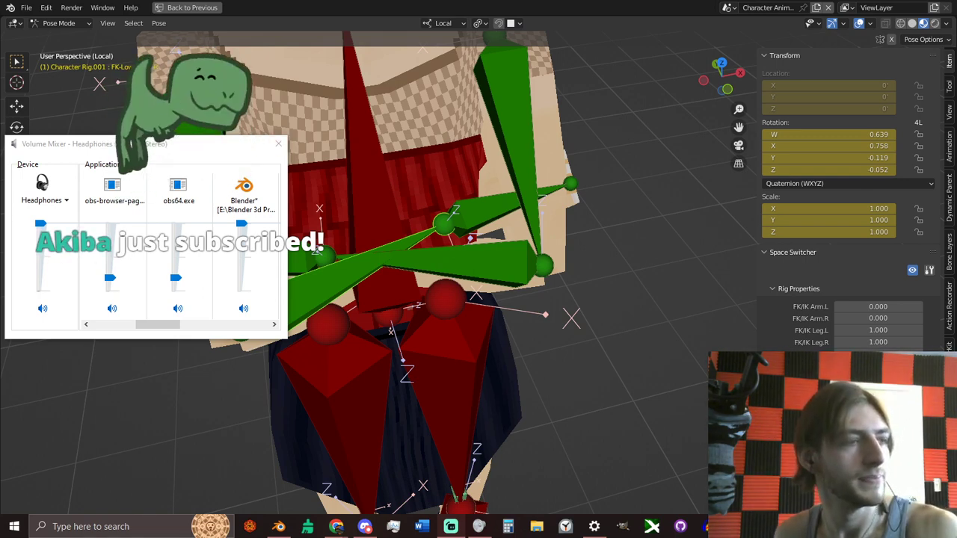
{"action": "left_click", "coordinate": [278, 144]}
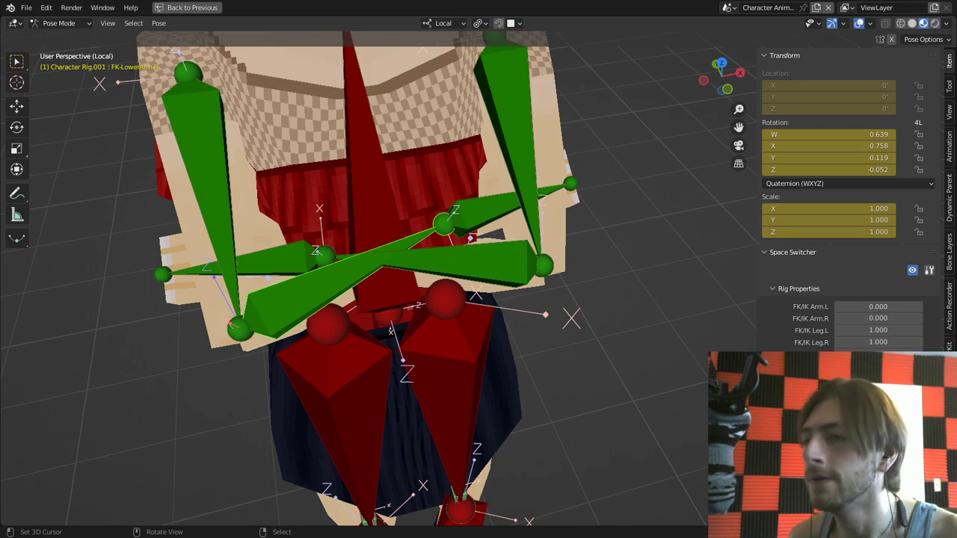
Step: Rotate FK-LowerArm.R by 20.6° in the view plane, looking down at the forearms from an angle
{"action": "mouse_move", "coordinate": [389, 284]}
{"action": "middle_mouse_down"}
{"action": "mouse_move", "coordinate": [452, 258]}
{"action": "mouse_move", "coordinate": [456, 235]}
{"action": "mouse_move", "coordinate": [400, 239]}
{"action": "mouse_move", "coordinate": [402, 277]}
{"action": "middle_mouse_up"}
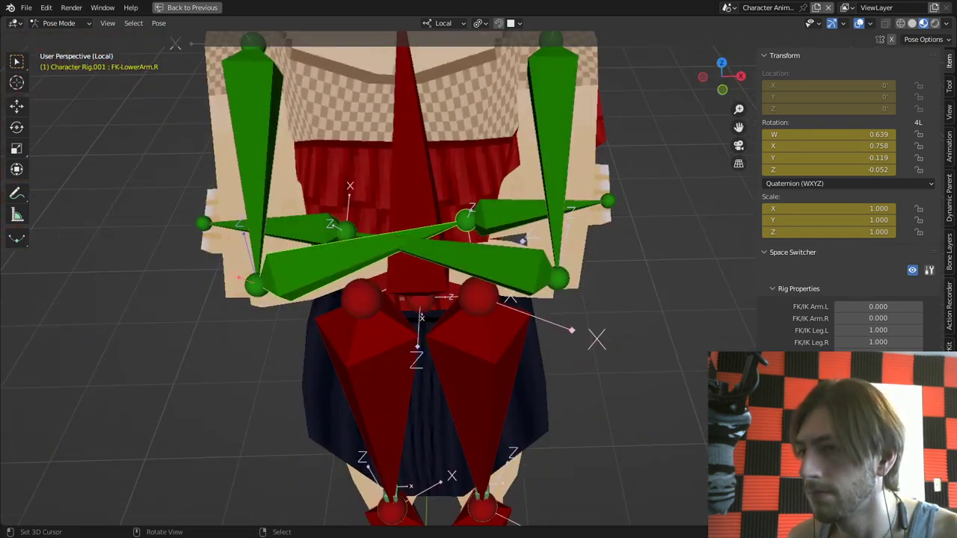
{"action": "middle_click_drag", "start_coordinate": [430, 180], "coordinate": [505, 185]}
{"action": "key", "text": "r"}
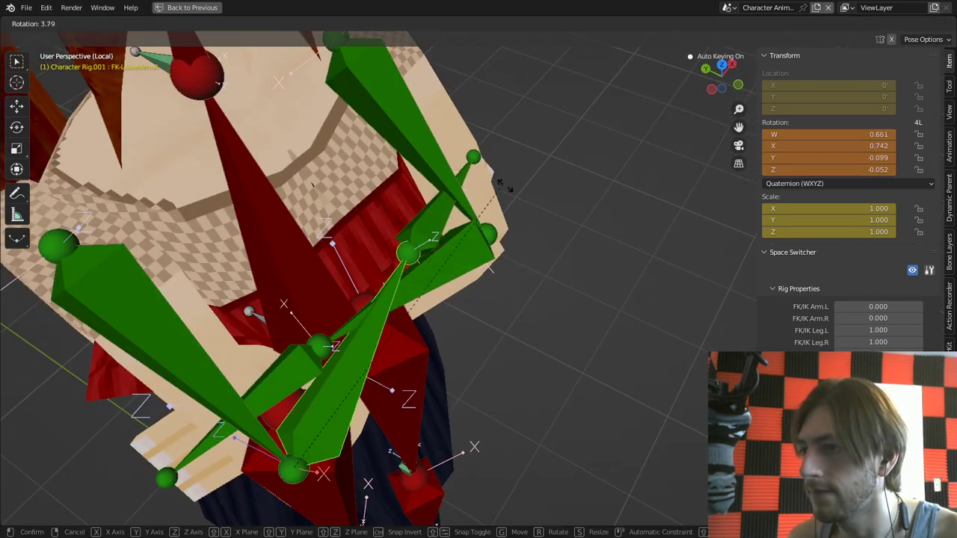
{"action": "left_click", "coordinate": [543, 262]}
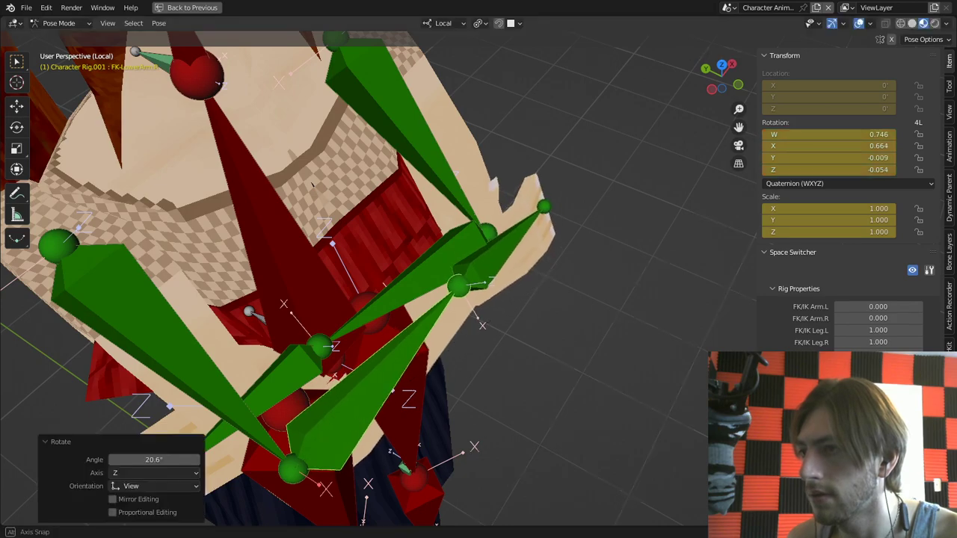
{"action": "middle_click_drag", "start_coordinate": [542, 261], "coordinate": [457, 146]}
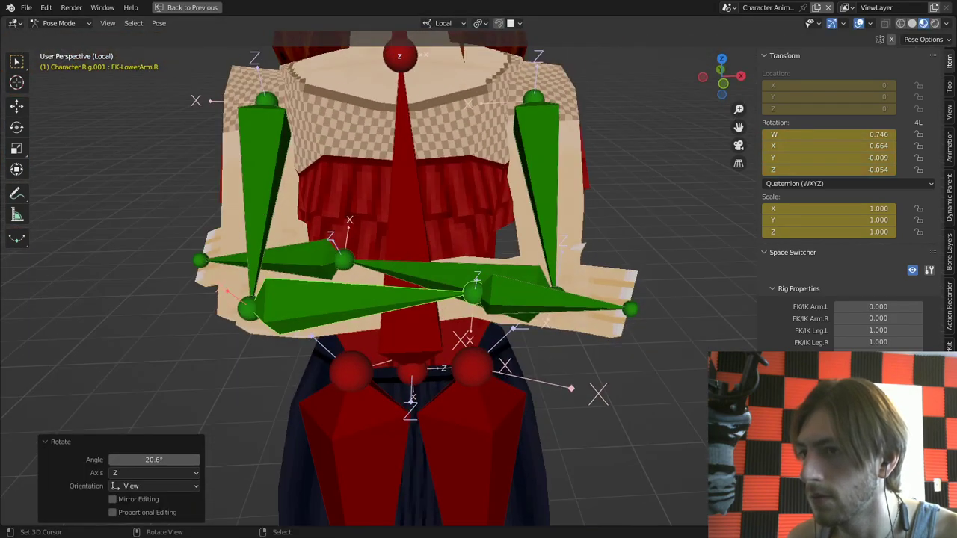
Step: Bend FK-Hand.L about its local X axis, first by 47.6° and then by about -14.7°
{"action": "right_click", "coordinate": [296, 258]}
{"action": "middle_click_drag", "start_coordinate": [296, 259], "coordinate": [318, 147]}
{"action": "key", "text": "r"}
{"action": "key", "text": "x"}
{"action": "left_click", "coordinate": [385, 197]}
{"action": "middle_click_drag", "start_coordinate": [385, 196], "coordinate": [422, 178]}
{"action": "key", "text": "r"}
{"action": "key", "text": "x"}
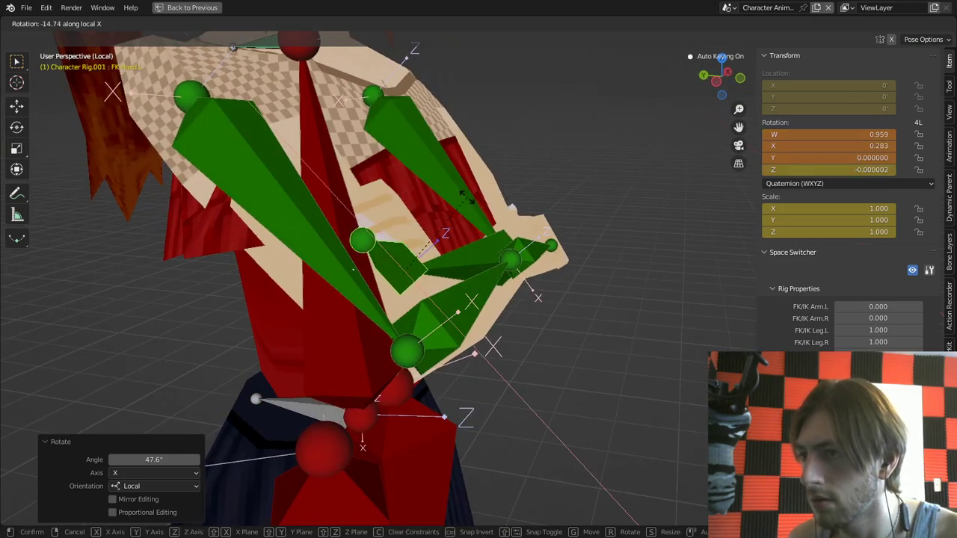
{"action": "left_click", "coordinate": [465, 196]}
Step: Rotate FK-LowerArm.R by about 6.7° in the side view
{"action": "left_click", "coordinate": [486, 288]}
{"action": "key", "text": "r"}
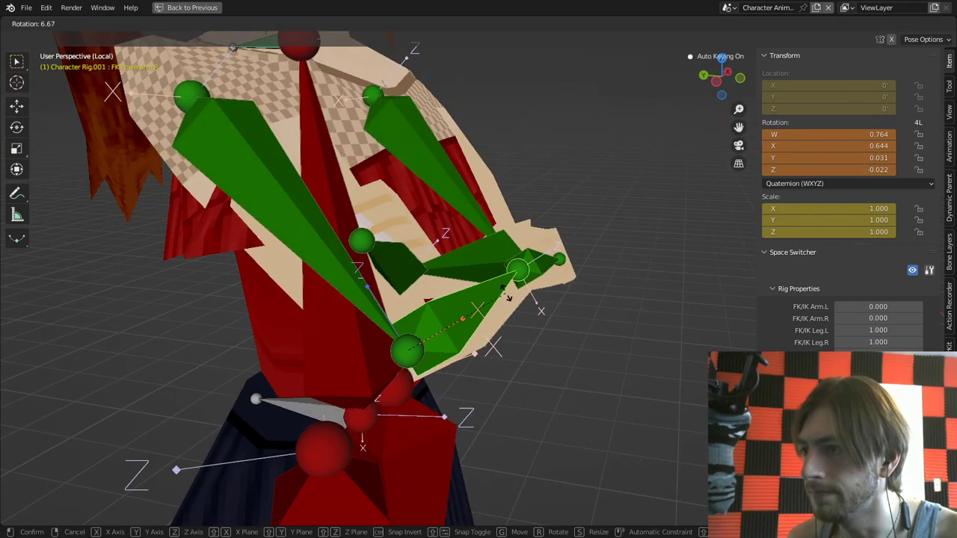
{"action": "left_click", "coordinate": [506, 293]}
{"action": "middle_click_drag", "start_coordinate": [507, 293], "coordinate": [455, 293]}
Step: Turn FK-Hand.R by about -20.9° in the view plane, trackball-rotate it by 5.16° and 23.5°, and finish with a small view-plane rotation
{"action": "left_click", "coordinate": [630, 279]}
{"action": "key", "text": "r"}
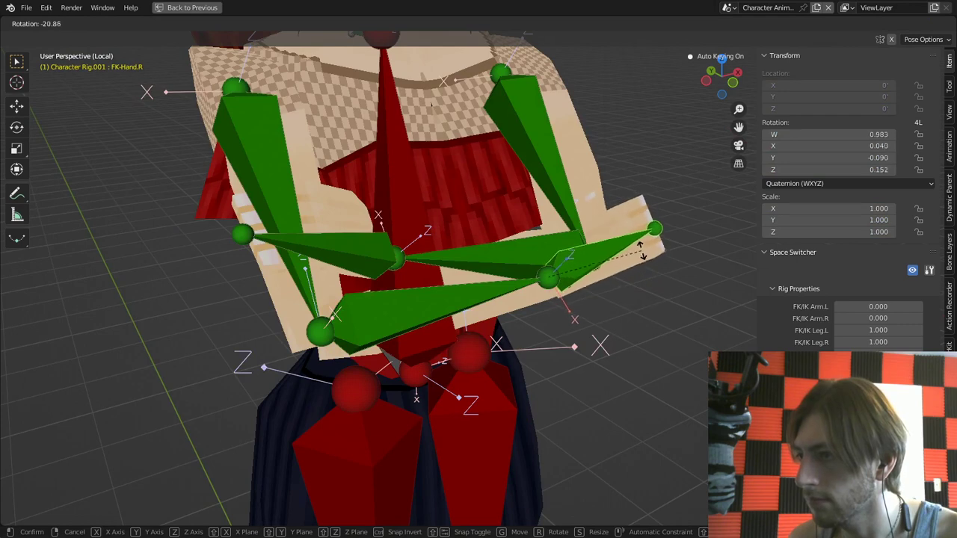
{"action": "left_click", "coordinate": [642, 253]}
{"action": "key", "text": "r"}
{"action": "key", "text": "r"}
{"action": "left_click", "coordinate": [642, 271]}
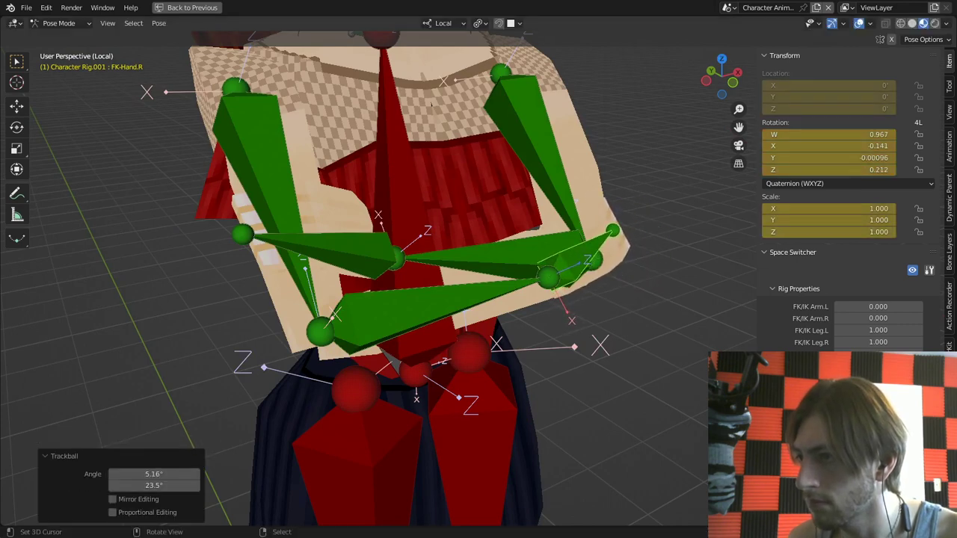
{"action": "key", "text": "r"}
{"action": "left_click", "coordinate": [627, 254]}
Step: Rotate FK-LowerArm.L slightly in the view plane, check the pose in Object Mode and return to Pose Mode
{"action": "right_click", "coordinate": [519, 255]}
{"action": "middle_click_drag", "start_coordinate": [519, 258], "coordinate": [434, 261]}
{"action": "key", "text": "r"}
{"action": "left_click", "coordinate": [483, 269]}
{"action": "scroll", "coordinate": [434, 262], "scroll_direction": "down", "scroll_amount": 3}
{"action": "key", "text": "ctrl+Tab"}
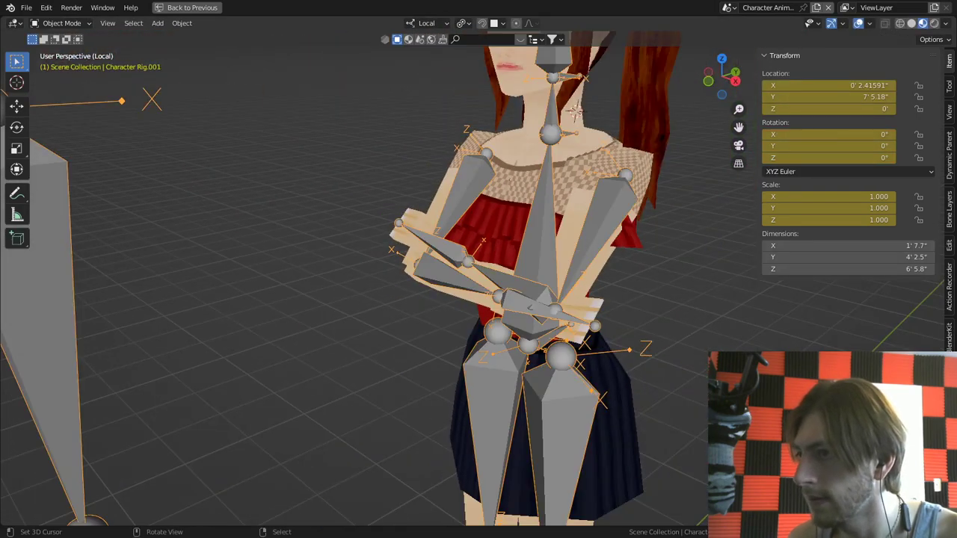
{"action": "scroll", "coordinate": [523, 284], "scroll_direction": "down", "scroll_amount": 3}
{"action": "key", "text": "ctrl+Tab"}
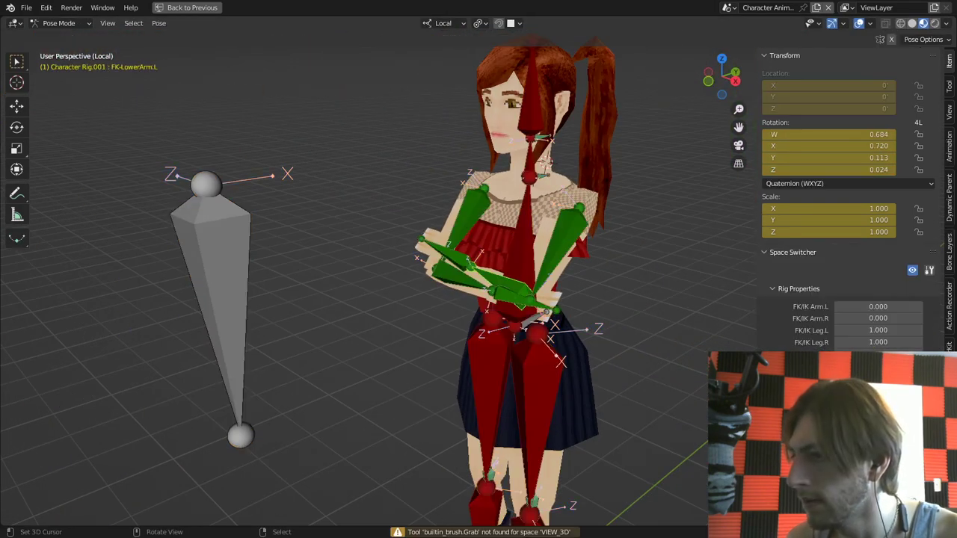
Step: Restore the full workspace layout and set the armature's bone display to Stick
{"action": "key", "text": "ctrl+space"}
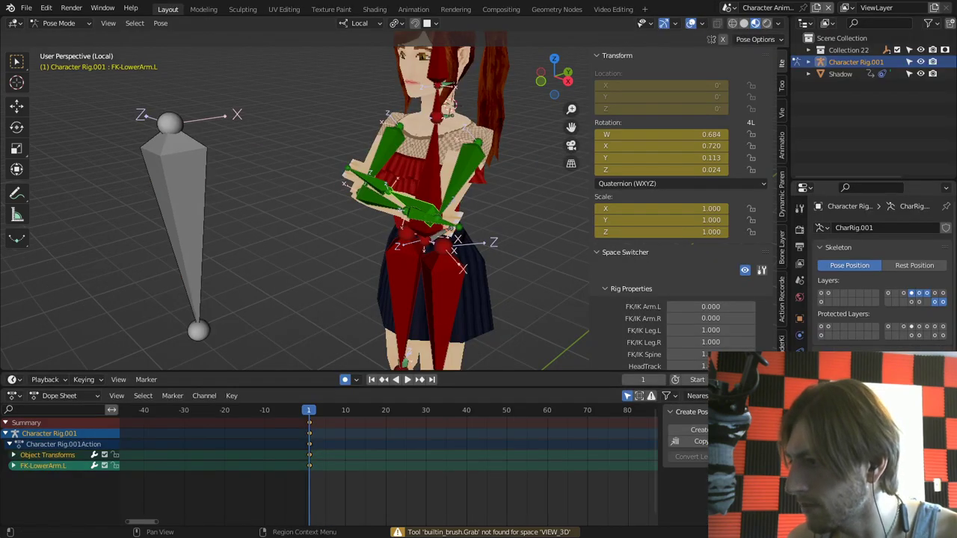
{"action": "scroll", "coordinate": [882, 276], "scroll_direction": "down", "scroll_amount": 3}
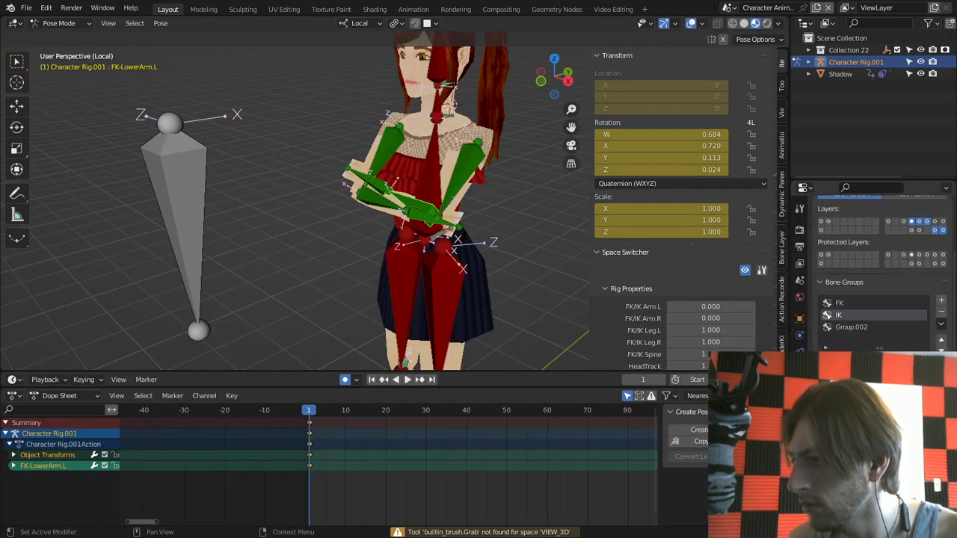
{"action": "left_click", "coordinate": [883, 449]}
Step: Rotate FK-LowerArm.R by 1.08° in the view plane from the front
{"action": "middle_click_drag", "start_coordinate": [389, 217], "coordinate": [438, 199]}
{"action": "scroll", "coordinate": [449, 209], "scroll_direction": "up", "scroll_amount": 3}
{"action": "right_click", "coordinate": [374, 208]}
{"action": "middle_click_drag", "start_coordinate": [374, 208], "coordinate": [404, 210]}
{"action": "key", "text": "r"}
{"action": "left_click", "coordinate": [377, 251]}
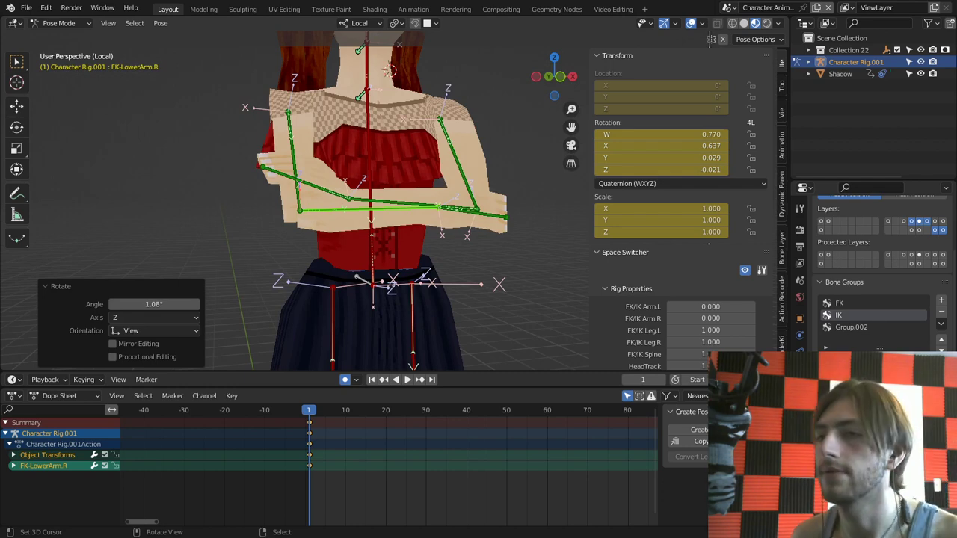
{"action": "middle_click_drag", "start_coordinate": [373, 300], "coordinate": [392, 291]}
Step: Inspect FK-UpperArm.R from a low front view and make a slight view-plane rotation of the opposite upper arm
{"action": "right_click", "coordinate": [309, 166]}
{"action": "middle_click_drag", "start_coordinate": [308, 166], "coordinate": [309, 142]}
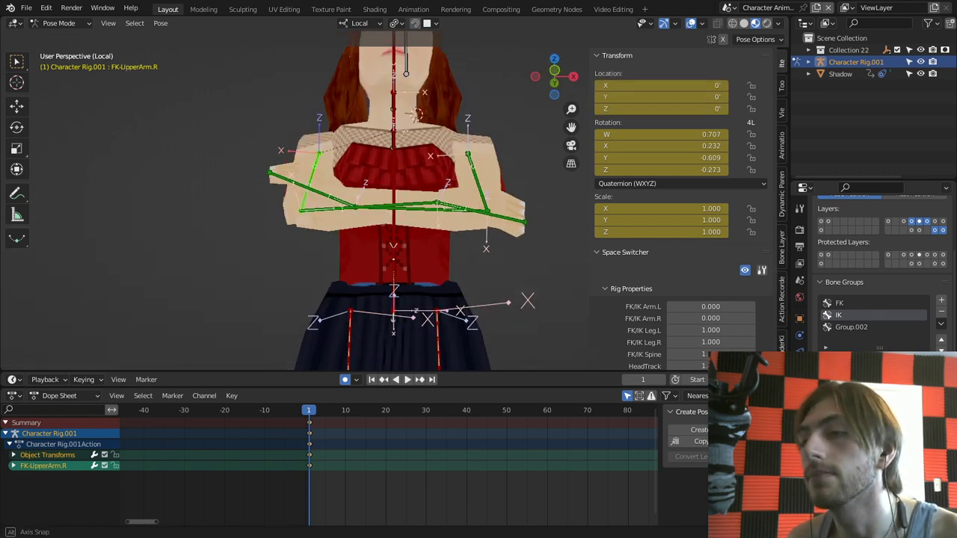
{"action": "right_click", "coordinate": [470, 147]}
{"action": "key", "text": "r"}
{"action": "left_click", "coordinate": [466, 146]}
{"action": "middle_click_drag", "start_coordinate": [467, 146], "coordinate": [338, 212]}
Step: Select the HeadTarget bone standing in front of the character
{"action": "scroll", "coordinate": [439, 208], "scroll_direction": "up", "scroll_amount": 2}
{"action": "right_click", "coordinate": [389, 215]}
{"action": "scroll", "coordinate": [338, 212], "scroll_direction": "down", "scroll_amount": 5}
{"action": "right_click", "coordinate": [164, 195]}
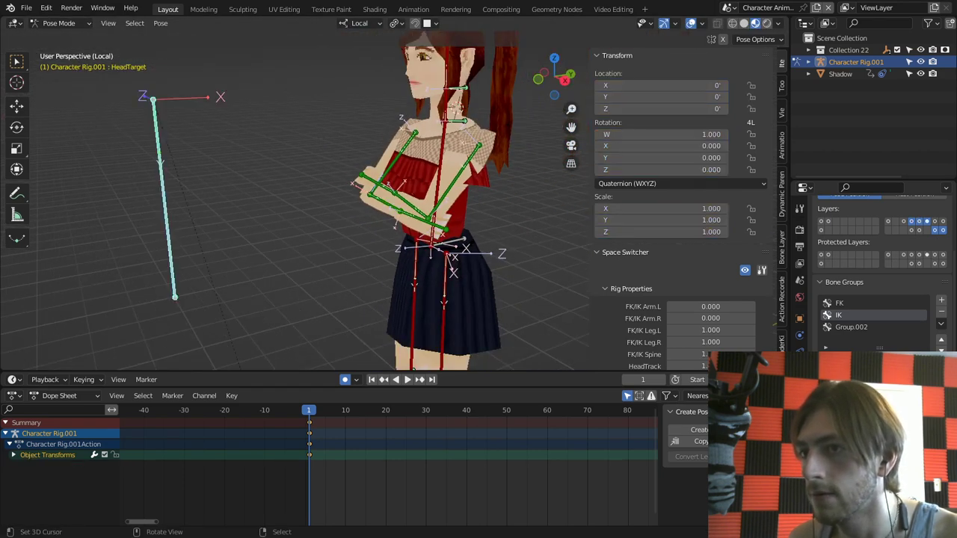
{"action": "middle_click_drag", "start_coordinate": [163, 196], "coordinate": [277, 200]}
{"action": "key", "text": "g"}
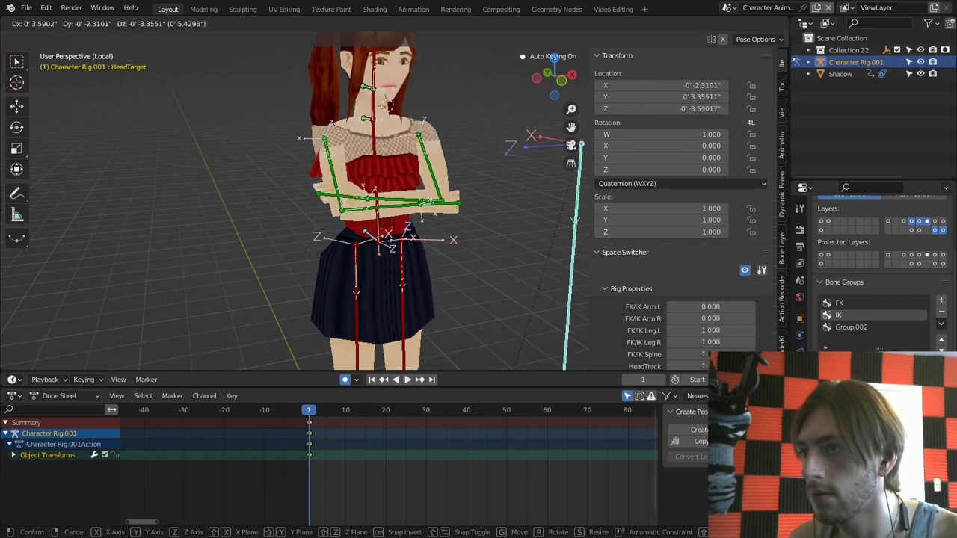
{"action": "right_click", "coordinate": [338, 228]}
{"action": "scroll", "coordinate": [338, 229], "scroll_direction": "down", "scroll_amount": 3}
{"action": "middle_click_drag", "start_coordinate": [338, 229], "coordinate": [297, 229]}
{"action": "scroll", "coordinate": [298, 229], "scroll_direction": "up", "scroll_amount": 2}
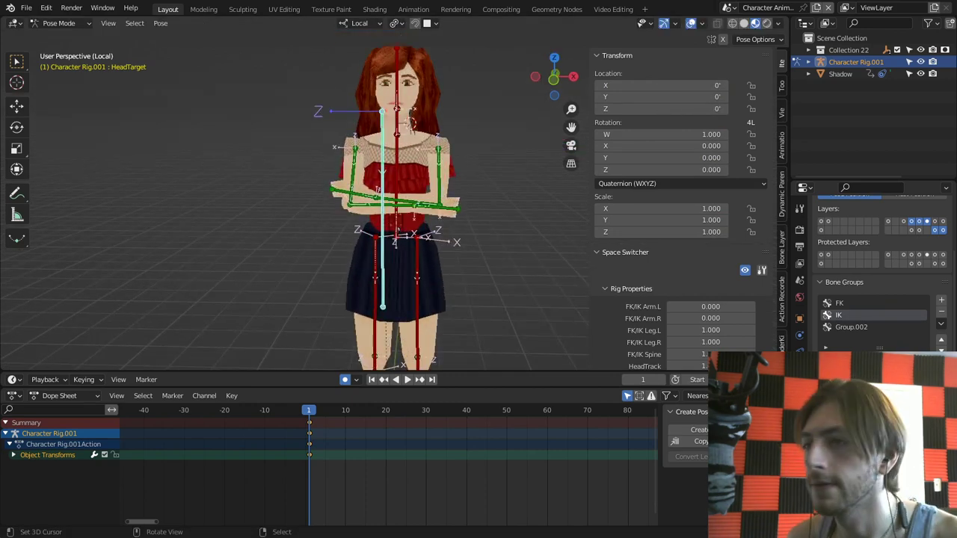
{"action": "scroll", "coordinate": [389, 468], "scroll_direction": "down", "scroll_amount": 3}
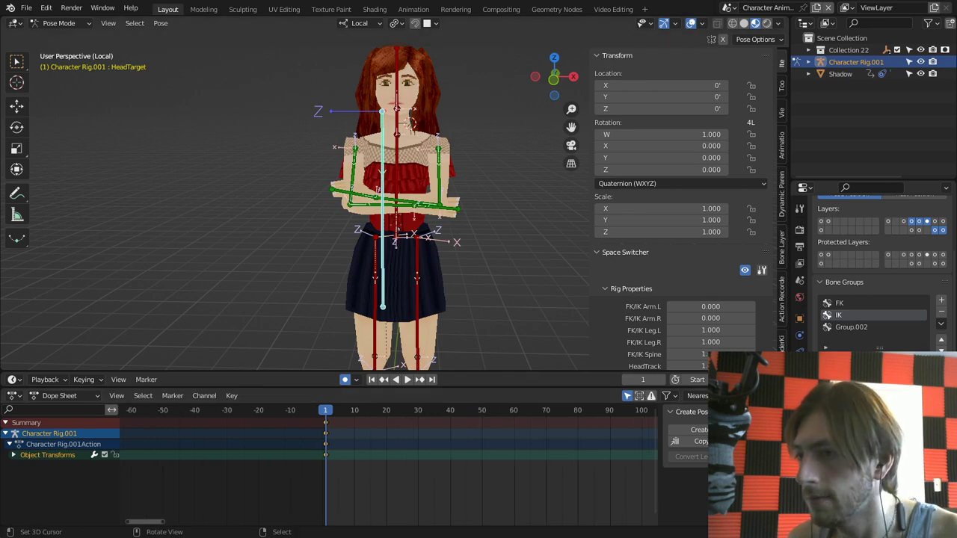
{"action": "scroll", "coordinate": [395, 200], "scroll_direction": "down", "scroll_amount": 2}
{"action": "key", "text": "g"}
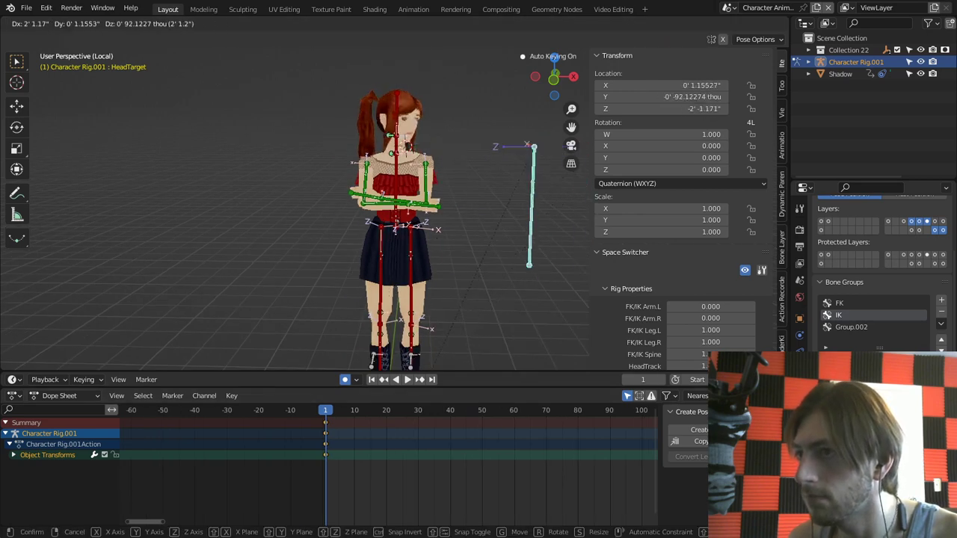
{"action": "key", "text": "Escape"}
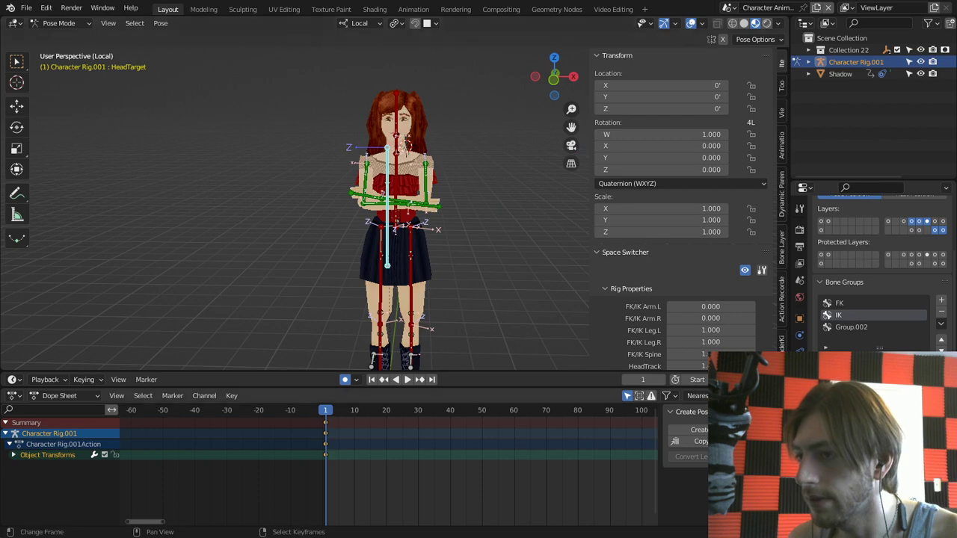
Step: Move HeadTarget about 1' 9.5" along global X and 1.06" along Y to turn the head toward the character's side
{"action": "scroll", "coordinate": [397, 224], "scroll_direction": "down", "scroll_amount": 2}
{"action": "scroll", "coordinate": [397, 183], "scroll_direction": "up", "scroll_amount": 1}
{"action": "scroll", "coordinate": [396, 183], "scroll_direction": "down", "scroll_amount": 2}
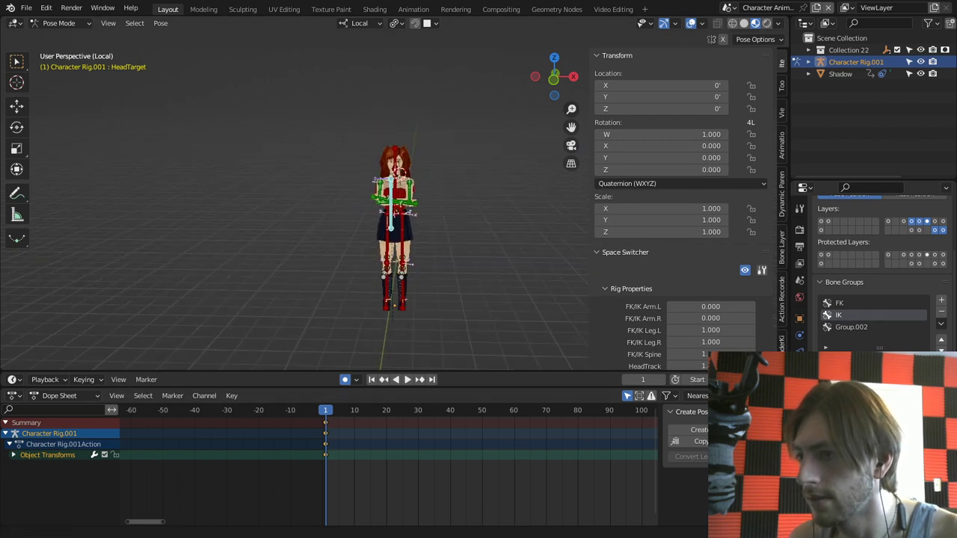
{"action": "middle_click_drag", "start_coordinate": [396, 183], "coordinate": [340, 181], "text": "shift"}
{"action": "key", "text": "g"}
{"action": "left_click", "coordinate": [379, 179]}
{"action": "scroll", "coordinate": [379, 180], "scroll_direction": "up", "scroll_amount": 4}
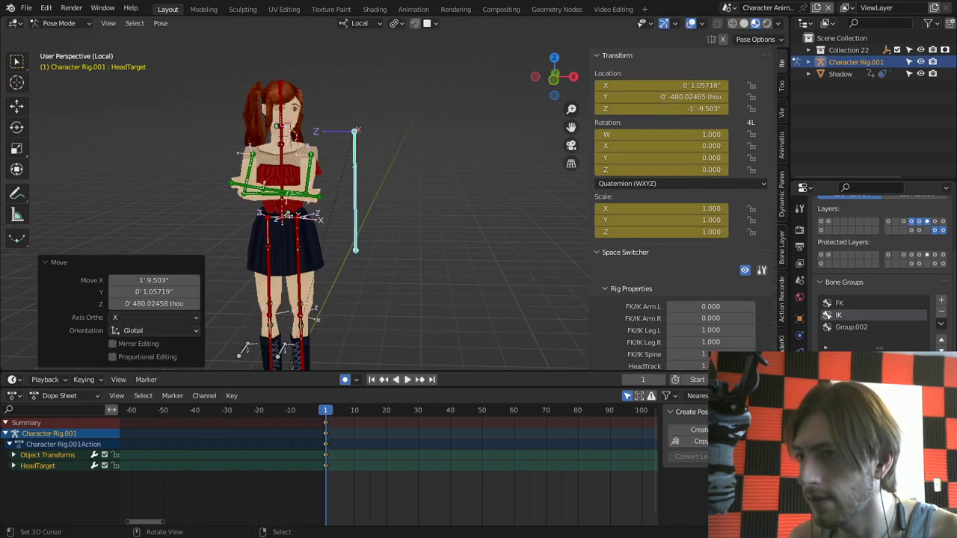
Step: Rotate MasterIK-Torso by 21.4° about the global Z axis
{"action": "right_click", "coordinate": [288, 215]}
{"action": "key", "text": "r"}
{"action": "key", "text": "r"}
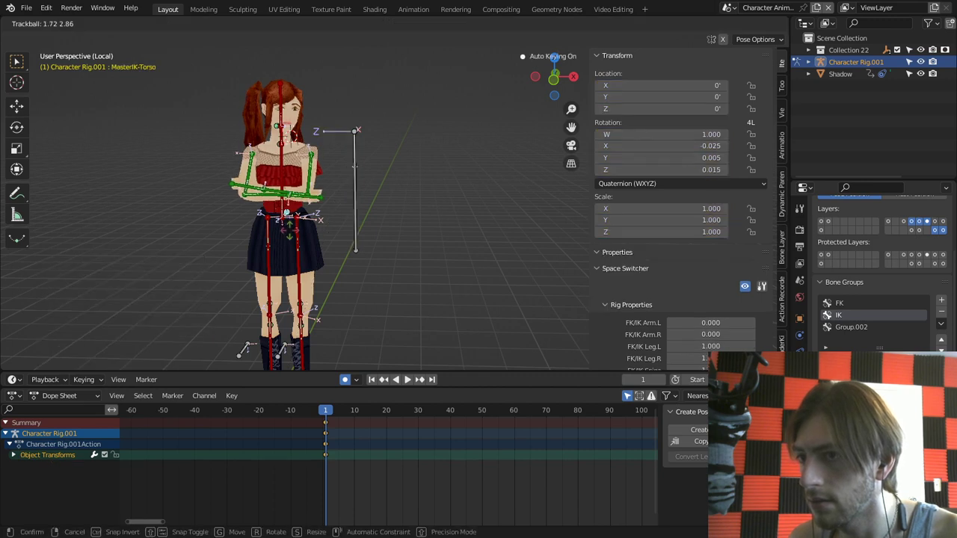
{"action": "key", "text": "Escape"}
{"action": "key", "text": "r"}
{"action": "key", "text": "z"}
{"action": "key", "text": "z"}
{"action": "key", "text": "z"}
{"action": "key", "text": "z"}
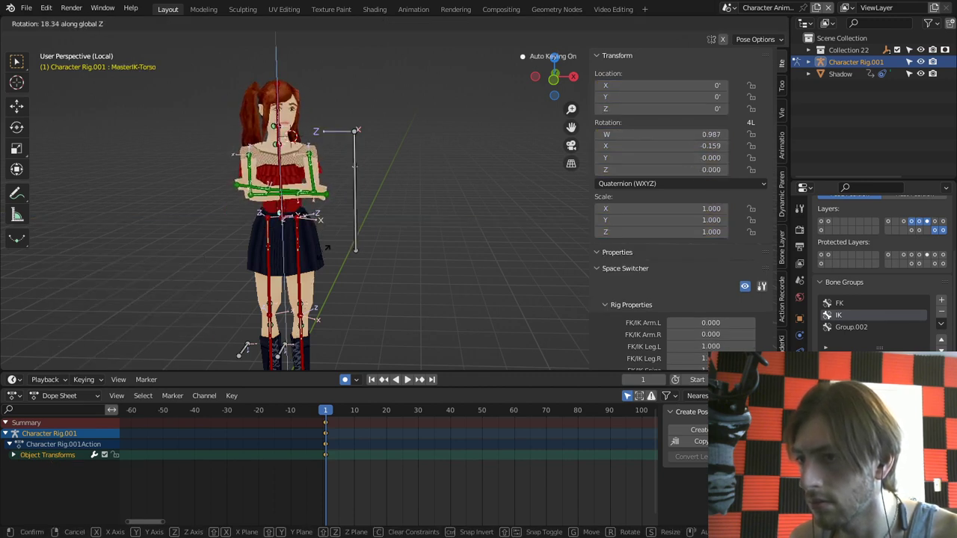
{"action": "key", "text": "Return"}
Step: At frame 69, select the HeadTarget bone and clear its location to return it to its rest position
{"action": "key", "text": "space"}
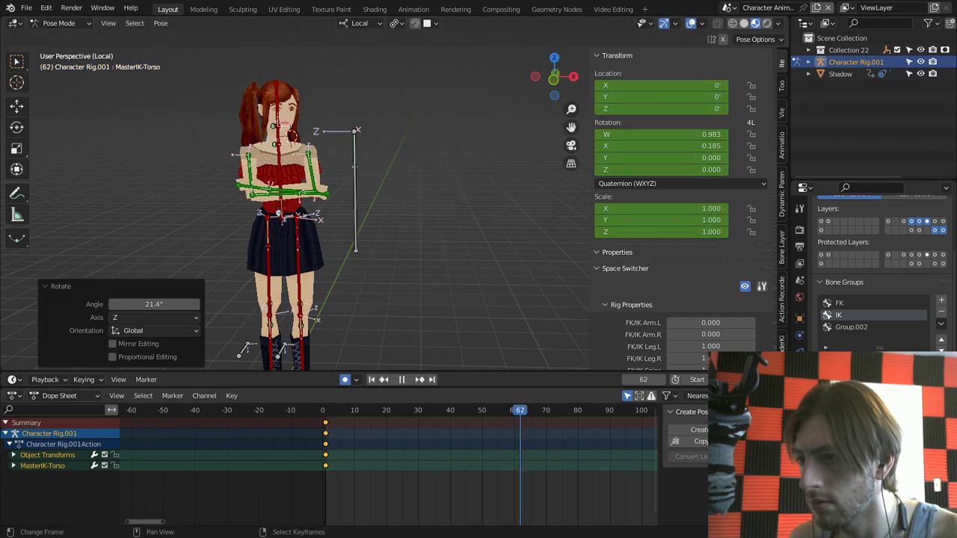
{"action": "left_click_drag", "start_coordinate": [546, 410], "coordinate": [543, 410]}
{"action": "right_click", "coordinate": [356, 187]}
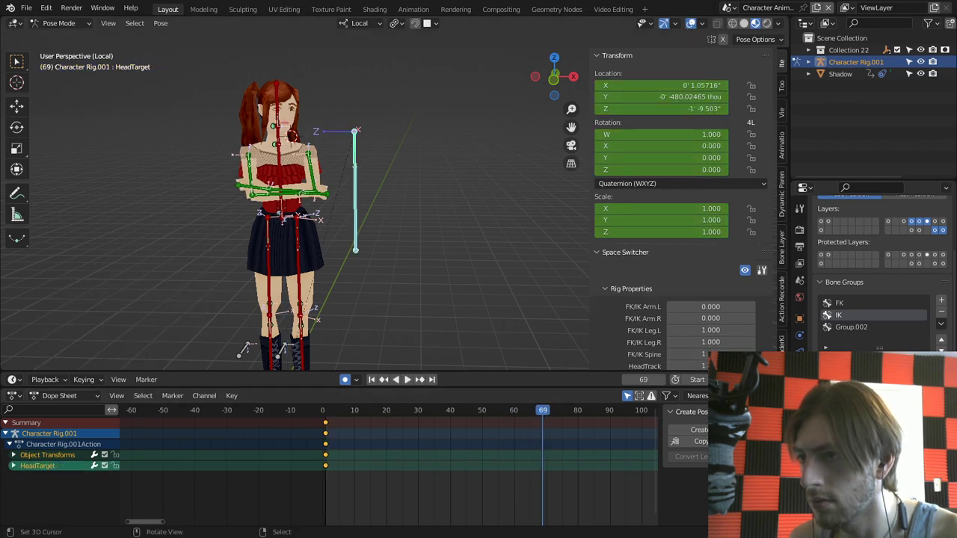
{"action": "key", "text": "alt+g"}
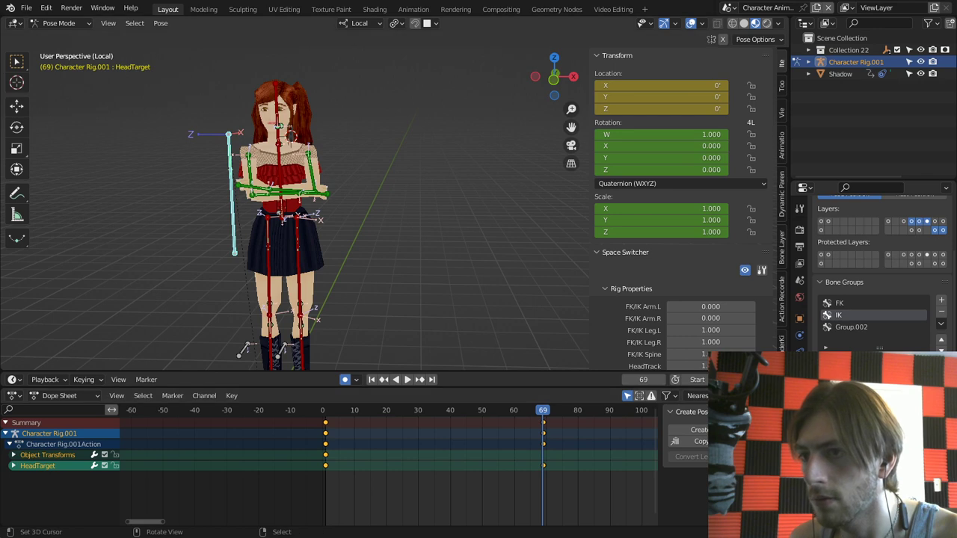
Step: Clear MasterIK-Torso's rotation at frame 69 and rotate it -9.85° about the global Z axis
{"action": "right_click", "coordinate": [288, 214]}
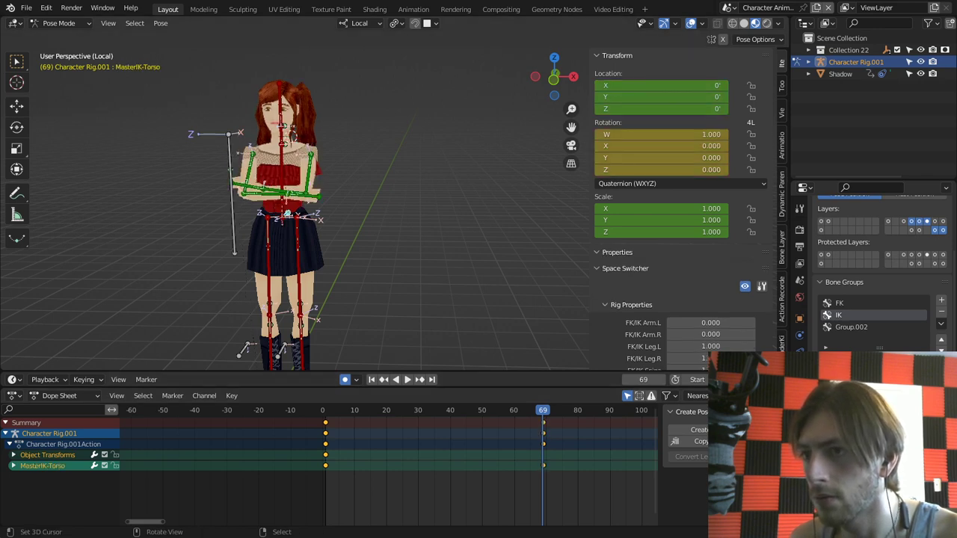
{"action": "key", "text": "r"}
{"action": "key", "text": "z"}
{"action": "key", "text": "z"}
{"action": "left_click", "coordinate": [376, 246]}
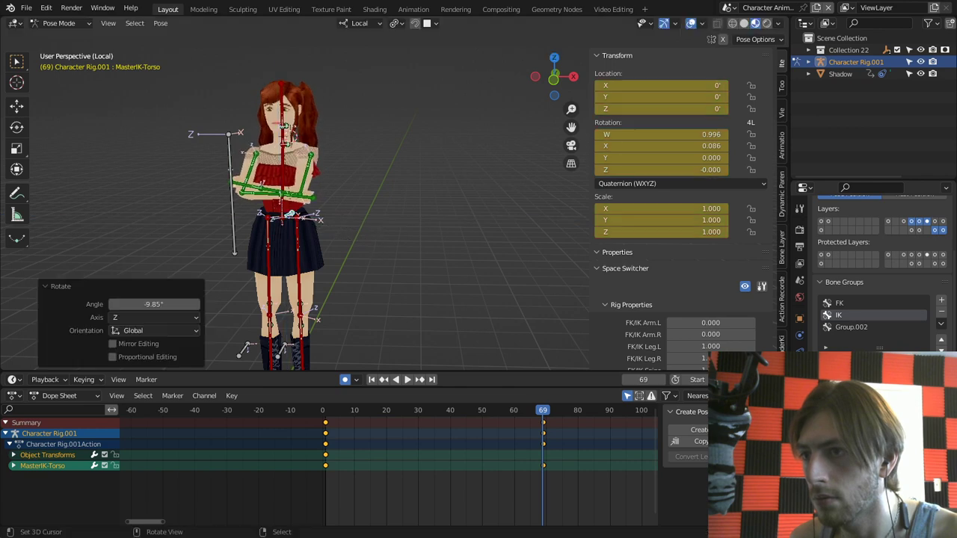
Step: Move HeadTarget about -2' 138 thou along X, -1.32" along Y and -1.30" along Z at frame 69, and play back the motion
{"action": "right_click", "coordinate": [231, 171]}
{"action": "key", "text": "g"}
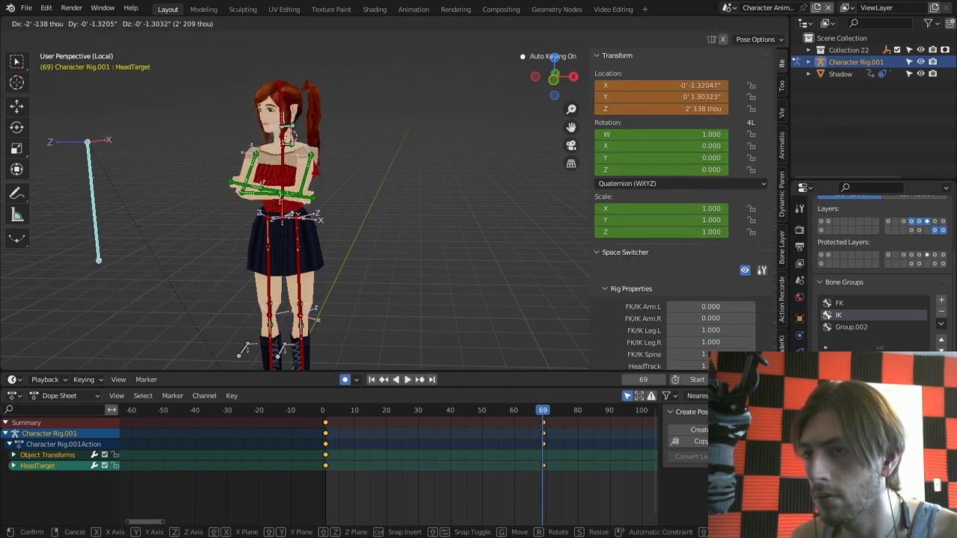
{"action": "left_click", "coordinate": [90, 178]}
{"action": "key", "text": "space"}
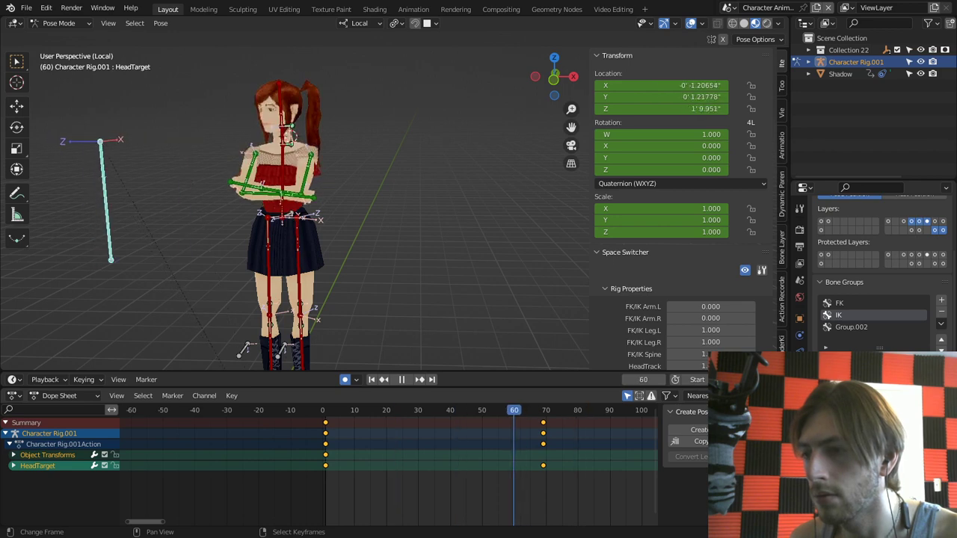
{"action": "key", "text": "space"}
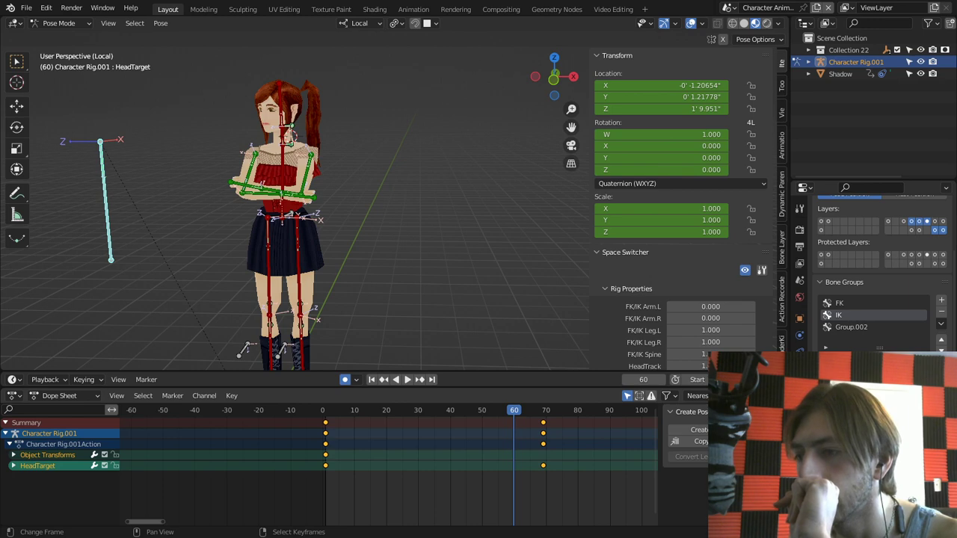
Step: Shift HeadTarget's frame 69 keyframe to frame 35, duplicate its frame 1 keyframe to frame 69, and play back the head turn
{"action": "key", "text": "g"}
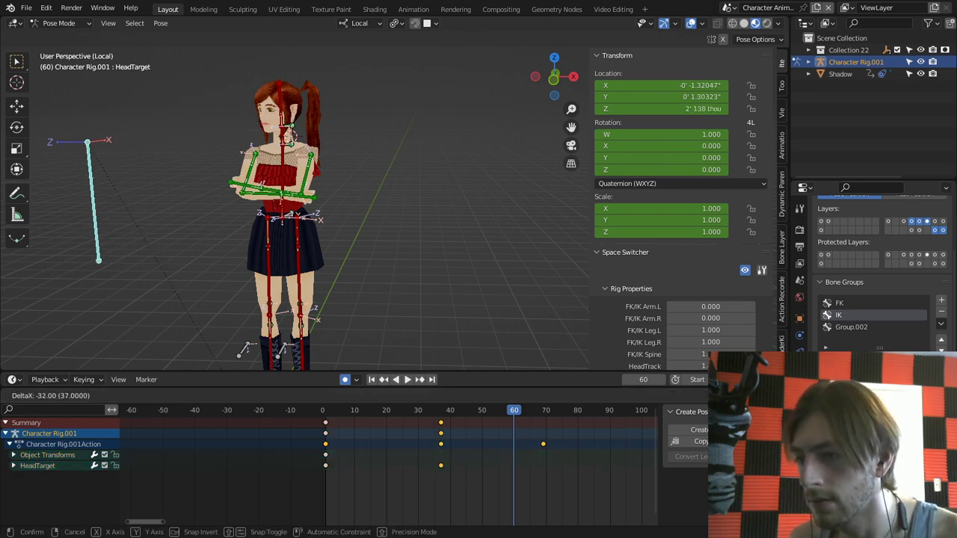
{"action": "left_click", "coordinate": [112, 410]}
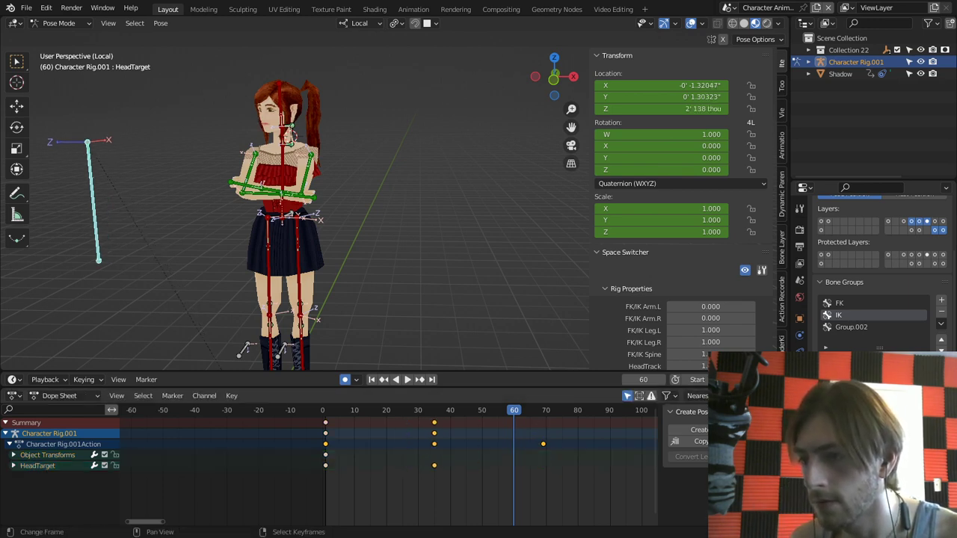
{"action": "key", "text": "shift+d"}
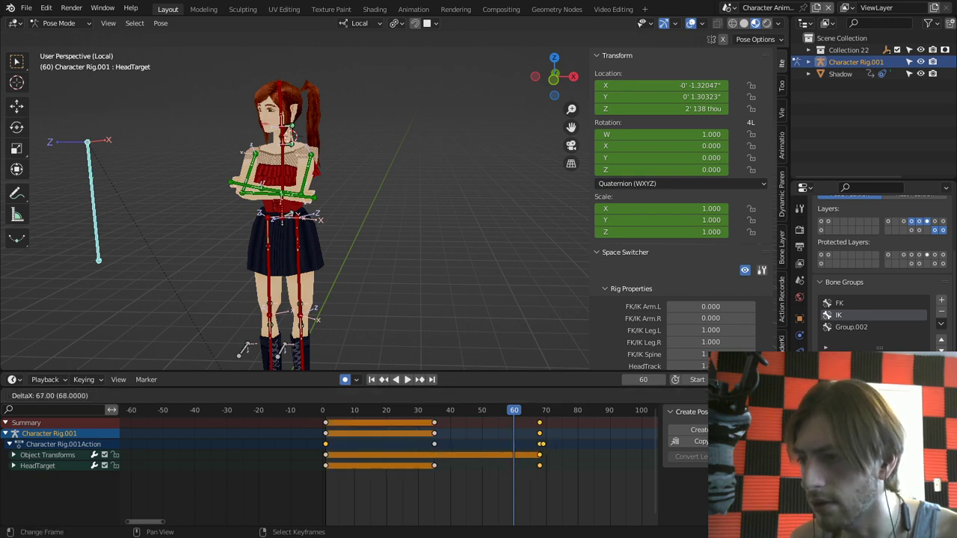
{"action": "left_click", "coordinate": [112, 410]}
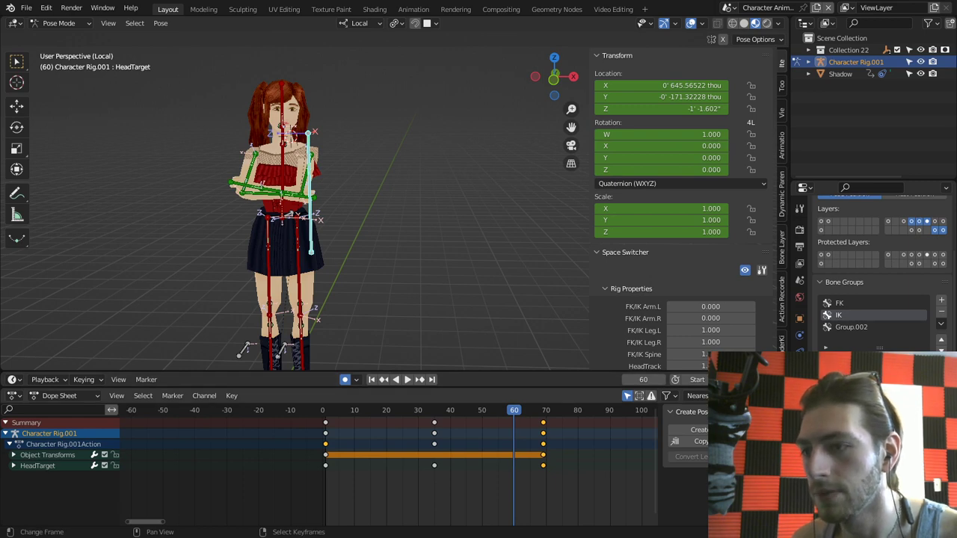
{"action": "key", "text": "space"}
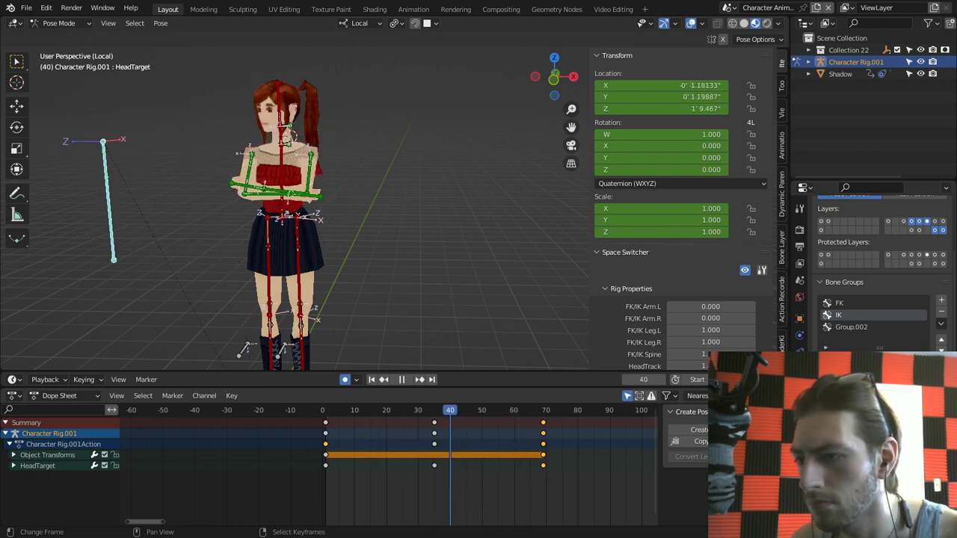
{"action": "key", "text": "space"}
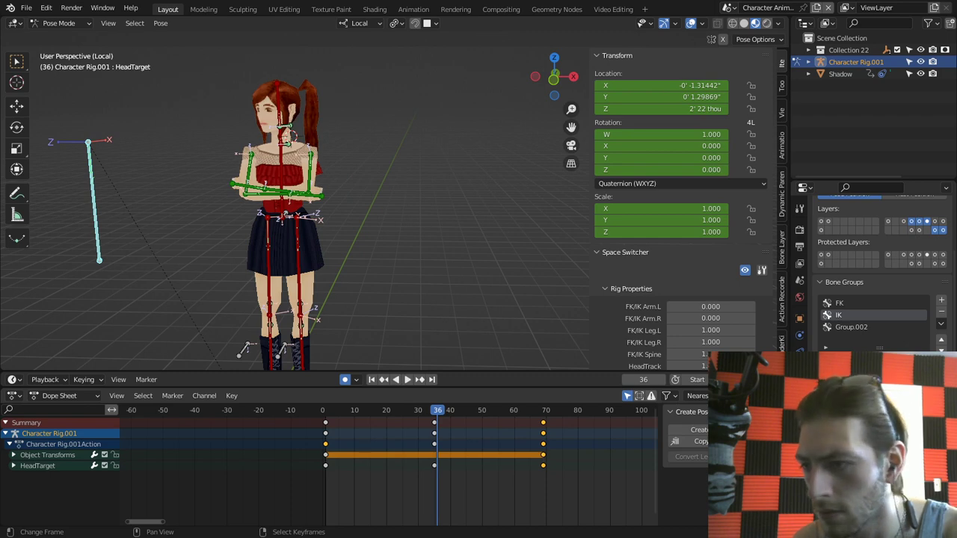
Step: At frame 35, clear MasterIK-Torso's rotation and rotate it -6.99° about the global Z axis
{"action": "key", "text": "Left"}
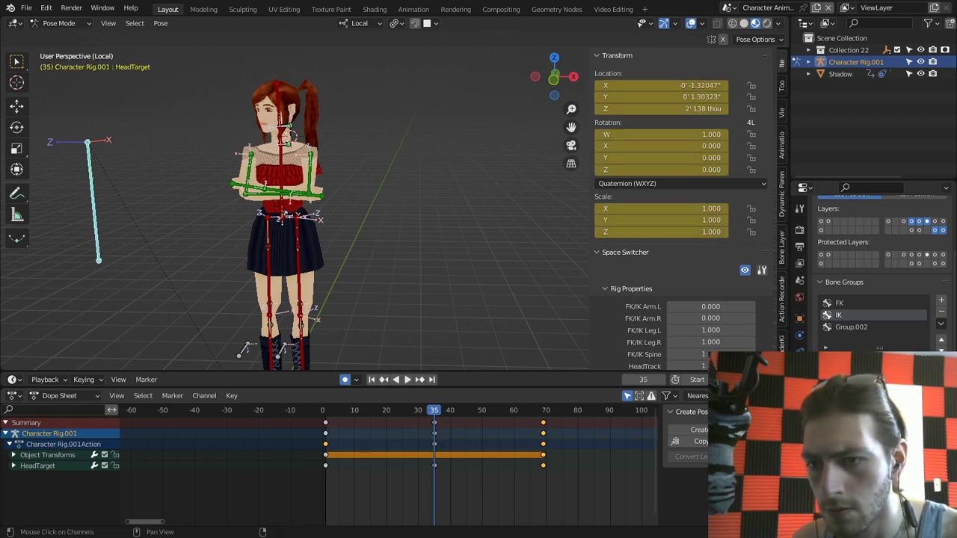
{"action": "left_click", "coordinate": [13, 455]}
{"action": "left_click", "coordinate": [13, 455]}
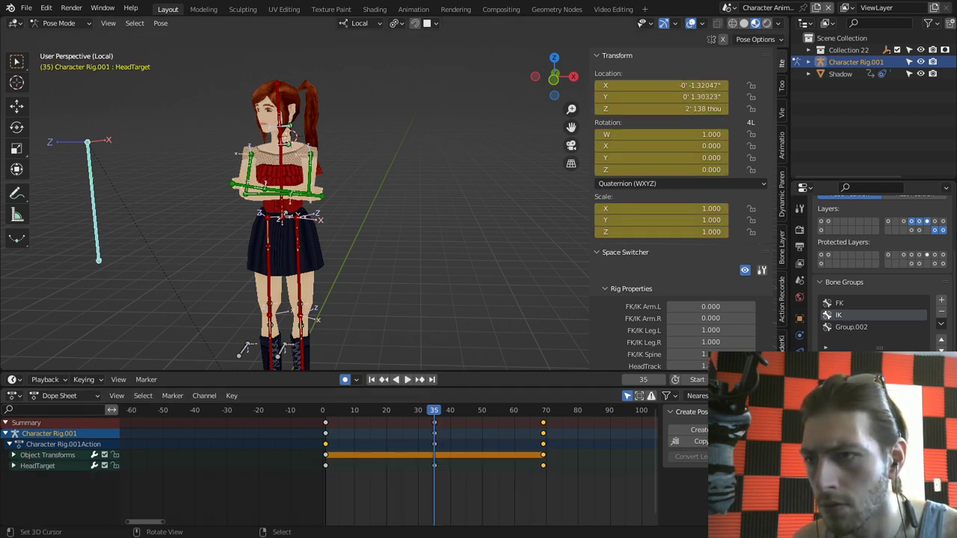
{"action": "right_click", "coordinate": [285, 215]}
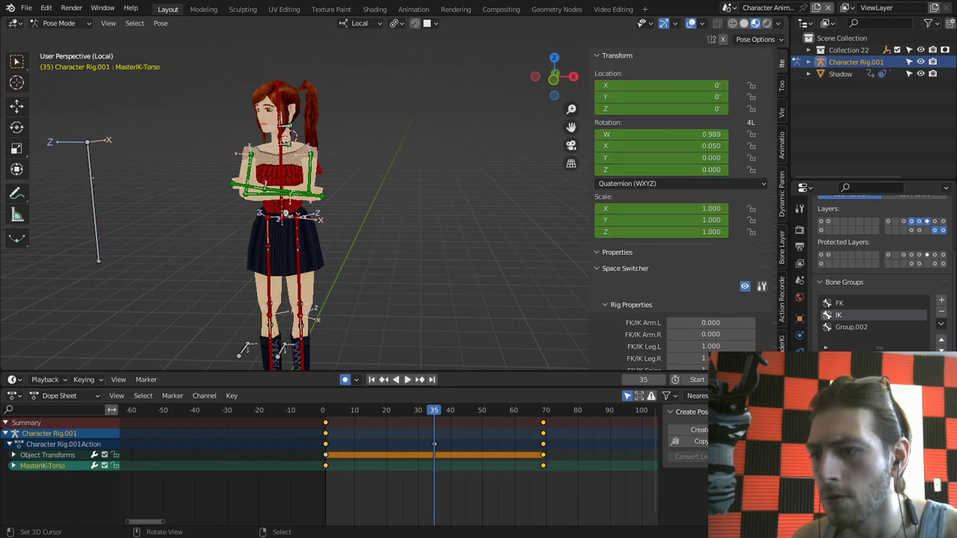
{"action": "key", "text": "alt+r"}
{"action": "key", "text": "r"}
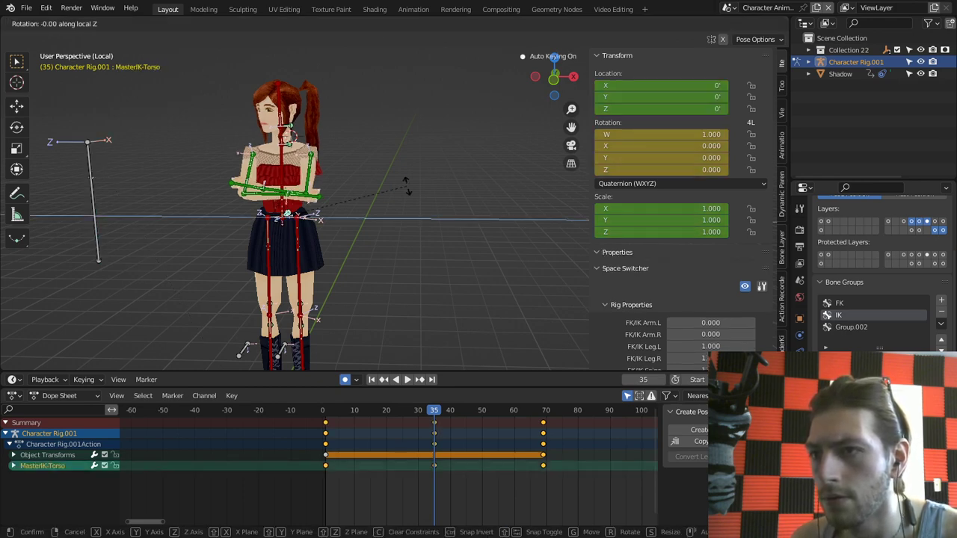
{"action": "left_click", "coordinate": [290, 215]}
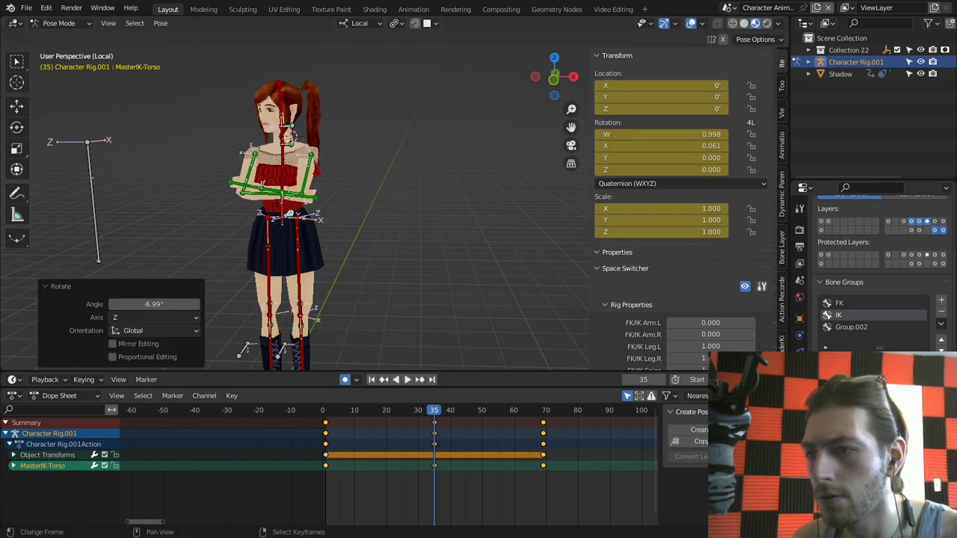
Step: Play the animation from frame 1 and inspect the pose at frame 35 from a higher angle
{"action": "mouse_move", "coordinate": [317, 449]}
{"action": "left_mouse_down"}
{"action": "mouse_move", "coordinate": [367, 449]}
{"action": "mouse_move", "coordinate": [325, 449]}
{"action": "left_mouse_up"}
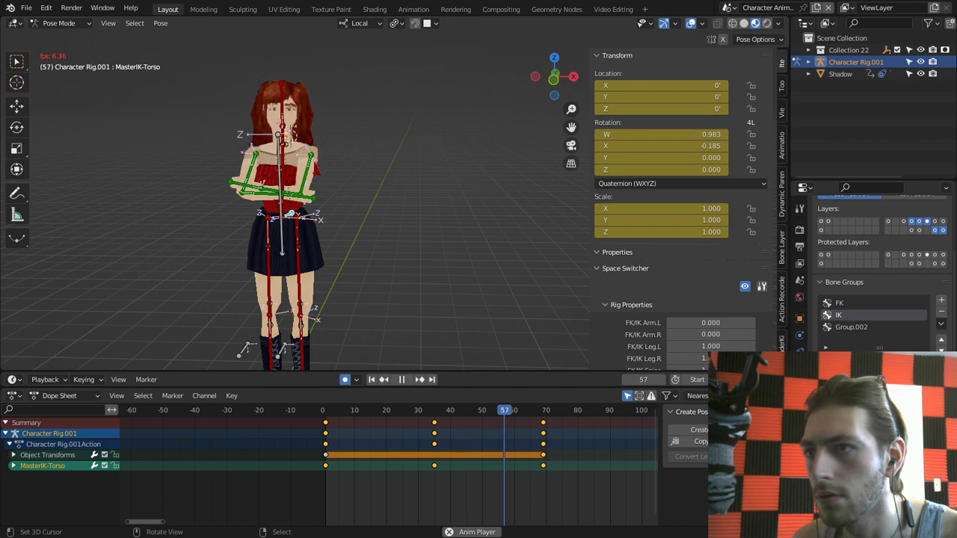
{"action": "key", "text": "space"}
{"action": "key", "text": "space"}
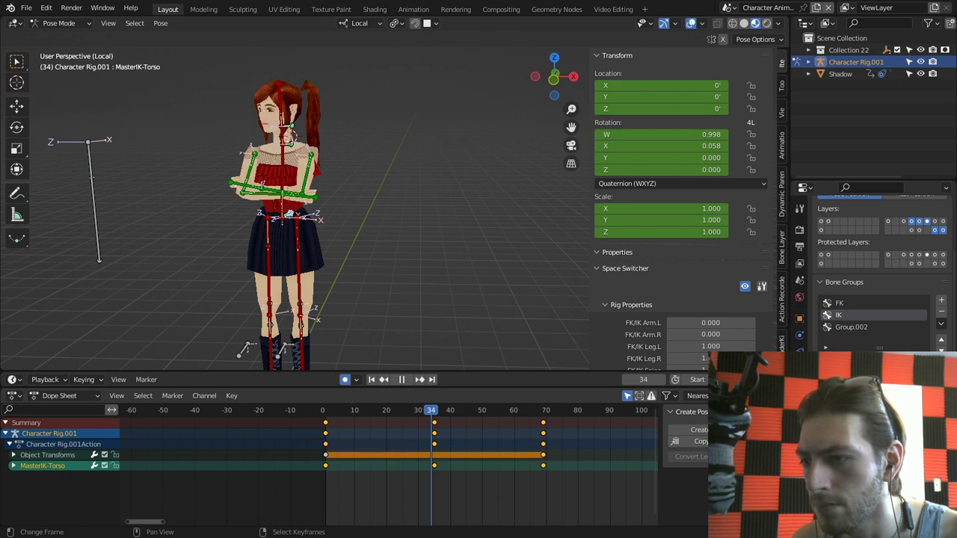
{"action": "left_click_drag", "start_coordinate": [431, 449], "coordinate": [434, 449]}
{"action": "middle_click_drag", "start_coordinate": [411, 239], "coordinate": [434, 283]}
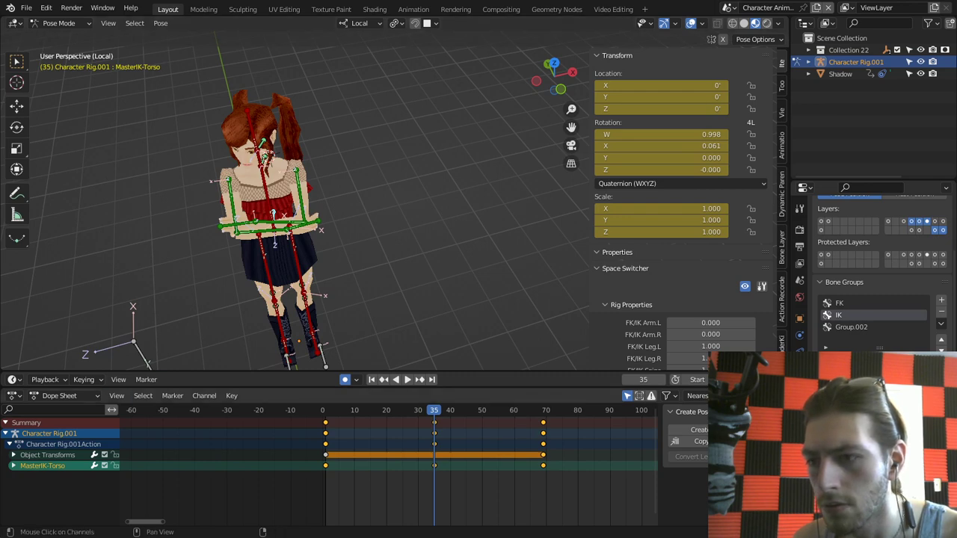
Step: Switch the character rig from Pose Mode to Object Mode
{"action": "left_click", "coordinate": [13, 455]}
{"action": "left_click", "coordinate": [13, 455]}
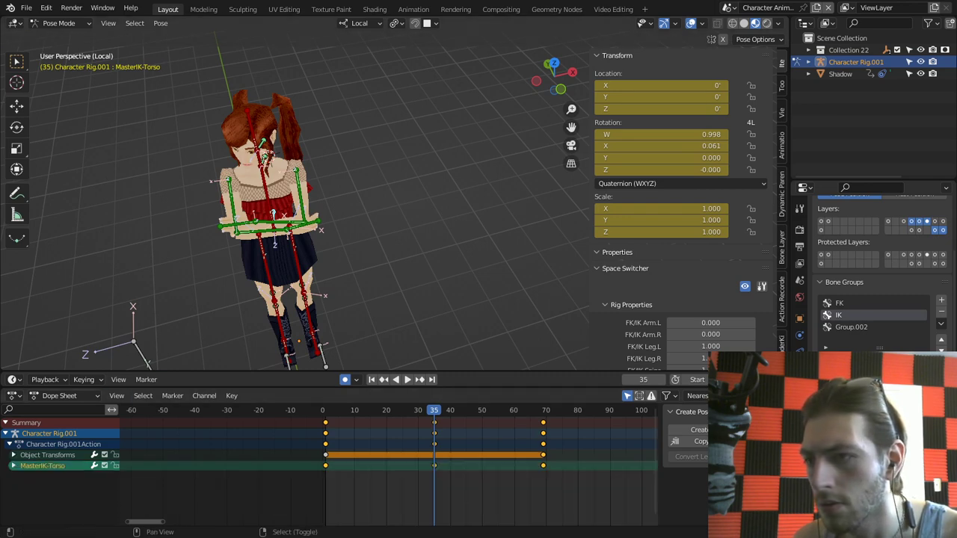
{"action": "key", "text": "ctrl+Tab"}
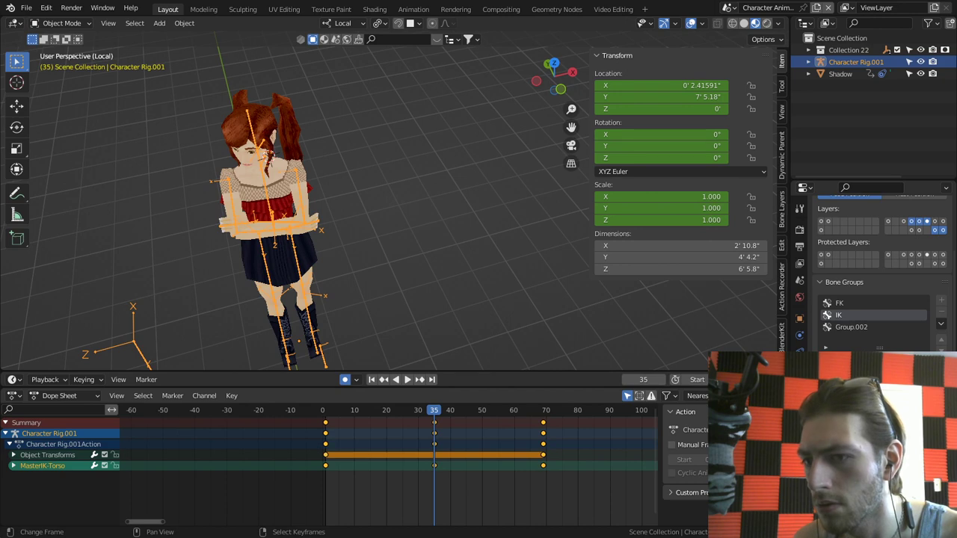
{"action": "key", "text": "x"}
{"action": "left_click", "coordinate": [384, 453]}
{"action": "key", "text": "ctrl+z"}
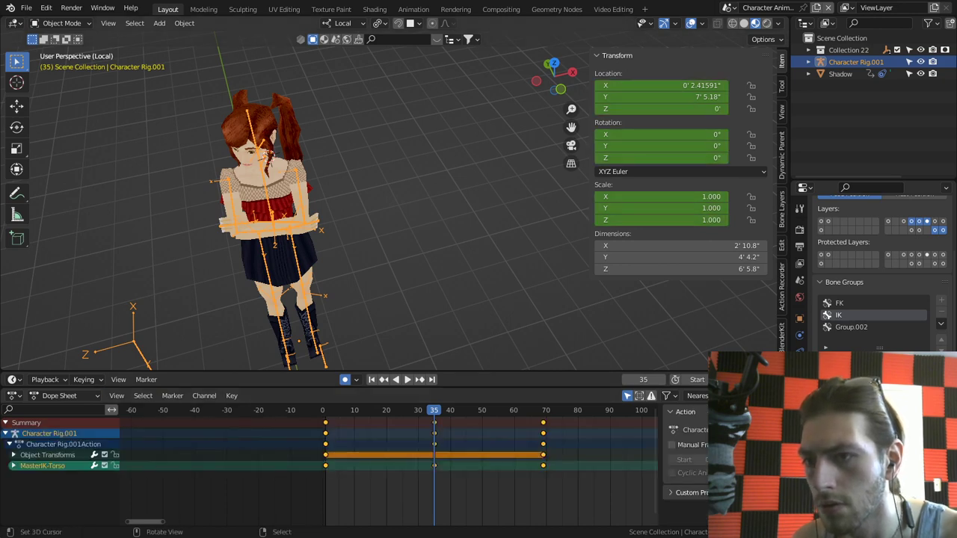
{"action": "key", "text": "ctrl+shift+z"}
{"action": "key", "text": "ctrl+z"}
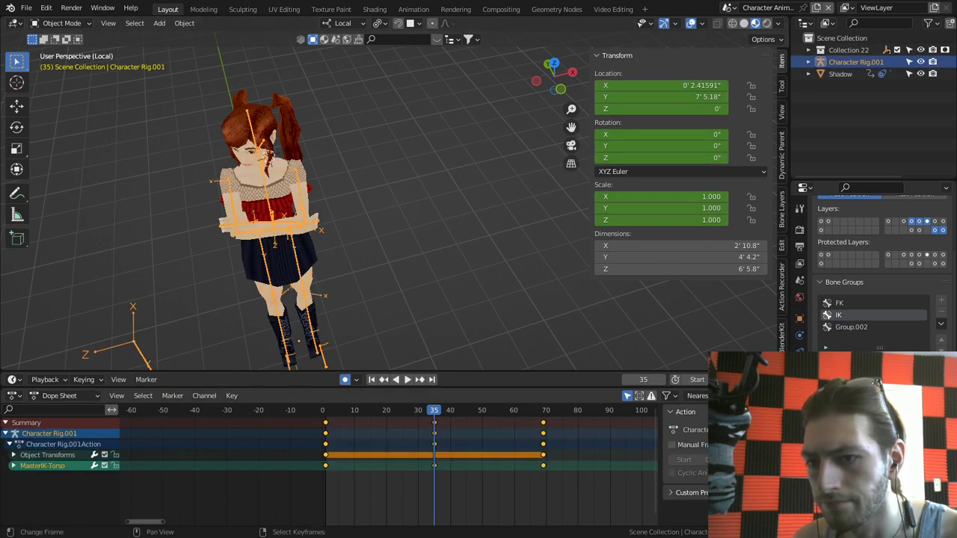
Step: Delete the Object Transforms channel from the rig's action and return to Pose Mode
{"action": "left_click", "coordinate": [47, 455]}
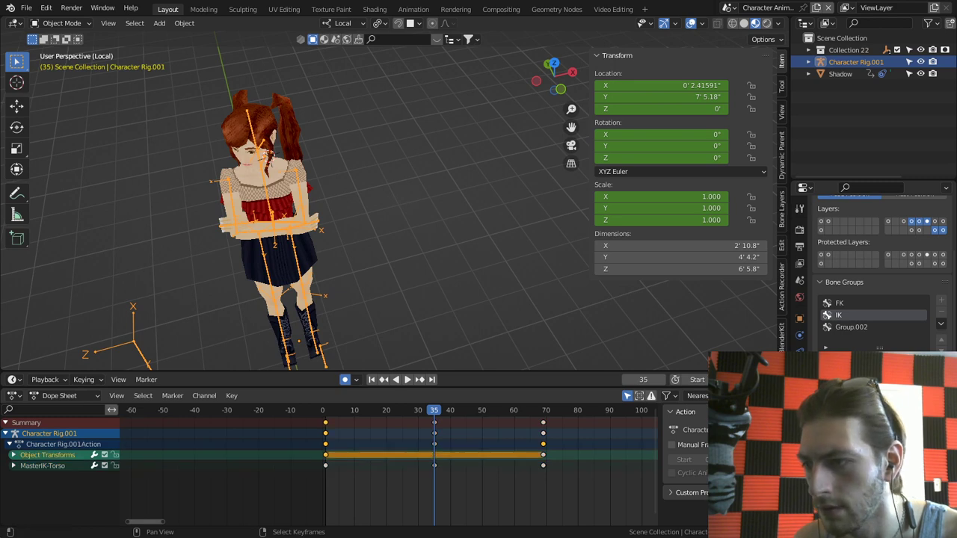
{"action": "key", "text": "Delete"}
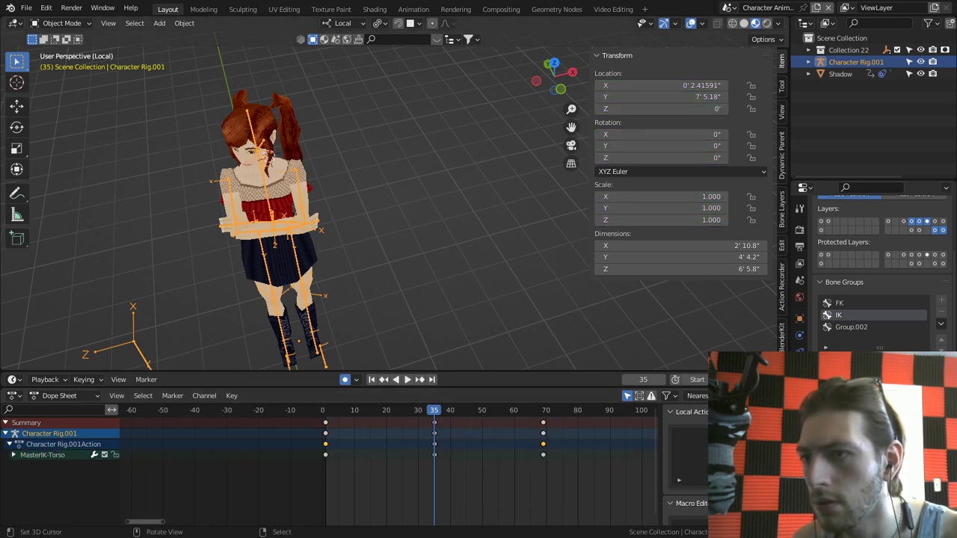
{"action": "key", "text": "ctrl+Tab"}
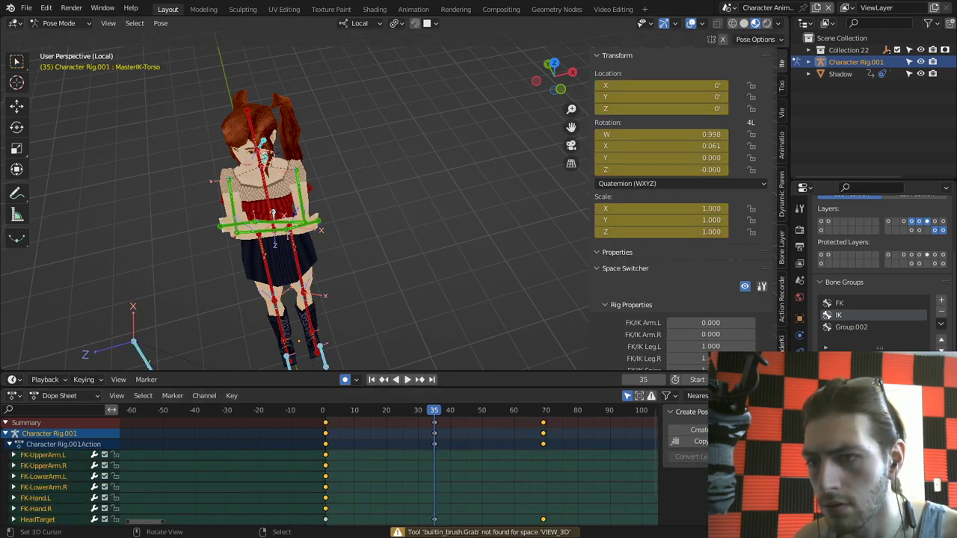
Step: Play the animation from frame 1 to frame 69 and check the head and torso turn from the side
{"action": "middle_click_drag", "start_coordinate": [299, 239], "coordinate": [299, 198]}
{"action": "left_click", "coordinate": [326, 410]}
{"action": "key", "text": "space"}
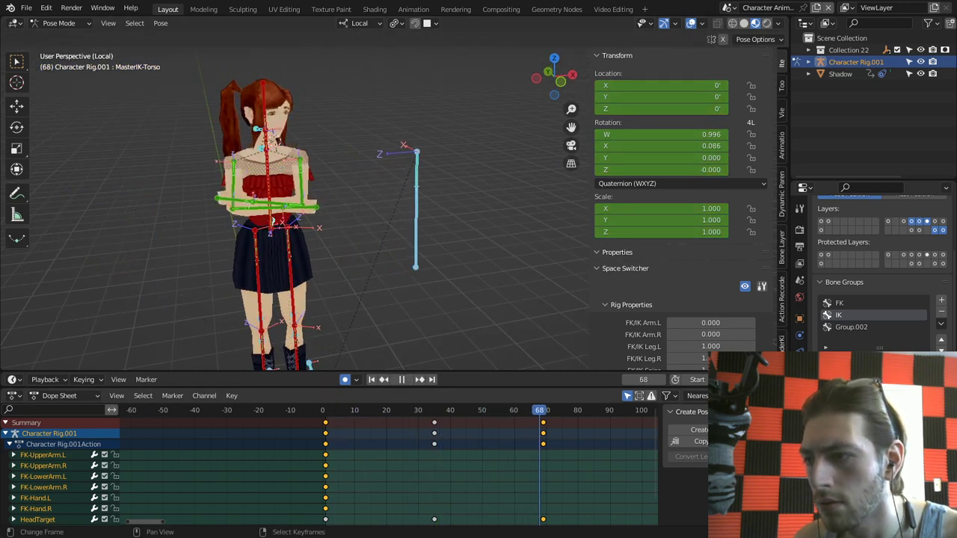
{"action": "key", "text": "space"}
{"action": "middle_click_drag", "start_coordinate": [299, 239], "coordinate": [371, 240]}
Step: Duplicate MasterIK-Torso's frame 1 keyframe to frame 69
{"action": "right_click", "coordinate": [283, 248]}
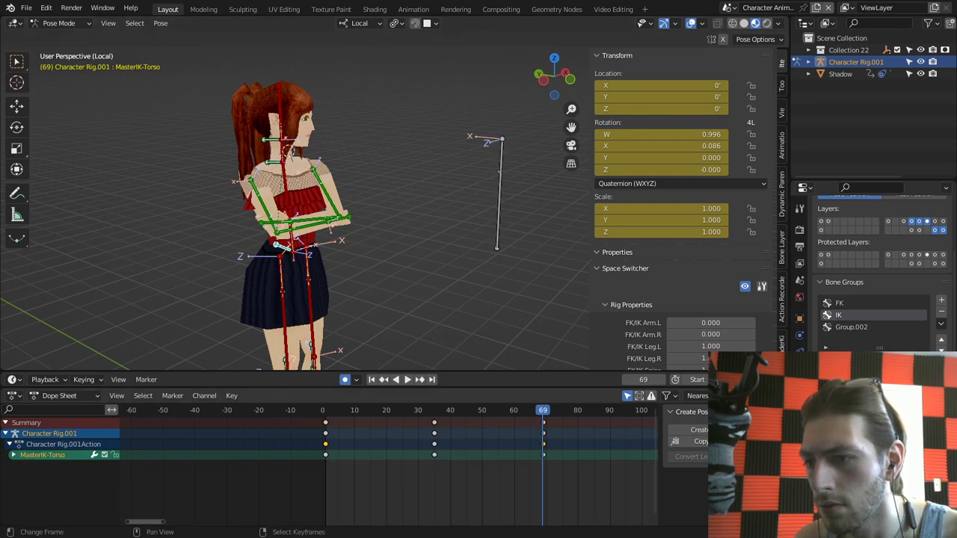
{"action": "key", "text": "shift+d"}
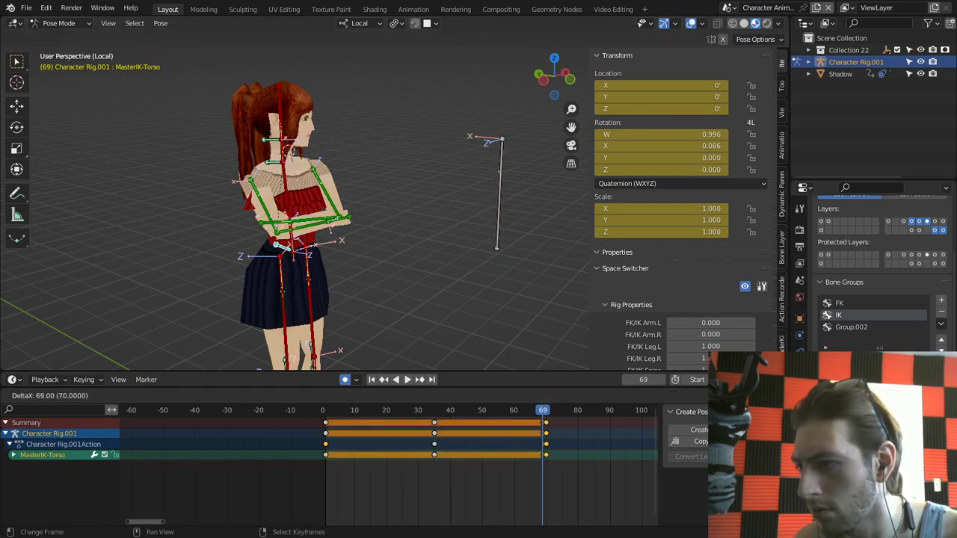
{"action": "left_click", "coordinate": [543, 447]}
Step: Play the animation from before its first keyframe to frame 70 with the whole character in view, and look through the camera
{"action": "left_click_drag", "start_coordinate": [309, 452], "coordinate": [246, 449]}
{"action": "middle_click_drag", "start_coordinate": [258, 284], "coordinate": [356, 276]}
{"action": "middle_click_drag", "start_coordinate": [489, 358], "coordinate": [359, 298]}
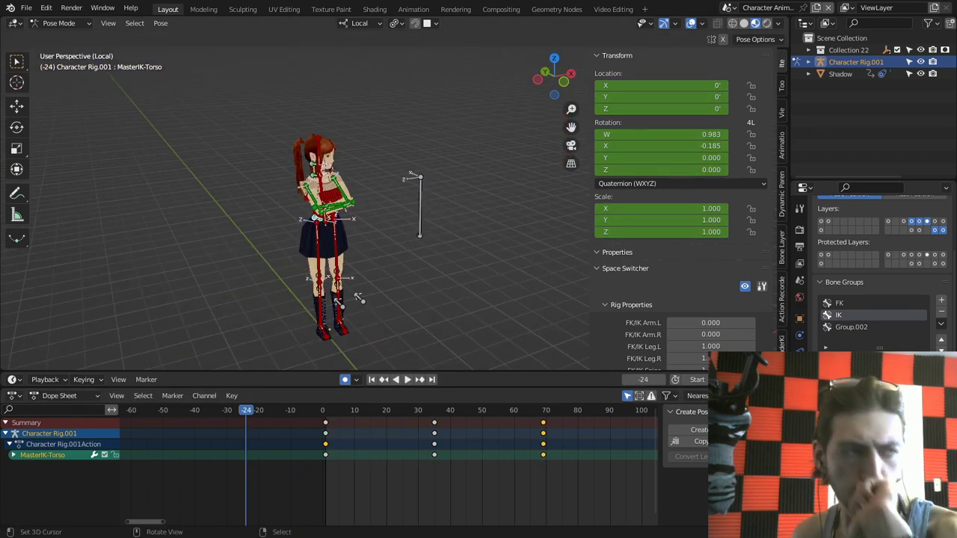
{"action": "key", "text": "space"}
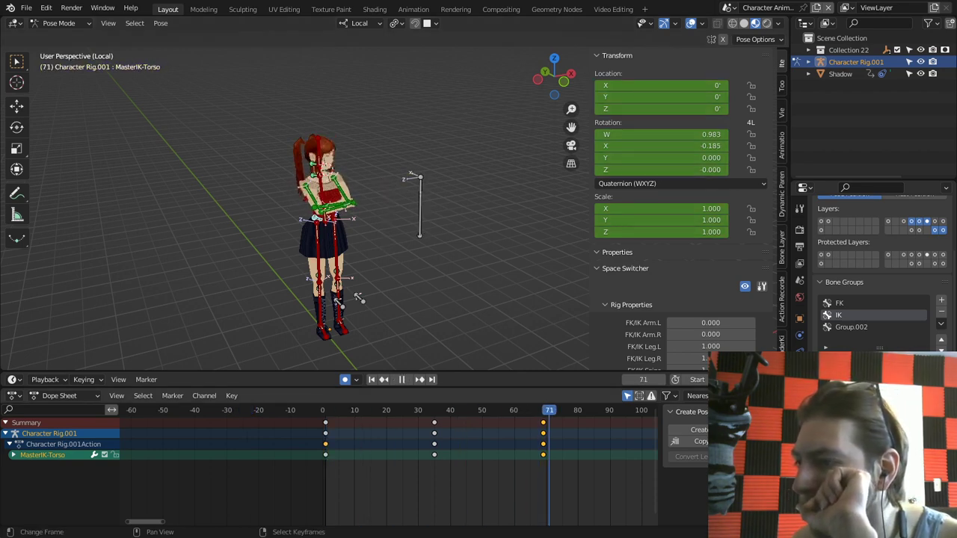
{"action": "key", "text": "space"}
{"action": "key", "text": "KP_0"}
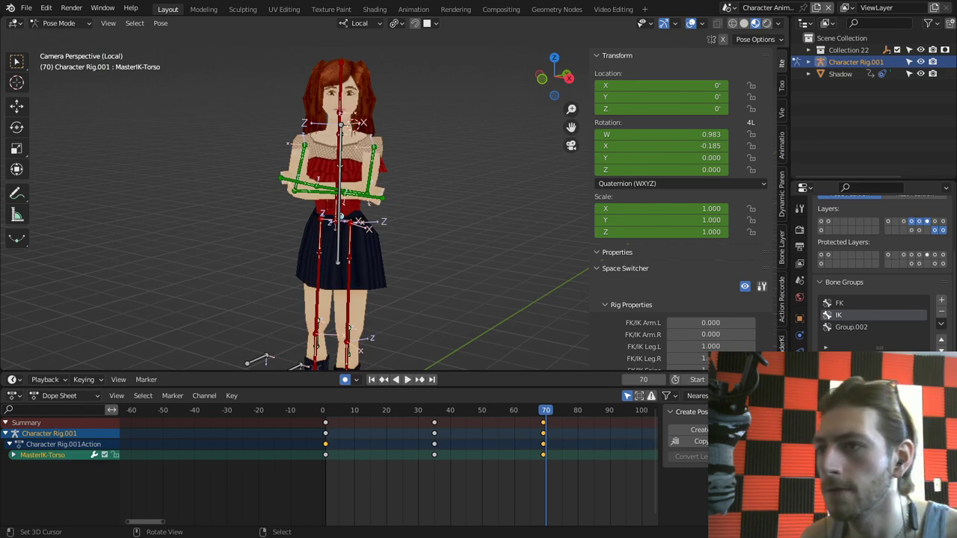
Step: Play the animation to judge its speed, and set the output frame rate to a custom 16 fps
{"action": "key", "text": "space"}
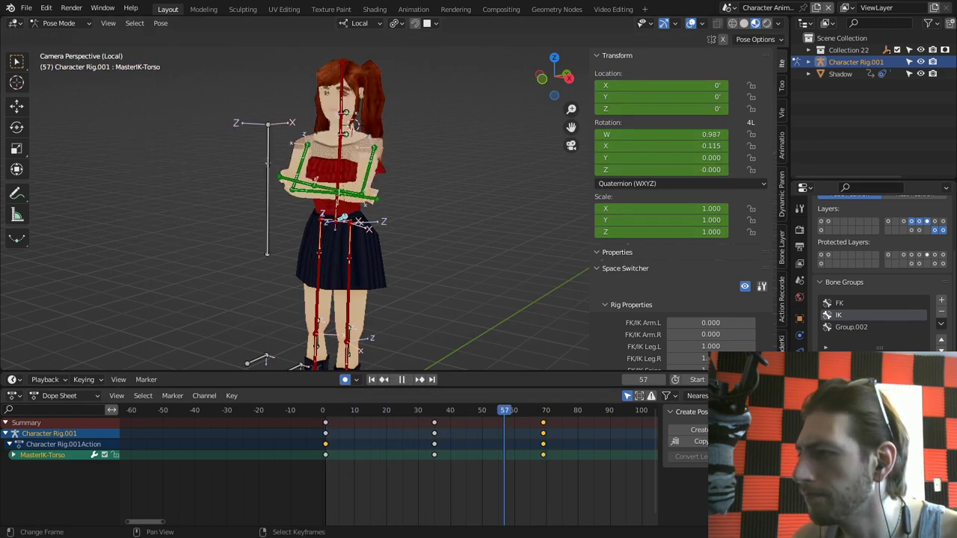
{"action": "key", "text": "space"}
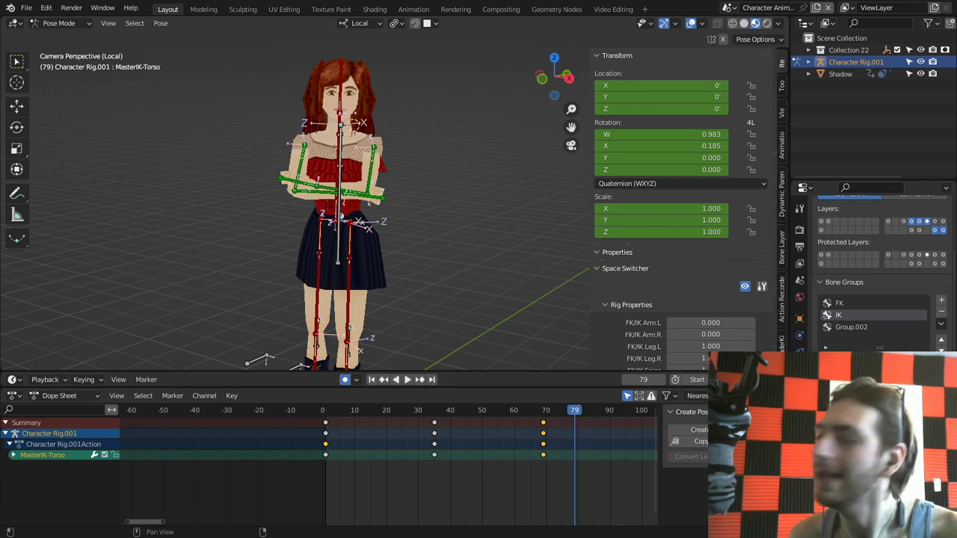
{"action": "left_click", "coordinate": [799, 230]}
{"action": "scroll", "coordinate": [871, 270], "scroll_direction": "up", "scroll_amount": 3}
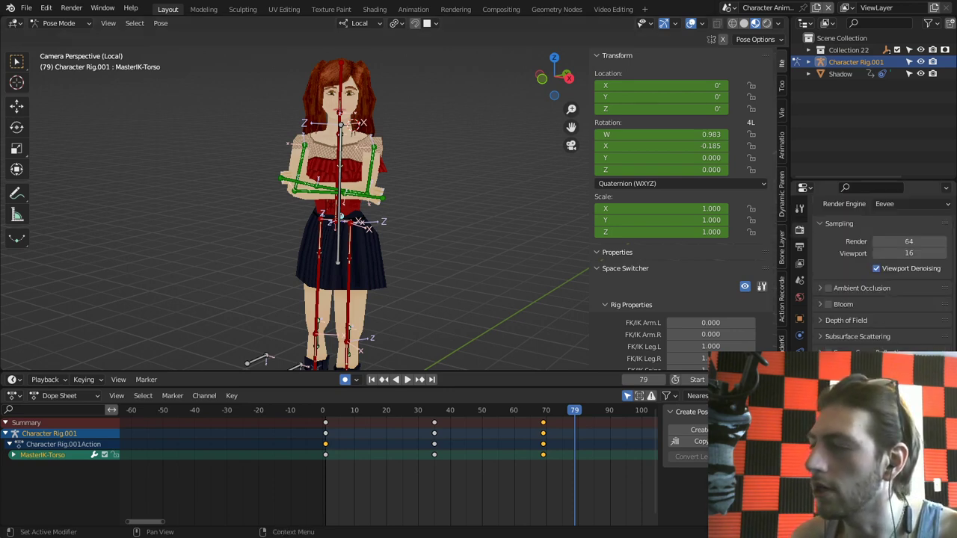
{"action": "left_click", "coordinate": [799, 264]}
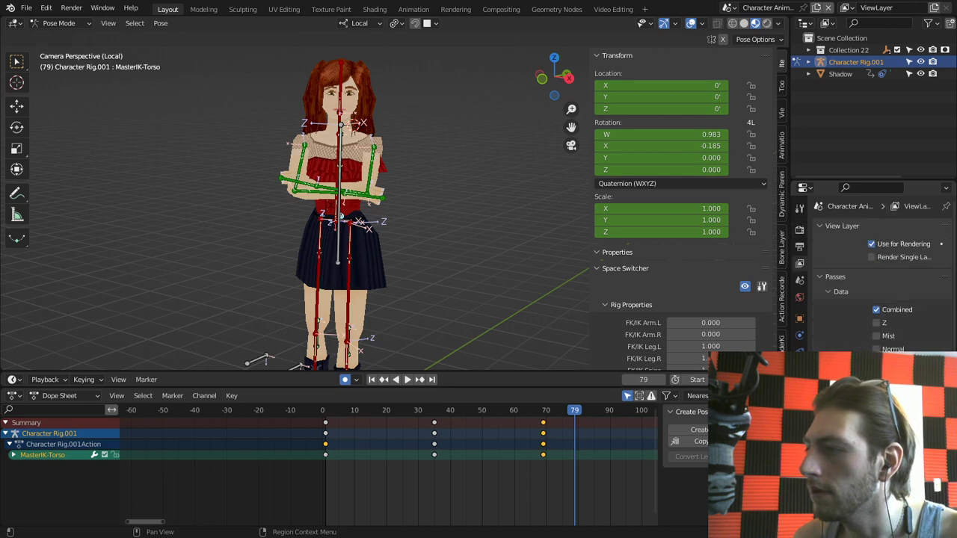
{"action": "left_click", "coordinate": [799, 247]}
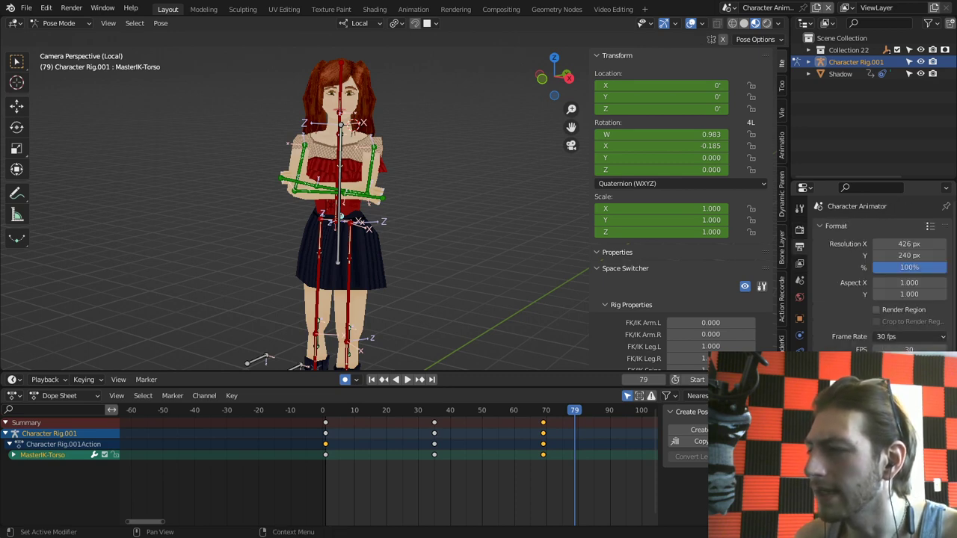
{"action": "left_click", "coordinate": [909, 336]}
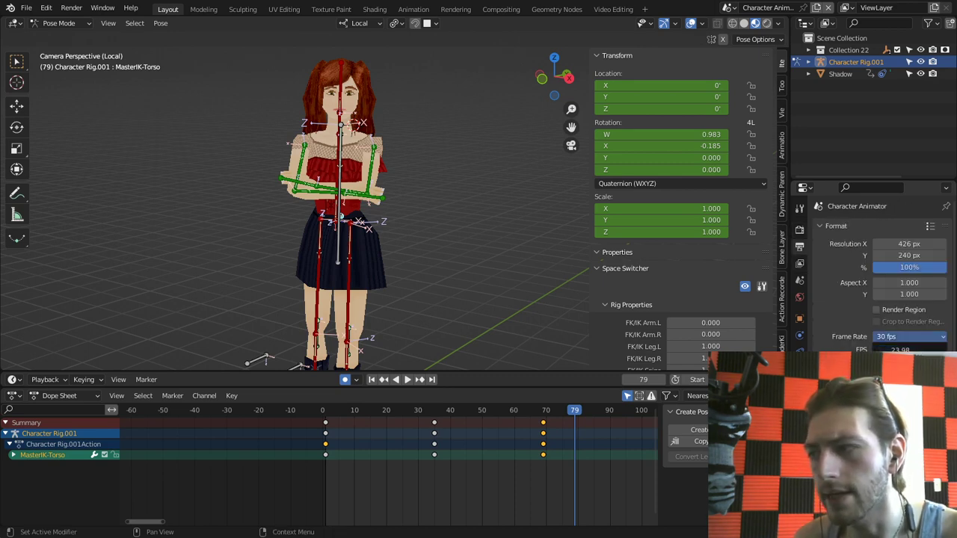
{"action": "key", "text": "Escape"}
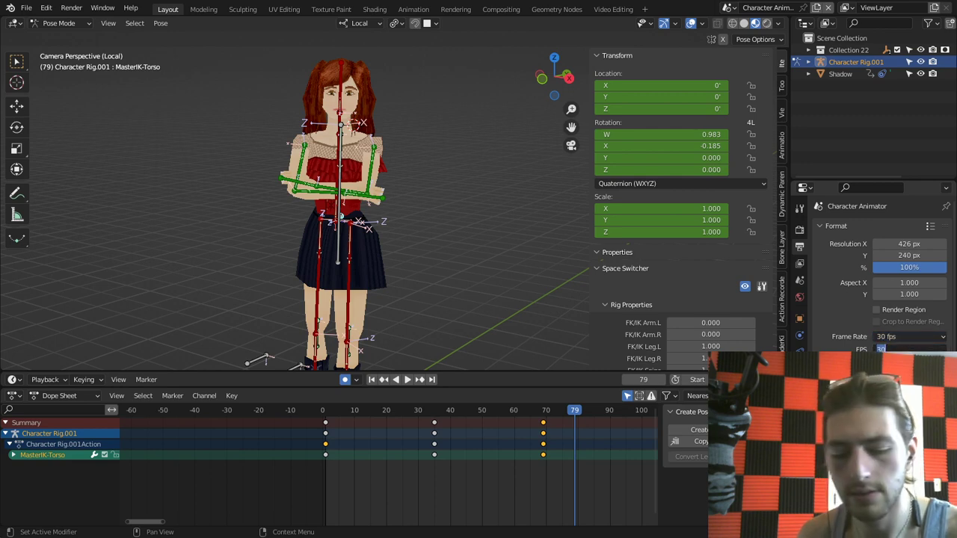
{"action": "key", "text": "Return"}
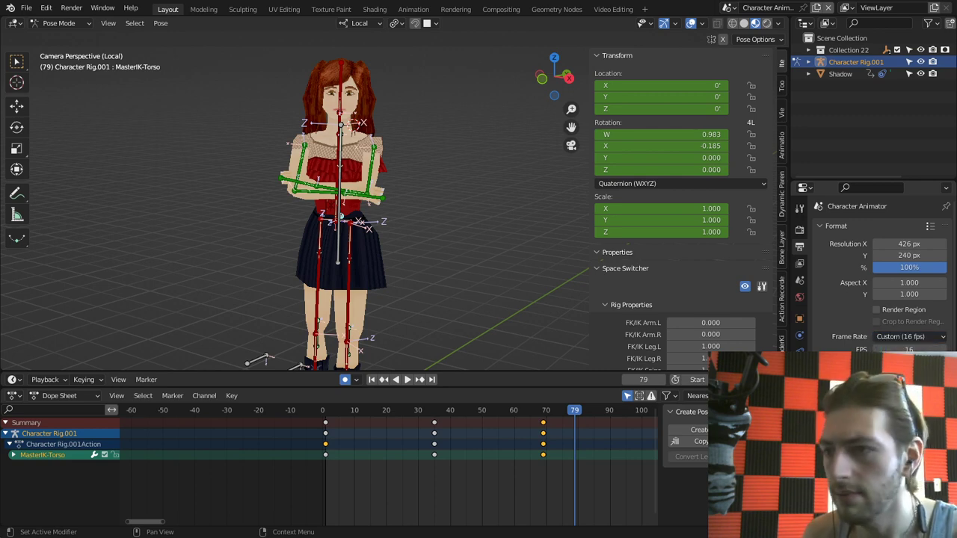
Step: Display the Dope Sheet's timeline in seconds and play the animation at the new frame rate
{"action": "key", "text": "space"}
{"action": "key", "text": "space"}
{"action": "left_click_drag", "start_coordinate": [300, 410], "coordinate": [546, 410]}
{"action": "key", "text": "ctrl+t"}
{"action": "key", "text": "space"}
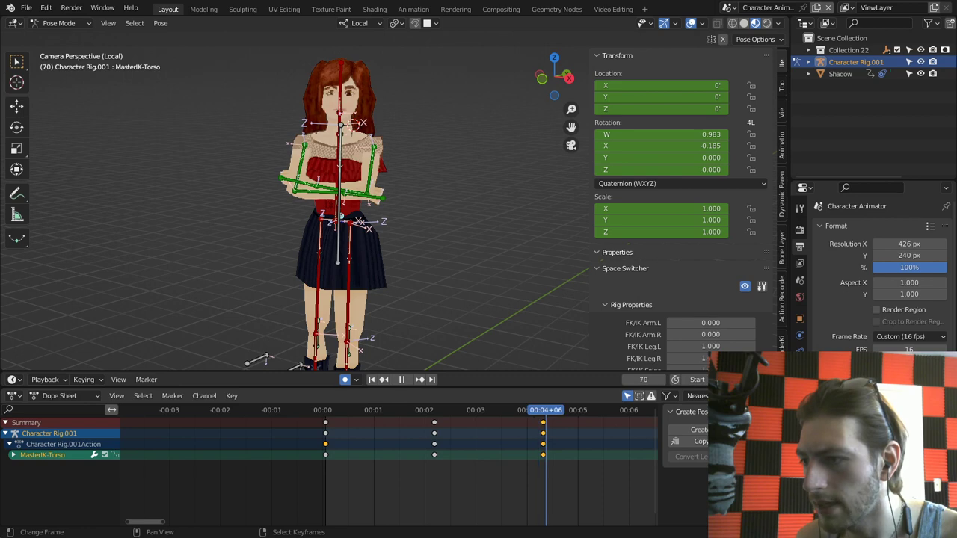
{"action": "key", "text": "space"}
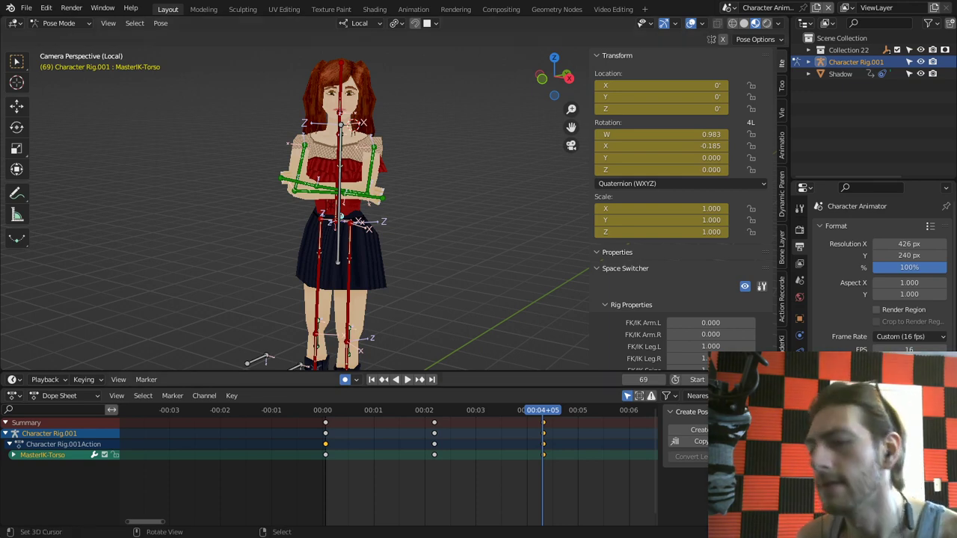
Step: Play the animation from frame 1 to frame 69 and set the scene's end frame to 69
{"action": "key", "text": "space"}
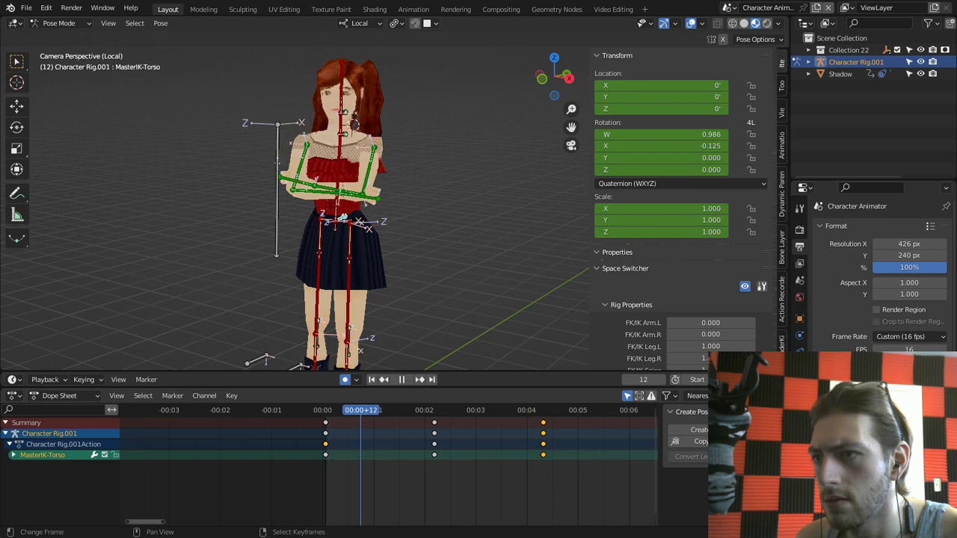
{"action": "left_click_drag", "start_coordinate": [361, 410], "coordinate": [323, 411]}
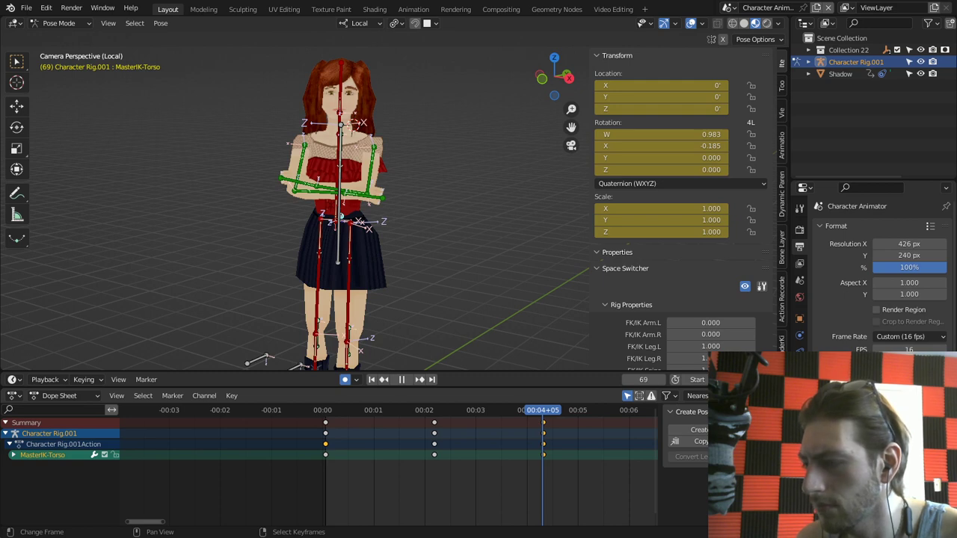
{"action": "key", "text": "space"}
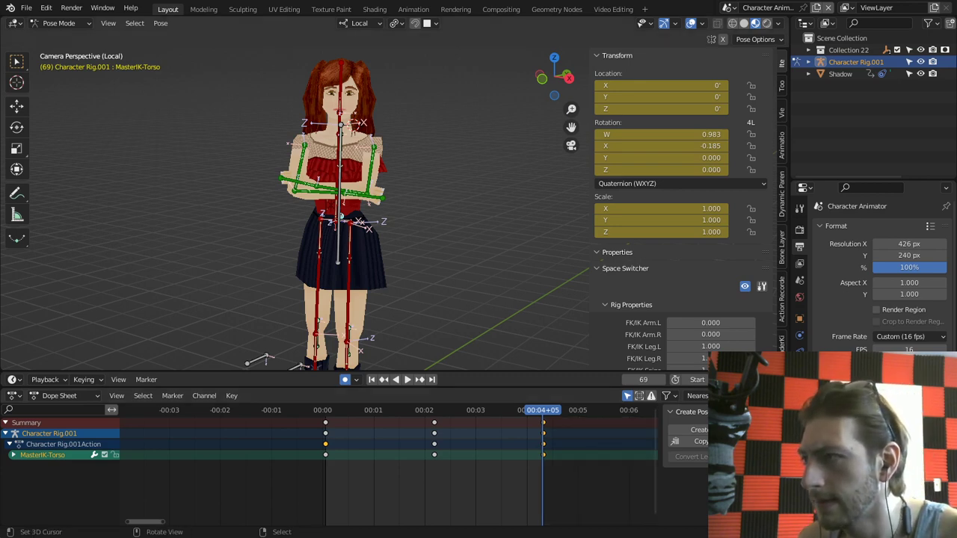
Step: Play the animation in a loop several times and check how the head and torso turn repeats
{"action": "key", "text": "space"}
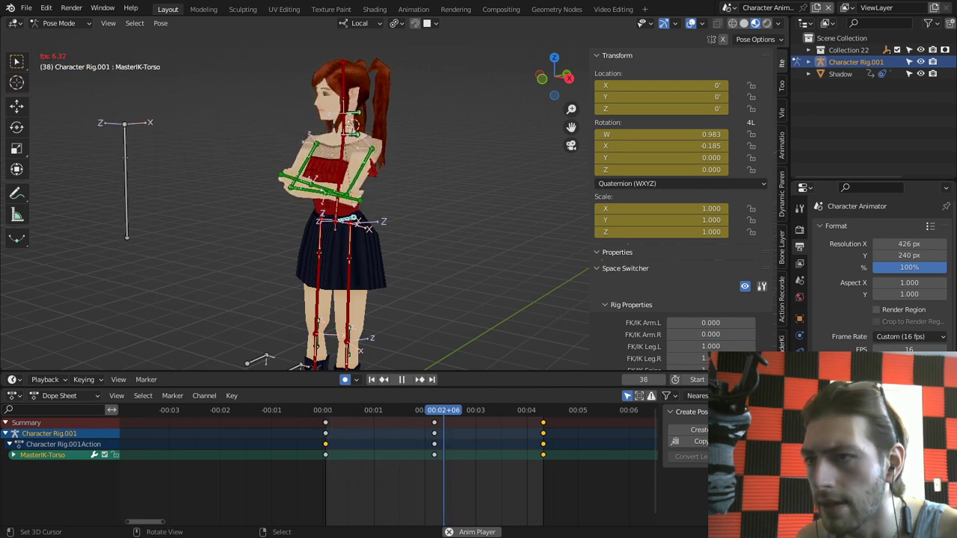
{"action": "key", "text": "space"}
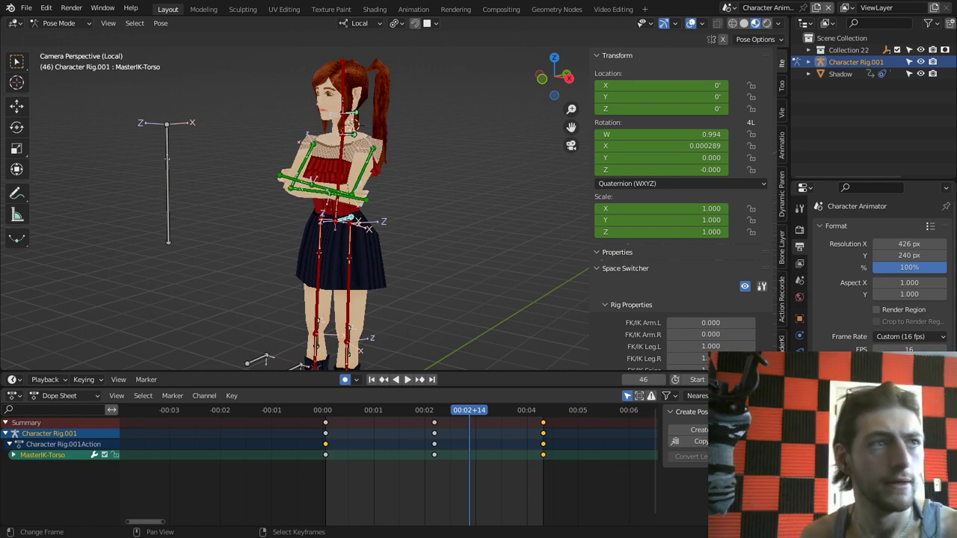
{"action": "key", "text": "space"}
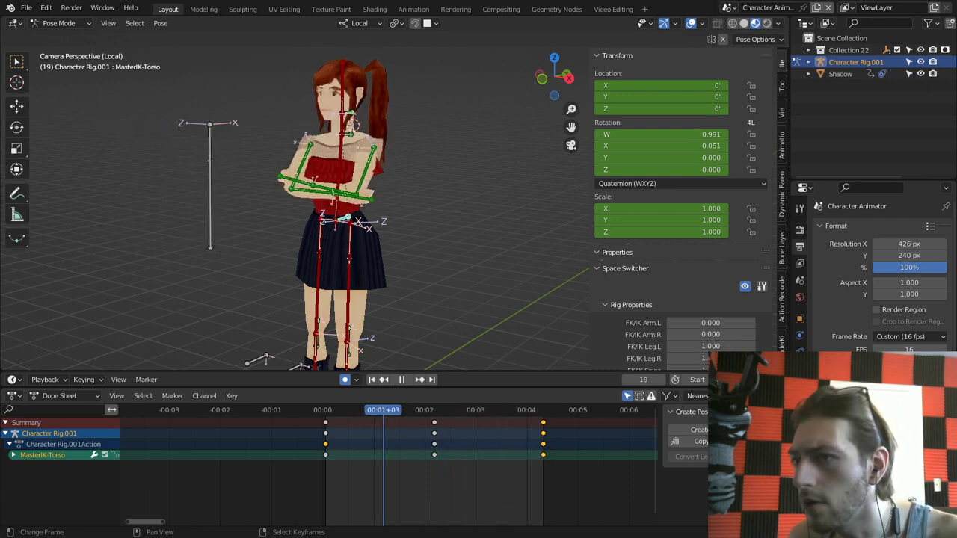
{"action": "key", "text": "space"}
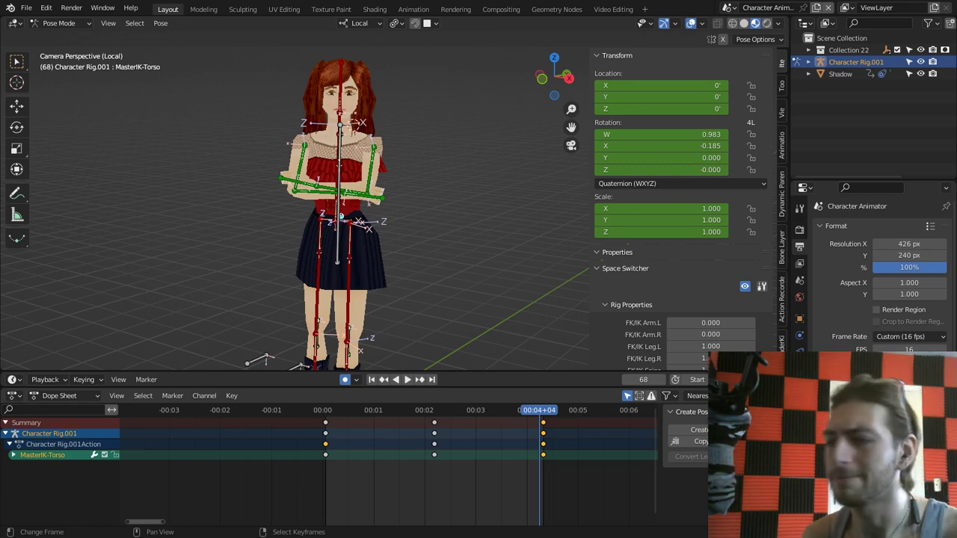
{"action": "key", "text": "space"}
{"action": "key", "text": "Escape"}
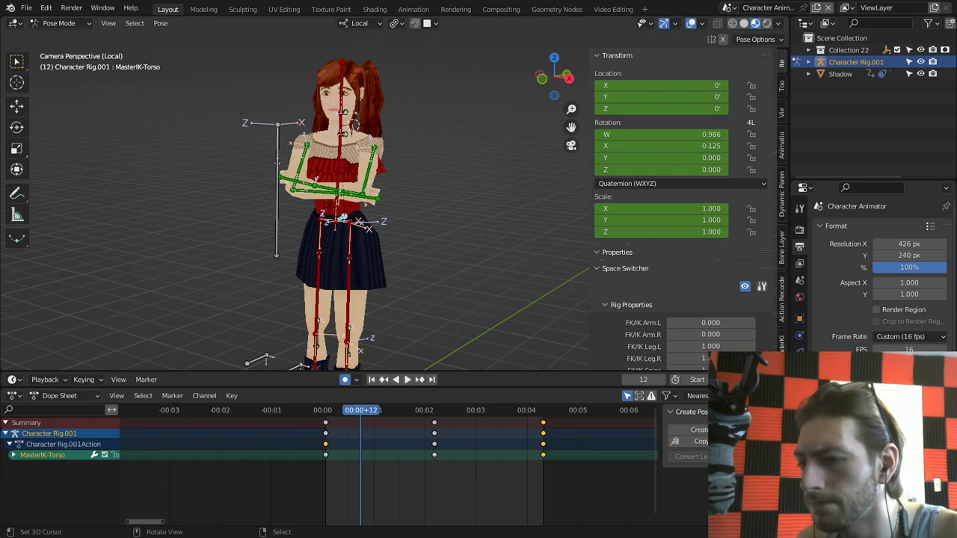
Step: Render frame 12 as a test image, inspect it and close the render window
{"action": "key", "text": "F12"}
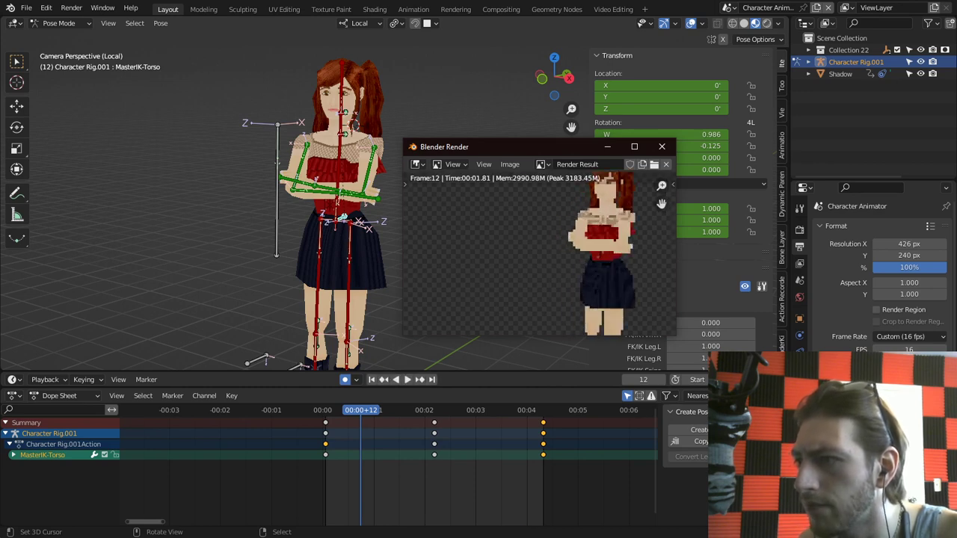
{"action": "left_click", "coordinate": [662, 146]}
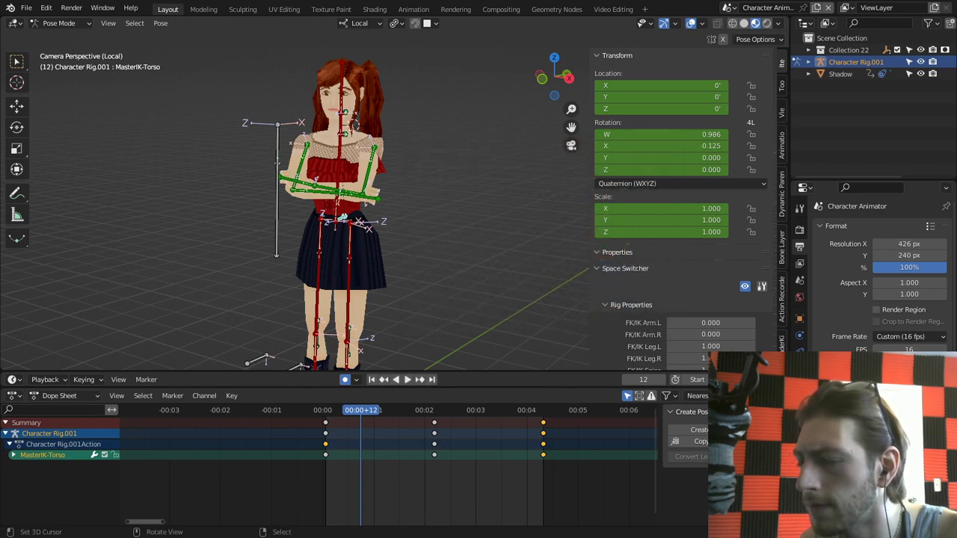
{"action": "scroll", "coordinate": [394, 201], "scroll_direction": "down", "scroll_amount": 2}
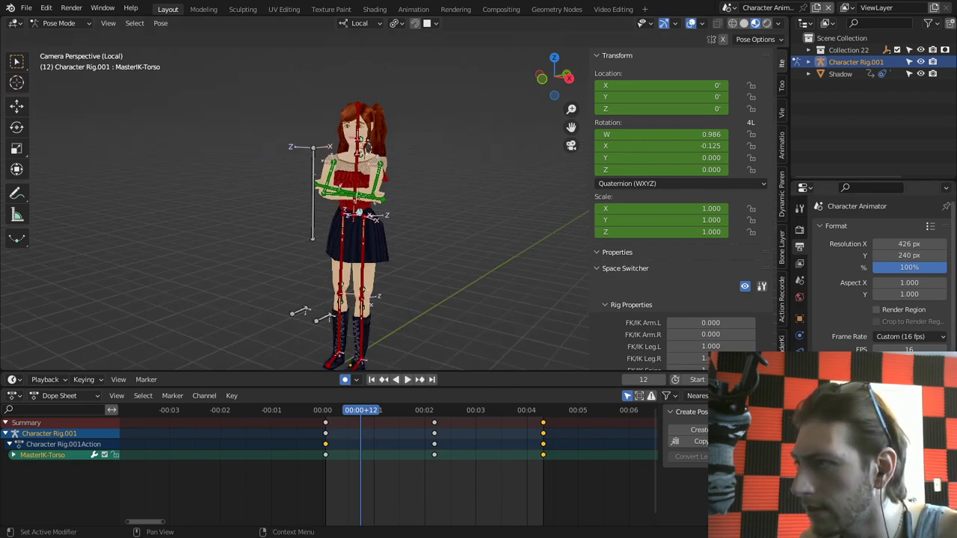
Step: Browse for the render output location and open the character overlay folder inside Render
{"action": "left_click", "coordinate": [940, 490]}
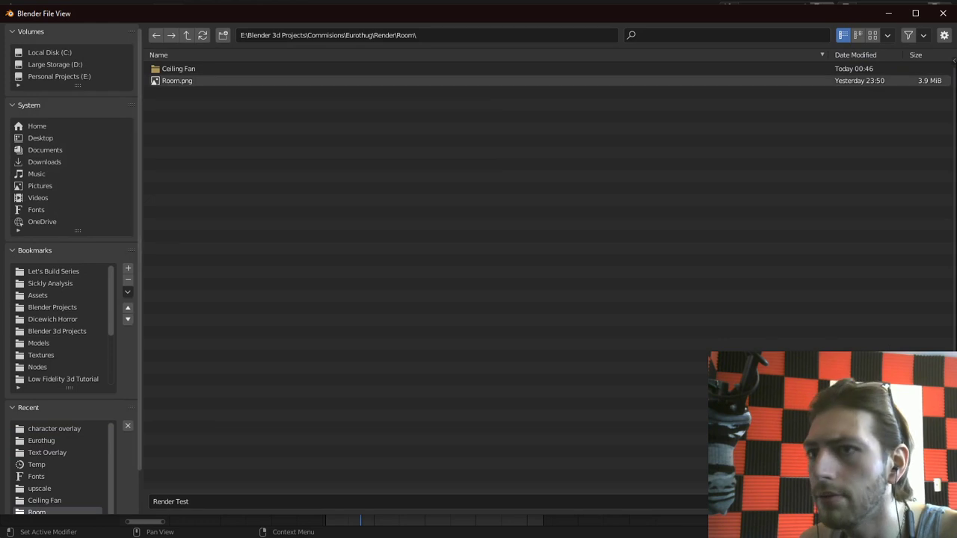
{"action": "left_click", "coordinate": [187, 35]}
{"action": "double_click", "coordinate": [189, 69]}
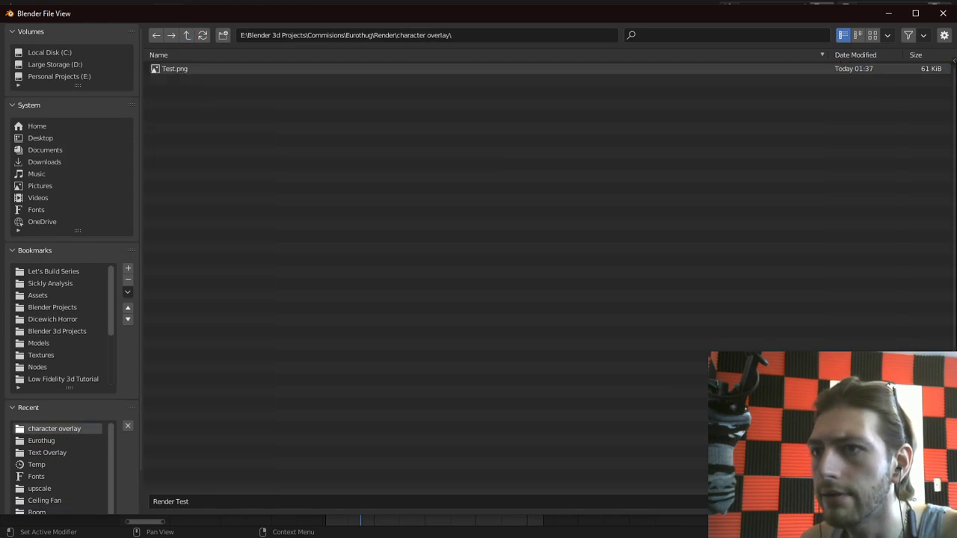
Step: Name the render output "Character Overlay" and accept the output path
{"action": "left_click", "coordinate": [188, 69]}
{"action": "left_click", "coordinate": [172, 502]}
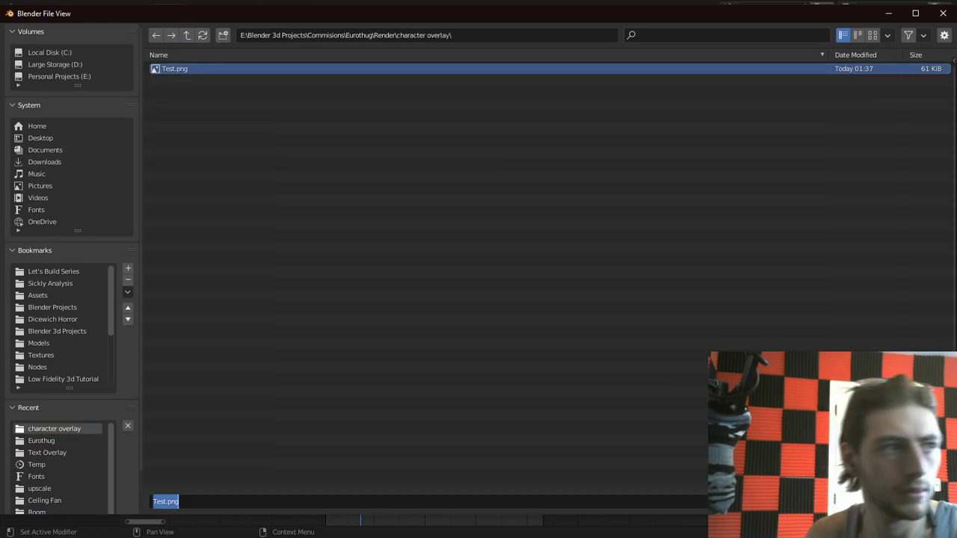
{"action": "key", "text": "BackSpace"}
{"action": "type", "text": "Character"}
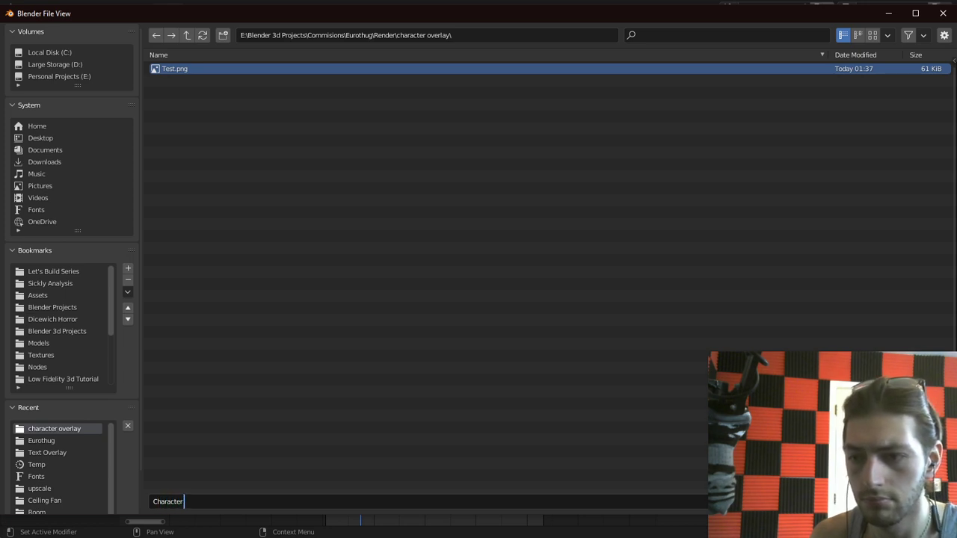
{"action": "type", "text": " OVerla"}
{"action": "key", "text": "BackSpace"}
{"action": "key", "text": "BackSpace"}
{"action": "key", "text": "BackSpace"}
{"action": "key", "text": "BackSpace"}
{"action": "key", "text": "BackSpace"}
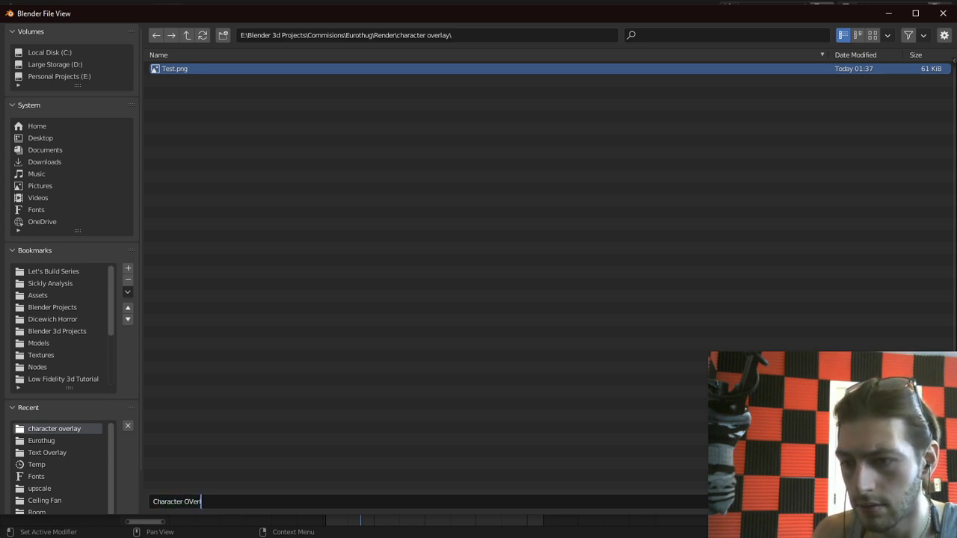
{"action": "type", "text": "verlay"}
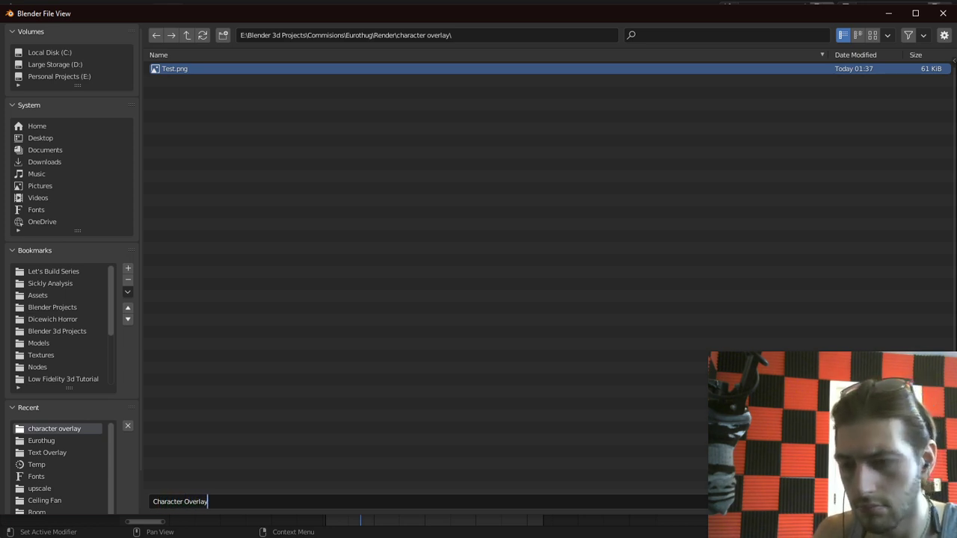
{"action": "key", "text": "Return"}
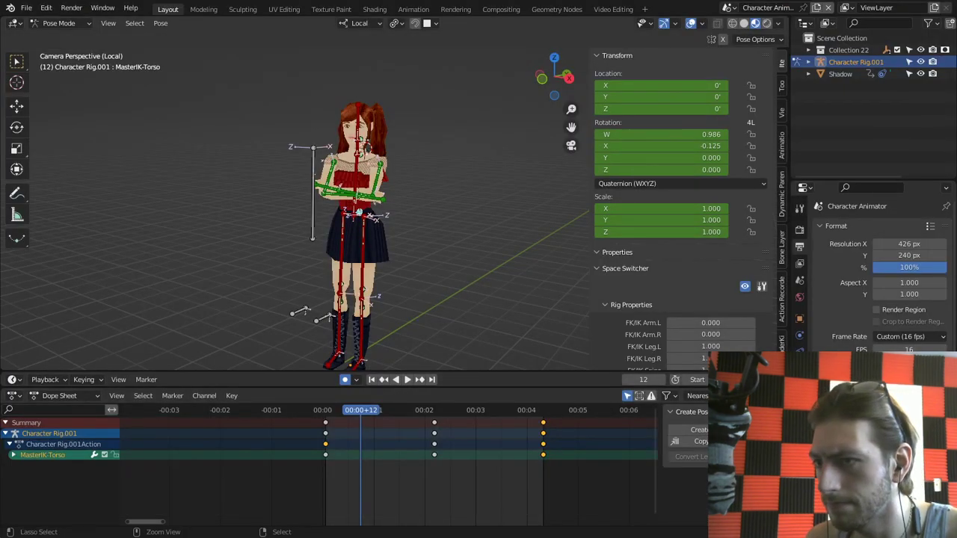
Step: Fit the whole camera frame in view, save the project file and render the animation
{"action": "key", "text": "Home"}
{"action": "key", "text": "ctrl+s"}
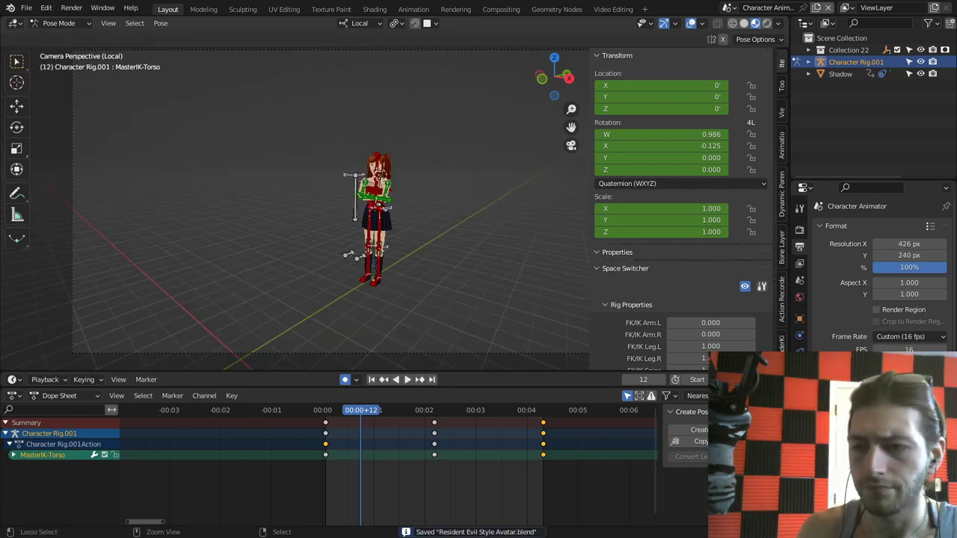
{"action": "key", "text": "ctrl+F12"}
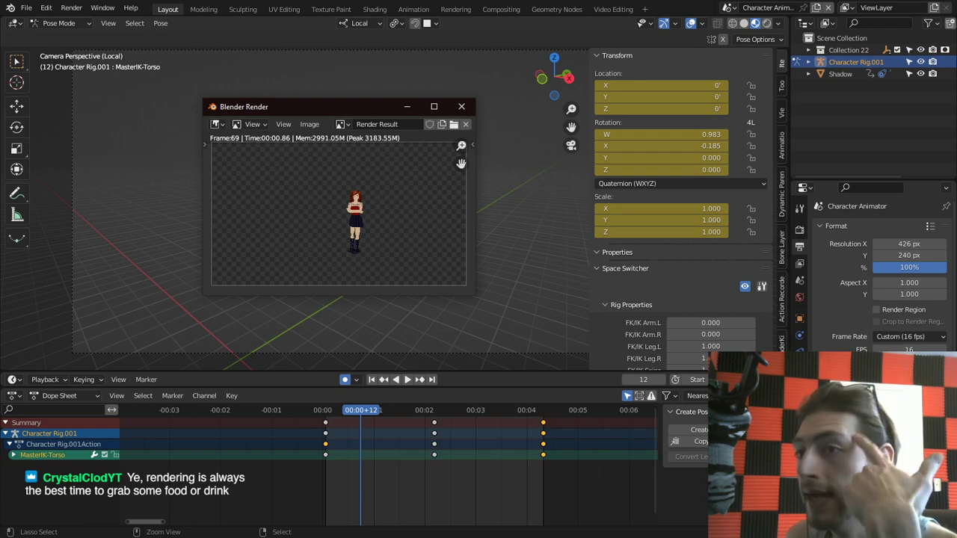
Step: Inspect the character in the last rendered frame up close in an enlarged render window, and minimize that window
{"action": "scroll", "coordinate": [338, 215], "scroll_direction": "up", "scroll_amount": 4}
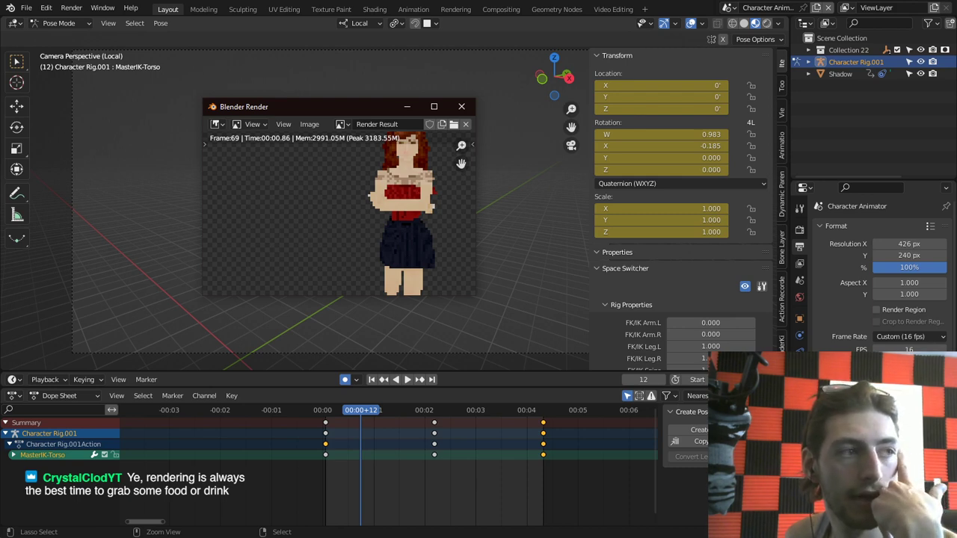
{"action": "scroll", "coordinate": [338, 212], "scroll_direction": "down", "scroll_amount": 2}
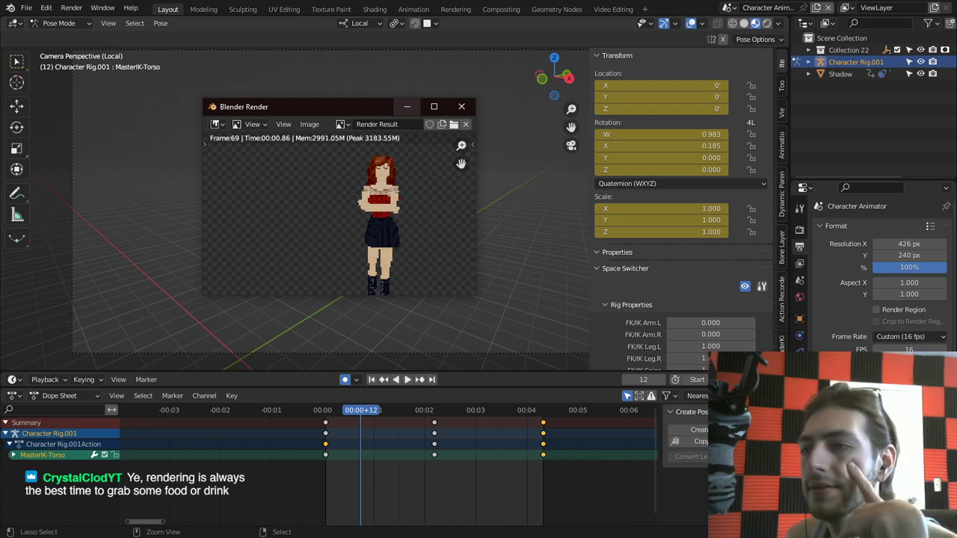
{"action": "left_click", "coordinate": [434, 106]}
{"action": "scroll", "coordinate": [482, 267], "scroll_direction": "up", "scroll_amount": 5}
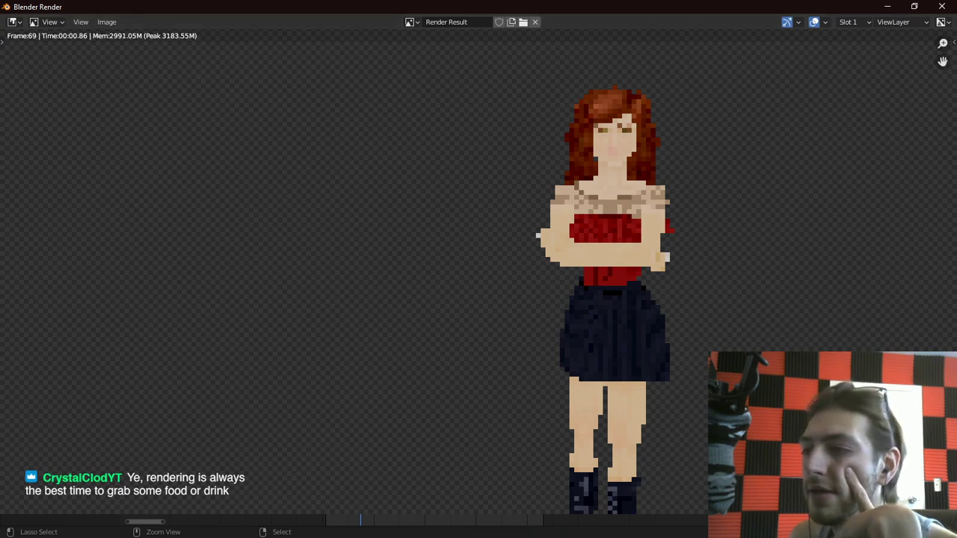
{"action": "left_click", "coordinate": [888, 7]}
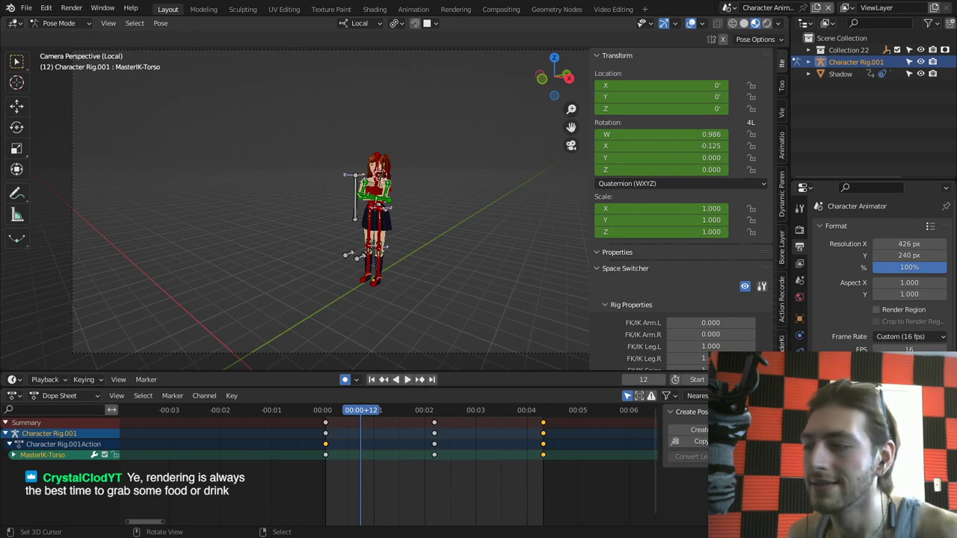
{"action": "key", "text": "ctrl"}
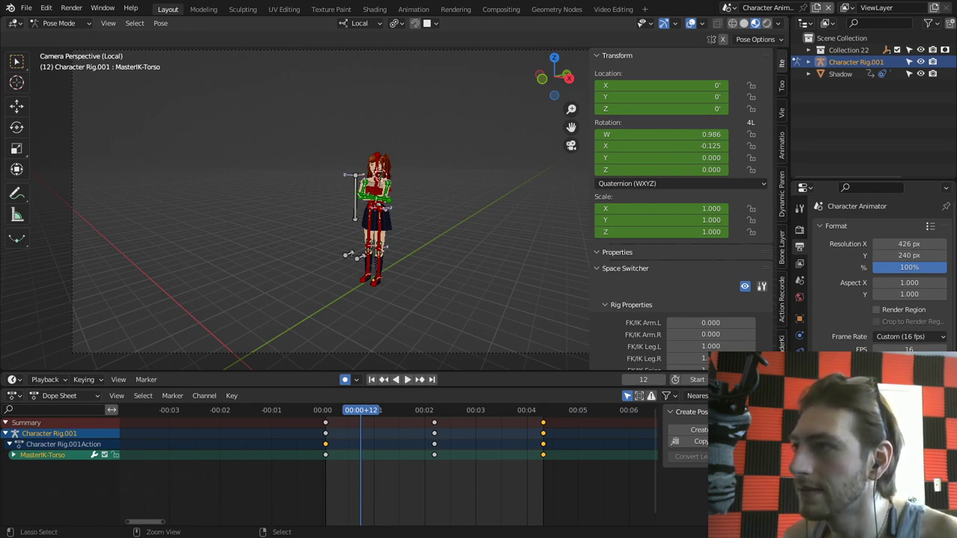
Step: Save the project, switch to the Sequencer scene in the Video Editing workspace and move the playhead to frame 1
{"action": "key", "text": "ctrl+s"}
{"action": "left_click", "coordinate": [728, 8]}
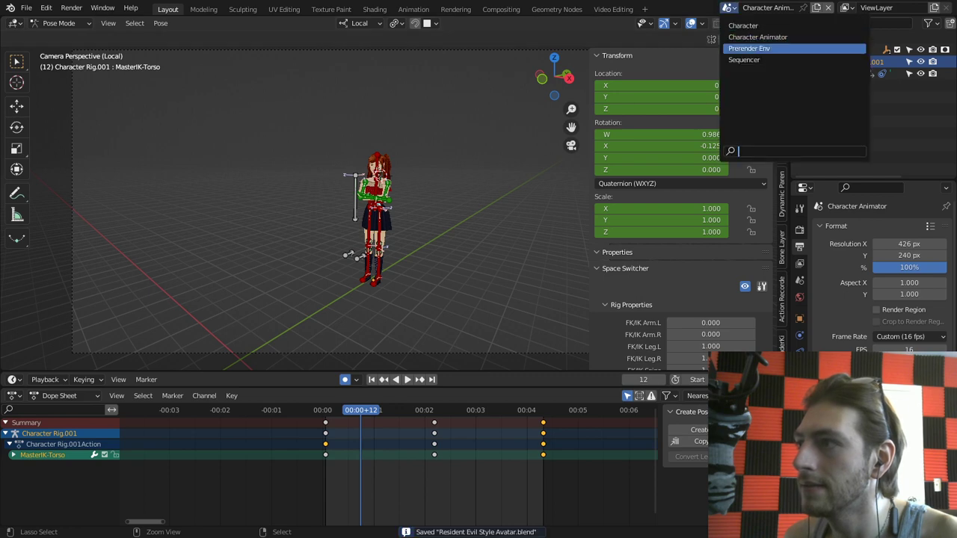
{"action": "left_click", "coordinate": [755, 57]}
{"action": "left_click", "coordinate": [613, 9]}
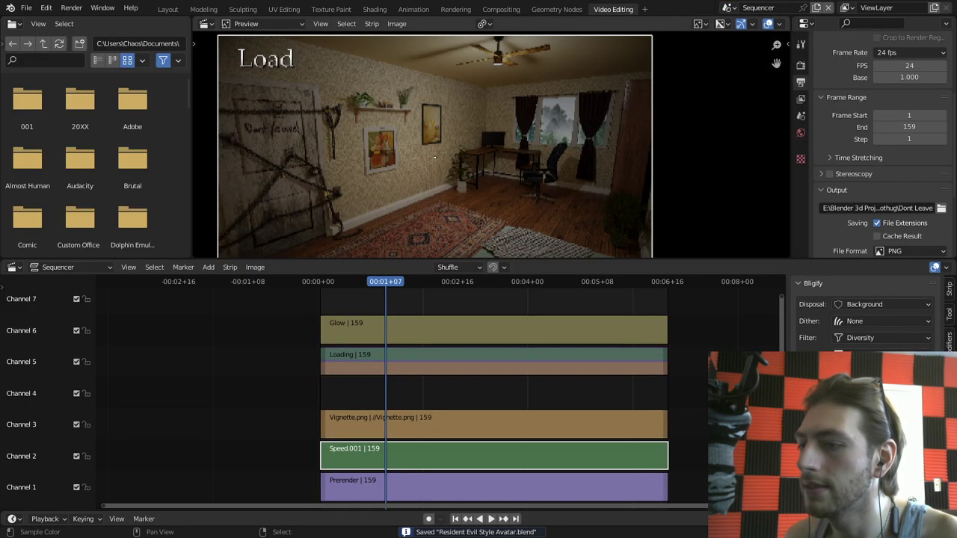
{"action": "key", "text": "shift+Left"}
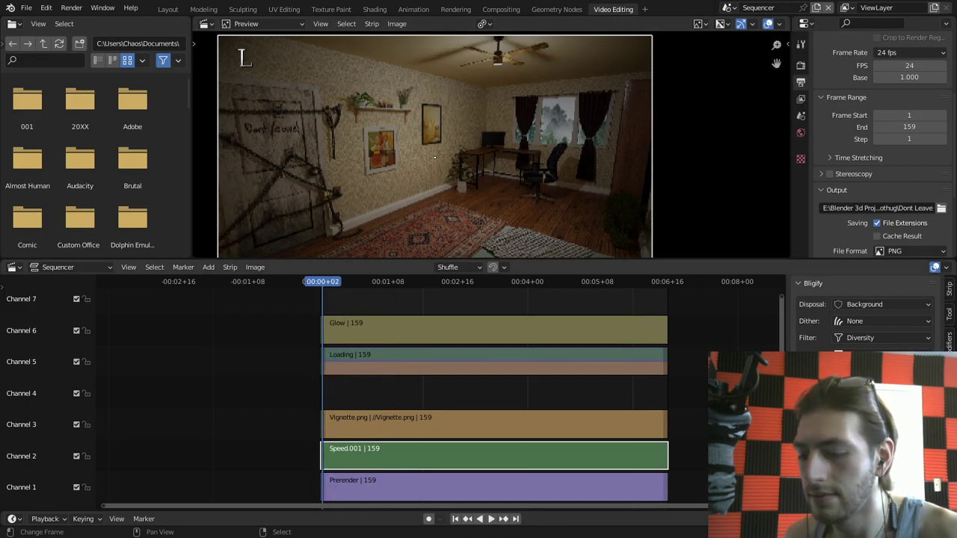
{"action": "key", "text": "Left"}
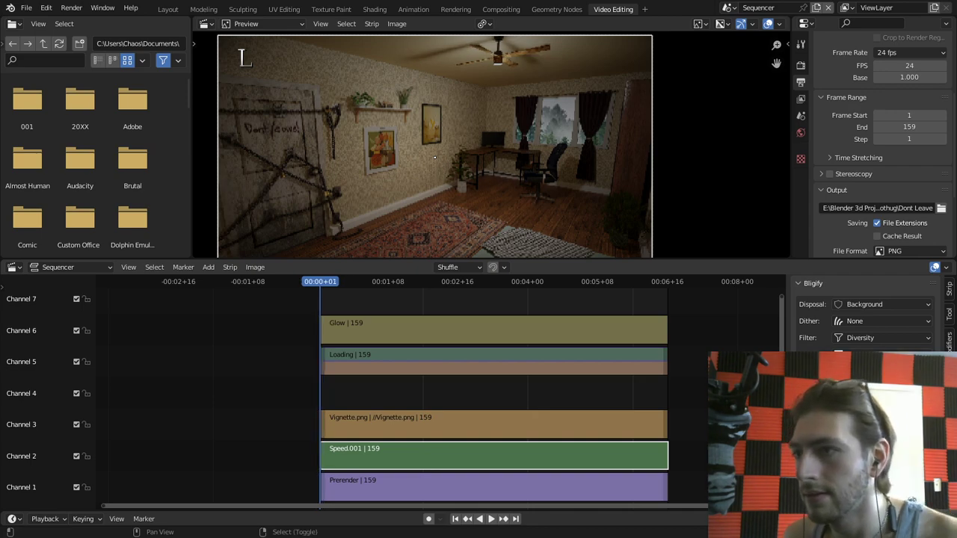
Step: Add all the Character Overlay PNG frames as an image sequence strip at frame 1, with Set View Transform enabled
{"action": "key", "text": "shift+a"}
{"action": "left_click", "coordinate": [314, 387]}
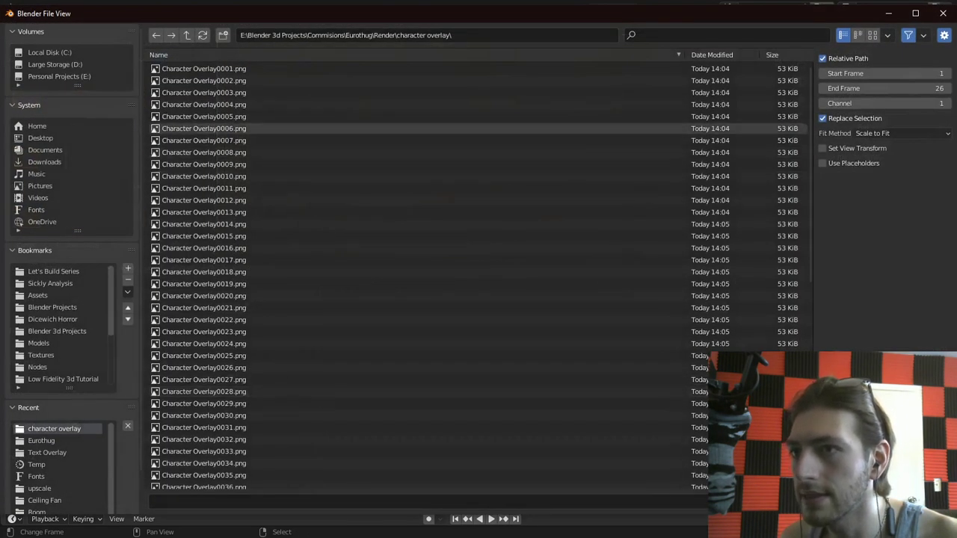
{"action": "left_click", "coordinate": [314, 69]}
{"action": "key", "text": "a"}
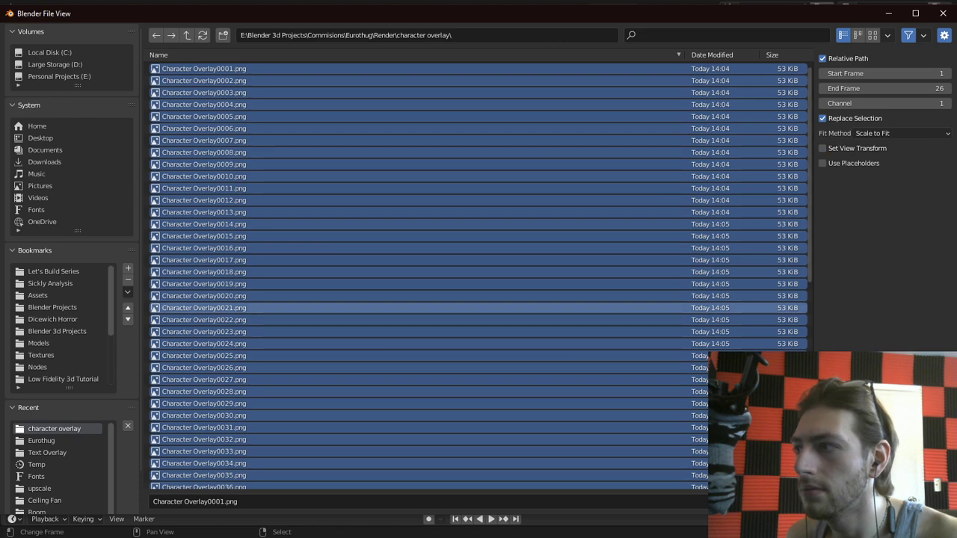
{"action": "left_click", "coordinate": [823, 148]}
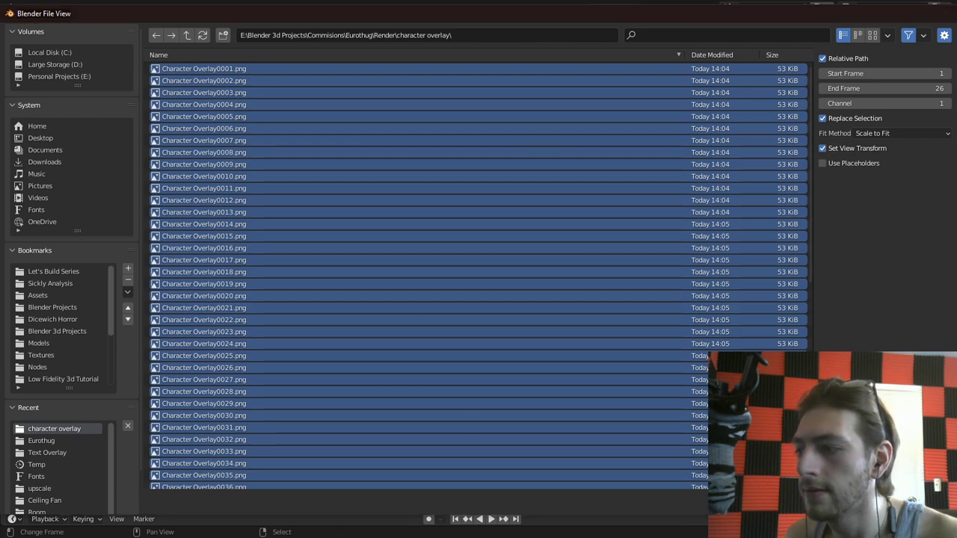
{"action": "left_click", "coordinate": [811, 502]}
Step: Move the Loading and Glow strips up one channel, to channels 6 and 7
{"action": "right_click", "coordinate": [493, 362]}
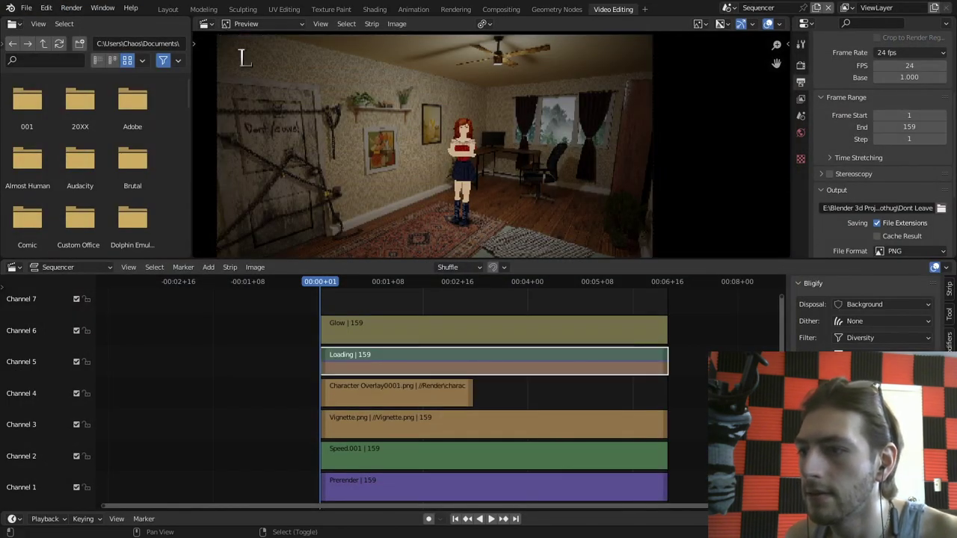
{"action": "right_click", "coordinate": [494, 331], "text": "shift"}
{"action": "key", "text": "g"}
{"action": "left_click", "coordinate": [494, 296]}
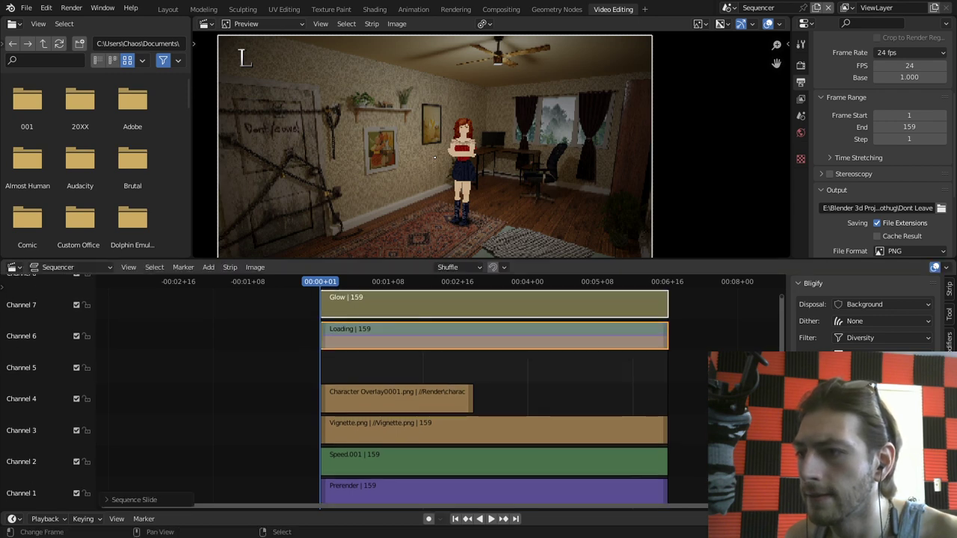
Step: Add a Speed Control effect to the character overlay strip, then show its strip properties and check the scene's frame rate
{"action": "right_click", "coordinate": [411, 399]}
{"action": "key", "text": "shift+a"}
{"action": "mouse_move", "coordinate": [374, 469]}
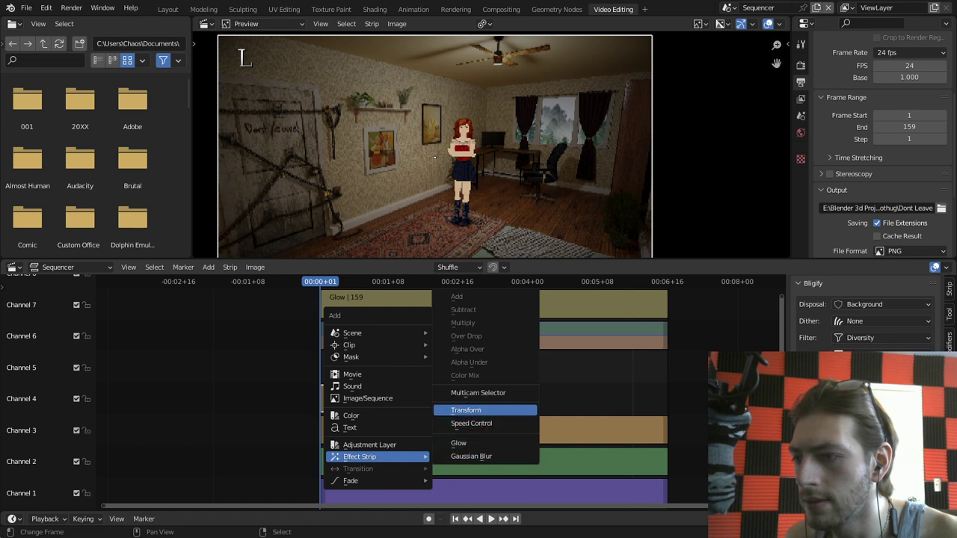
{"action": "left_click", "coordinate": [471, 423]}
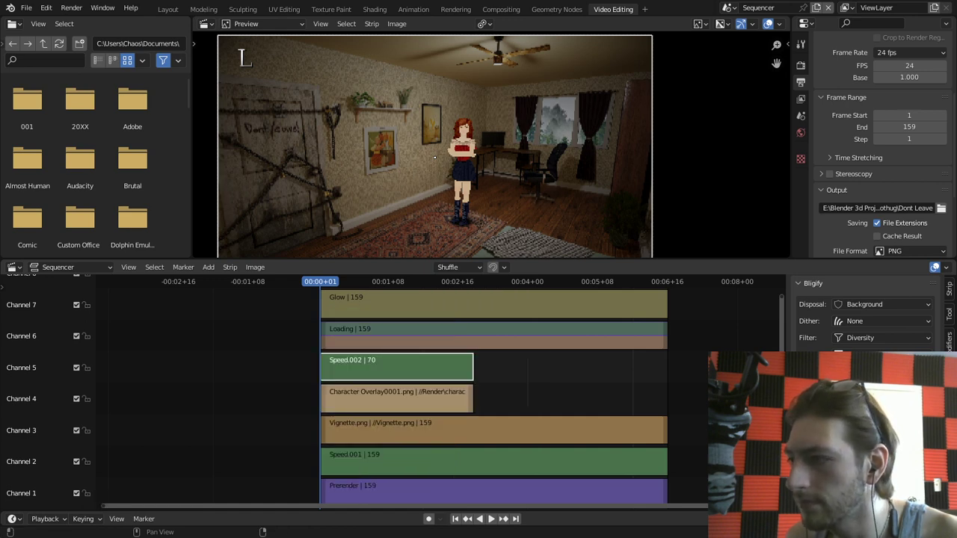
{"action": "left_click", "coordinate": [950, 289]}
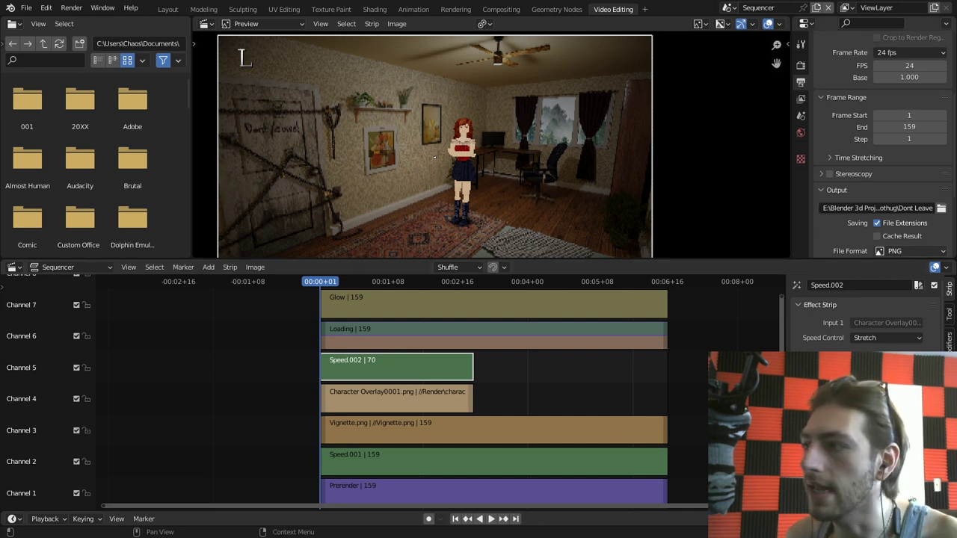
{"action": "scroll", "coordinate": [879, 236], "scroll_direction": "down", "scroll_amount": 3}
{"action": "scroll", "coordinate": [884, 141], "scroll_direction": "up", "scroll_amount": 10}
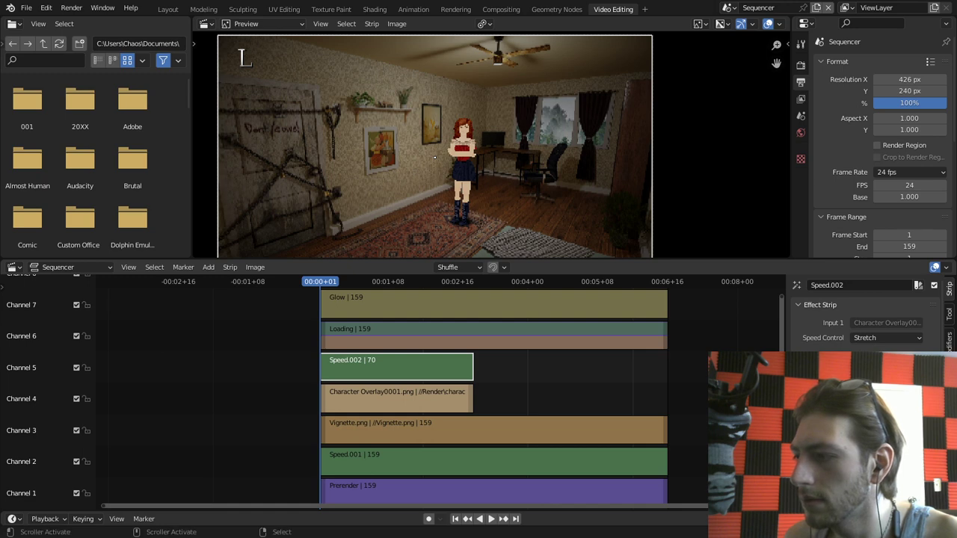
Step: Extend the end of the character overlay strip to about 97 frames and play back the result
{"action": "left_click", "coordinate": [471, 399]}
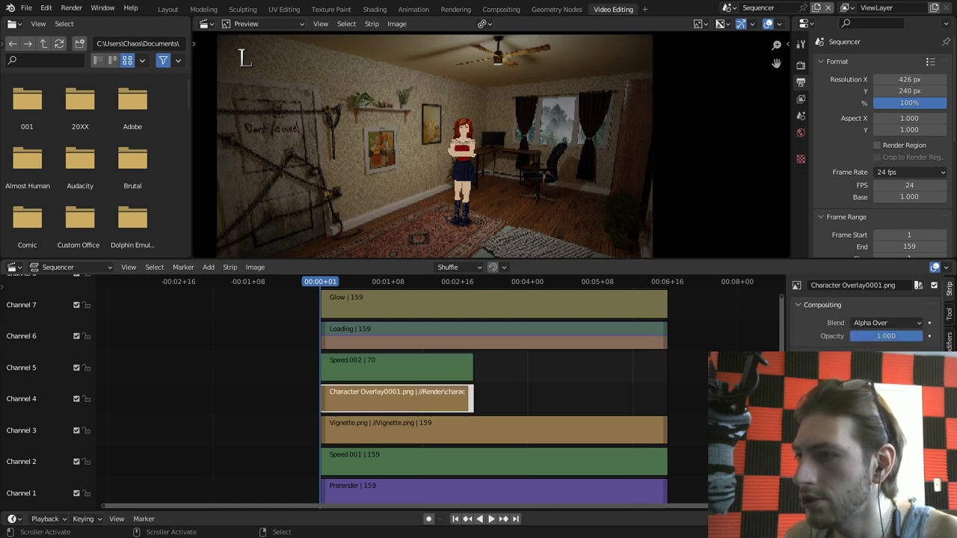
{"action": "key", "text": "g"}
{"action": "left_click", "coordinate": [530, 400]}
{"action": "key", "text": "space"}
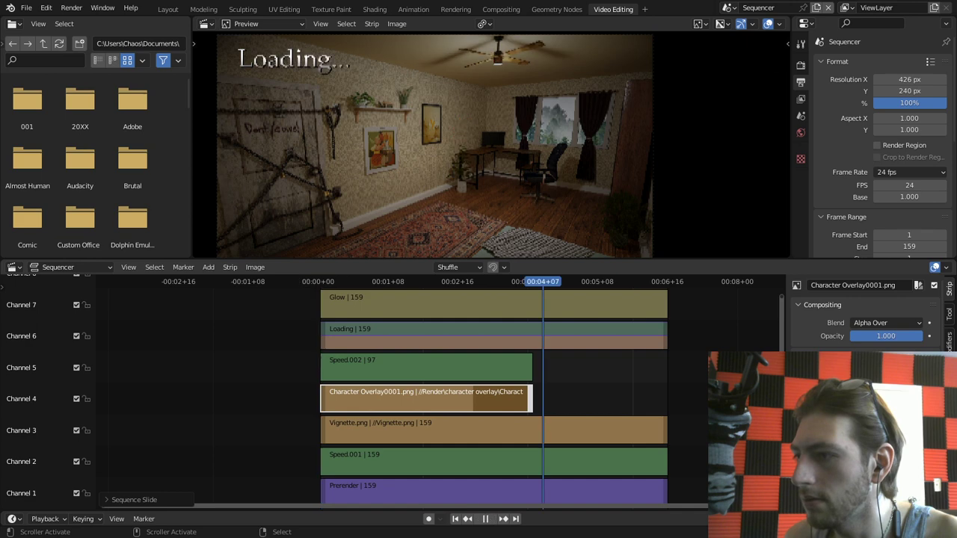
{"action": "key", "text": "Escape"}
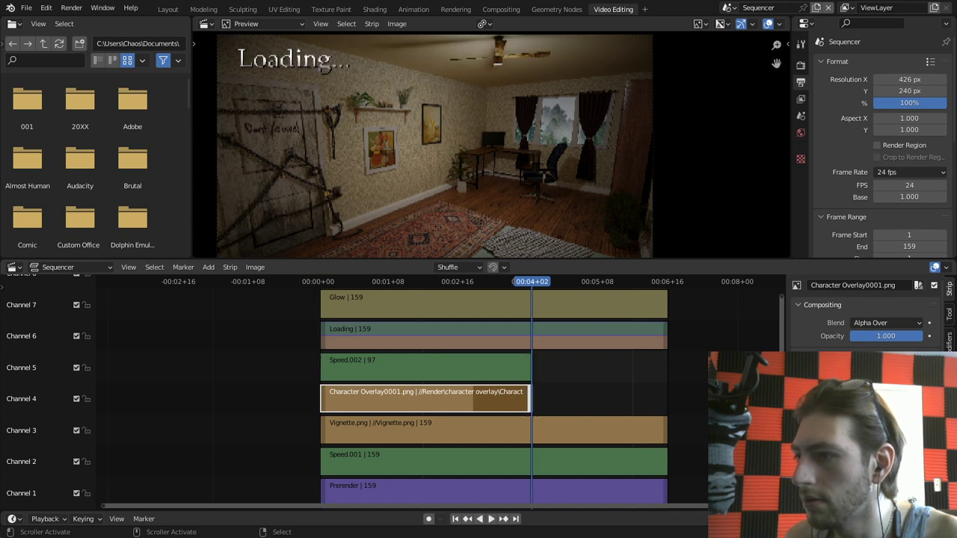
Step: Step the playhead to 00:04+05 and snap the end of the character overlay strip to it
{"action": "key", "text": "Right"}
{"action": "key", "text": "Right"}
{"action": "key", "text": "Left"}
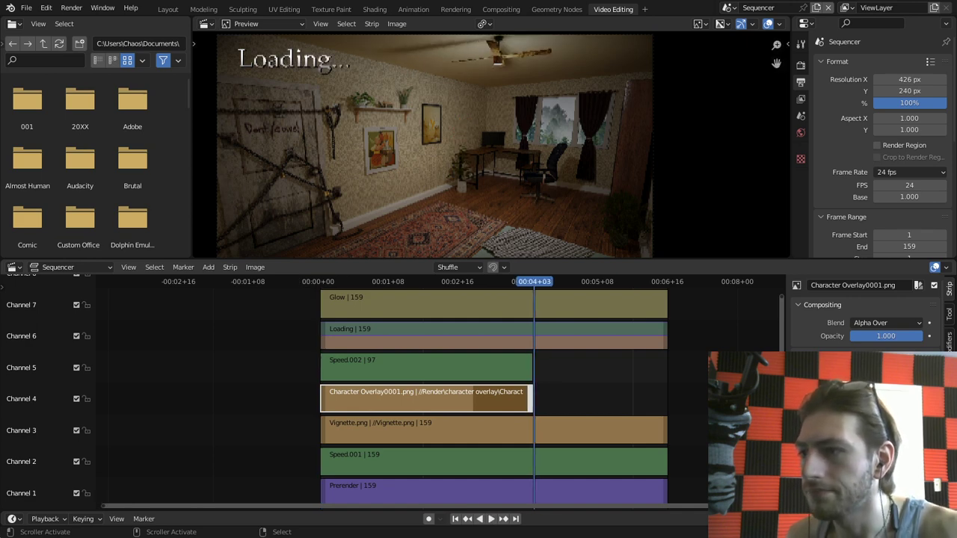
{"action": "key", "text": "Right"}
{"action": "key", "text": "Right"}
{"action": "key", "text": "Right"}
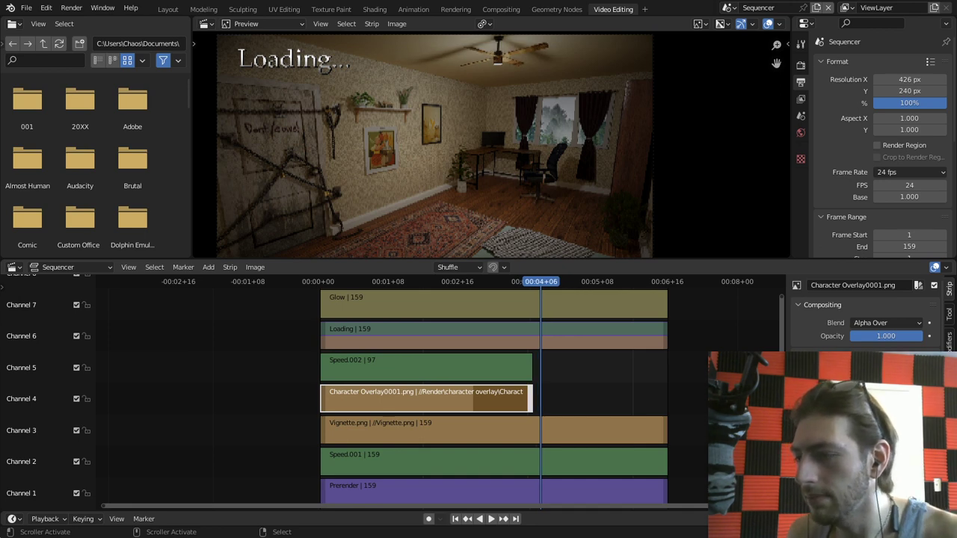
{"action": "key", "text": "Left"}
{"action": "key", "text": "shift+s"}
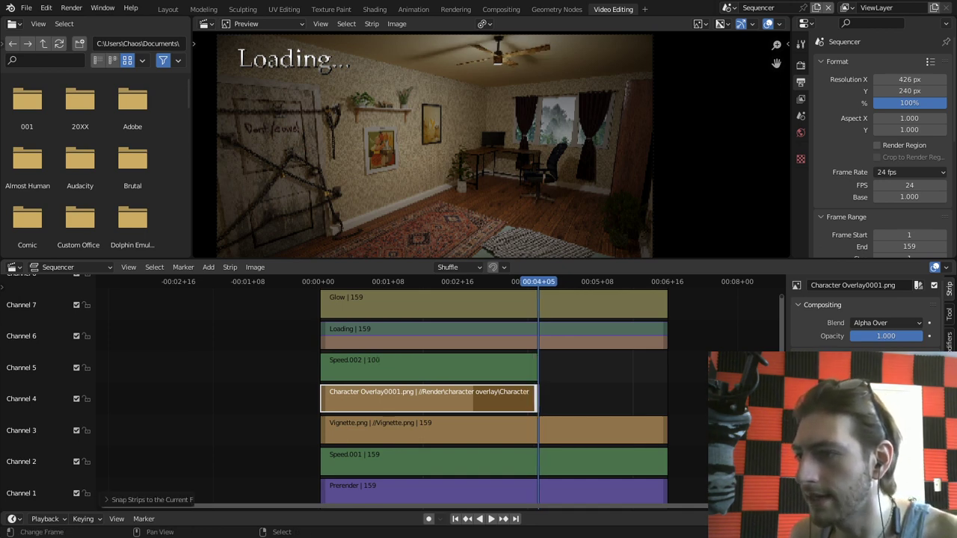
Step: Play back the sequence to check the slowed character animation up to the end of its strip
{"action": "key", "text": "shift+Left"}
{"action": "key", "text": "space"}
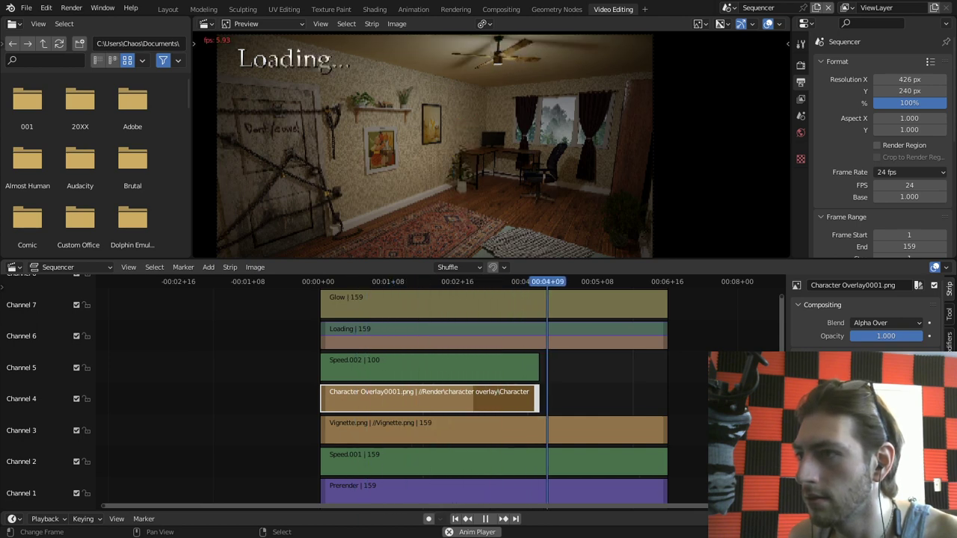
{"action": "key", "text": "space"}
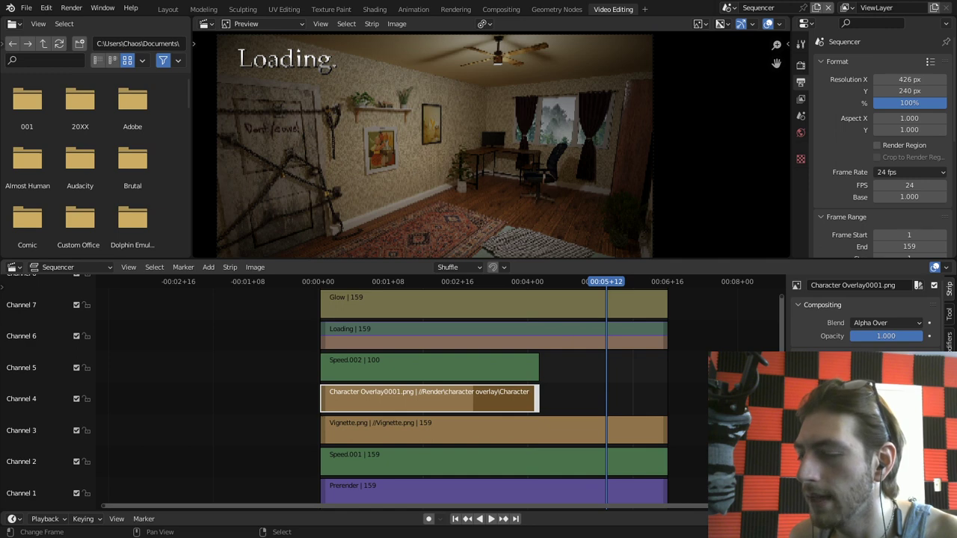
Step: Add Character Overlay0001.png as a still image strip at 00:04+05 and extend it past the end of the other strips
{"action": "left_click_drag", "start_coordinate": [533, 398], "coordinate": [543, 398]}
{"action": "key", "text": "Left"}
{"action": "key", "text": "Left"}
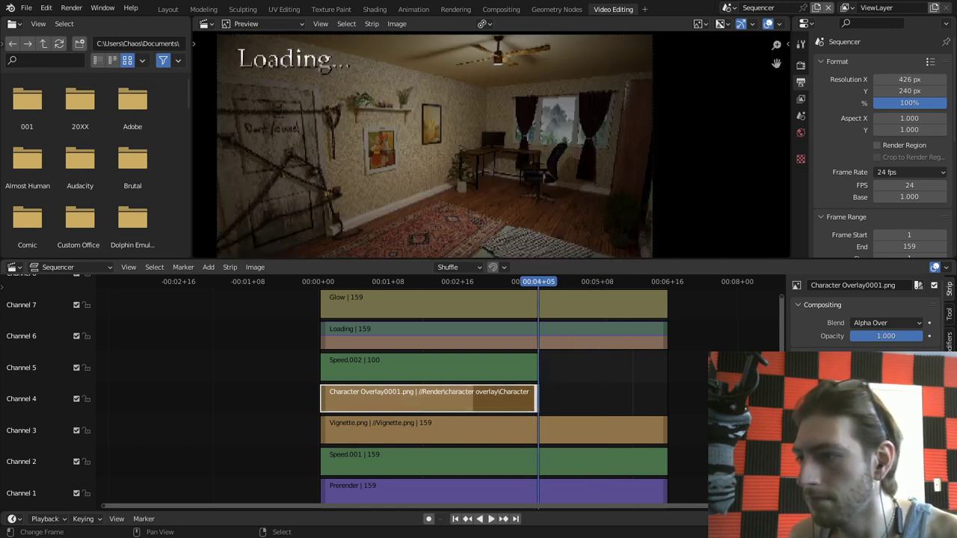
{"action": "key", "text": "shift+a"}
{"action": "mouse_move", "coordinate": [524, 399]}
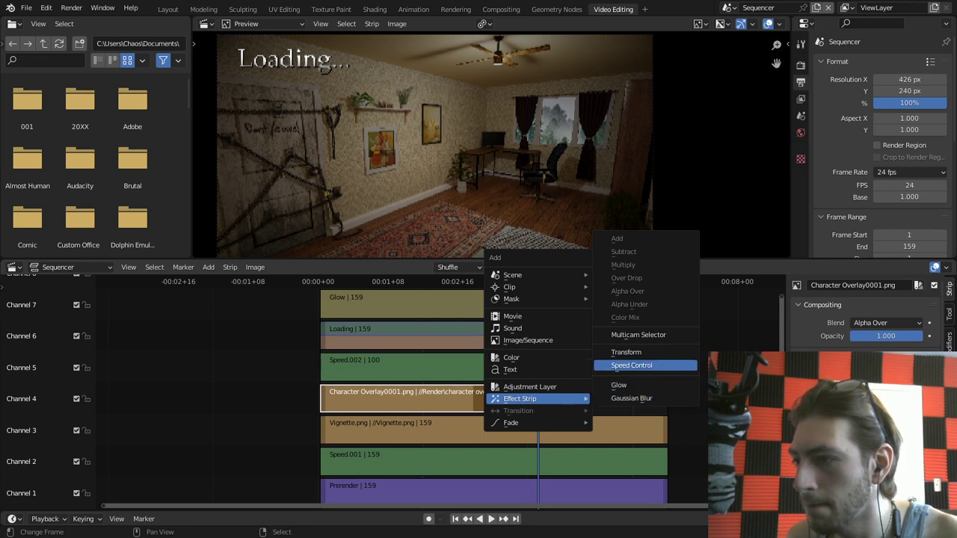
{"action": "left_click", "coordinate": [528, 340]}
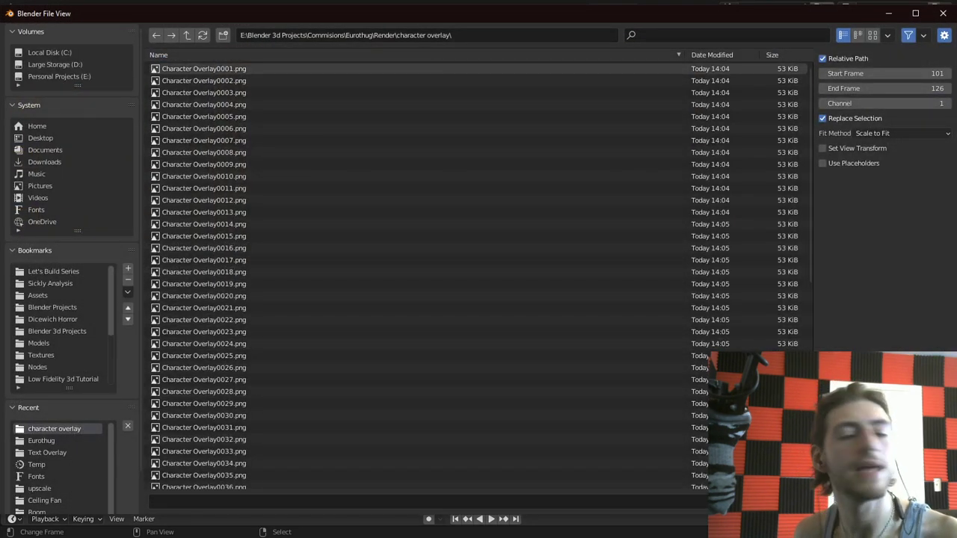
{"action": "double_click", "coordinate": [418, 69]}
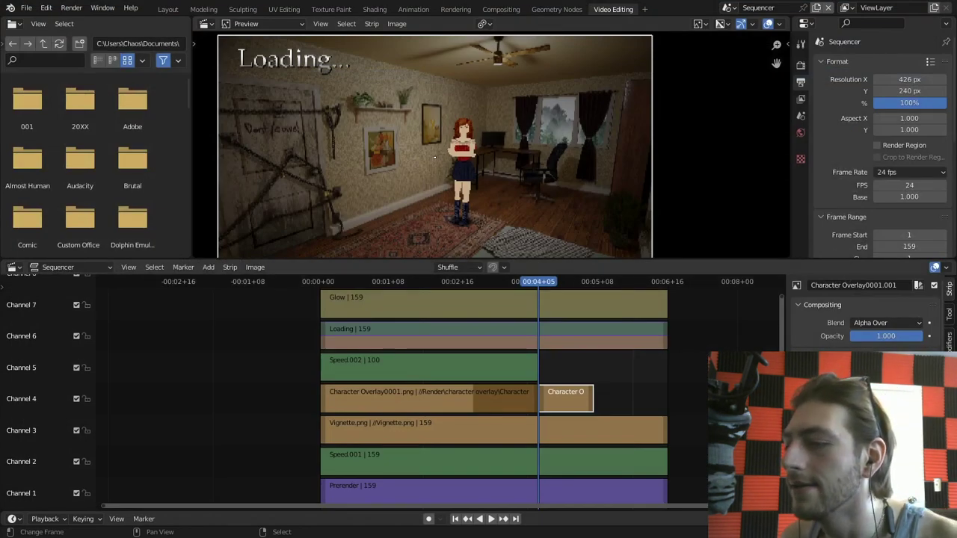
{"action": "left_click_drag", "start_coordinate": [591, 398], "coordinate": [689, 399]}
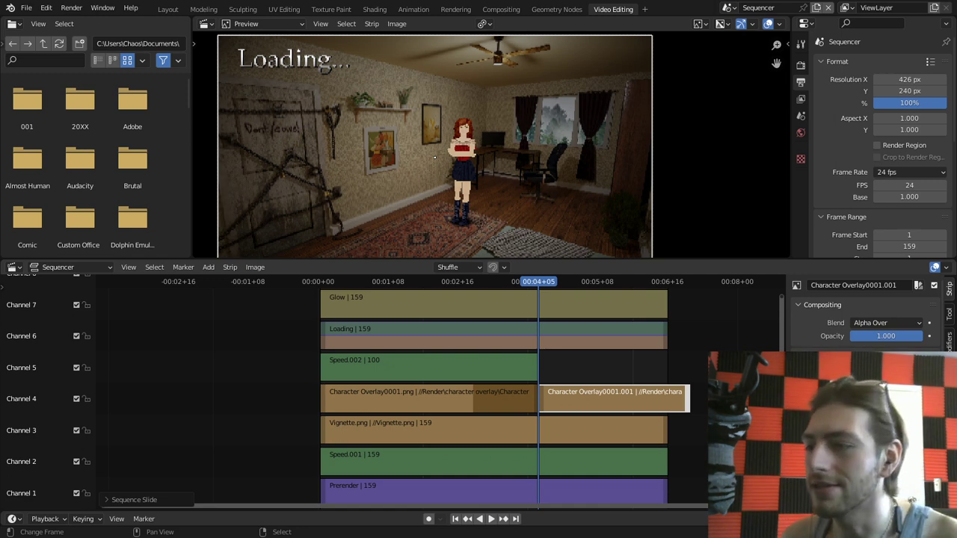
Step: Play back the sequence to check how the still character image follows the animation and loops
{"action": "key", "text": "space"}
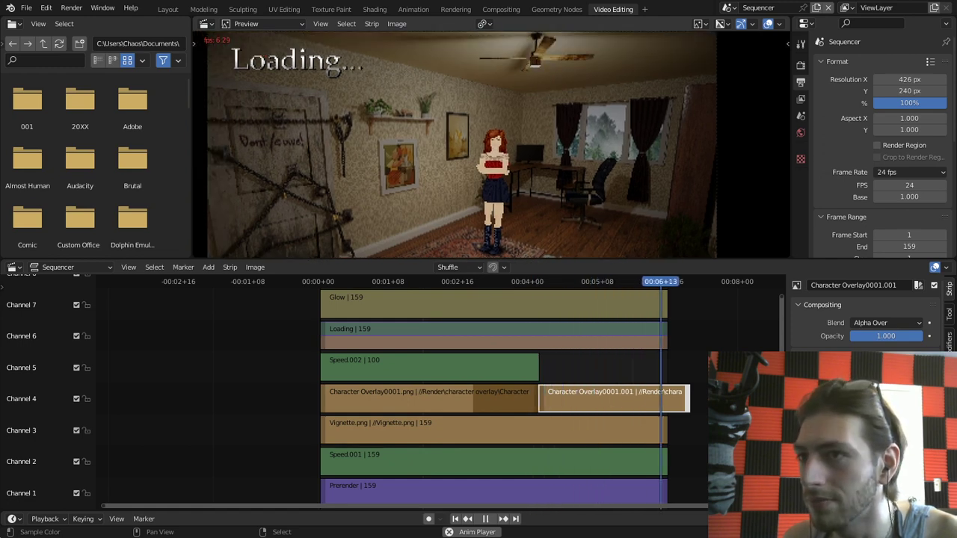
{"action": "key", "text": "space"}
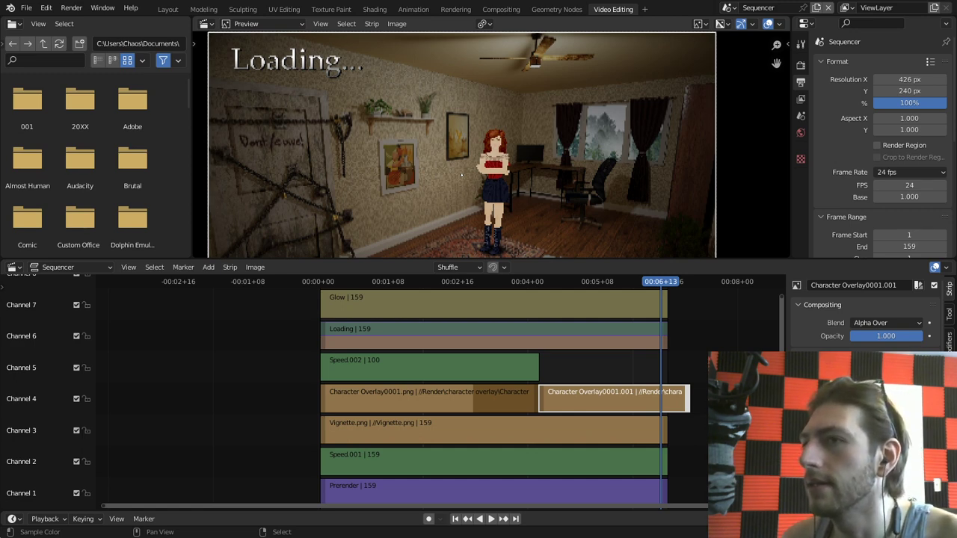
{"action": "key", "text": "space"}
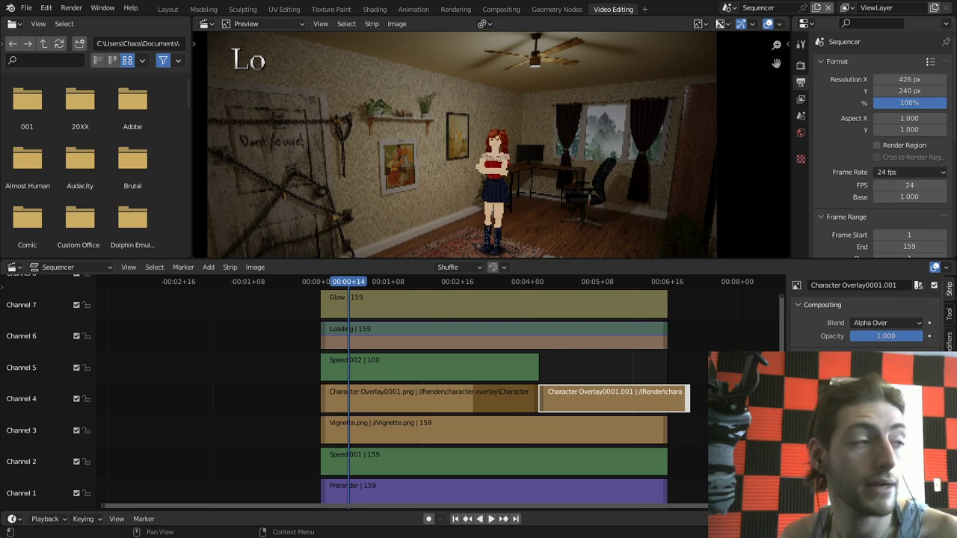
Step: Render the sequence to a GIF with Bligify, using the file name loading.gif
{"action": "scroll", "coordinate": [879, 142], "scroll_direction": "down", "scroll_amount": 8}
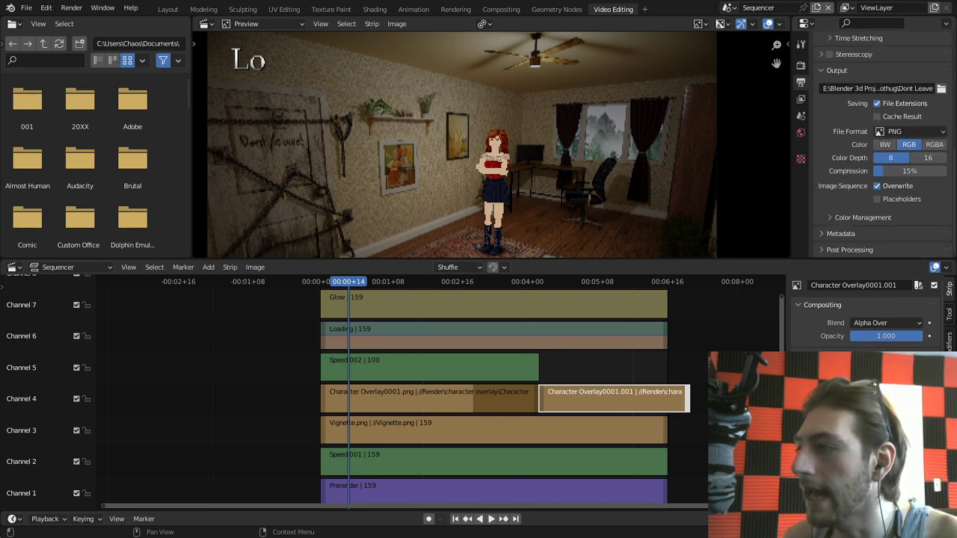
{"action": "scroll", "coordinate": [868, 314], "scroll_direction": "down", "scroll_amount": 5}
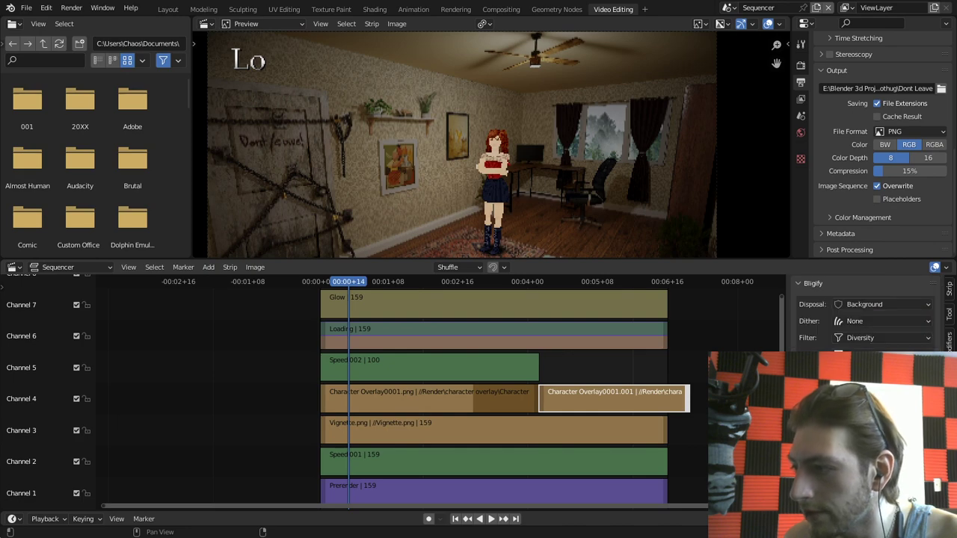
{"action": "left_click", "coordinate": [866, 442]}
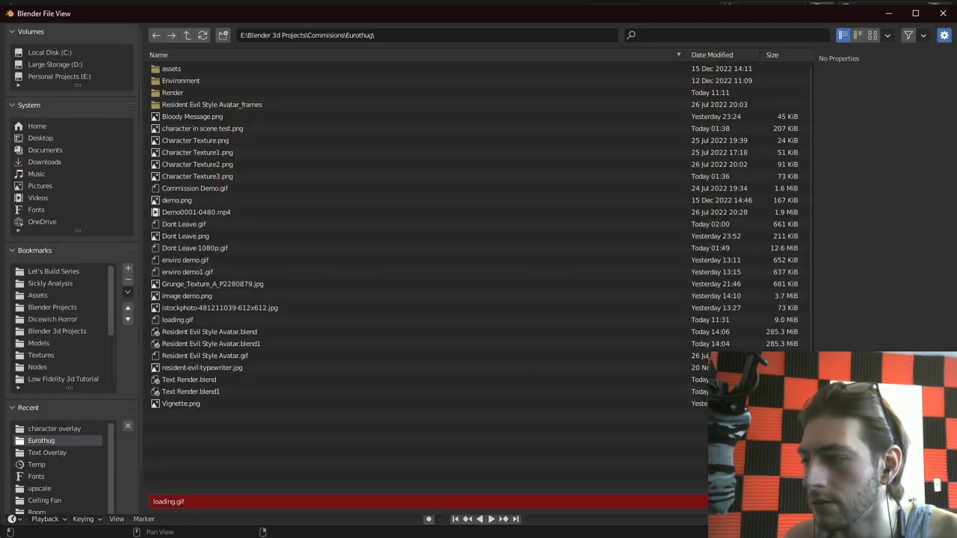
{"action": "key", "text": "Return"}
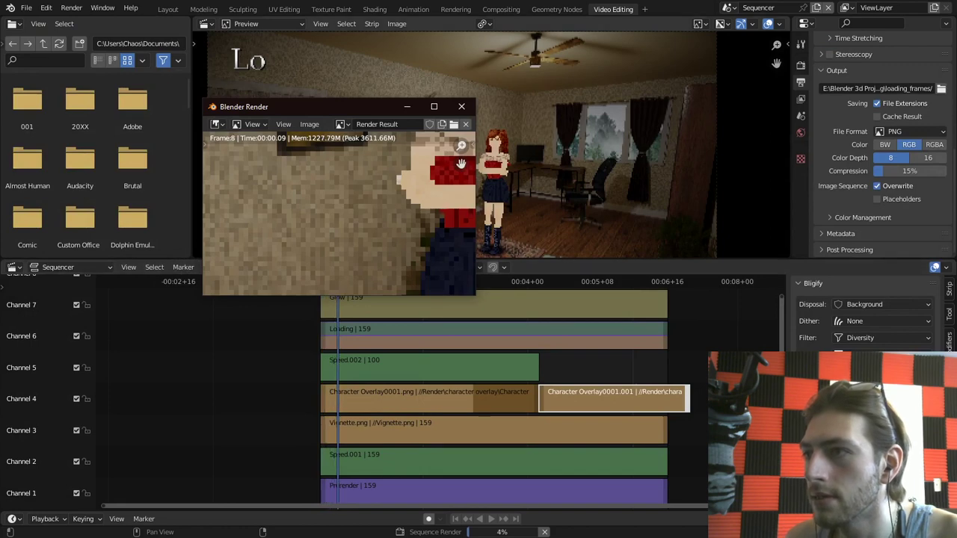
Step: Enlarge the render window and inspect the whole frame while the sequence renders
{"action": "left_click", "coordinate": [434, 106]}
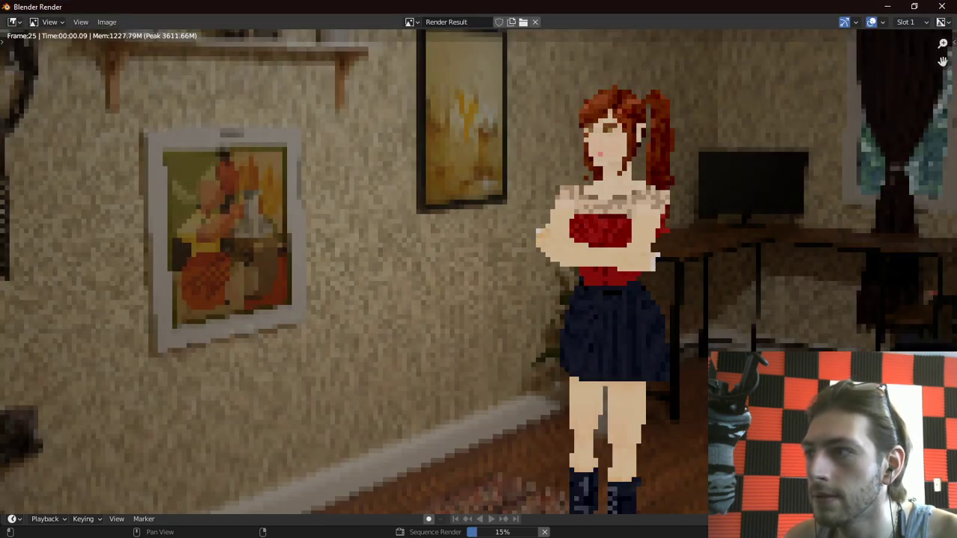
{"action": "scroll", "coordinate": [479, 272], "scroll_direction": "down", "scroll_amount": 2}
{"action": "scroll", "coordinate": [478, 272], "scroll_direction": "down", "scroll_amount": 2}
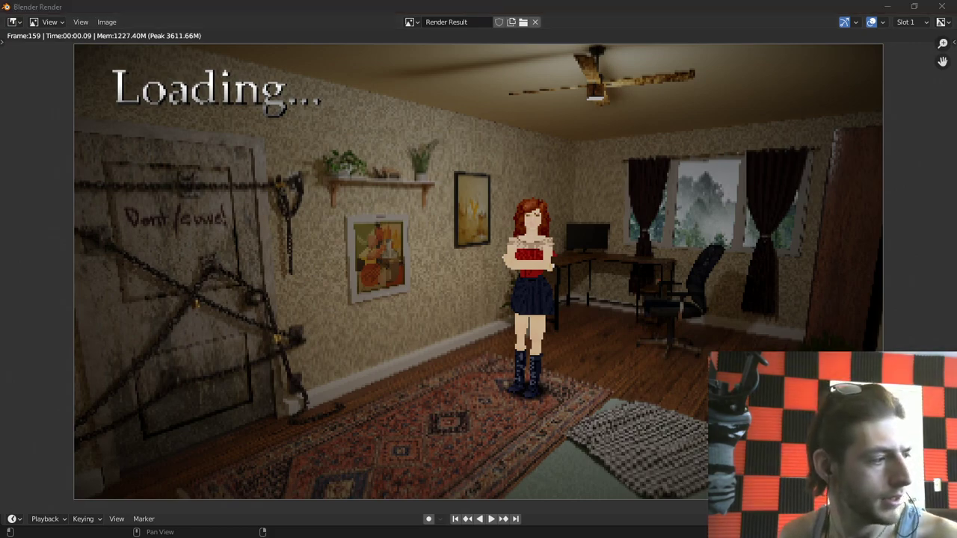
Step: Switch to File Explorer, open the exported loading.gif and check the looping animation at several zoom levels, then close the viewer and folder window
{"action": "key", "text": "super+e"}
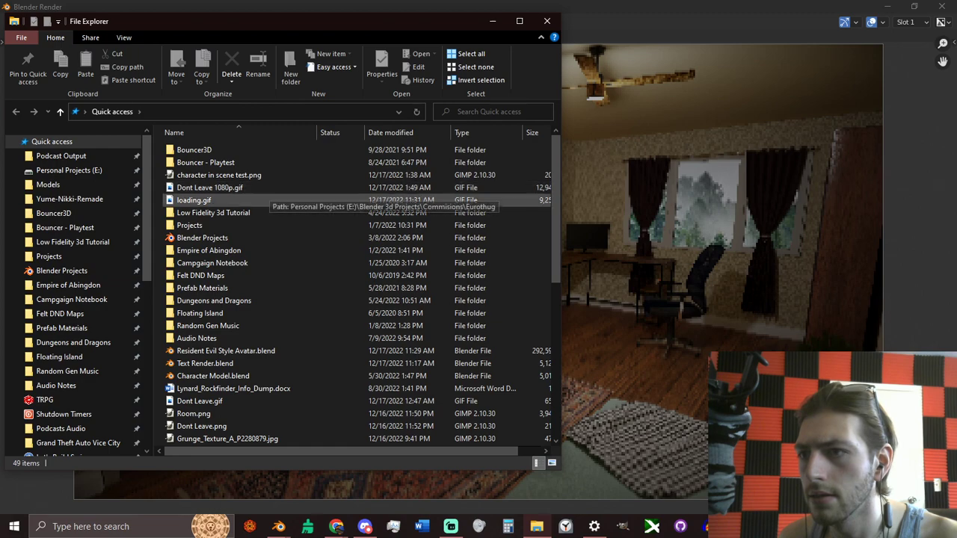
{"action": "left_click", "coordinate": [247, 200]}
{"action": "key", "text": "Return"}
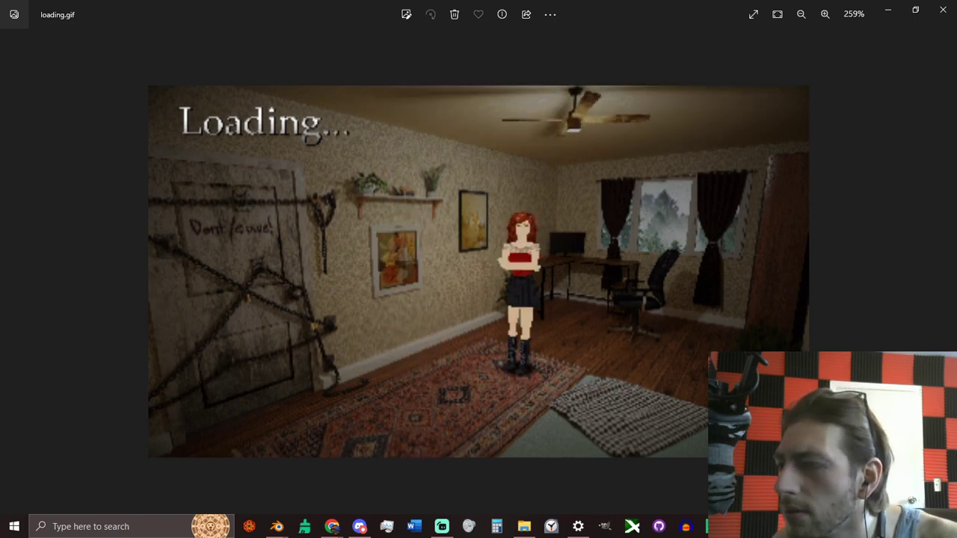
{"action": "scroll", "coordinate": [478, 272], "scroll_direction": "down", "scroll_amount": 10}
{"action": "scroll", "coordinate": [478, 271], "scroll_direction": "up", "scroll_amount": 4}
{"action": "scroll", "coordinate": [478, 271], "scroll_direction": "up", "scroll_amount": 2}
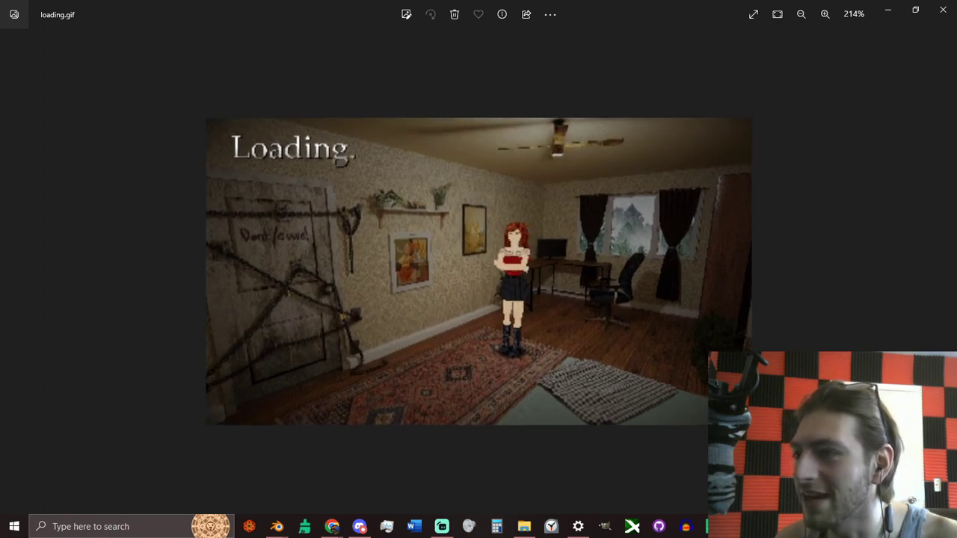
{"action": "scroll", "coordinate": [478, 271], "scroll_direction": "down", "scroll_amount": 3}
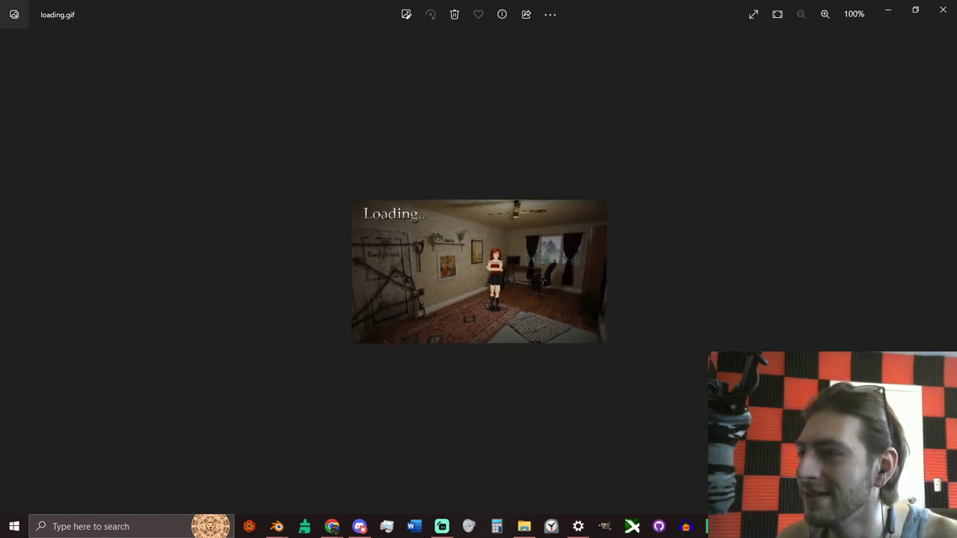
{"action": "left_click", "coordinate": [943, 10]}
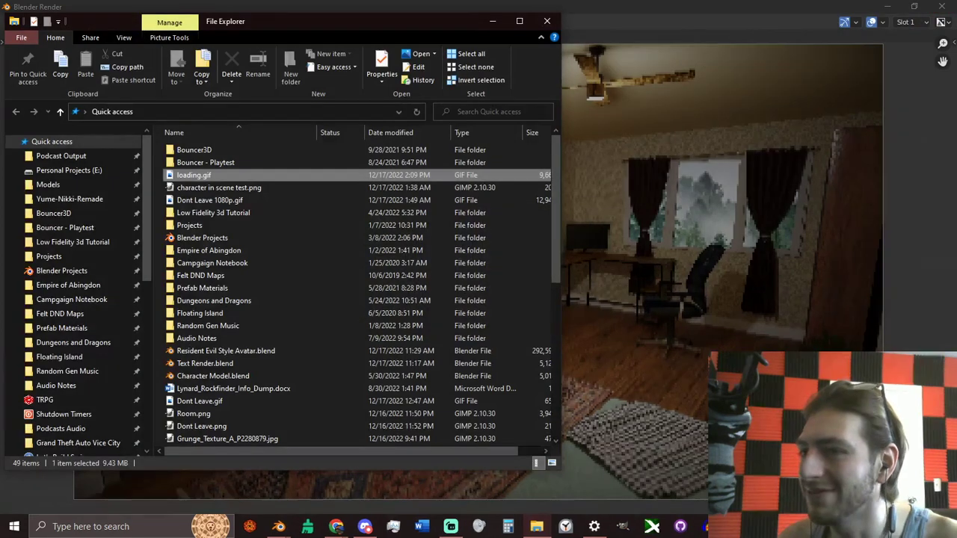
{"action": "left_click", "coordinate": [548, 21]}
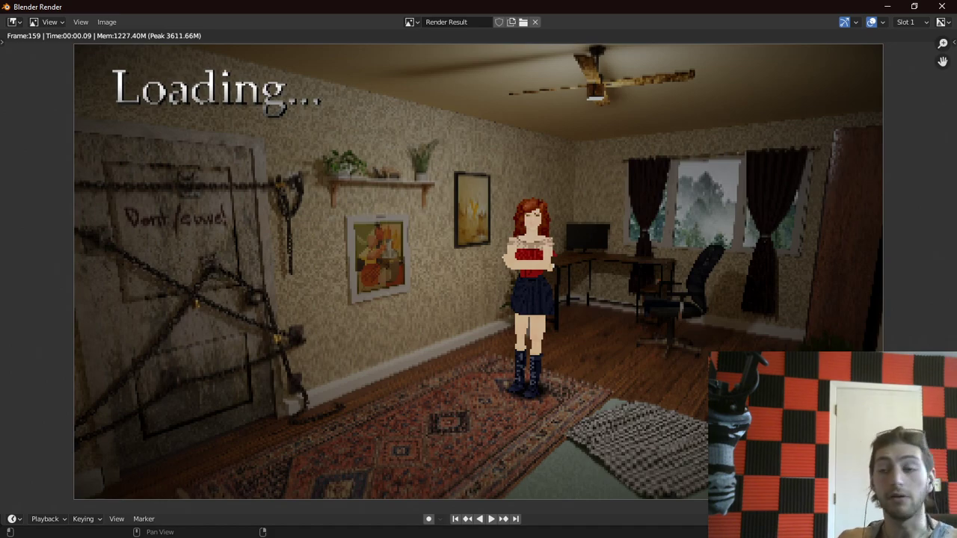
Step: Leave the render view and play back the full strip sequence, scrubbing across the start of the still character image
{"action": "key", "text": "Escape"}
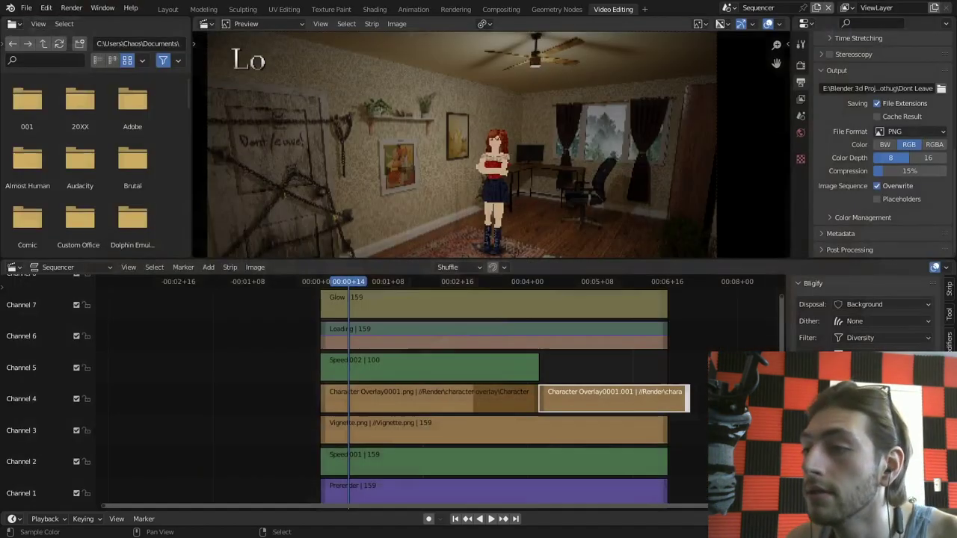
{"action": "middle_click_drag", "start_coordinate": [425, 397], "coordinate": [357, 397]}
{"action": "key", "text": "ctrl+space"}
{"action": "scroll", "coordinate": [445, 390], "scroll_direction": "down", "scroll_amount": 5}
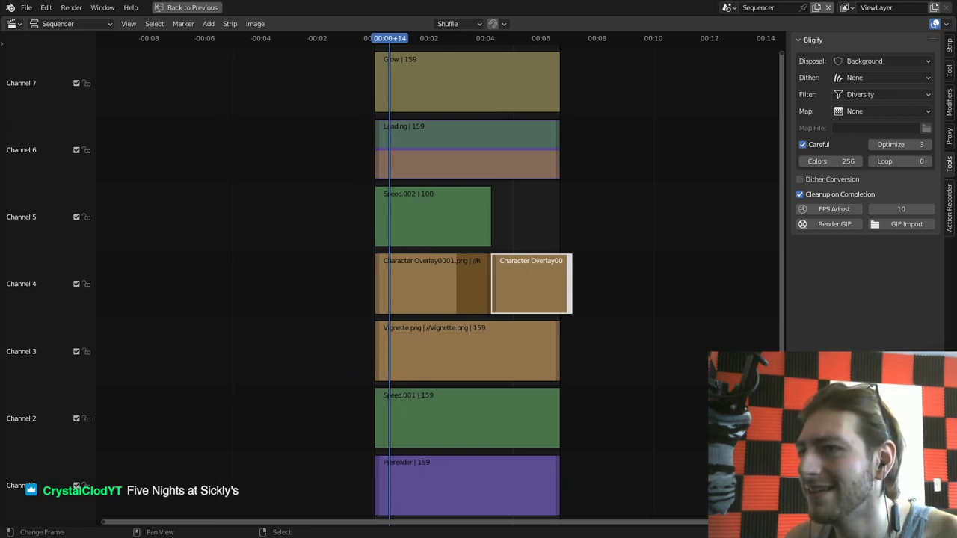
{"action": "key", "text": "ctrl+space"}
{"action": "key", "text": "space"}
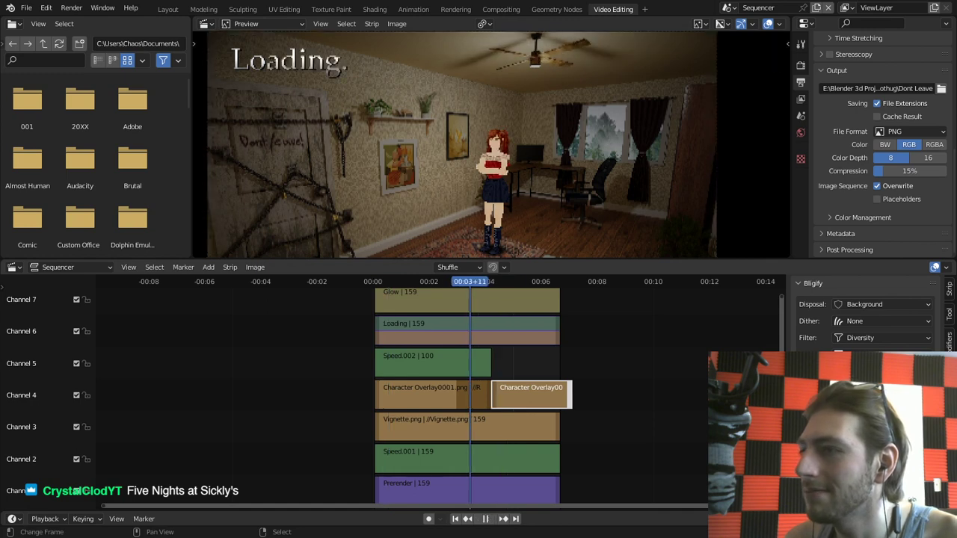
{"action": "left_click_drag", "start_coordinate": [470, 282], "coordinate": [500, 282]}
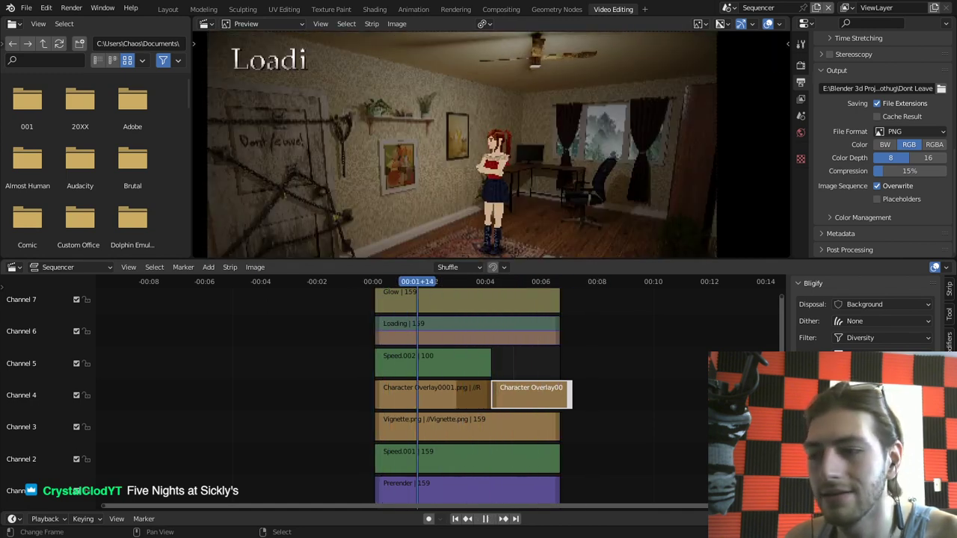
{"action": "key", "text": "space"}
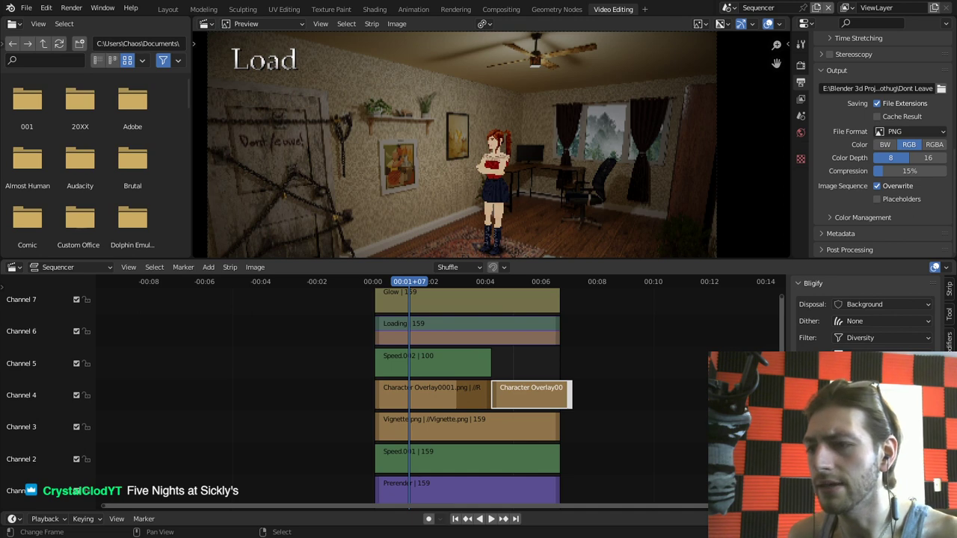
Step: Save the current project file and return to the video editing workspace
{"action": "key", "text": "ctrl"}
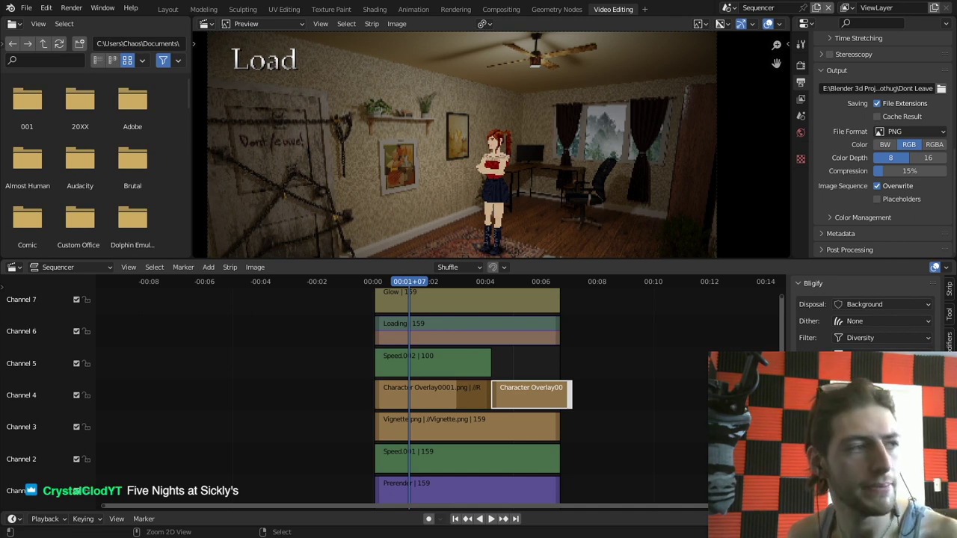
{"action": "key", "text": "ctrl+s"}
{"action": "key", "text": "alt+Tab"}
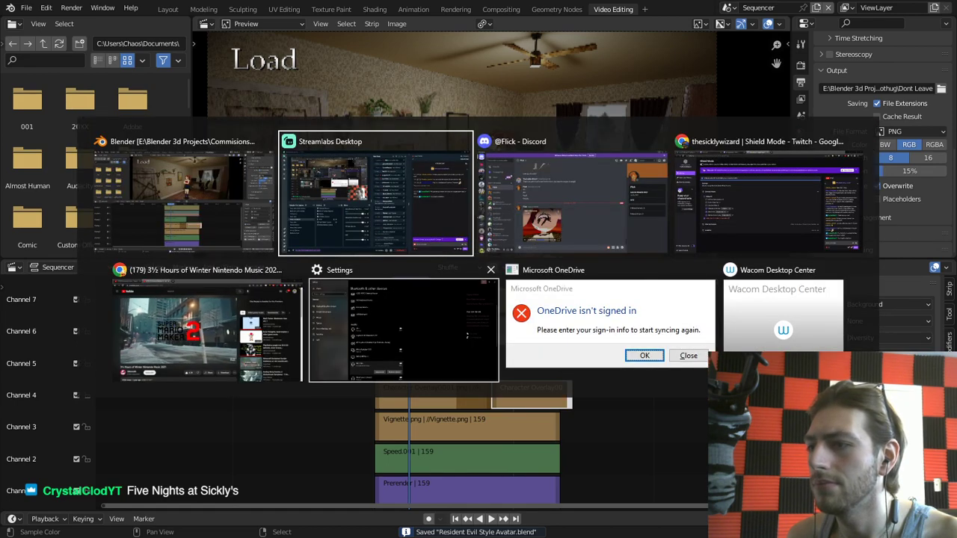
{"action": "left_click", "coordinate": [184, 199]}
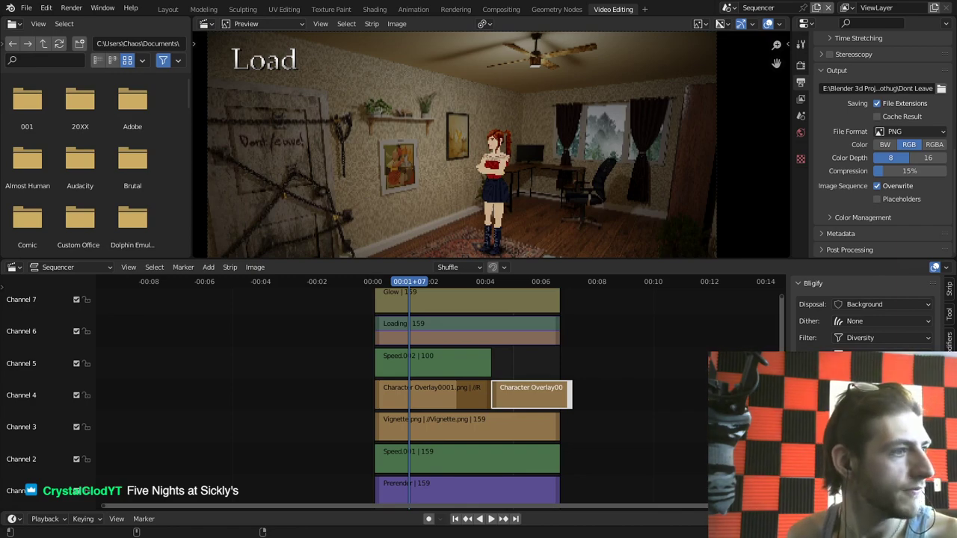
Step: Reopen loading.gif from File Explorer and inspect the character animation enlarged to 285%, then close it and the folder window
{"action": "key", "text": "super+e"}
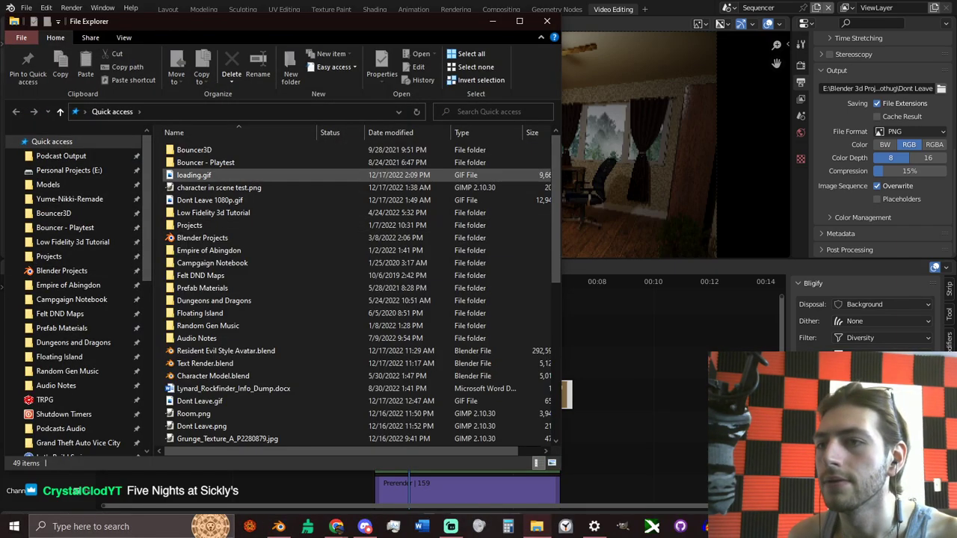
{"action": "double_click", "coordinate": [194, 175]}
{"action": "scroll", "coordinate": [479, 271], "scroll_direction": "up", "scroll_amount": 8}
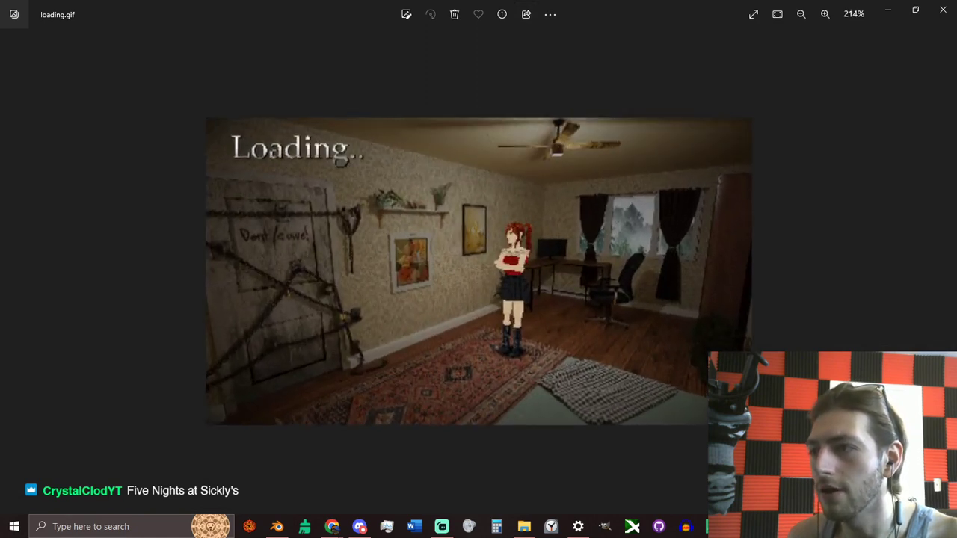
{"action": "scroll", "coordinate": [479, 271], "scroll_direction": "up", "scroll_amount": 2, "text": "ctrl"}
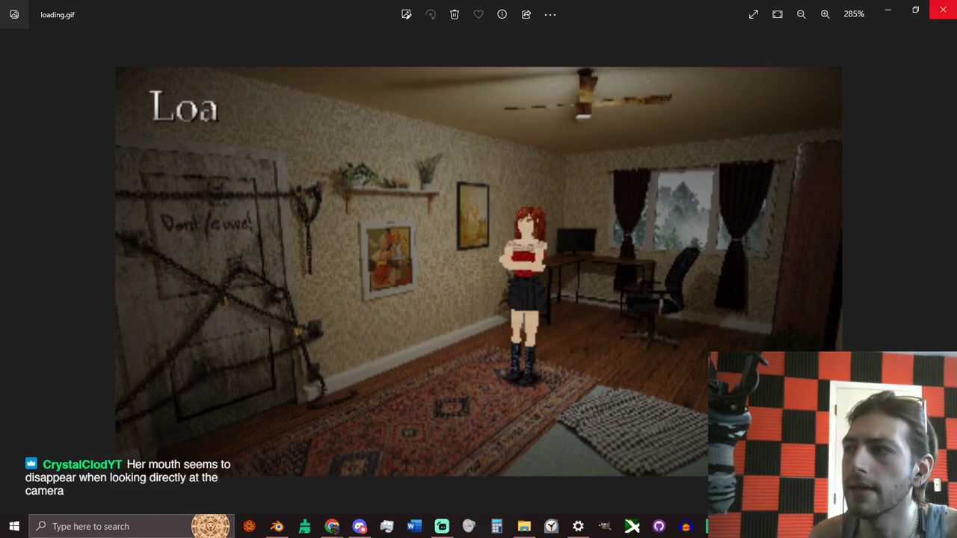
{"action": "left_click", "coordinate": [943, 10]}
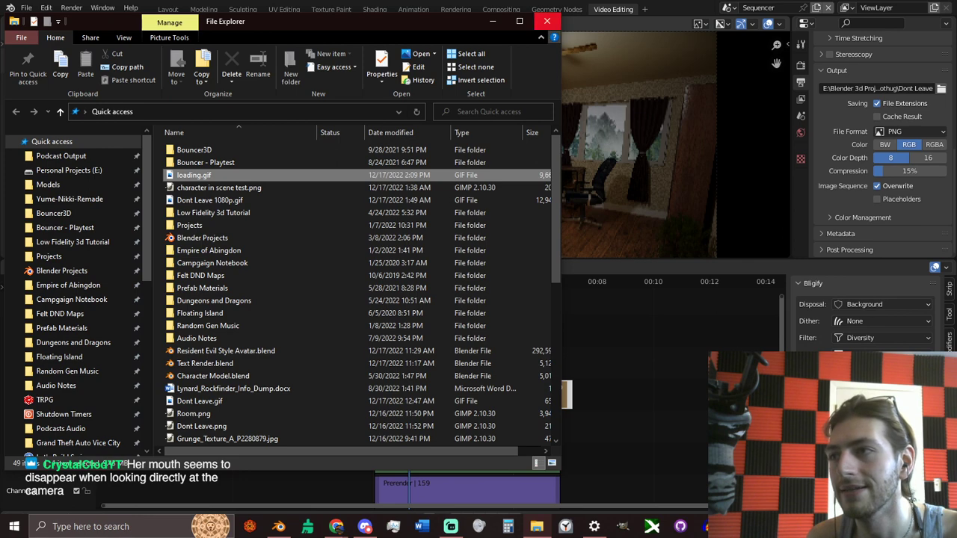
{"action": "left_click", "coordinate": [548, 21]}
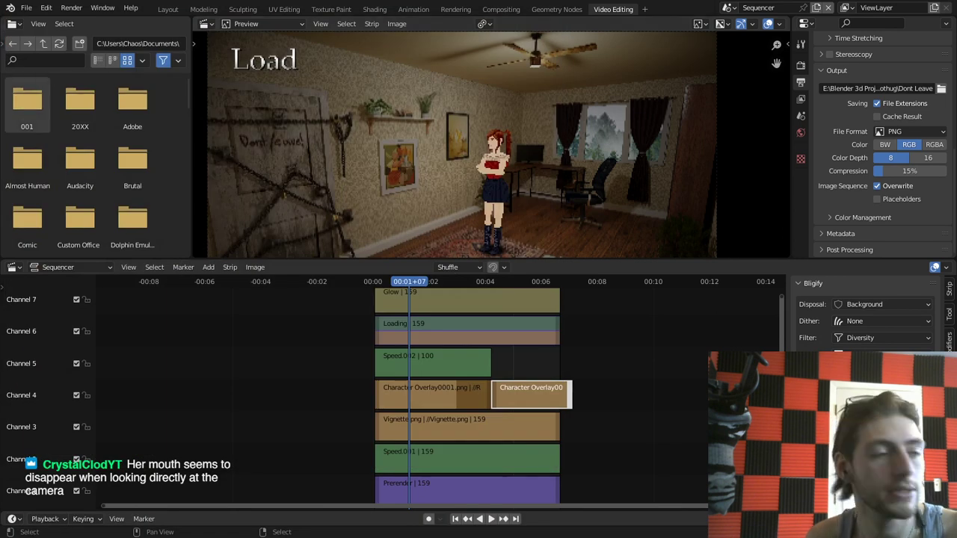